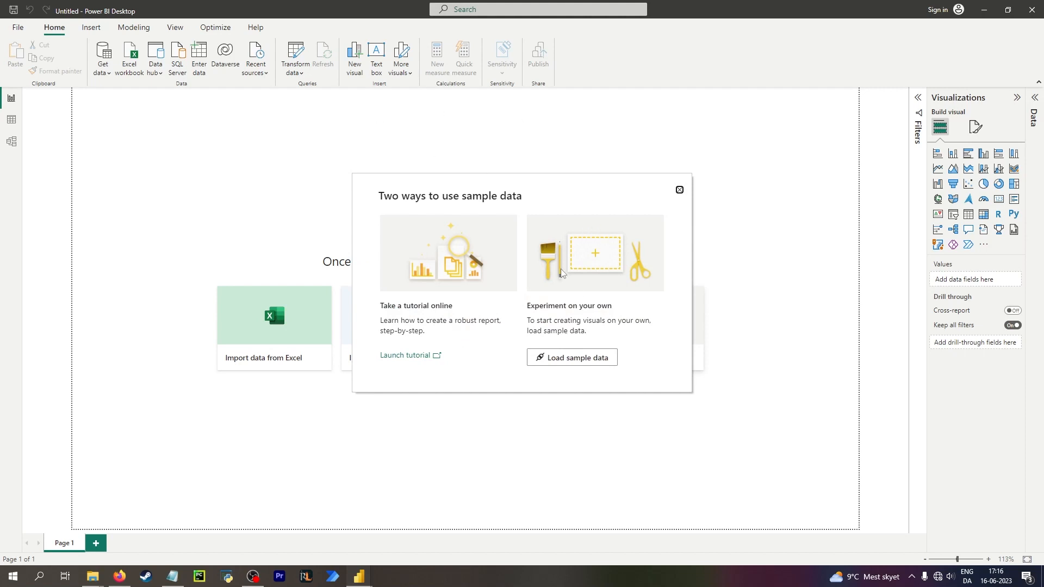
Load the sample data's financials table and open it for transformation in Power Query Editor.
click(572, 357)
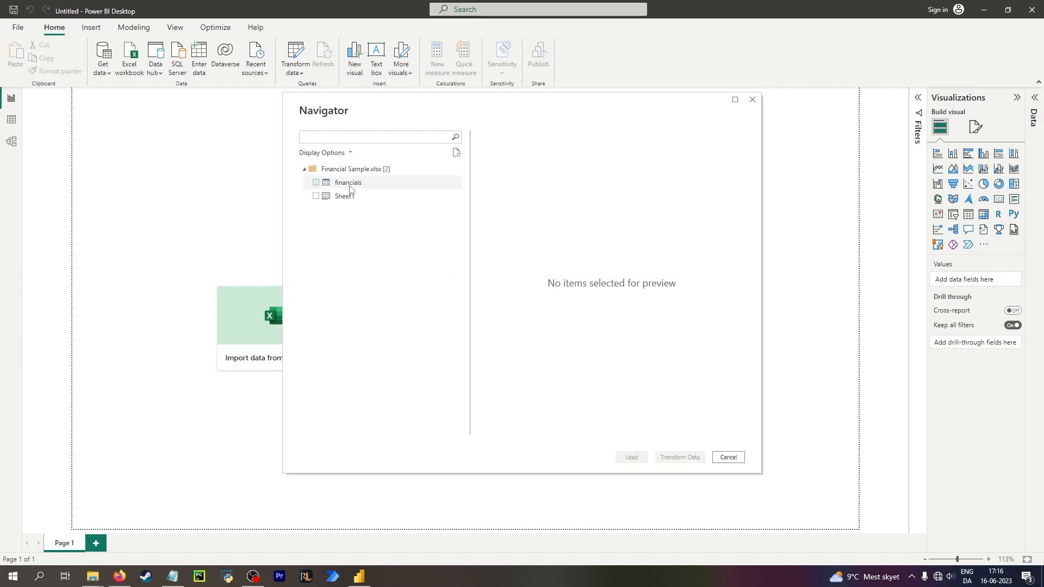
click(316, 185)
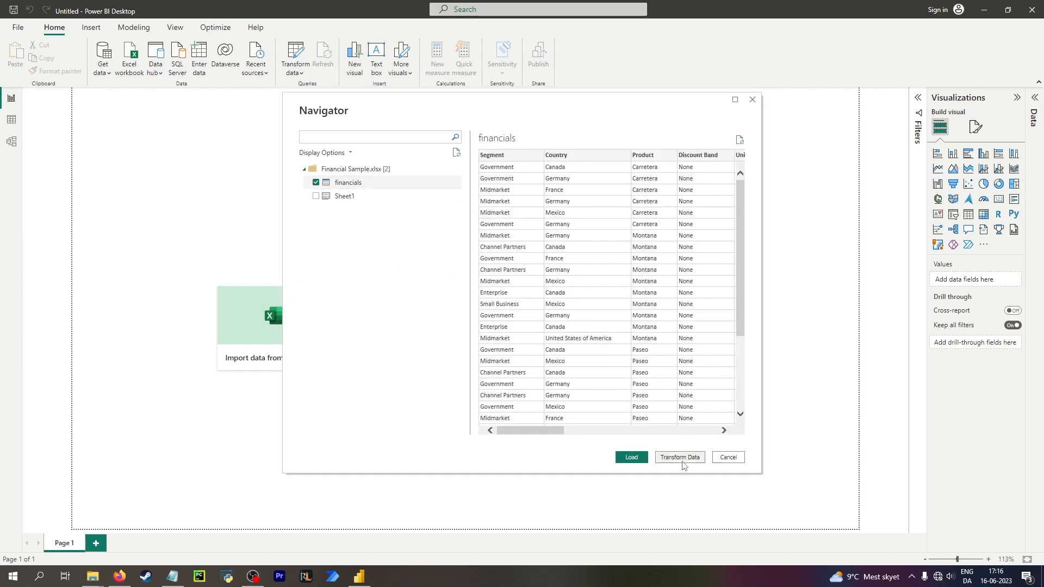
click(683, 457)
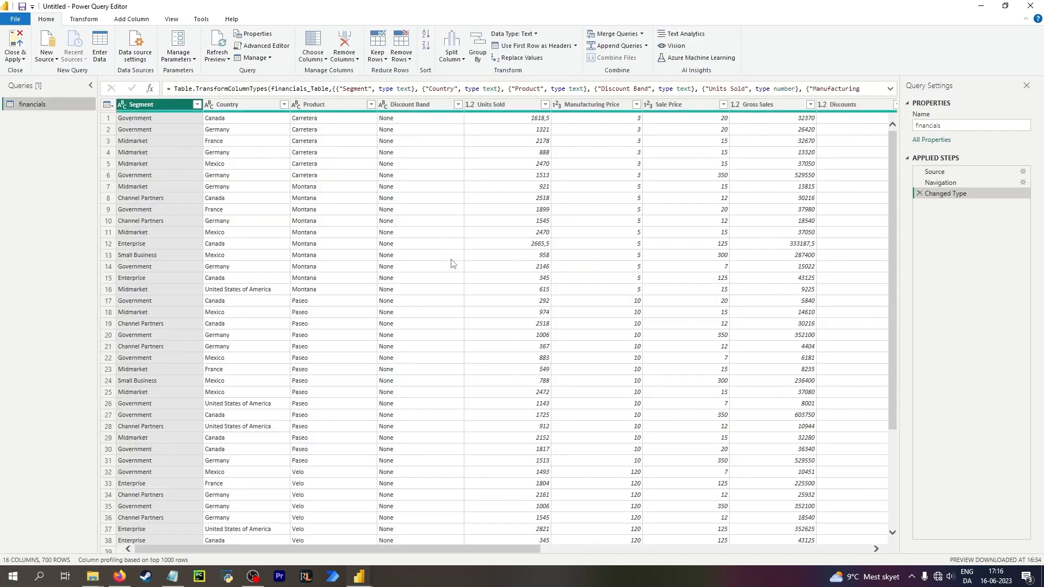
Remove the Month Number, Month Name and Year columns from the financials query.
drag(528, 550, 859, 549)
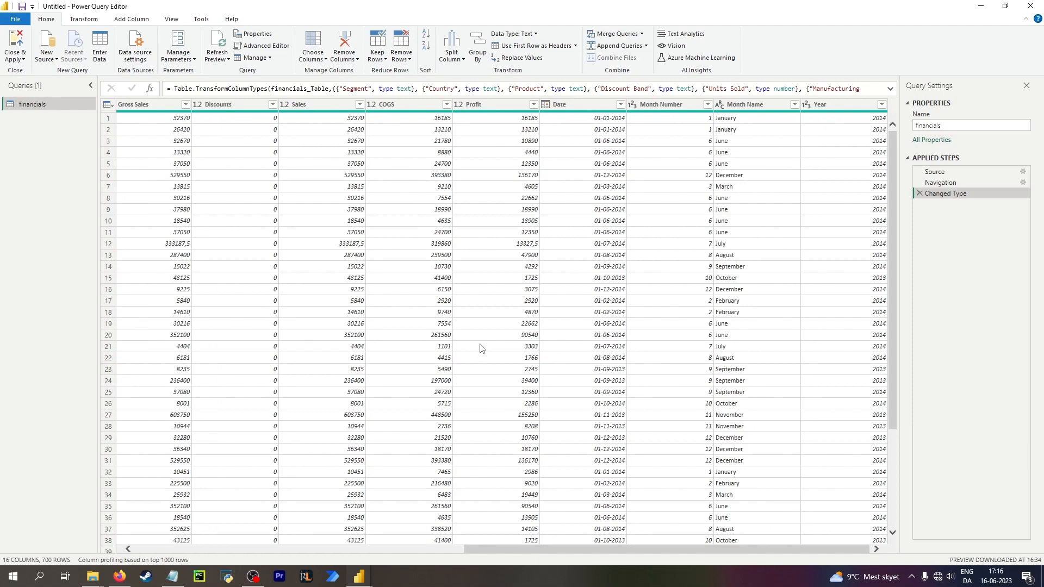
drag(666, 550, 351, 473)
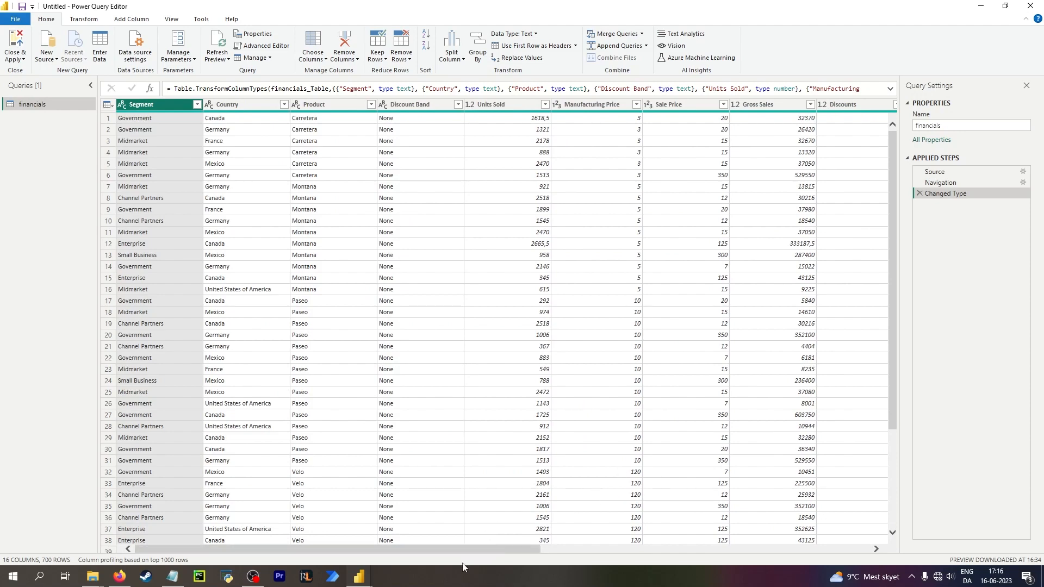
drag(529, 549, 859, 549)
click(686, 106)
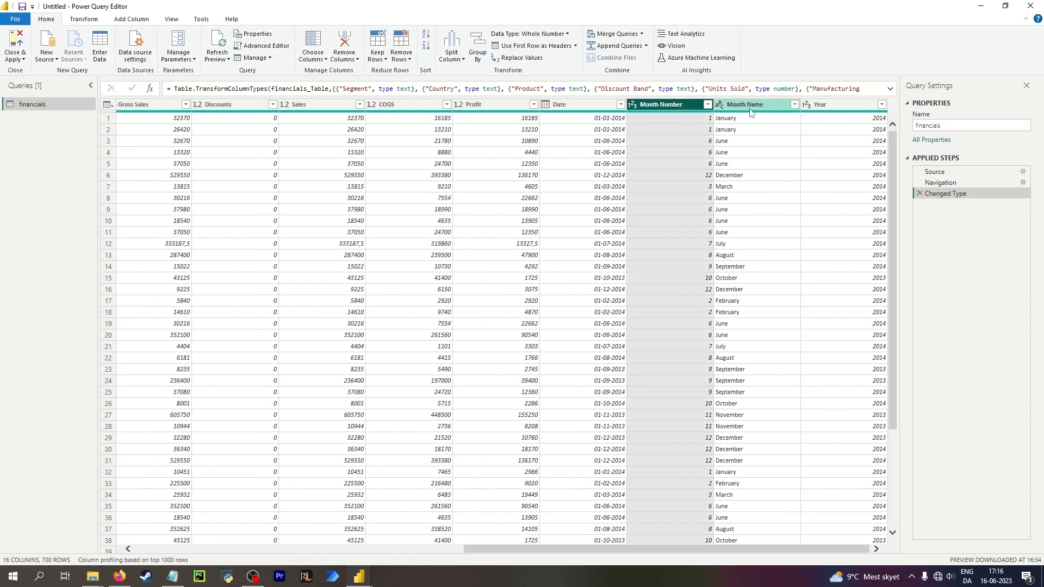
shift+click(838, 107)
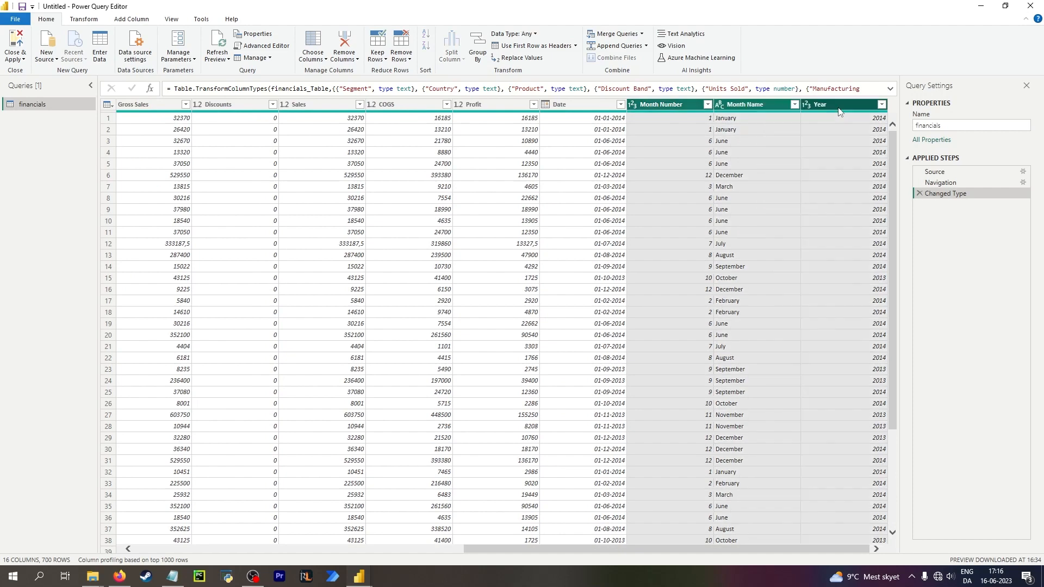
right_click(686, 107)
click(737, 128)
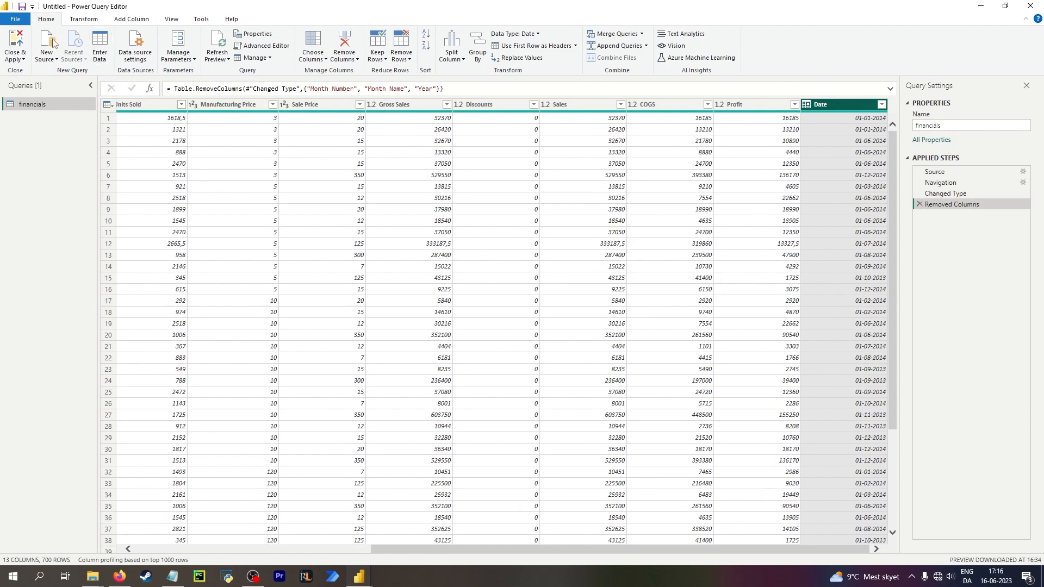
Close and apply the query changes, then view the financials table's Date column in data view.
click(19, 41)
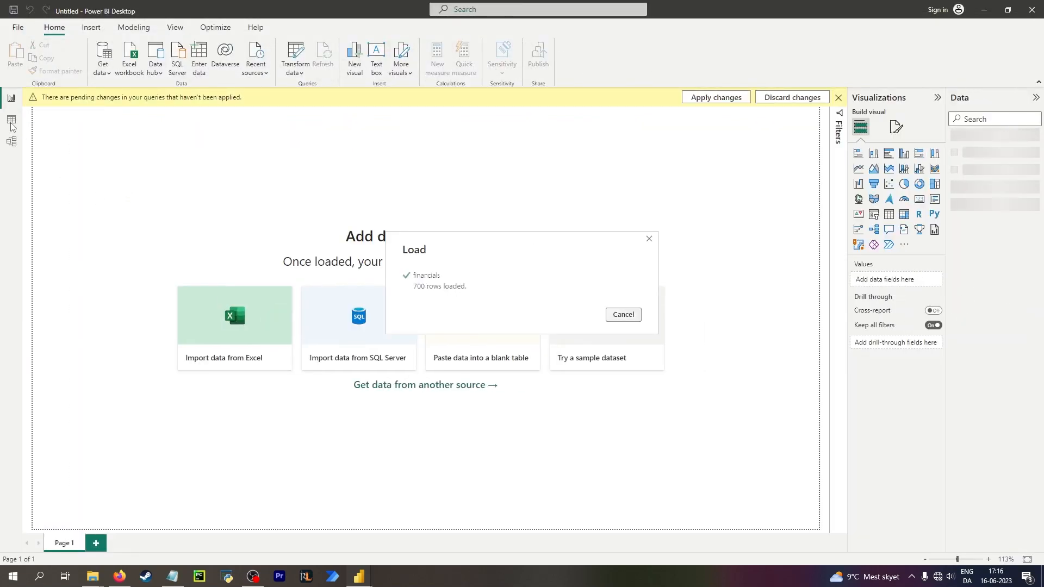
click(10, 121)
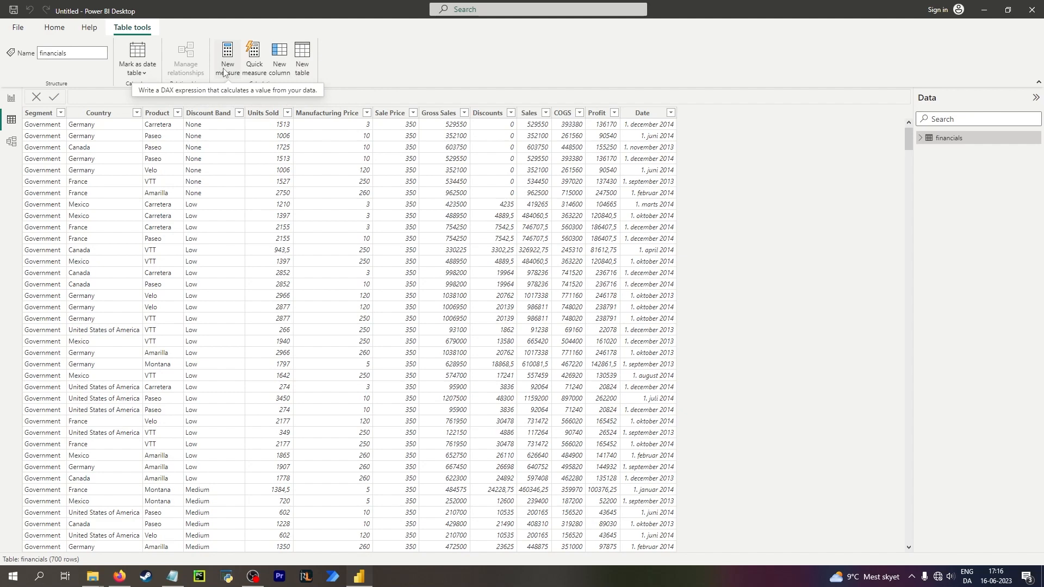
click(646, 113)
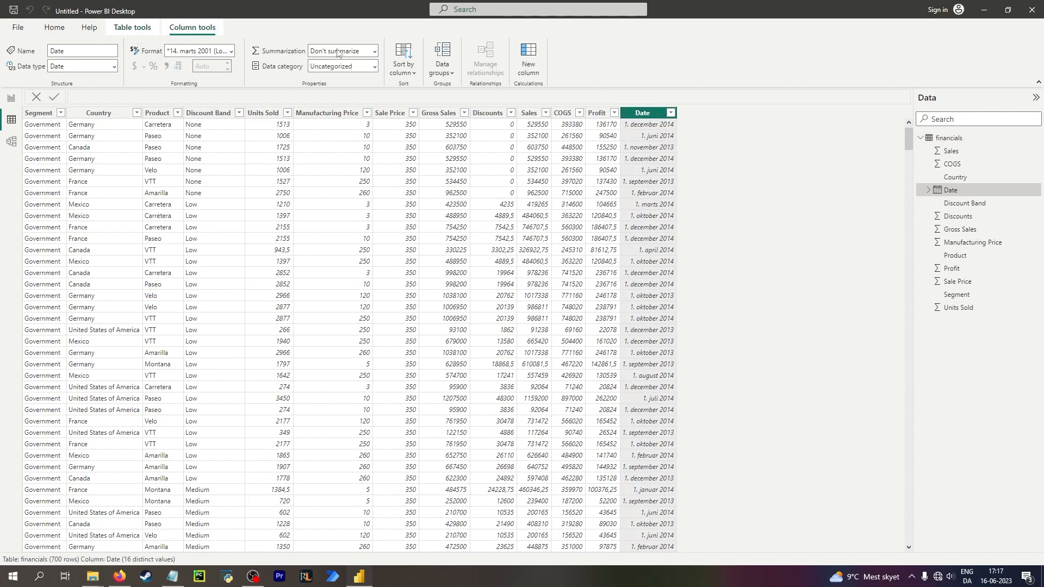
Create a new measure MaxDate = CALCULATE(MAX(financials[Date].[Date]), ALL(financials)).
click(132, 27)
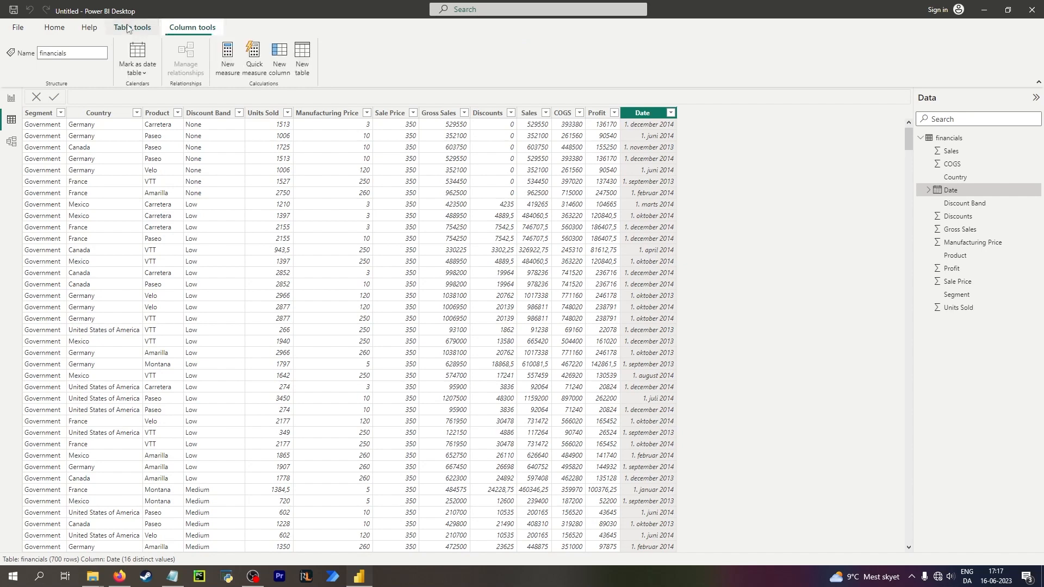
click(236, 63)
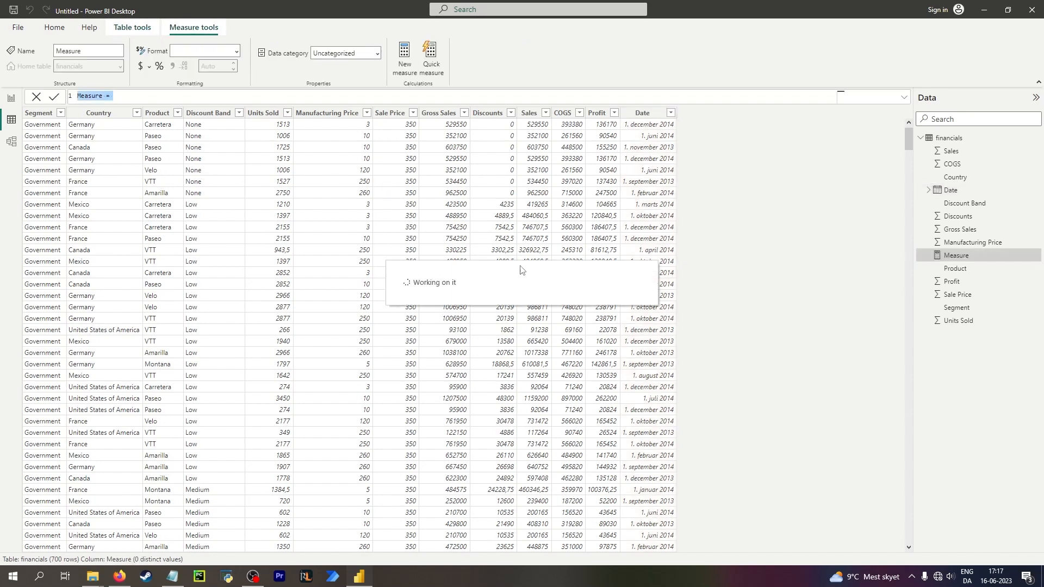
text(Max)
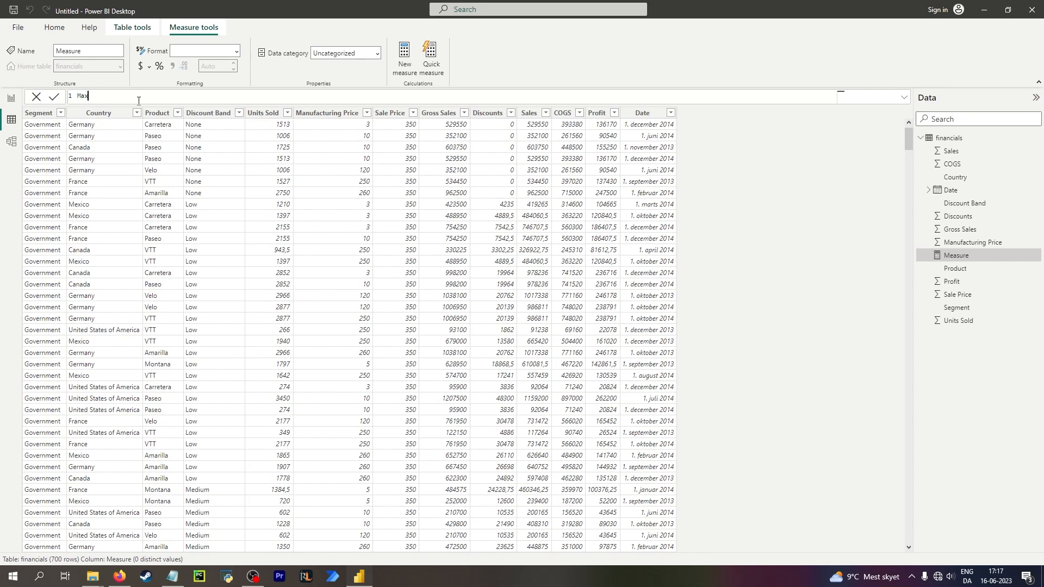
text(Date = CALCULATE()
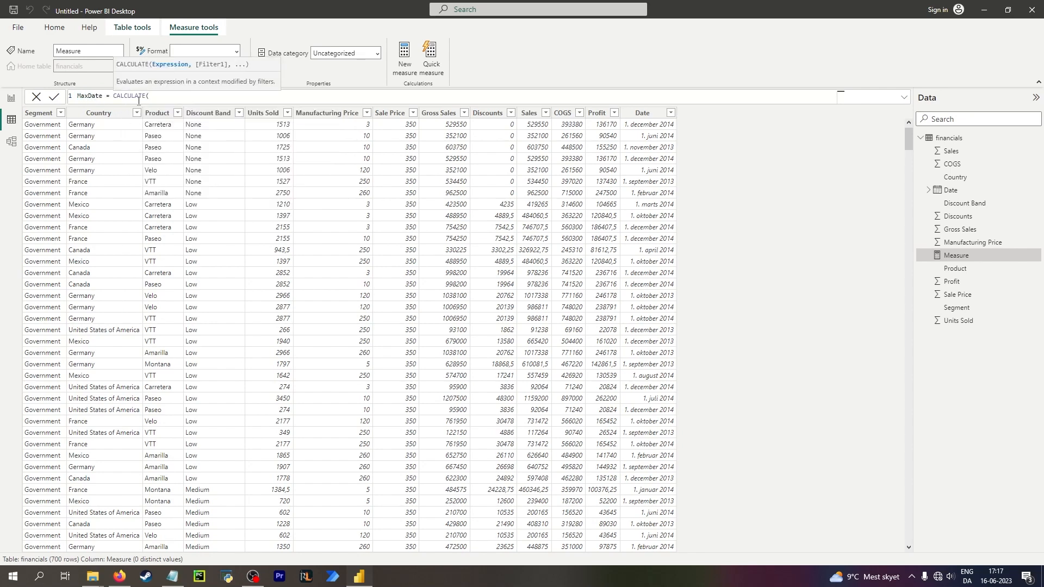
text(max)
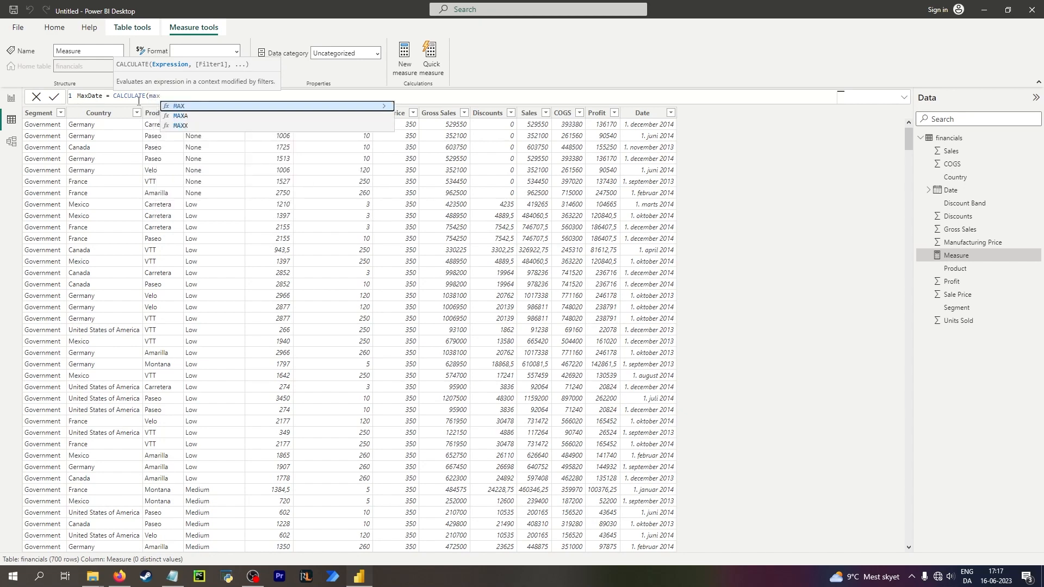
text(()
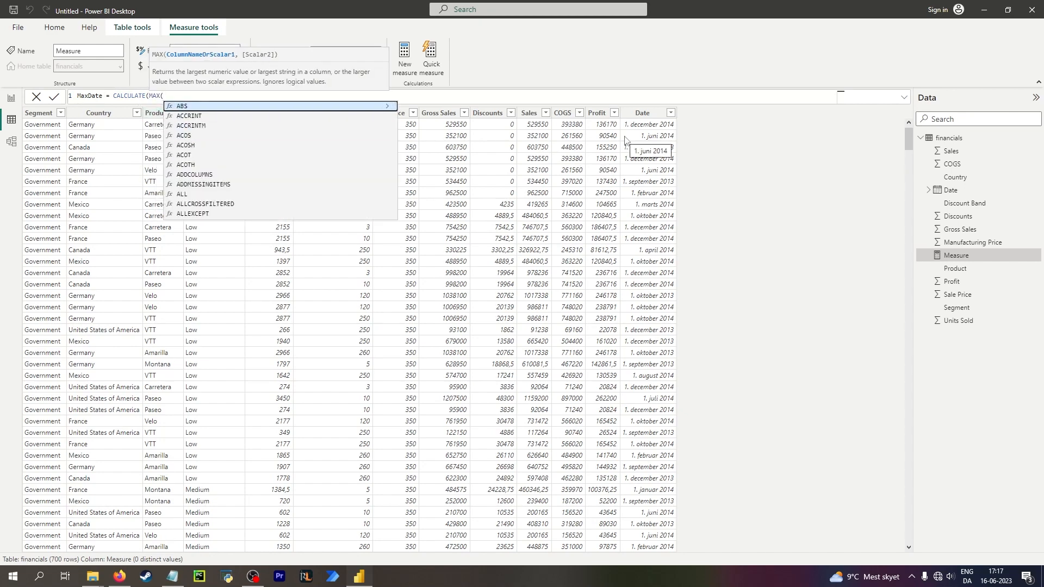
text(date)
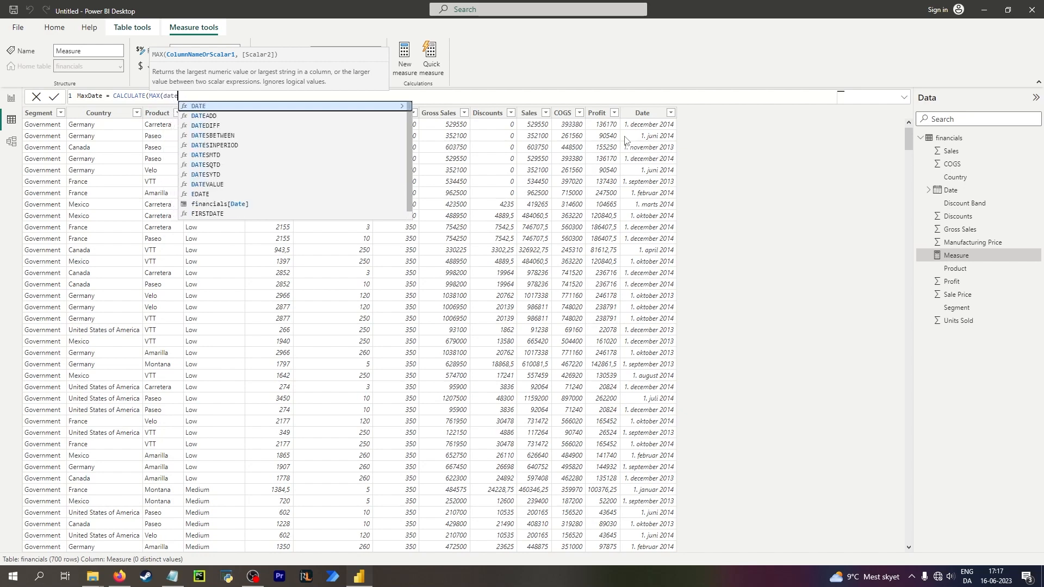
click(238, 205)
key(Tab)
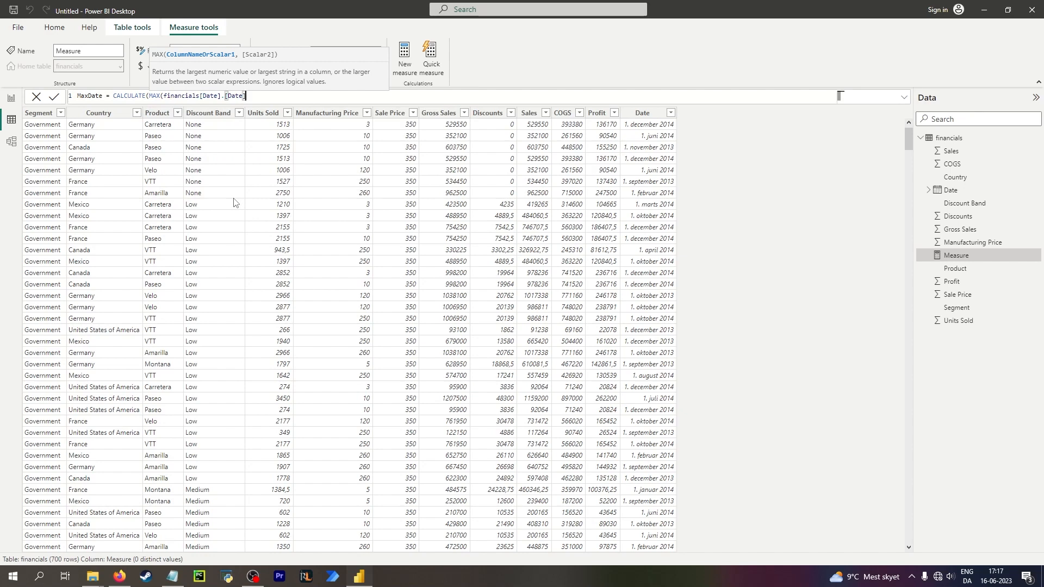
text(), ALL()
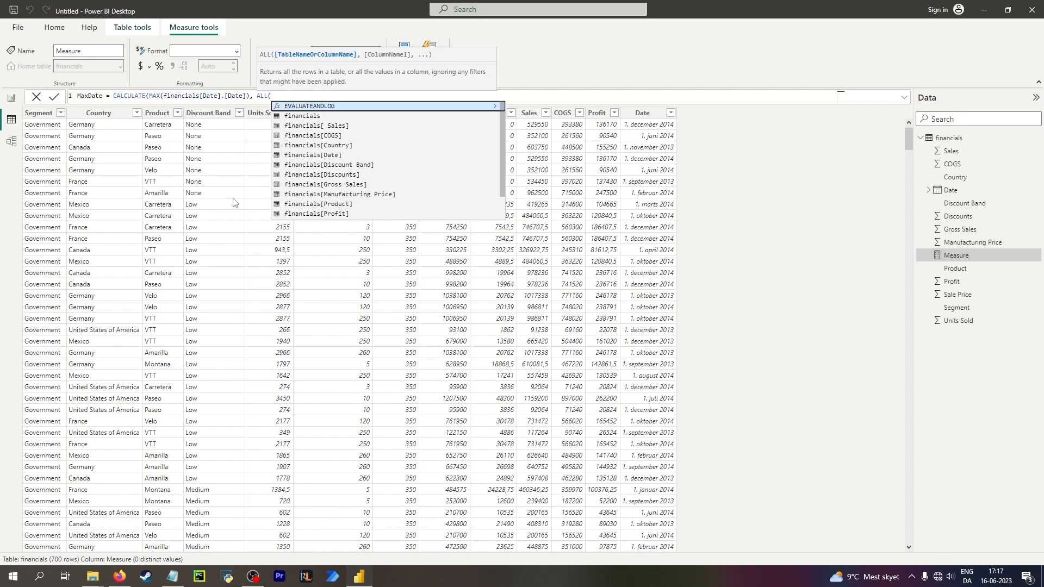
text(f)
key(Tab)
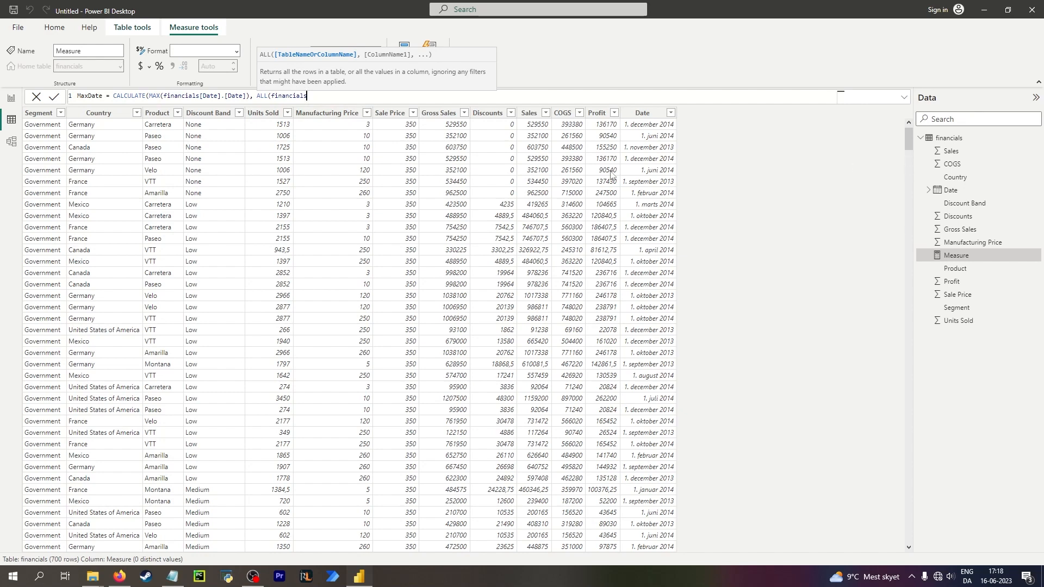
text())
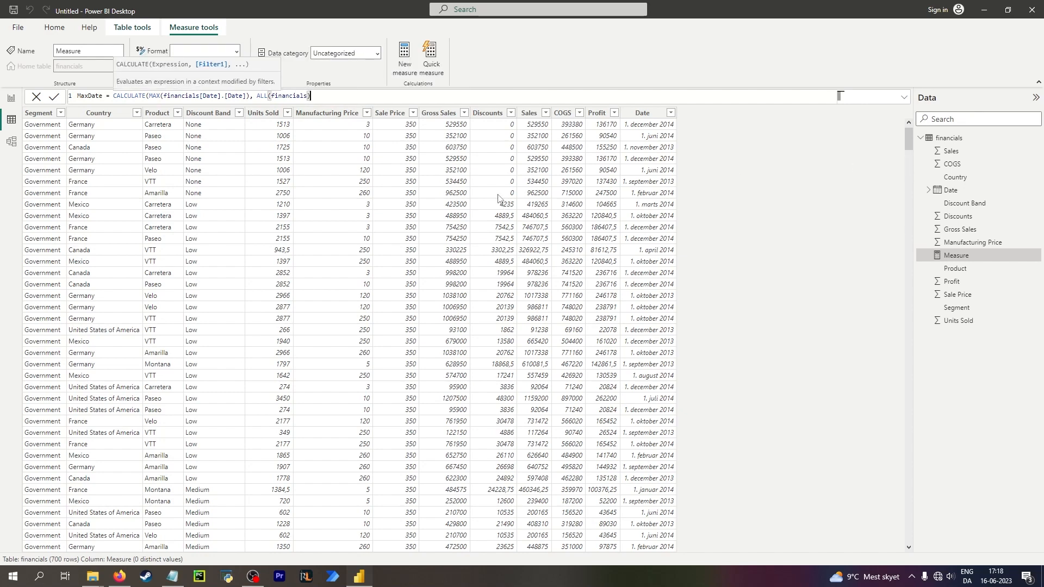
key(Return)
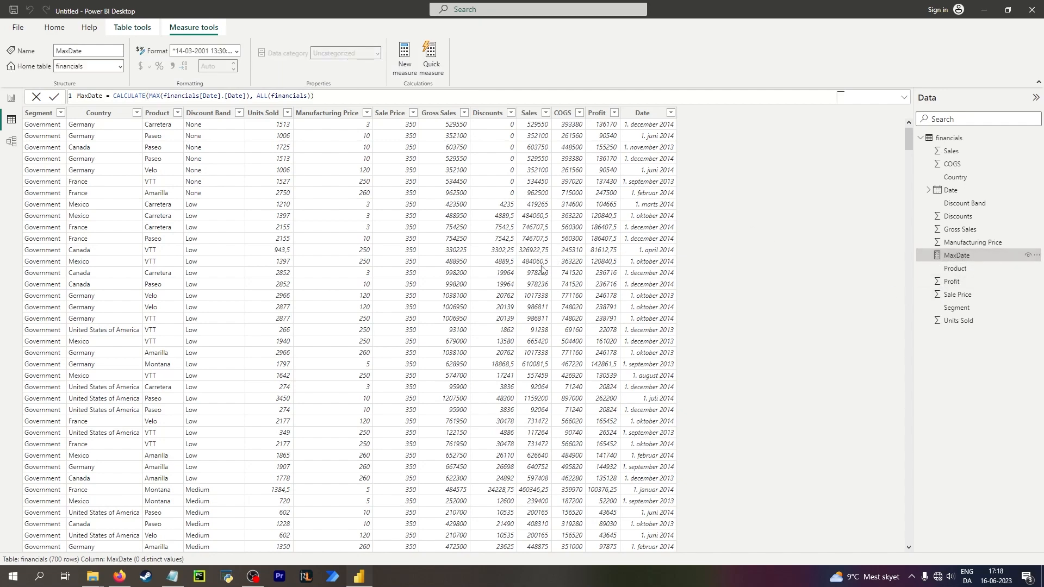
key(alt+Tab)
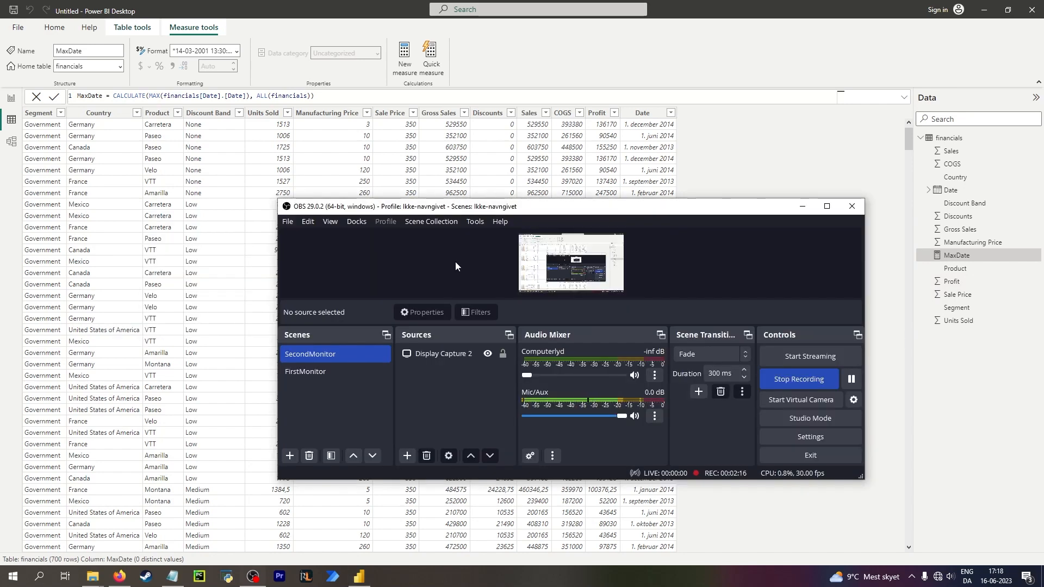
key(alt+Tab)
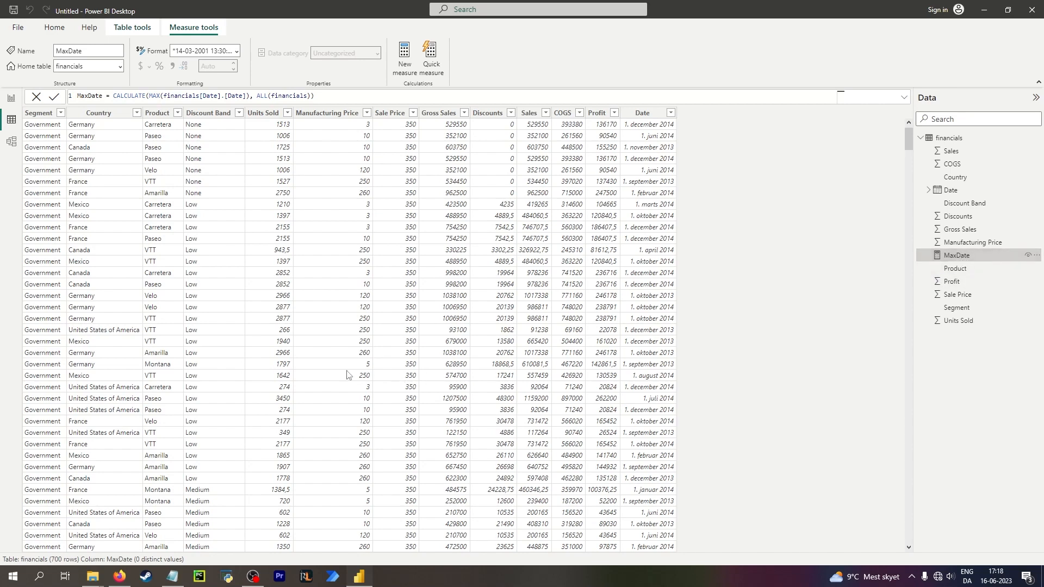
Show the MaxDate measure in a card visual on the report page and widen the card.
click(10, 99)
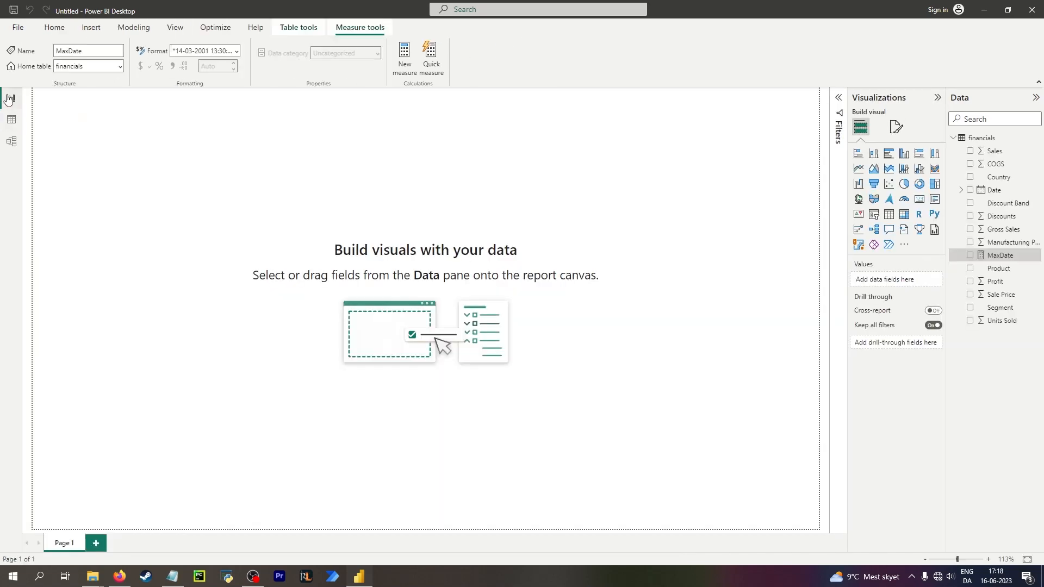
click(969, 256)
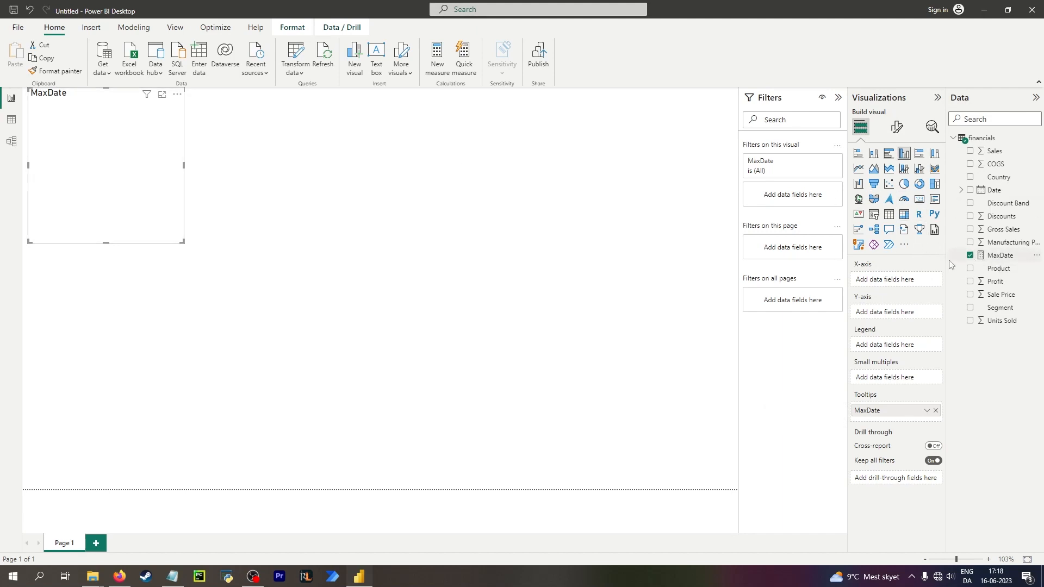
click(920, 200)
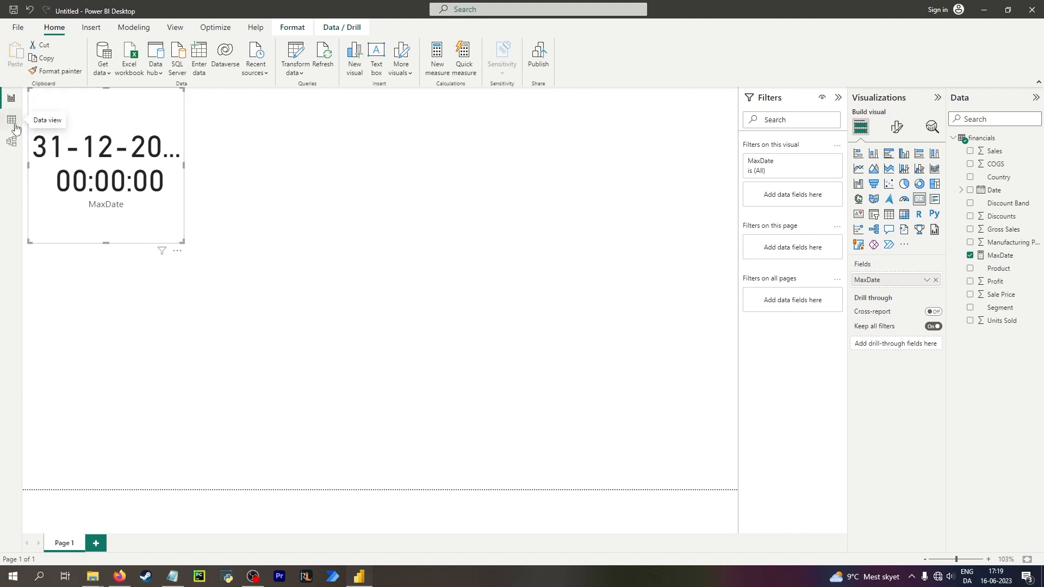
drag(184, 165, 329, 185)
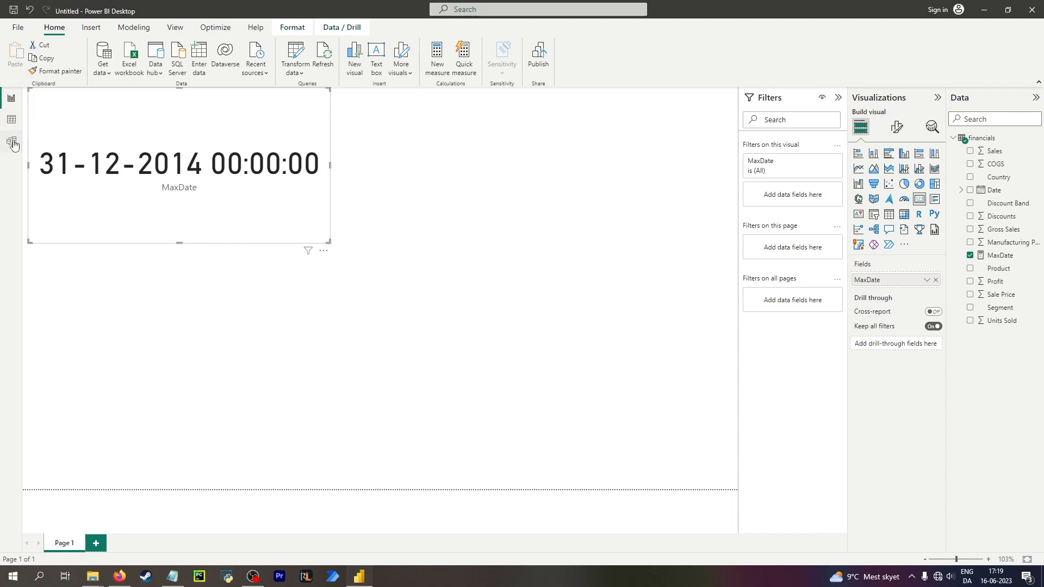
Select and copy the MaxDate measure's full formula in data view.
click(11, 120)
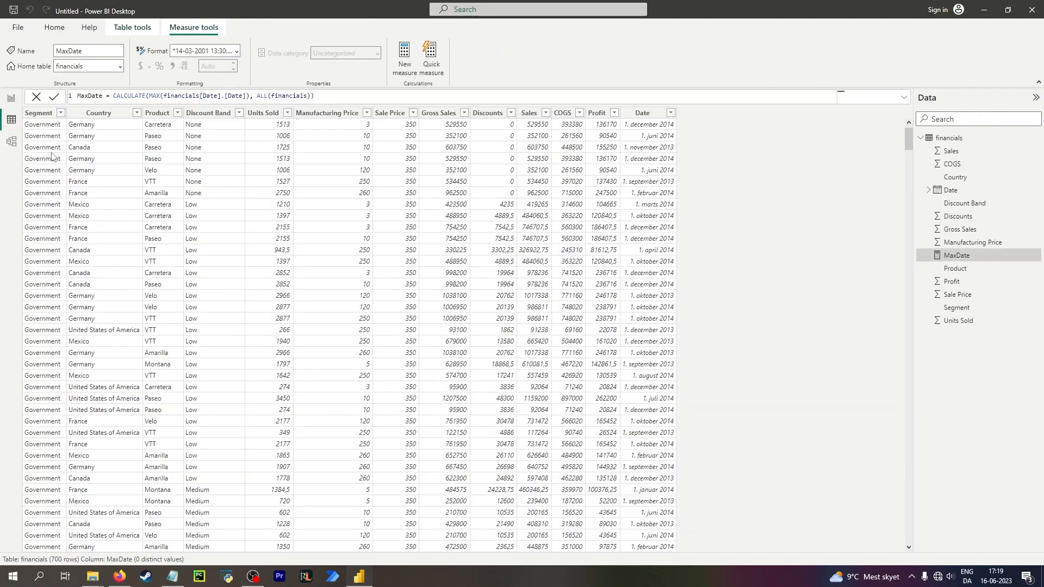
right_click(966, 259)
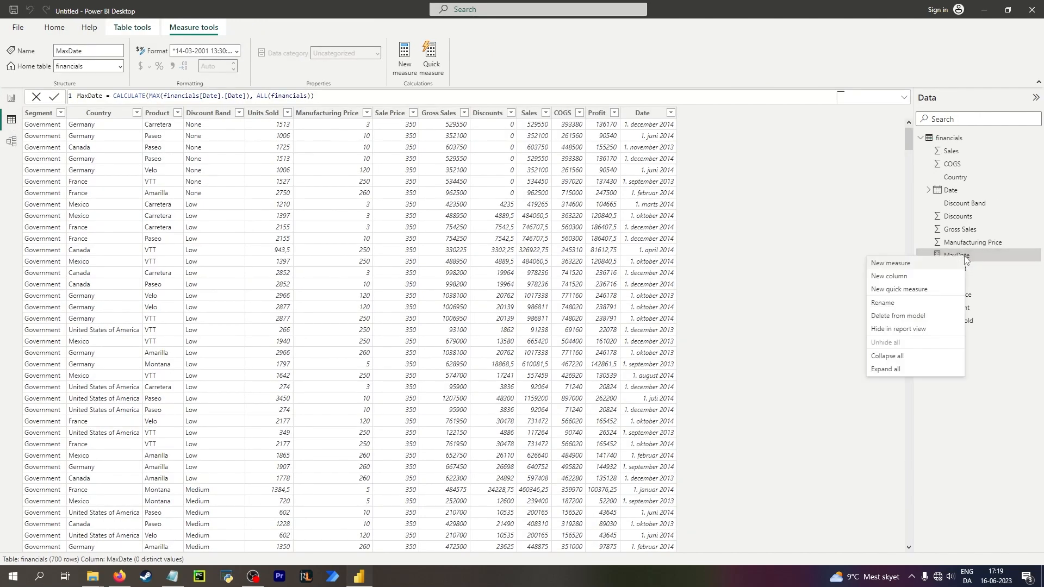
click(361, 98)
drag(361, 98, 5, 96)
key(ctrl+c)
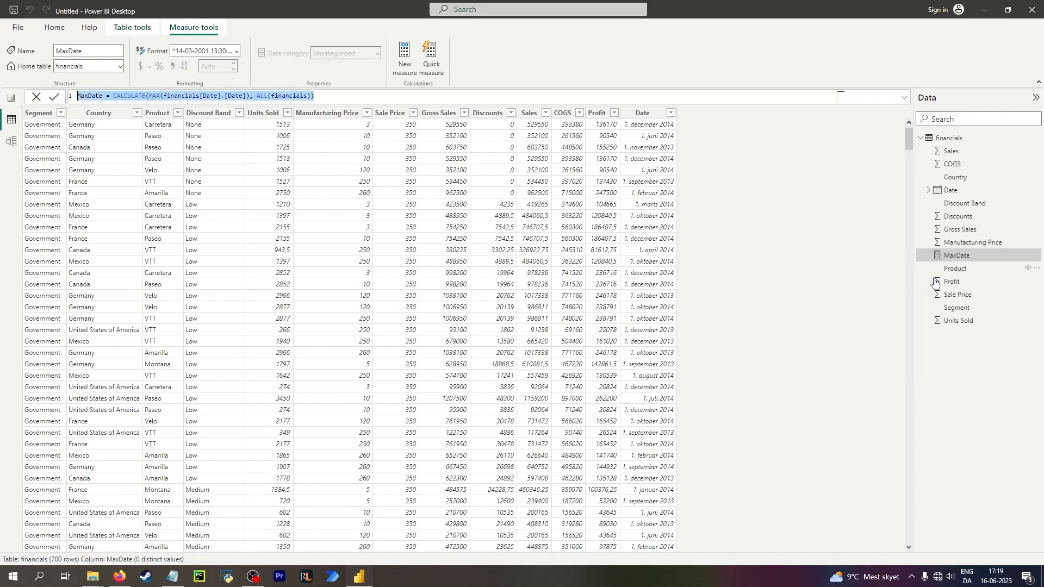
Create a new measure MinDate = CALCULATE(MIN(financials[Date].[Date]), ALL(financials)) from the pasted MaxDate formula.
click(407, 59)
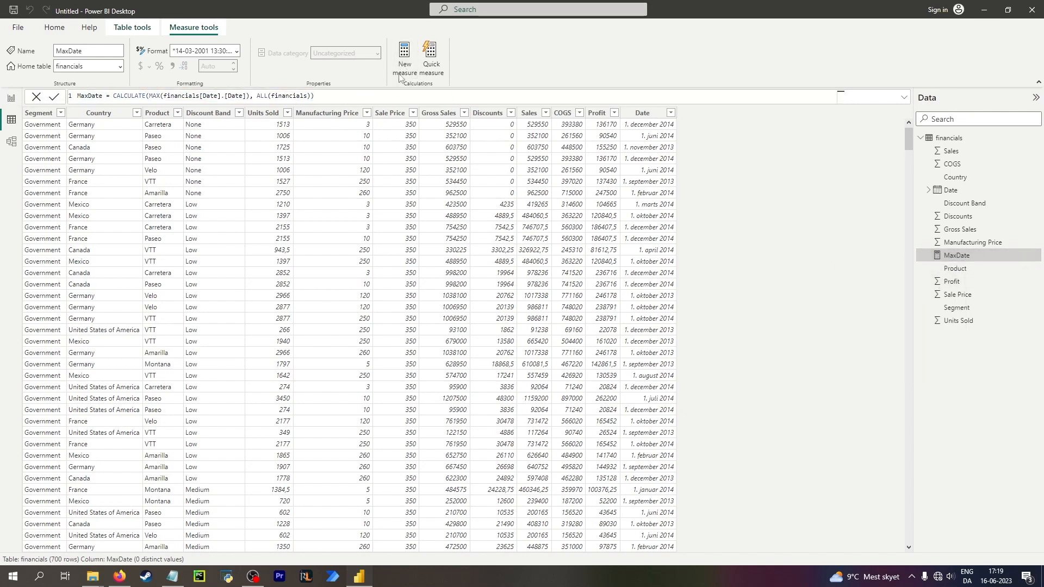
key(ctrl+v)
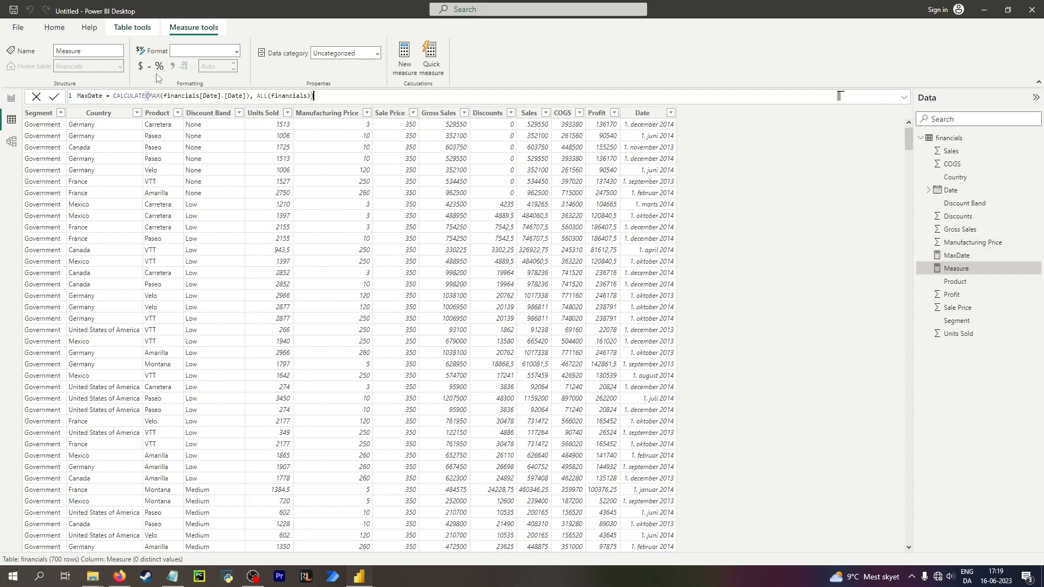
click(89, 96)
key(BackSpace)
key(BackSpace)
text(in)
drag(160, 97, 152, 95)
text(in)
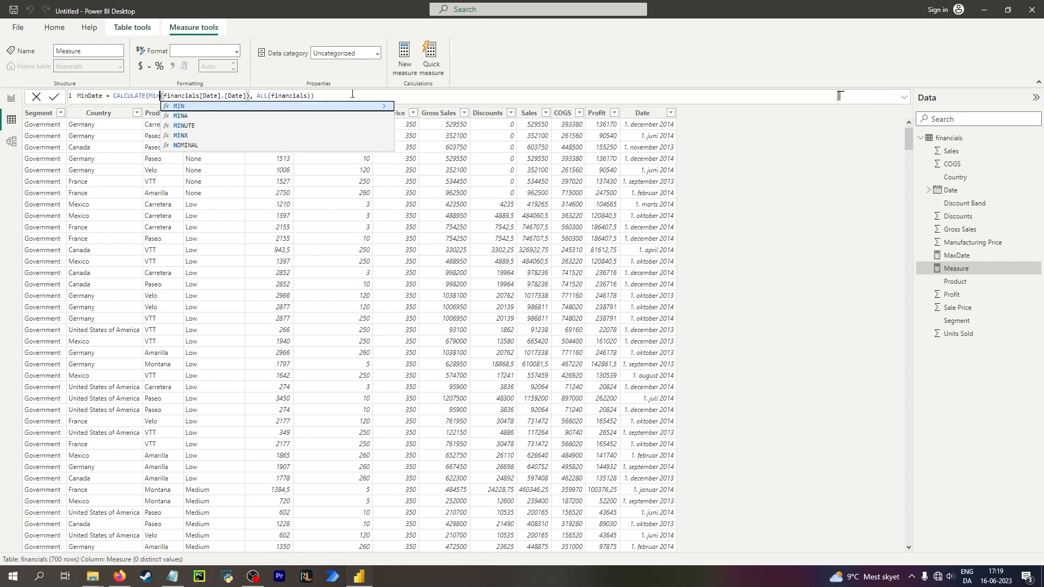
click(377, 96)
click(703, 210)
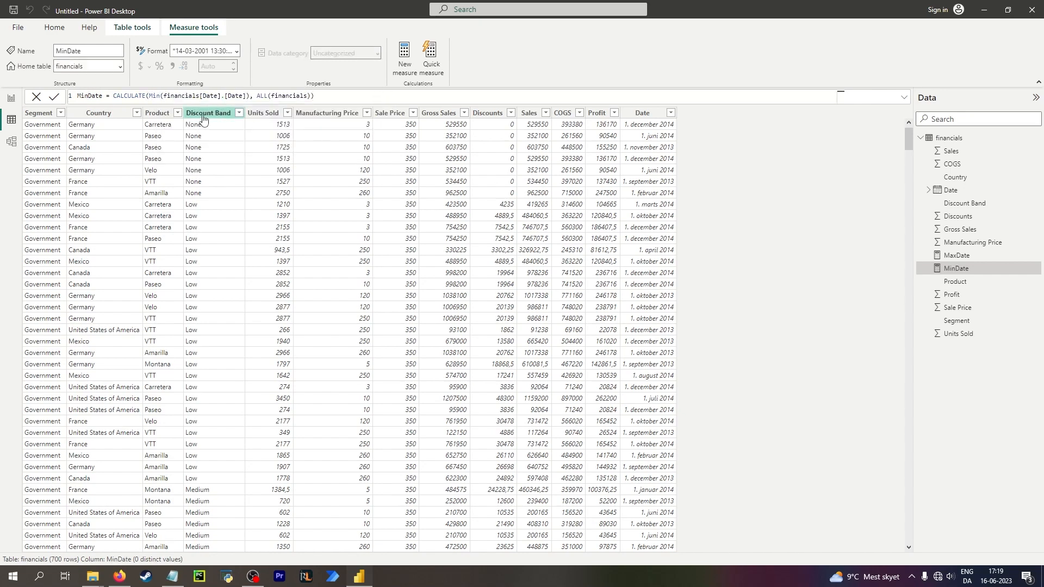
click(165, 97)
drag(164, 96, 154, 95)
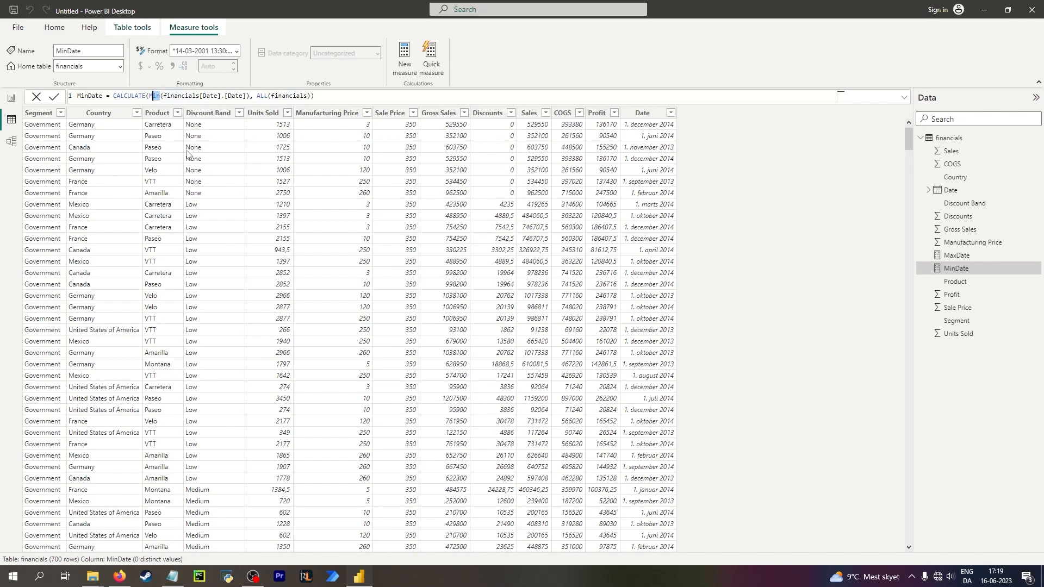
text(MIN)
key(Escape)
Add a new card visual on the report page showing the MinDate measure.
click(12, 97)
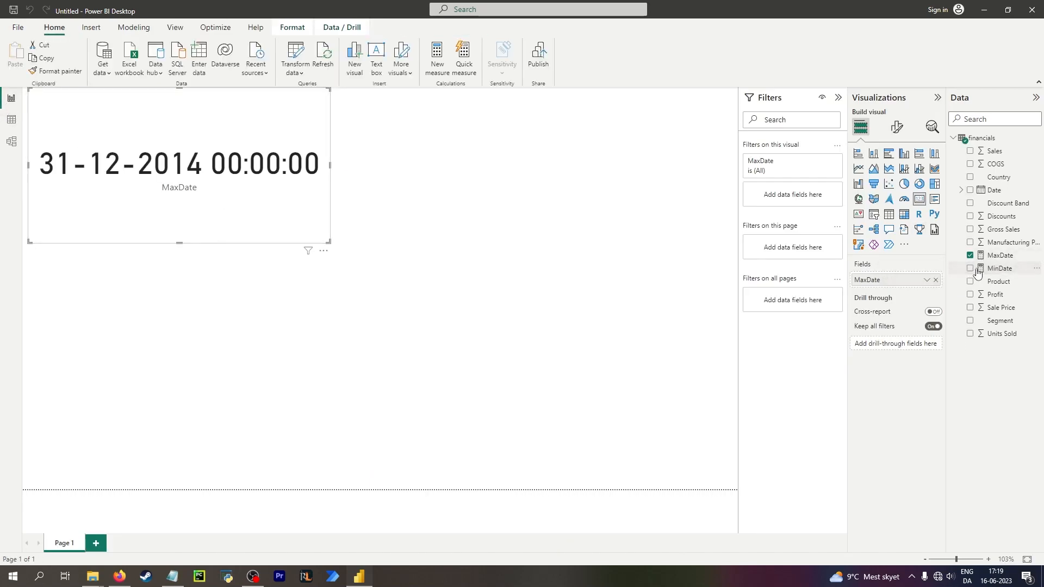
click(596, 200)
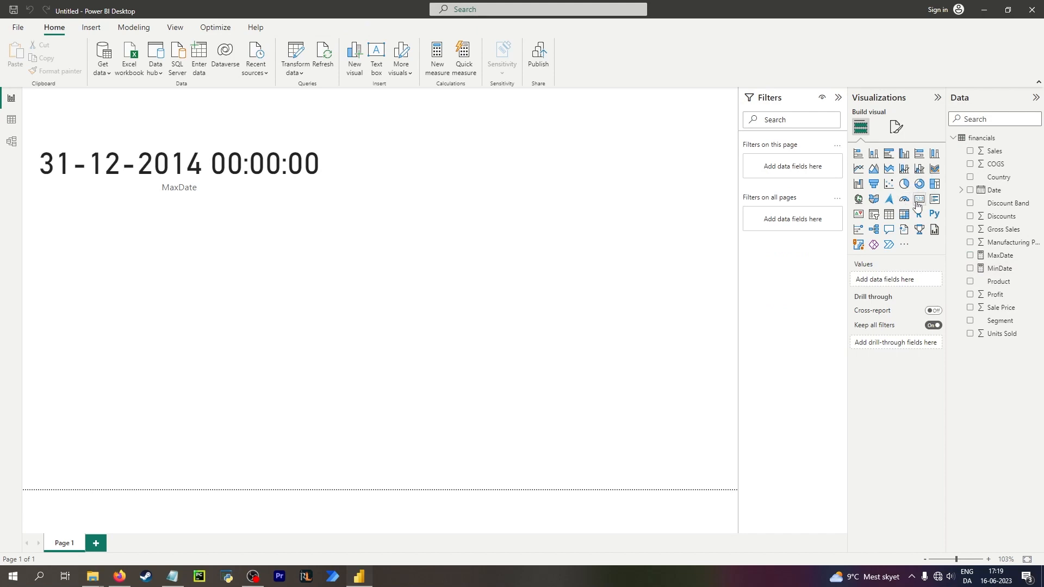
click(918, 199)
click(970, 269)
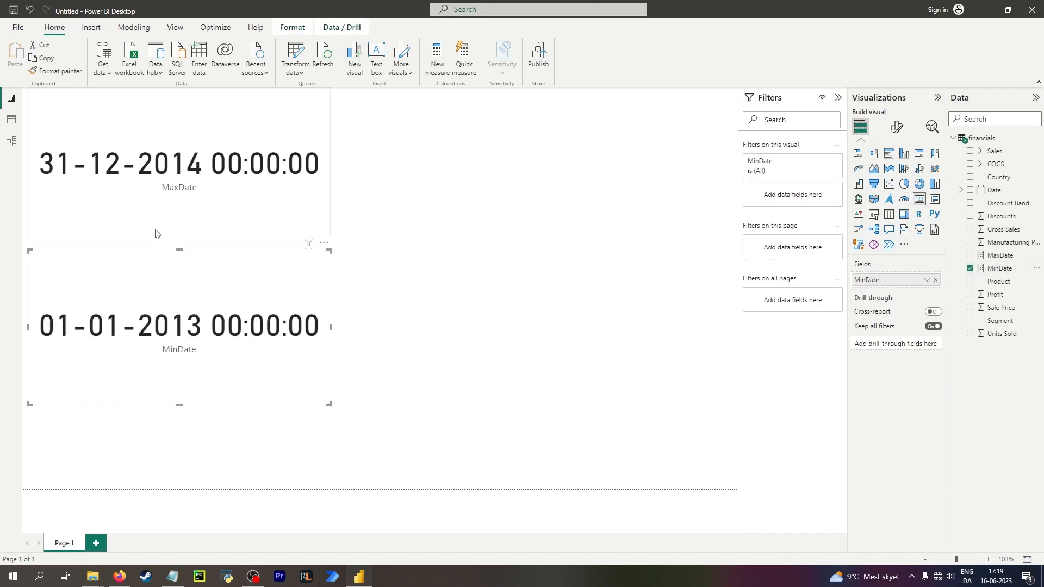
Set the format of both the MaxDate and MinDate measures to Short Date.
click(12, 121)
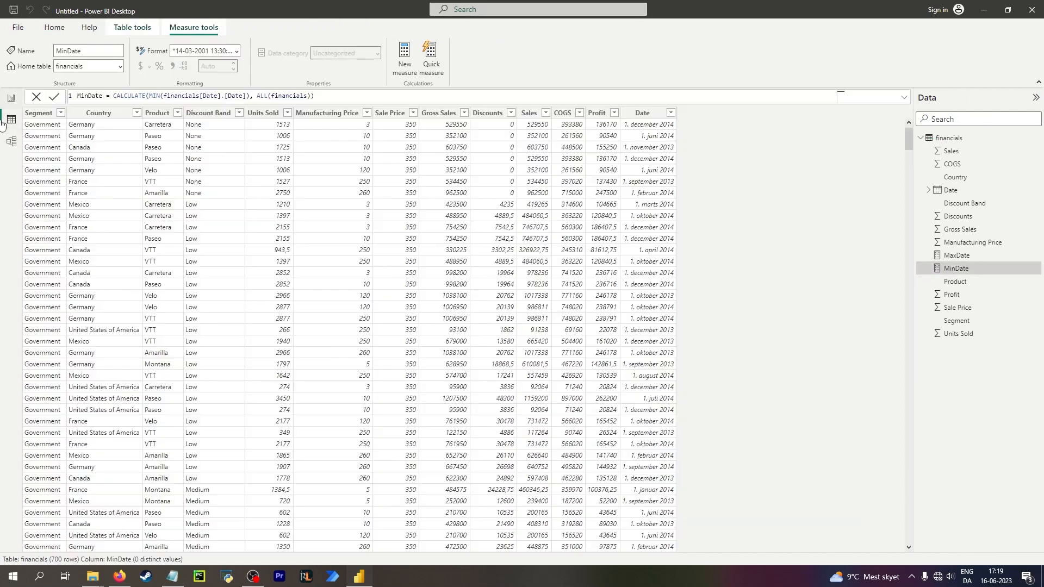
click(956, 255)
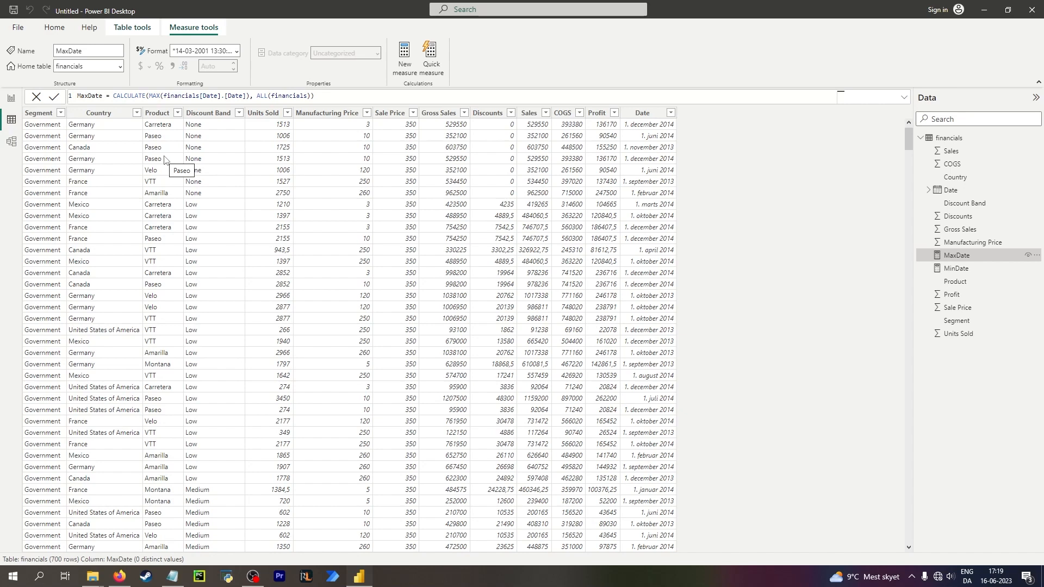
click(54, 27)
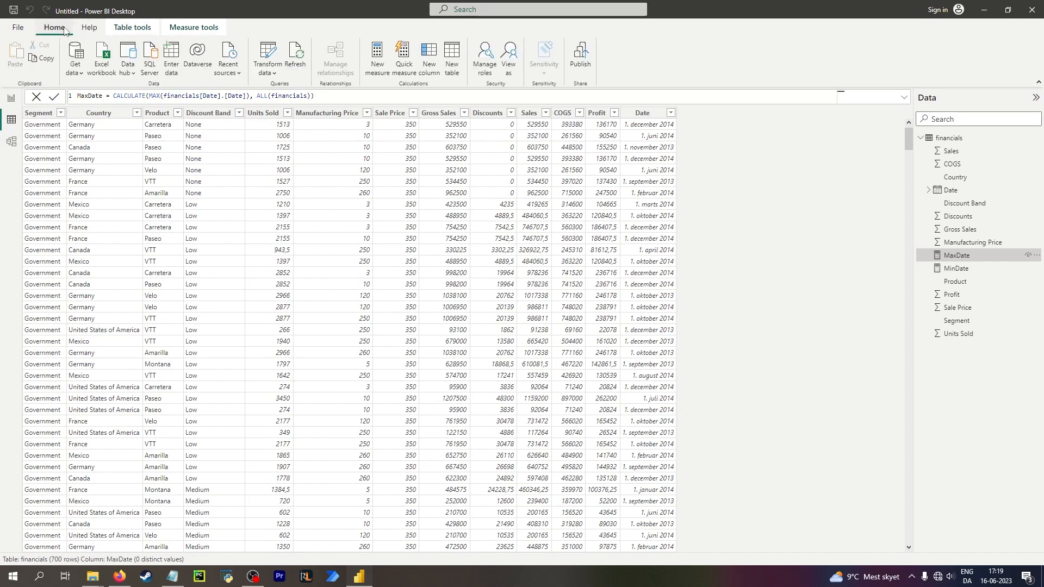
click(199, 27)
click(237, 51)
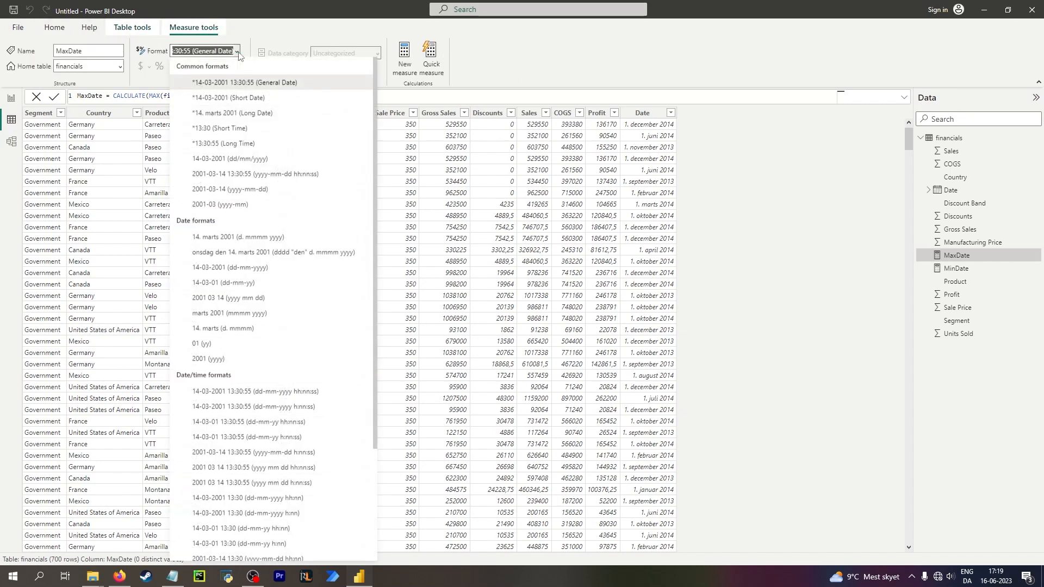
click(228, 98)
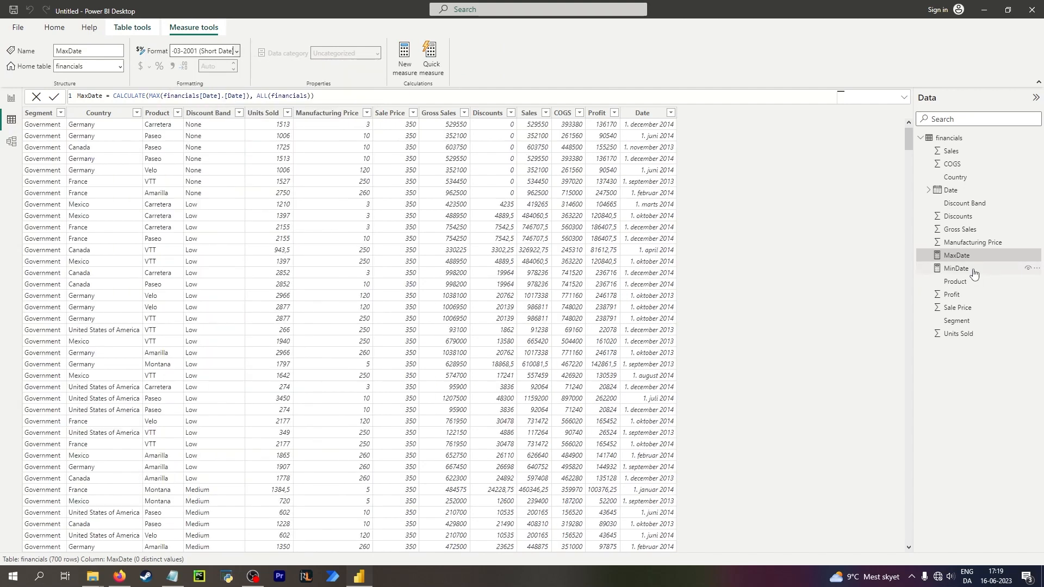
click(973, 273)
click(237, 53)
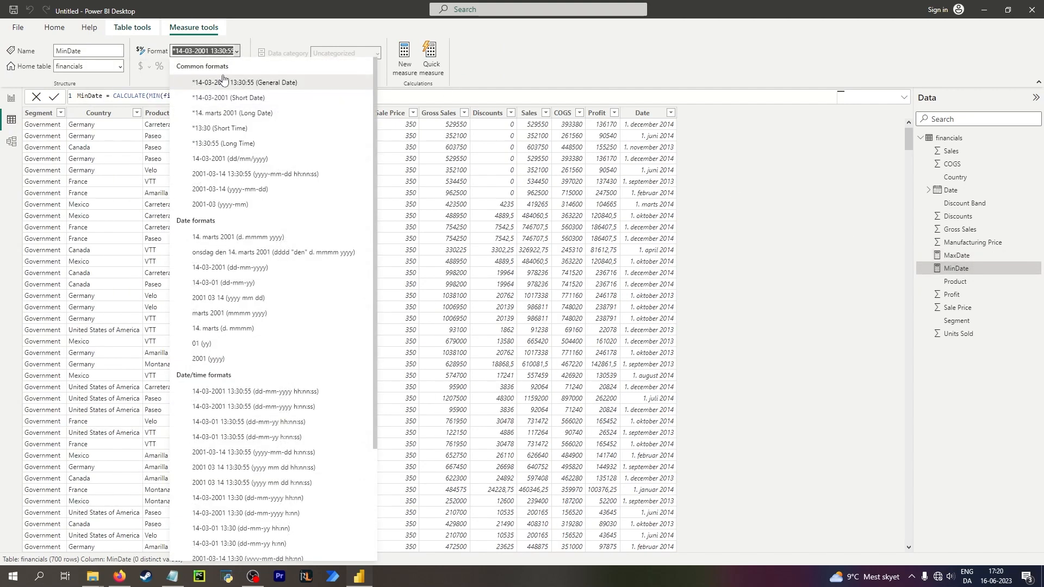
click(228, 98)
Switch between report view and data view to check the reformatted date cards.
click(10, 99)
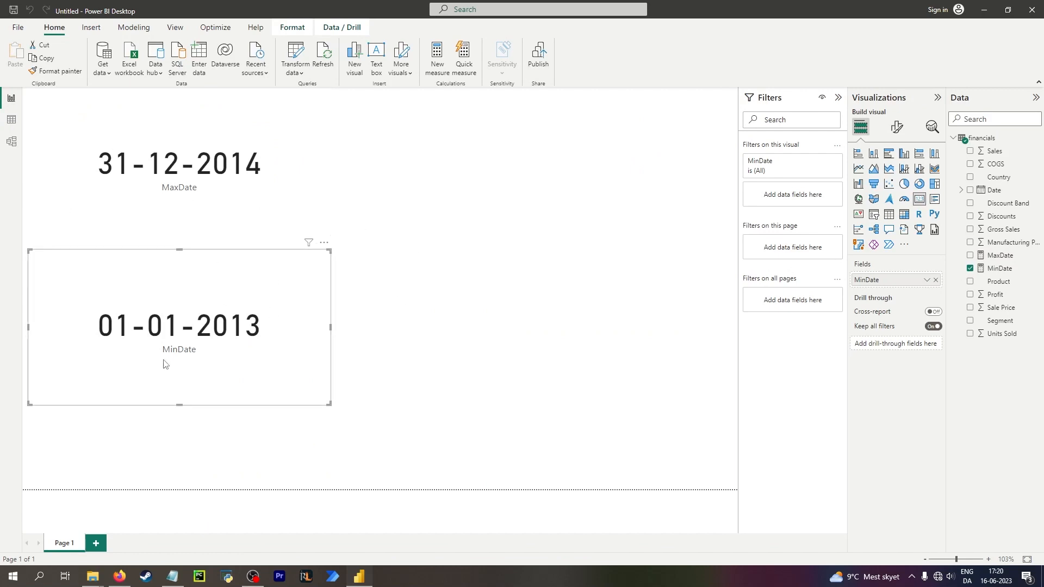
click(10, 119)
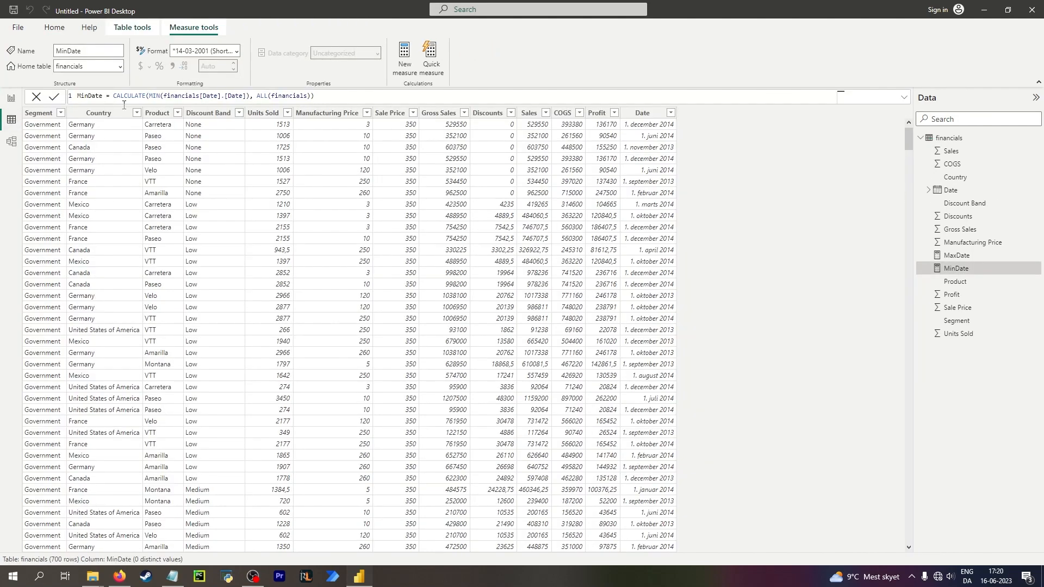
click(11, 99)
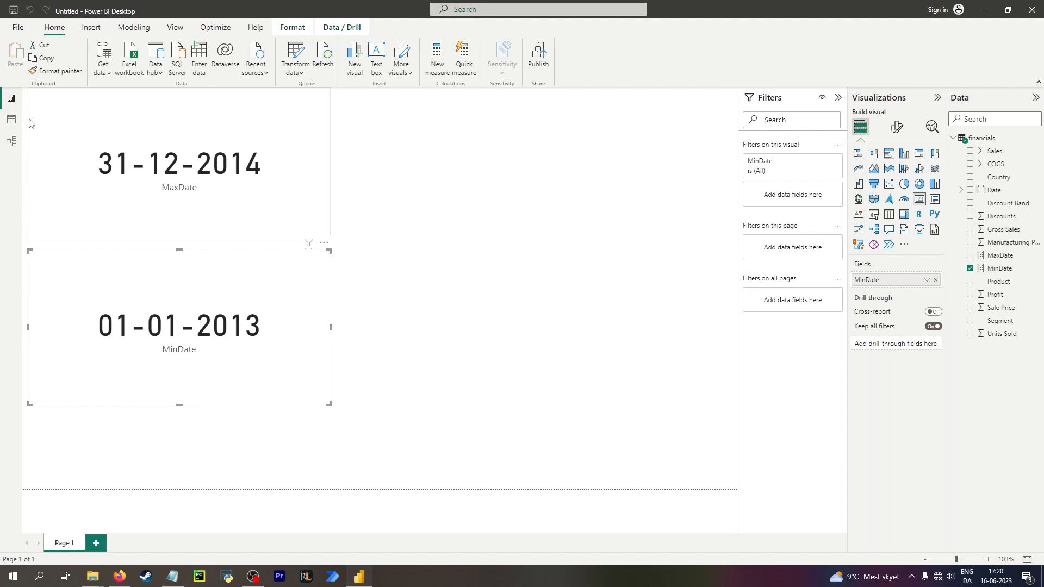
click(11, 119)
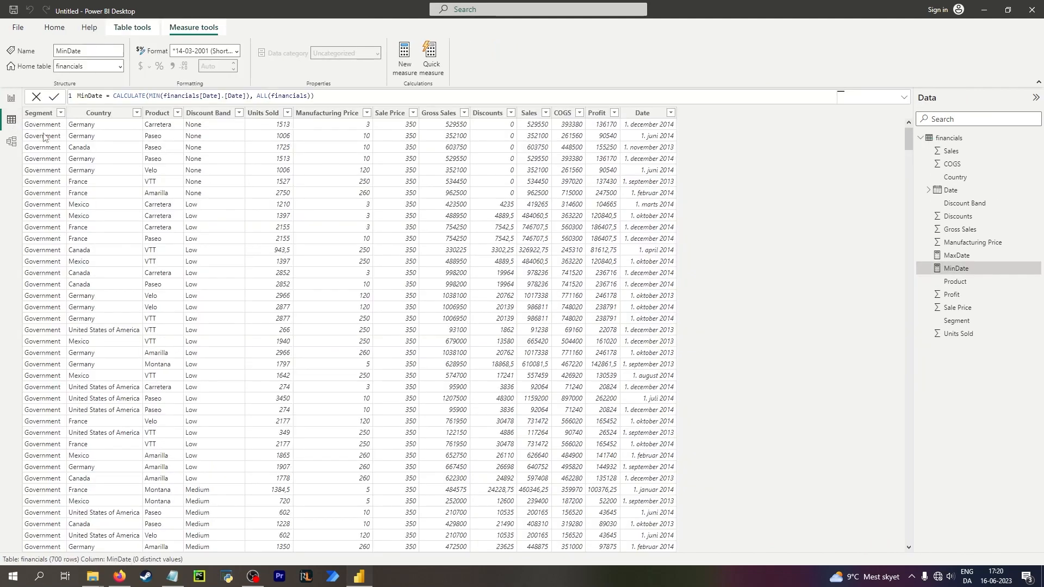
click(11, 98)
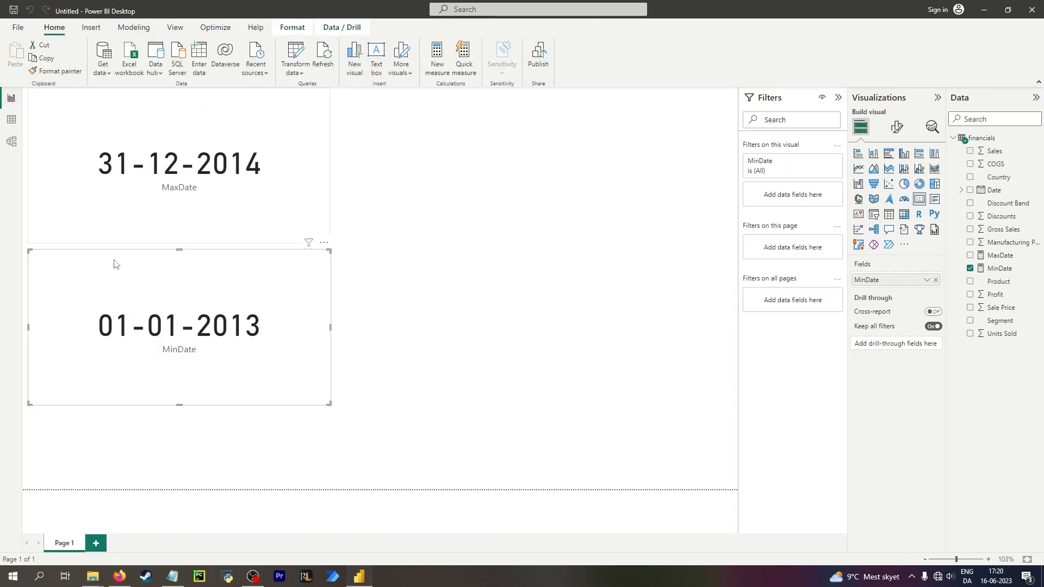
click(12, 120)
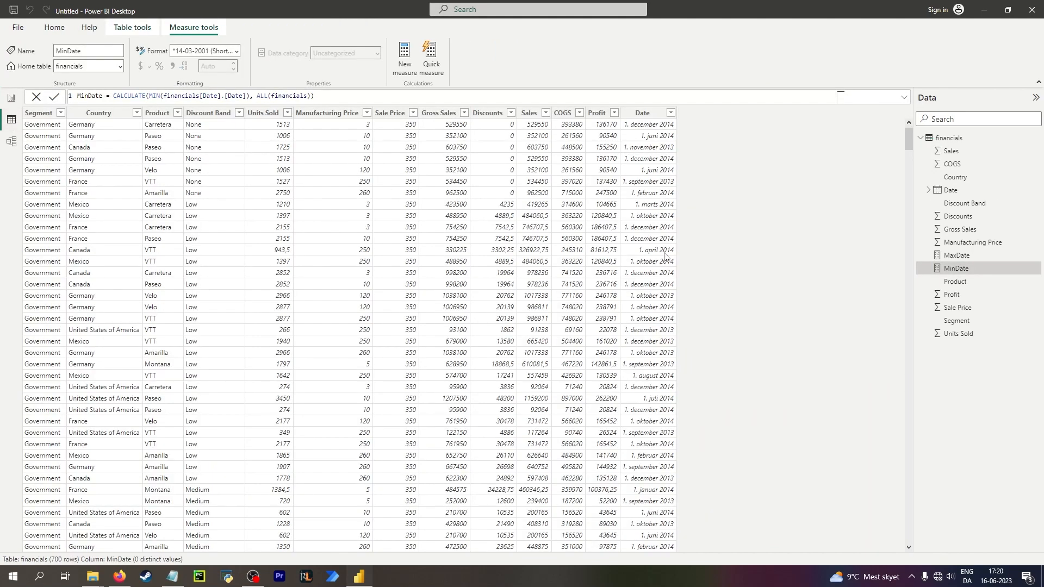
Create a new calculated table: Date table = CALENDAR([MinDate], [MaxDate]).
click(132, 28)
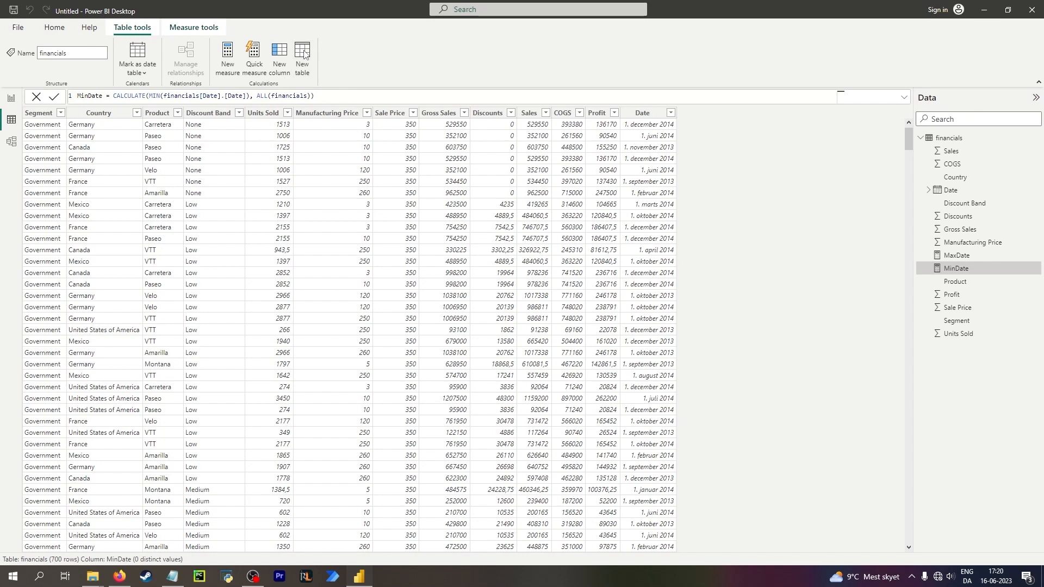
click(303, 52)
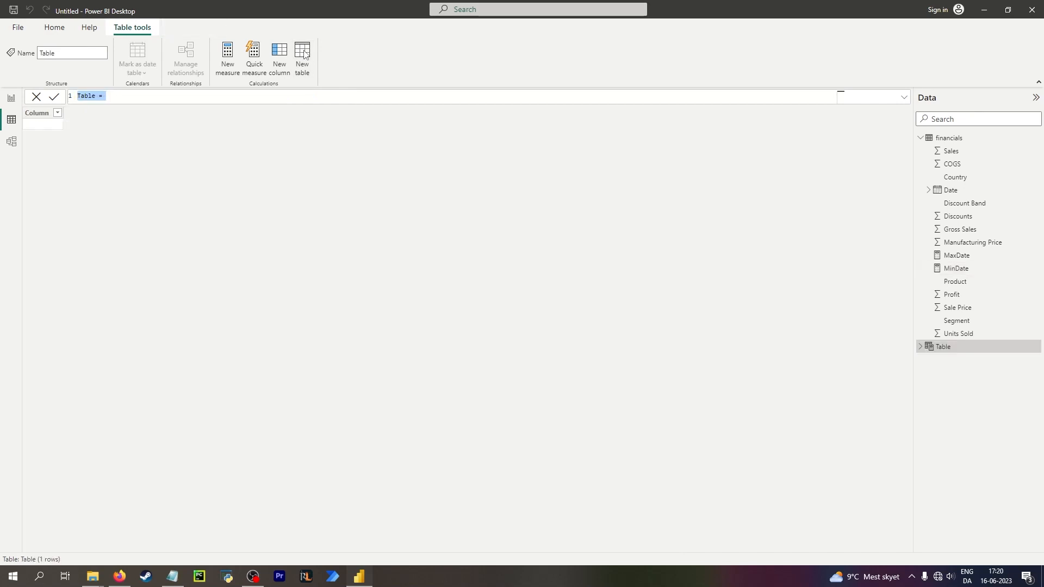
text(C)
text(ate t)
text(able )
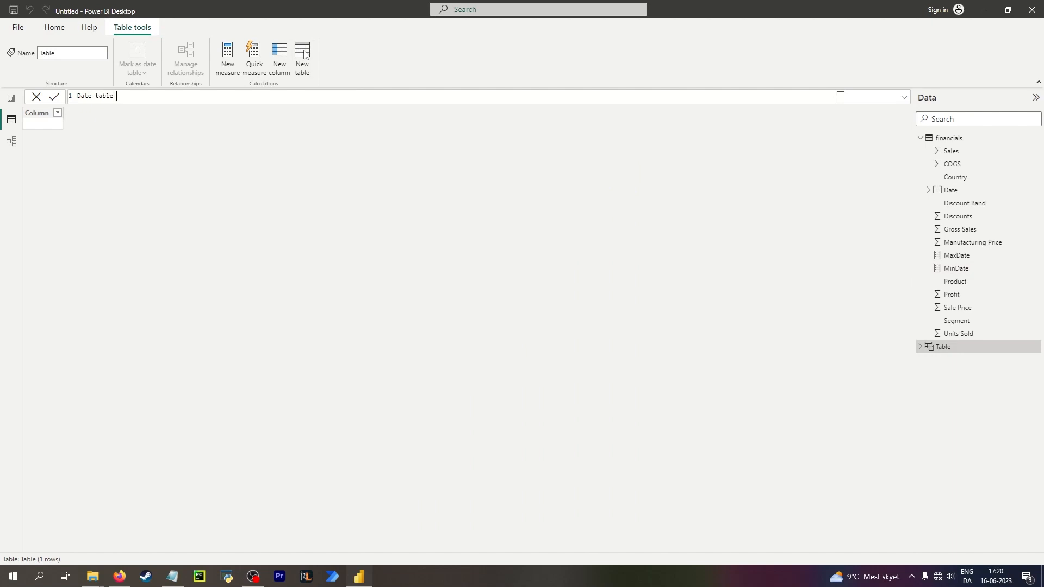
text(= cale)
key(Tab)
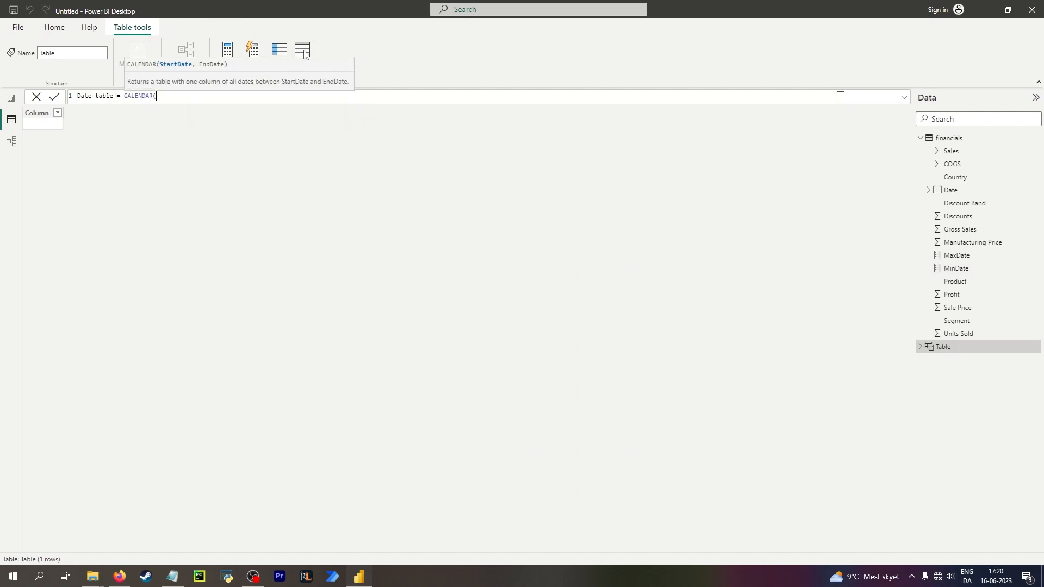
text(min)
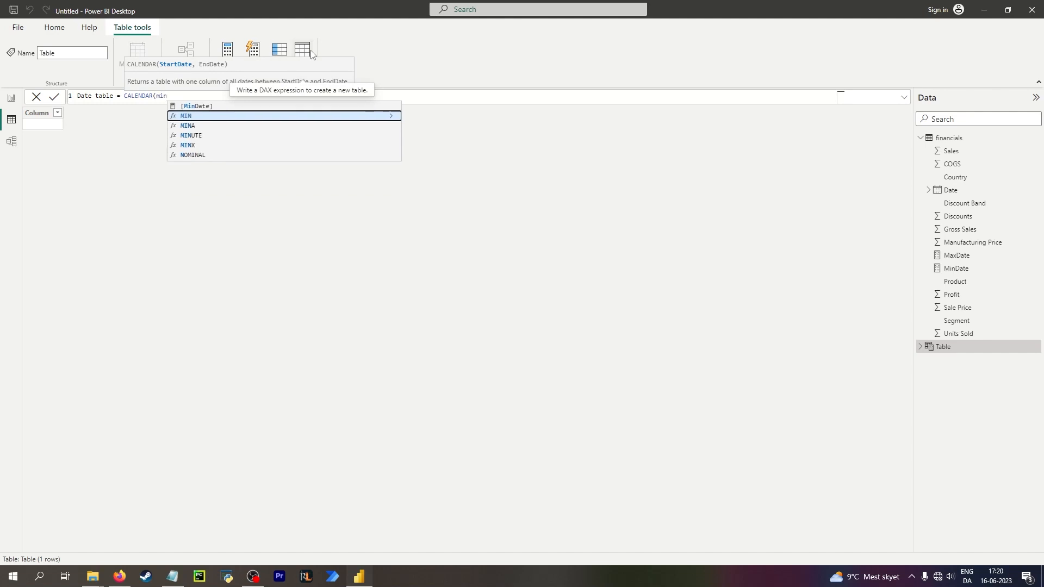
key(Up)
key(Tab)
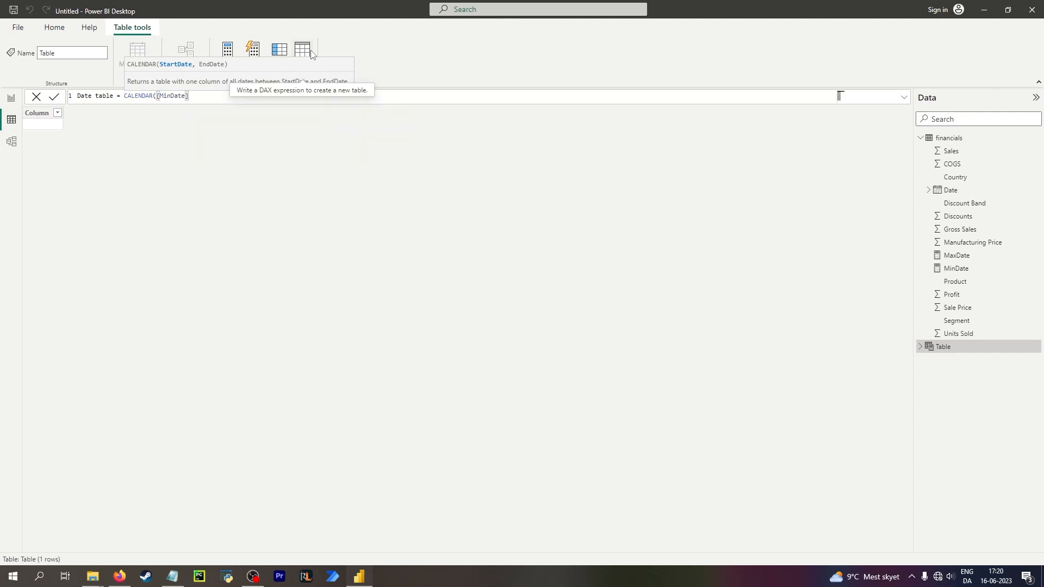
text(, max)
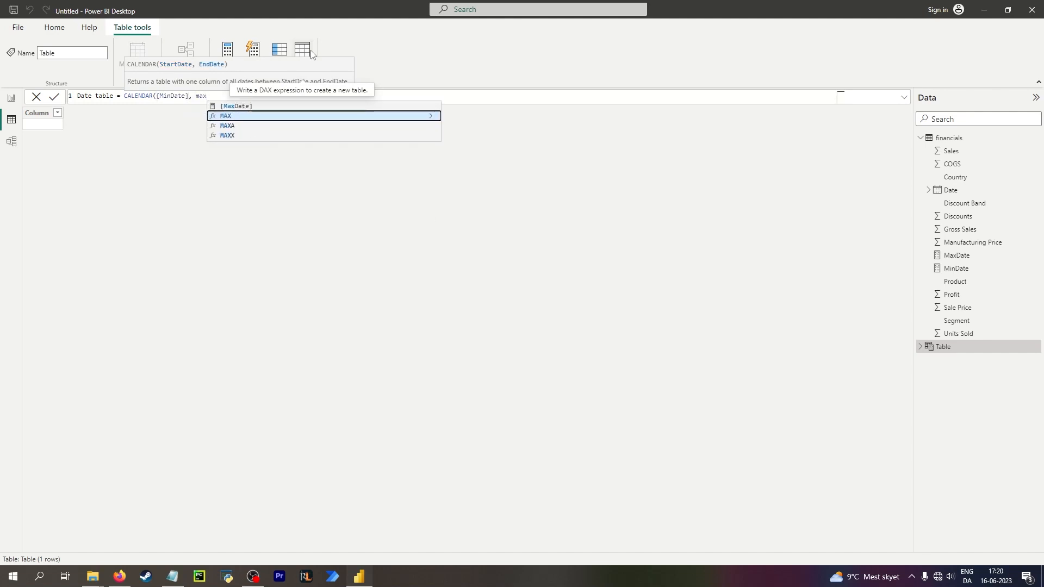
key(Up)
key(Tab)
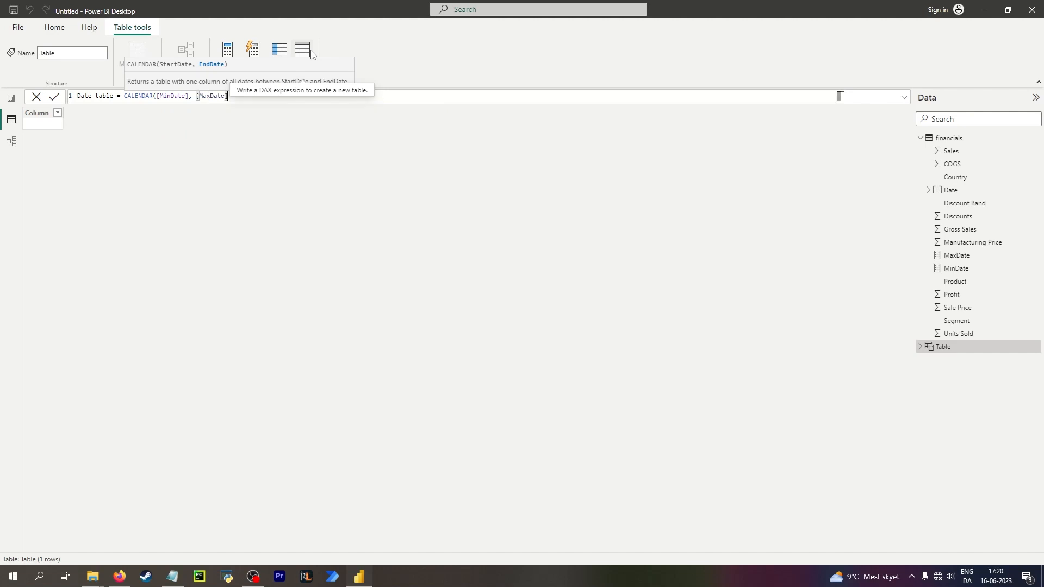
text())
key(Return)
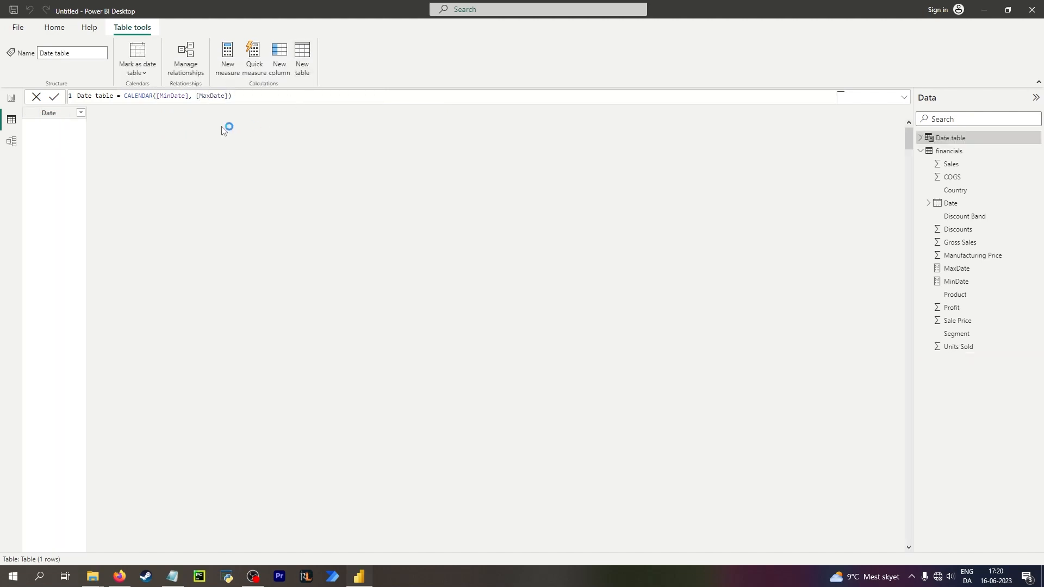
Set the Date table's Date column format to Short Date.
click(57, 113)
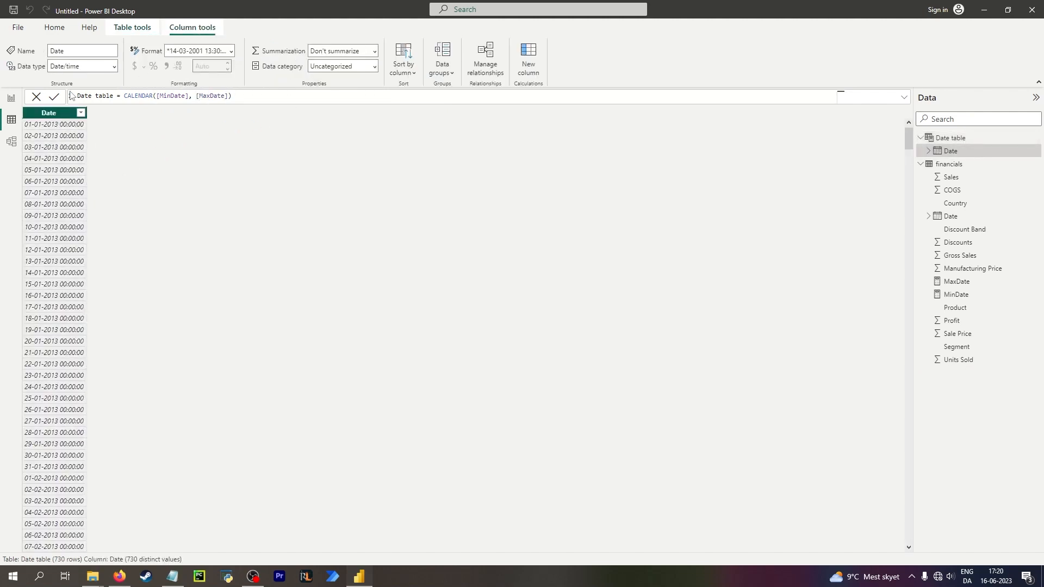
click(231, 51)
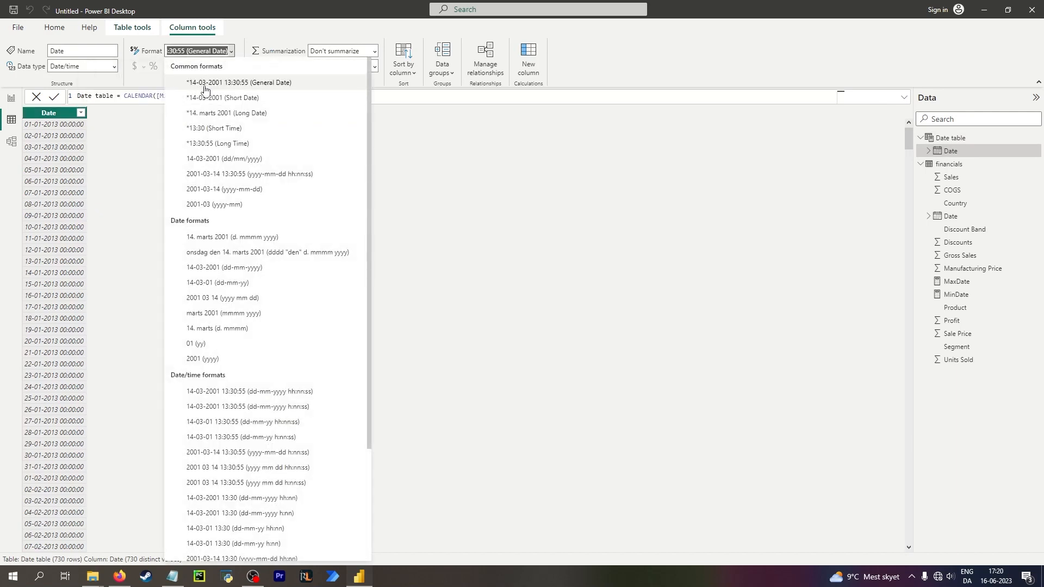
click(221, 99)
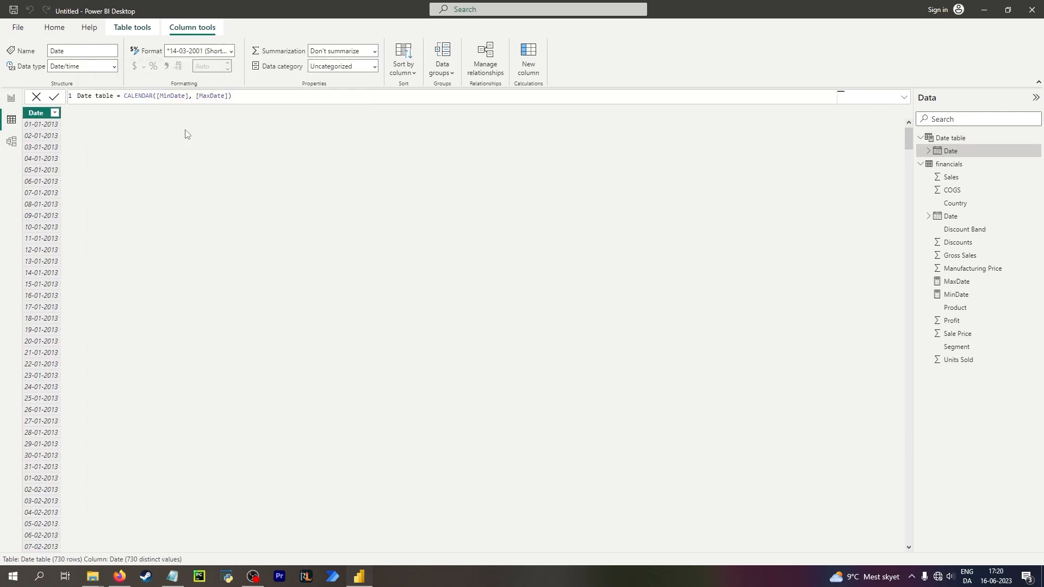
Mark Date table as a date table using its Date column.
click(114, 26)
click(145, 71)
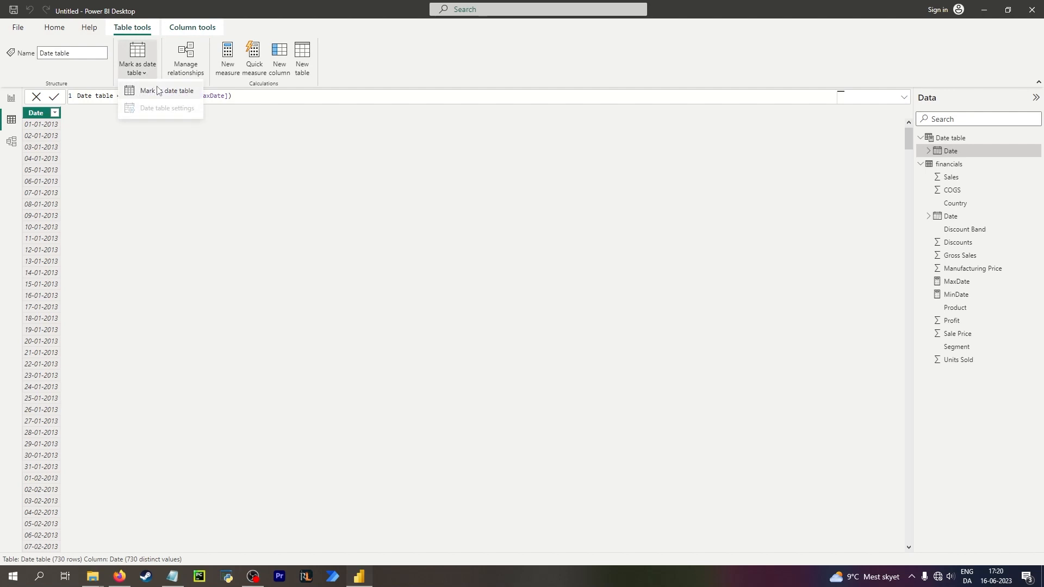
click(159, 90)
click(424, 276)
click(427, 307)
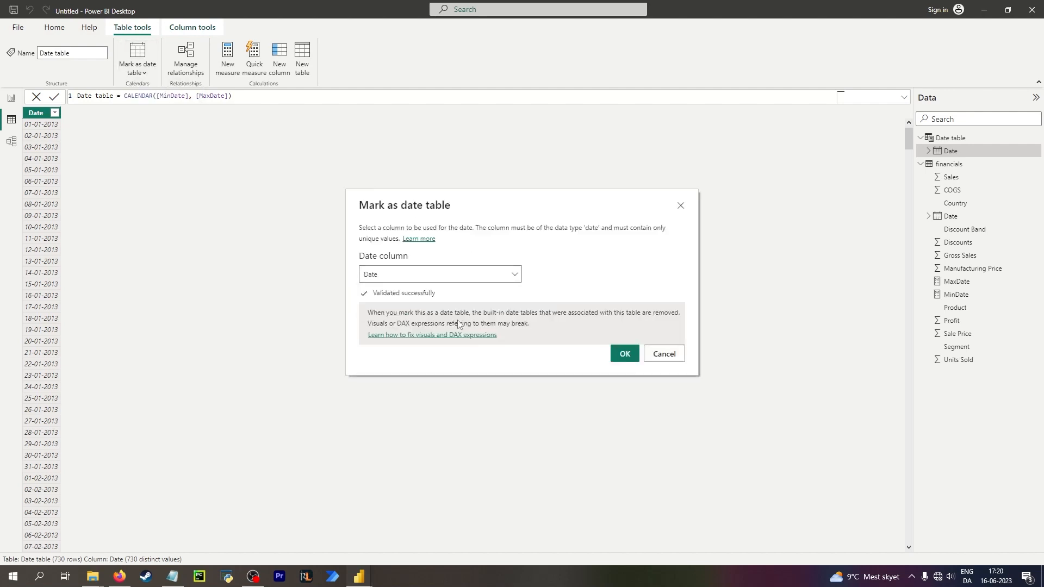
click(624, 355)
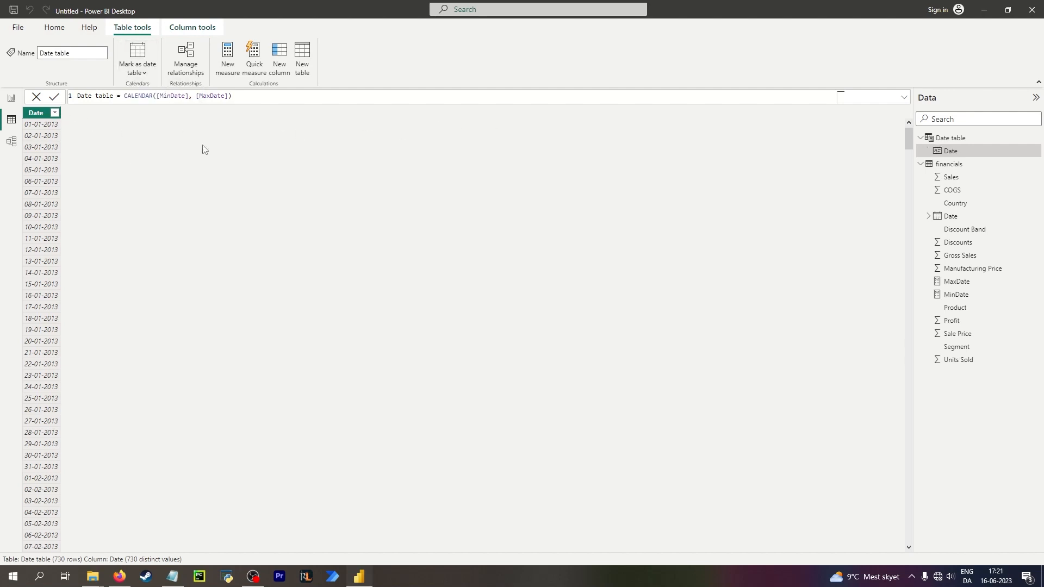
Review the ribbon's date table options and the existing table relationships.
click(54, 27)
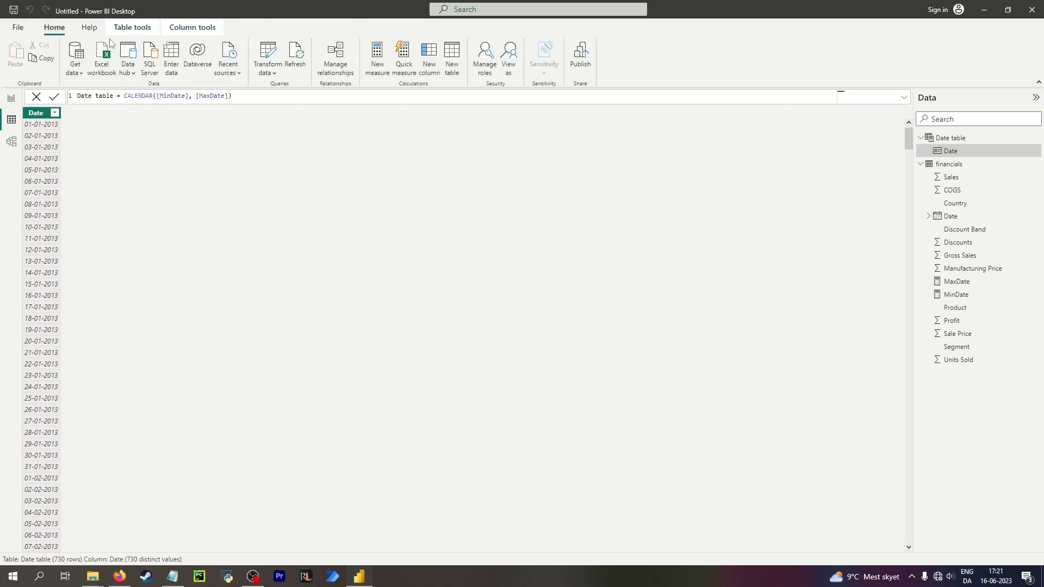
click(88, 29)
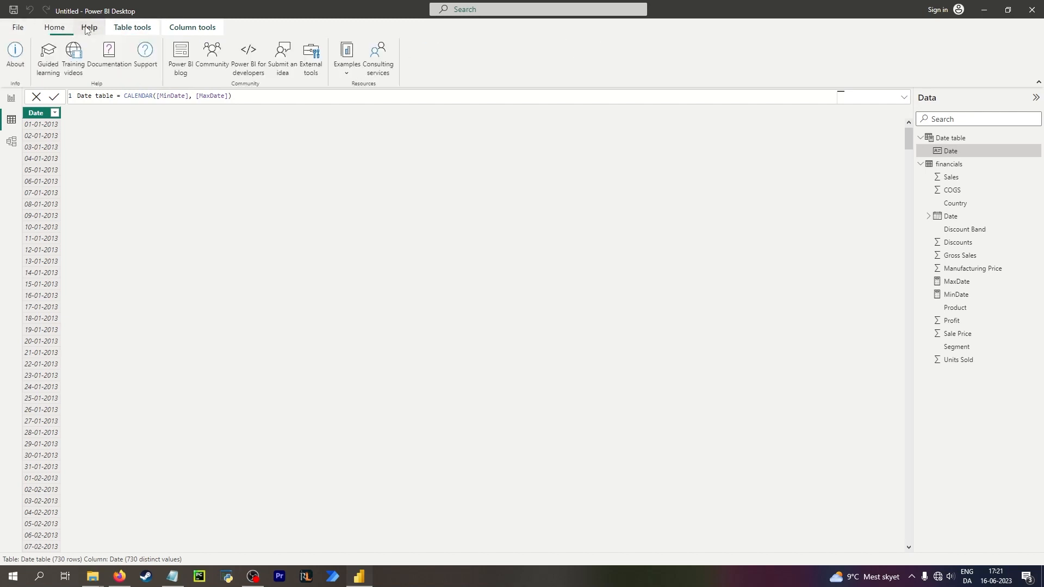
click(132, 27)
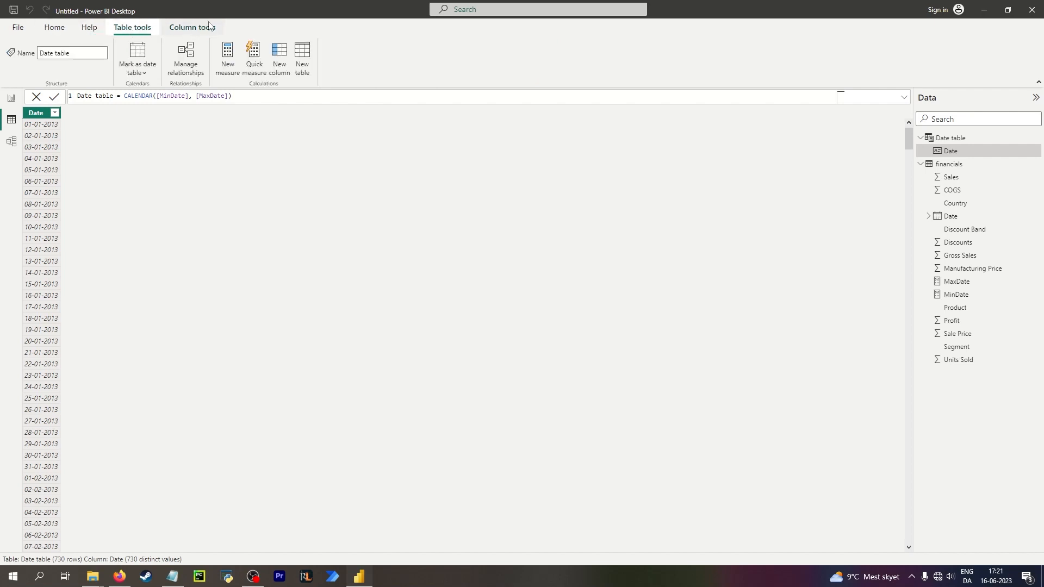
click(137, 68)
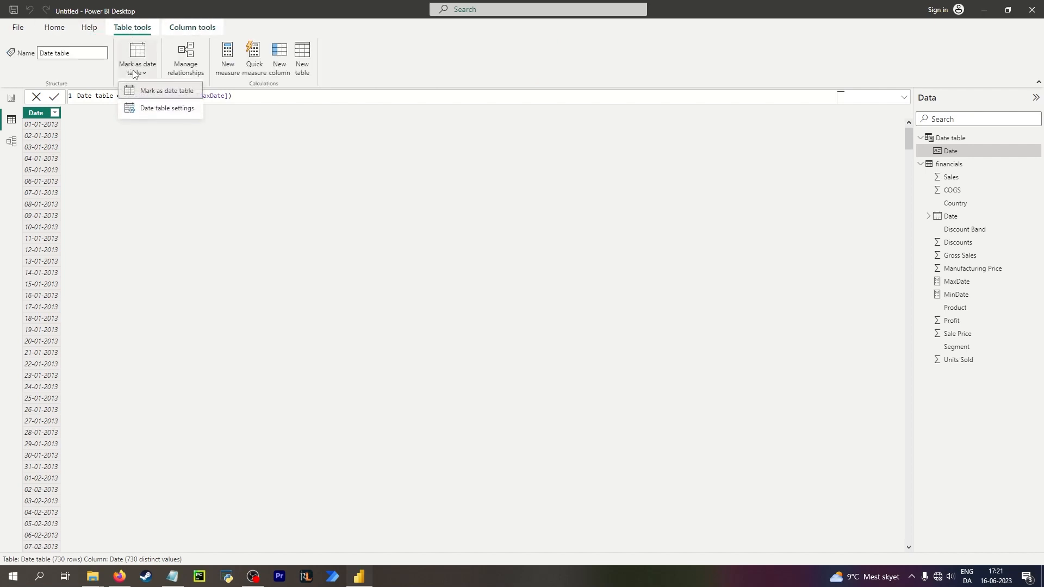
click(137, 60)
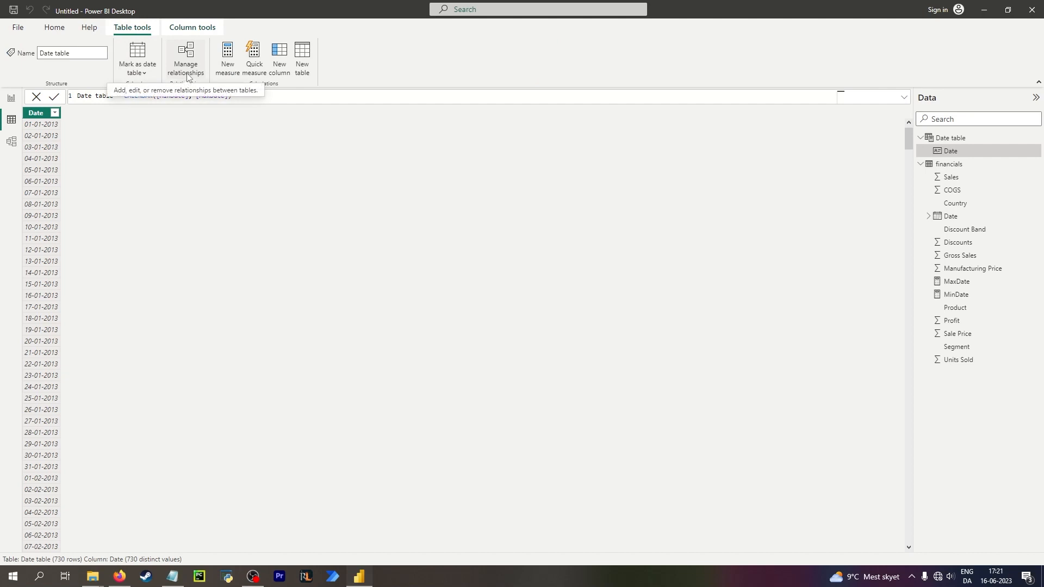
click(186, 75)
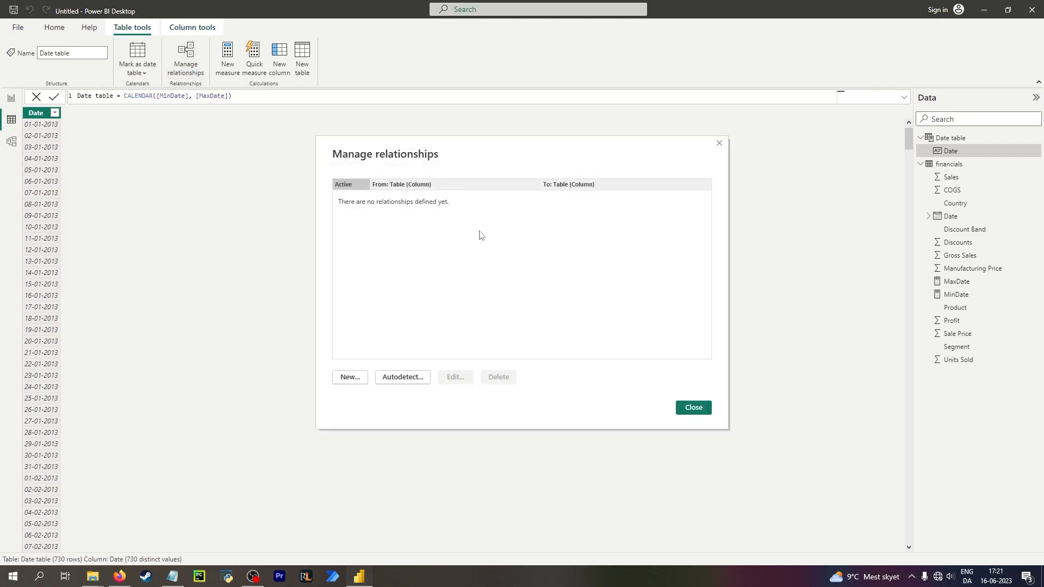
click(693, 407)
Relate the financials Date column to the Date table's Date column in the model view.
click(12, 141)
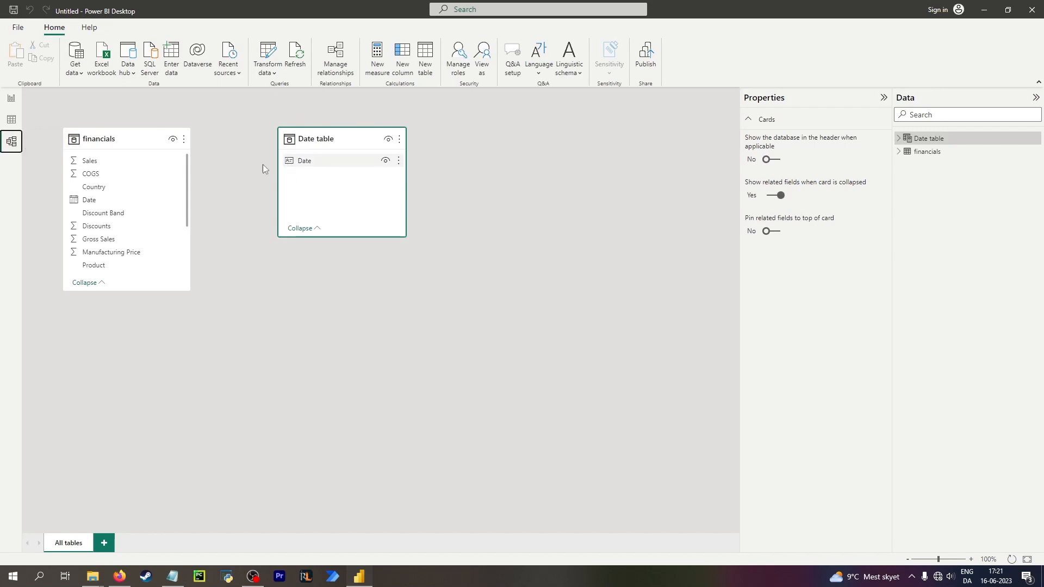
drag(109, 199, 316, 162)
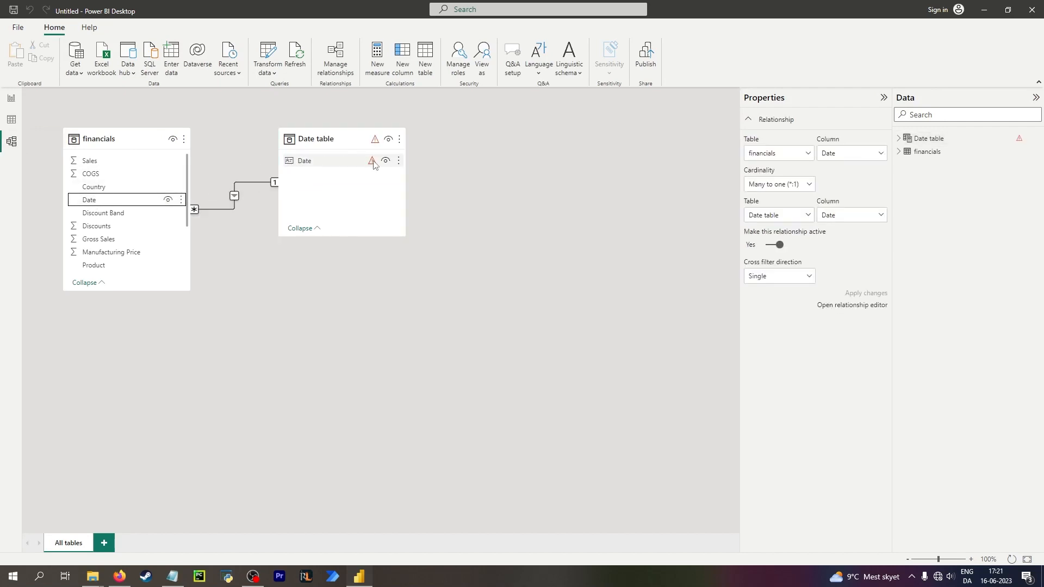
Inspect the errors on the Date table and the MaxDate and MinDate measures.
click(11, 120)
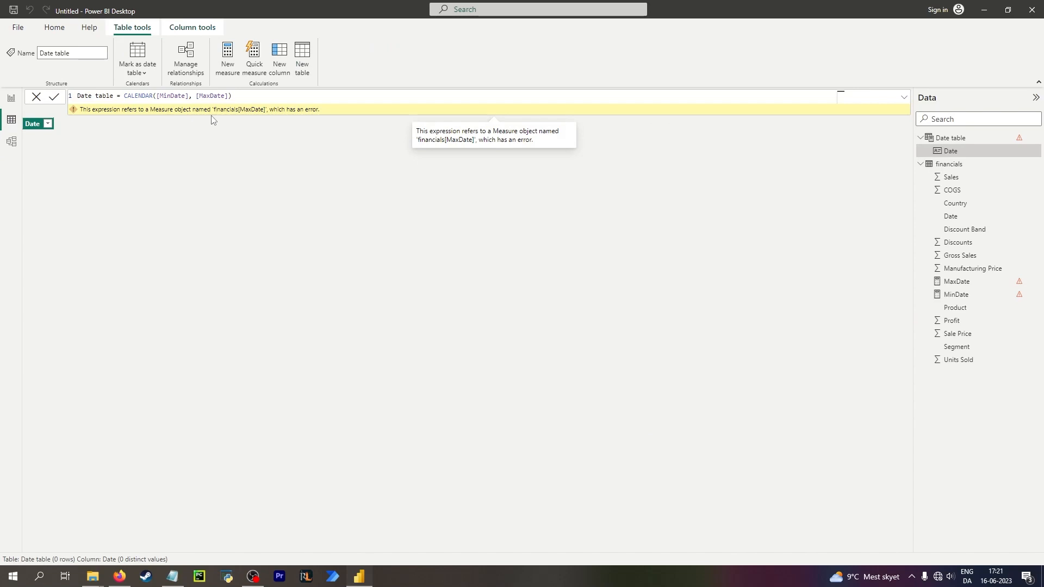
click(971, 286)
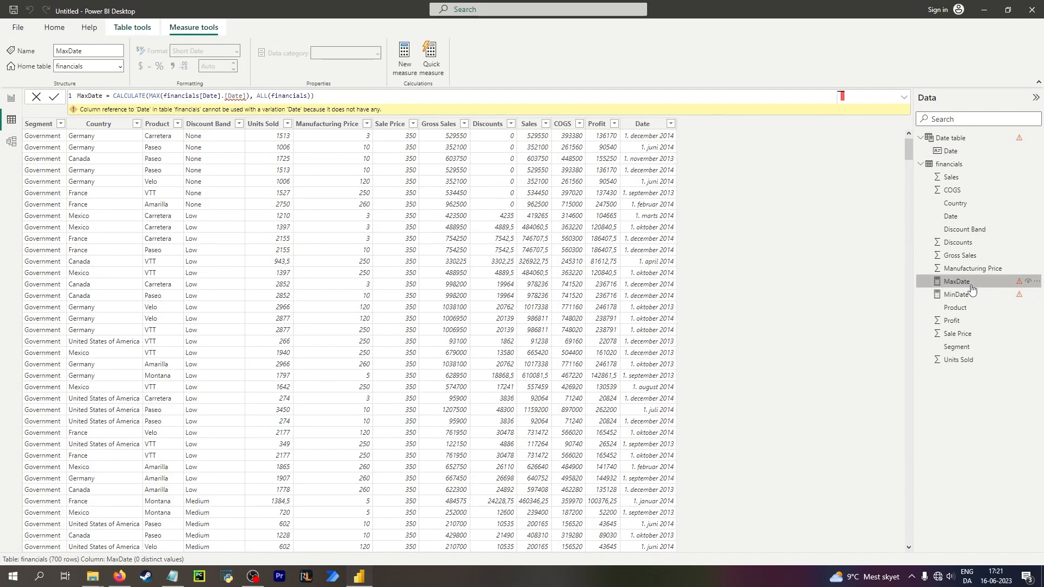
click(972, 292)
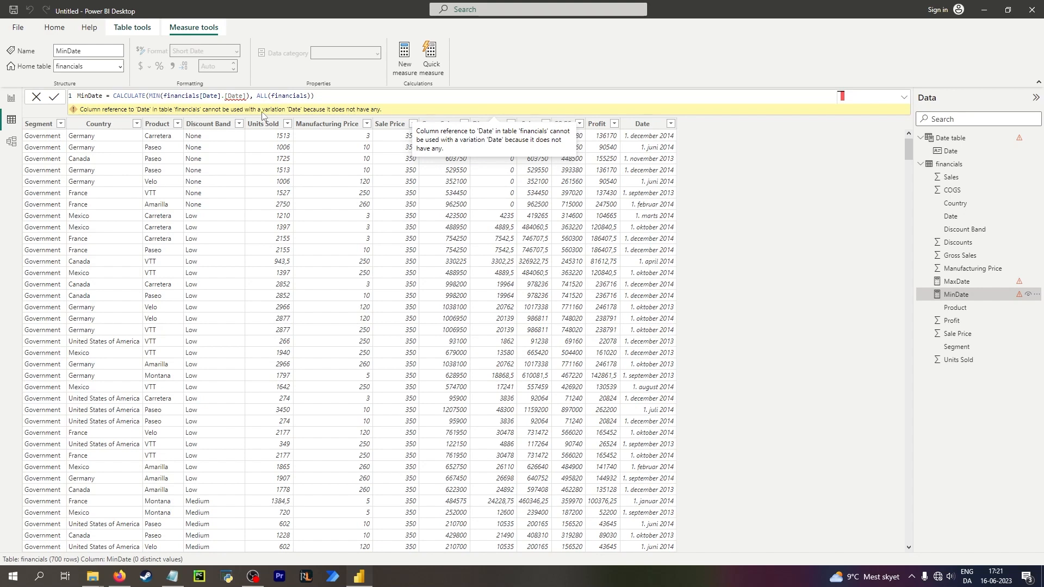
Clear the broken field from the upper card on the report page.
click(12, 100)
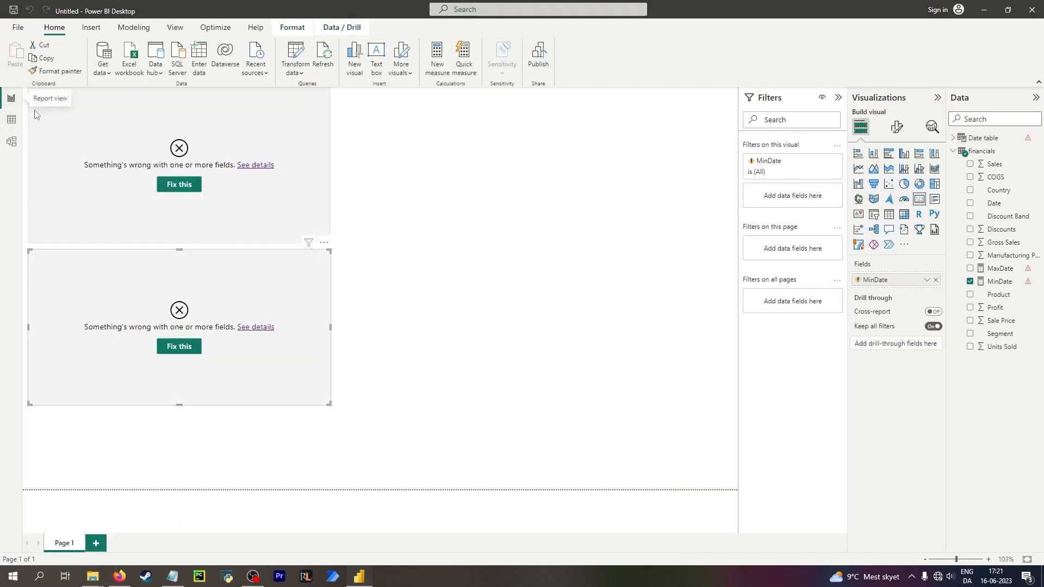
click(179, 185)
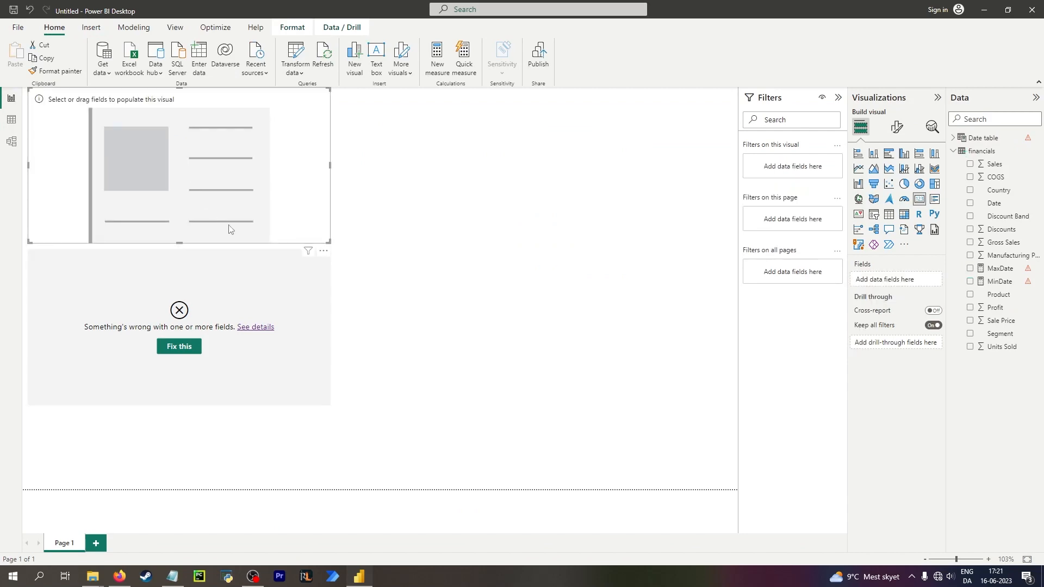
click(11, 119)
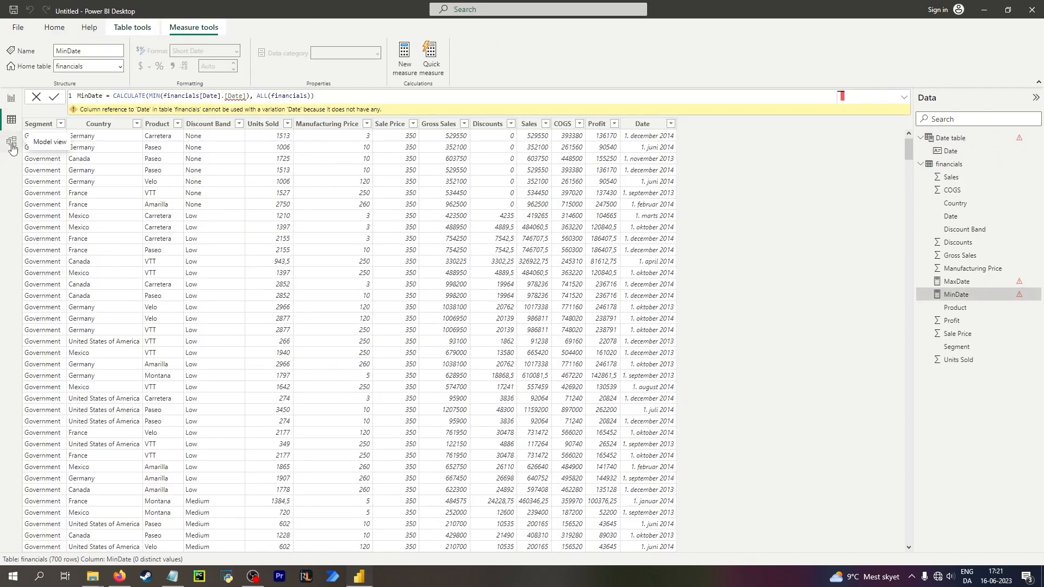
Edit the MaxDate measure to CALCULATE(MAX(financials[Date]), ALL(financials)).
click(963, 282)
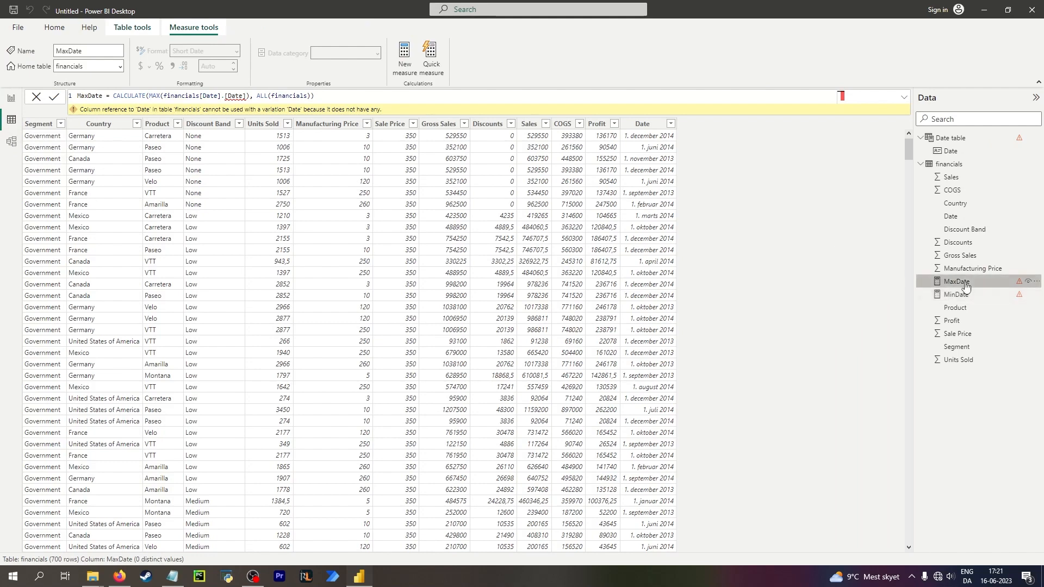
click(966, 296)
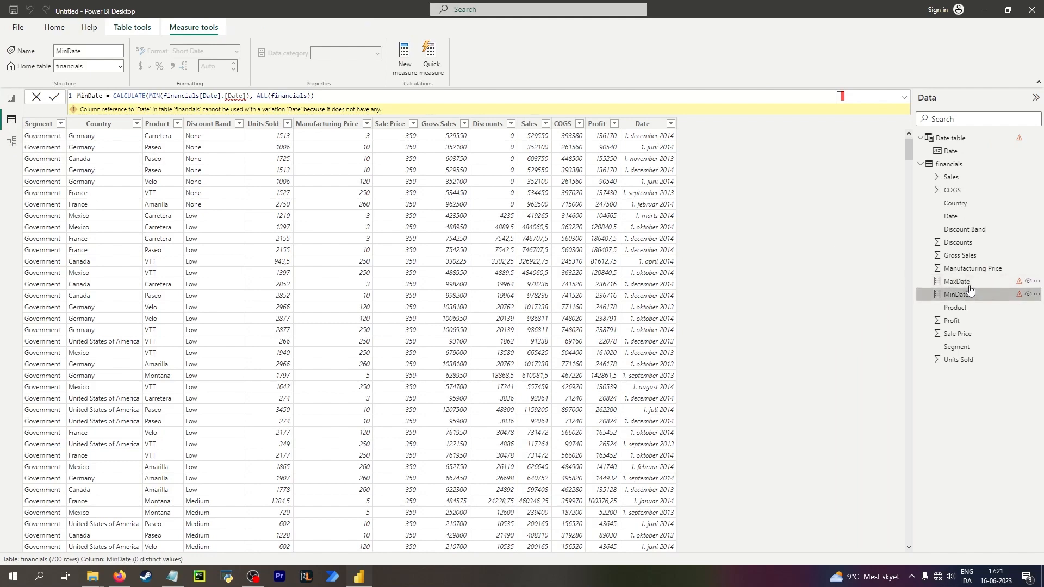
click(961, 283)
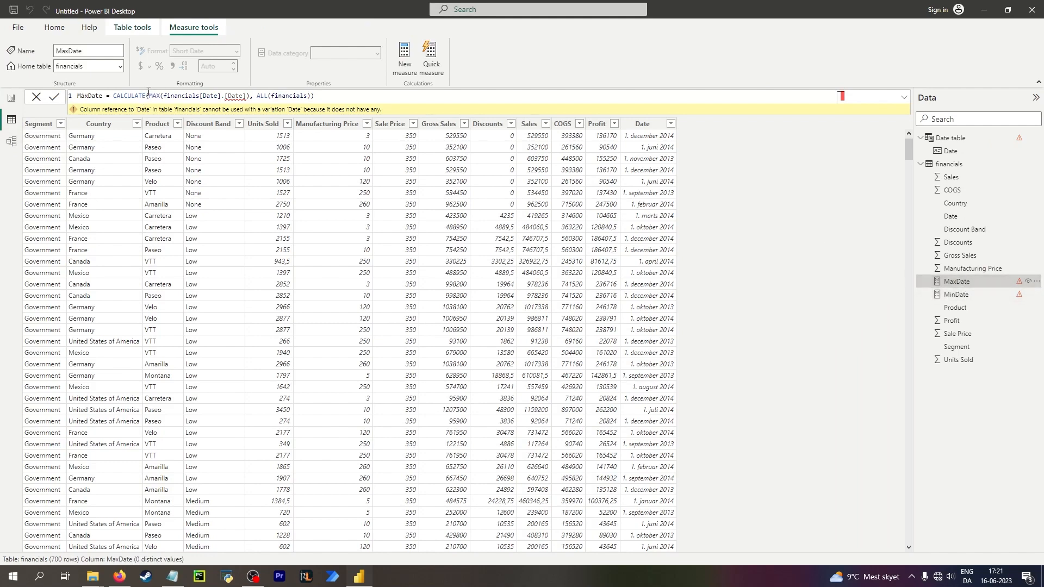
double_click(233, 96)
key(BackSpace)
key(BackSpace)
key(Delete)
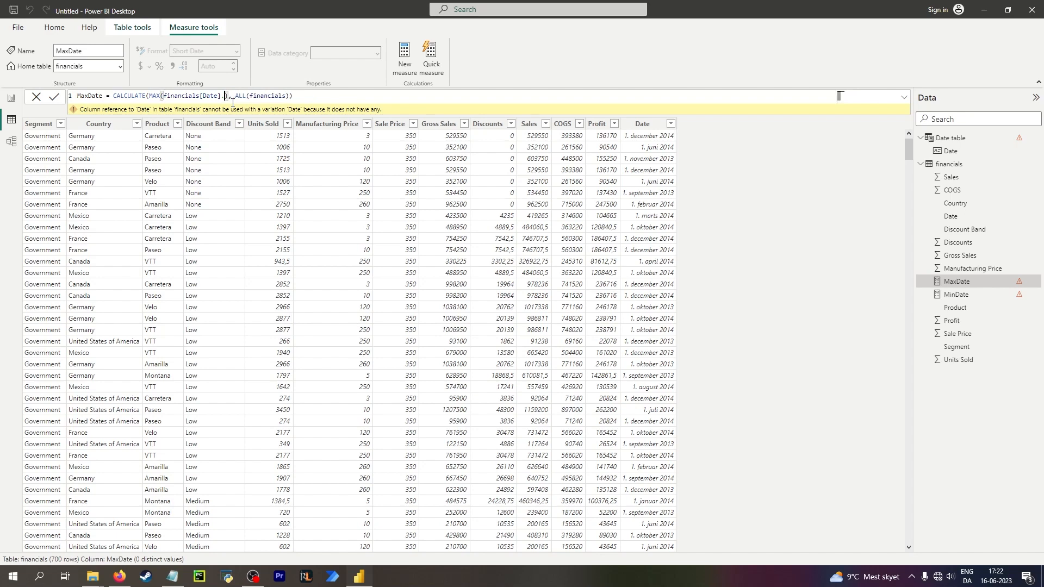
key(BackSpace)
key(Return)
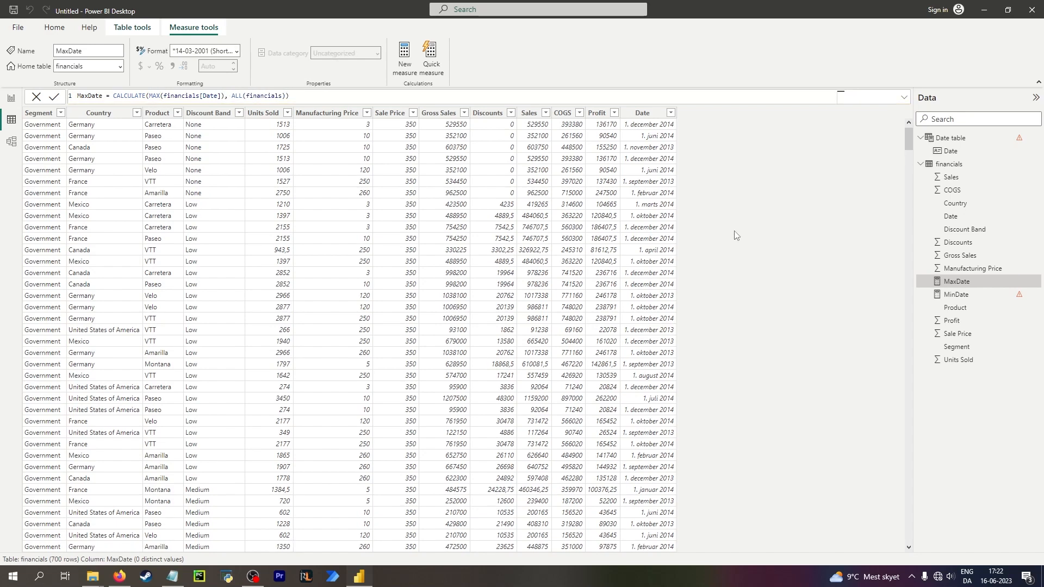
Edit the MinDate measure to CALCULATE(MIN(financials[Date]), ALL(financials)).
click(977, 296)
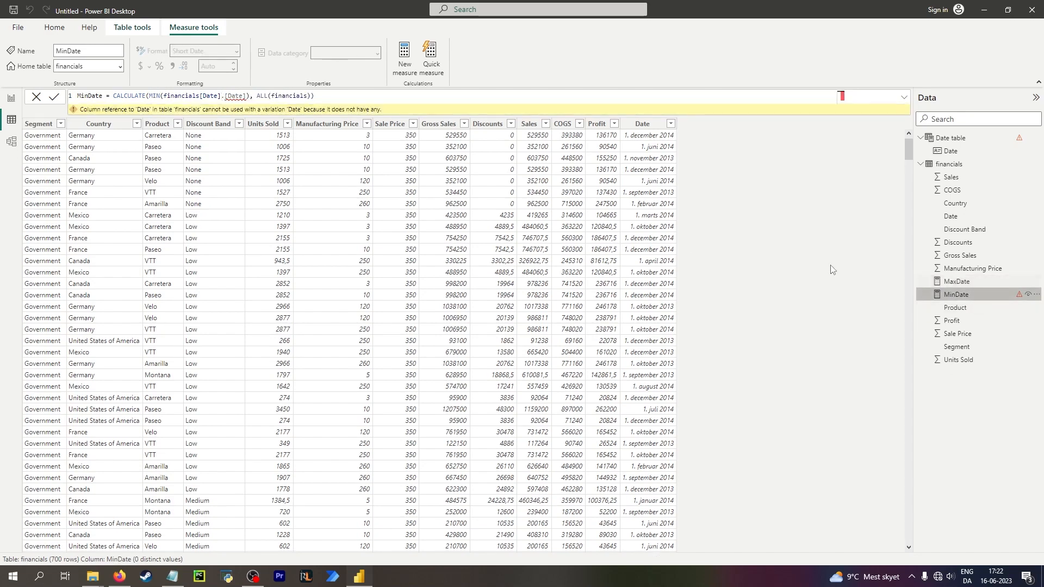
click(245, 96)
key(BackSpace)
key(BackSpace)
key(BackSpace)
key(BackSpace)
key(BackSpace)
key(BackSpace)
key(BackSpace)
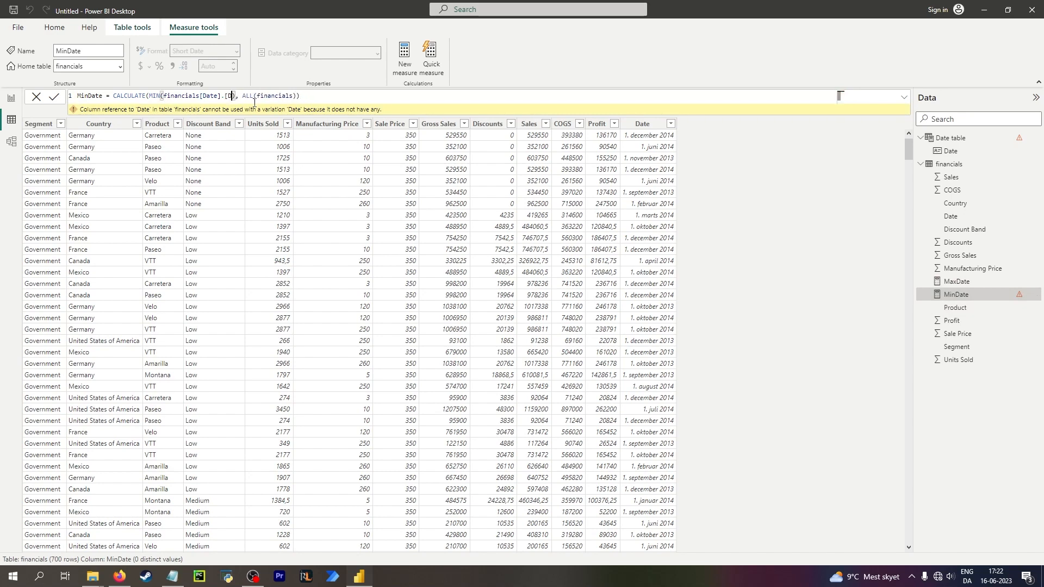
key(Return)
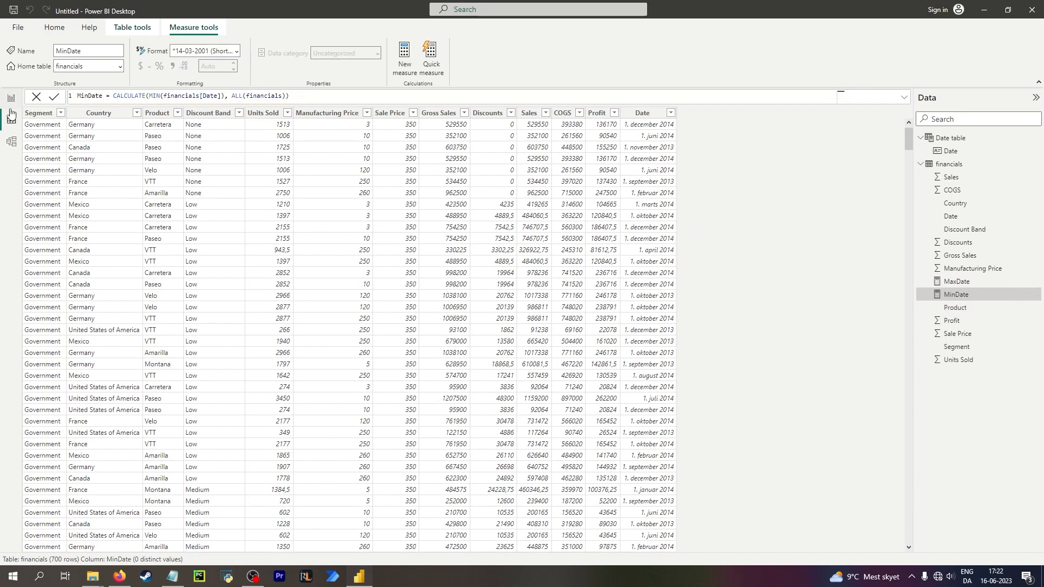
Add MaxDate to the empty upper card on the report page.
click(15, 104)
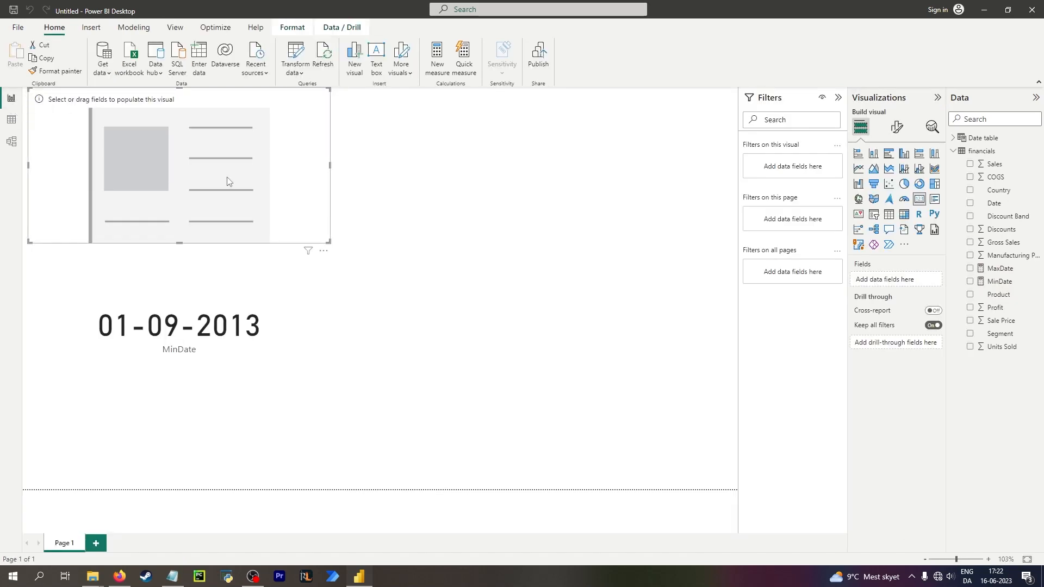
click(970, 269)
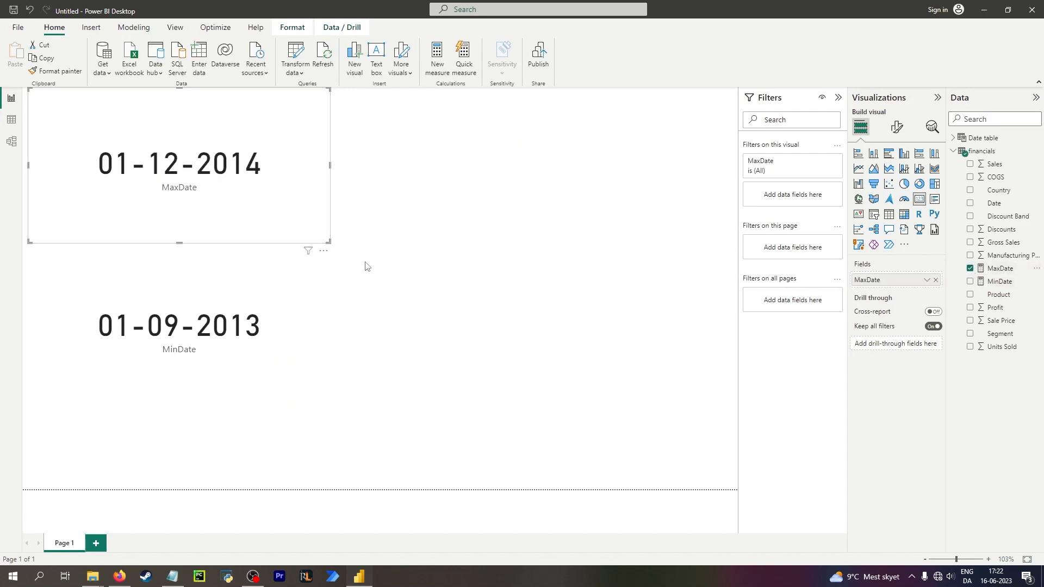
click(239, 300)
click(12, 120)
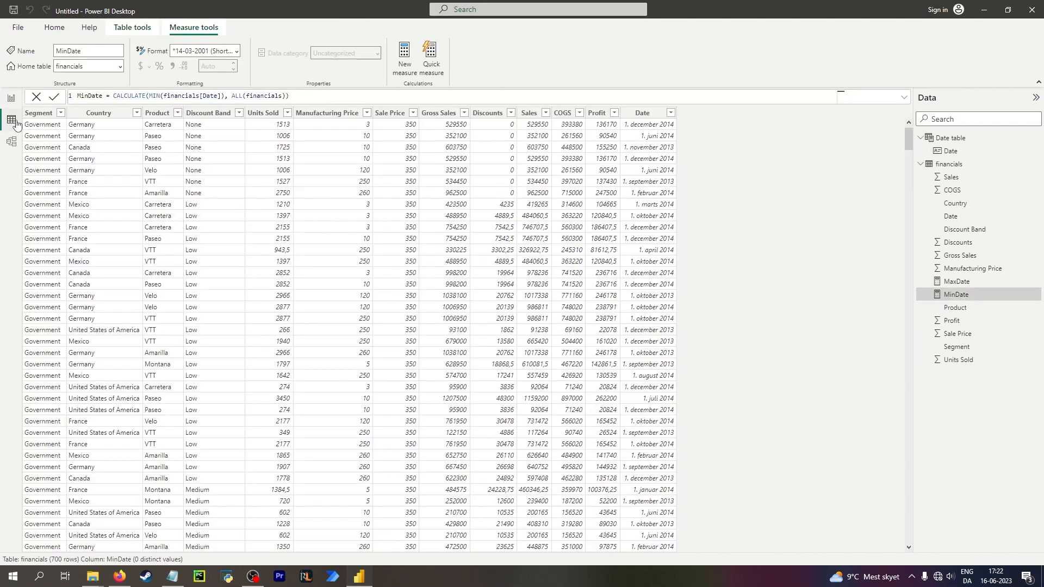
click(220, 96)
text(.)
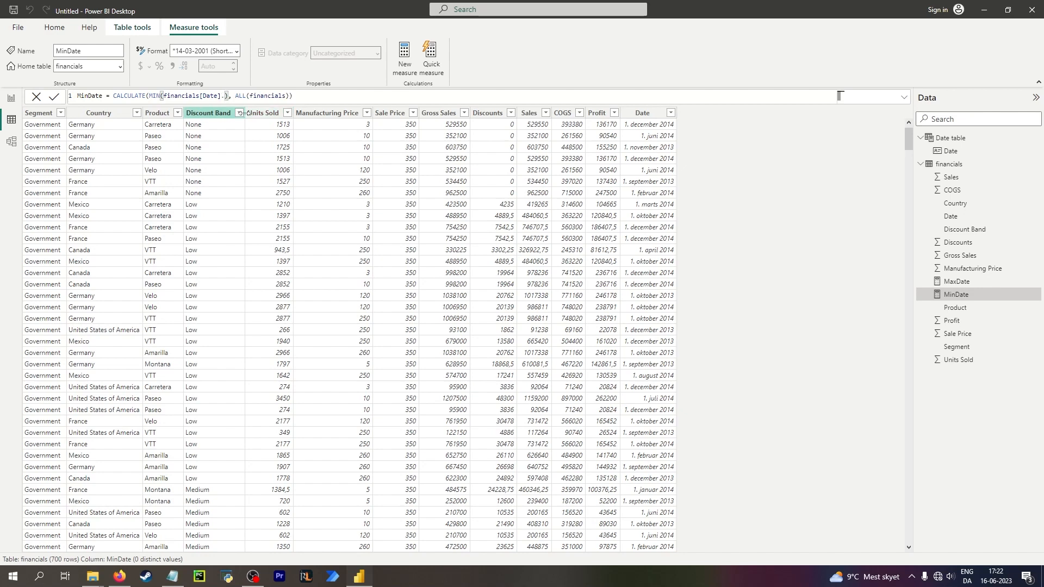
key(BackSpace)
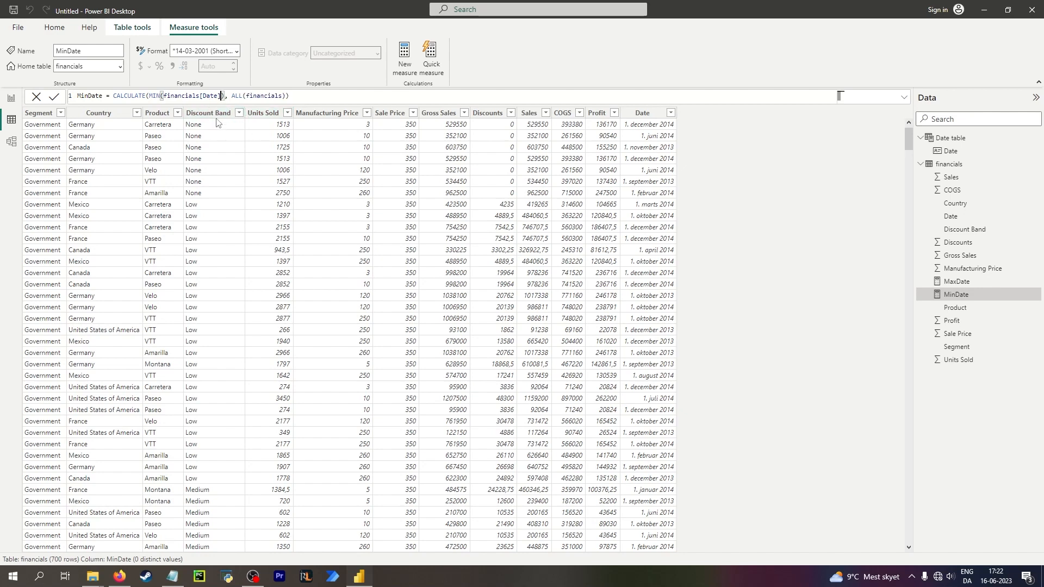
click(176, 95)
click(404, 59)
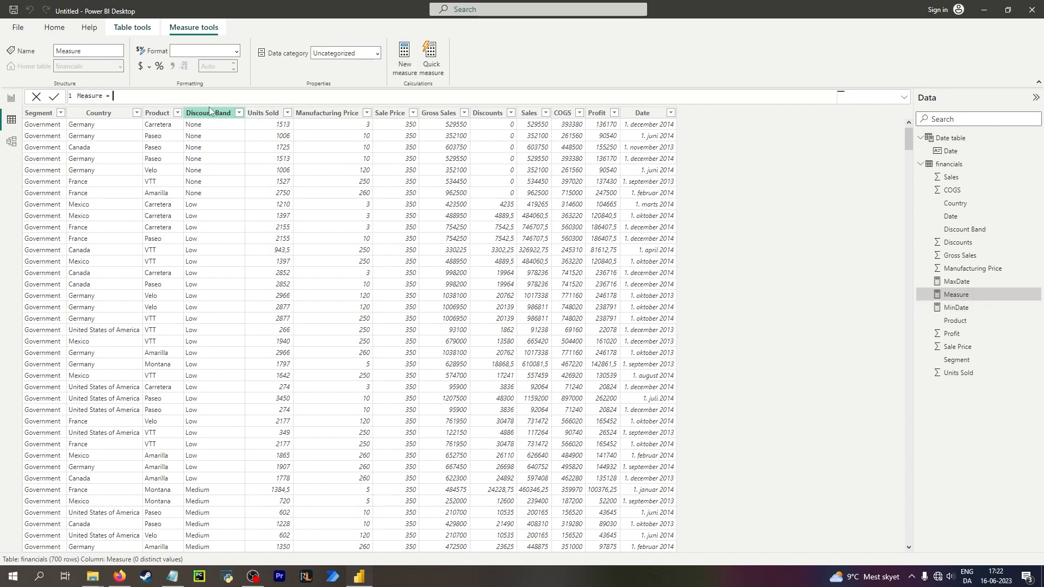
text(date)
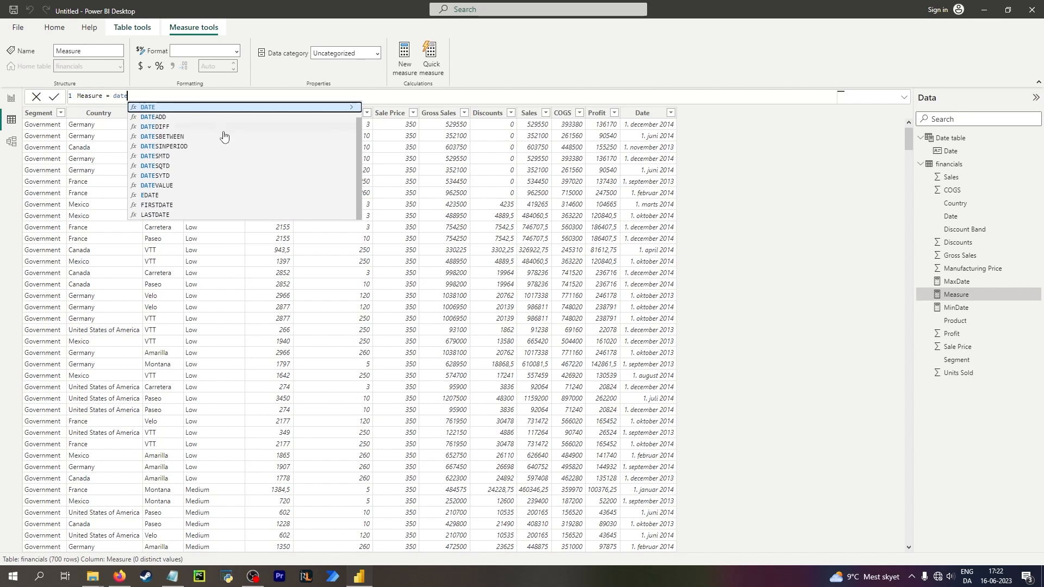
scroll(223, 132, up, 1)
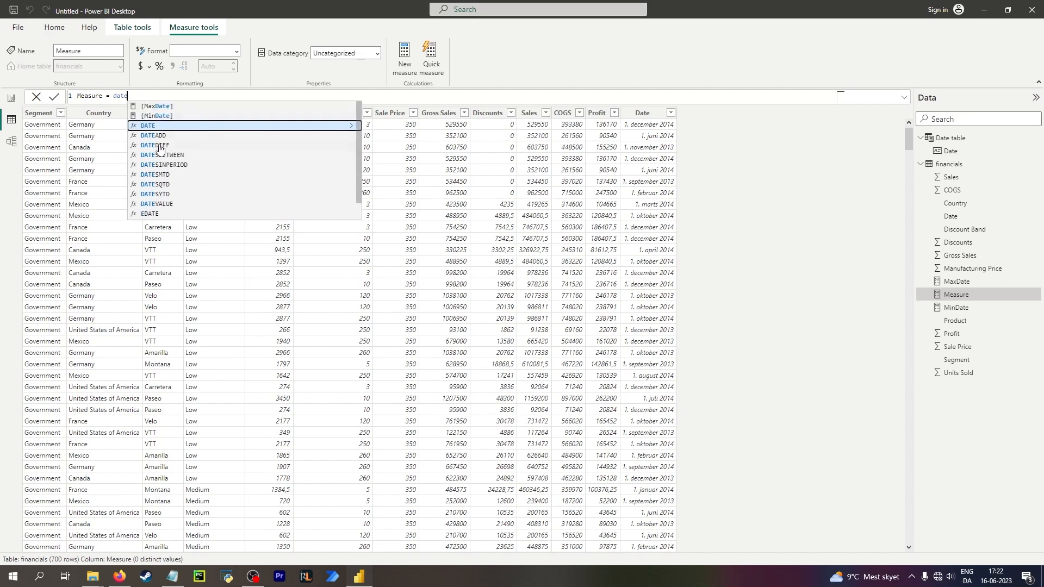
scroll(161, 151, down, 1)
scroll(164, 150, up, 1)
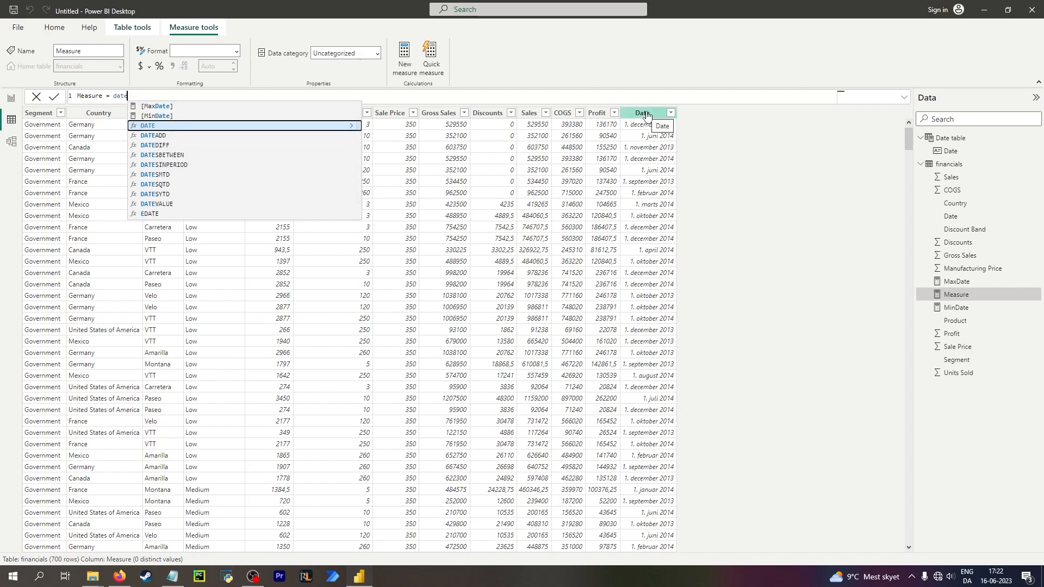
key(BackSpace)
key(BackSpace)
key(BackSpace)
key(BackSpace)
text(Date)
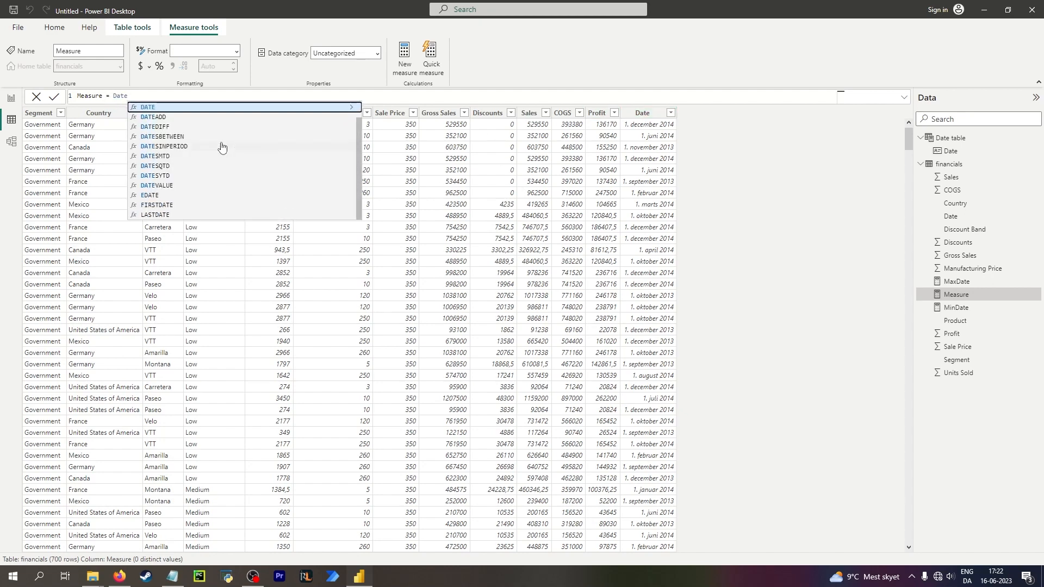
scroll(228, 149, up, 1)
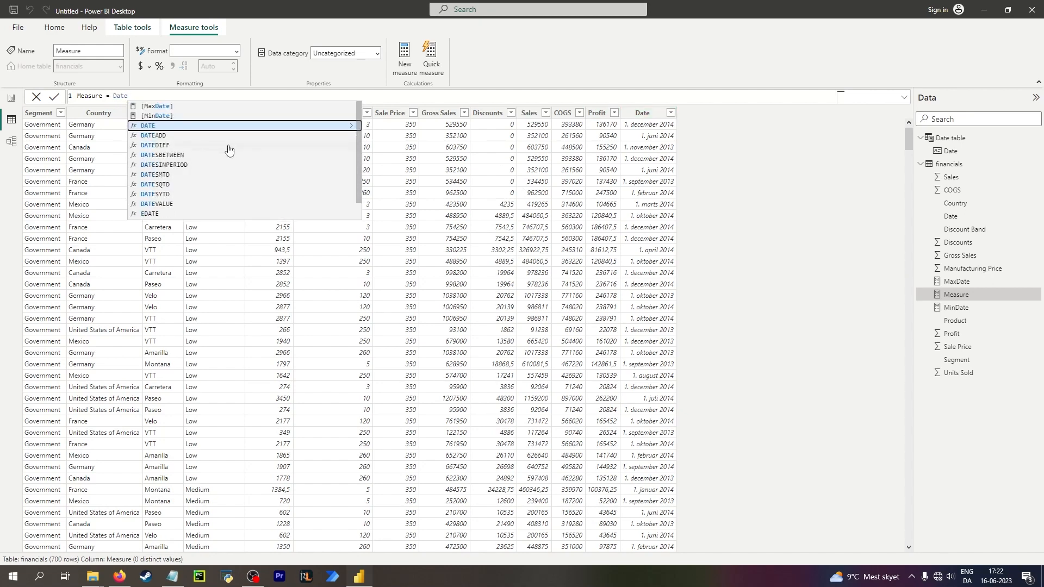
key(BackSpace)
key(BackSpace)
key(BackSpace)
key(BackSpace)
text(fina)
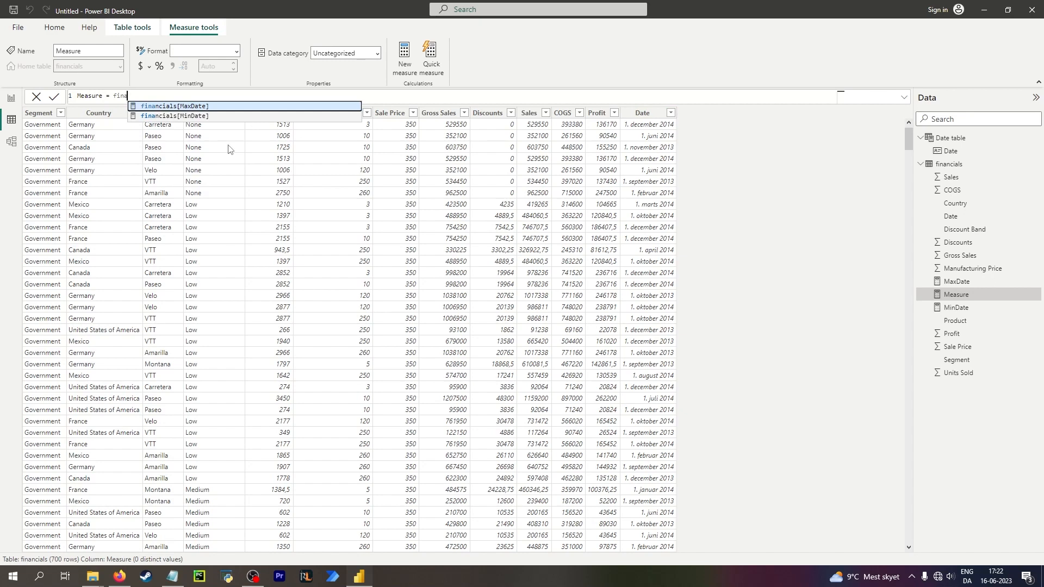
key(BackSpace)
key(BackSpace)
key(BackSpace)
key(BackSpace)
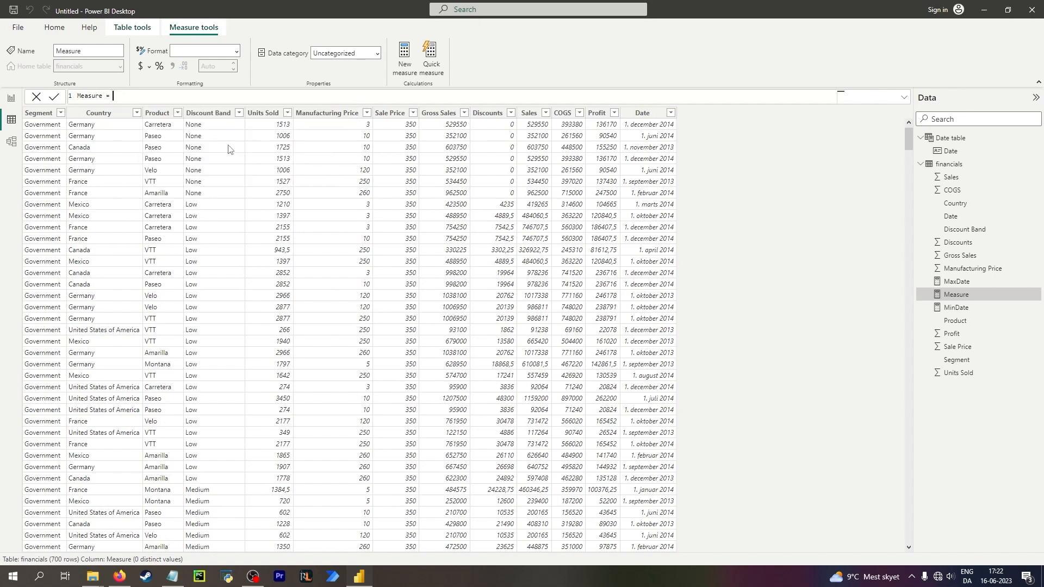
text(fil)
key(Tab)
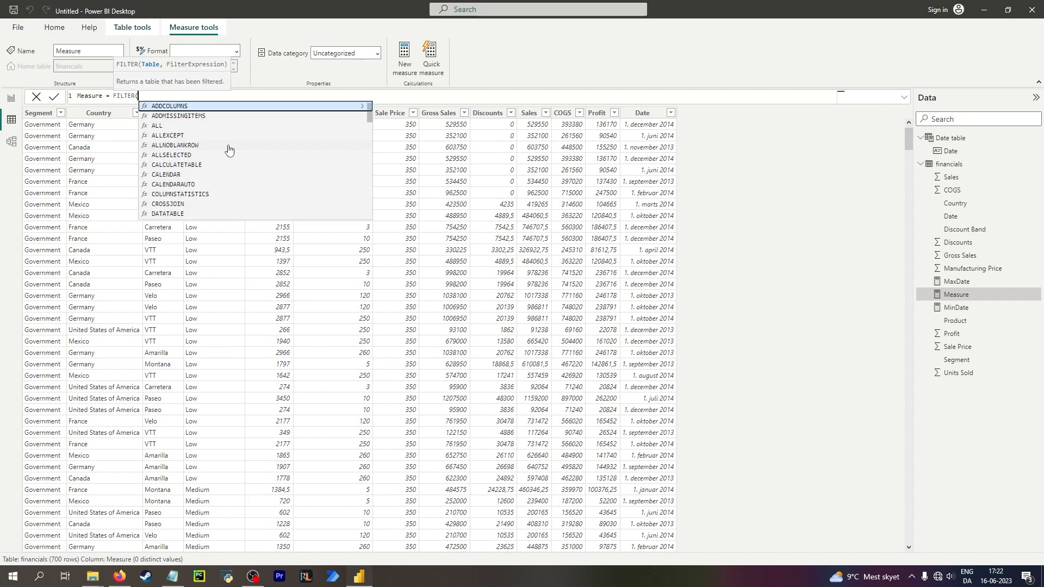
key(BackSpace)
key(BackSpace)
key(BackSpace)
key(BackSpace)
key(BackSpace)
key(BackSpace)
key(BackSpace)
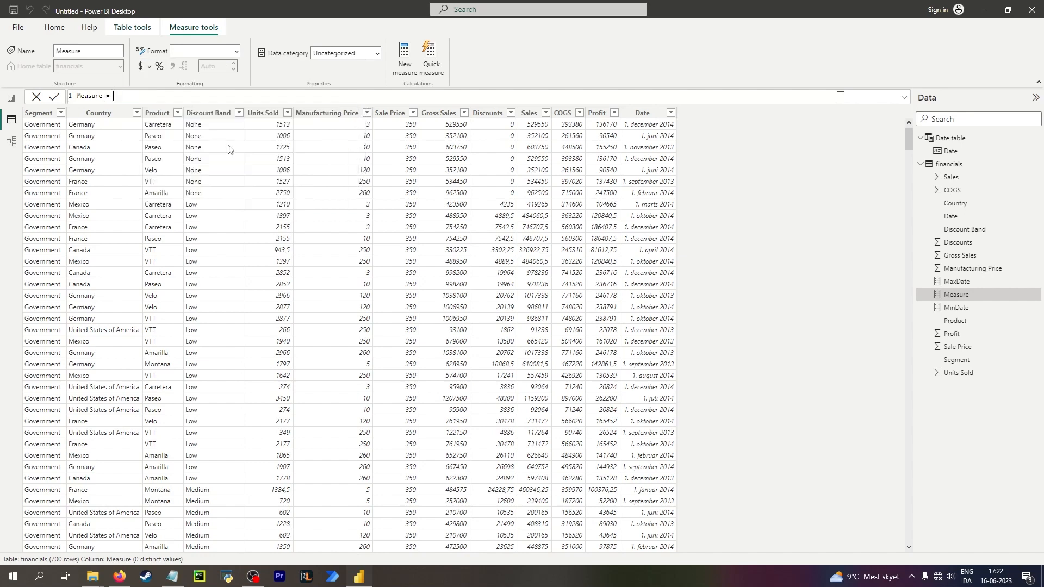
text(calc)
key(Tab)
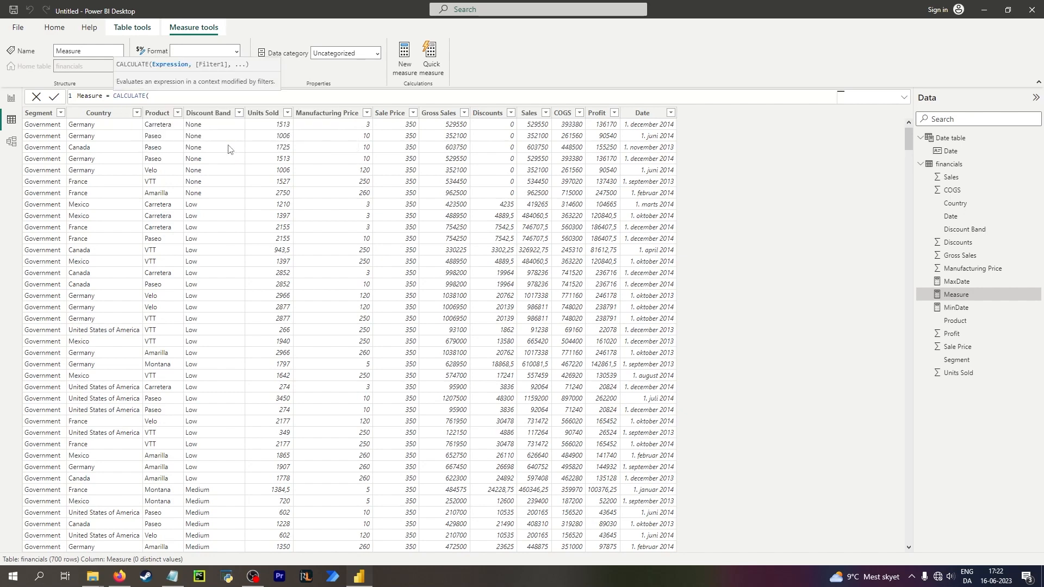
key(BackSpace)
key(BackSpace)
key(BackSpace)
key(BackSpace)
key(BackSpace)
key(BackSpace)
key(BackSpace)
key(BackSpace)
key(BackSpace)
key(BackSpace)
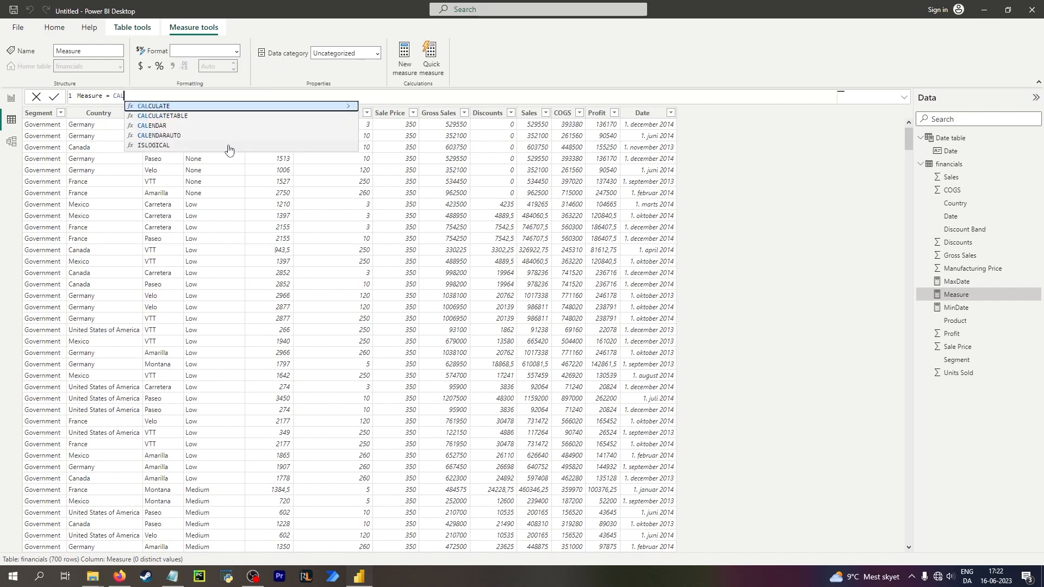
text(all)
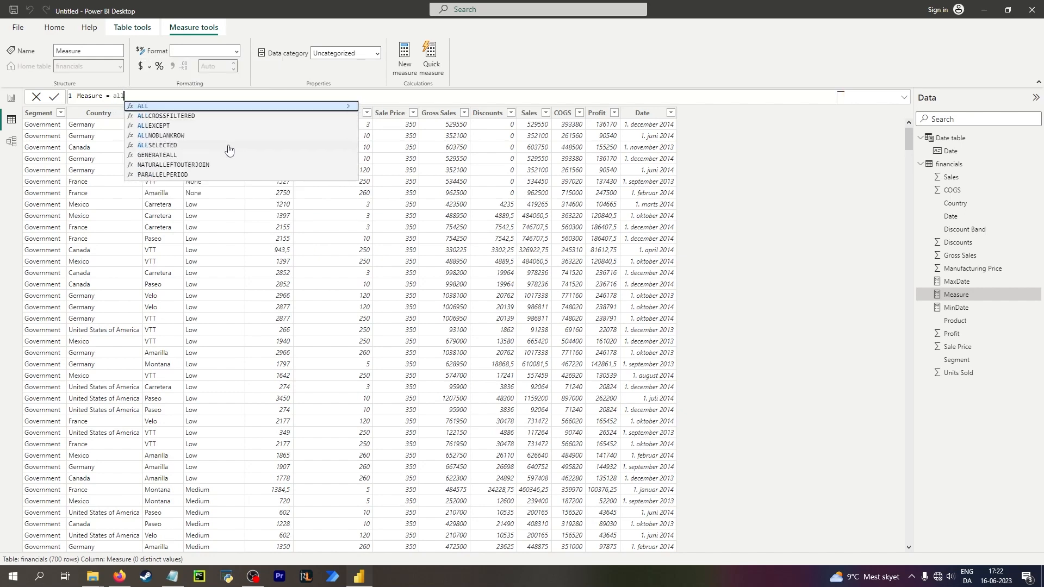
key(Tab)
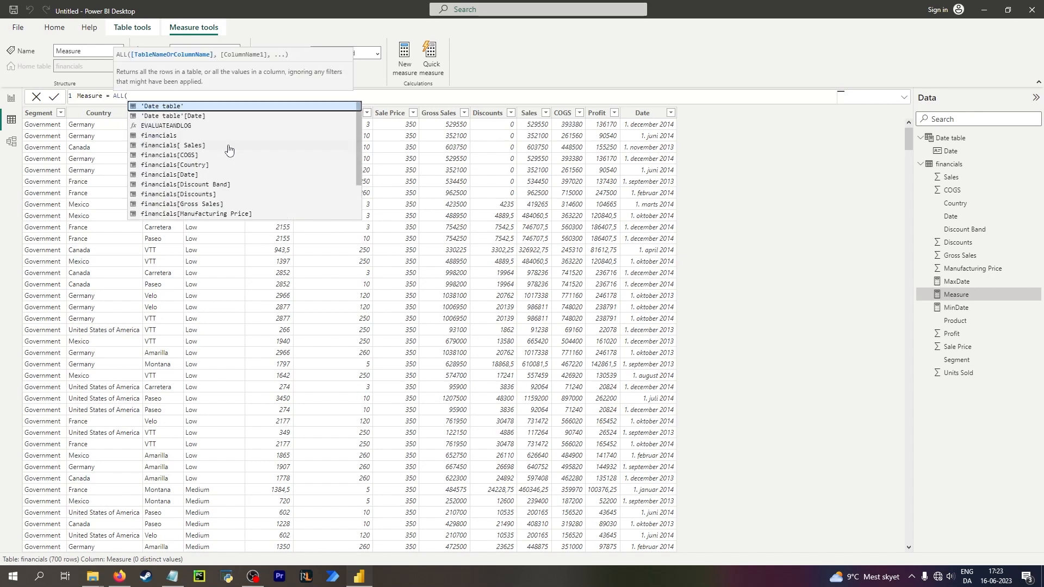
text(date)
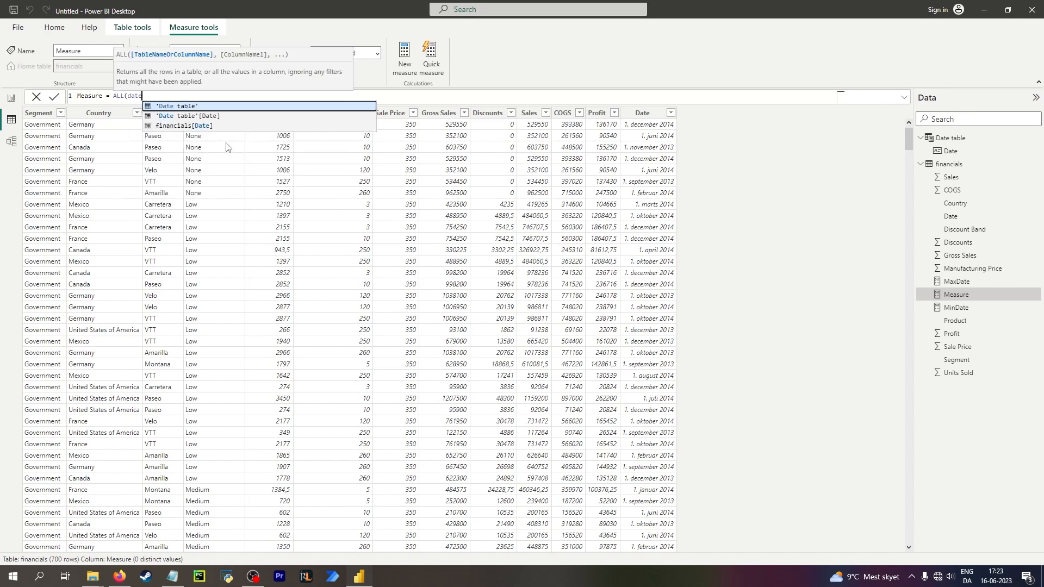
click(204, 126)
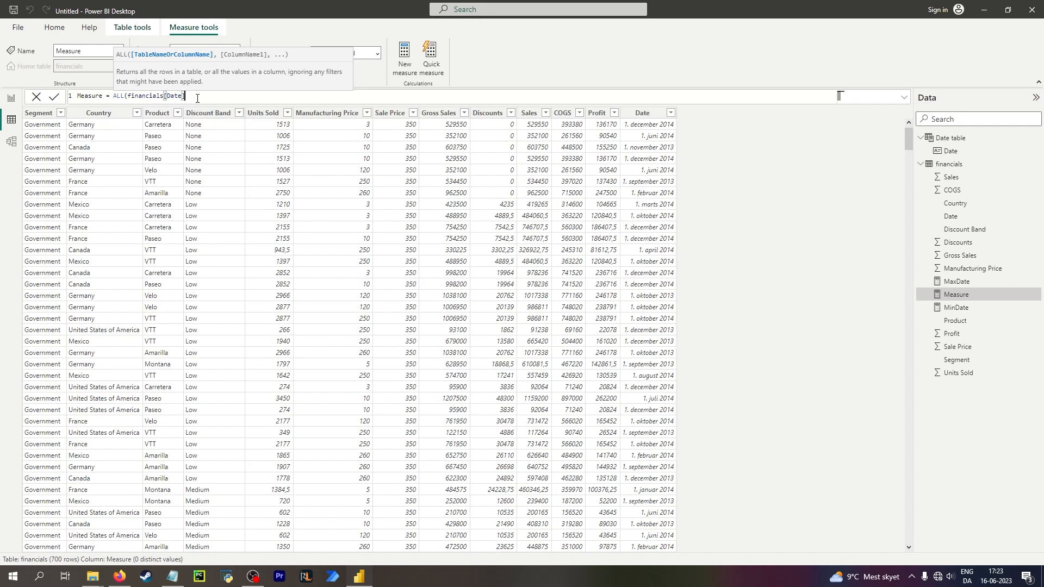
text())
drag(190, 96, 64, 96)
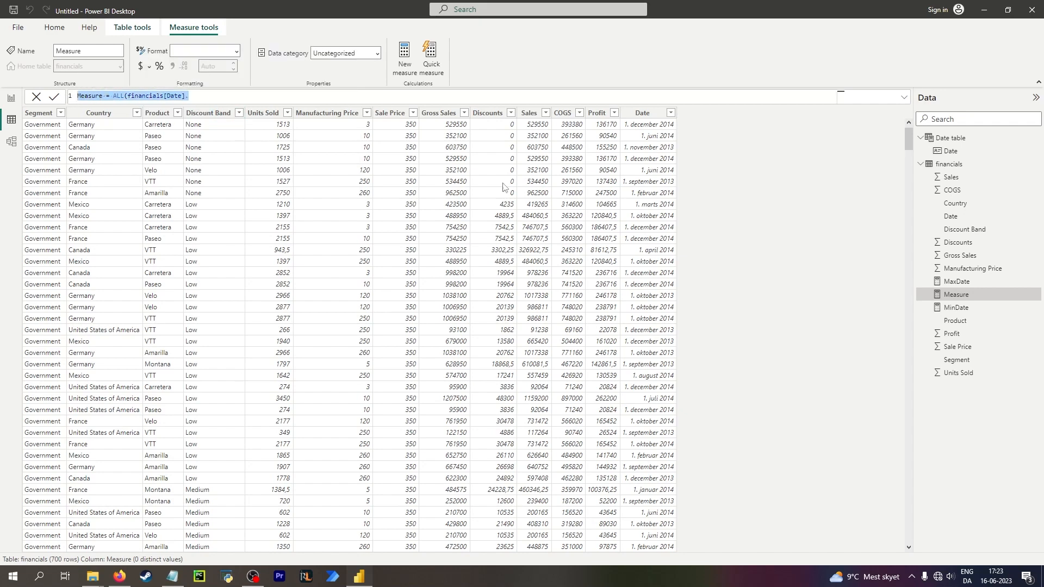
key(BackSpace)
key(Return)
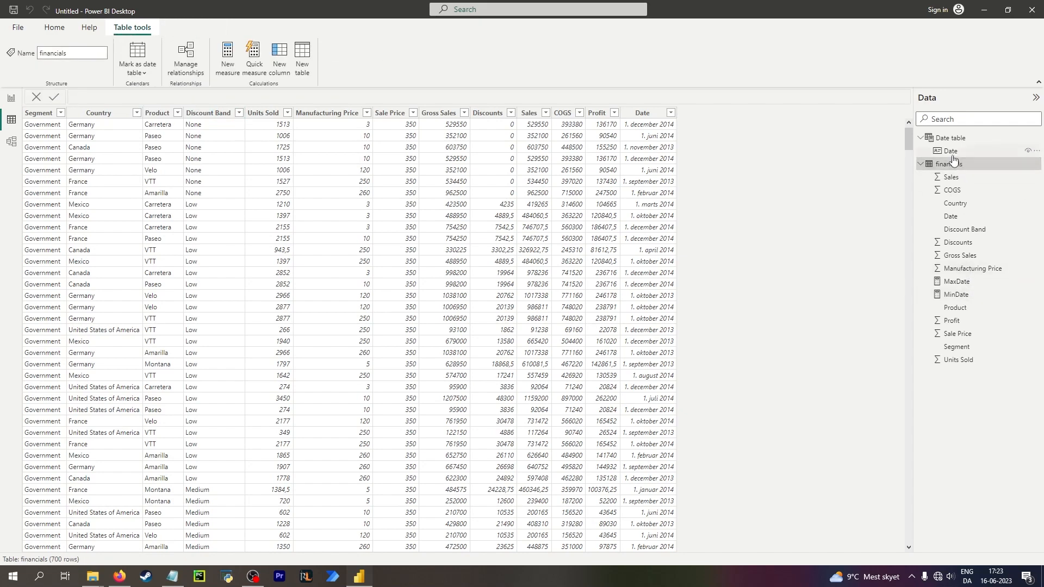
Add a calculated column to the Date table computing DAY('Date table'[Date]).
click(14, 105)
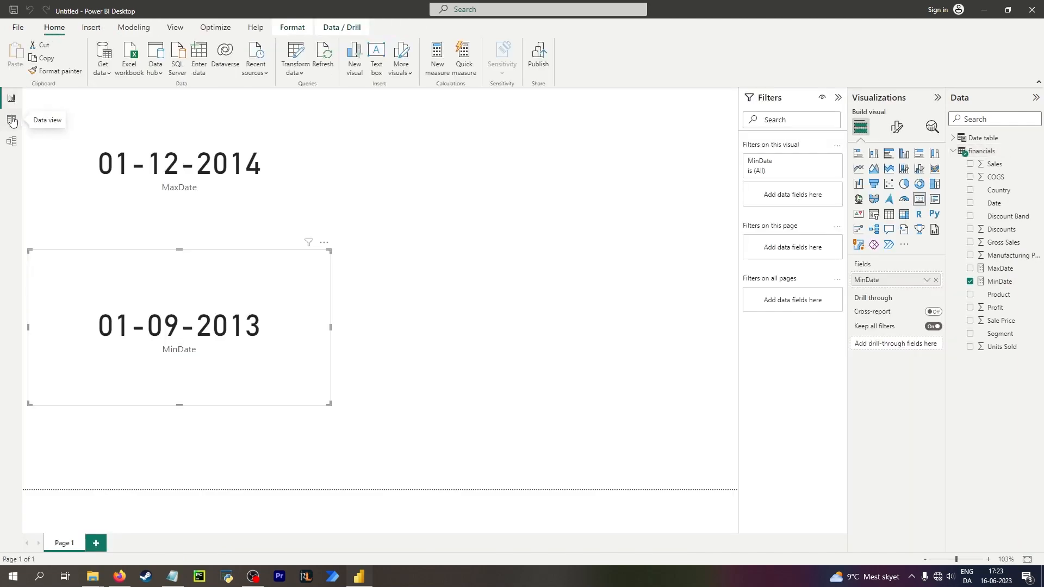
click(11, 119)
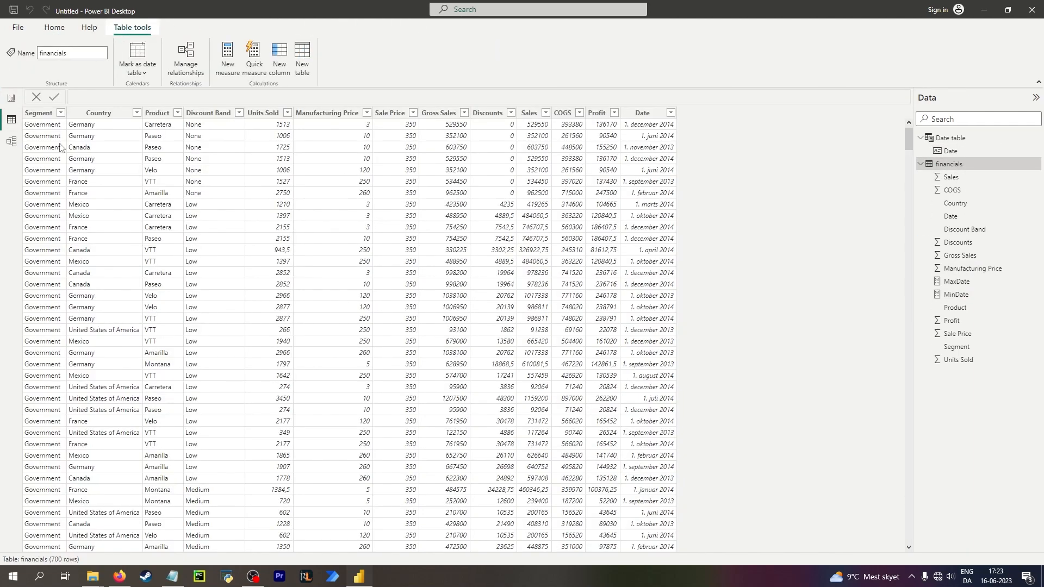
click(955, 139)
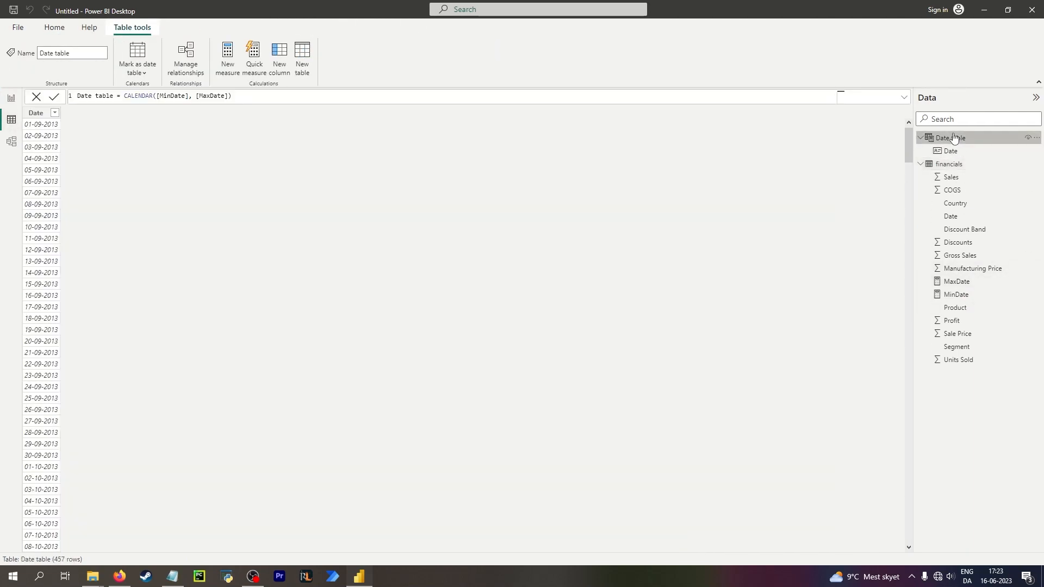
click(951, 151)
click(955, 137)
click(47, 137)
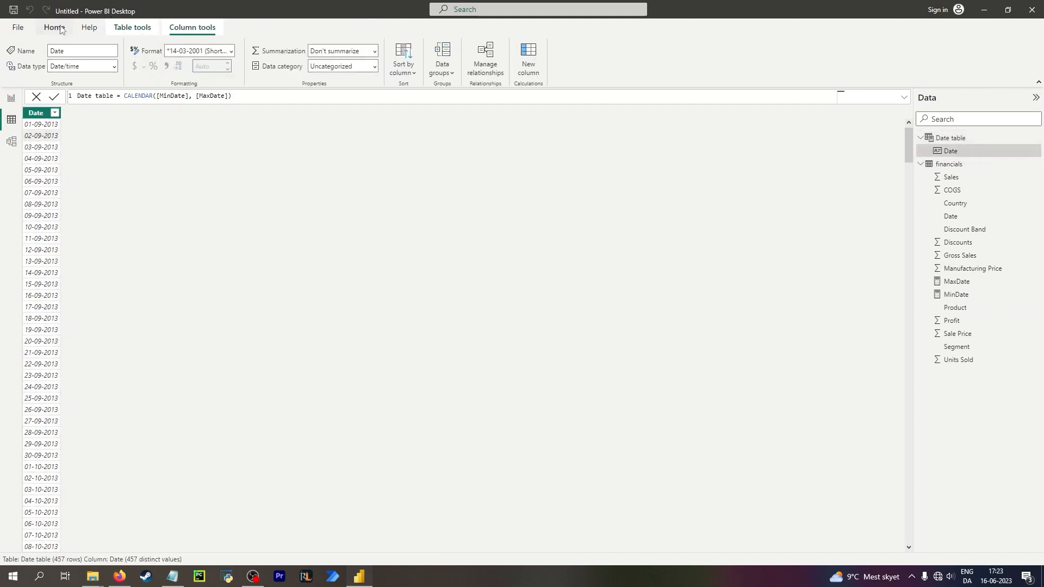
click(528, 60)
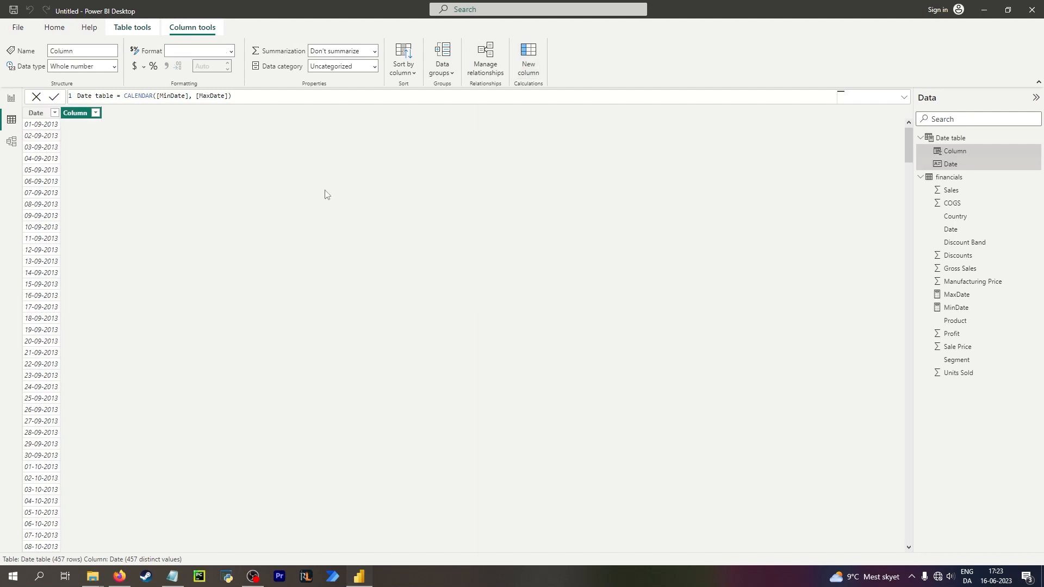
click(174, 96)
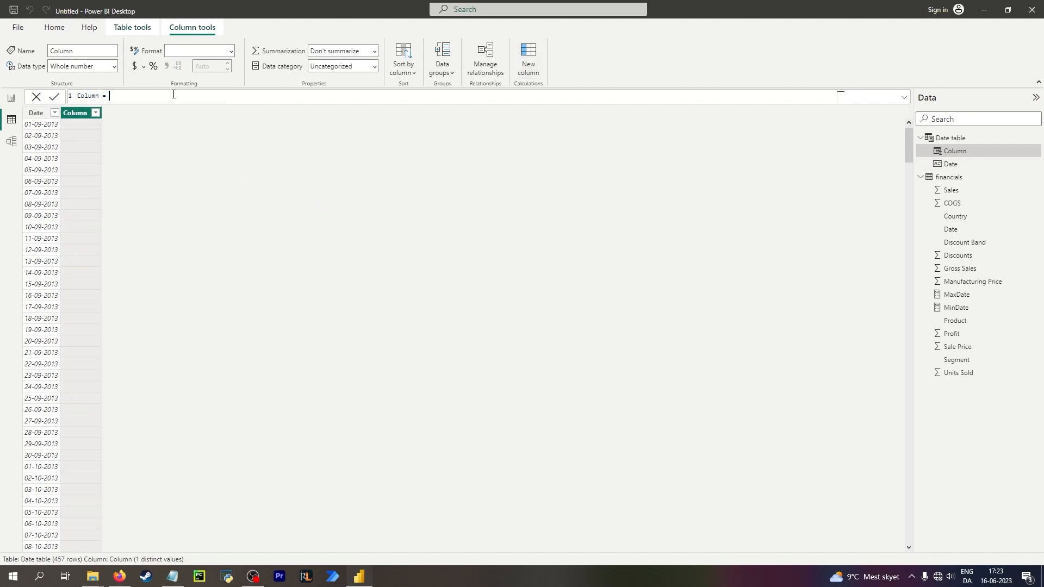
text(day)
key(Tab)
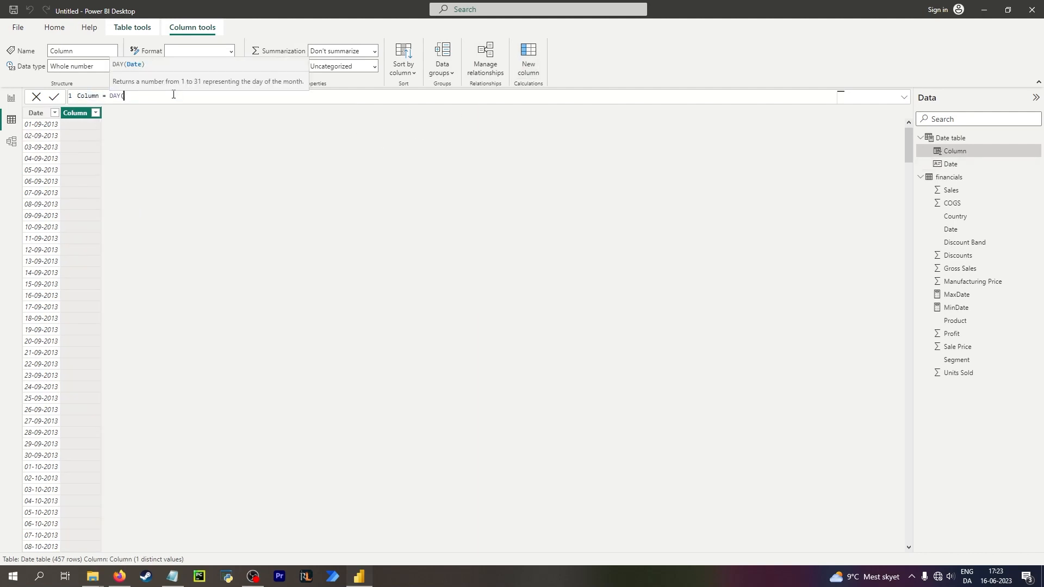
text(date)
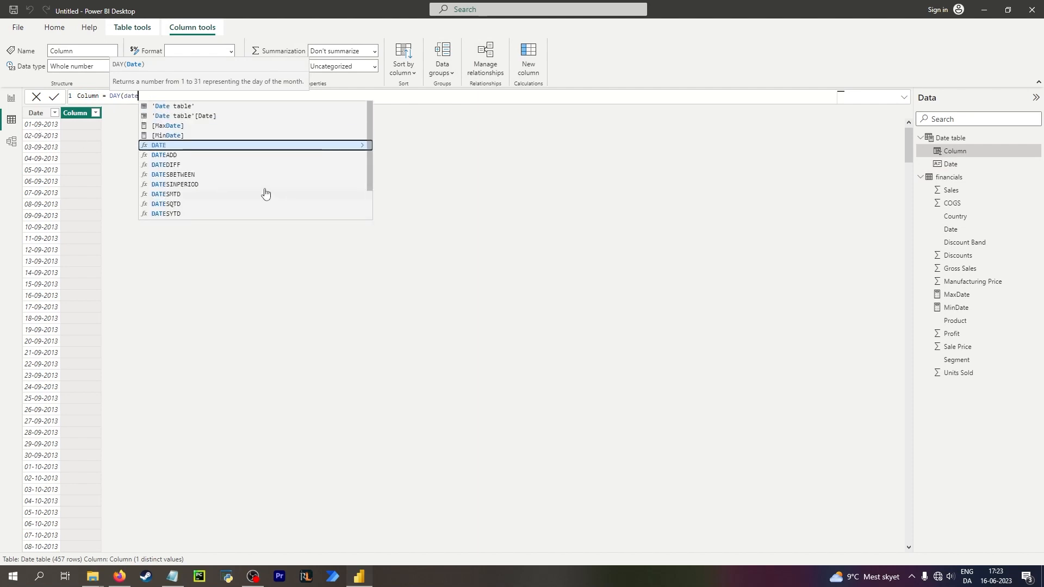
click(184, 117)
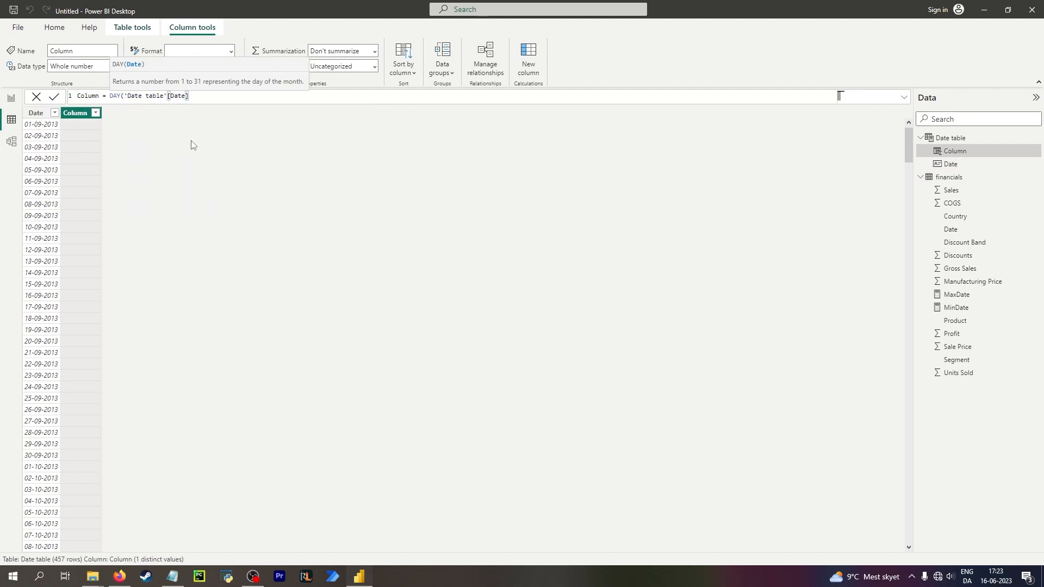
text())
key(Return)
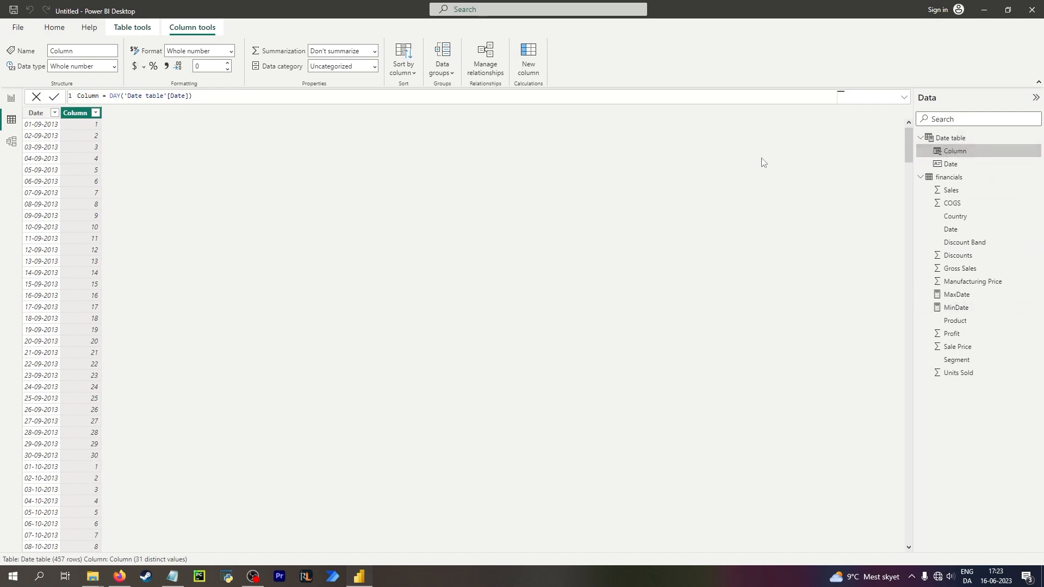
Add a new calculated column to the Date table computing WEEKNUM('Date table'[Date]).
click(519, 67)
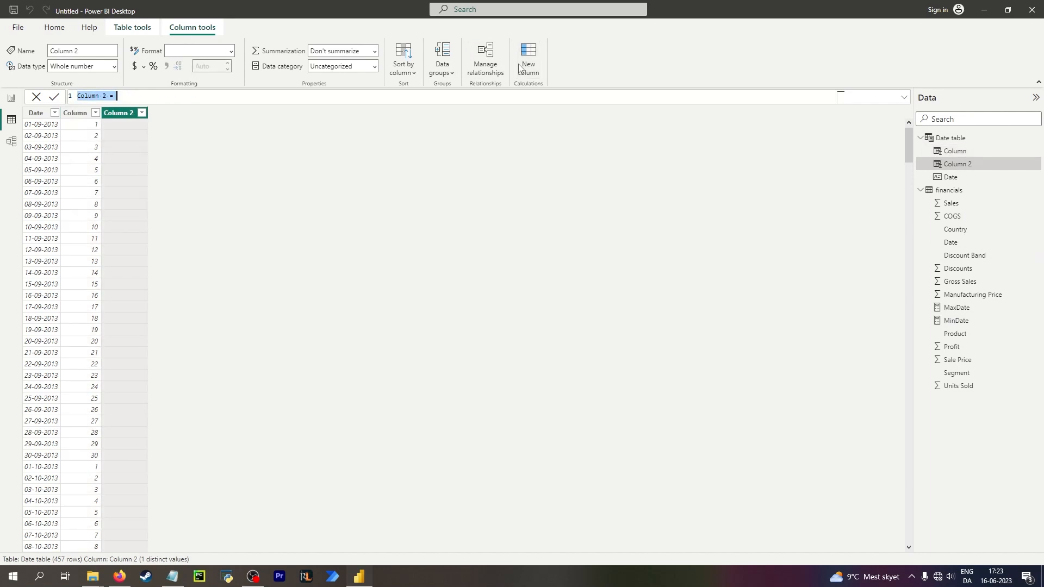
text(Week)
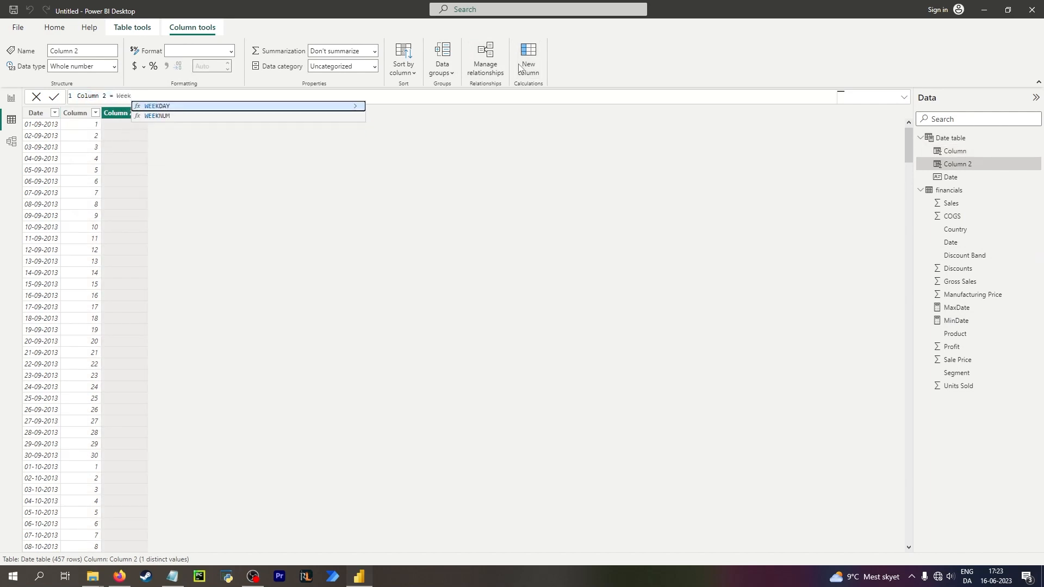
key(Tab)
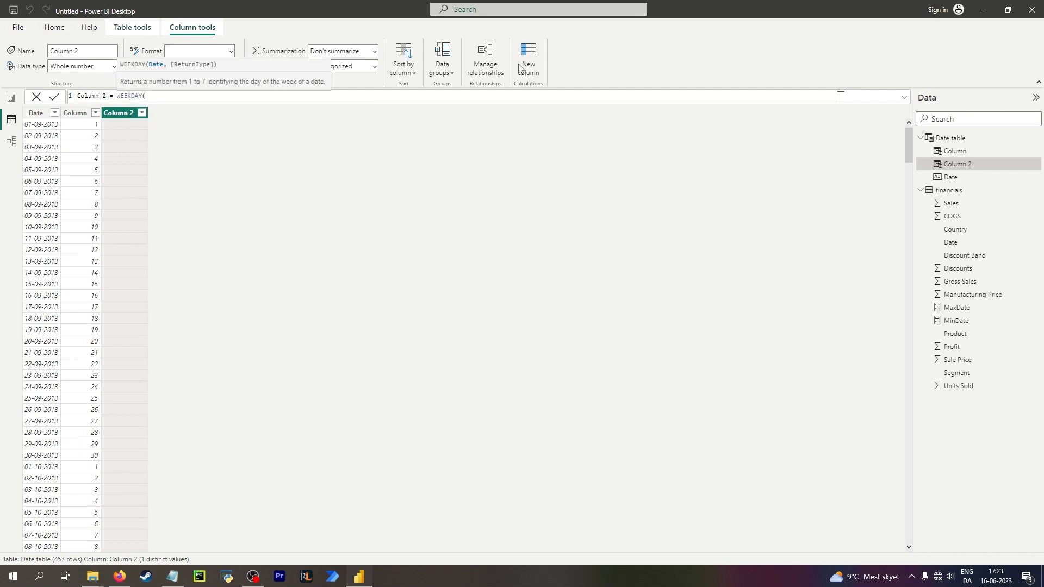
key(BackSpace)
key(BackSpace)
key(BackSpace)
key(BackSpace)
key(BackSpace)
key(BackSpace)
key(BackSpace)
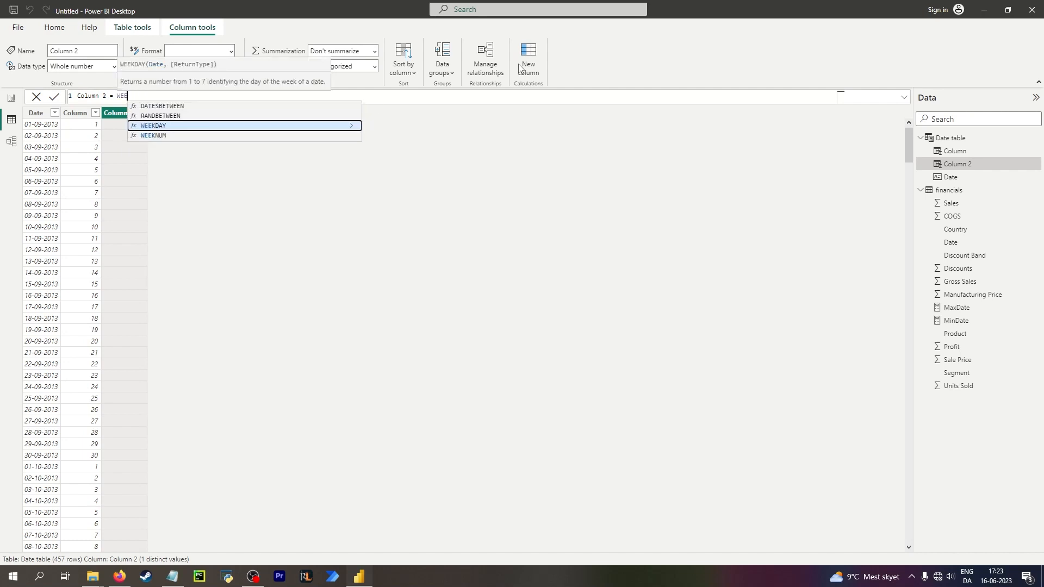
text(ee)
key(Down)
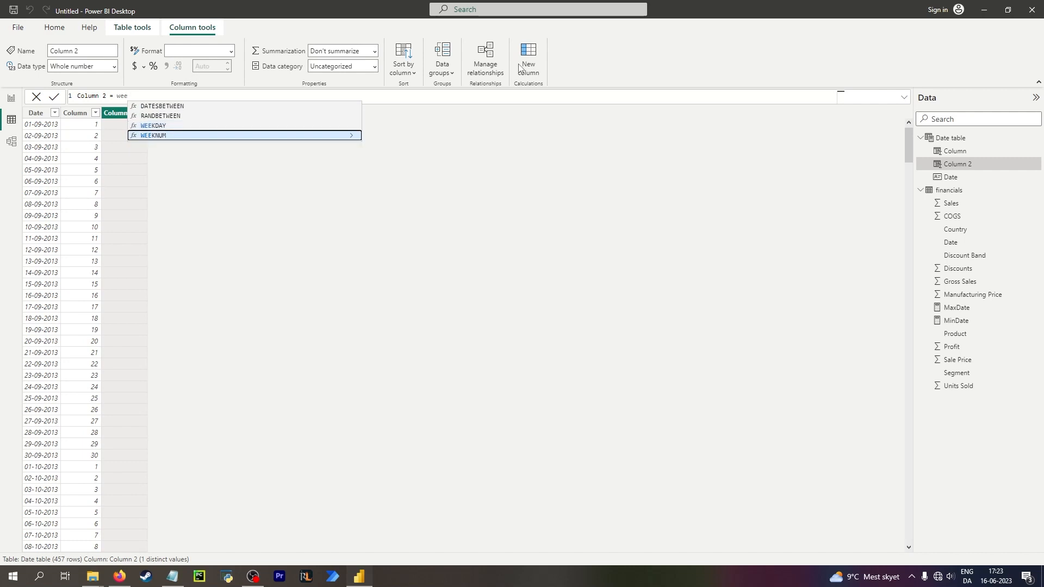
key(Tab)
text(date)
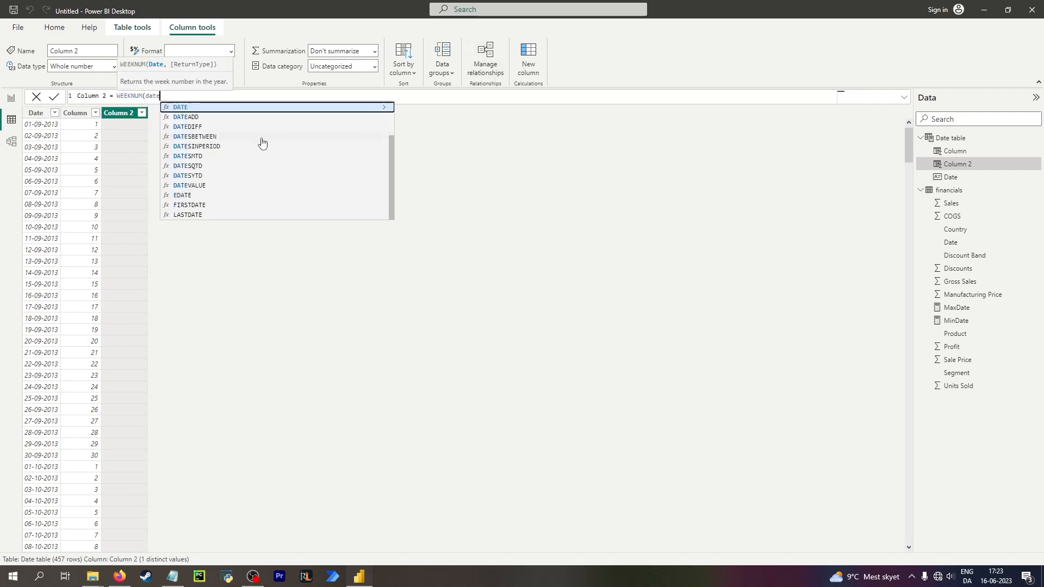
scroll(244, 140, up, 1)
click(226, 125)
key(Tab)
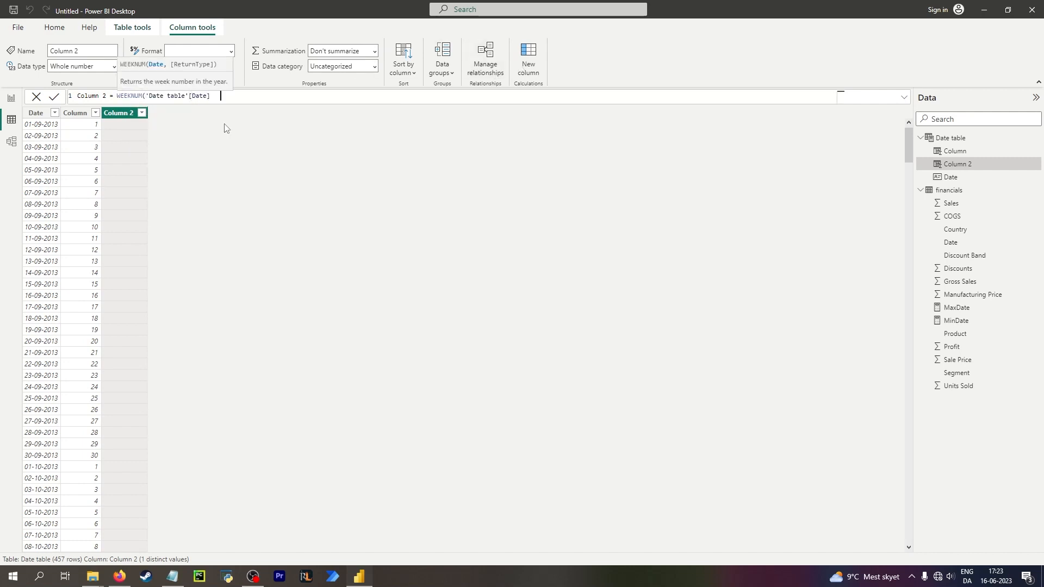
key(BackSpace)
text())
key(Return)
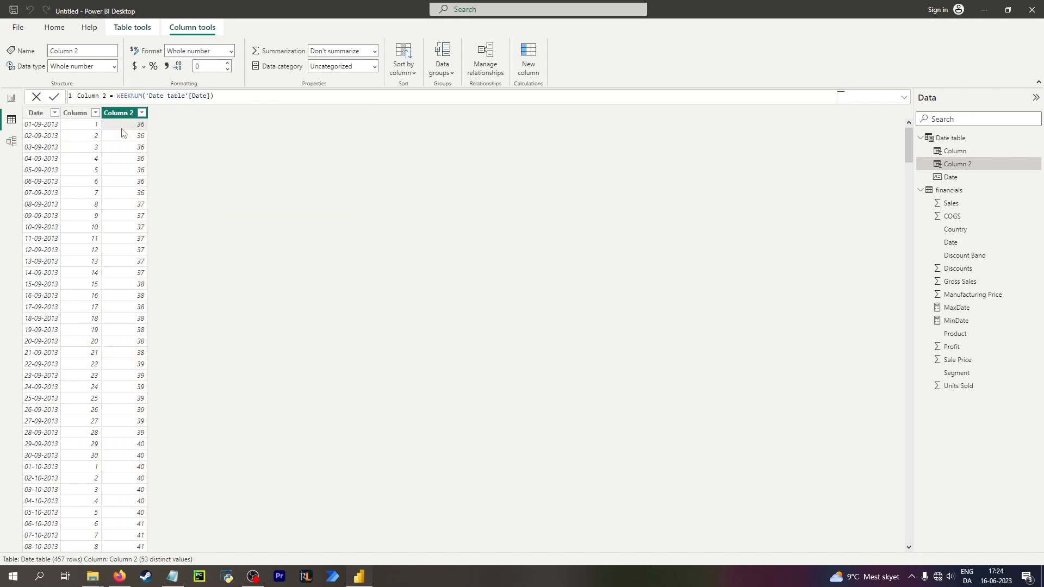
Rename the week number column to Week number.
scroll(144, 354, down, 14)
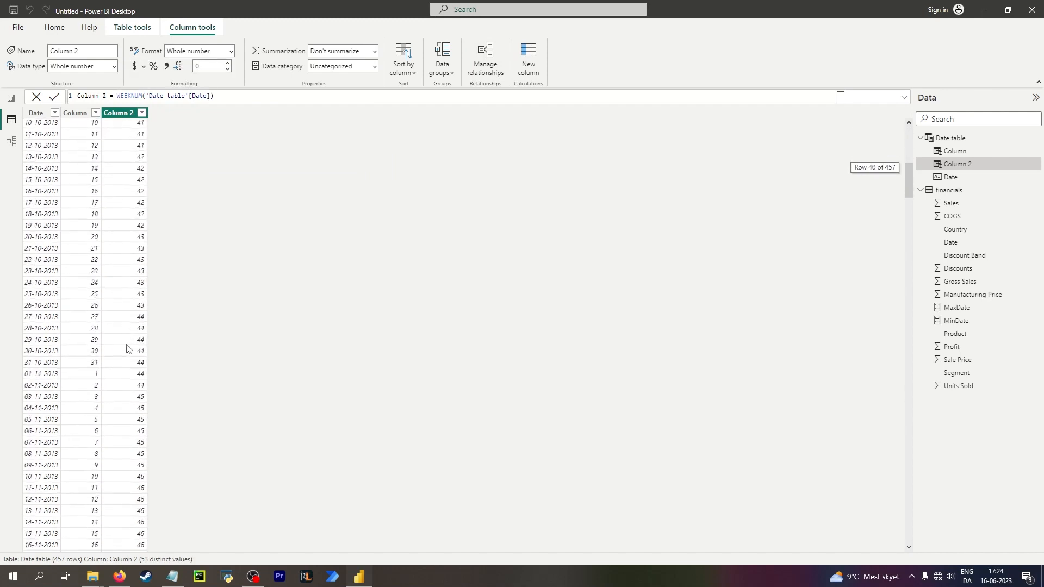
scroll(130, 381, down, 11)
scroll(132, 406, down, 11)
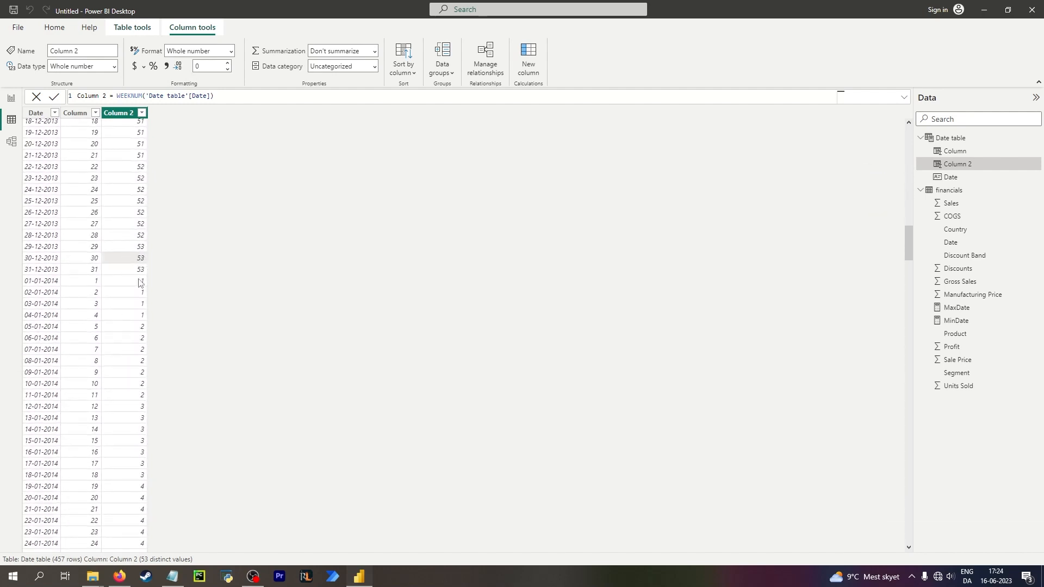
scroll(38, 282, up, 12)
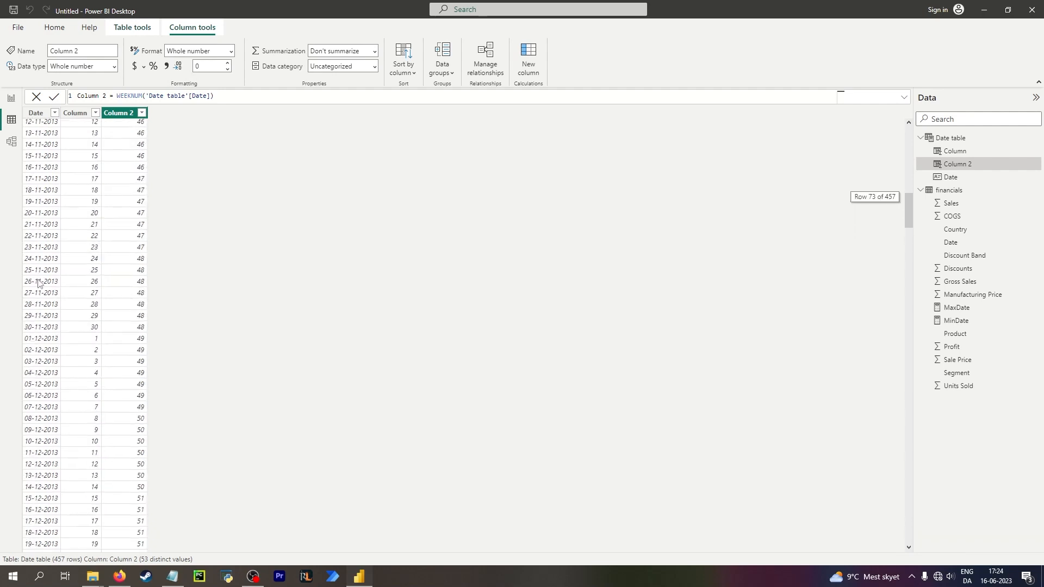
scroll(38, 283, up, 18)
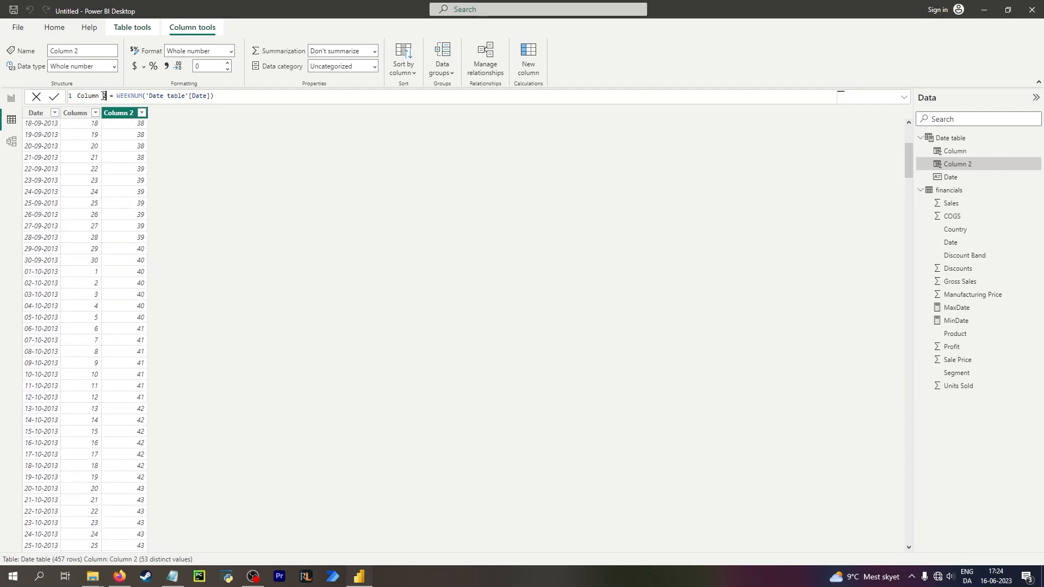
drag(106, 96, 64, 100)
text(Week number)
key(Return)
Rename the DAY column to Day of month.
click(76, 113)
drag(103, 96, 57, 97)
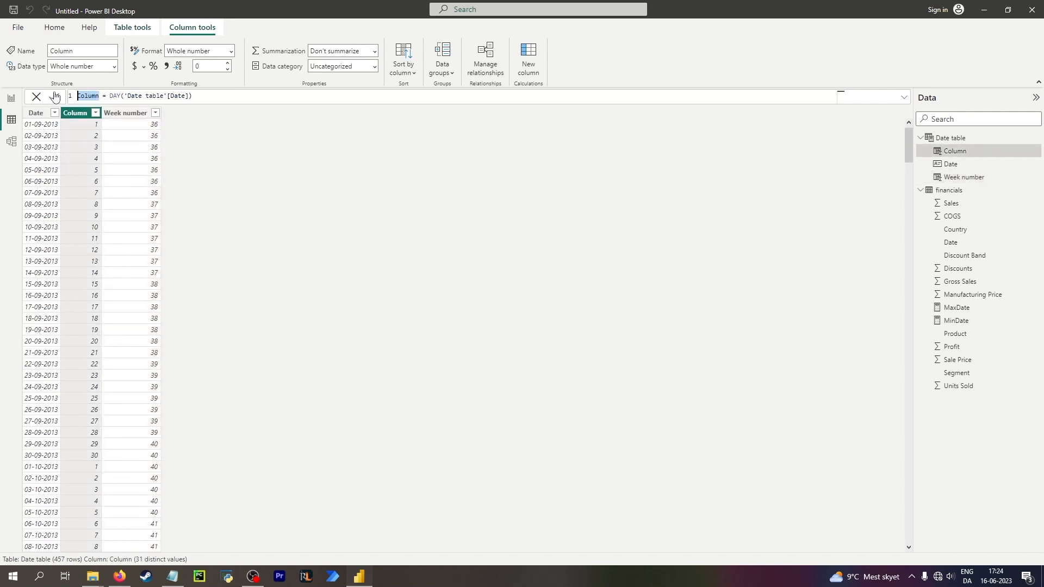
text(Day)
text( of mont)
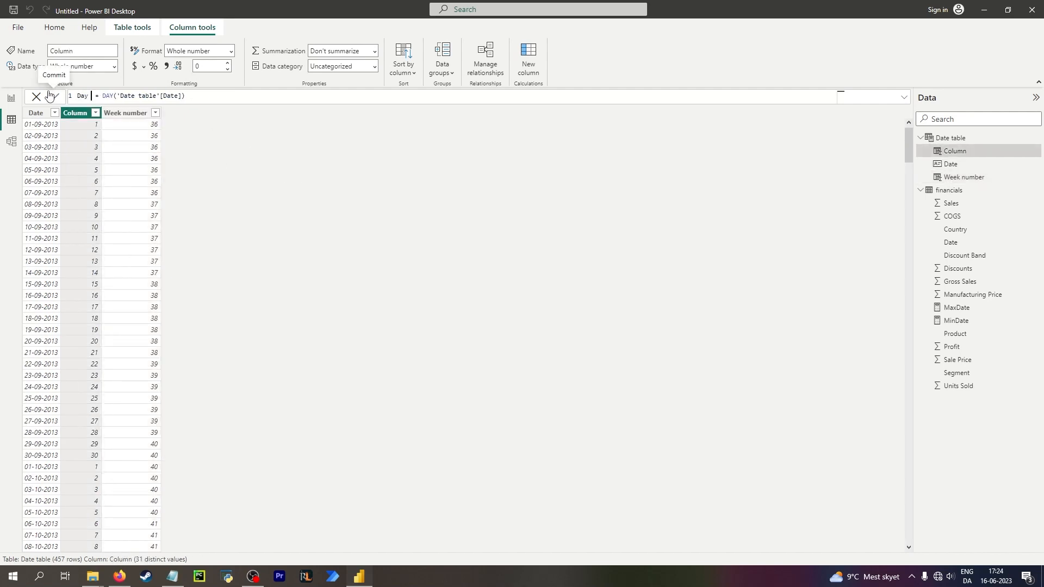
text(h)
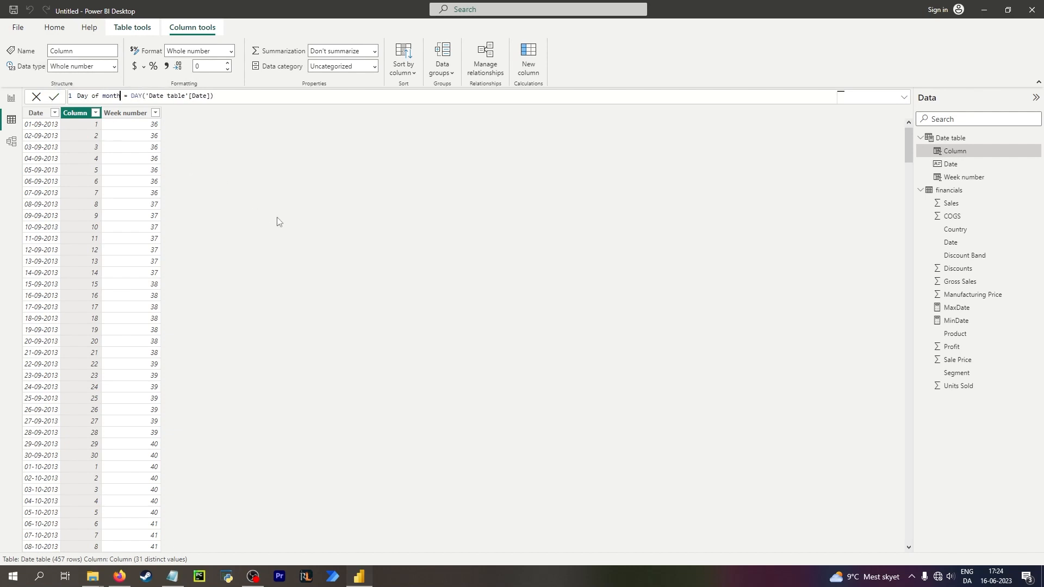
key(Return)
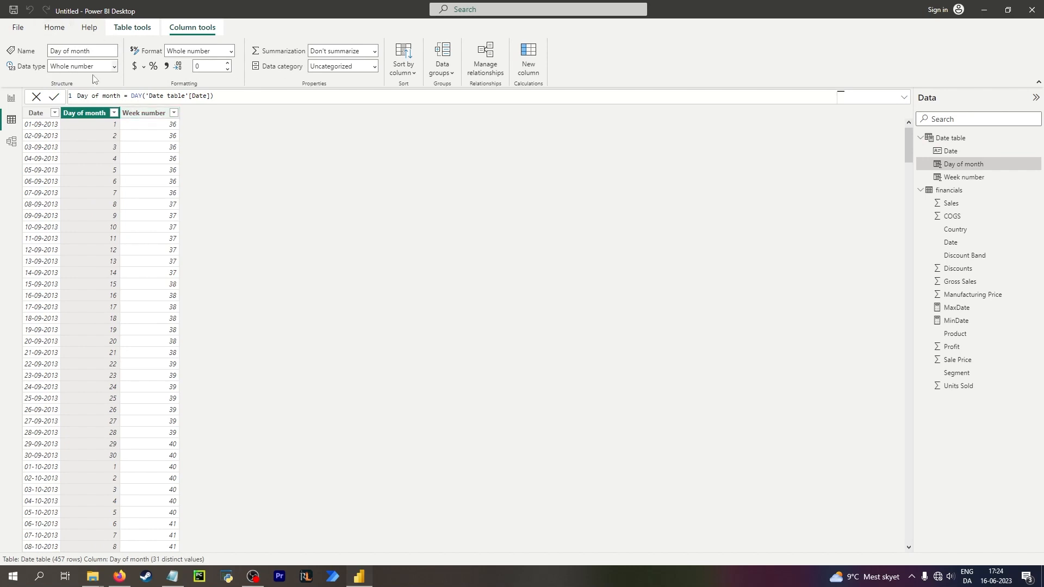
Add a calculated column Month = MONTH('Date table'[Date]) to the Date table.
click(534, 70)
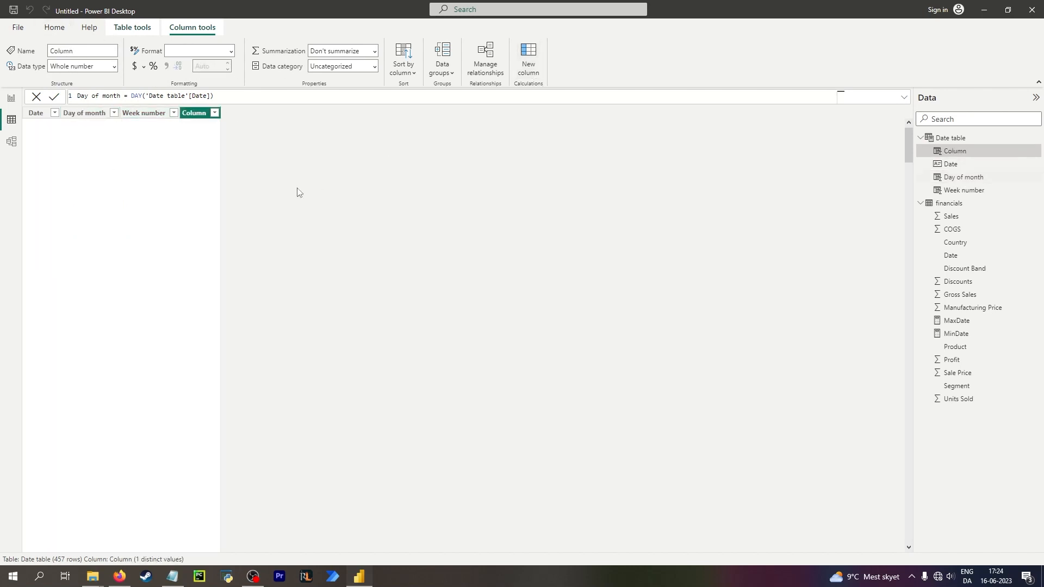
text(Month = mon)
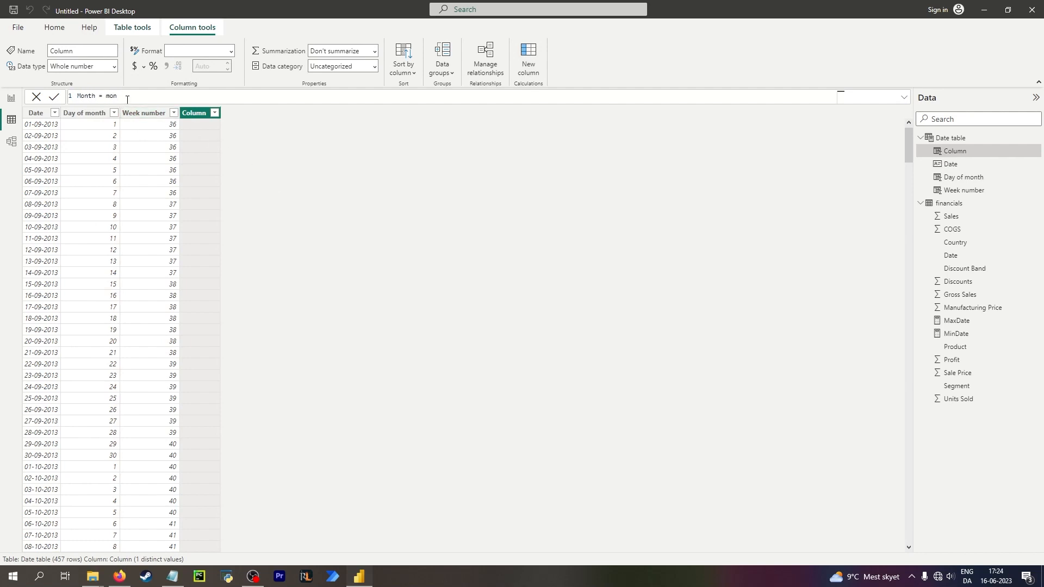
text(t)
key(Tab)
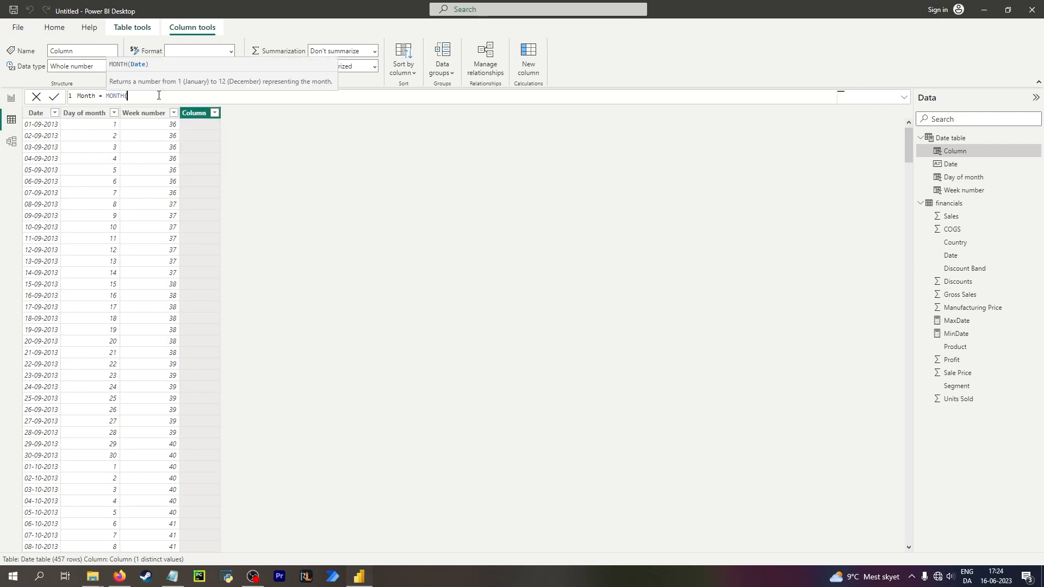
text(date)
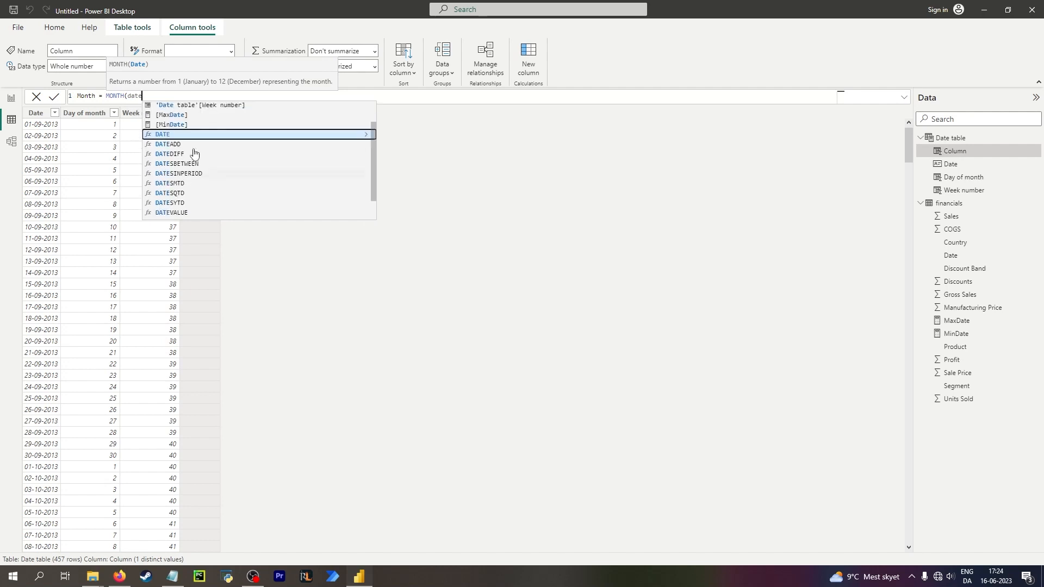
click(215, 119)
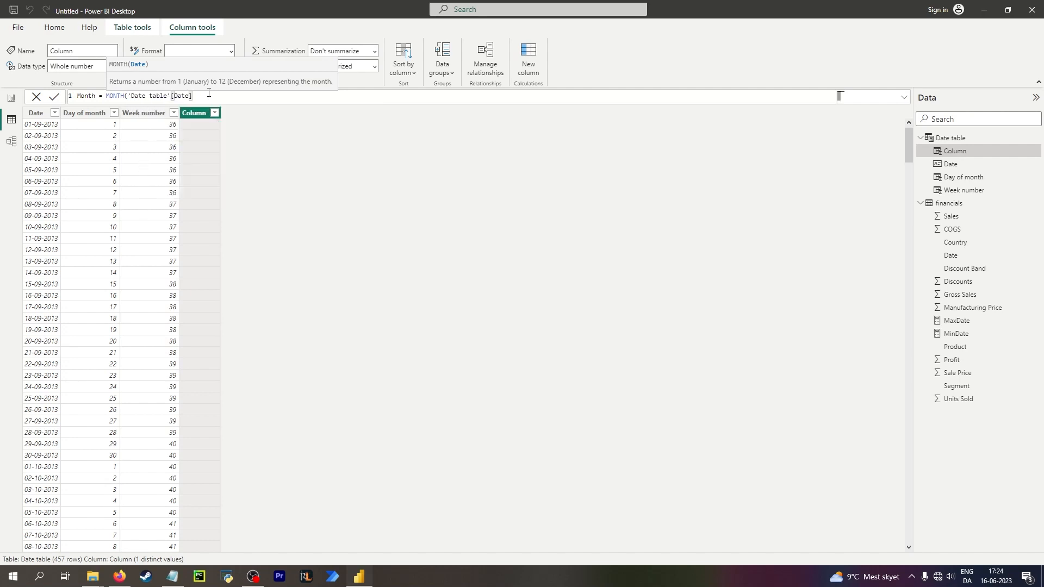
text())
key(Return)
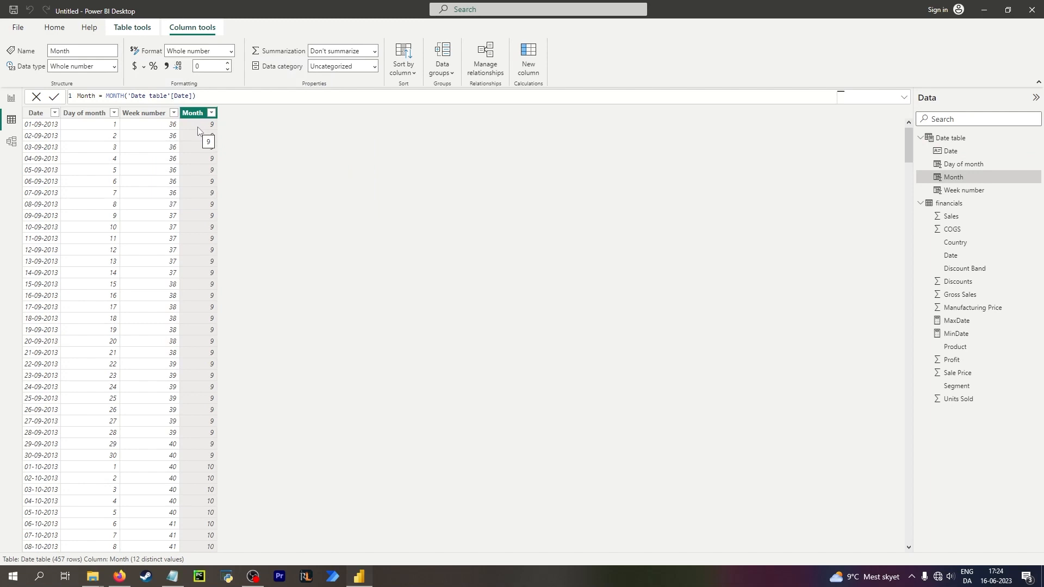
Add a new calculated column named Year using the YEAR function.
click(526, 66)
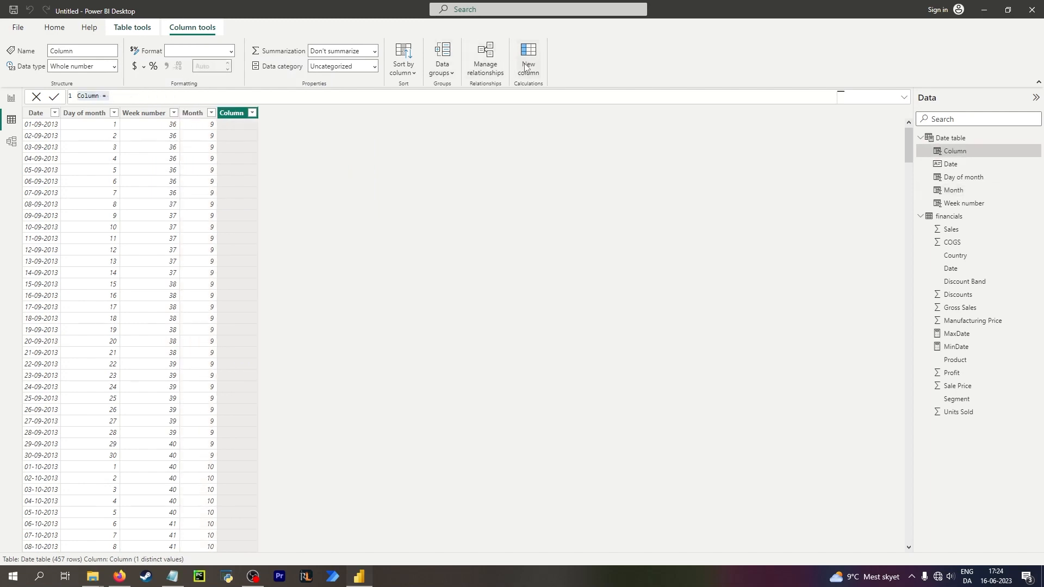
text(Year = )
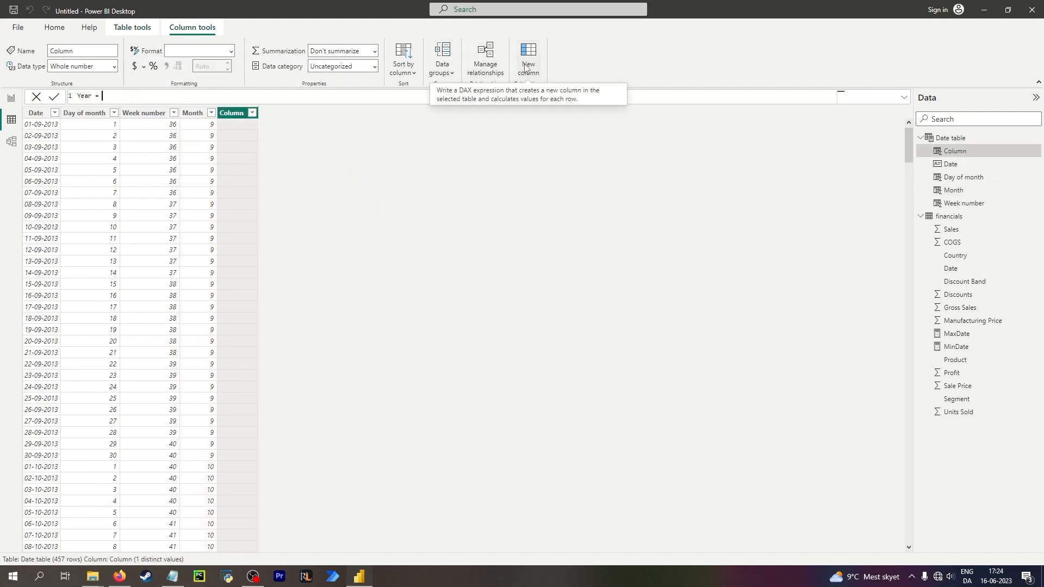
text(ye)
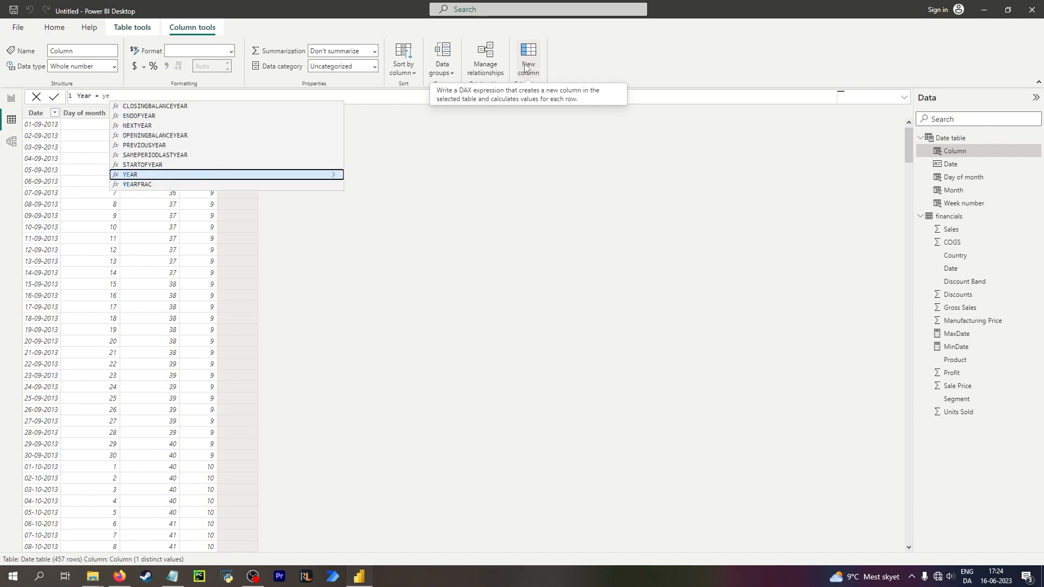
key(Down)
key(Tab)
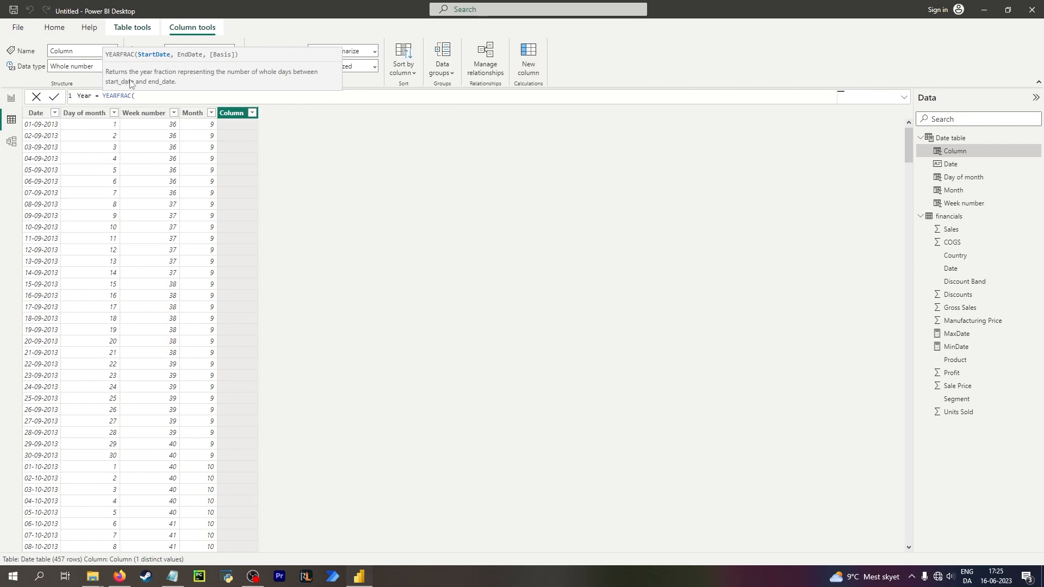
key(ctrl+a)
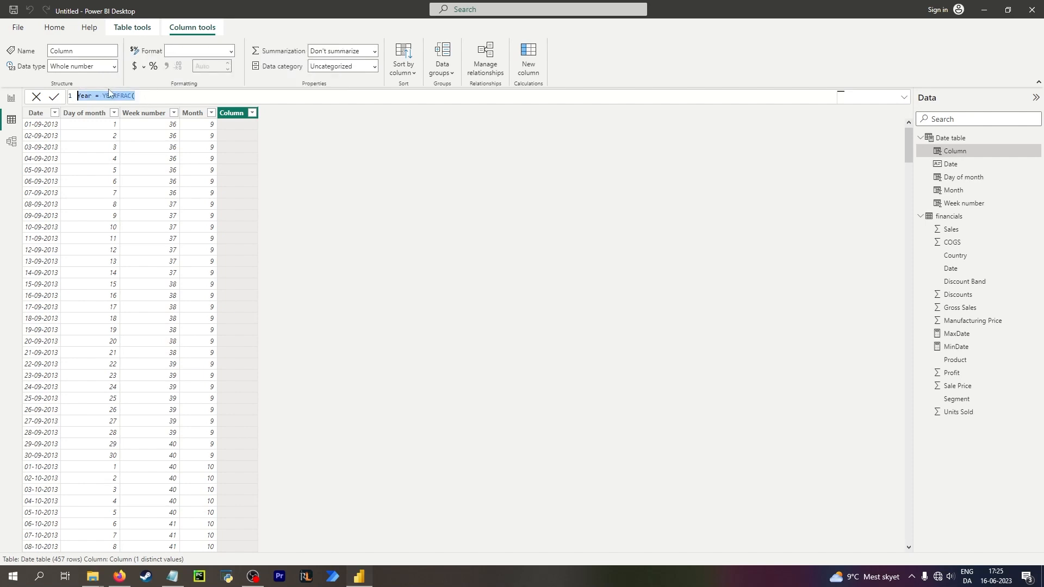
drag(109, 91, 110, 95)
text(AR()
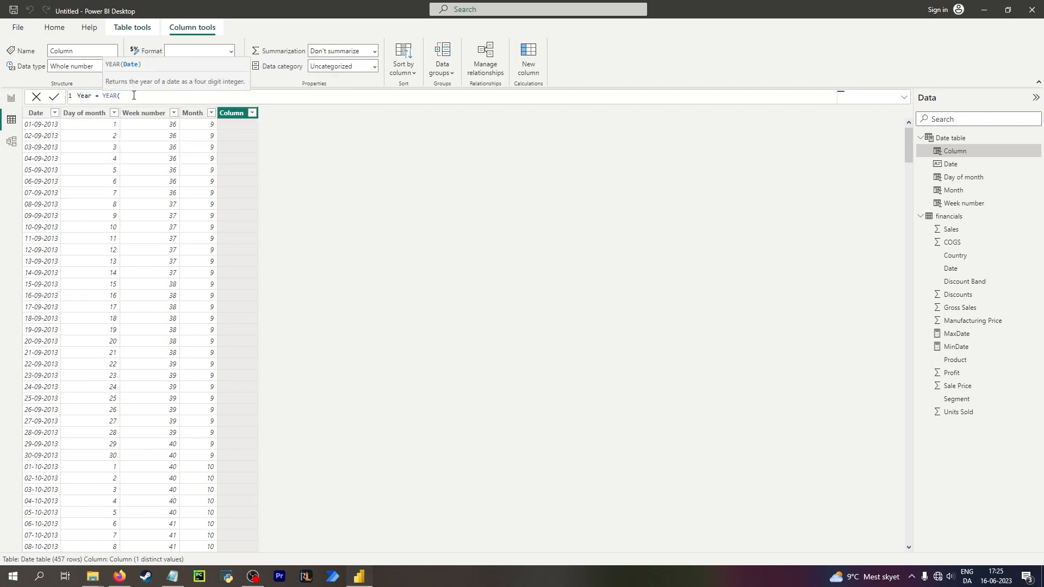
text(dat)
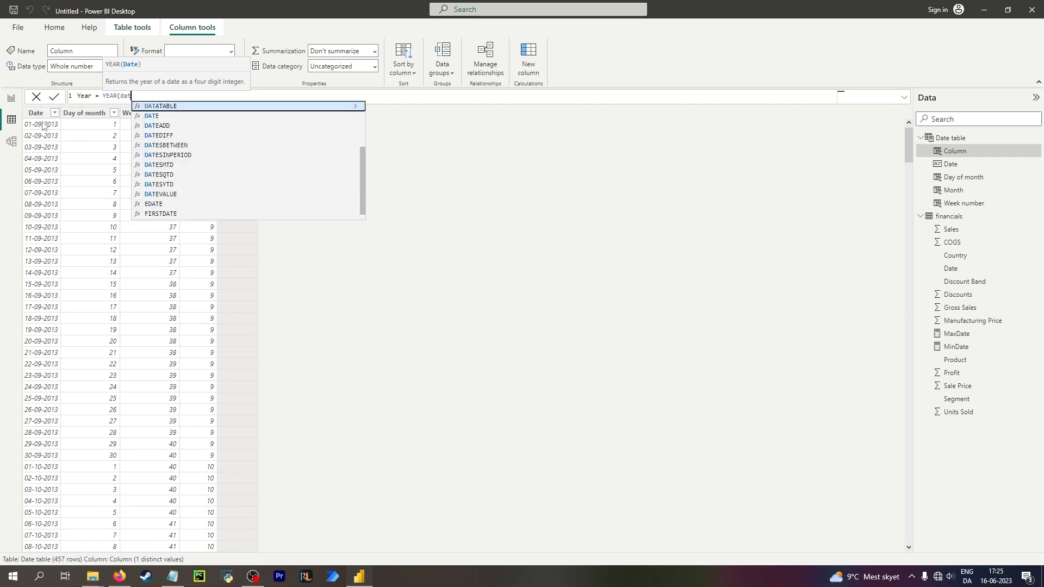
text(e)
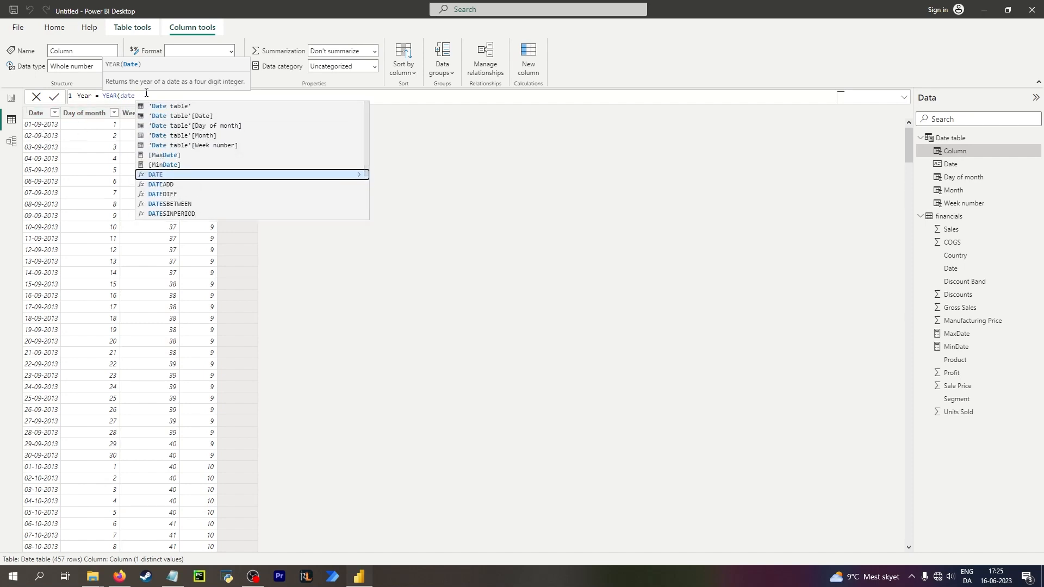
key(BackSpace)
key(BackSpace)
key(BackSpace)
key(BackSpace)
click(35, 128)
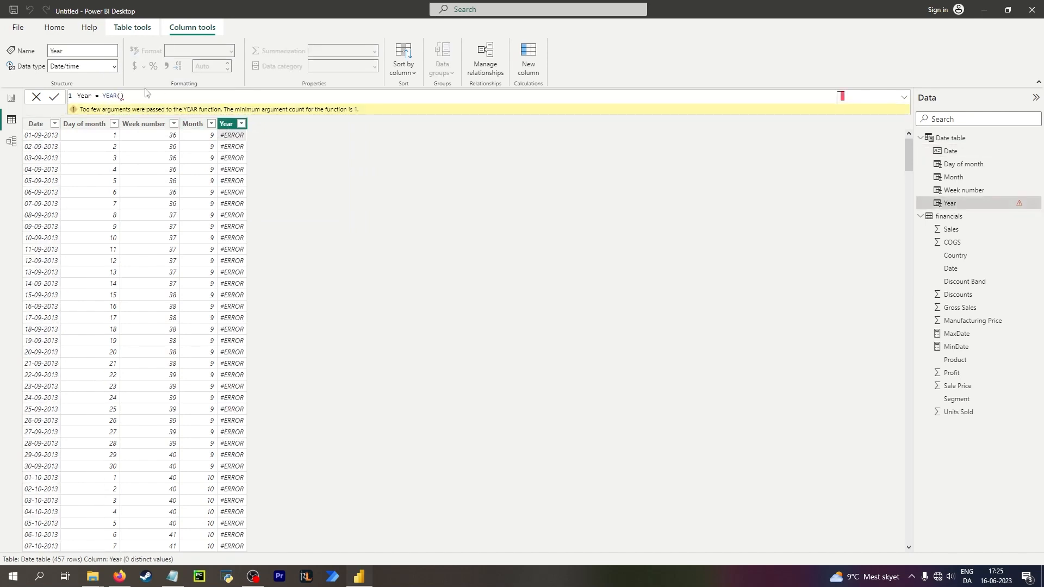
Complete the Year formula as YEAR('Date table'[Date]).
click(39, 126)
click(225, 114)
click(124, 94)
text(date)
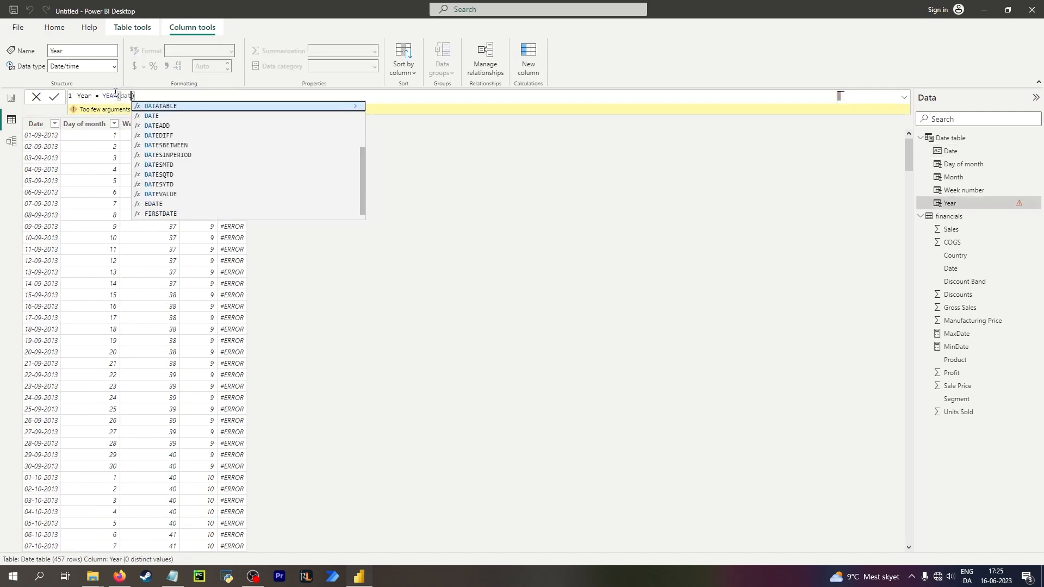
click(202, 116)
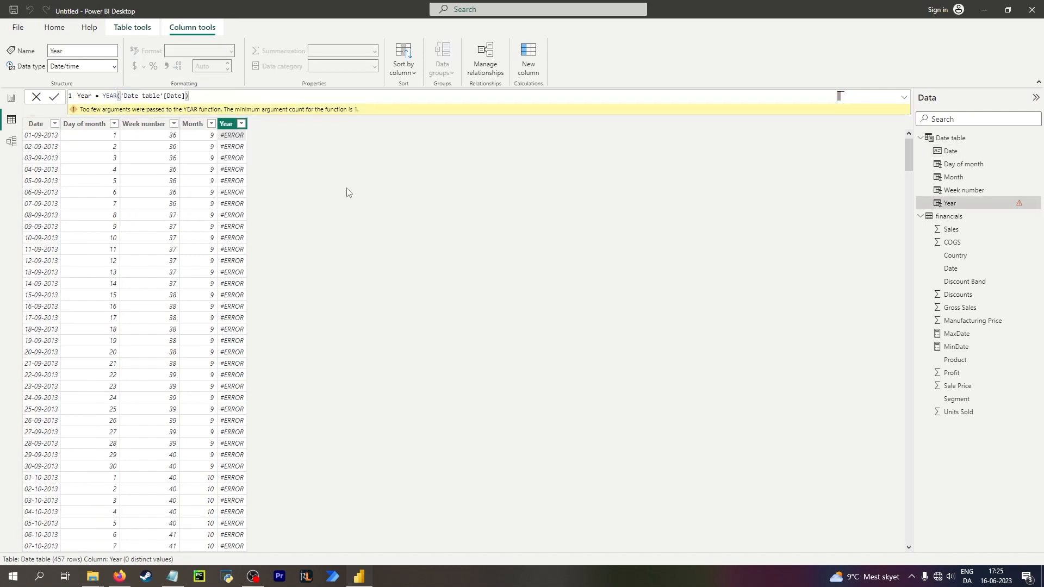
key(Return)
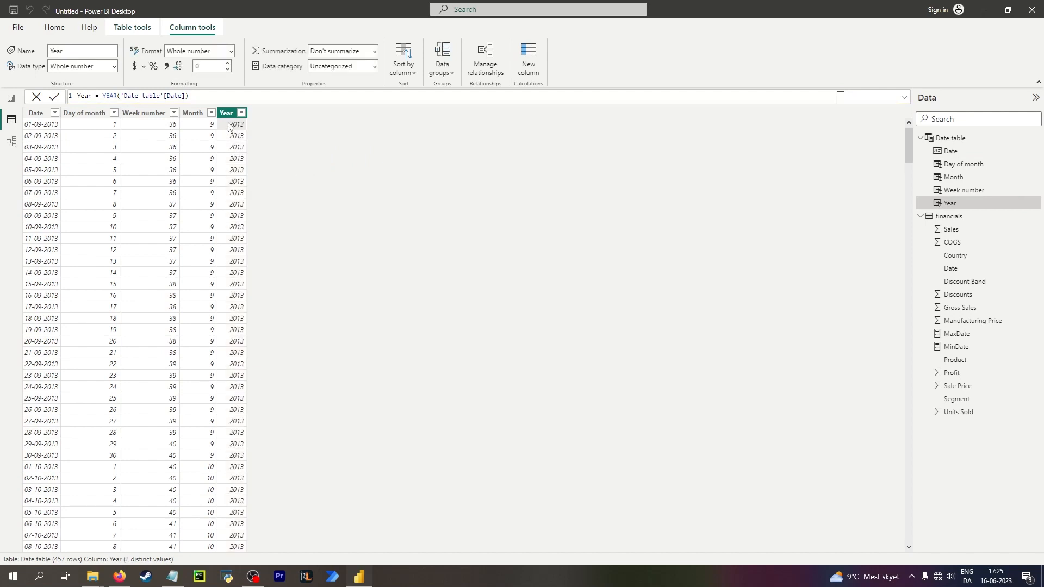
Add a new calculated column named Yearfrac using the YEARFRAC function with a MIN-based start argument.
click(530, 55)
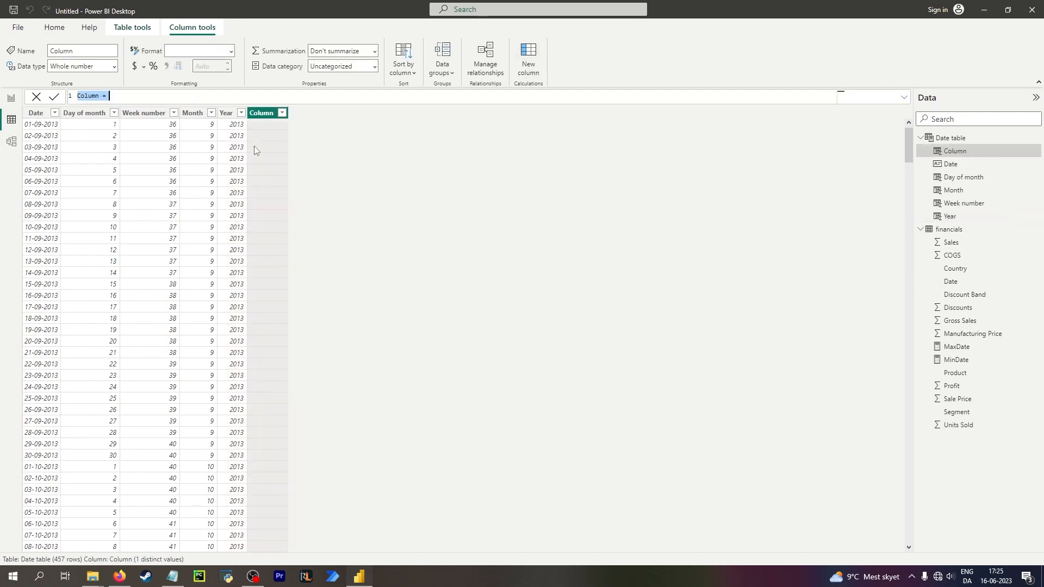
text(Yearfrac = year)
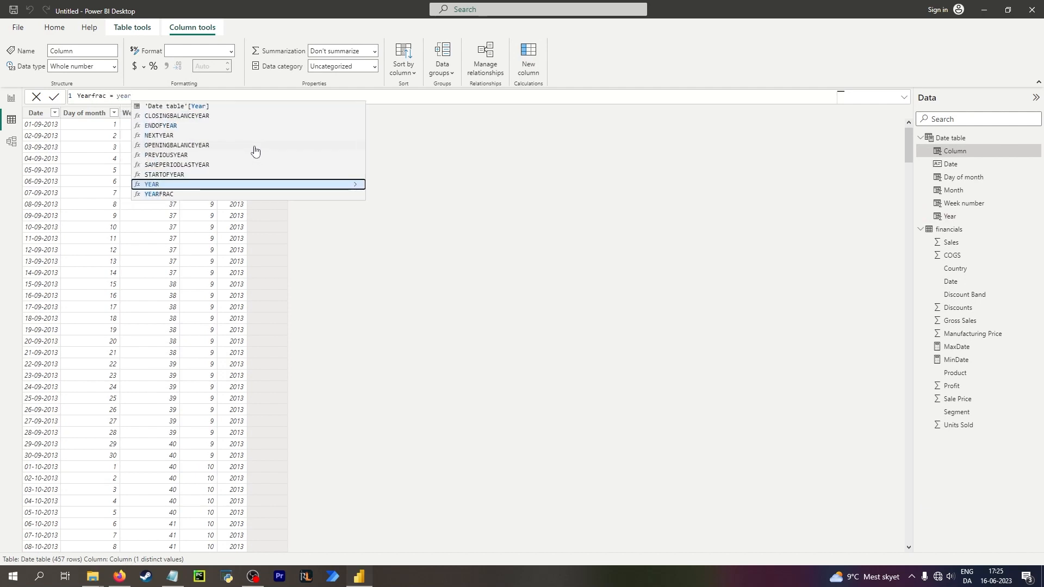
key(Down)
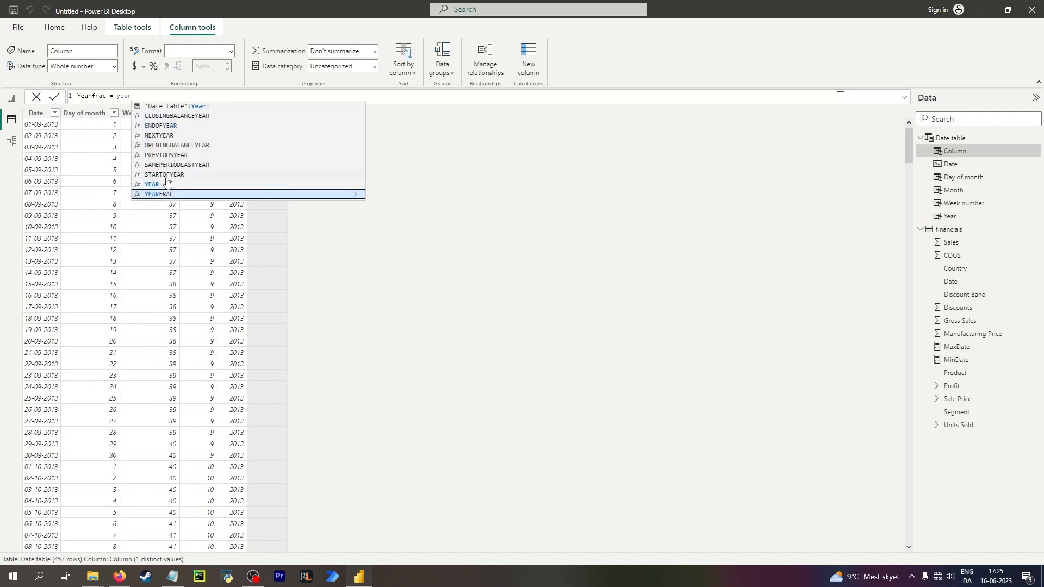
key(Tab)
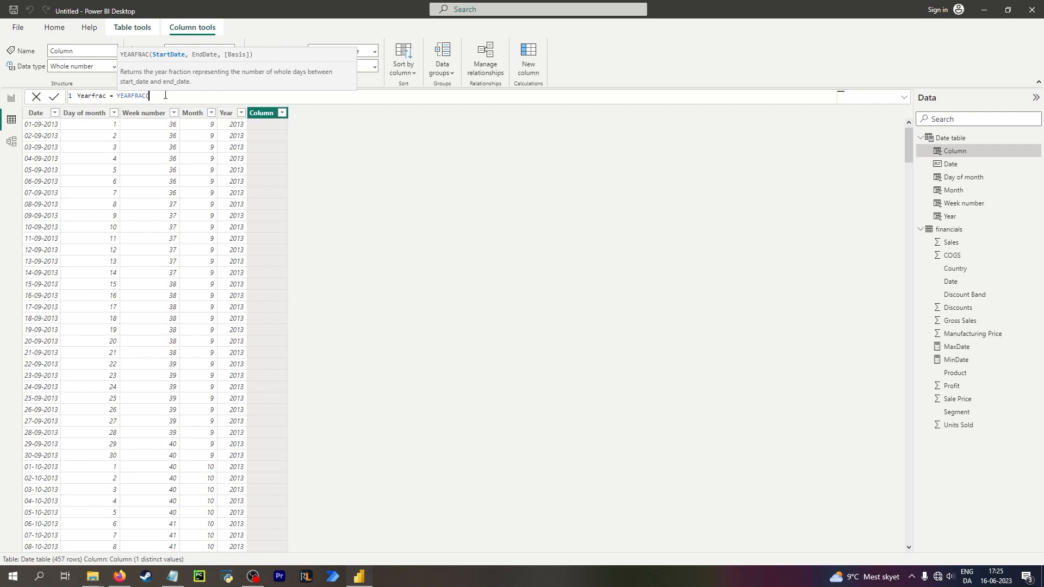
text(min)
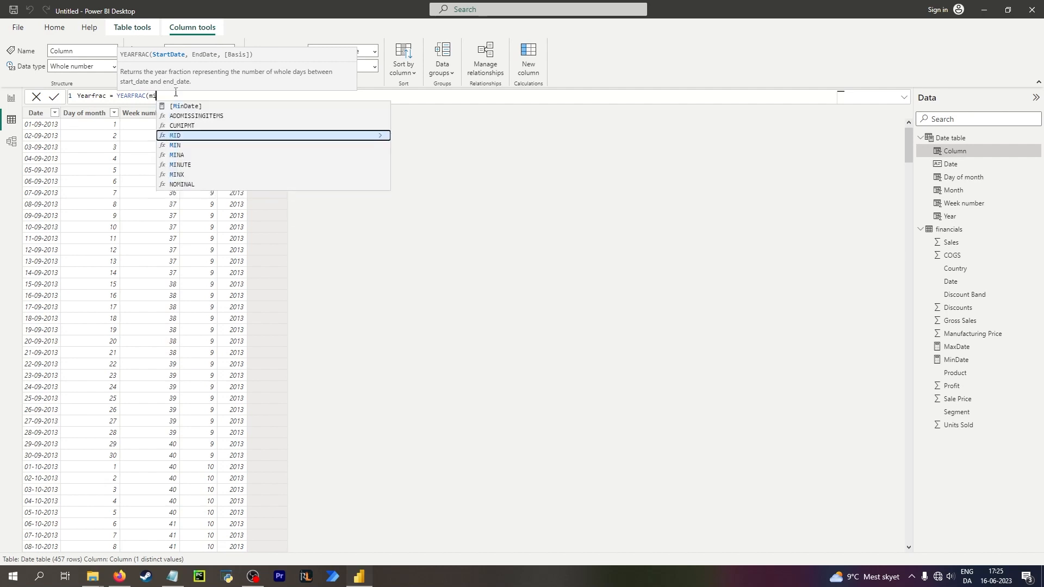
click(211, 110)
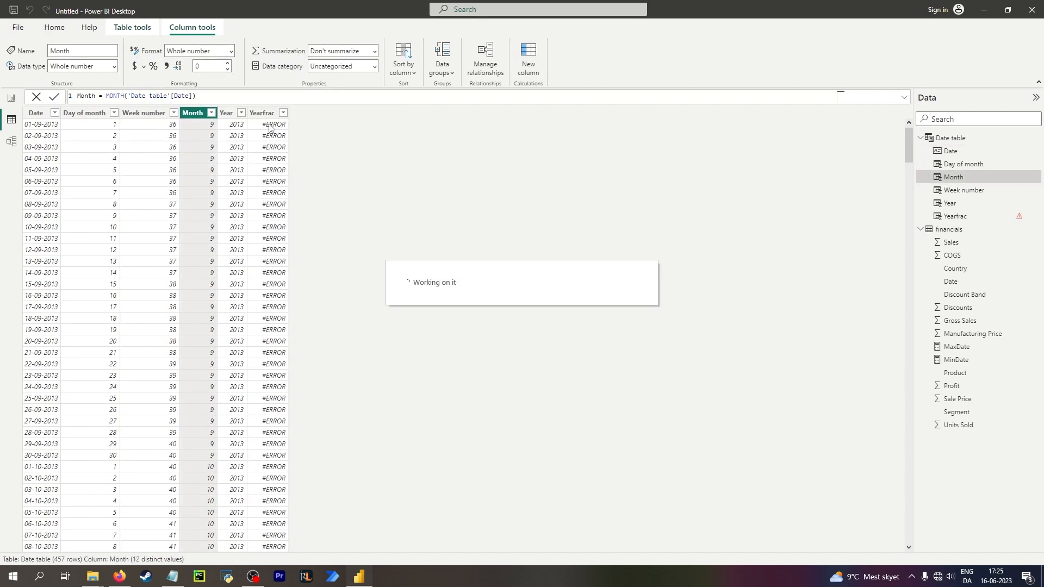
Set YEARFRAC's start date to [MinDate] and its end date to 'Date table'[Date].
click(160, 96)
text(d)
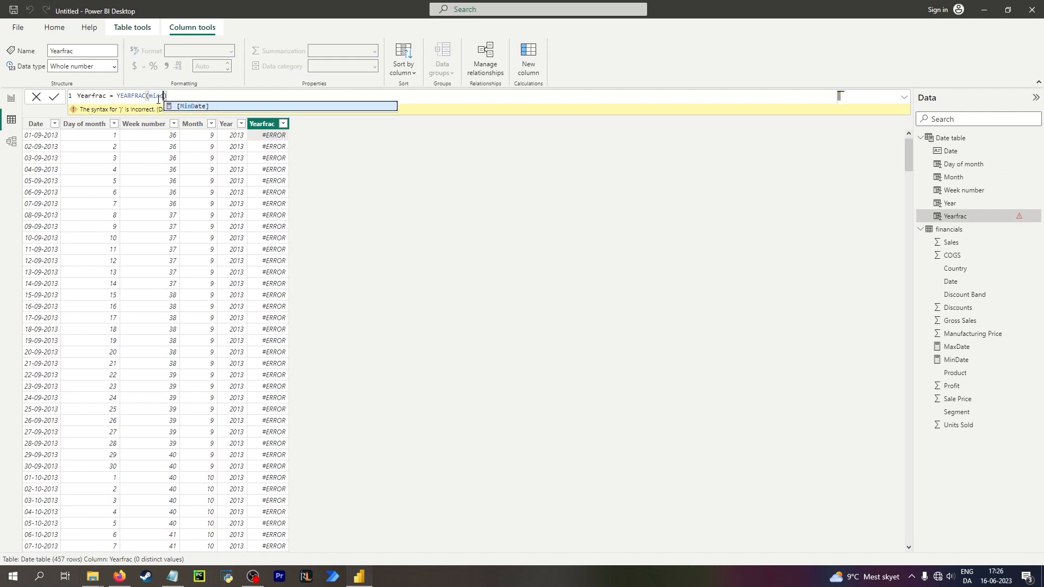
click(190, 106)
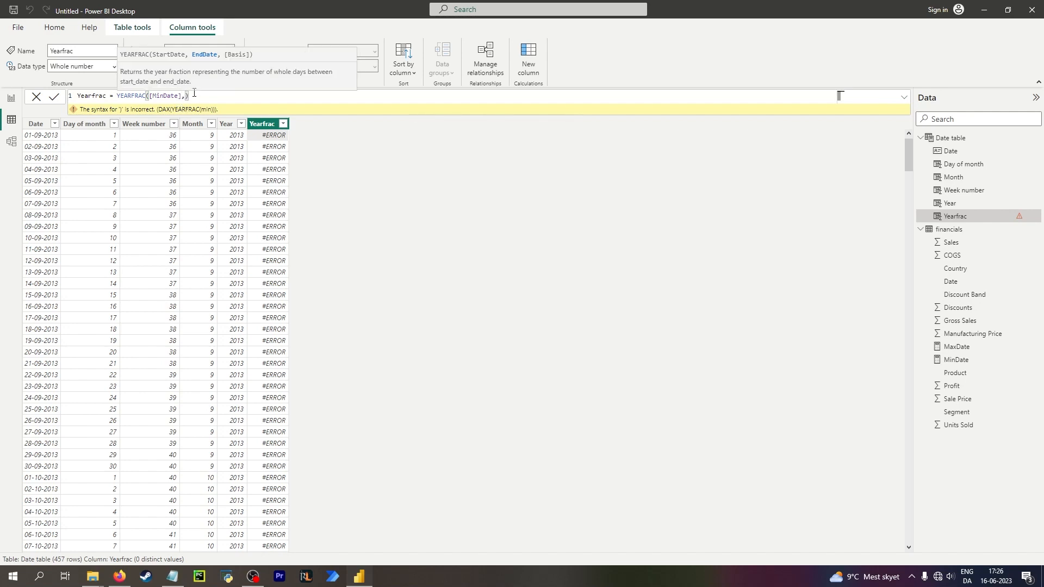
text(date)
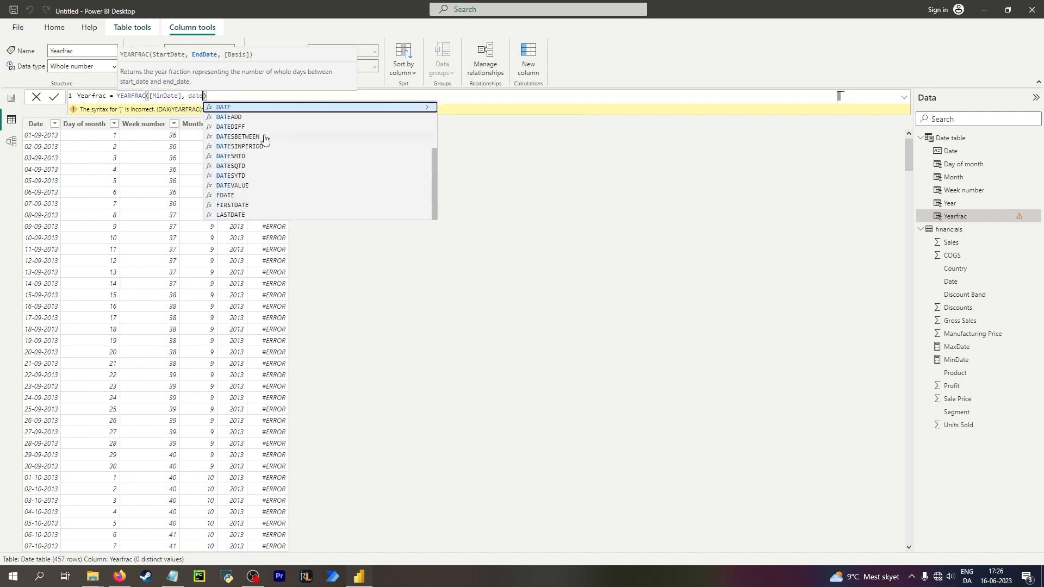
scroll(242, 108, up, 1)
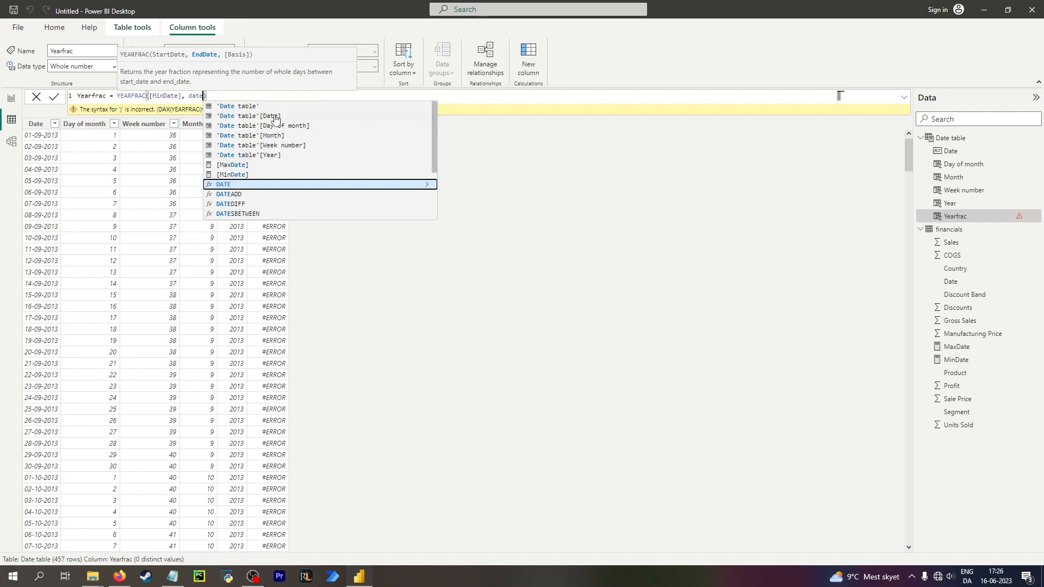
click(255, 116)
text(,)
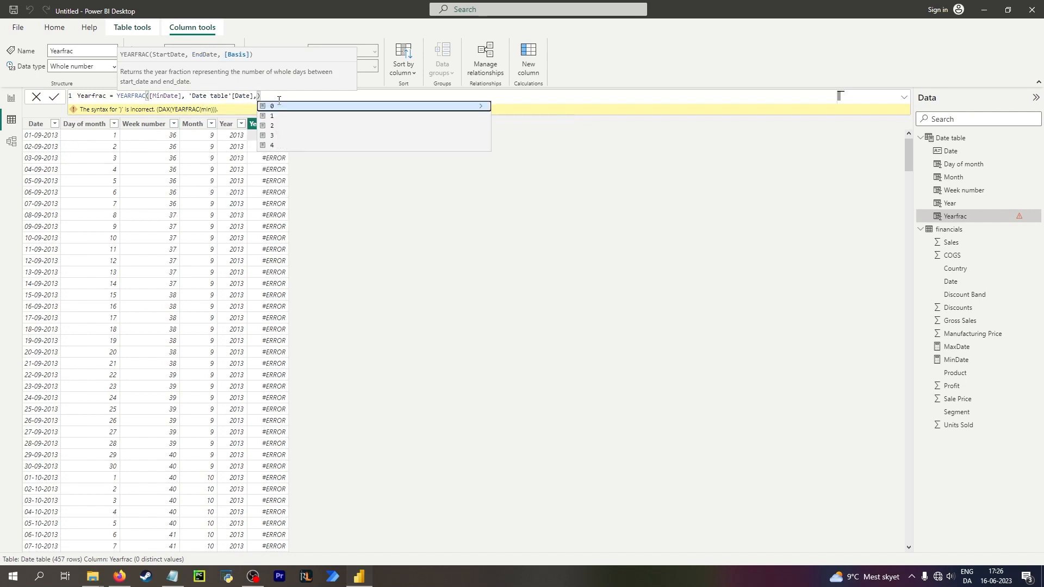
Choose basis 3 as the third YEARFRAC argument and commit the Yearfrac formula.
click(478, 106)
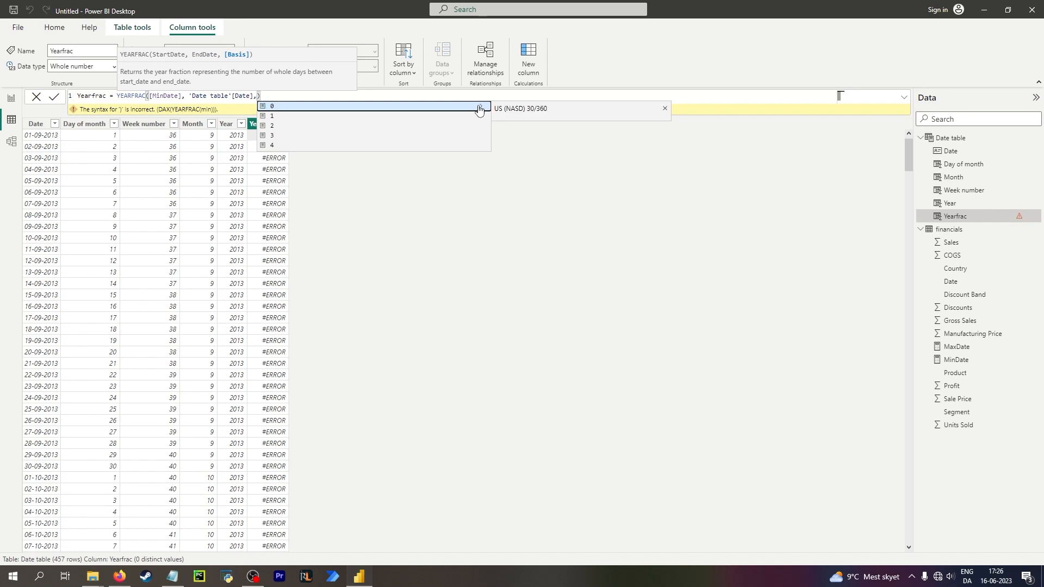
click(478, 121)
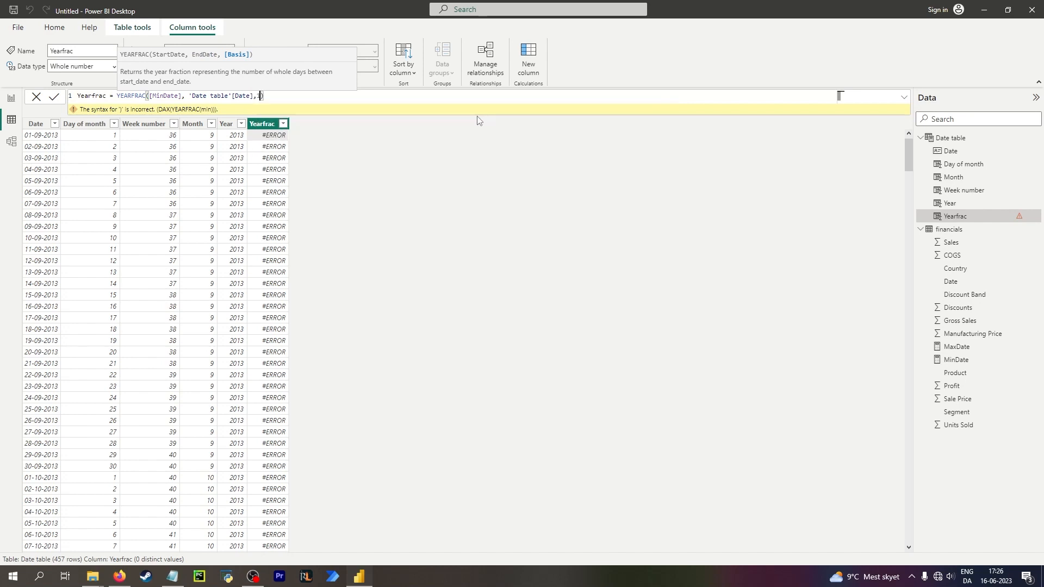
key(BackSpace)
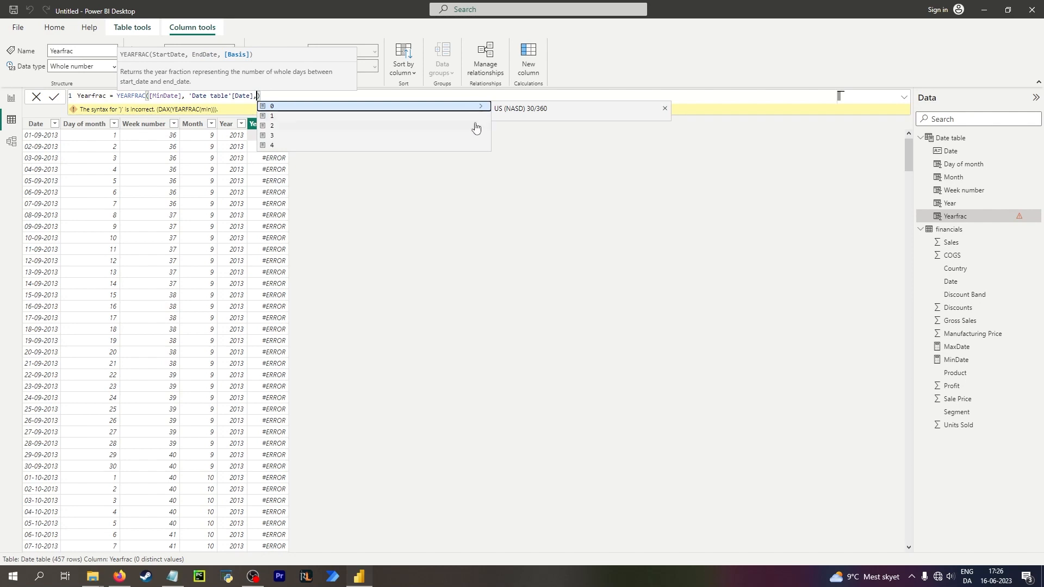
key(Down)
key(Down)
key(Down)
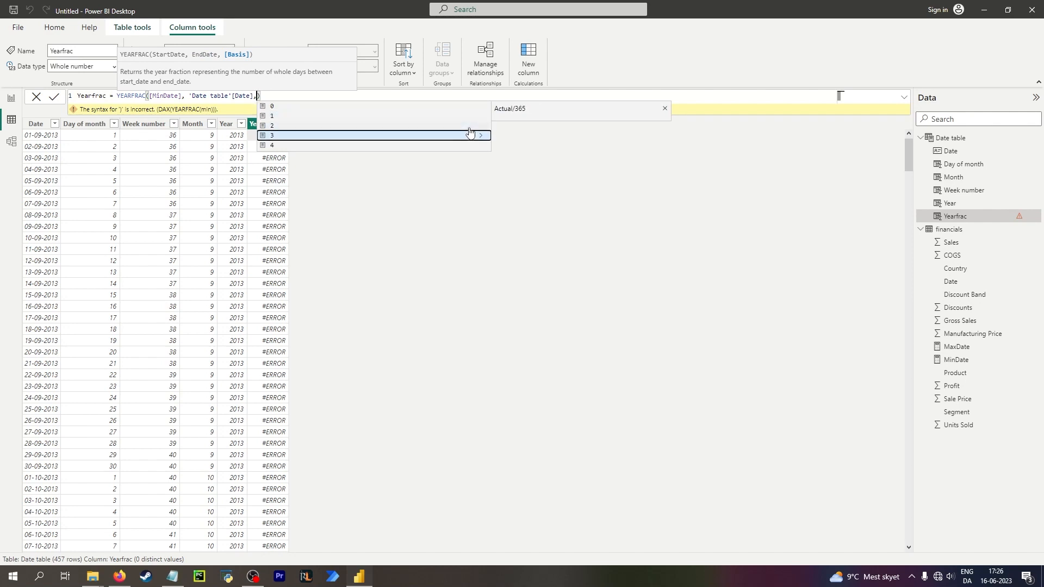
key(Down)
key(Up)
key(Down)
key(Up)
key(Tab)
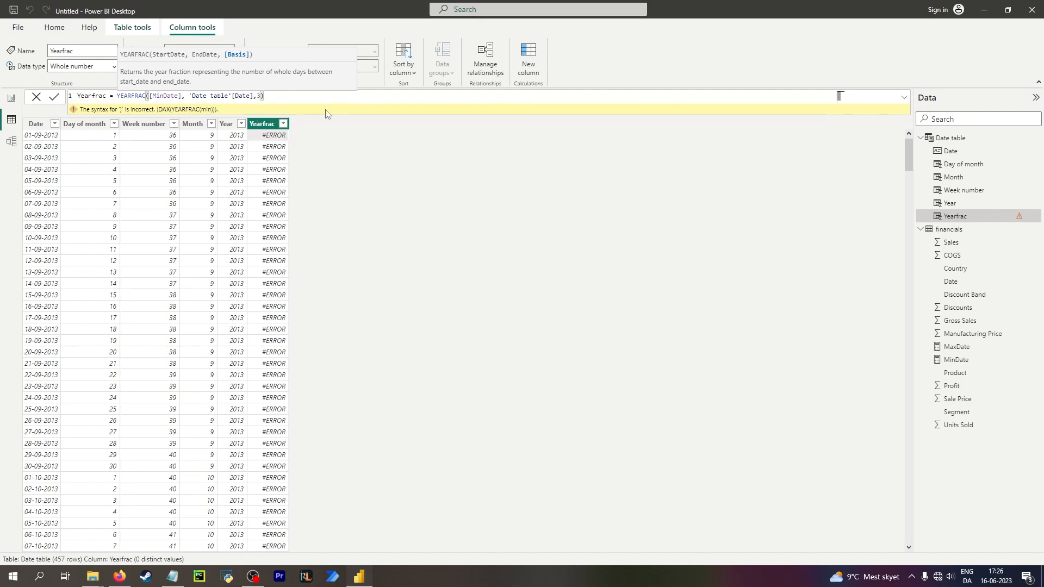
key(Return)
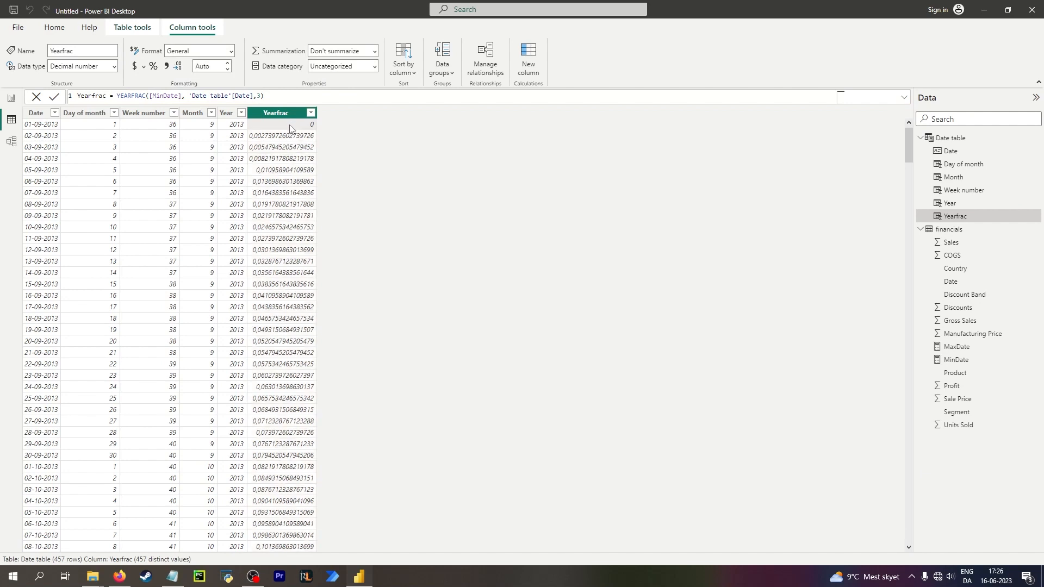
Multiply the YEARFRAC result by 365 and scroll through the Yearfrac values.
click(266, 96)
text(*)
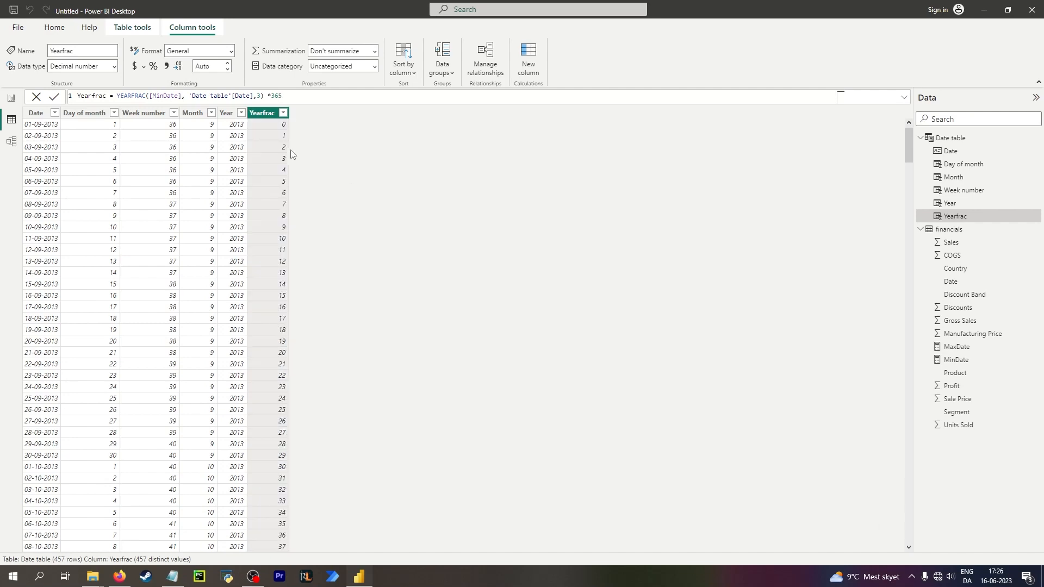
click(267, 136)
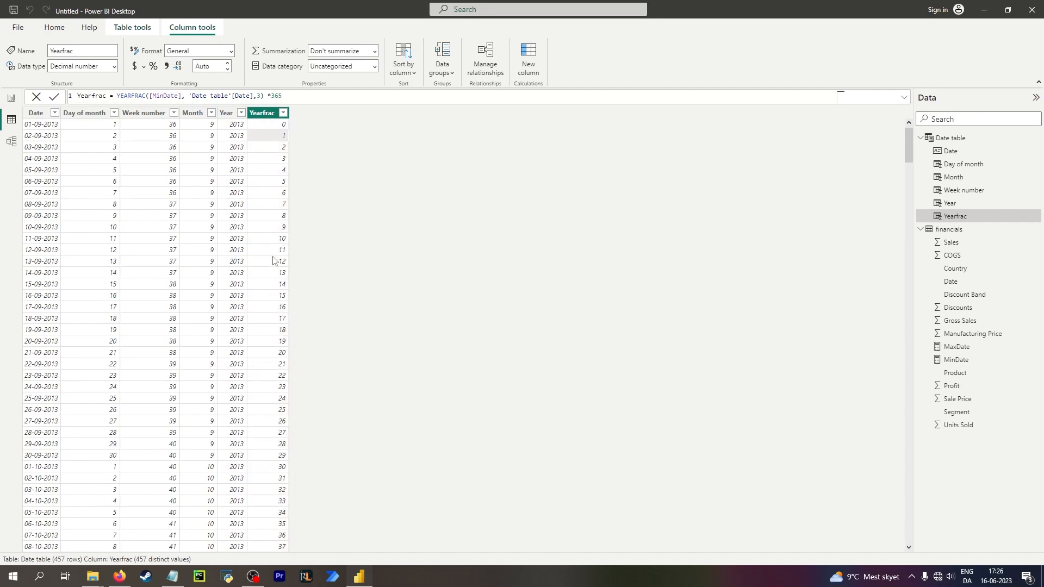
scroll(276, 310, down, 20)
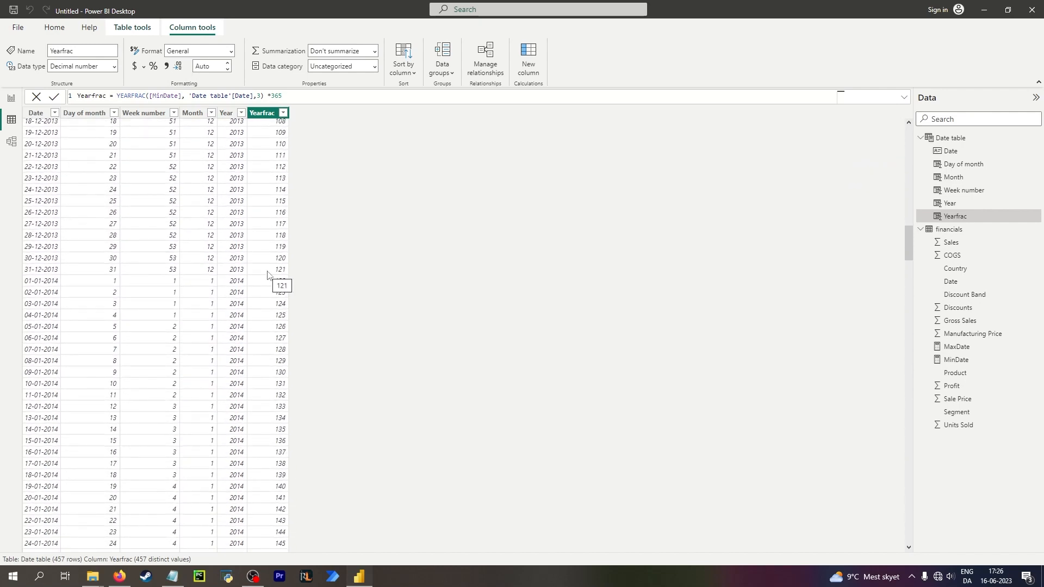
scroll(261, 267, up, 3)
scroll(260, 268, up, 20)
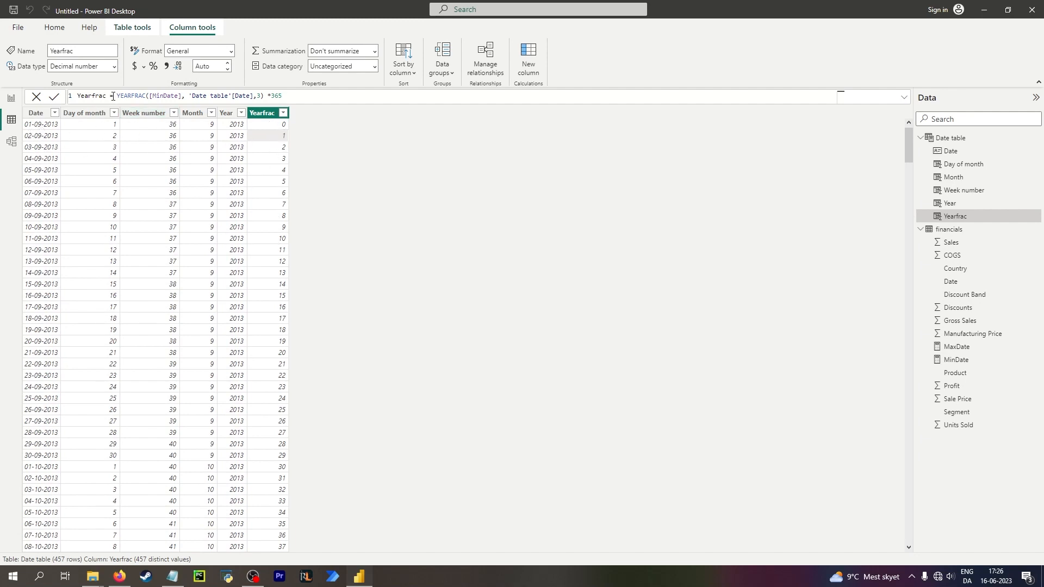
Replace the Yearfrac formula with 'Date table'[Date] - [MinDate].
drag(116, 95, 387, 101)
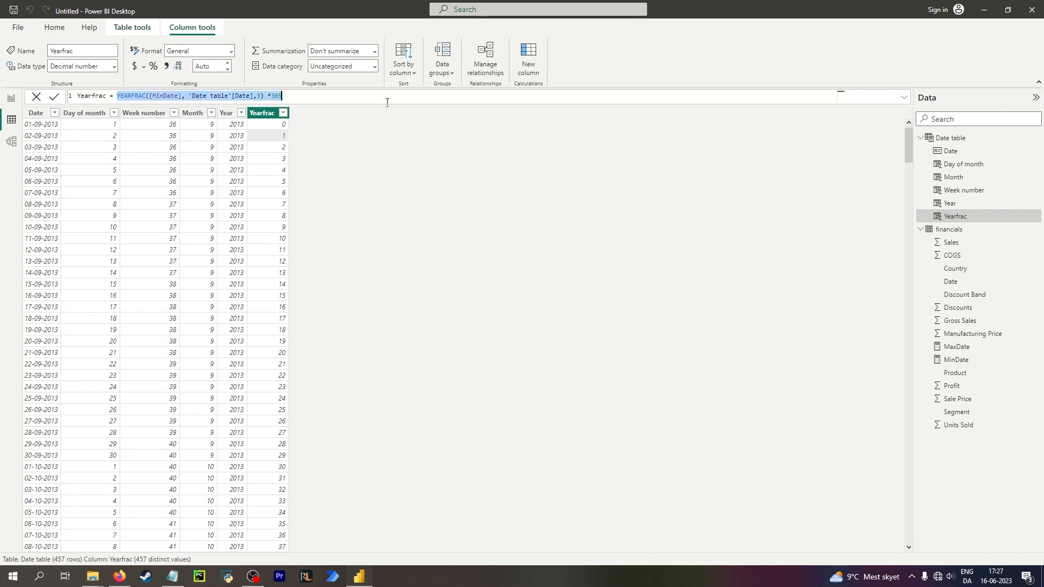
key(BackSpace)
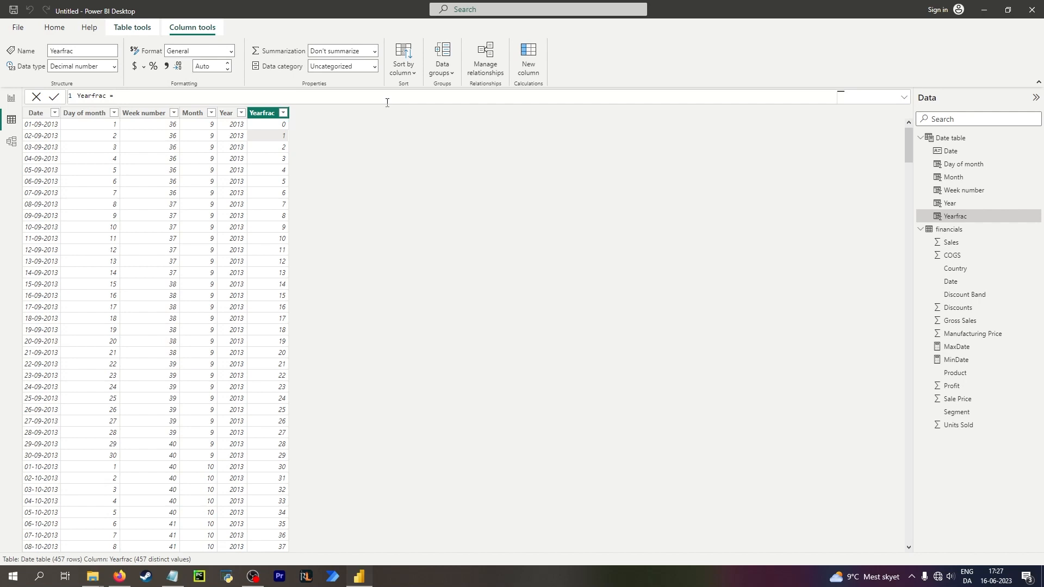
text(date)
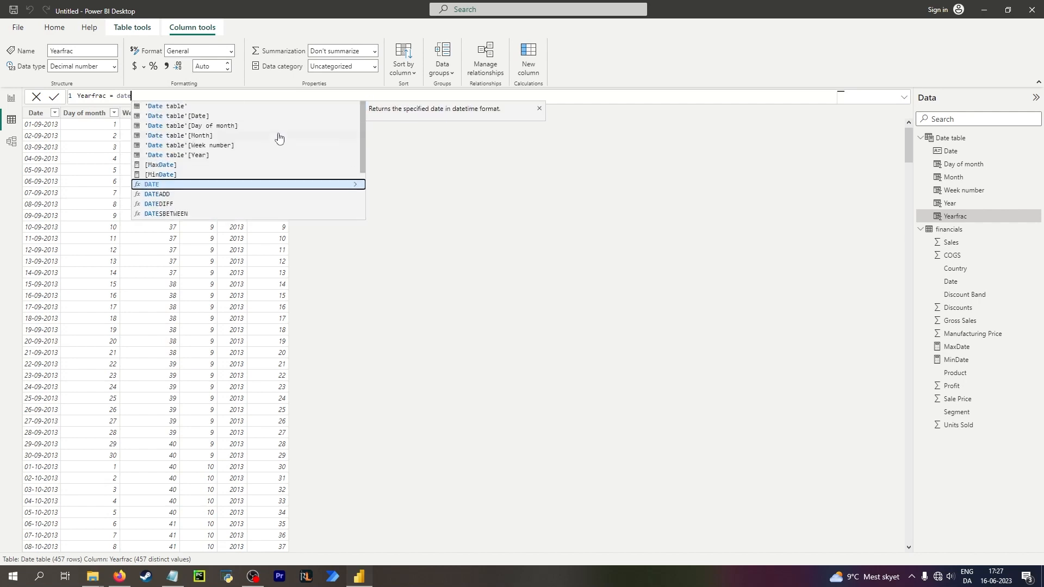
click(203, 117)
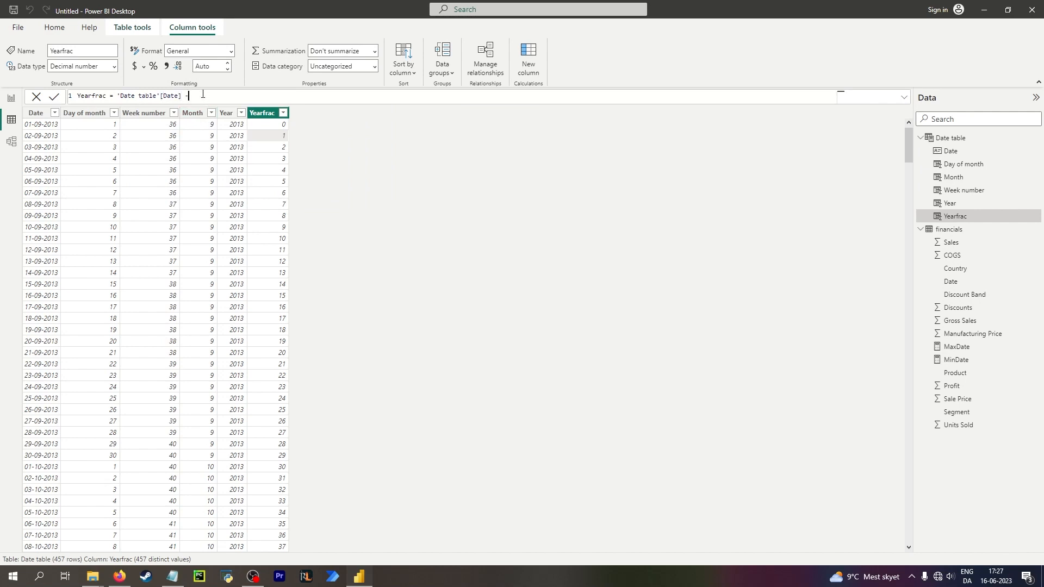
text(- min)
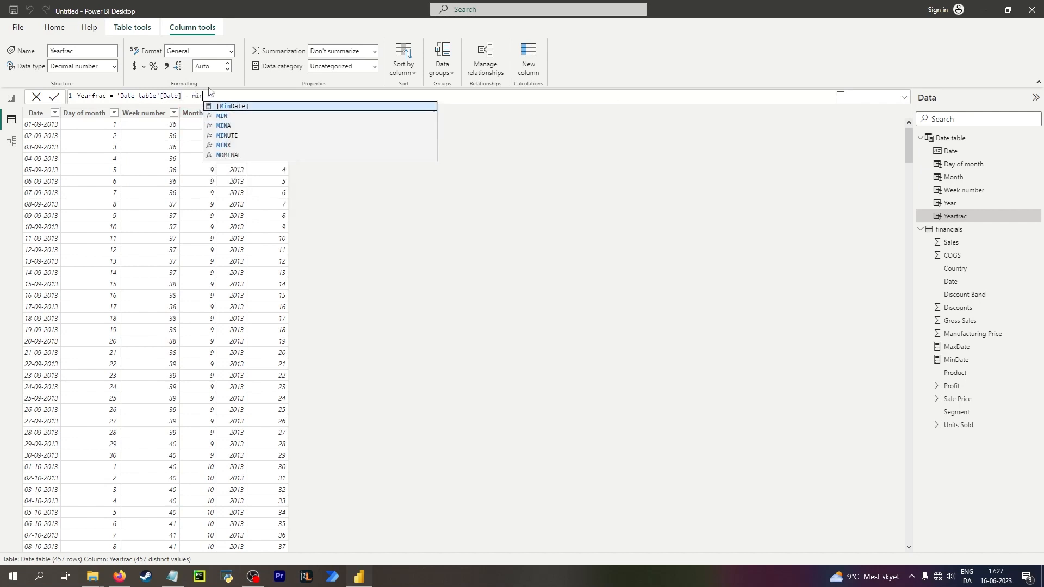
key(Tab)
key(Return)
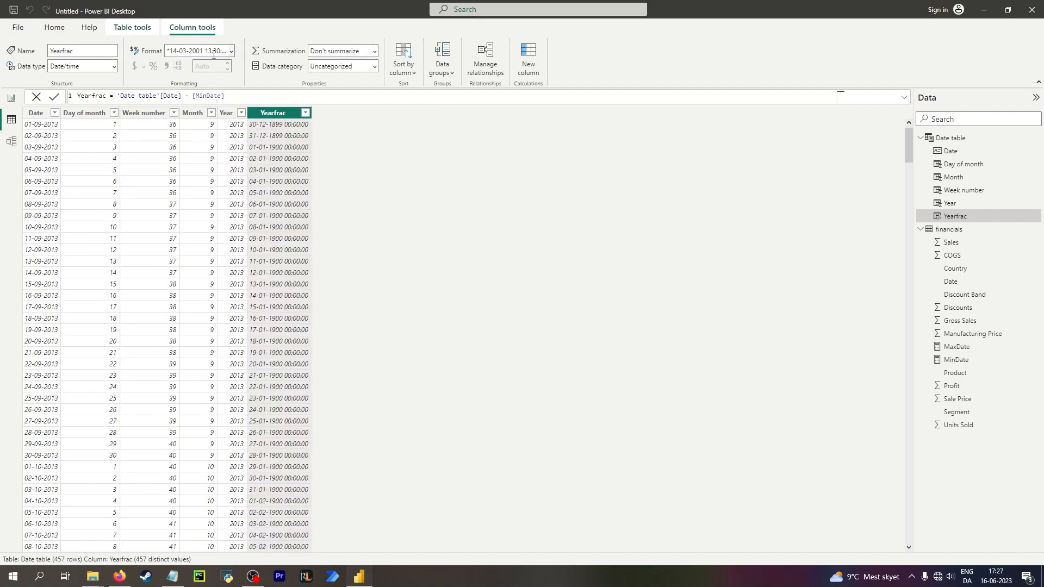
Change the Yearfrac column's data type to Whole number and confirm the change.
click(114, 67)
click(114, 66)
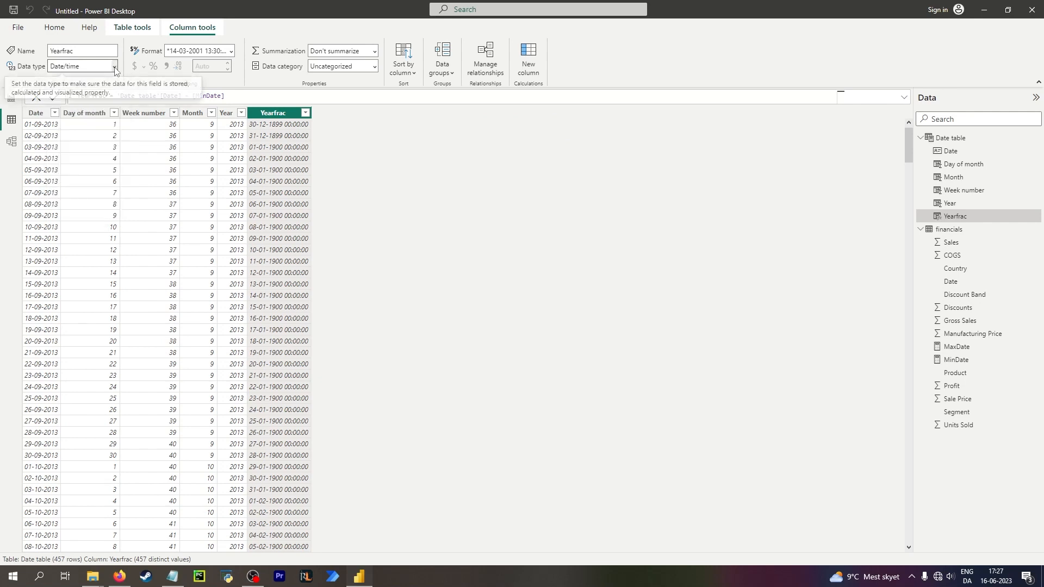
click(114, 66)
click(81, 78)
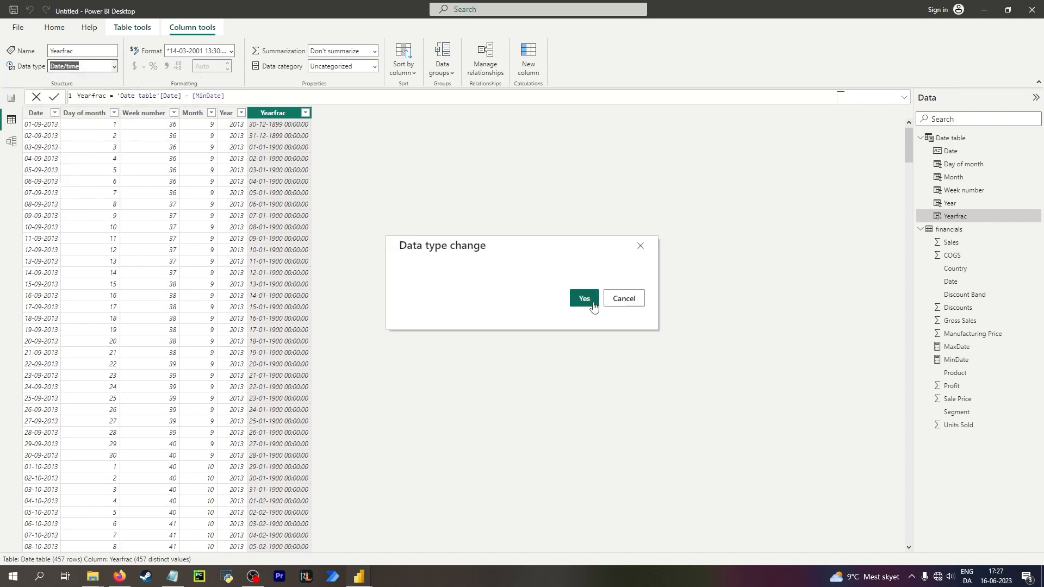
click(593, 305)
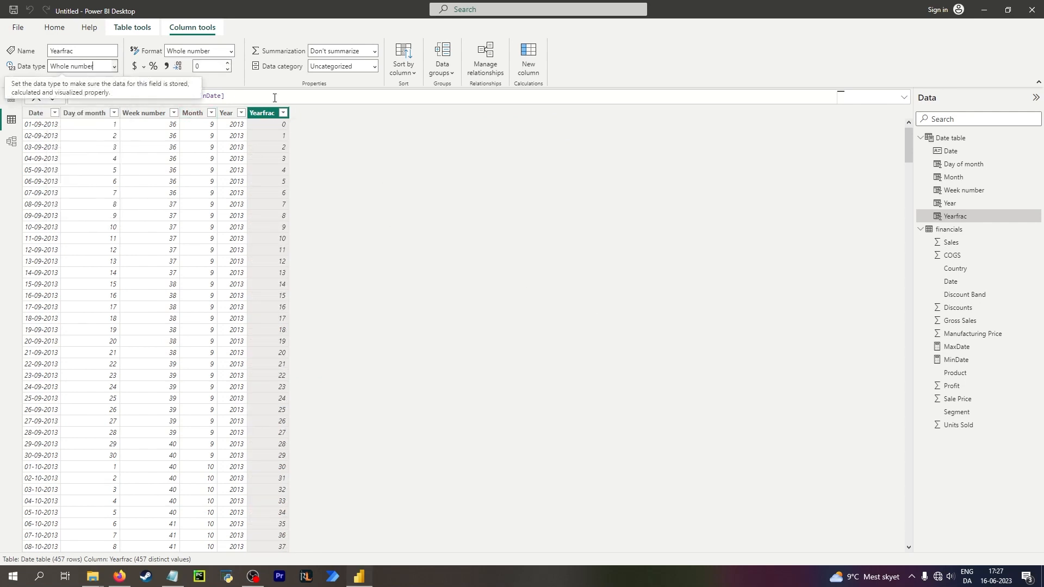
Rename the Yearfrac column to Days from start in its formula.
click(275, 98)
double_click(107, 96)
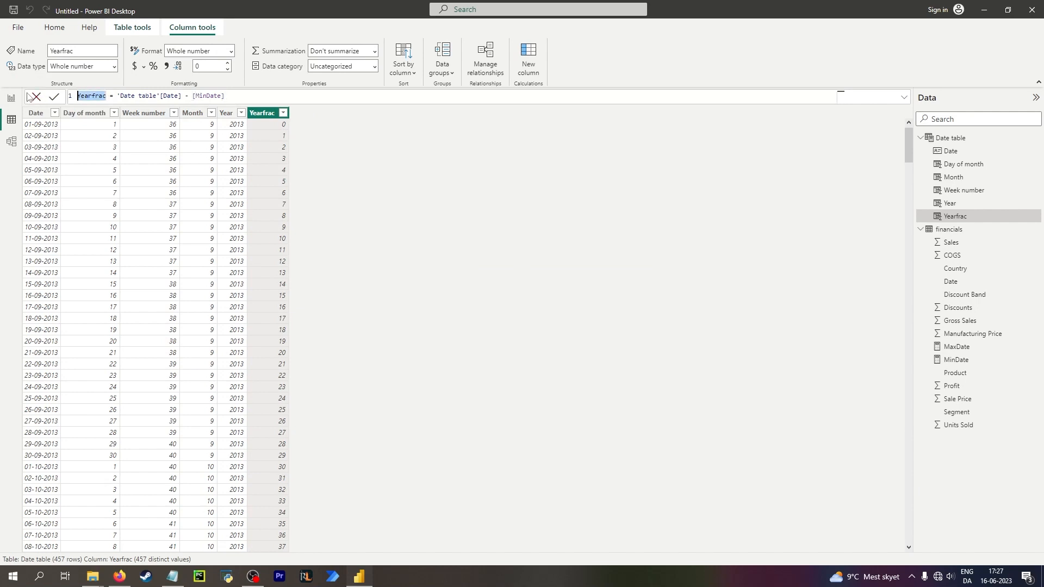
text(Days f)
text(rom start)
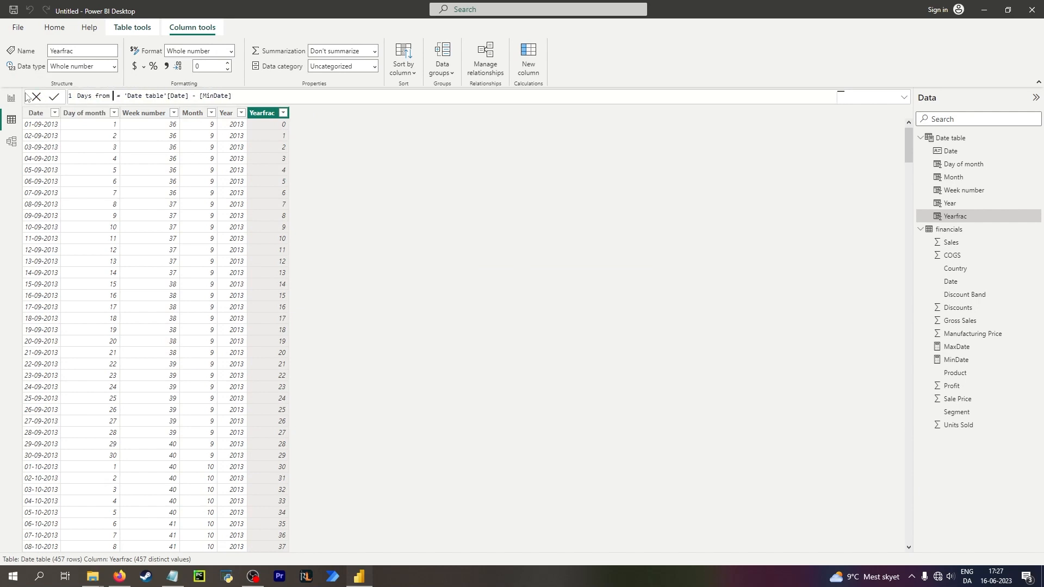
key(Return)
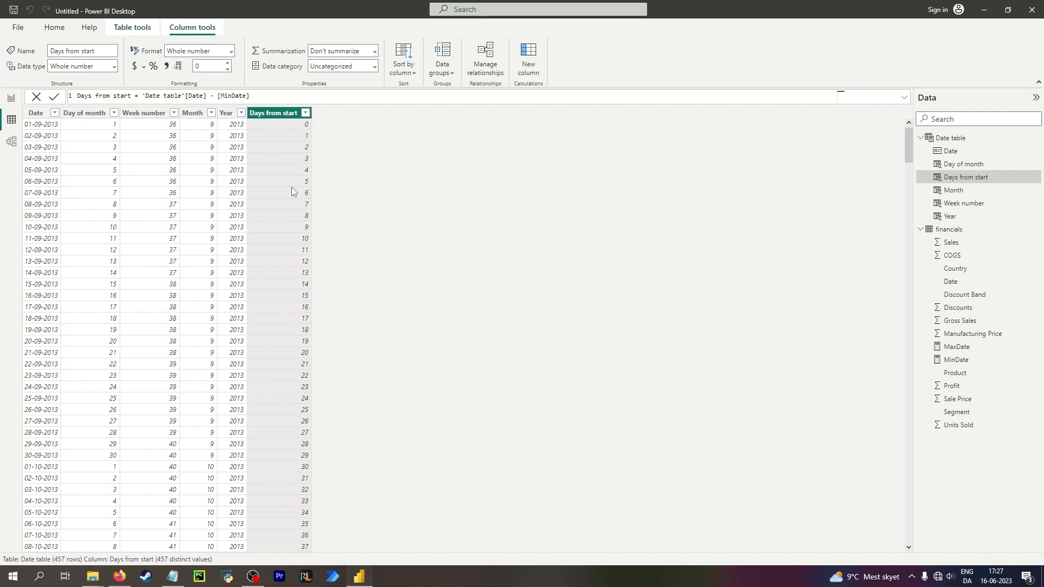
click(55, 206)
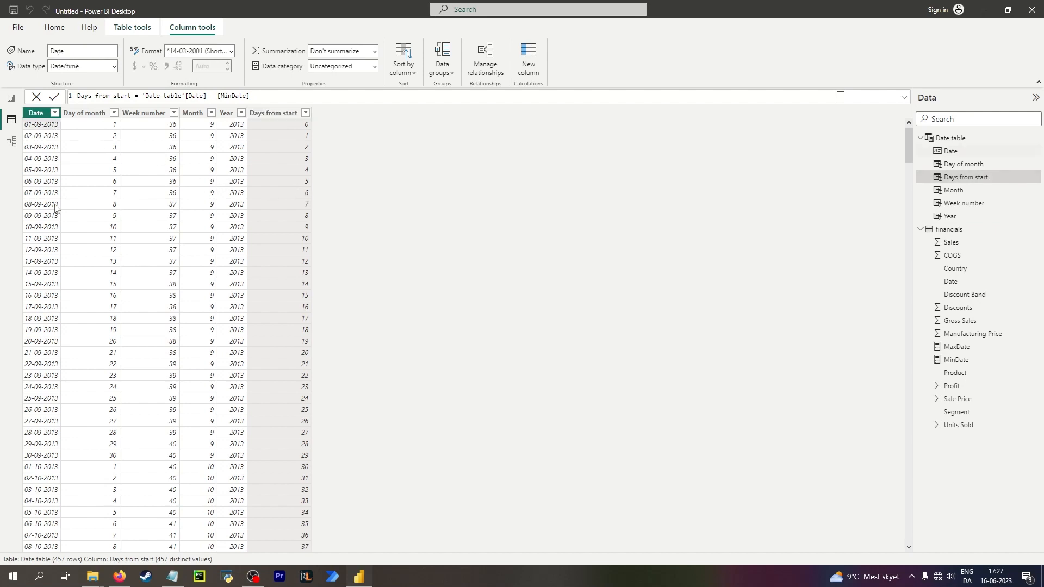
click(292, 117)
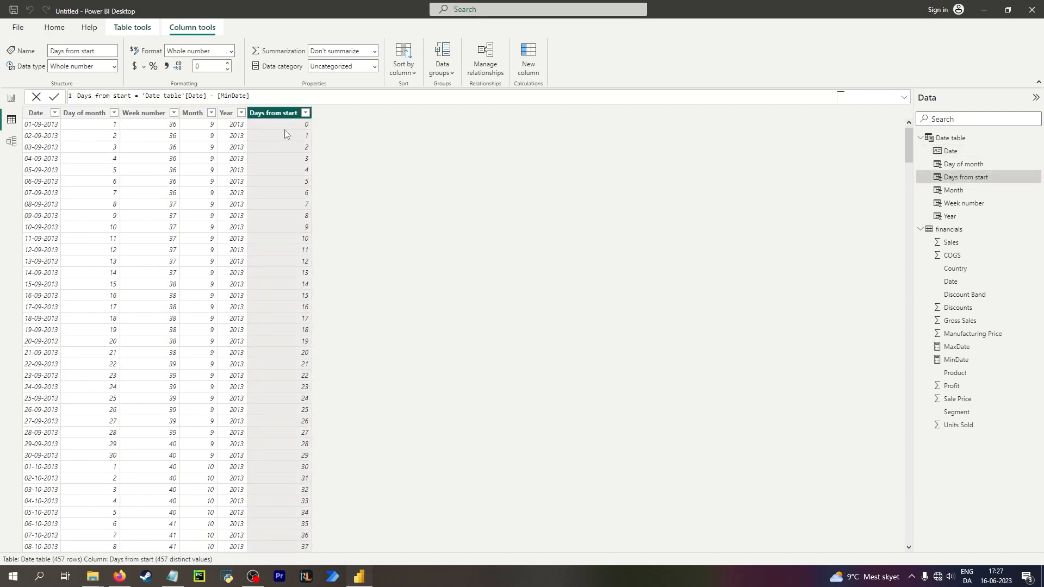
Scroll through the Date table to compare the Days from start values with the Date column.
click(284, 130)
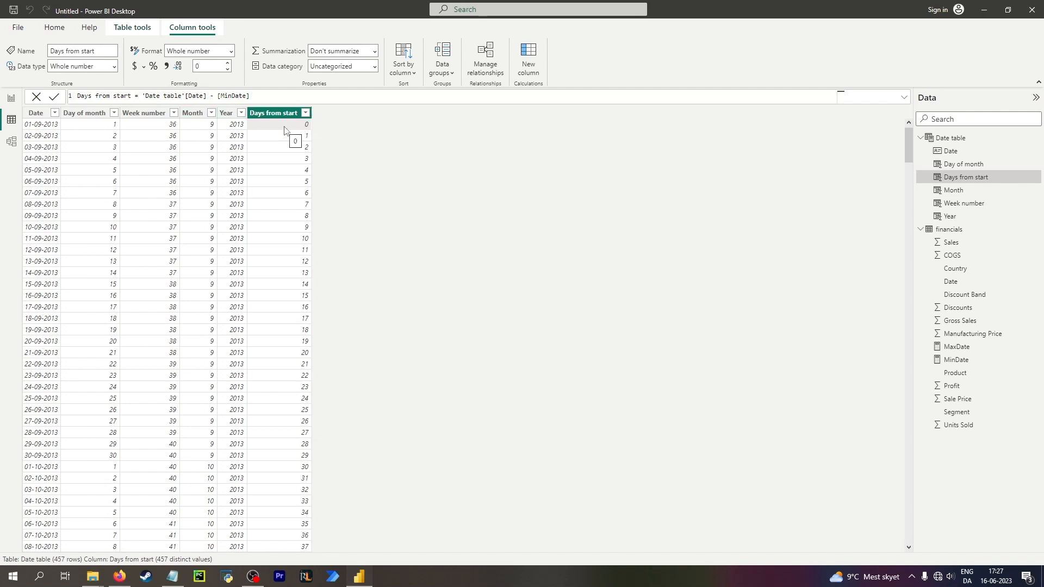
scroll(186, 221, down, 20)
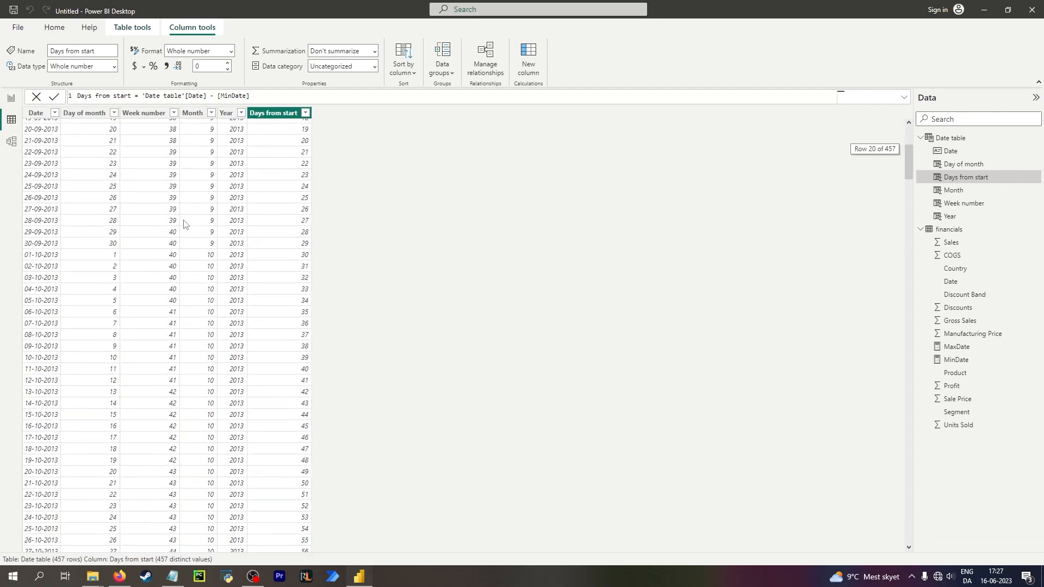
scroll(181, 247, down, 7)
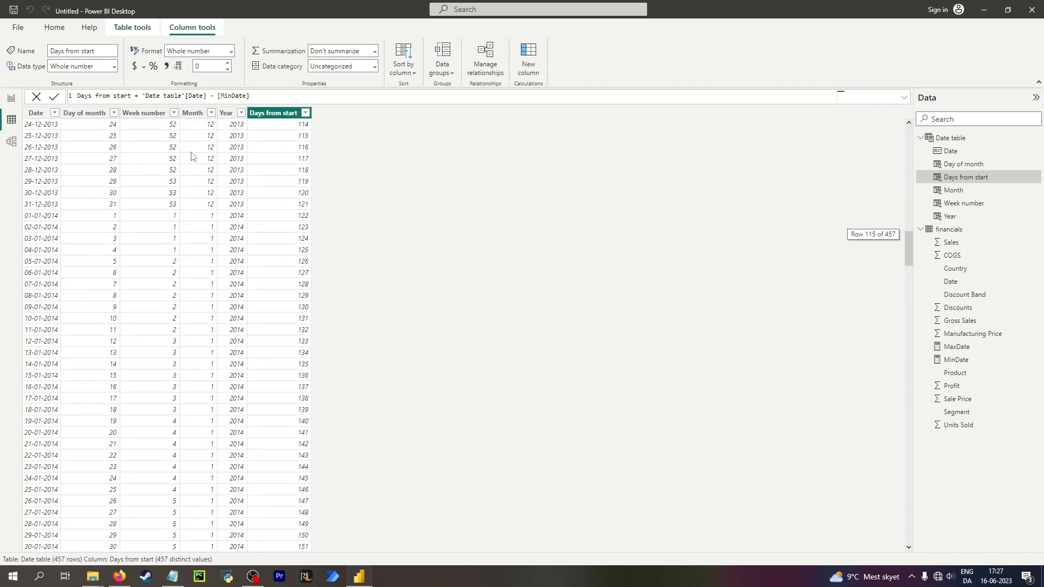
scroll(191, 224, up, 20)
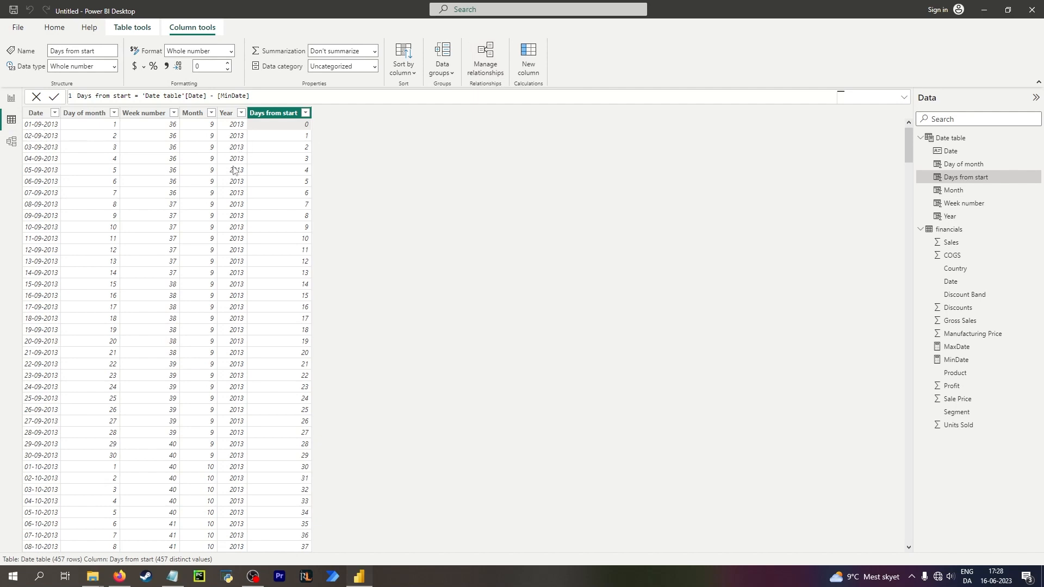
click(30, 131)
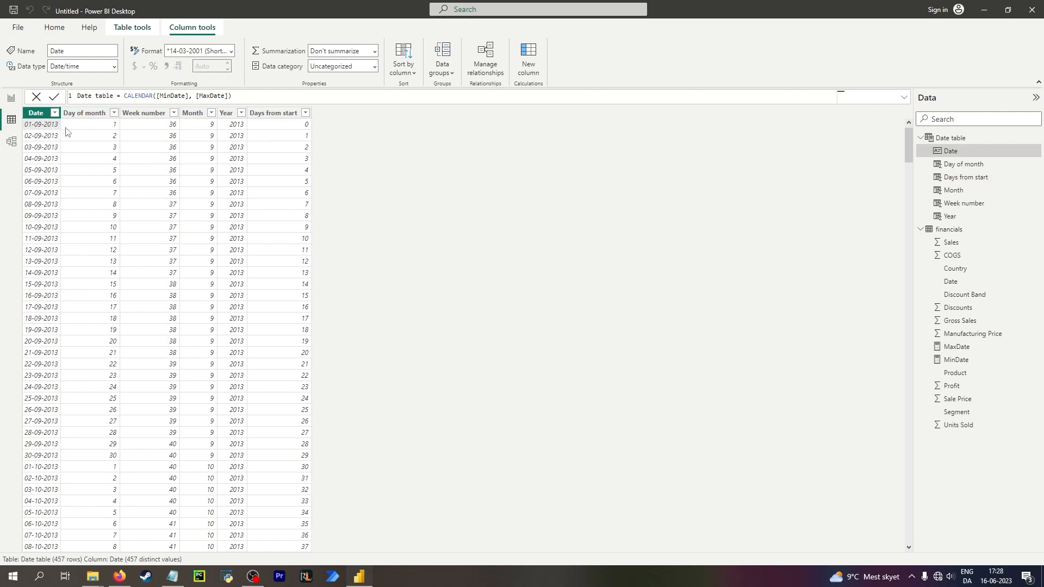
scroll(69, 149, down, 5)
scroll(74, 235, down, 10)
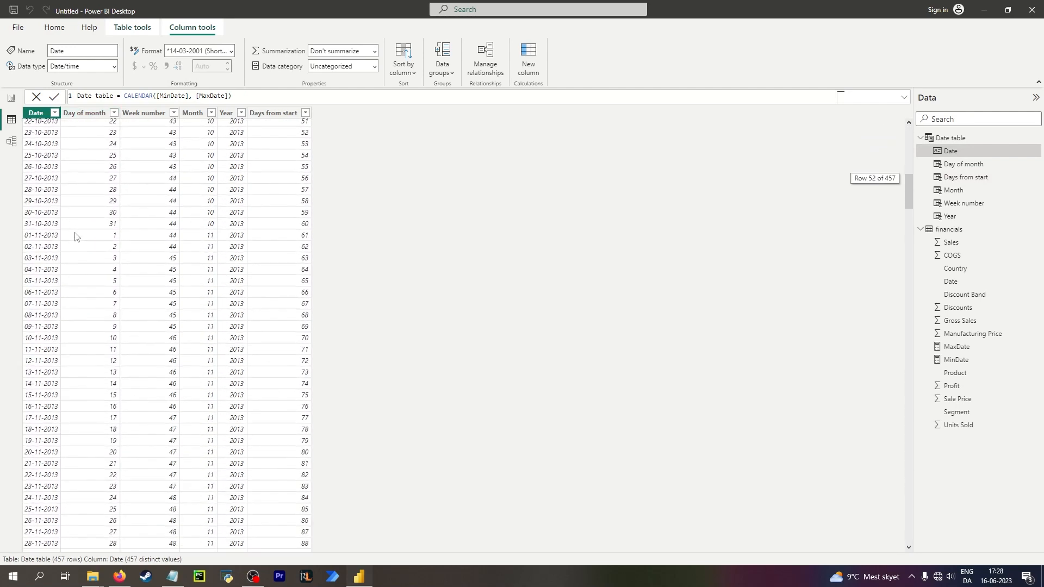
scroll(75, 235, up, 12)
scroll(75, 234, up, 2)
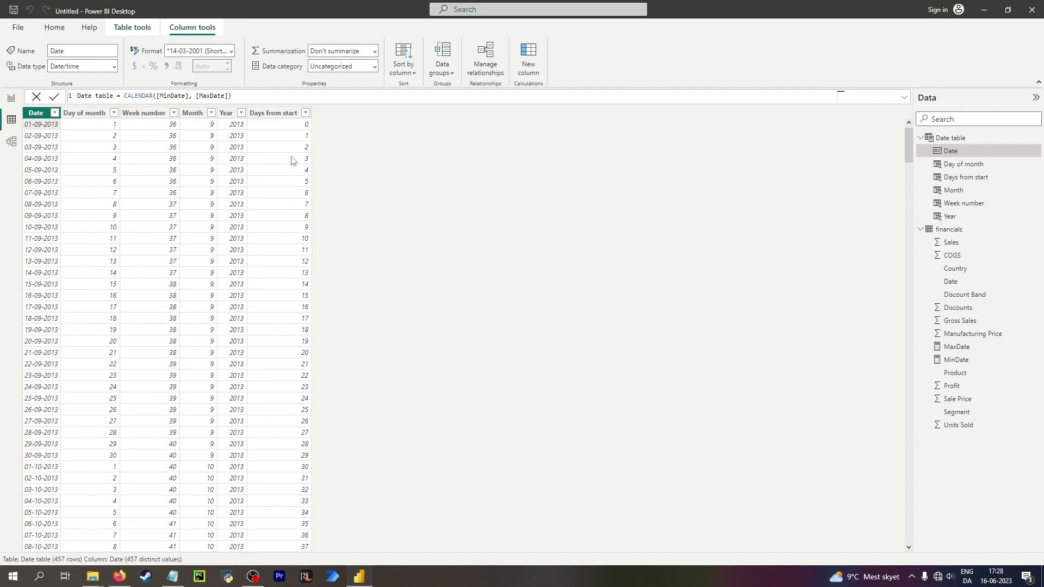
In a new column, browse the DAX functions suggested for mon and read their descriptions.
click(525, 60)
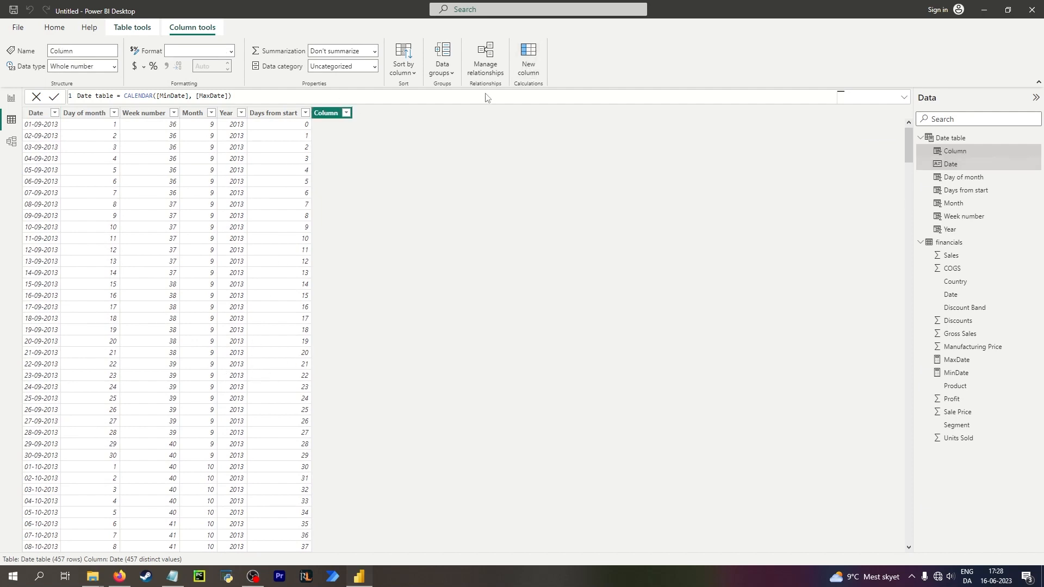
text(mo)
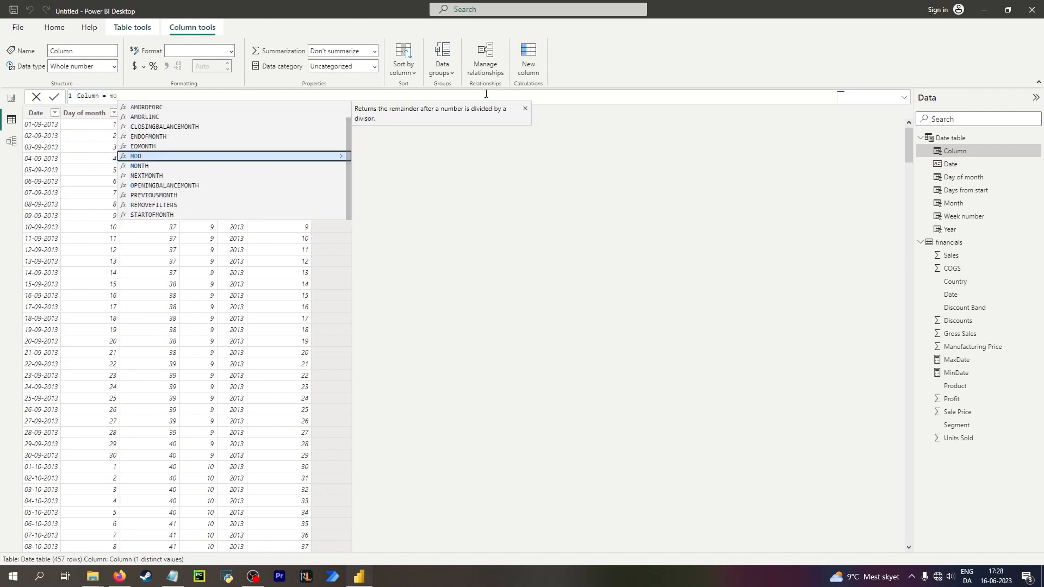
text(n)
key(Down)
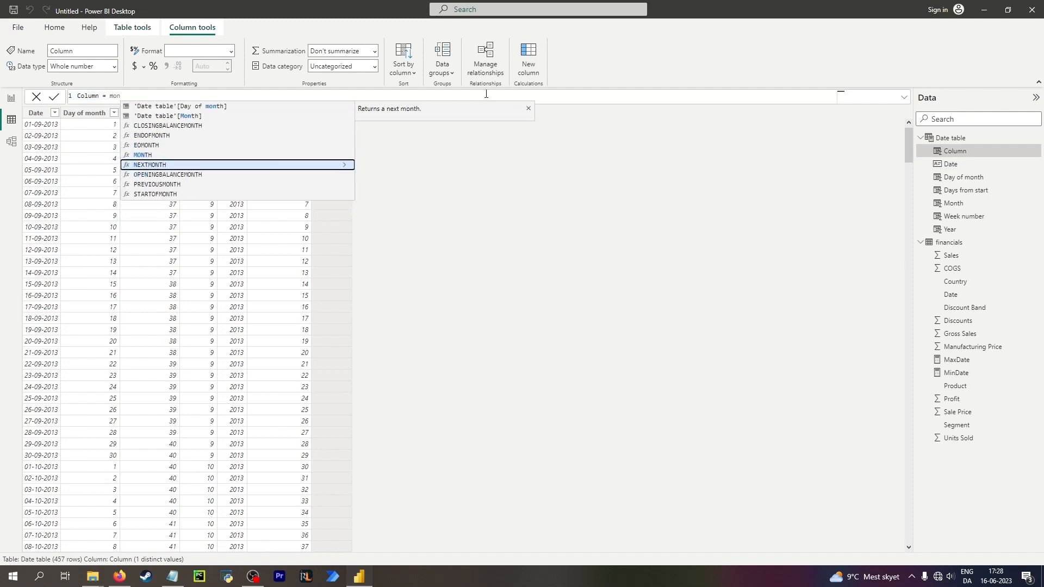
key(Down)
key(Down)
key(Down)
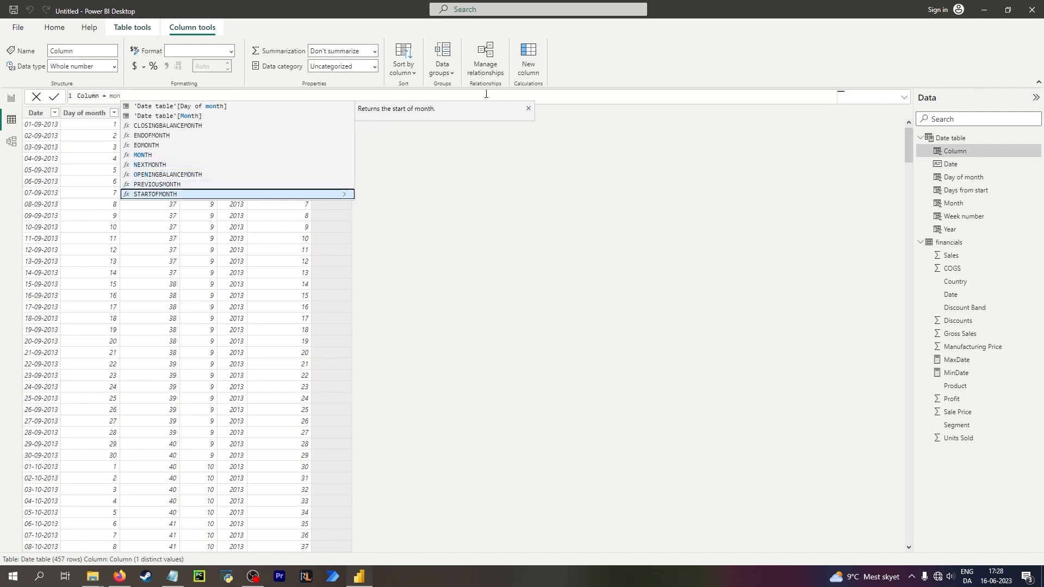
key(Up)
key(Up)
key(Up)
key(Up)
key(Up)
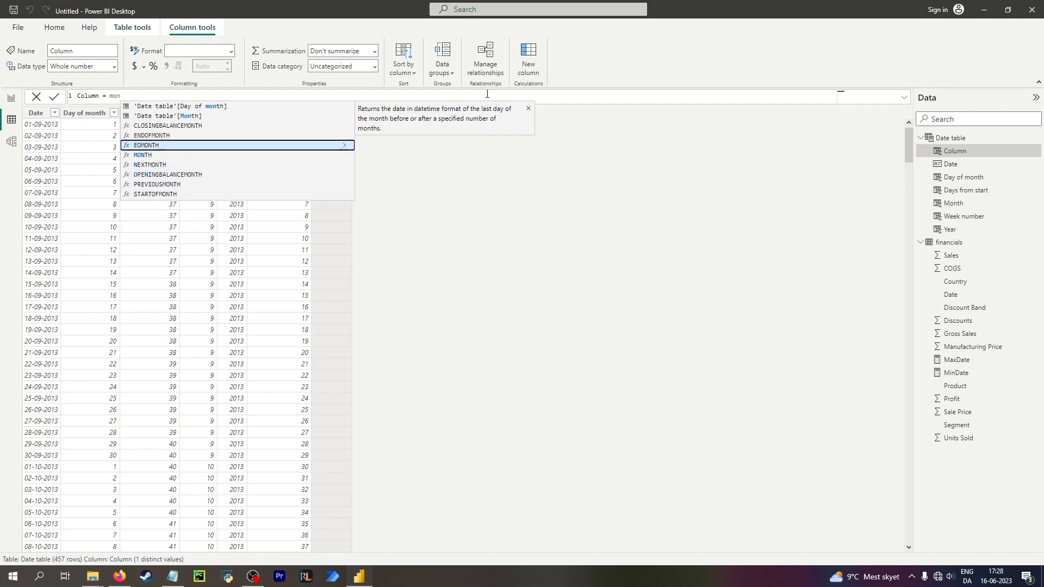
key(Down)
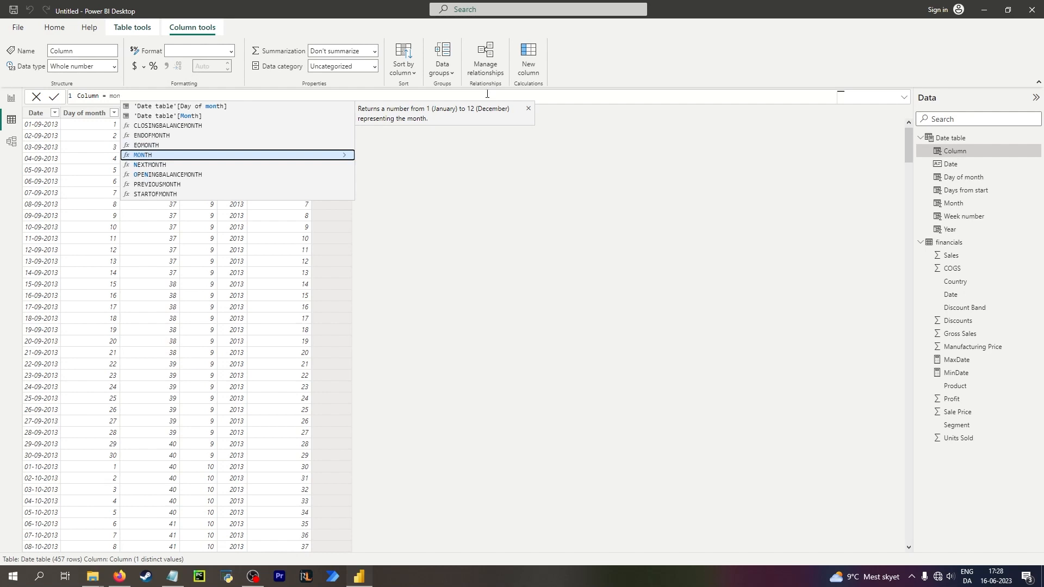
key(Up)
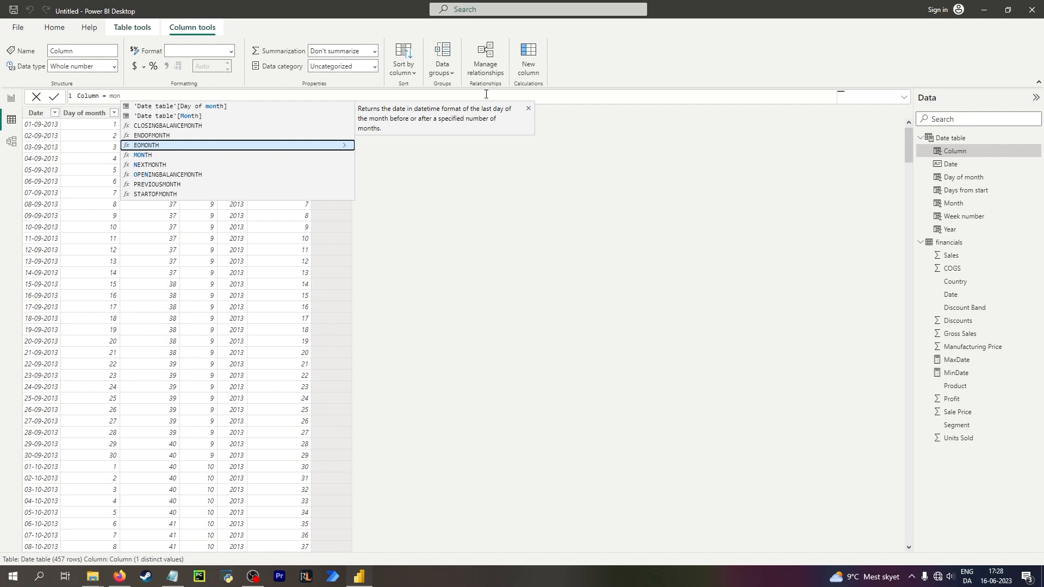
key(Down)
key(Down)
key(Down)
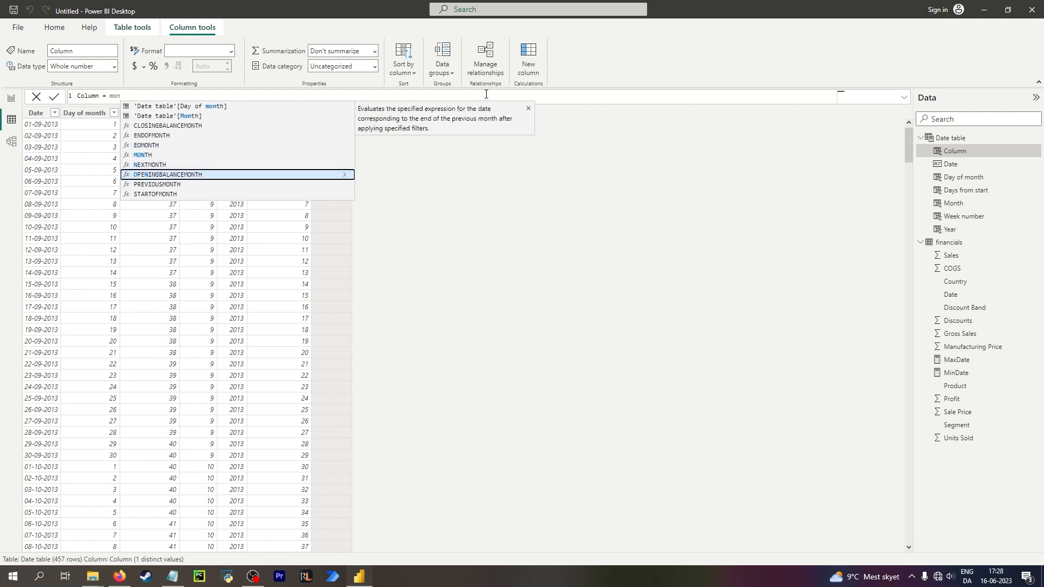
key(Down)
key(Up)
key(Up)
key(Up)
key(Up)
key(Up)
key(Up)
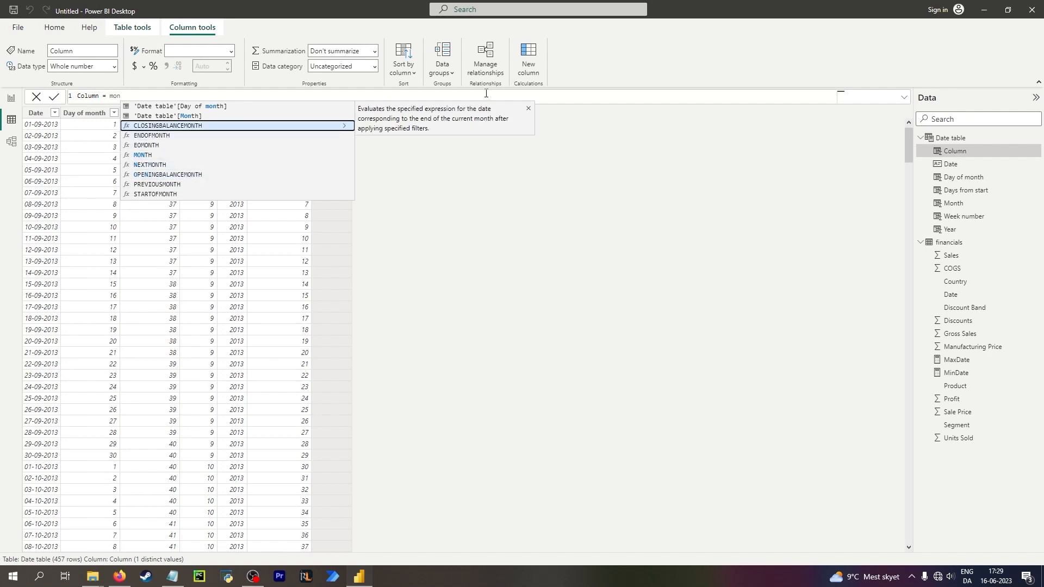
key(BackSpace)
key(BackSpace)
key(BackSpace)
key(BackSpace)
key(BackSpace)
key(BackSpace)
key(BackSpace)
key(BackSpace)
key(BackSpace)
key(BackSpace)
key(BackSpace)
key(BackSpace)
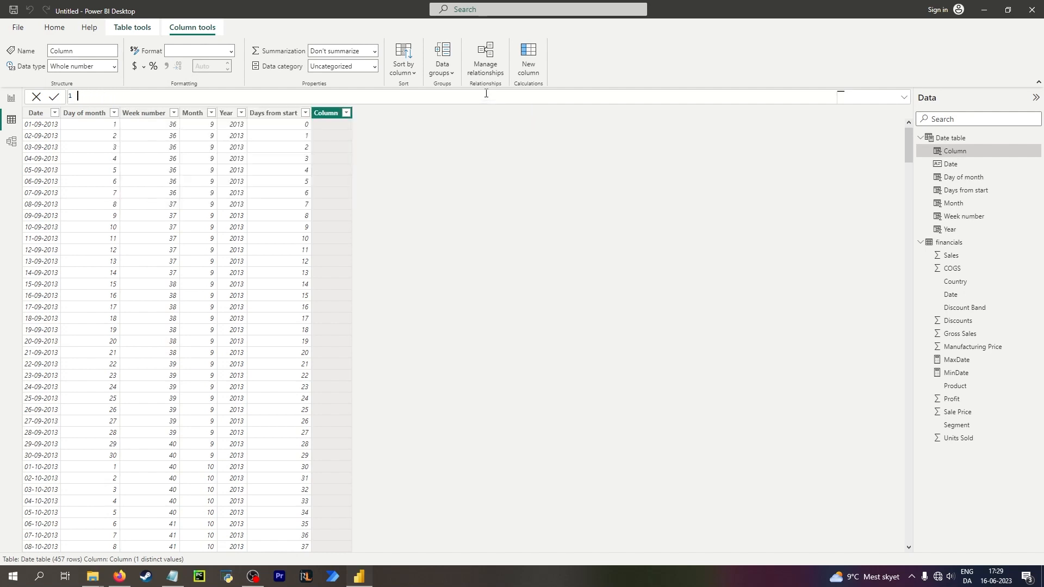
Define the column as End of month = ENDOFMONTH('Date table'[Date]) and set its data type to Date.
text(End of month = en)
key(Tab)
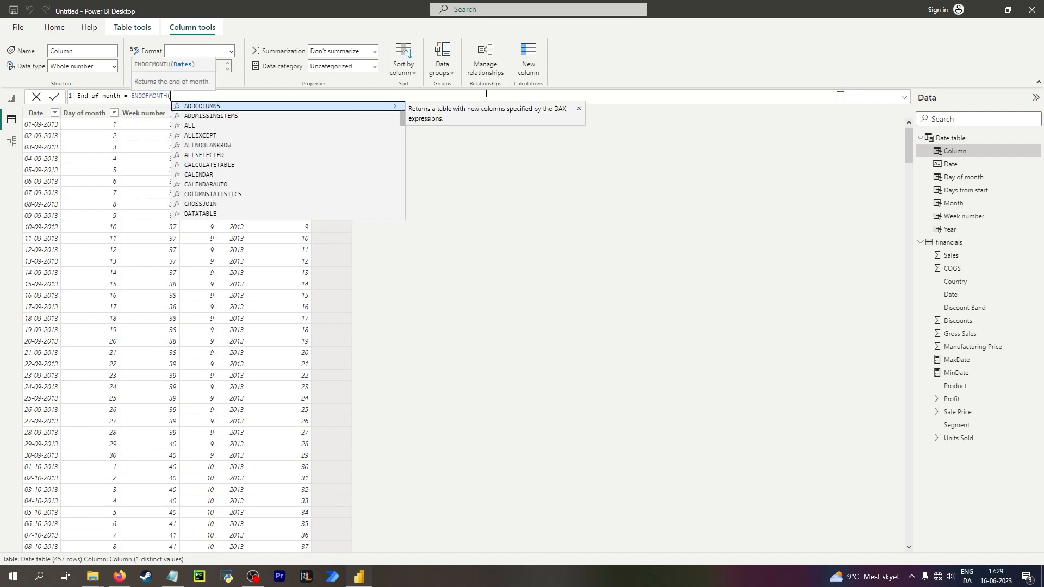
text(date)
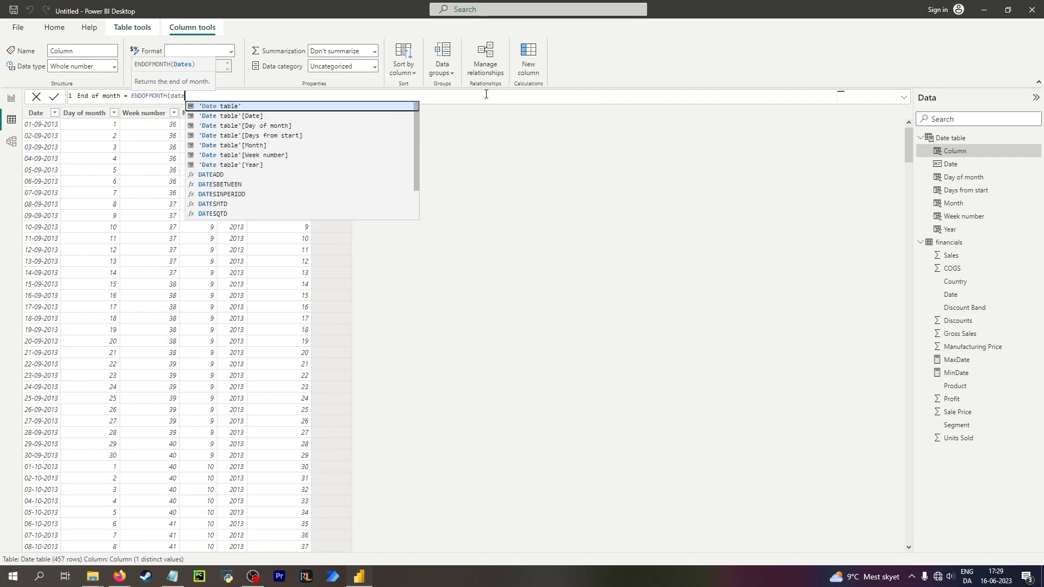
double_click(250, 116)
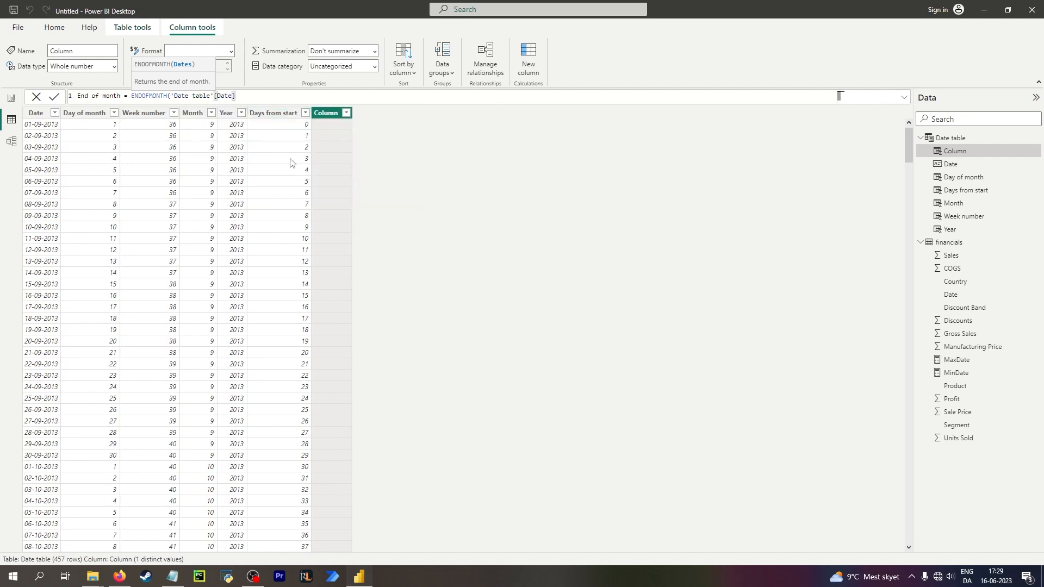
text())
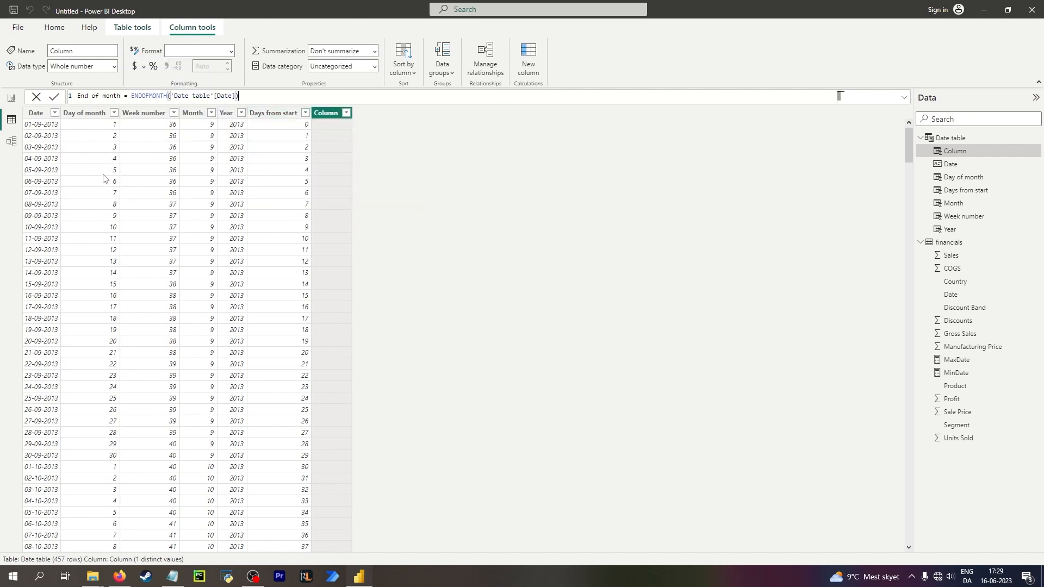
key(Return)
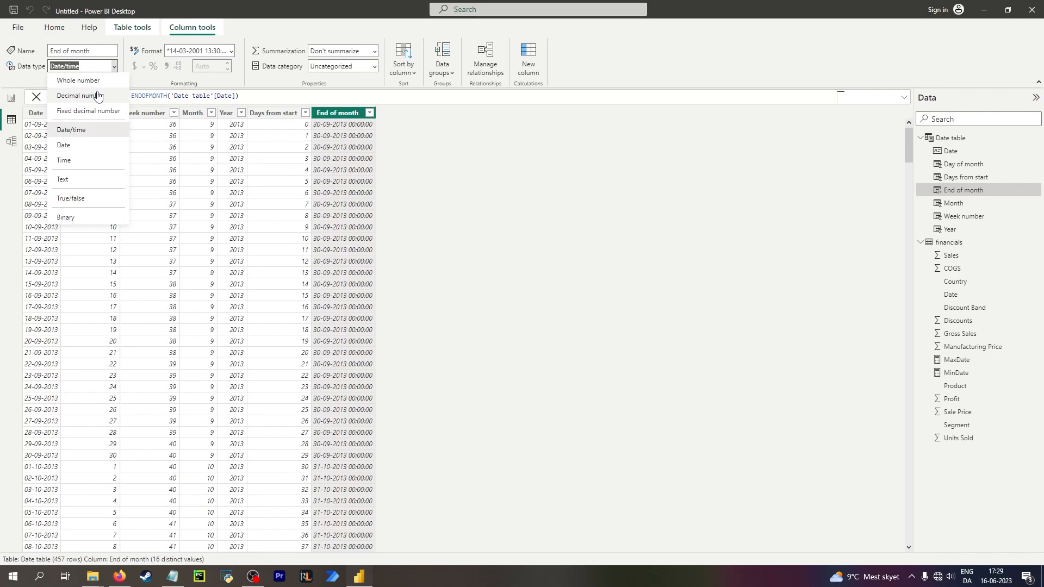
click(80, 145)
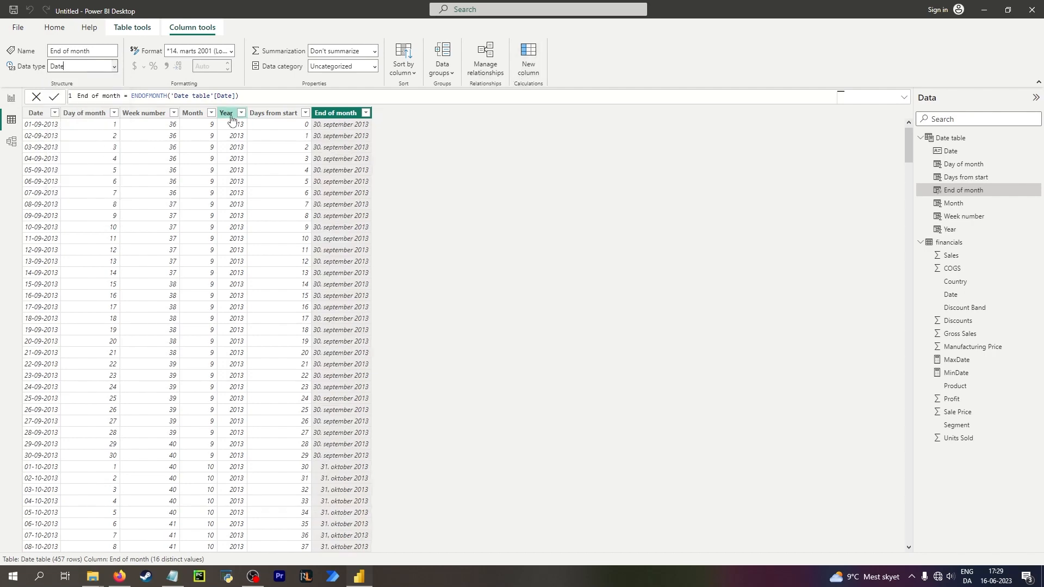
Add a new column Quarter = QUARTER('Date table'[Date]).
click(531, 72)
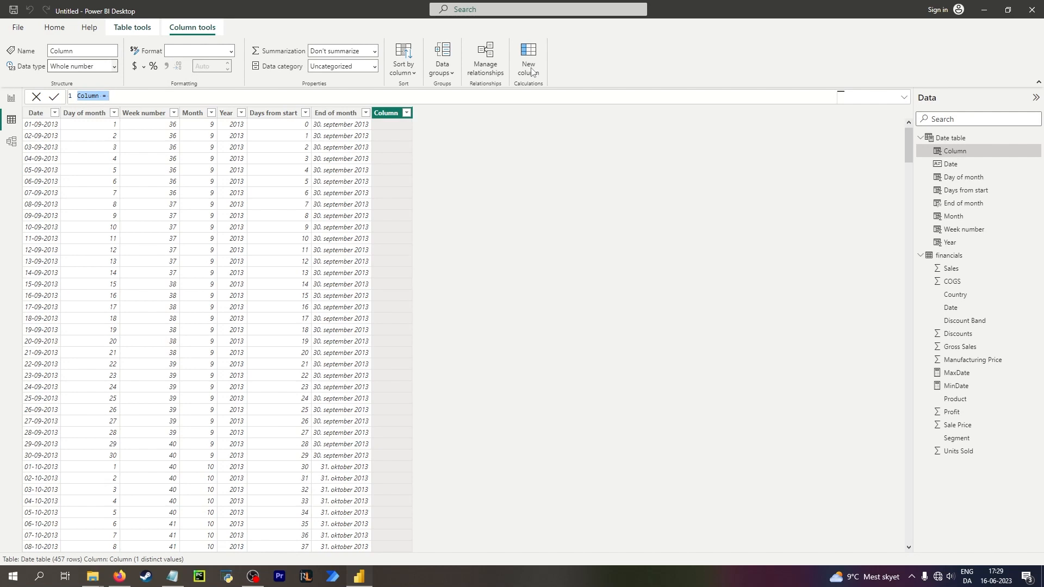
text(Quarter = QUARTER()
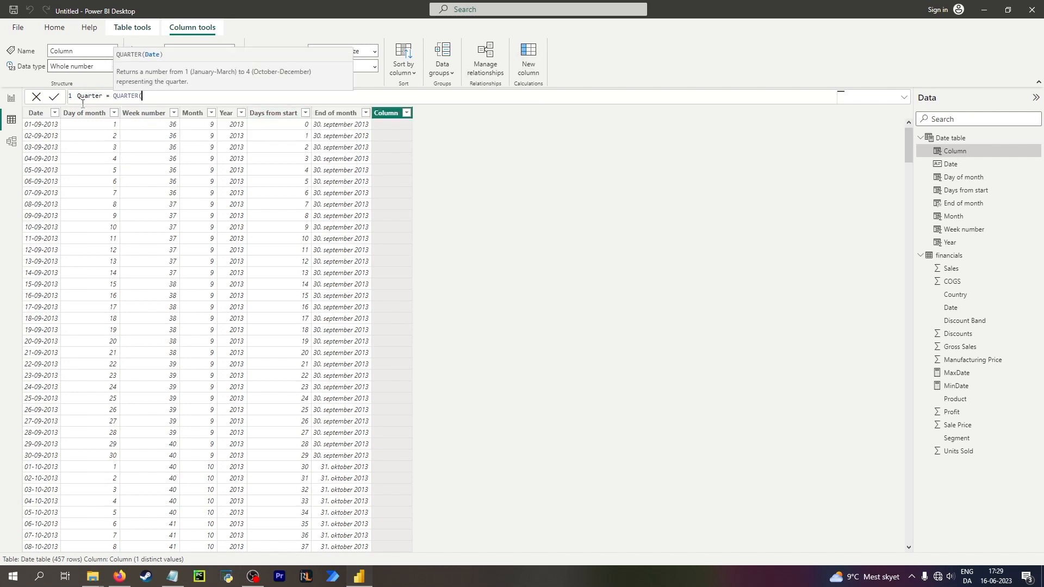
text(date)
scroll(232, 166, up, 2)
click(233, 116)
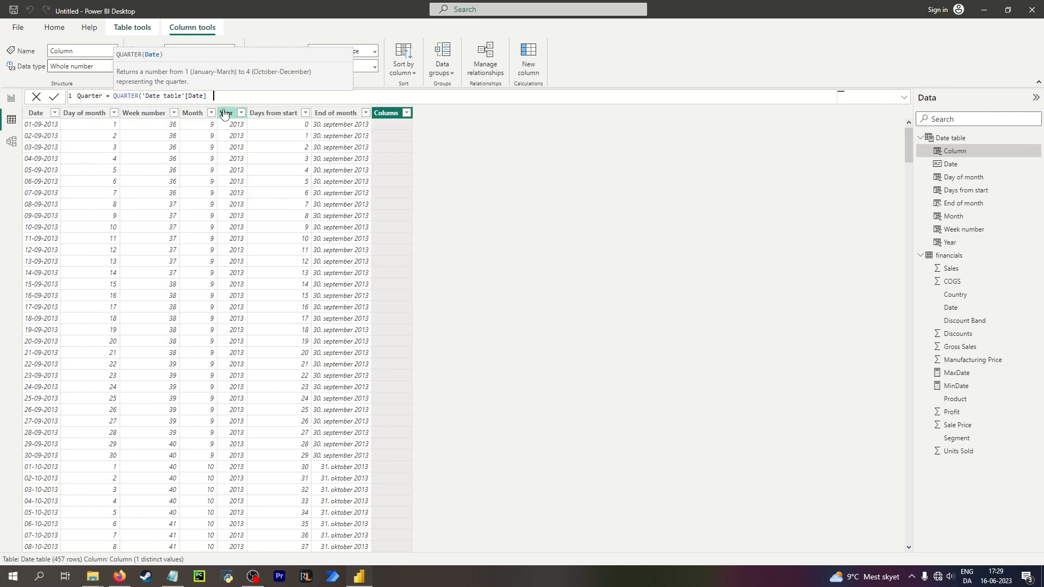
text())
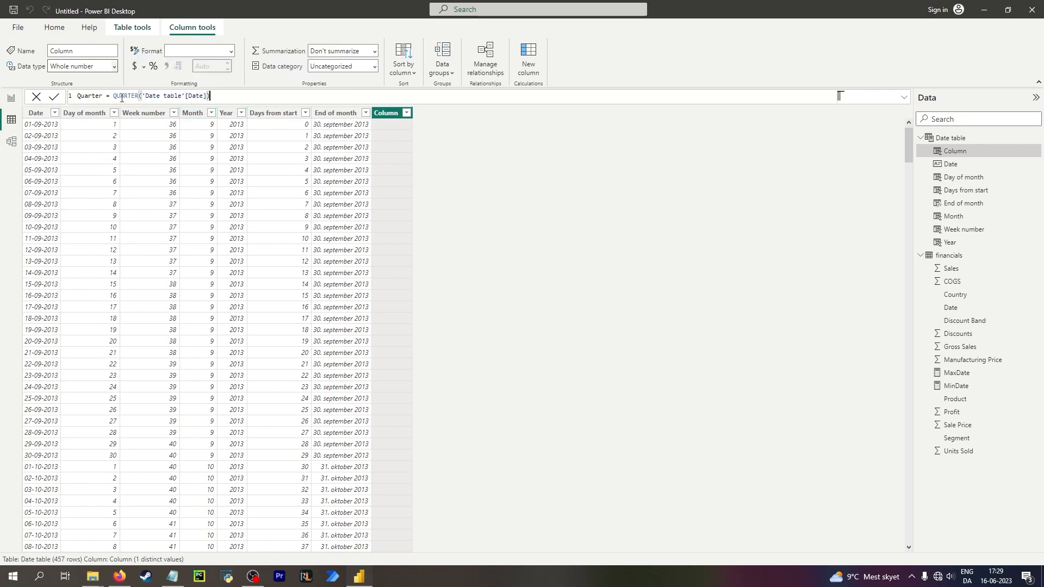
key(Return)
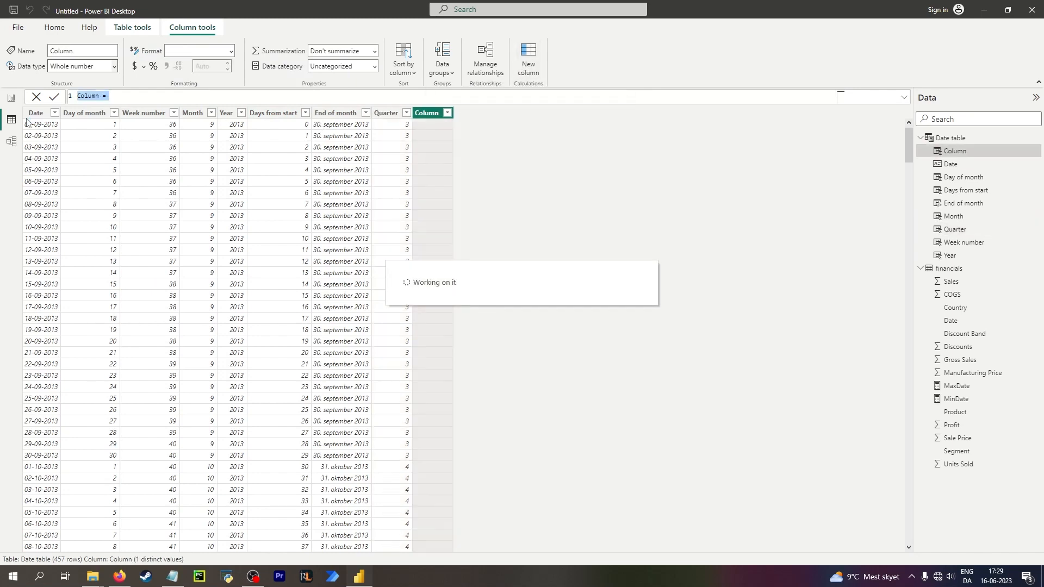
In the next new column, browse the DAX functions suggested for quart and read their descriptions.
text(quart)
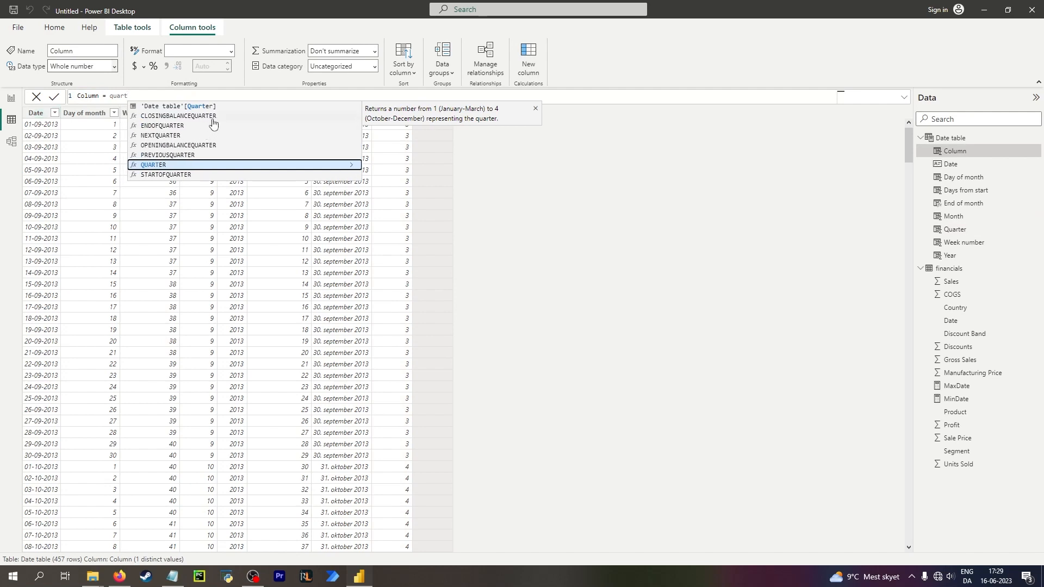
key(Up)
key(Up)
key(Up)
key(Up)
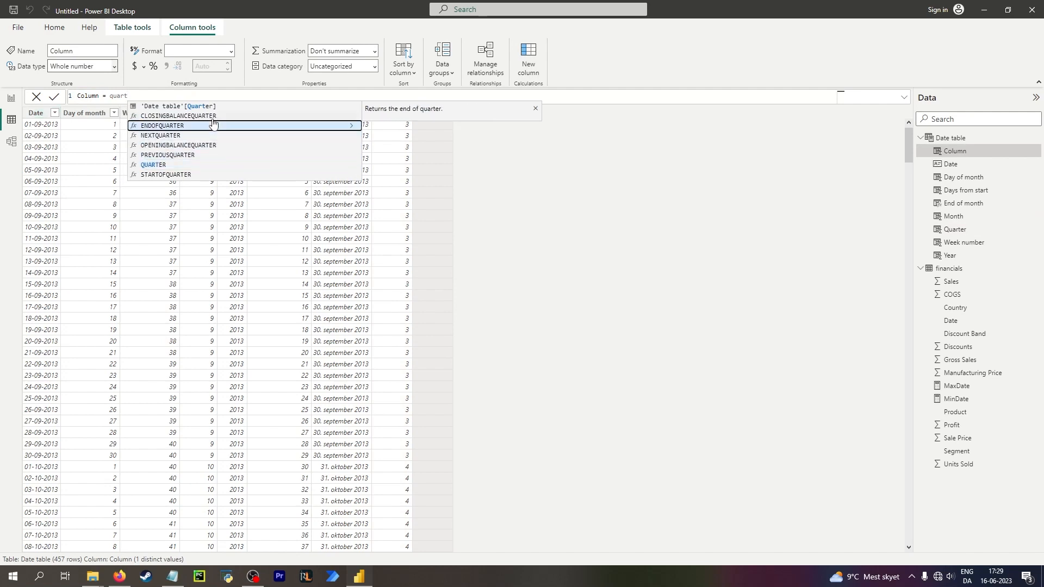
key(Down)
key(Up)
key(Down)
key(Down)
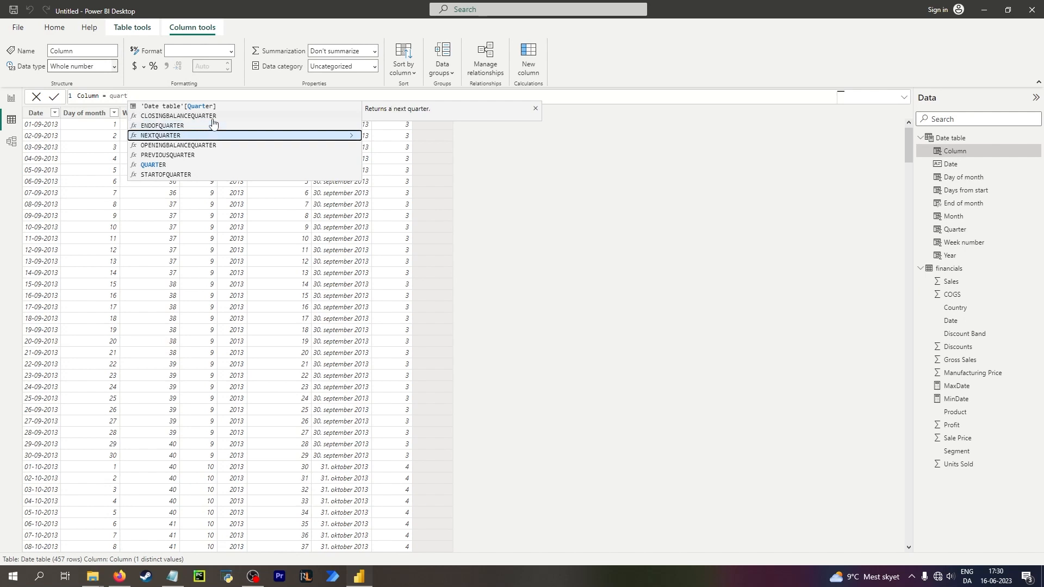
key(Down)
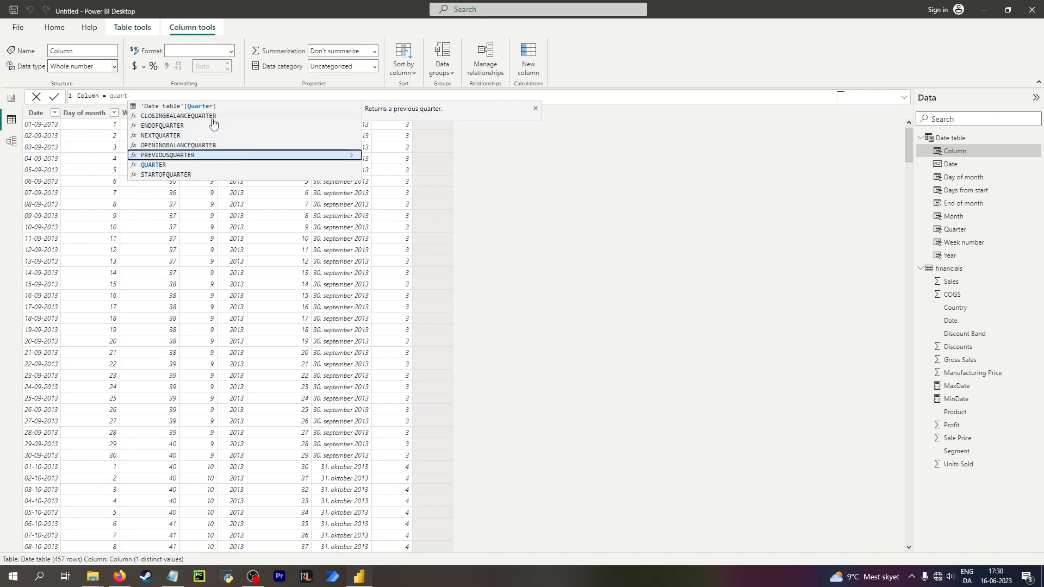
key(Down)
key(Down)
key(Up)
key(Up)
key(Up)
key(Up)
key(BackSpace)
key(BackSpace)
key(BackSpace)
key(BackSpace)
key(BackSpace)
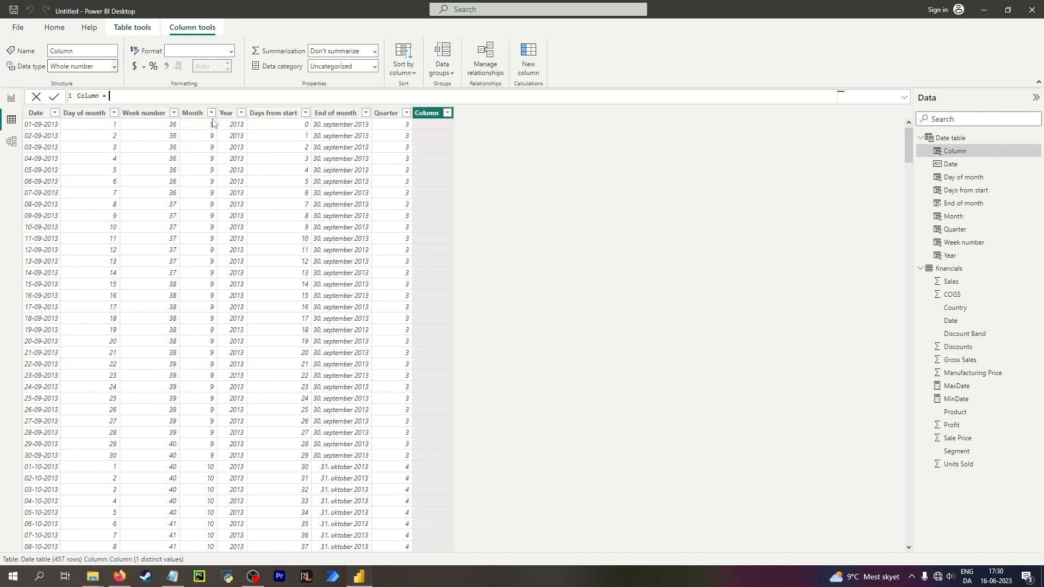
Add a new column Column = STARTOFMONTH('Date table'[Date]) and set its data type to Date.
text(star)
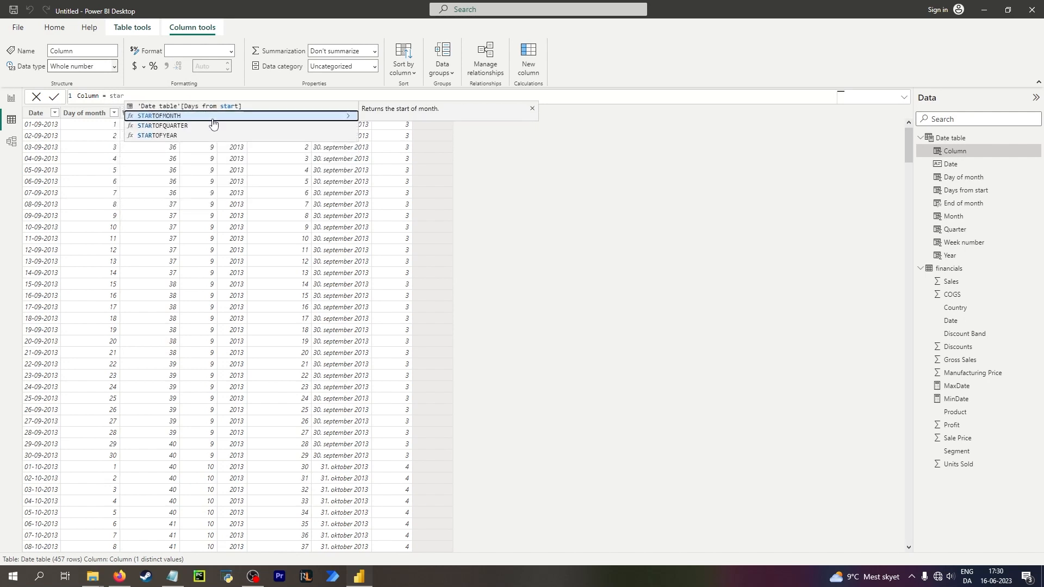
key(Tab)
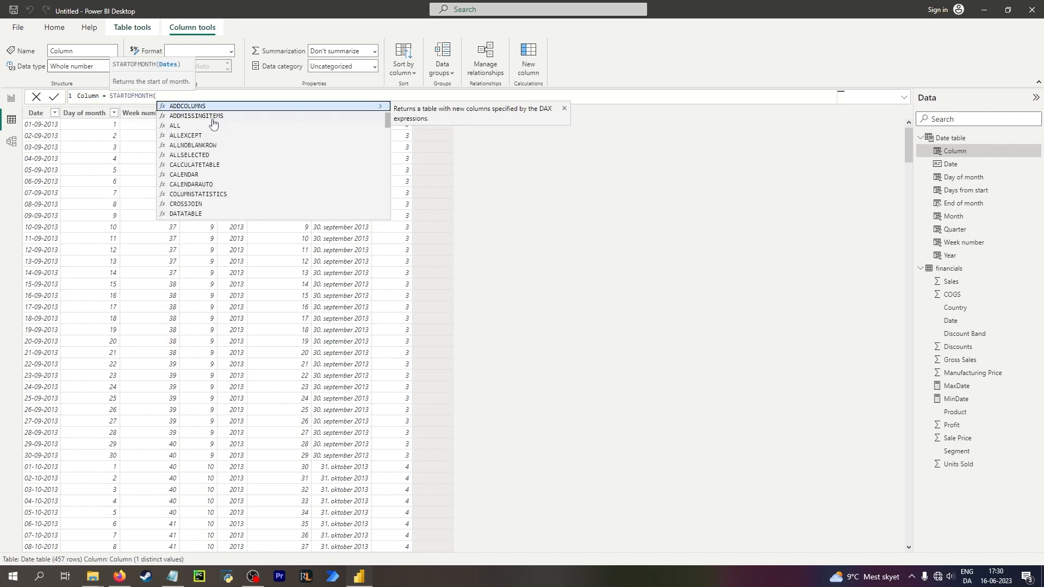
text(date)
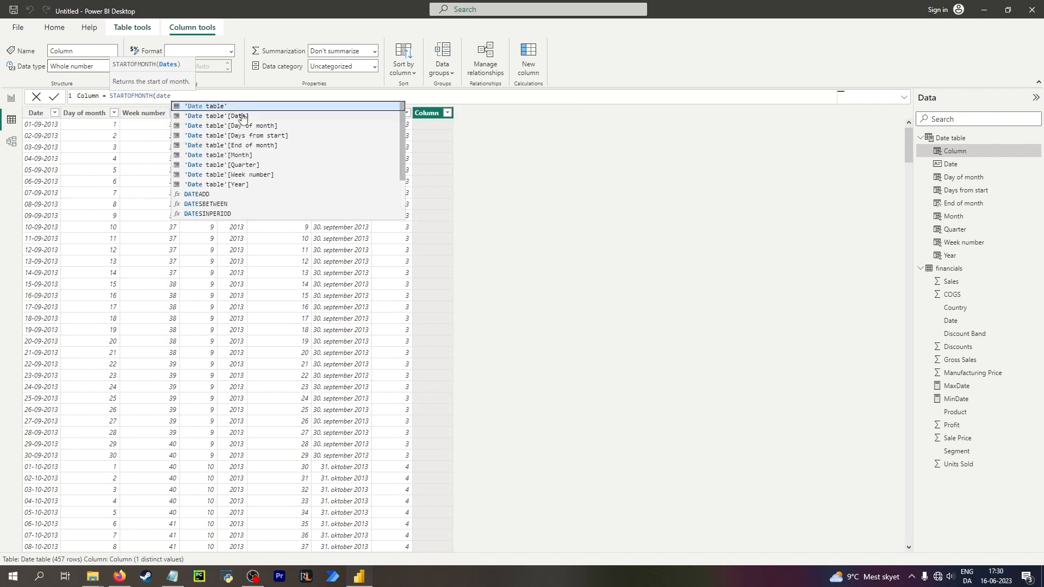
click(239, 116)
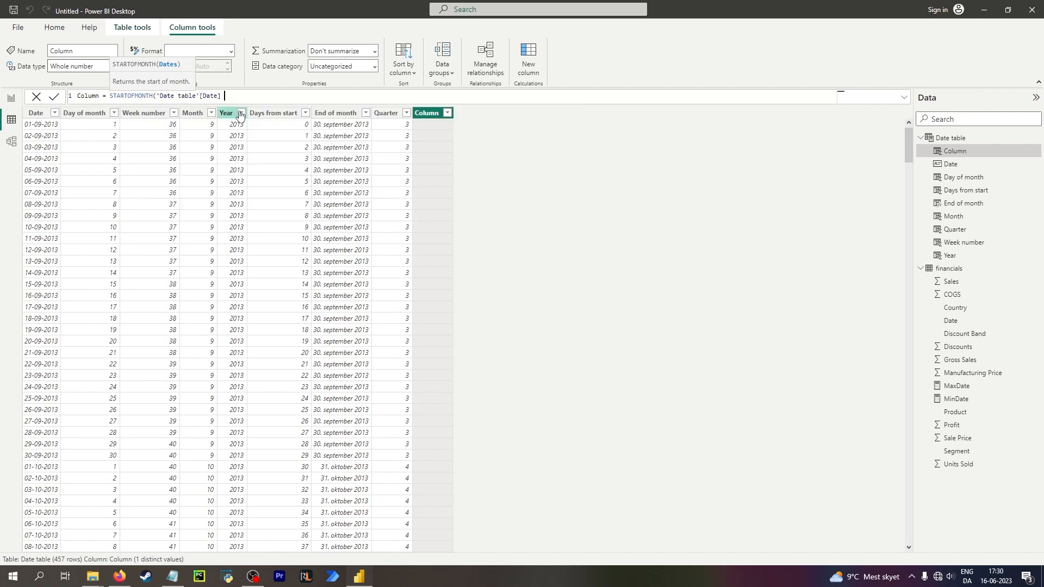
text())
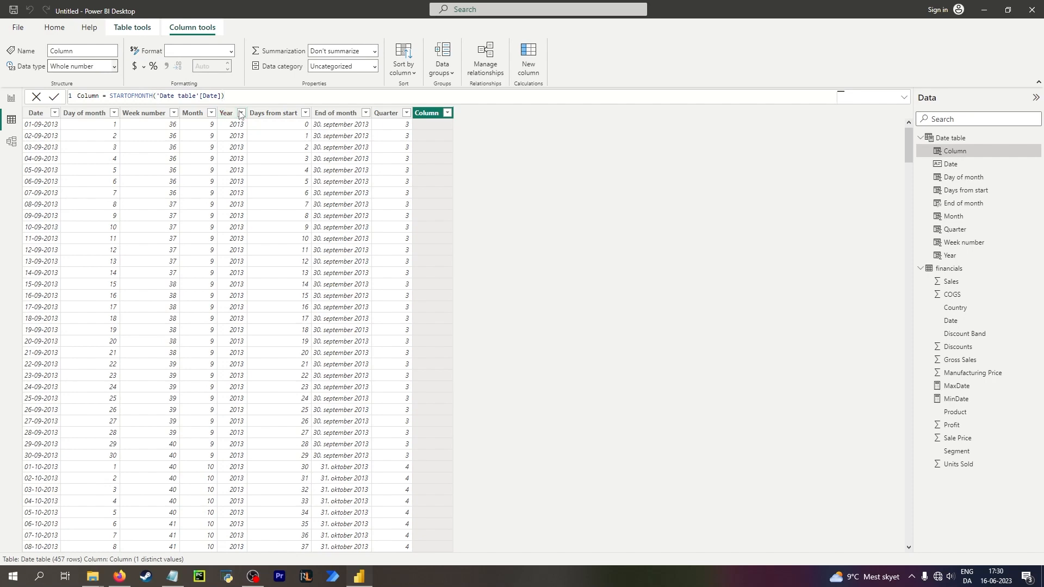
key(Return)
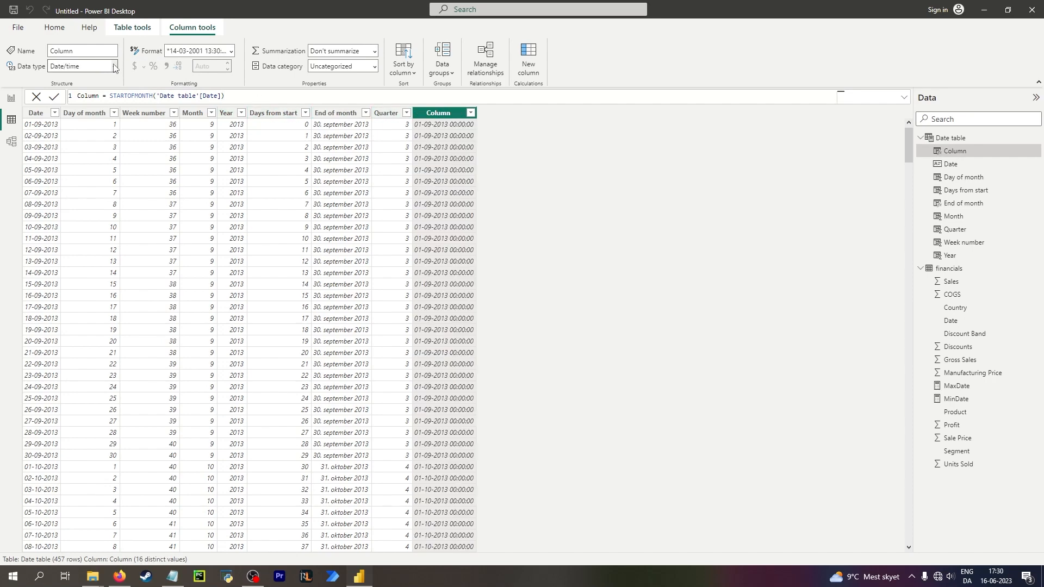
click(114, 67)
click(81, 145)
Review the formulas behind the Date, Day of month, Week number, Month and Year columns.
click(39, 129)
click(98, 130)
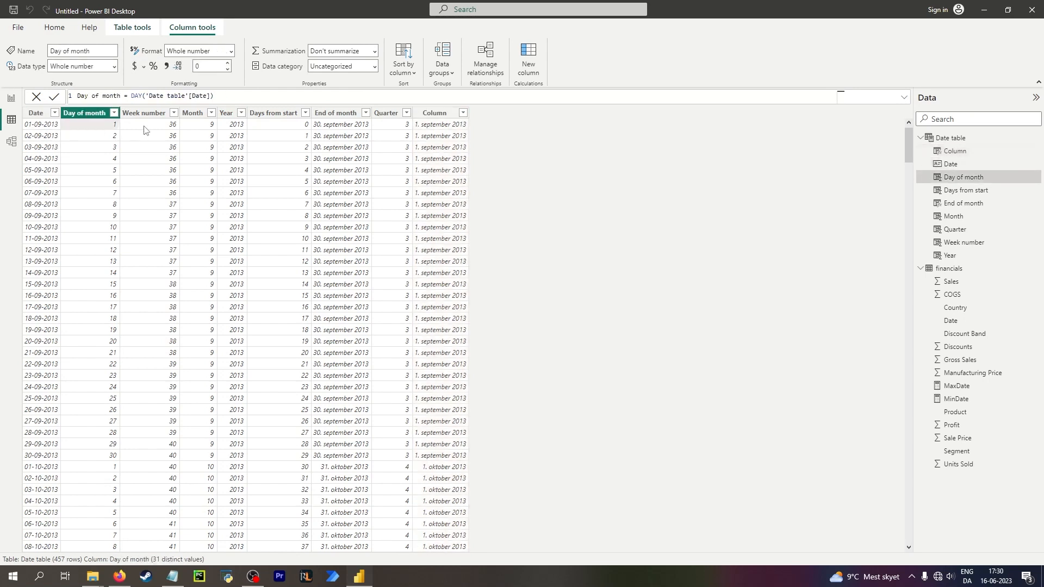
click(175, 132)
click(205, 131)
click(242, 128)
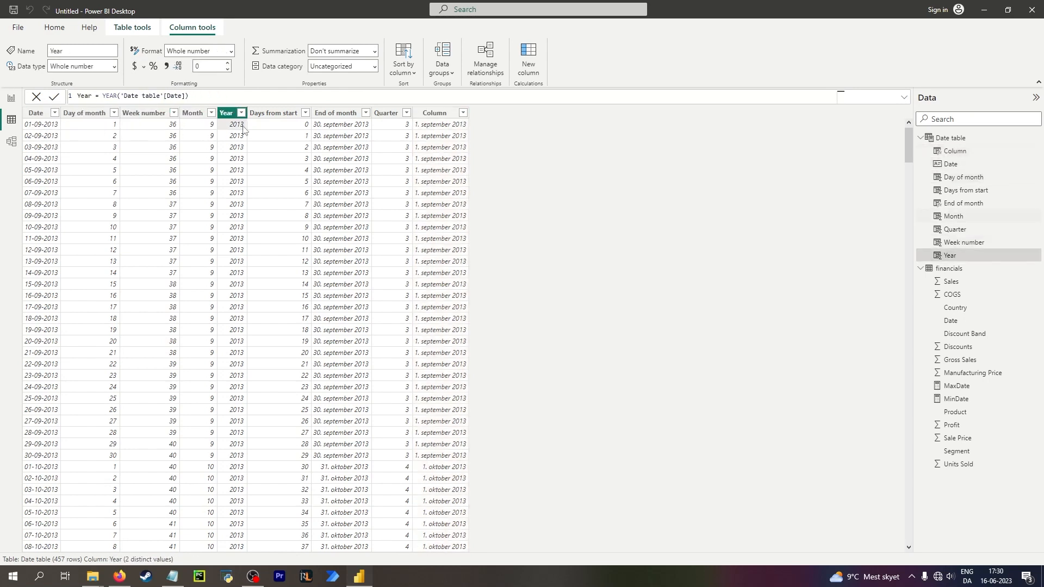
click(150, 122)
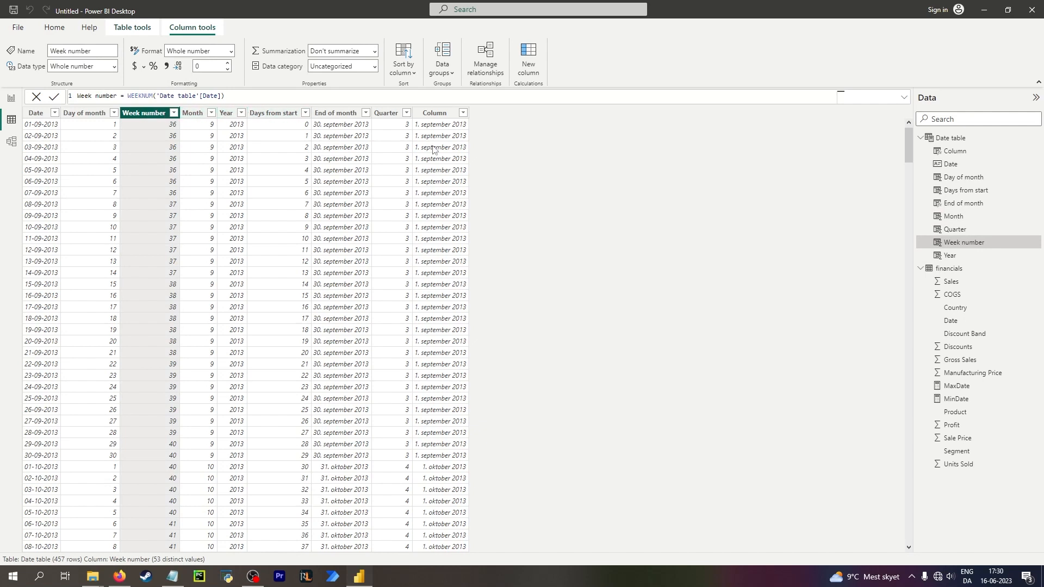
right_click(151, 114)
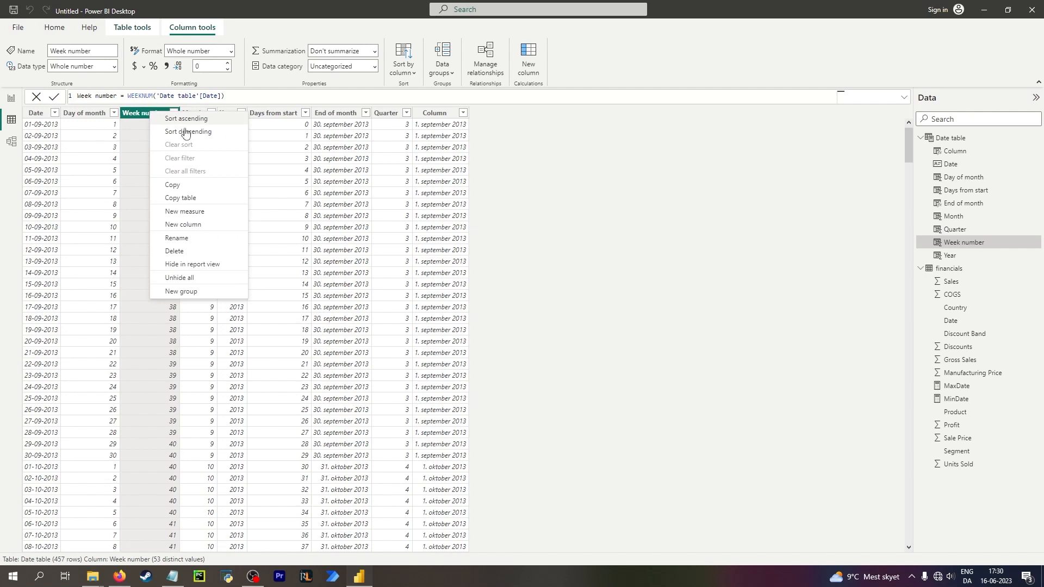
click(135, 114)
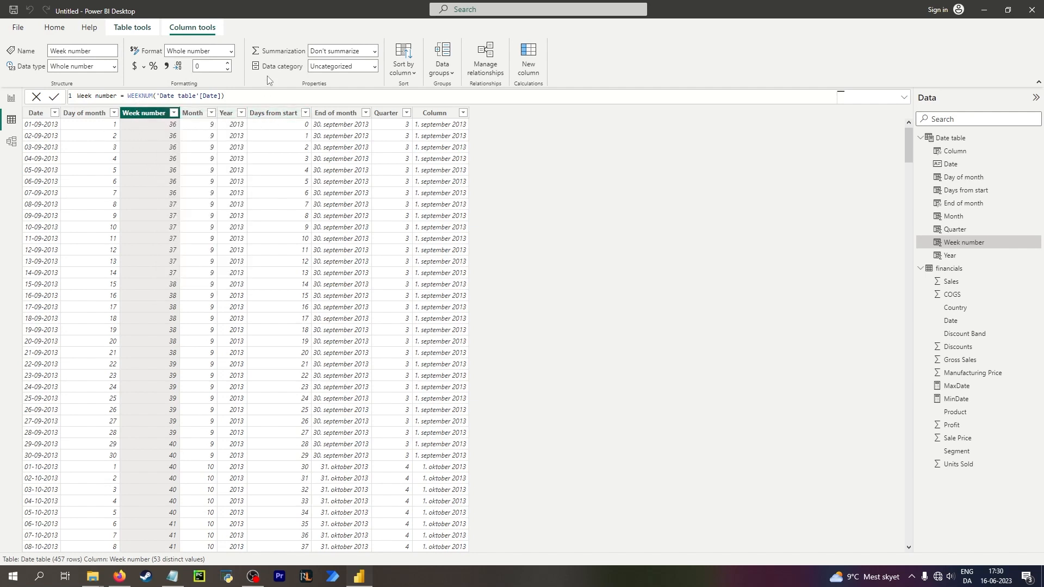
click(400, 71)
click(400, 70)
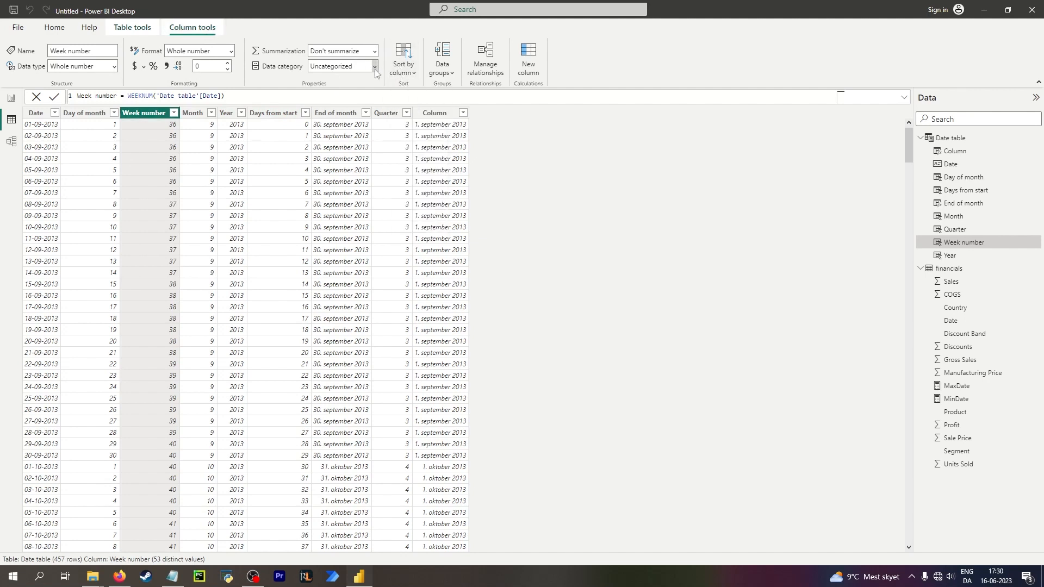
click(374, 69)
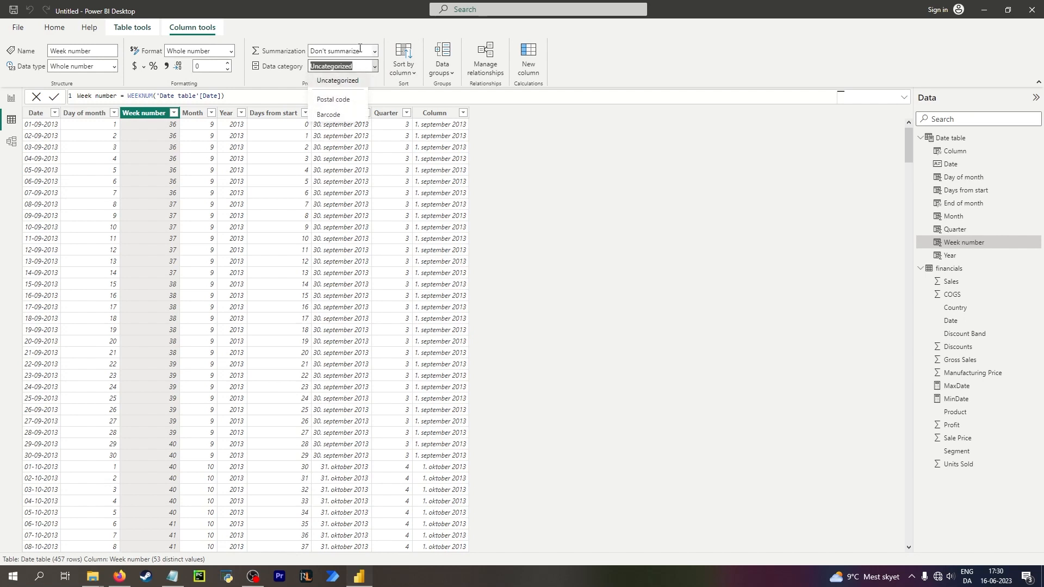
click(373, 52)
click(375, 53)
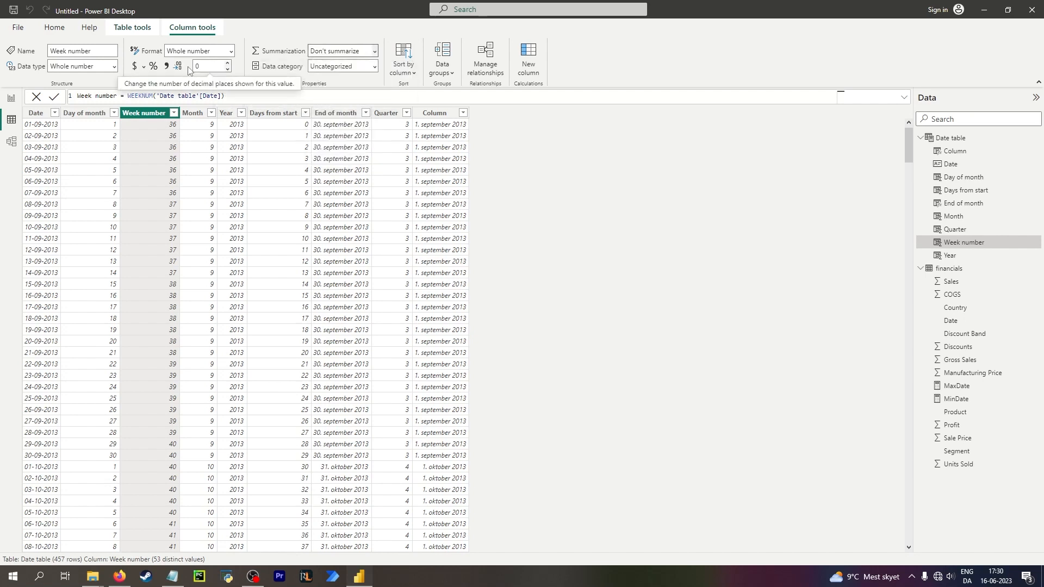
click(128, 31)
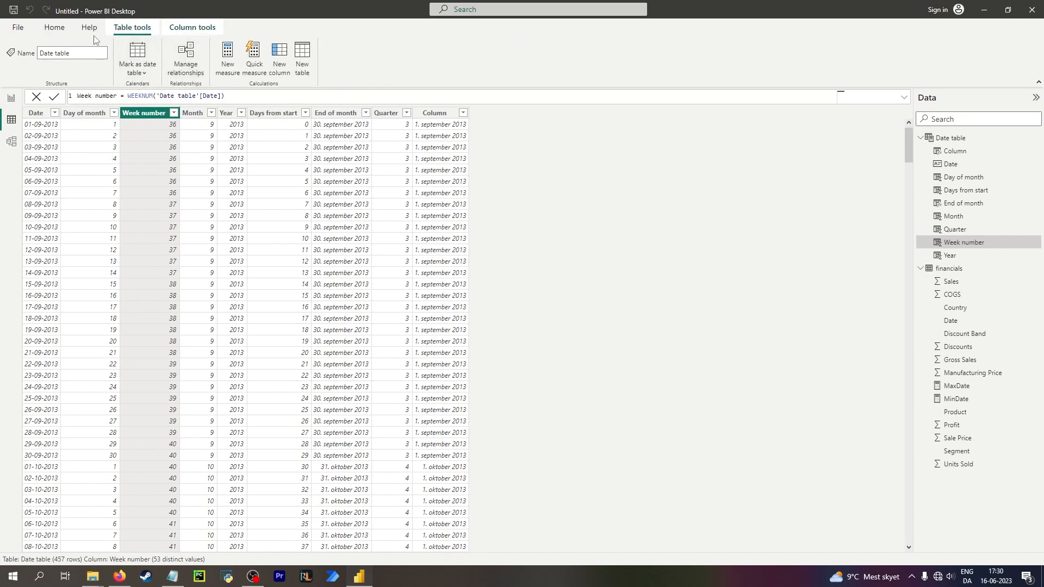
click(146, 72)
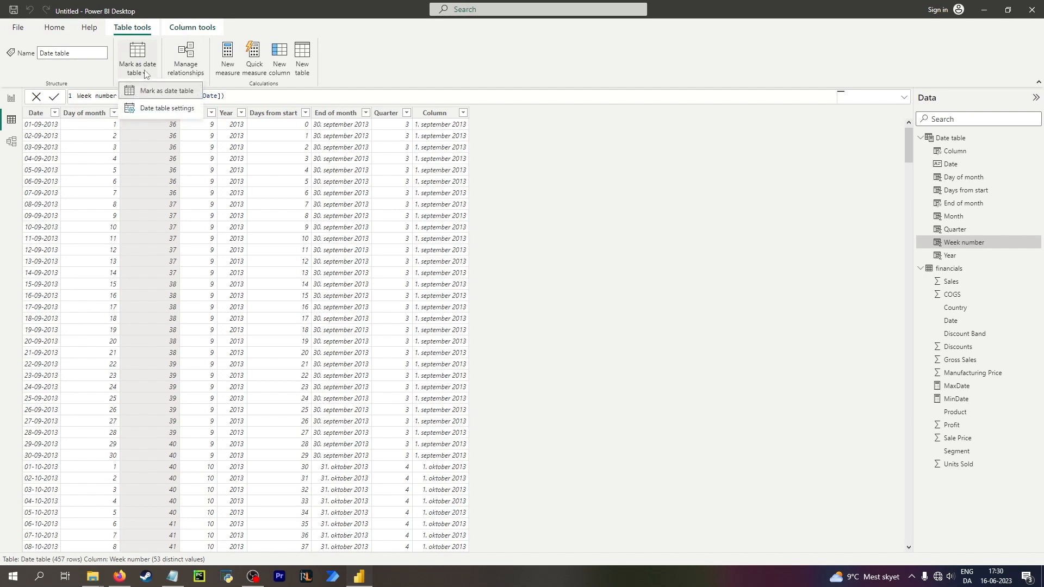
click(146, 72)
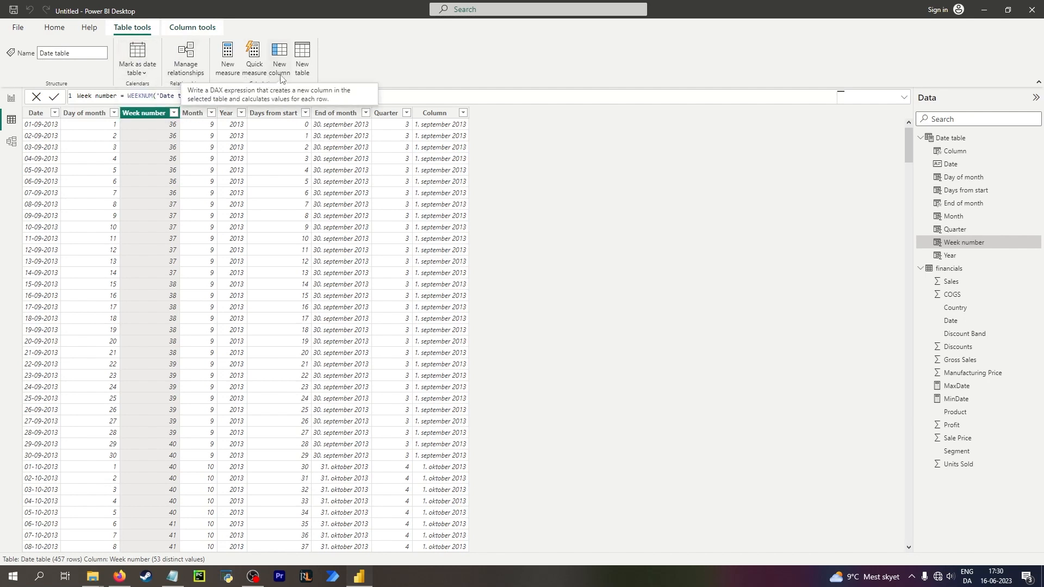
click(27, 28)
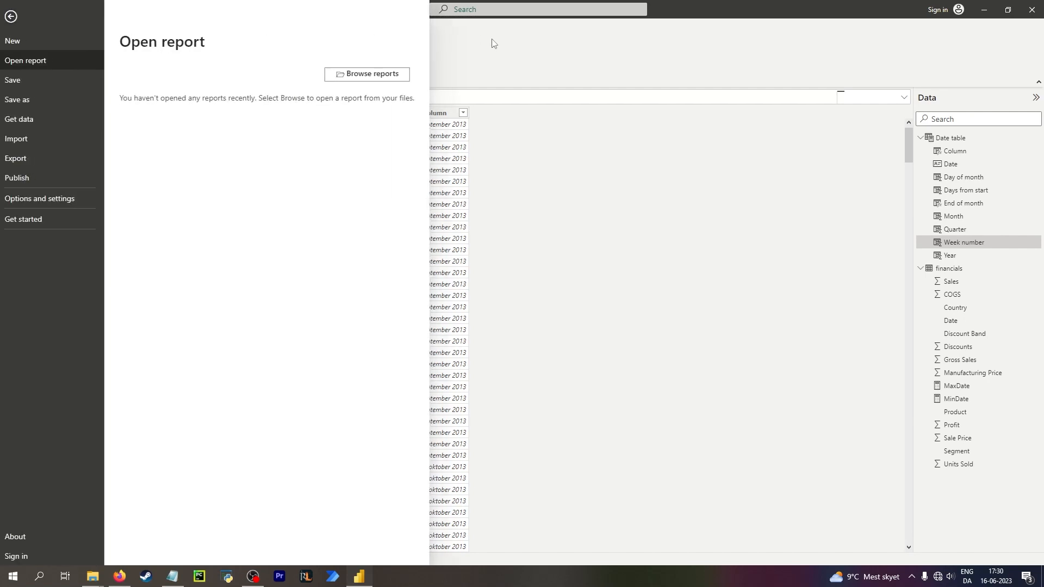
click(492, 42)
click(54, 27)
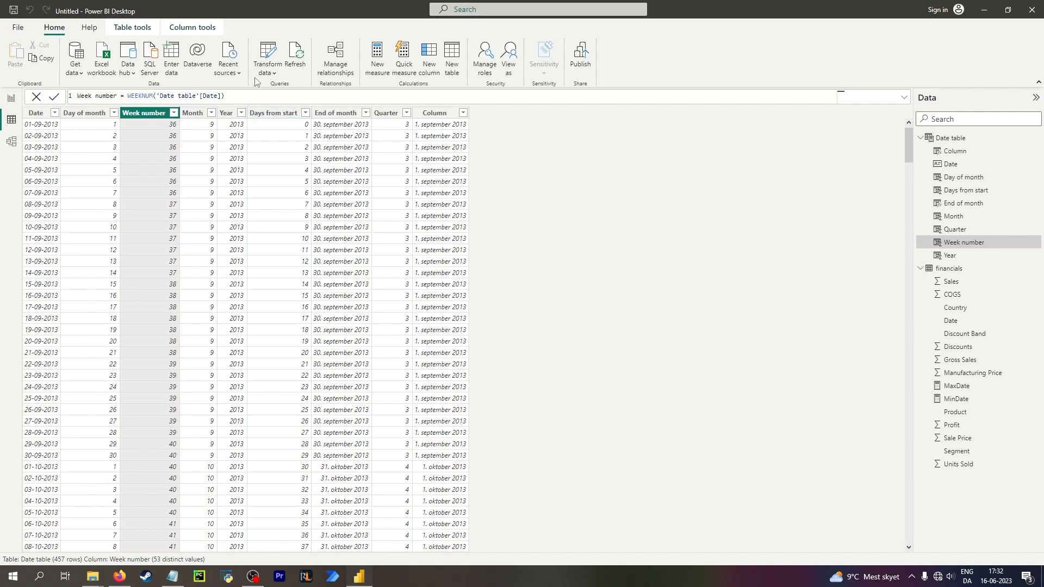
Look over the model view, the report page and the formulas of the remaining Date table columns.
click(271, 73)
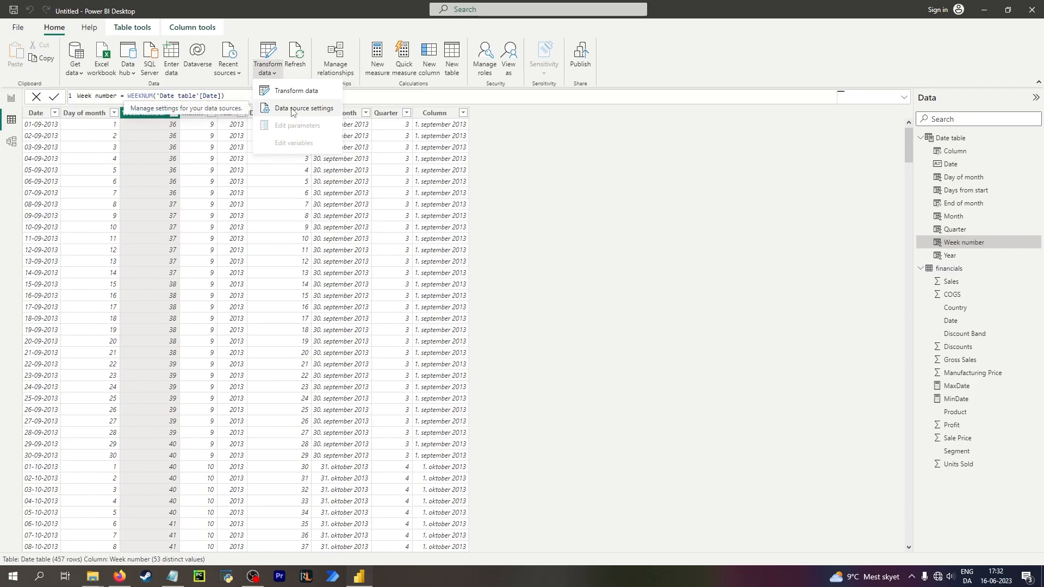
click(277, 91)
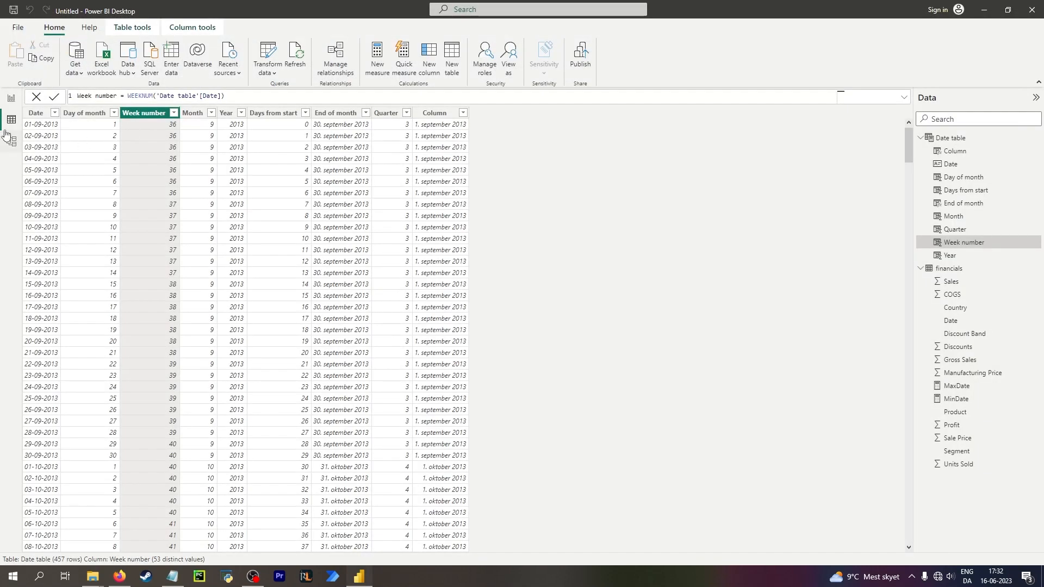
click(190, 25)
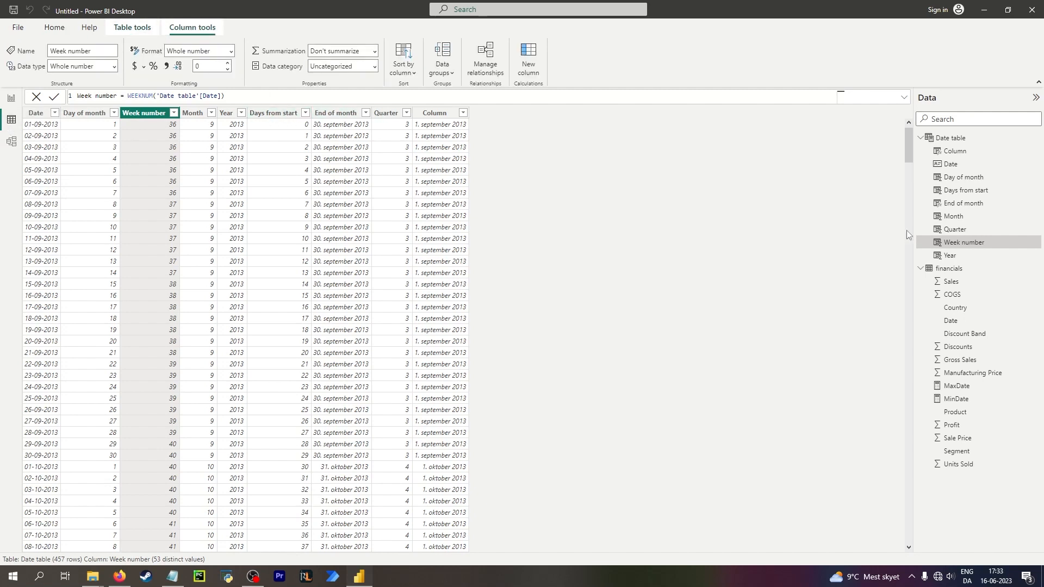
click(12, 141)
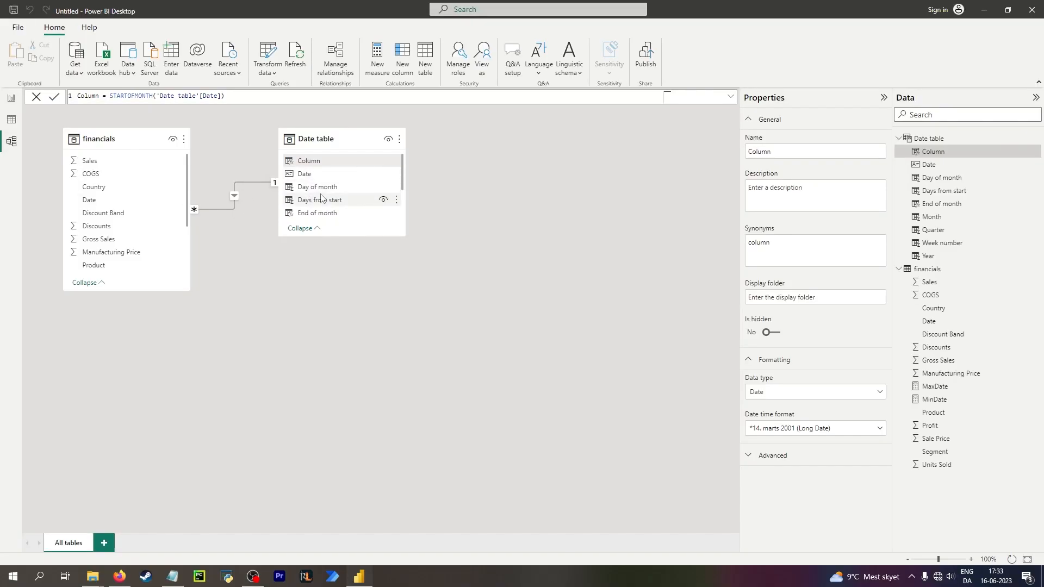
click(13, 100)
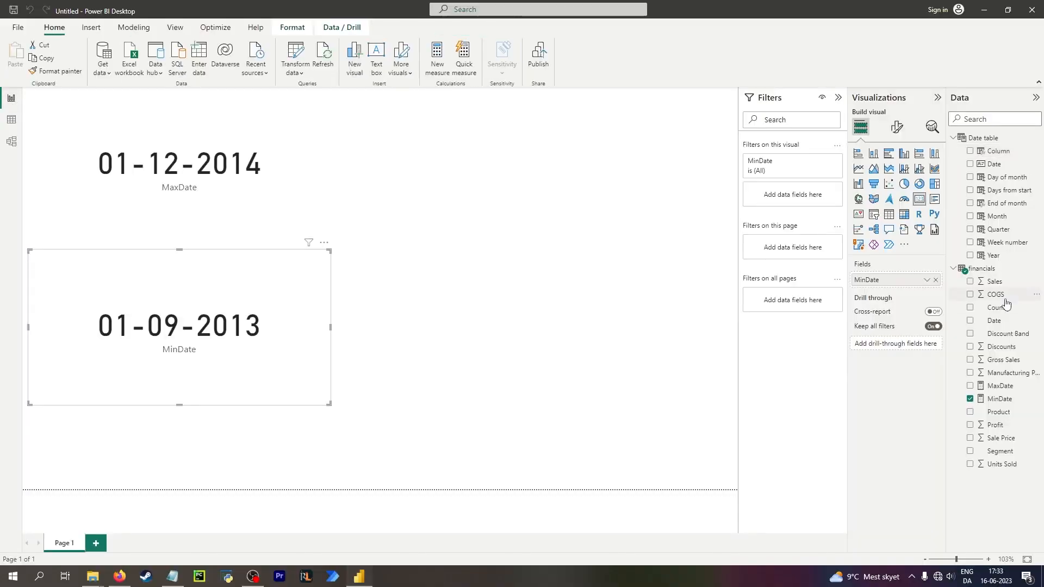
click(1037, 296)
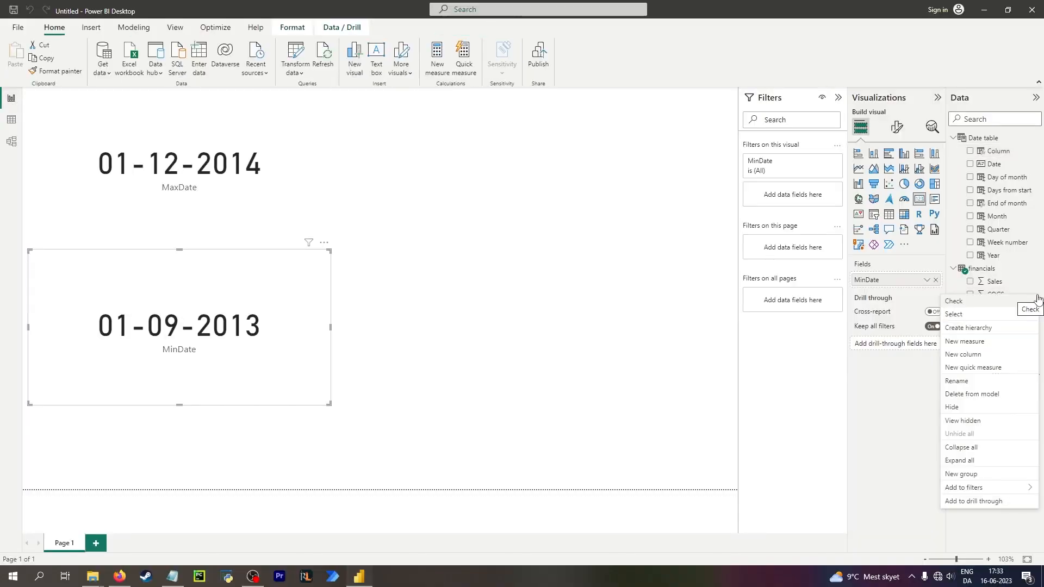
click(973, 533)
drag(1005, 348, 1009, 374)
click(12, 119)
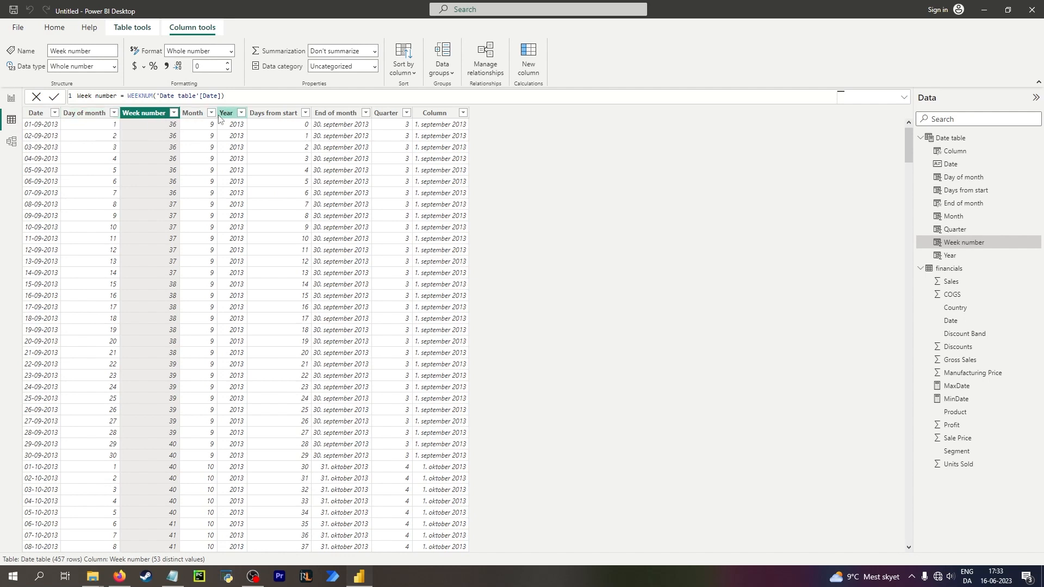
click(277, 127)
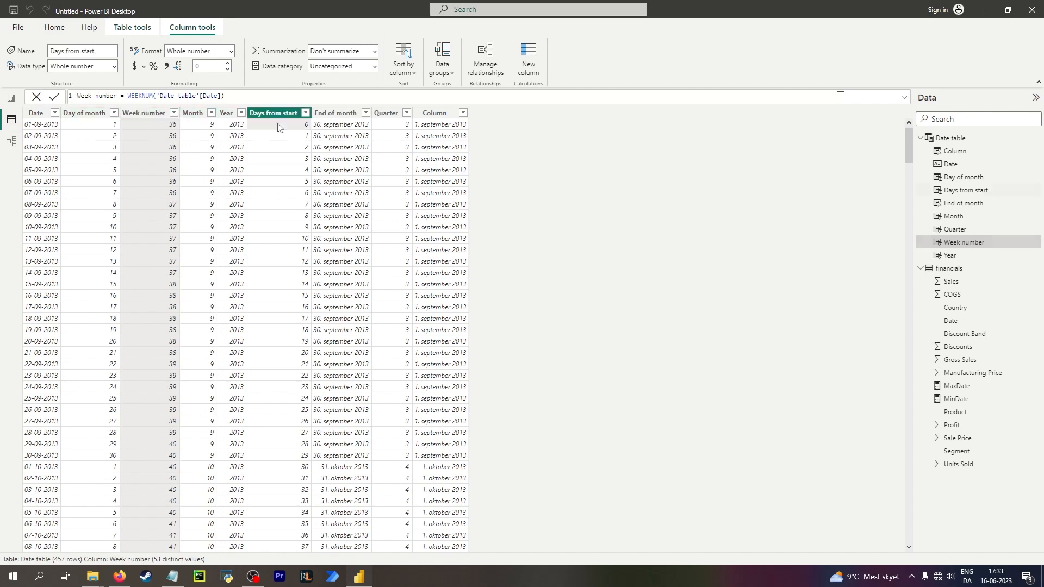
click(338, 131)
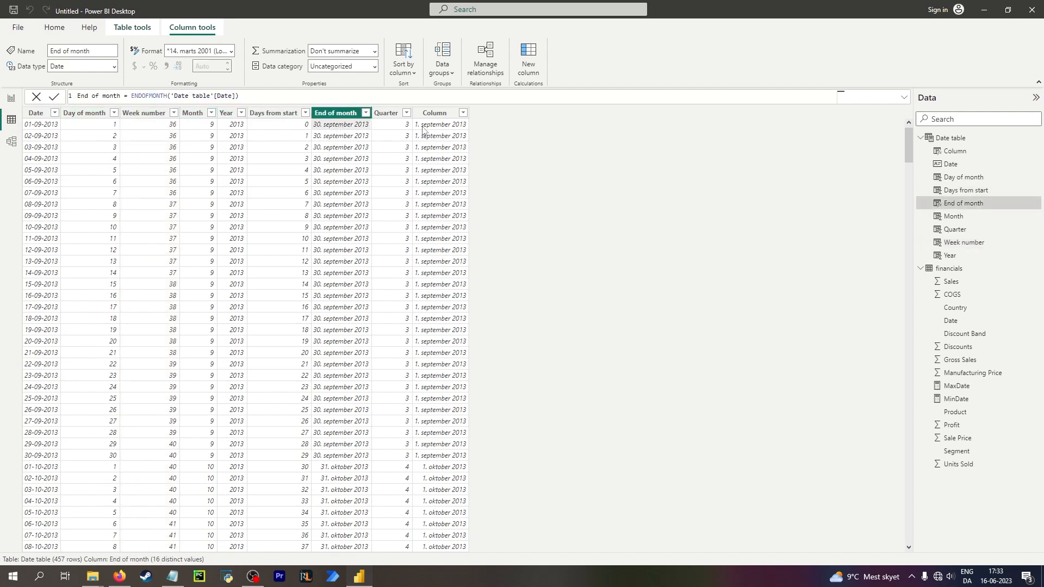
click(407, 130)
Rename the STARTOFMONTH column in the Date table to Start of month.
click(448, 132)
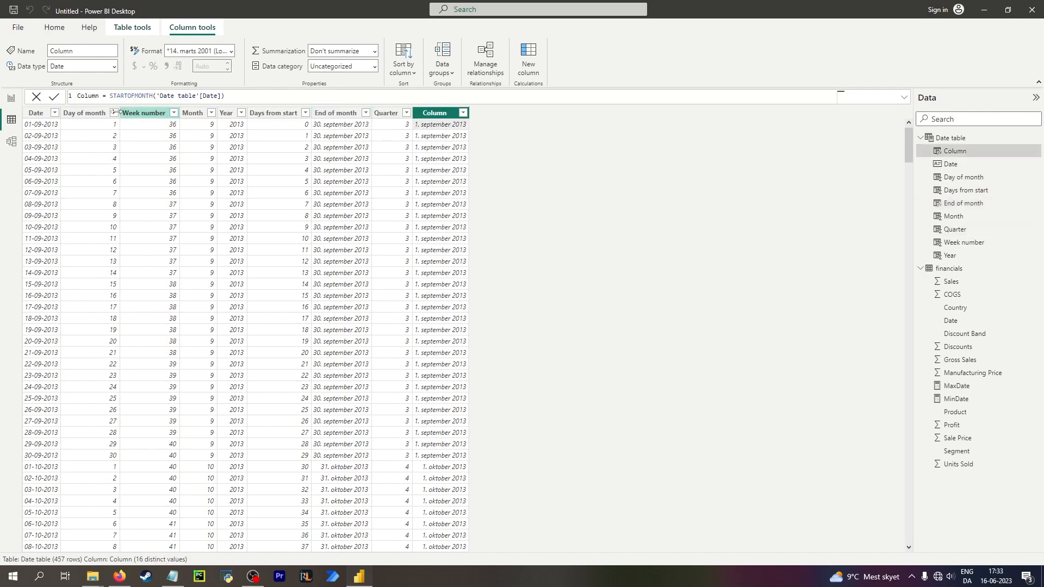
double_click(87, 95)
text(Start of)
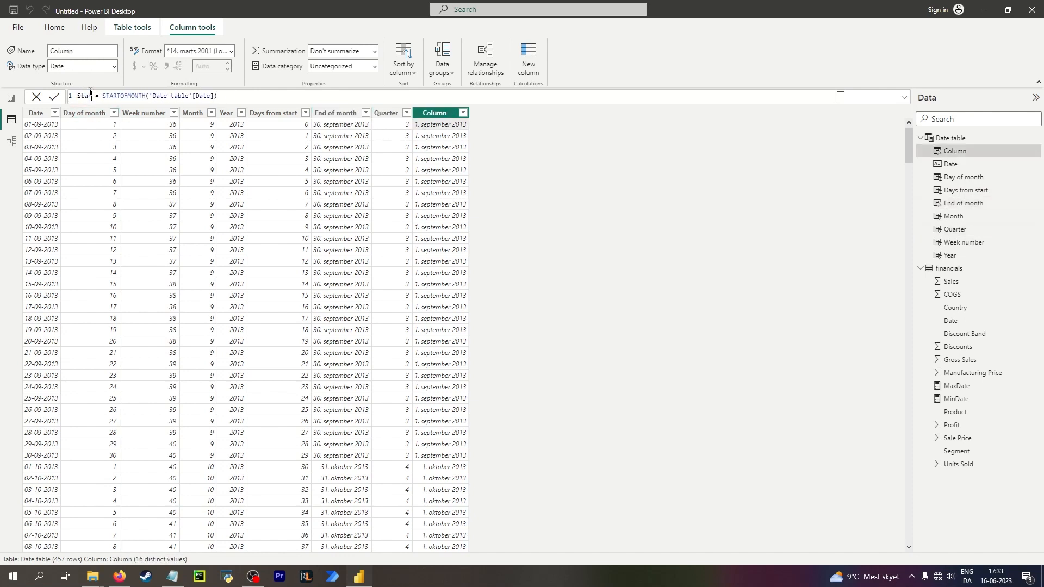
text( month)
key(Return)
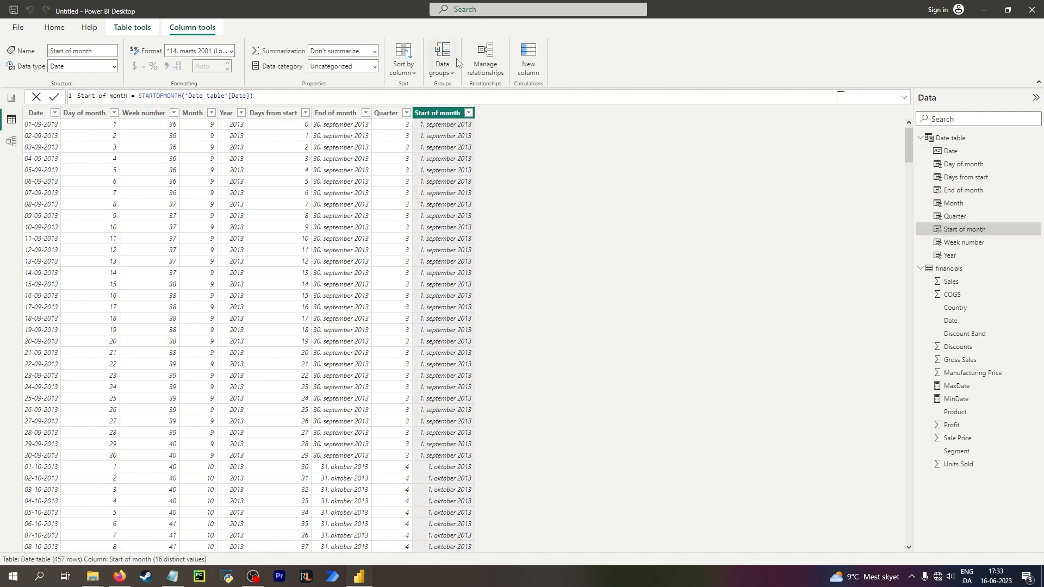
click(527, 60)
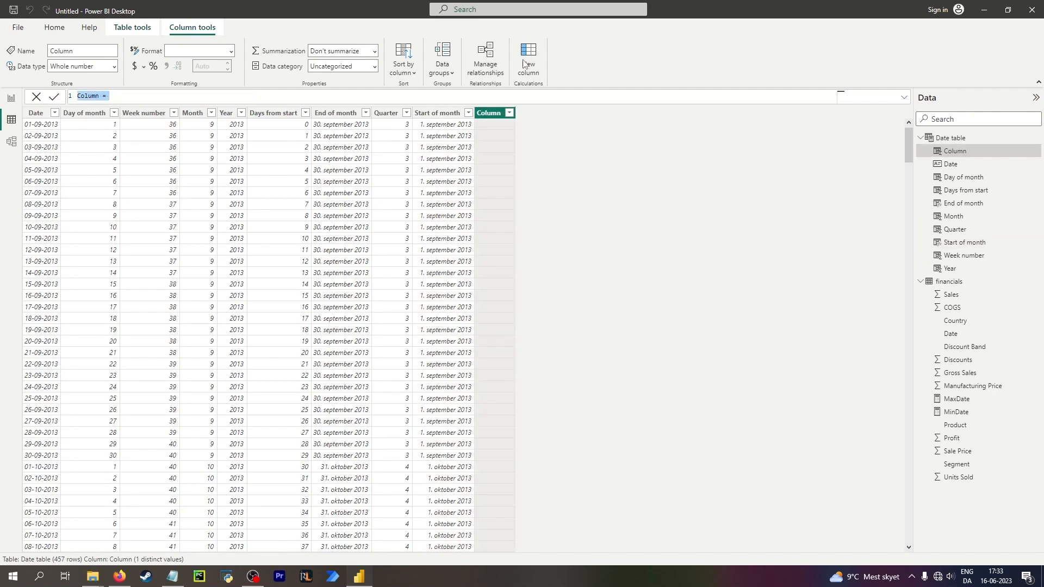
text(Month name = mon)
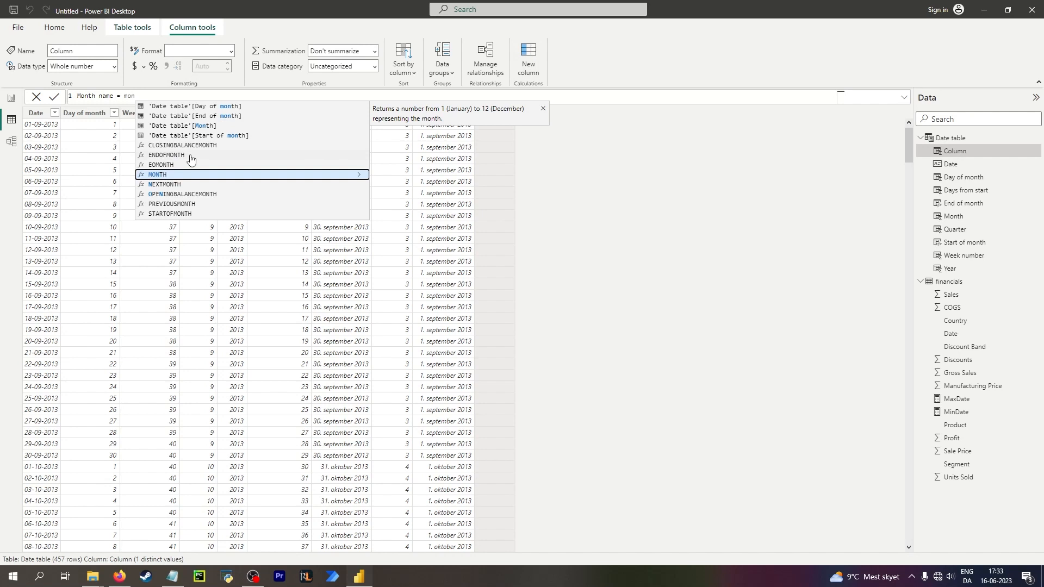
key(Down)
key(Down)
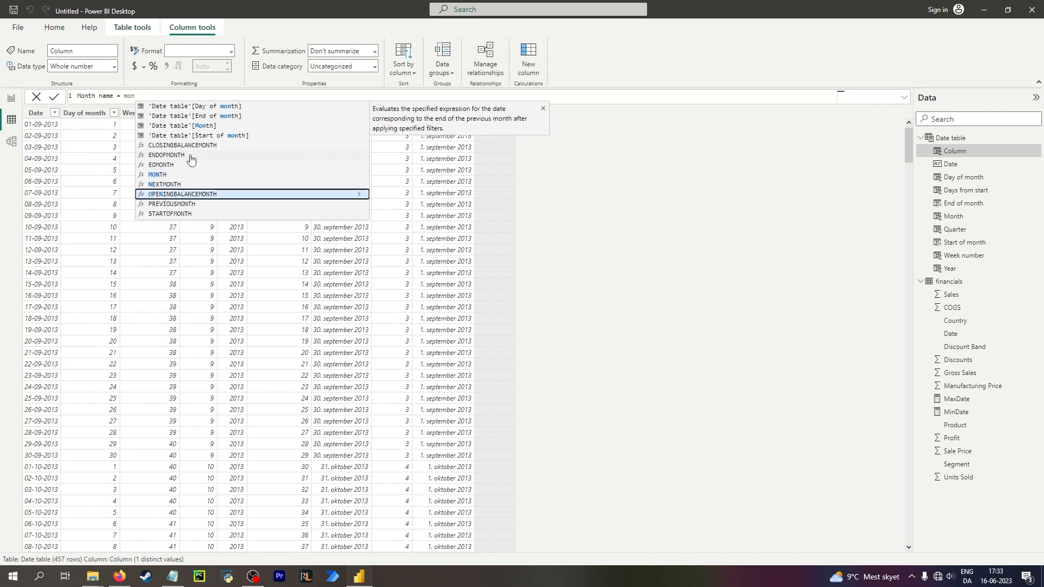
key(Down)
key(Up)
key(Up)
key(Up)
key(Up)
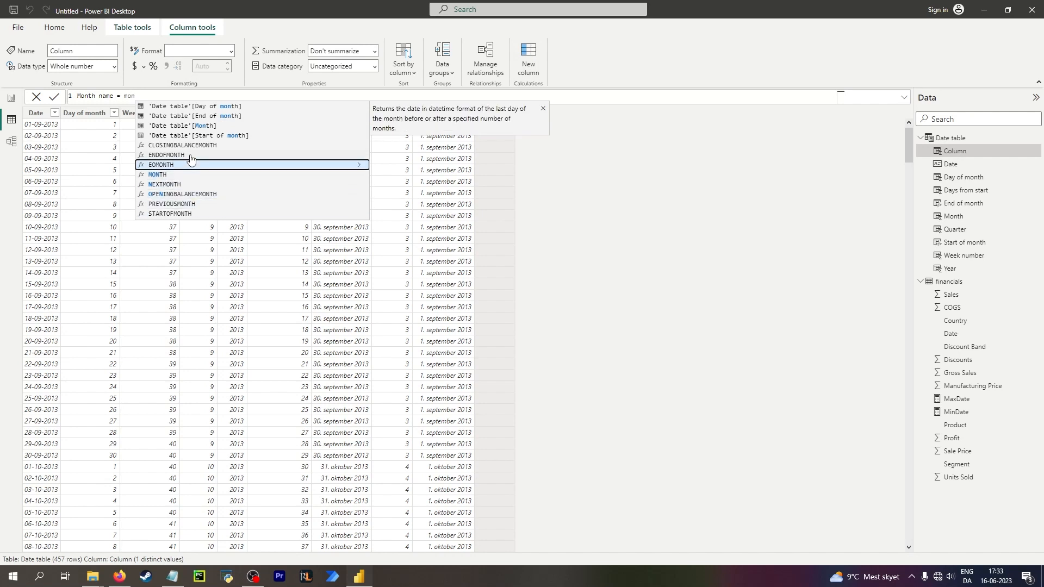
key(Escape)
key(Escape)
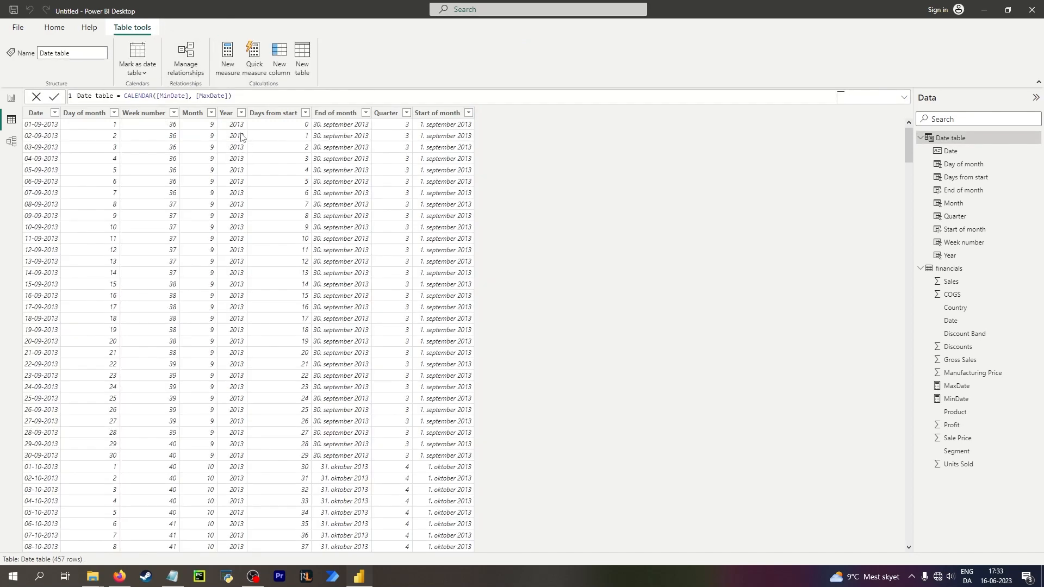
Inspect the data type and format options of the Month column.
click(195, 113)
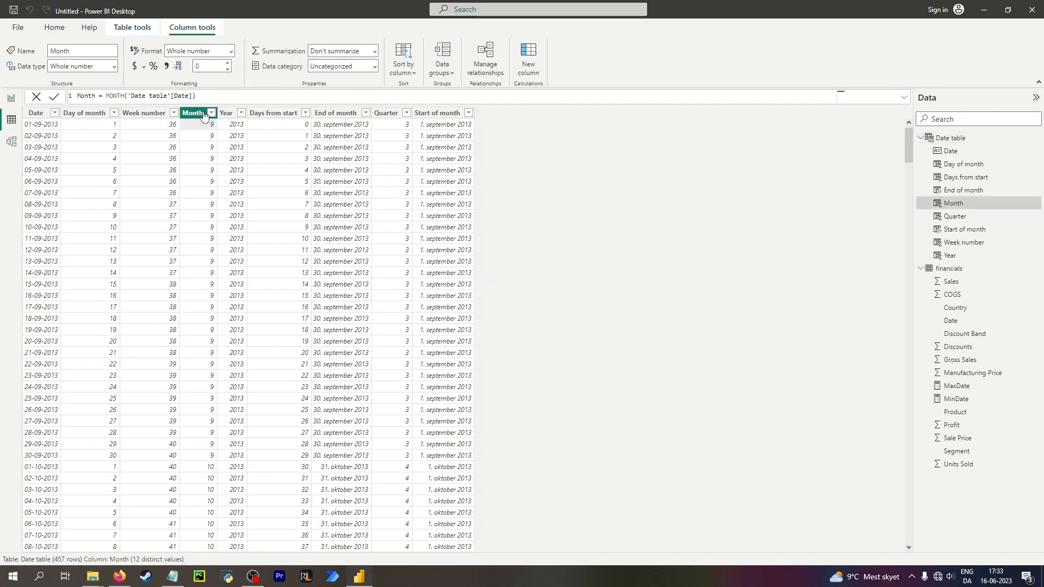
click(114, 66)
click(114, 66)
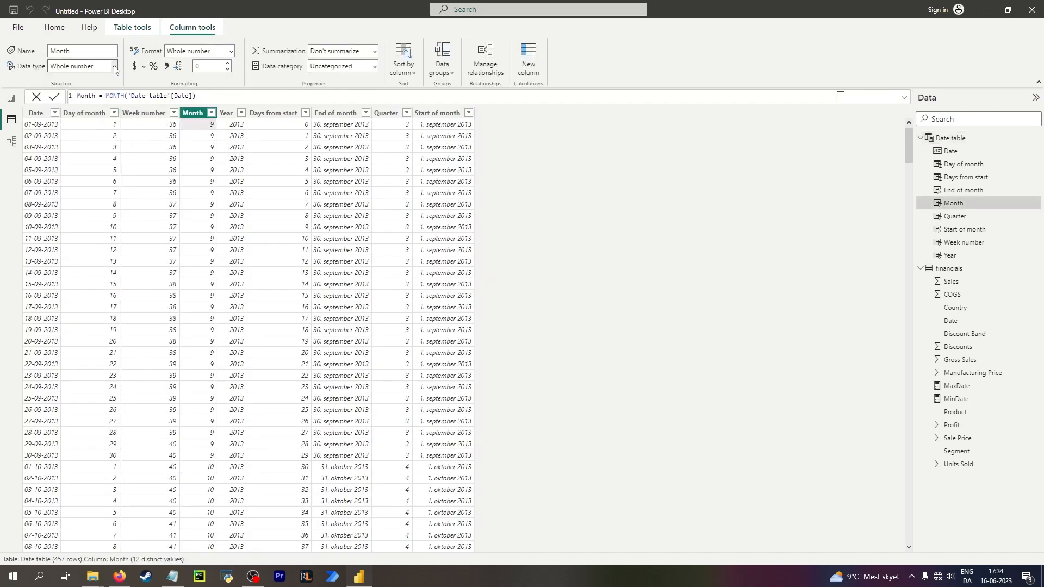
click(373, 67)
click(372, 71)
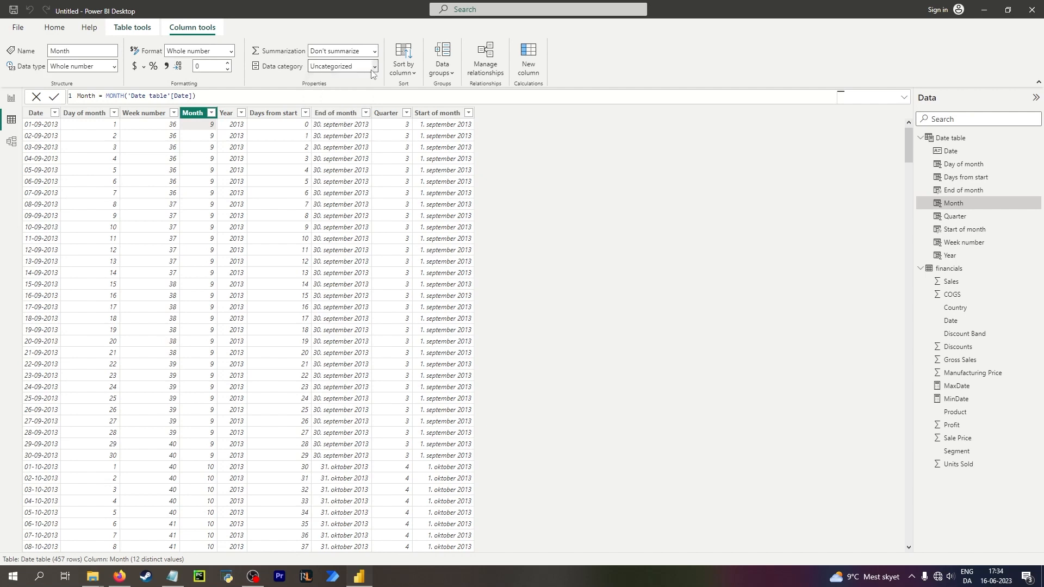
click(114, 66)
click(114, 66)
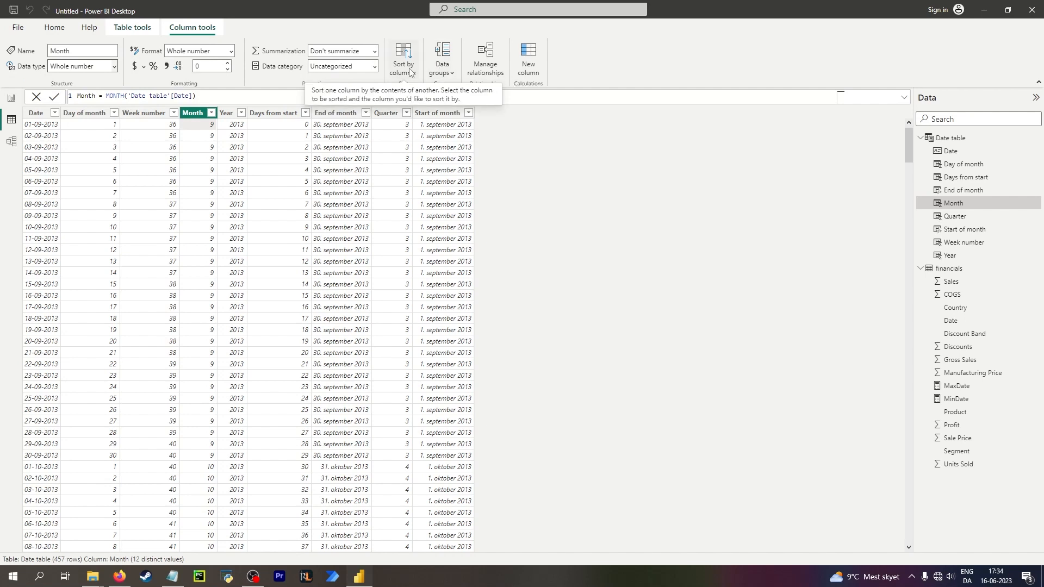
click(231, 53)
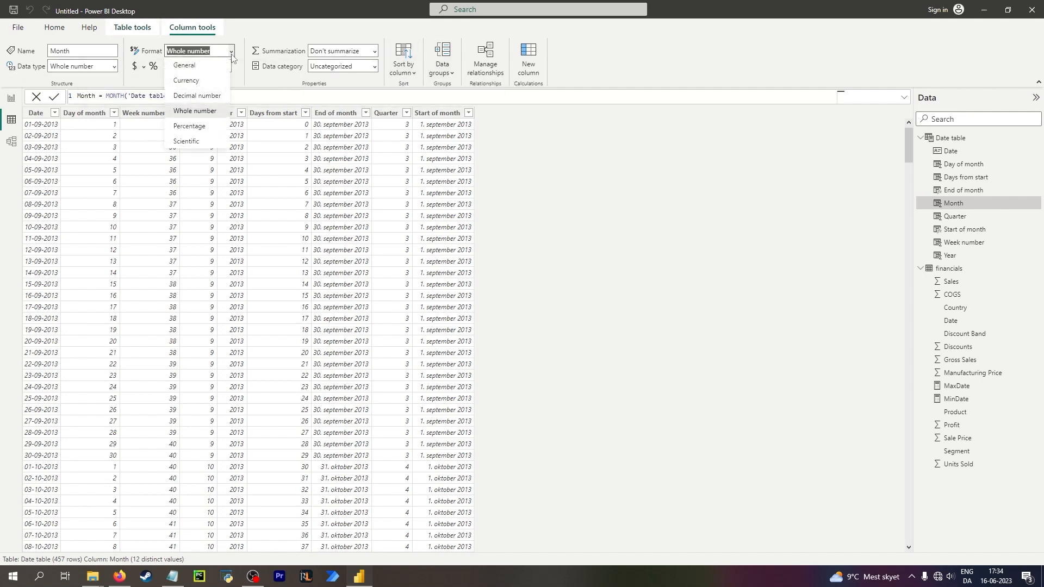
click(231, 52)
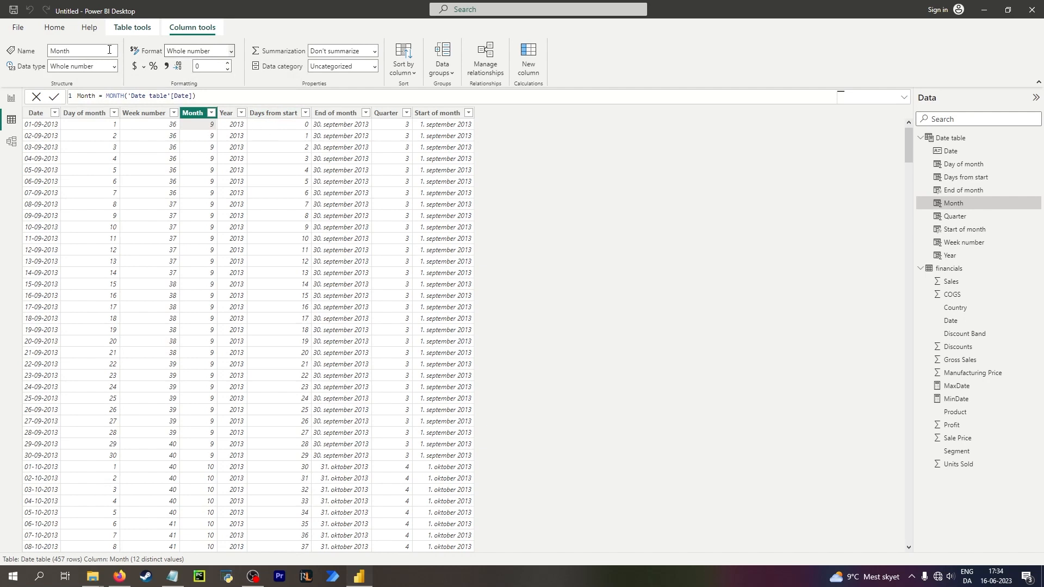
click(114, 68)
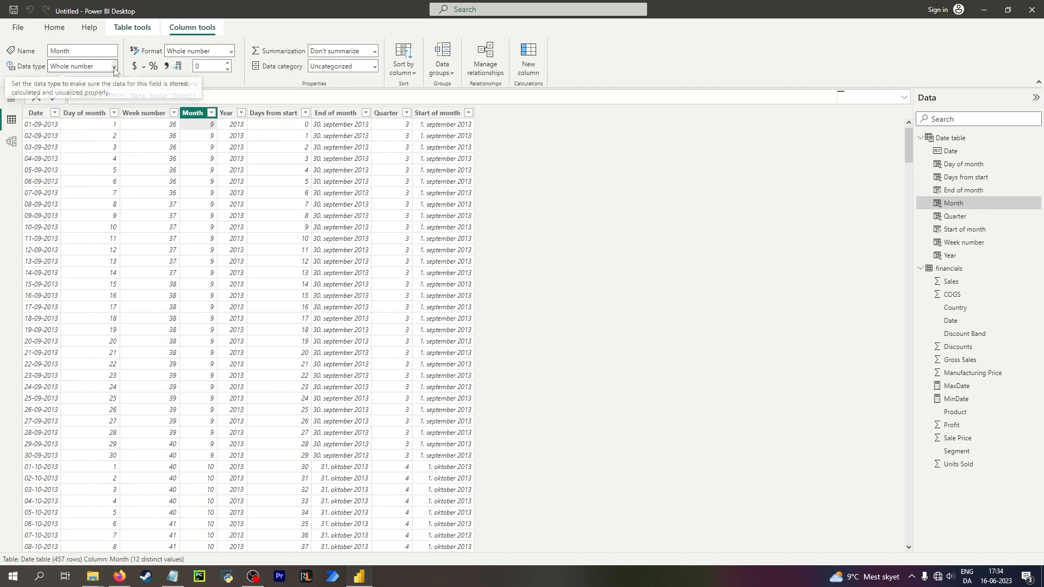
click(115, 68)
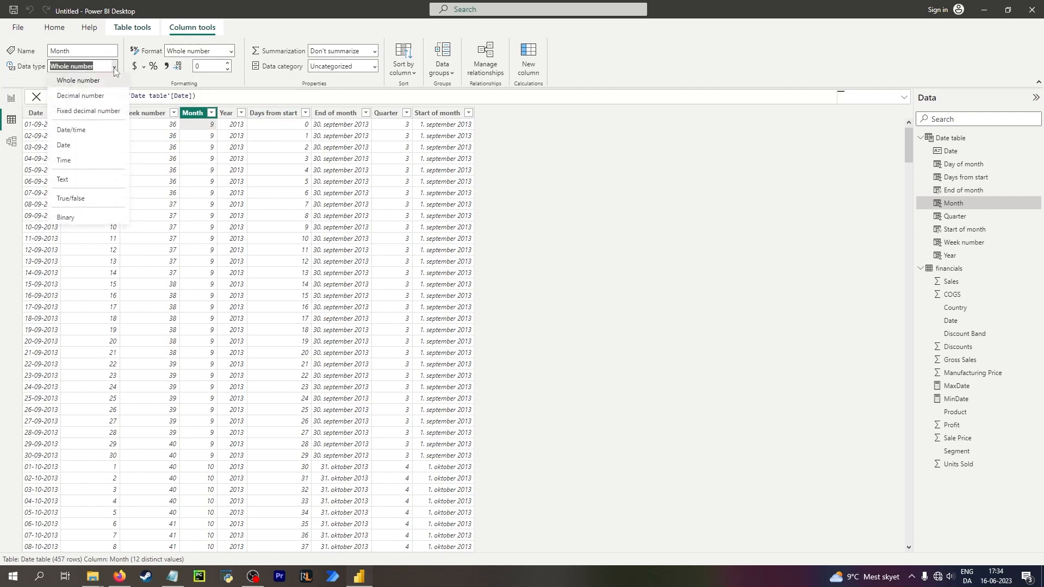
click(71, 194)
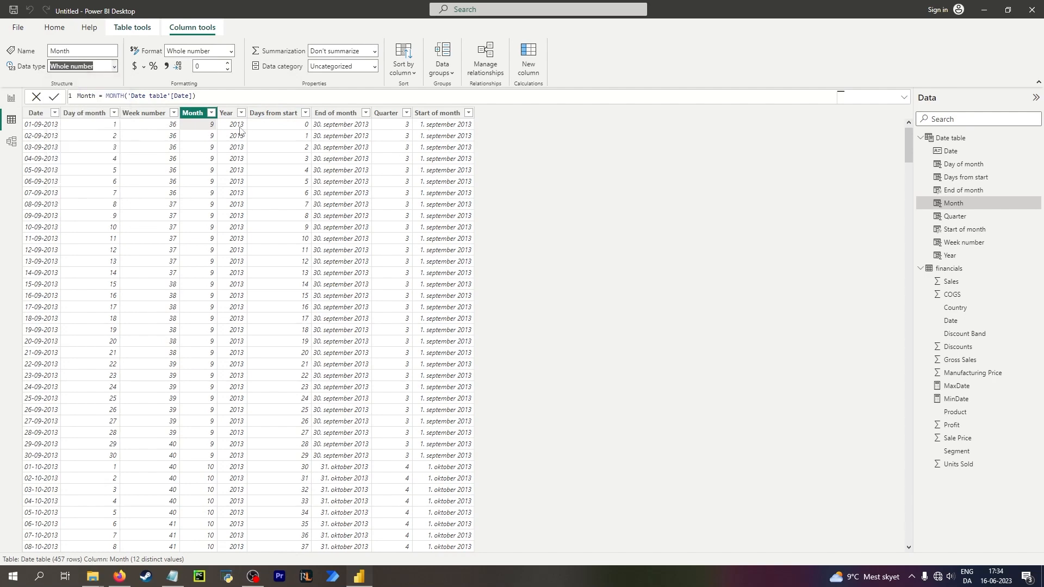
Start a new column Month name = month and browse the month-related DAX function suggestions.
click(528, 60)
text(Month n)
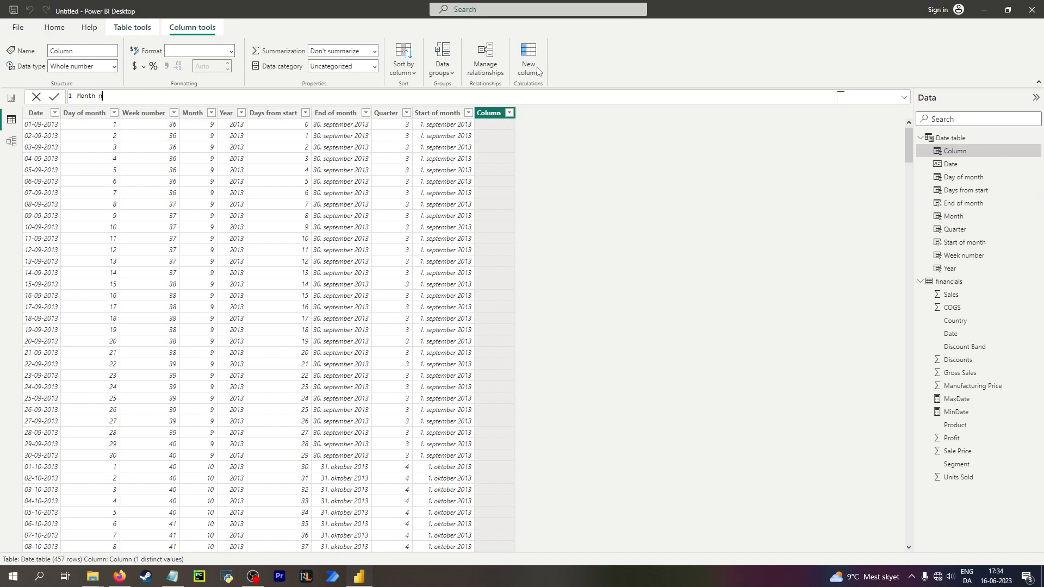
text(ame = mo)
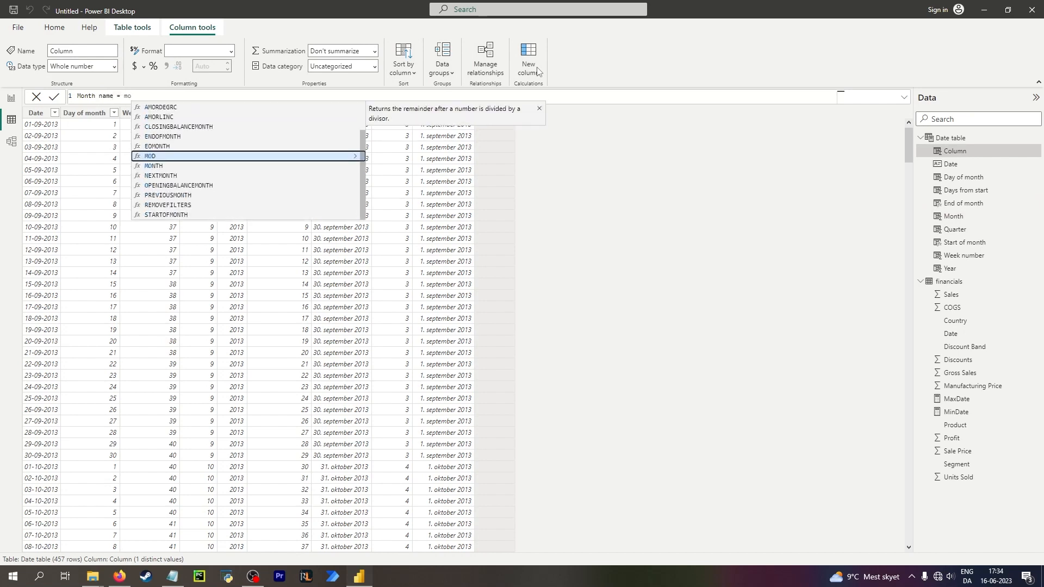
text(nth)
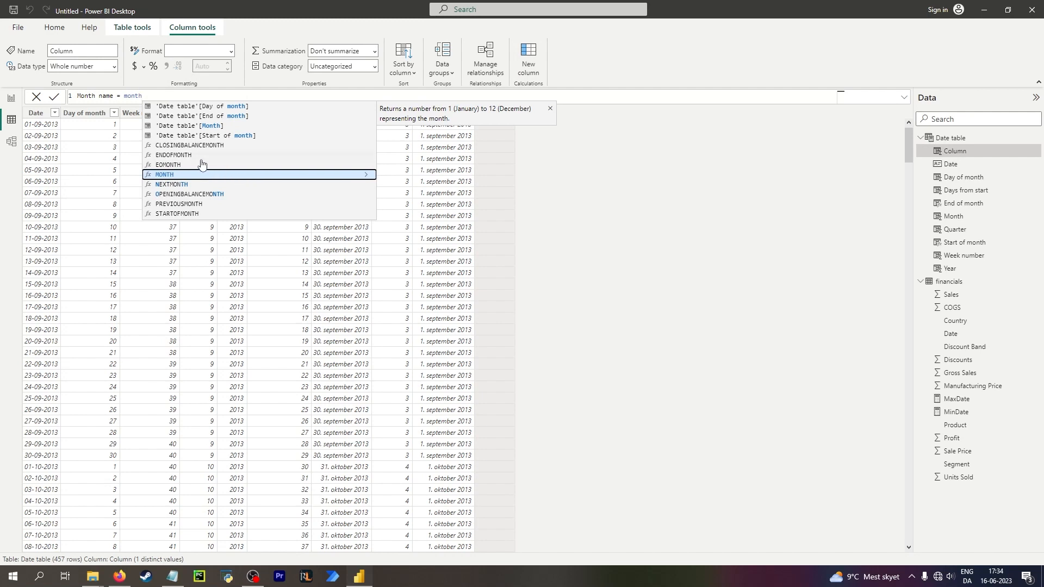
key(Down)
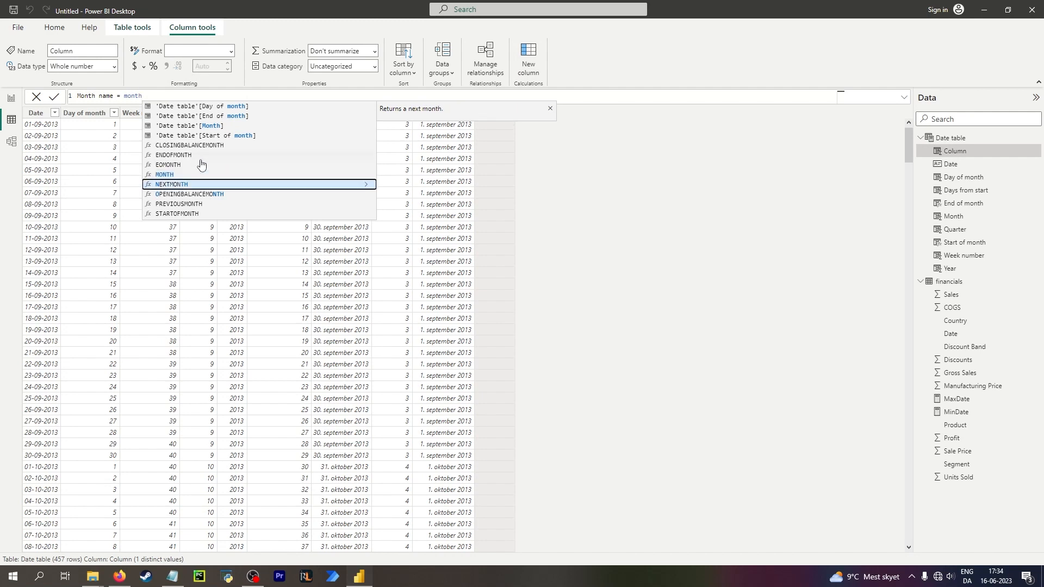
key(Down)
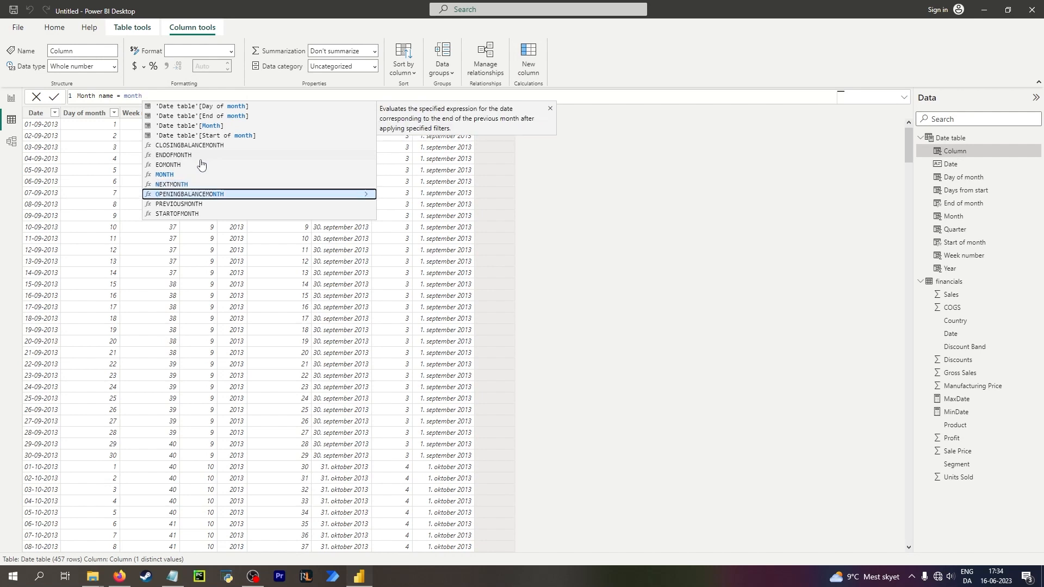
key(Down)
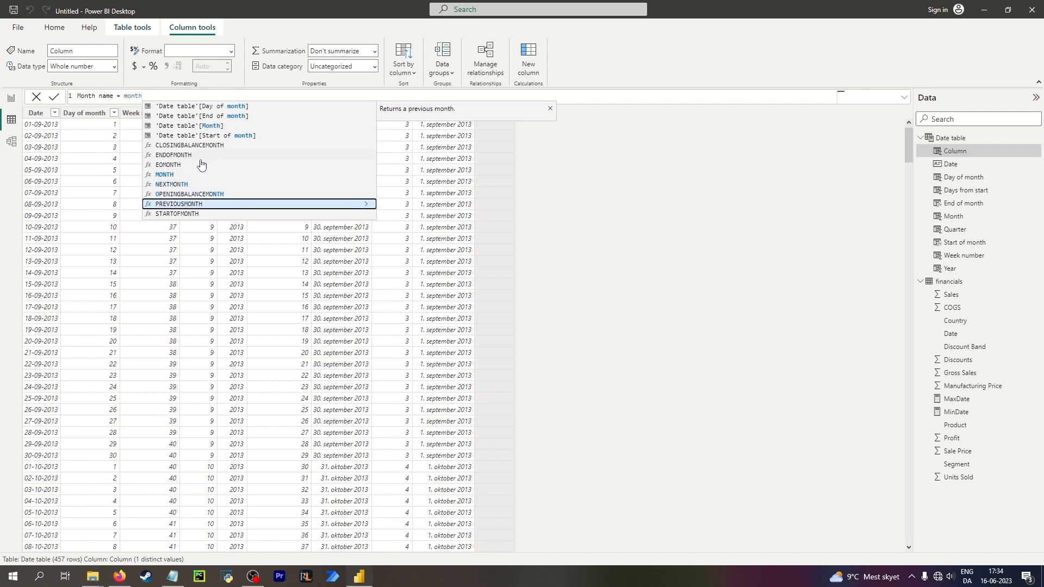
key(Up)
key(Up)
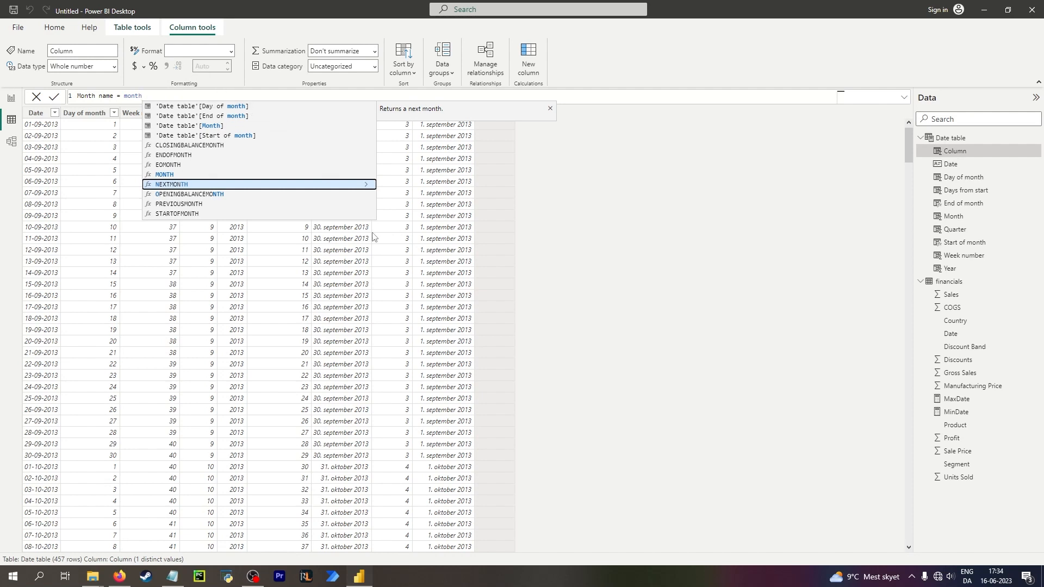
key(Escape)
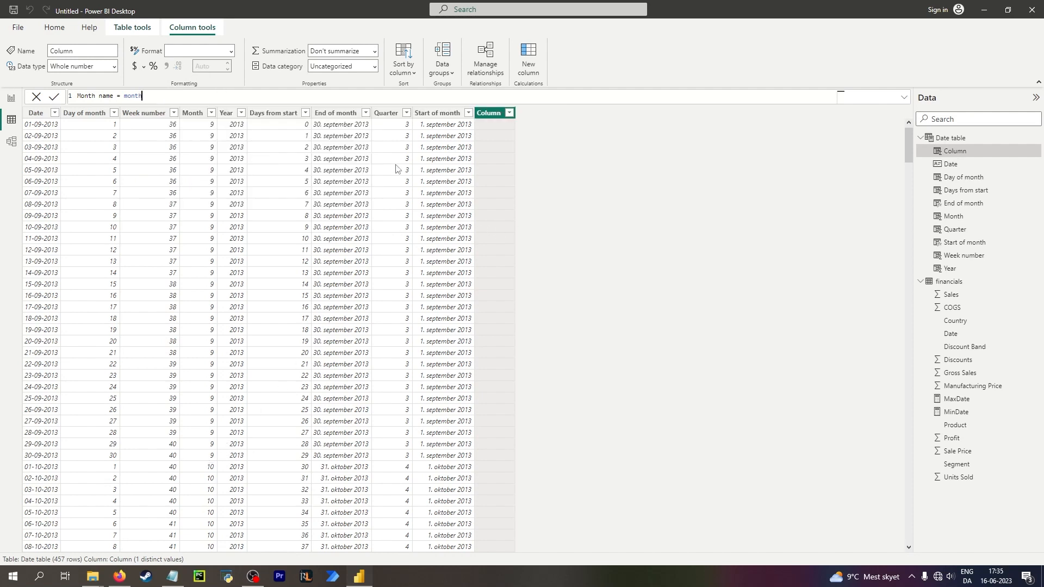
double_click(128, 96)
text(FORMAT(Calendar[Date], "mmm"))
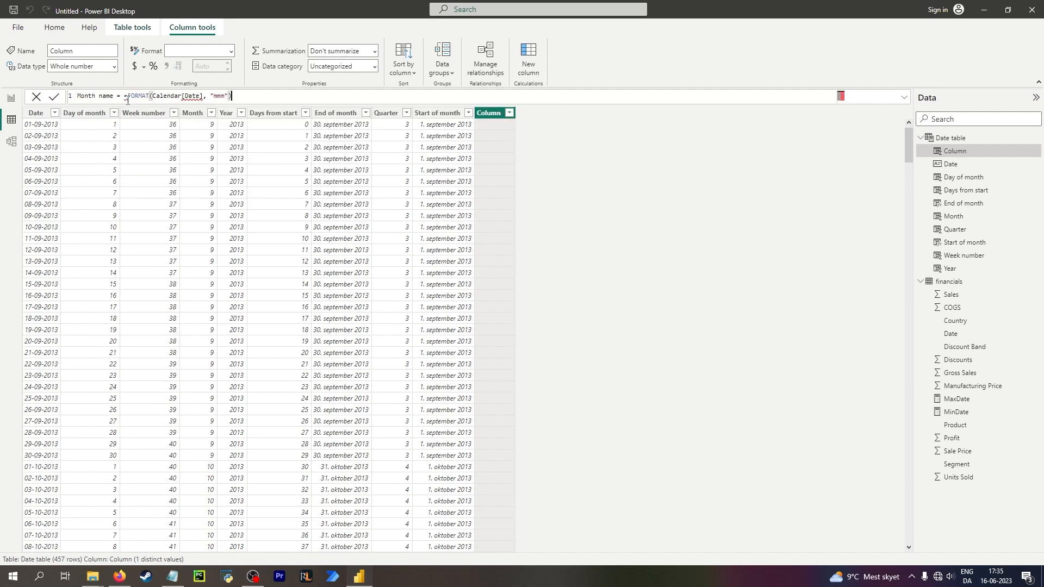
click(129, 98)
key(BackSpace)
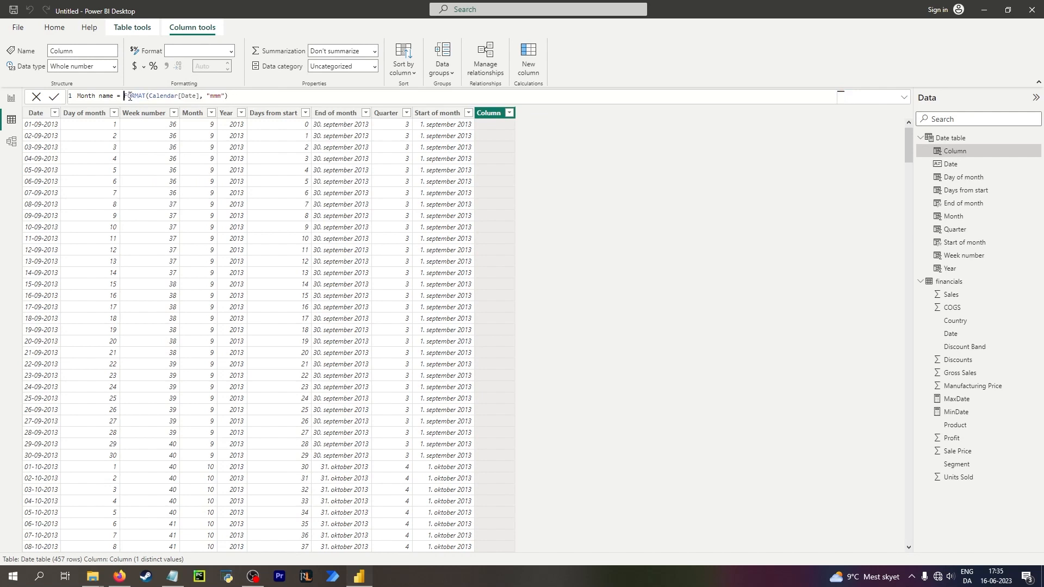
drag(128, 97, 136, 99)
click(168, 95)
drag(229, 96, 125, 95)
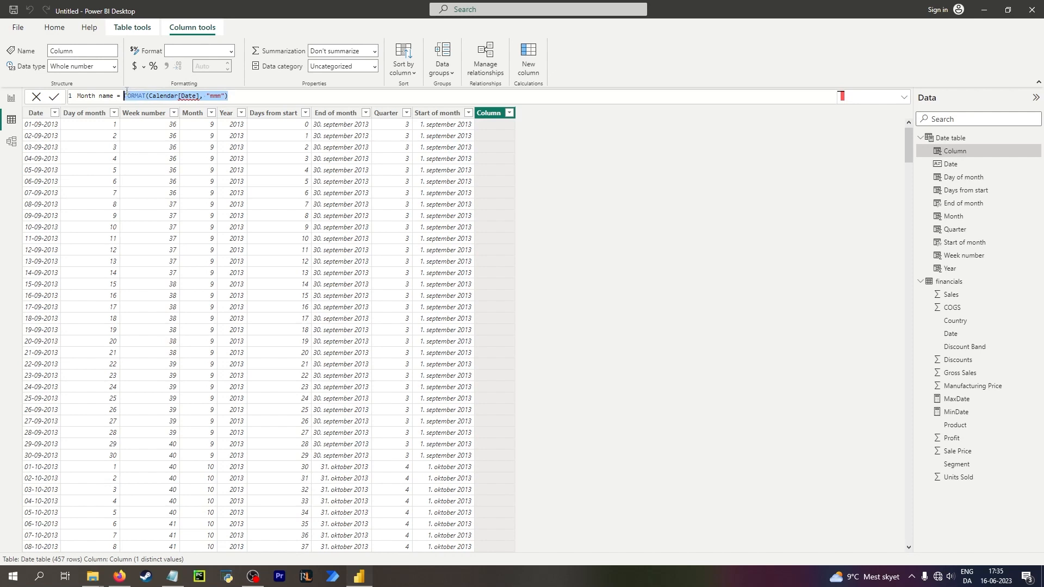
Begin the Month name formula as FORMAT(DATE(2000, 'Date table'[Month] using the FORMAT and DATE functions.
text(for)
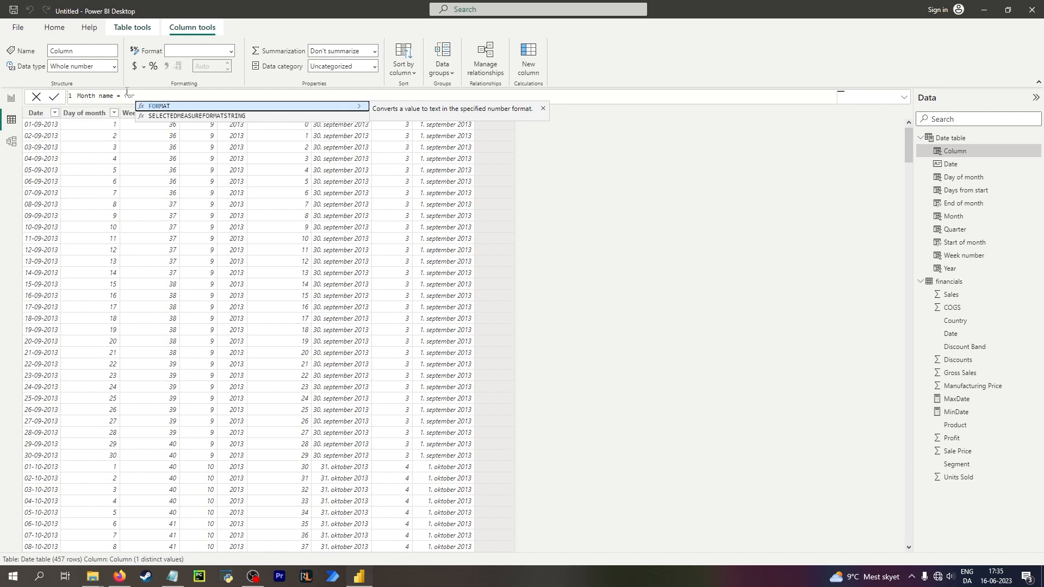
key(Tab)
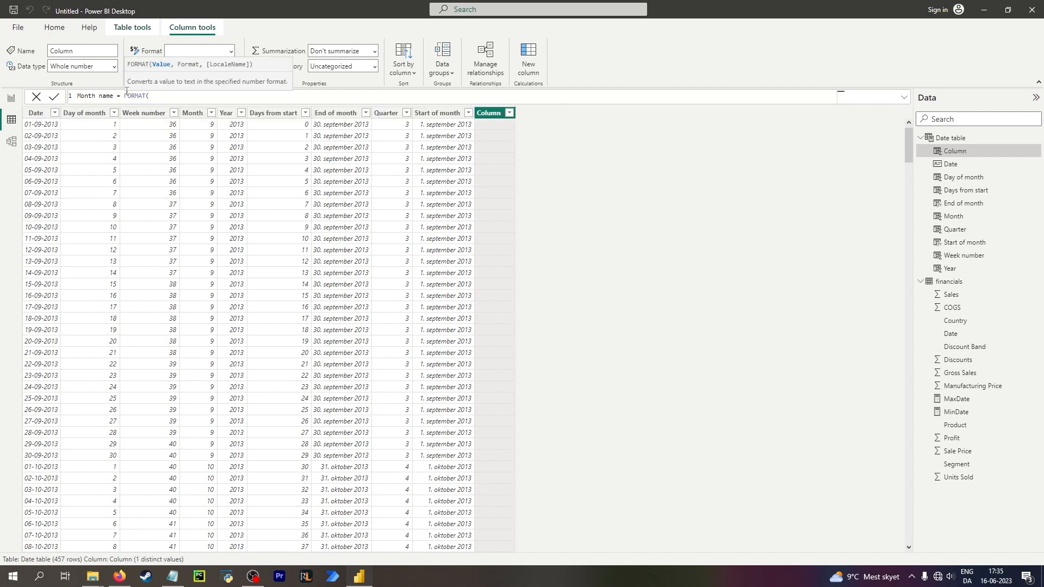
text(date)
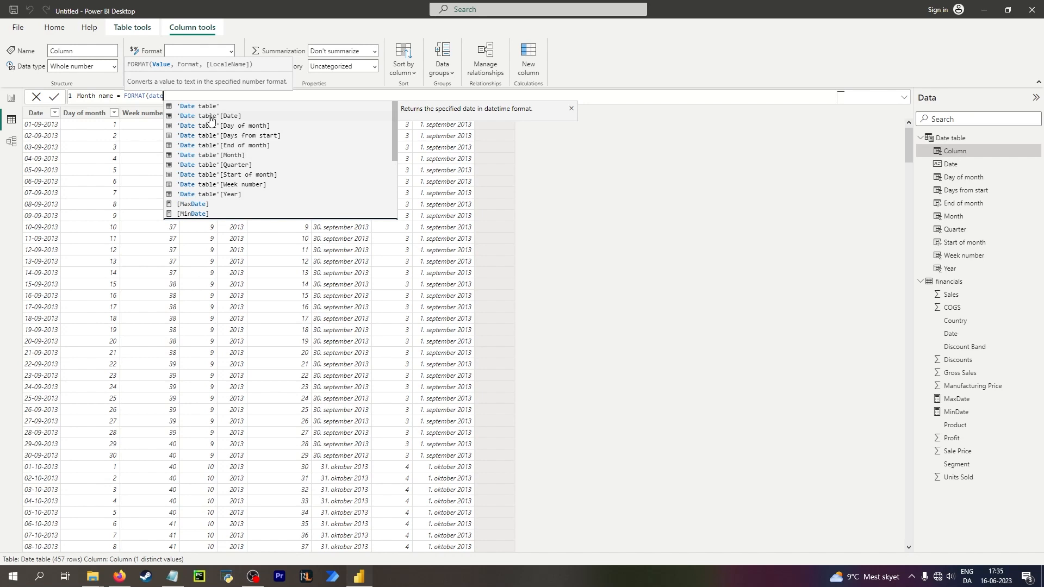
scroll(233, 144, down, 3)
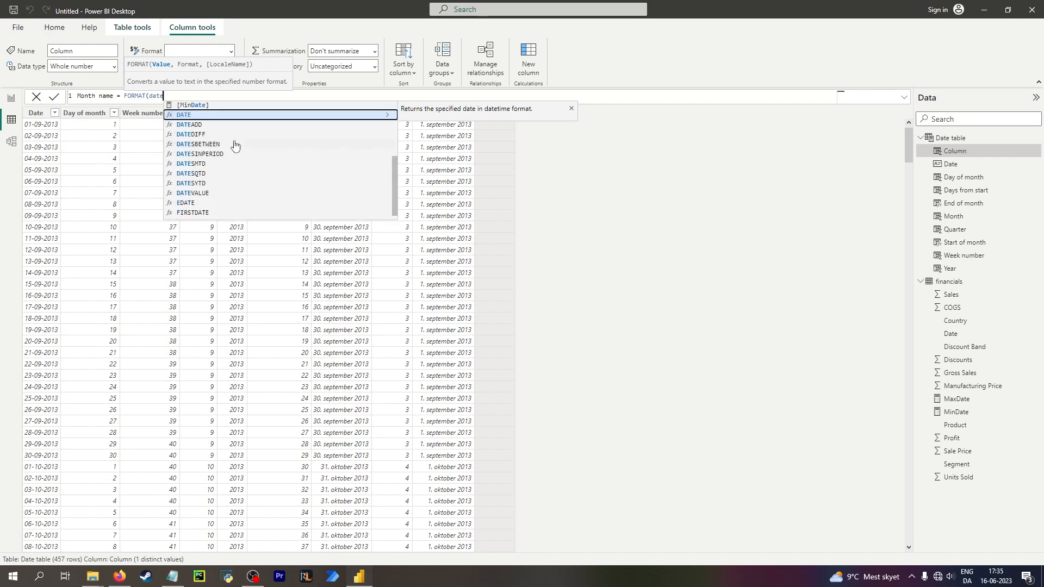
click(189, 115)
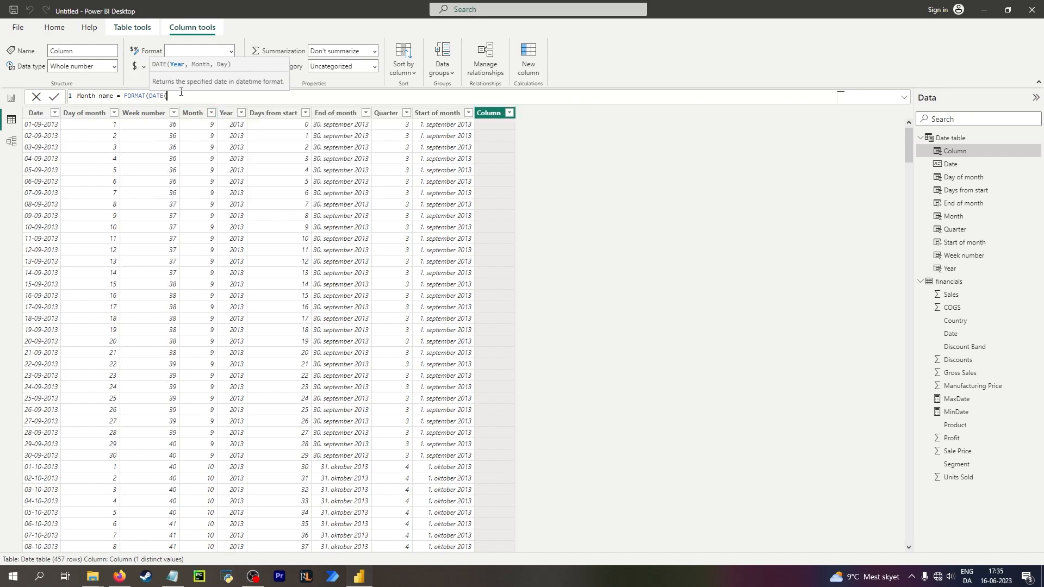
text(2000, mon)
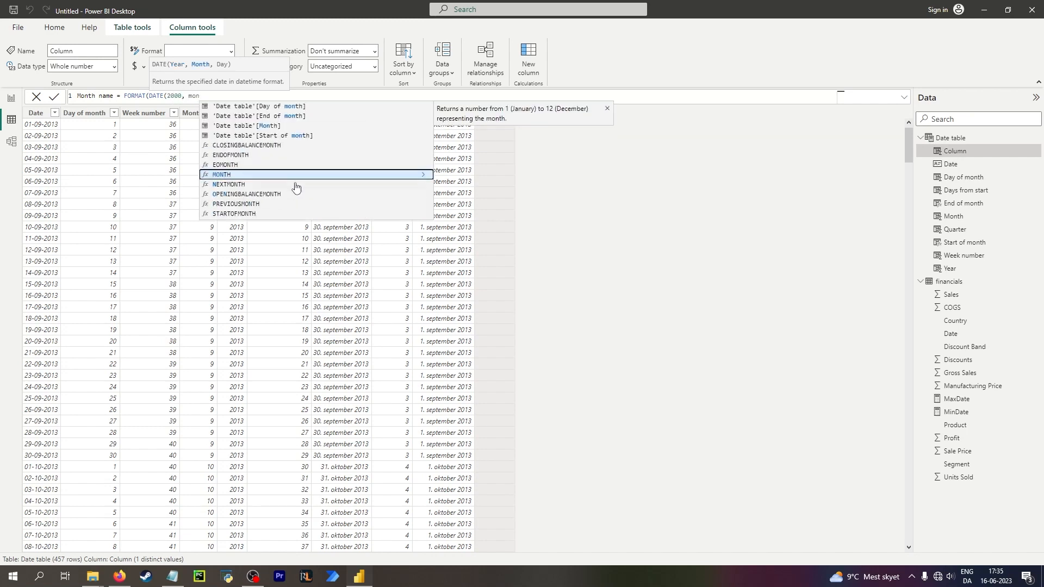
click(266, 125)
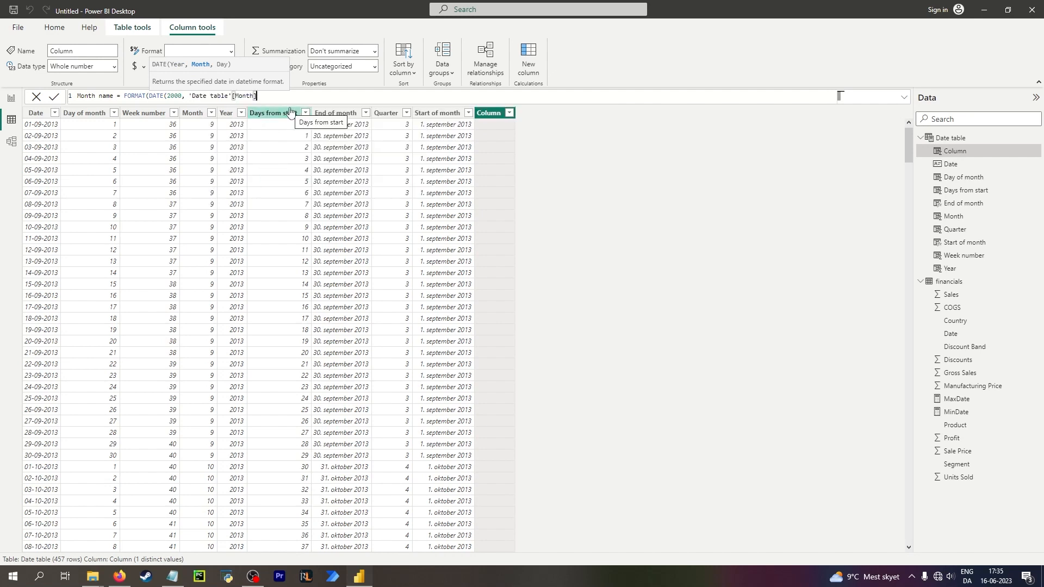
Finish the Month name formula with day 1 and format string "mmm", and commit the column.
text(, 1)
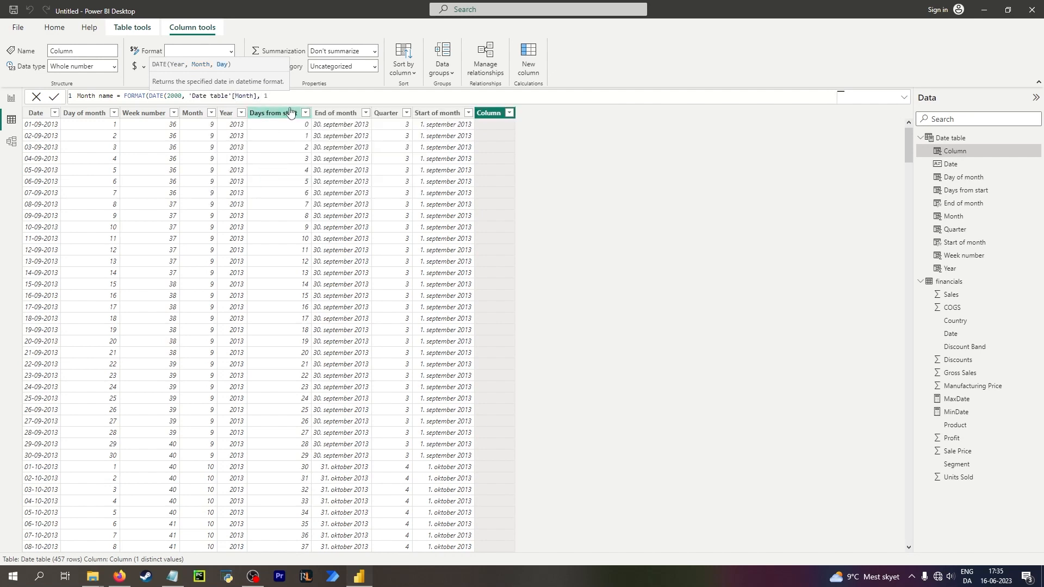
text()))
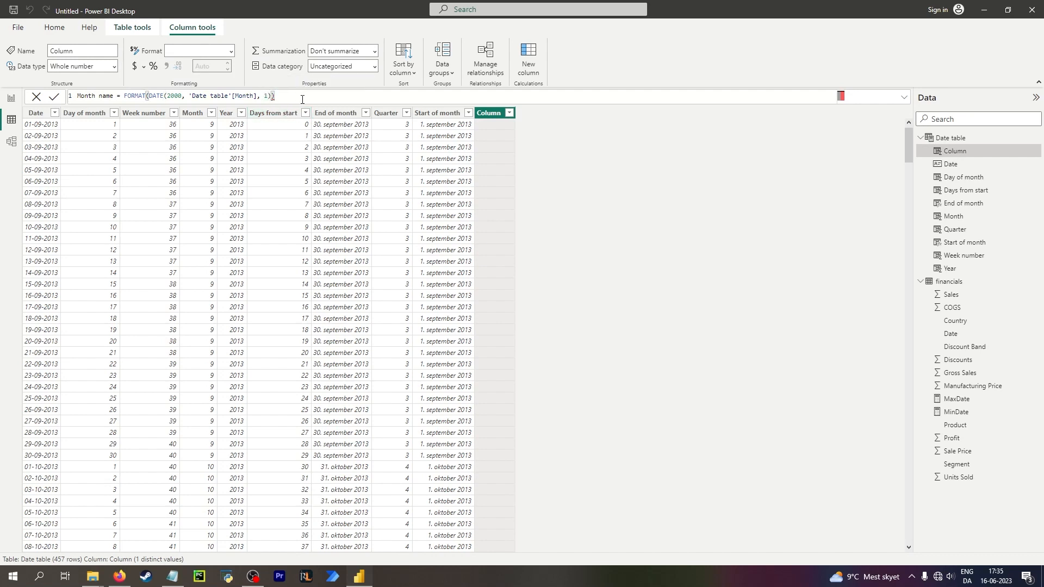
text(, )
text("mmm)
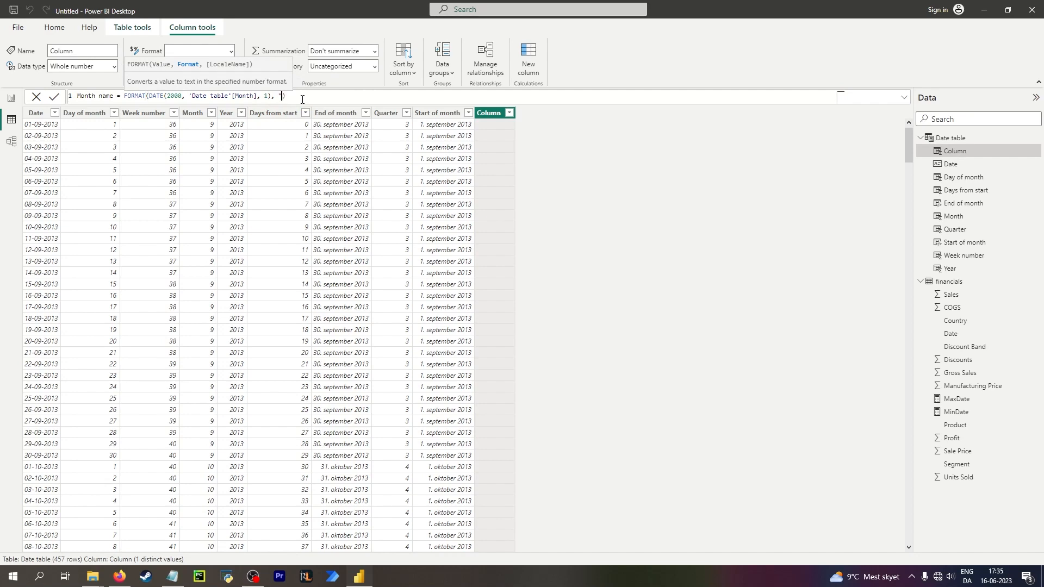
text(")
key(Return)
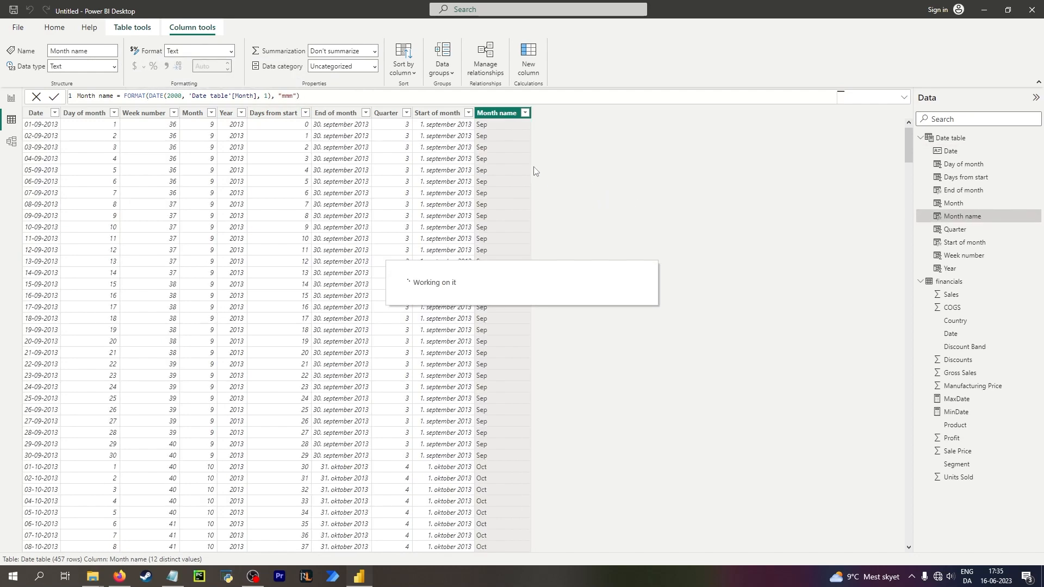
Change the Month name format string to "mmmm" for full month names.
click(292, 96)
text(m)
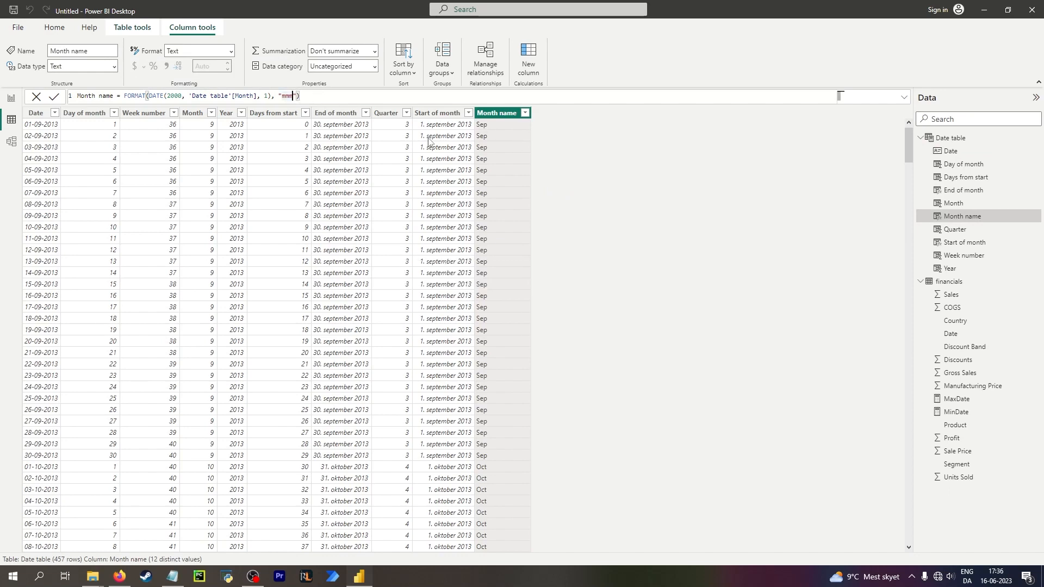
key(Return)
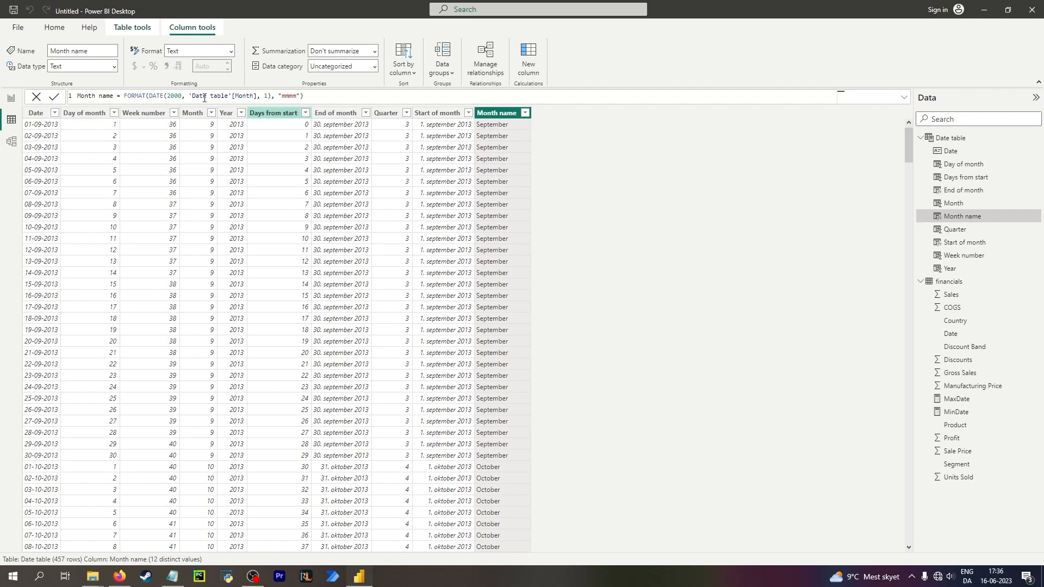
Review the formulas of the Days from start, End of month, Month name and Date columns.
click(165, 94)
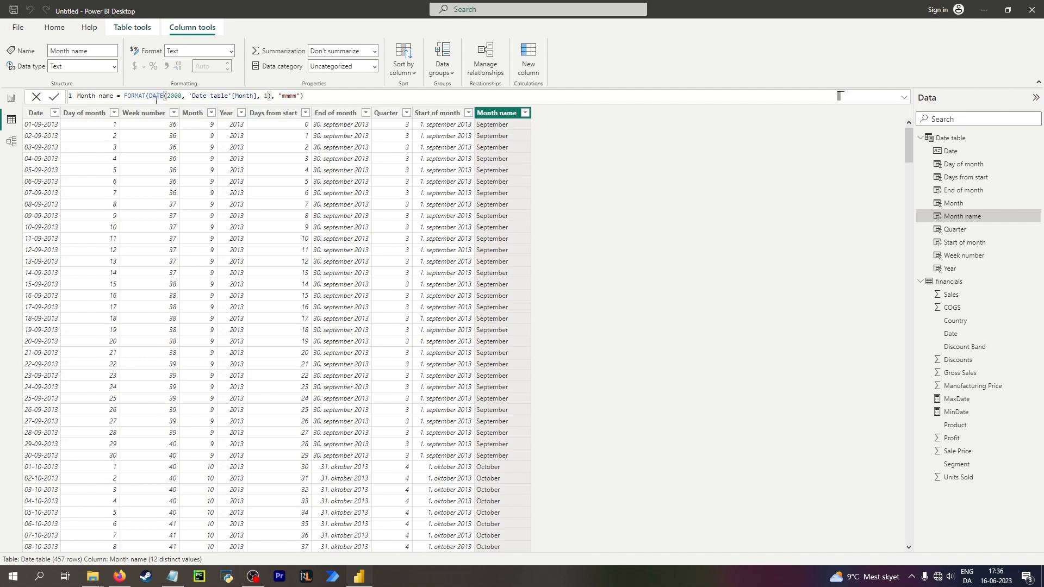
click(136, 94)
click(281, 130)
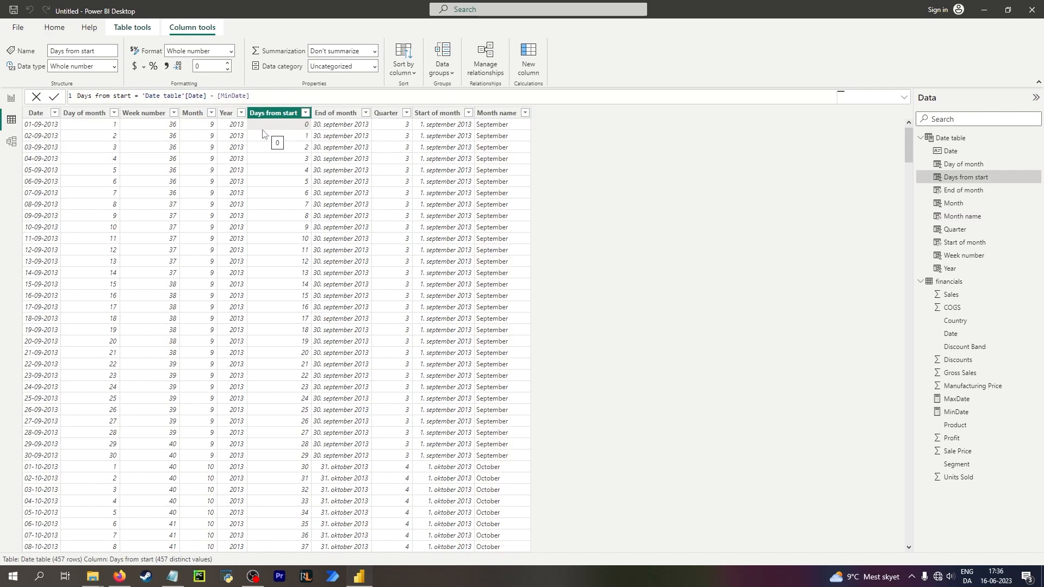
click(333, 129)
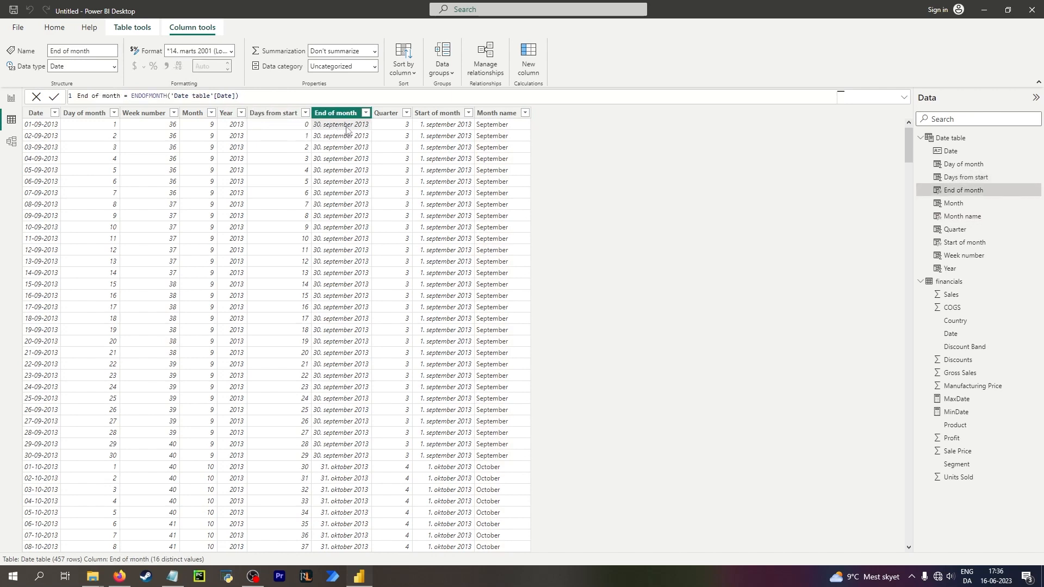
click(501, 132)
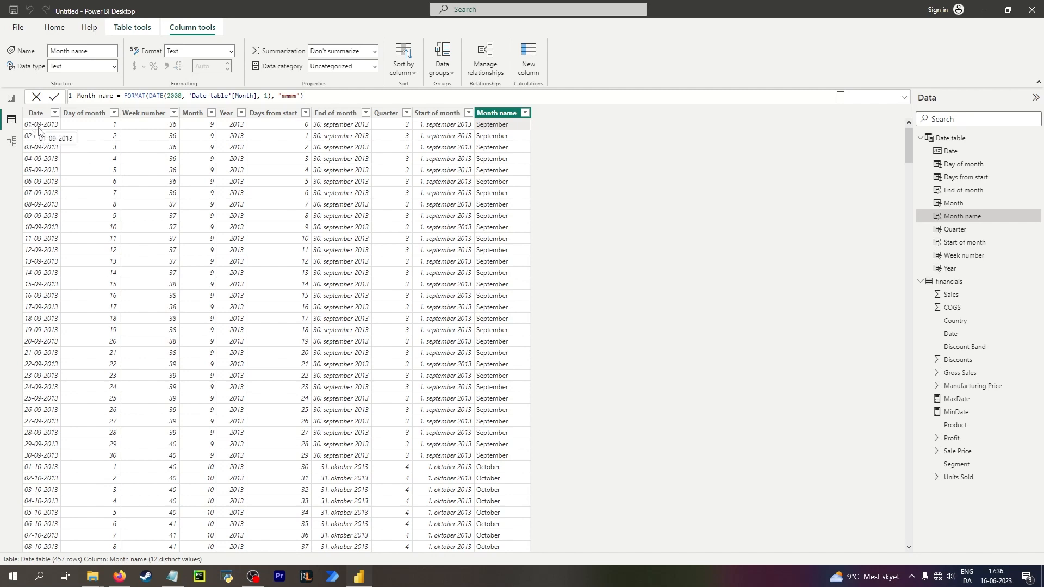
click(46, 241)
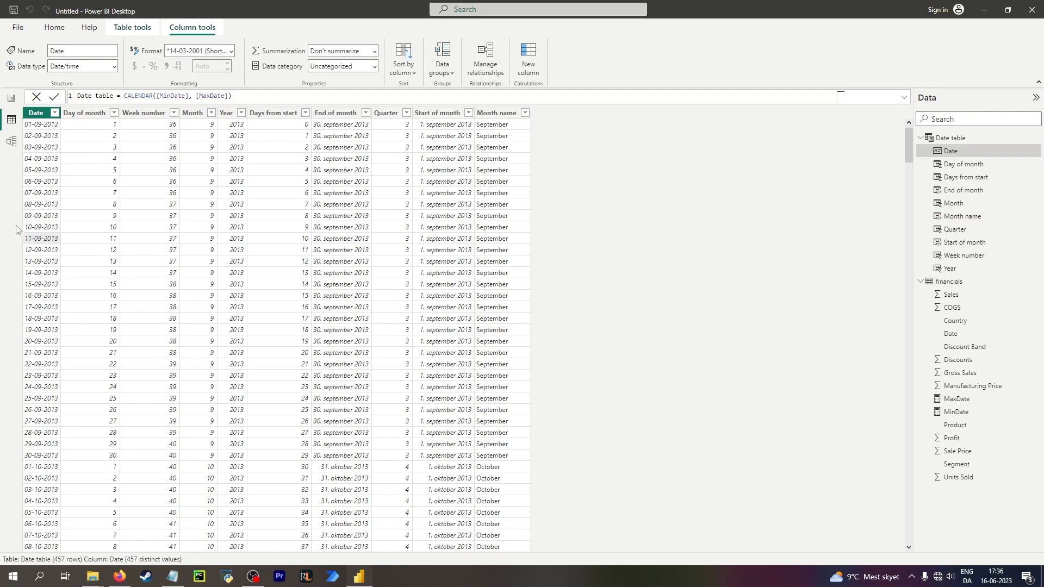
Add a new column in the Date table equal to 'Date table'[Start of month].
click(528, 59)
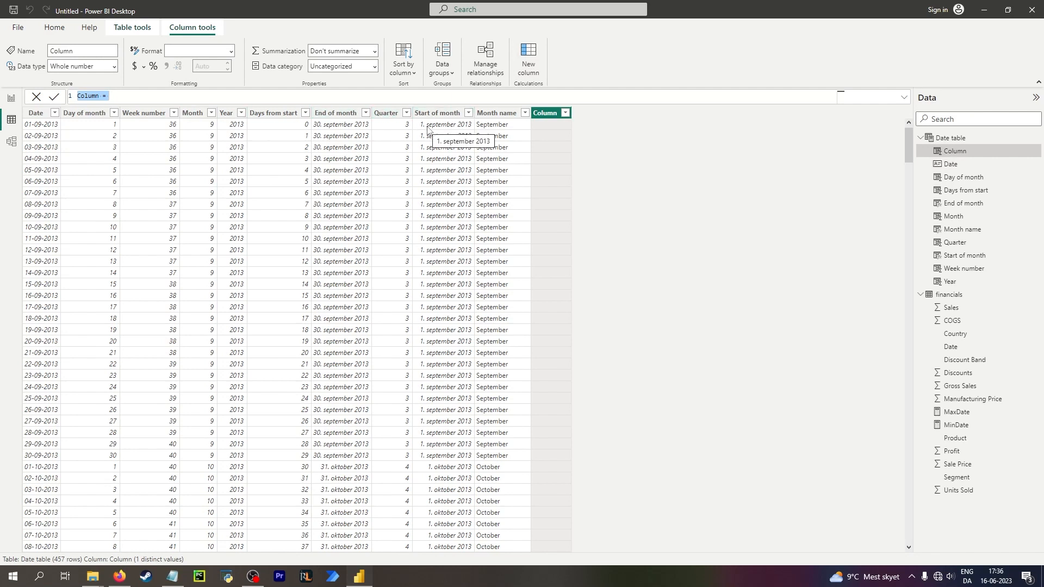
click(320, 100)
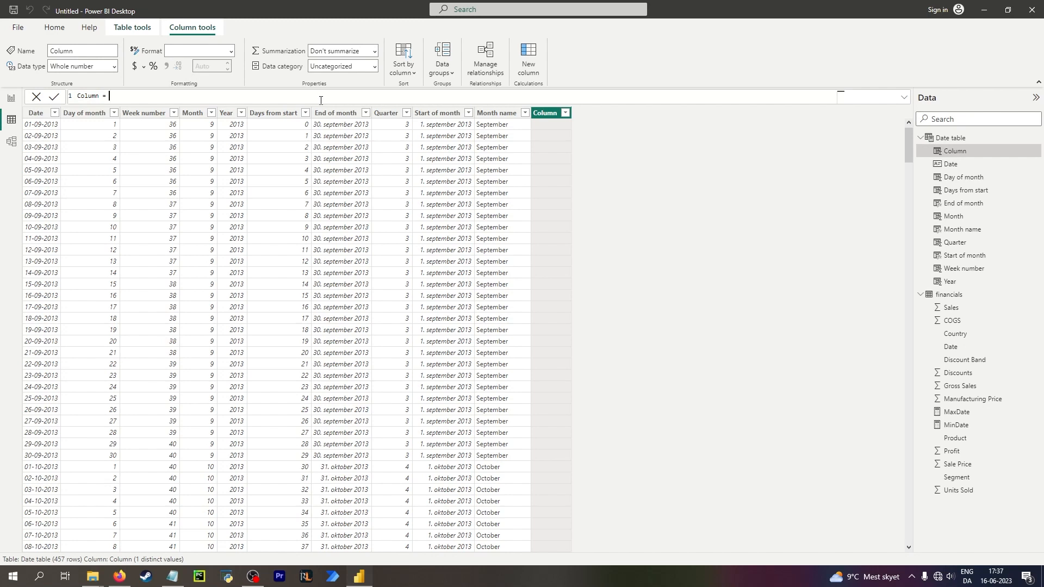
text(start)
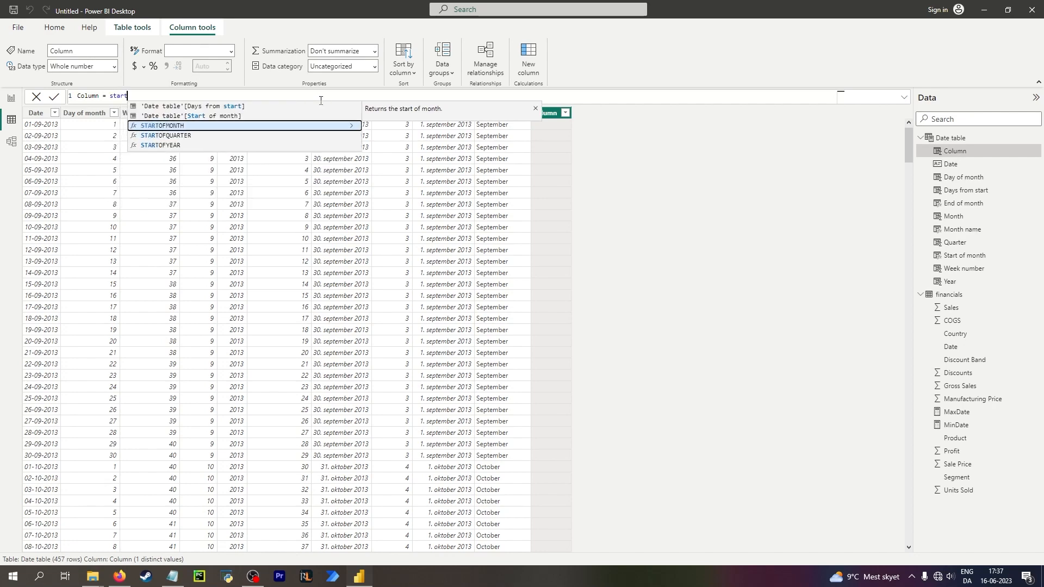
key(Tab)
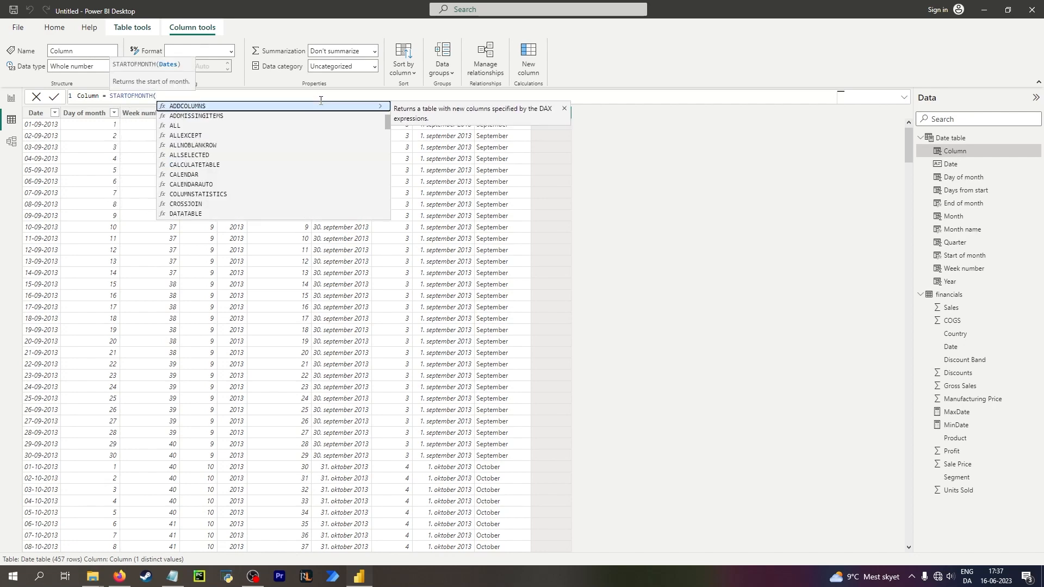
click(321, 100)
drag(157, 96, 109, 96)
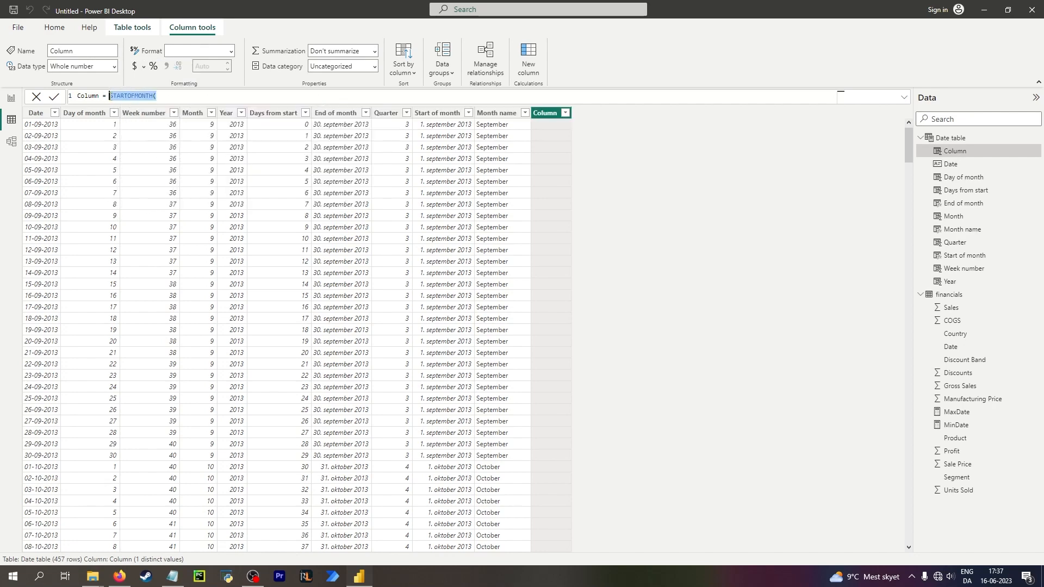
text(start)
key(Tab)
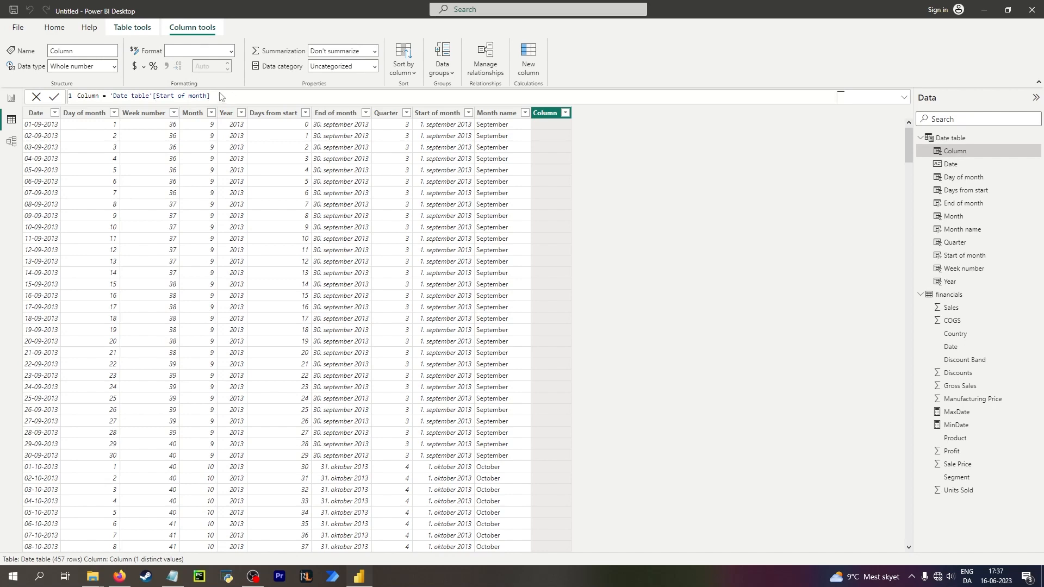
key(Return)
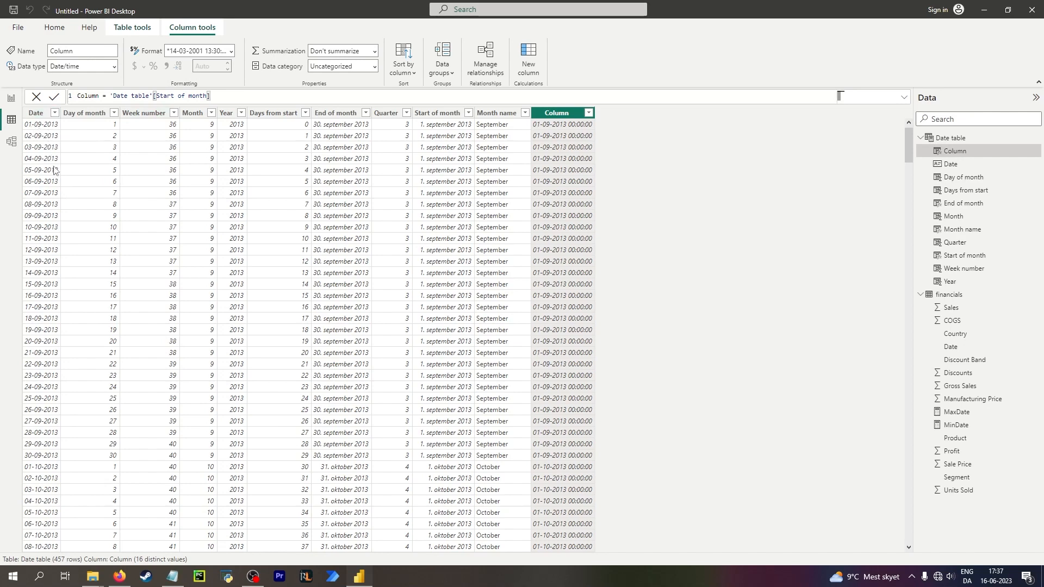
Rename the new column to Months from start in its formula.
double_click(92, 96)
text(Months from )
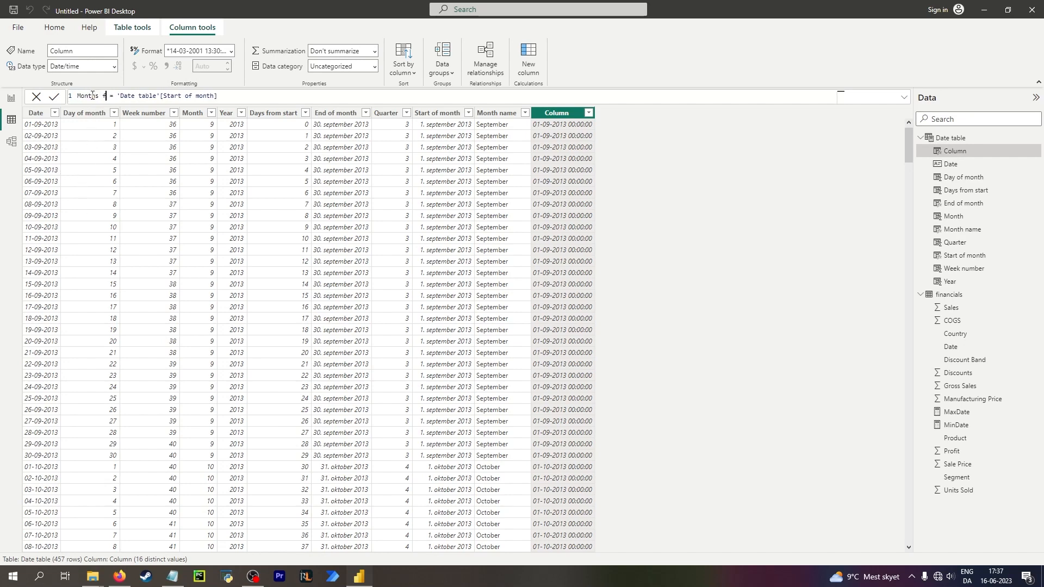
text(start)
click(264, 97)
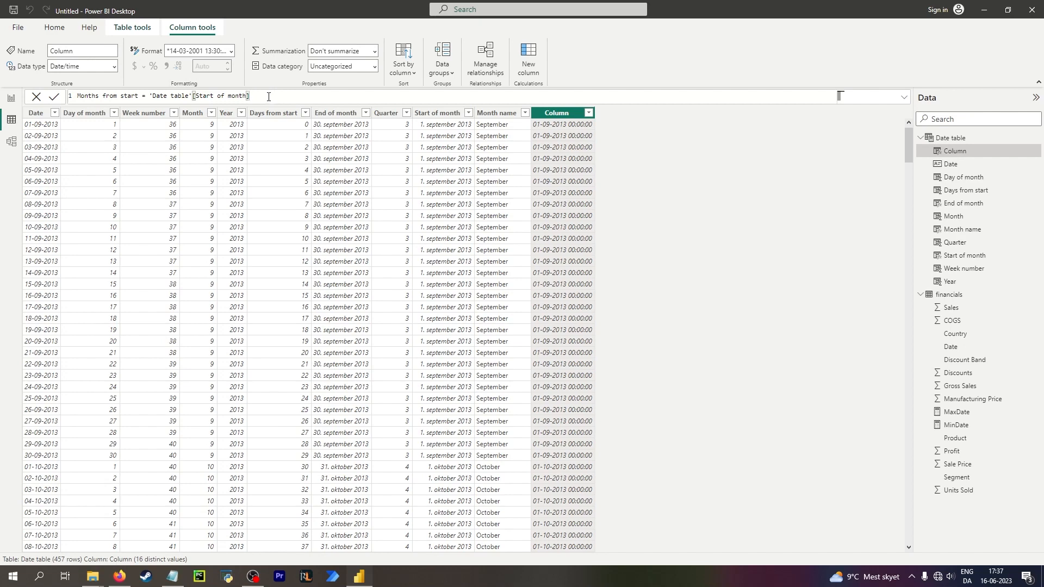
Replace the column definition with an empty formula named Days in month and commit it.
drag(273, 95, 62, 98)
text(Days in m)
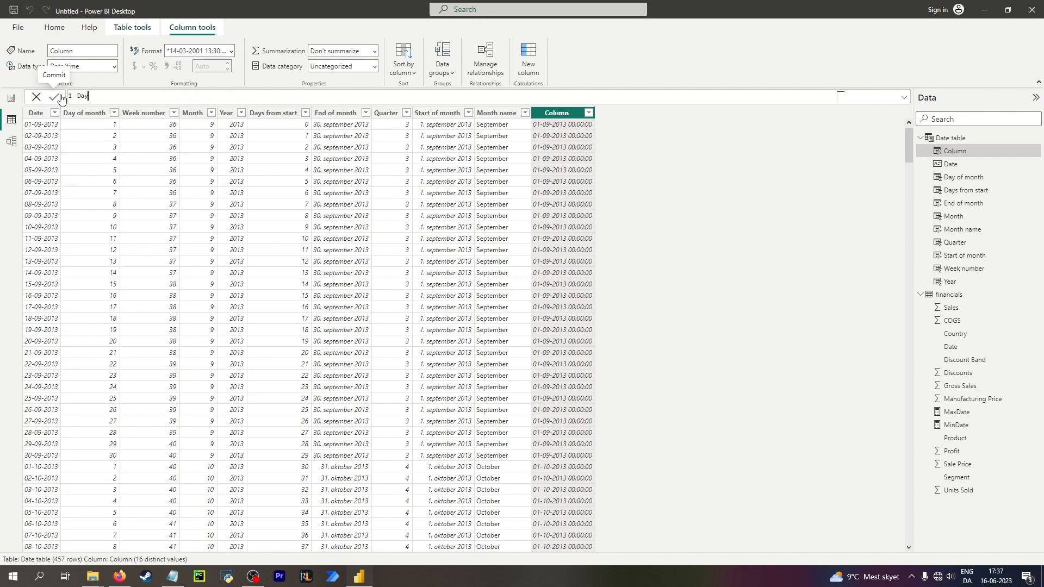
text(th =)
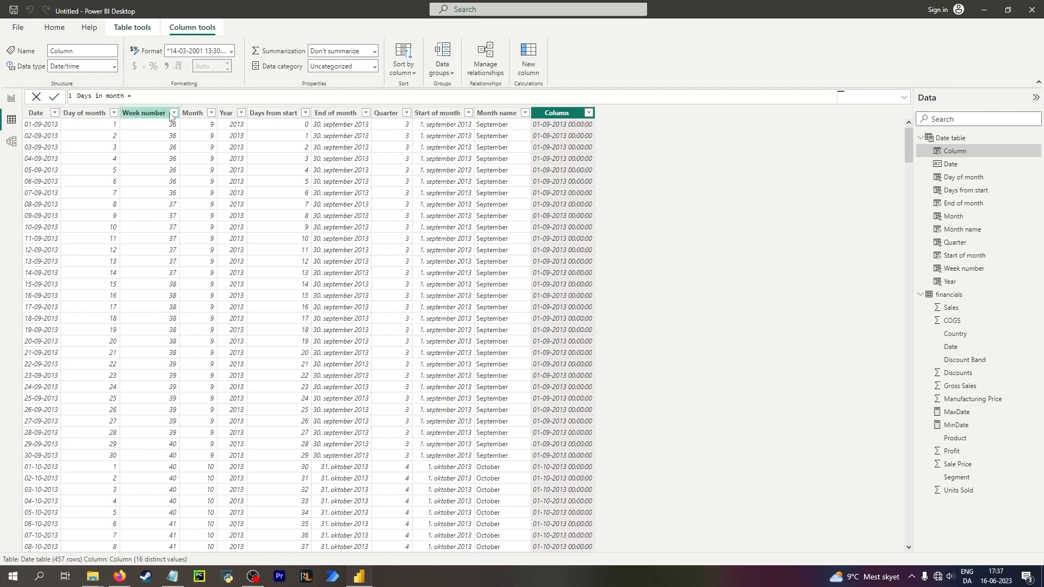
click(336, 128)
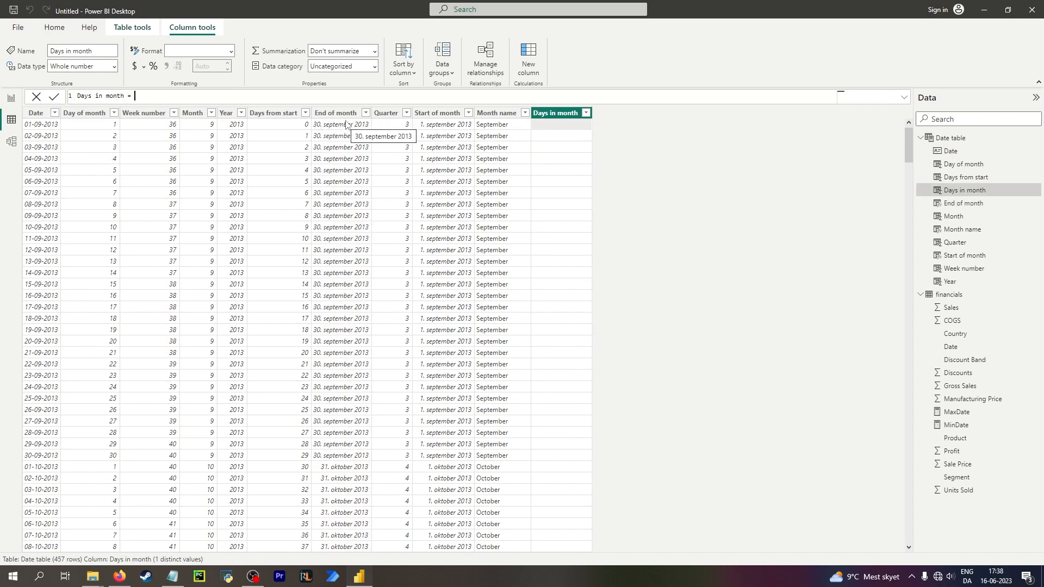
Define Days in month as 'Date table'[End of month] minus 'Date table'[Start of month] and commit it.
text(end)
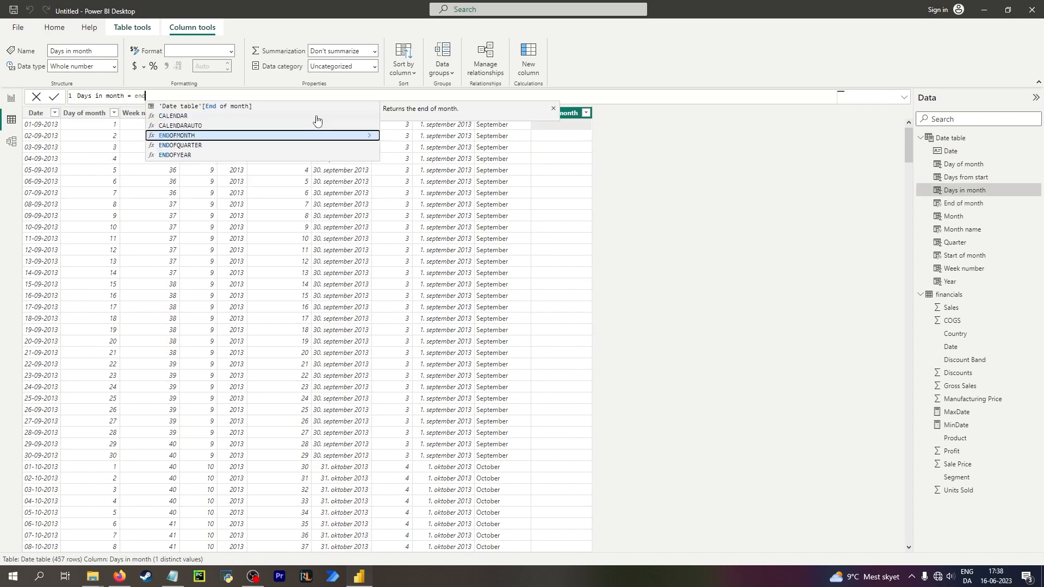
key(Tab)
text(- s)
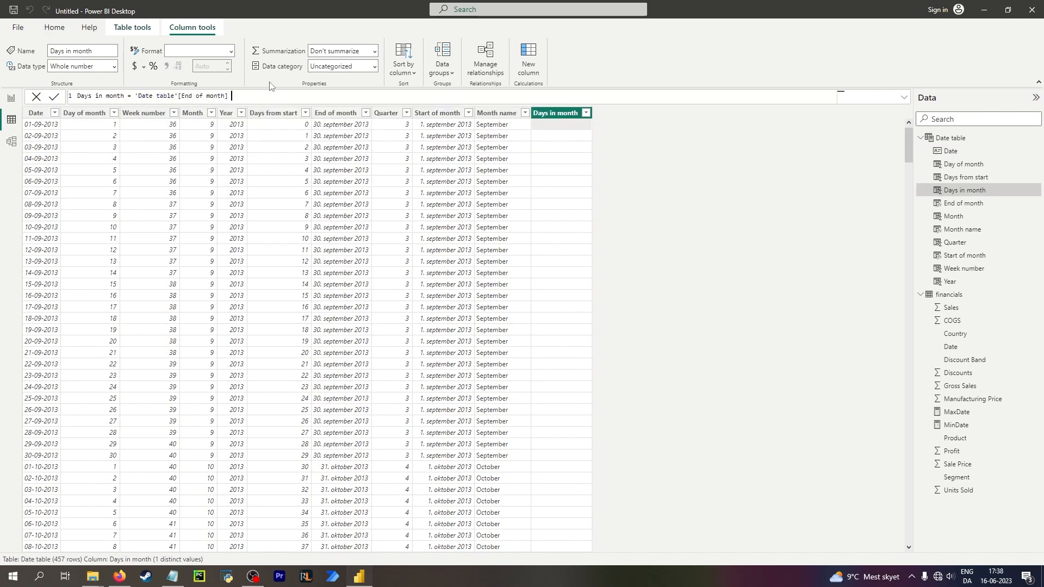
text(tart)
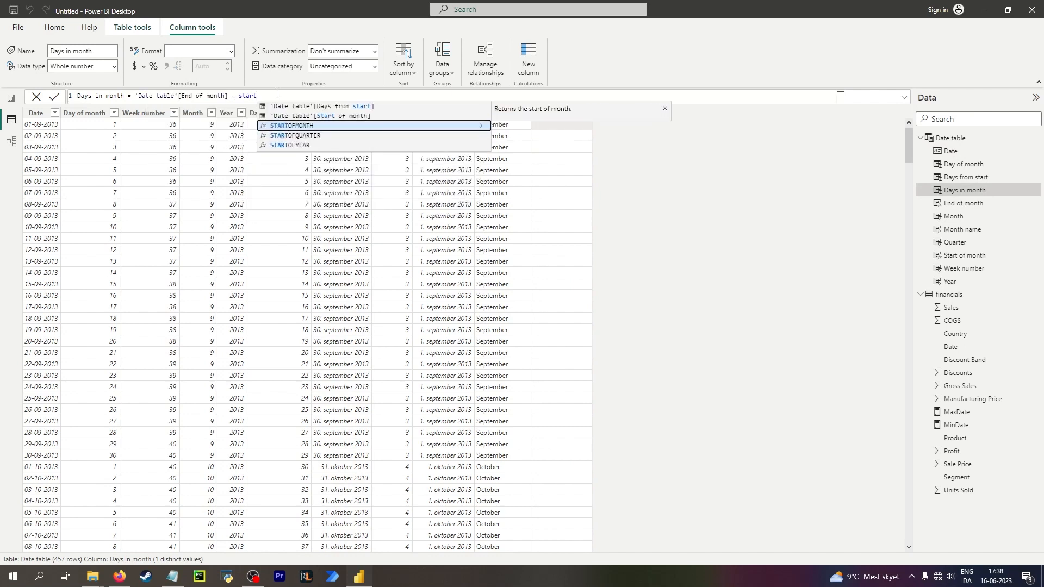
click(326, 116)
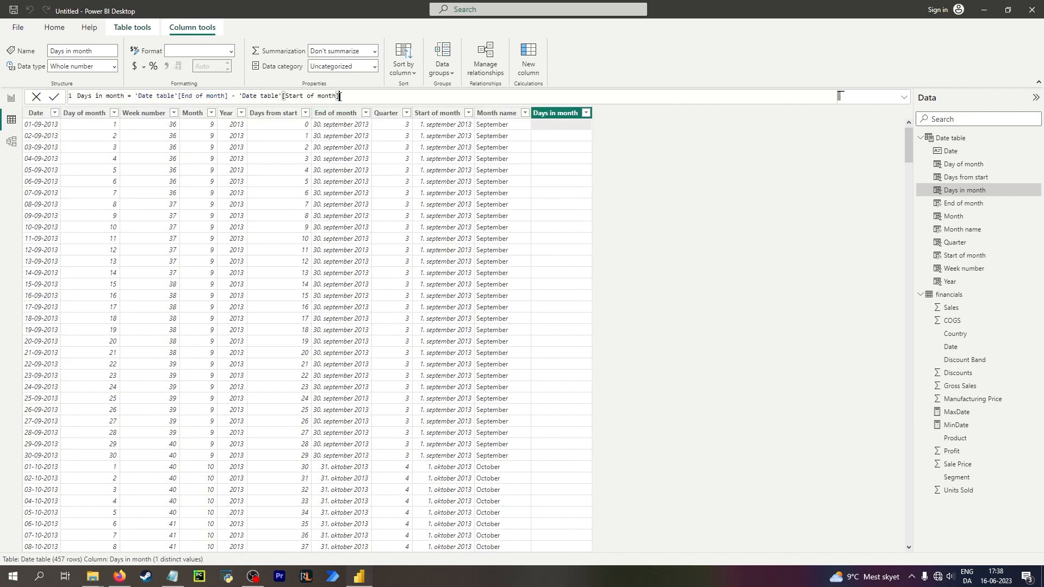
key(Return)
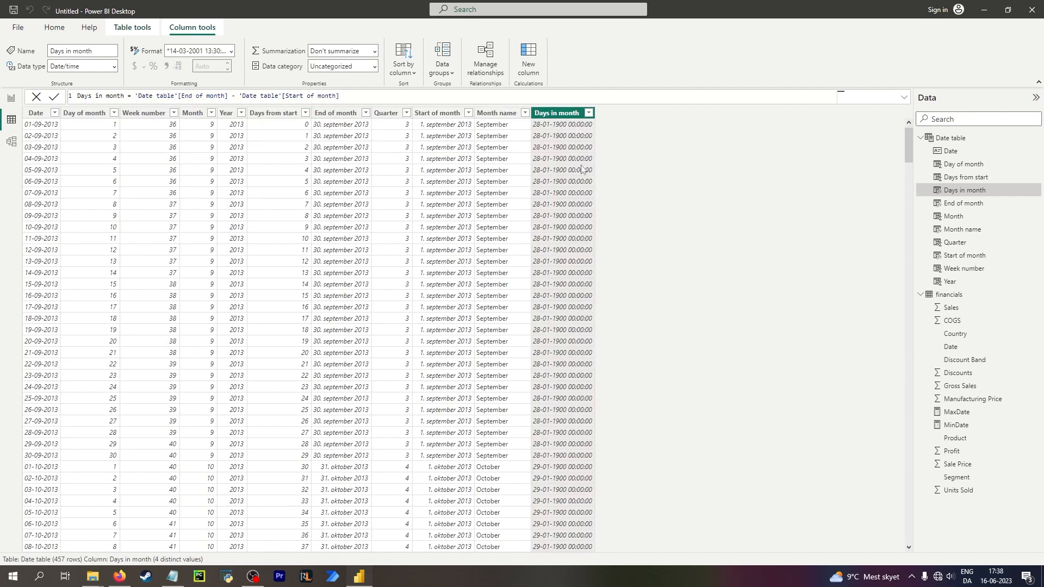
Change the Days in month column's data type to Whole number.
click(114, 65)
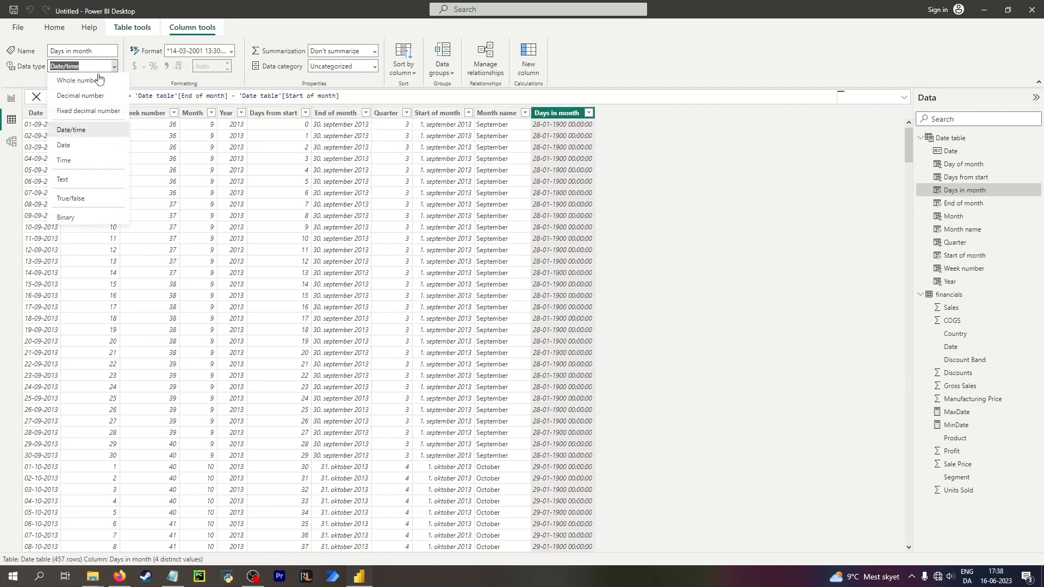
click(99, 80)
click(591, 303)
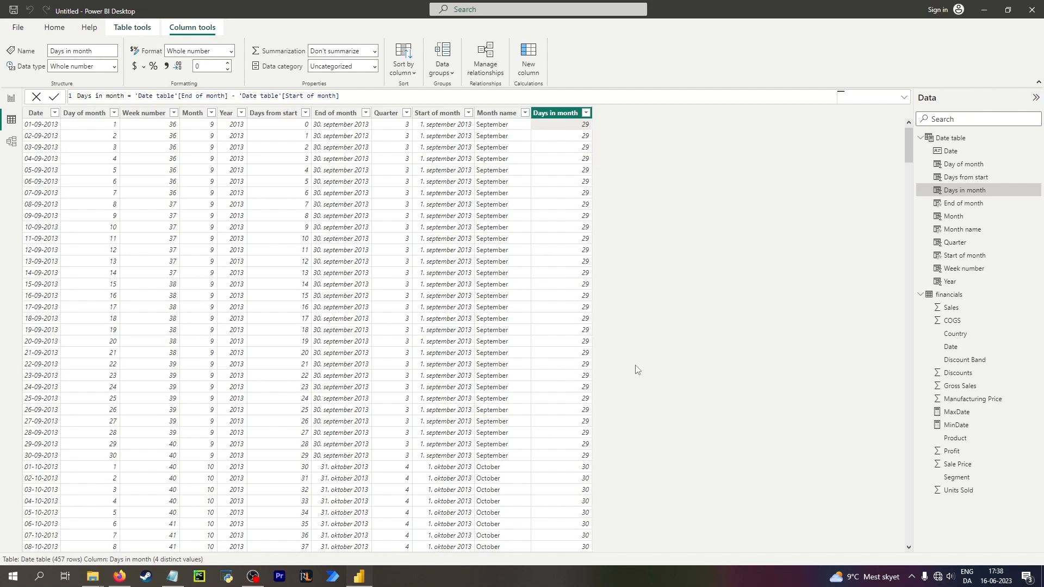
click(292, 466)
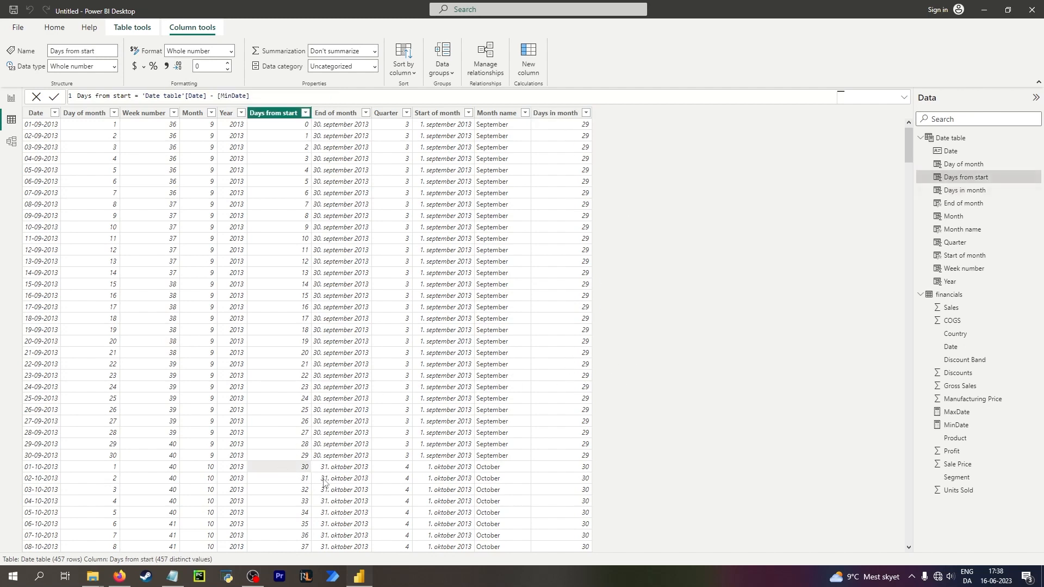
click(289, 478)
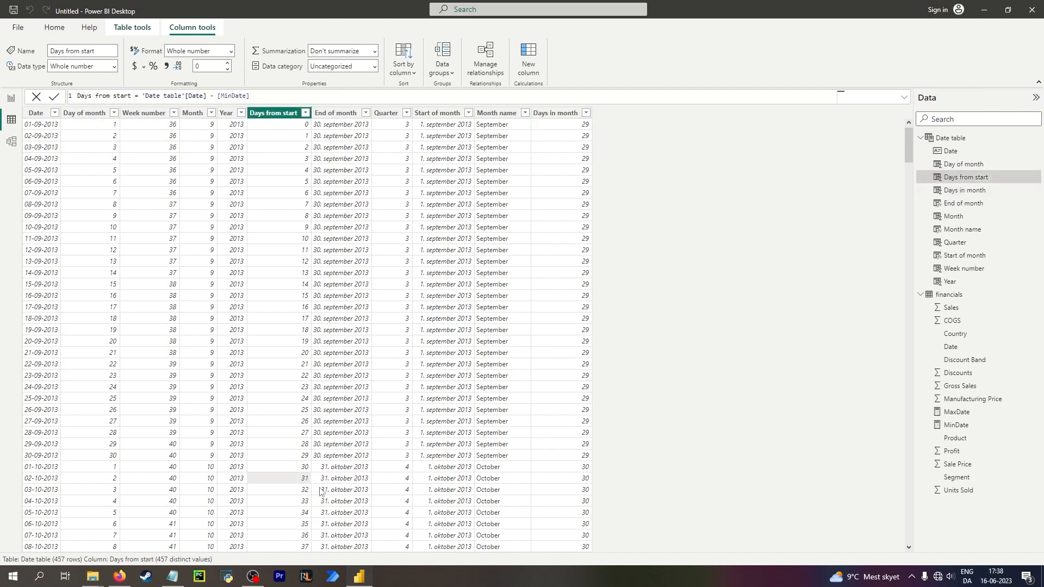
click(293, 262)
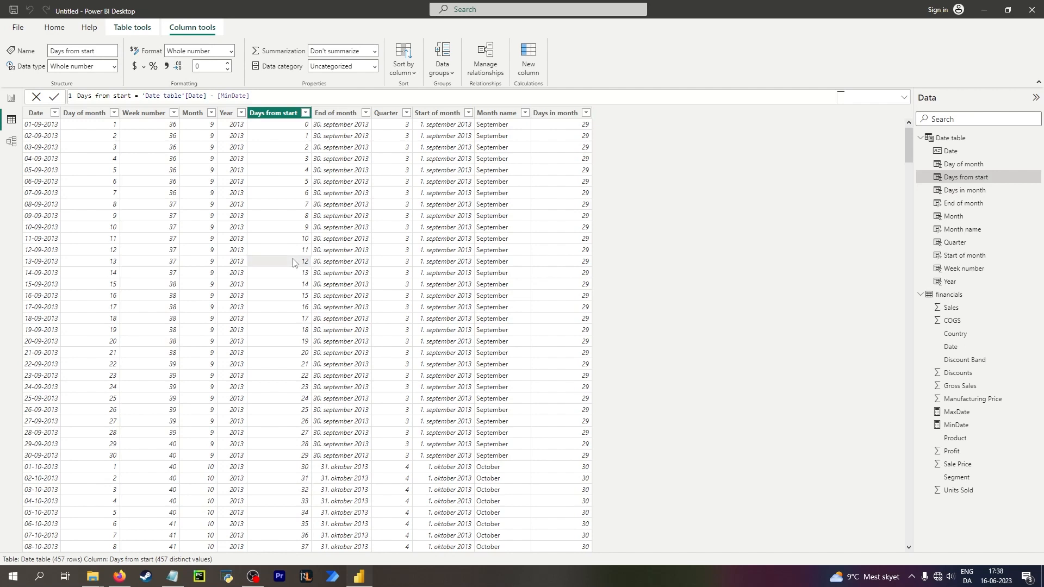
click(578, 128)
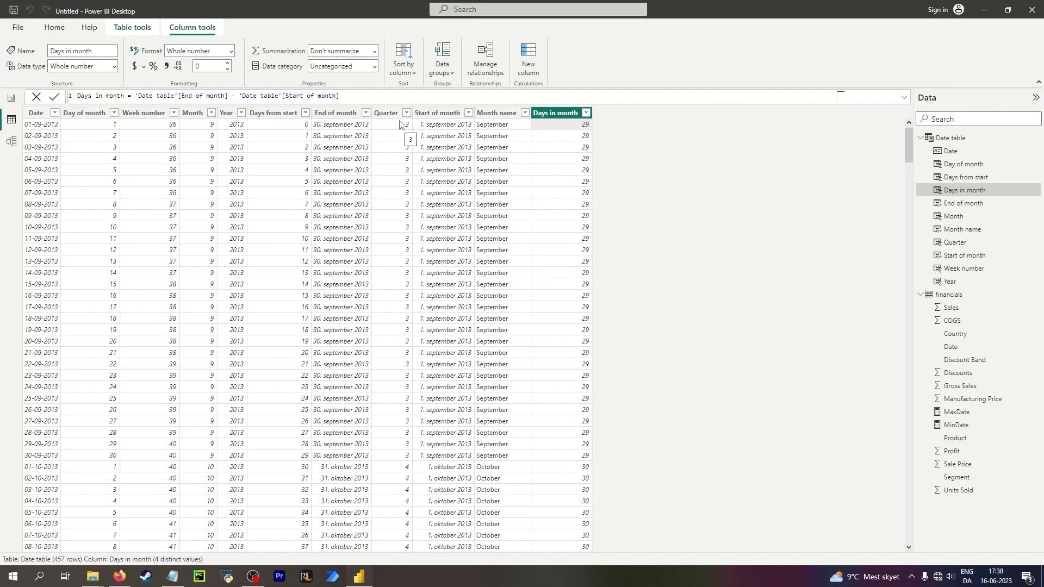
Add a new column in the Date table with a formula named Months from start.
click(526, 65)
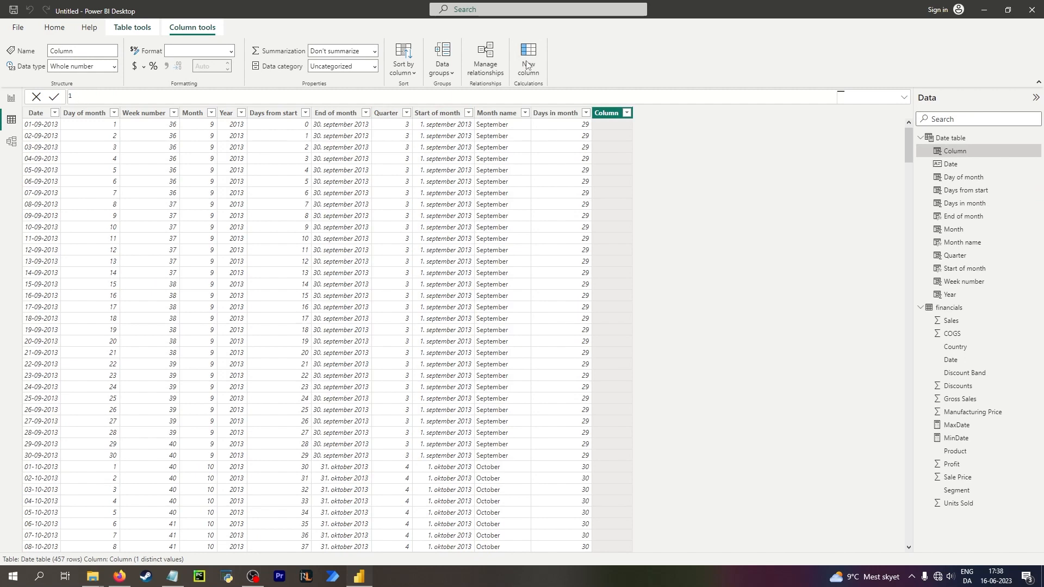
text(Months from start = mont)
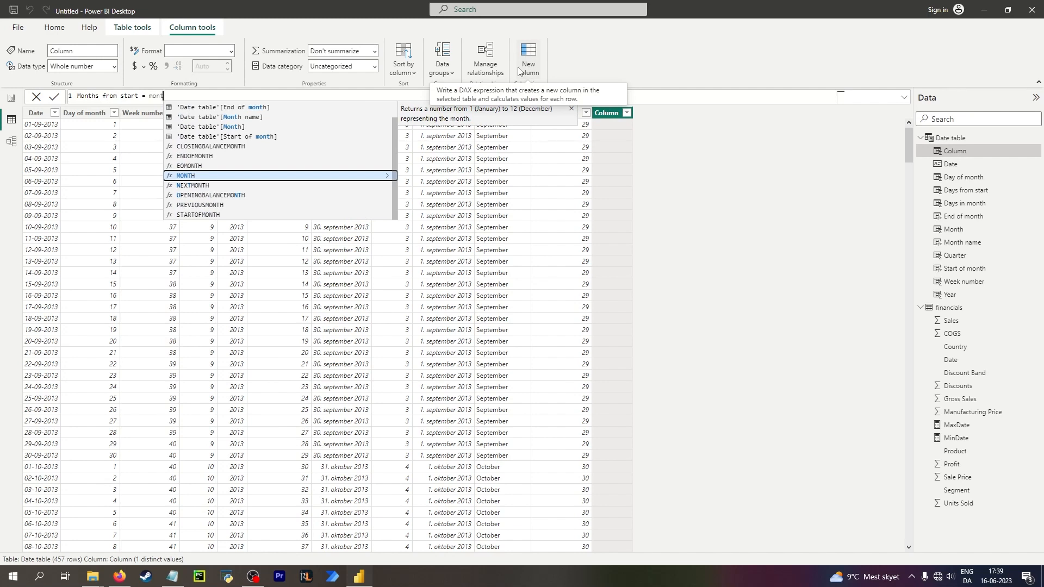
key(Down)
key(Down)
key(Down)
key(Down)
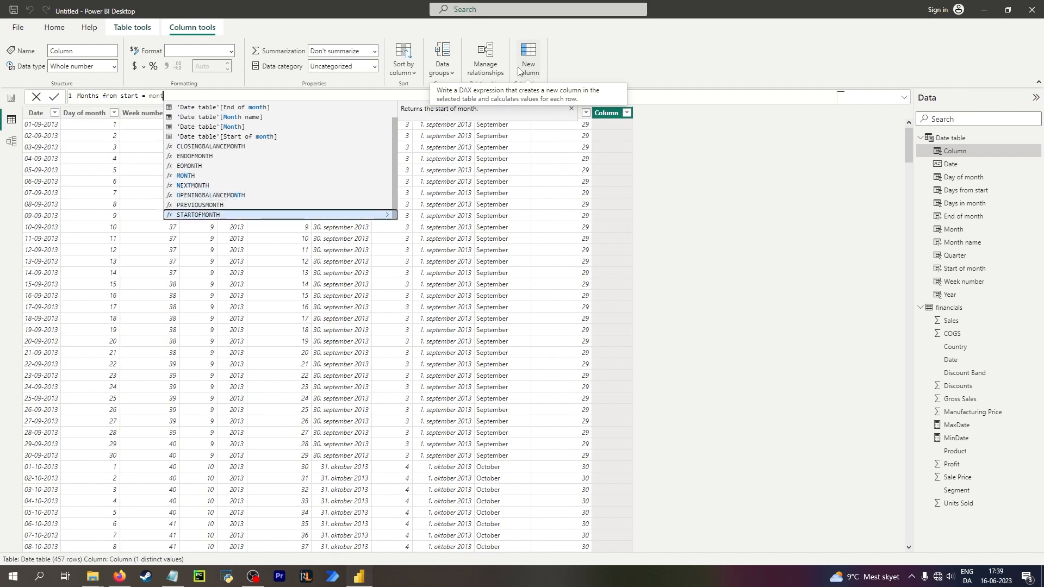
key(BackSpace)
key(BackSpace)
key(BackSpace)
key(BackSpace)
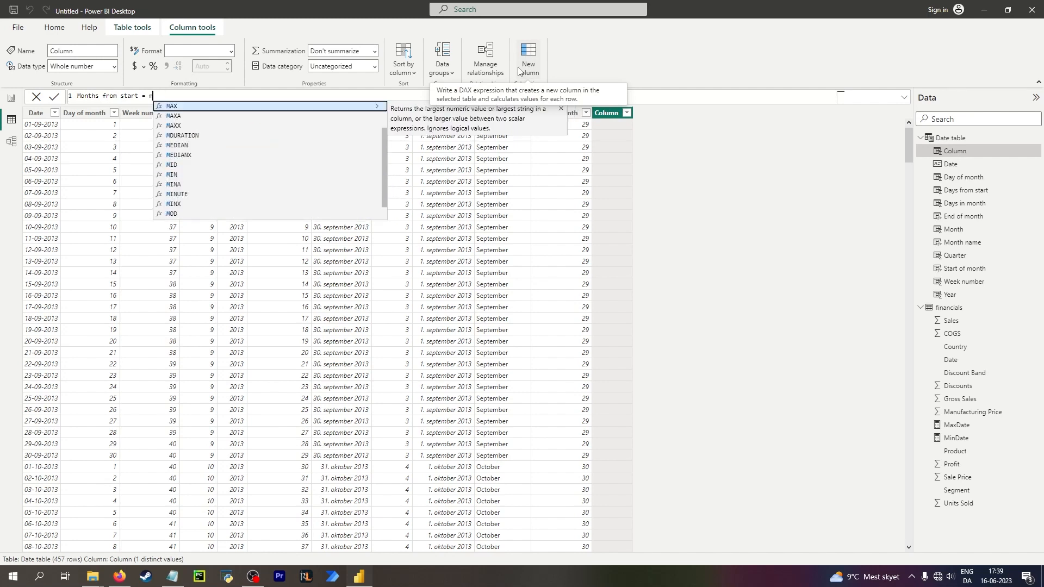
text(date)
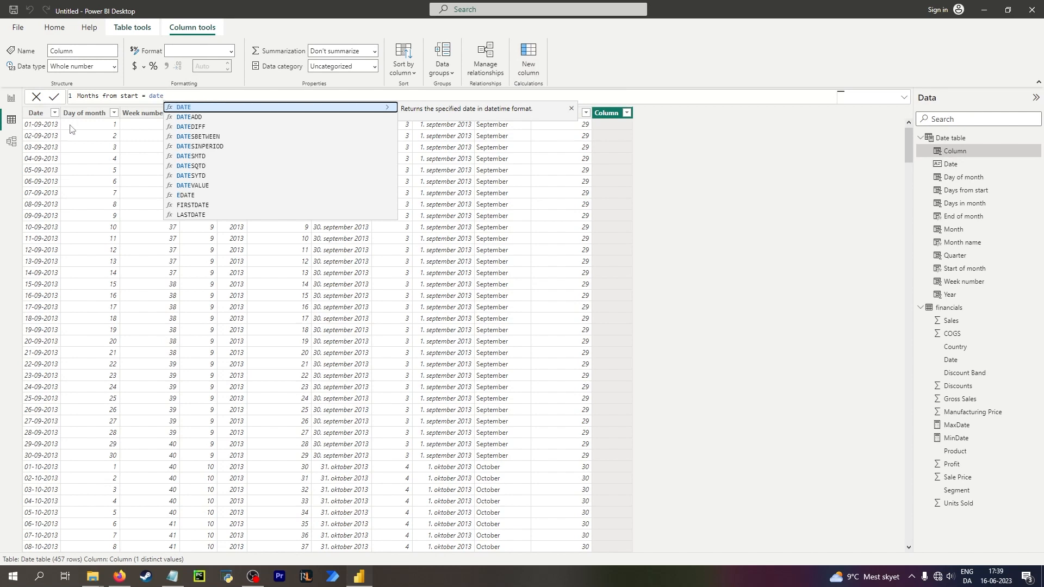
key(BackSpace)
key(BackSpace)
key(BackSpace)
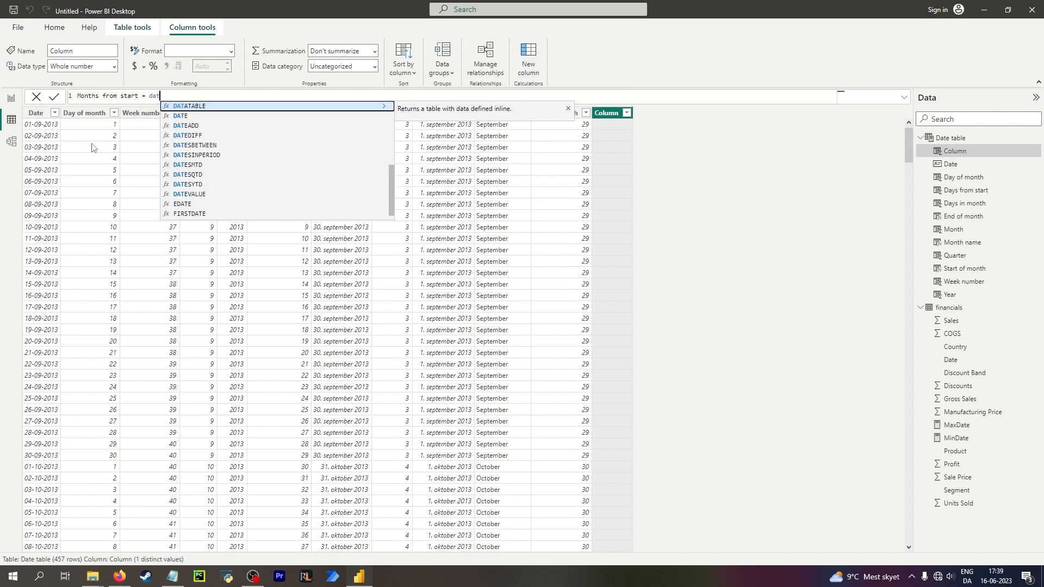
key(BackSpace)
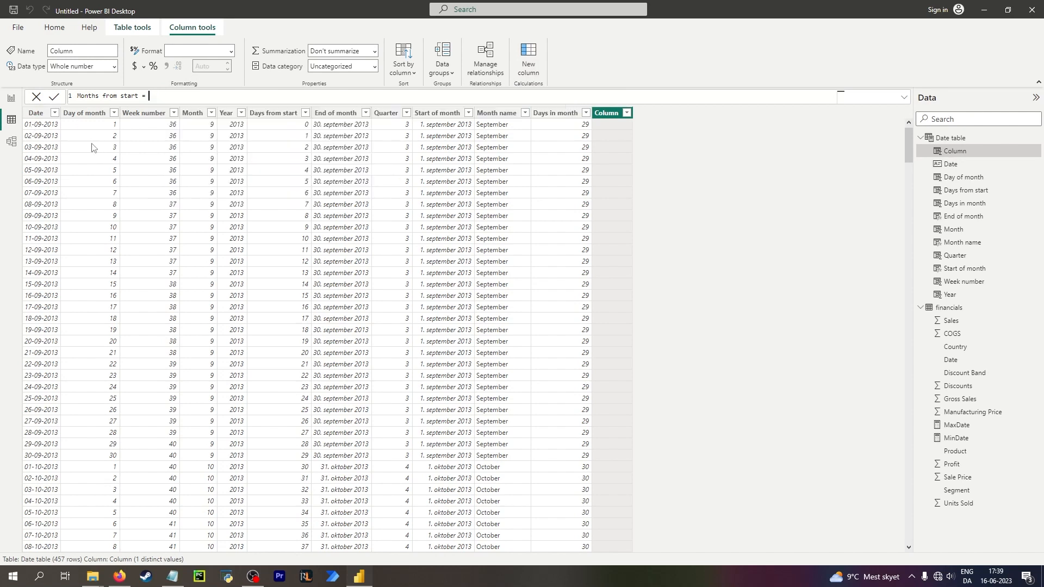
Define Months from start as 'Date table'[Start of month] minus [MinDate] and commit it.
text(startofm)
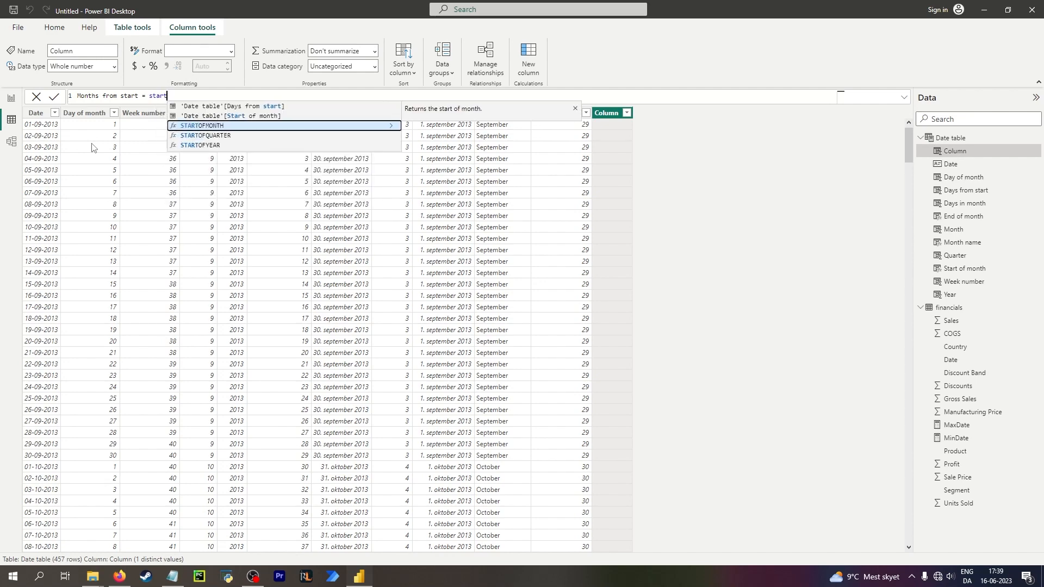
key(Tab)
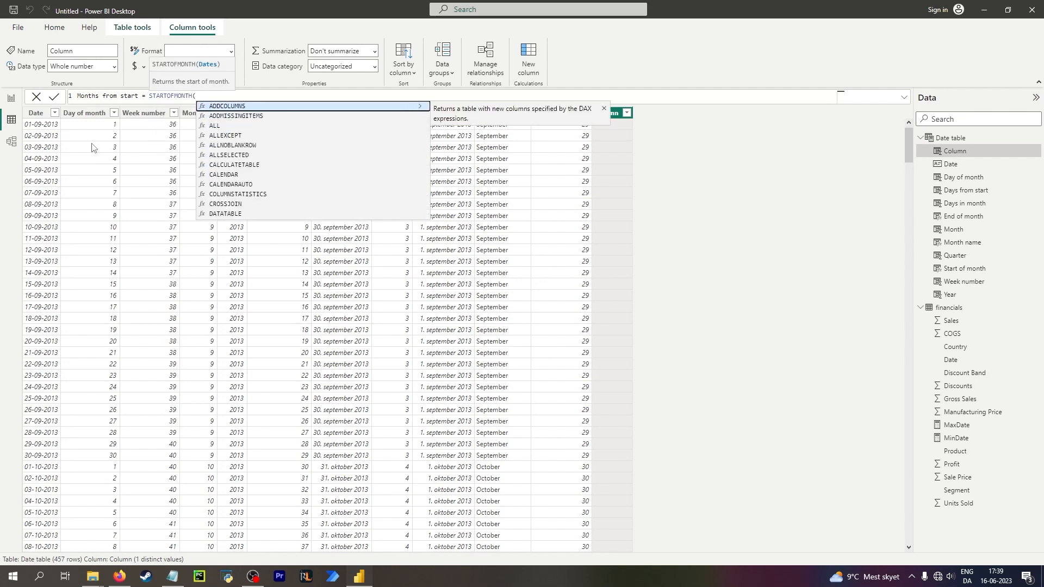
key(BackSpace)
key(BackSpace)
key(BackSpace)
key(BackSpace)
key(BackSpace)
key(BackSpace)
key(BackSpace)
key(BackSpace)
key(BackSpace)
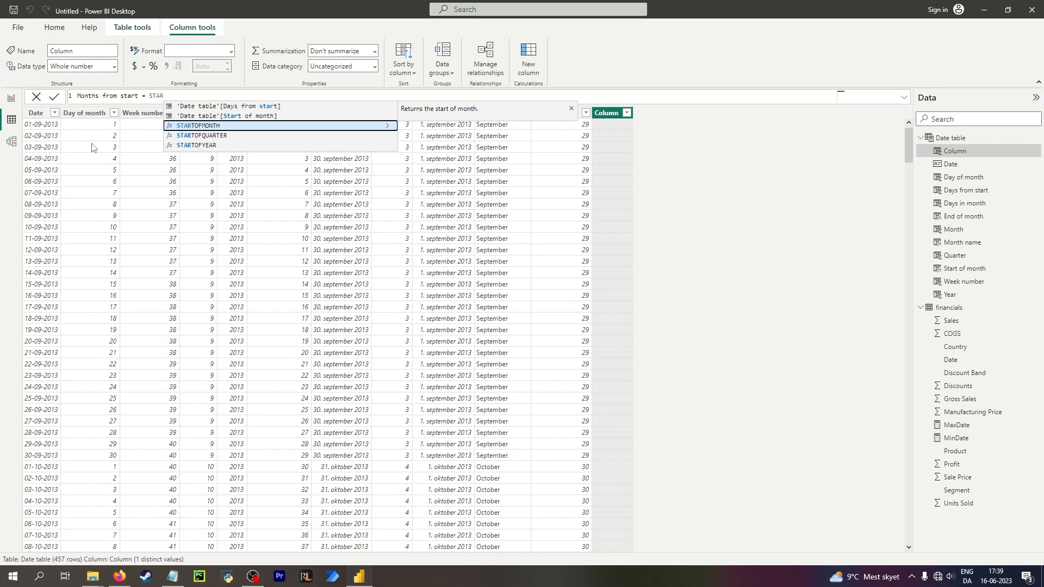
key(Up)
key(Tab)
text(- )
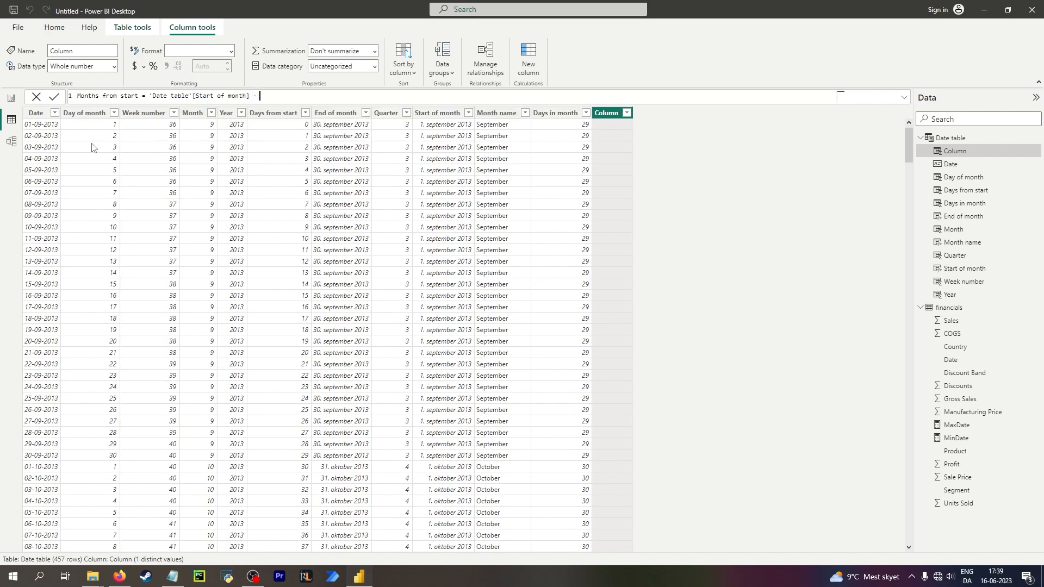
text([M)
key(Tab)
key(Return)
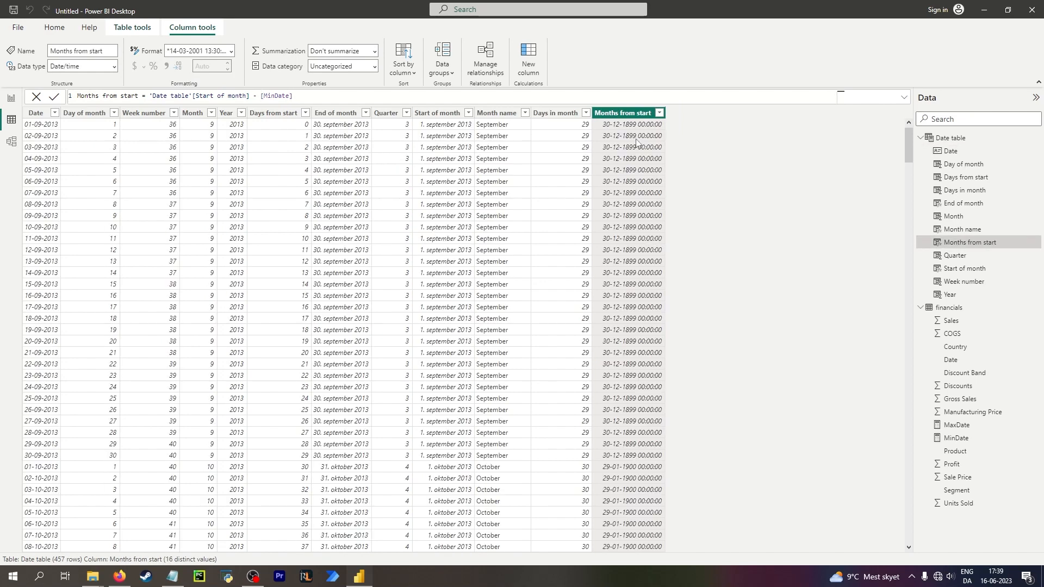
Change the Months from start column's data type to Whole number.
click(114, 66)
click(116, 81)
click(584, 297)
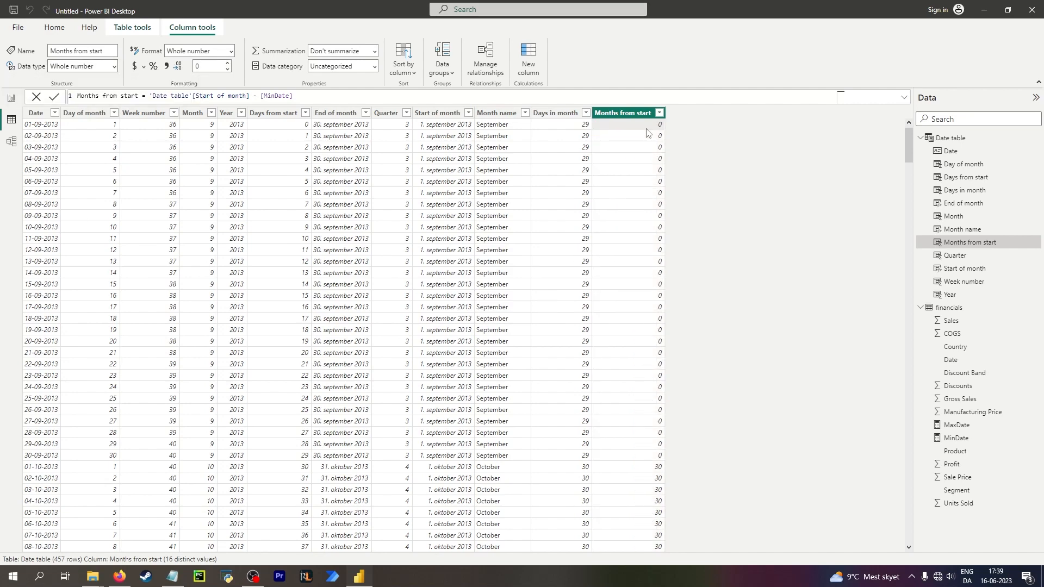
Scroll through the Months from start values across the months.
scroll(646, 218, down, 4)
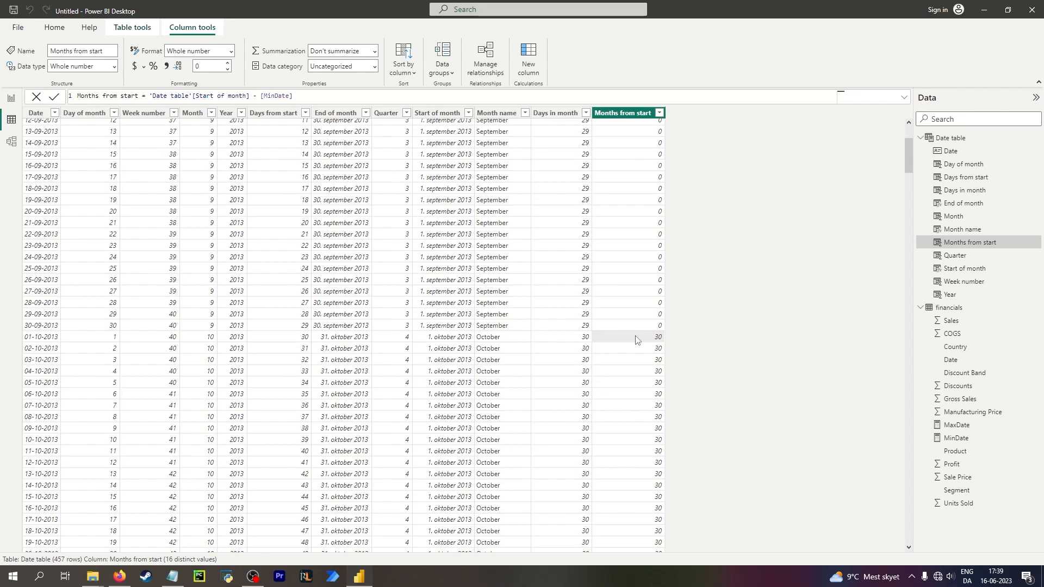
scroll(635, 338, up, 4)
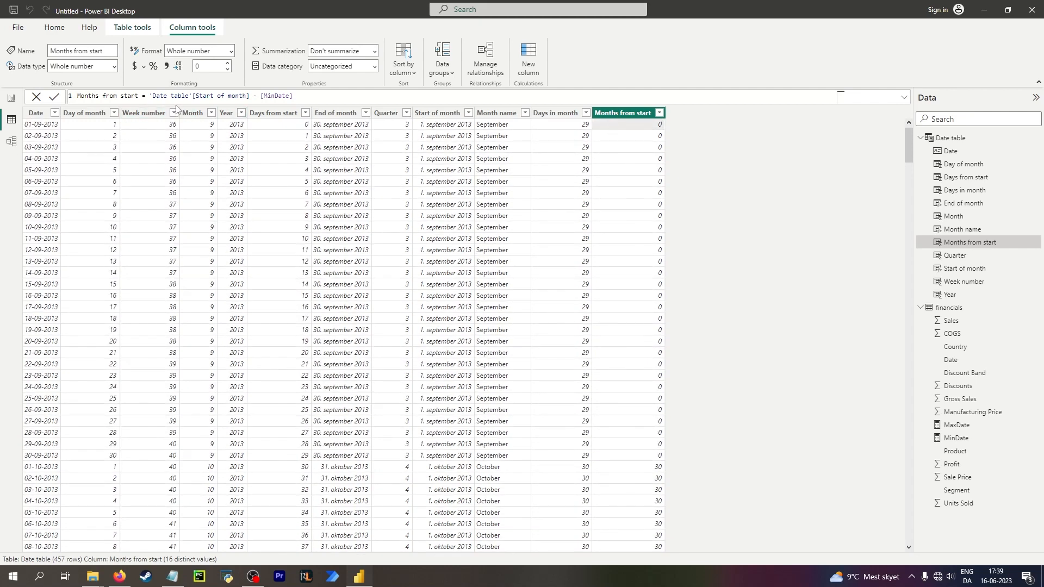
scroll(556, 347, down, 19)
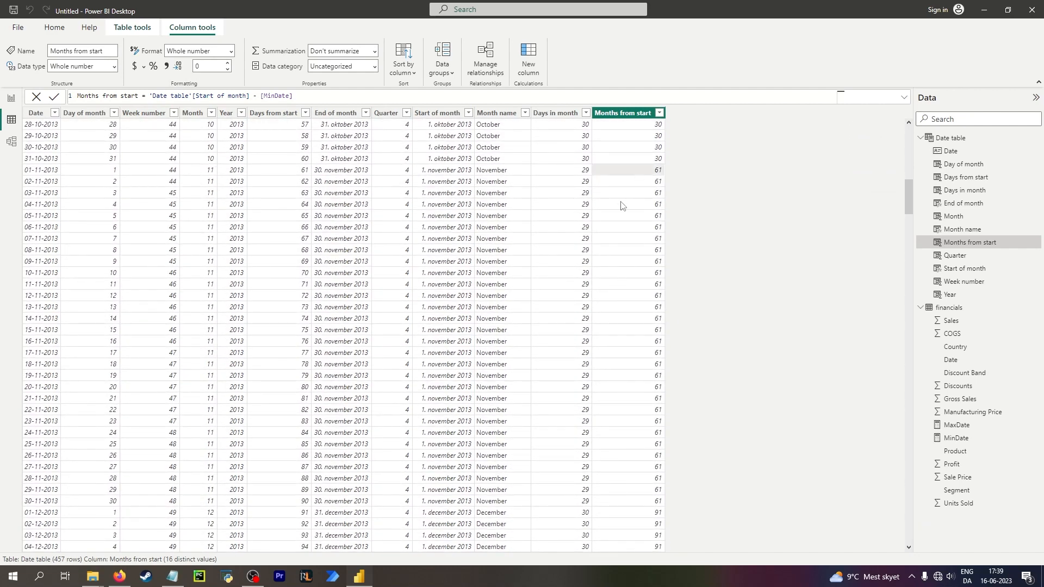
scroll(587, 279, up, 9)
scroll(587, 279, up, 4)
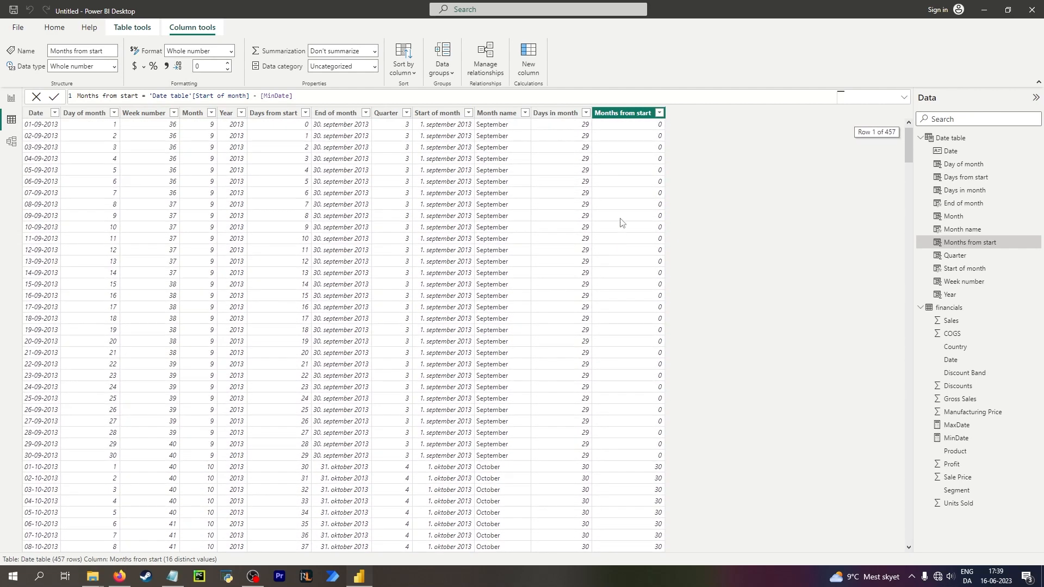
scroll(596, 240, down, 7)
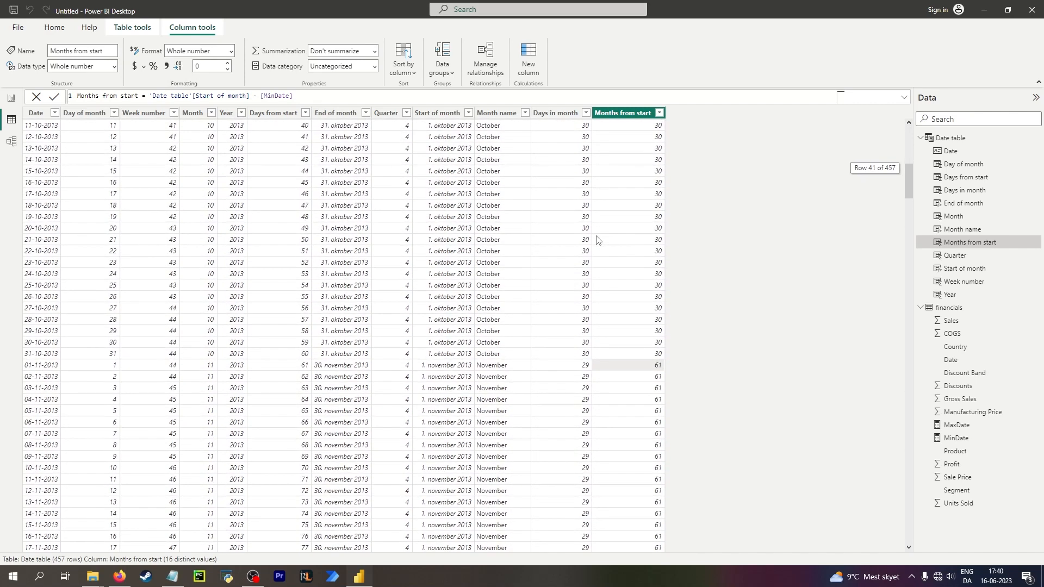
scroll(597, 239, up, 13)
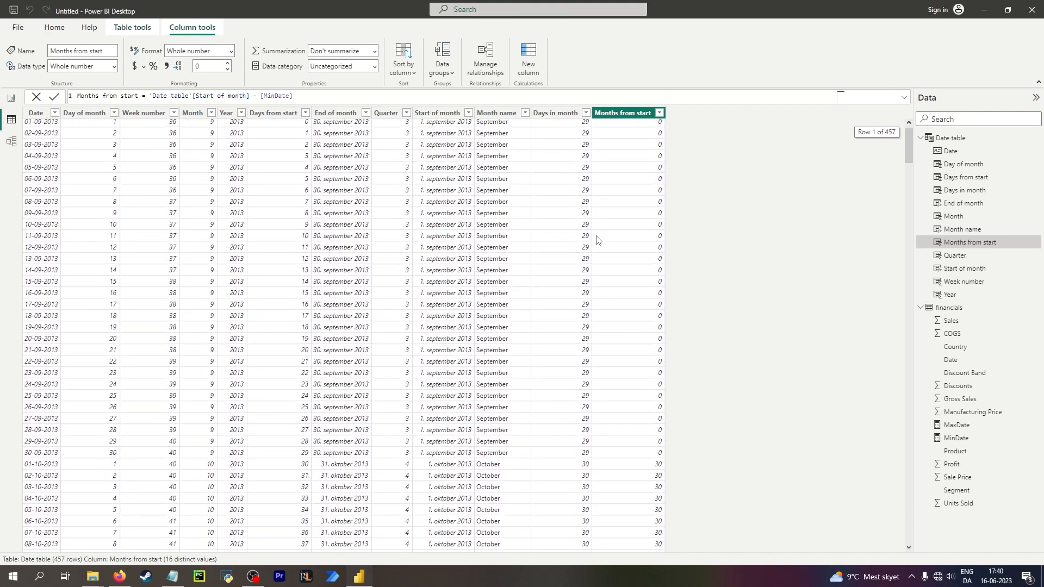
scroll(596, 239, down, 9)
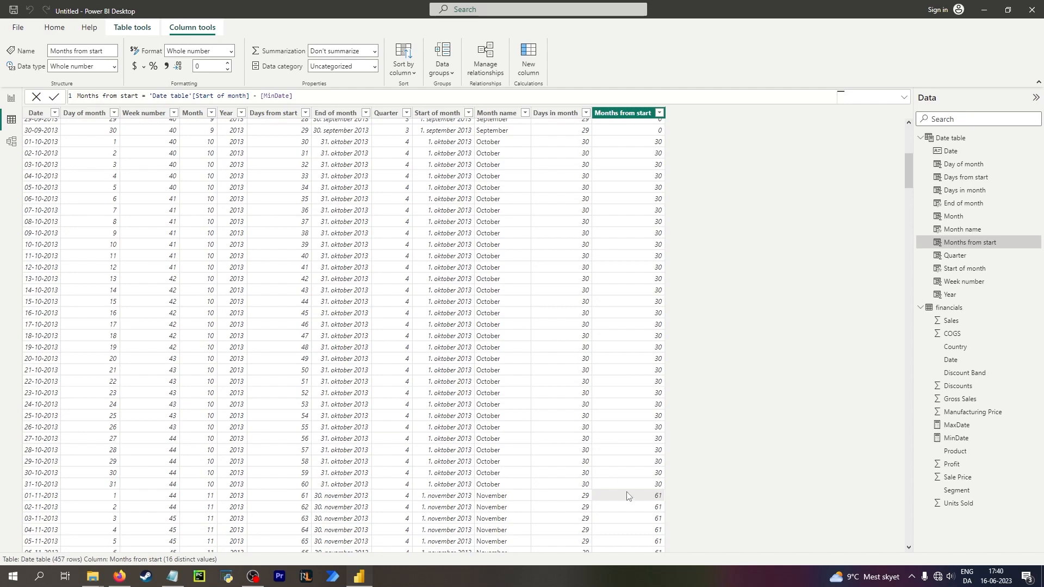
scroll(632, 496, up, 9)
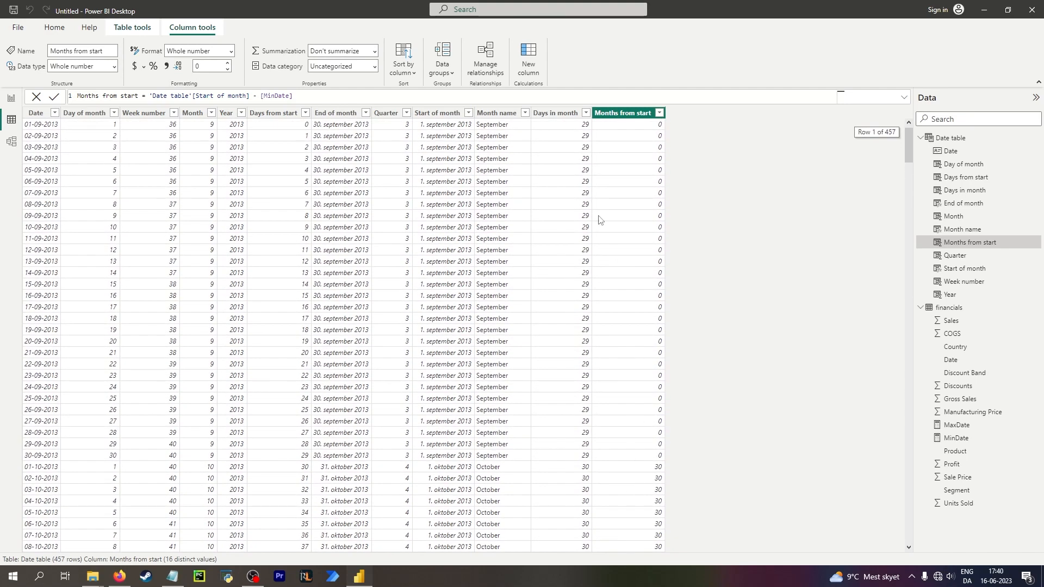
Inspect the Days in month column values across the months.
click(561, 126)
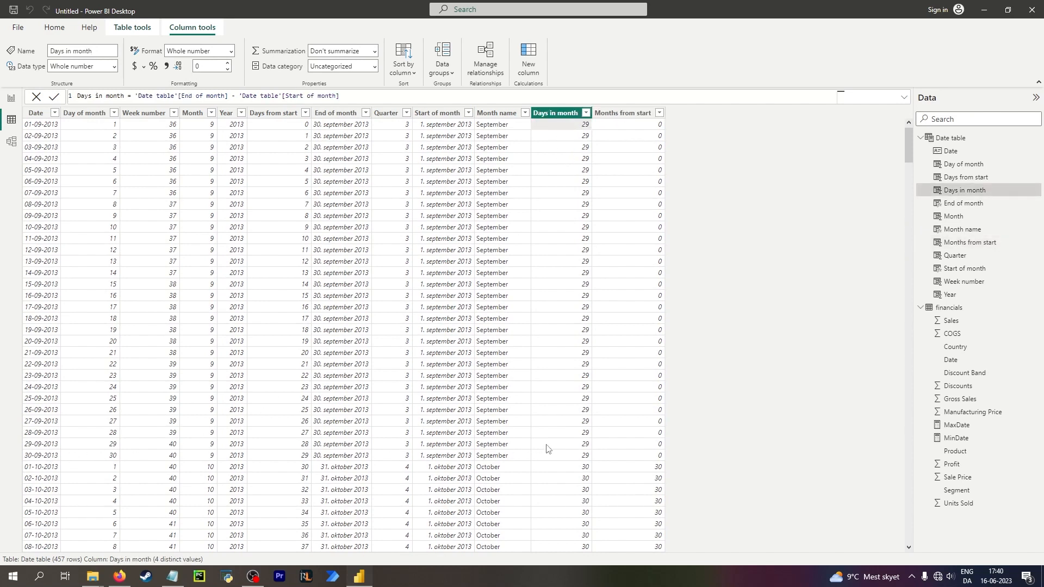
click(552, 457)
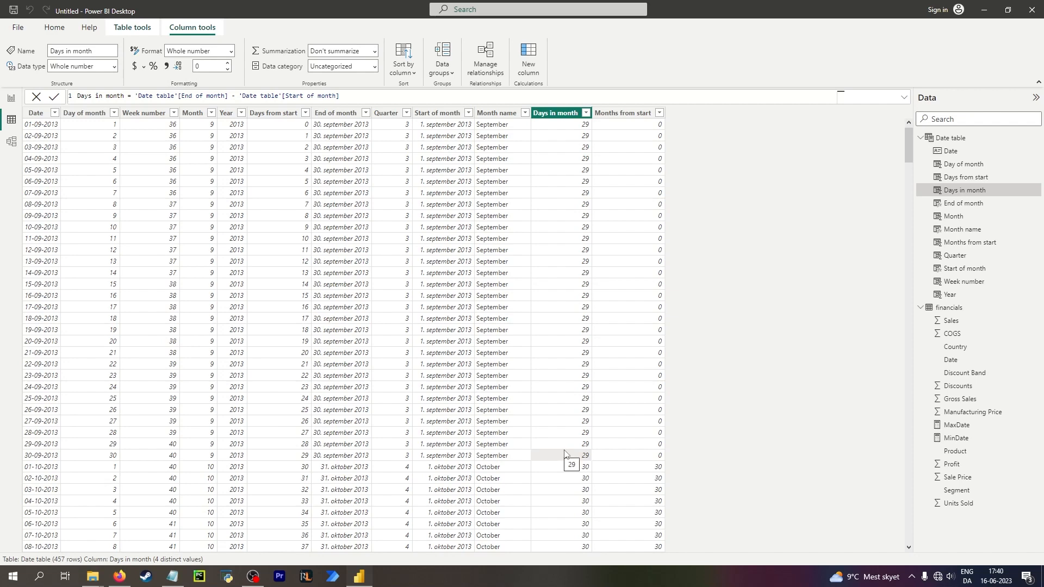
scroll(573, 472, down, 10)
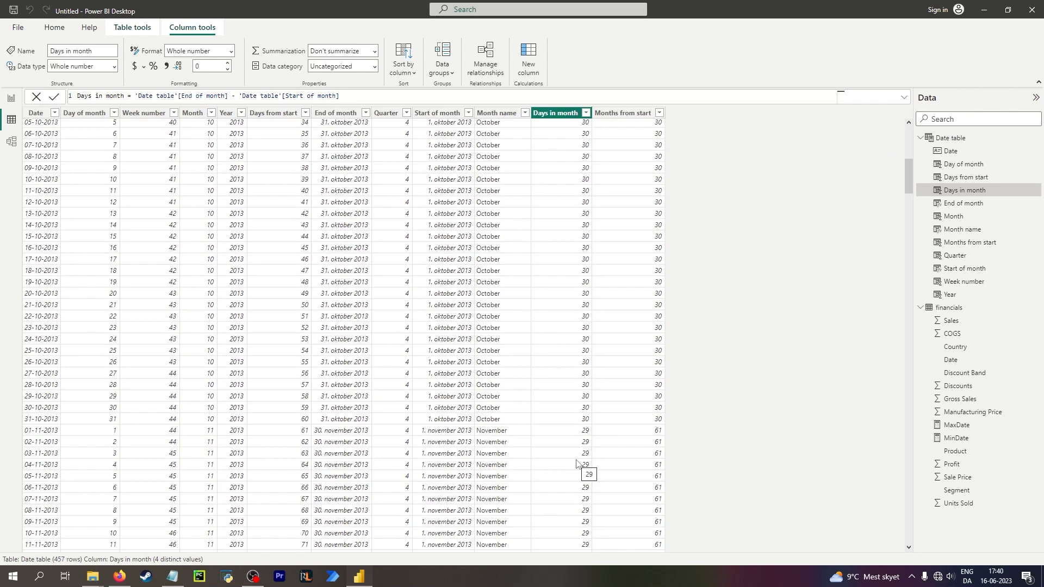
Add 1 to the end of the Days in month formula and commit it.
click(573, 420)
scroll(573, 400, up, 10)
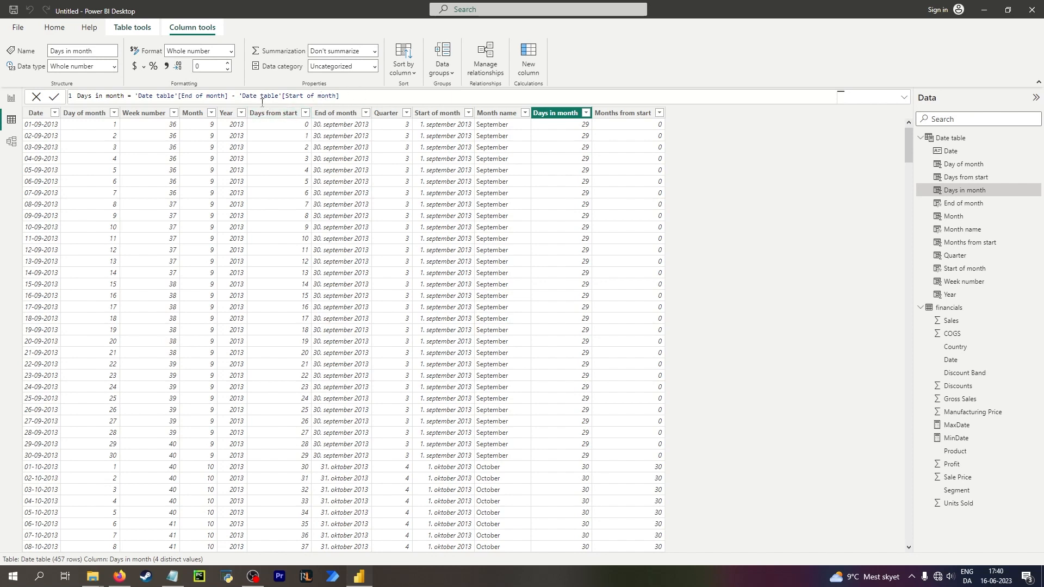
click(379, 99)
text(+1)
key(Return)
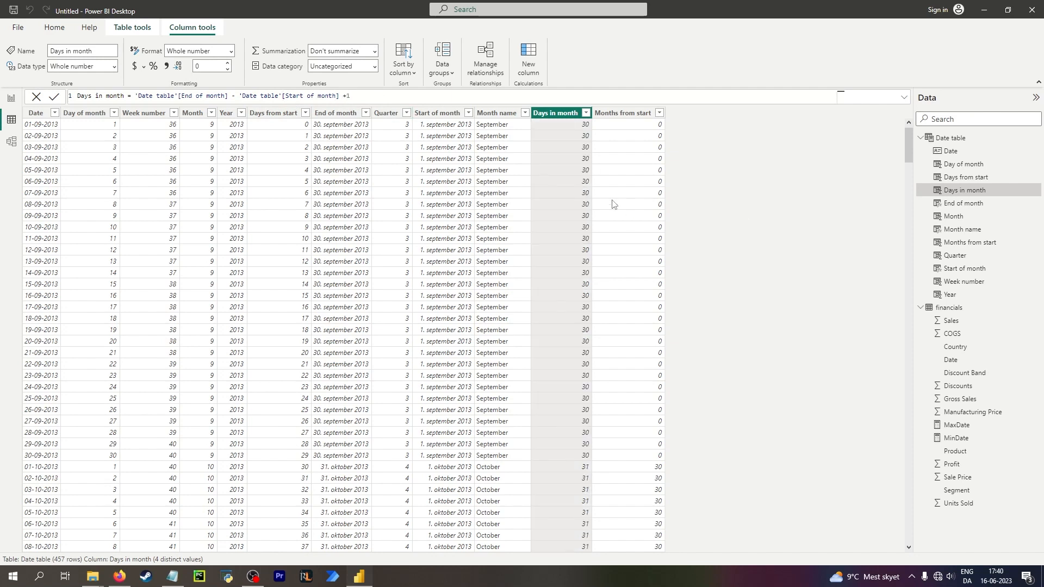
Compare the End of month, Start of month and Days in month column formulas.
click(551, 125)
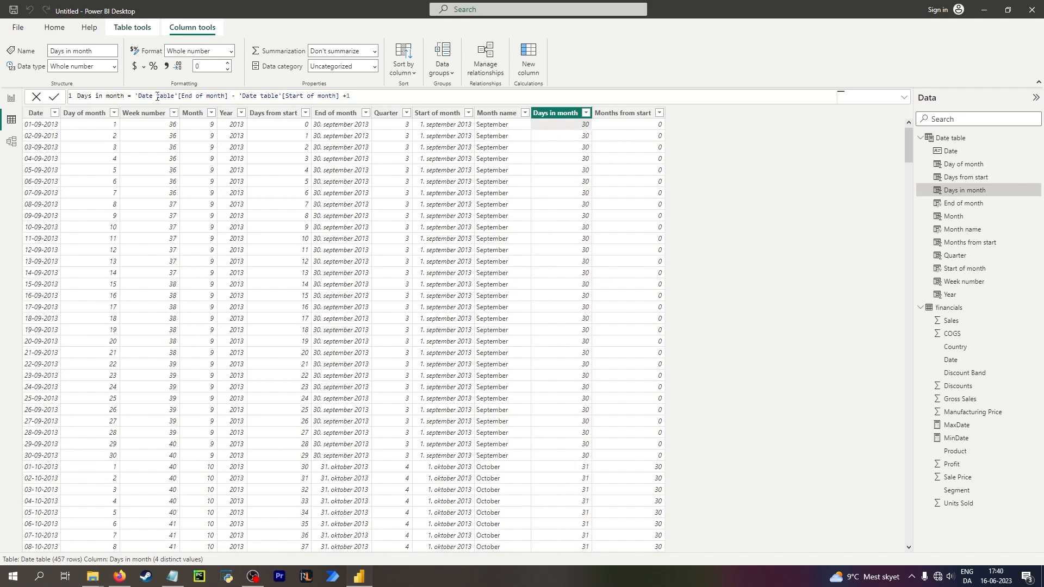
click(327, 131)
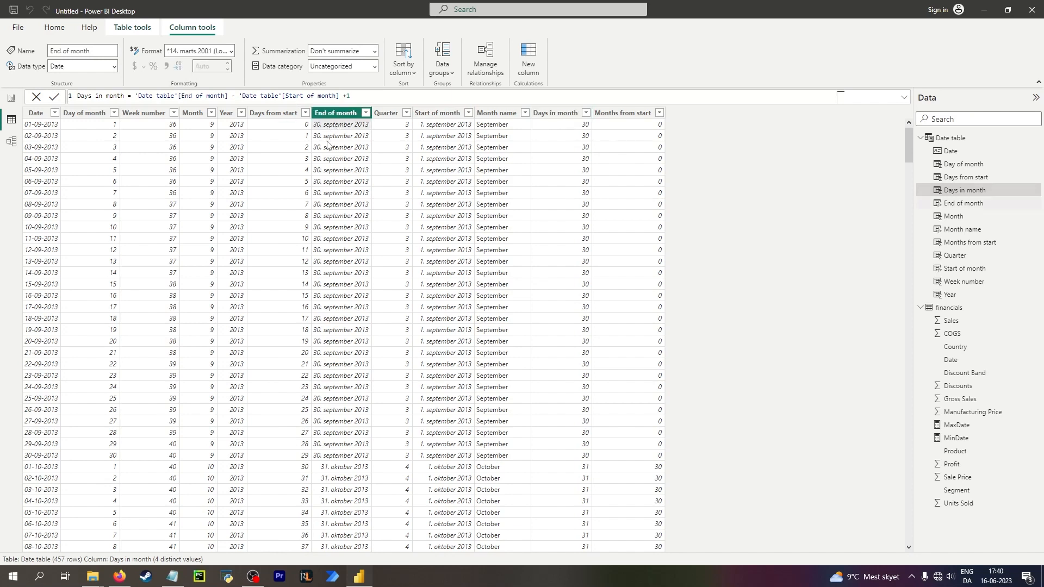
click(447, 134)
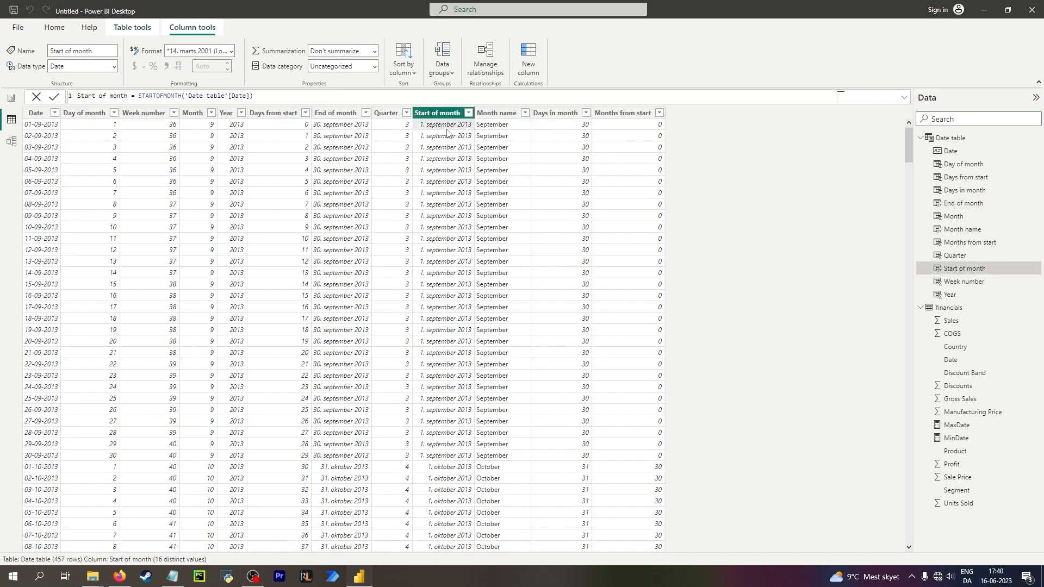
click(562, 131)
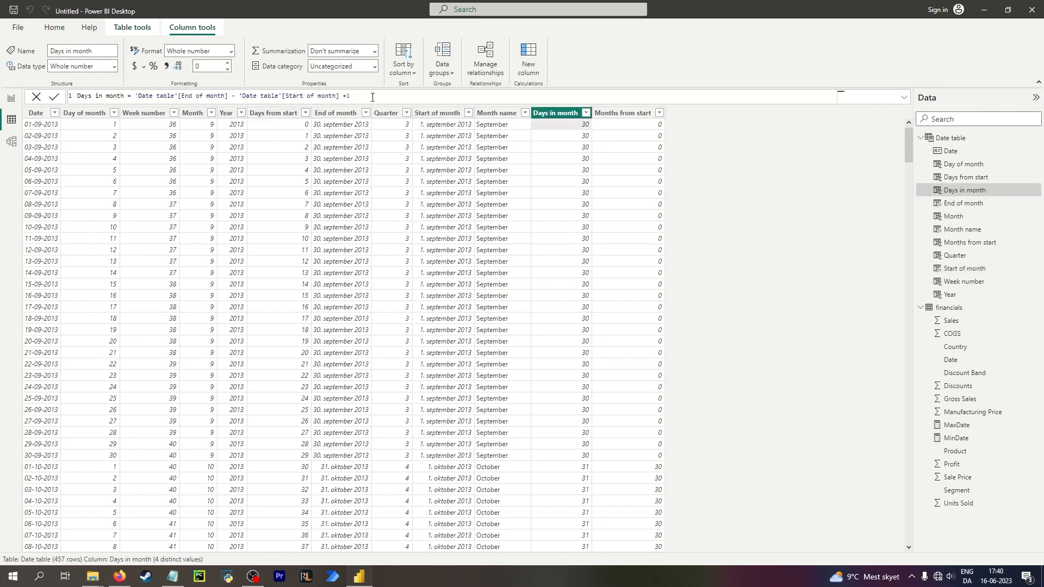
Append a comment to the Days in month formula explaining that +1 is needed because the start is 1.
text(/ +1 because the sta)
text(rt is 1  so 30 - 1 is 29, but it needs to b)
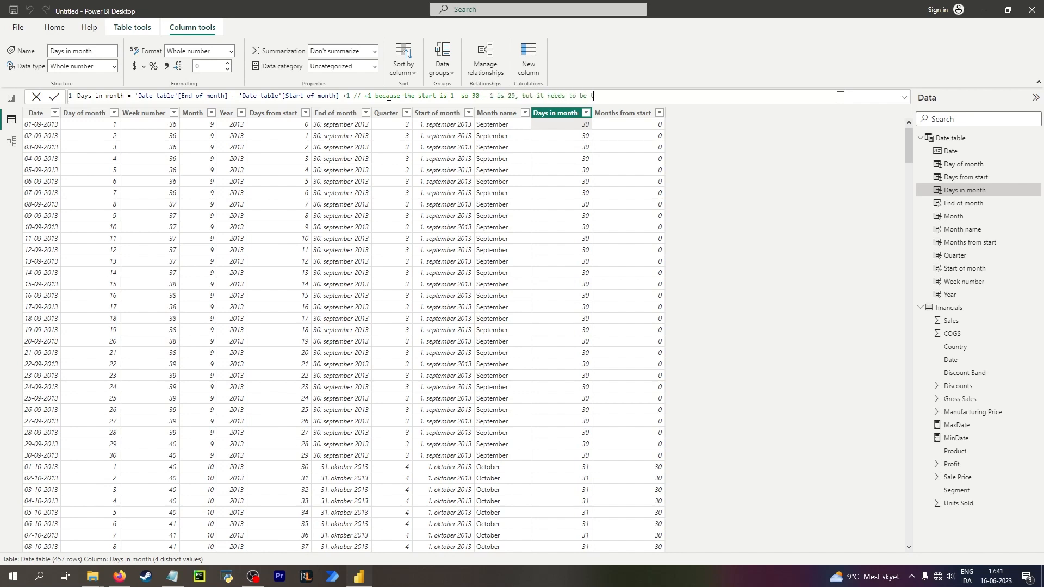
text(e 30)
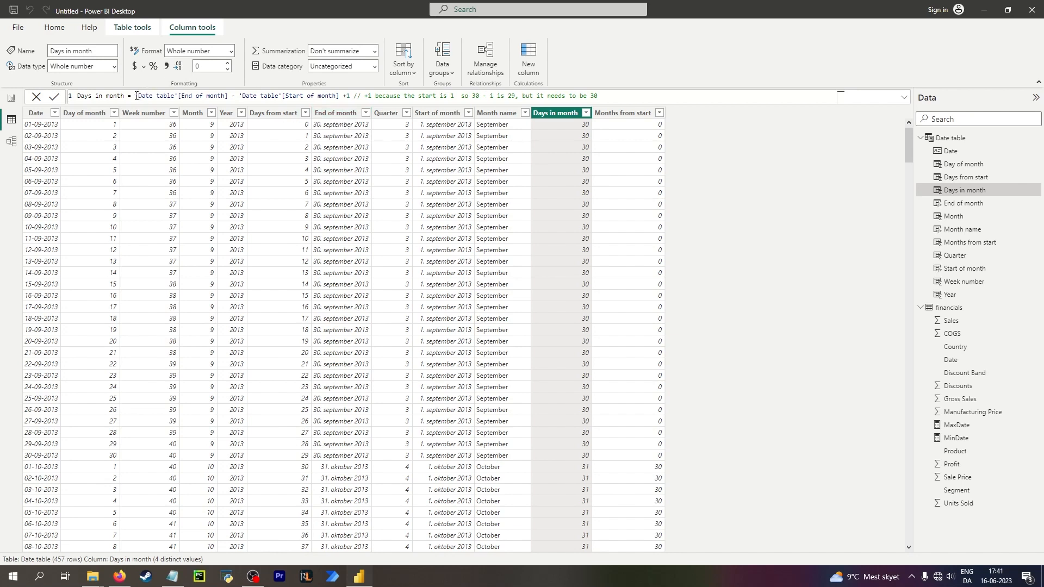
Replace the Days in month expression with DAY('Date table'[End of month]).
drag(136, 95, 689, 101)
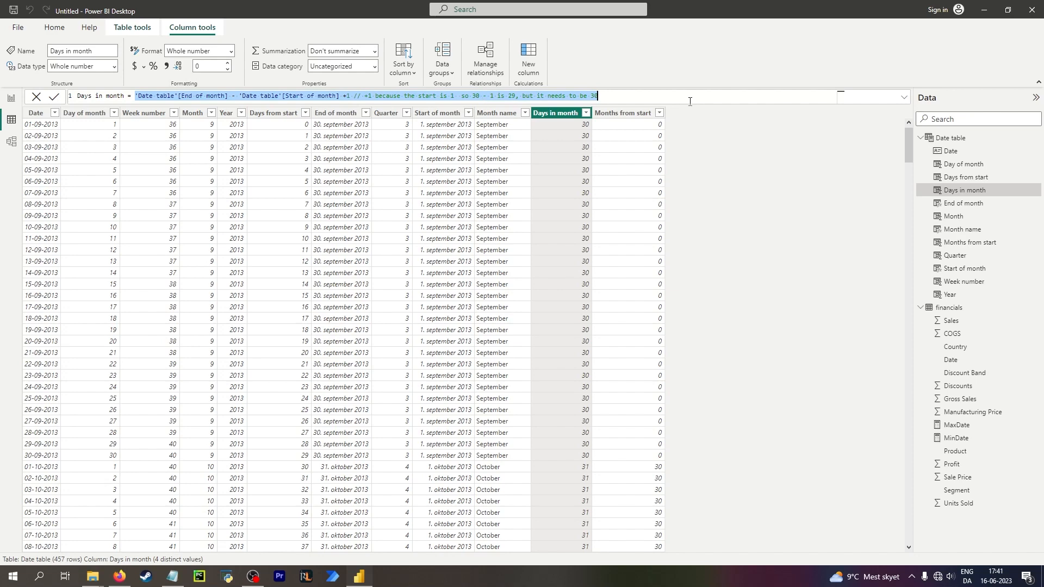
text(day)
key(Tab)
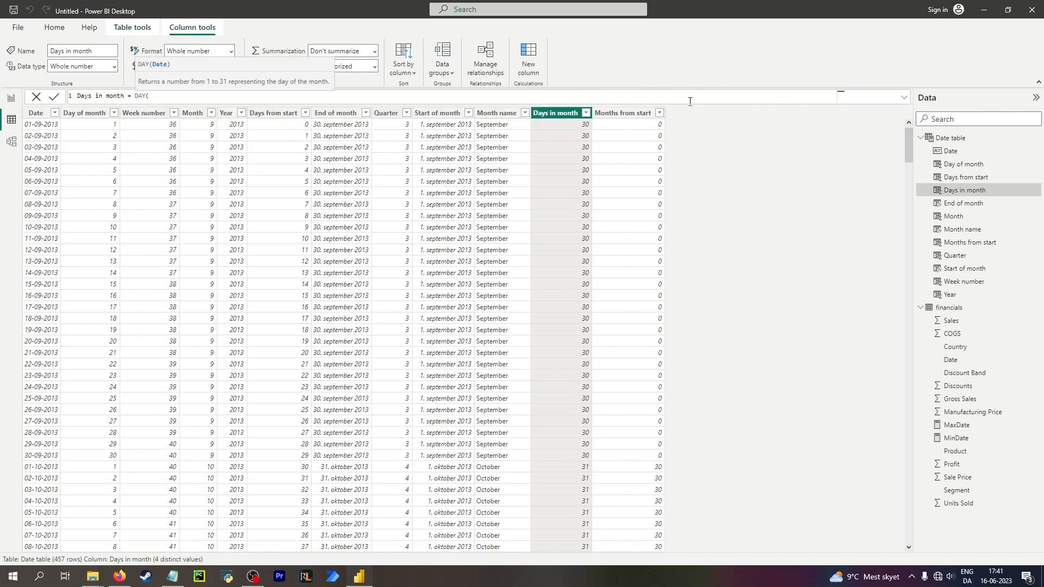
text(end)
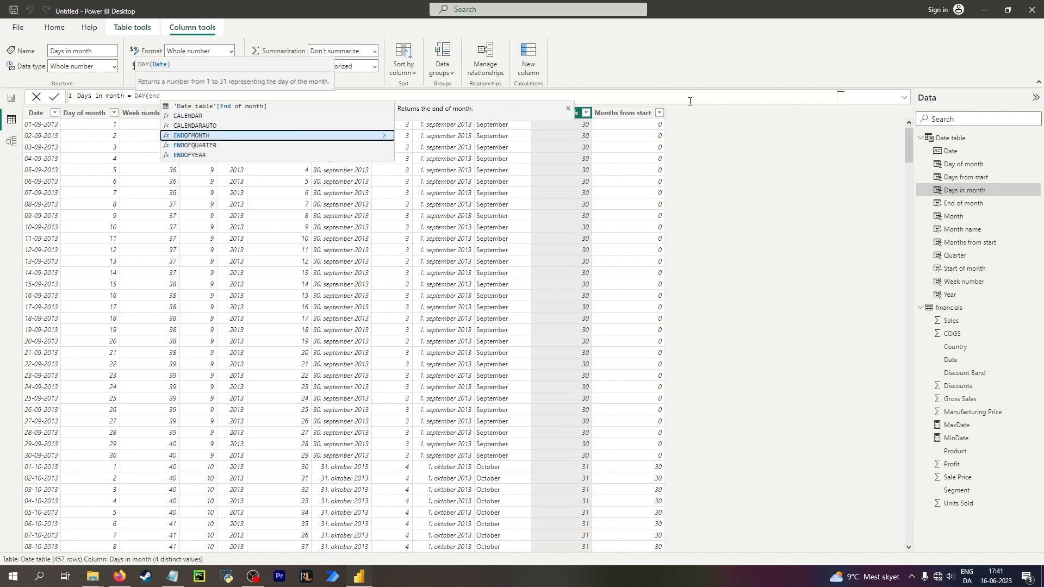
key(Up)
key(Up)
key(Up)
key(Tab)
text())
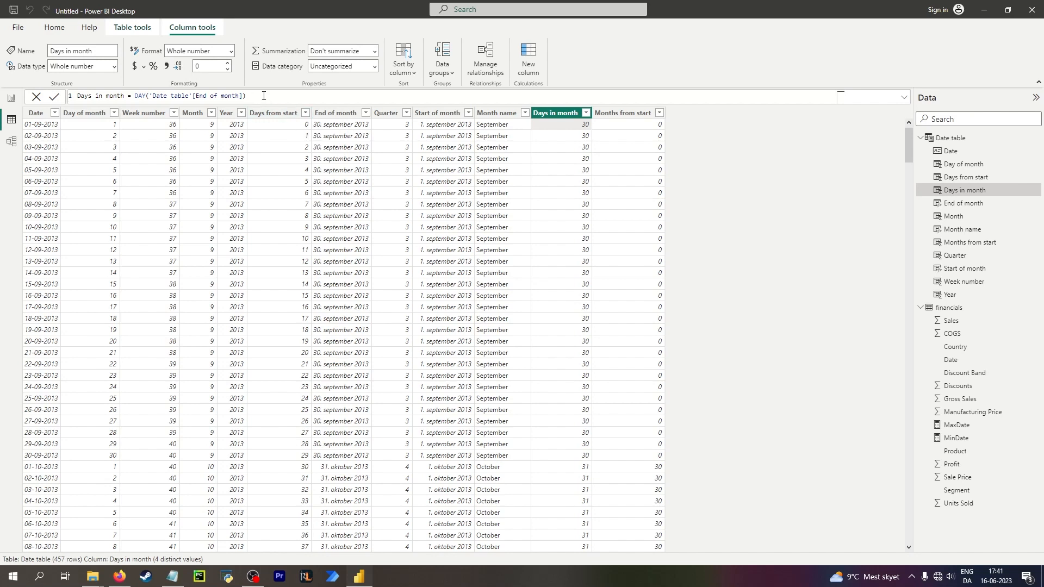
Rewrite the Days in month formula as LEFT('Date table'[End of month], 2) and commit it.
drag(263, 96, 133, 100)
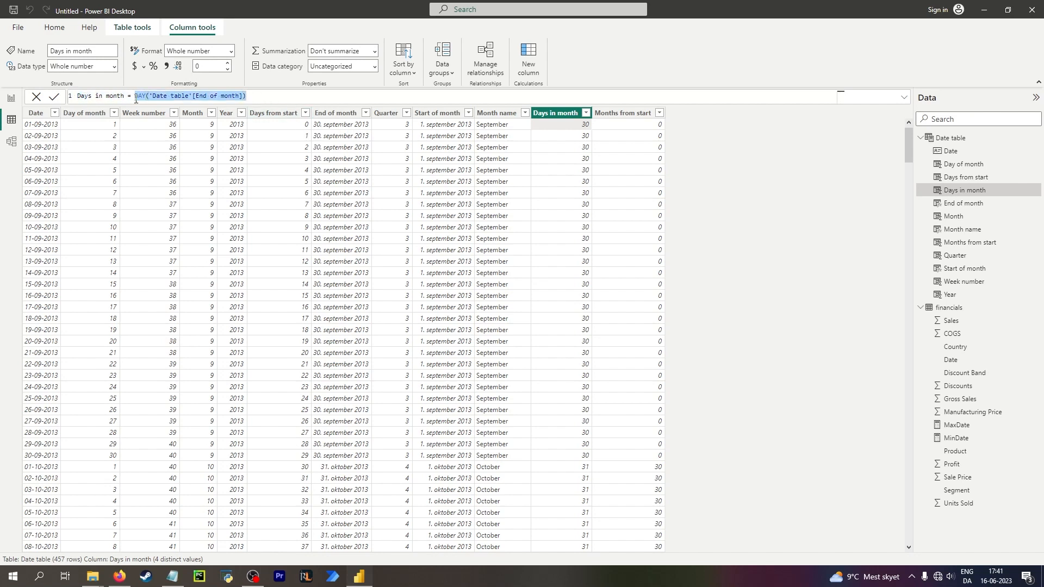
text(LEFT()
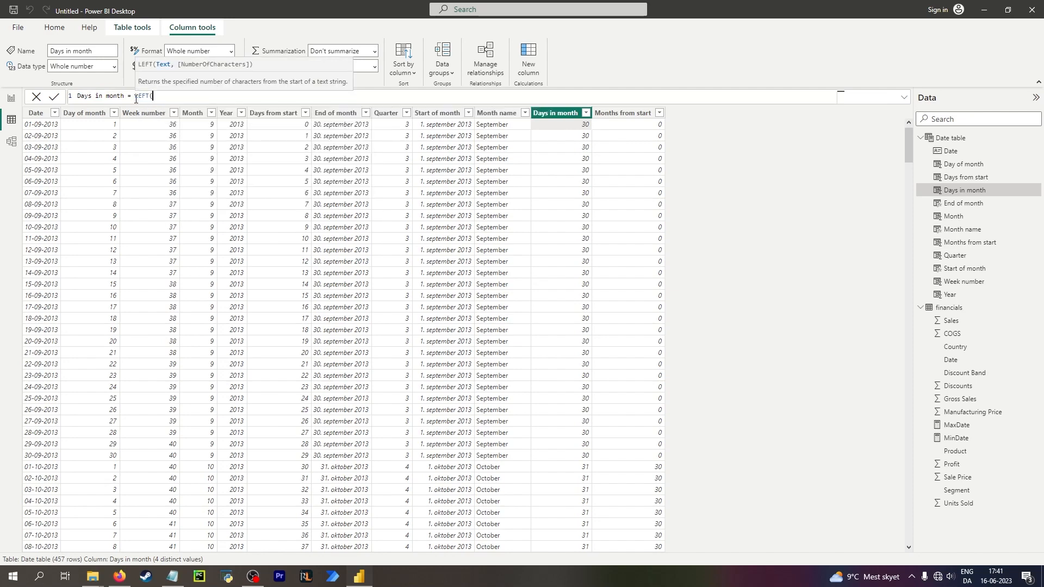
text(end)
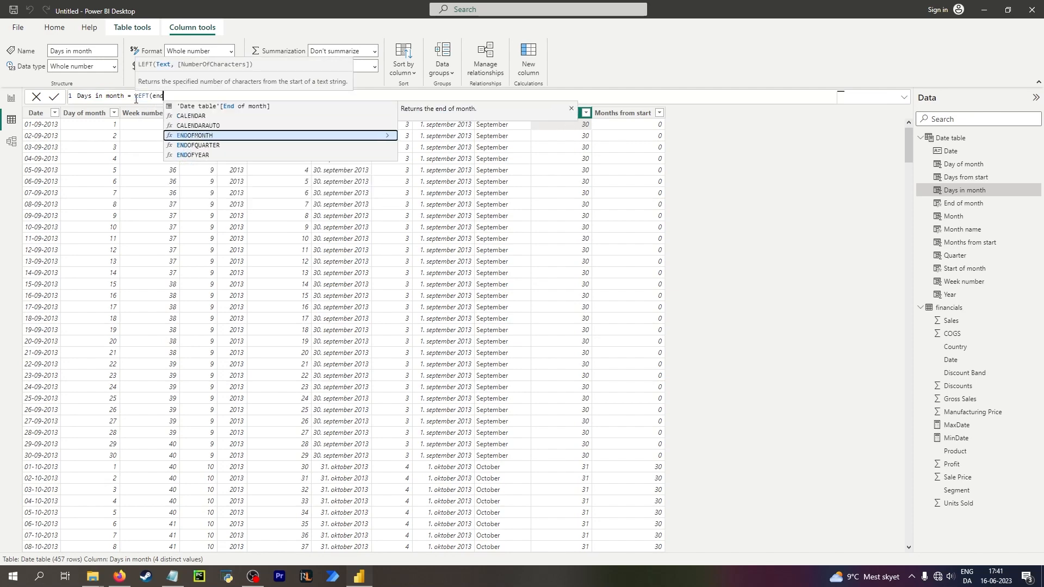
key(Up)
key(Up)
key(Tab)
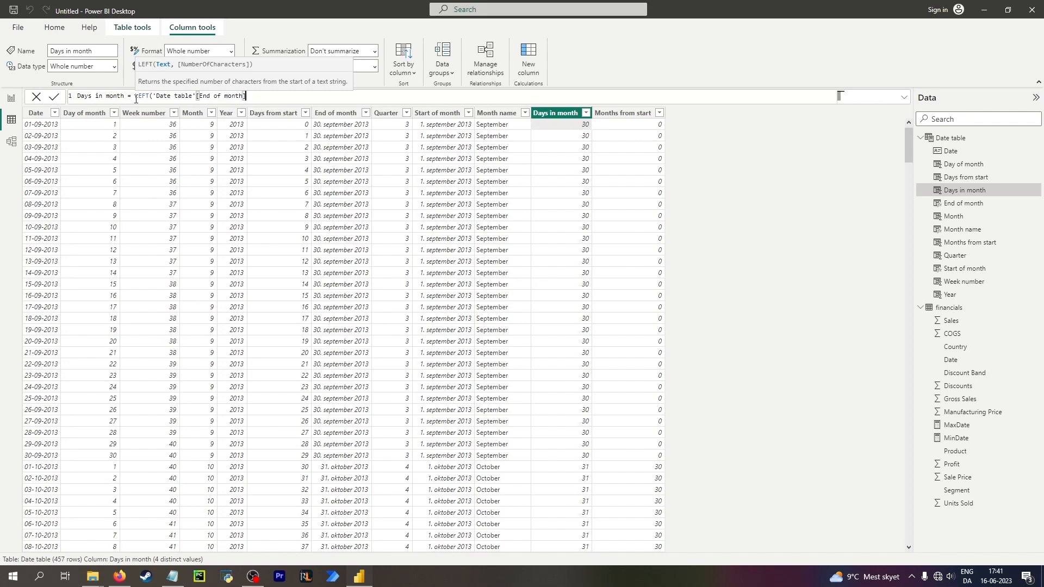
text(, 2)
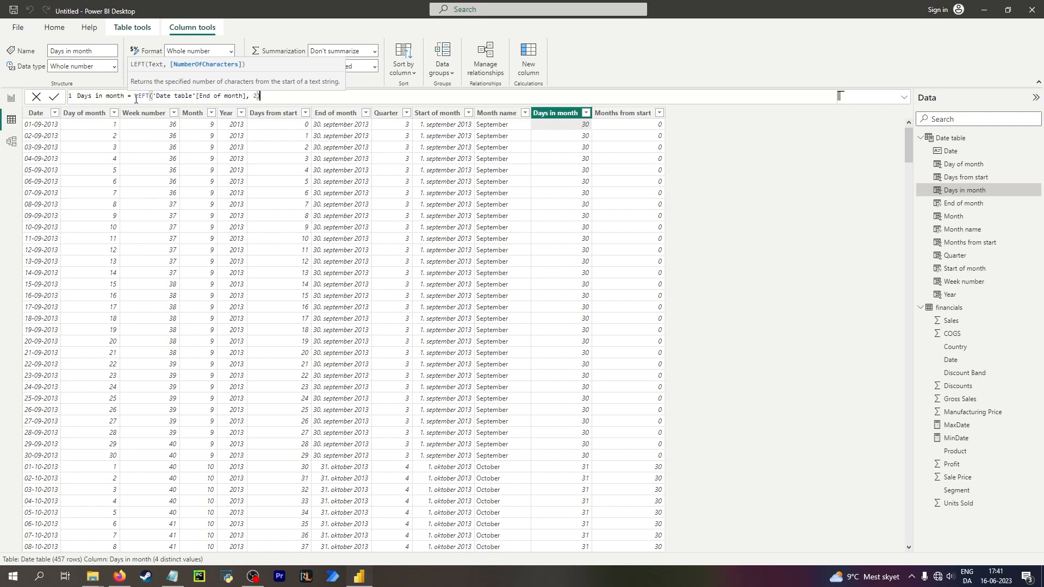
text())
key(Return)
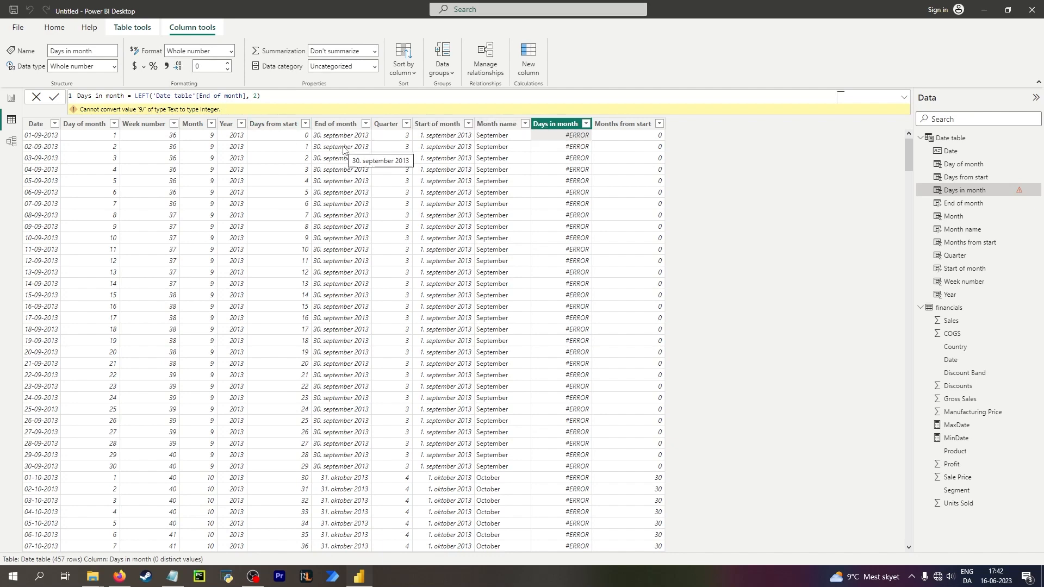
Scroll through the Days in month column values across the months.
scroll(348, 163, down, 3)
drag(909, 174, 908, 519)
scroll(245, 326, up, 9)
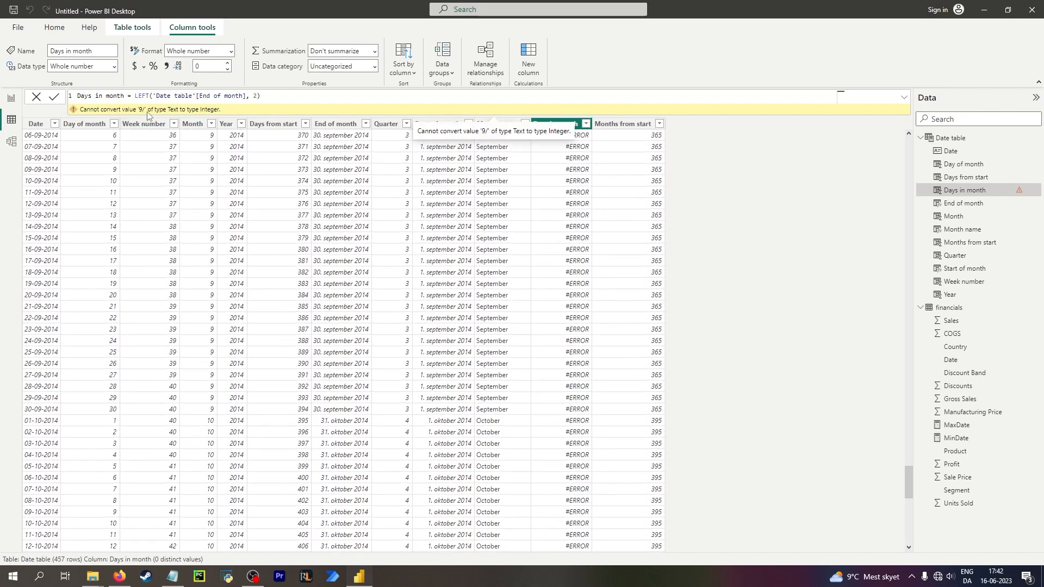
scroll(320, 300, up, 8)
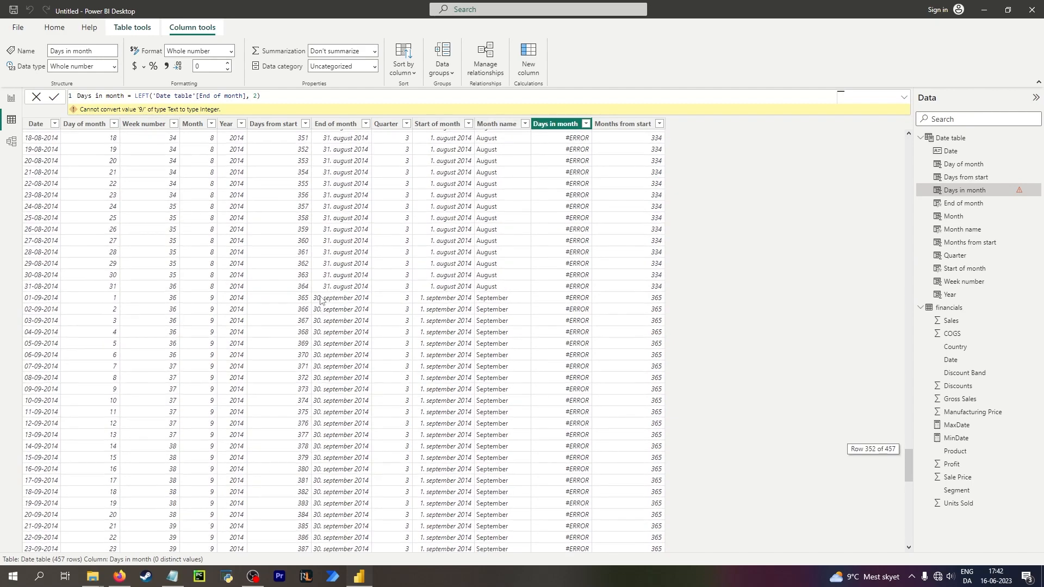
scroll(321, 299, up, 10)
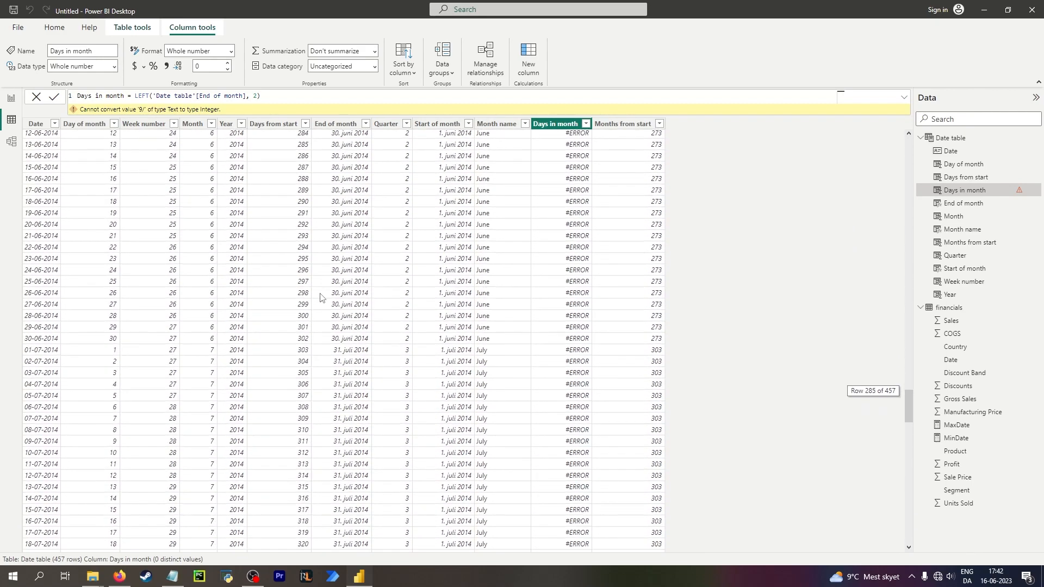
scroll(318, 294, up, 10)
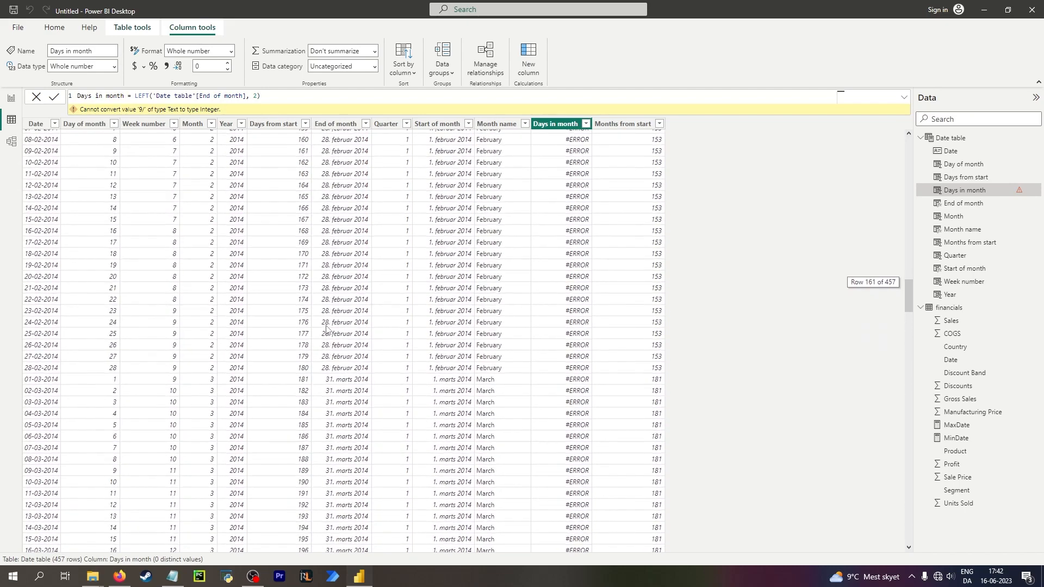
scroll(331, 365, up, 10)
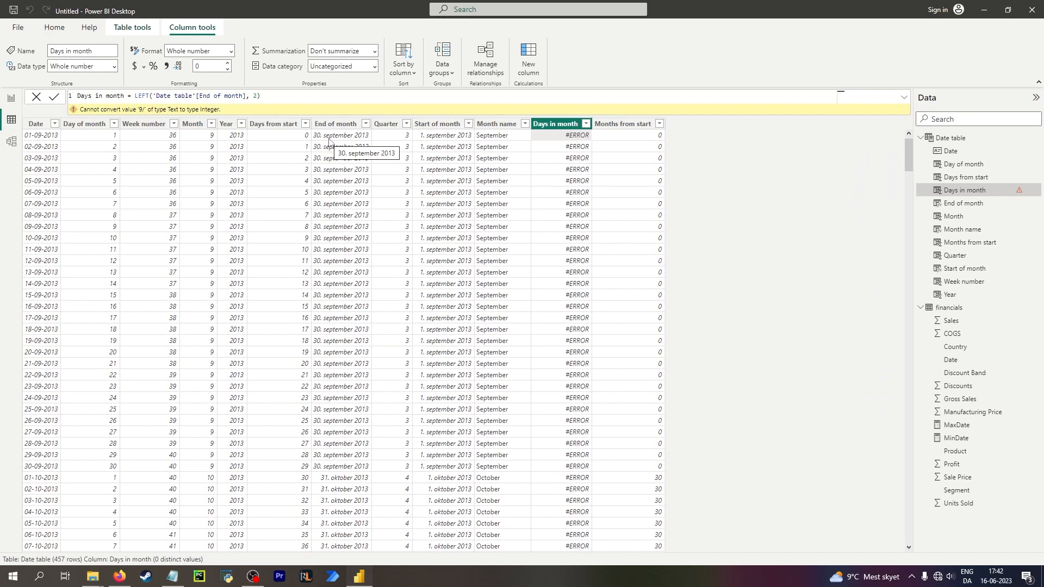
Change the End of month column's data type to Whole number and check the Days in month column.
click(332, 140)
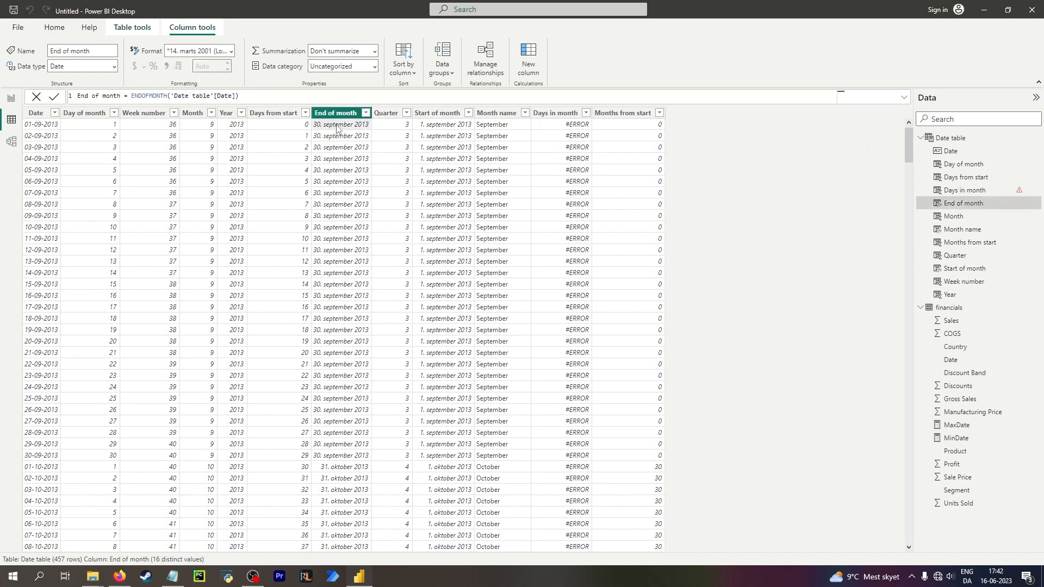
click(113, 66)
click(230, 51)
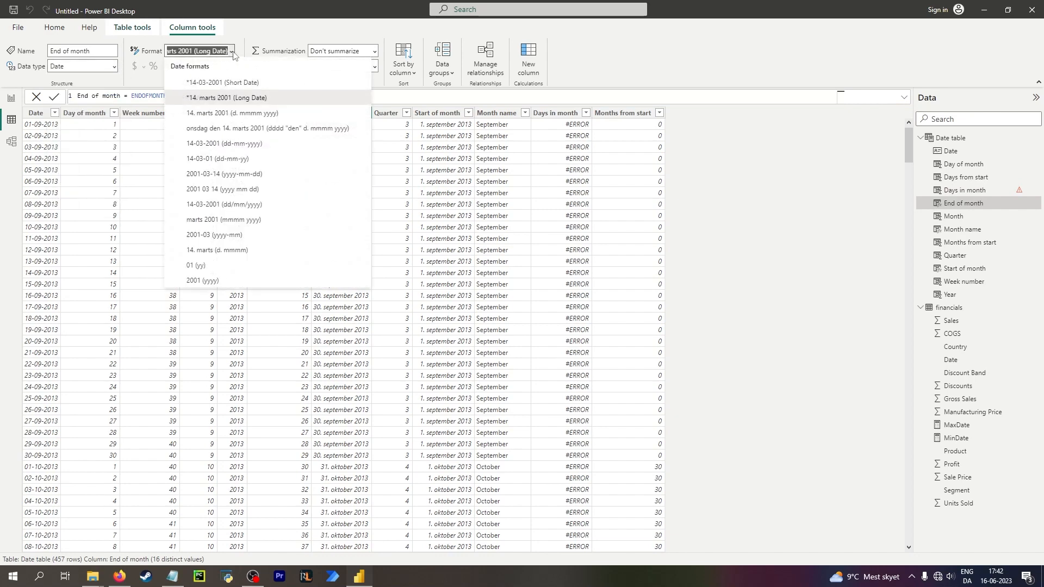
click(234, 53)
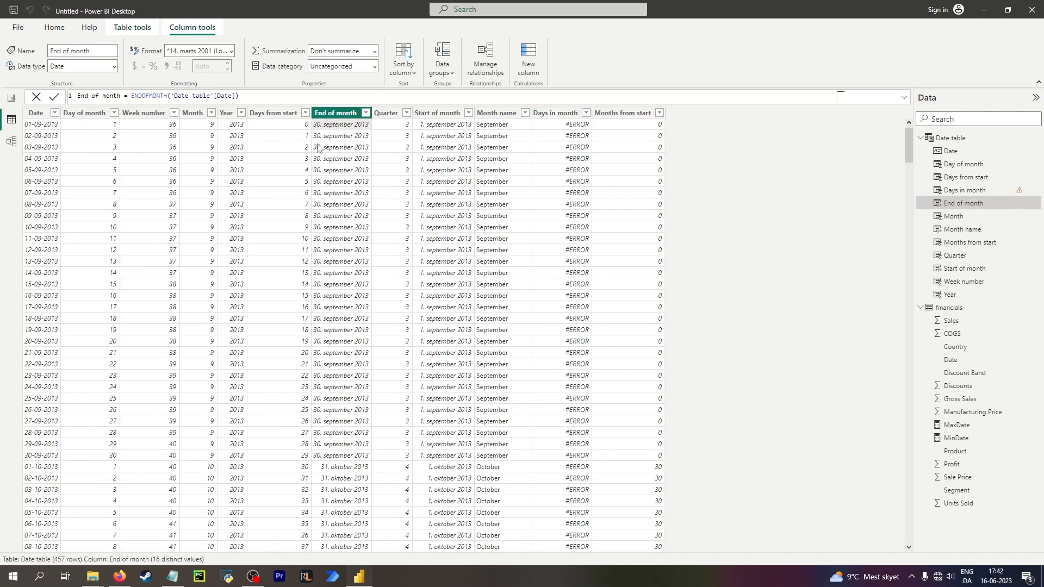
click(114, 66)
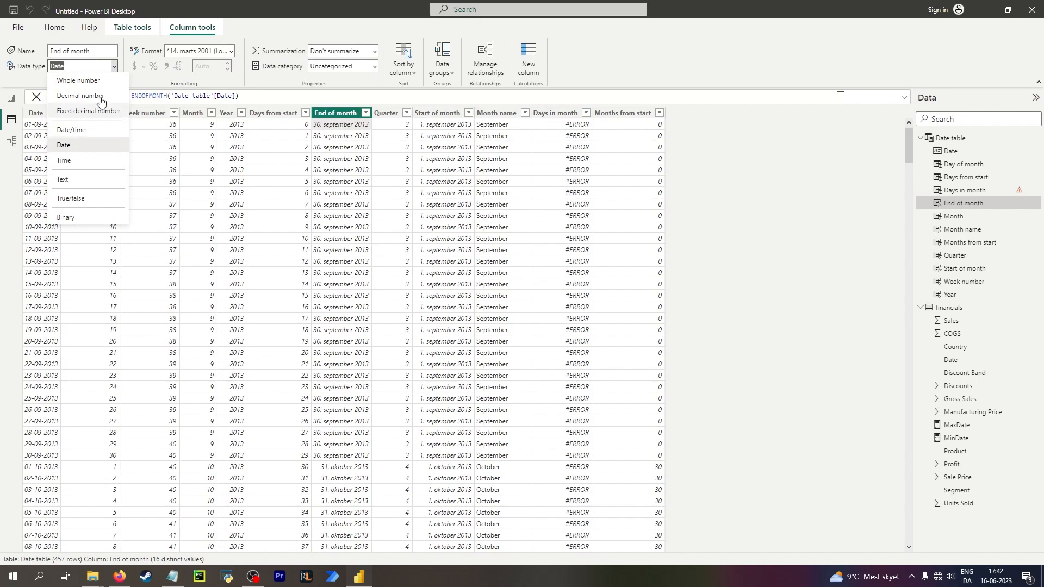
click(97, 85)
click(577, 297)
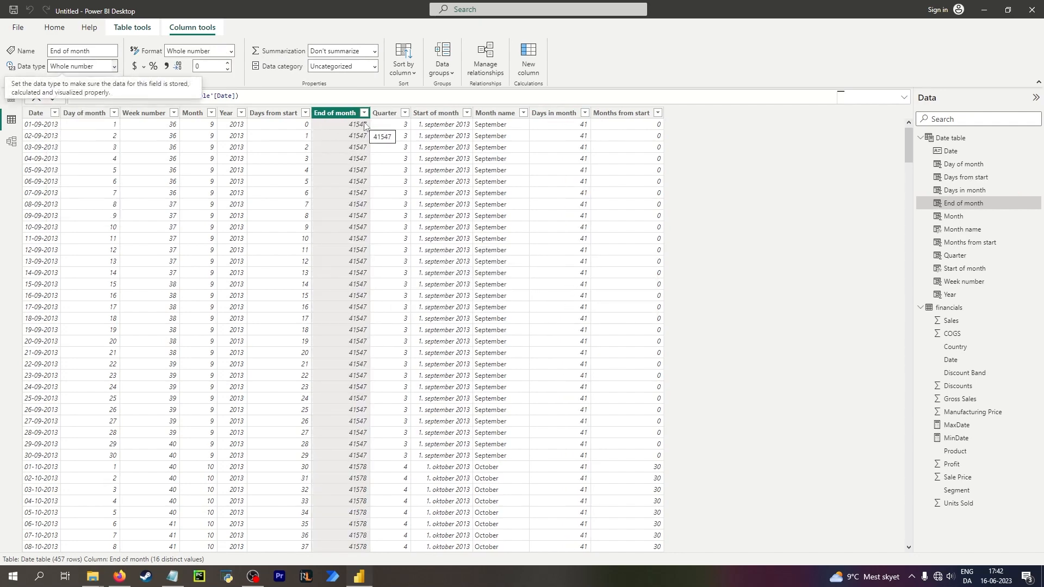
click(580, 131)
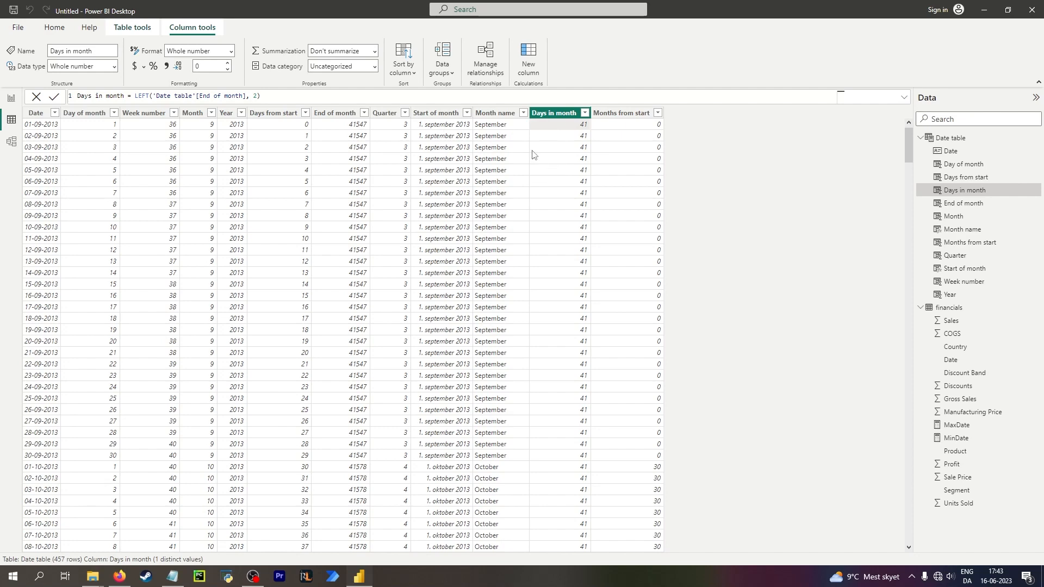
Set the End of month column's data type back to Date.
click(337, 125)
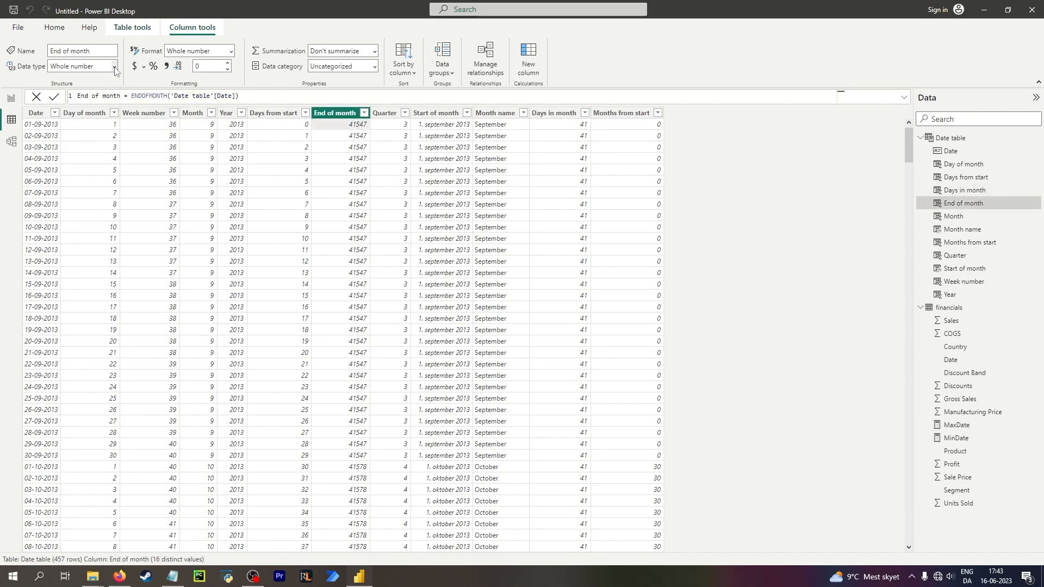
click(114, 66)
click(99, 145)
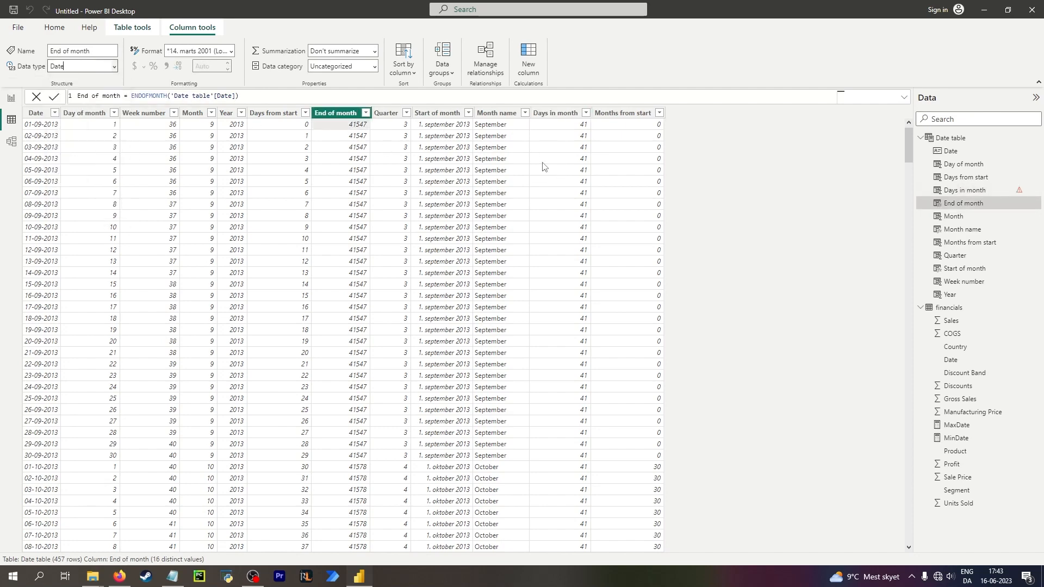
Change the character count in the Days in month LEFT formula to 1 and commit it.
click(544, 125)
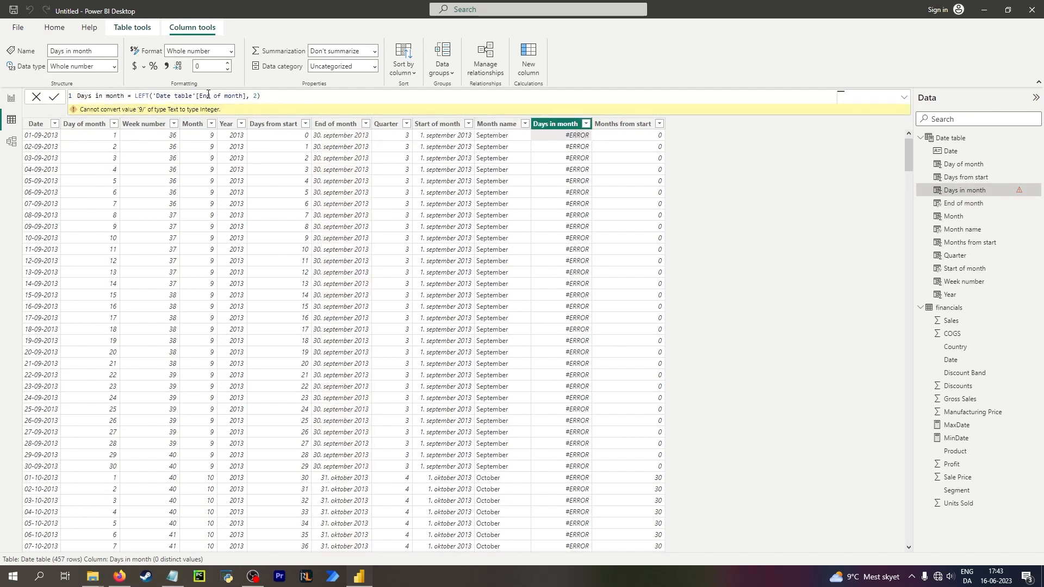
click(253, 95)
key(Delete)
text(1)
key(Return)
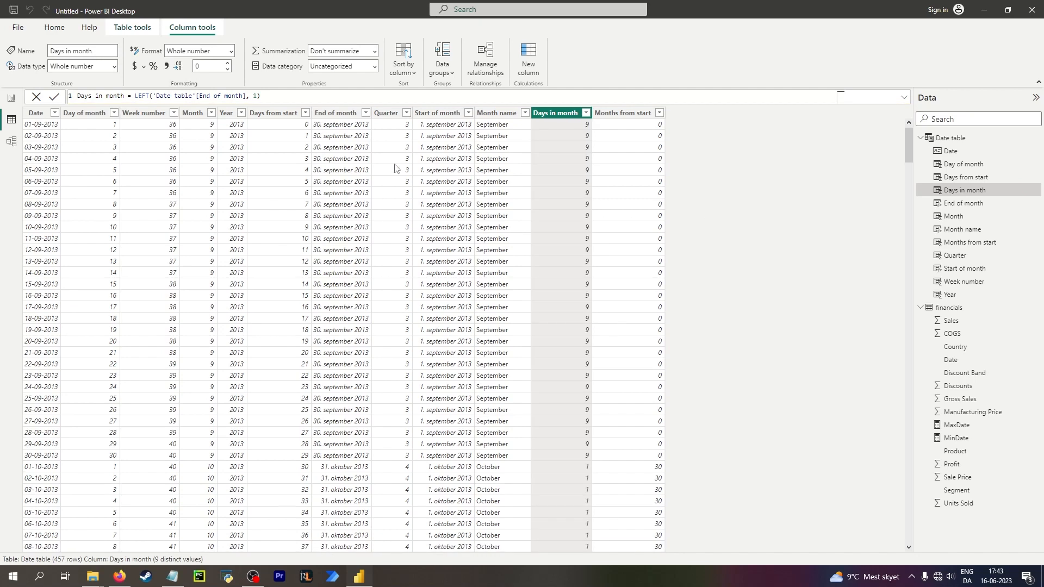
click(564, 125)
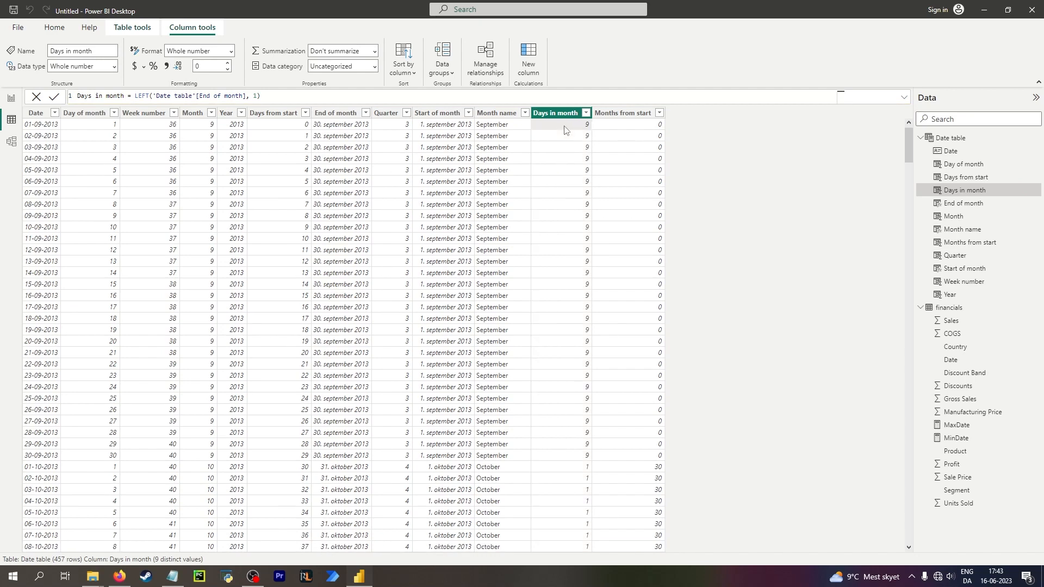
click(329, 126)
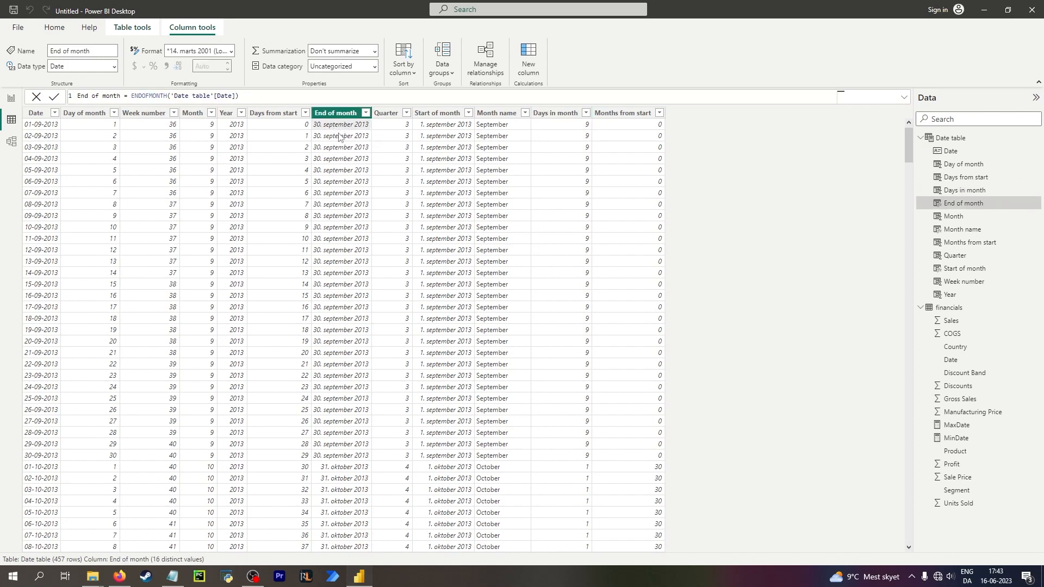
Change the Days in month formula to take the first 2 characters of the Date column instead of End of month.
click(555, 127)
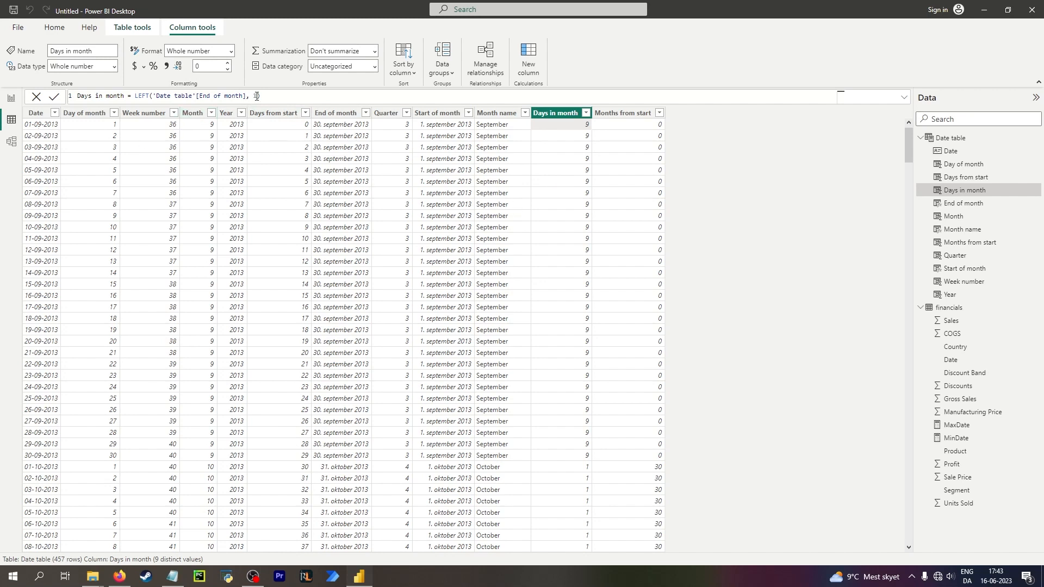
text(2)
drag(199, 96, 244, 96)
text(Date)
click(497, 178)
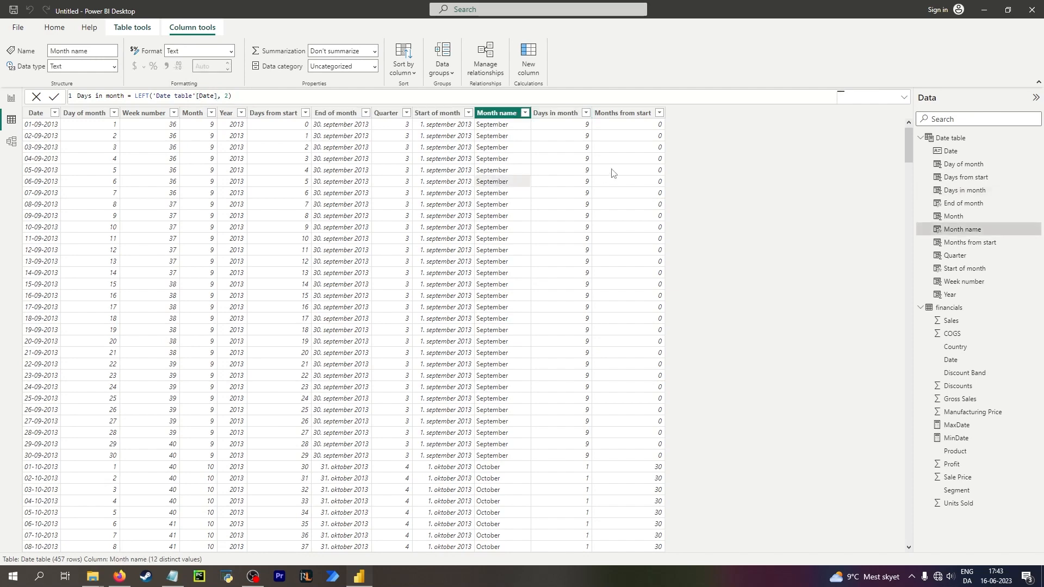
click(580, 127)
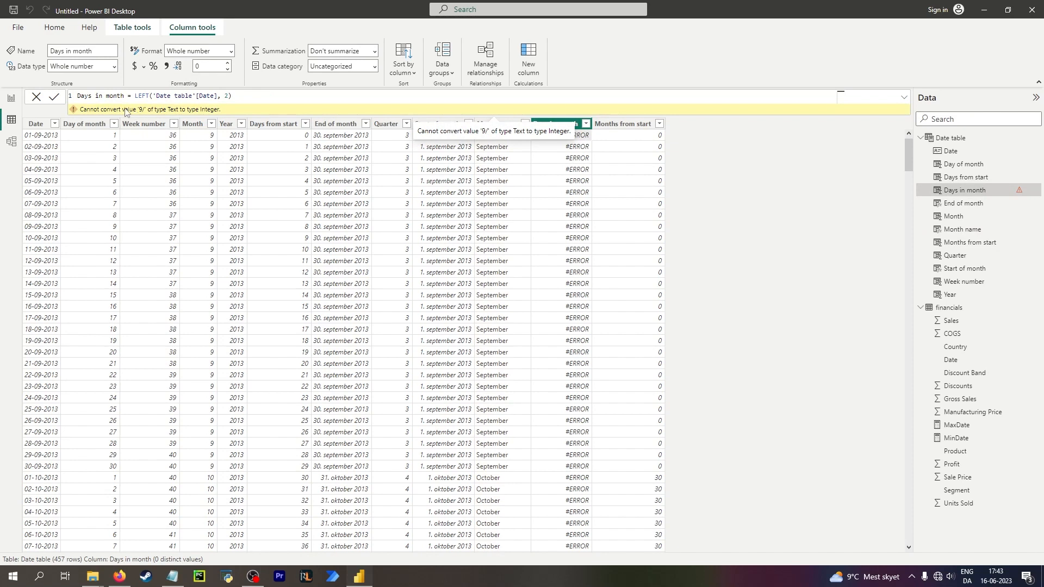
Replace the Days in month formula with SEARCH("/", 'Date table'[Date]) and commit it.
drag(135, 96, 314, 103)
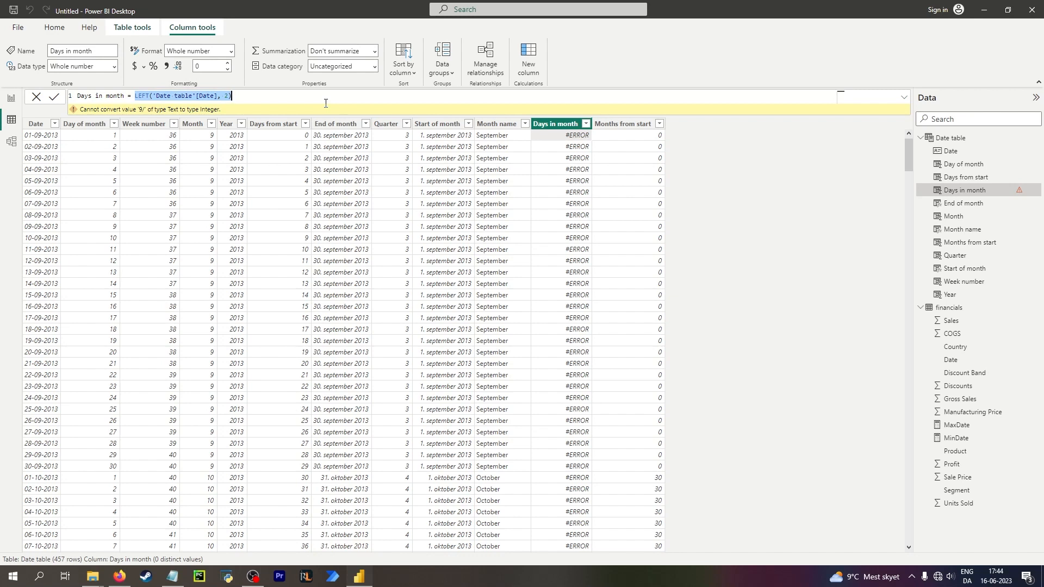
text(e)
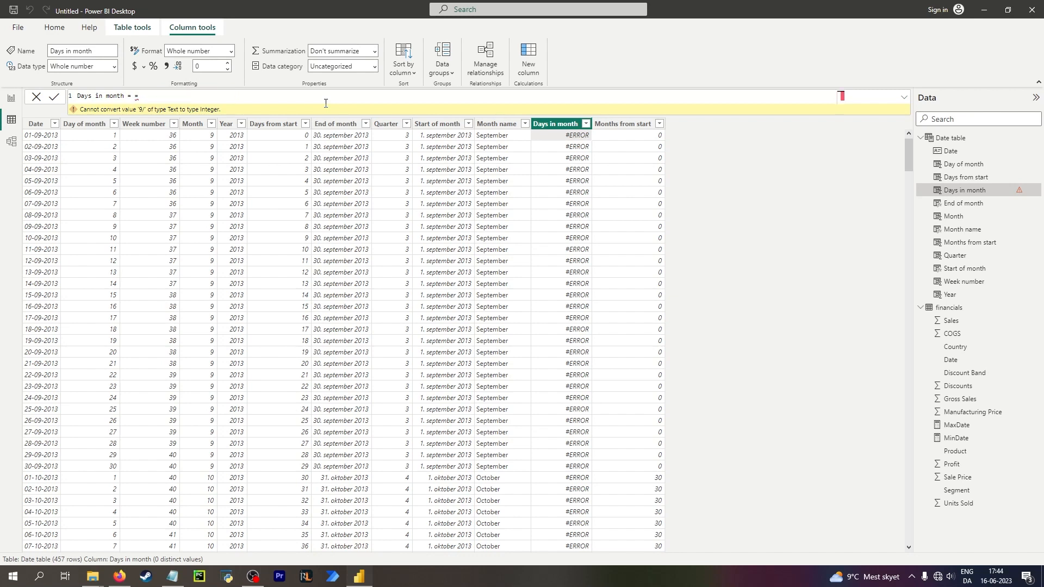
key(BackSpace)
text(se)
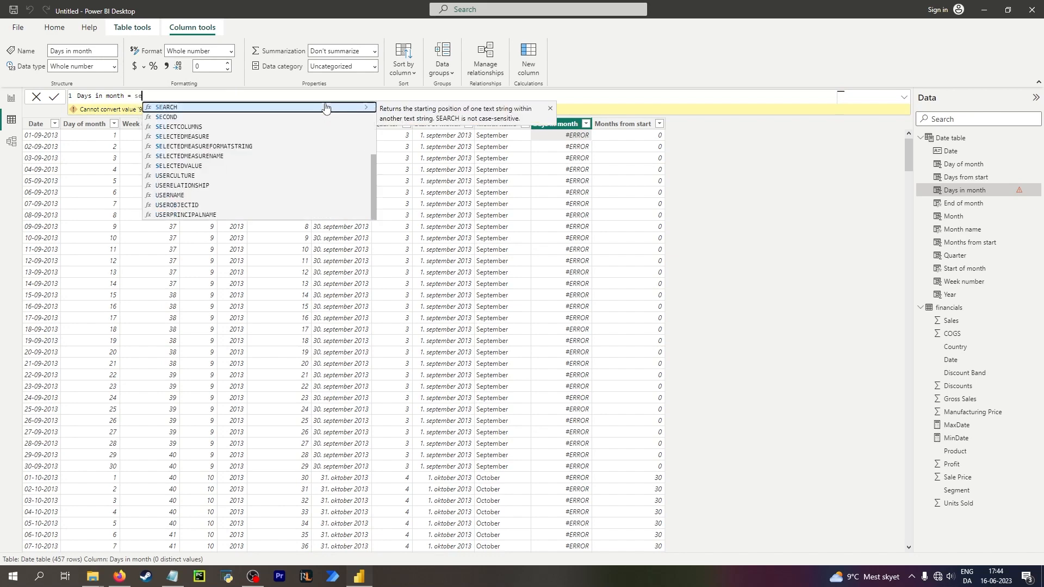
click(325, 107)
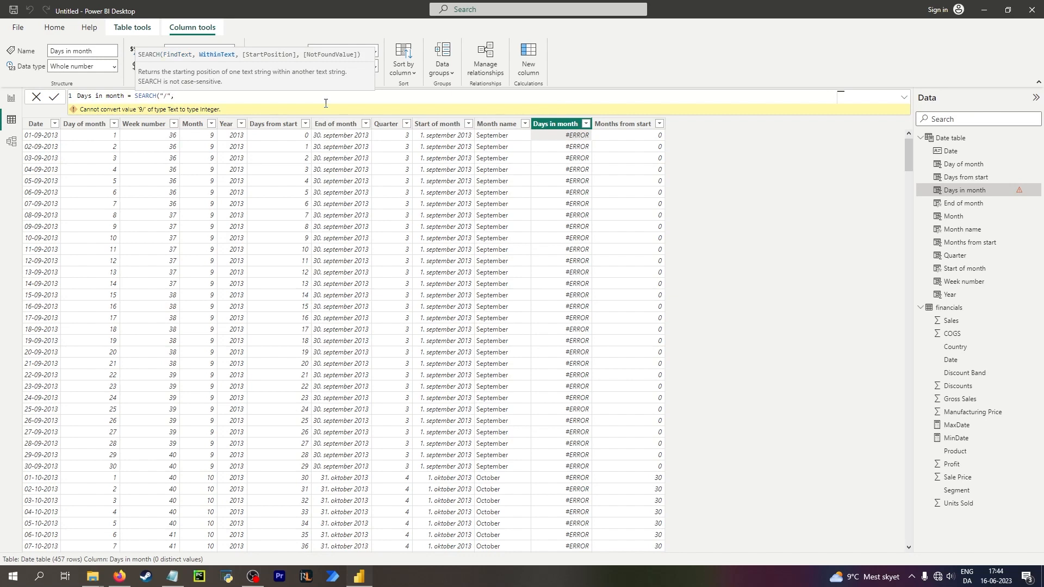
text(date)
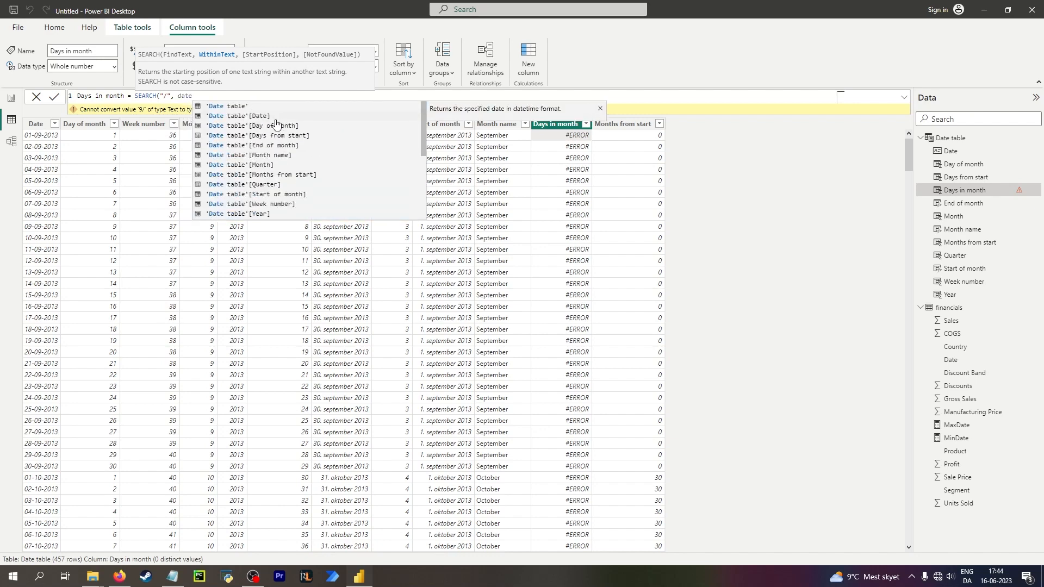
click(271, 117)
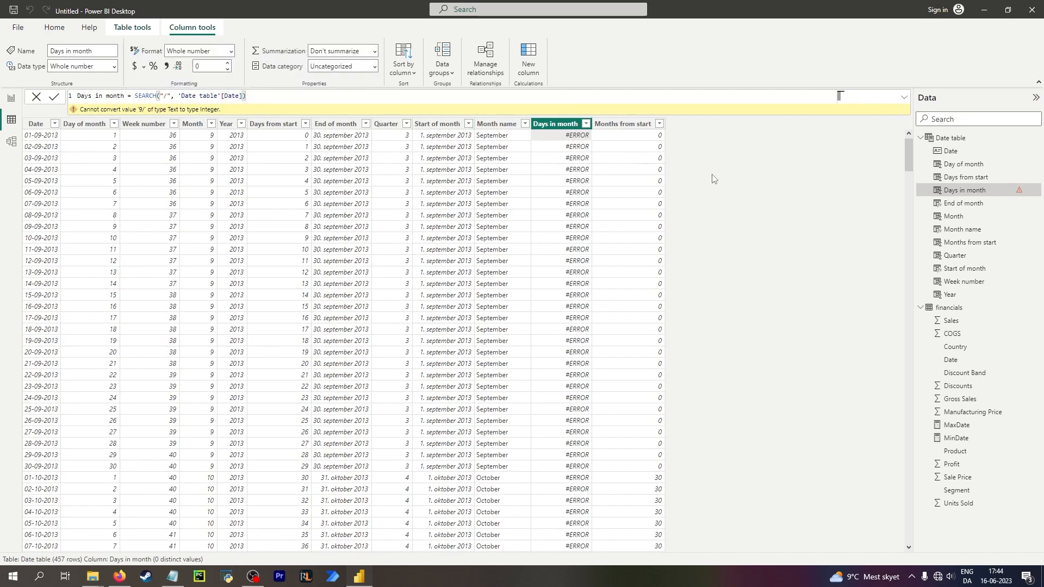
text())
key(Return)
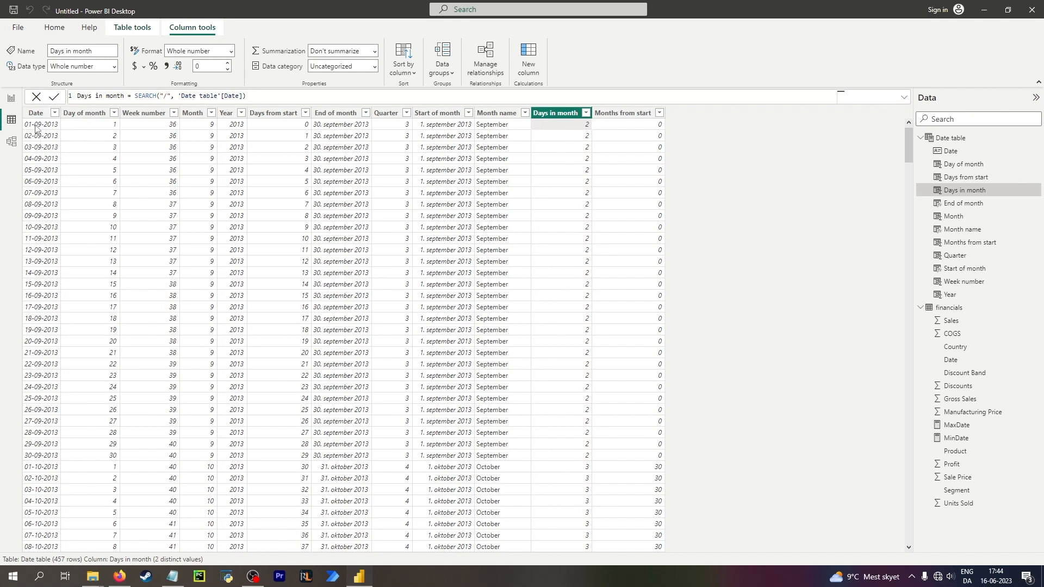
Rewrite the Days in month formula as LEFT('Date table'[Date], 4) and commit it.
click(36, 128)
click(554, 126)
drag(133, 94, 333, 92)
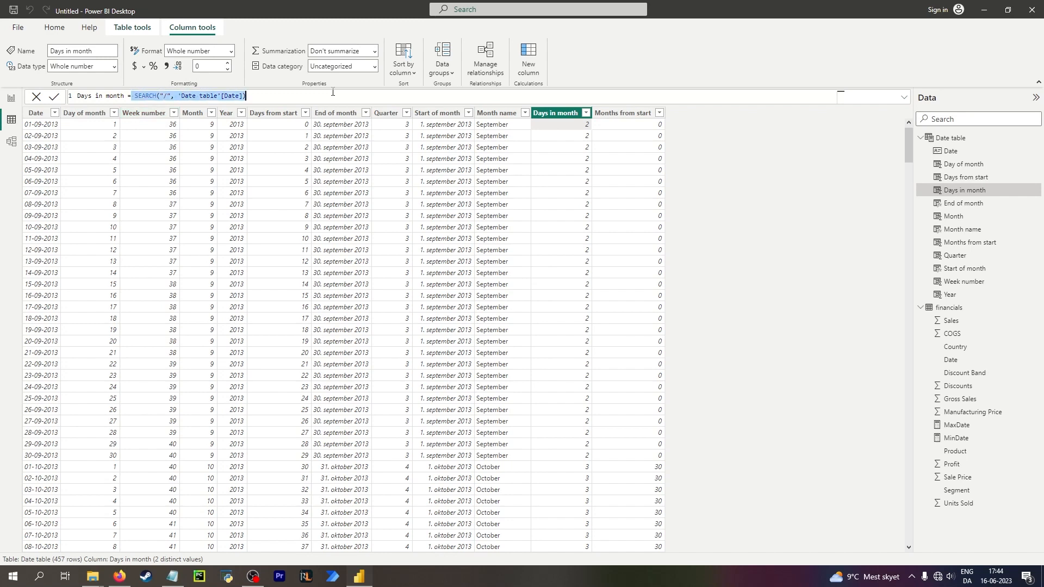
text(left()
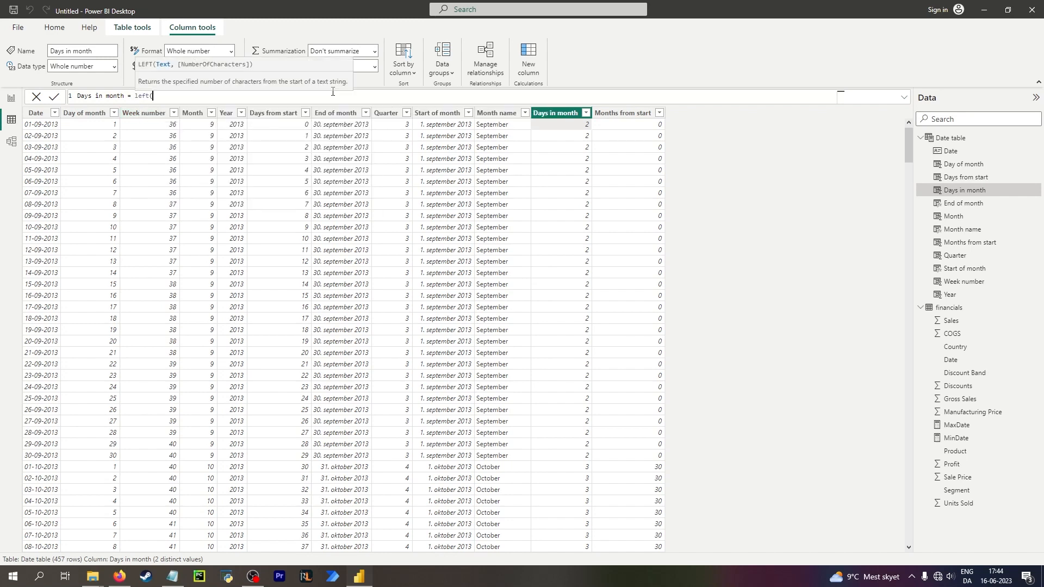
text(da)
scroll(218, 124, up, 3)
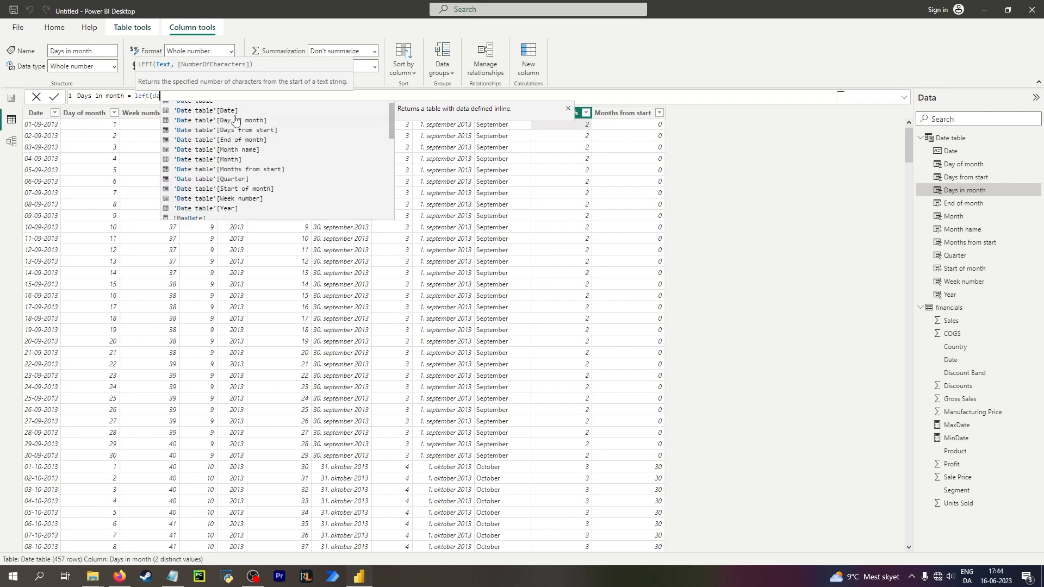
click(238, 107)
text())
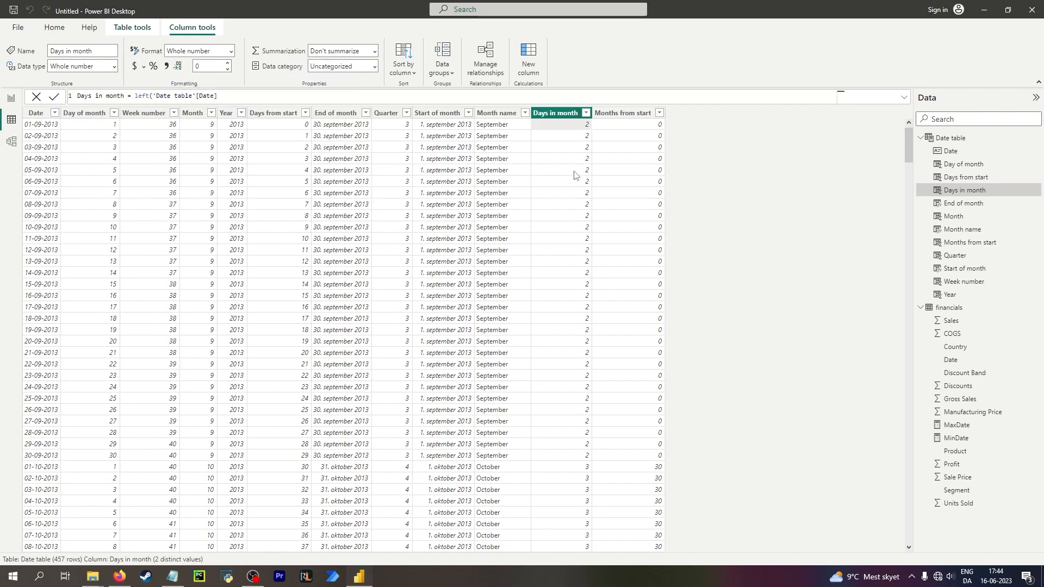
key(Return)
click(219, 96)
text(, 4)
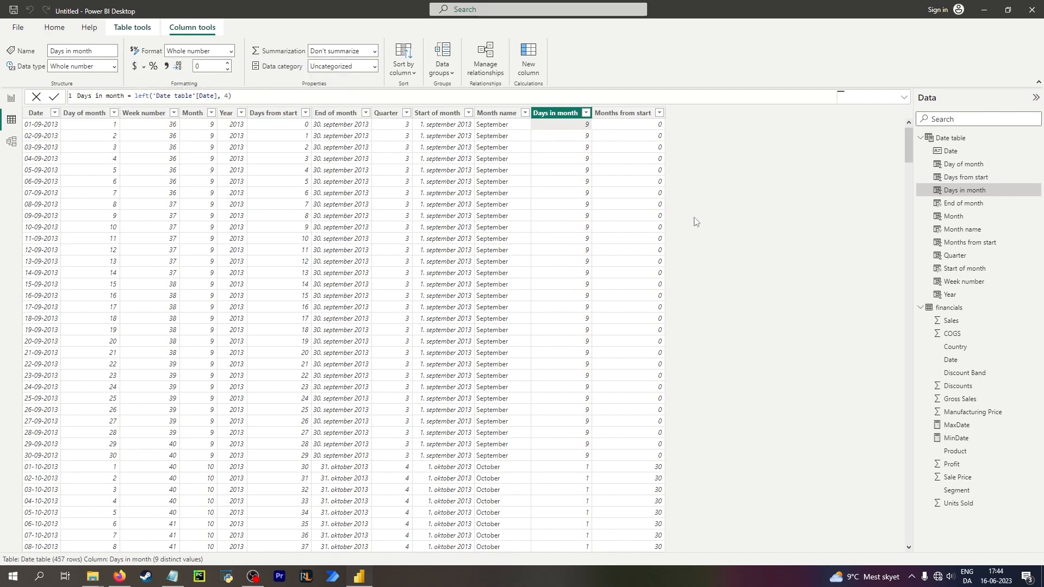
key(Return)
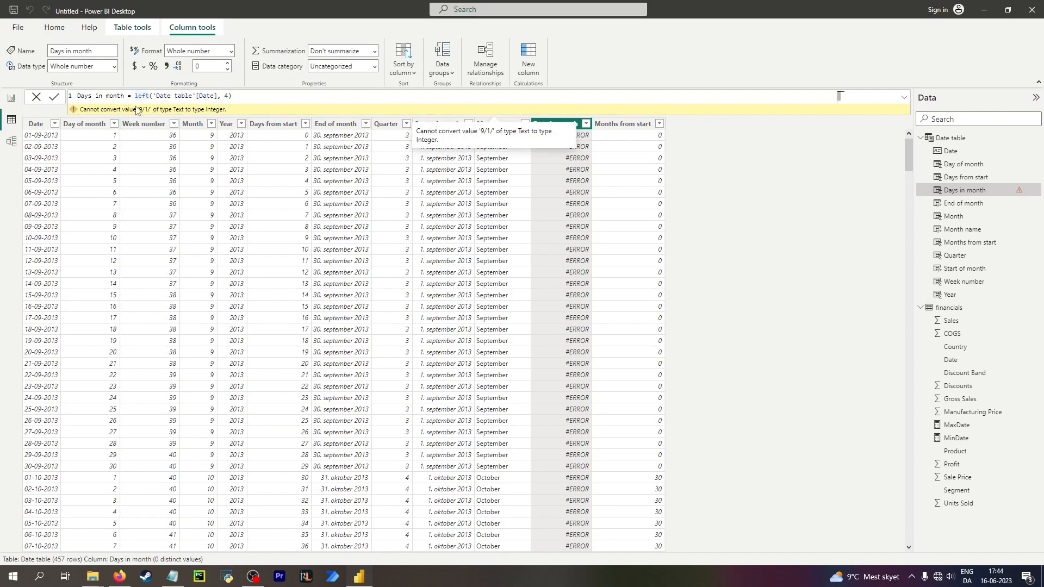
Wrap the LEFT expression in CONVERT with the STRING data type and commit the formula.
text(con)
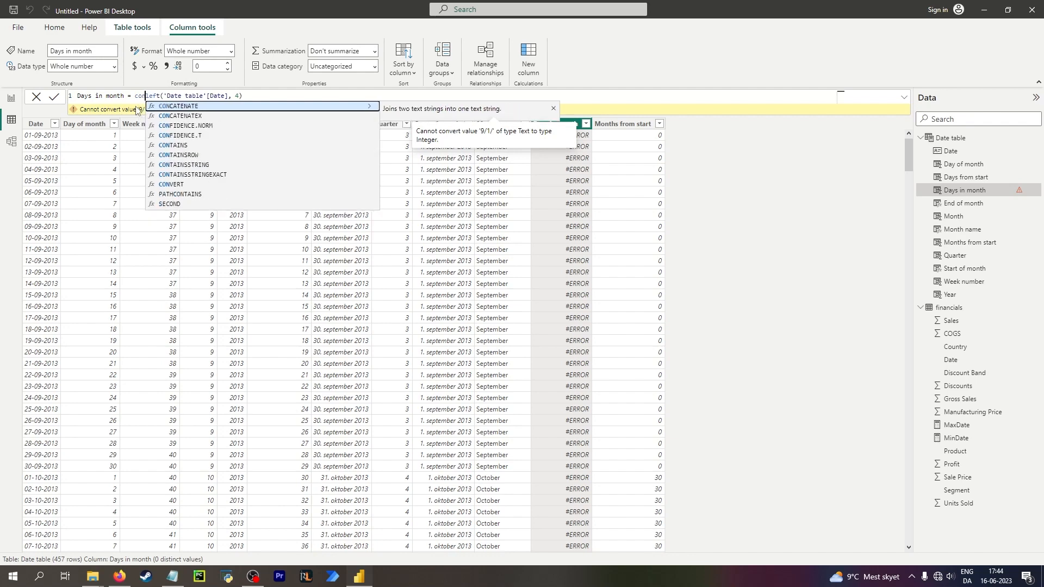
key(Down)
key(Down)
key(Down)
key(Down)
key(Down)
key(Down)
key(Down)
key(Down)
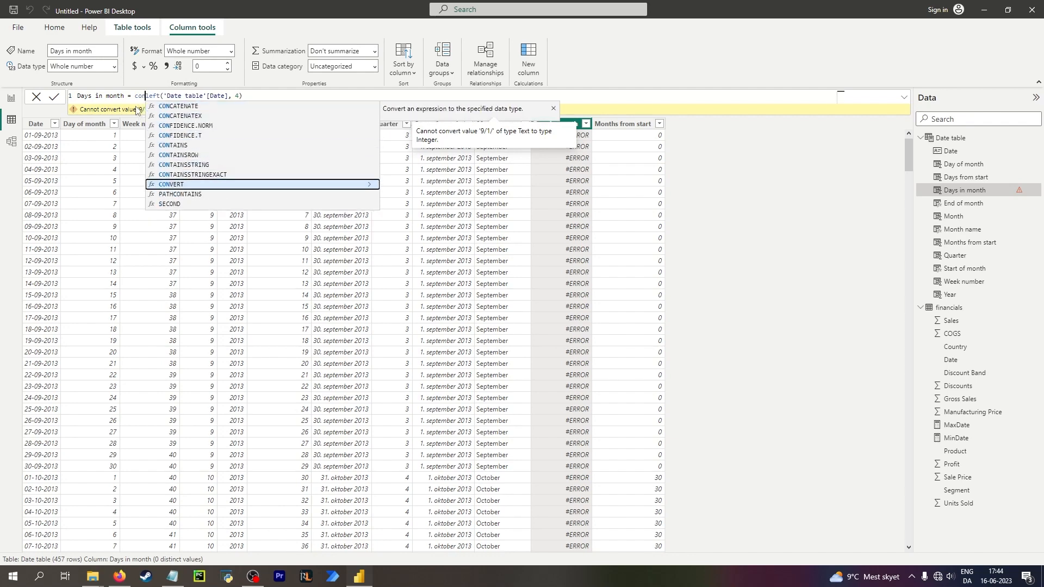
key(Tab)
click(319, 95)
text(,)
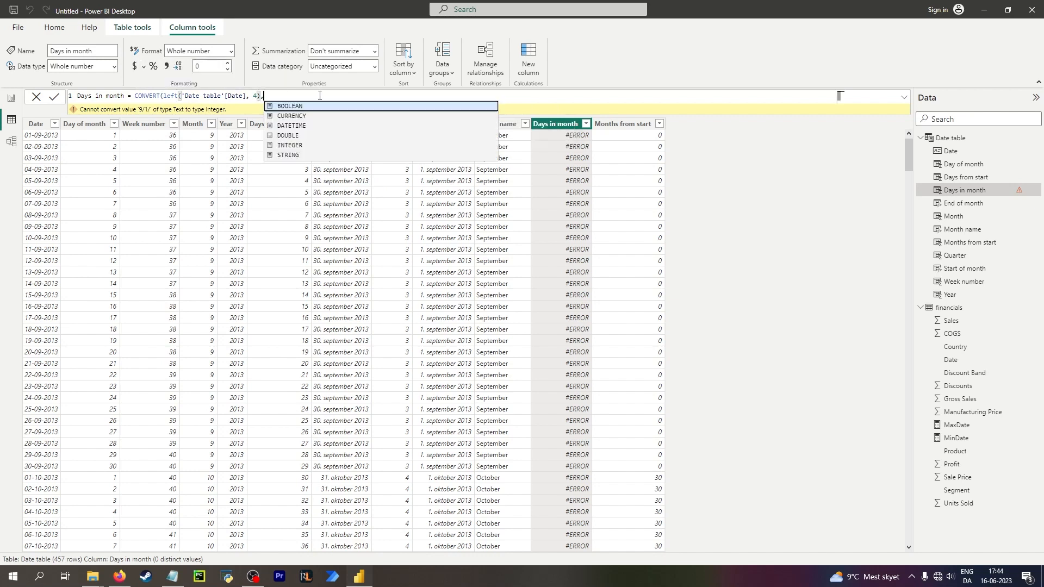
key(Down)
key(Down)
key(Down)
key(Down)
key(Down)
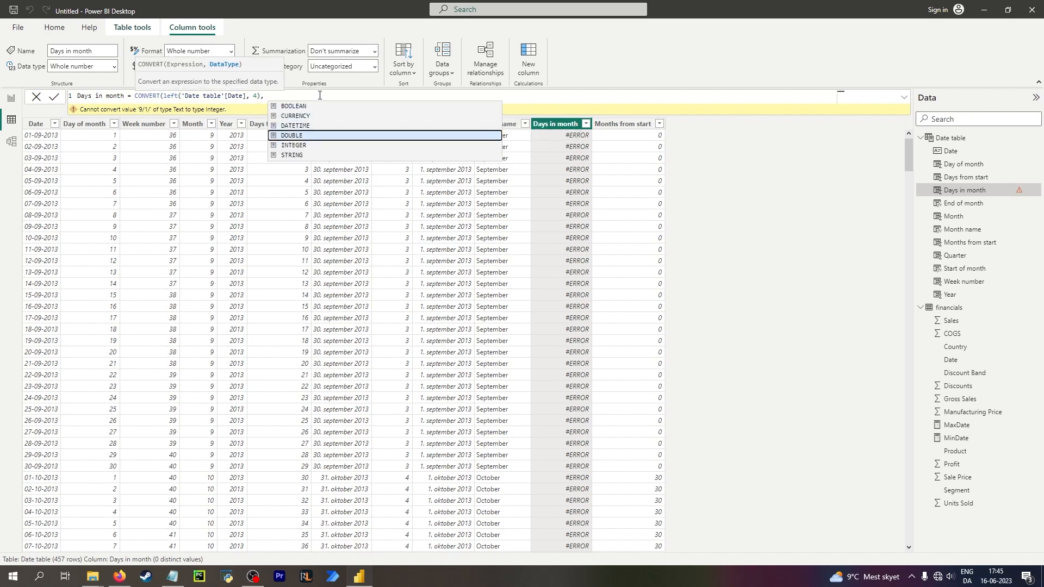
key(Tab)
text())
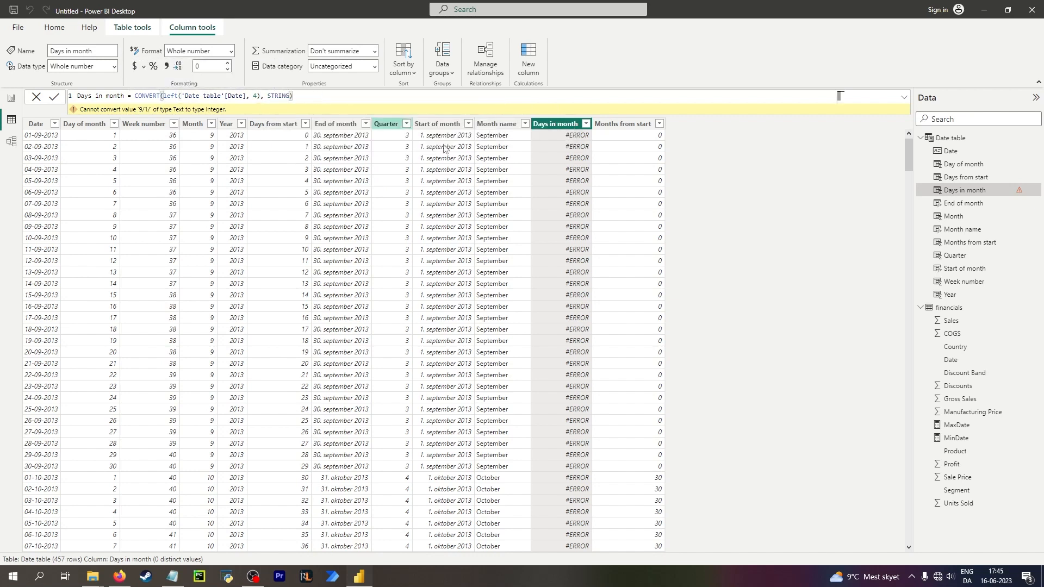
key(Return)
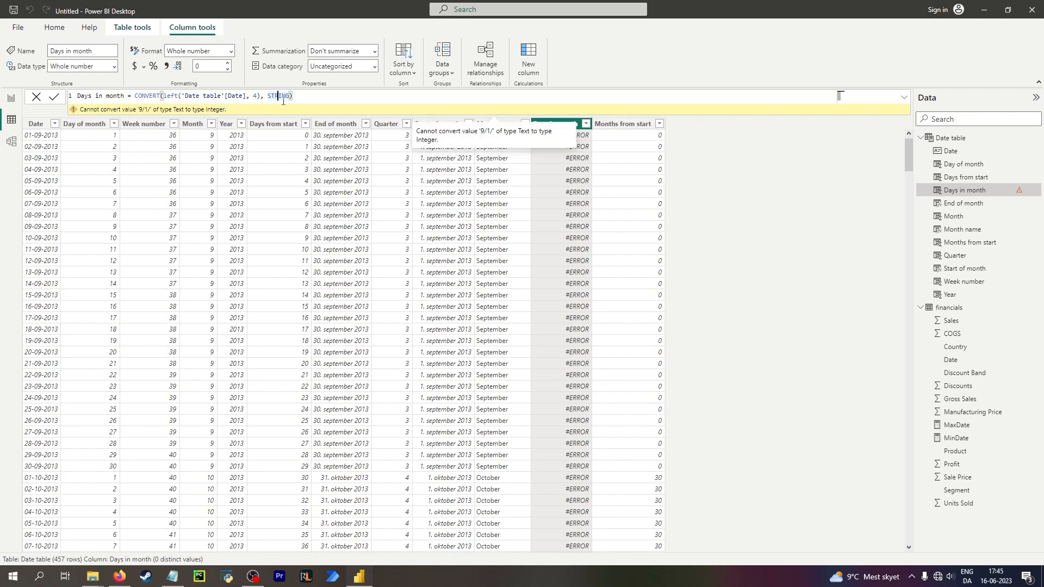
Change the CONVERT target data type to DATETIME and commit the formula.
click(151, 96)
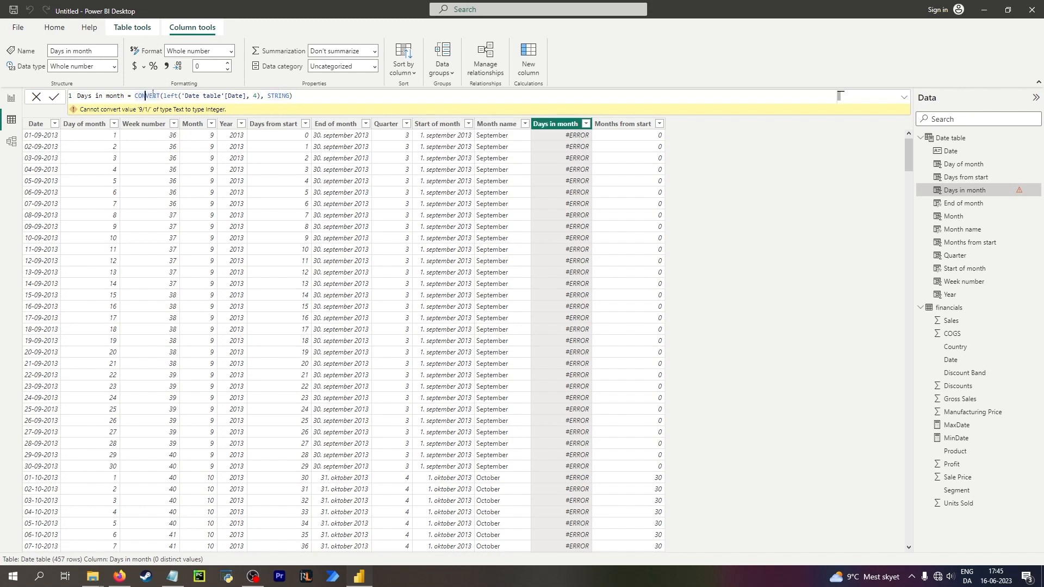
click(205, 96)
click(239, 95)
click(258, 96)
click(163, 96)
double_click(157, 96)
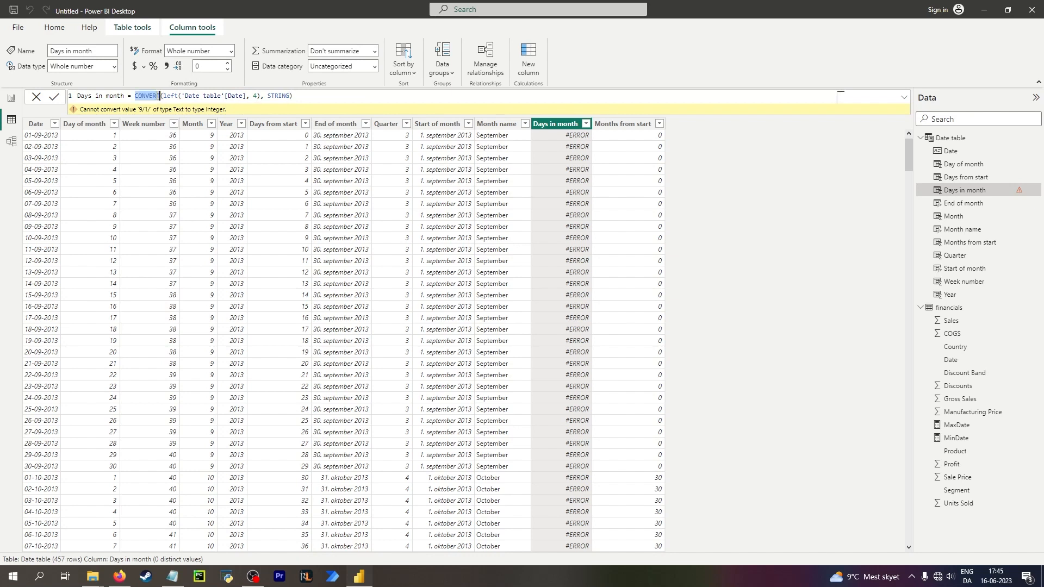
click(290, 96)
double_click(285, 96)
key(BackSpace)
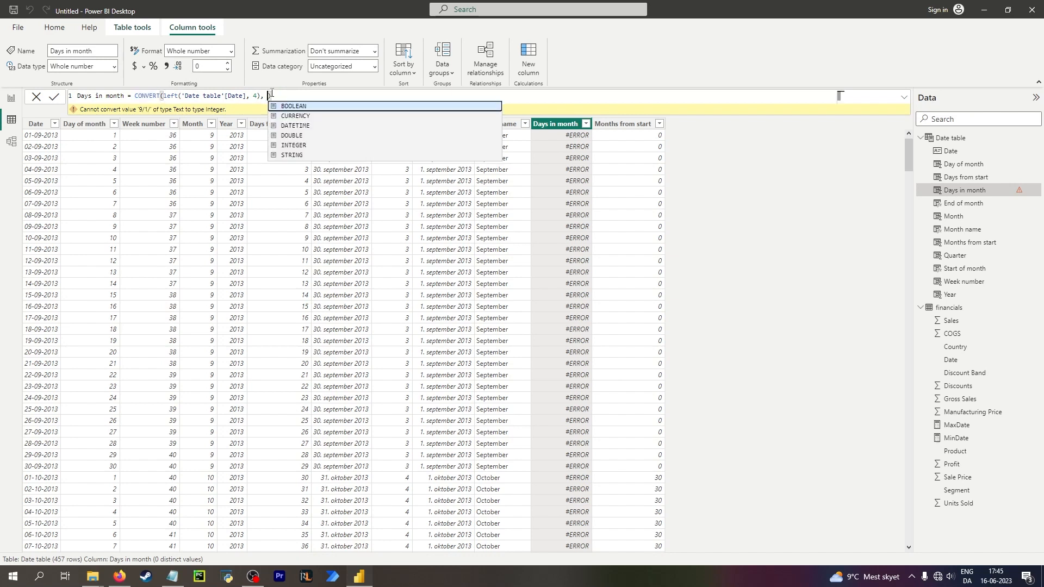
click(307, 126)
key(Return)
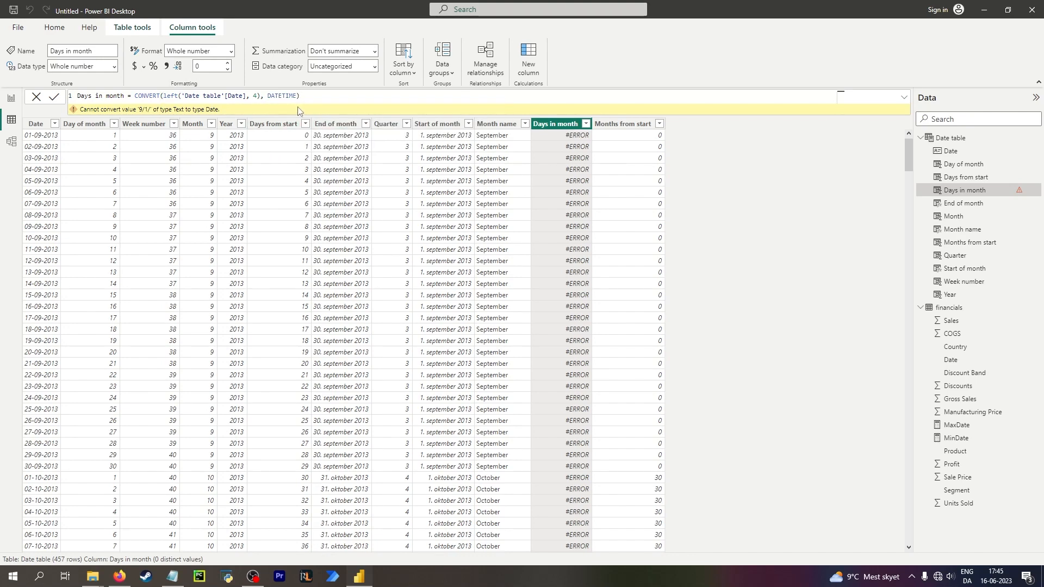
Set the CONVERT target data type back to STRING and commit the formula.
double_click(297, 96)
key(BackSpace)
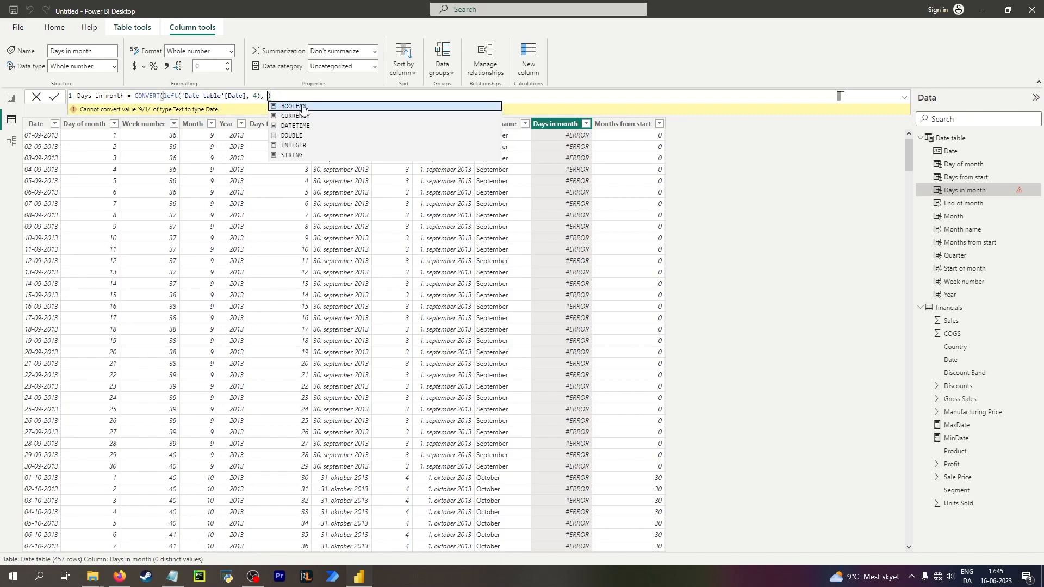
click(297, 156)
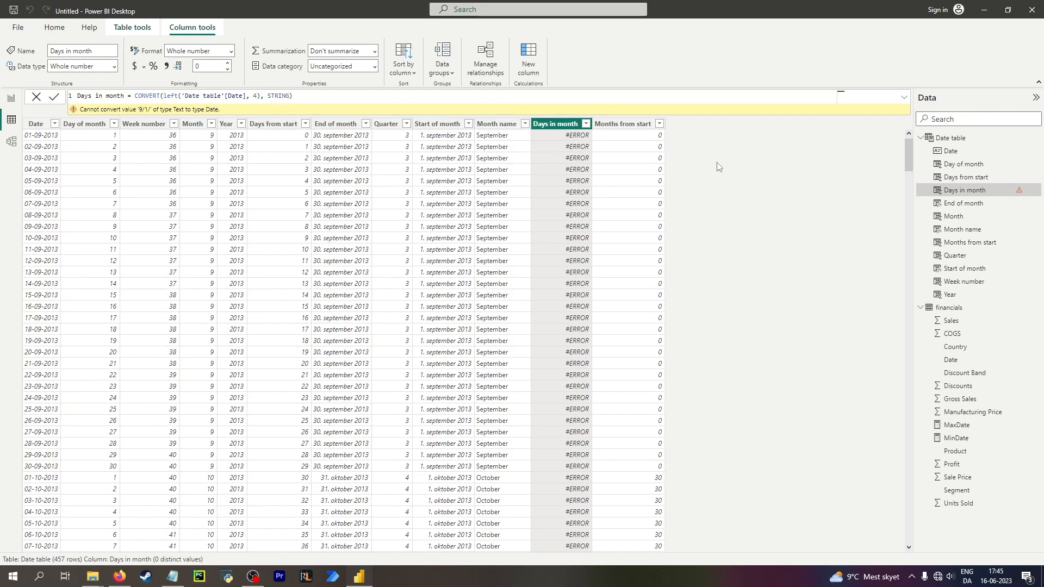
key(Return)
Remove the CONVERT wrapper, leaving LEFT('Date table'[Date], 4), and commit the formula.
click(287, 97)
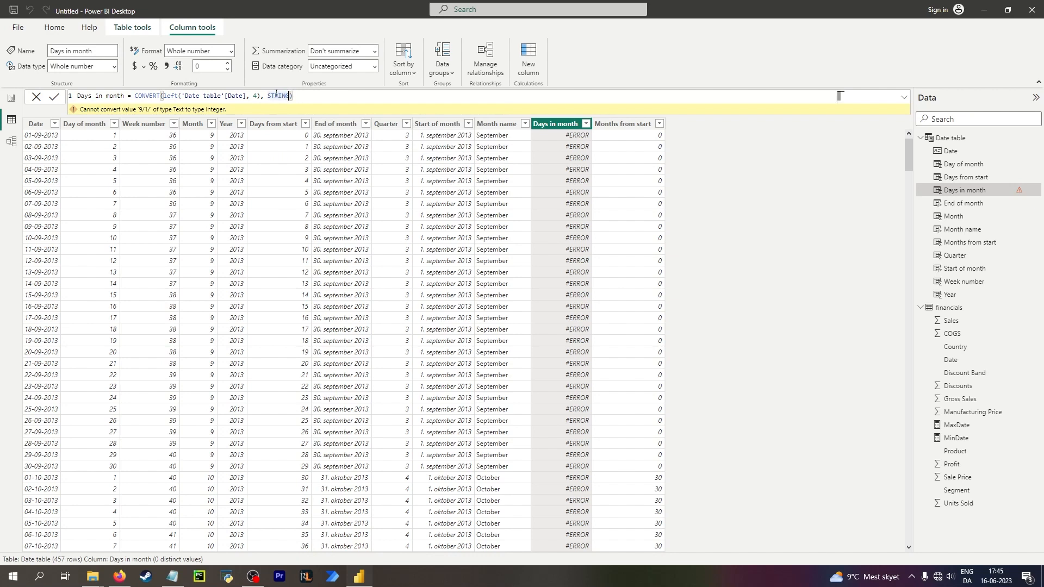
click(174, 96)
drag(161, 96, 135, 96)
key(BackSpace)
key(End)
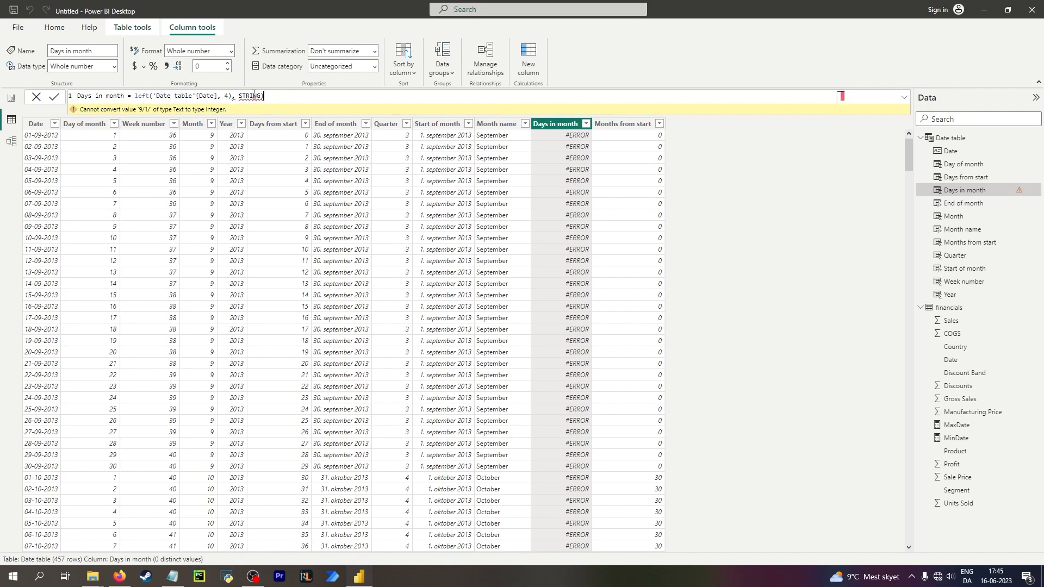
drag(264, 96, 234, 96)
key(BackSpace)
key(Return)
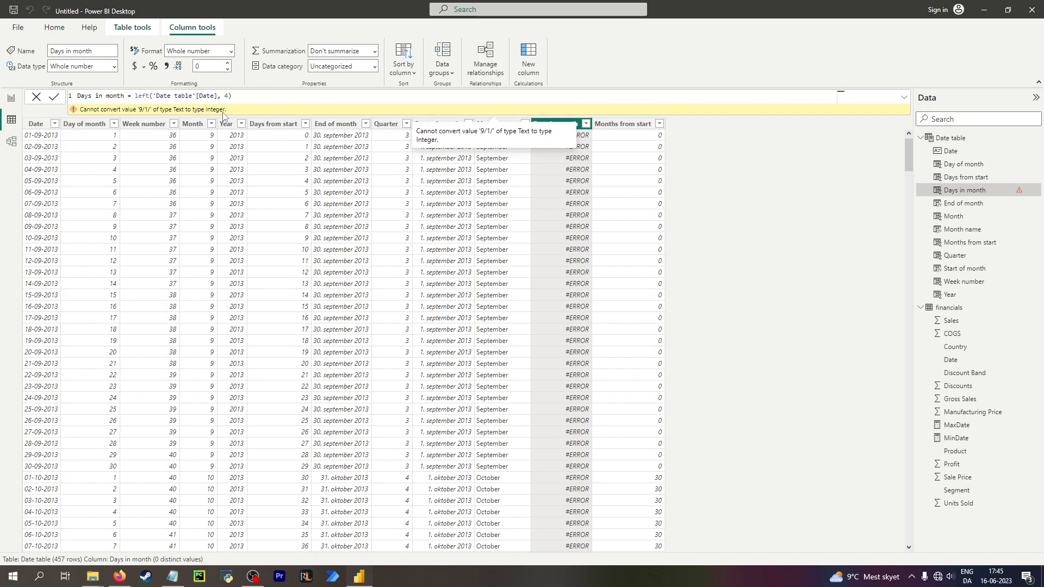
Set the Days in month column's data type to Text and check its values.
click(115, 66)
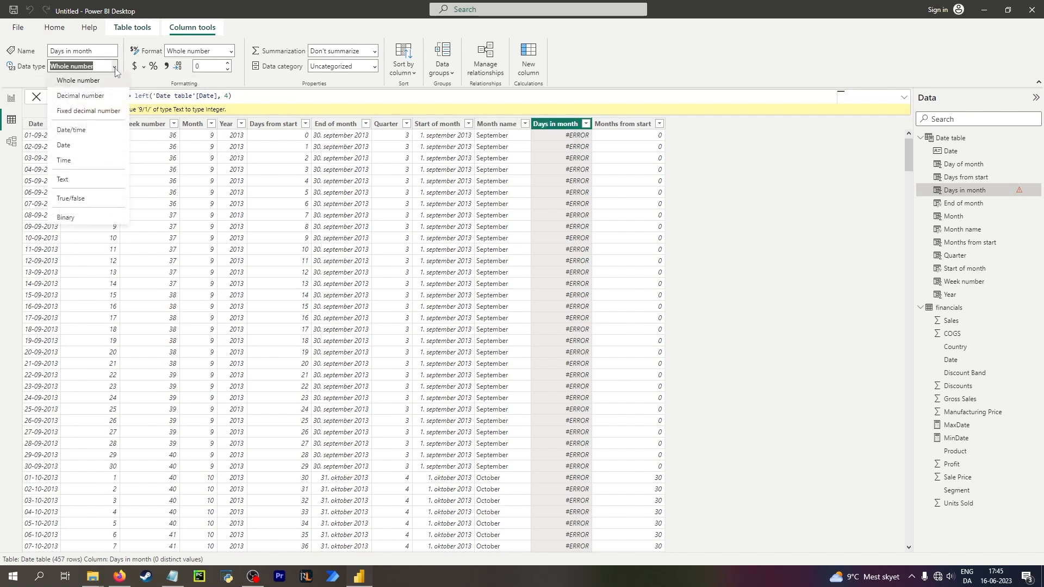
click(81, 180)
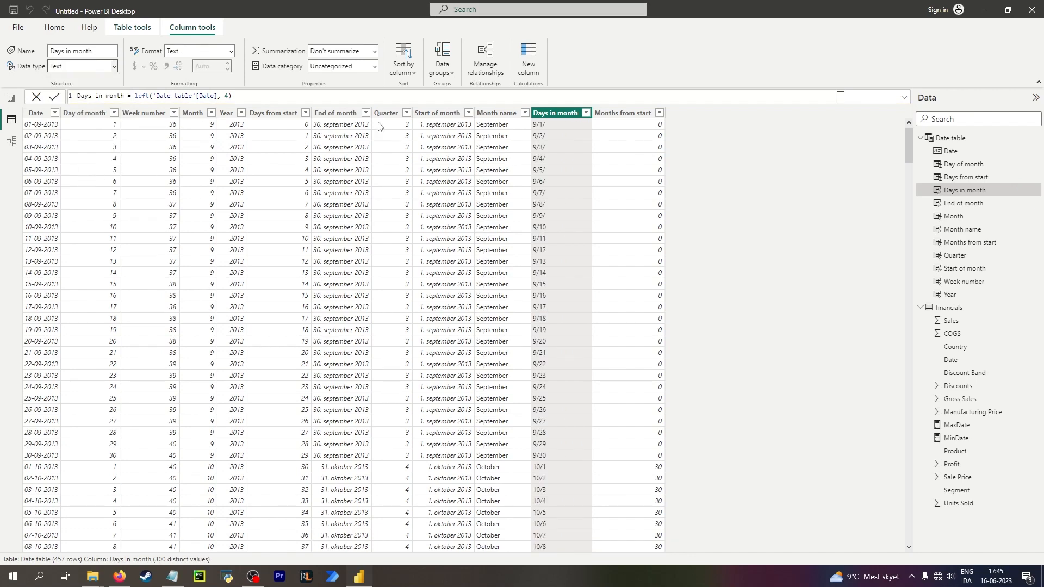
click(561, 128)
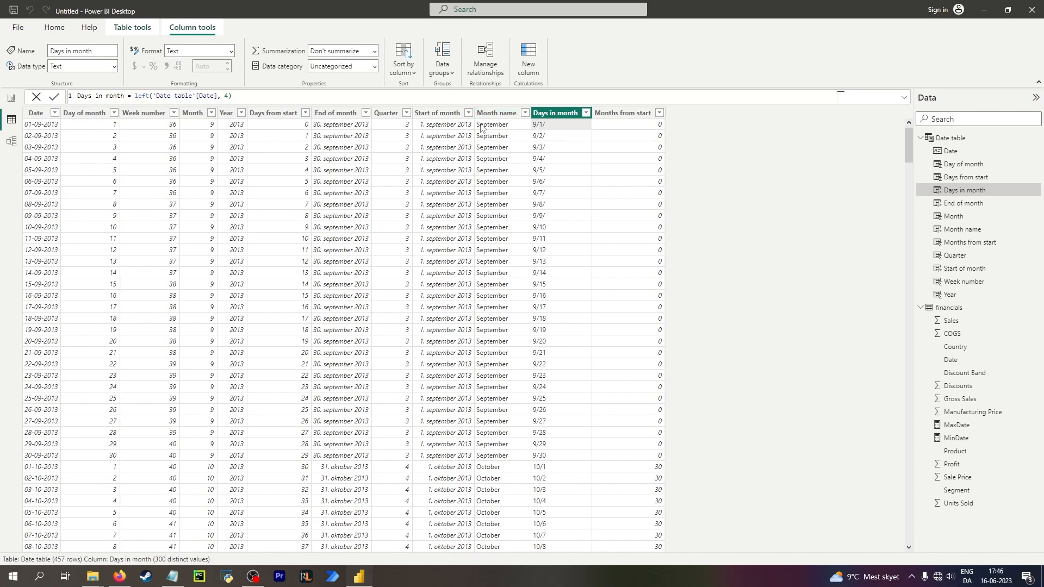
Change the LEFT character count in the Days in month formula to 5 and commit it.
drag(237, 97, 135, 98)
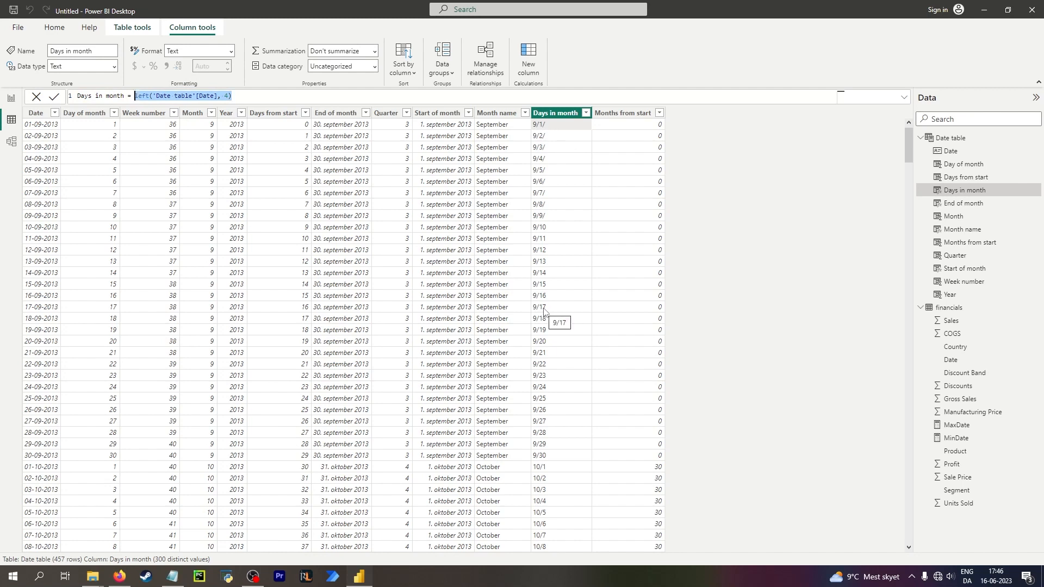
click(228, 96)
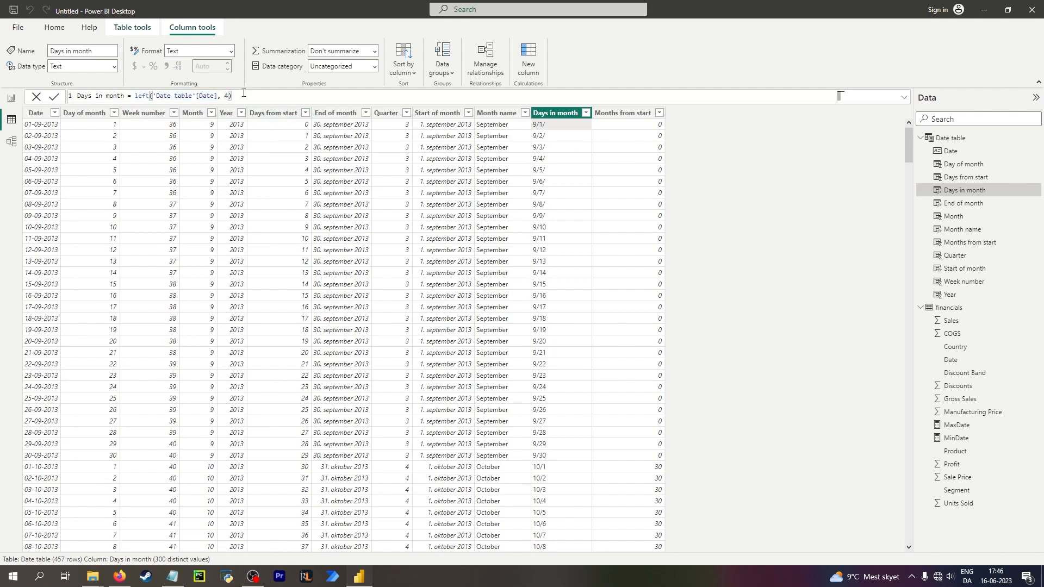
key(BackSpace)
text(5)
key(Return)
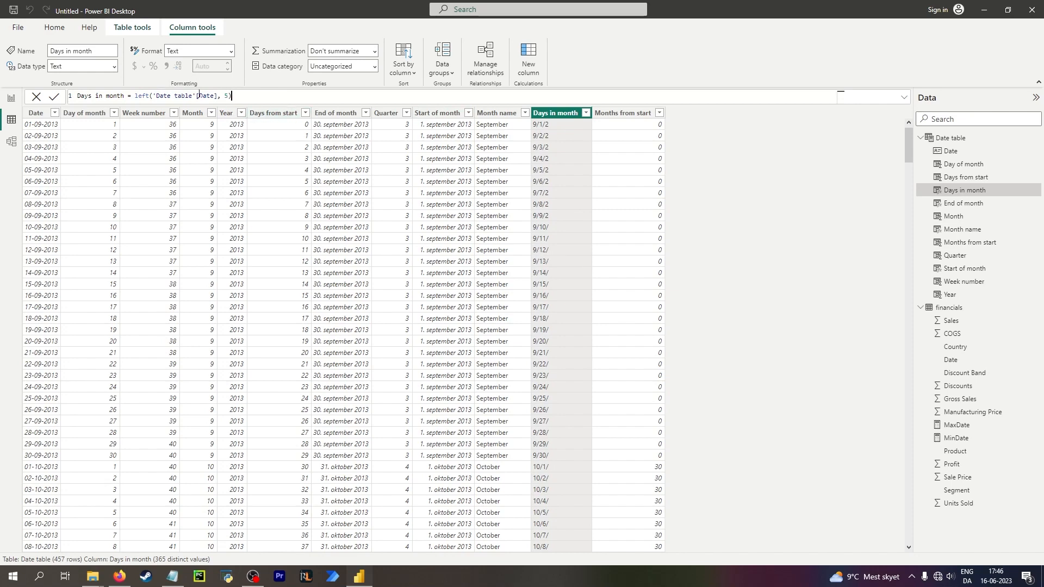
Replace the formula with SEARCH("/", 'Date table'[Date]) and commit it.
drag(232, 96, 133, 96)
text(SEARCH()
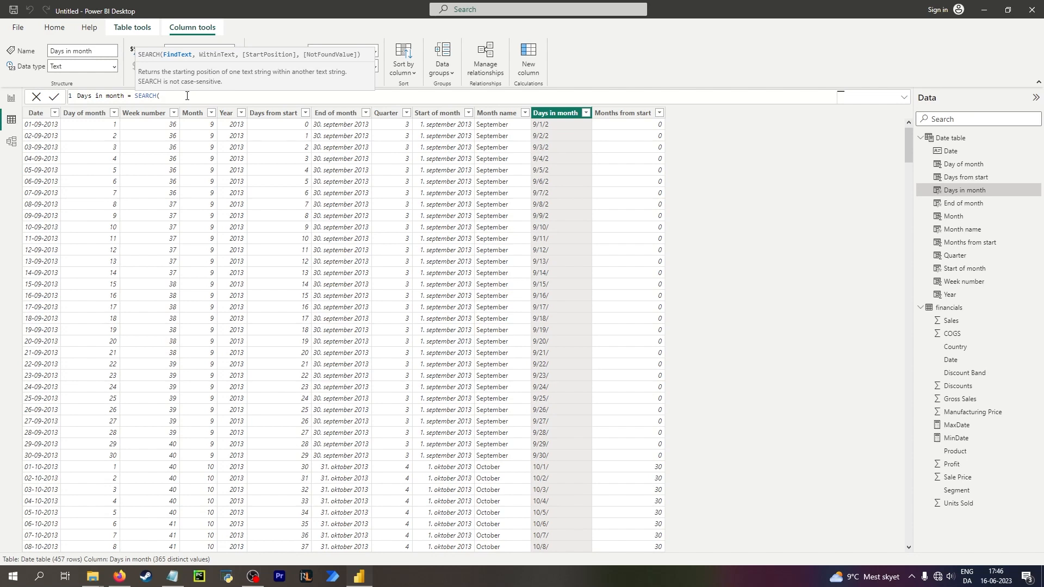
text("/", date)
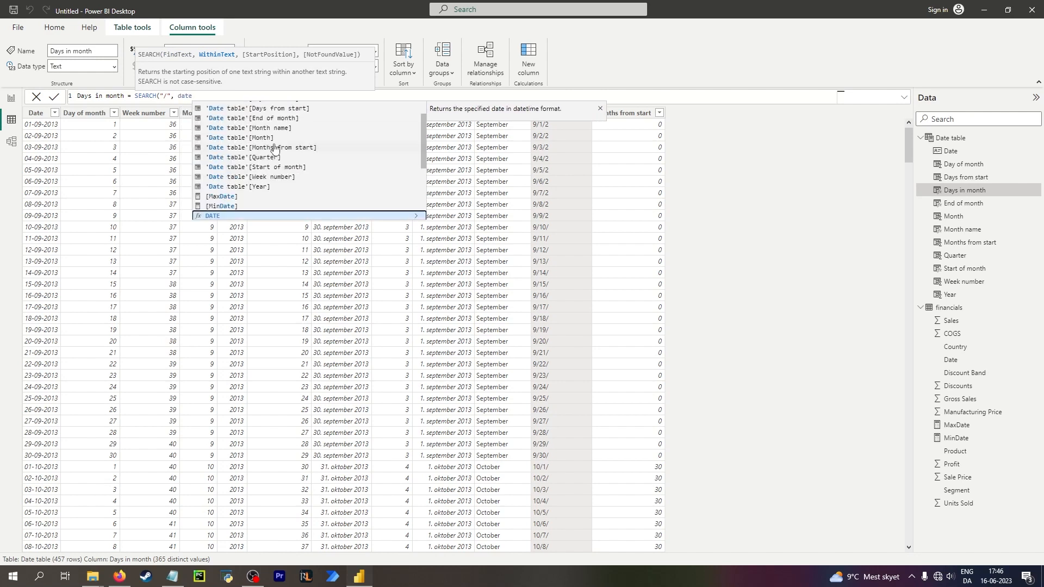
click(281, 120)
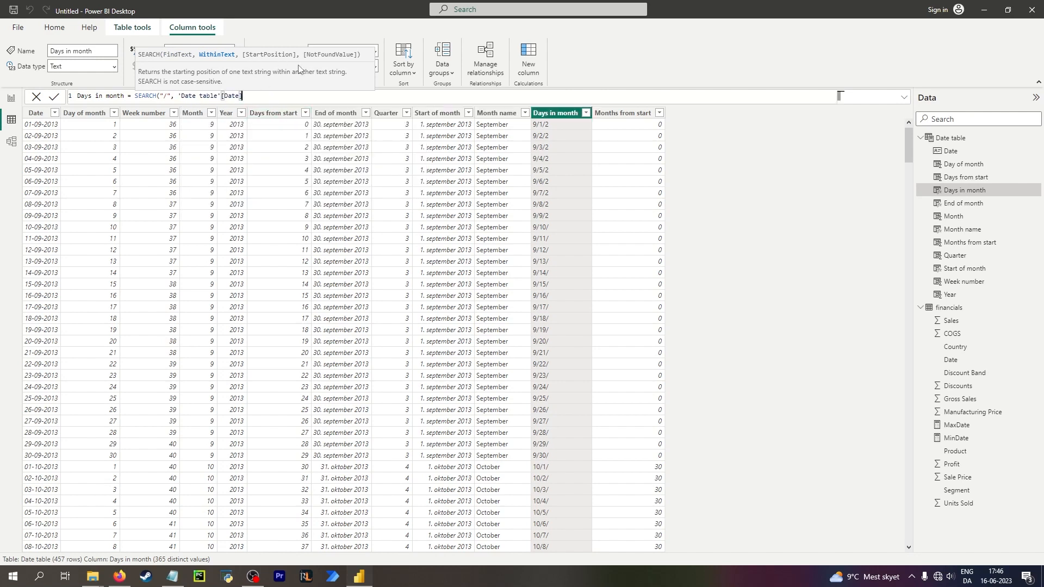
text())
key(Return)
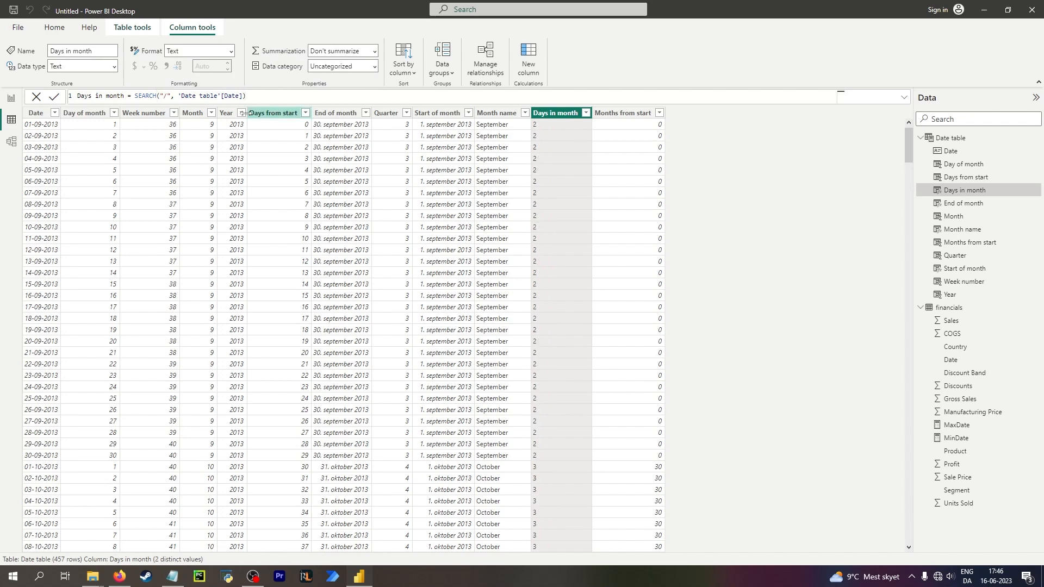
Expand the formula editor and insert var FirstSlash at the start of the formula, committing it.
click(904, 97)
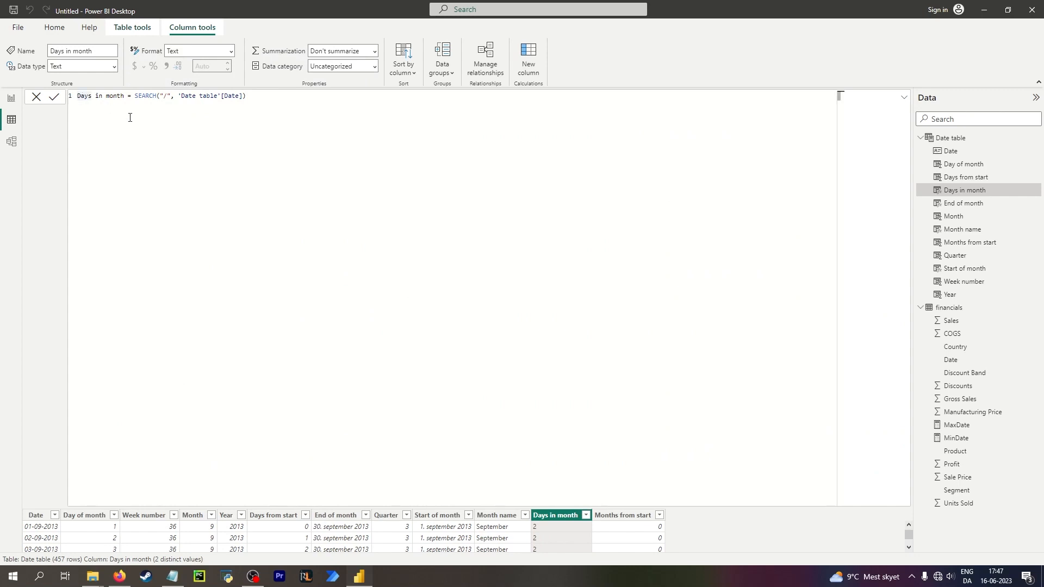
key(Return)
text(var)
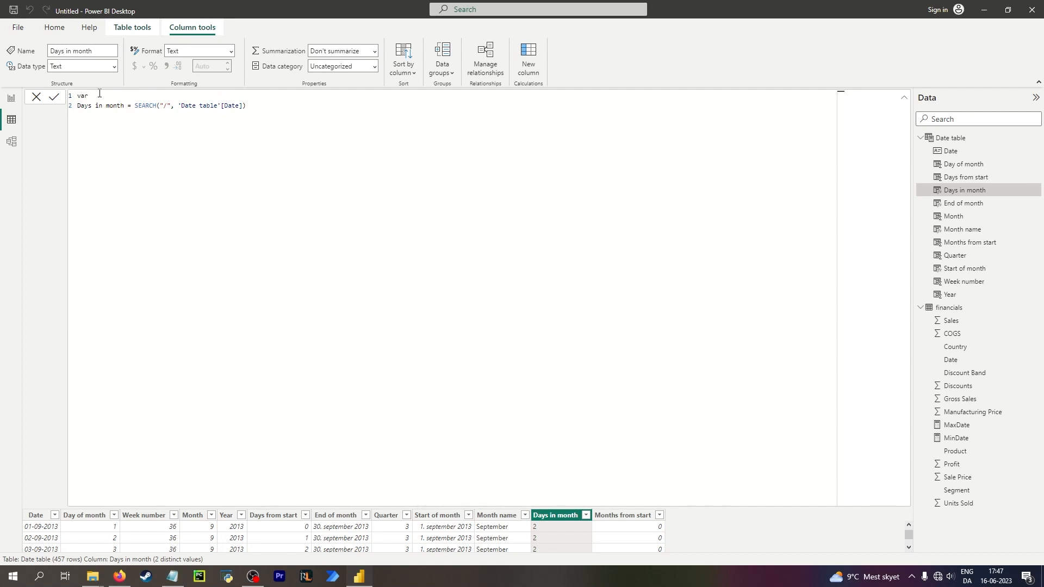
text(FirstSlash)
key(Return)
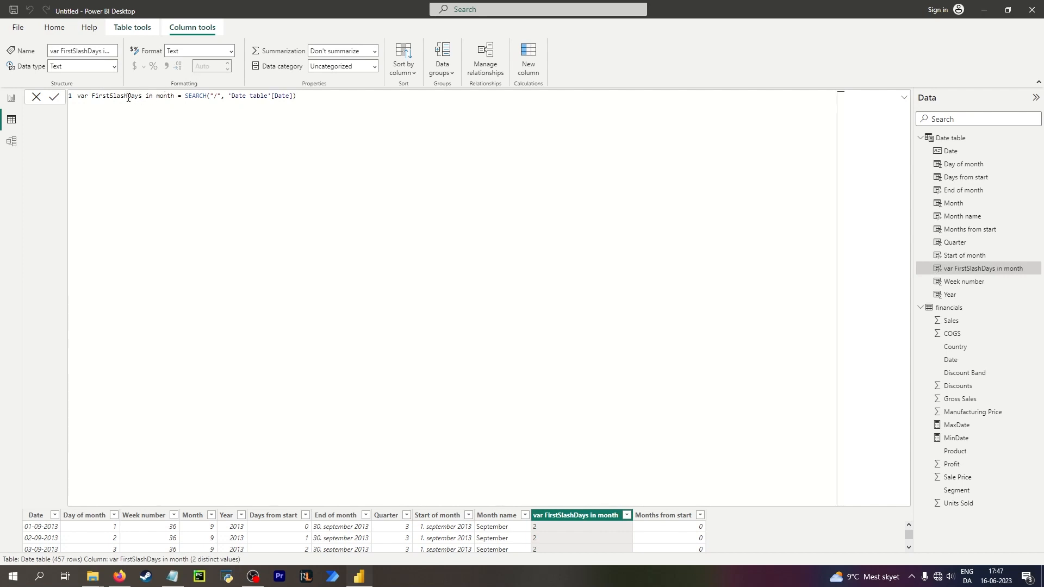
Remove the var FirstSlash prefix so the formula starts with Days in month again.
click(127, 96)
key(shift+Home)
key(BackSpace)
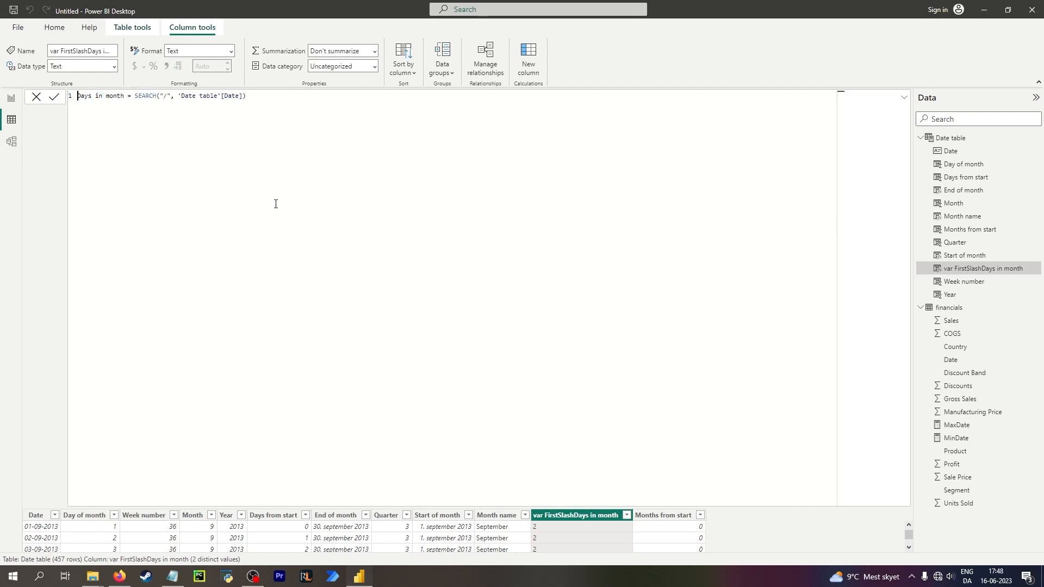
Split the formula over several lines, adding a var line and a return line before the SEARCH expression, and commit.
click(135, 96)
key(shift+Return)
key(shift+Return)
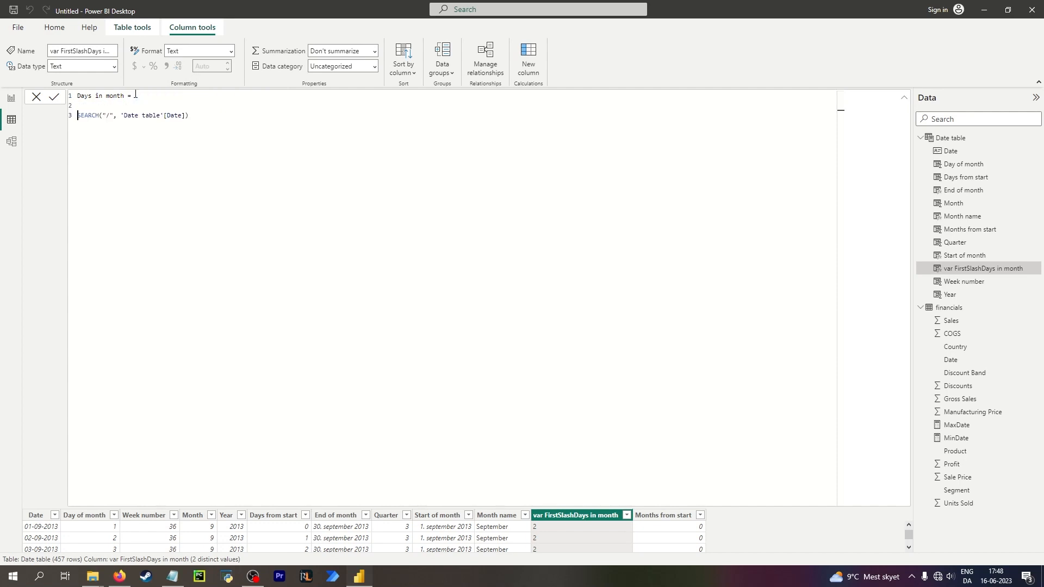
key(Up)
text(var)
key(shift+Return)
key(shift+Return)
text(return)
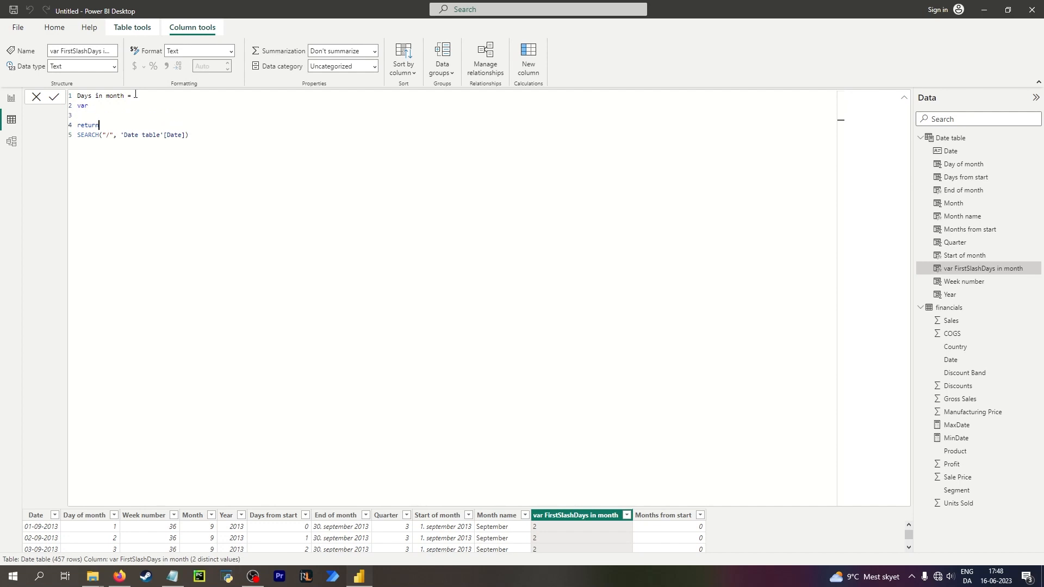
key(Up)
key(Return)
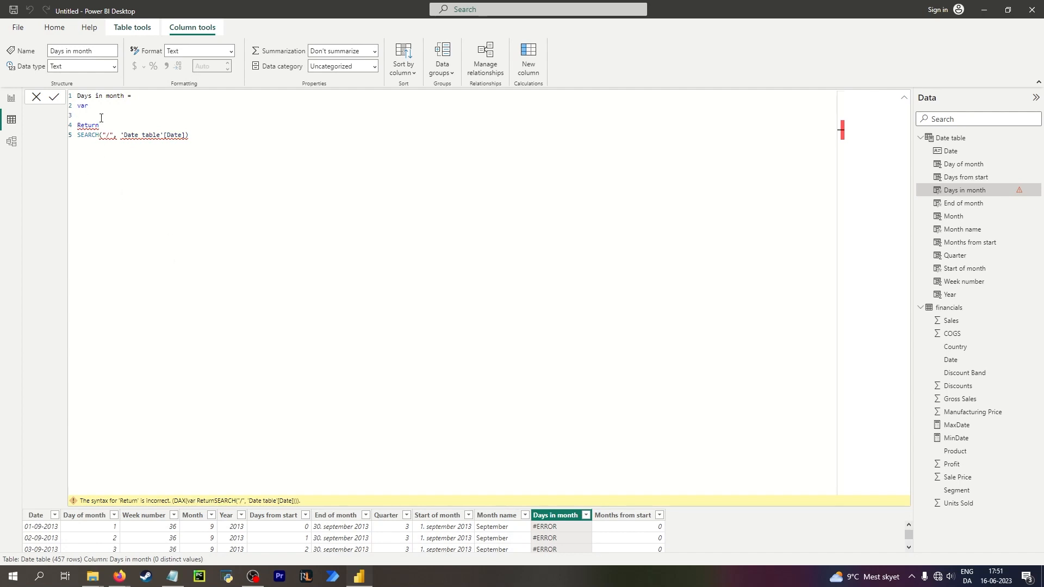
Delete the var and return lines, commit the formula, and collapse the formula editor.
drag(101, 125, 66, 106)
key(BackSpace)
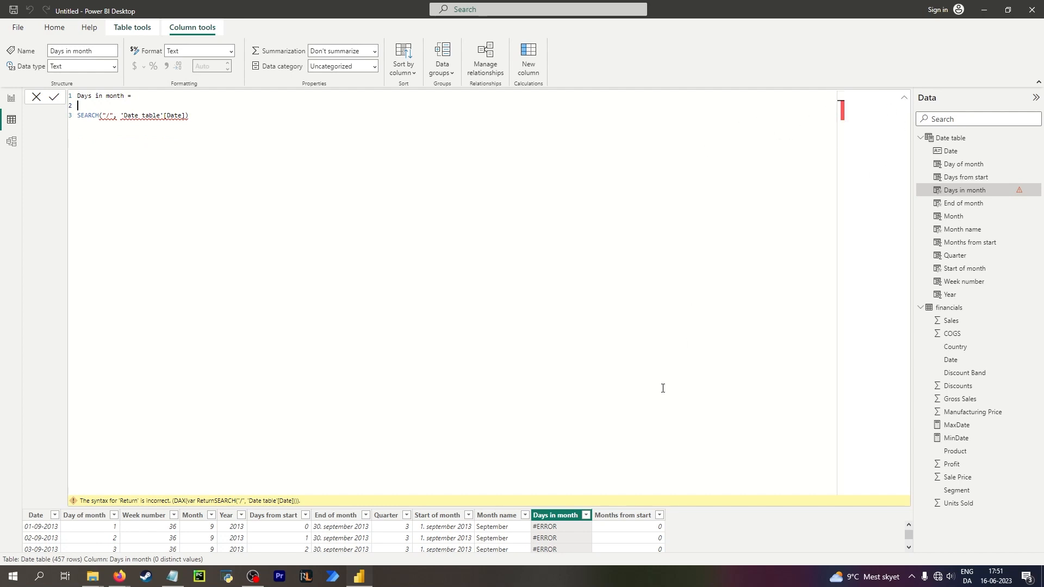
key(Return)
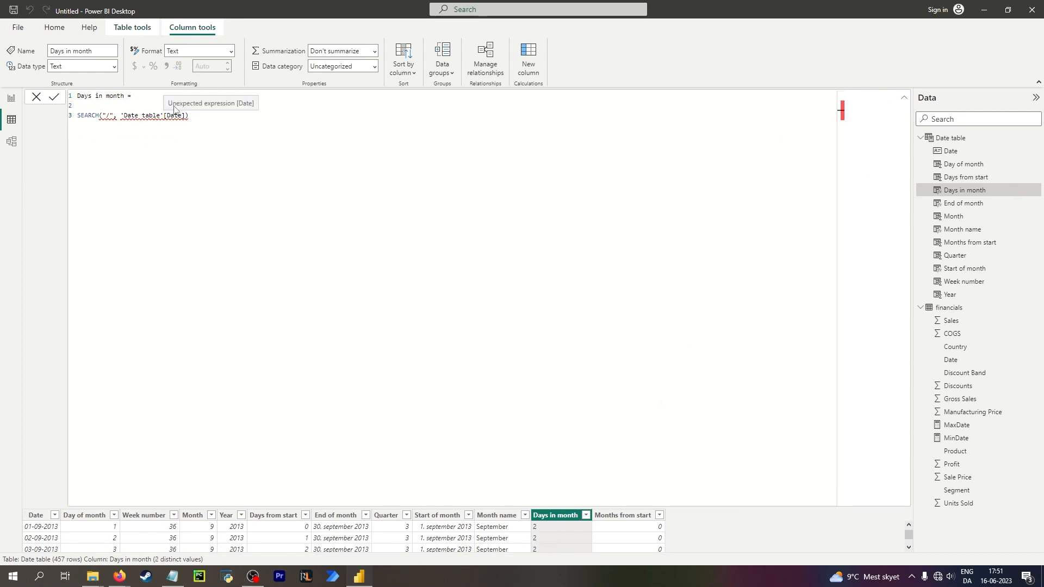
click(904, 98)
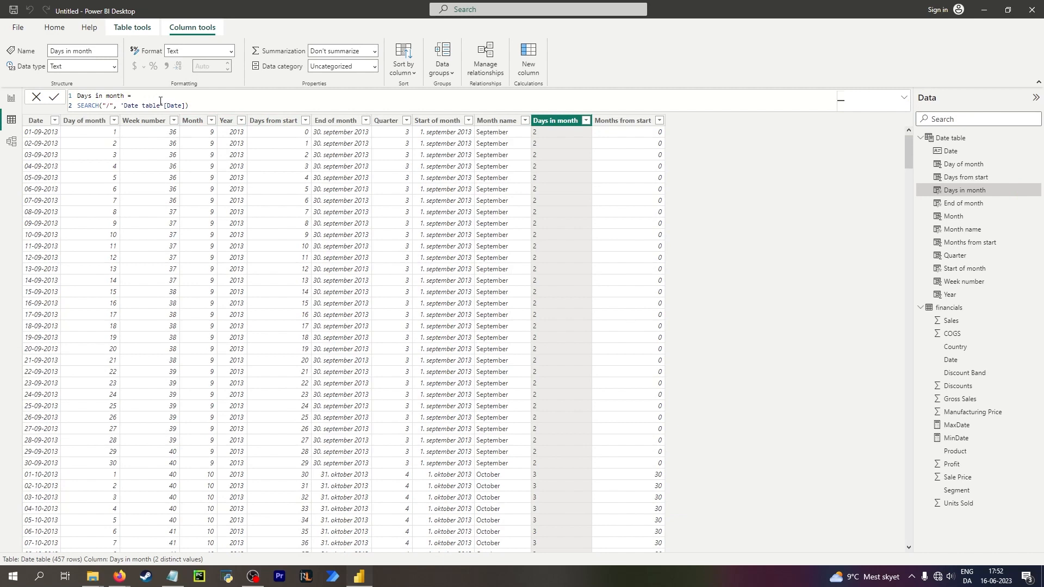
Delete the SEARCH expression so the formula reads only Days in month =, commit, and reopen it for editing.
drag(185, 105, 137, 96)
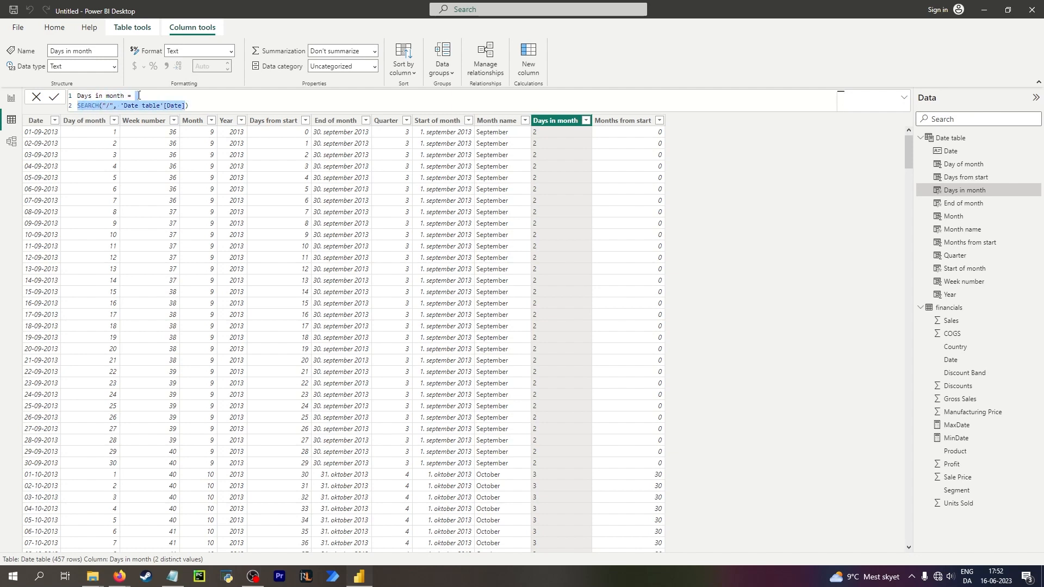
key(BackSpace)
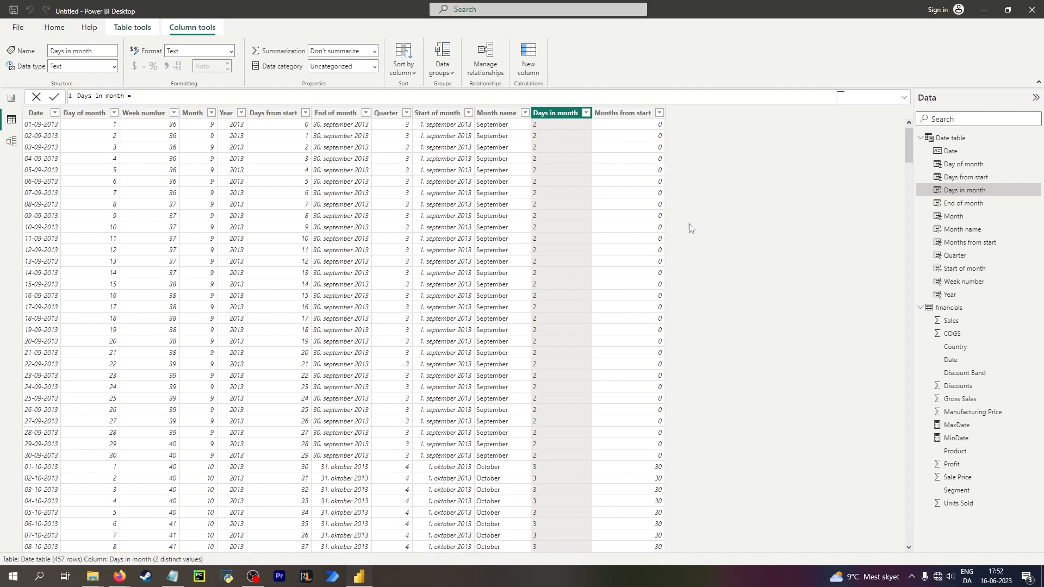
click(555, 126)
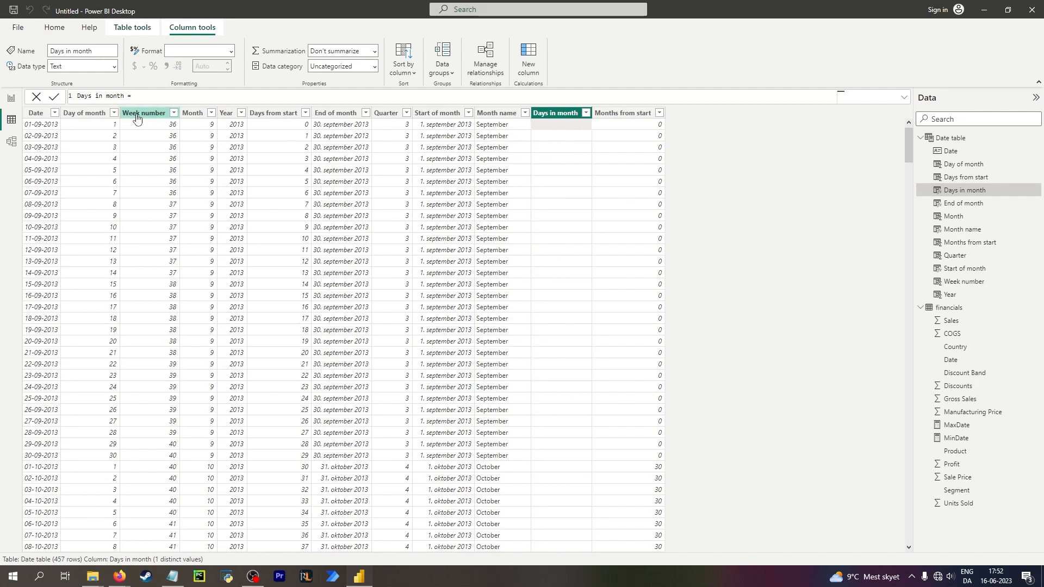
click(149, 101)
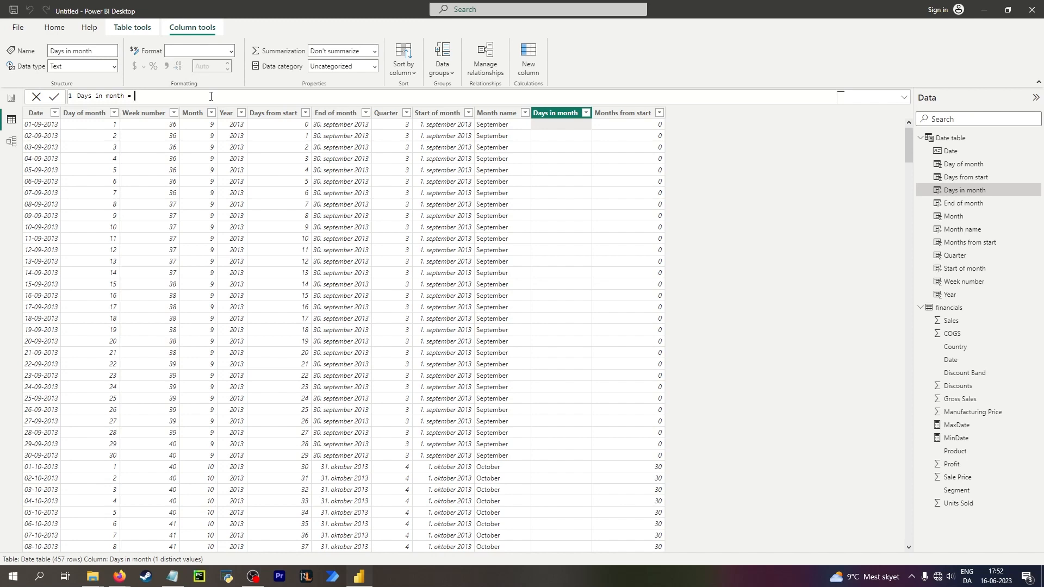
Set the Days in month formula to SEARCH("/", 'Date table'[End of month]) and commit it.
text(sear)
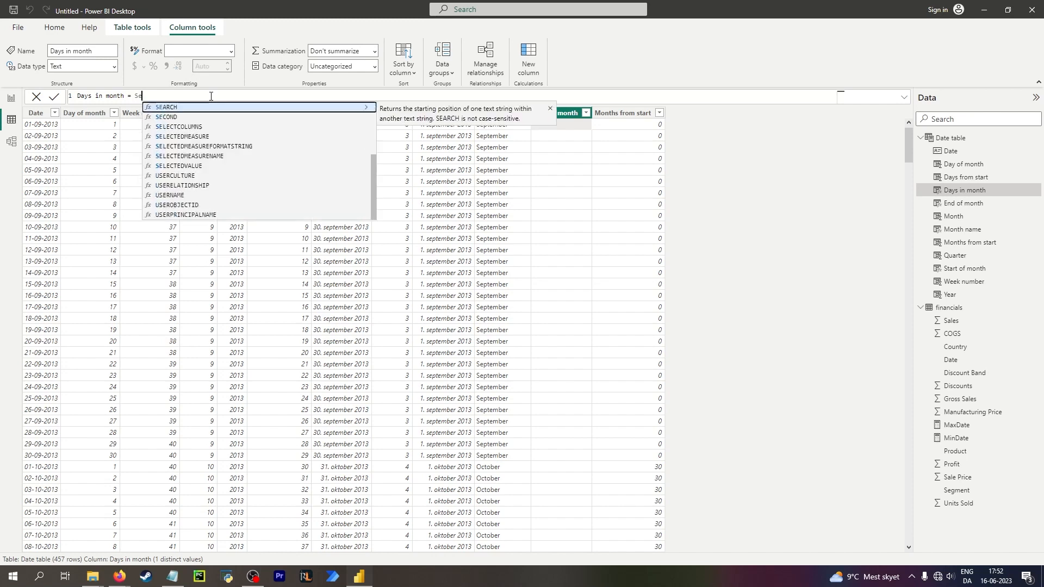
key(Tab)
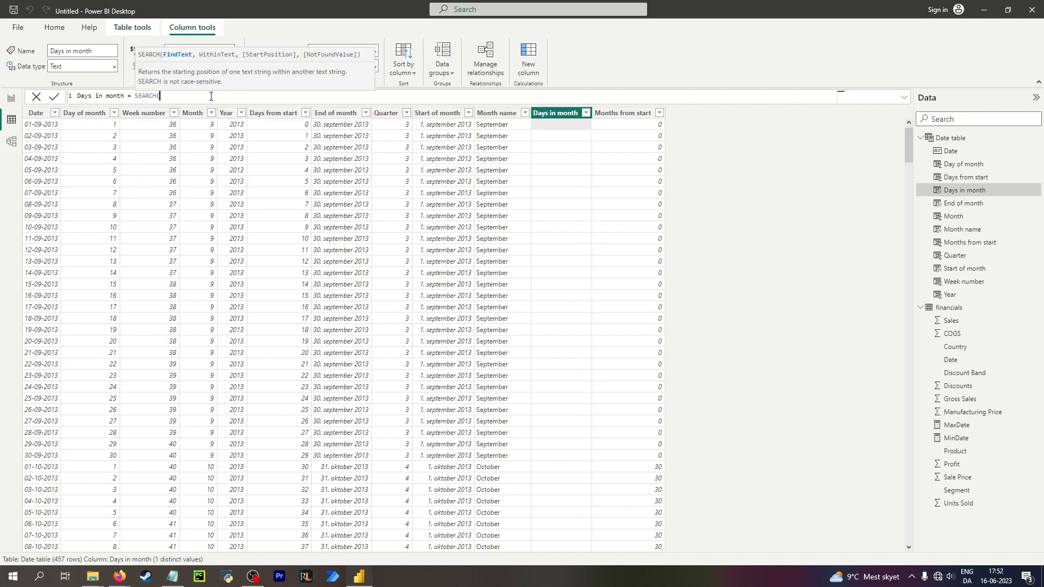
text("/", end of)
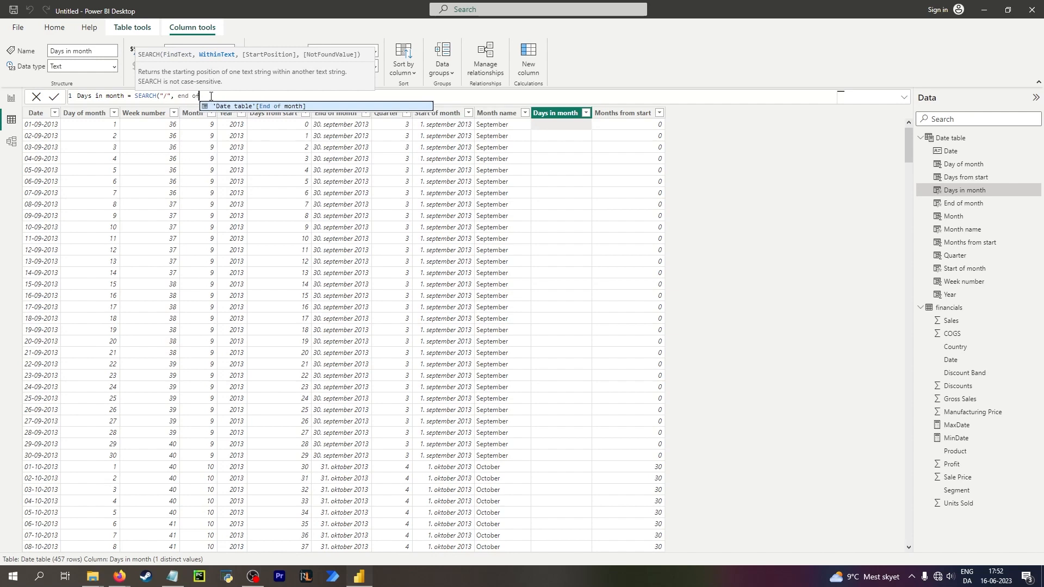
key(Tab)
text())
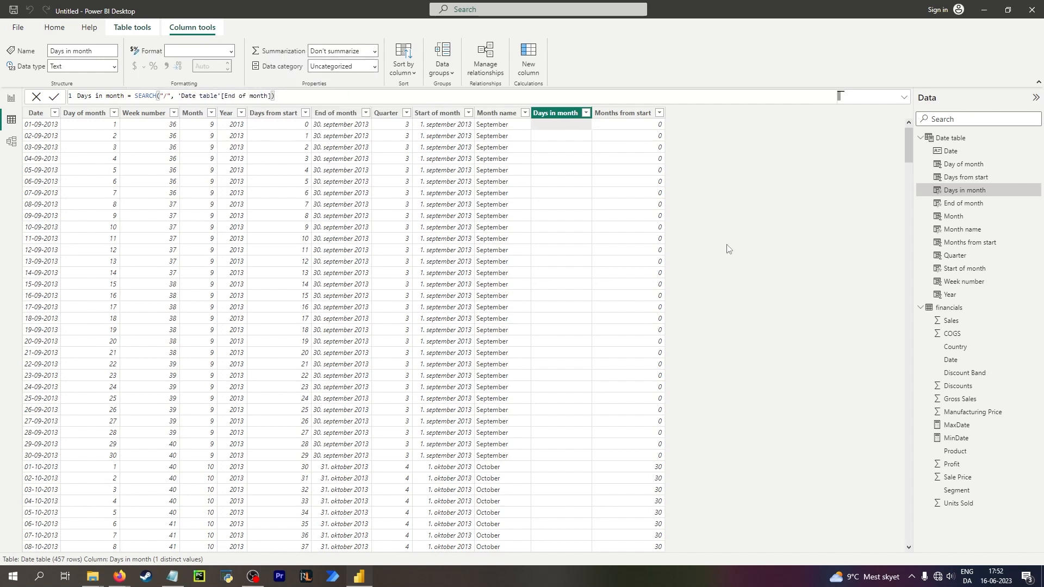
key(Return)
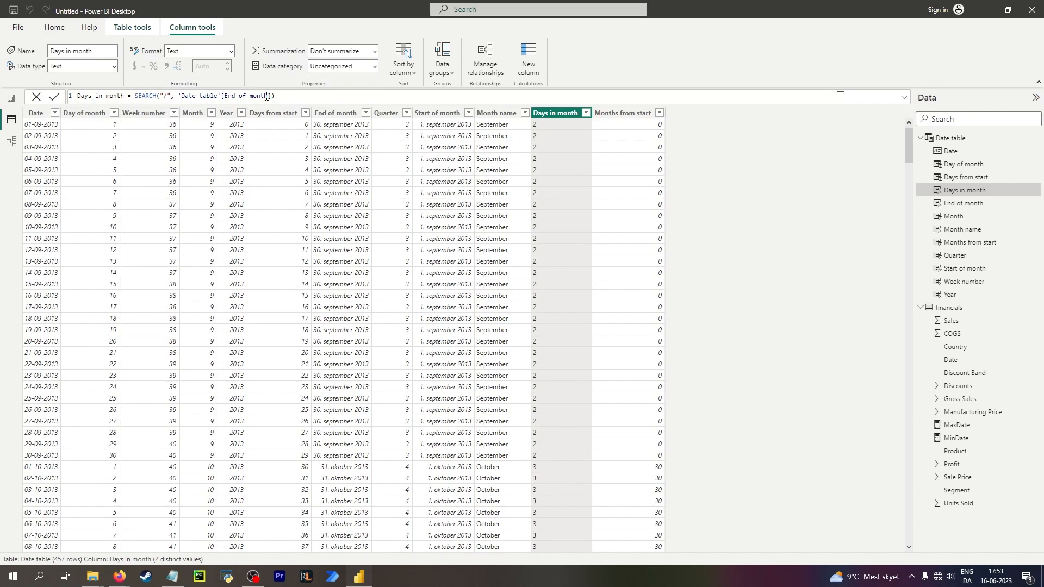
Scroll through the Days in month column to check its values across months.
click(543, 468)
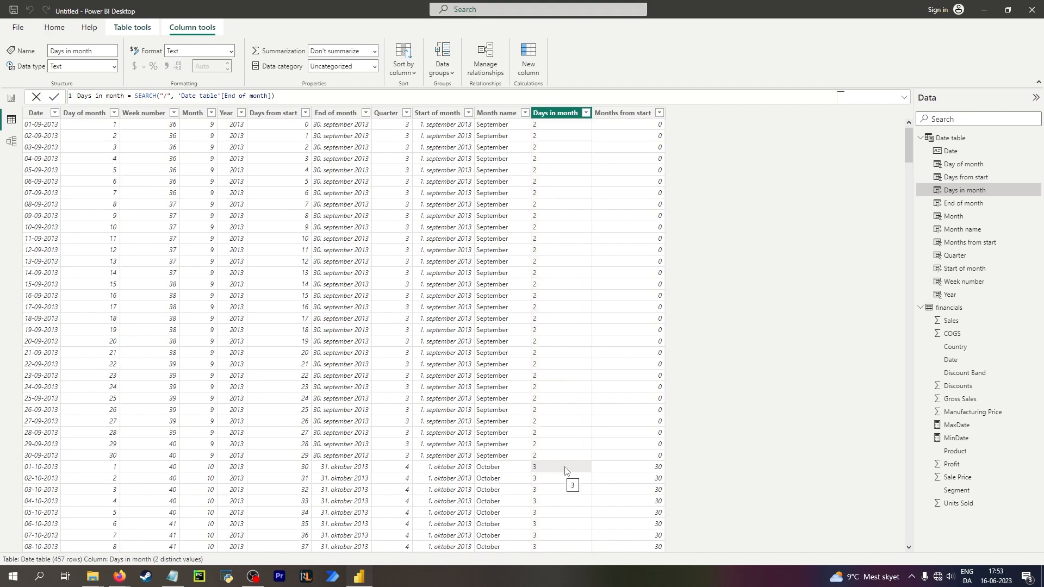
scroll(565, 470, down, 15)
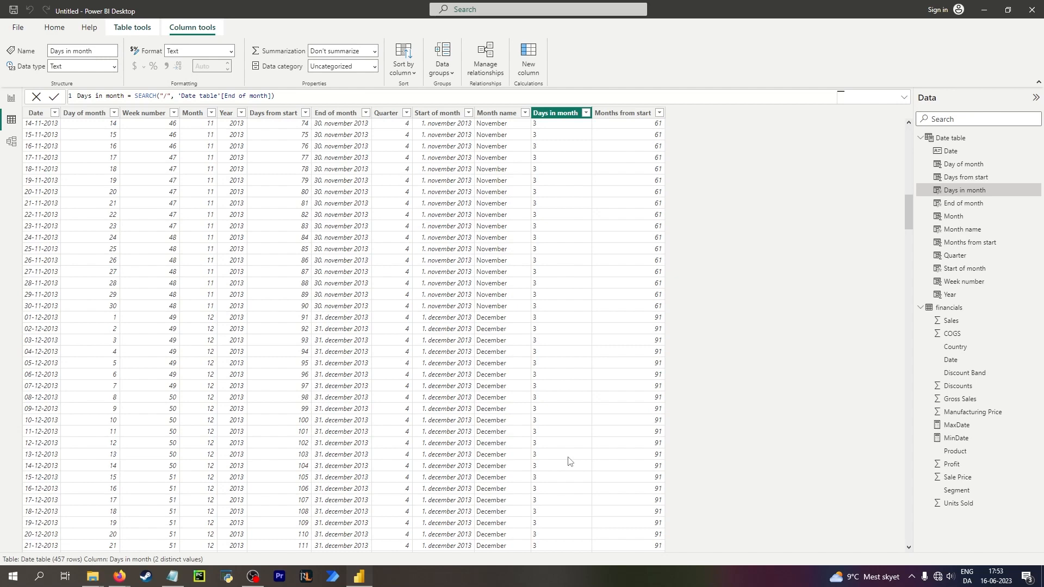
scroll(564, 457, up, 13)
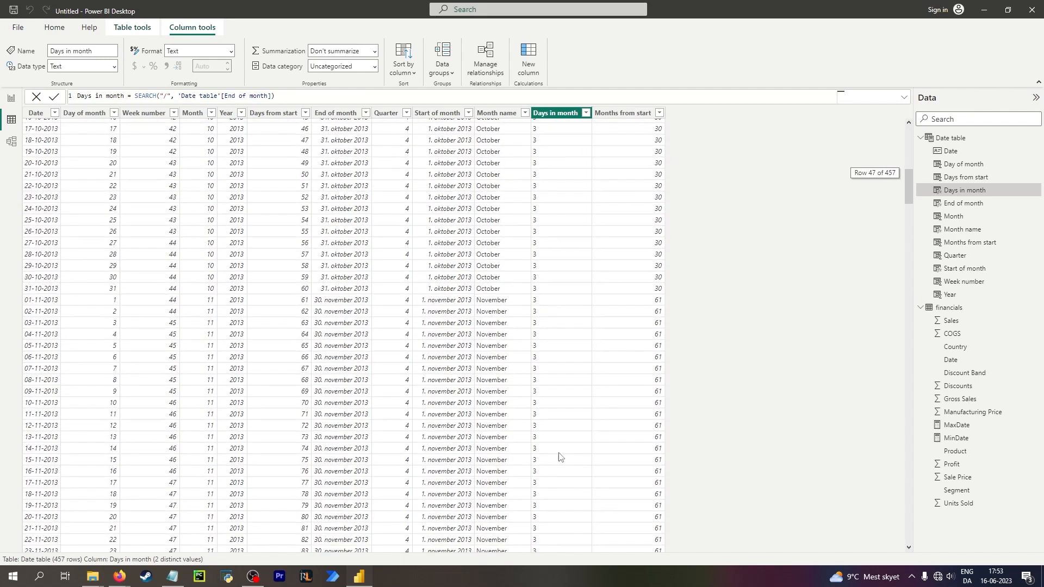
scroll(561, 457, up, 9)
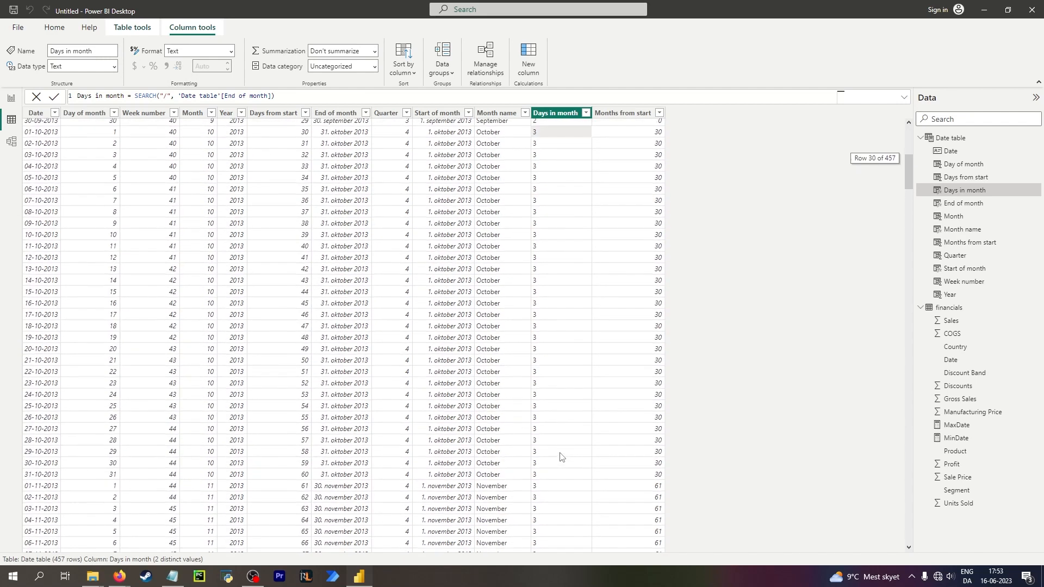
scroll(562, 424, up, 2)
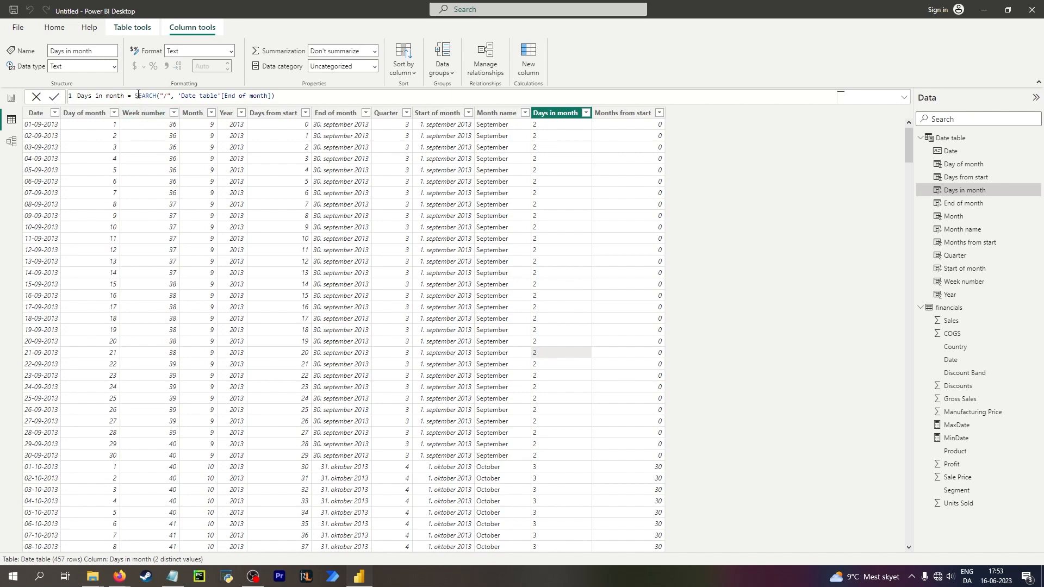
Replace the SEARCH expression with CONVERT('Date table'[End of month], STRING) and commit the formula.
drag(136, 95, 338, 95)
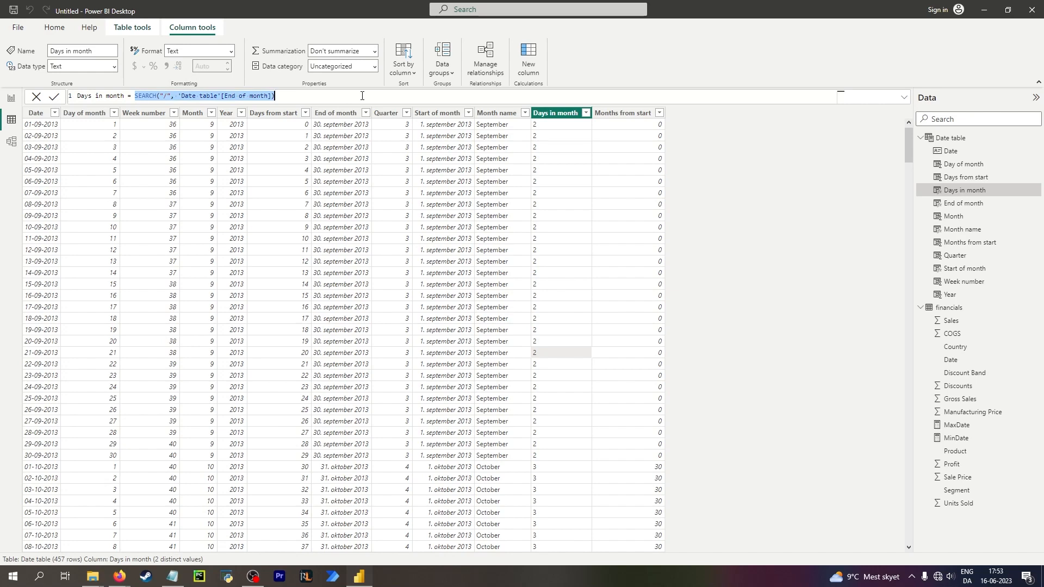
text(con)
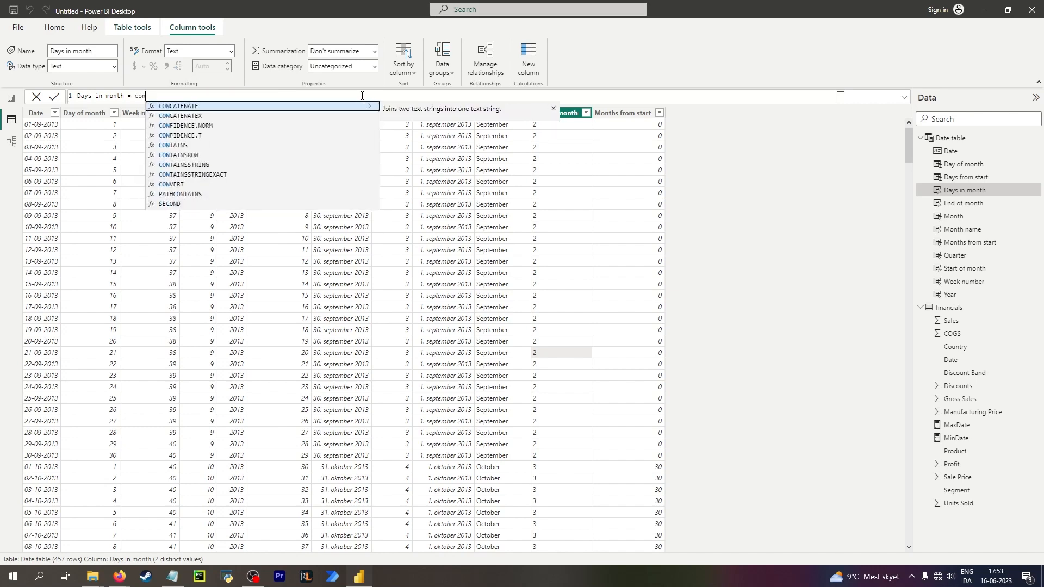
text(v)
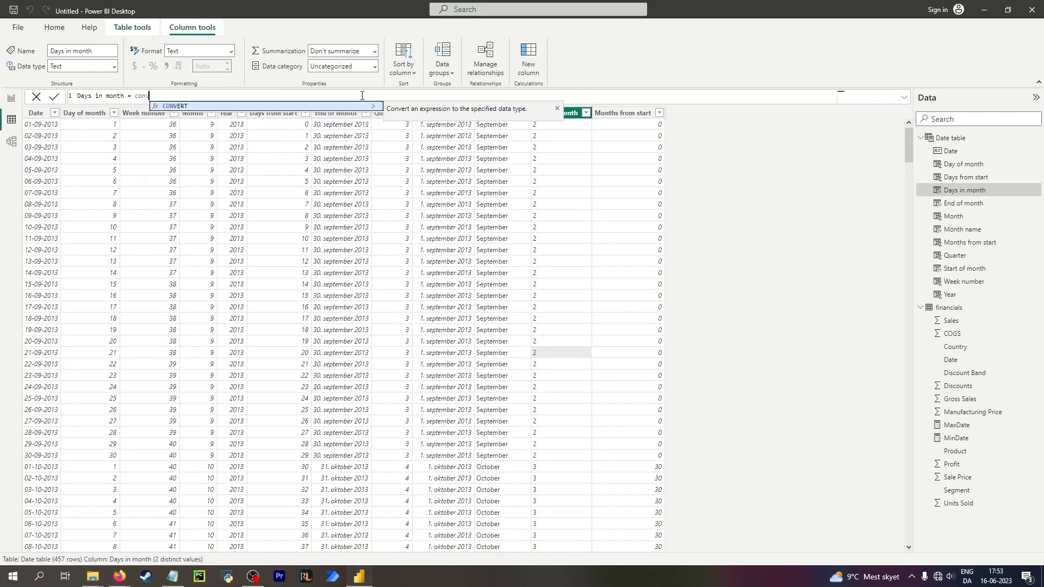
key(Tab)
text(end o)
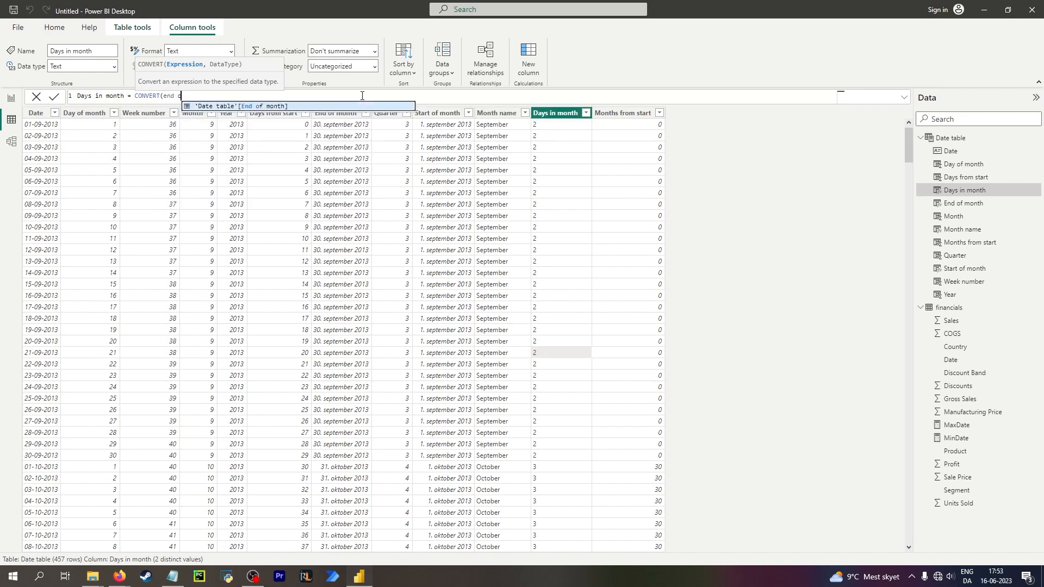
key(Tab)
text(, st)
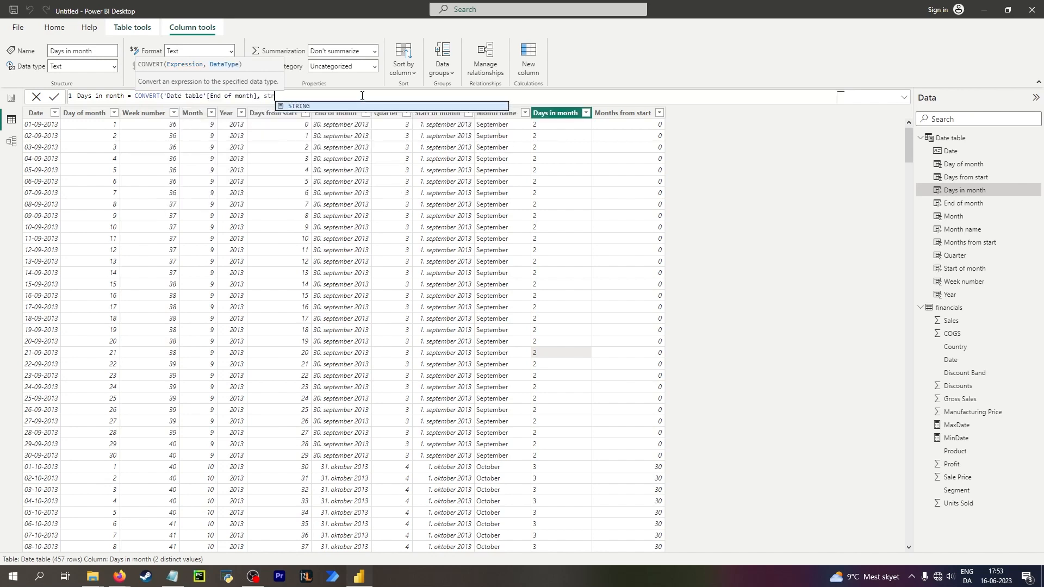
key(Tab)
text())
key(Return)
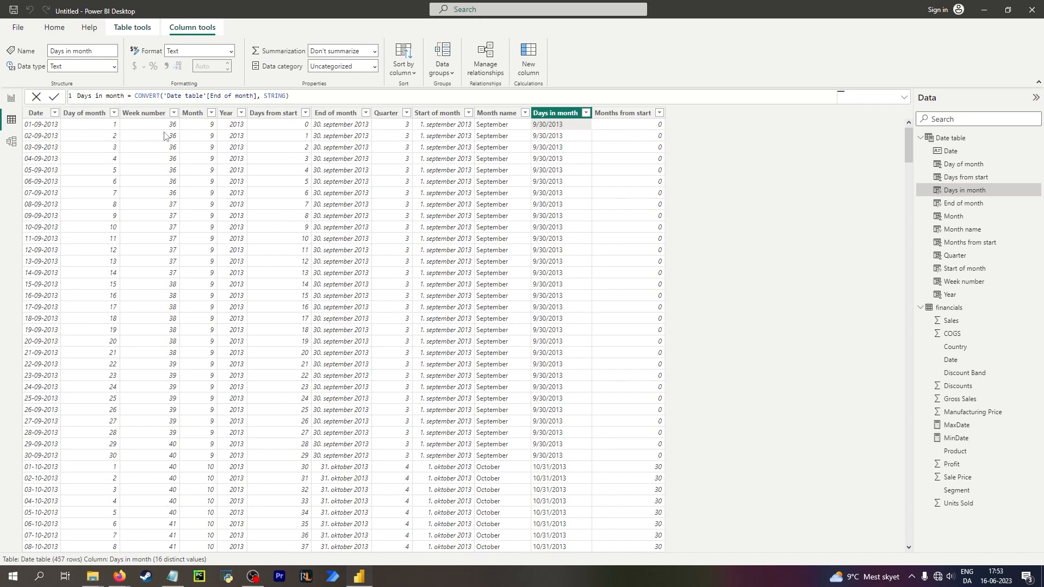
Expand the formula editor and move the CONVERT expression onto a second line.
click(904, 97)
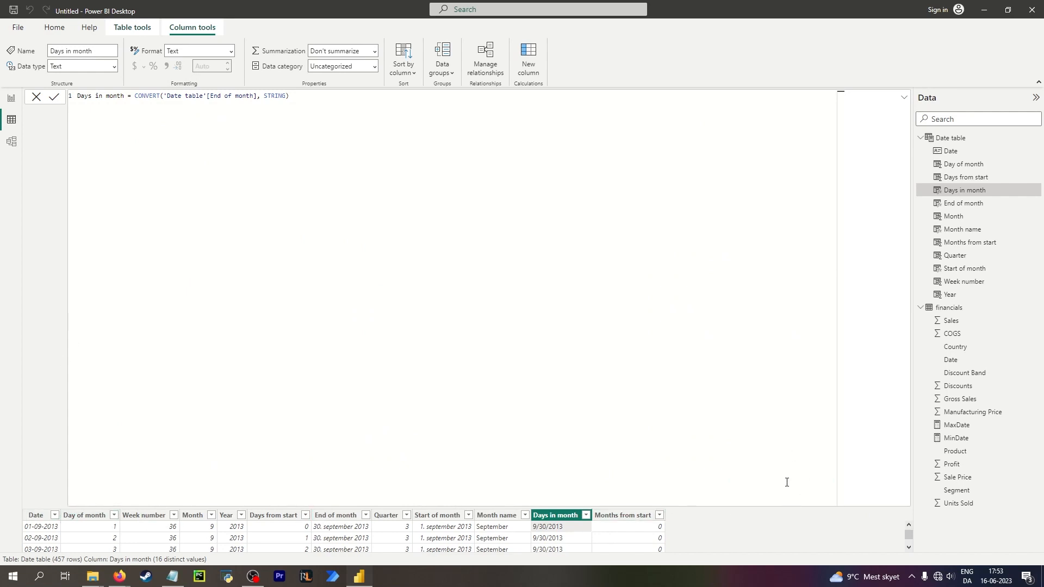
click(820, 477)
scroll(739, 538, down, 1)
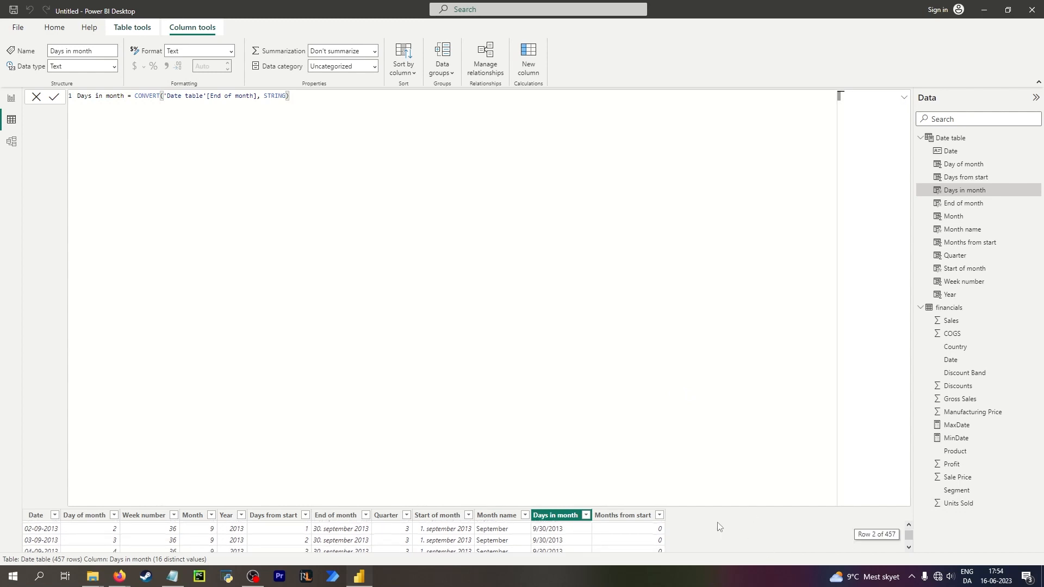
click(134, 96)
key(shift+Return)
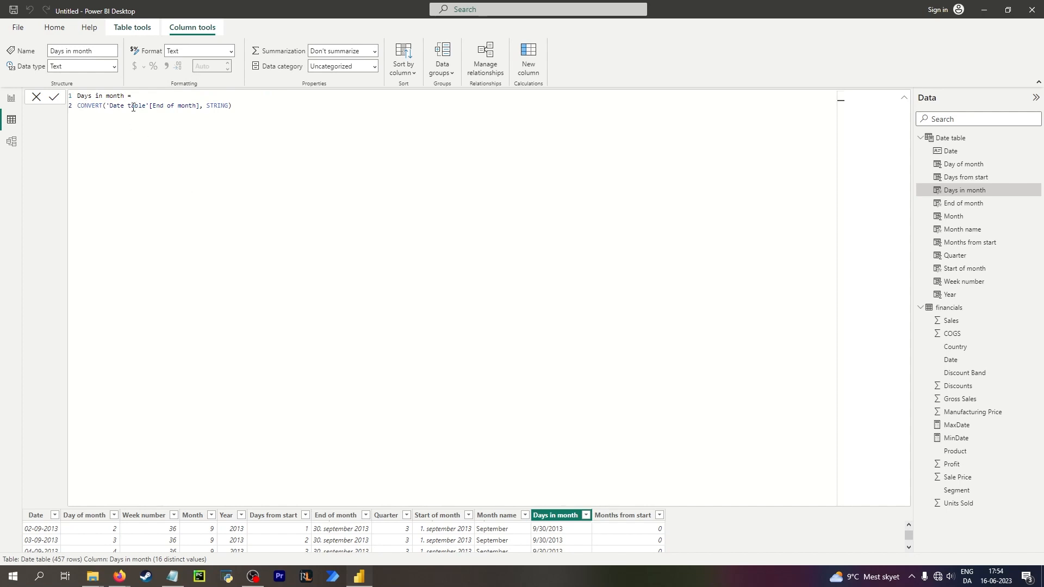
click(264, 109)
click(79, 107)
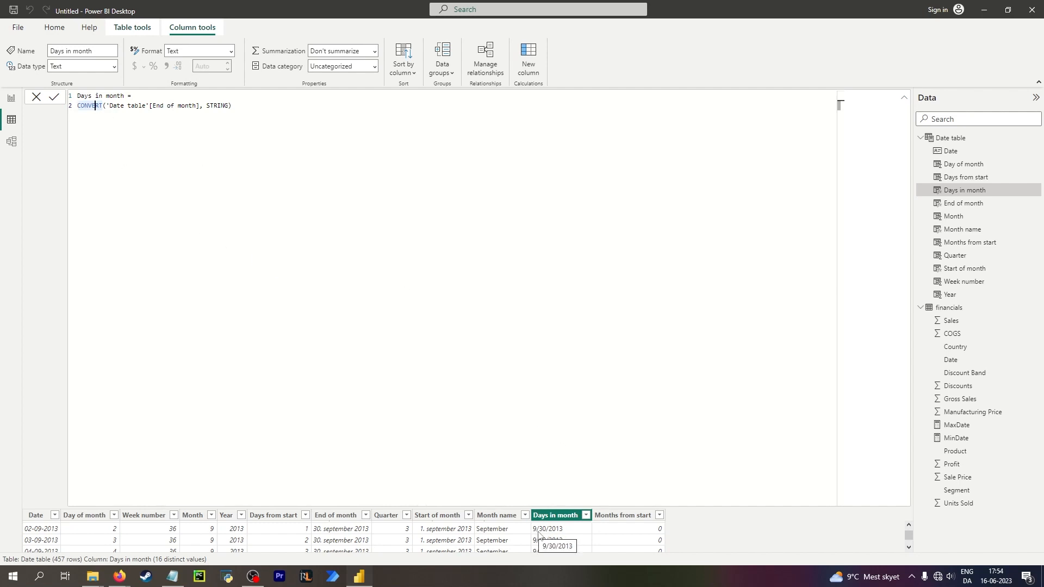
click(181, 117)
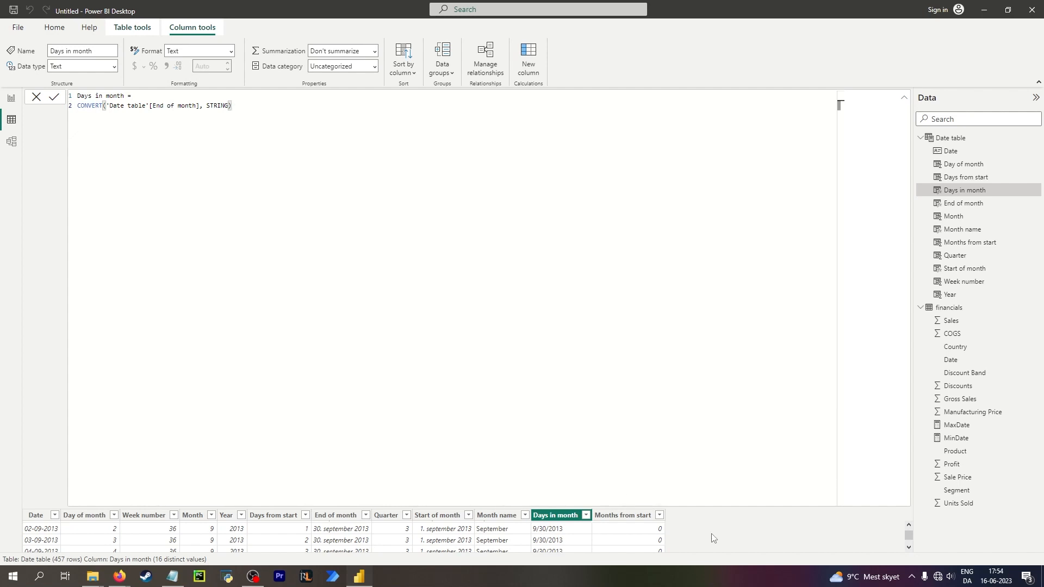
Delete the CONVERT expression and commit the formula as Days in month = s.
drag(232, 106, 42, 105)
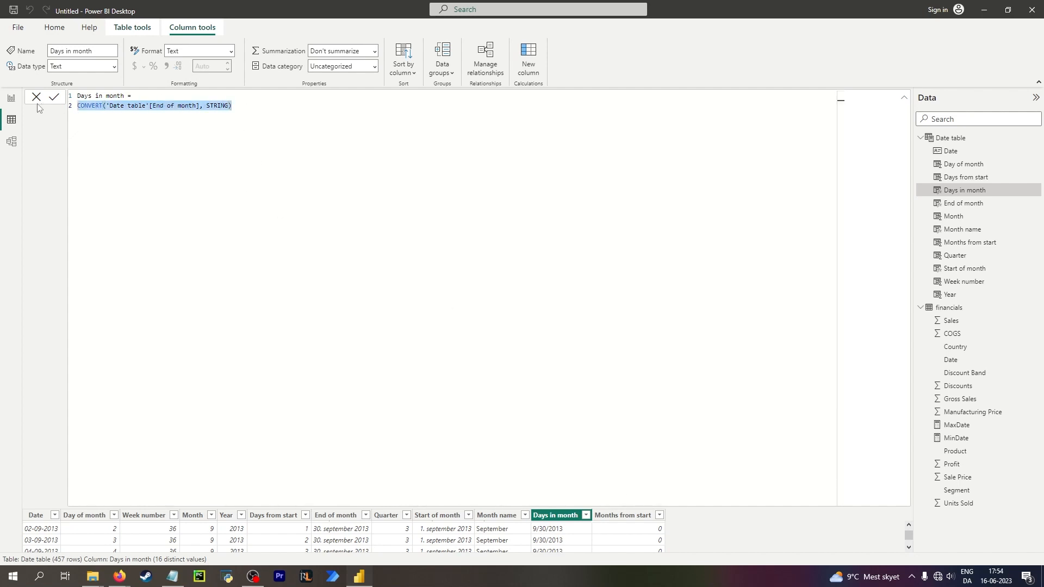
key(BackSpace)
text(STAR)
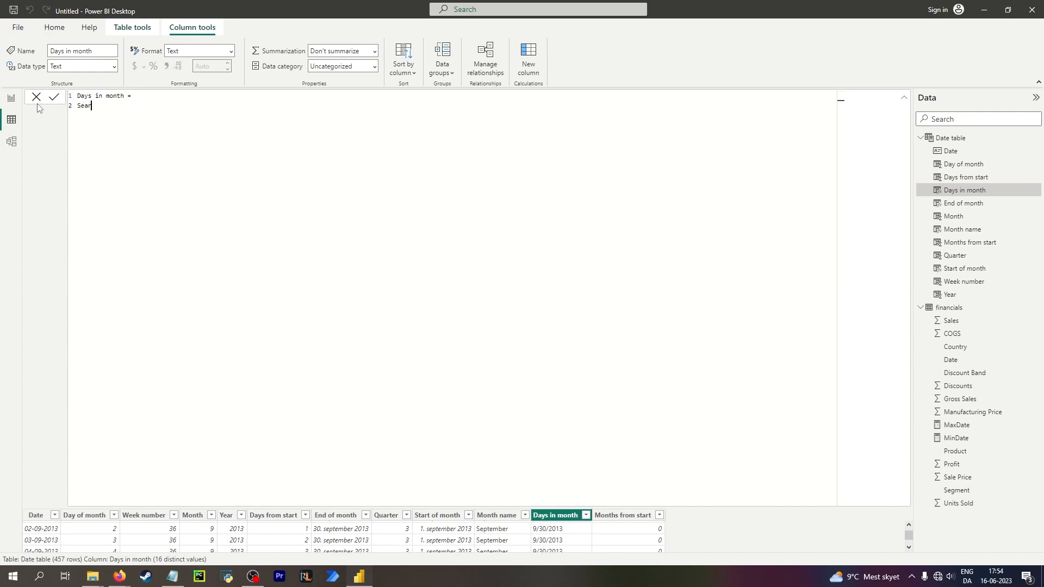
key(BackSpace)
key(BackSpace)
key(BackSpace)
key(BackSpace)
key(BackSpace)
text(searc)
key(BackSpace)
key(BackSpace)
key(BackSpace)
key(BackSpace)
key(BackSpace)
text(s)
key(Return)
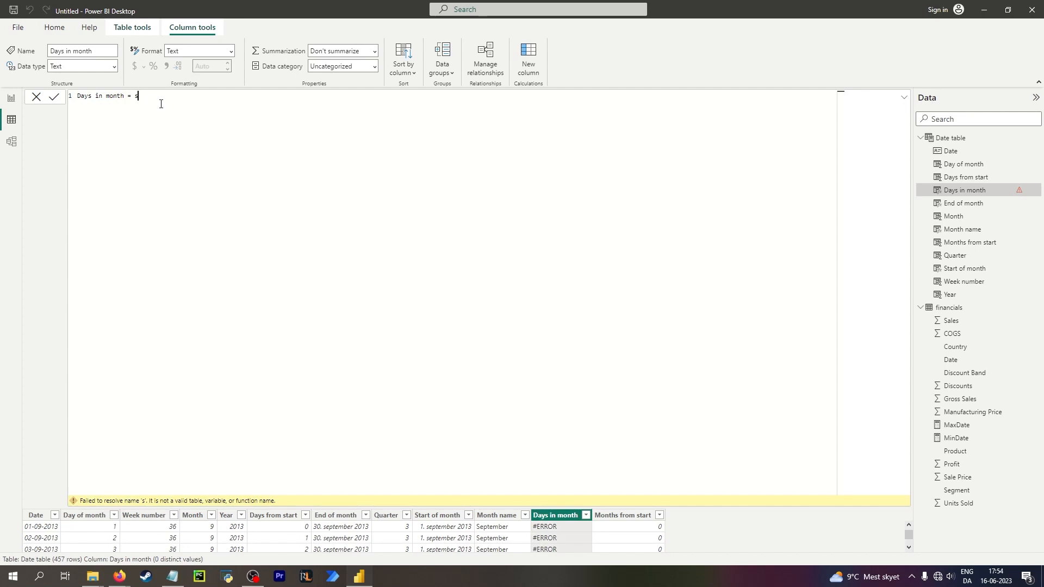
text(sea)
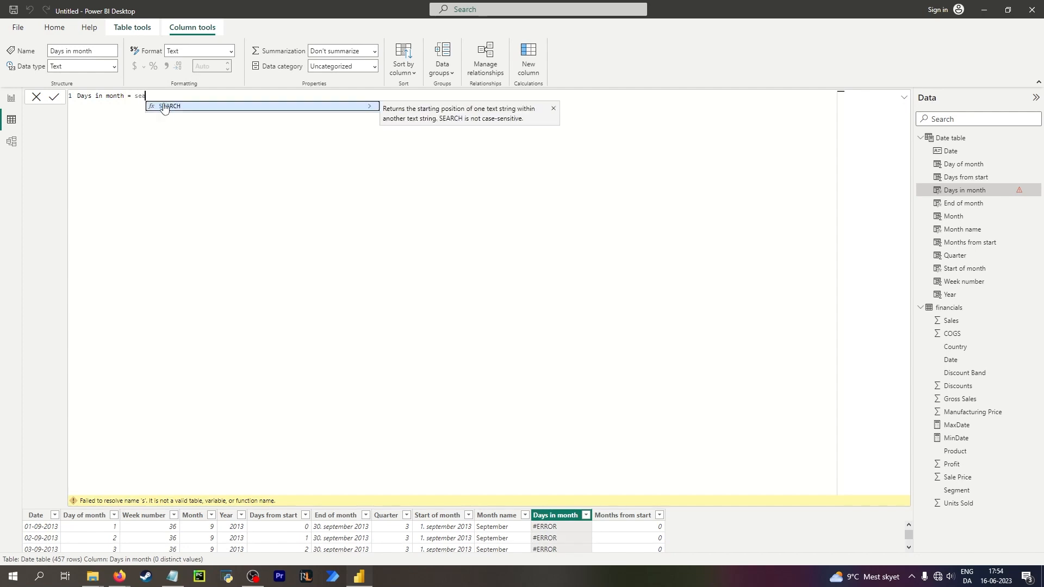
Set the Days in month formula to SEARCH("/", 'Date table'[Date]) and commit it.
key(Tab)
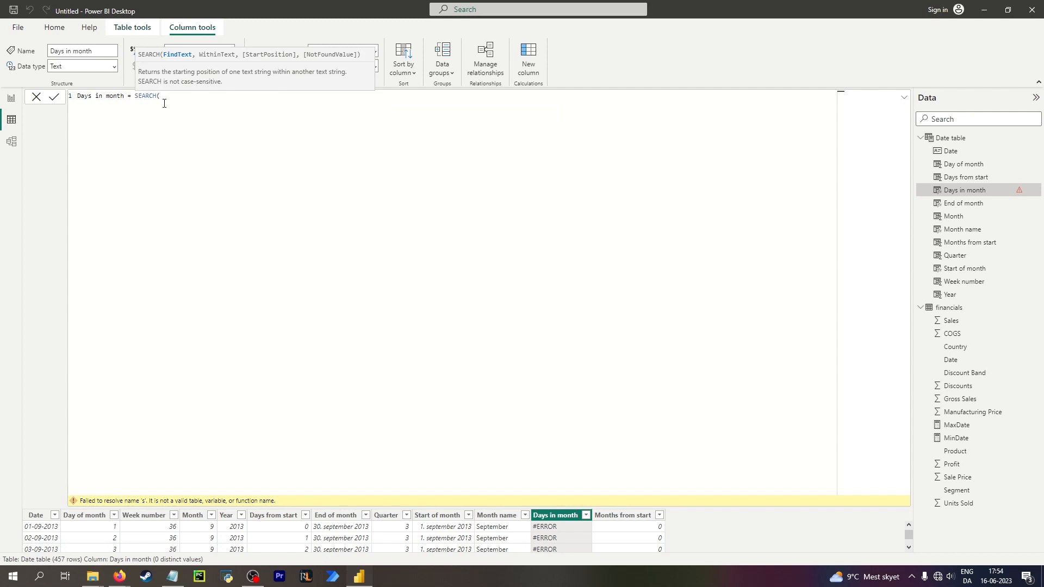
text("/", date)
text())
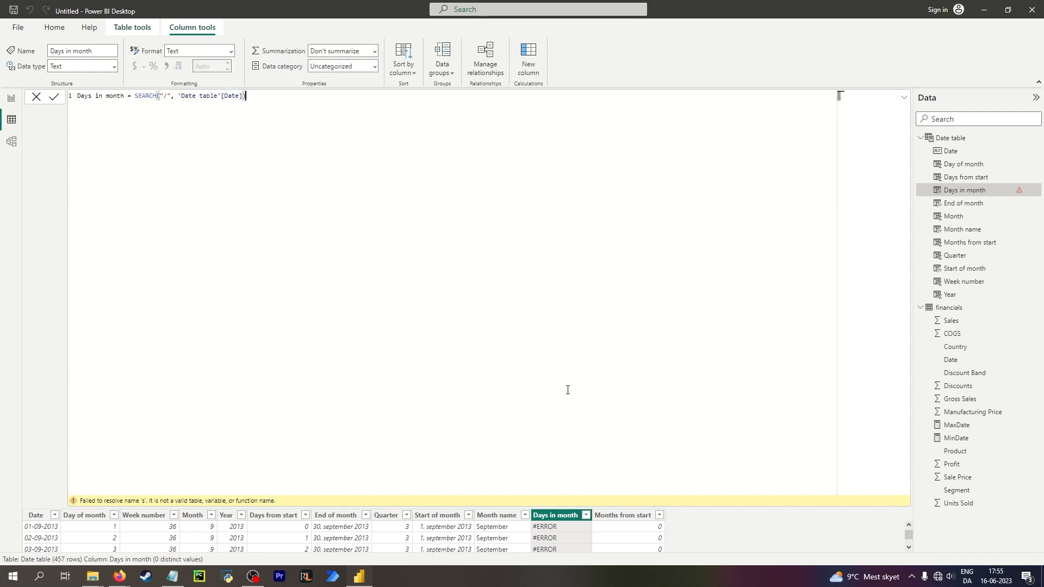
key(Return)
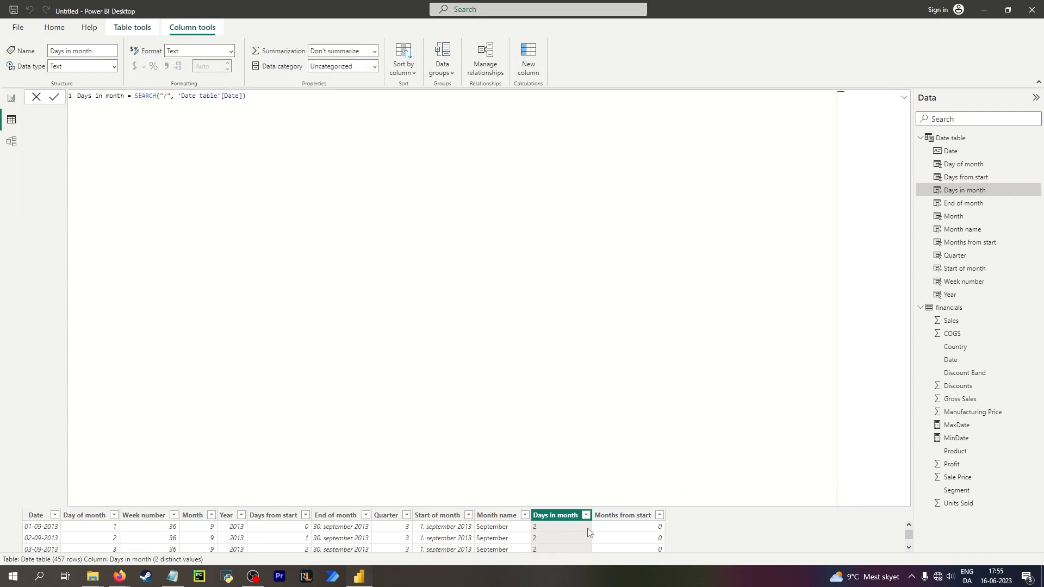
Collapse the formula editor and add three empty lines after the SEARCH formula.
click(903, 98)
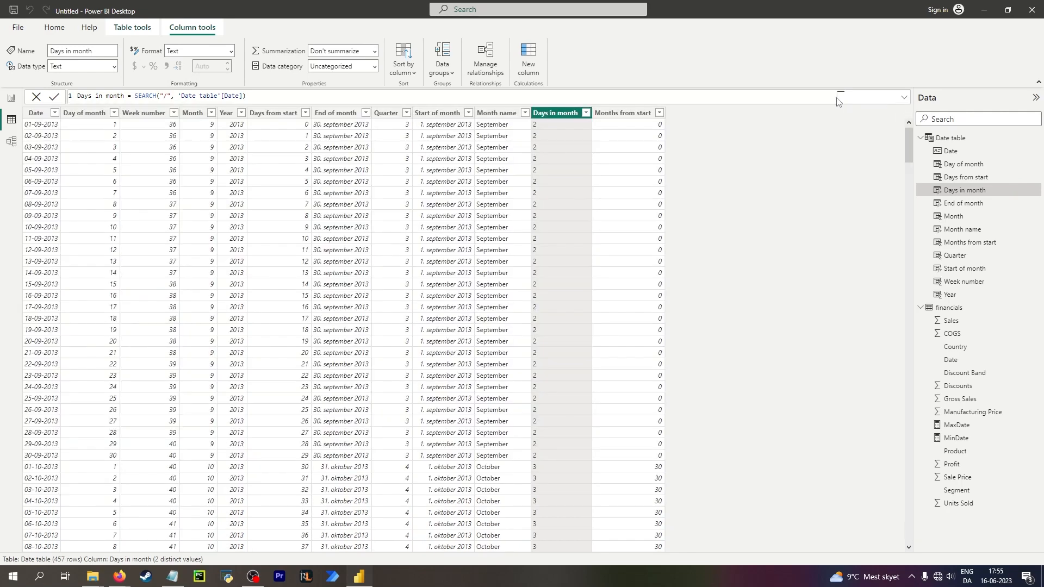
click(285, 97)
key(shift+Return)
key(shift+Return)
key(shift+Return)
key(shift+Return)
key(shift+Return)
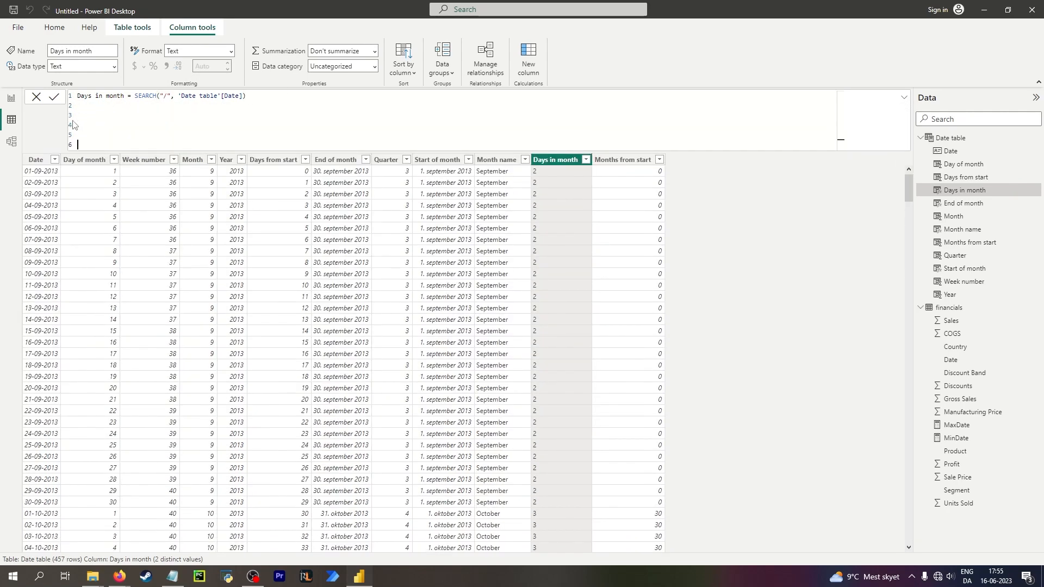
Wrap the Days in month formula in MID, using 'Date table'[End of month] as the text argument.
click(501, 191)
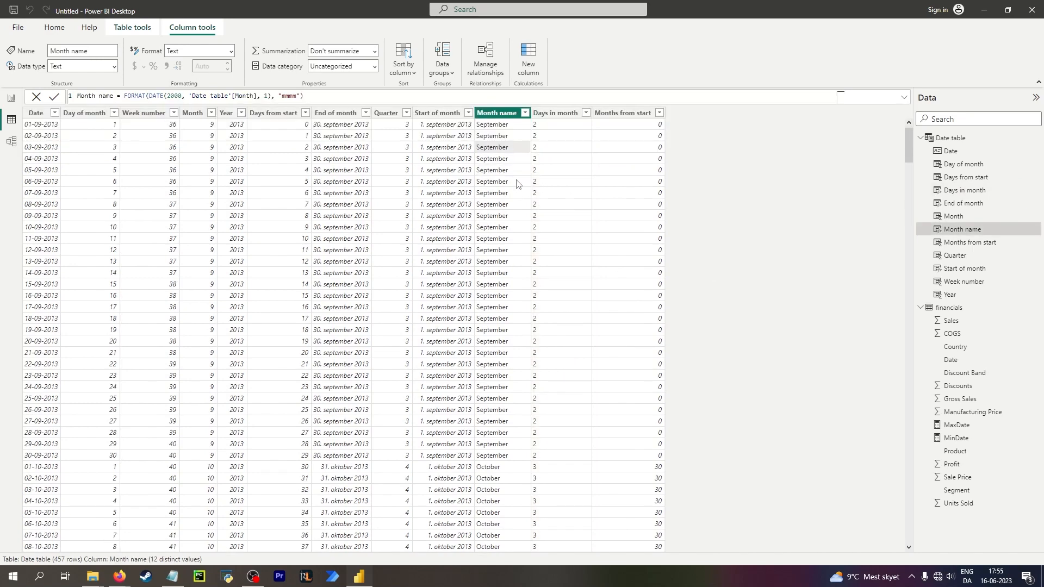
click(542, 170)
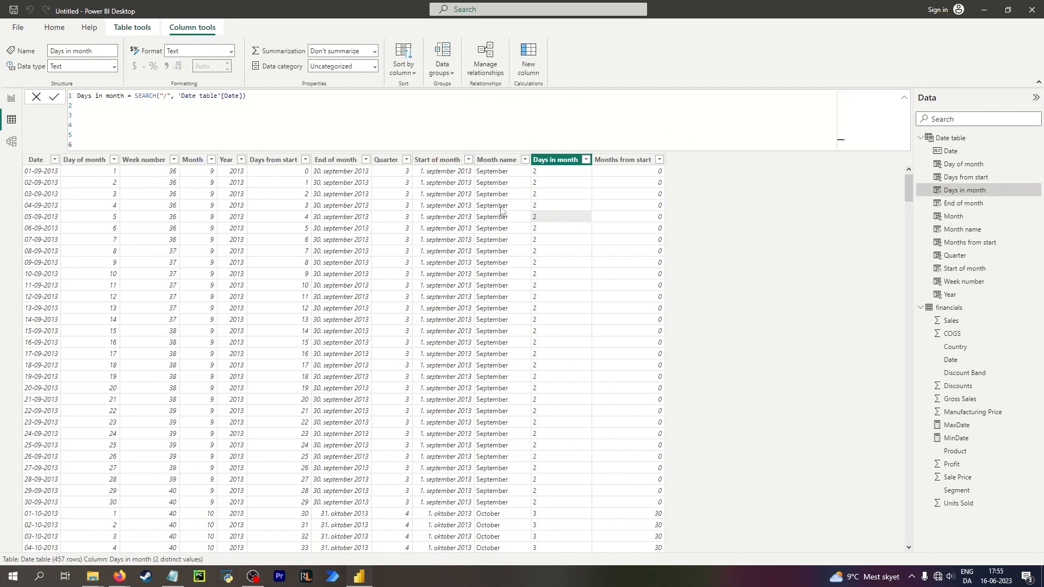
click(522, 220)
click(568, 216)
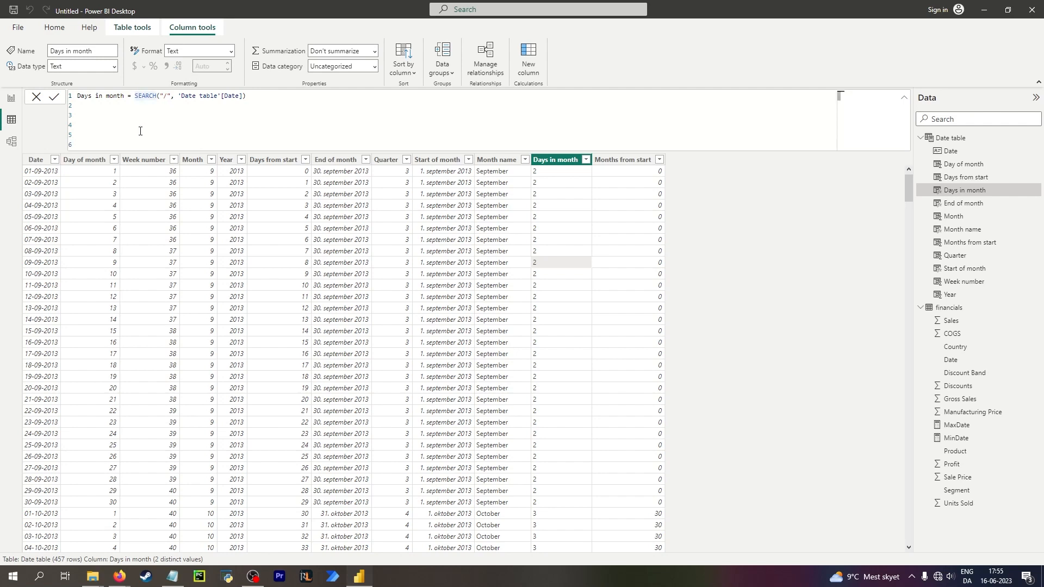
text(mid)
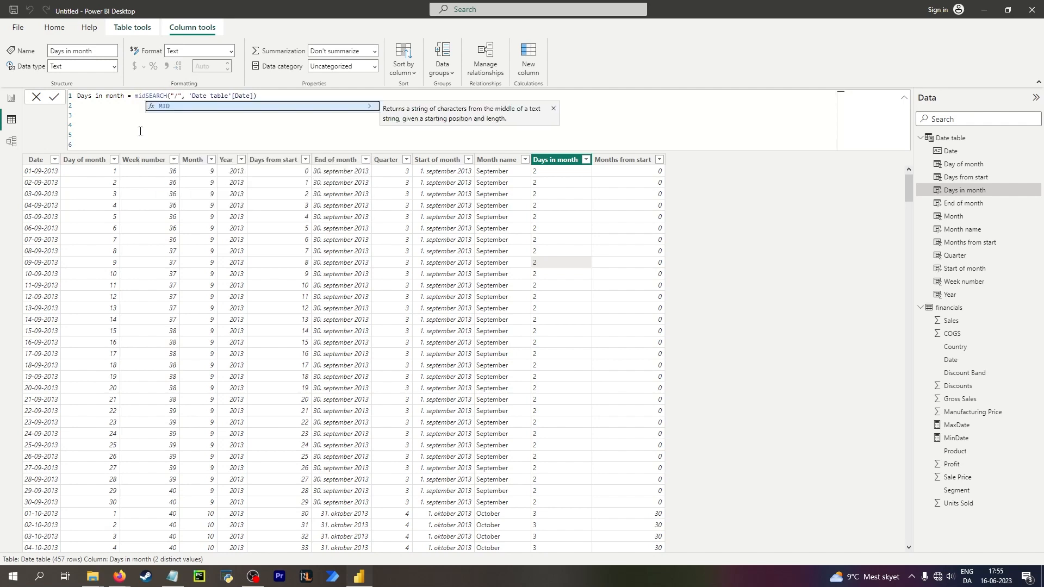
key(Tab)
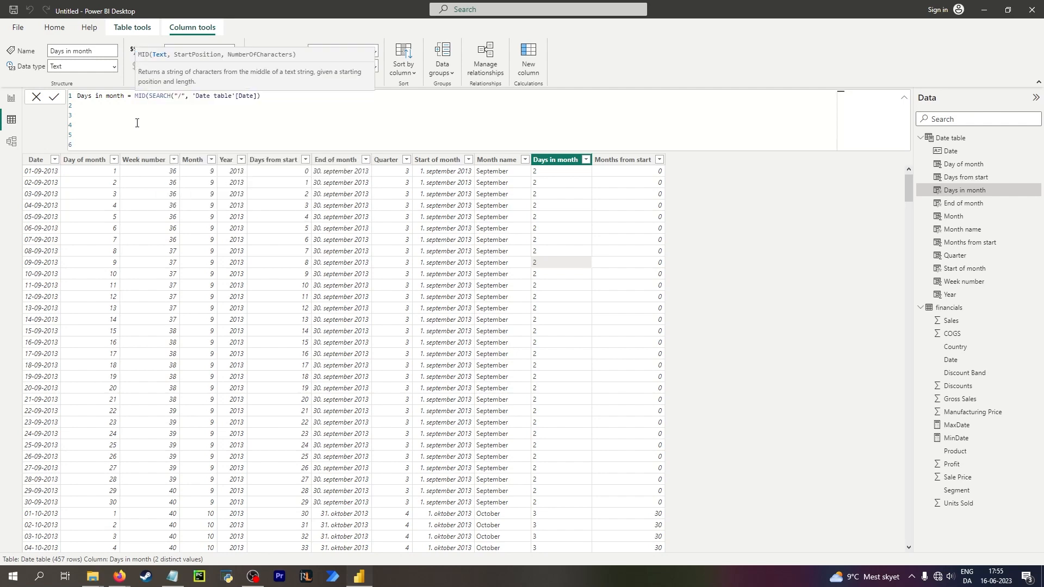
text(date)
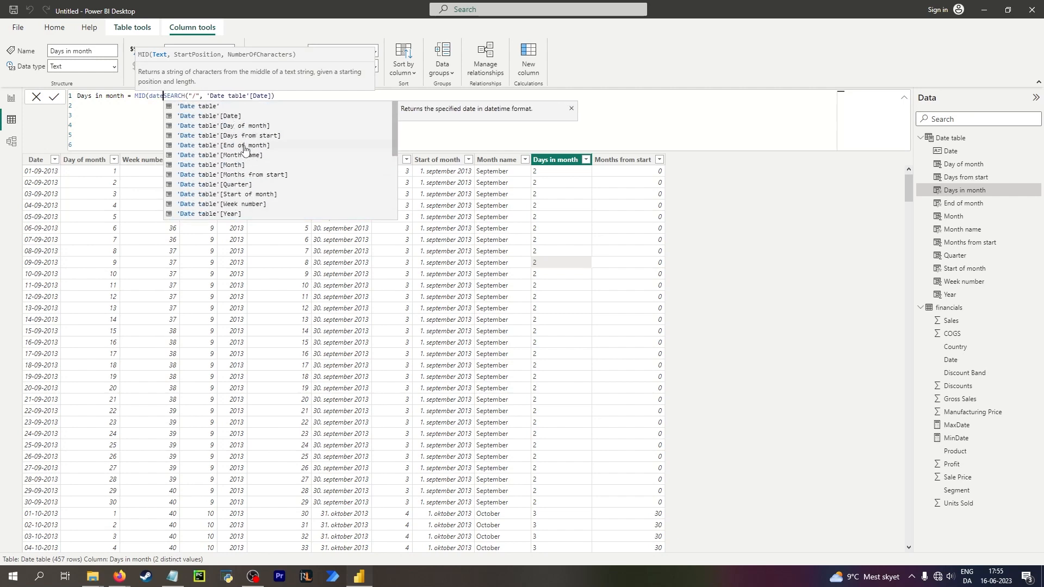
click(244, 145)
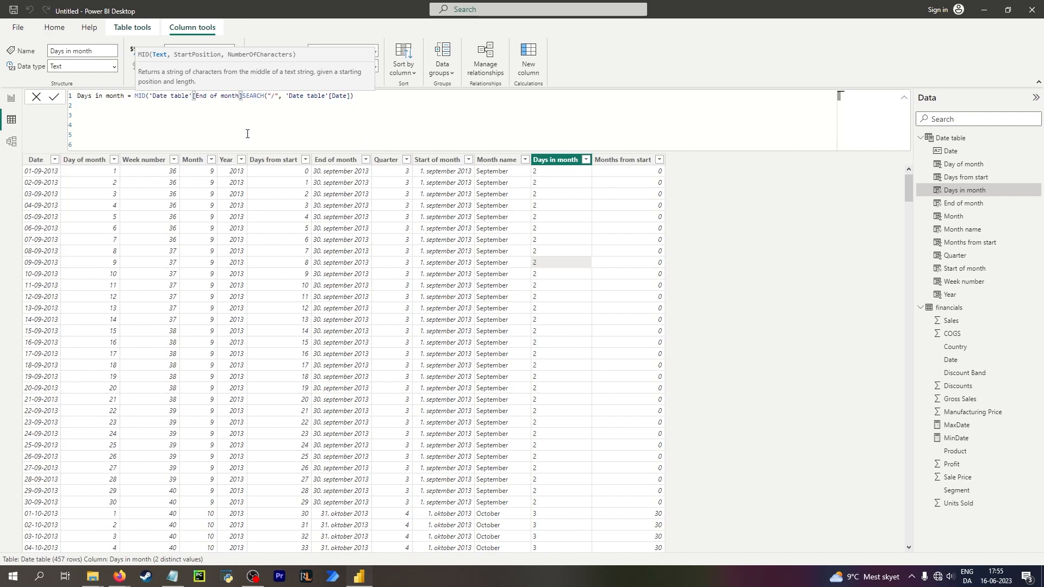
text(,)
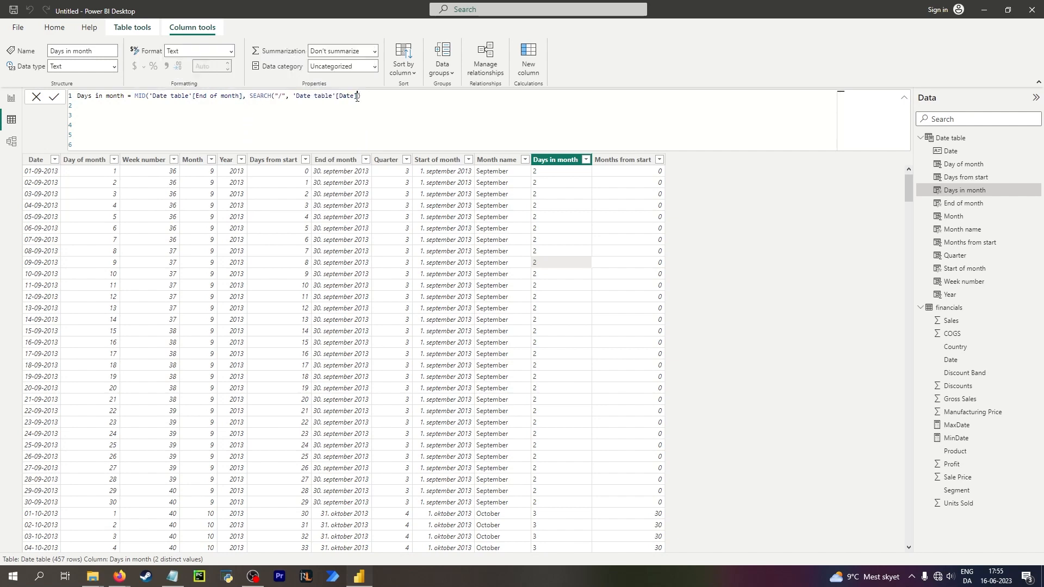
Point the inner SEARCH at 'Date table'[End of month], close it and add a comma for the next MID argument.
drag(357, 96, 340, 97)
text(e)
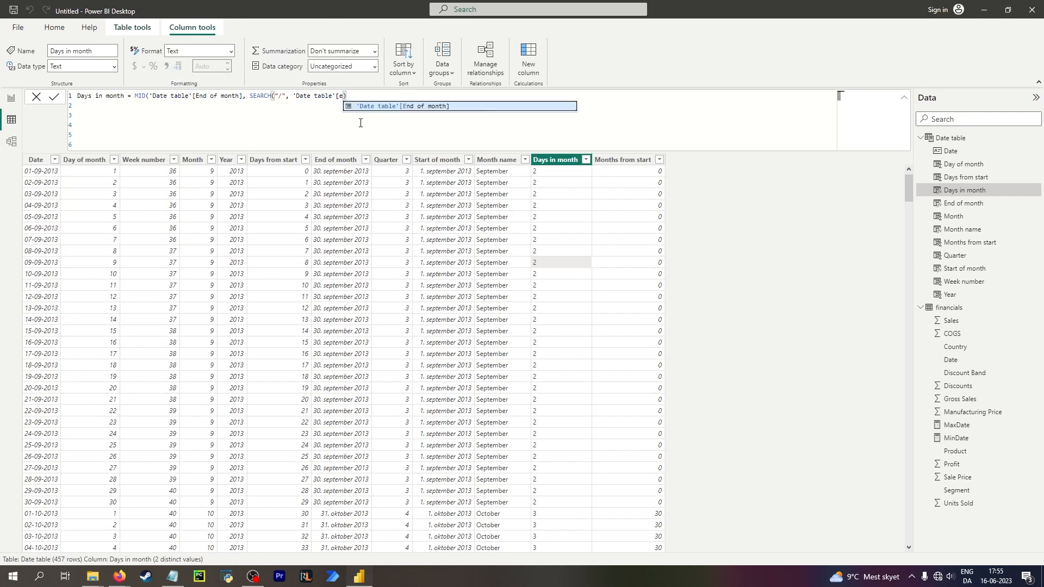
key(Tab)
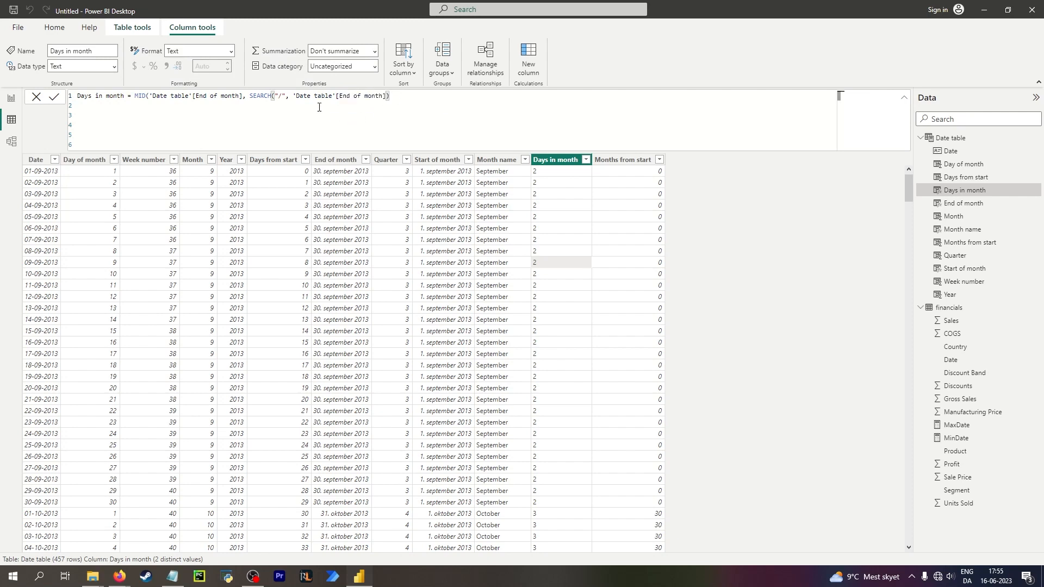
double_click(281, 96)
click(382, 95)
click(389, 96)
text(),)
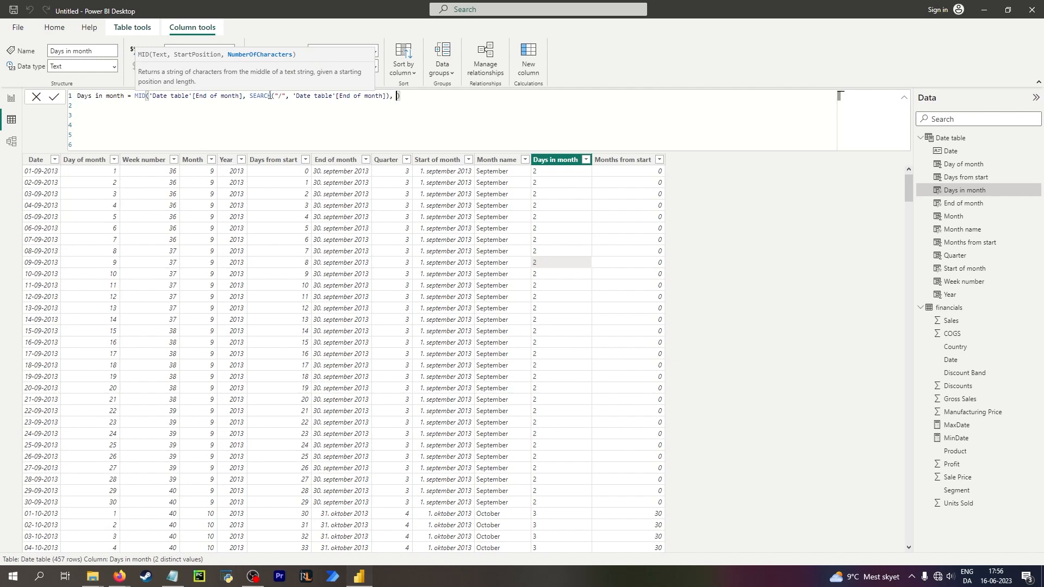
Copy the SEARCH expression and paste it onto a new second line of the formula.
drag(250, 97, 397, 96)
key(ctrl+c)
click(397, 96)
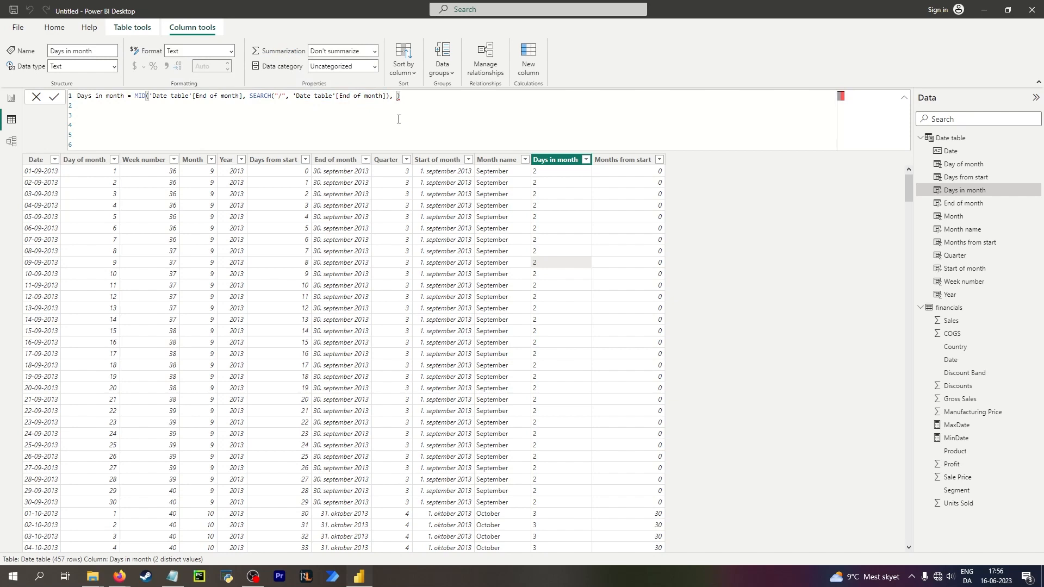
key(shift+Return)
key(ctrl+v)
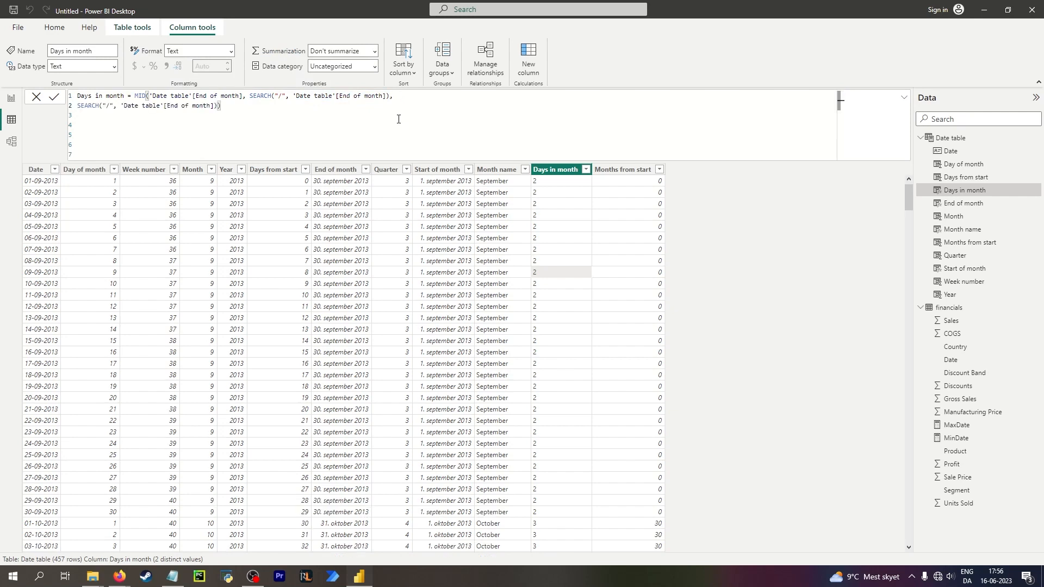
Turn line two into SEARCH("/", 'Date table'[End of month], SEARCH("/", 'Date table'[End of month])+1) and commit the formula.
click(80, 107)
text(Sear)
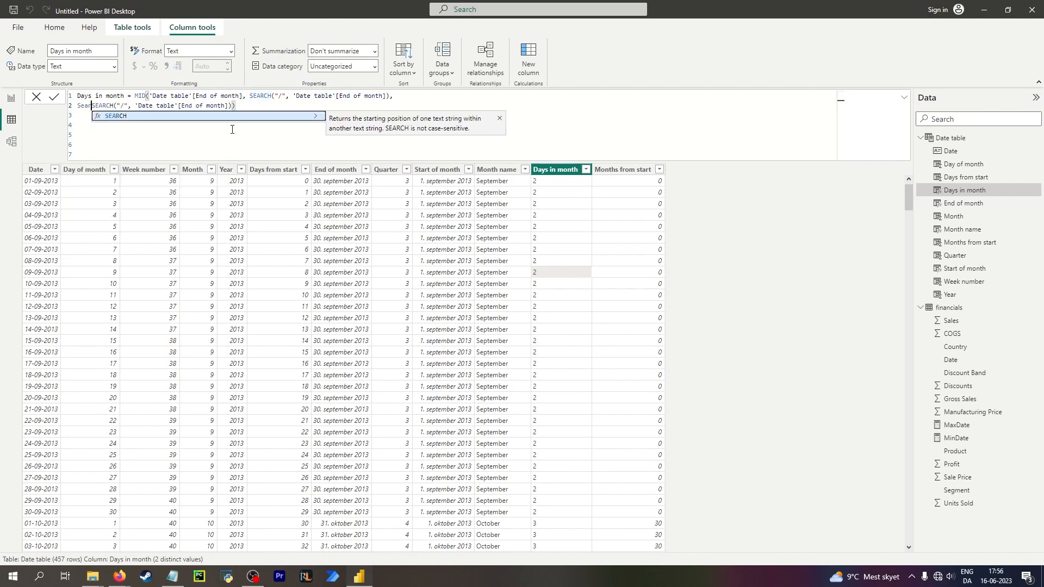
key(Tab)
text("/")
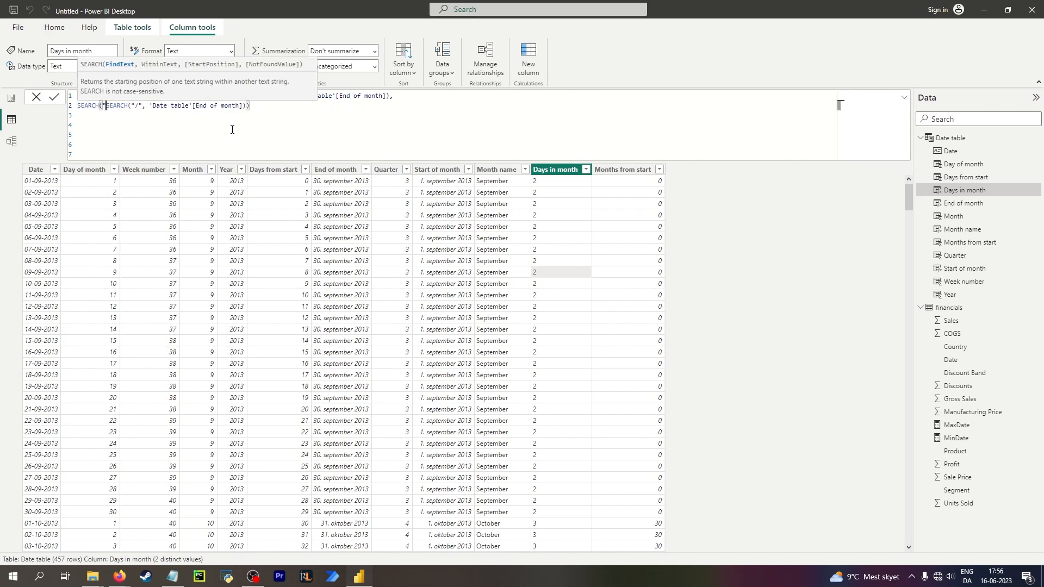
text(, end)
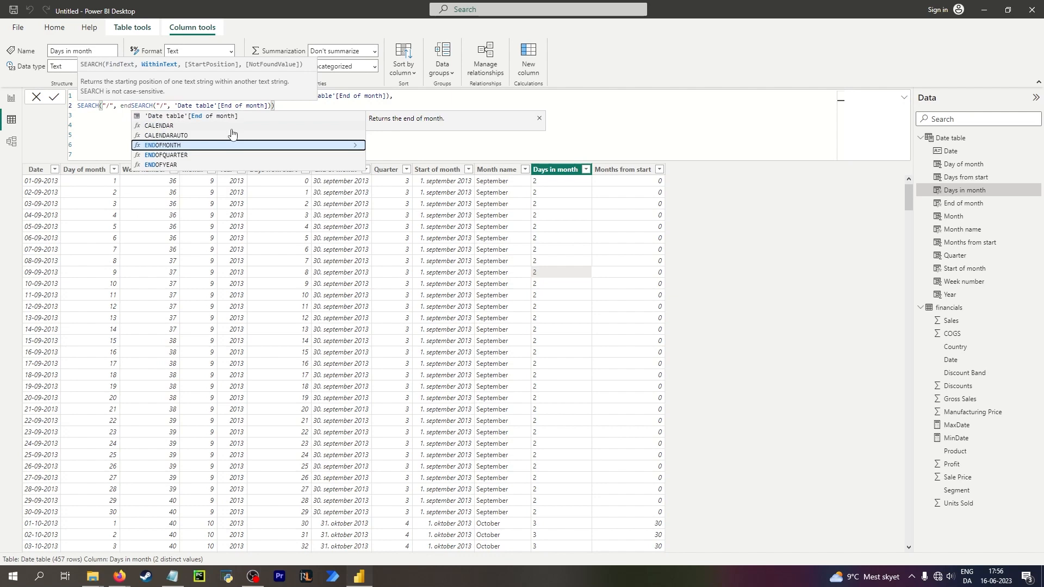
click(253, 116)
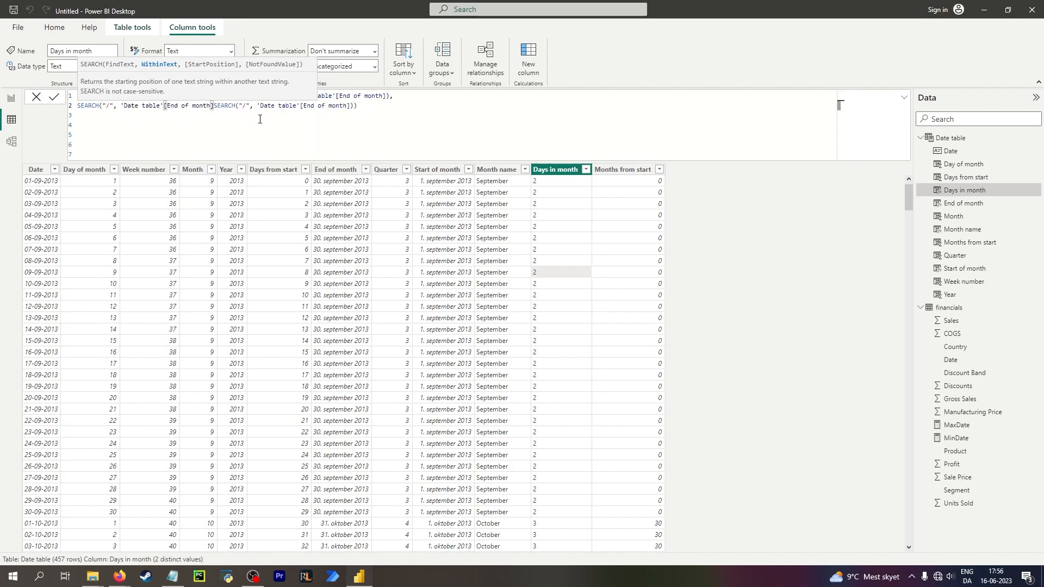
text(,)
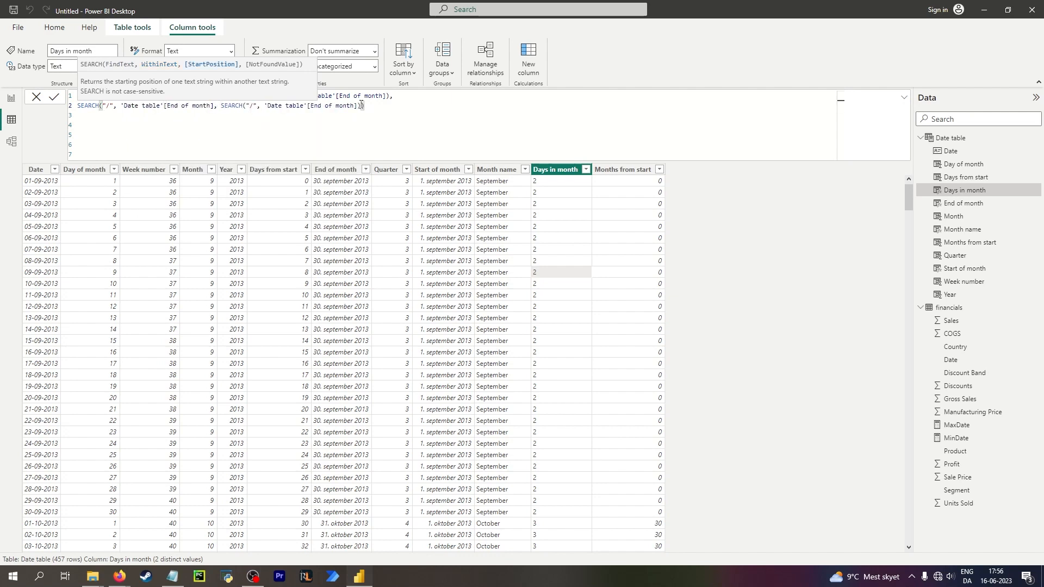
click(362, 105)
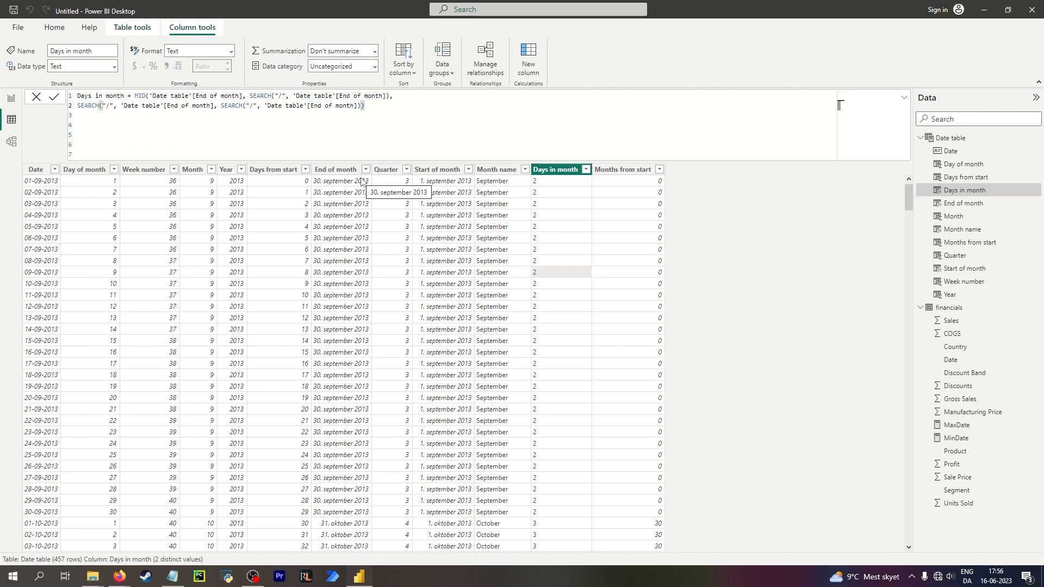
text(+1)
key(Return)
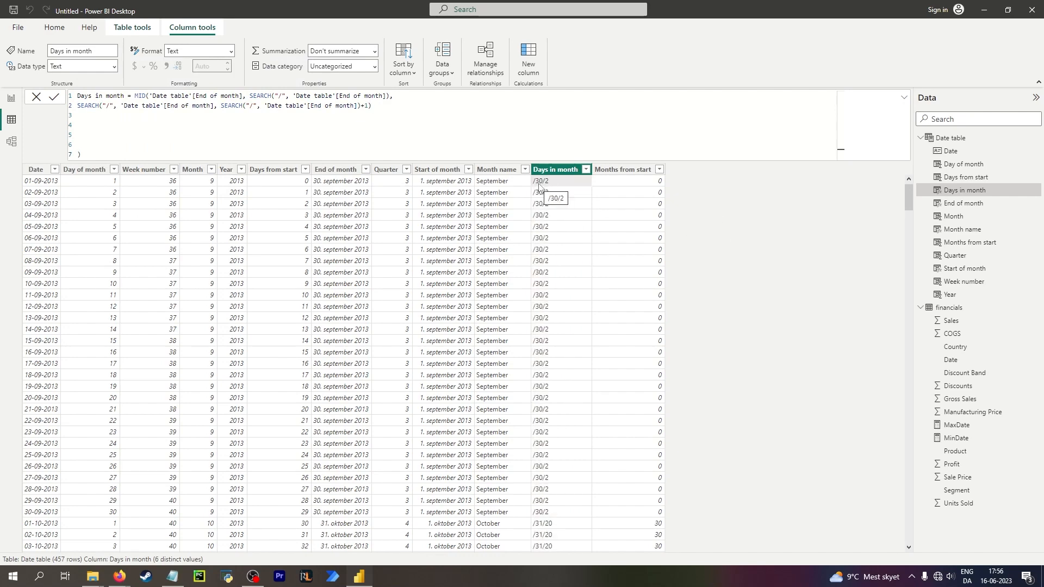
Add +1 after the first SEARCH in MID's start position and commit the formula.
click(388, 96)
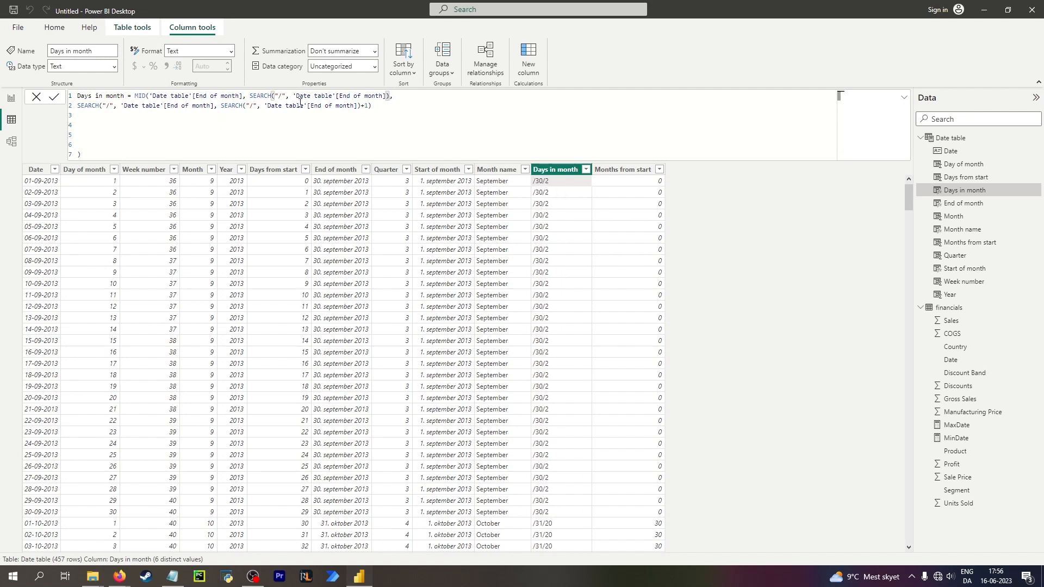
text(+1)
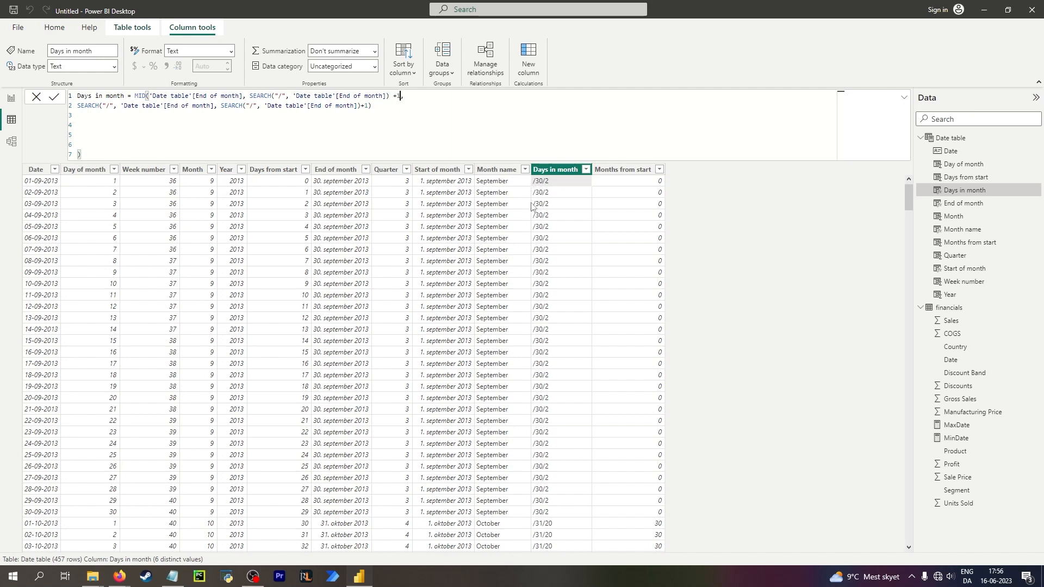
key(Return)
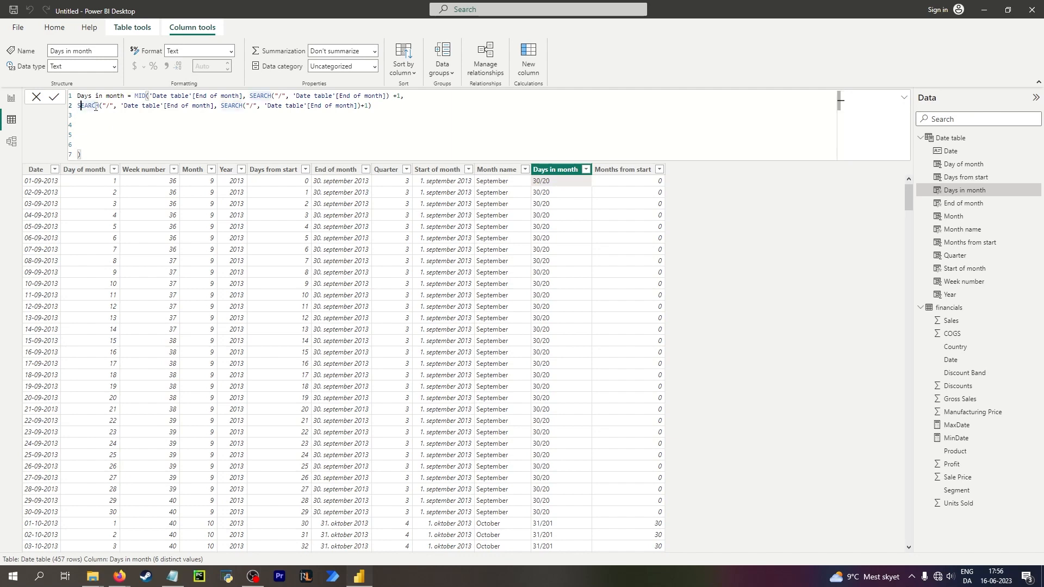
drag(78, 107, 369, 108)
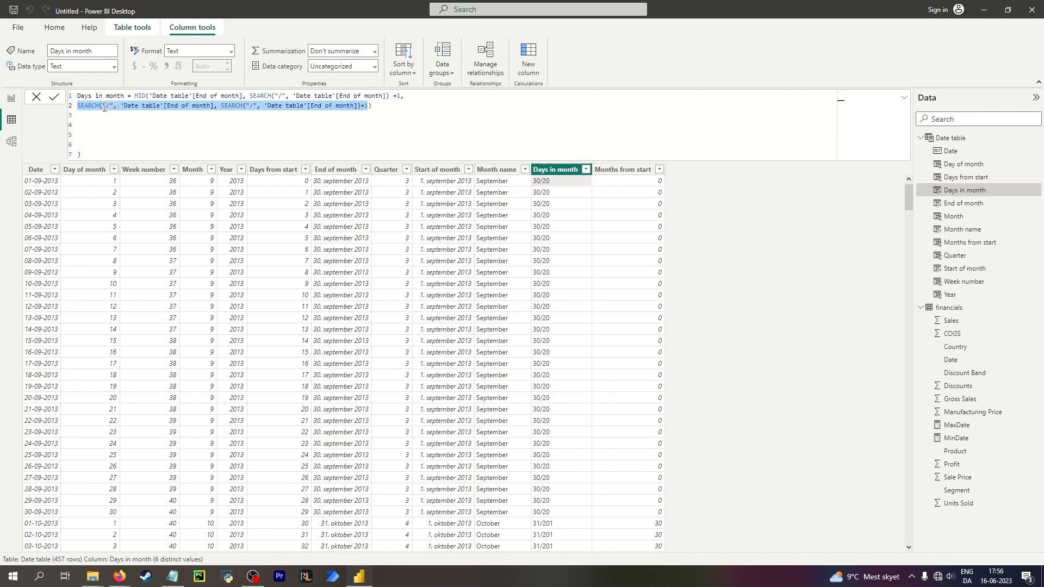
click(376, 107)
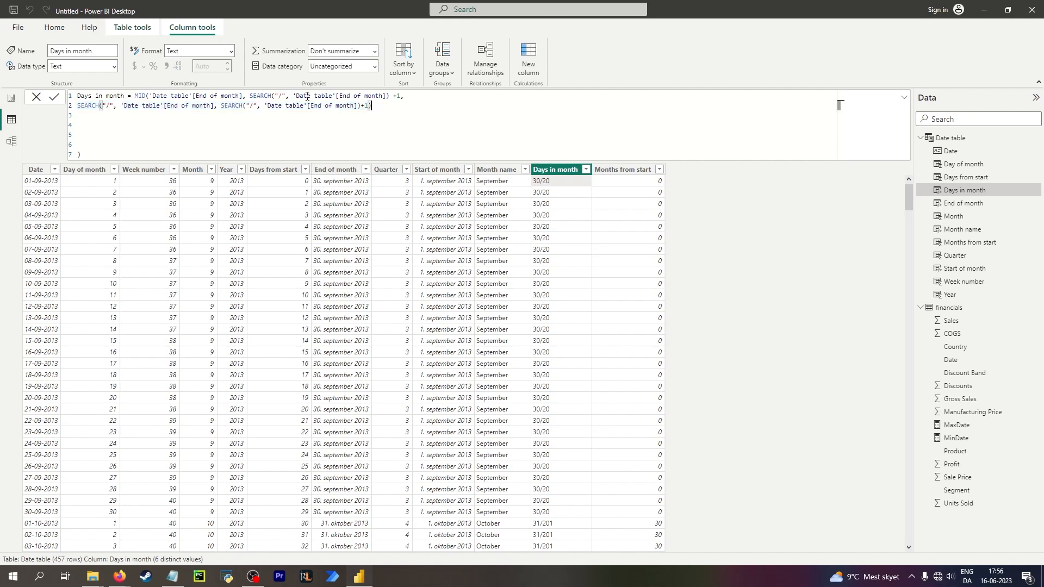
Subtract SEARCH("/", 'Date table'[End of month]) from the second-line expression and commit the formula.
drag(250, 96, 390, 96)
key(ctrl+c)
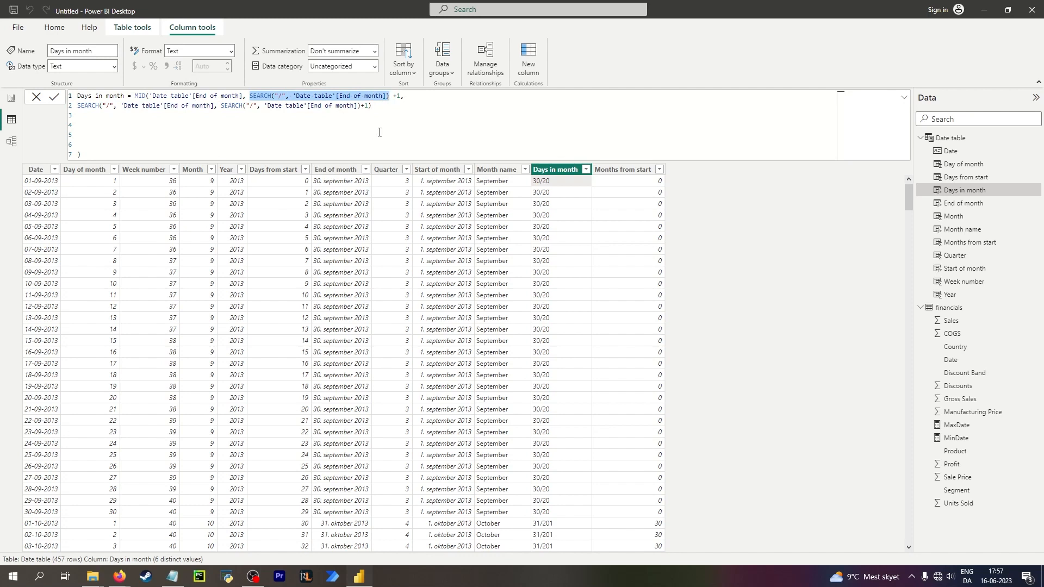
click(374, 106)
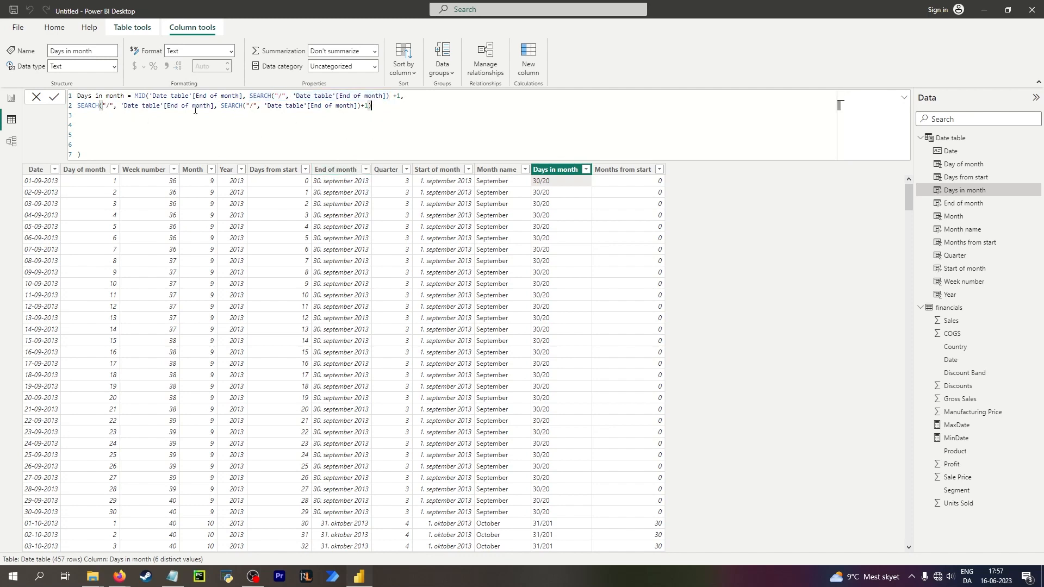
text(-)
key(ctrl+v)
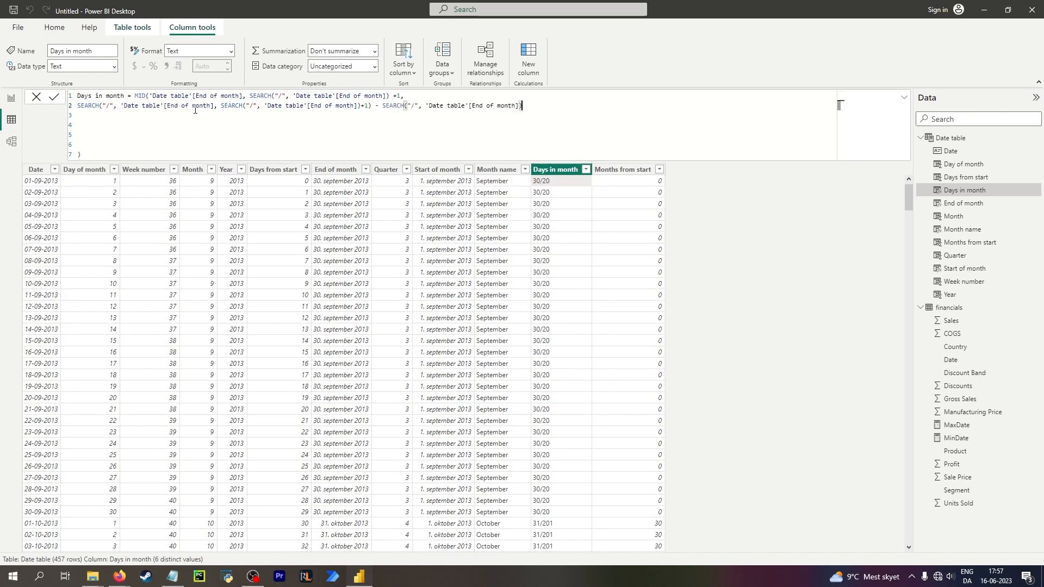
click(778, 262)
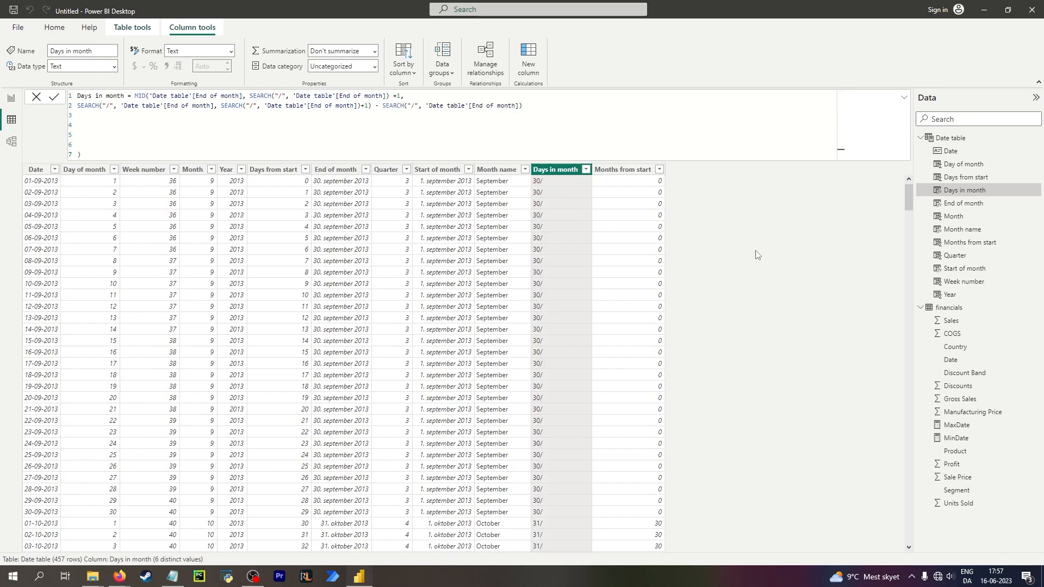
Append - 1 to the length expression, remove the trailing empty lines and commit the formula.
click(529, 104)
text(- 1)
key(Return)
key(BackSpace)
key(BackSpace)
key(BackSpace)
key(BackSpace)
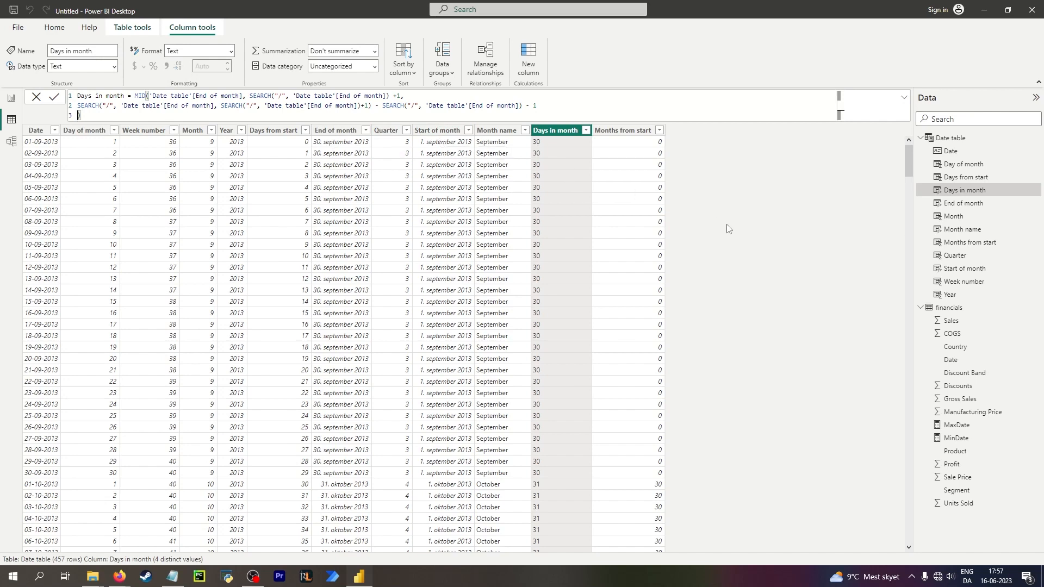
click(554, 107)
key(Delete)
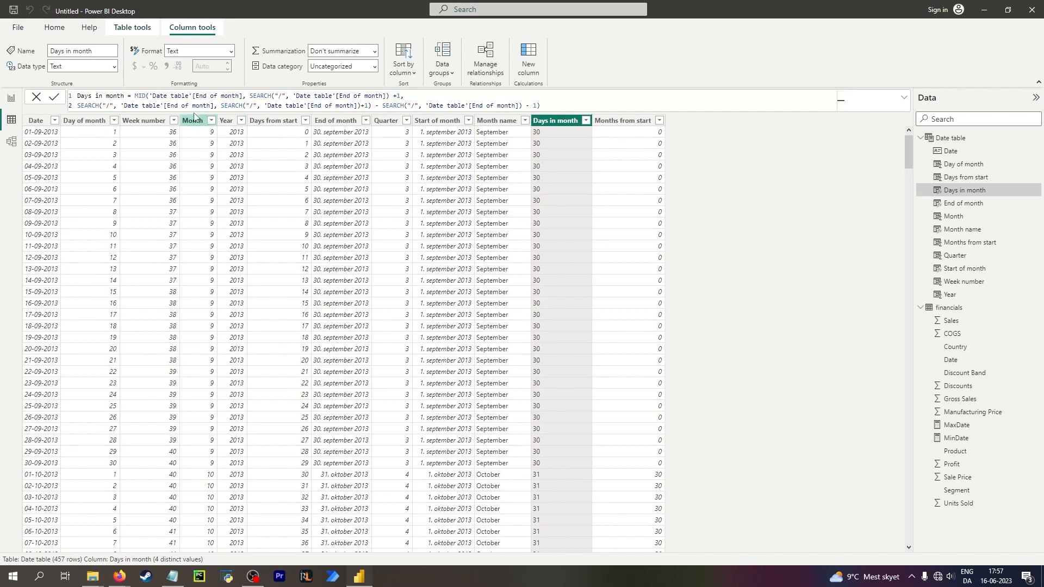
Insert a VAR line after Days in month = and commit the formula.
click(135, 96)
key(shift+Return)
key(shift+Return)
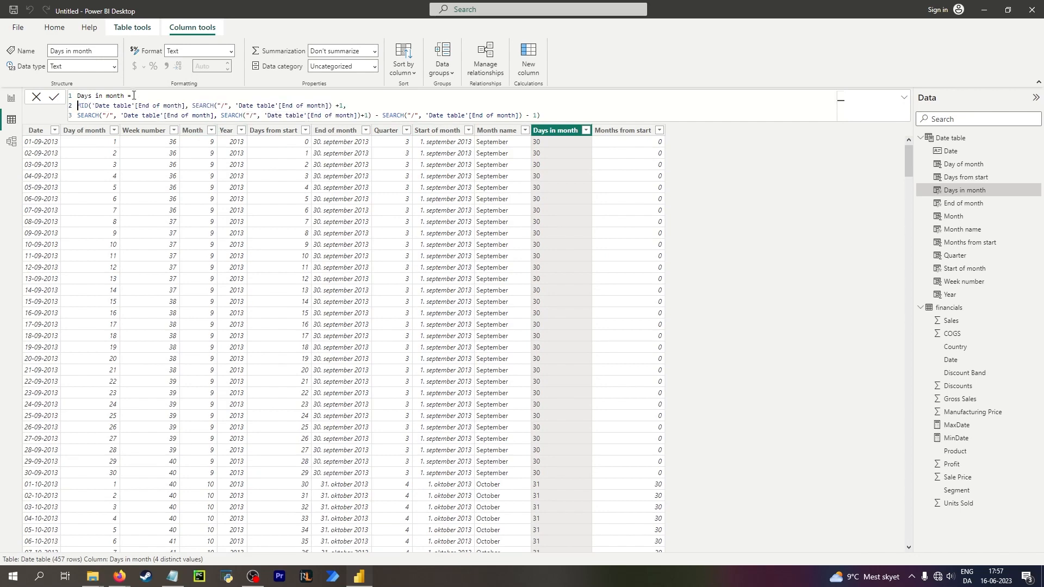
text(var)
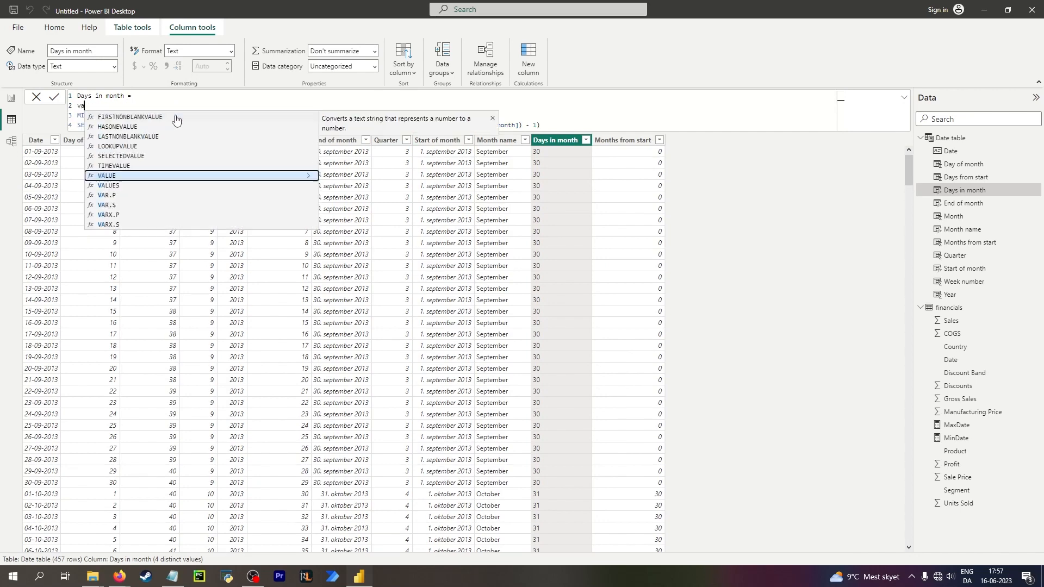
key(Tab)
key(BackSpace)
key(BackSpace)
key(BackSpace)
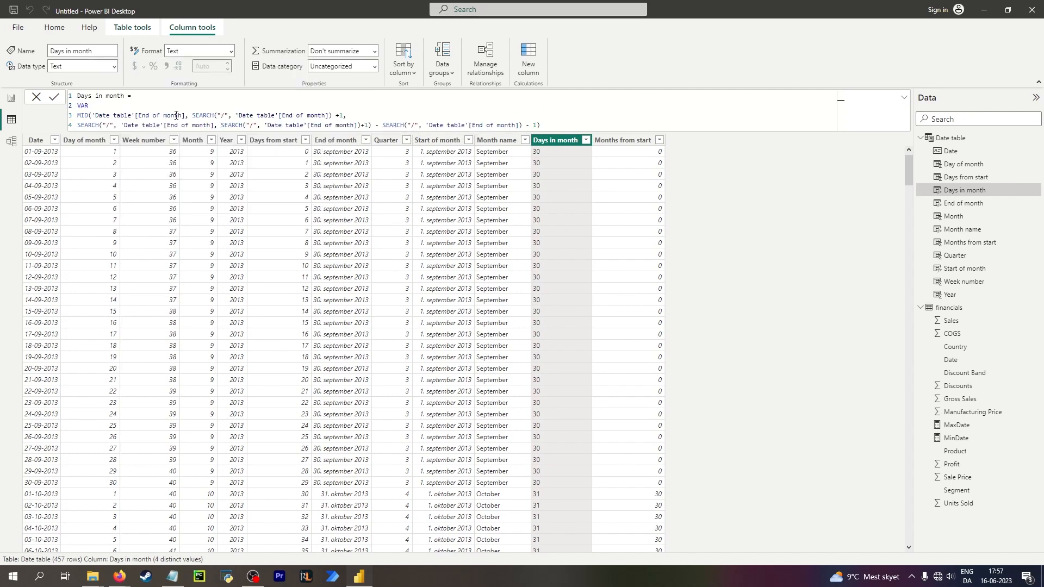
key(Return)
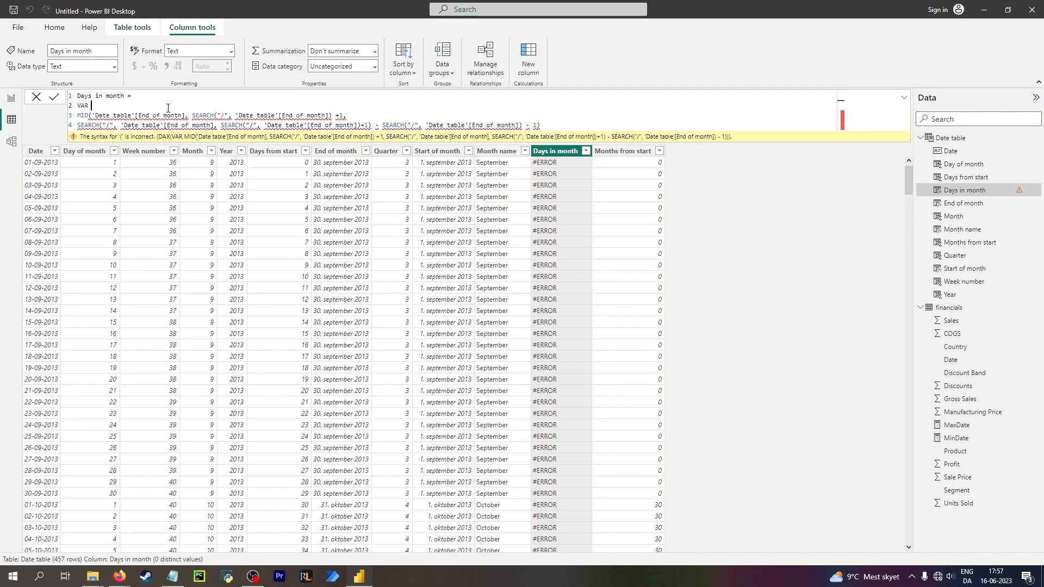
Add a variable a = 1 under VAR and a return line before the MID expression, then commit the formula.
key(shift+Return)
text(a )
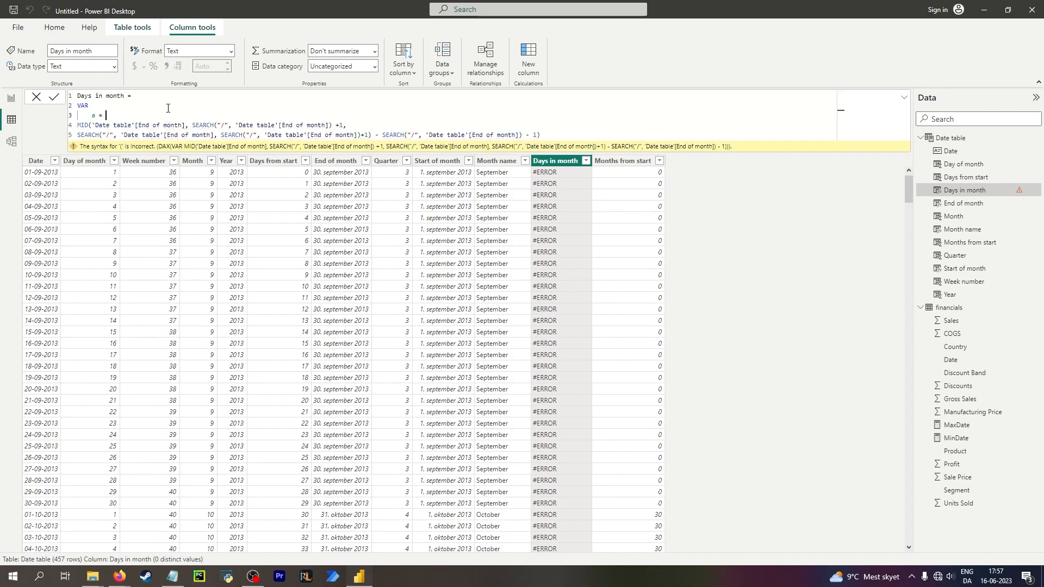
text(= 1)
key(shift+Return)
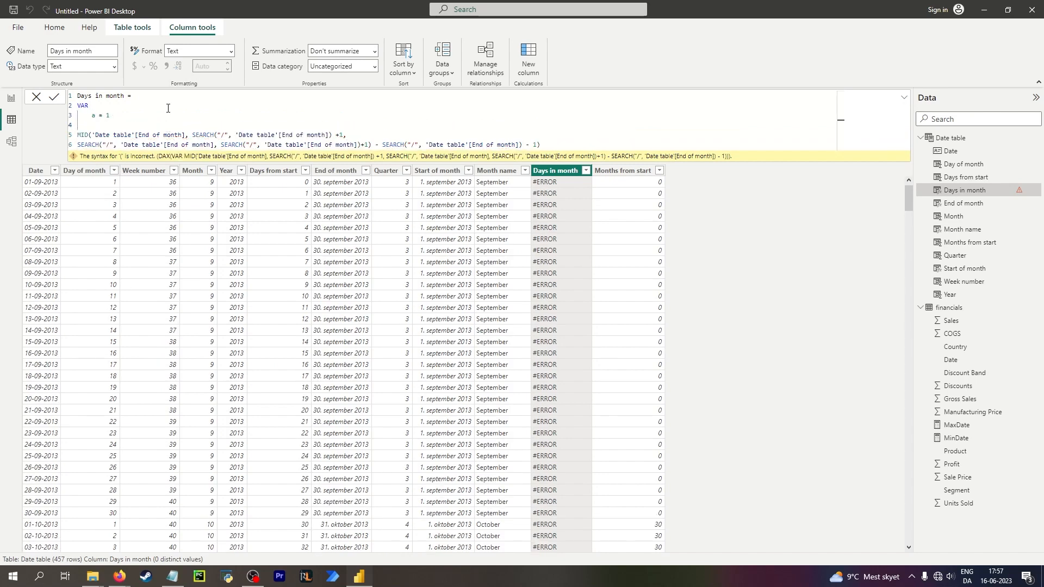
text(return)
key(Return)
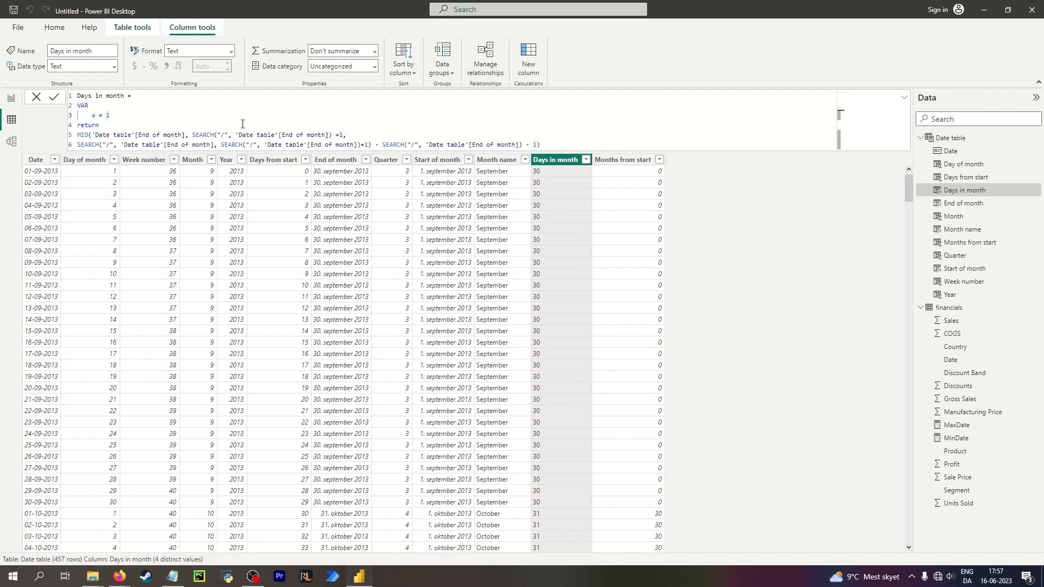
Rename the variable to FirstSlash and set it to SEARCH("/", 'Date table'[End of month]).
drag(192, 134, 332, 135)
key(ctrl+c)
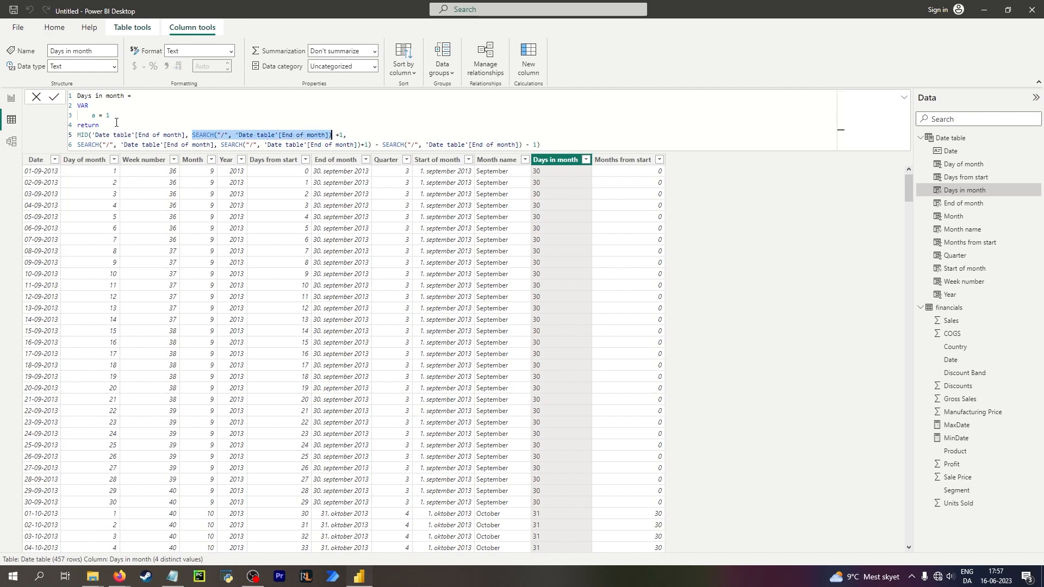
mouse_move(111, 115)
mouse_down()
mouse_move(79, 115)
mouse_move(94, 113)
mouse_up()
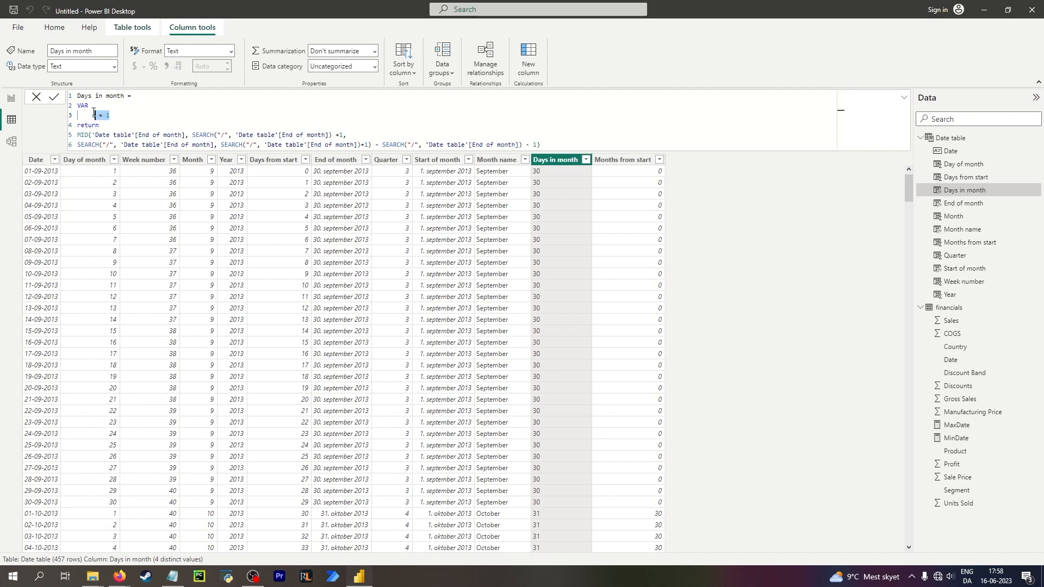
text(firstSlash =)
key(ctrl+v)
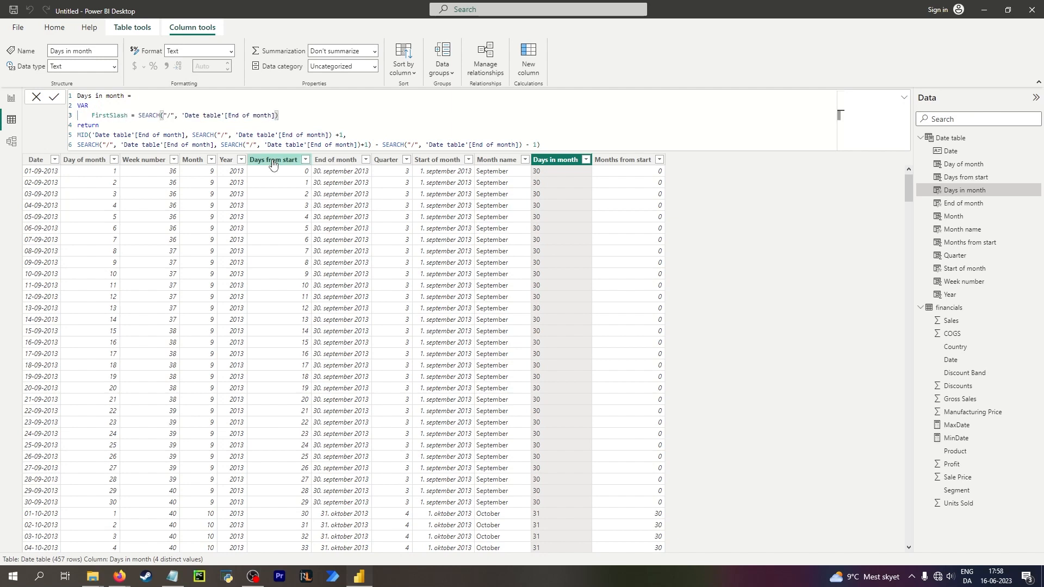
Replace the SEARCH call in MID's start position with the FirstSlash variable.
drag(192, 135, 332, 135)
text(Fr)
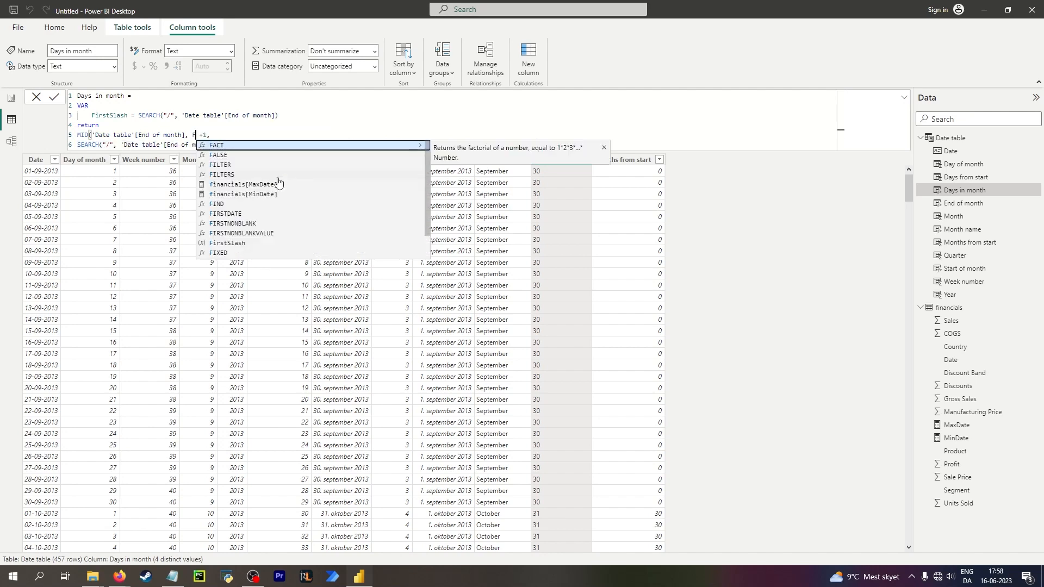
key(BackSpace)
key(BackSpace)
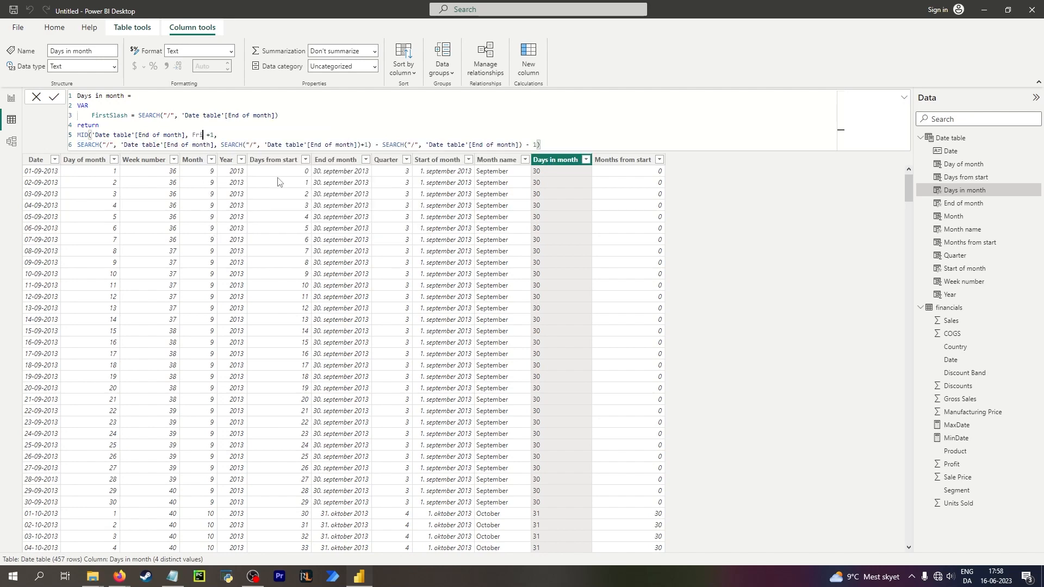
text(Firs)
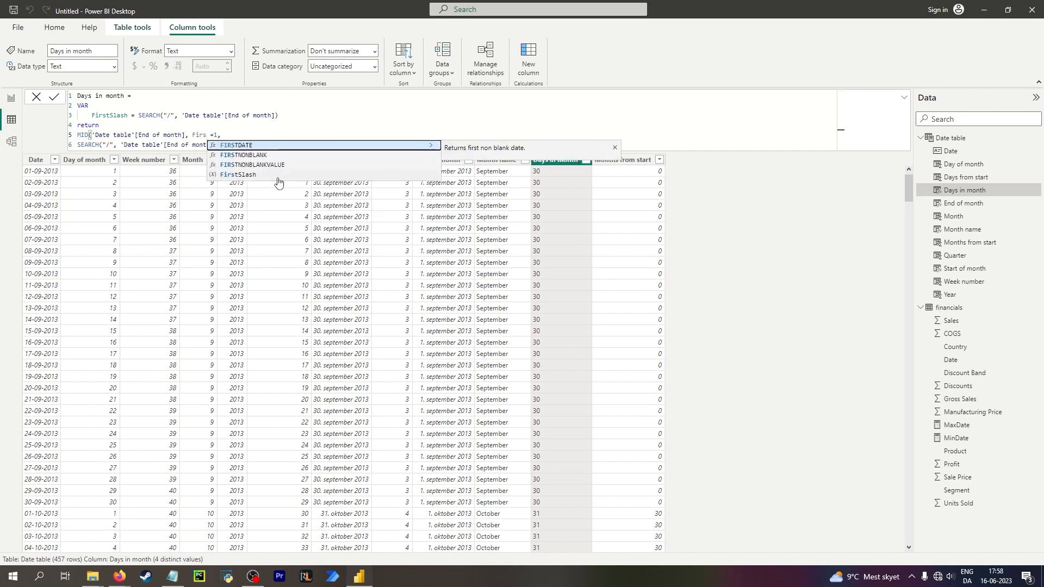
click(278, 177)
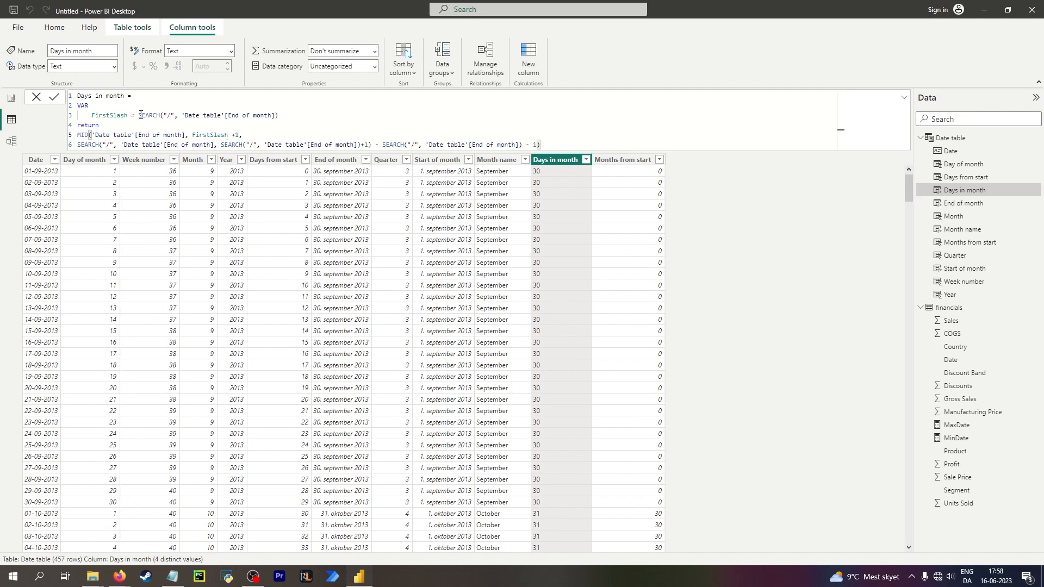
Replace the nested SEARCH in the second-line start position with FirstSlash, giving FirstSlash+1.
drag(139, 114, 272, 115)
drag(81, 145, 218, 144)
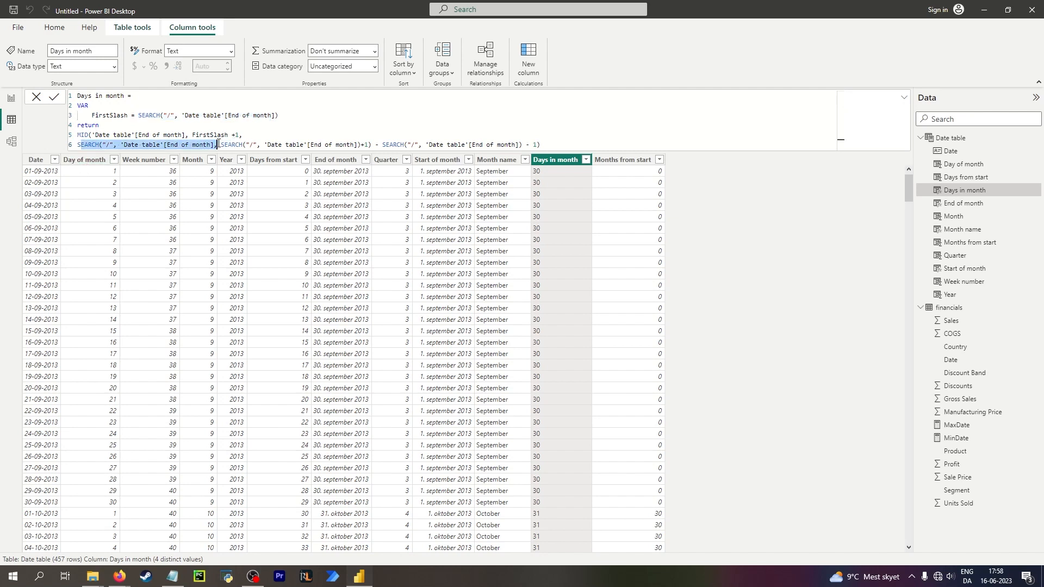
click(223, 145)
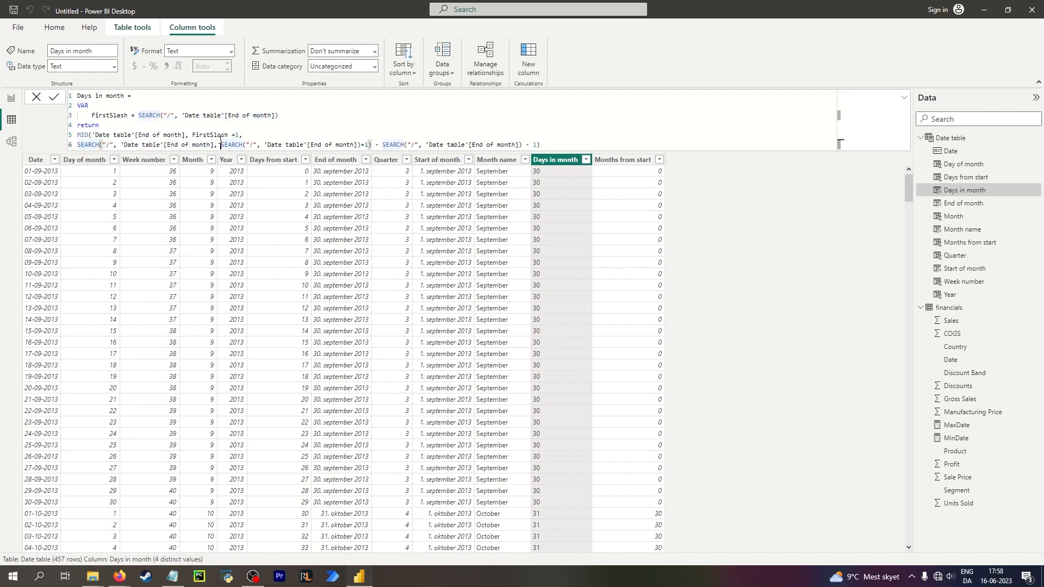
key(ctrl+shift+Right)
key(ctrl+shift+Right)
key(ctrl+shift+Right)
key(ctrl+shift+Right)
key(ctrl+shift+Right)
key(ctrl+shift+Right)
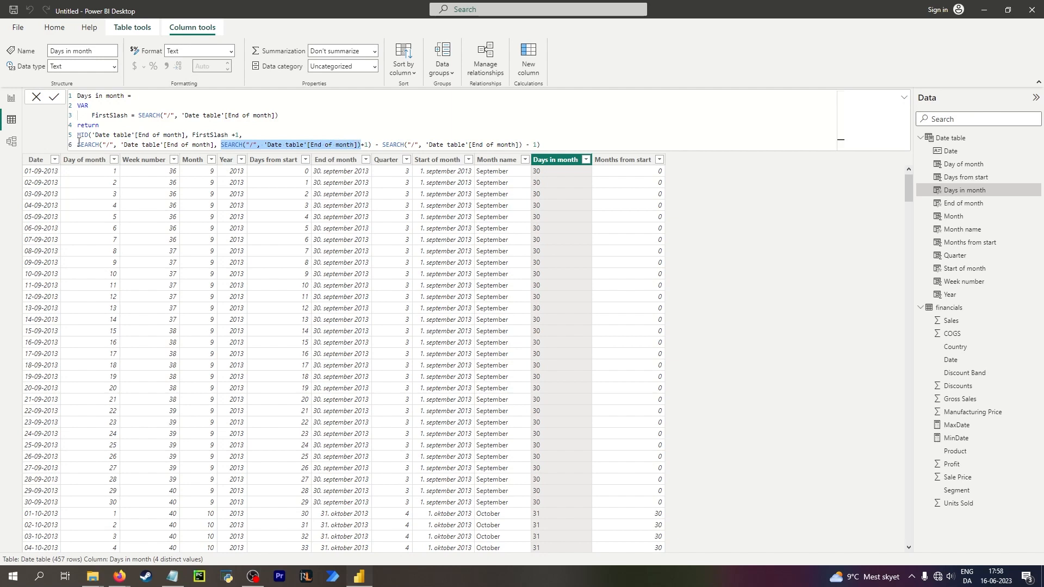
key(Home)
key(ctrl+shift+Right)
key(ctrl+shift+Right)
key(ctrl+shift+Right)
key(ctrl+shift+Right)
key(ctrl+shift+Right)
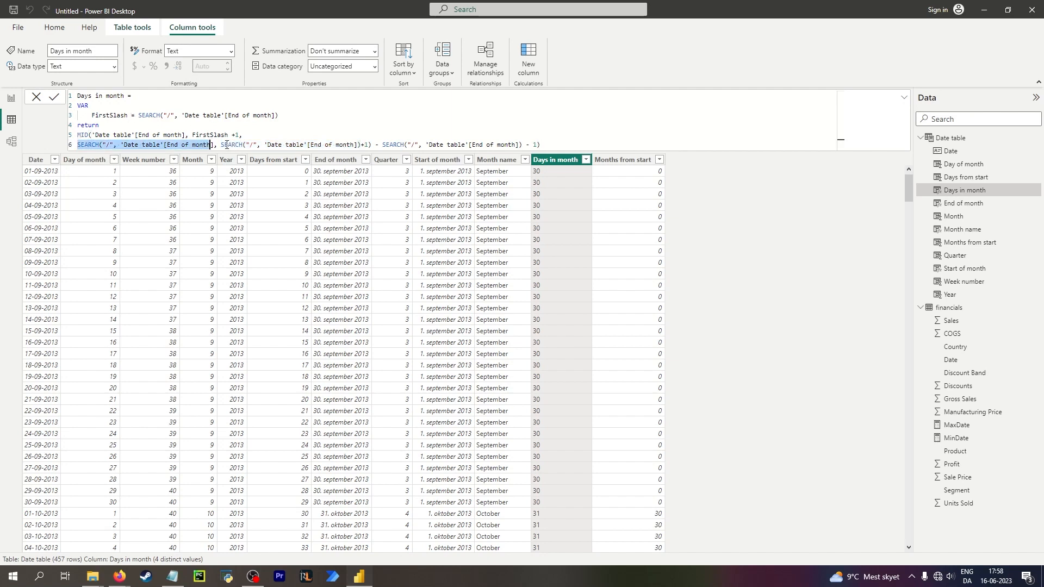
click(220, 144)
key(ctrl+shift+Right)
key(ctrl+shift+Right)
key(ctrl+shift+Right)
key(ctrl+shift+Right)
key(ctrl+shift+Right)
key(ctrl+shift+Right)
key(ctrl+shift+Right)
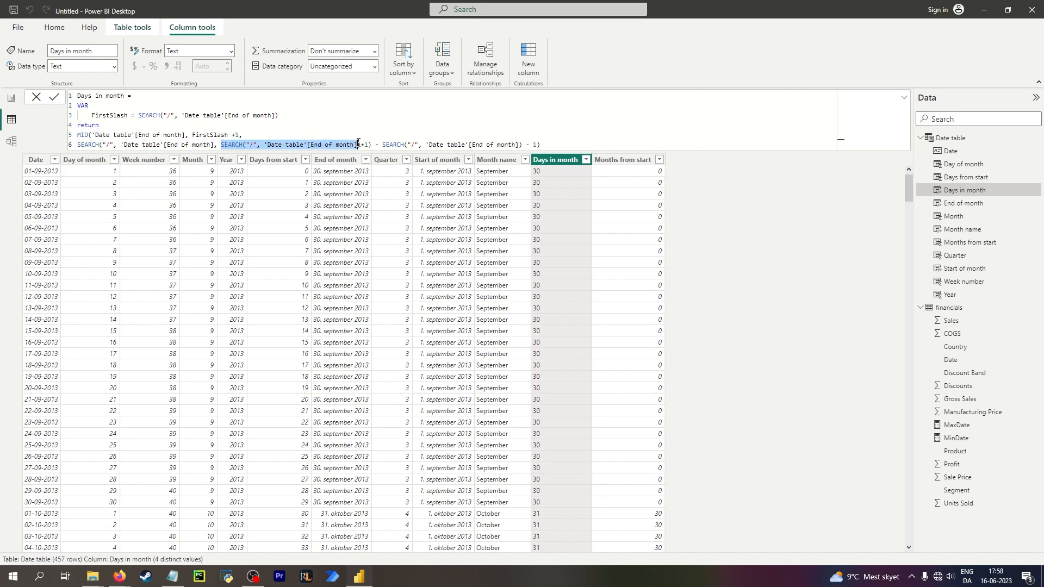
text(FirstSlash)
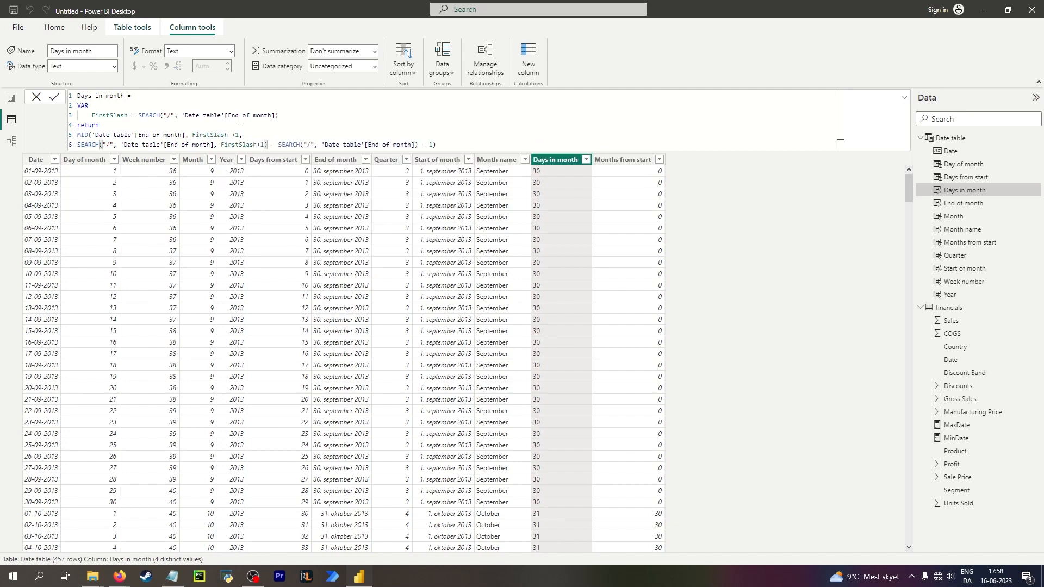
Replace the subtracted SEARCH on the second line with FirstSlash.
click(293, 144)
click(328, 147)
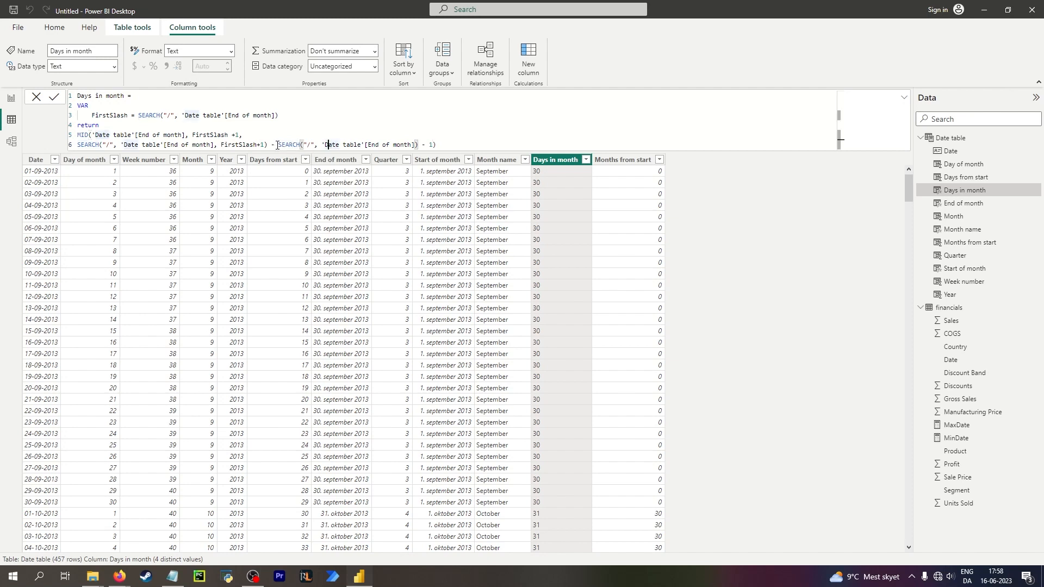
drag(280, 145, 419, 145)
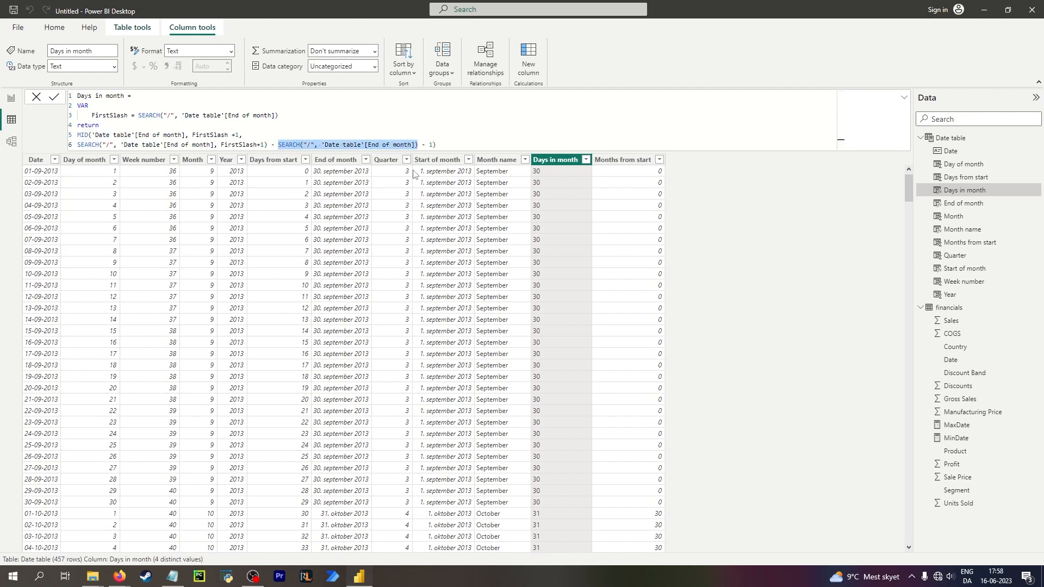
text(fir)
key(Down)
key(Down)
key(Down)
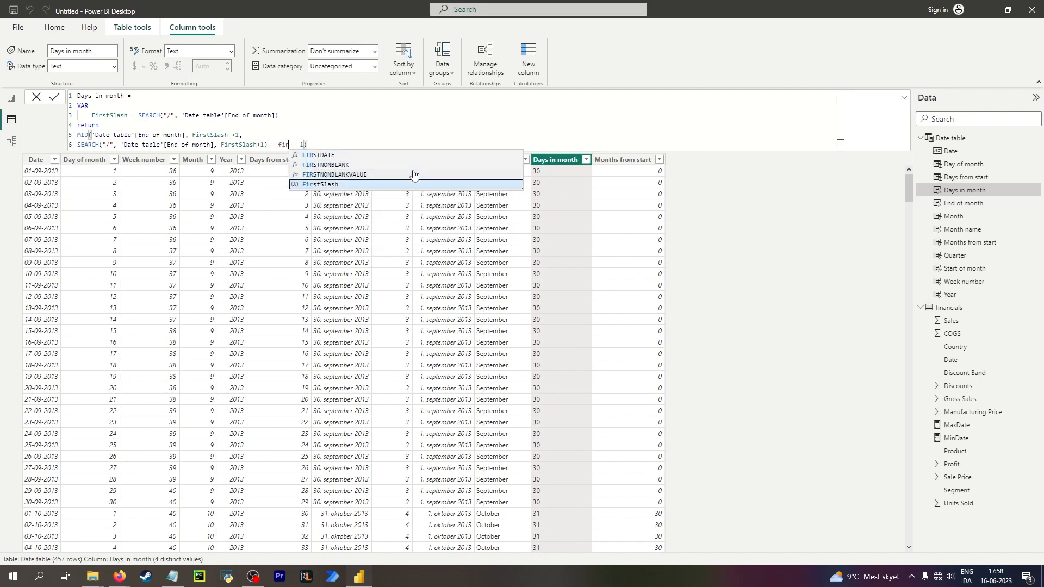
key(Tab)
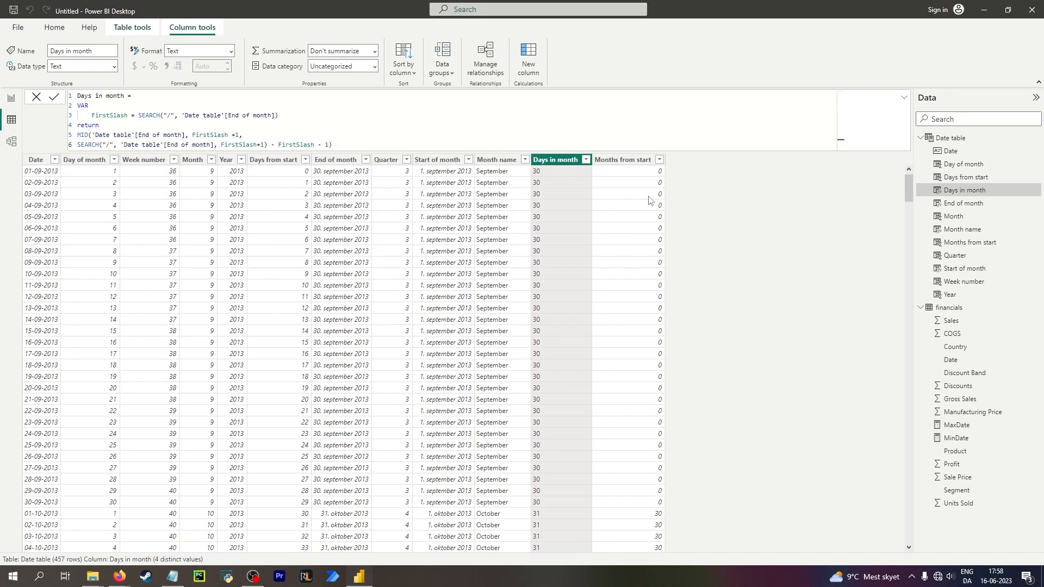
click(331, 122)
click(135, 114)
click(79, 117)
drag(93, 114, 132, 115)
click(132, 128)
double_click(82, 106)
click(108, 119)
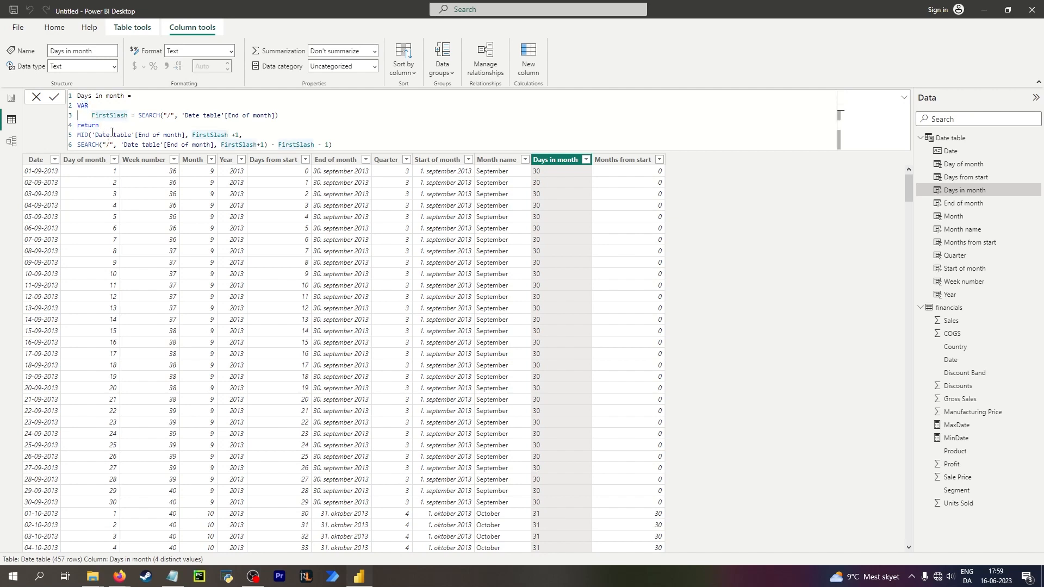
Scroll through the table to check the Days in month values across different months.
scroll(602, 352, down, 15)
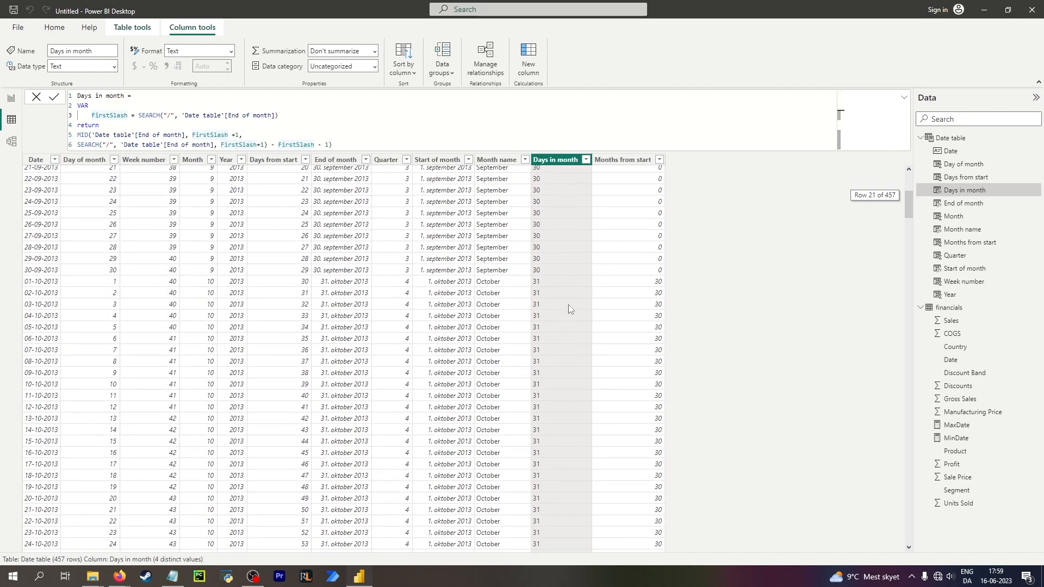
scroll(567, 314, down, 20)
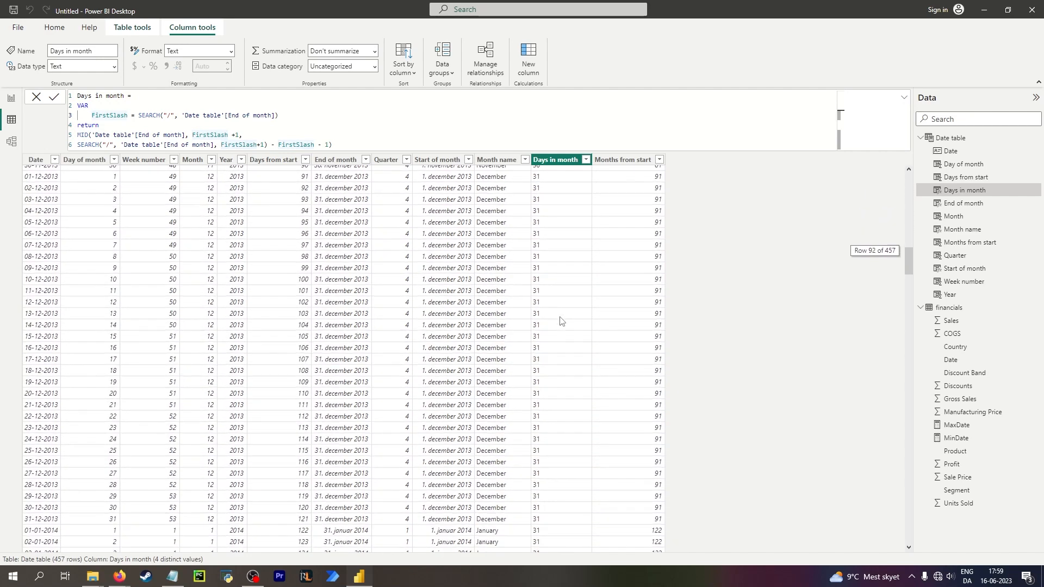
scroll(558, 316, down, 7)
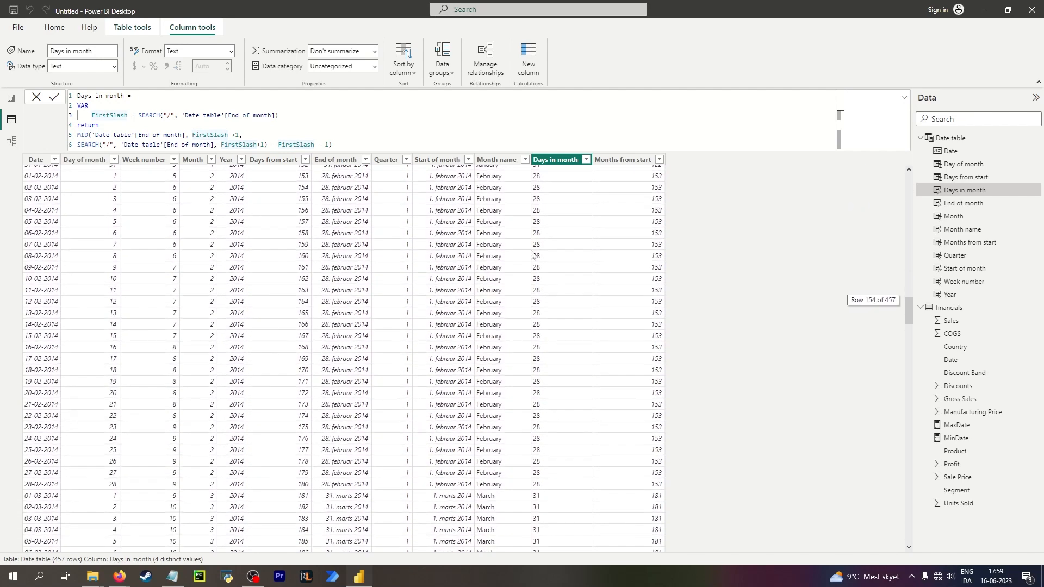
click(521, 246)
scroll(543, 239, up, 3)
scroll(543, 240, up, 20)
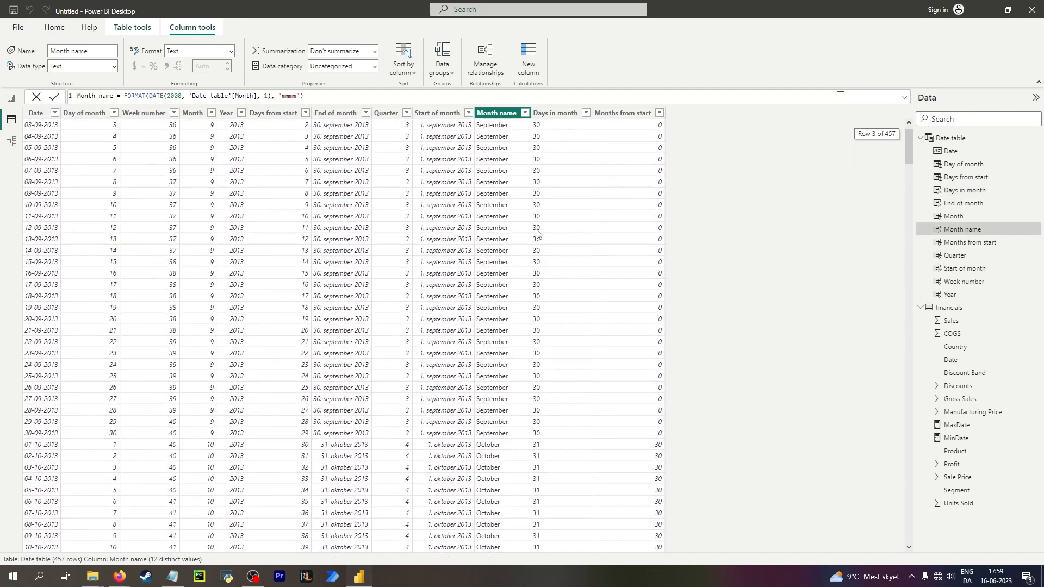
Switch to the report view to inspect the MaxDate and MinDate cards, then return to the table view.
click(570, 170)
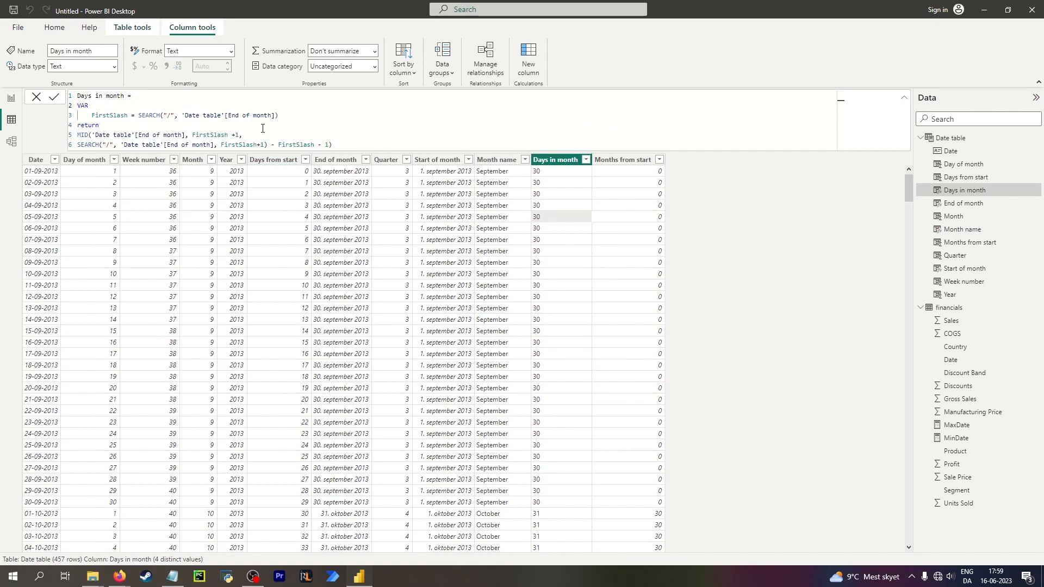
click(11, 98)
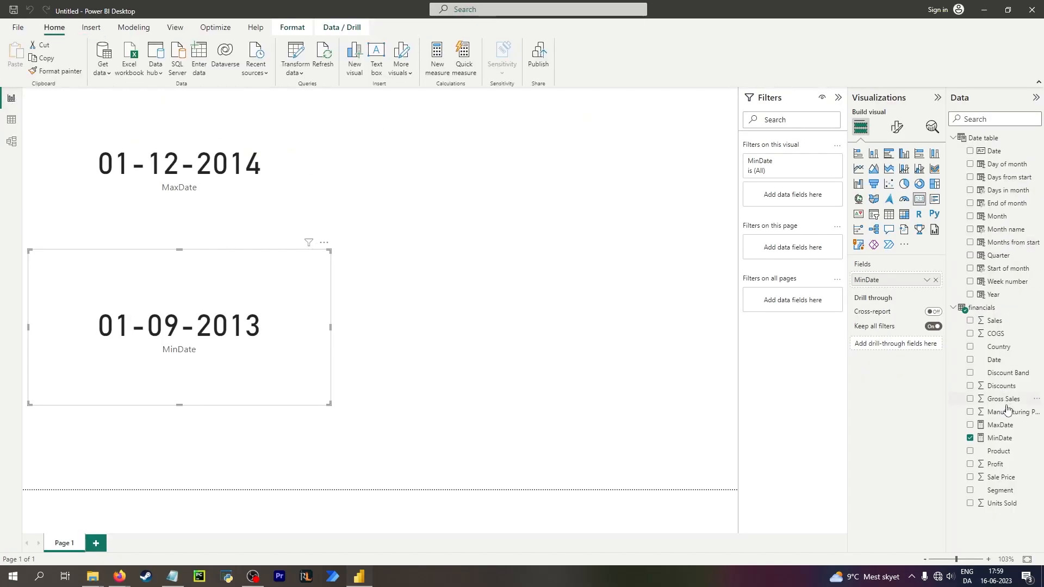
click(211, 140)
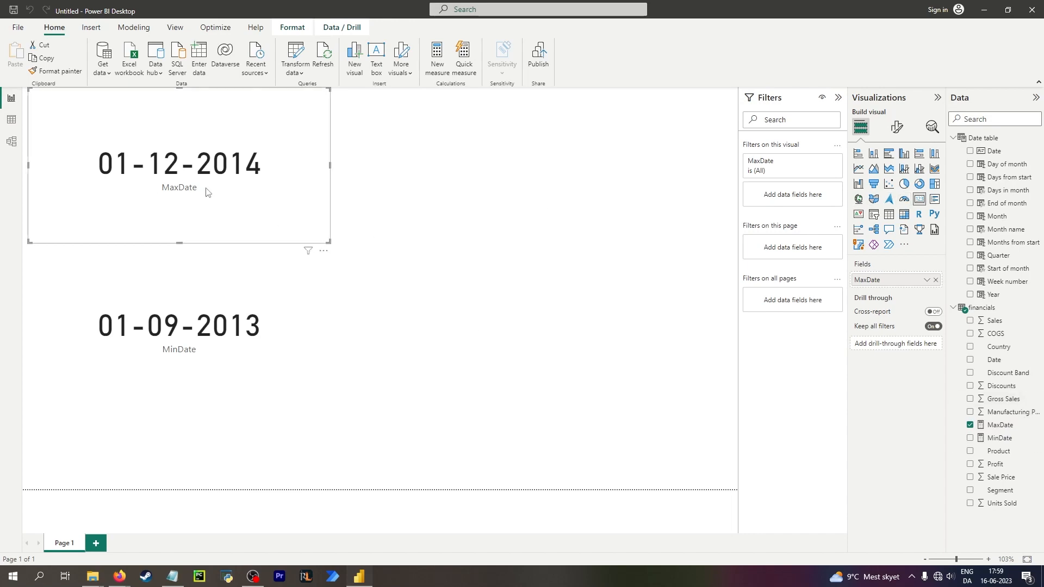
click(6, 130)
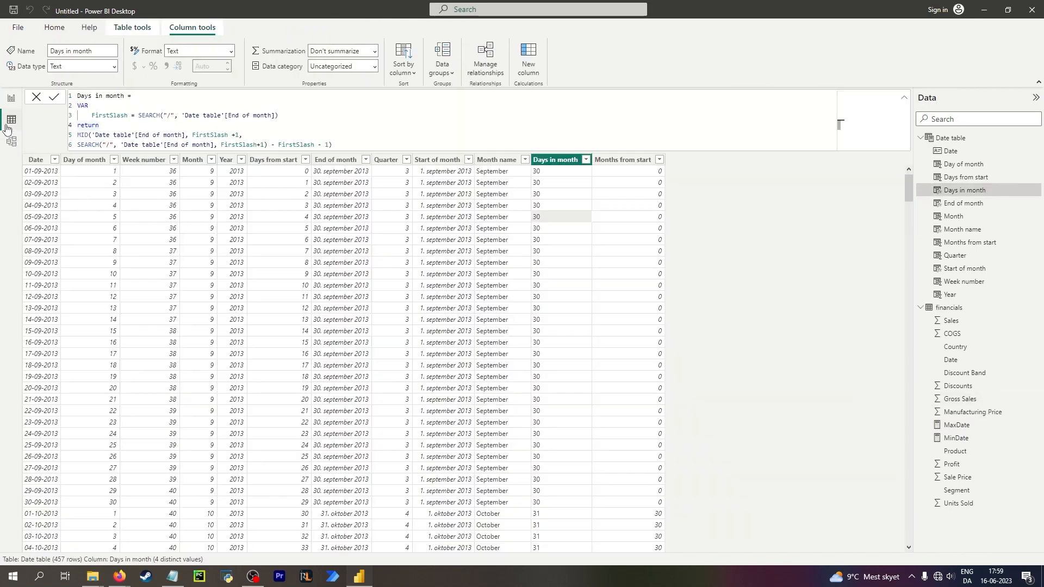
Open the MaxDate measure and expand its formula for examination.
click(987, 424)
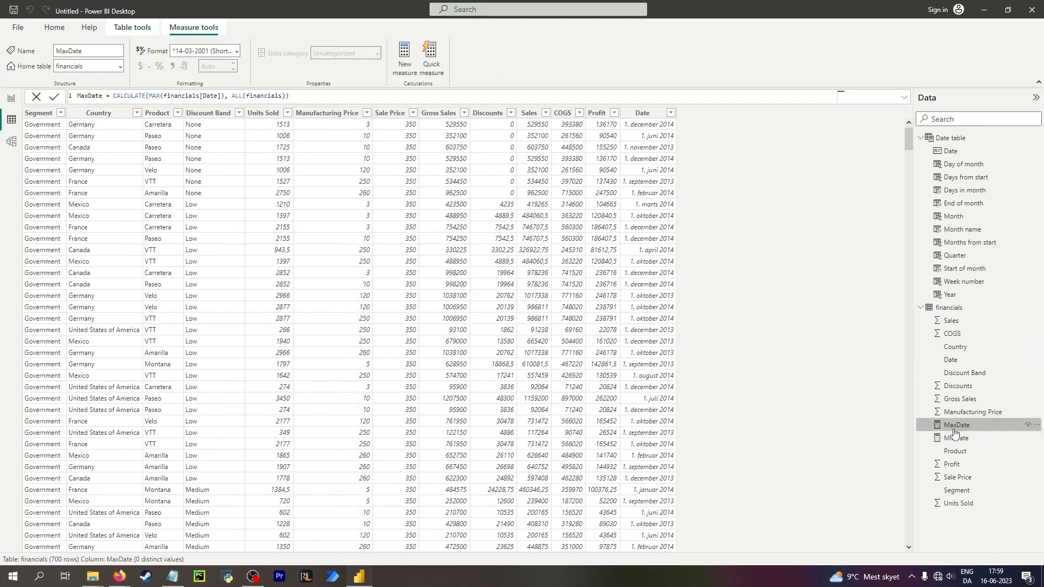
click(903, 97)
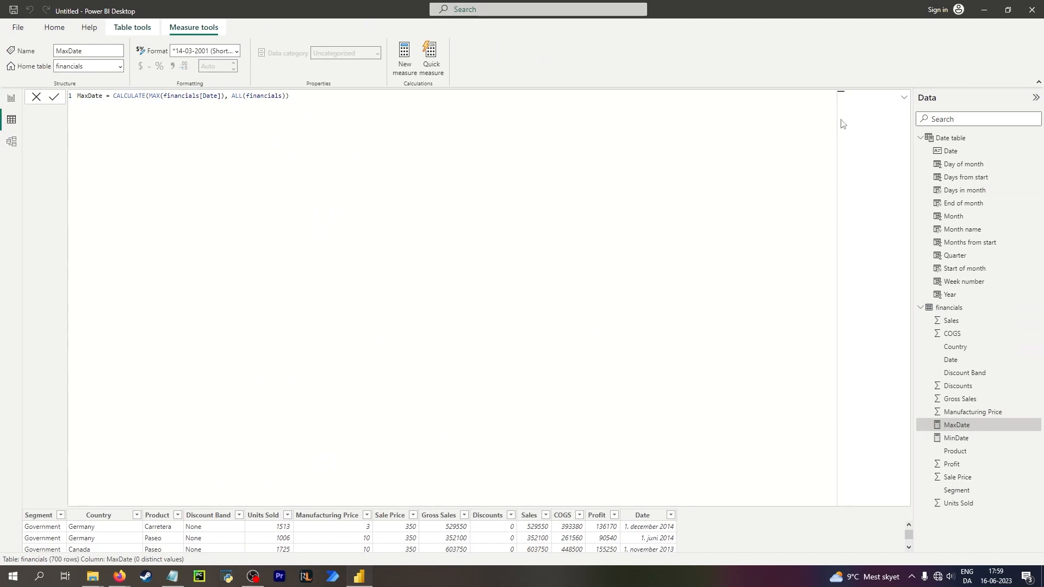
click(903, 97)
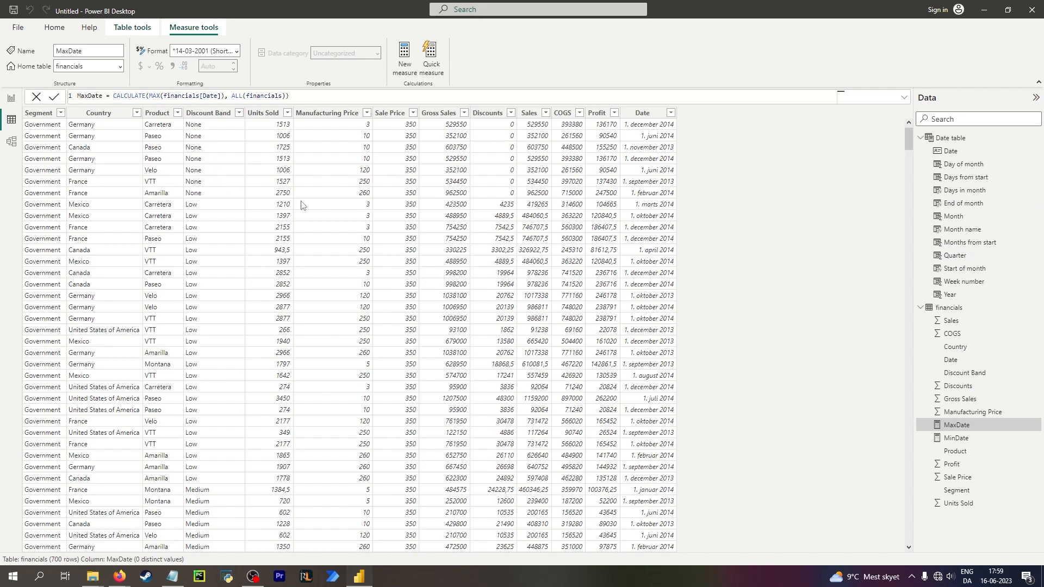
Select the Date table and review the Days in month and Months from start column formulas.
click(976, 139)
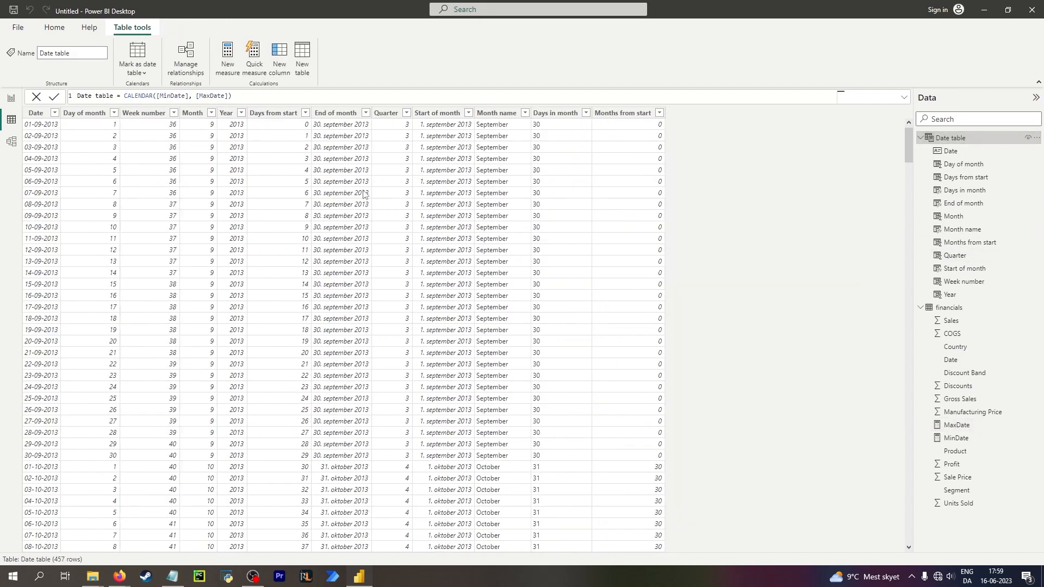
click(554, 113)
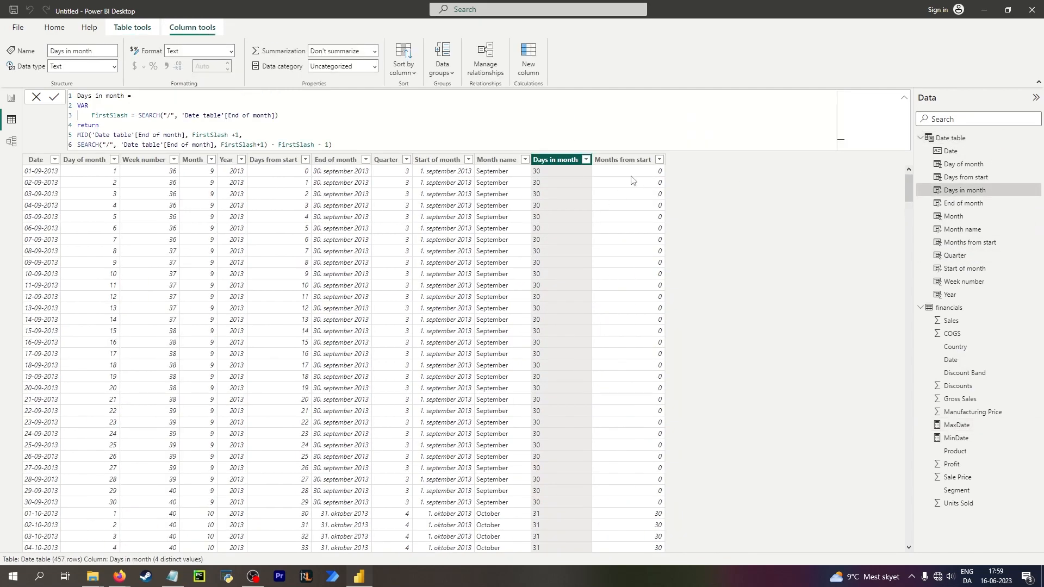
click(610, 173)
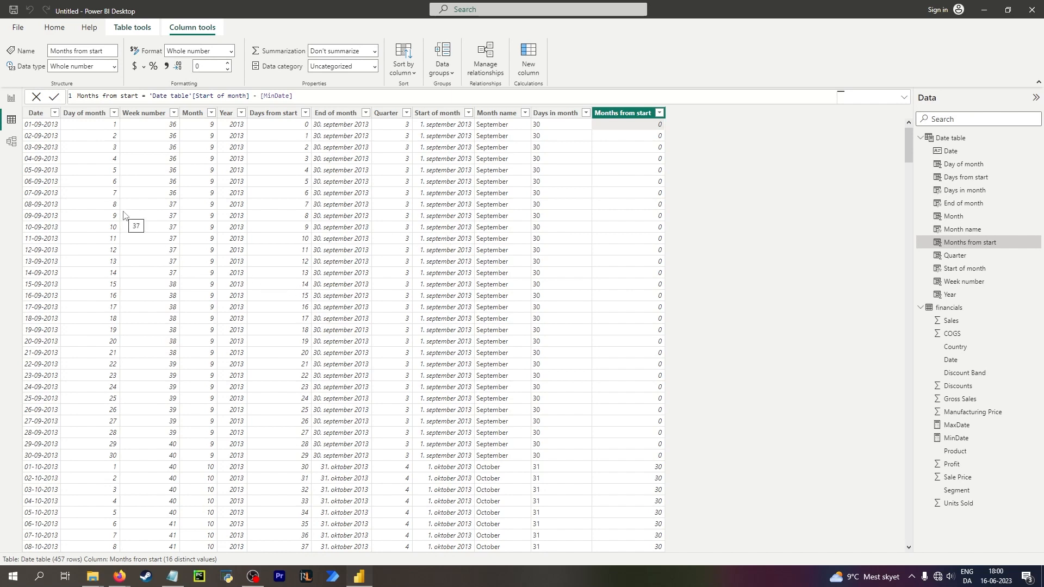
Open the Months from start formula, add blank lines and cut the existing expression after the equals sign.
click(47, 127)
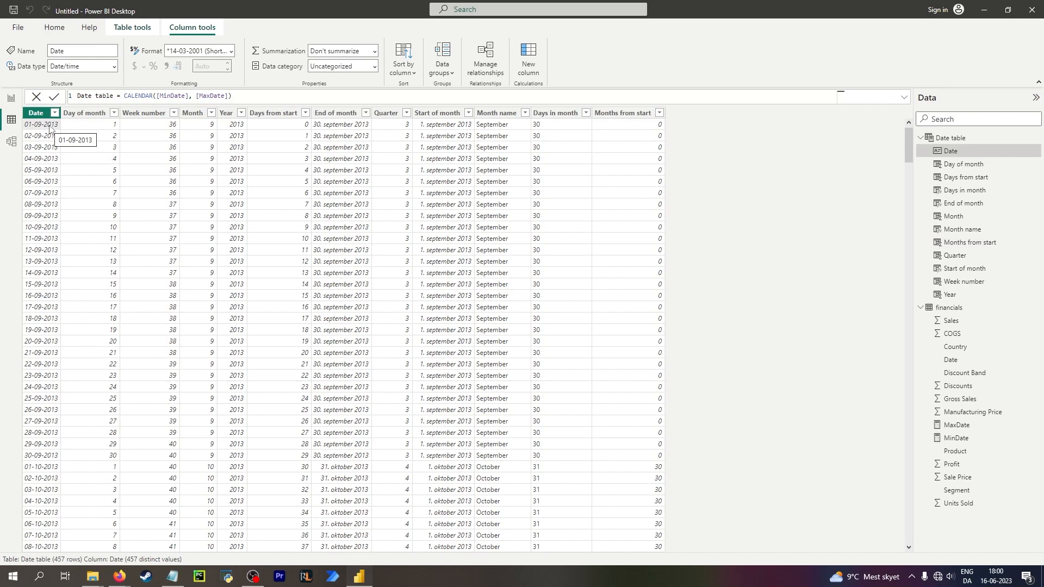
click(634, 134)
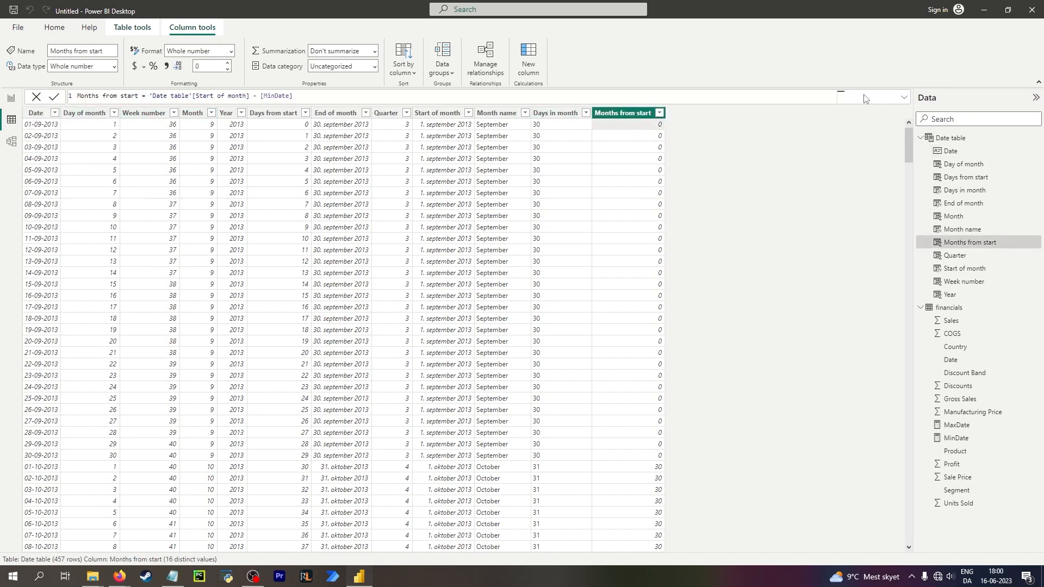
click(763, 96)
key(shift+Return)
key(shift+Return)
key(shift+Return)
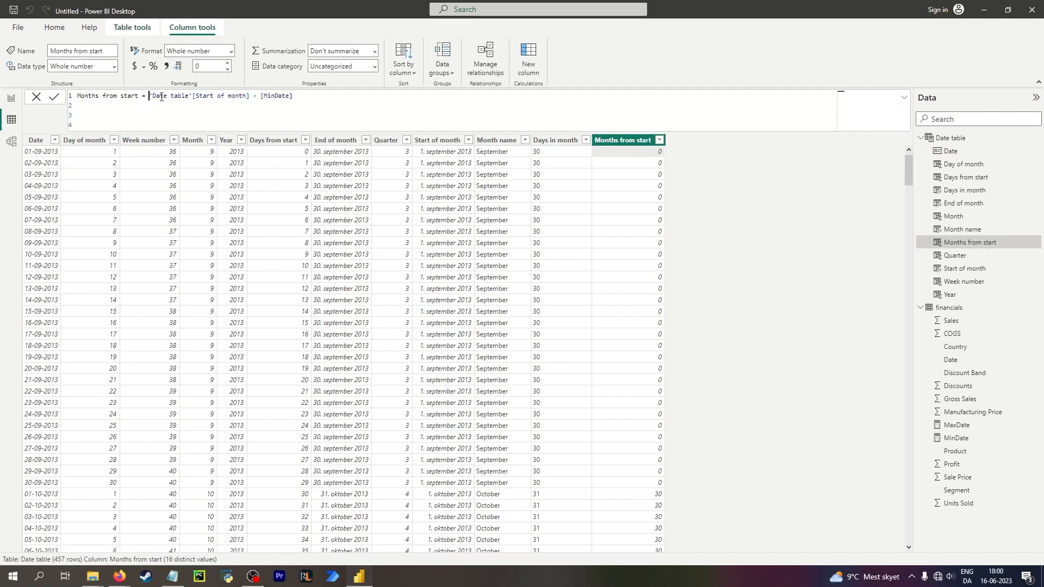
drag(148, 97, 365, 98)
key(ctrl+x)
key(shift+Return)
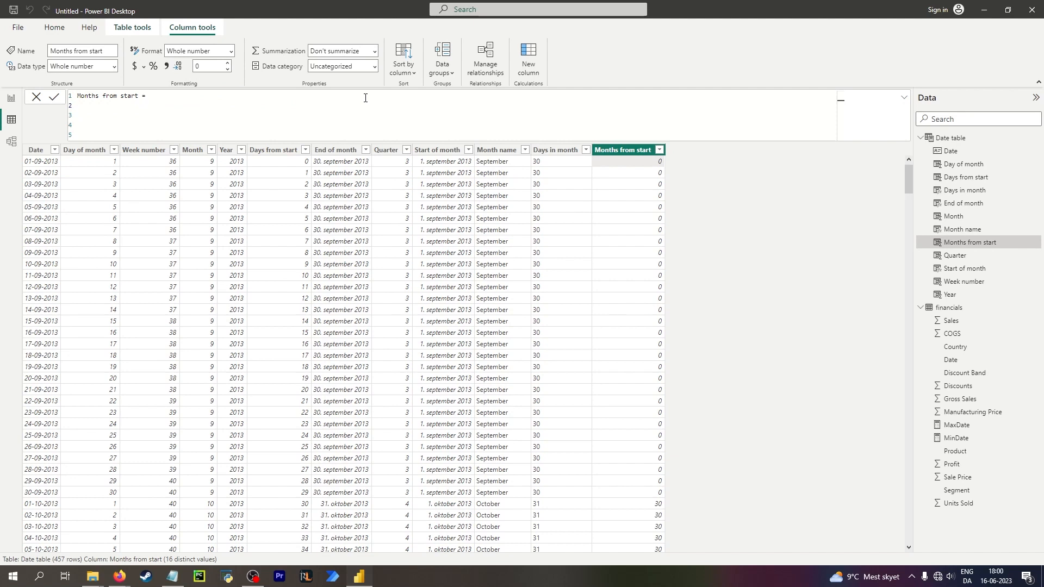
Enter DATE(0, 'Date table'[Month], 'Date table'[Day of month]) as the Months from start expression and commit it.
text(Date()
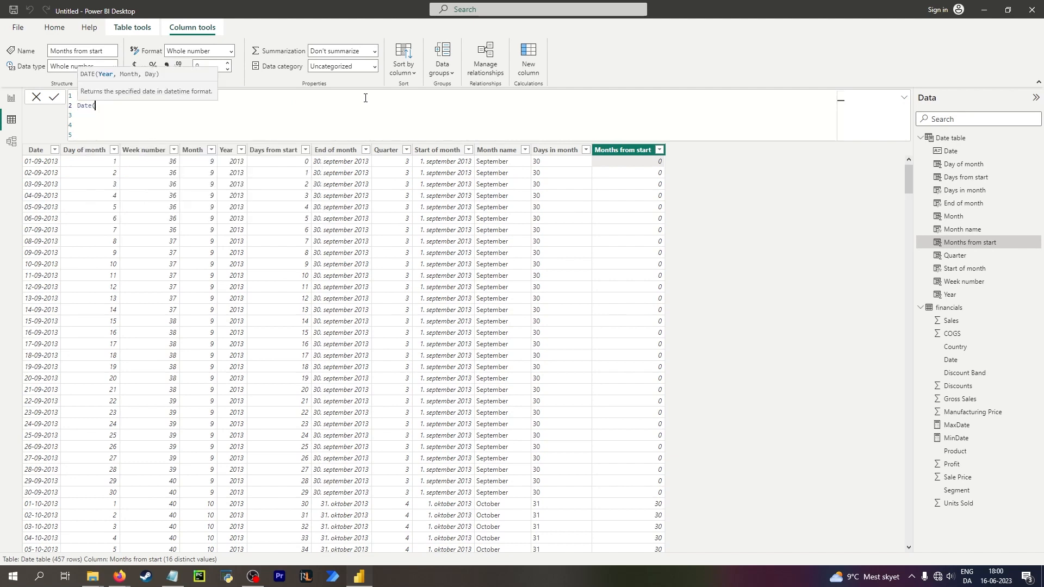
text(0,mont)
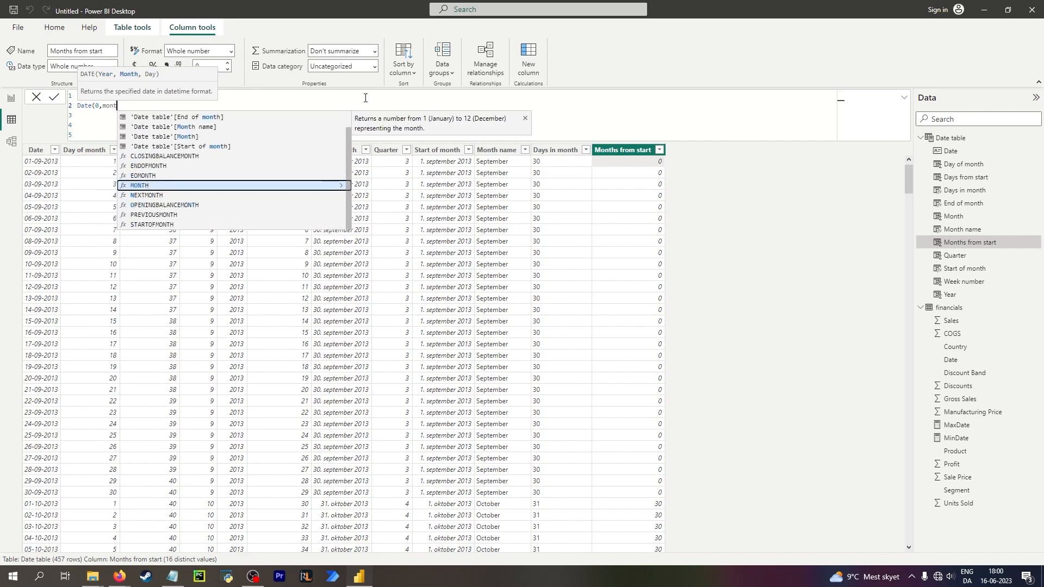
click(178, 136)
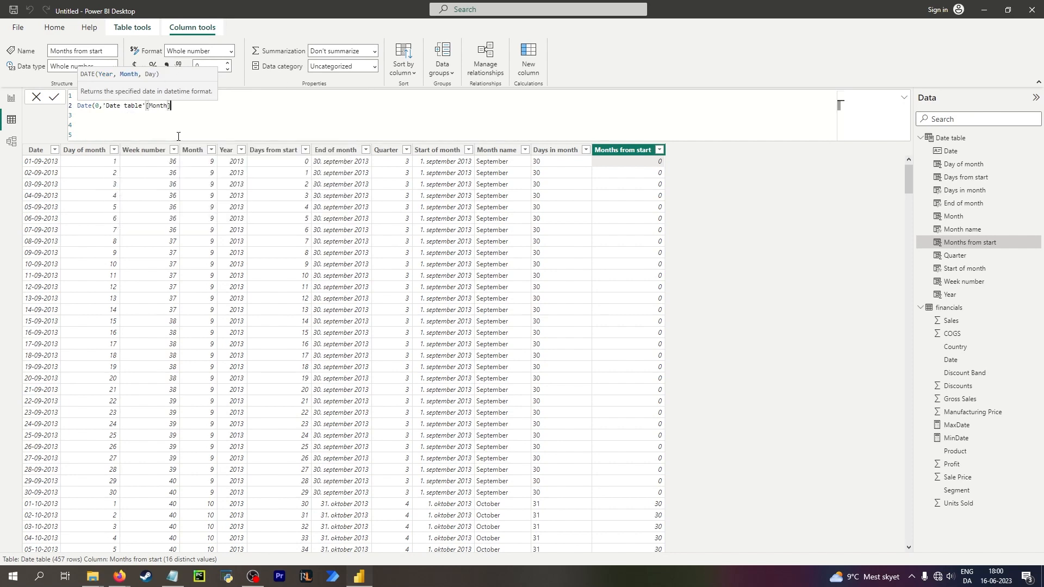
text(,)
text( 'Date table'[Day of month])
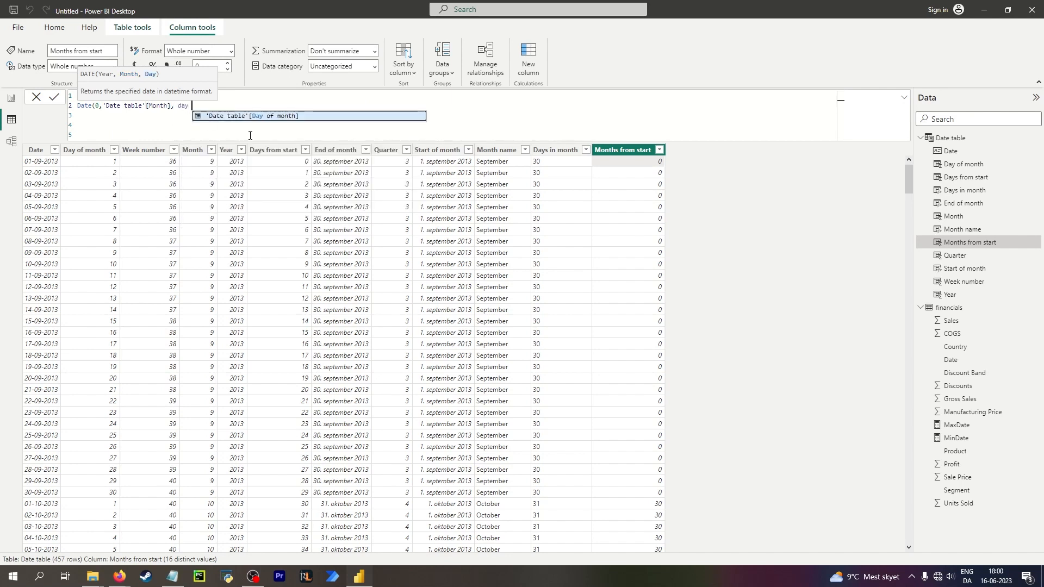
key(Tab)
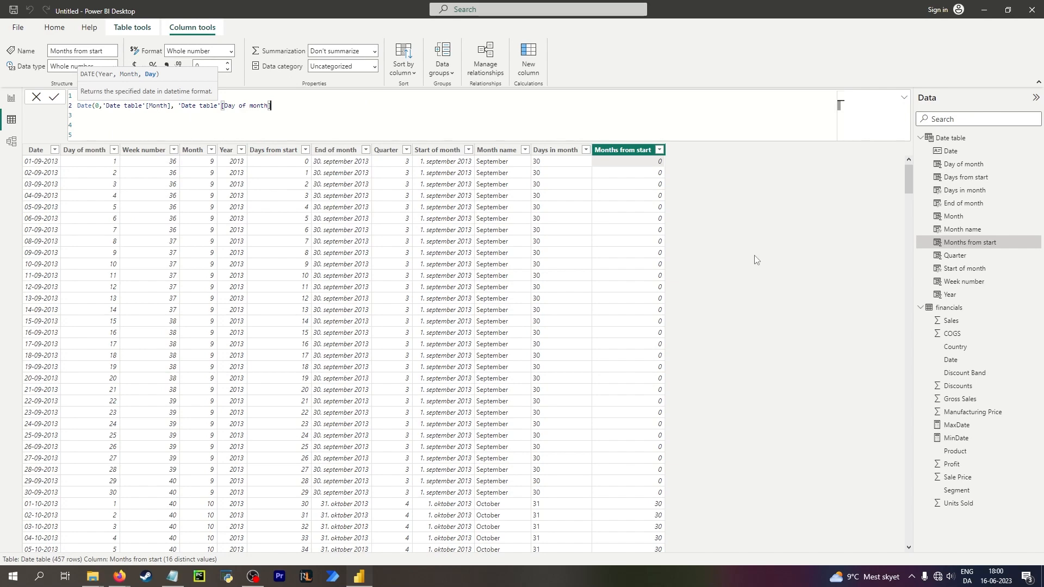
click(754, 260)
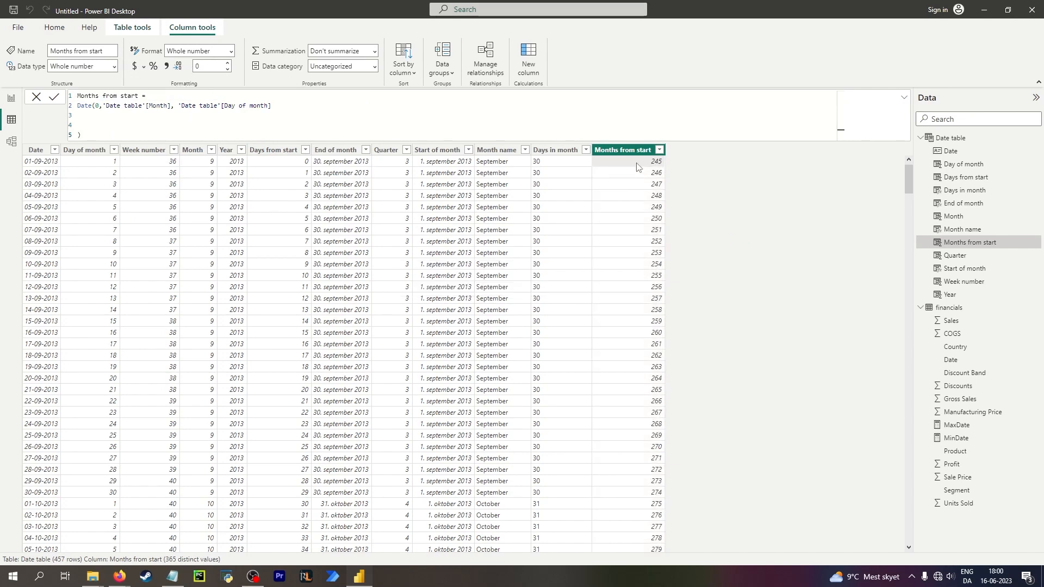
Begin a subtraction with a minus sign on the formula's third line.
scroll(586, 329, down, 6)
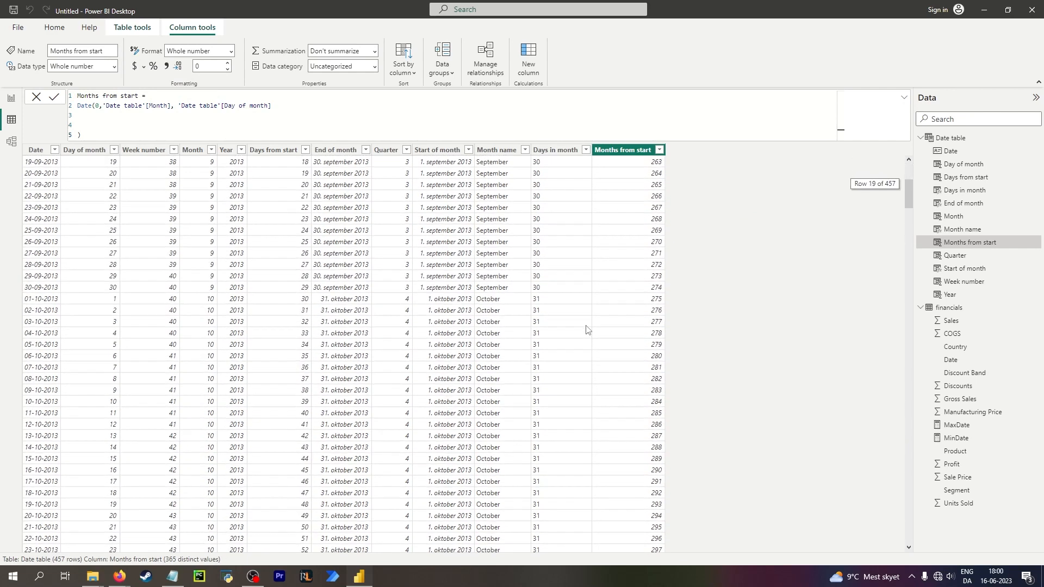
scroll(587, 329, up, 6)
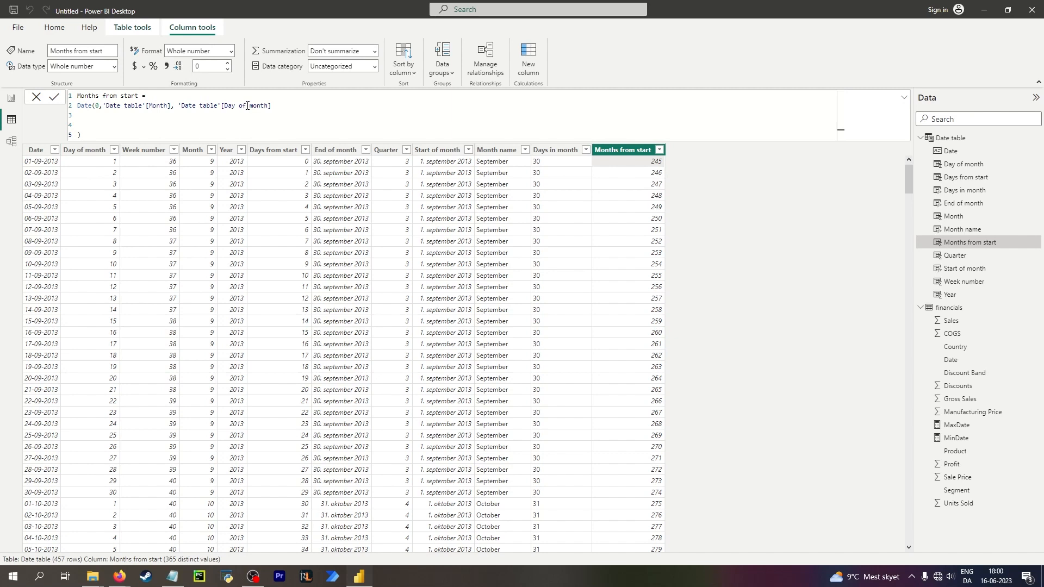
click(174, 115)
click(294, 107)
text(()
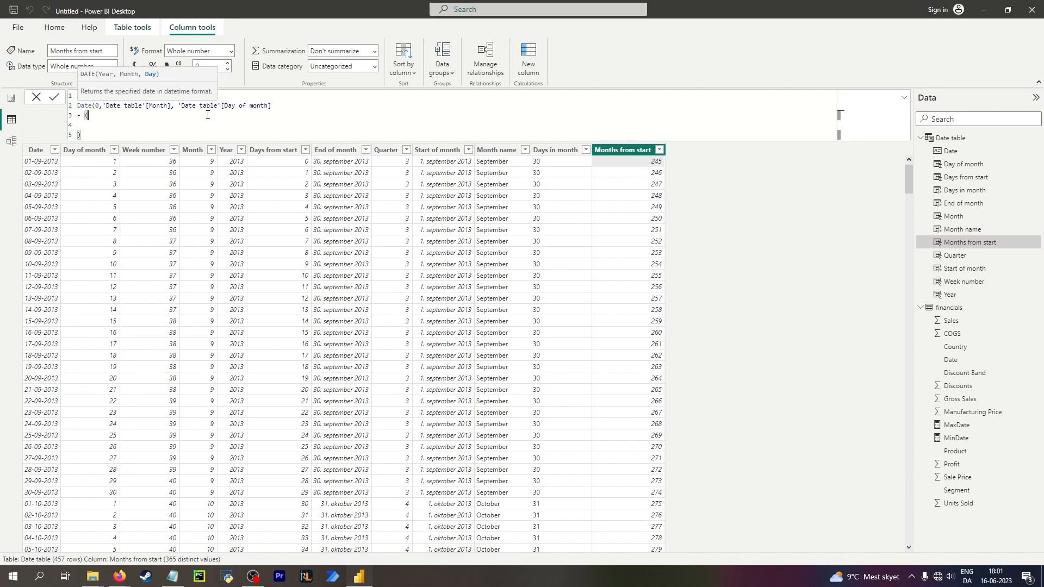
key(BackSpace)
Set the DATE year argument to 1 and commit the formula.
click(180, 107)
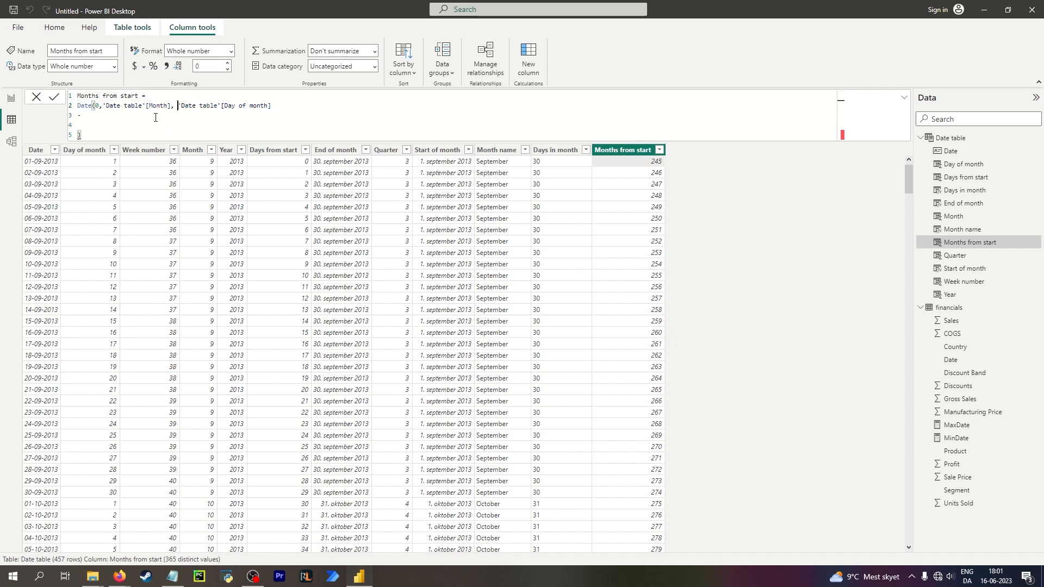
click(156, 119)
click(268, 108)
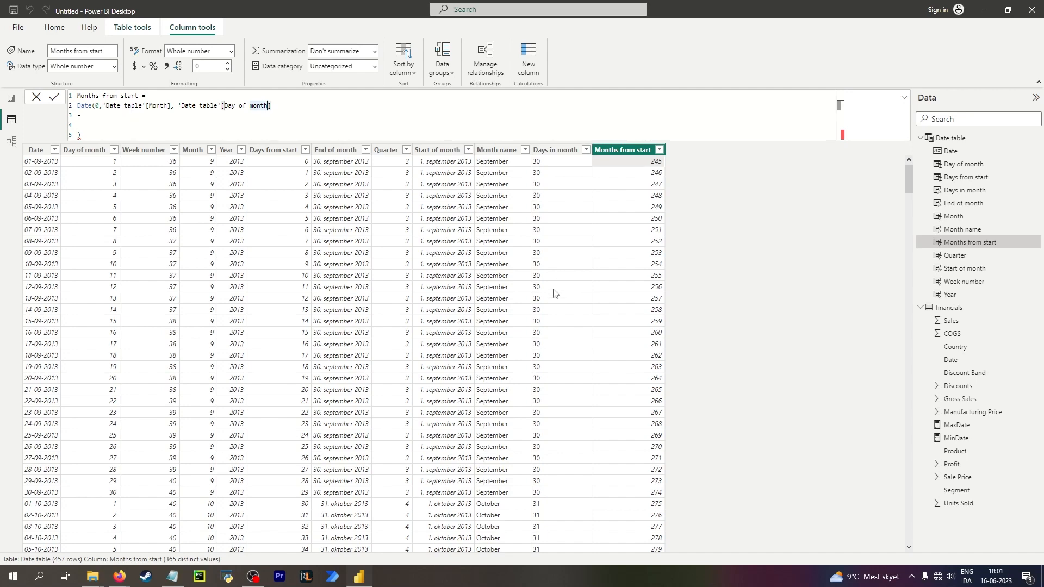
scroll(570, 303, down, 20)
scroll(570, 303, down, 7)
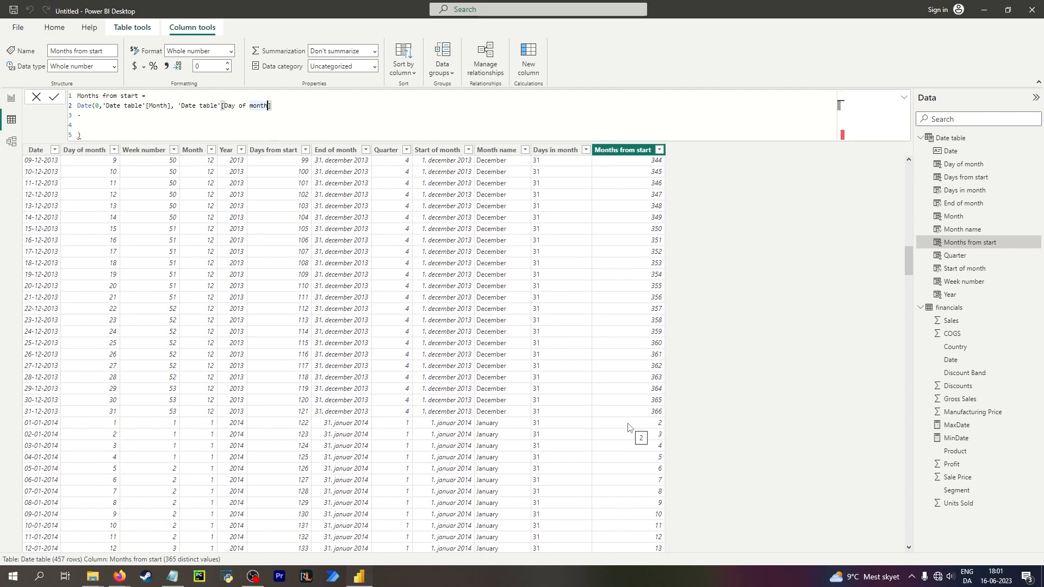
scroll(630, 427, up, 15)
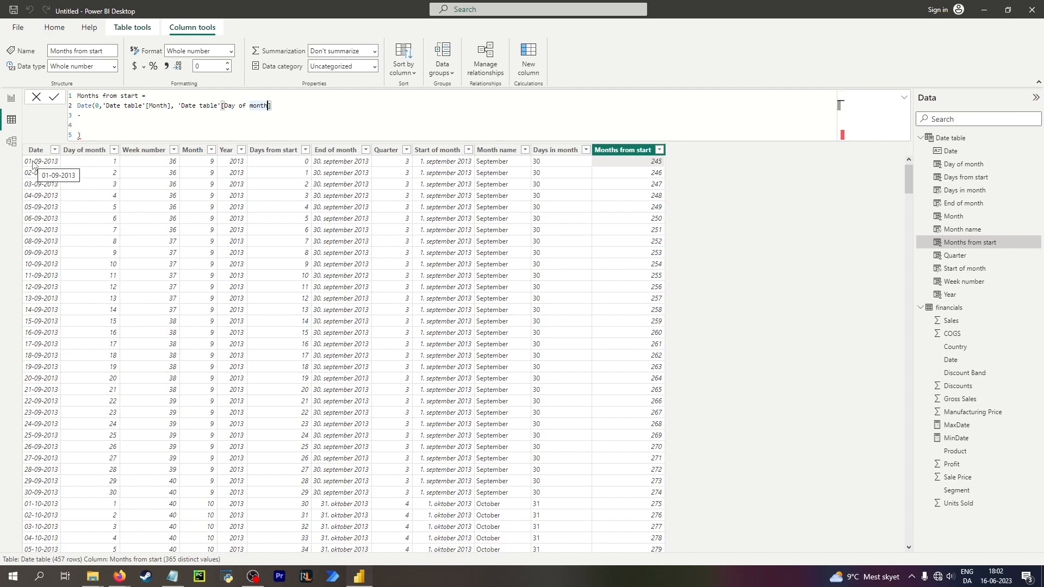
click(95, 106)
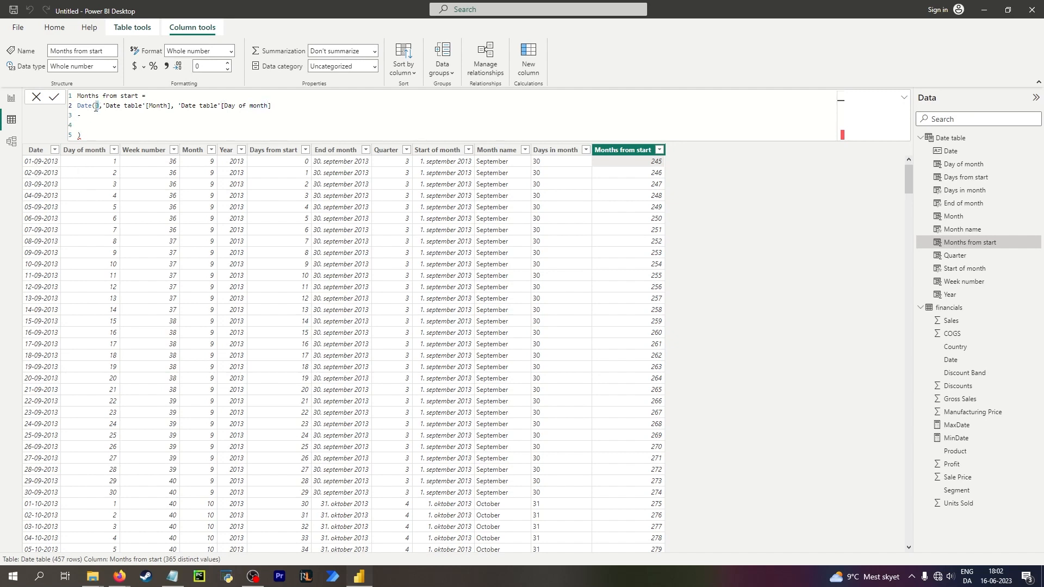
key(Return)
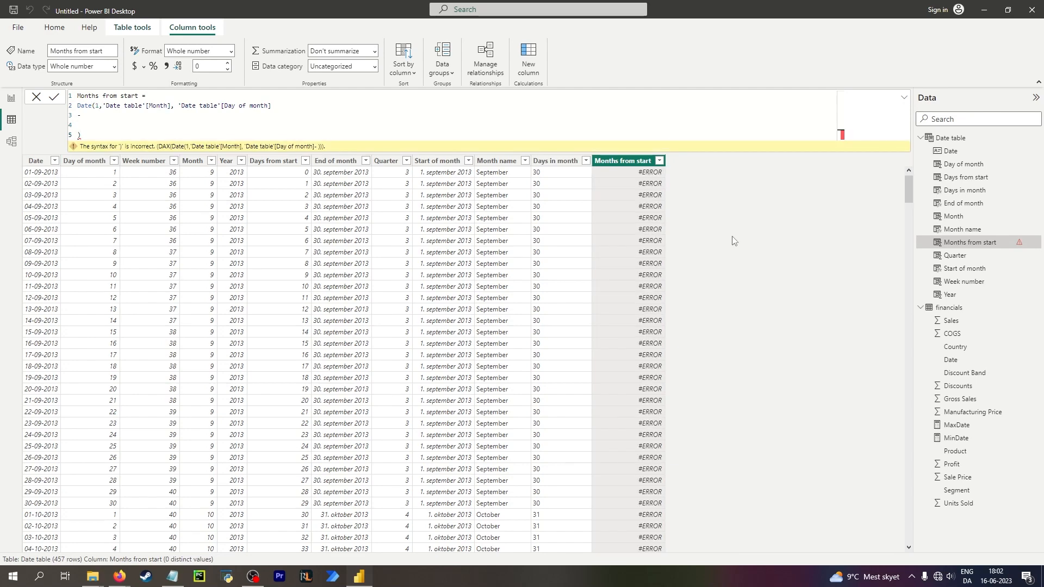
Delete the leftover minus line so the DATE call closes on line two, and commit the formula.
click(92, 117)
key(BackSpace)
key(BackSpace)
key(Delete)
key(Delete)
key(BackSpace)
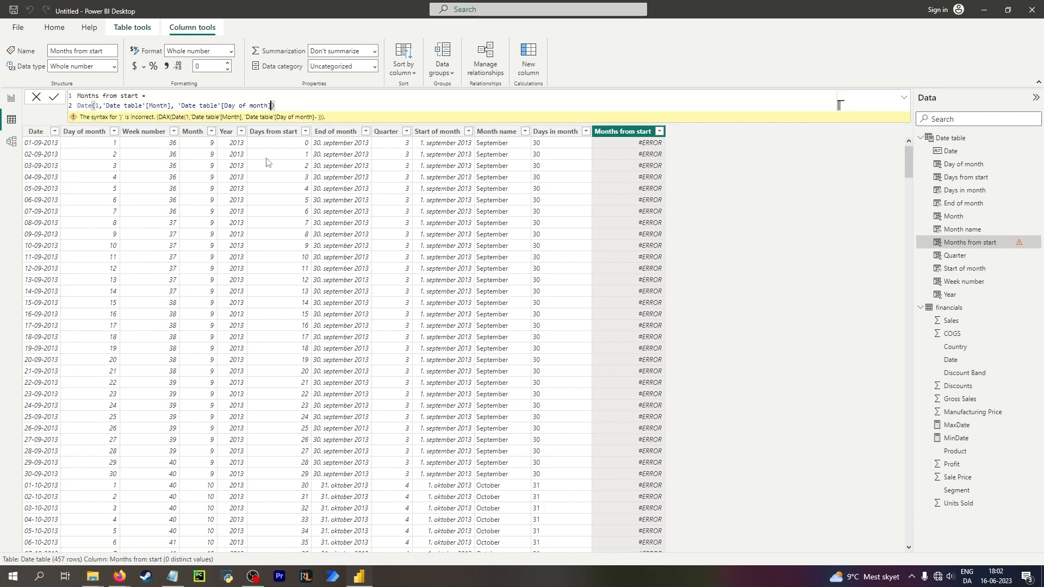
key(Return)
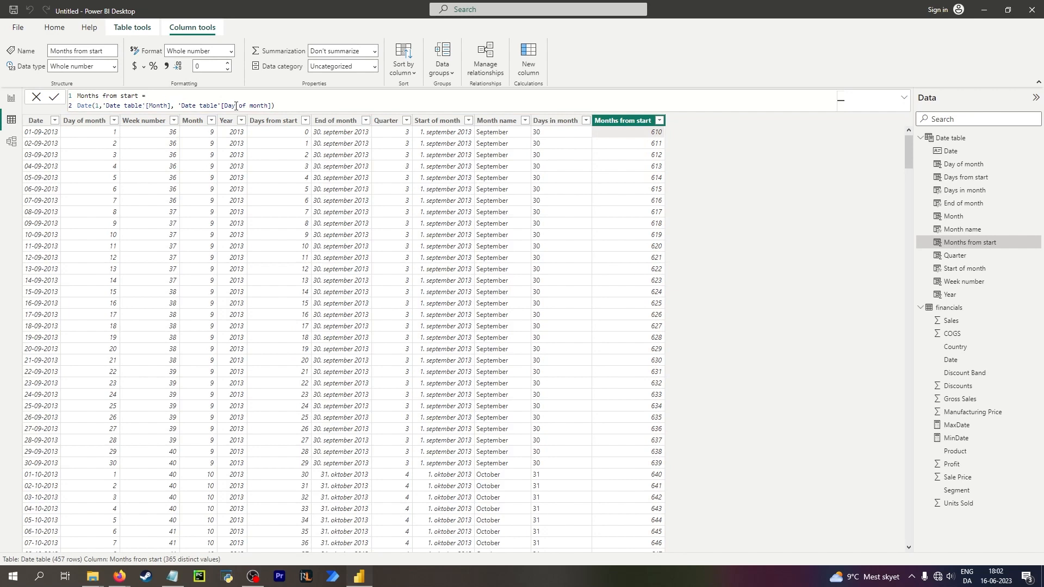
Review the Week number column formula, then reopen the Months from start column.
click(271, 106)
click(176, 105)
click(127, 152)
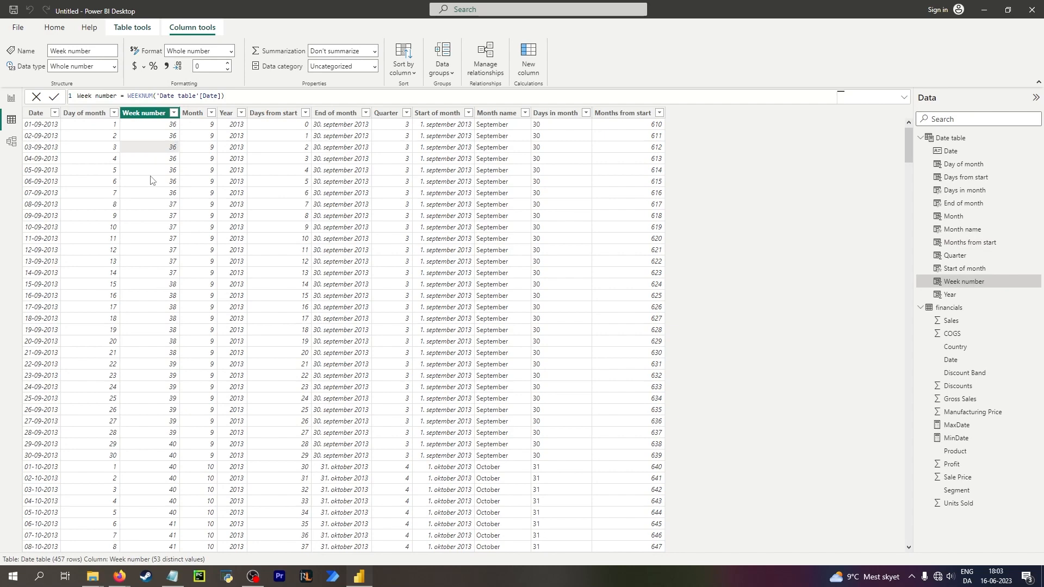
click(621, 127)
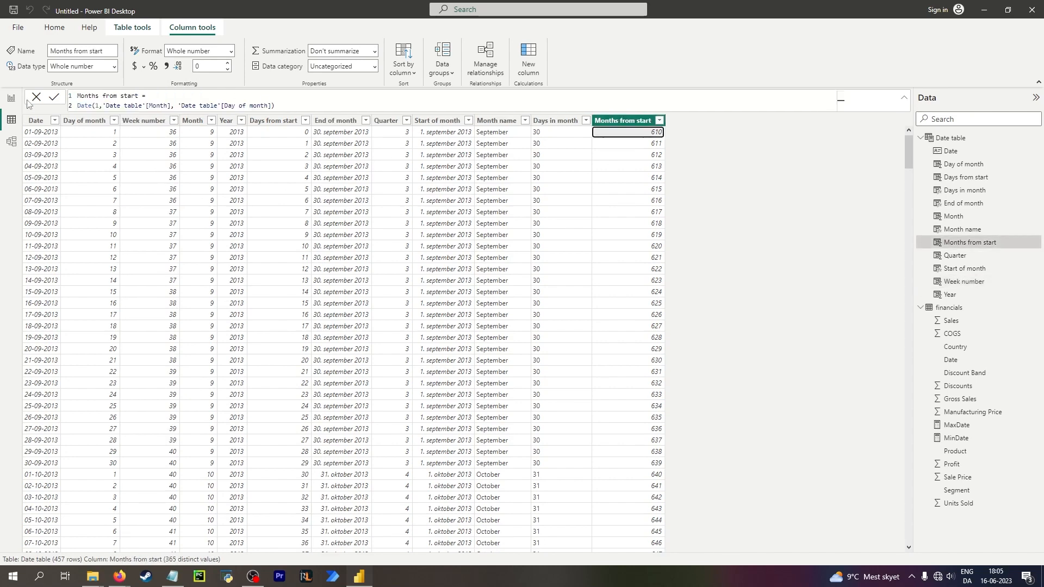
Replace the DATE expression on the second line with dat to start a different function.
drag(275, 106, 63, 108)
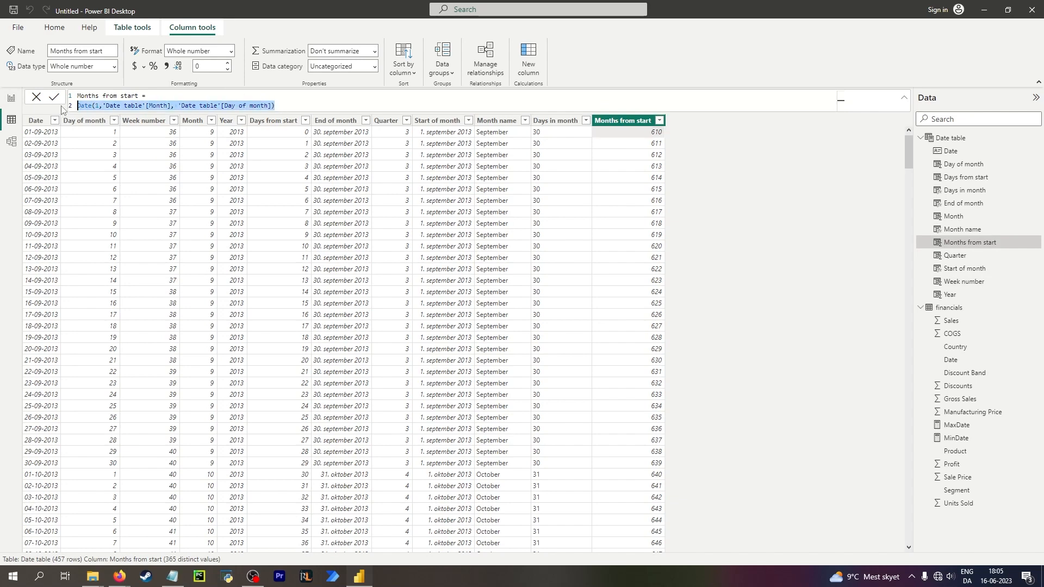
text(date)
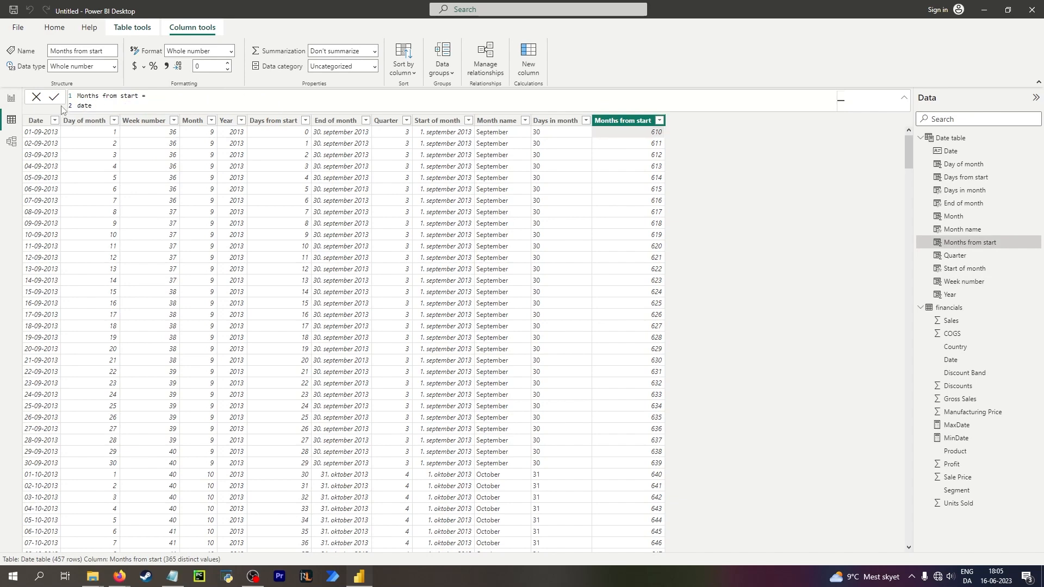
key(Return)
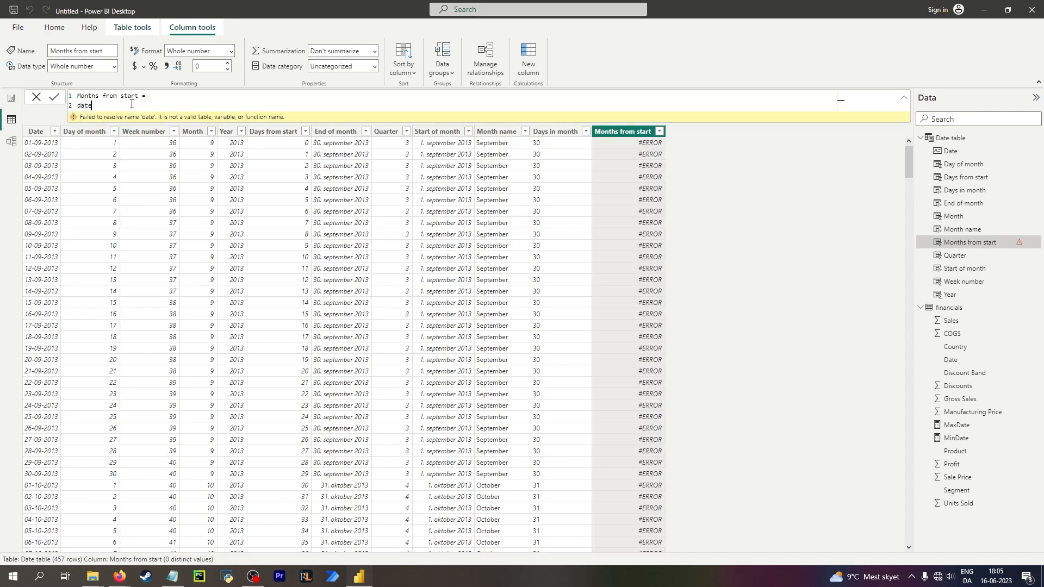
drag(99, 102, 38, 99)
click(839, 106)
text(d)
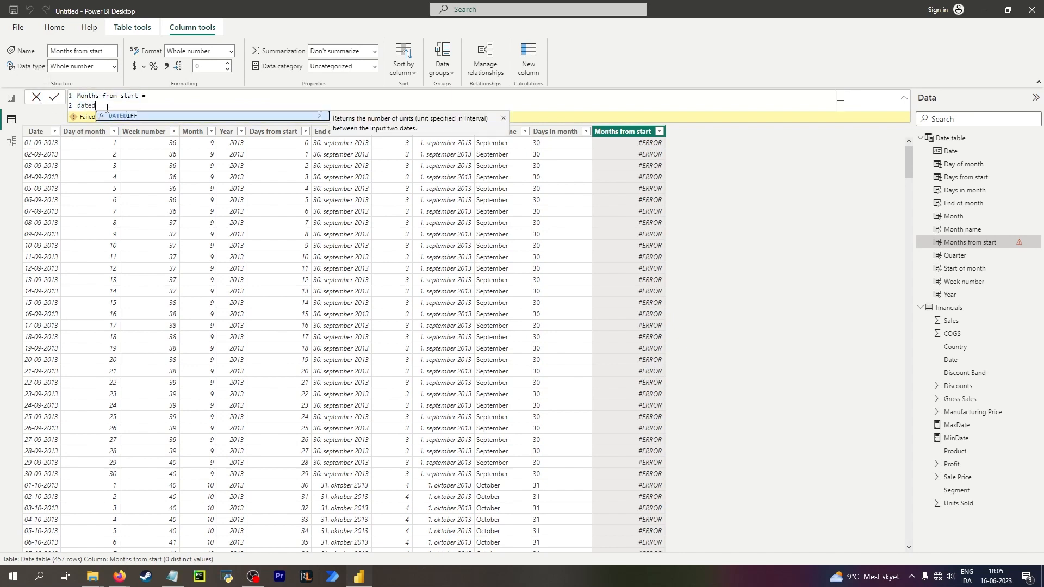
drag(102, 106, 61, 105)
text(da)
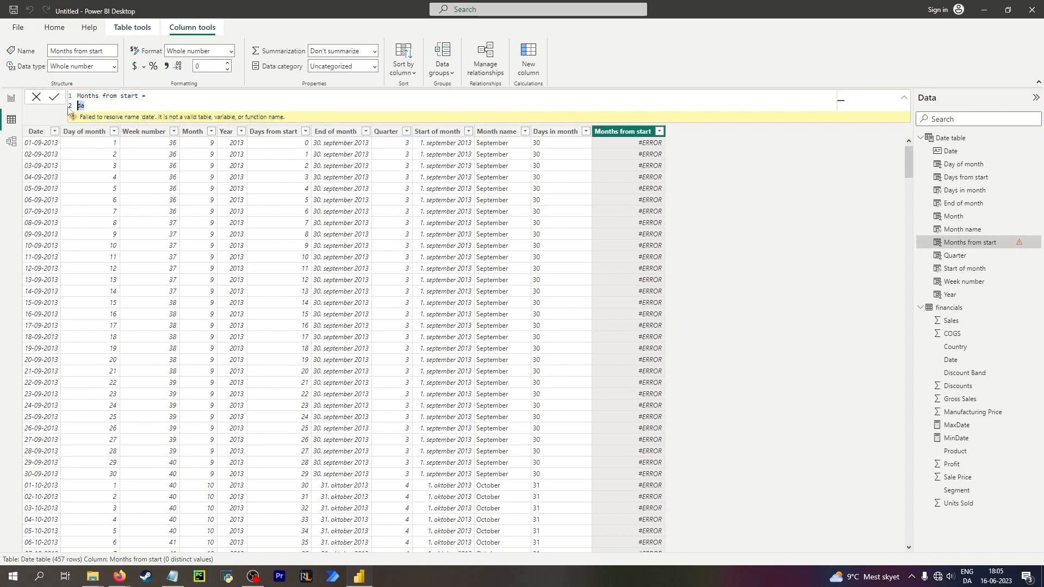
text(t)
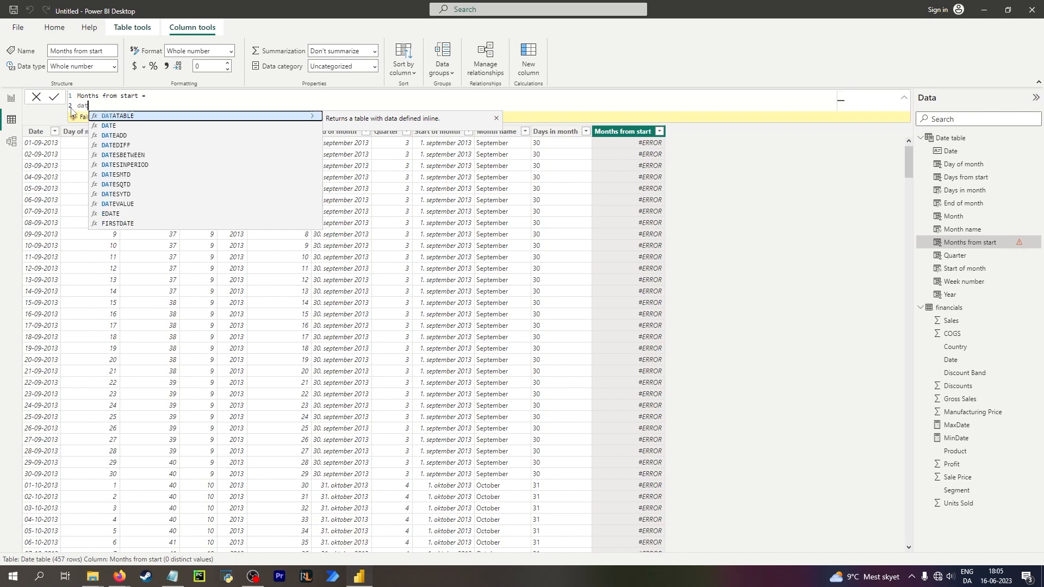
Browse the date functions suggested for the typed dat.
key(Down)
key(Down)
key(Down)
key(Down)
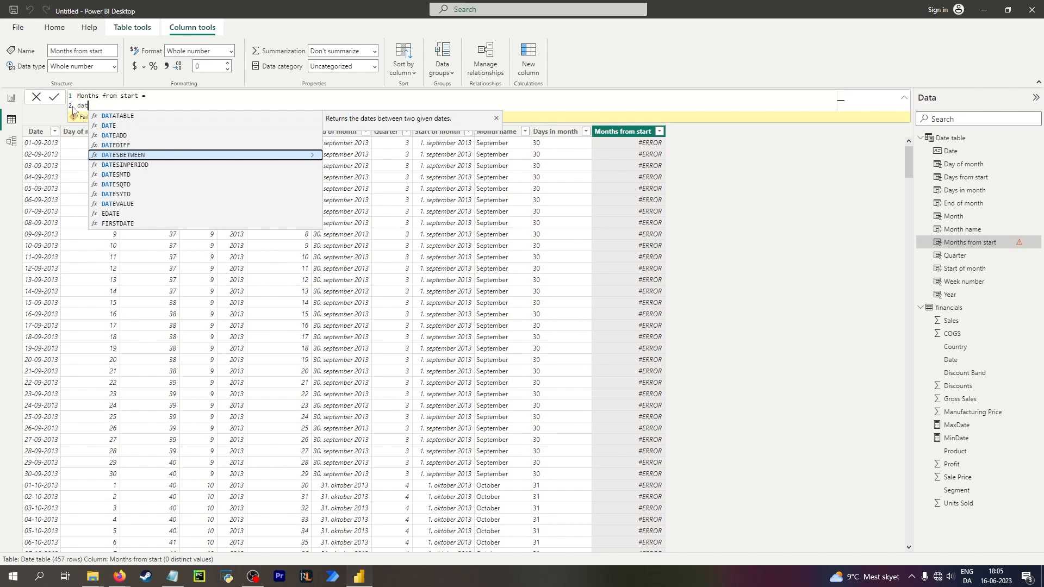
key(Up)
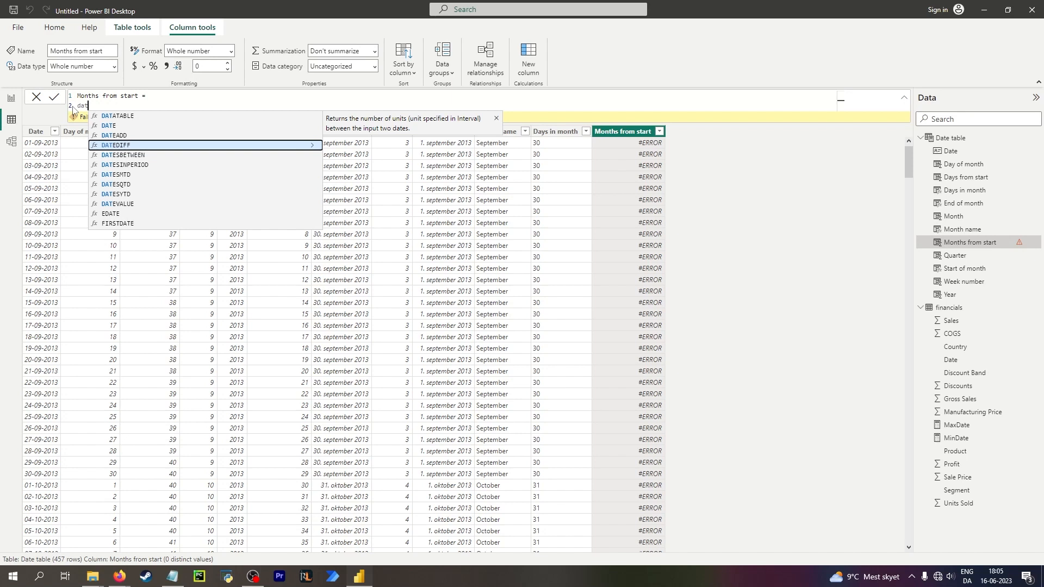
key(Down)
key(Down)
key(Down)
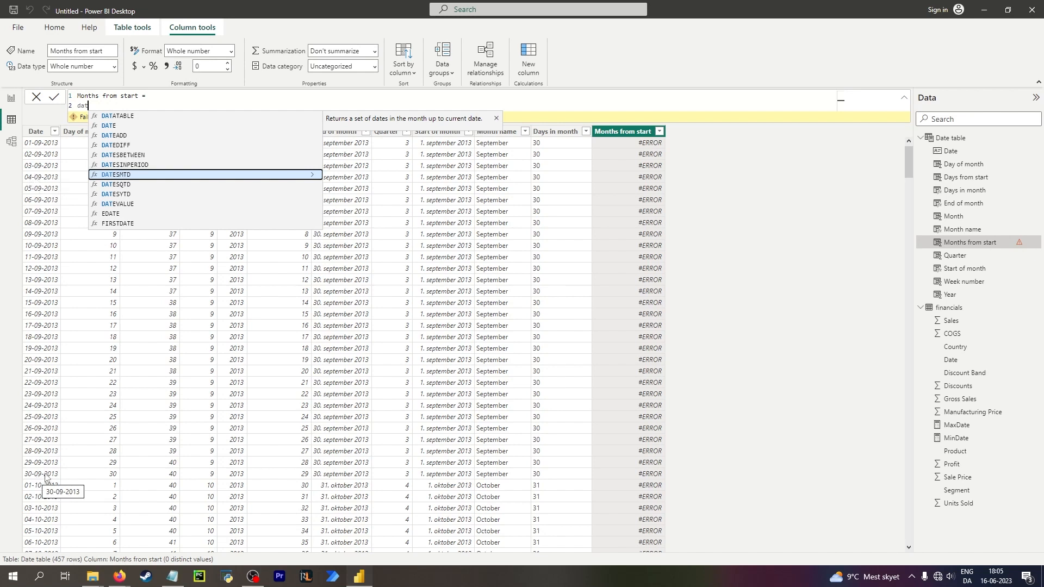
key(Down)
key(Down)
key(Down)
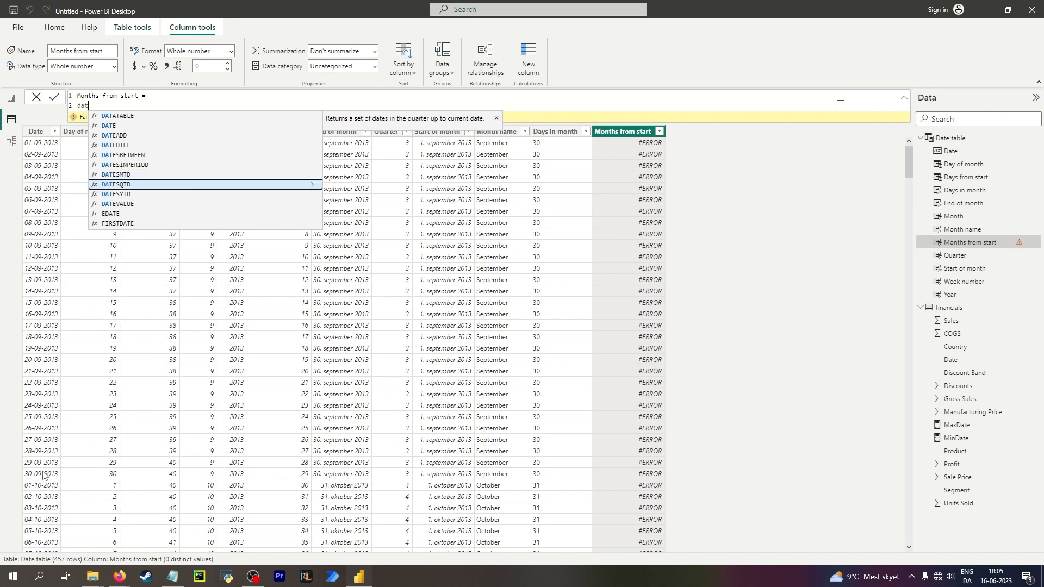
key(Up)
key(Up)
key(Up)
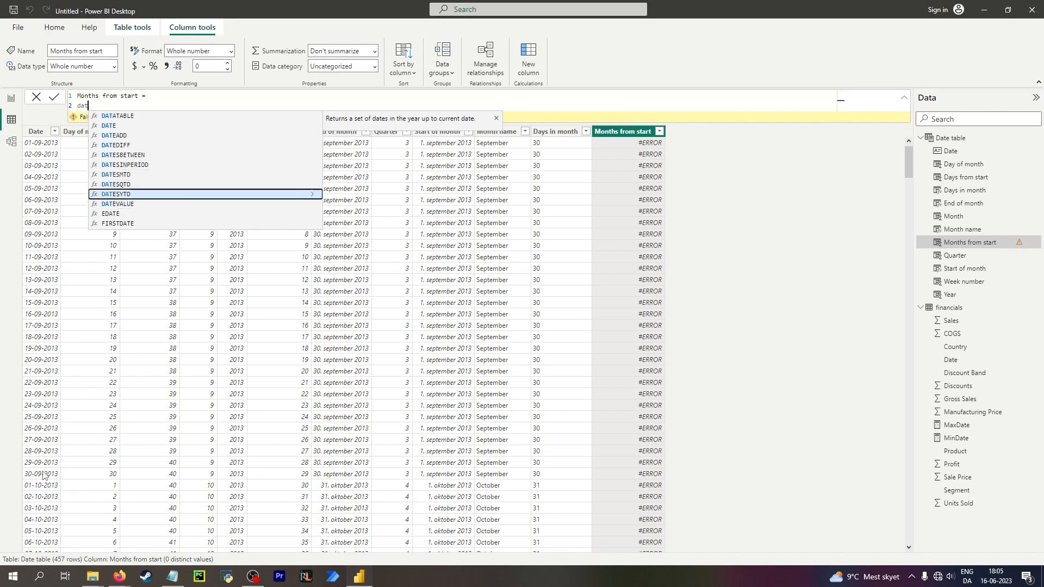
key(Up)
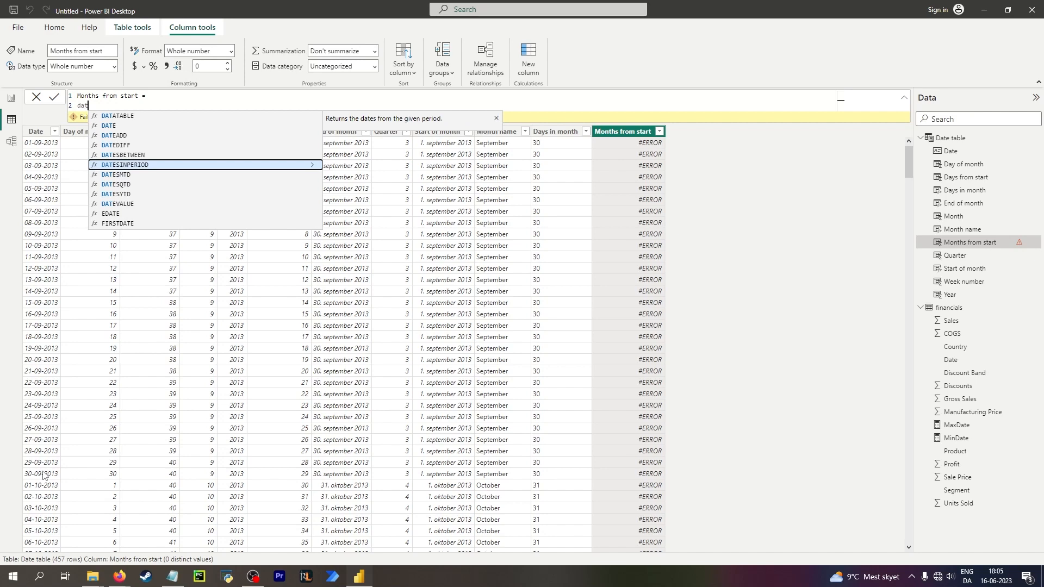
Try writing DATESINPERIOD('Date table'[Date], [MinDate], 5) on line two of the Months from start formula.
key(Tab)
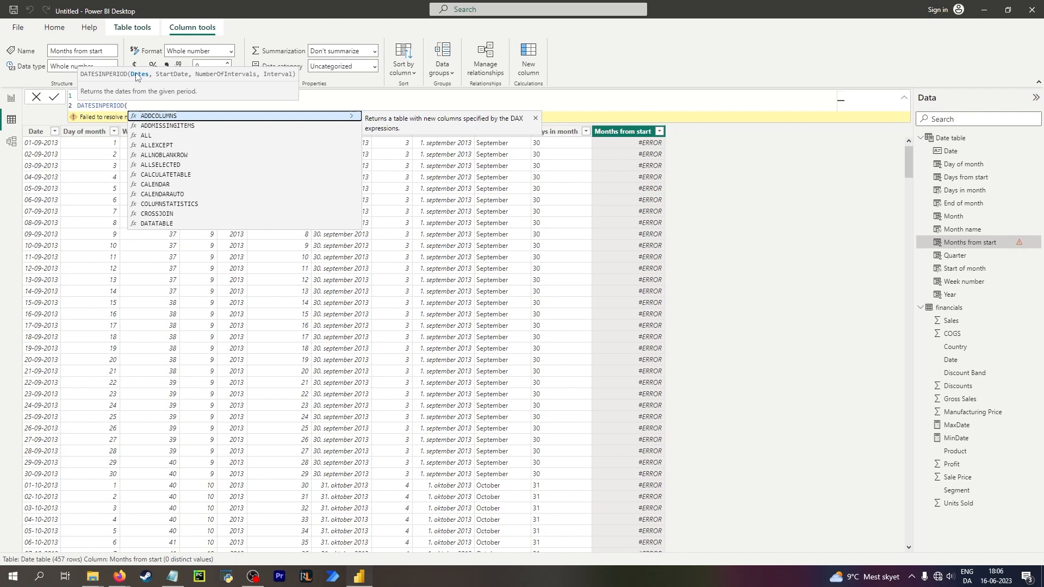
text(date)
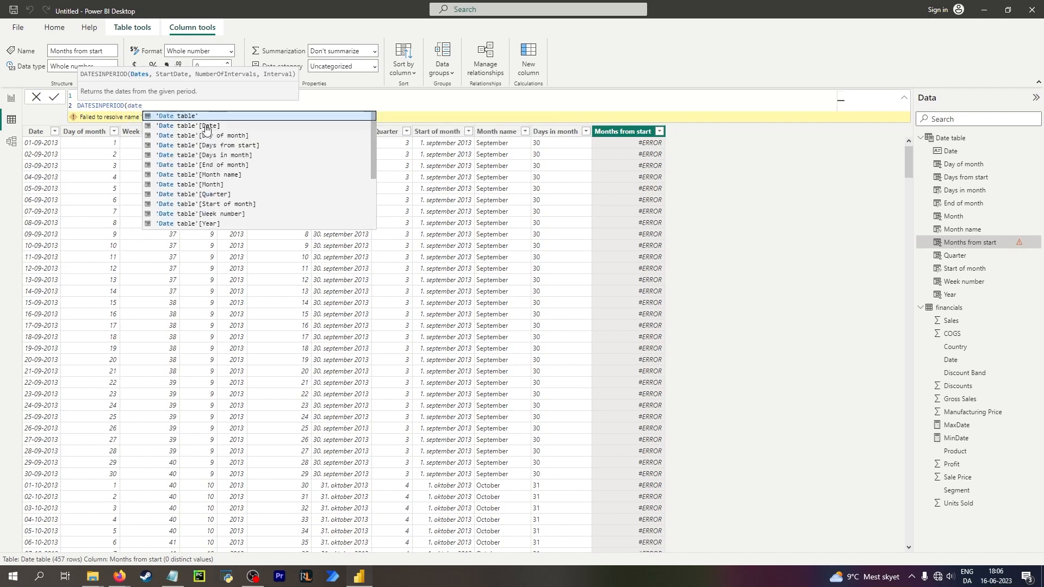
click(206, 126)
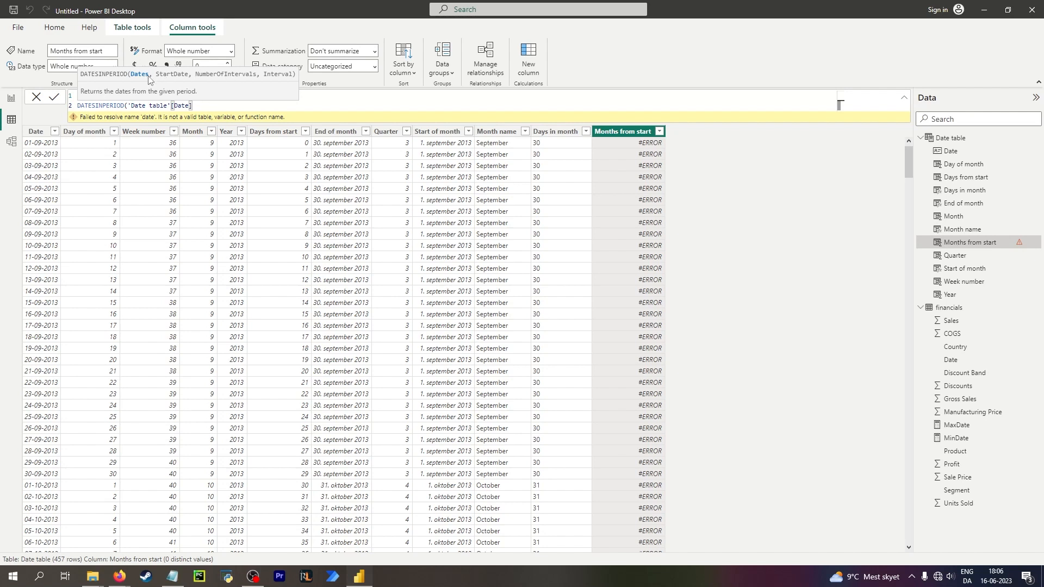
text(, min)
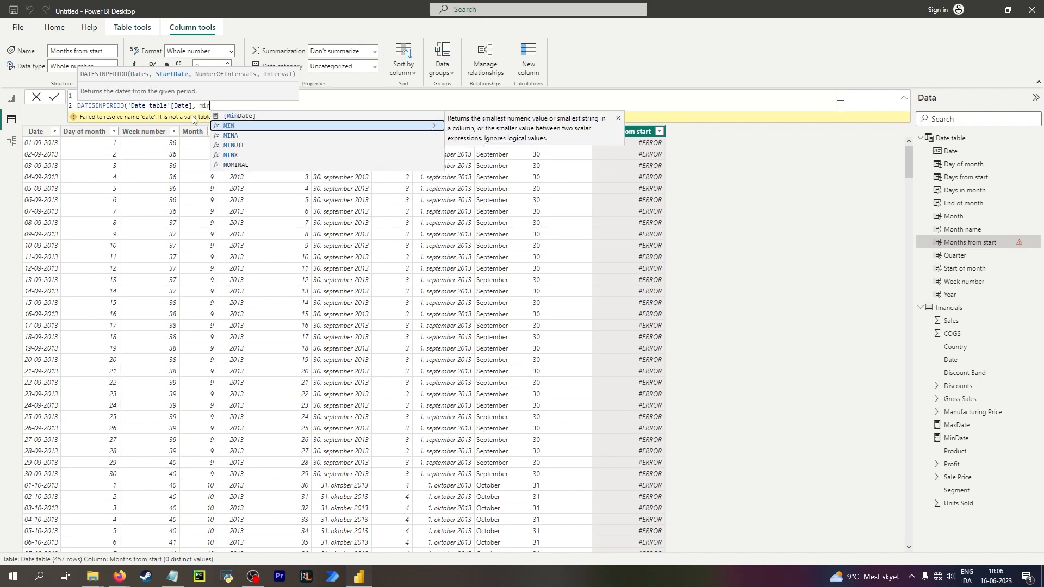
click(240, 114)
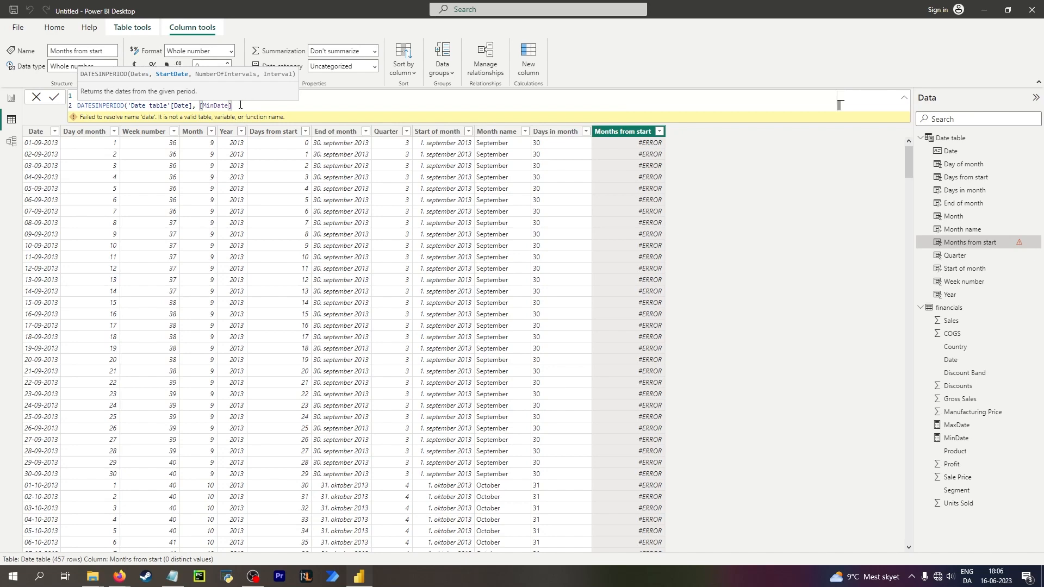
text(, 5))
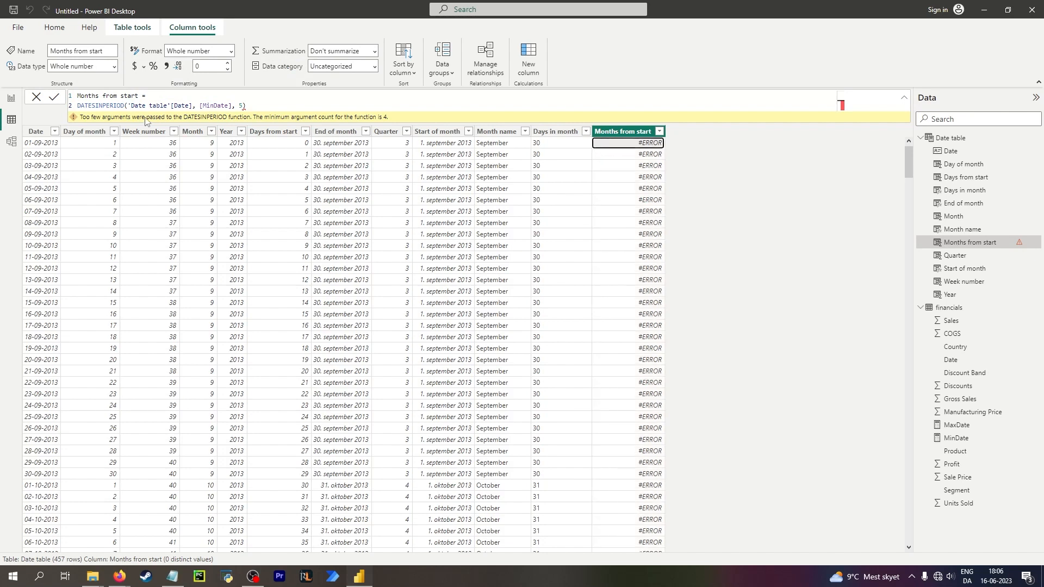
Erase the DATESINPERIOD call and restart line two with da.
text(d)
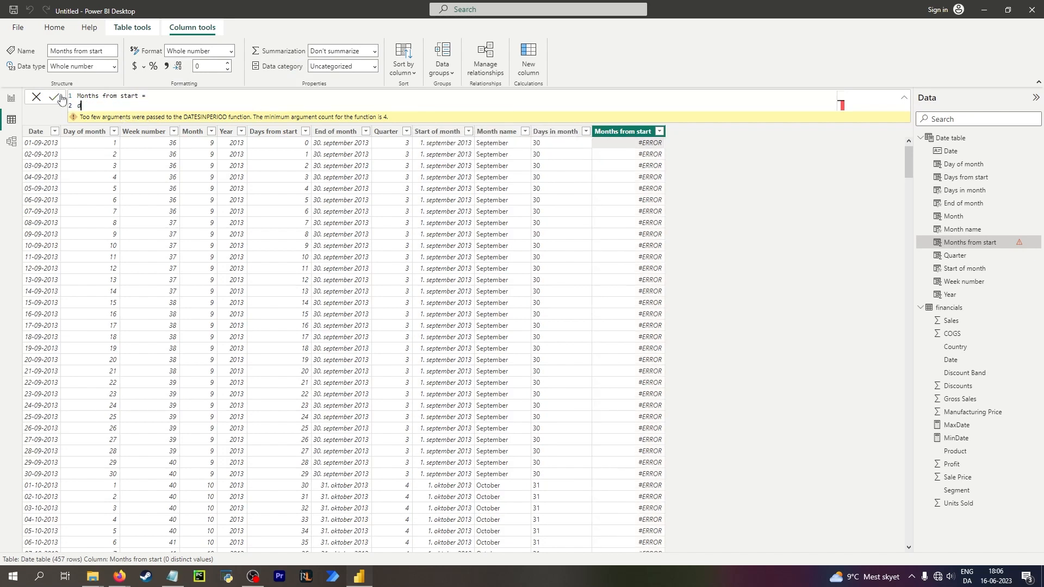
text(ated)
key(BackSpace)
text(iff)
key(ctrl+BackSpace)
key(BackSpace)
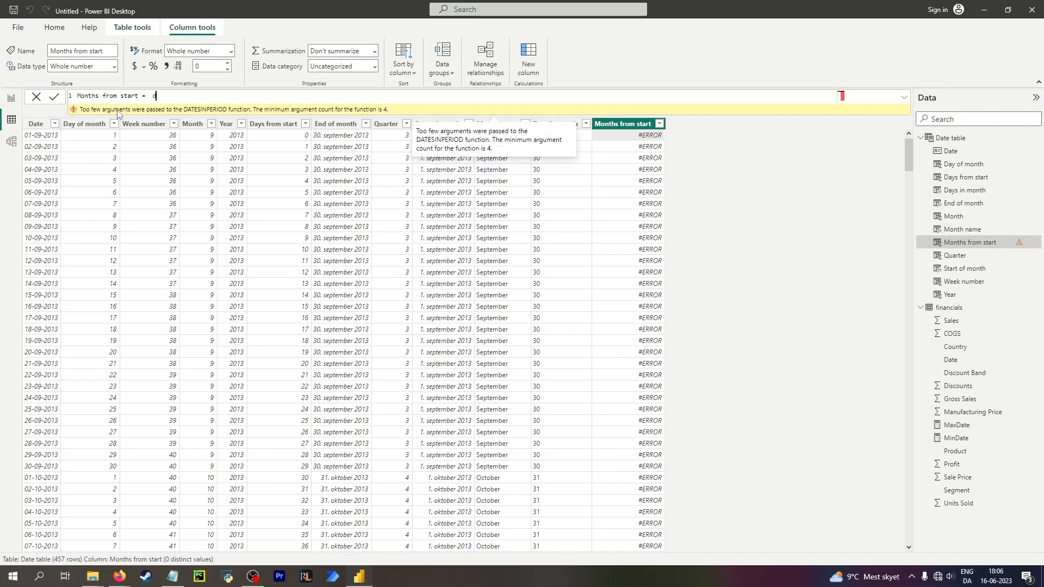
key(shift+Return)
text(da)
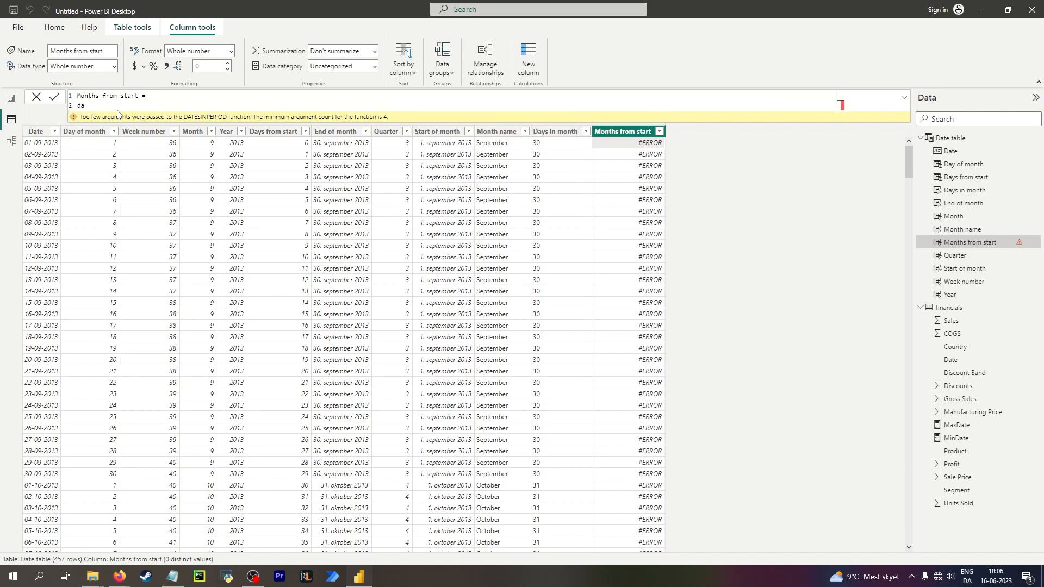
click(692, 229)
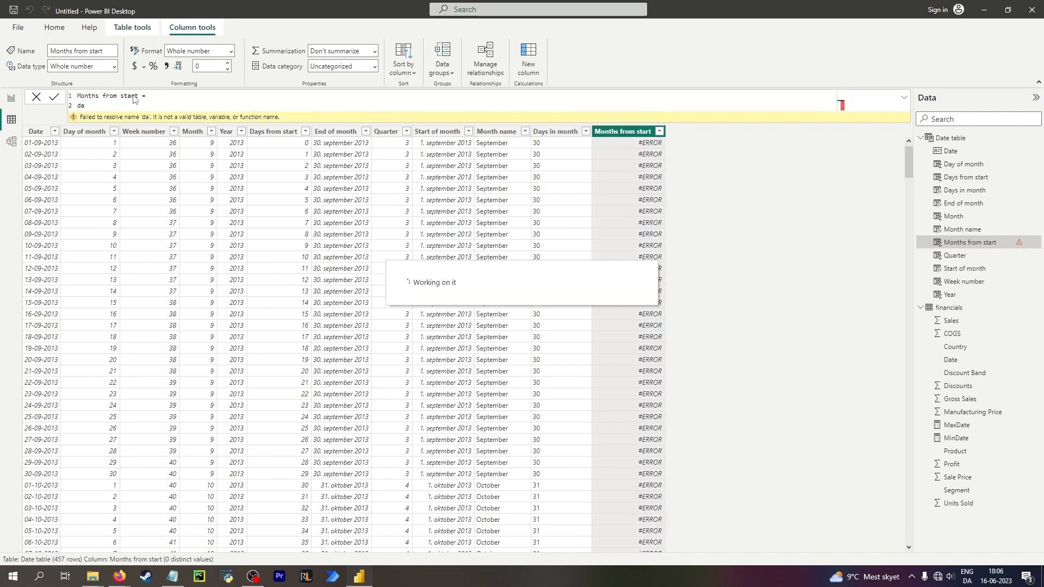
Complete the line-two text to dat and choose the DATEDIFF function.
click(117, 105)
text(t)
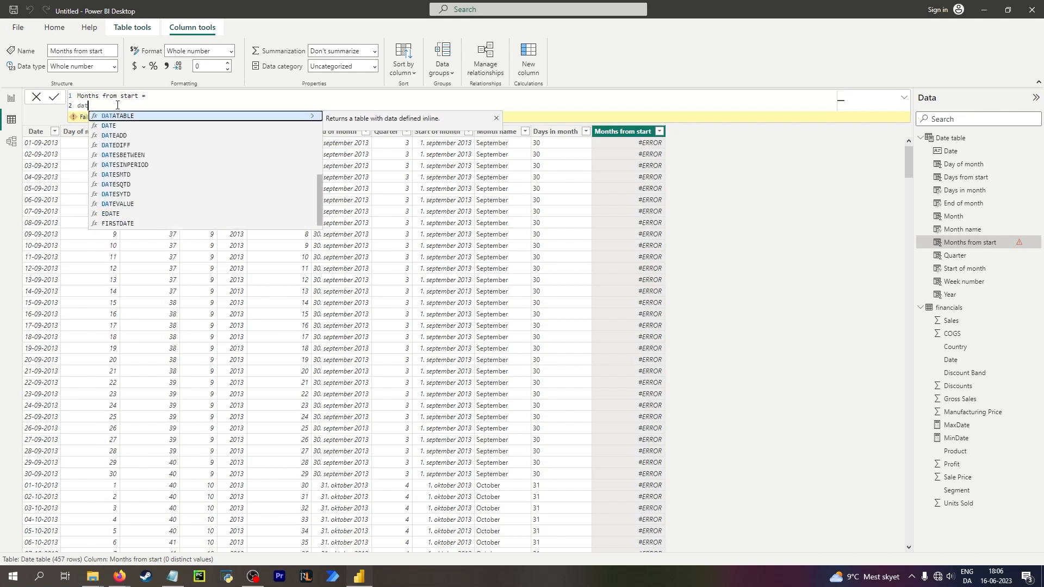
key(Down)
key(Down)
key(Down)
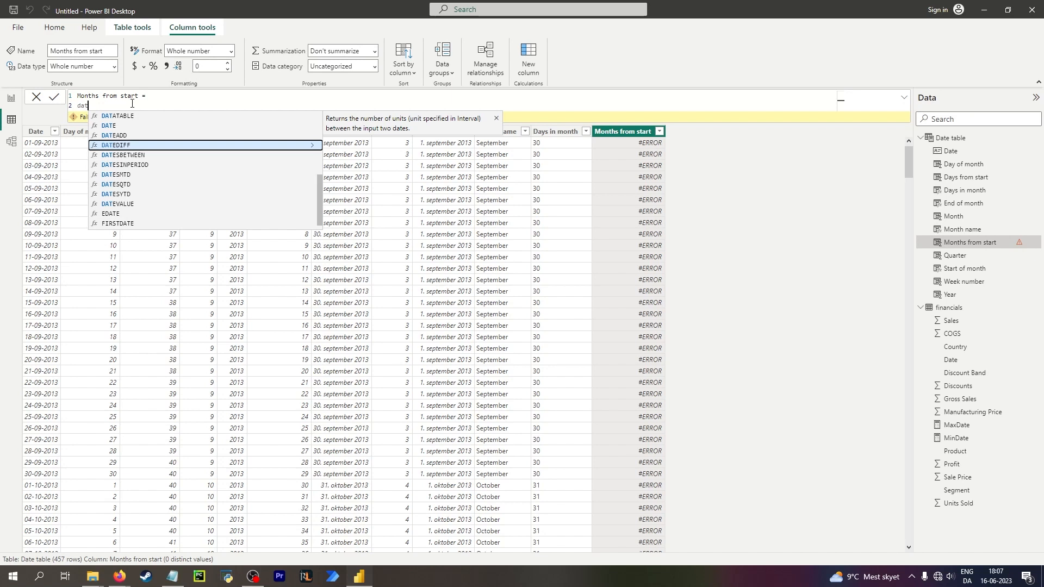
key(Tab)
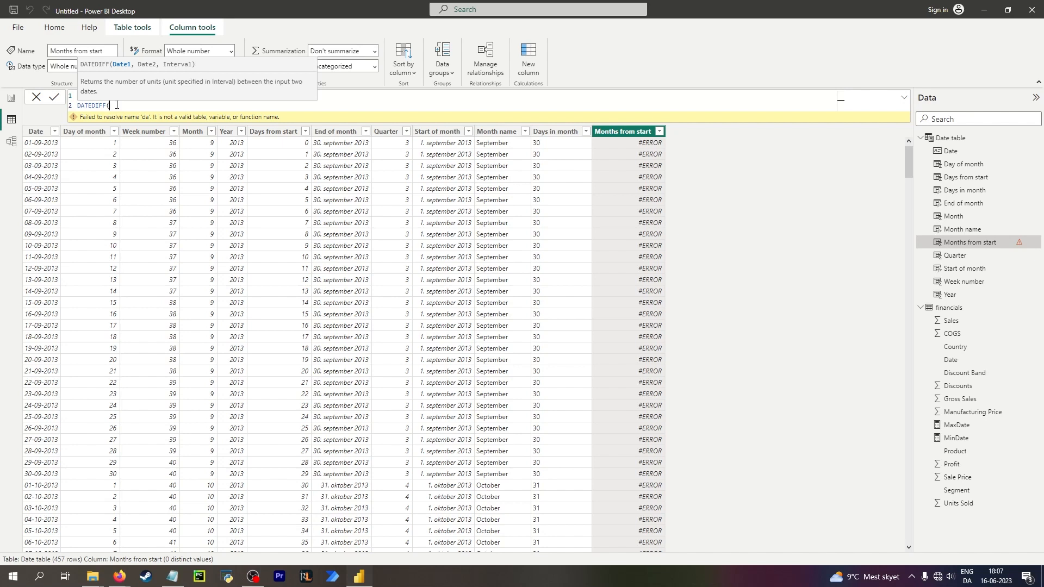
Fill DATEDIFF with [MinDate], 'Date table'[End of month] and MONTH, close it and commit the formula.
text(min)
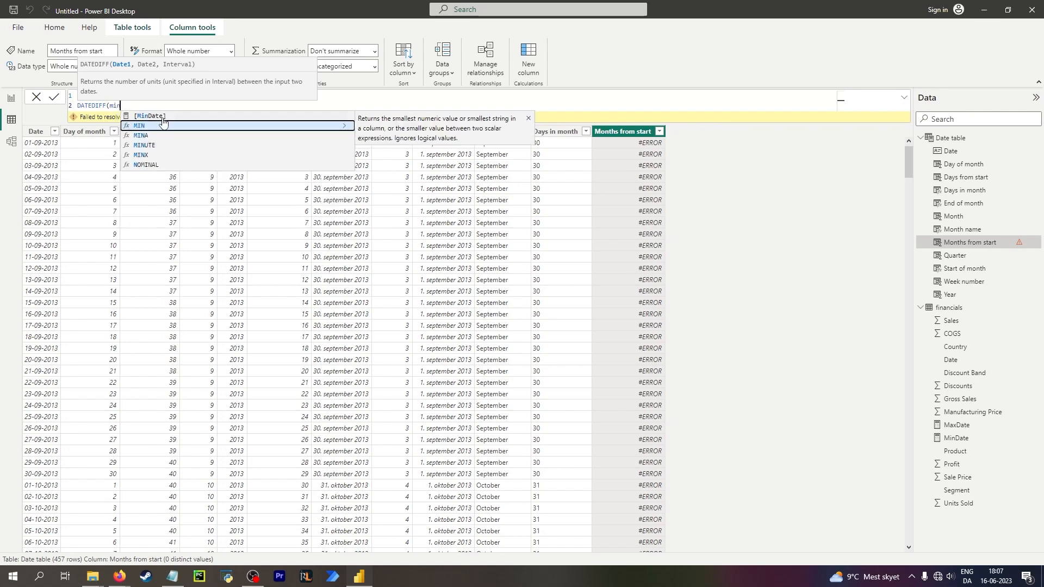
click(162, 118)
text(,)
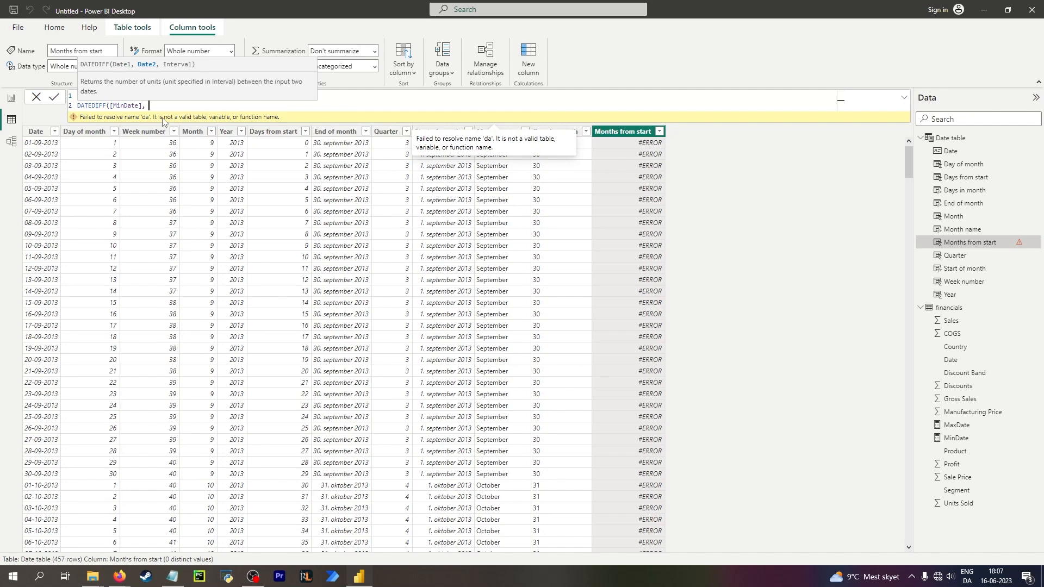
text( end)
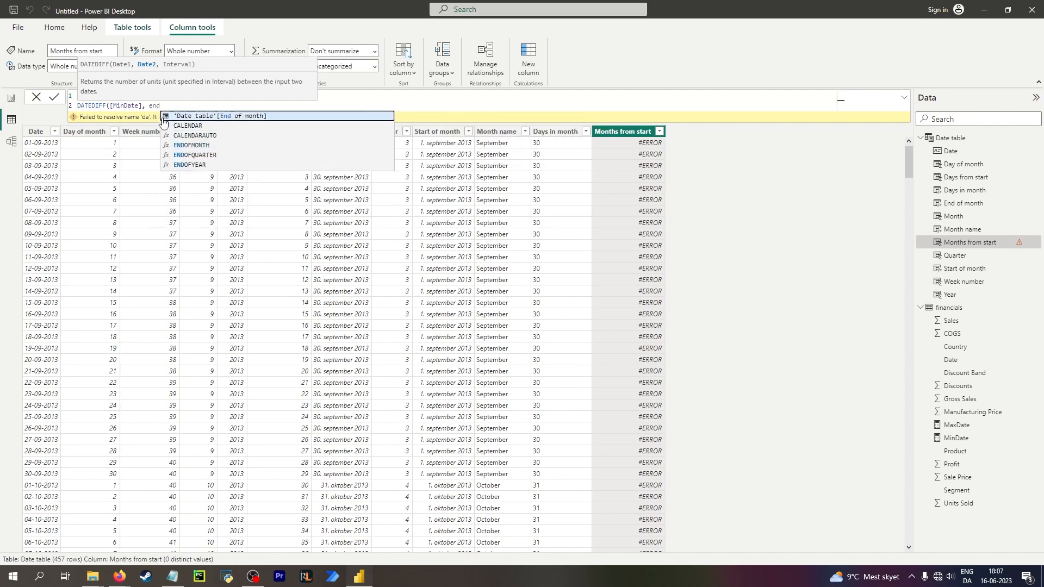
click(163, 116)
text(,)
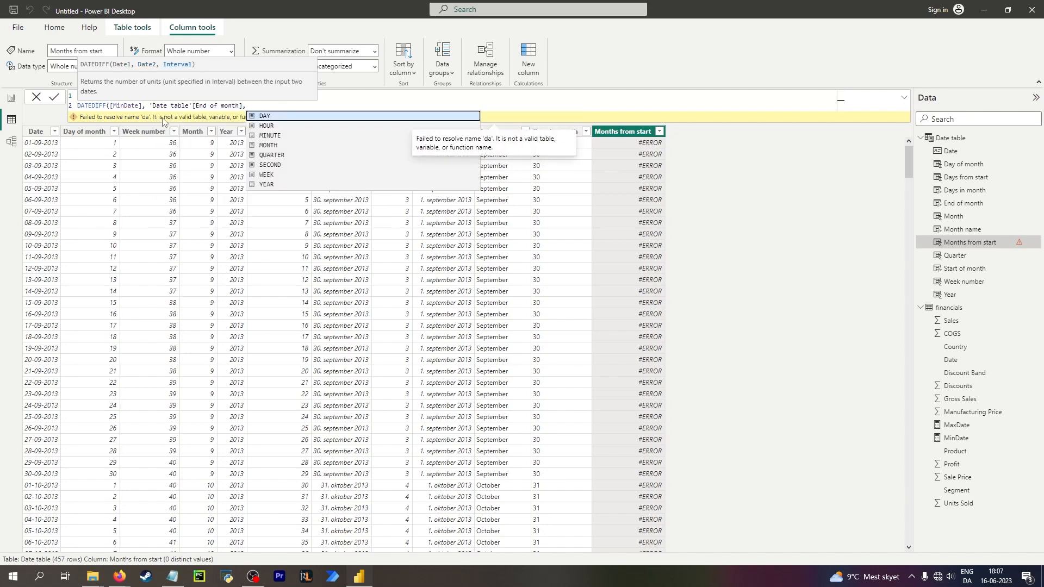
text(MONTH)
key(Tab)
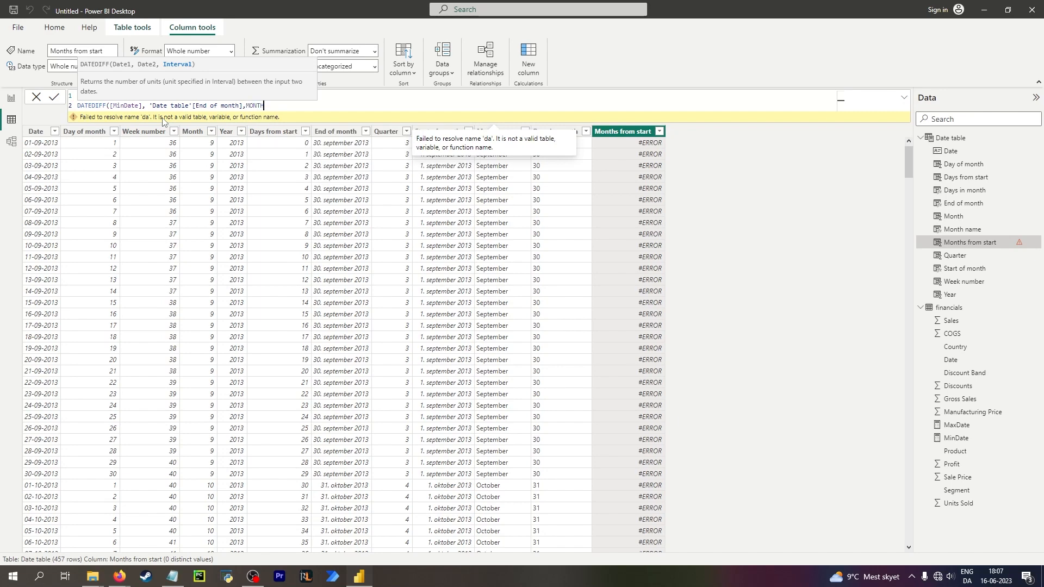
text())
key(Return)
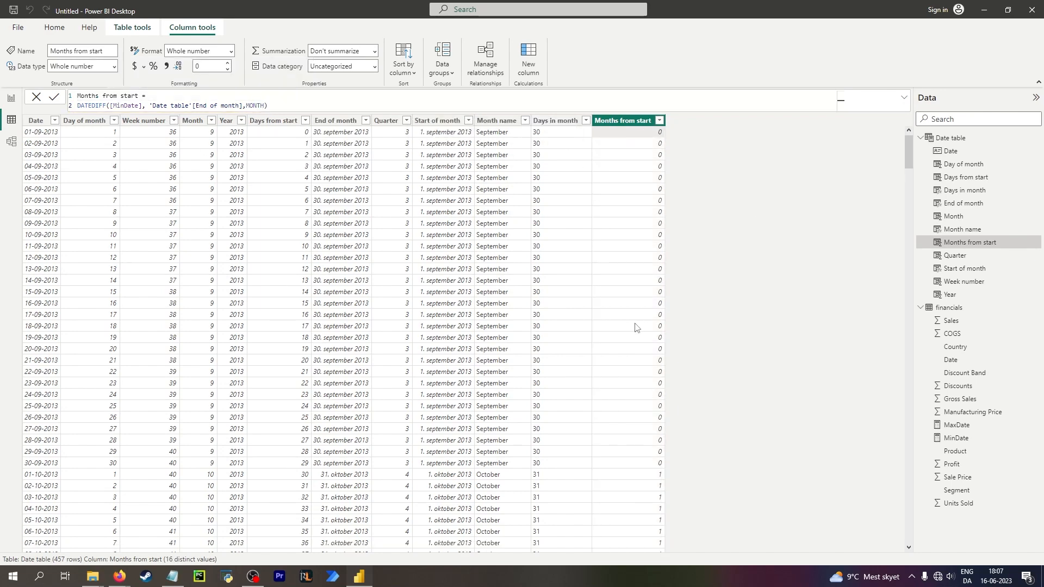
Scroll through the table to inspect the Months from start values.
scroll(635, 326, down, 20)
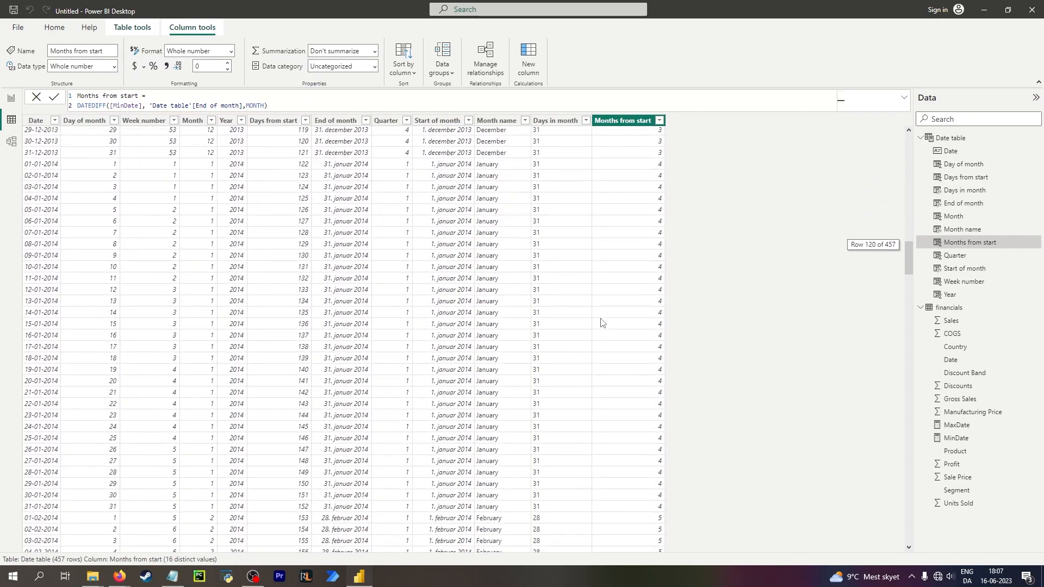
scroll(600, 323, down, 20)
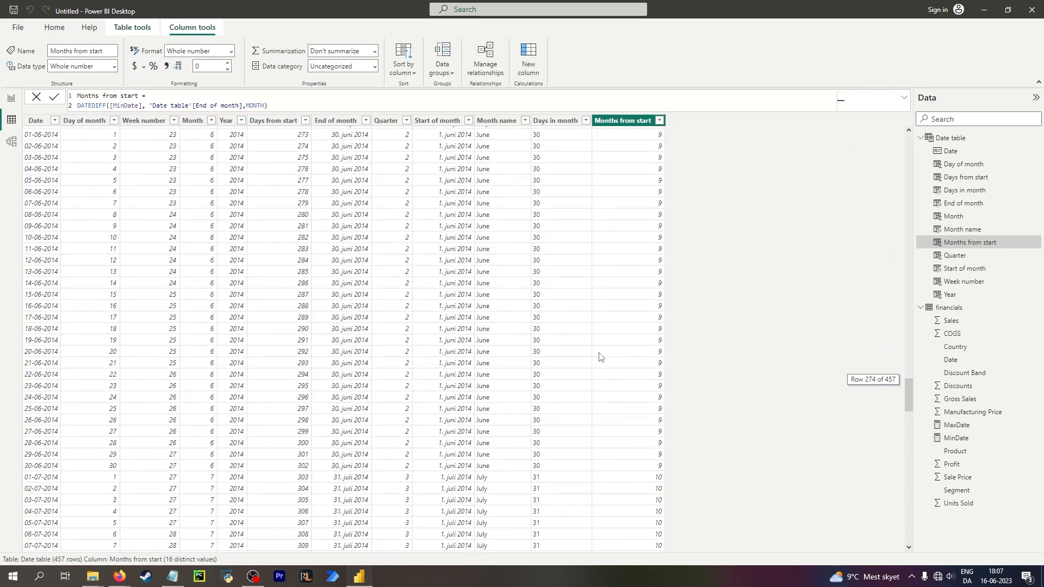
scroll(599, 357, down, 20)
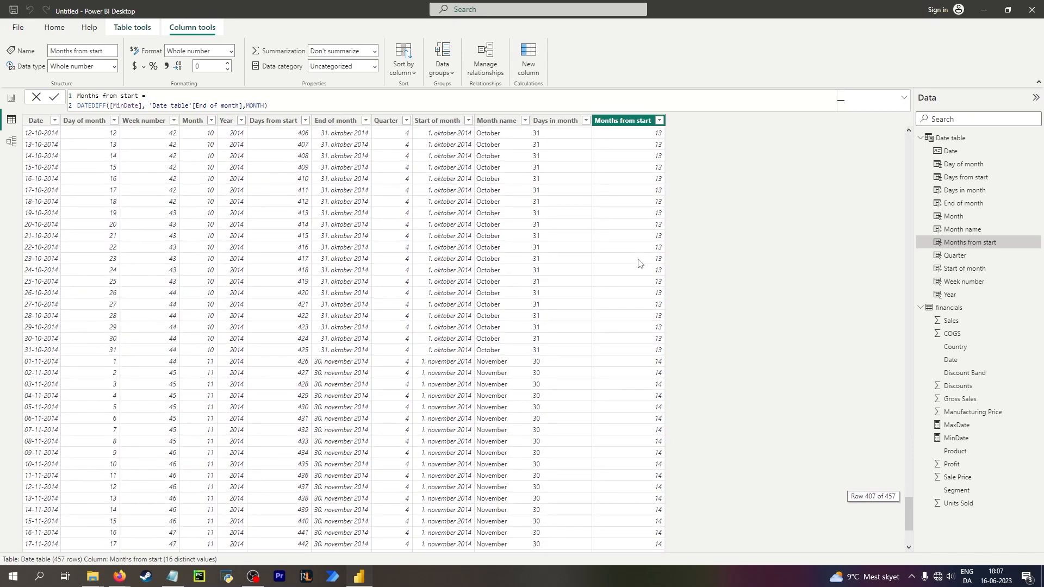
scroll(638, 263, up, 20)
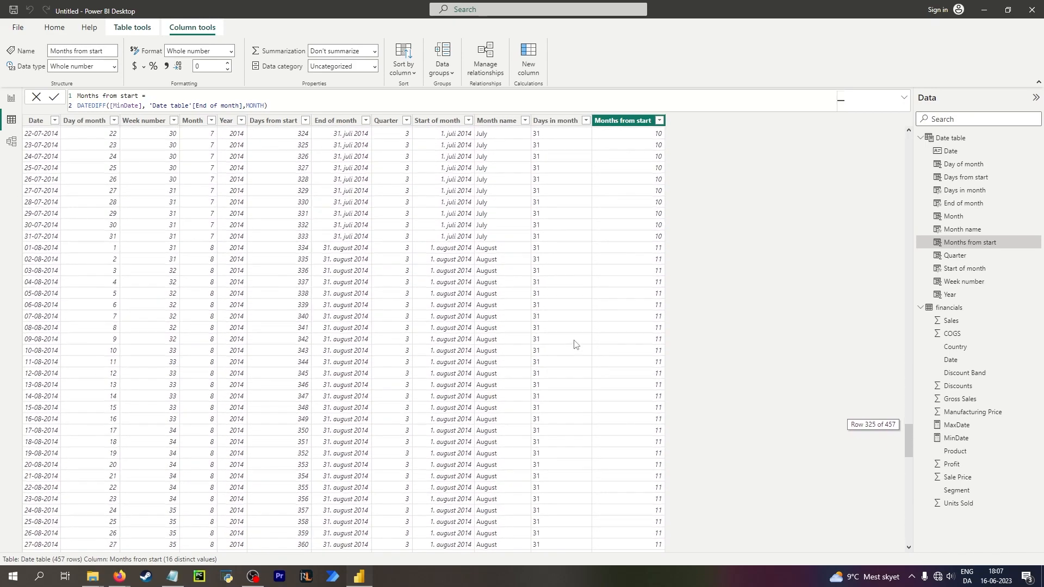
scroll(515, 280, up, 20)
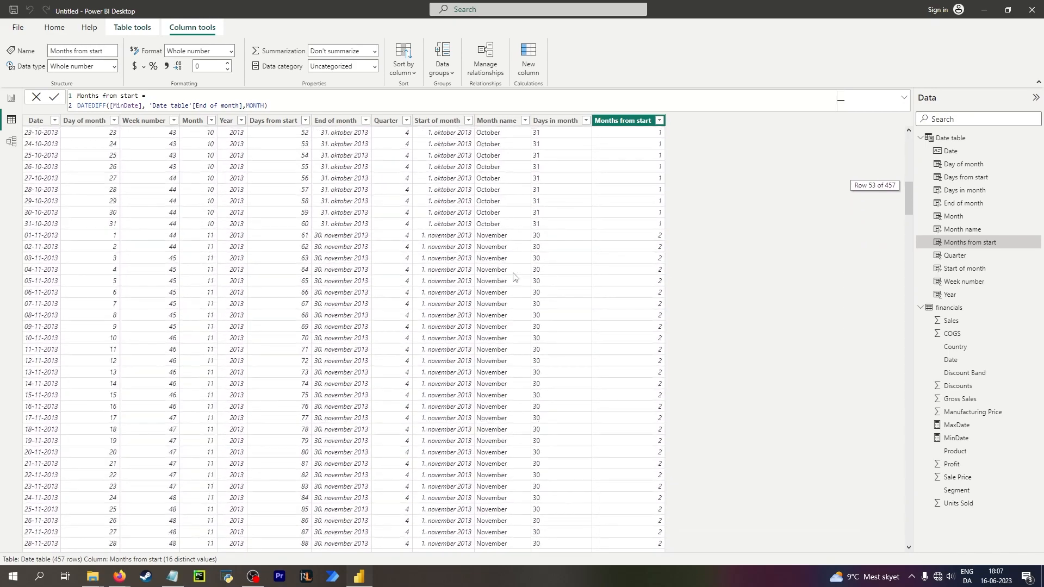
scroll(515, 279, up, 17)
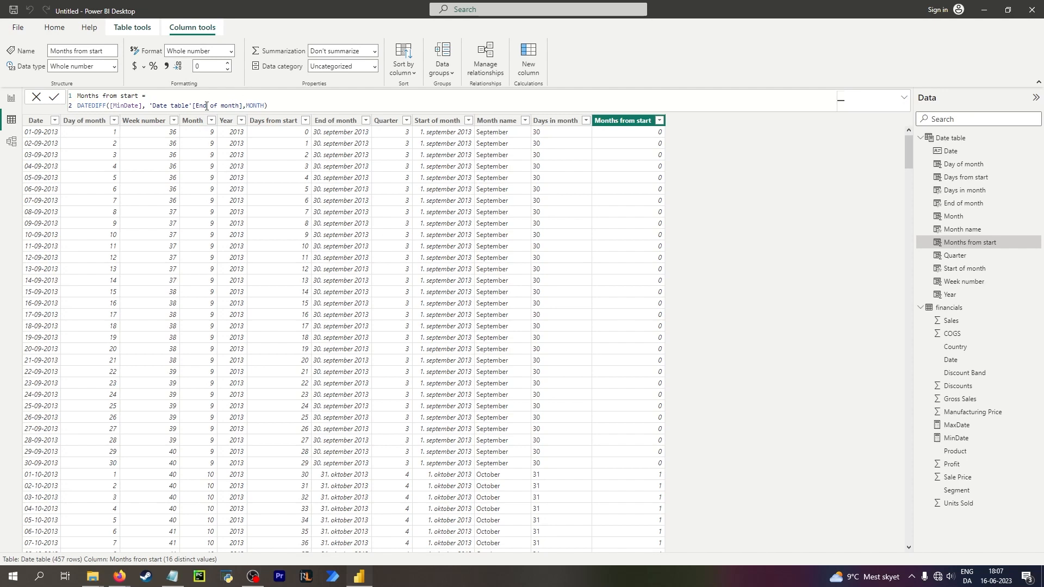
click(270, 107)
key(shift+Return)
text(date)
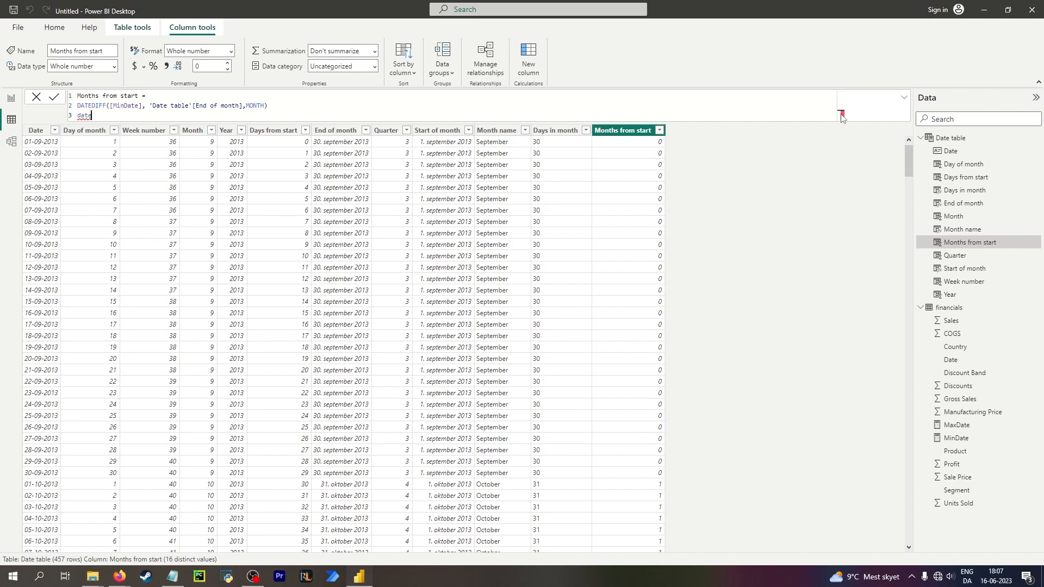
text( asaasd)
key(BackSpace)
key(BackSpace)
key(BackSpace)
key(BackSpace)
key(BackSpace)
key(BackSpace)
key(BackSpace)
key(BackSpace)
key(BackSpace)
key(BackSpace)
key(BackSpace)
key(BackSpace)
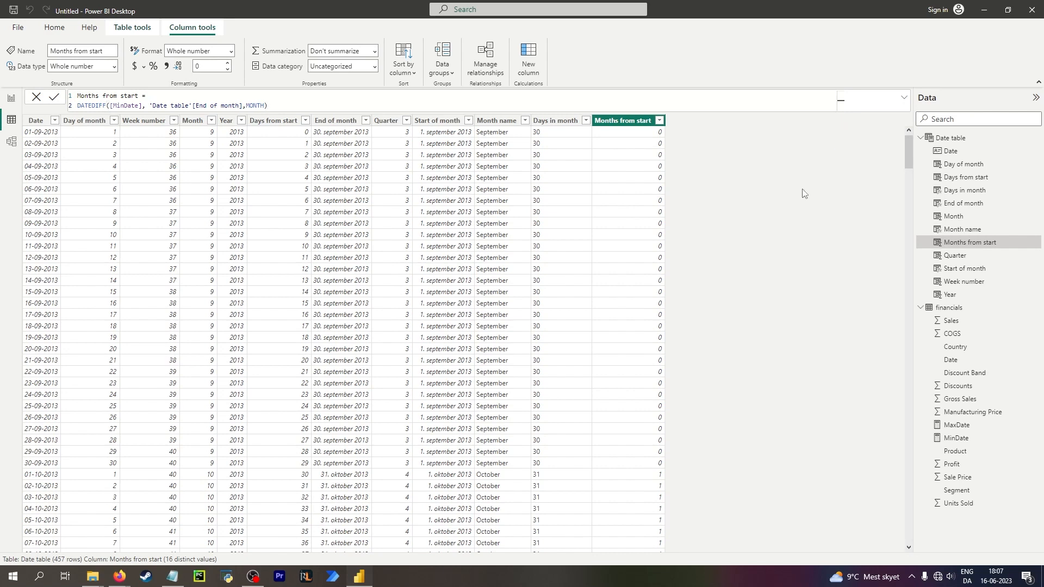
text(da)
key(BackSpace)
key(BackSpace)
key(Up)
text(d)
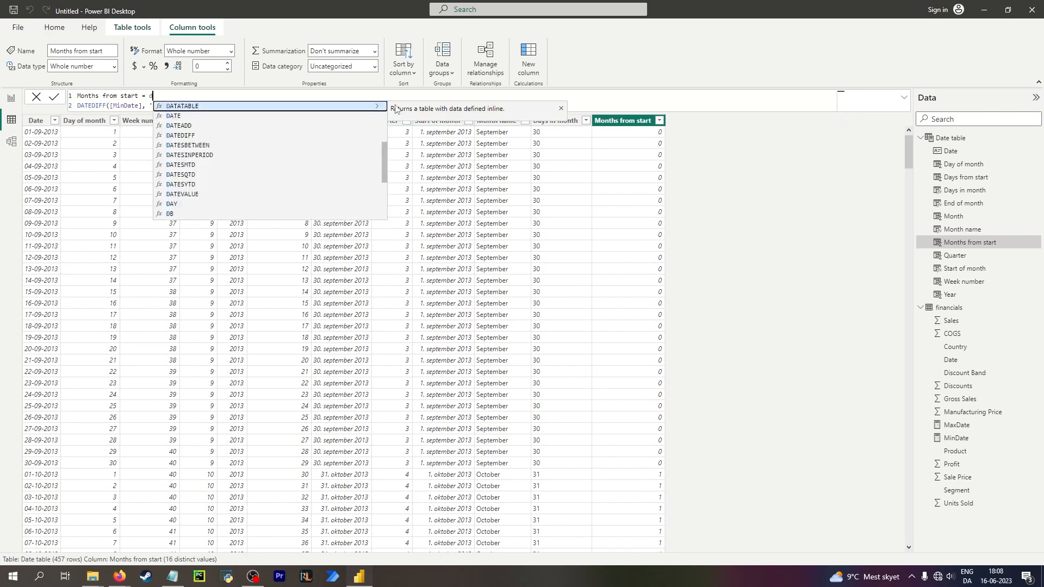
text(a)
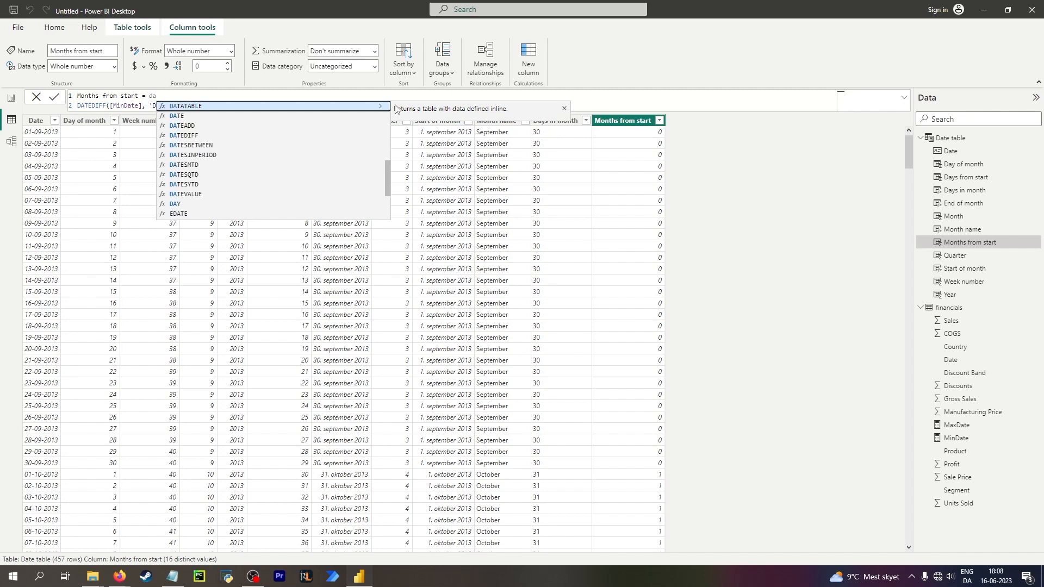
key(BackSpace)
key(BackSpace)
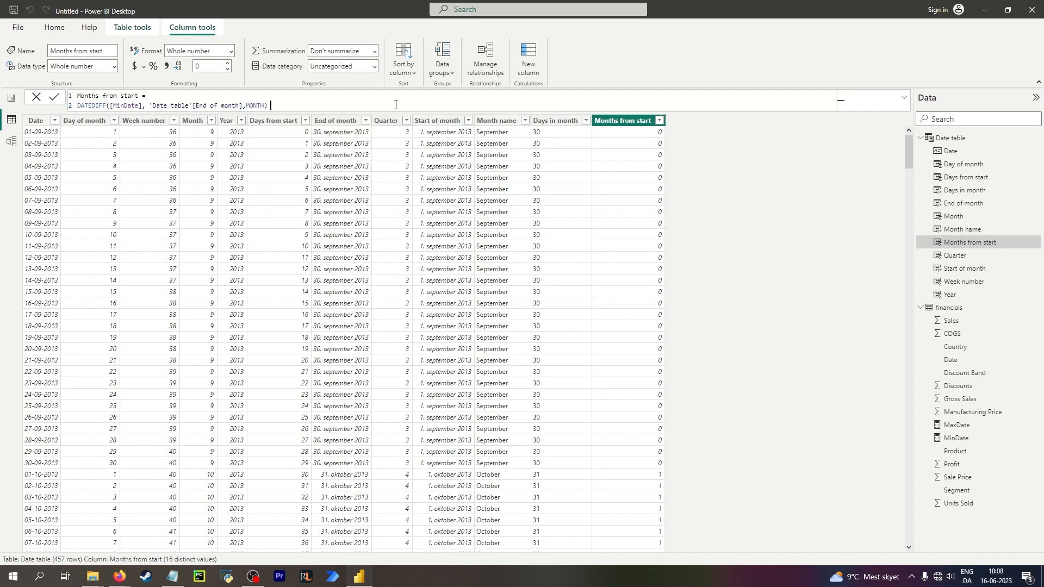
Add a third line to the Months from start formula beginning with + date.
key(shift+Return)
text(+ )
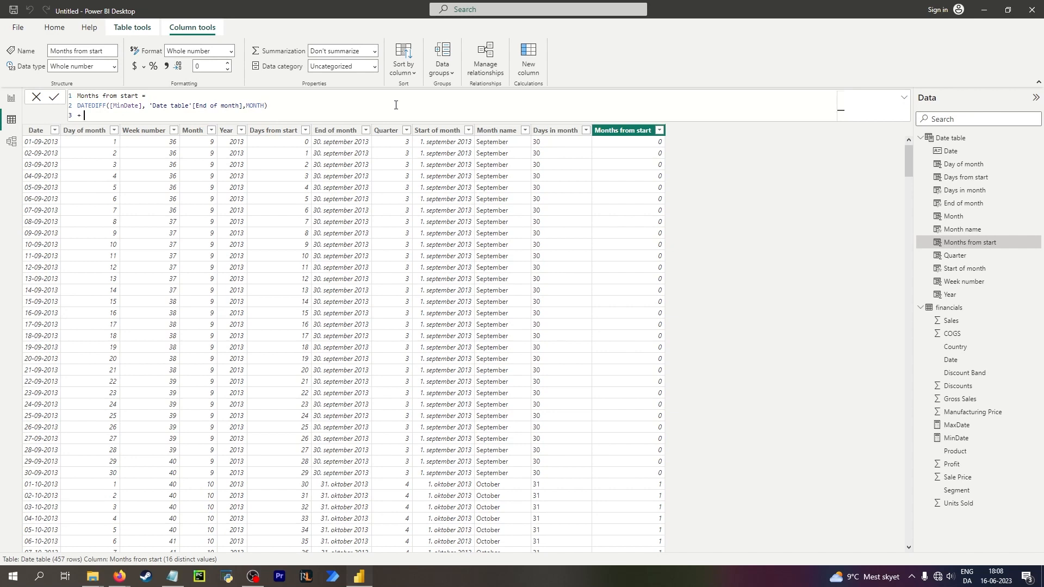
text(da)
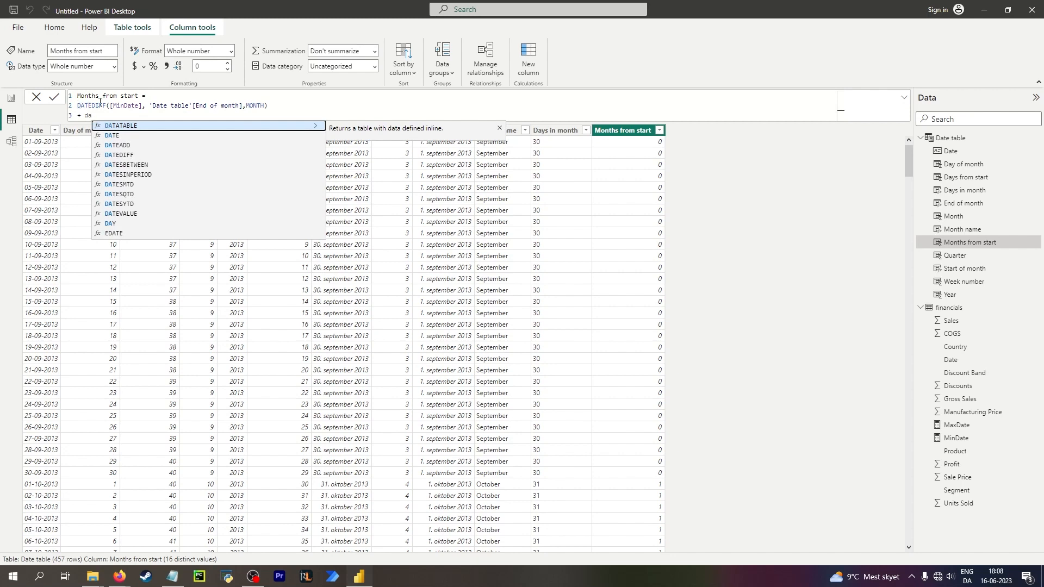
key(BackSpace)
key(BackSpace)
key(BackSpace)
key(BackSpace)
key(BackSpace)
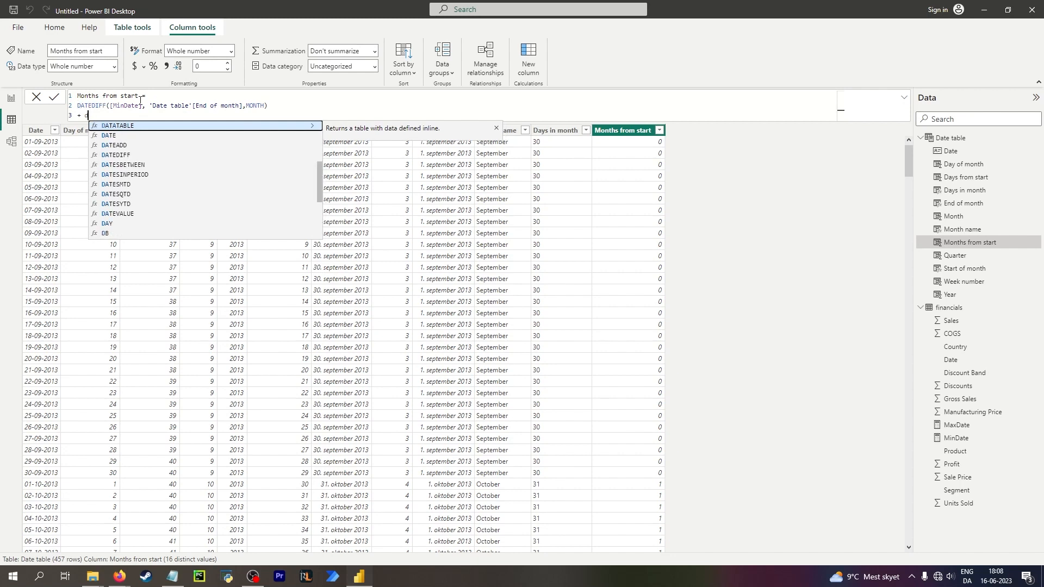
text(dasdsa)
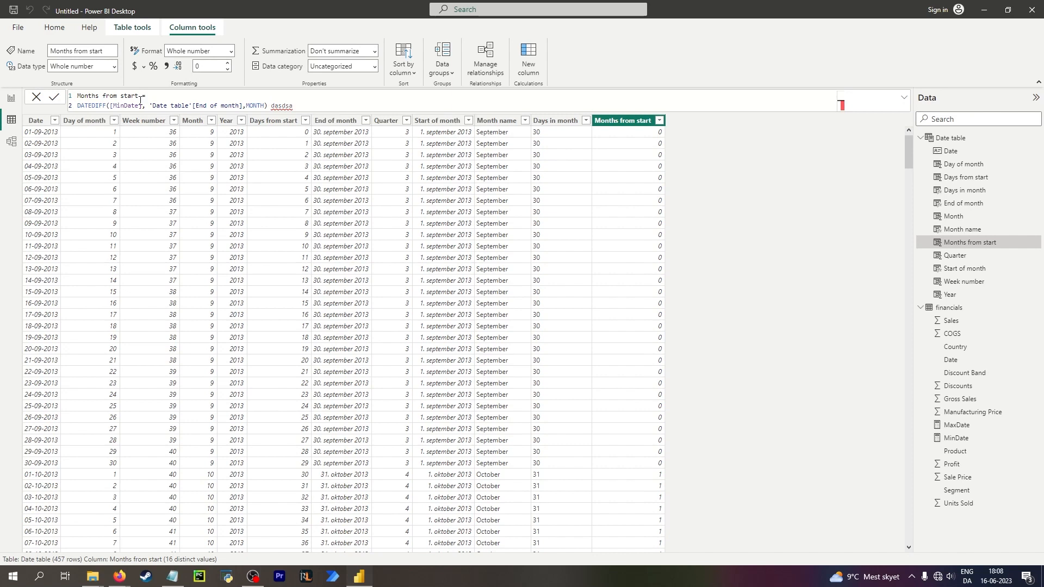
key(ctrl+BackSpace)
text(date)
key(BackSpace)
key(BackSpace)
key(BackSpace)
key(BackSpace)
key(BackSpace)
key(shift+Return)
text(+ )
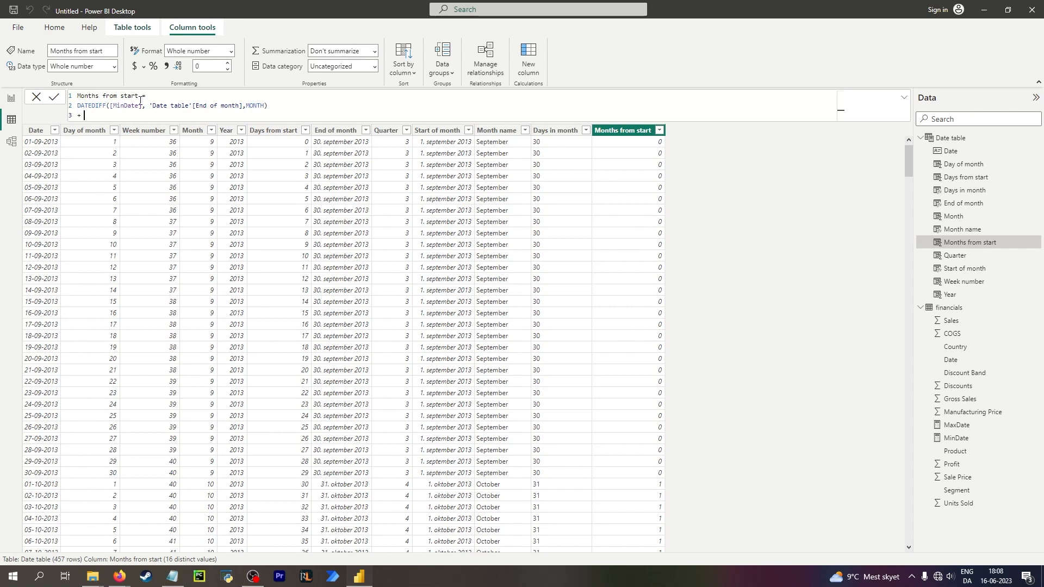
text(da)
triple_click(79, 105)
click(87, 114)
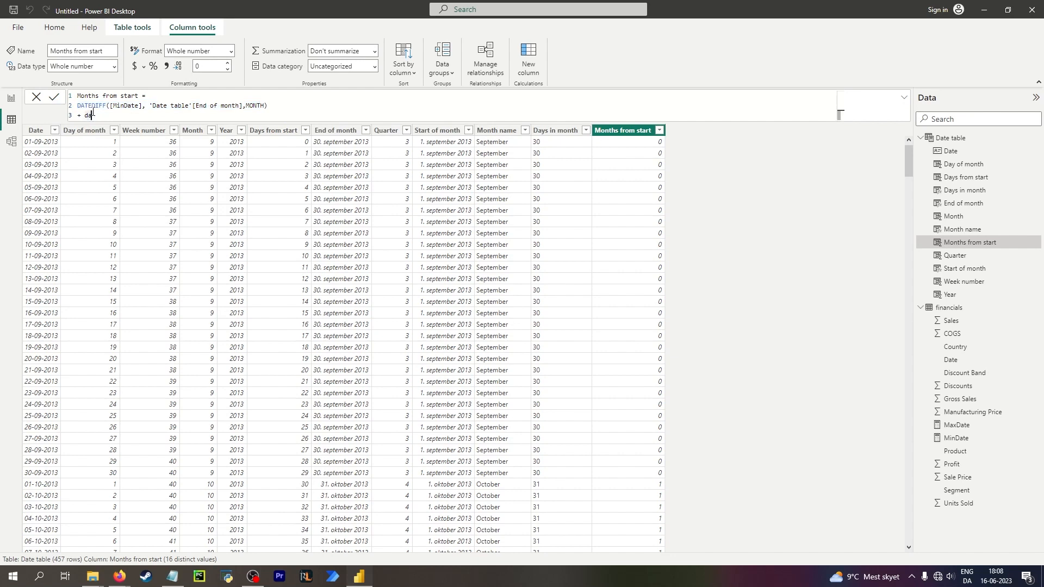
text(te)
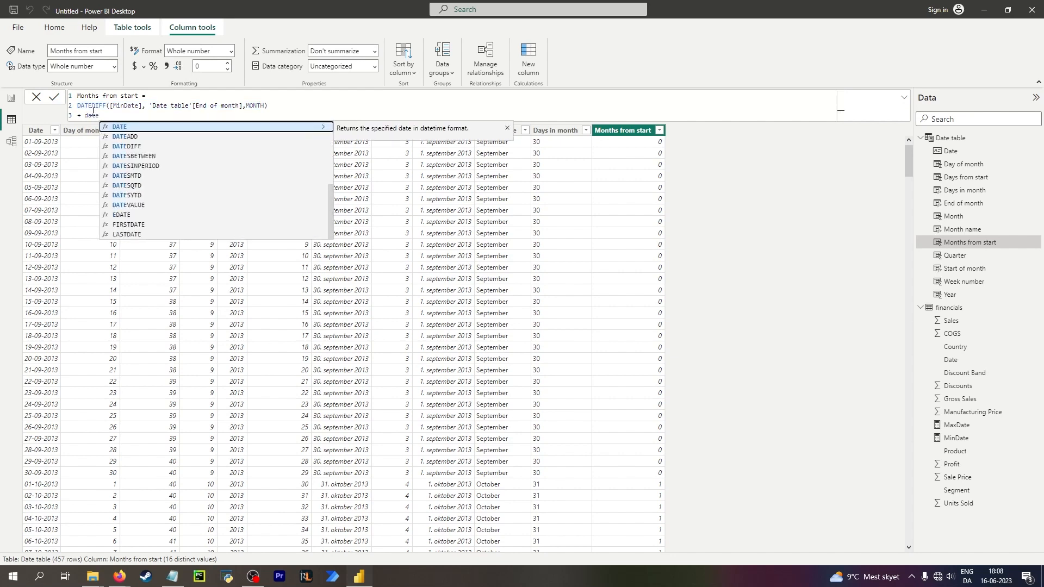
Browse the date functions offered in the formula autocomplete suggestions.
key(Up)
key(Up)
key(Up)
key(Up)
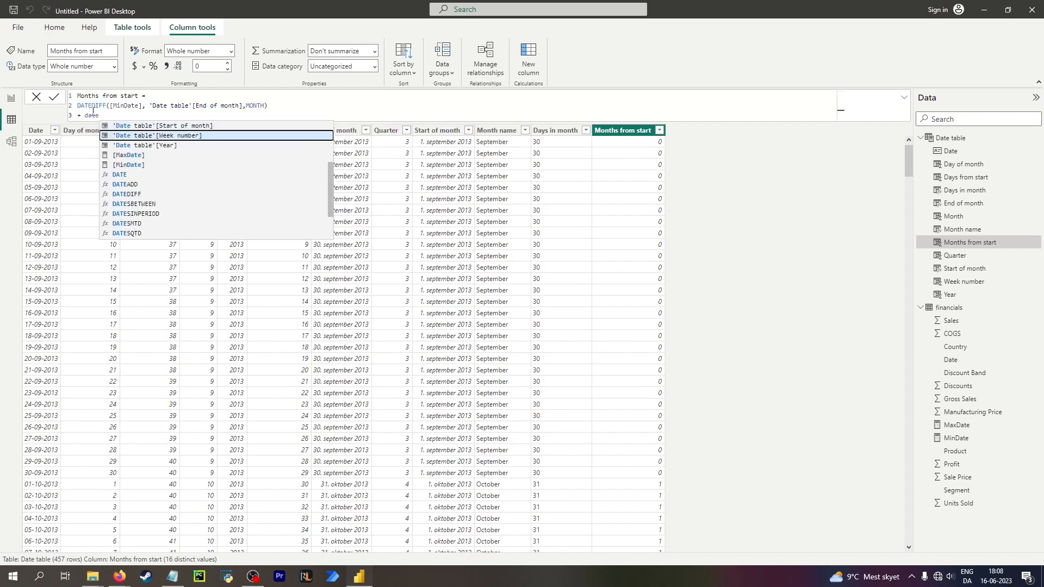
key(Down)
key(Down)
key(Down)
key(Down)
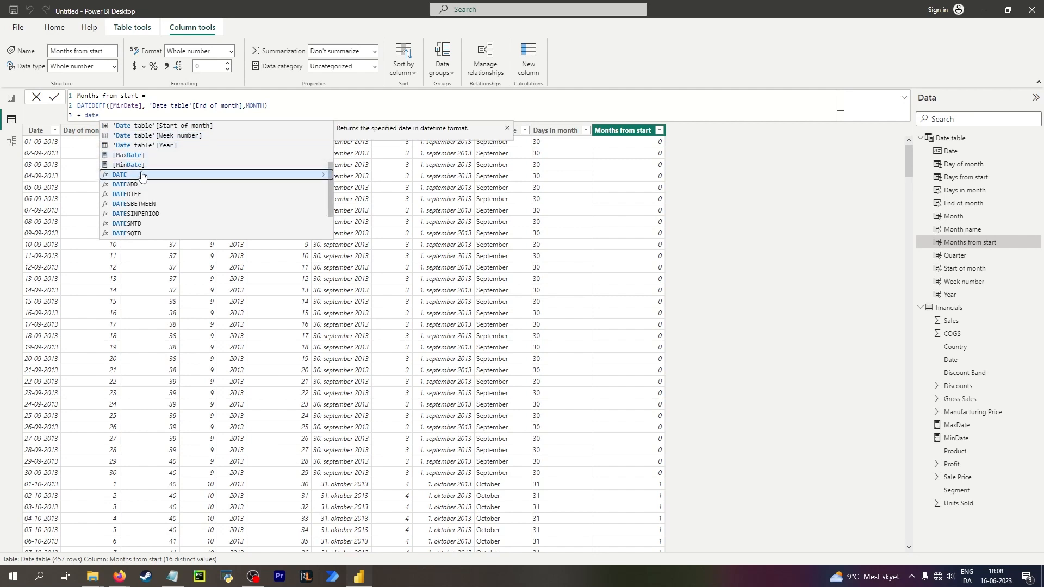
scroll(144, 174, down, 1)
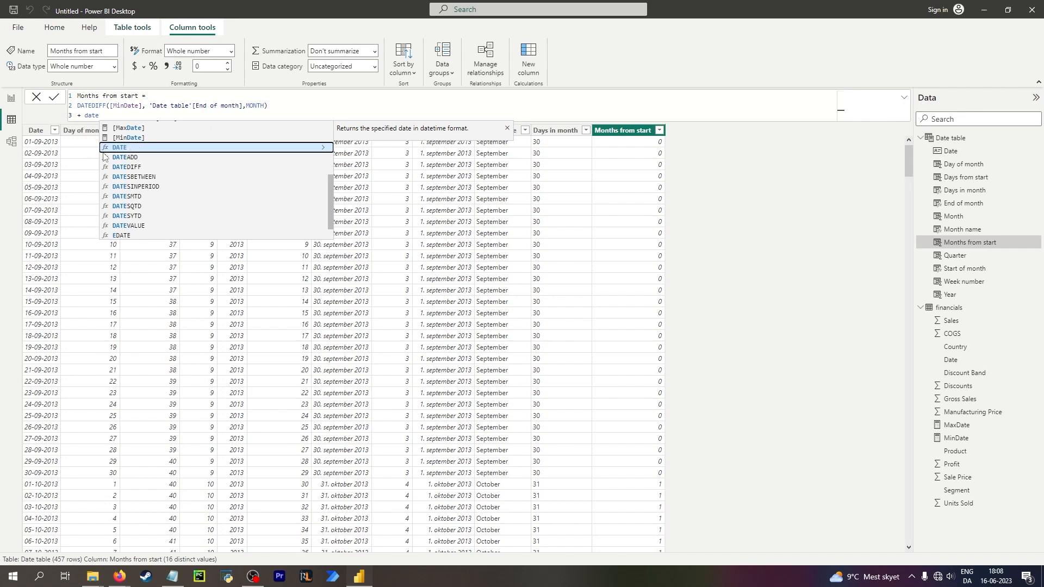
key(Down)
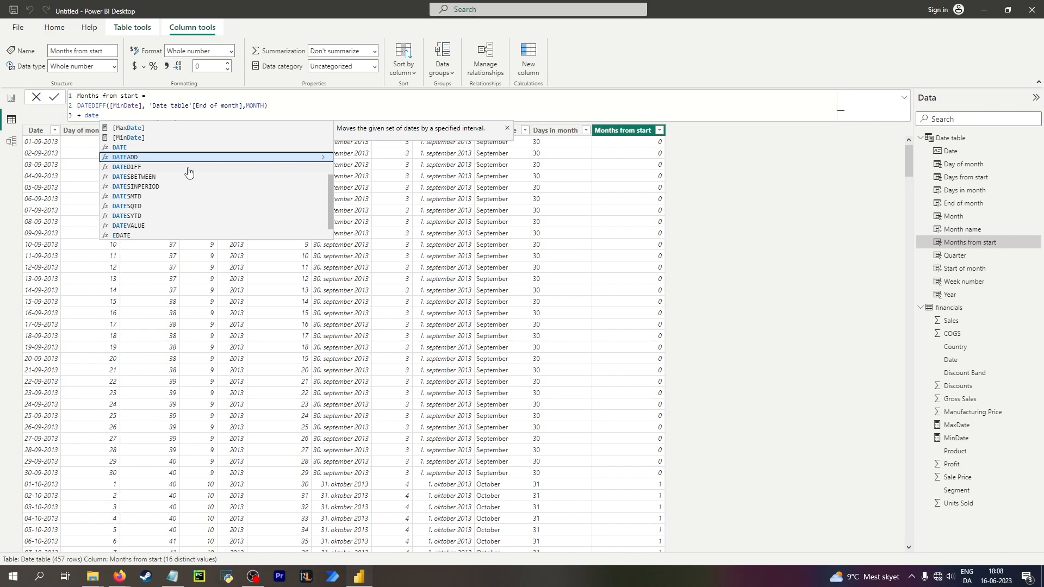
click(189, 169)
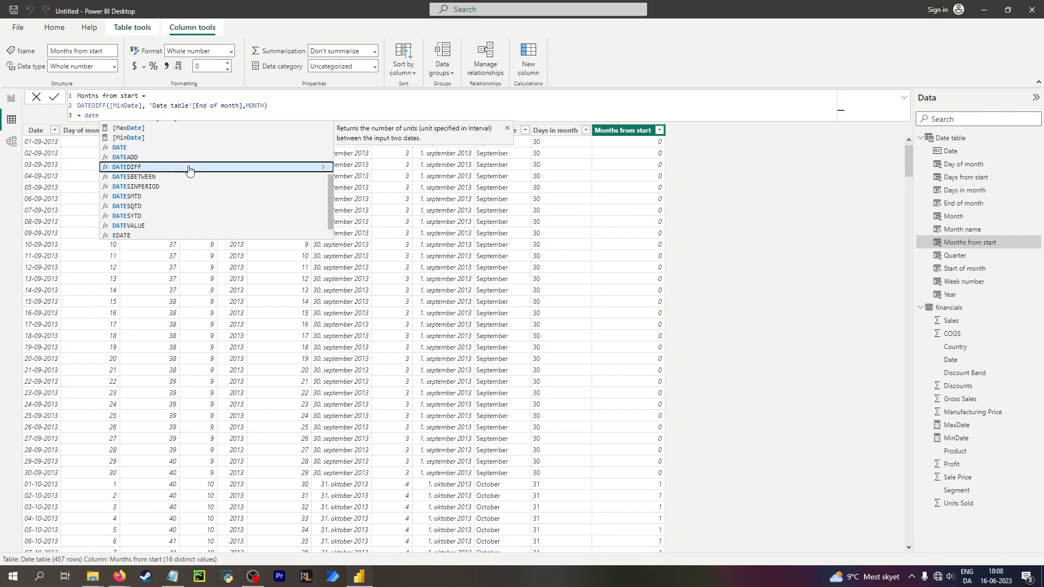
key(Up)
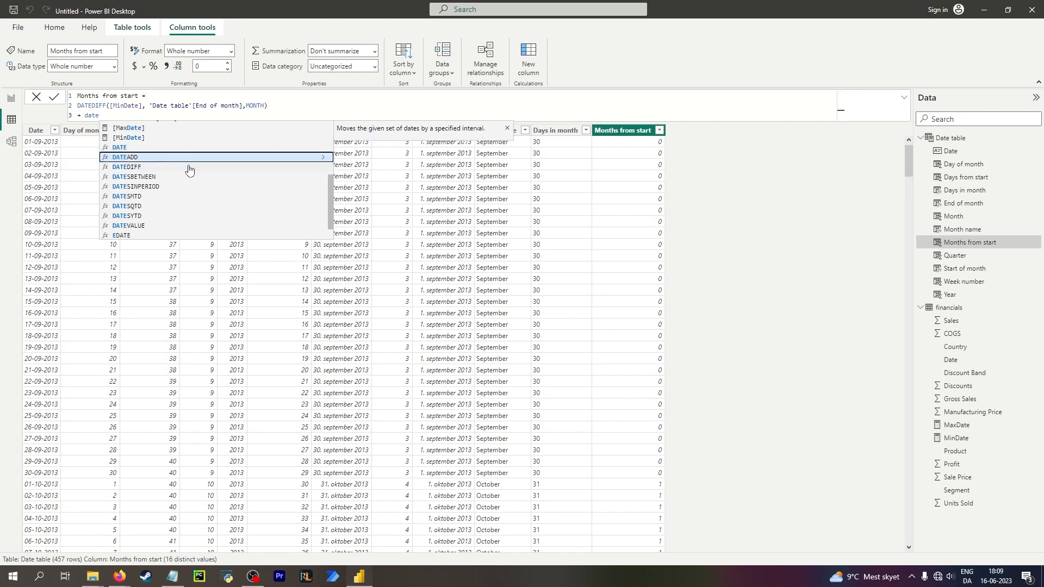
key(Down)
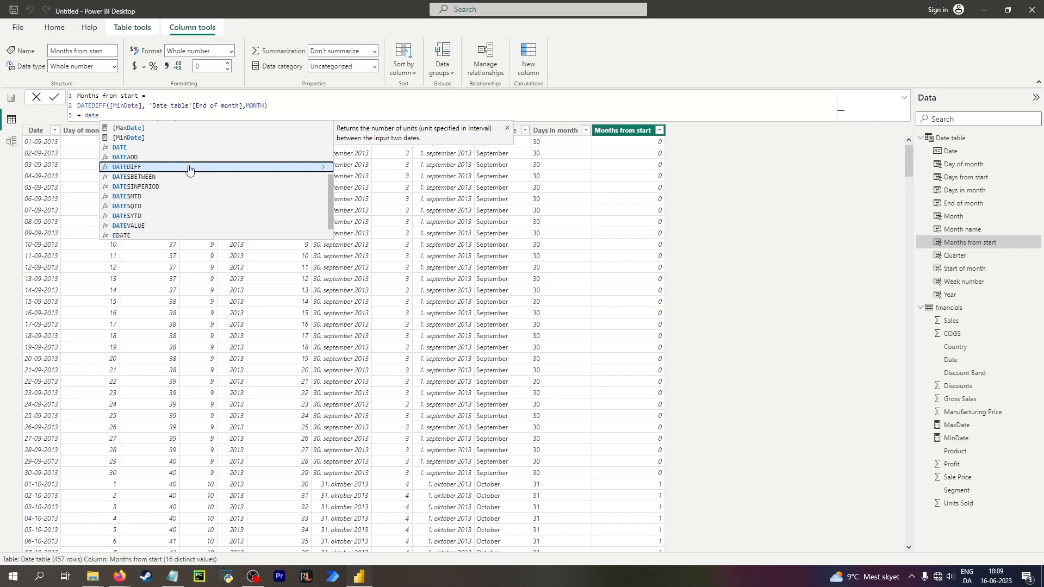
key(Down)
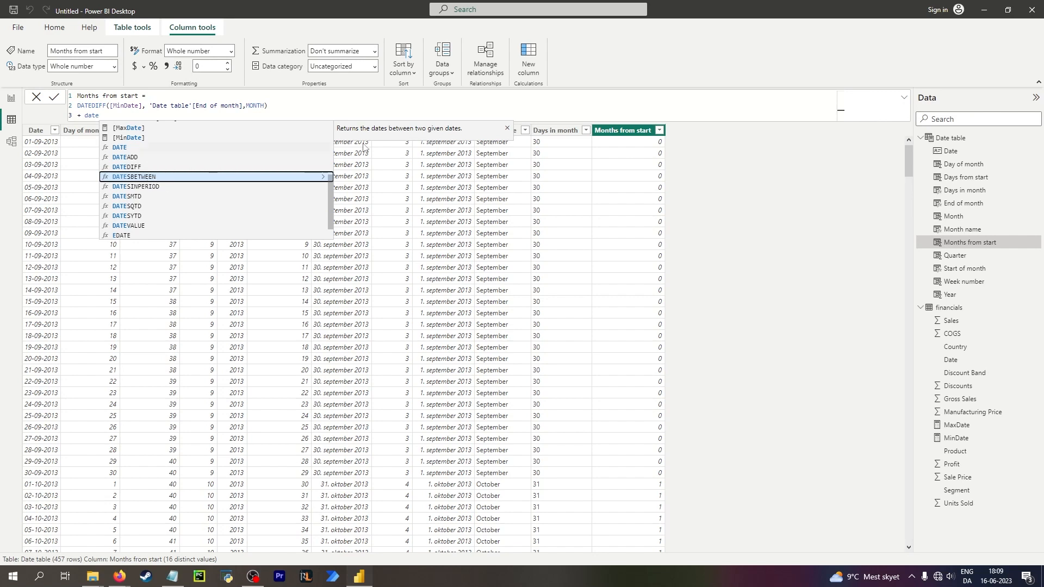
key(Down)
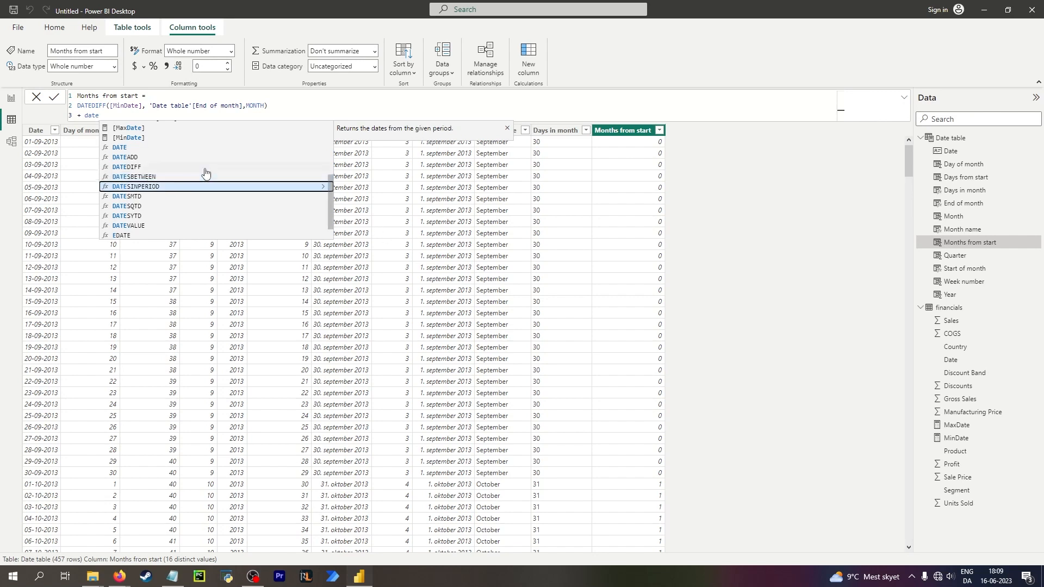
key(Down)
key(Down)
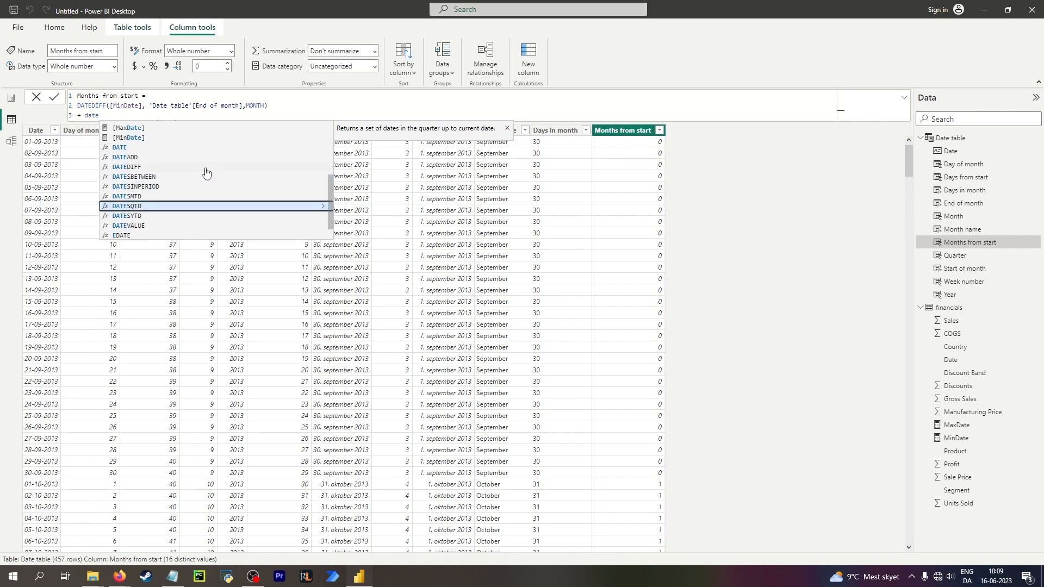
key(Up)
key(Down)
key(Down)
key(Up)
key(Up)
key(Down)
key(Up)
key(Down)
key(Down)
key(Down)
key(Down)
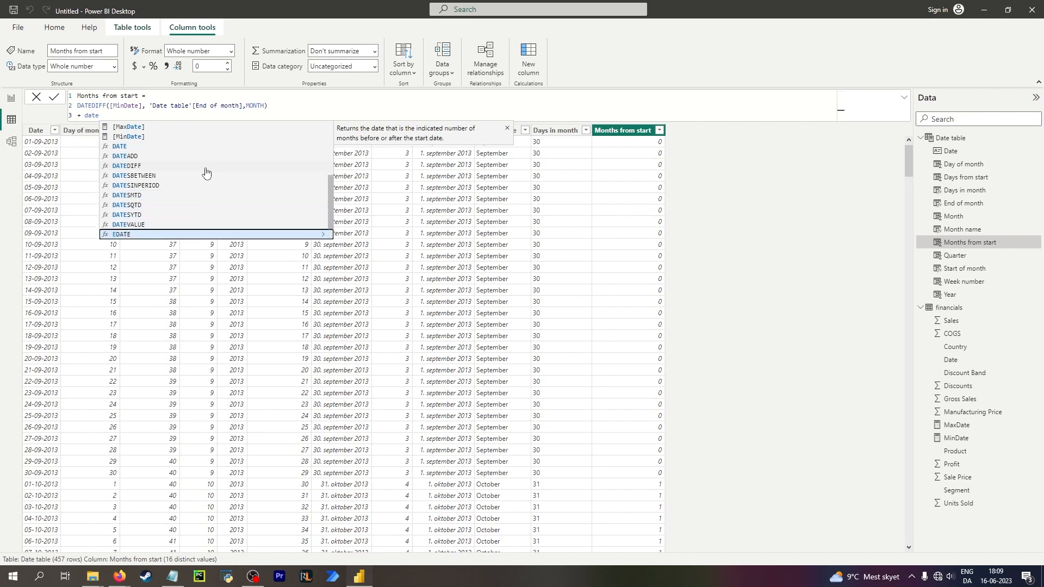
scroll(215, 170, down, 1)
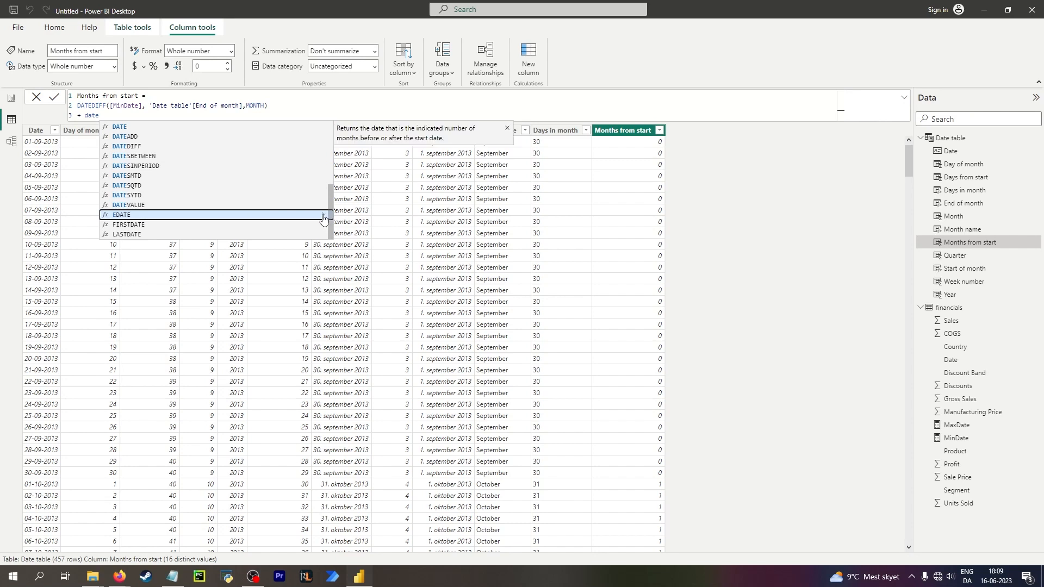
key(Up)
key(Down)
key(Down)
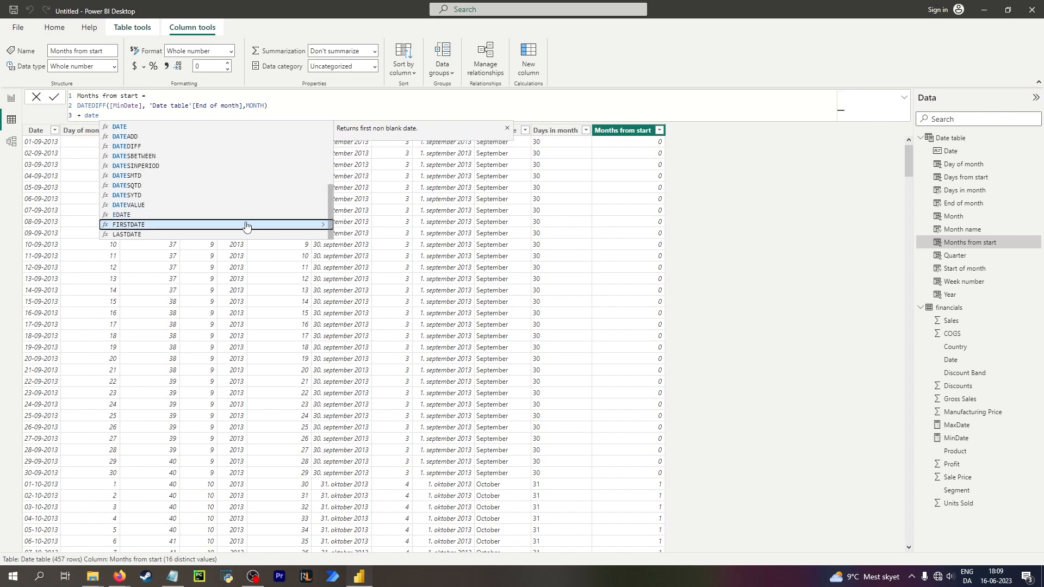
key(Down)
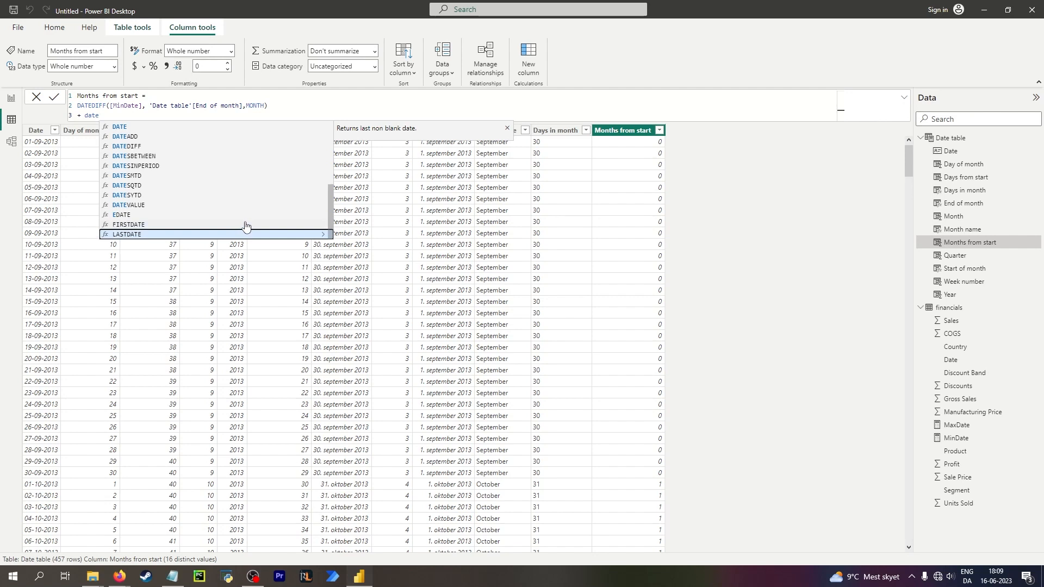
key(Up)
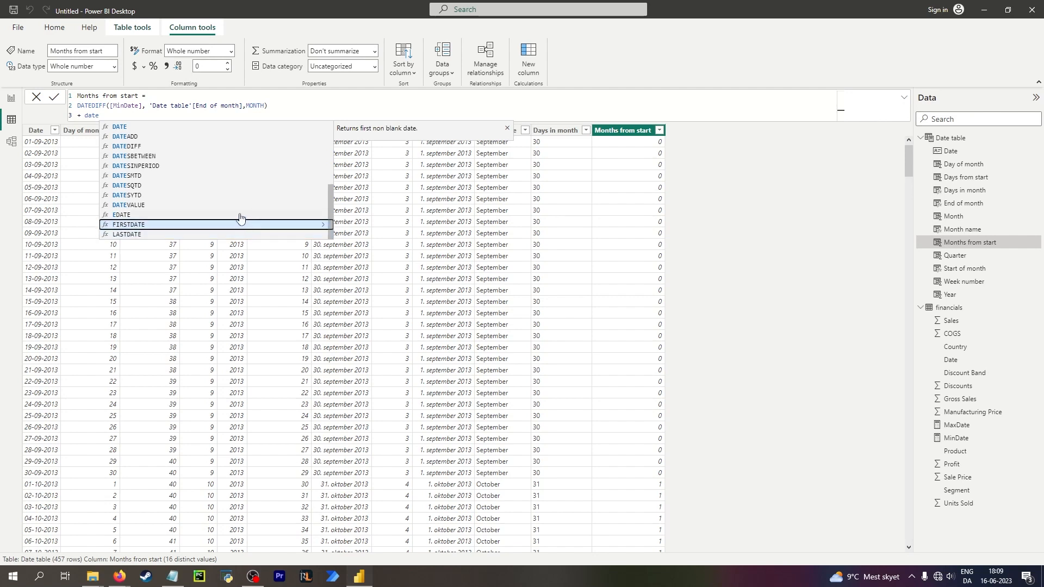
Replace an inserted FIRSTDATE call with EDATE on the formula's third line.
key(Tab)
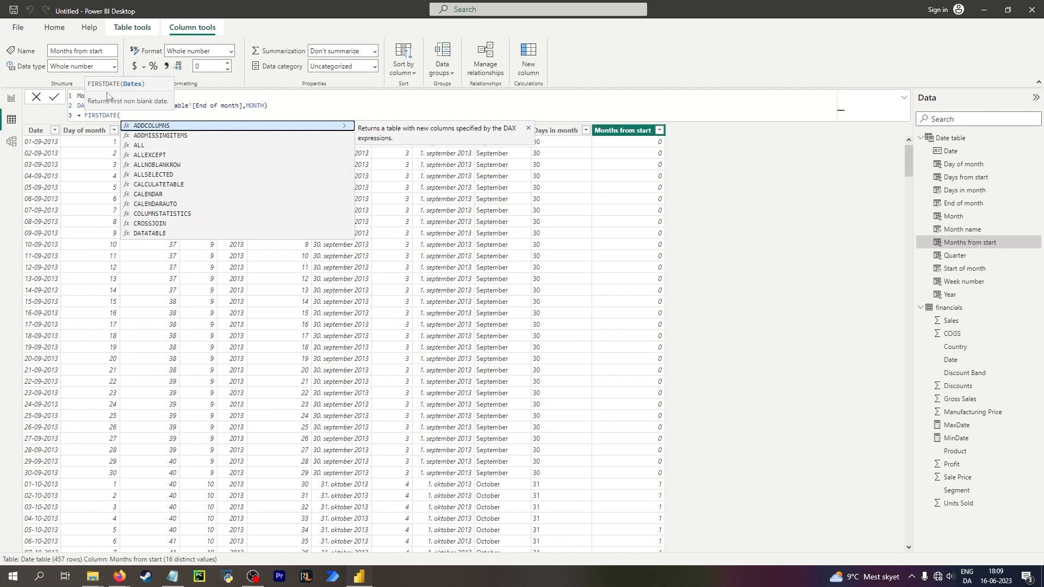
key(BackSpace)
key(BackSpace)
key(BackSpace)
key(BackSpace)
key(BackSpace)
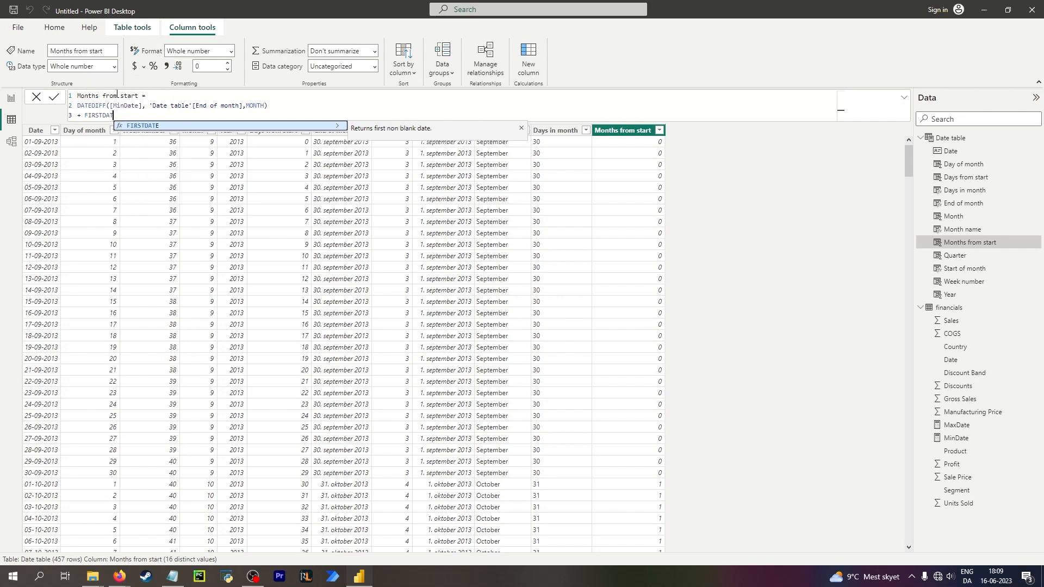
key(BackSpace)
key(BackSpace)
key(BackSpace)
key(BackSpace)
key(BackSpace)
text(date)
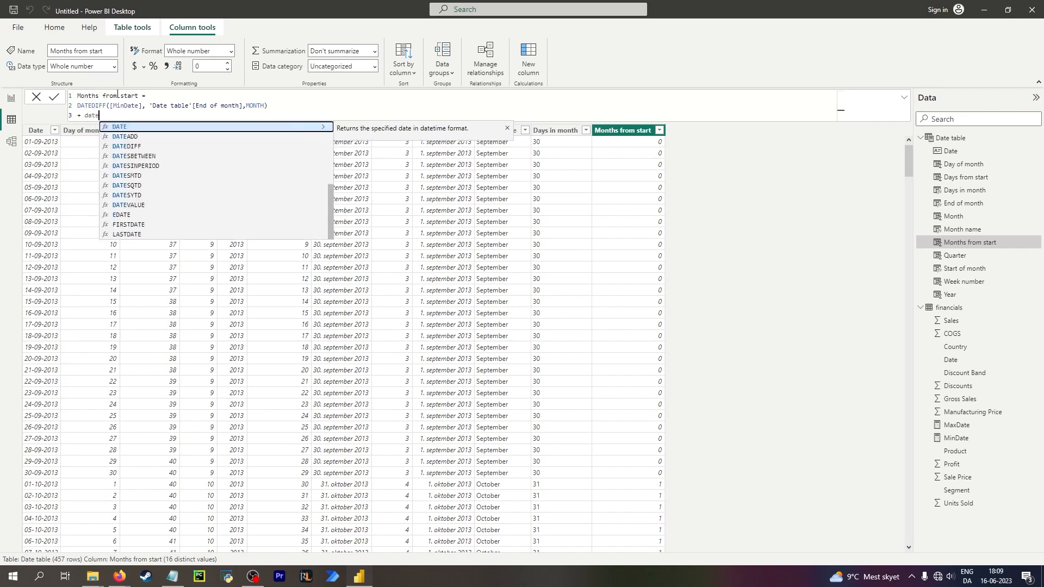
click(145, 215)
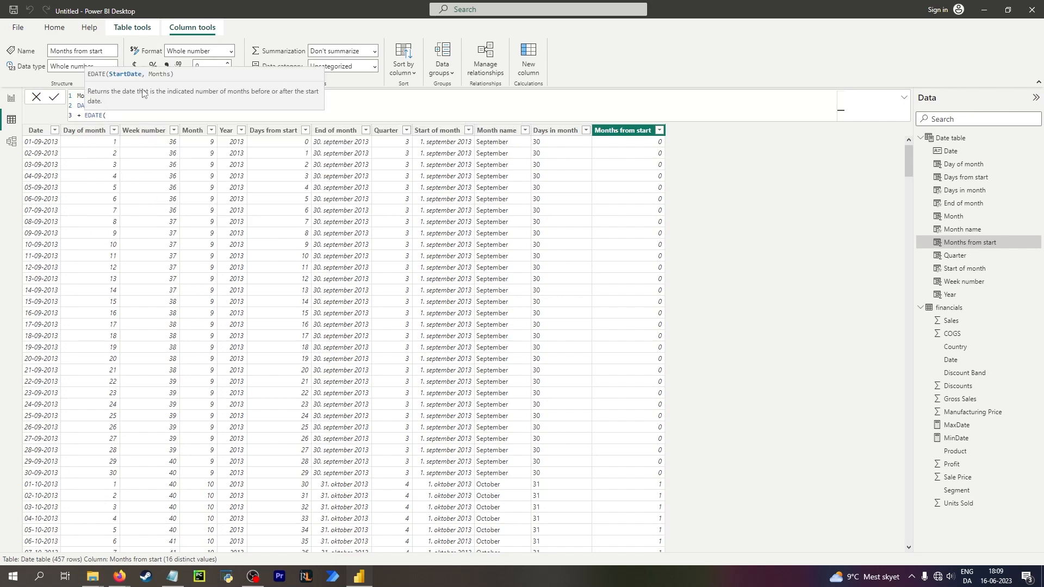
Delete the added third line from the Months from start formula.
drag(117, 115, 71, 115)
key(BackSpace)
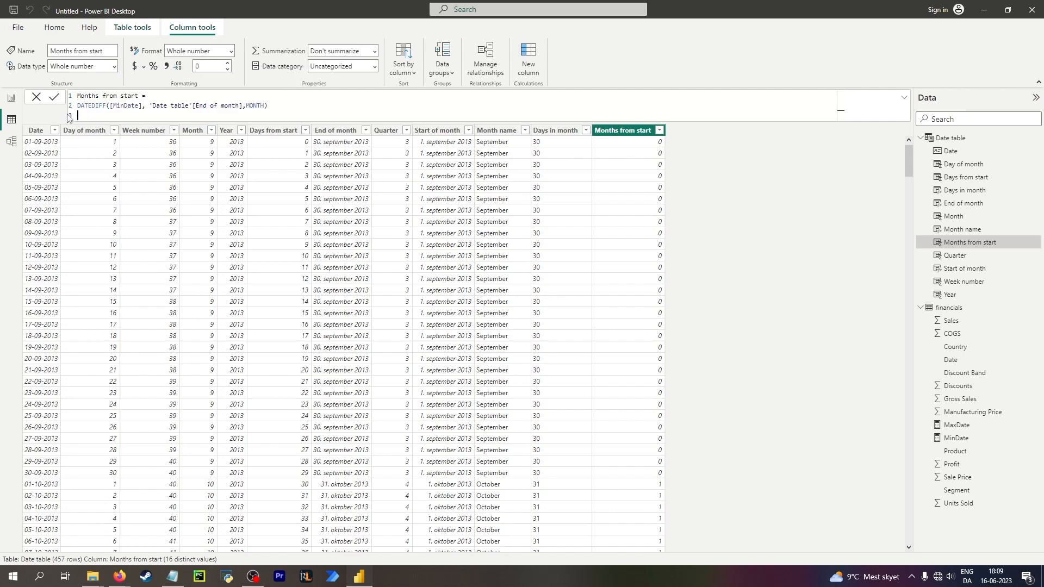
key(BackSpace)
Add a new calculated column with the formula EDATE('Date table'[End of month],3).
click(624, 140)
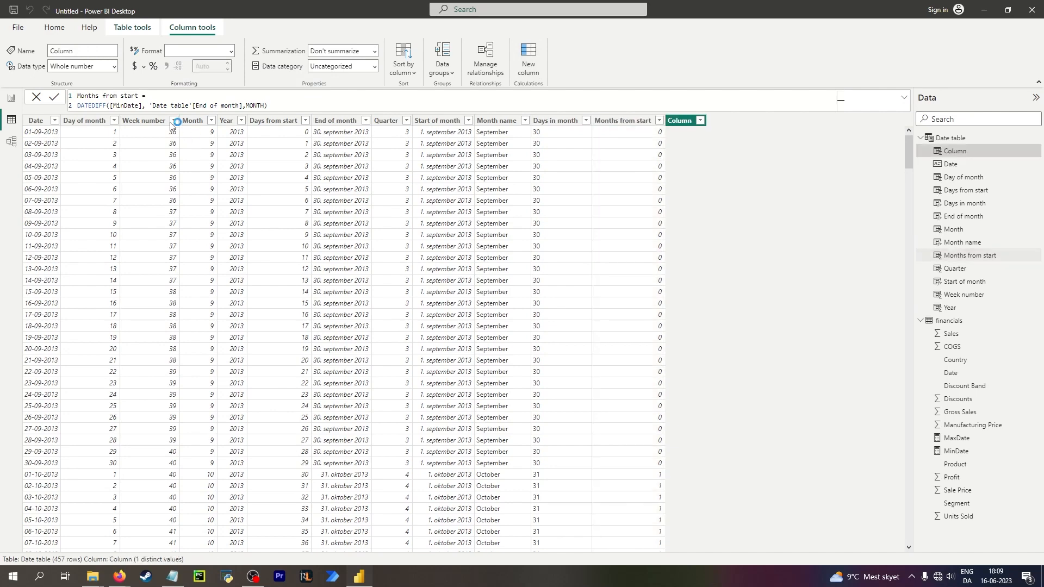
click(143, 97)
text(EDATE()
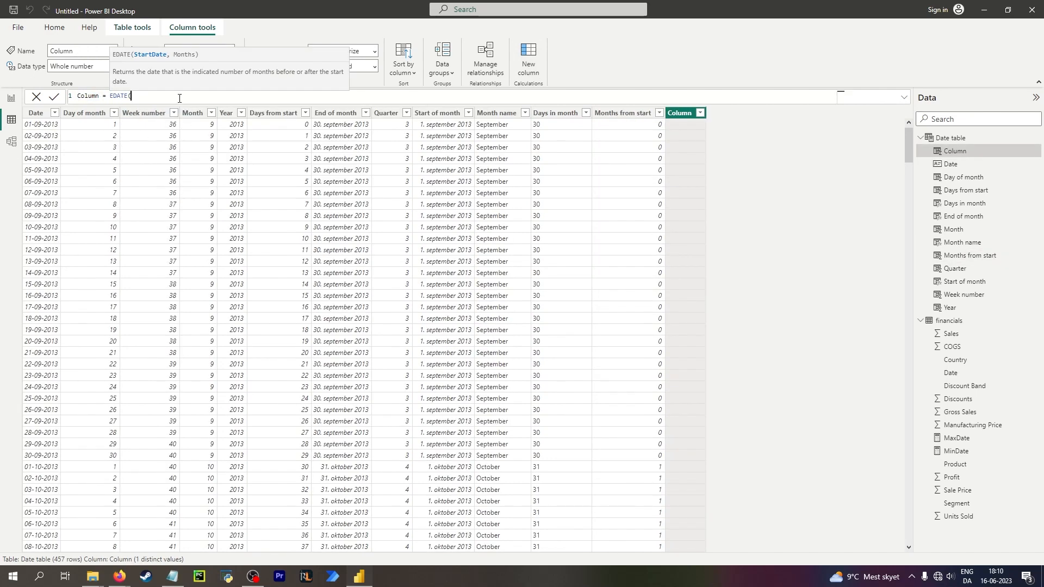
text(end)
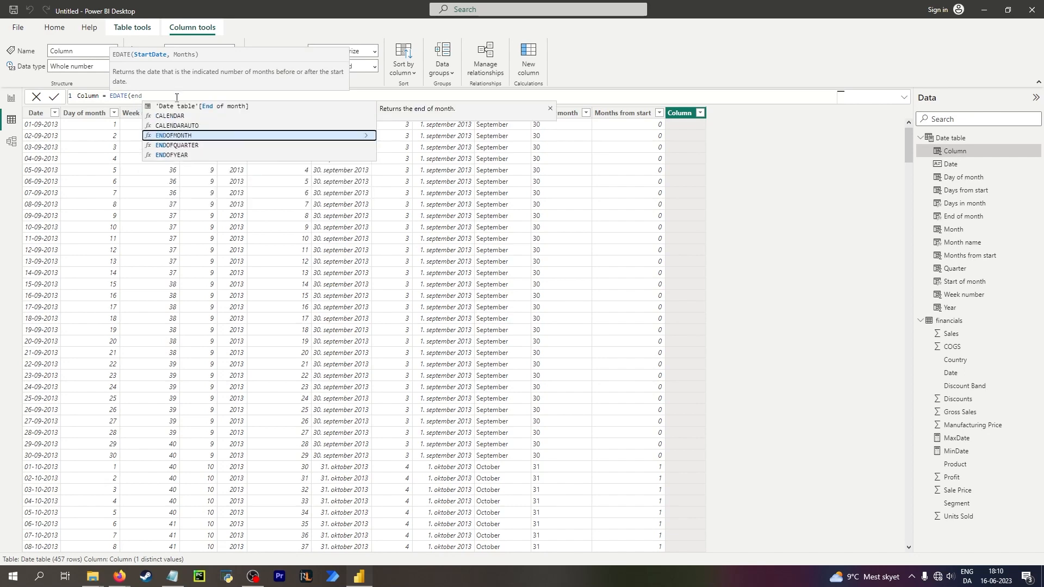
key(Tab)
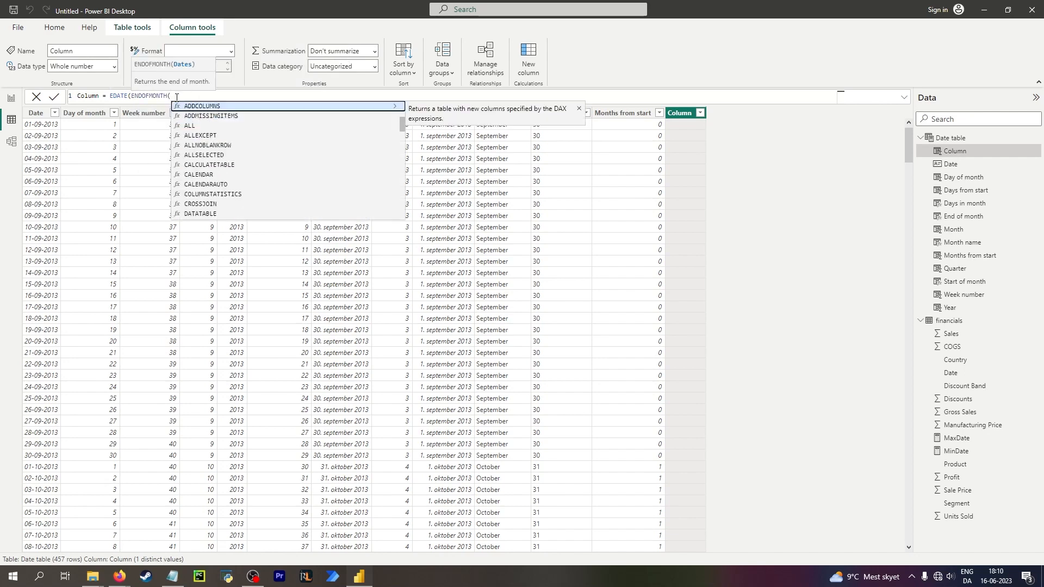
key(BackSpace)
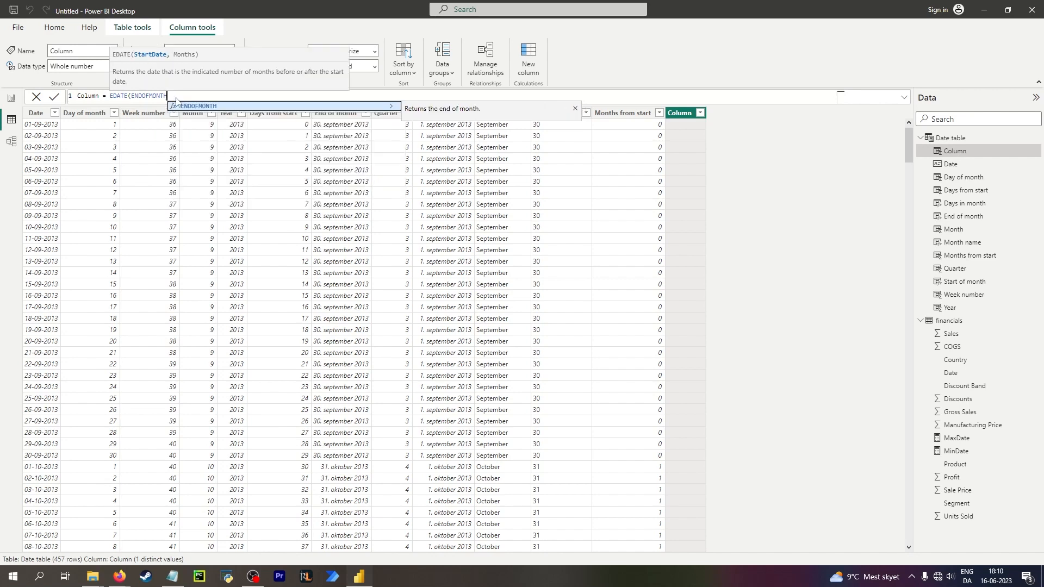
key(BackSpace)
key(BackSpace)
key(BackSpace)
key(BackSpace)
key(BackSpace)
key(BackSpace)
key(BackSpace)
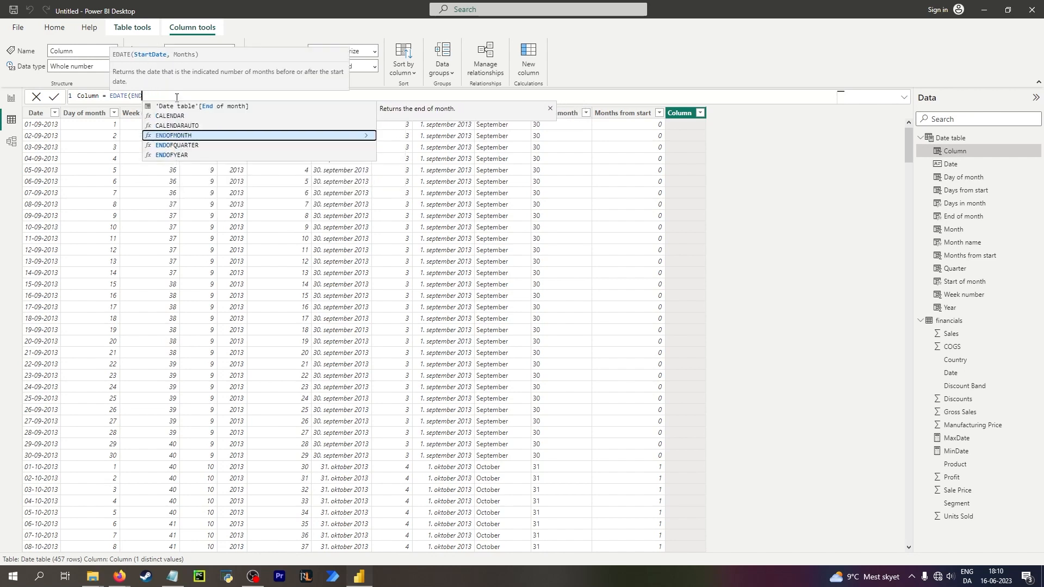
click(222, 108)
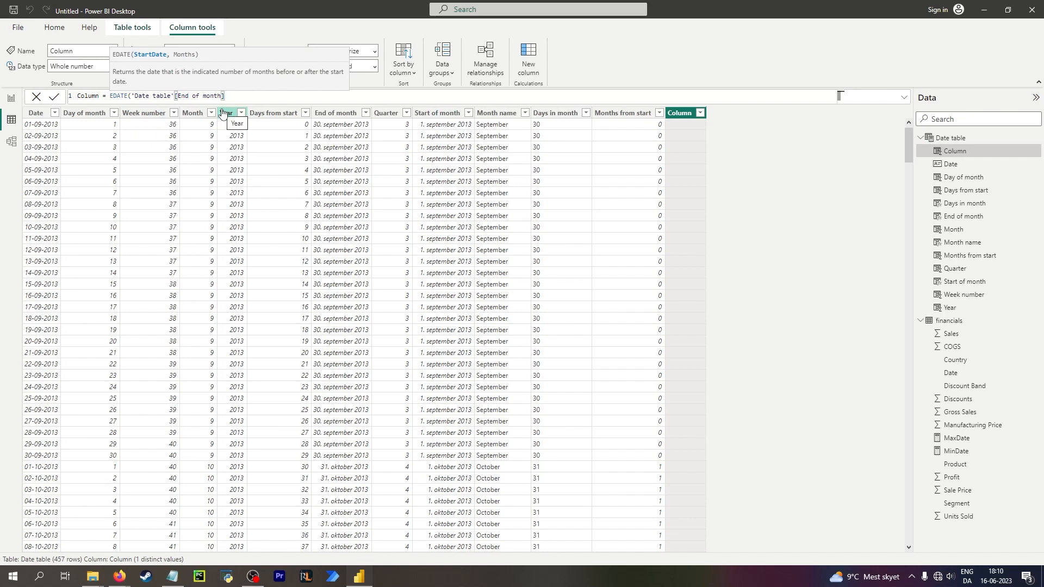
text(,3))
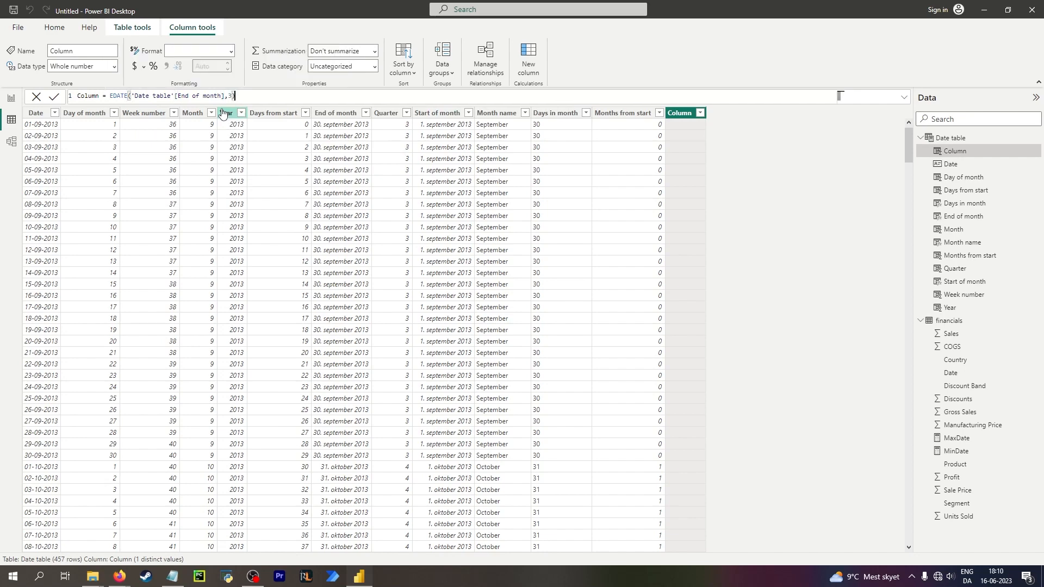
key(Return)
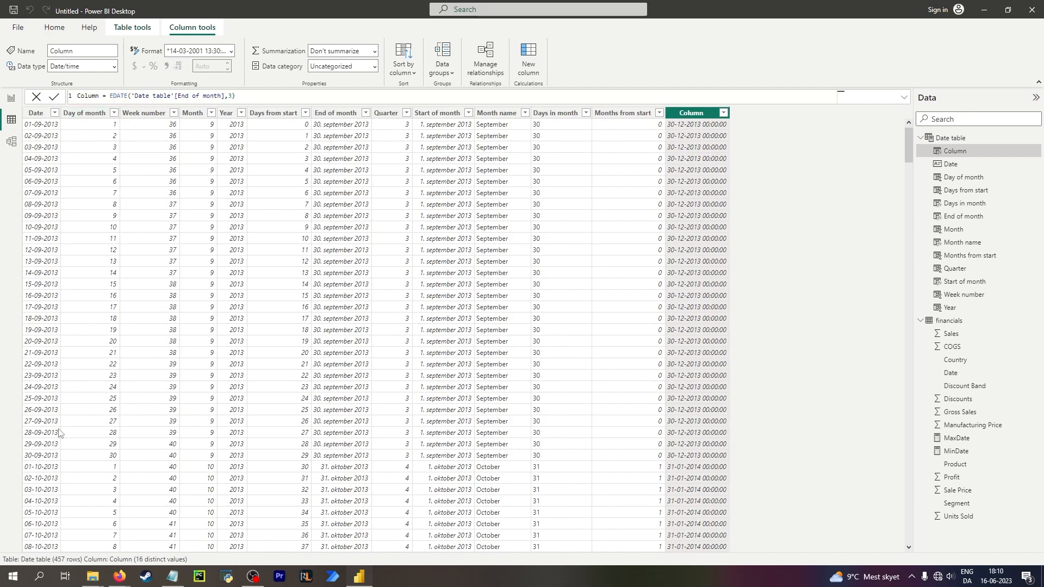
Compare the new column's dates against the Date and End of month columns and their formulas across several months.
click(52, 462)
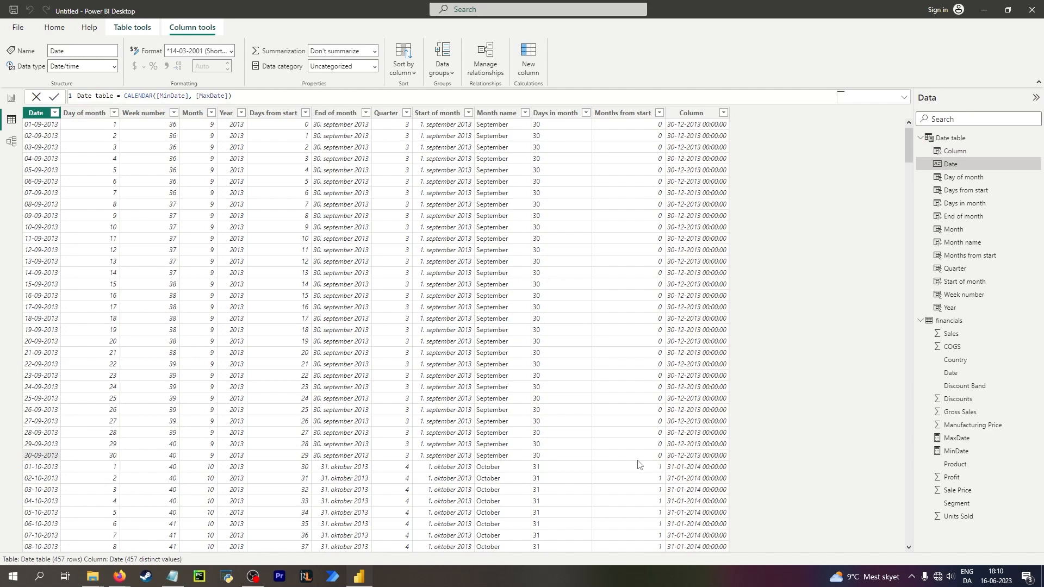
click(700, 457)
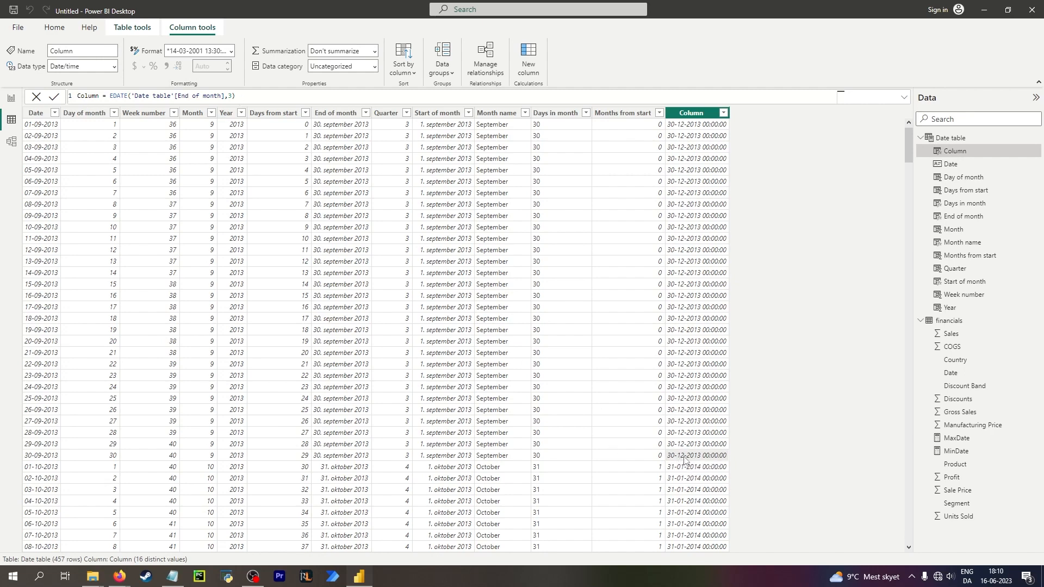
scroll(684, 461, down, 20)
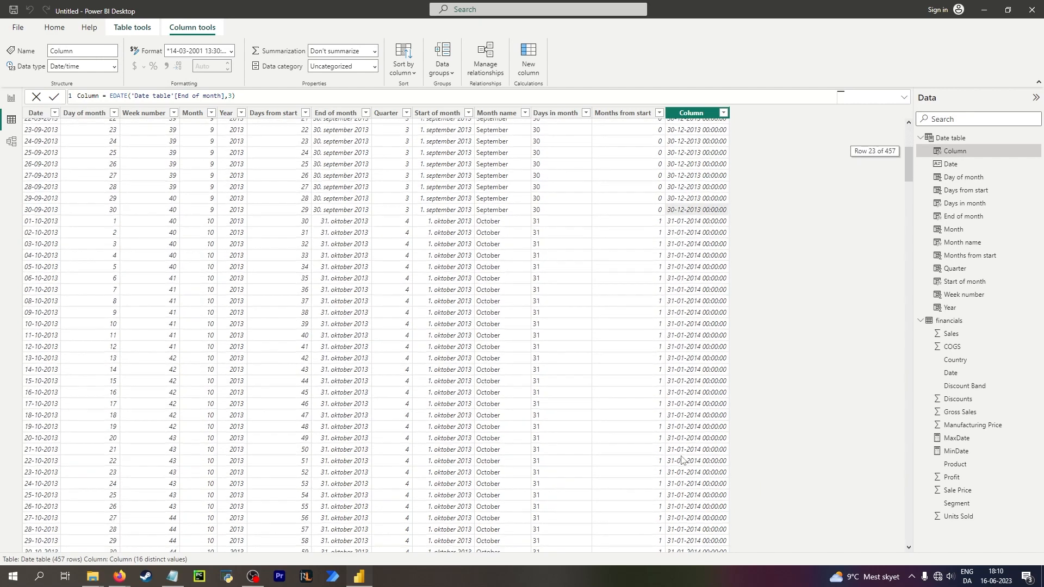
scroll(672, 418, down, 12)
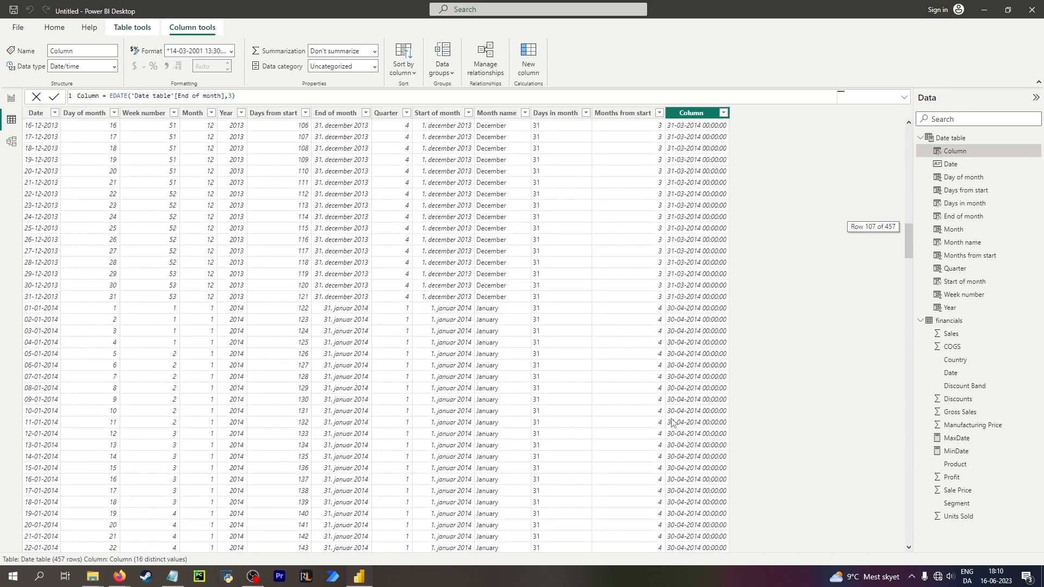
scroll(723, 303, up, 19)
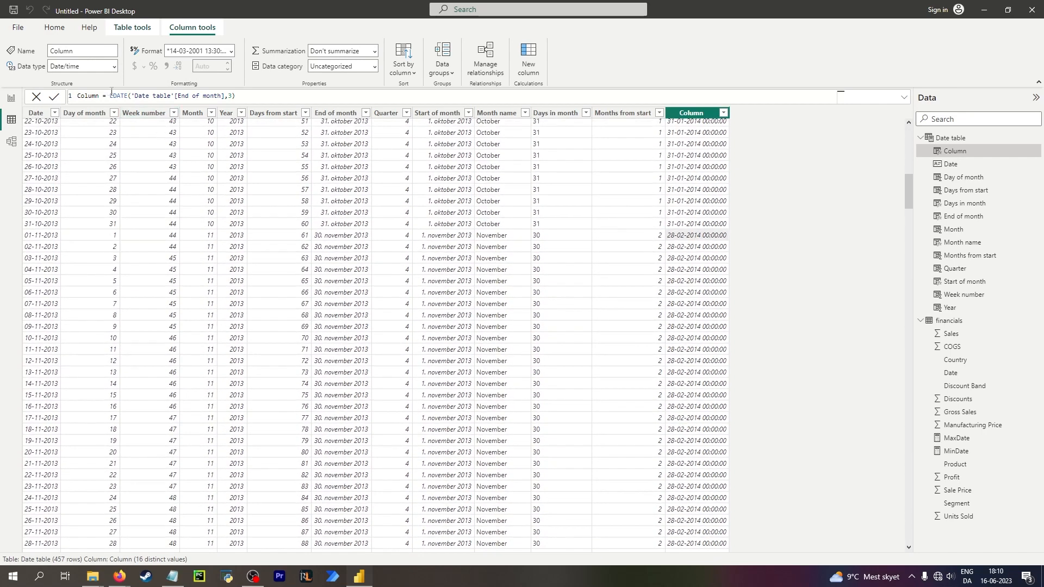
click(53, 239)
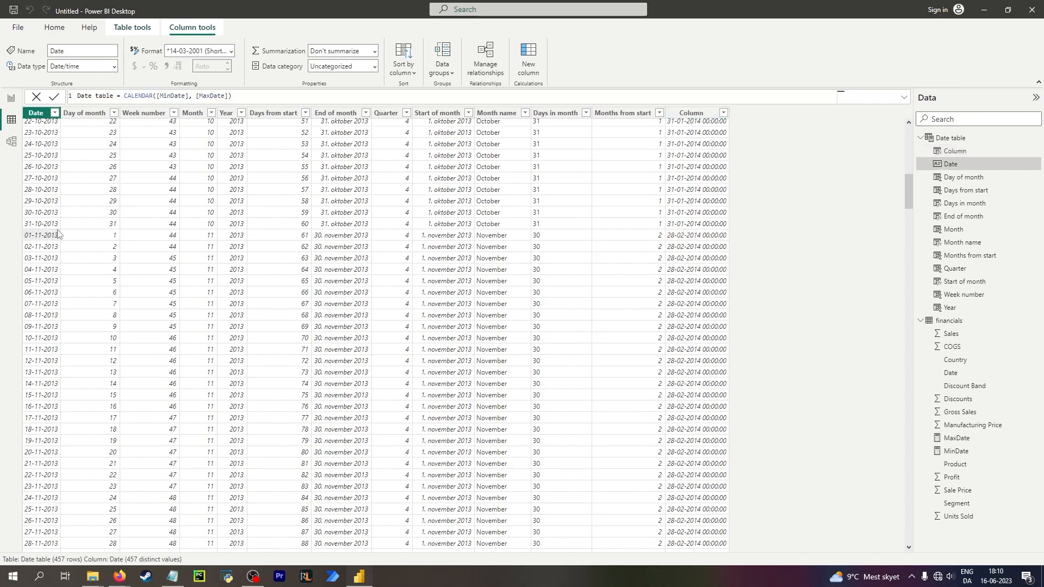
click(697, 242)
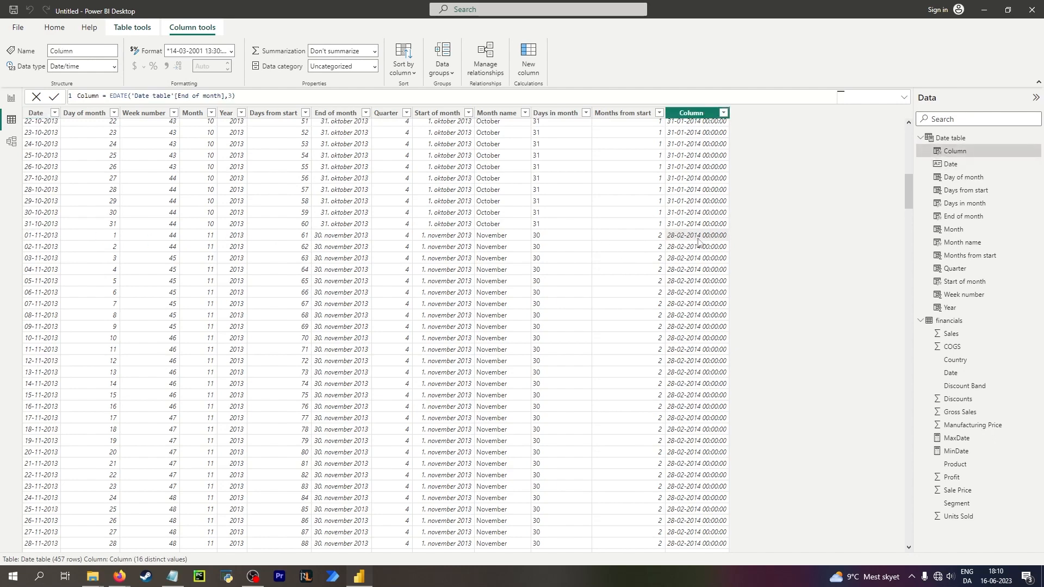
click(329, 241)
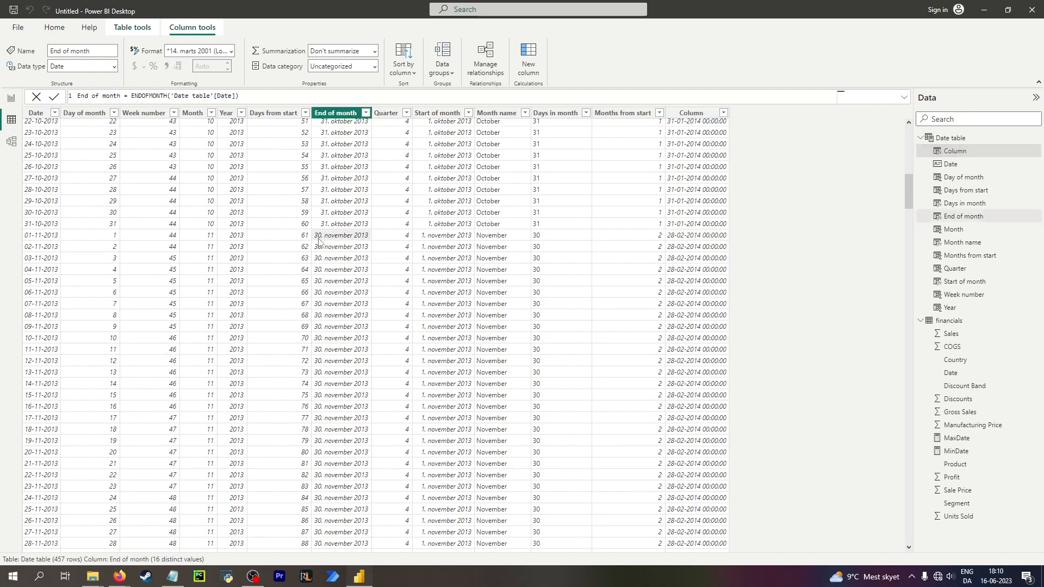
click(689, 239)
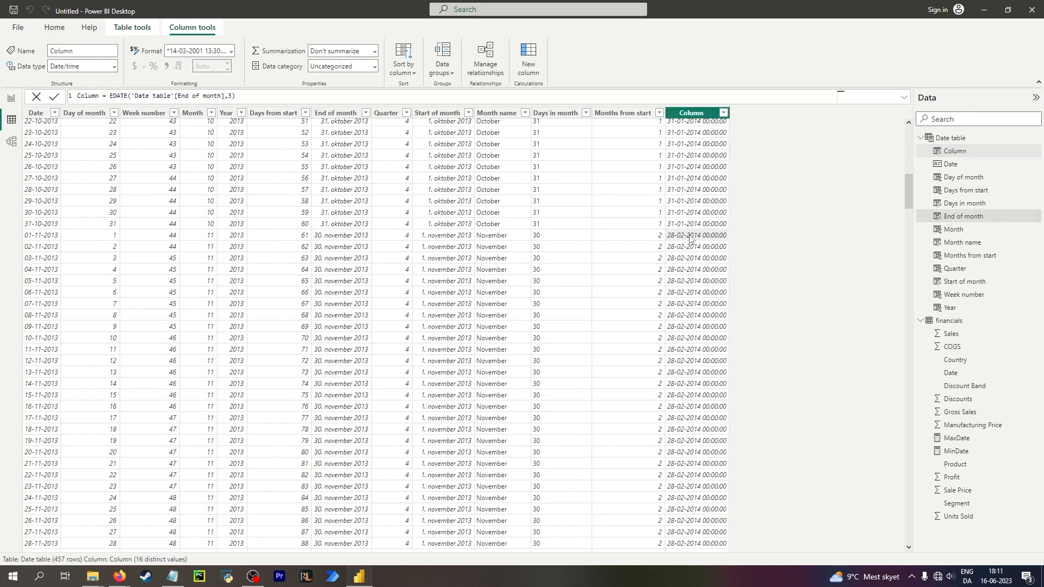
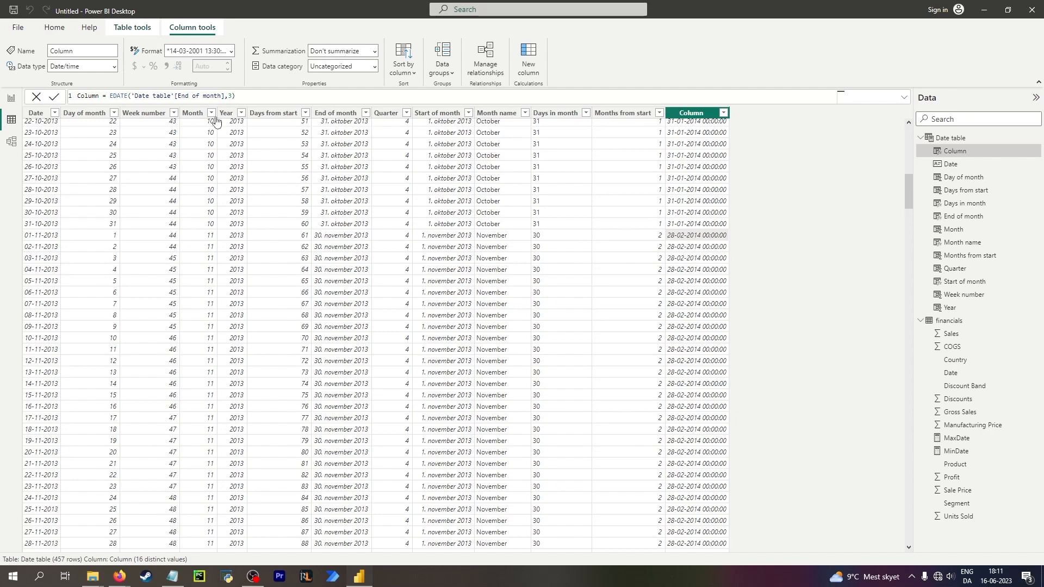
Change the new column's formula to FIRSTDATE('Date table'[Date]).
drag(239, 96, 114, 97)
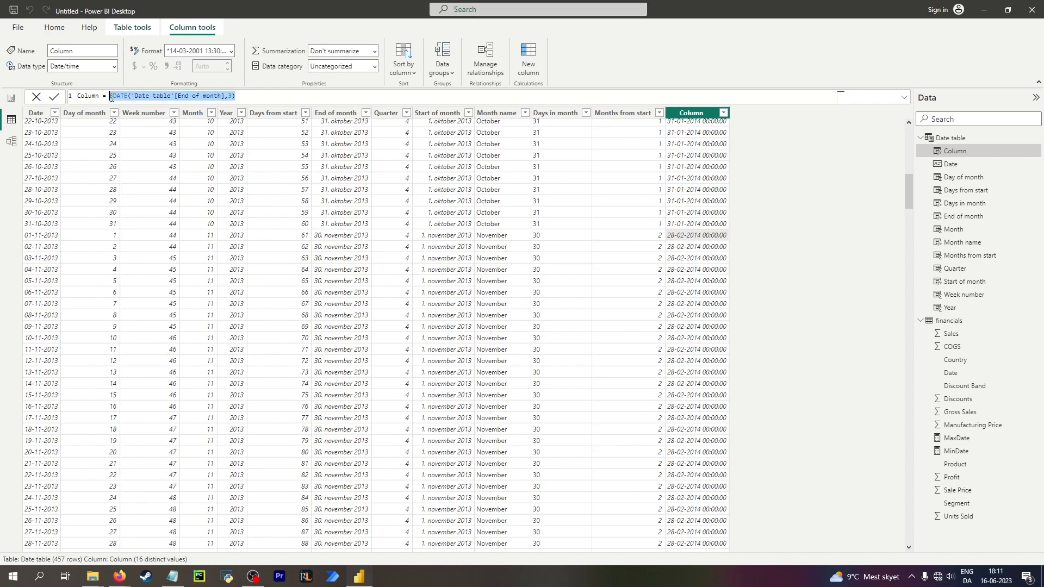
text(fir)
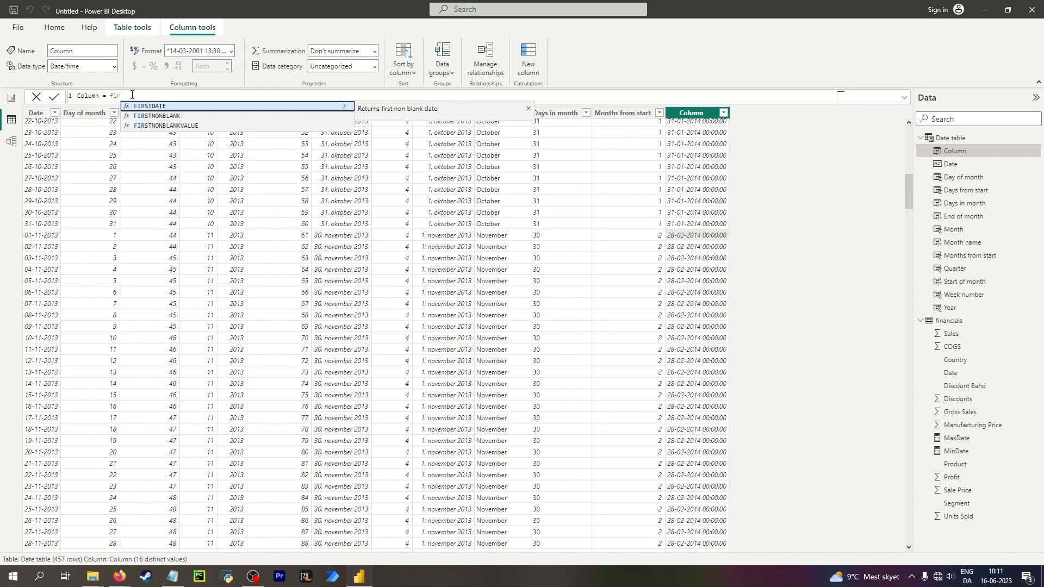
key(Down)
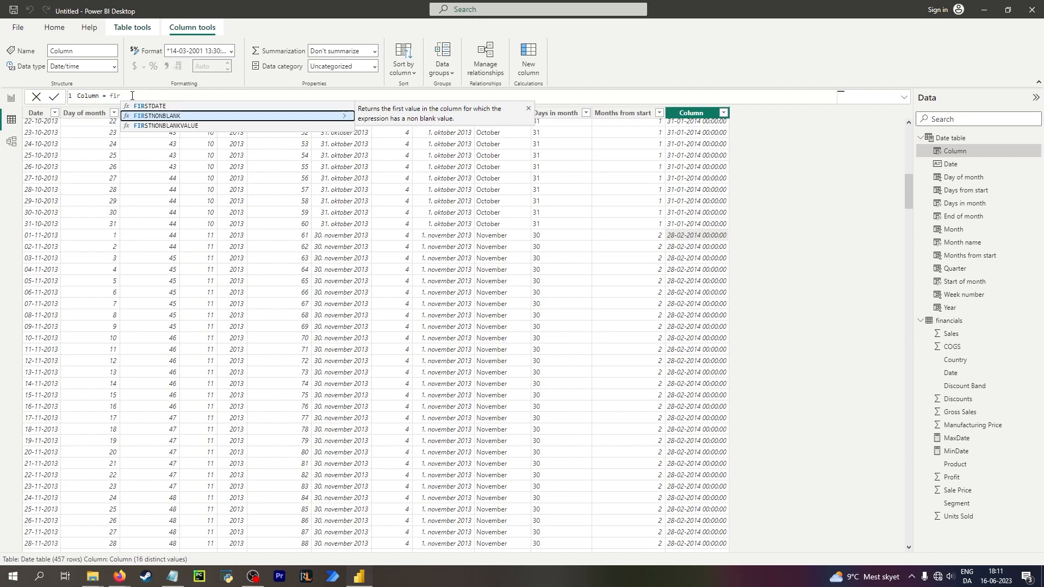
key(Down)
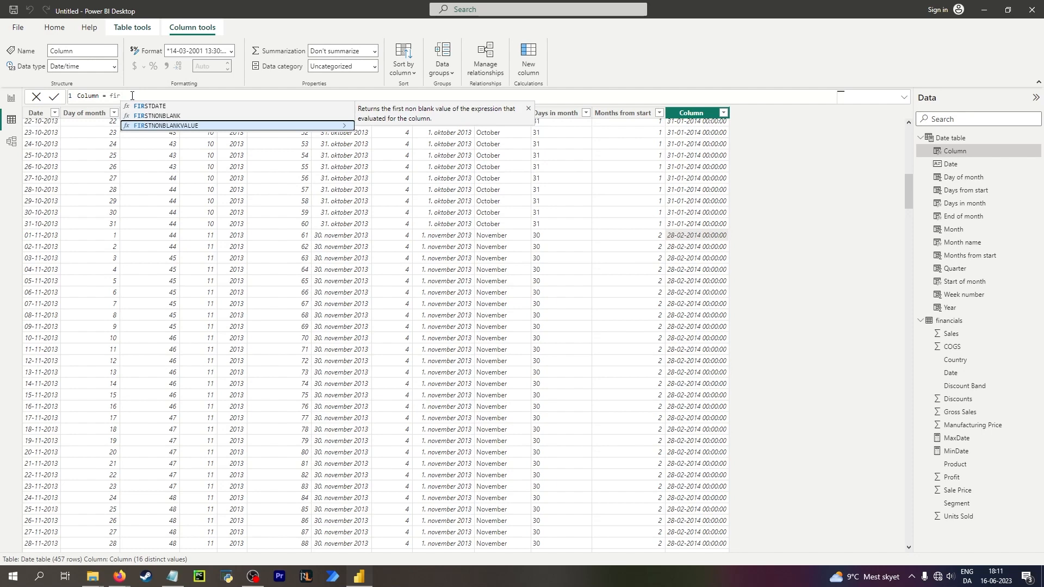
key(Up)
key(Up)
key(Tab)
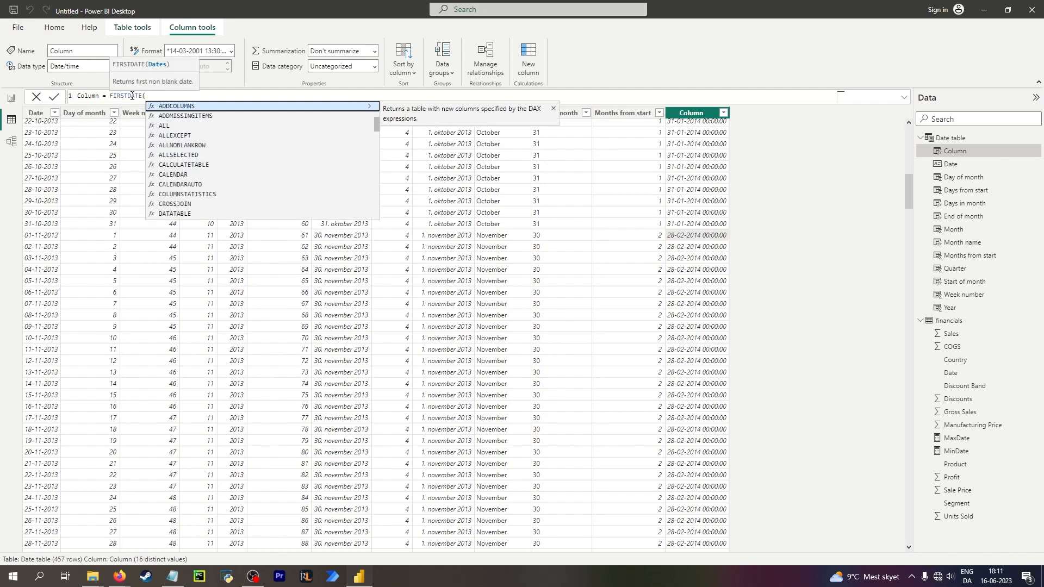
text(date)
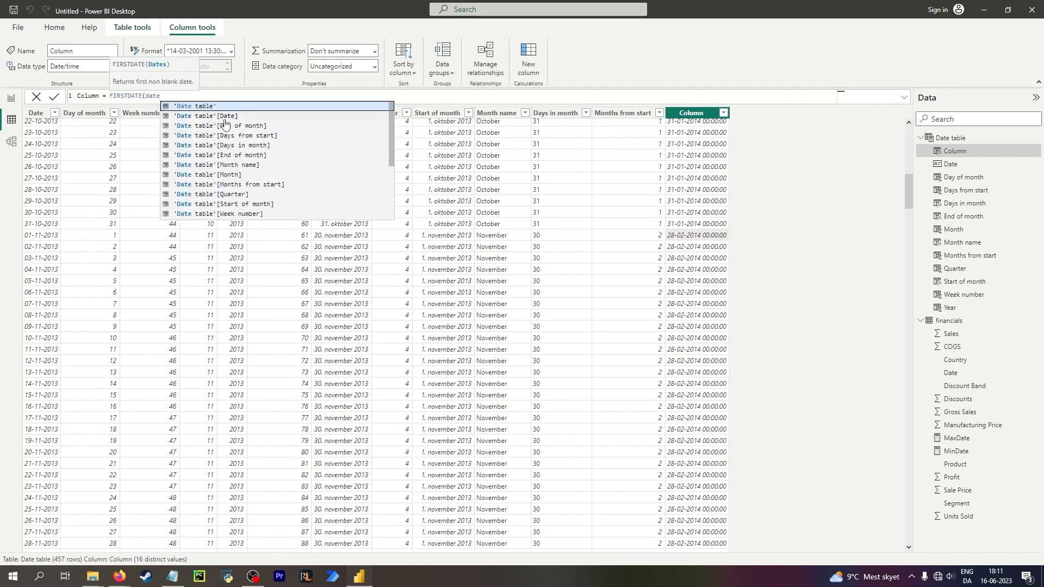
key(Down)
key(Tab)
scroll(73, 160, up, 15)
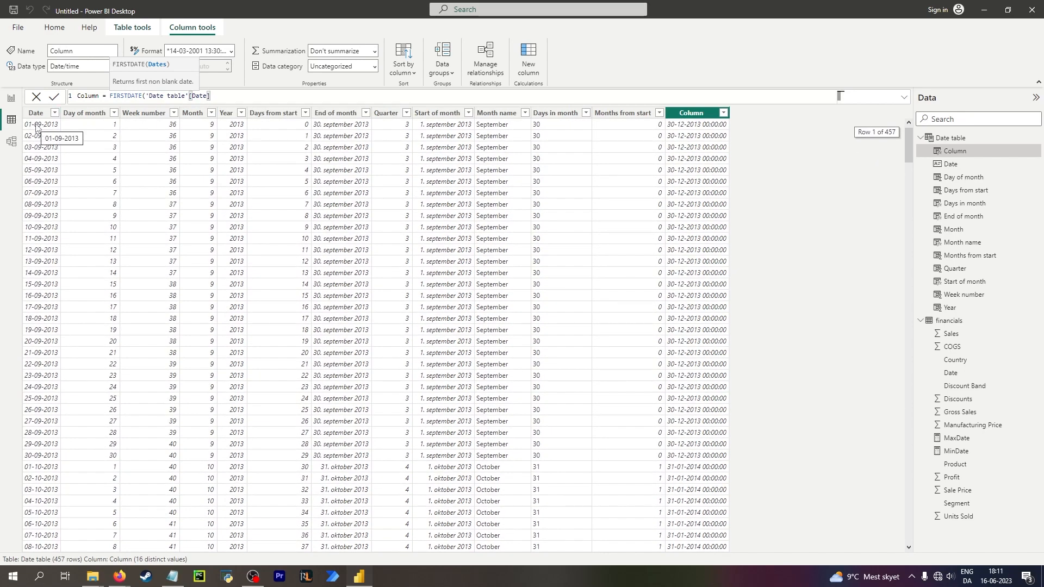
click(819, 150)
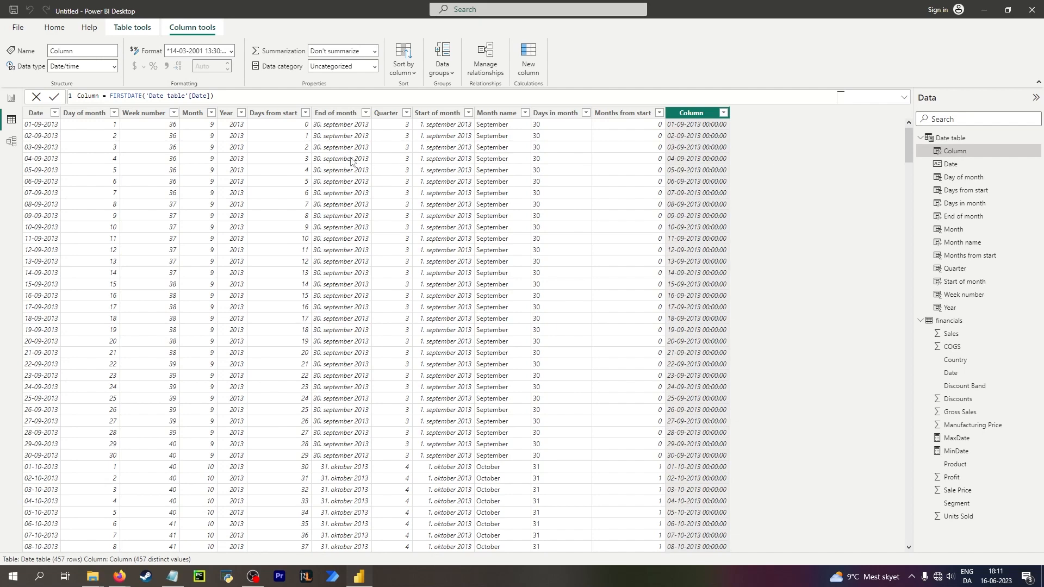
Examine the new column's results by sorting the table on Day of month descending and ascending, then clear the sort.
click(113, 113)
click(175, 145)
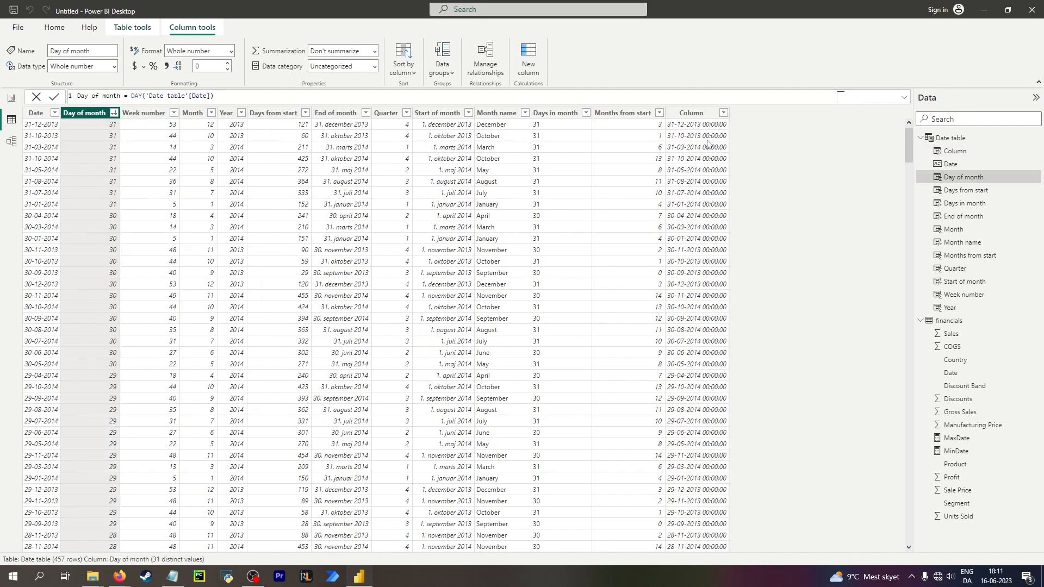
click(711, 124)
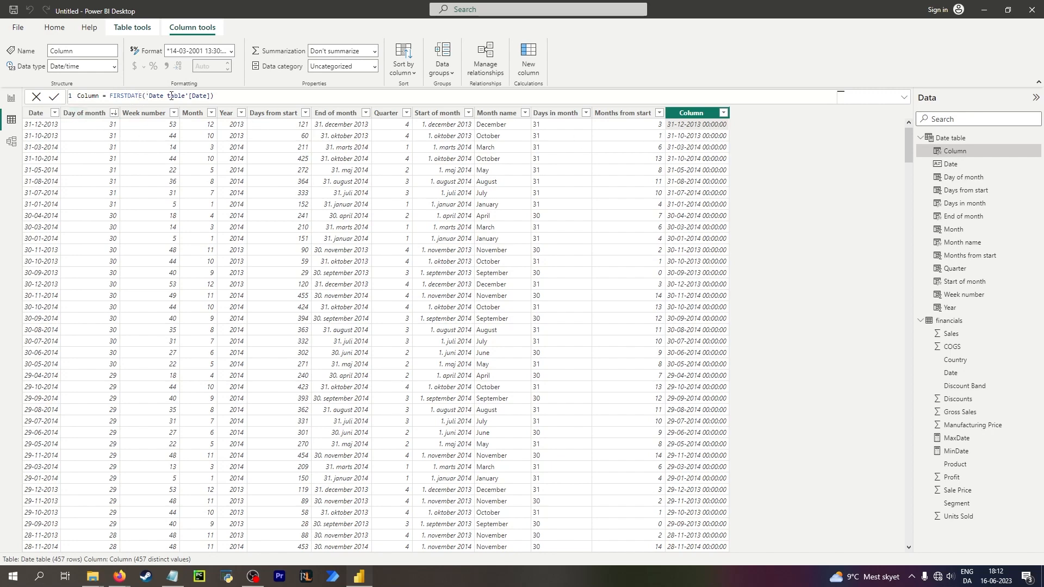
click(44, 126)
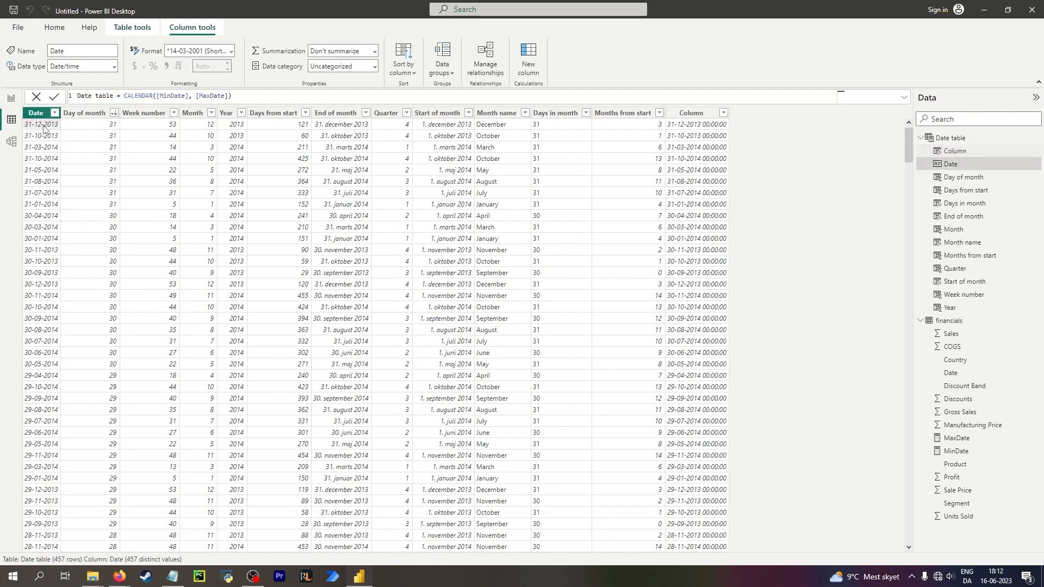
click(703, 126)
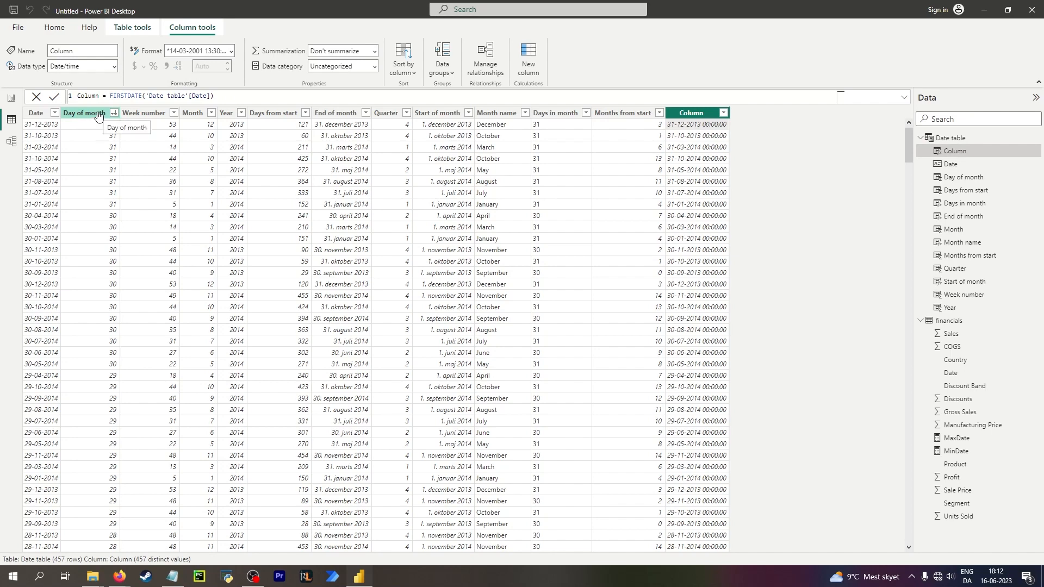
click(169, 95)
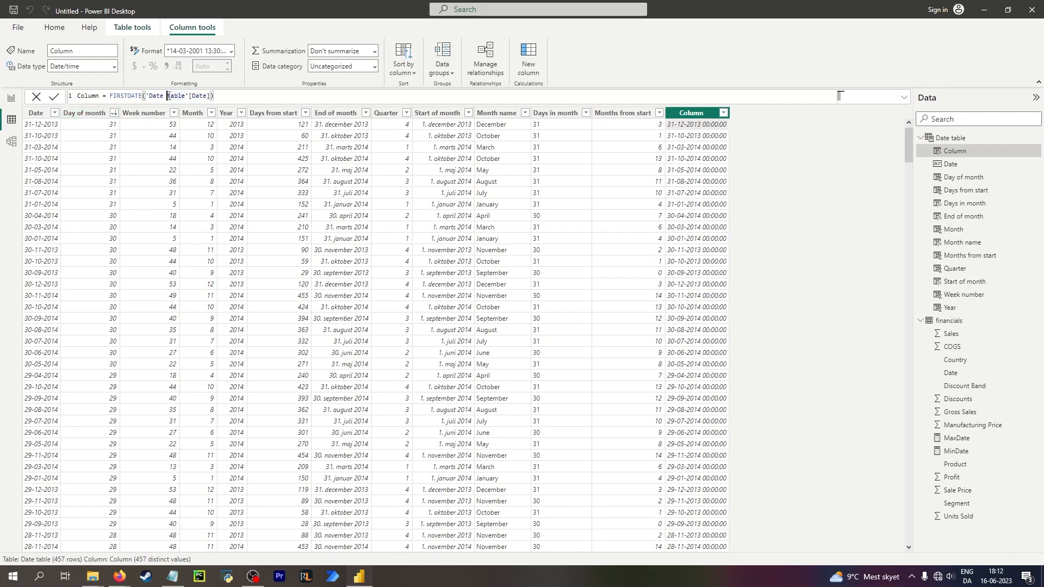
click(132, 96)
click(232, 93)
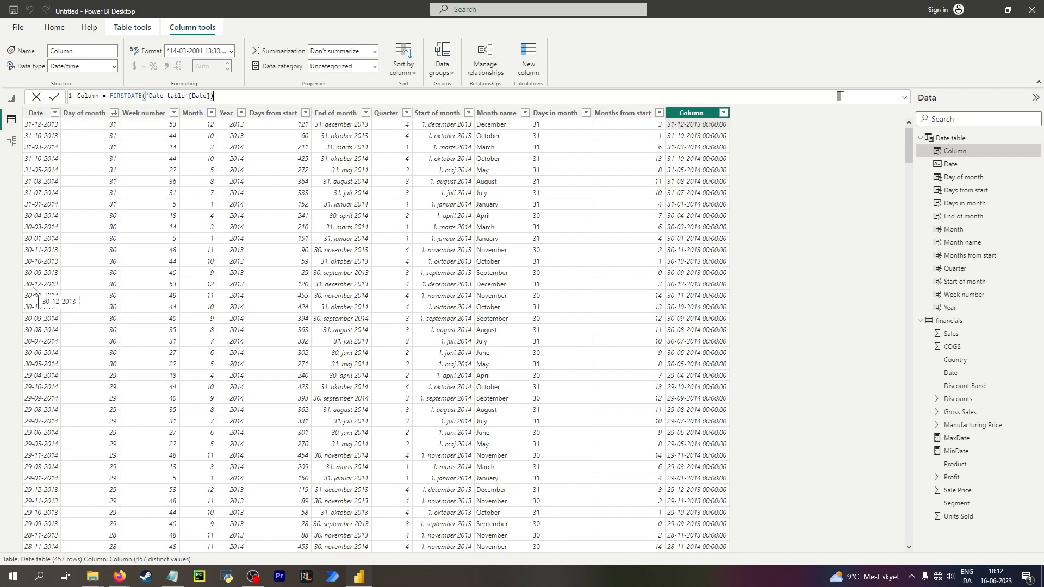
click(113, 112)
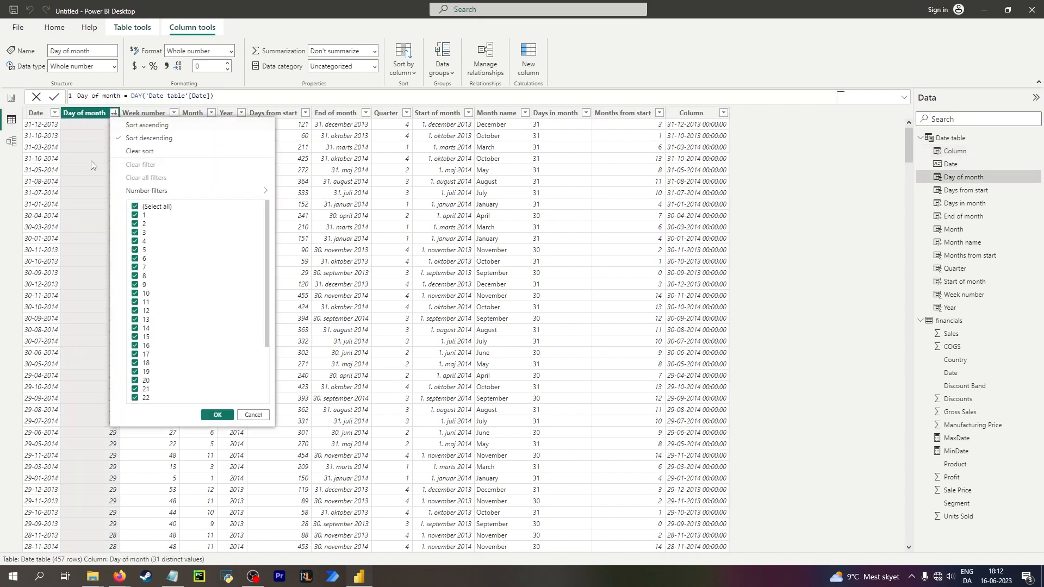
click(168, 128)
click(115, 113)
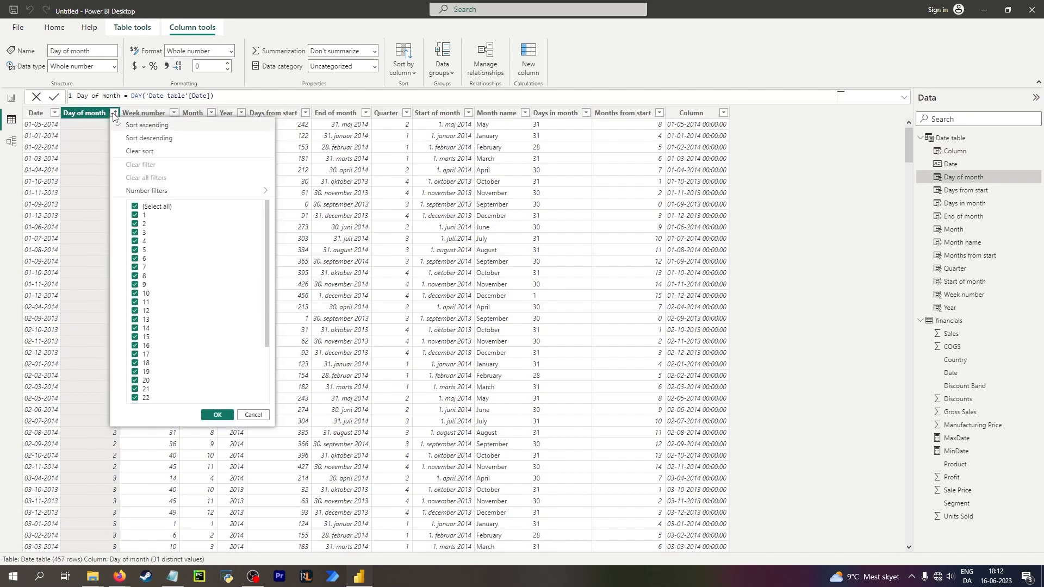
click(125, 126)
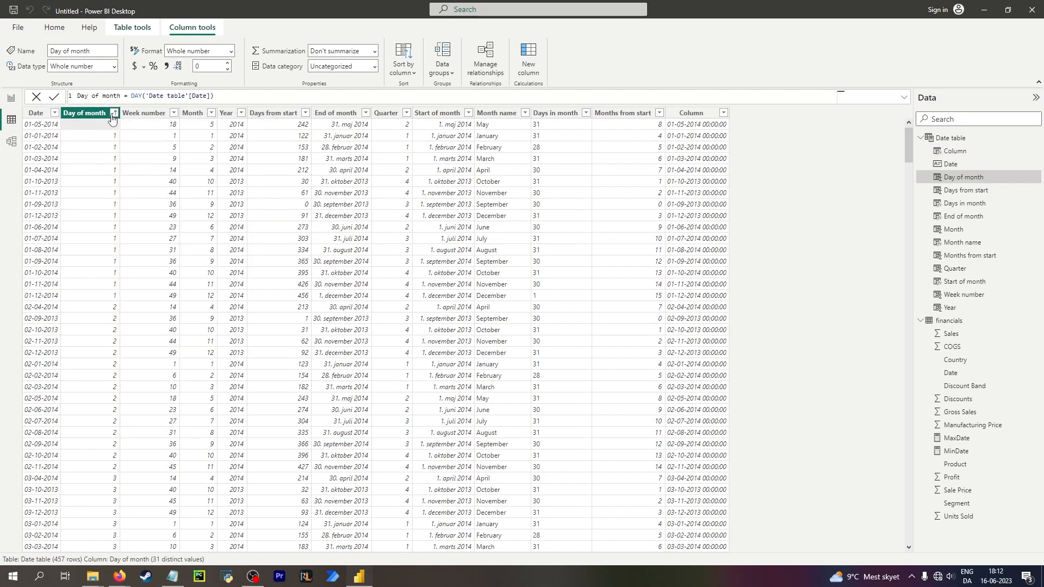
click(114, 113)
click(117, 147)
Compare the first rows' Date and Column values and their formulas.
click(42, 124)
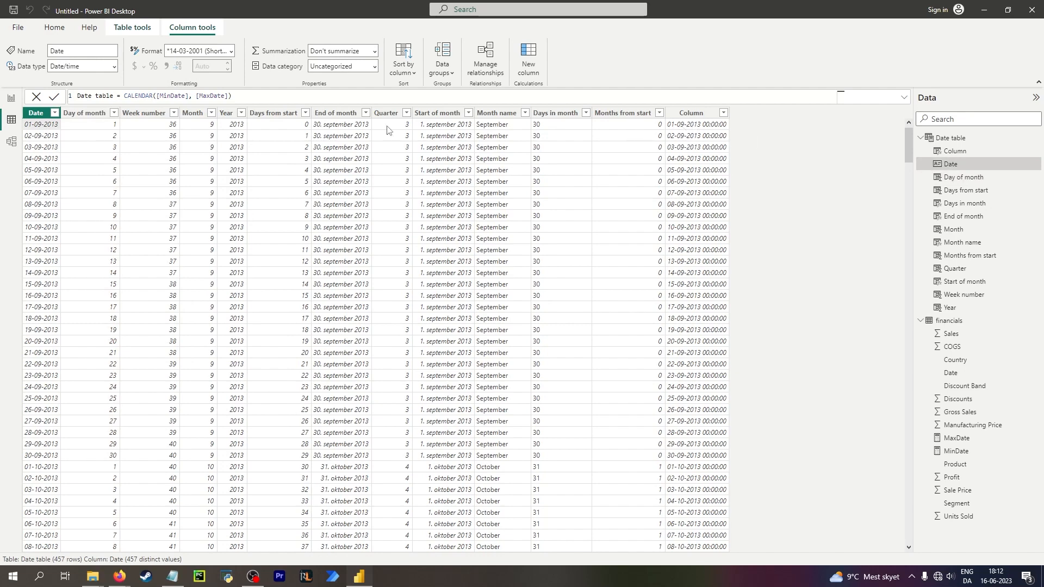
click(699, 125)
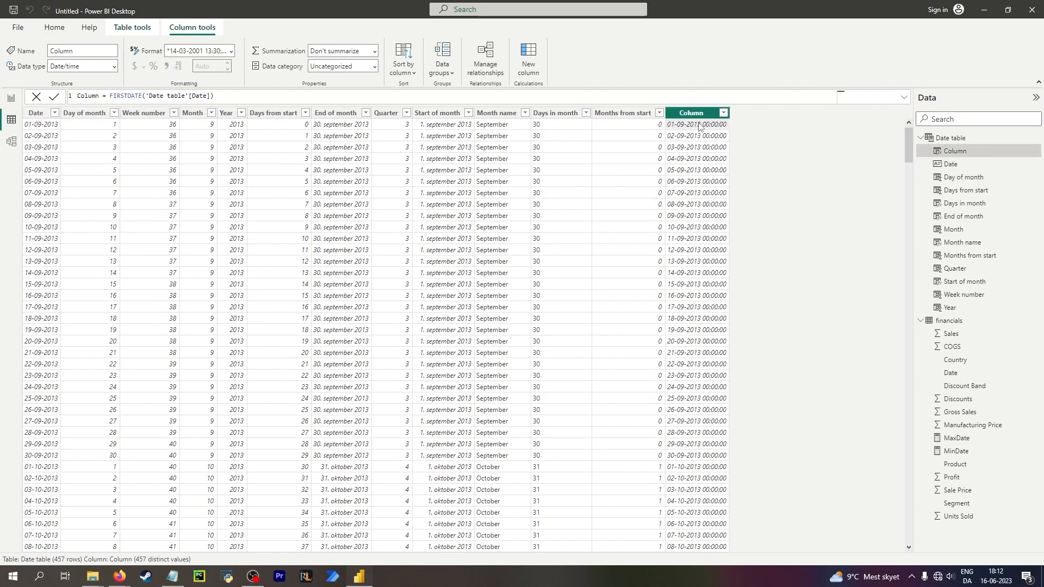
click(200, 95)
click(153, 95)
click(130, 95)
click(38, 130)
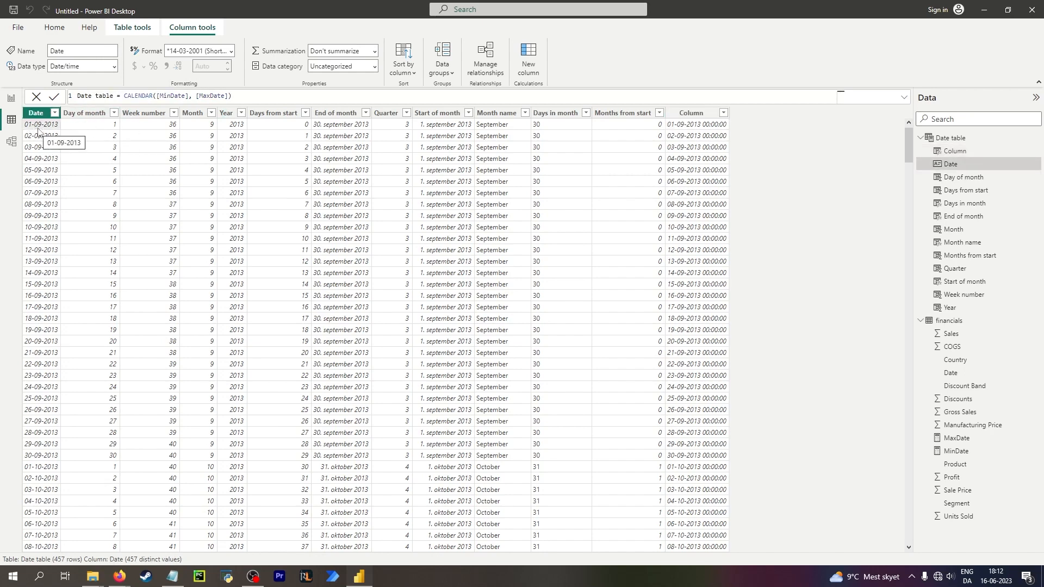
click(688, 129)
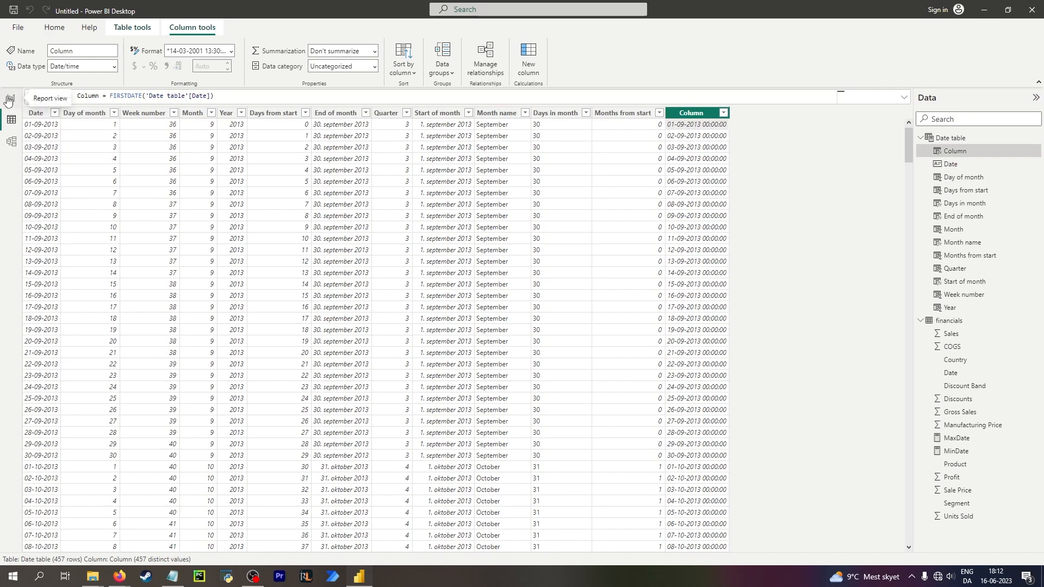
click(959, 139)
click(954, 151)
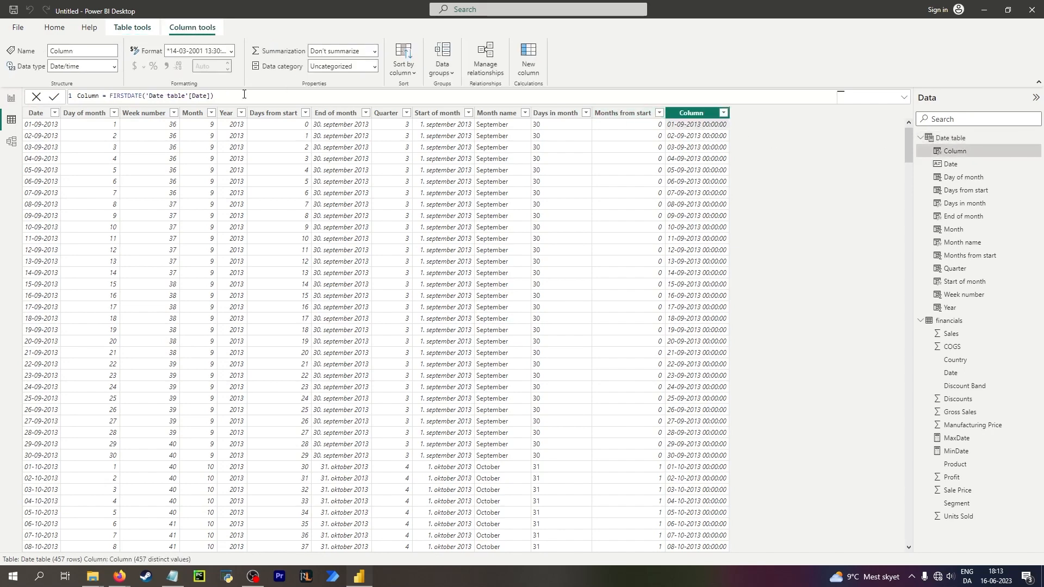
Create a new measure in the Date table named First date of period with the formula FIRSTDATE('Date table'[Date]).
drag(216, 96, 111, 95)
key(ctrl+c)
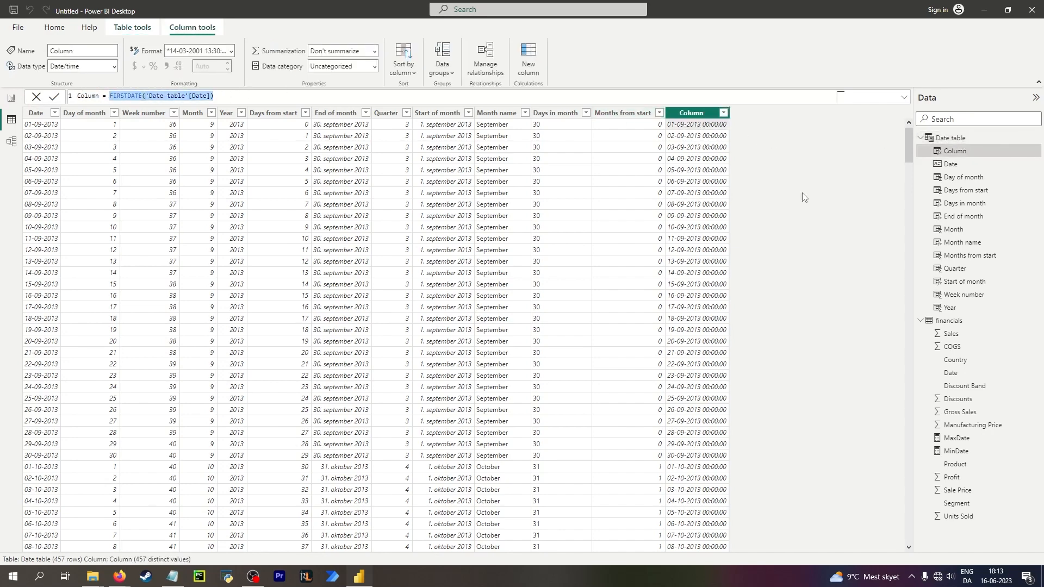
click(964, 154)
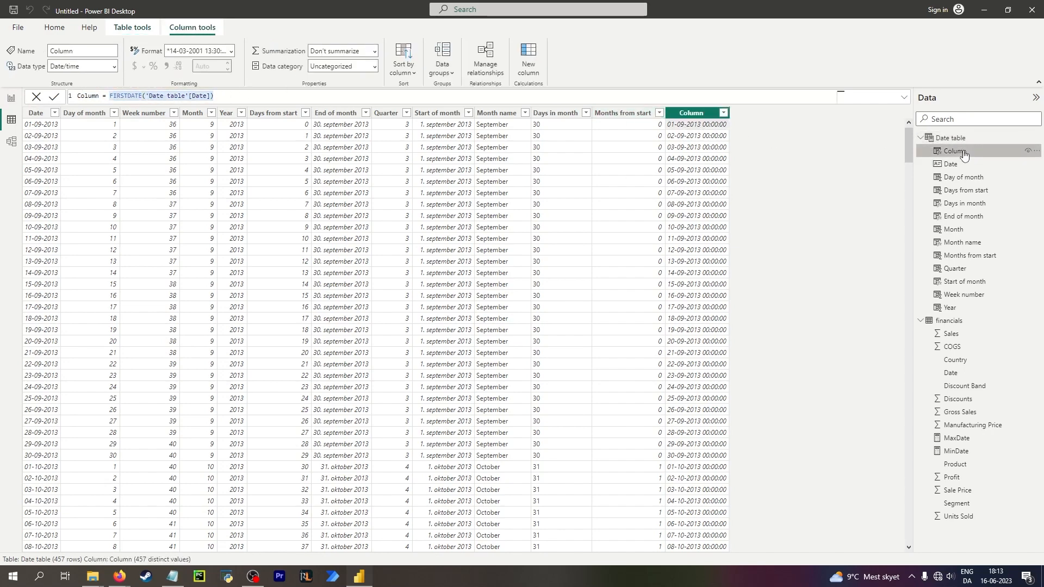
click(11, 98)
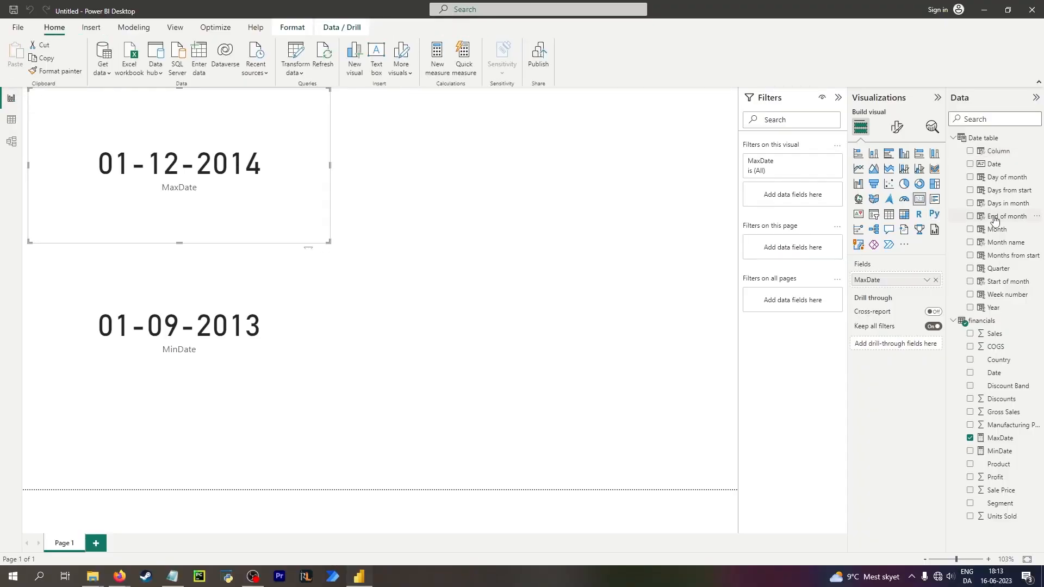
click(11, 119)
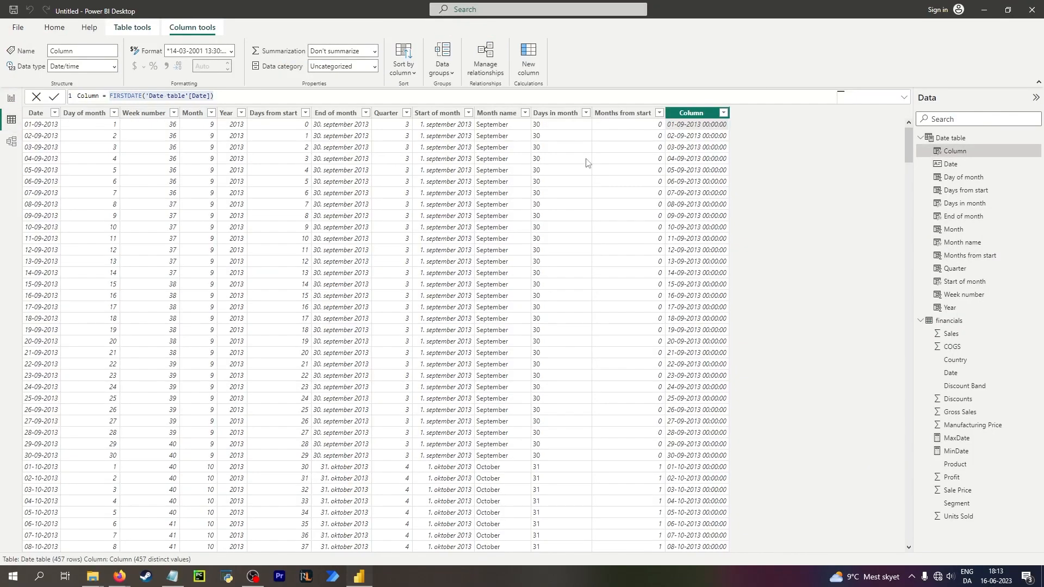
click(959, 140)
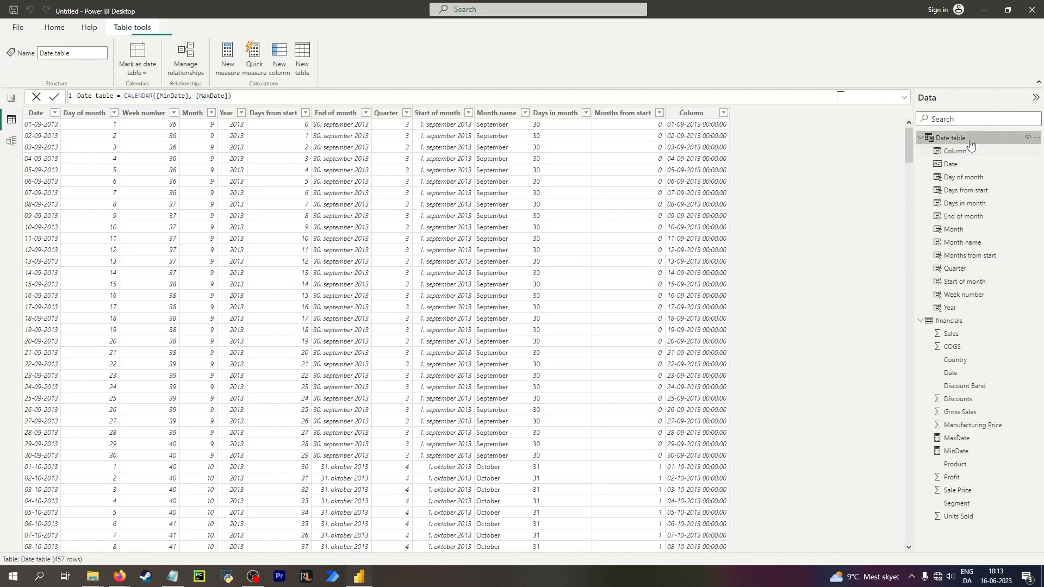
right_click(959, 140)
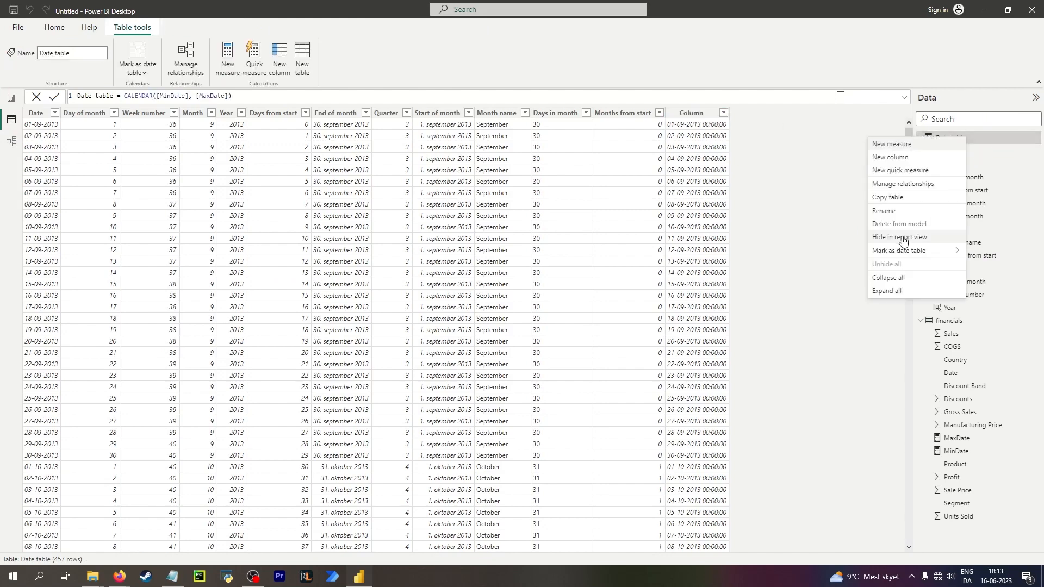
click(897, 144)
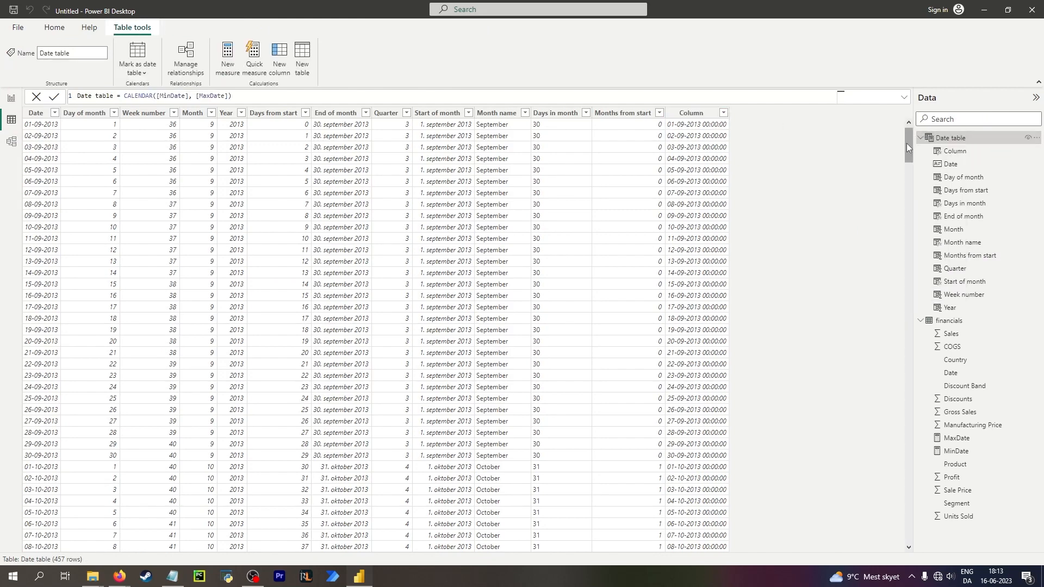
key(ctrl+v)
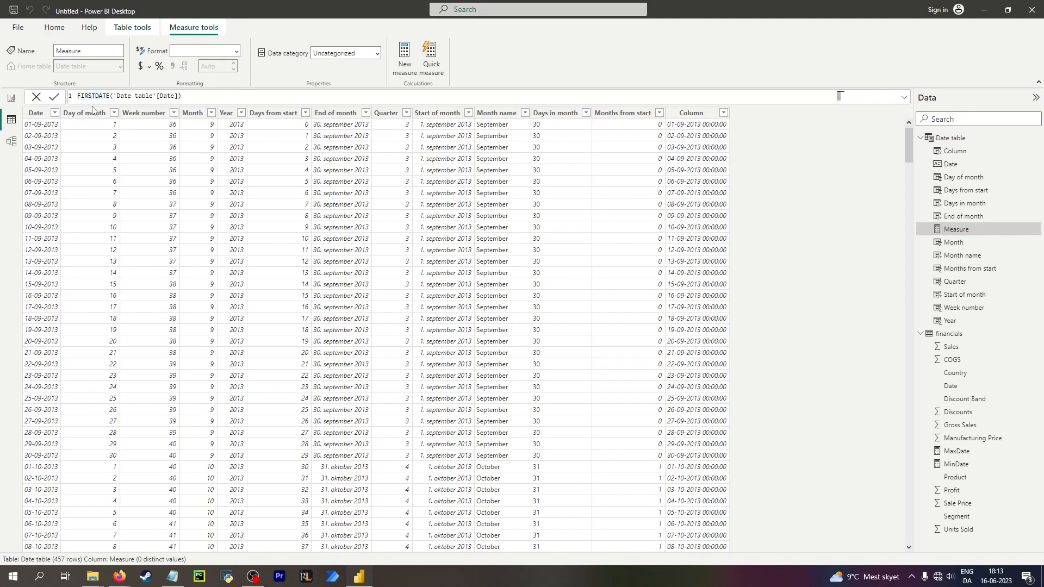
text(First date of period =)
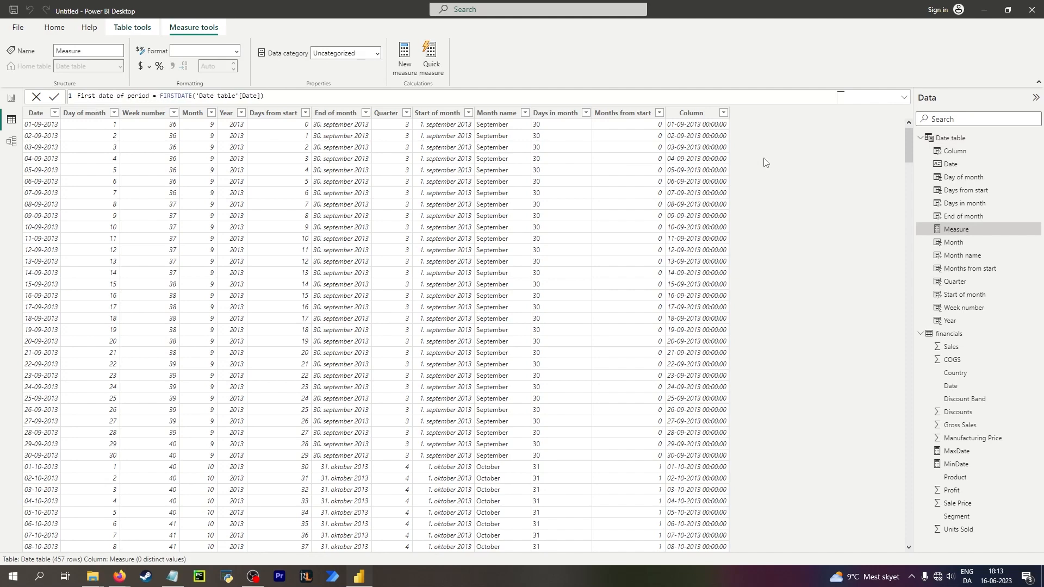
key(Return)
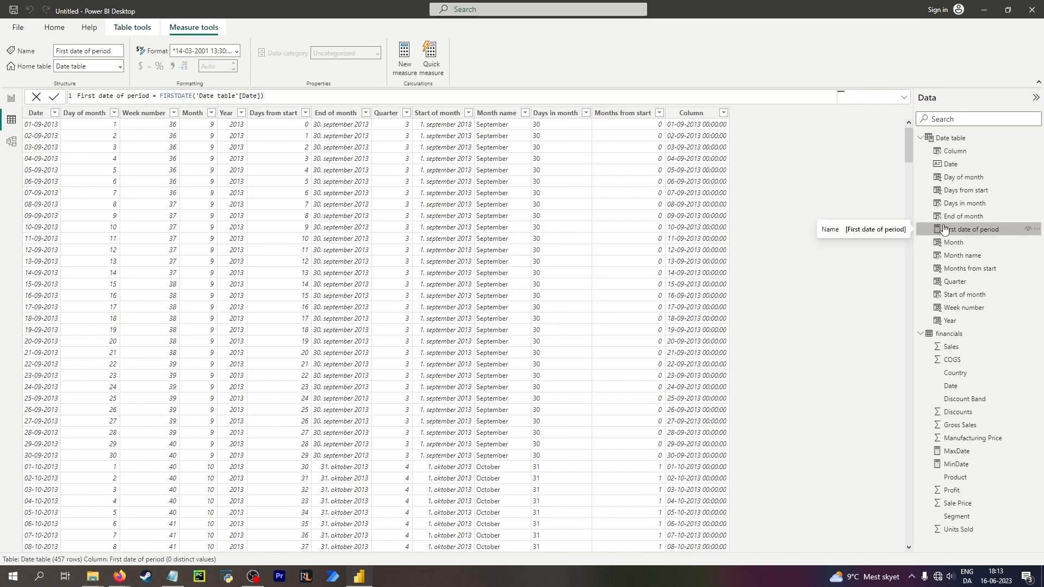
right_click(944, 229)
key(Escape)
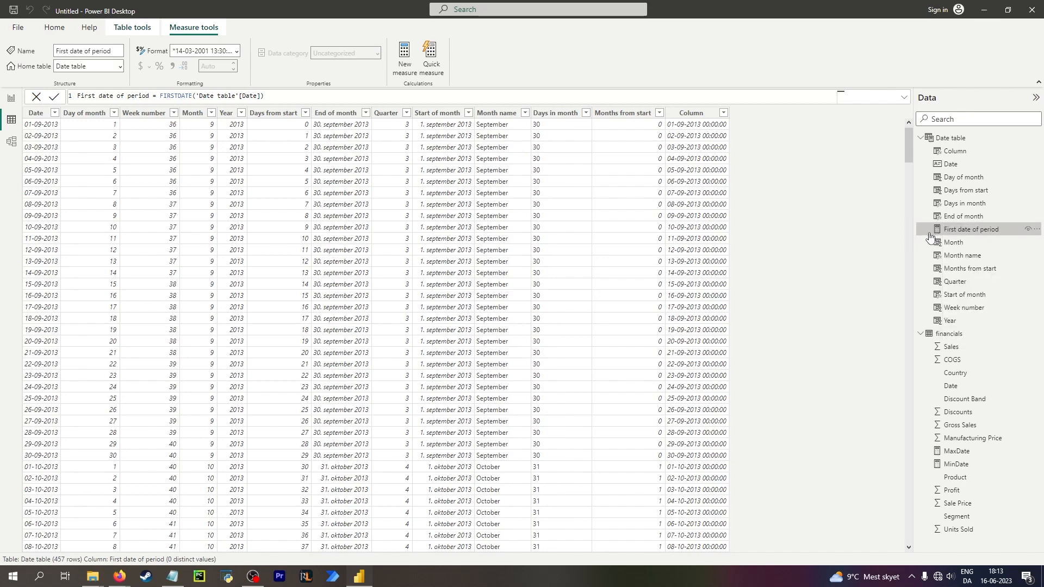
Add a card visual to the report showing the First date of period measure.
click(11, 98)
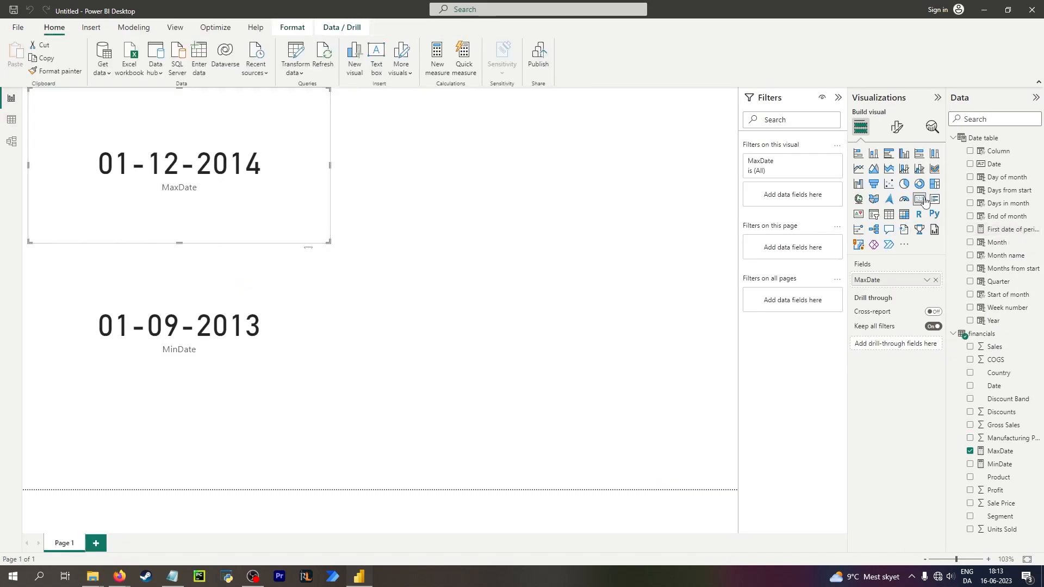
click(440, 215)
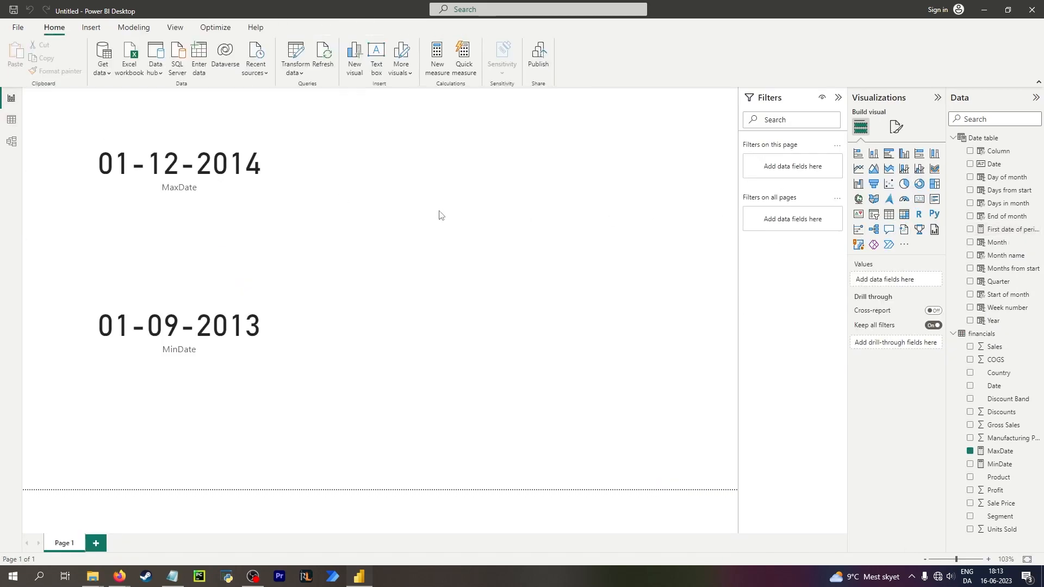
click(921, 200)
drag(242, 402, 607, 360)
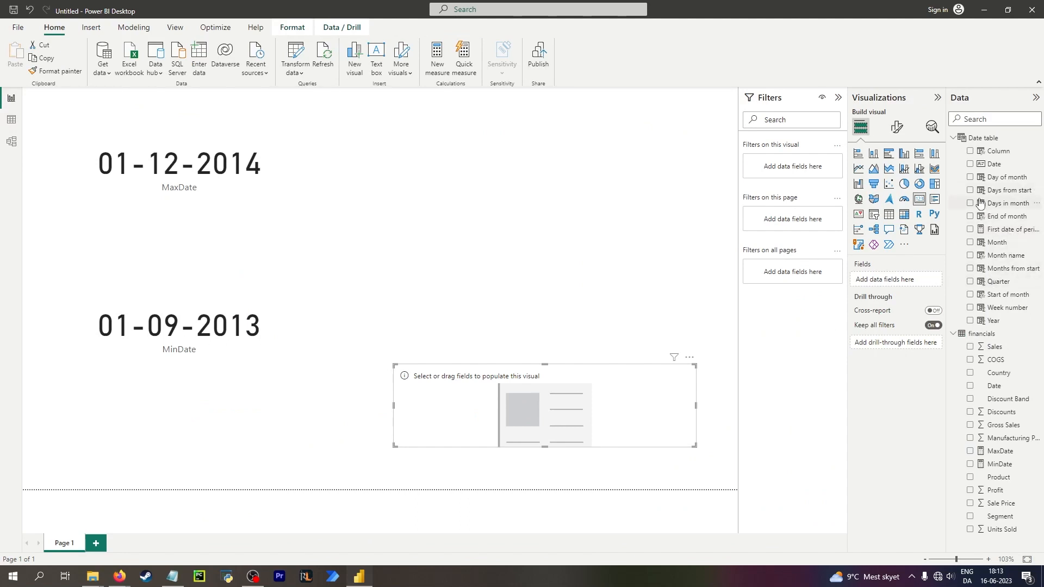
click(970, 229)
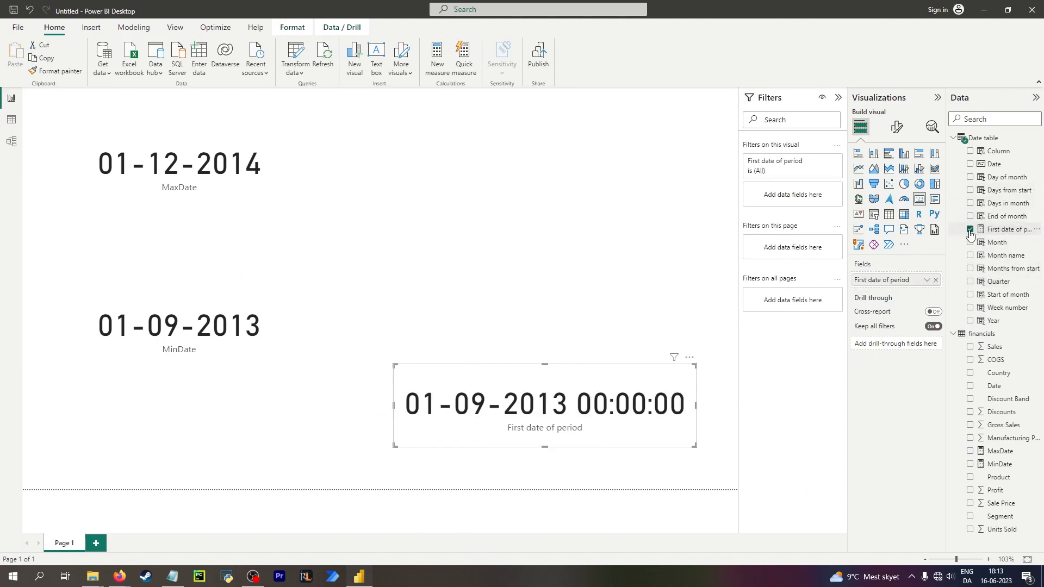
Set the First date of period measure's format to Short Date (14-03-2001).
click(10, 120)
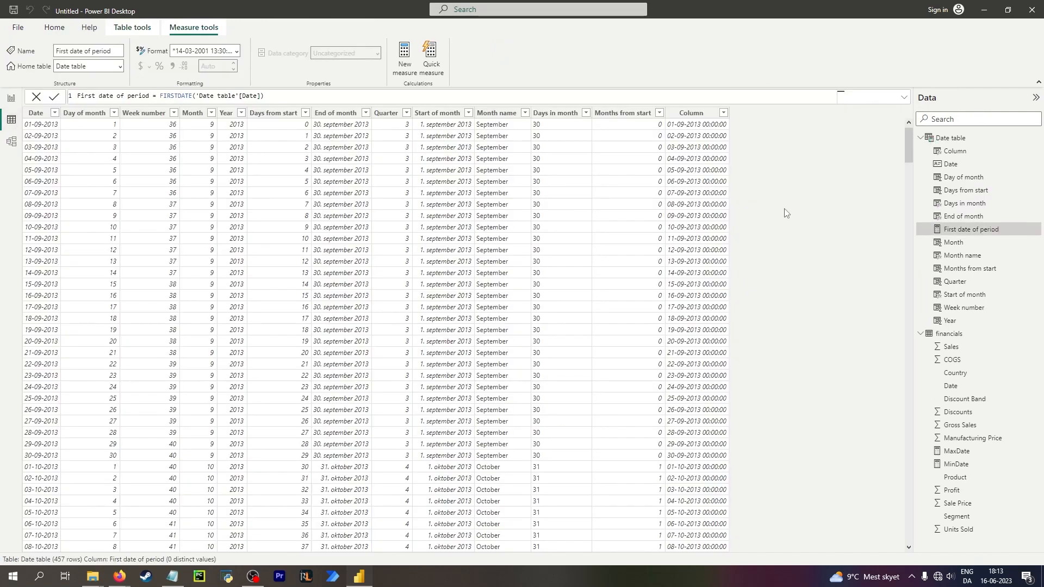
click(237, 51)
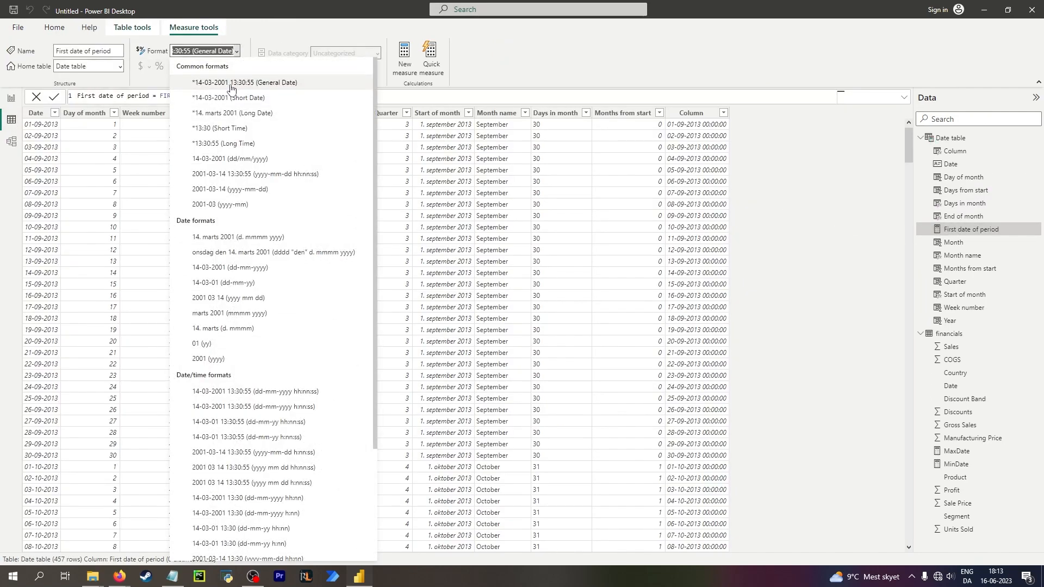
click(232, 101)
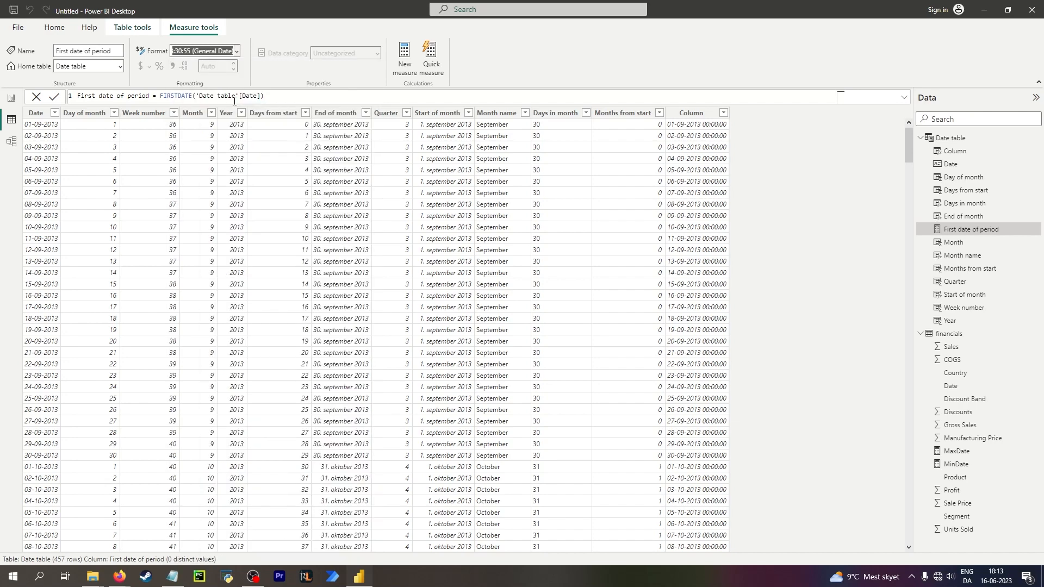
click(11, 98)
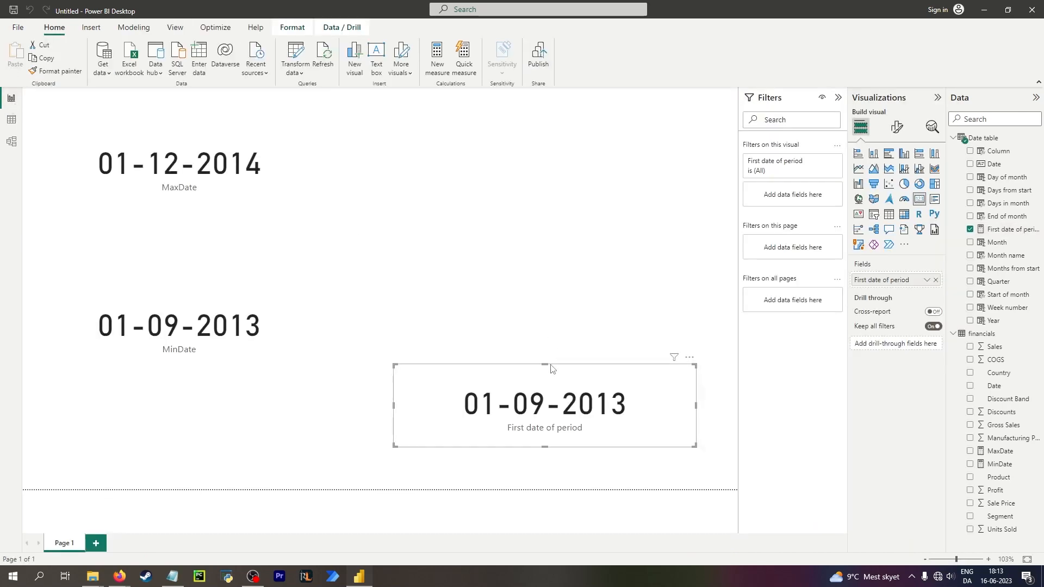
Add a slicer to the report using the Date table's Date field.
click(501, 215)
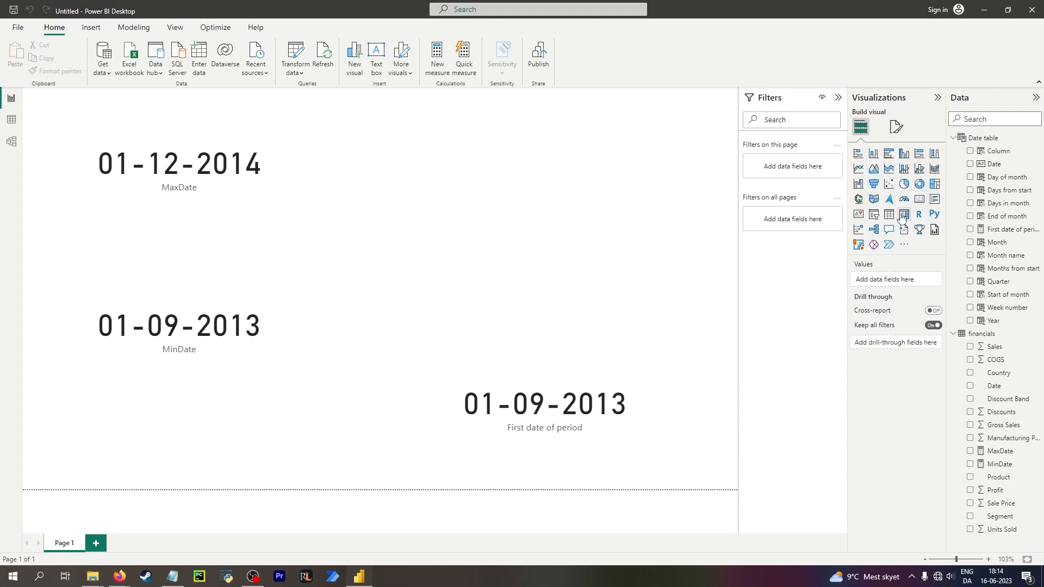
click(871, 216)
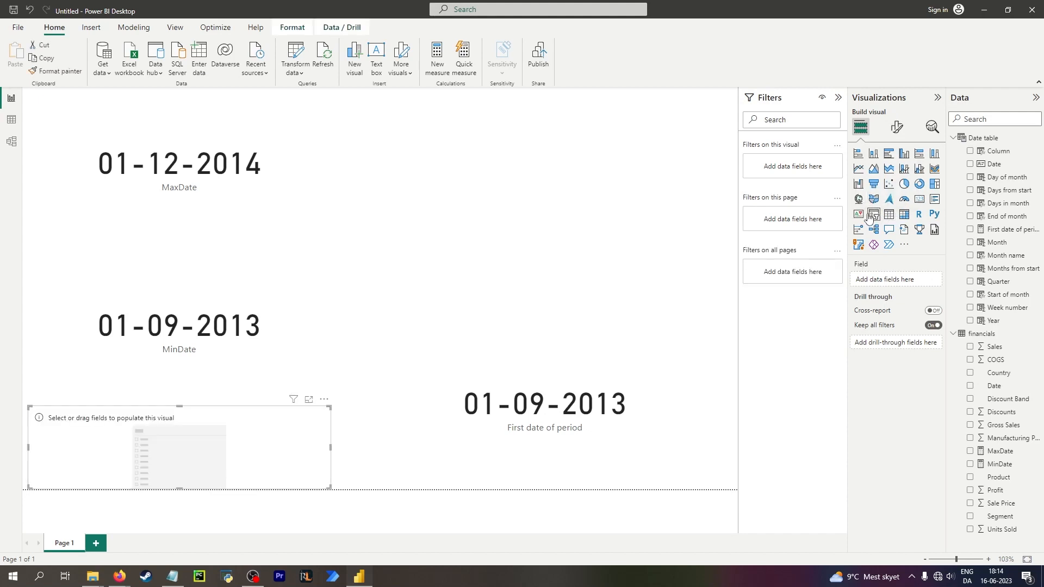
drag(254, 413, 590, 205)
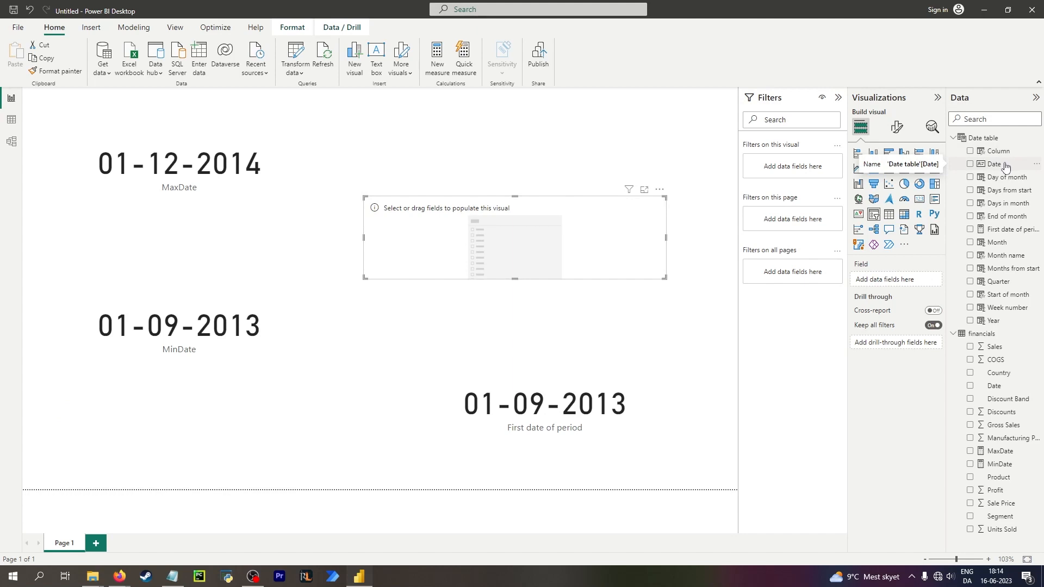
drag(1010, 165, 522, 228)
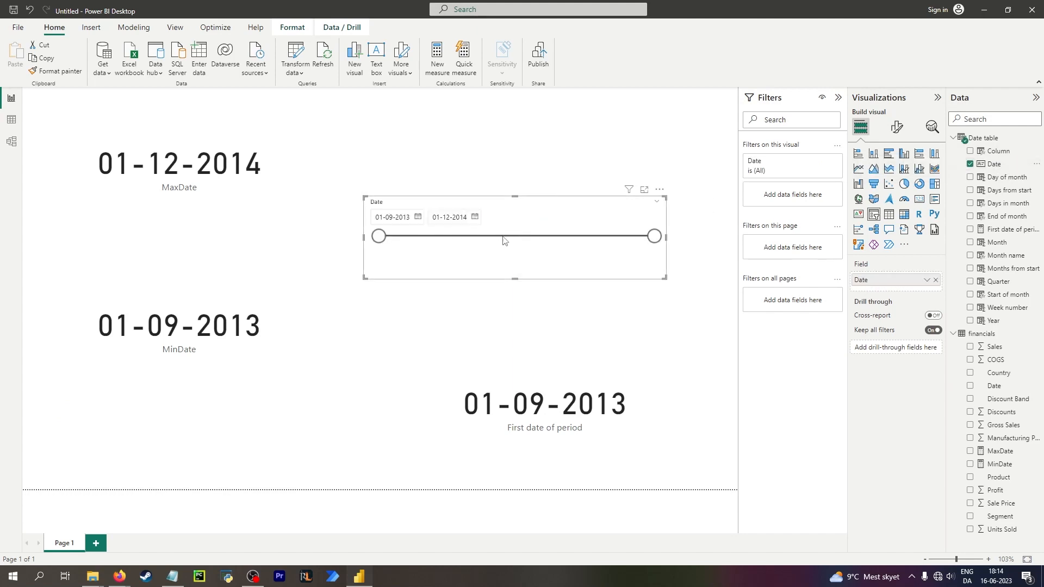
Narrow the slicer's date range so it starts at 09-02-2014 and select the First date of period card.
drag(378, 236, 405, 236)
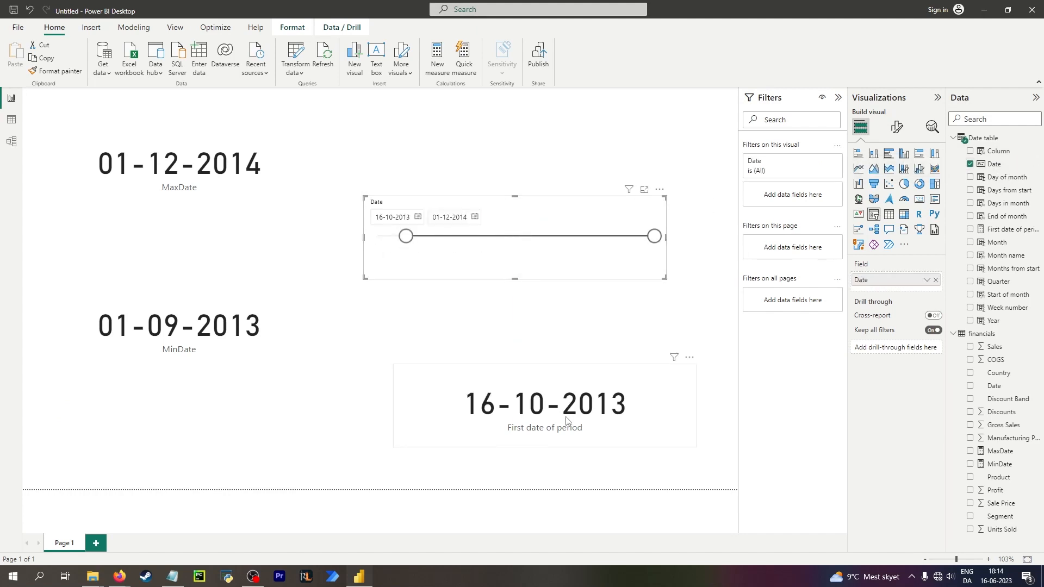
drag(406, 236, 476, 236)
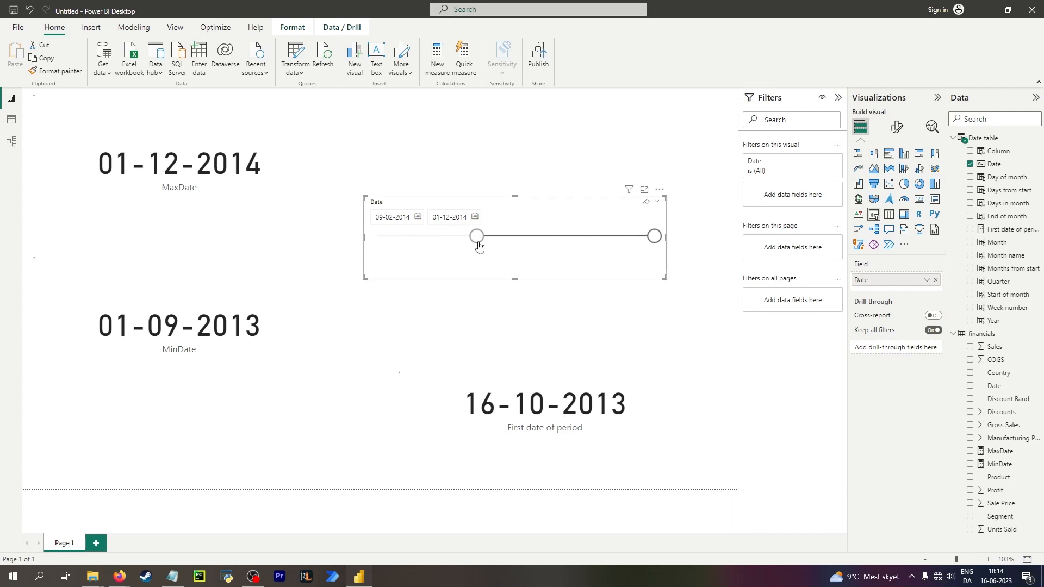
click(558, 405)
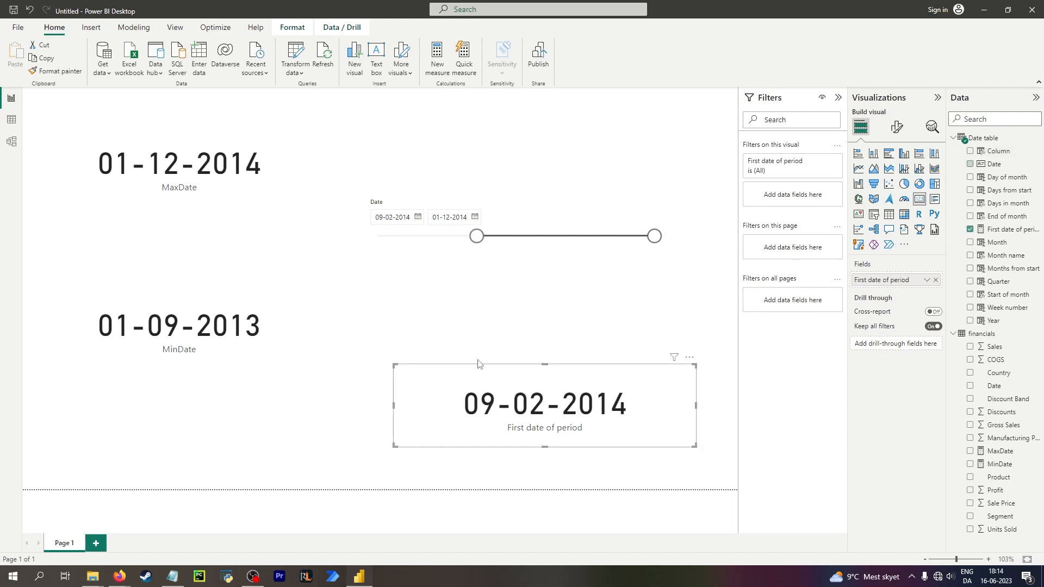
Compare the formulas of the First date of period measure, the Date column and the Column column.
click(11, 119)
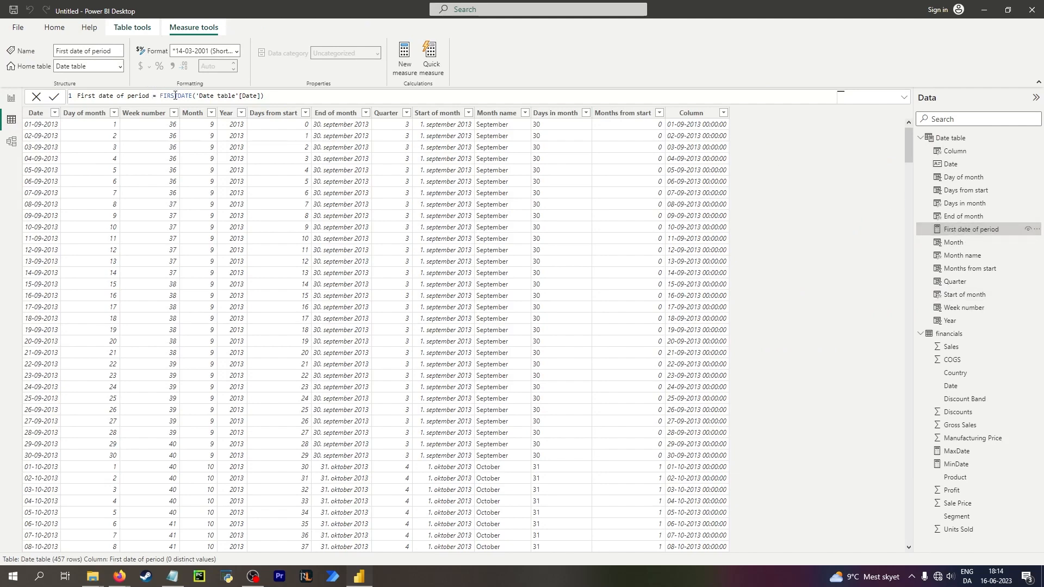
click(11, 98)
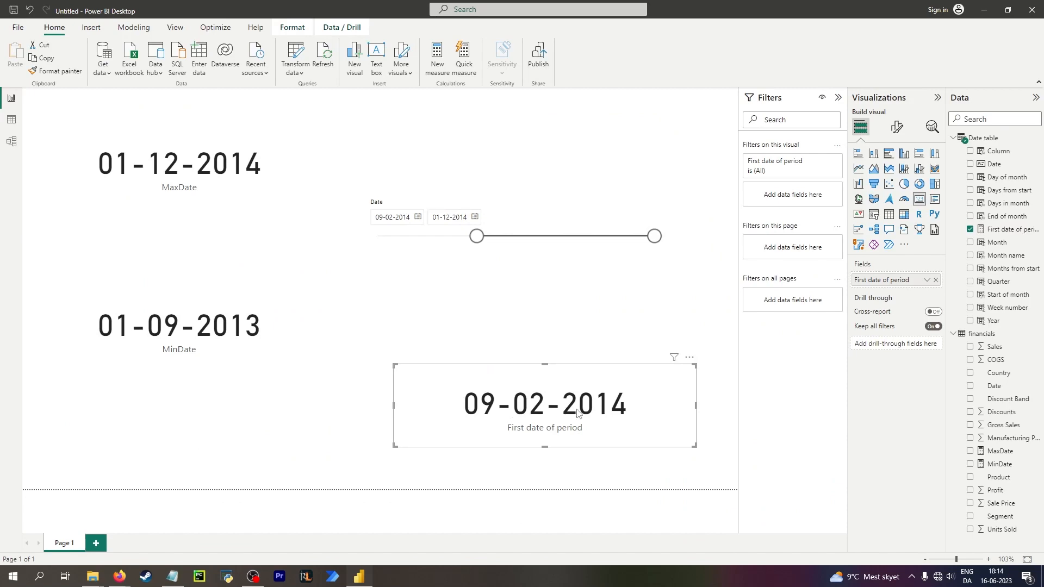
click(11, 120)
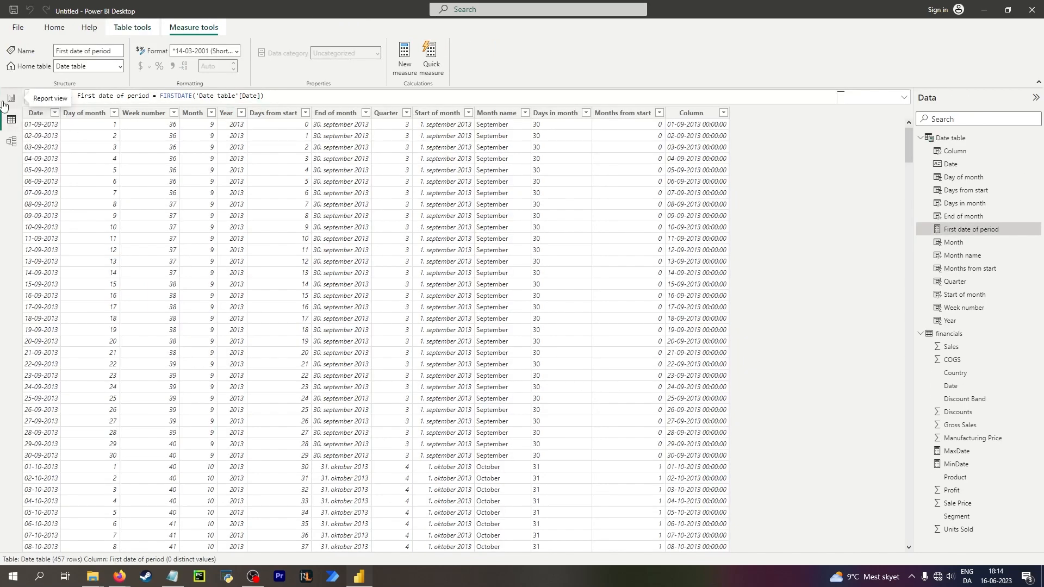
click(174, 100)
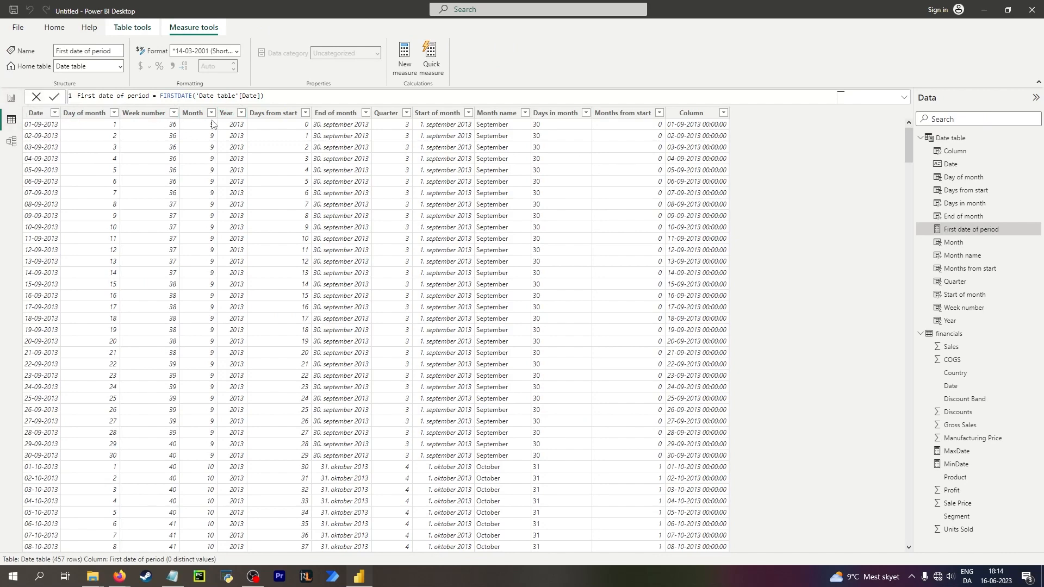
click(35, 112)
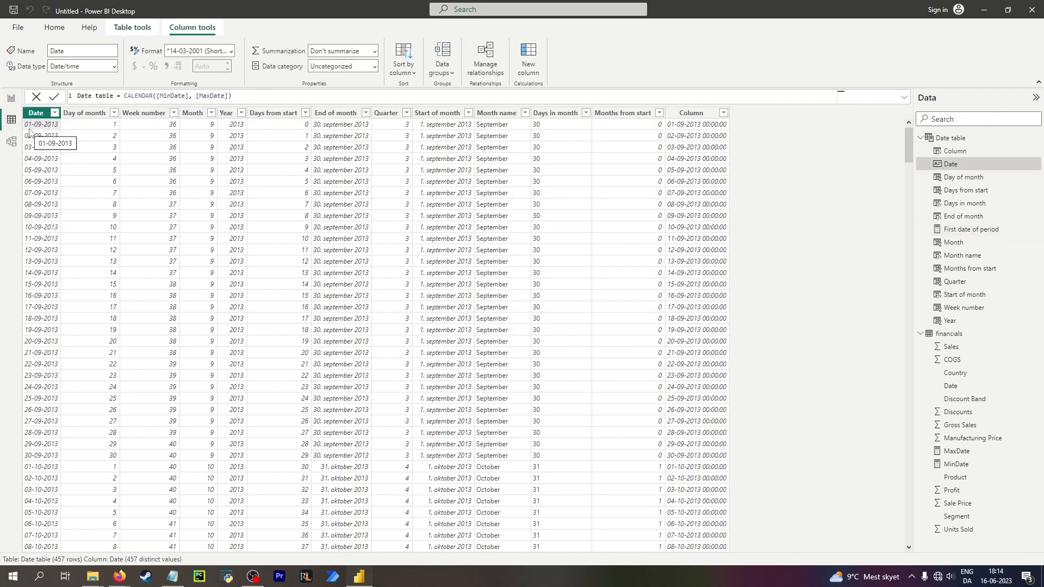
click(711, 124)
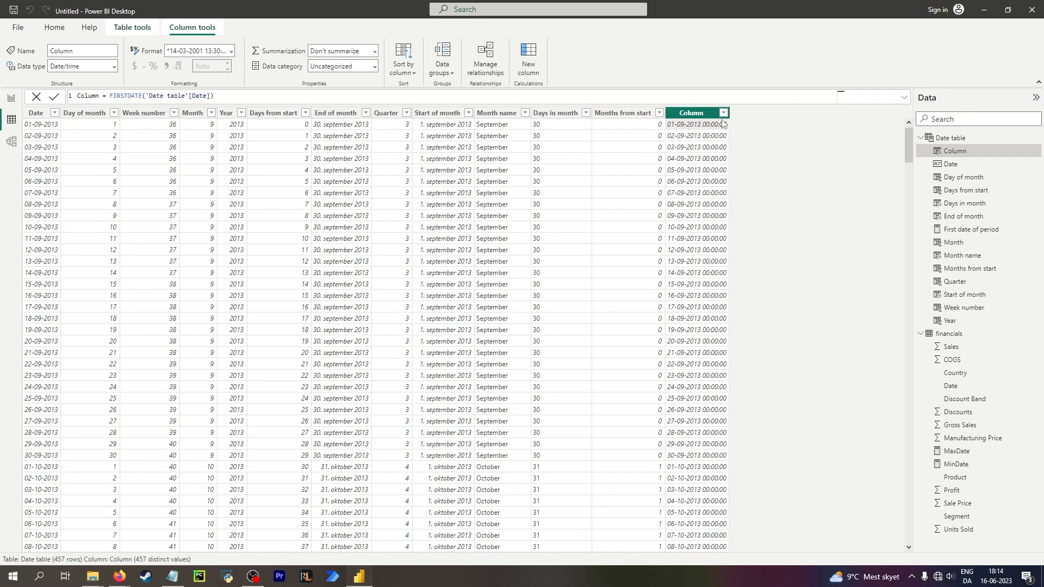
click(33, 126)
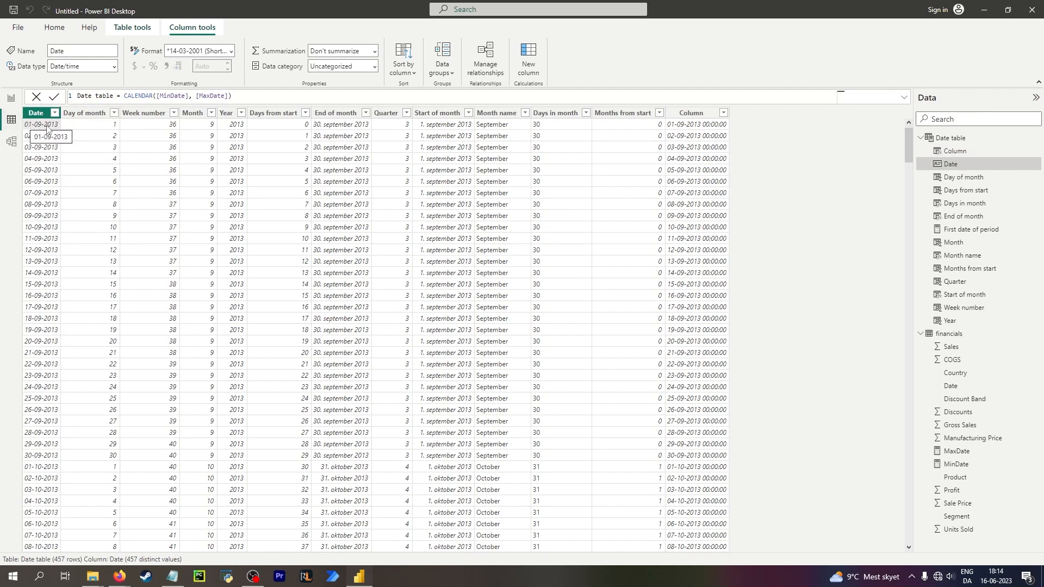
click(709, 129)
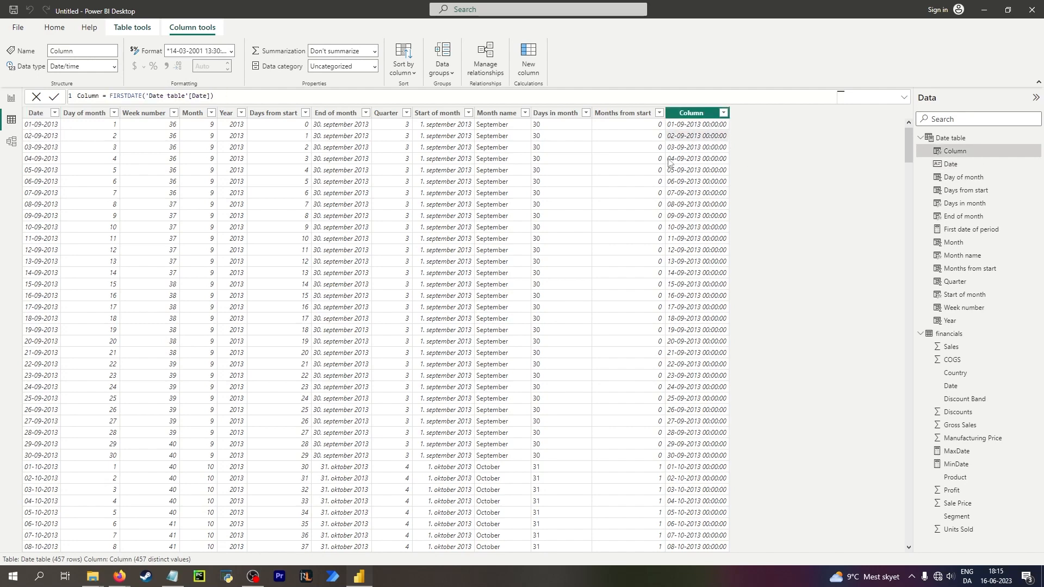
click(46, 139)
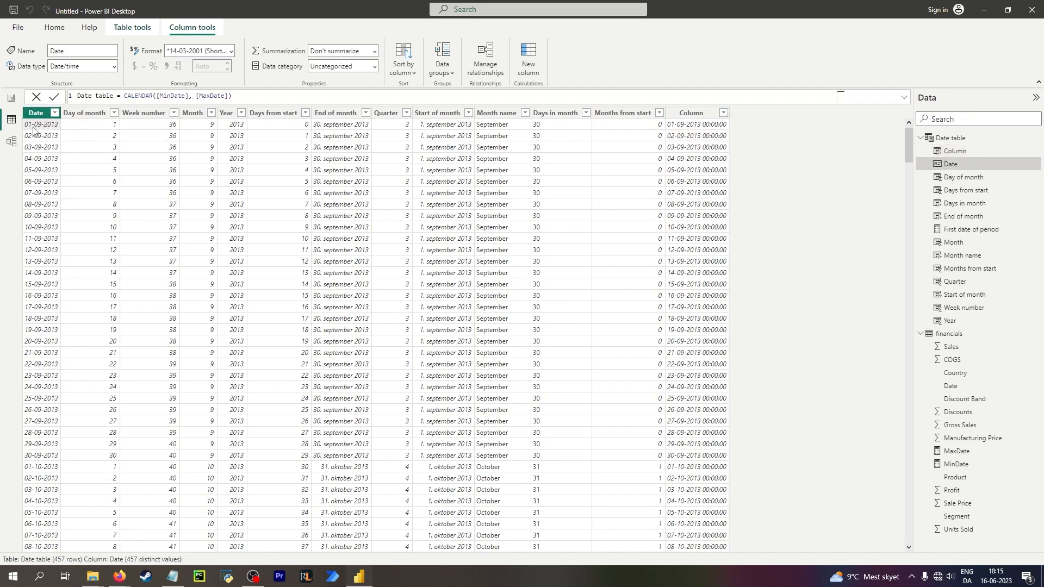
click(11, 99)
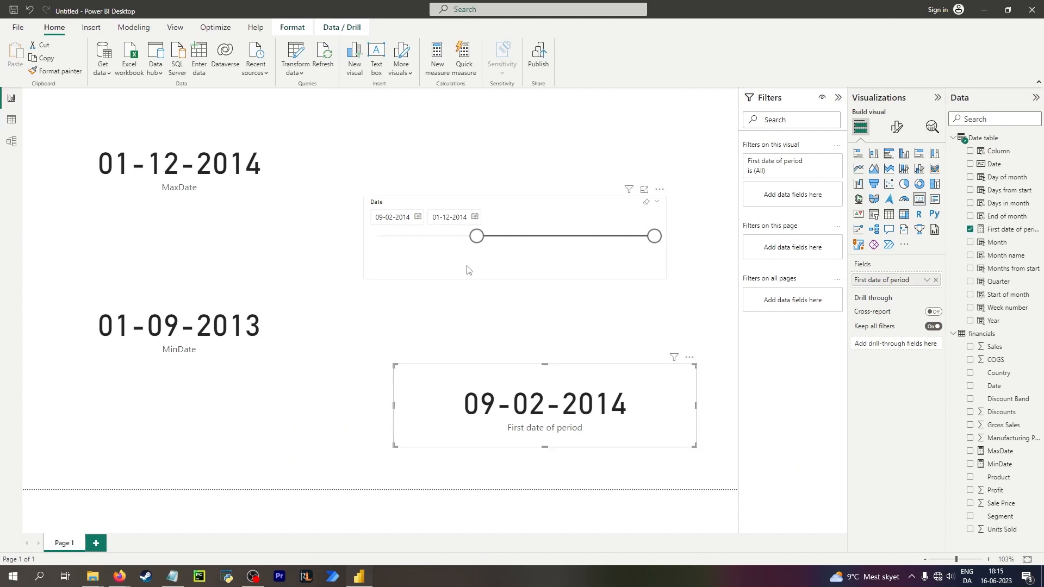
Move the slicer's start to 29-06-2014, then return it to the beginning and clear the slicer's selection.
drag(477, 238, 561, 239)
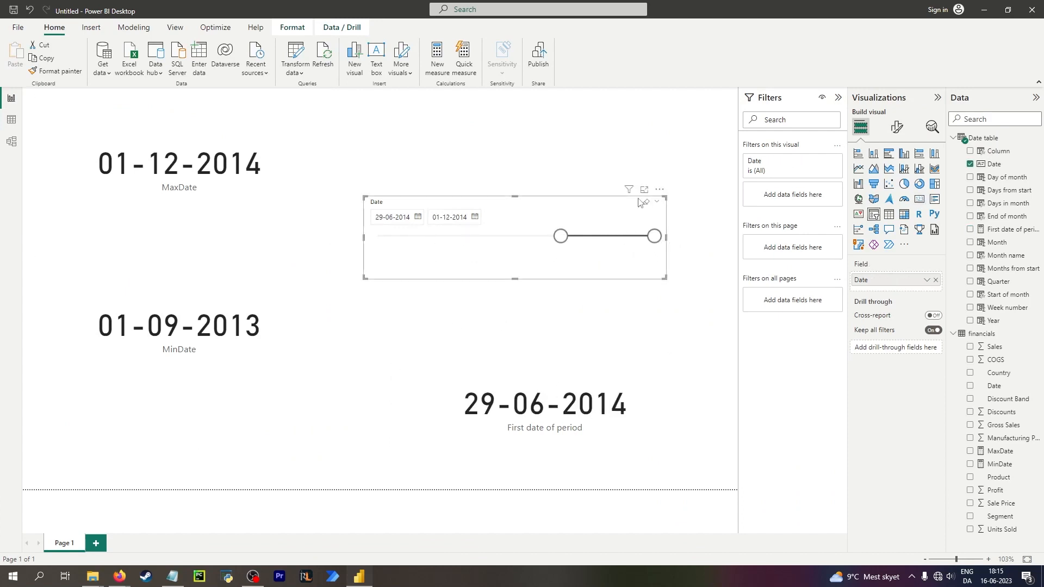
mouse_move(629, 193)
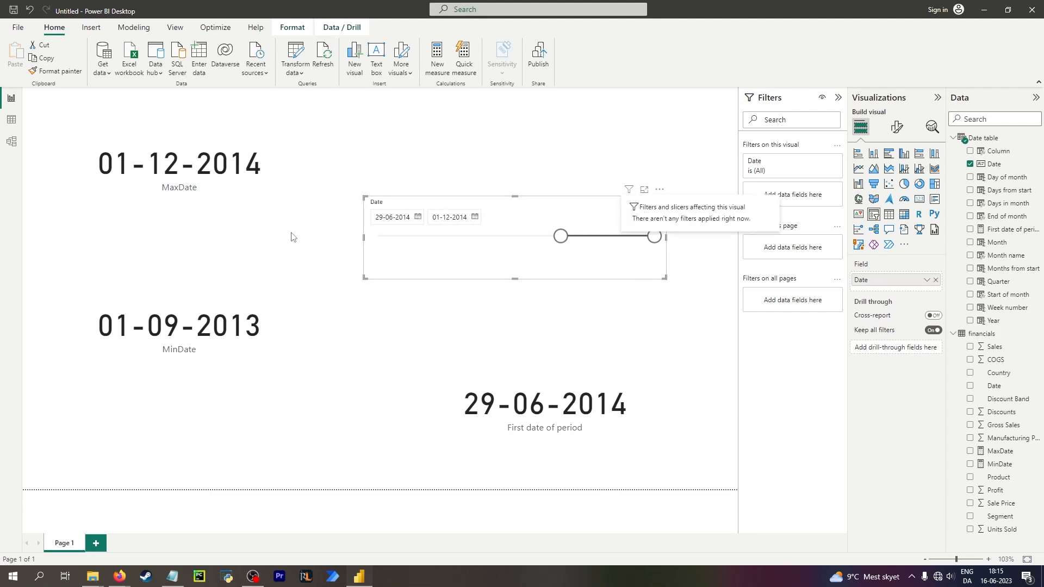
drag(560, 236, 379, 236)
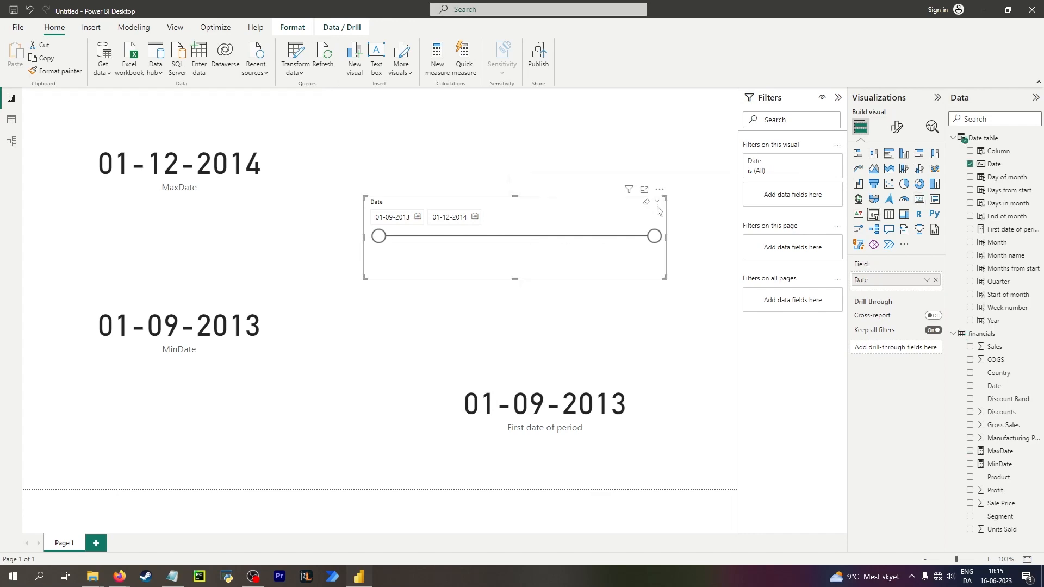
click(598, 236)
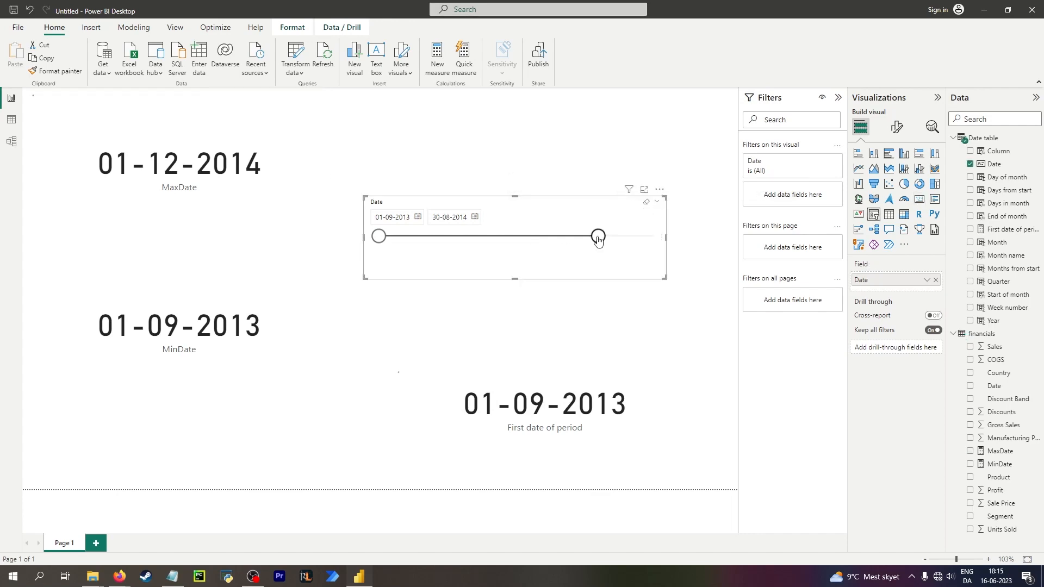
click(645, 202)
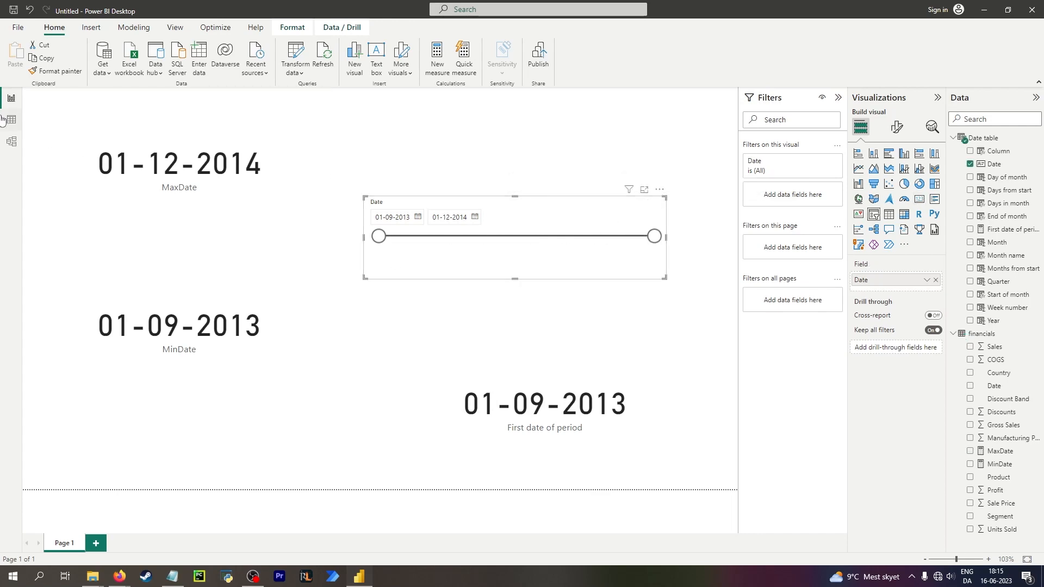
Create a new measure in the Date table: Last date of period = LASTDATE('Date table'[Date]).
click(3, 119)
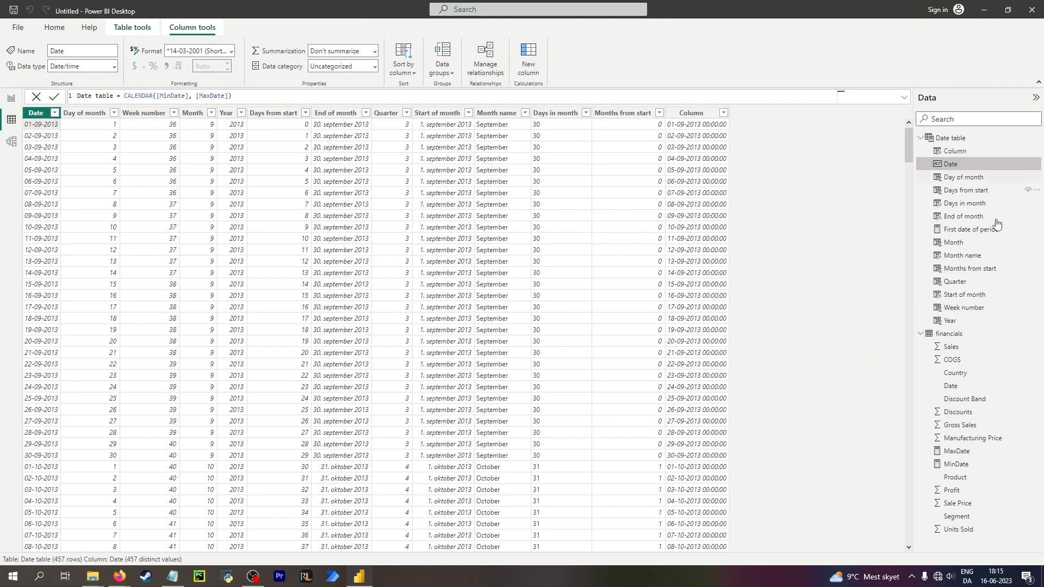
click(971, 231)
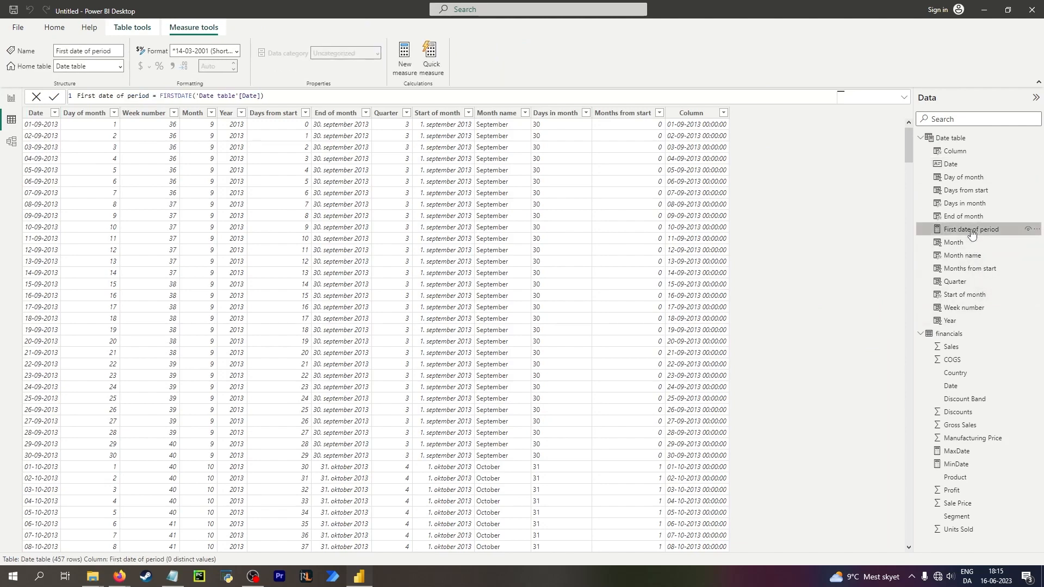
right_click(968, 234)
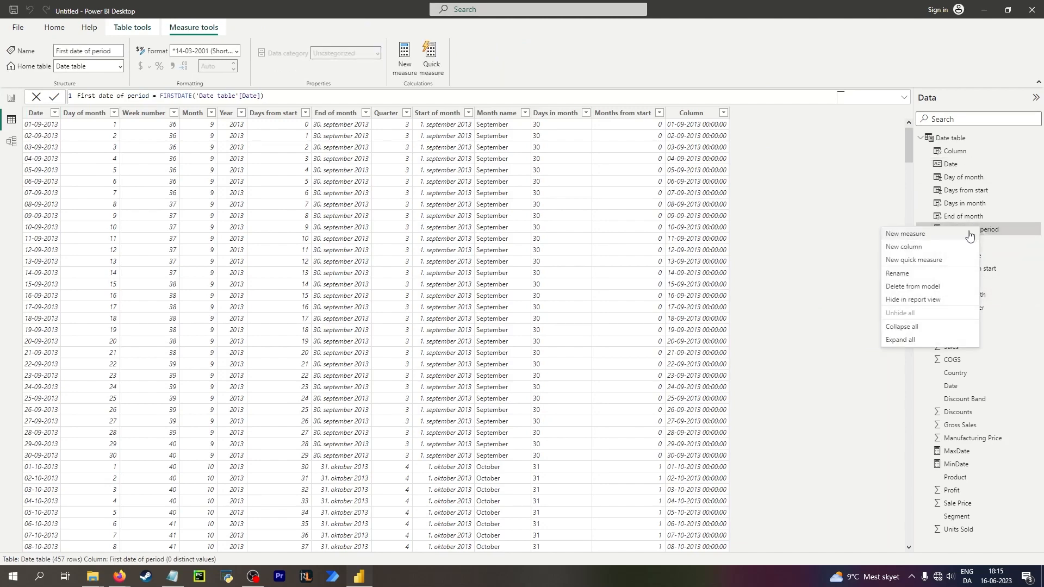
click(927, 234)
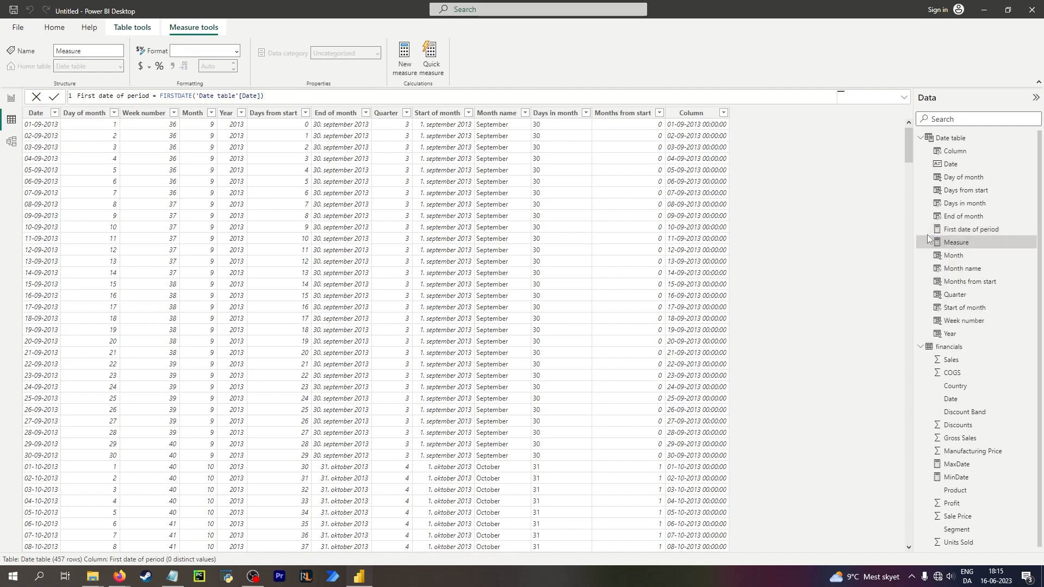
text(Last dat)
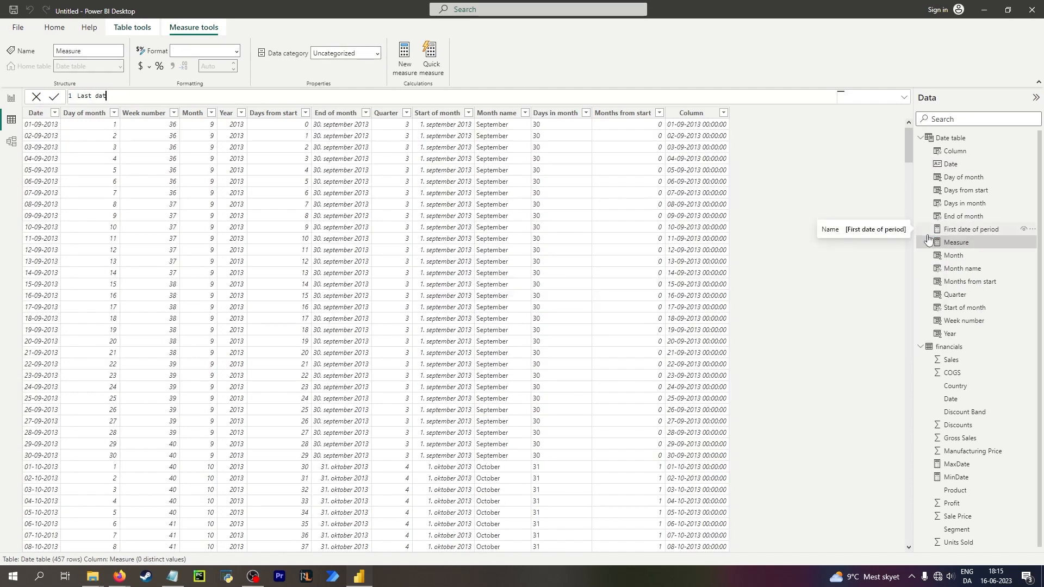
text(e of period = las)
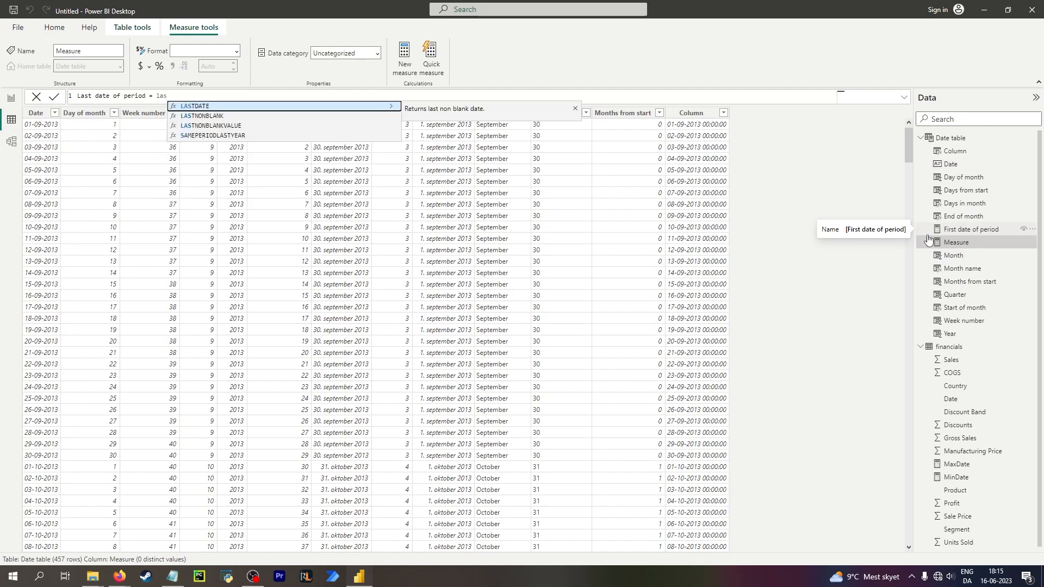
key(Tab)
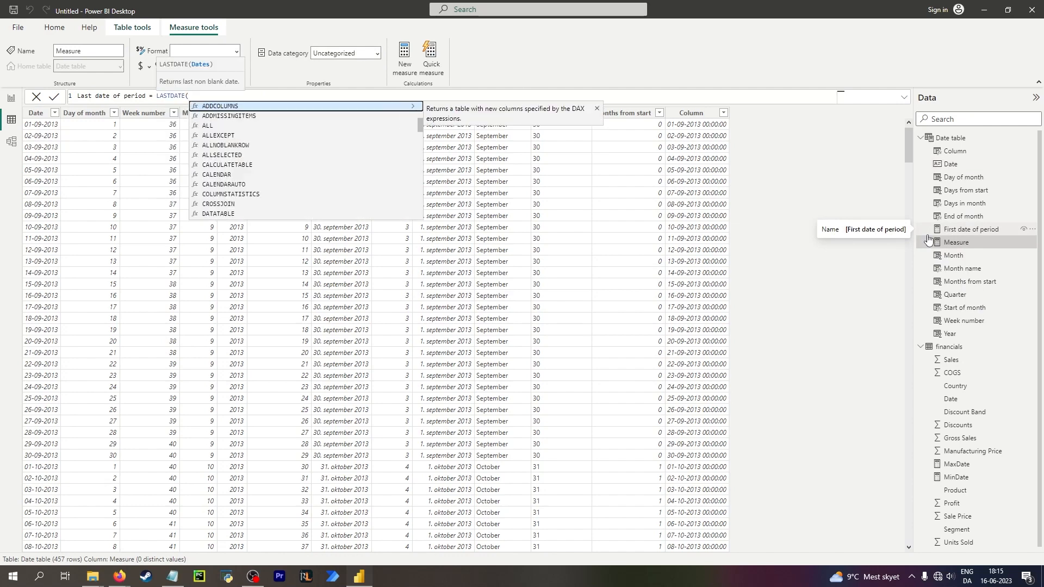
text(date)
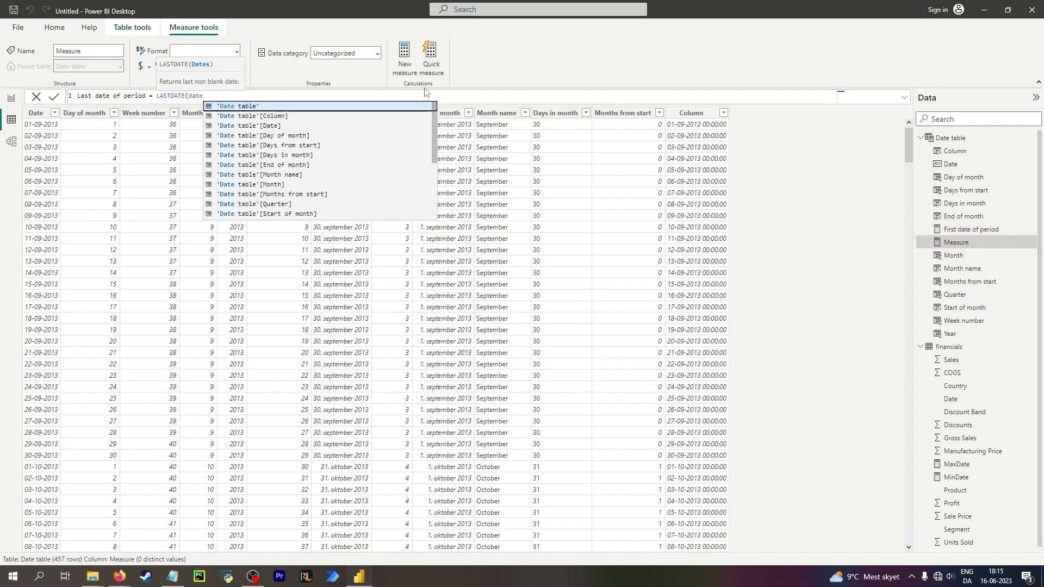
click(294, 125)
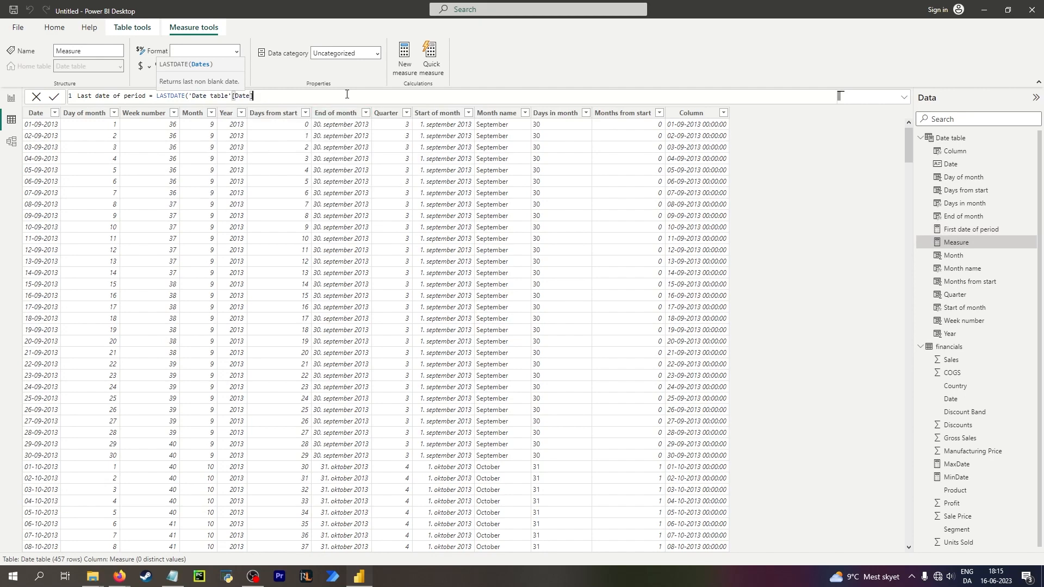
text())
key(Return)
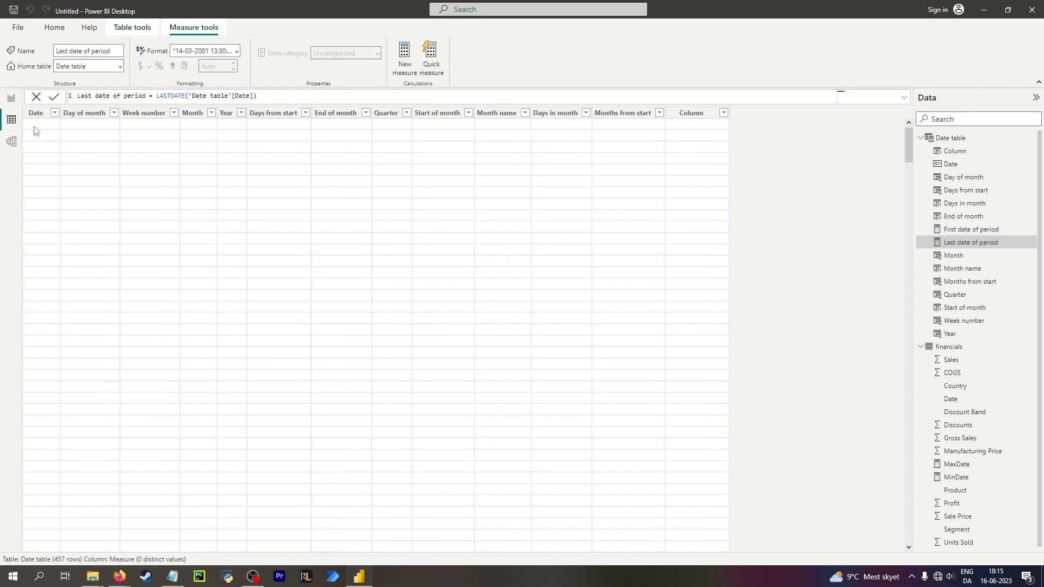
click(11, 99)
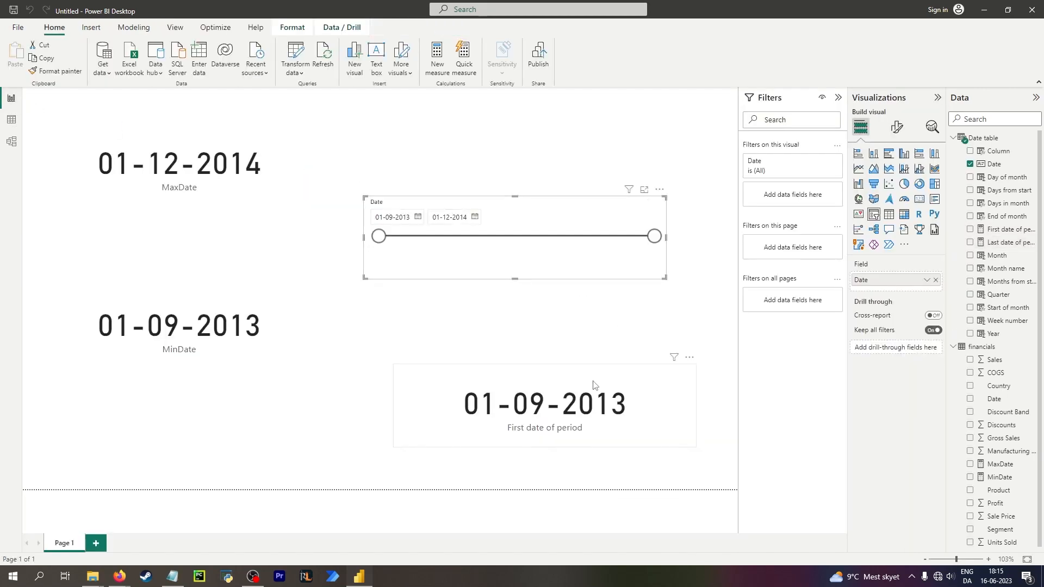
click(918, 200)
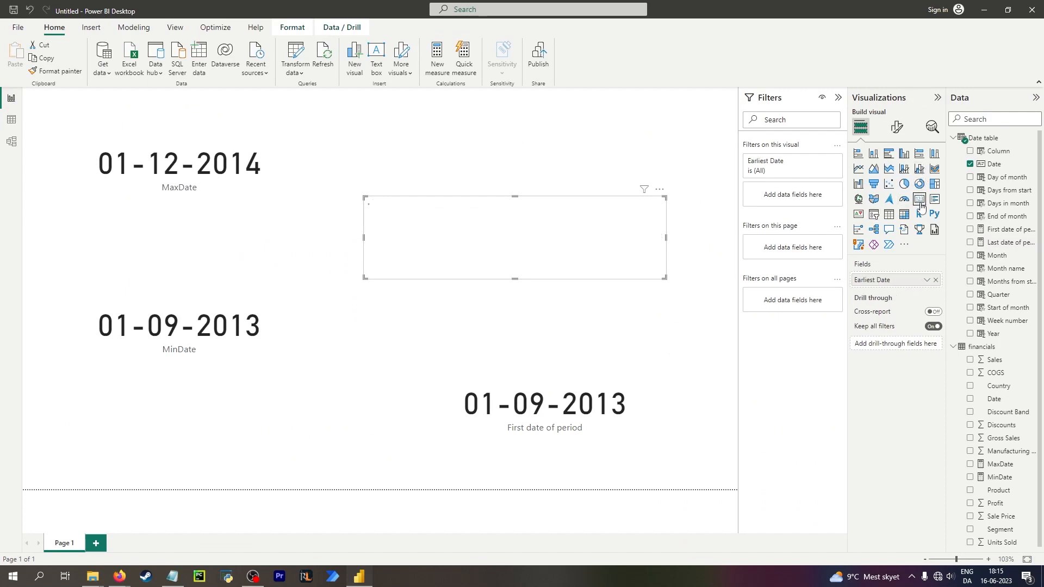
drag(531, 200, 538, 153)
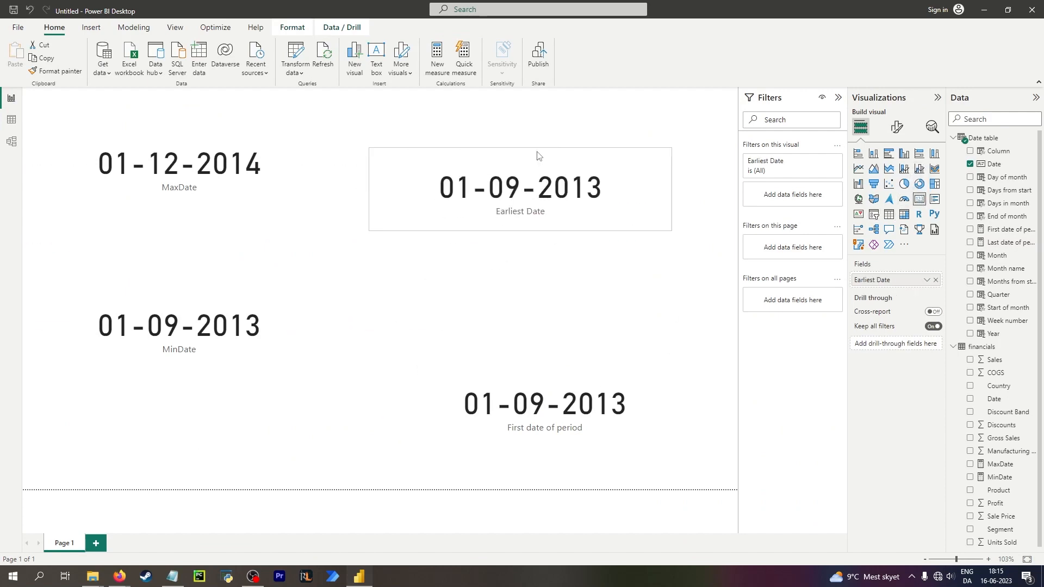
key(ctrl+z)
key(ctrl+z)
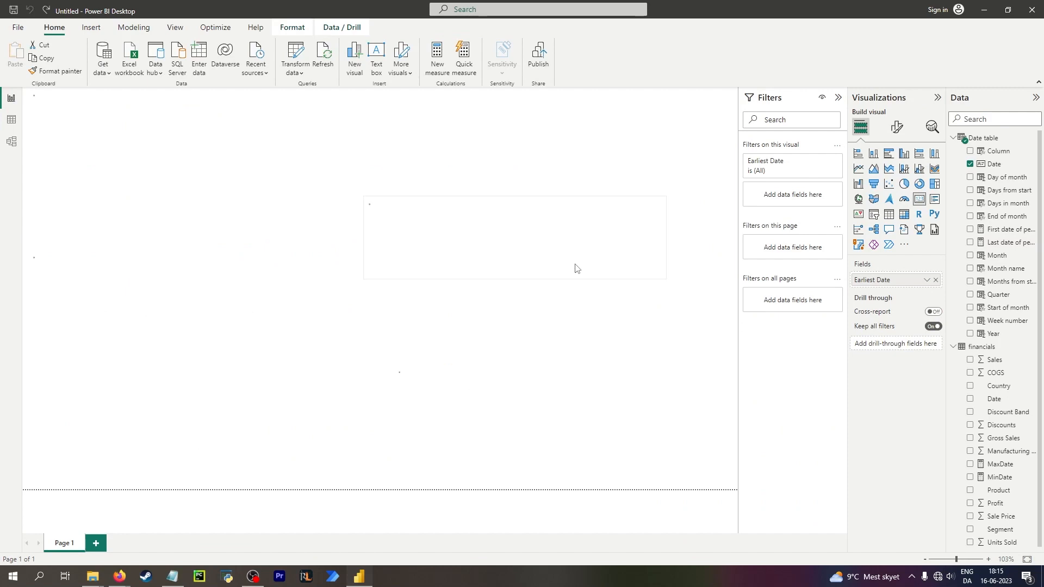
click(565, 320)
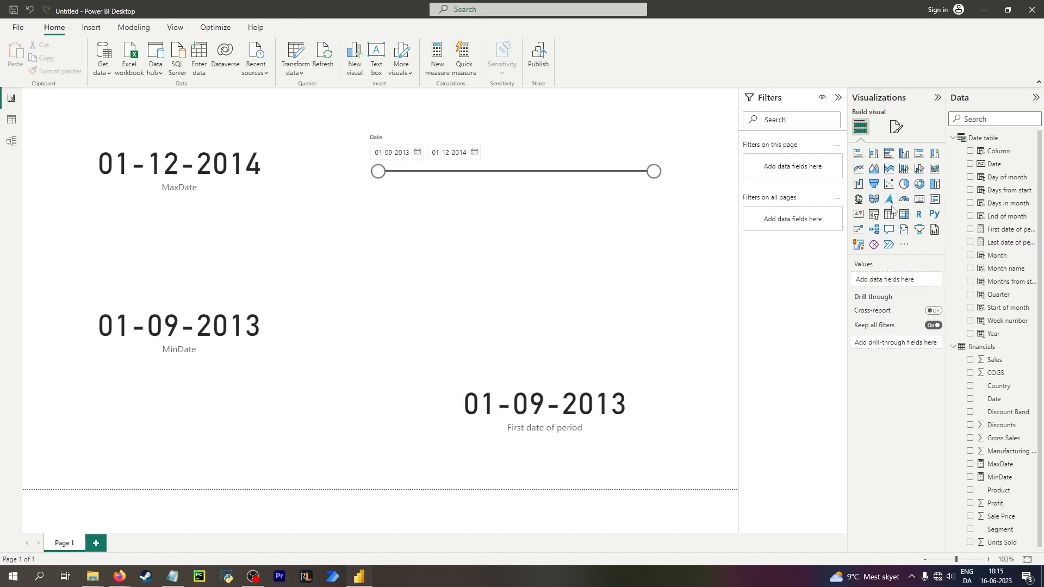
Add a card showing the Last date of period measure, placed between the slicer and the First date of period card.
click(919, 201)
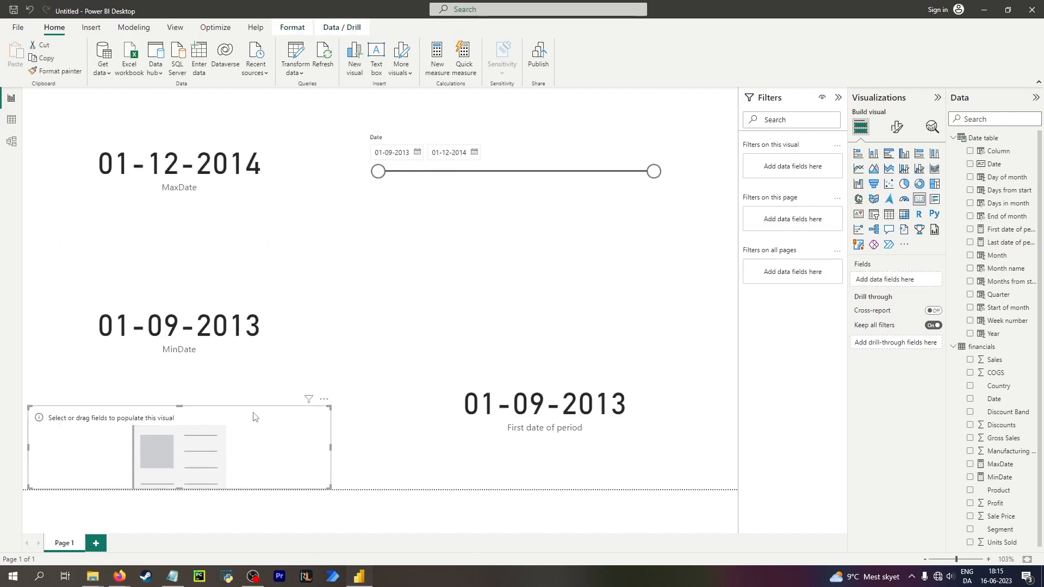
drag(257, 421, 633, 269)
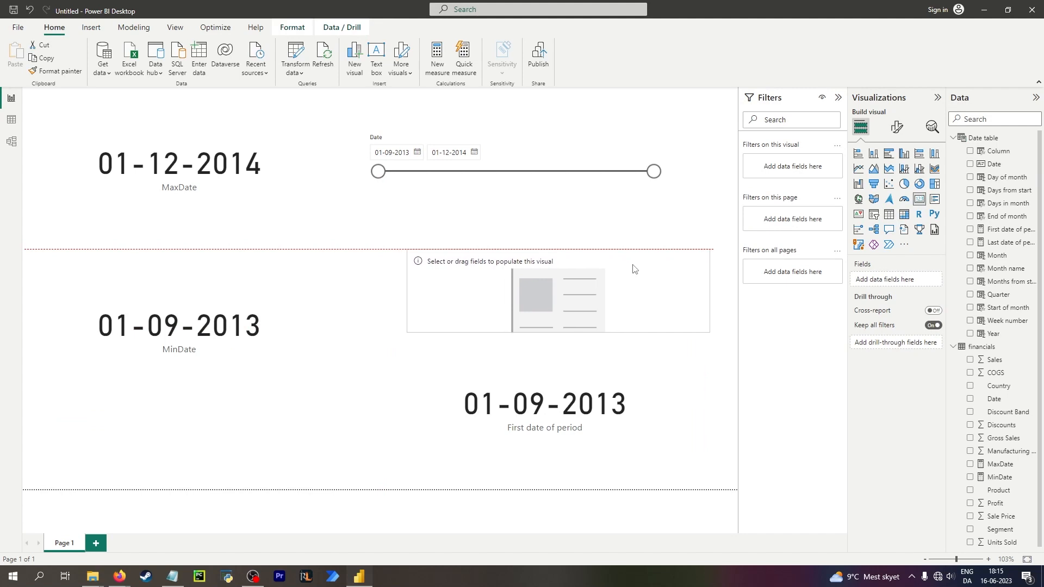
click(970, 243)
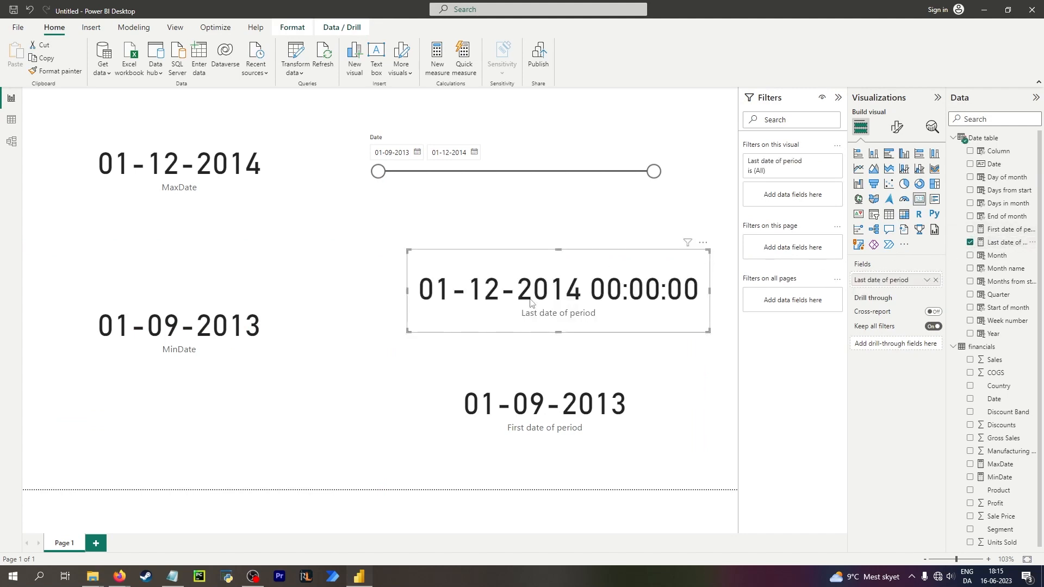
Narrow the date slicer's range to run from 08-01-2014 to 19-08-2014.
click(616, 172)
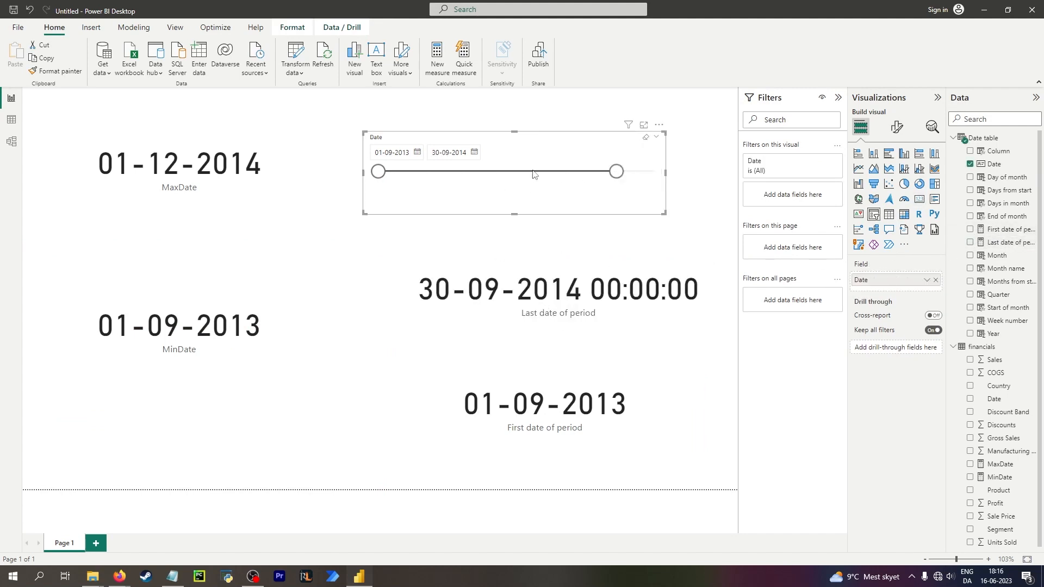
drag(379, 171, 439, 172)
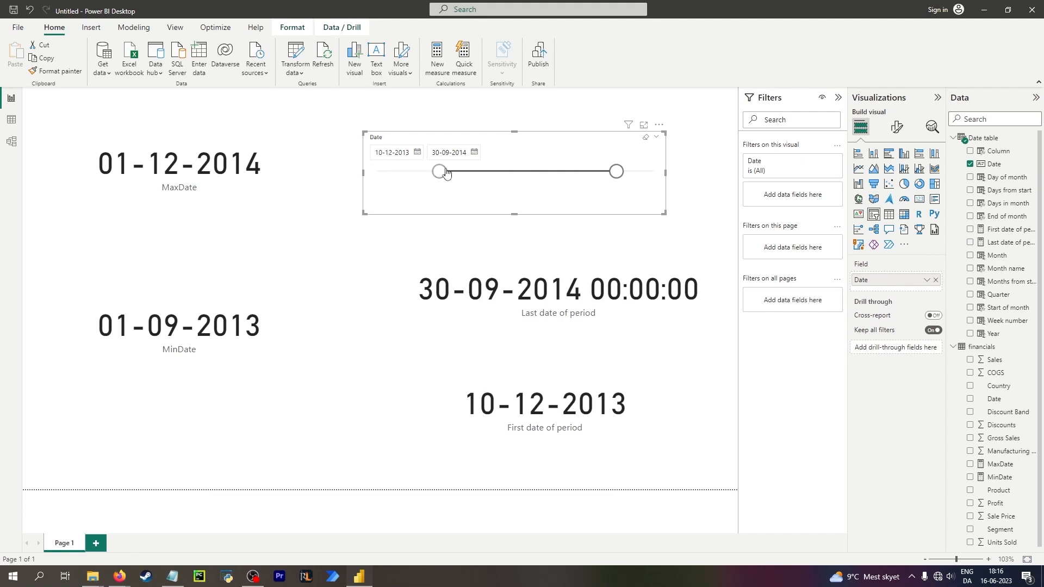
click(591, 172)
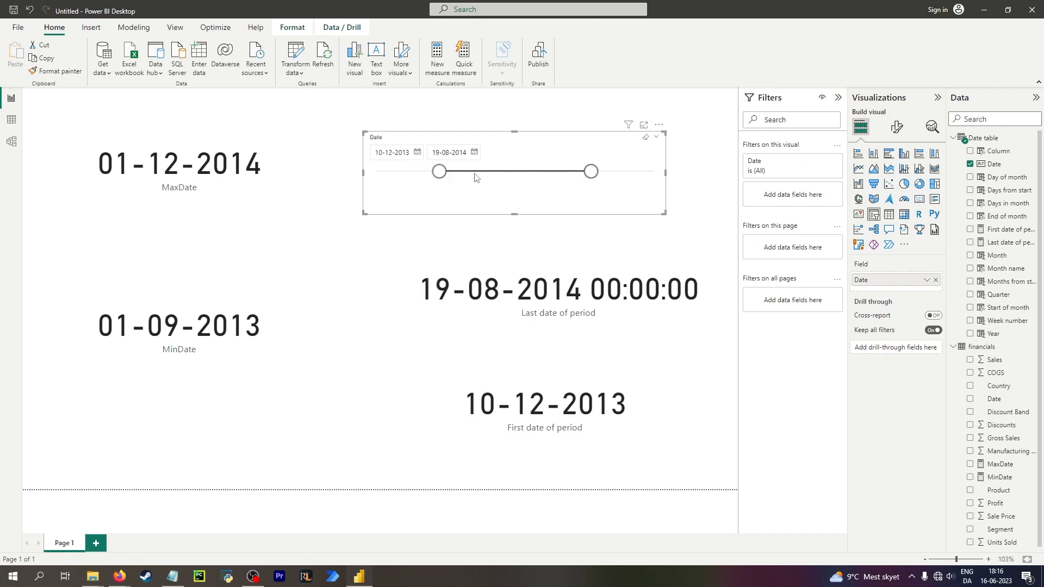
click(456, 173)
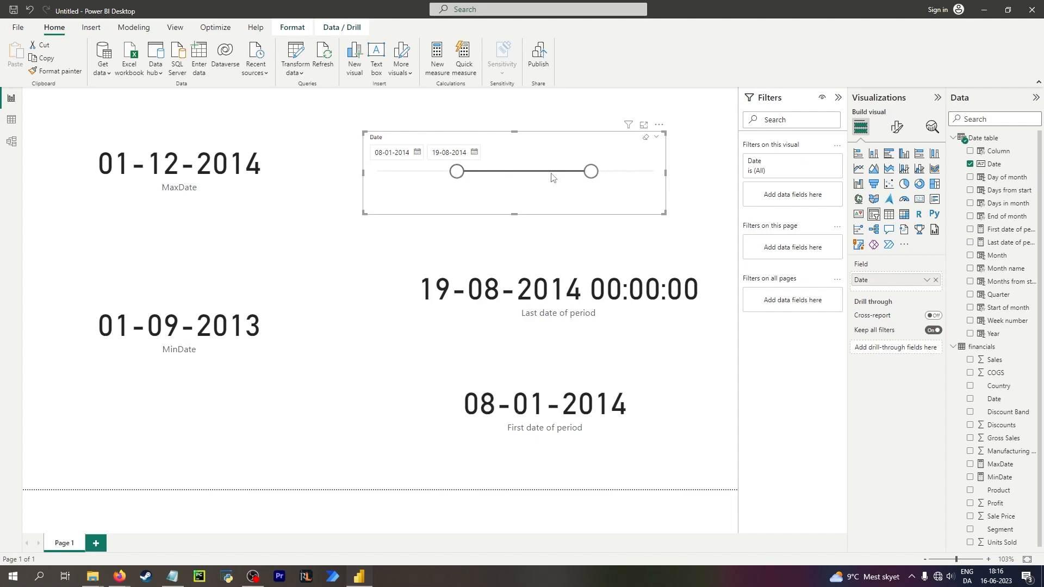
Set the Last date of period measure's format to short date (14-03-2001).
click(11, 120)
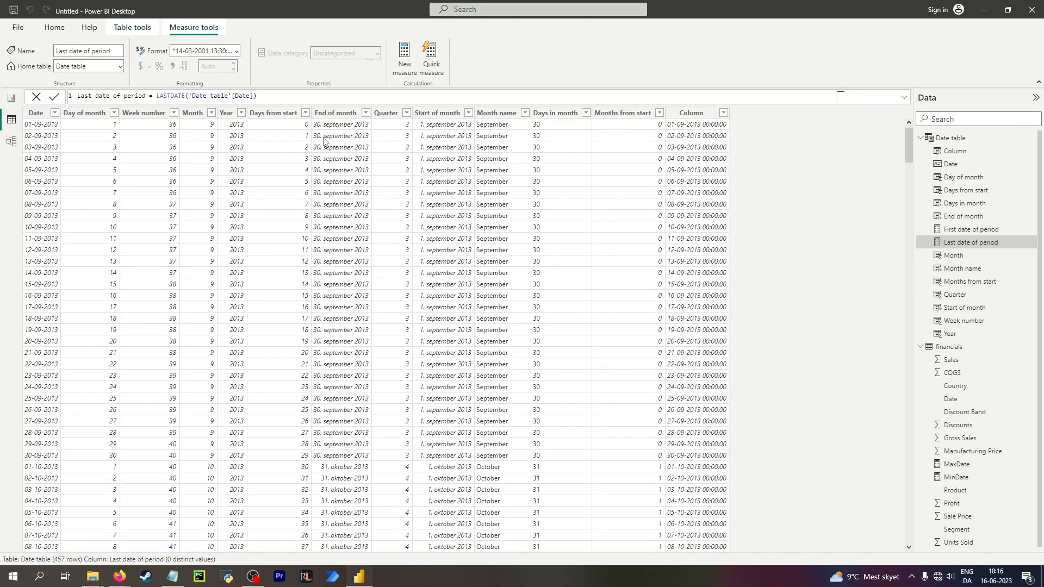
click(136, 27)
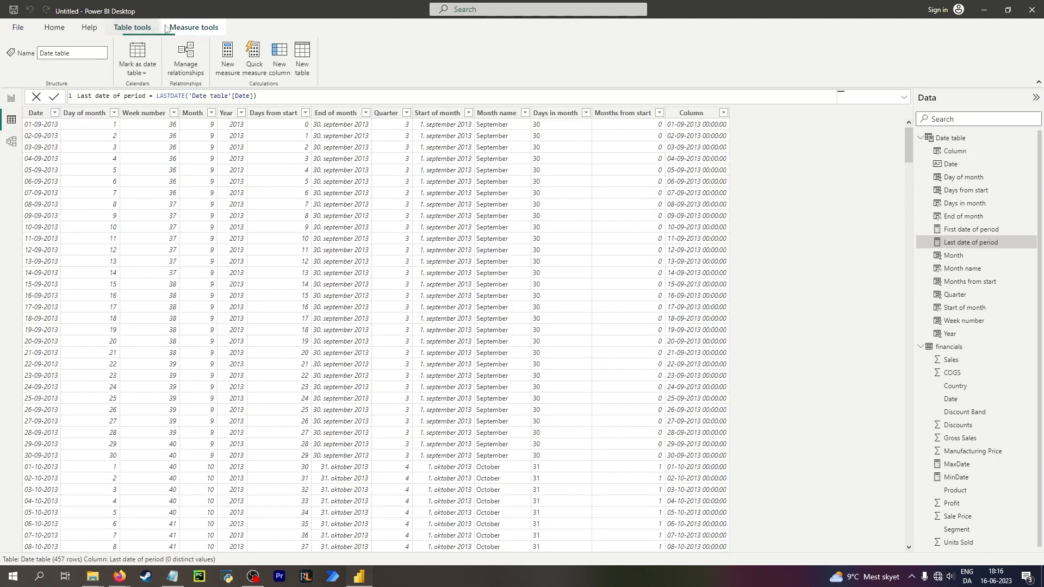
click(185, 28)
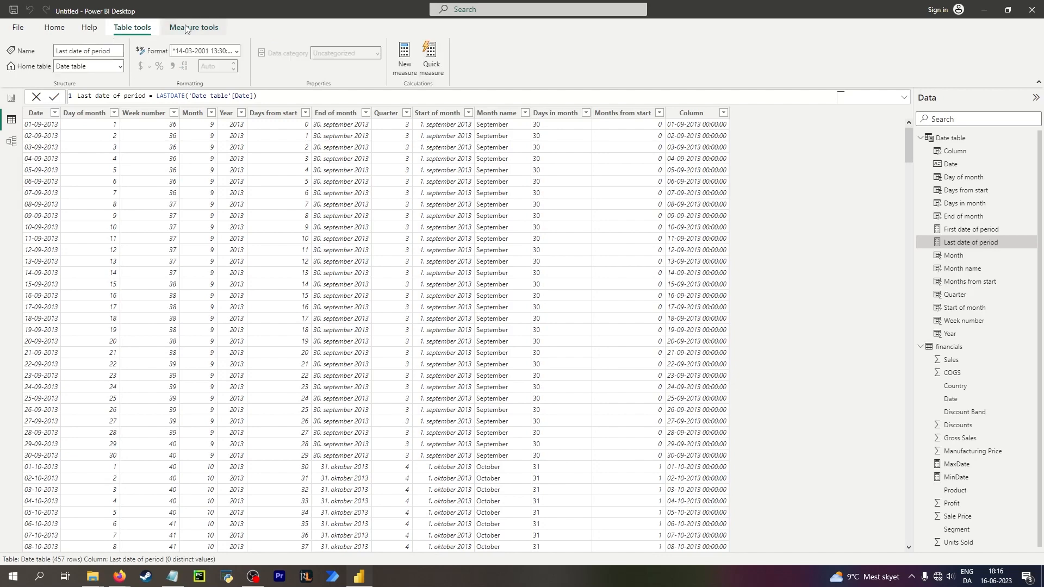
click(236, 51)
click(228, 96)
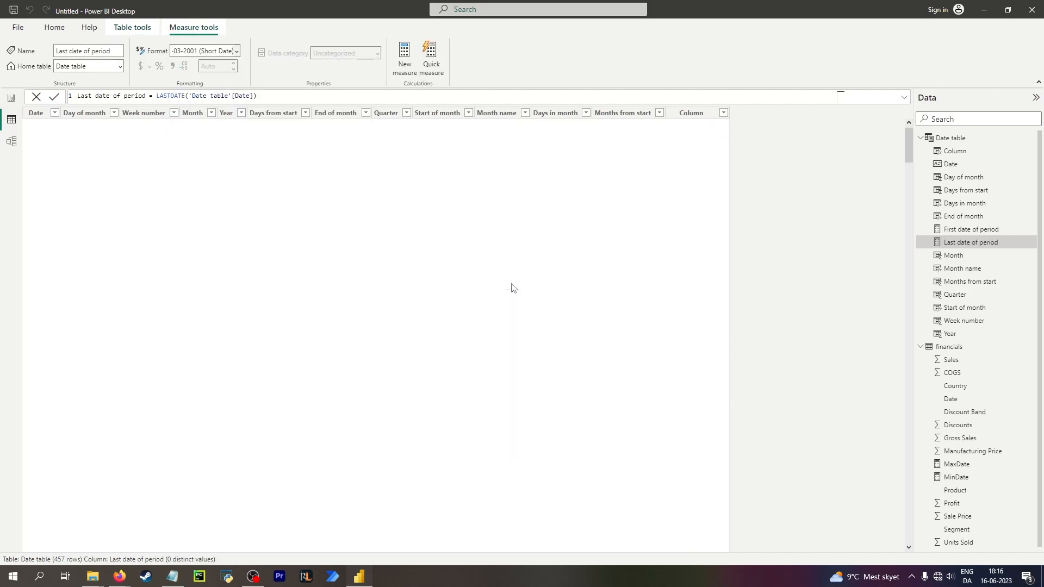
Examine the Months from start and Column formulas, the financials–Date table relationship, and the financials table's columns.
click(631, 150)
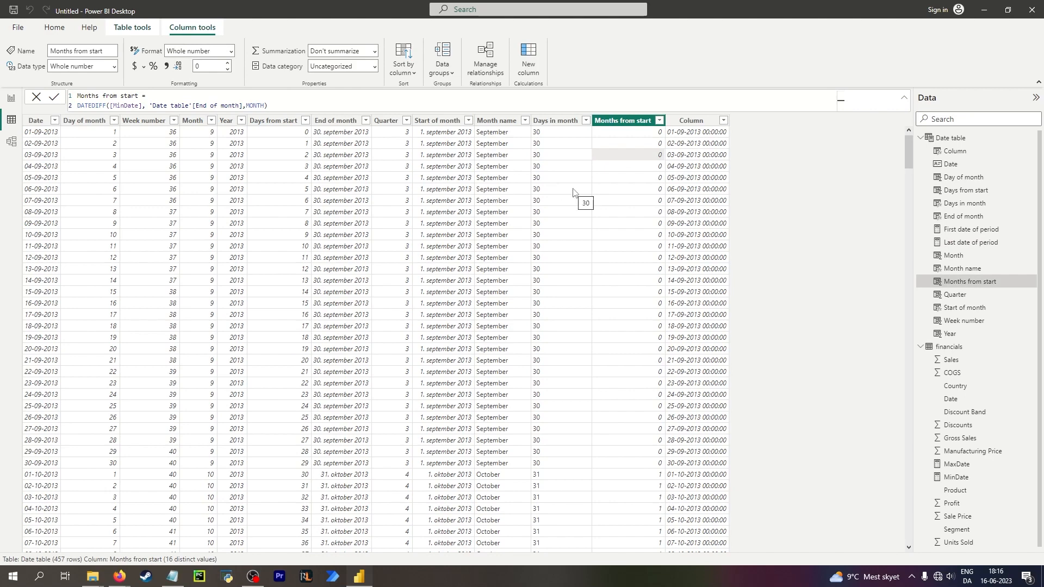
click(679, 189)
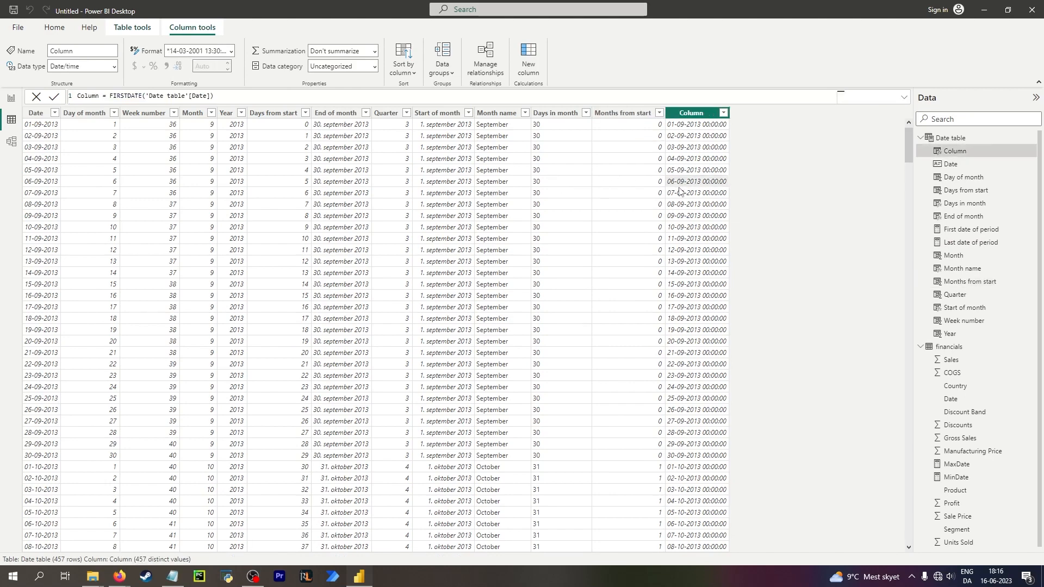
click(14, 101)
click(12, 119)
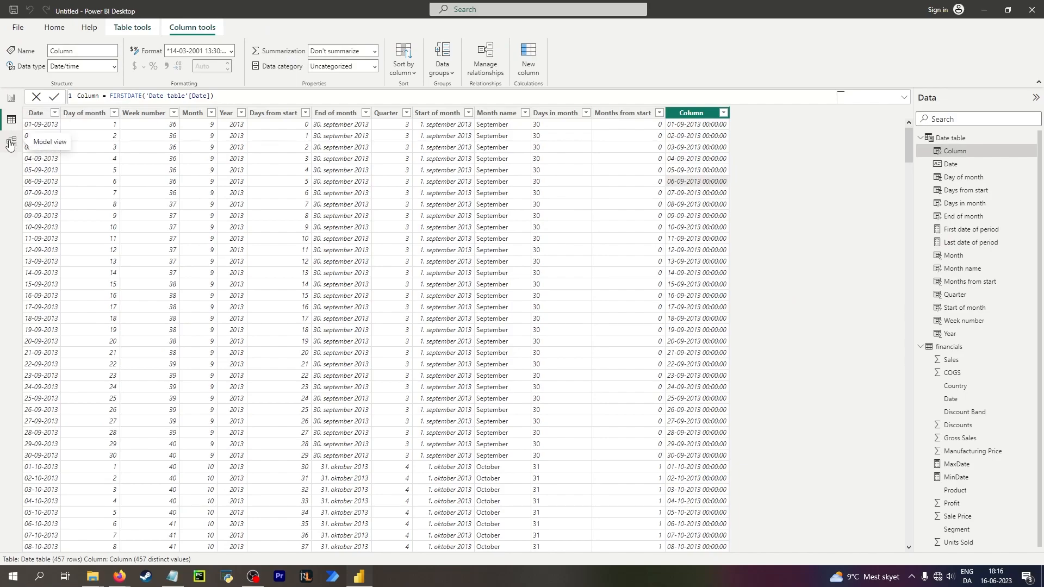
click(11, 143)
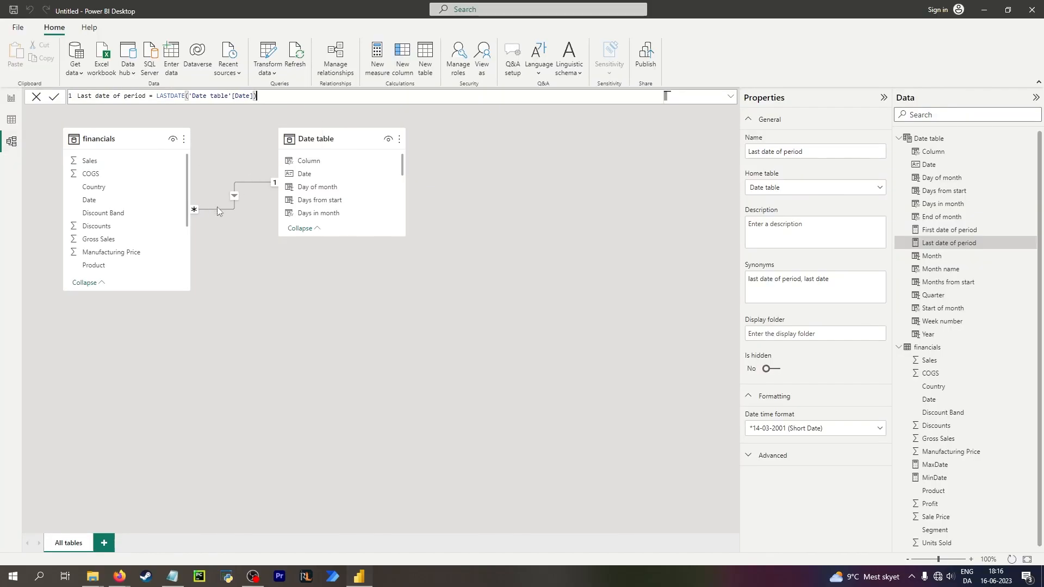
click(242, 182)
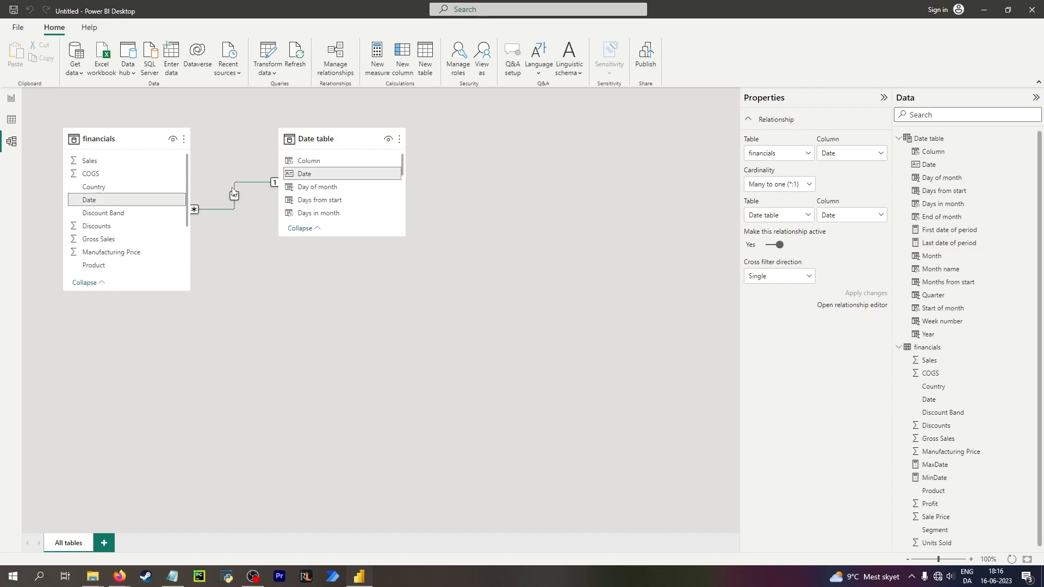
click(11, 120)
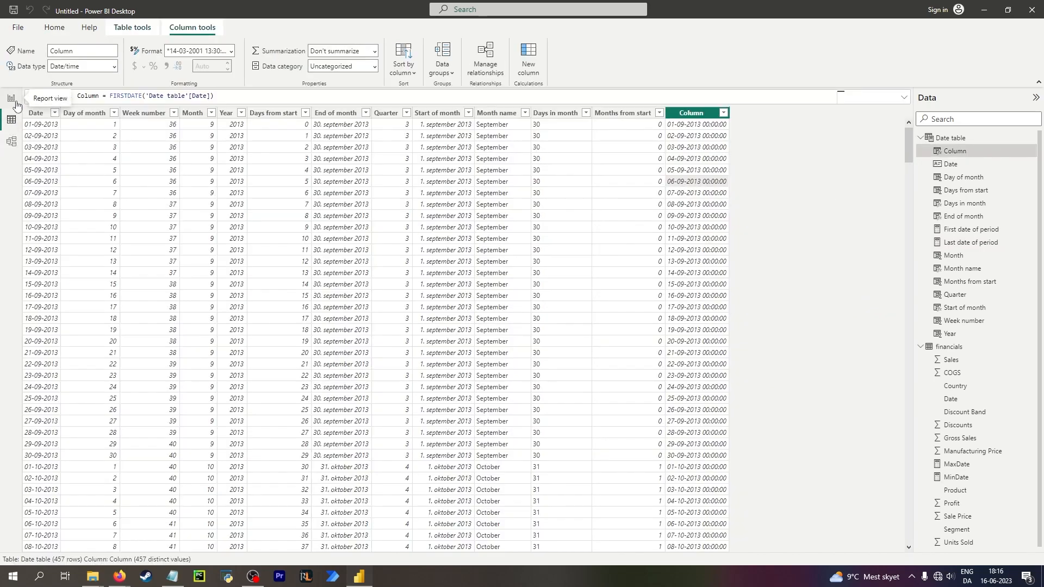
click(920, 137)
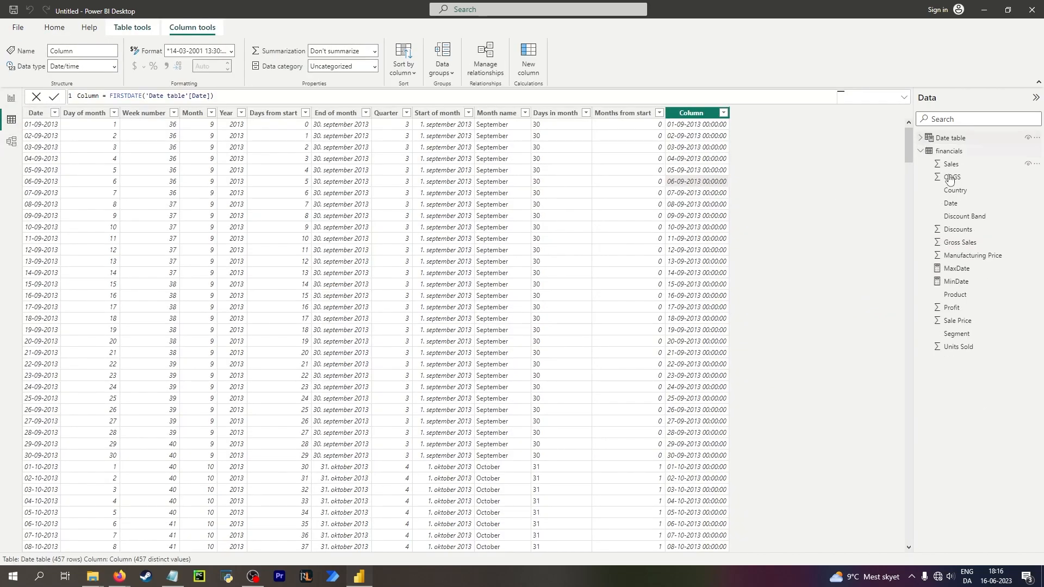
click(961, 152)
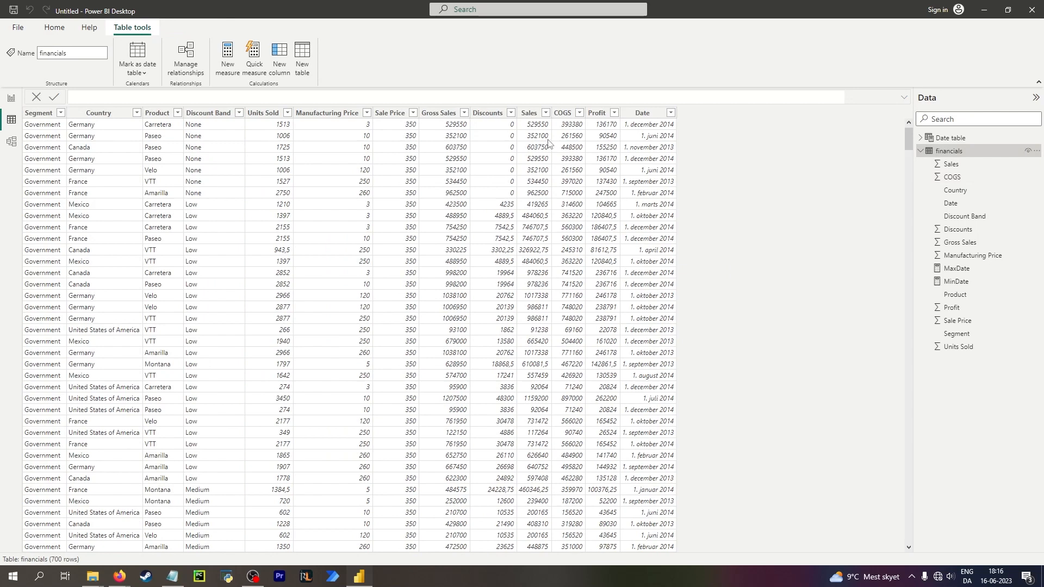
click(46, 113)
click(98, 113)
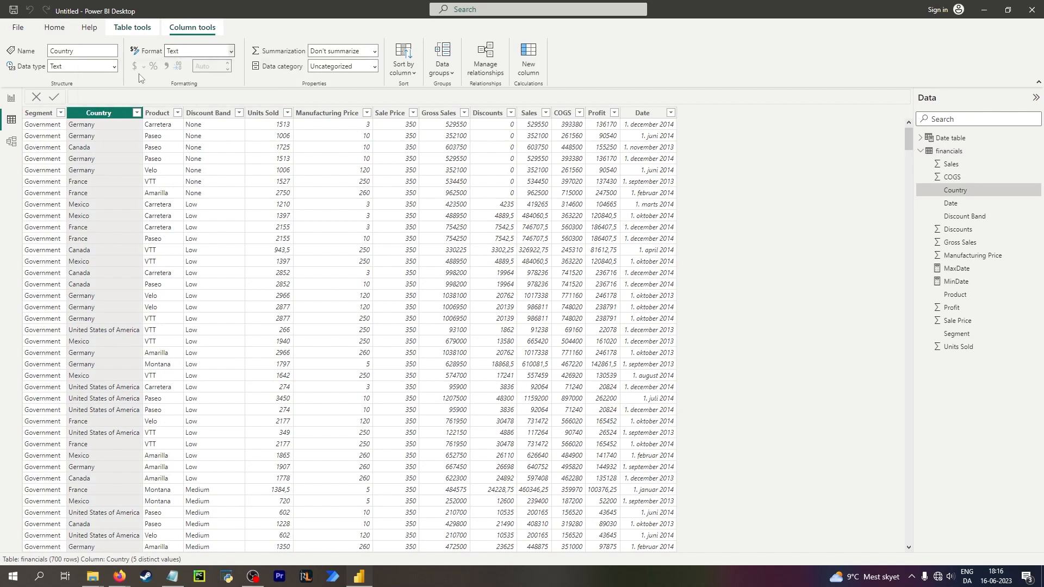
Set the financials Country column's data category to Country.
click(374, 67)
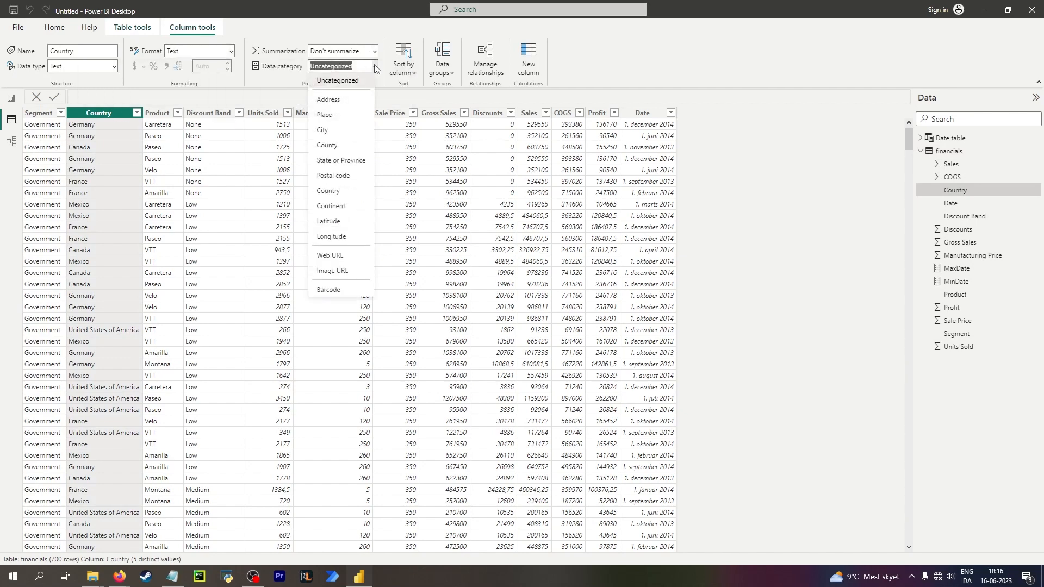
click(330, 145)
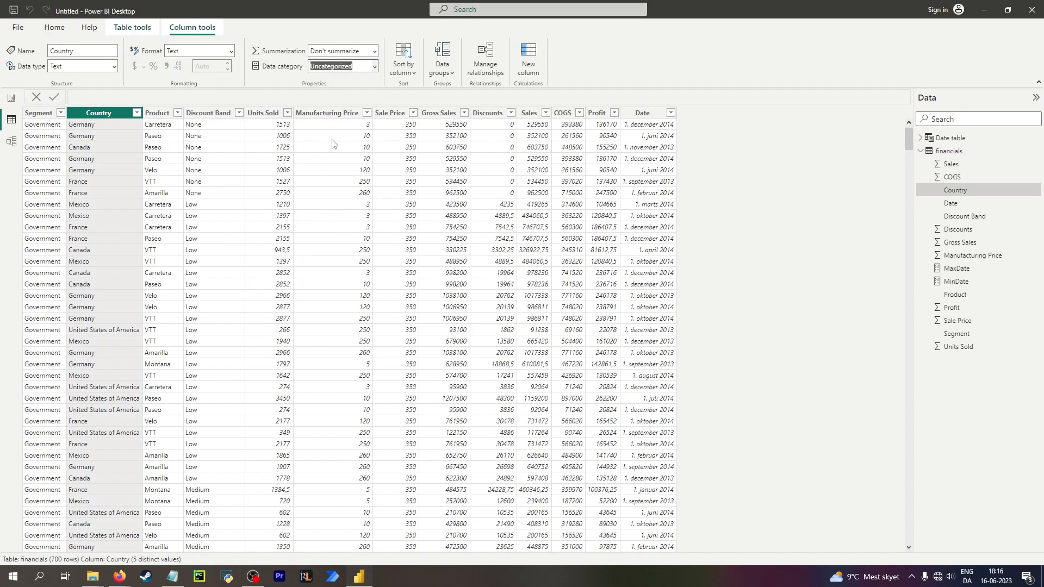
click(103, 126)
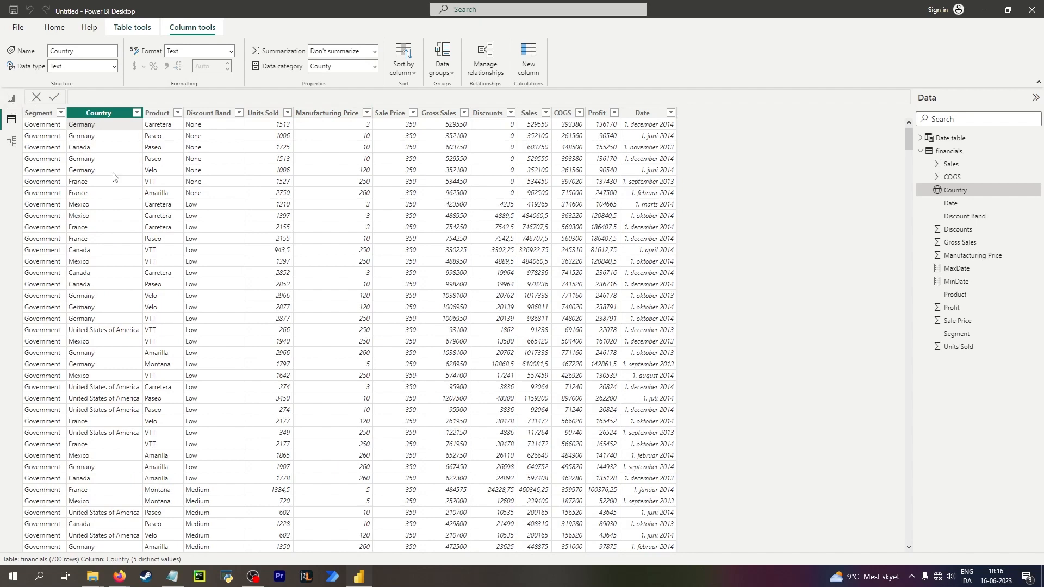
Add a new report page with a filled map using the financials Country field as its location.
click(11, 100)
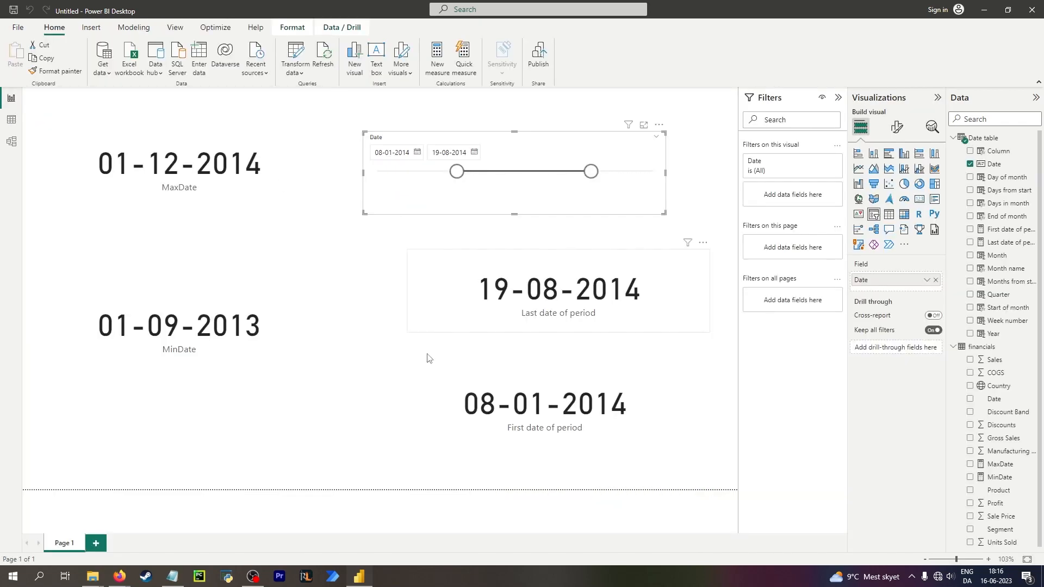
click(96, 543)
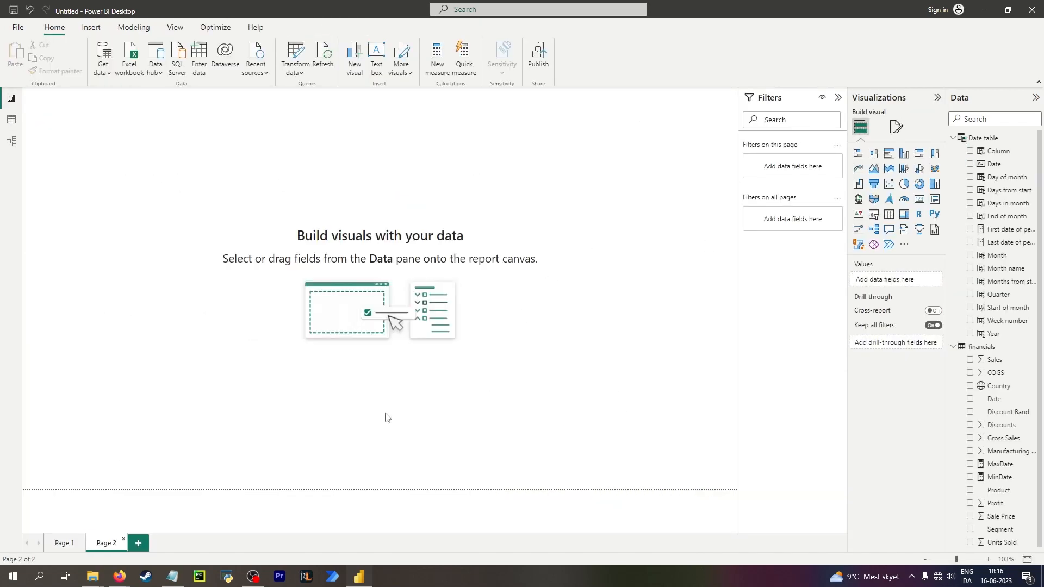
click(876, 201)
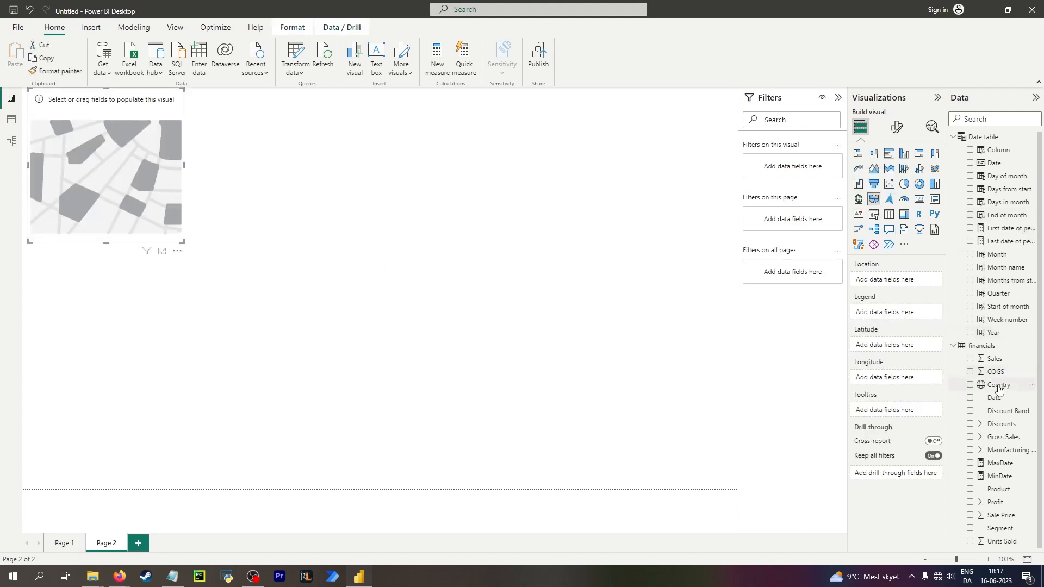
drag(998, 386, 901, 279)
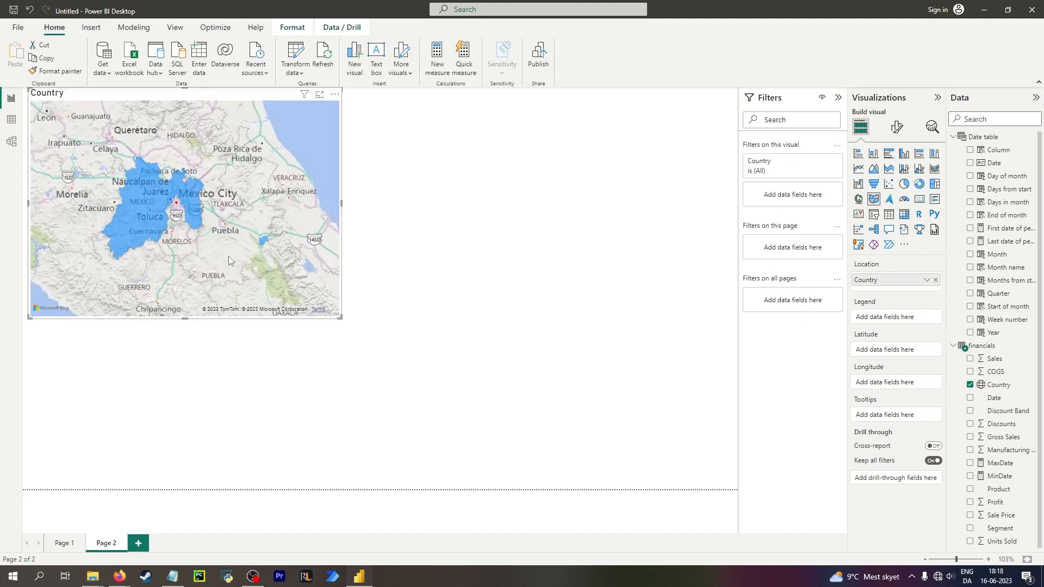
Pan and zoom around the filled map to examine which countries are shaded.
scroll(184, 194, down, 6)
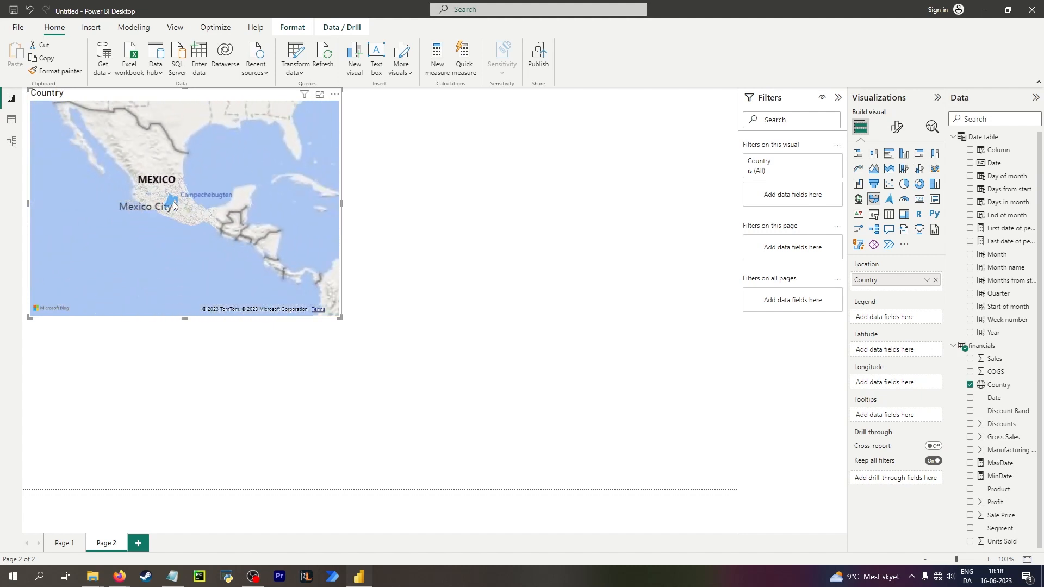
scroll(156, 208, down, 1)
drag(224, 200, 151, 195)
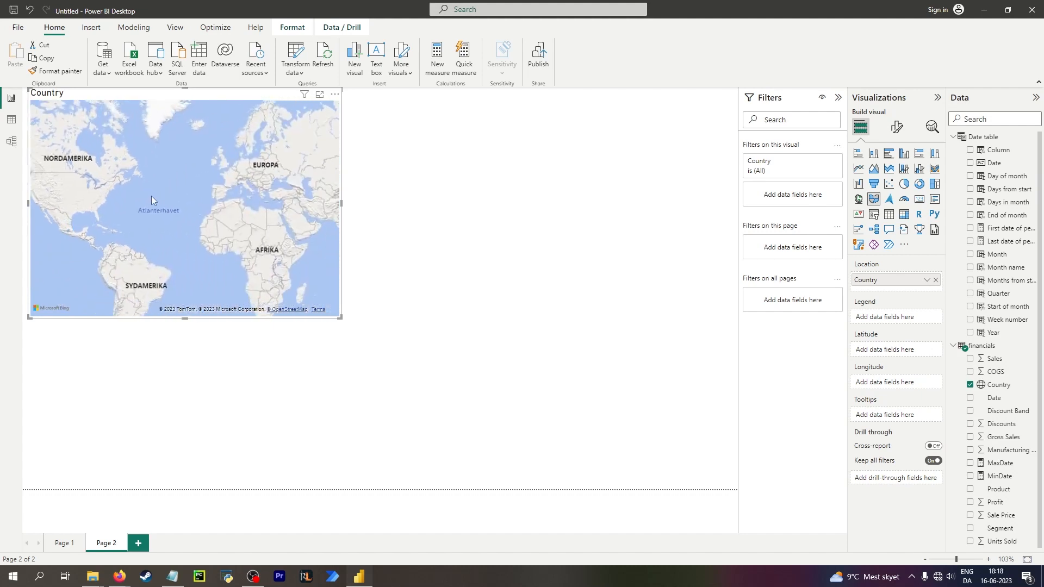
drag(209, 168, 95, 245)
scroll(141, 250, up, 2)
drag(266, 191, 107, 216)
scroll(276, 210, down, 1)
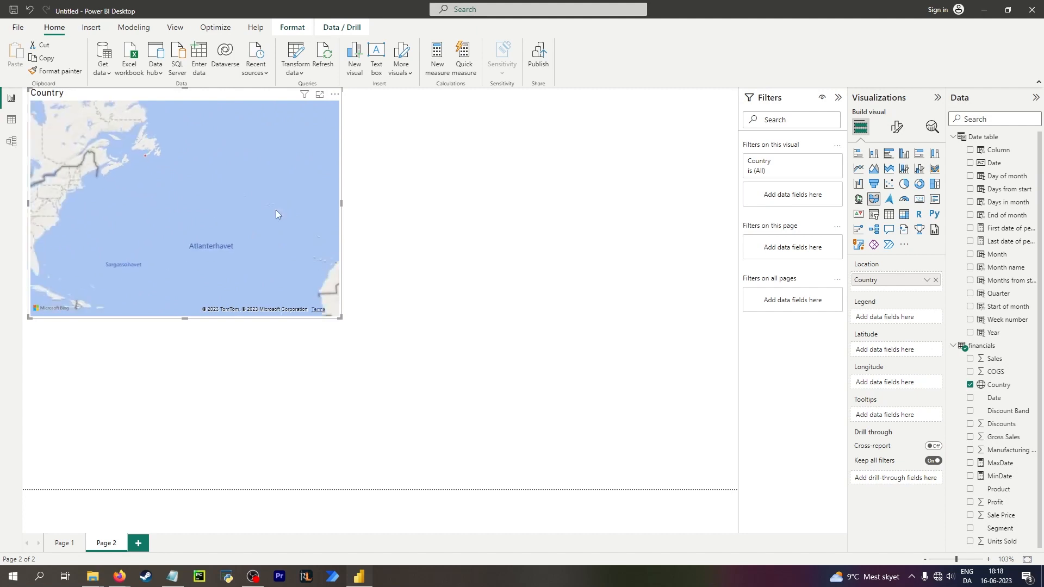
drag(276, 208, 115, 233)
scroll(115, 237, down, 2)
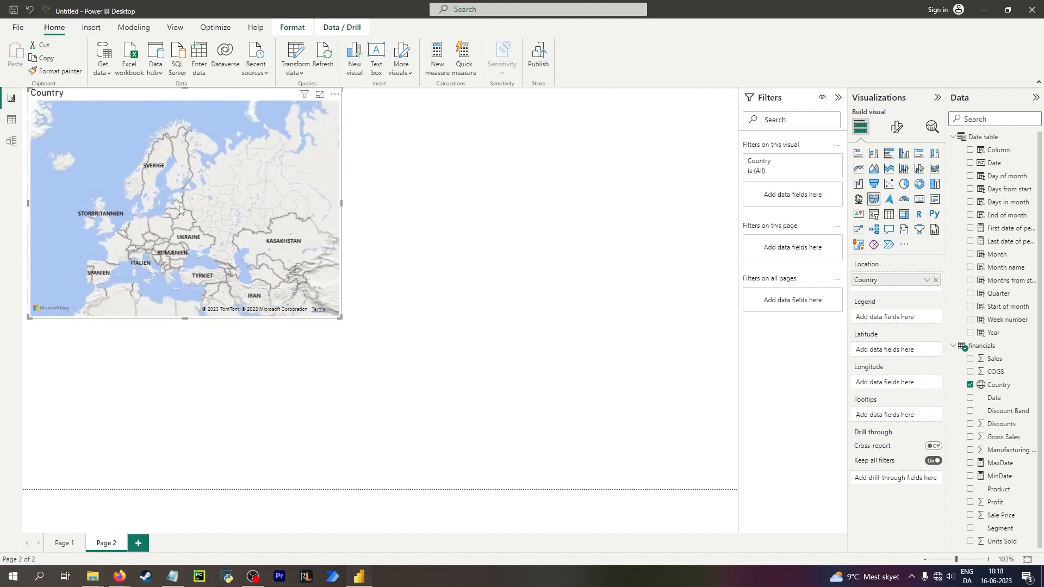
scroll(135, 212, up, 2)
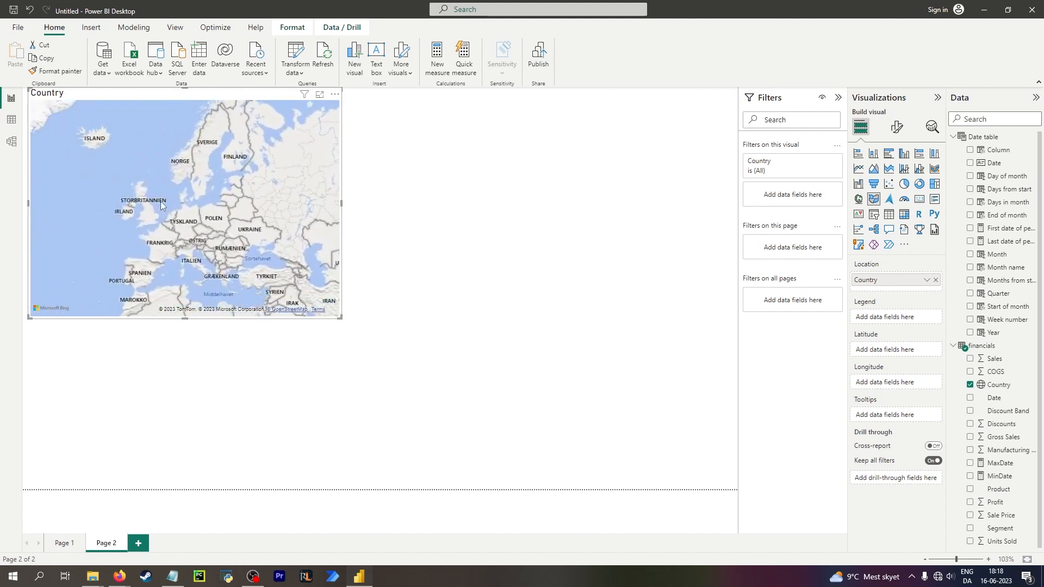
click(11, 120)
click(11, 98)
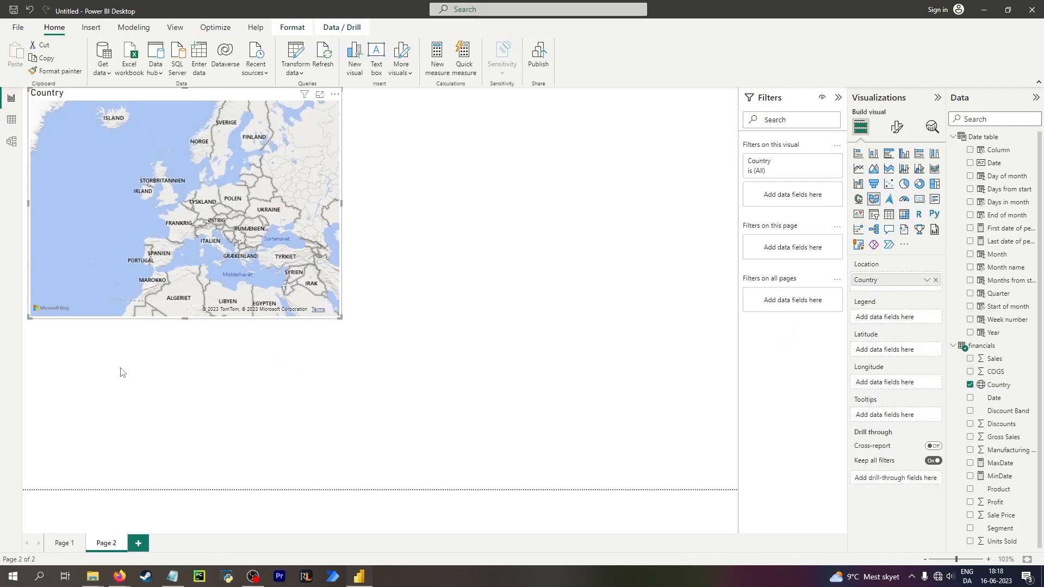
On Page 1, clear the date slicer's selections.
click(62, 544)
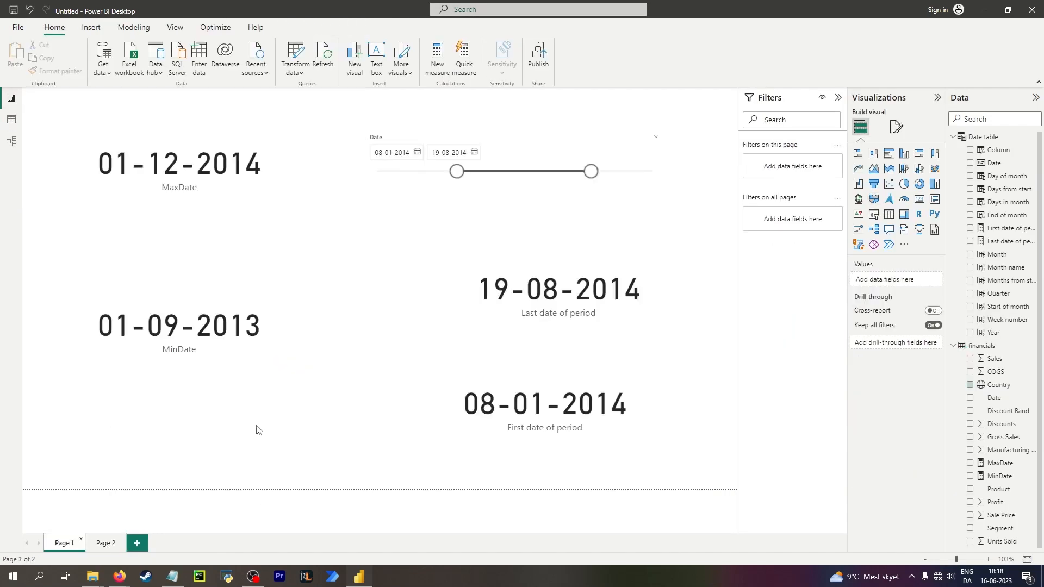
click(516, 202)
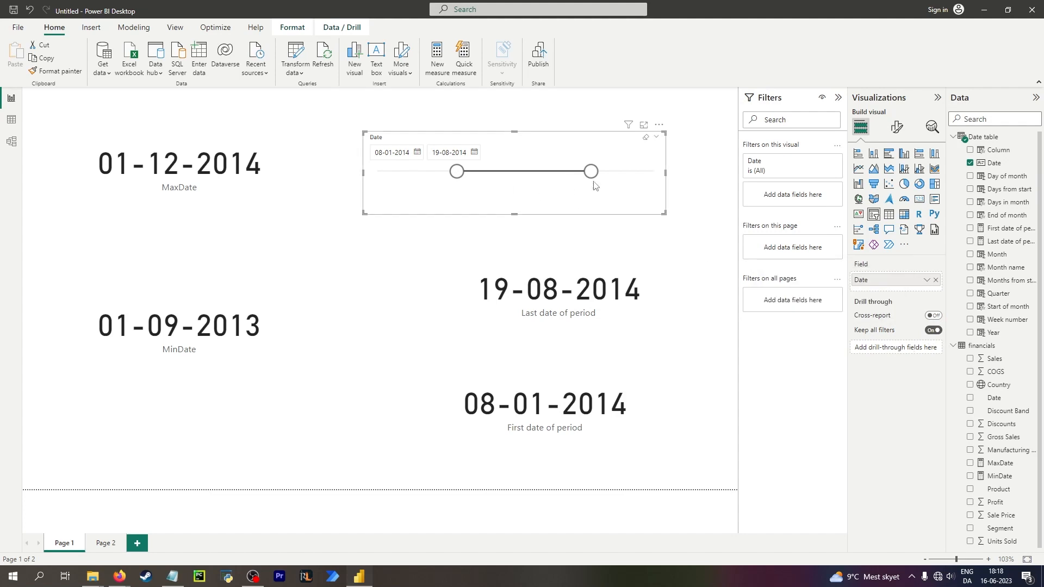
click(646, 137)
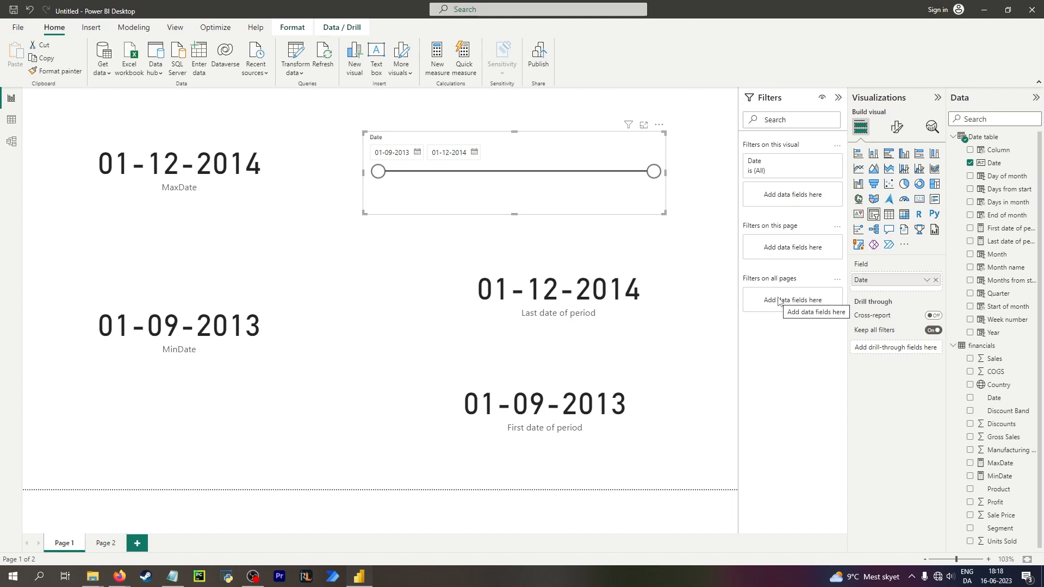
Return to the map page and pan and zoom across Europe and the Americas to inspect the shaded countries.
click(103, 541)
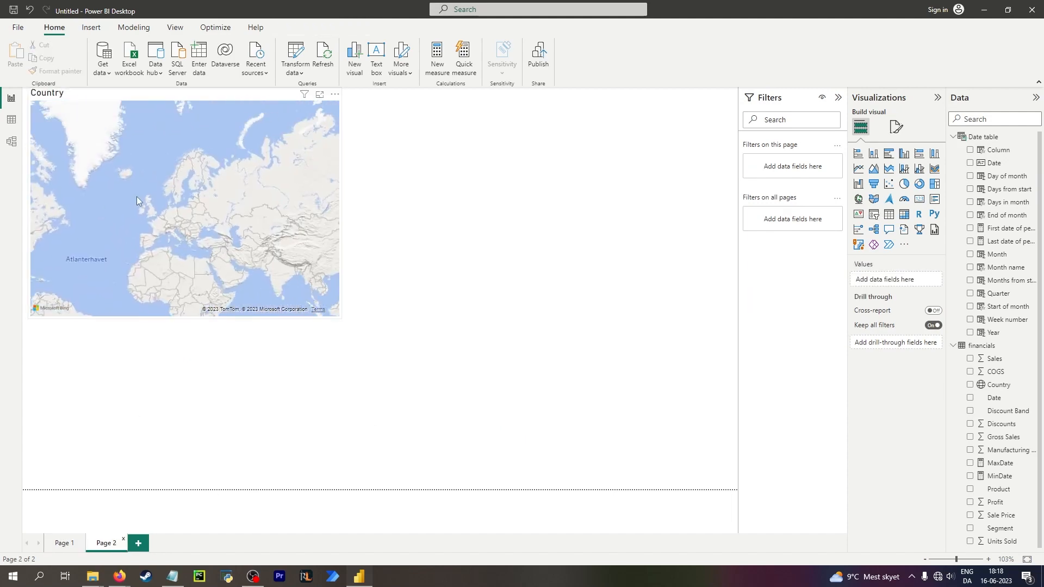
click(152, 210)
click(11, 120)
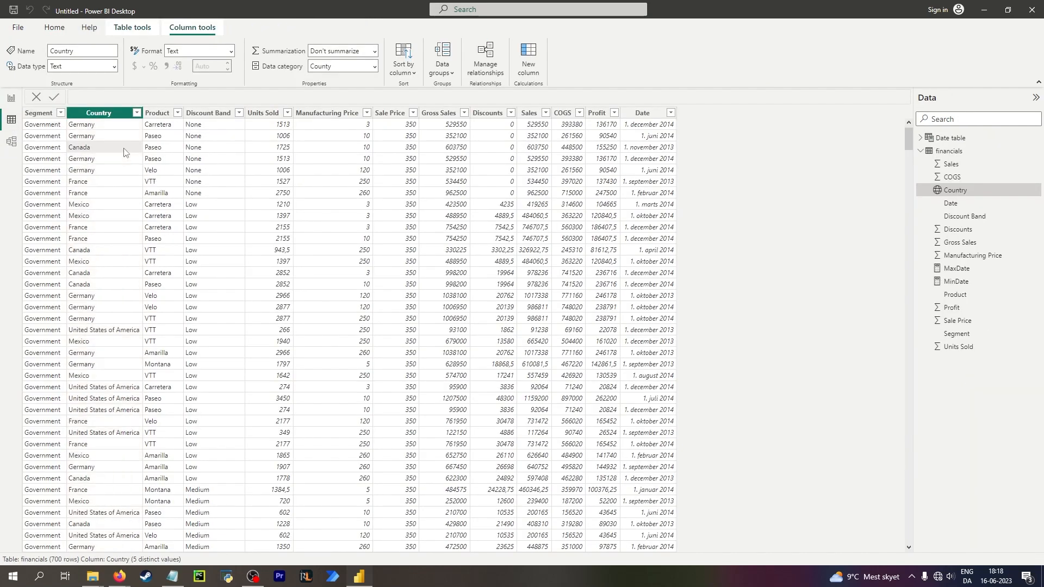
click(11, 98)
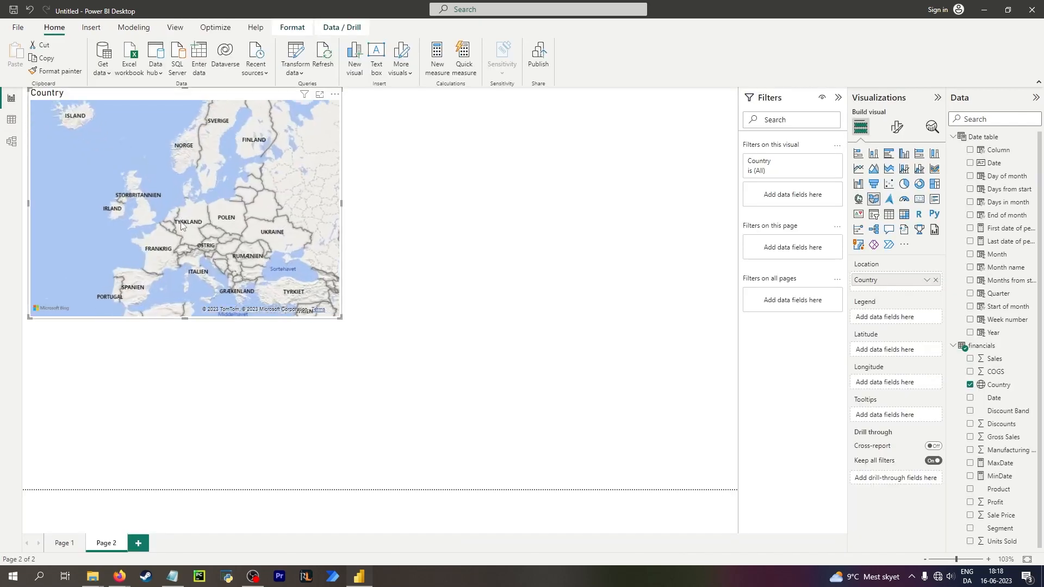
scroll(181, 226, up, 3)
drag(191, 210, 161, 181)
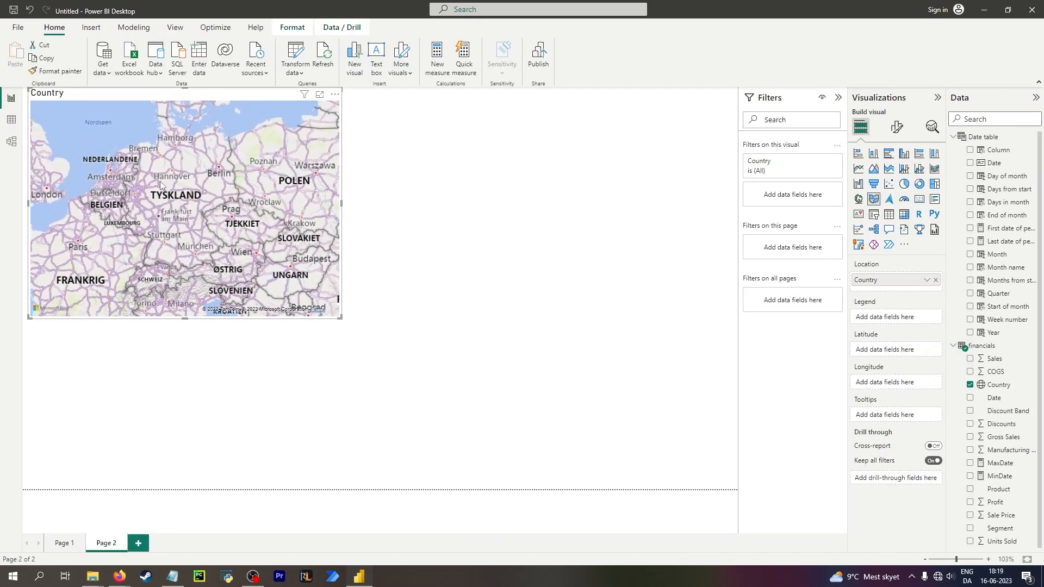
scroll(160, 181, down, 4)
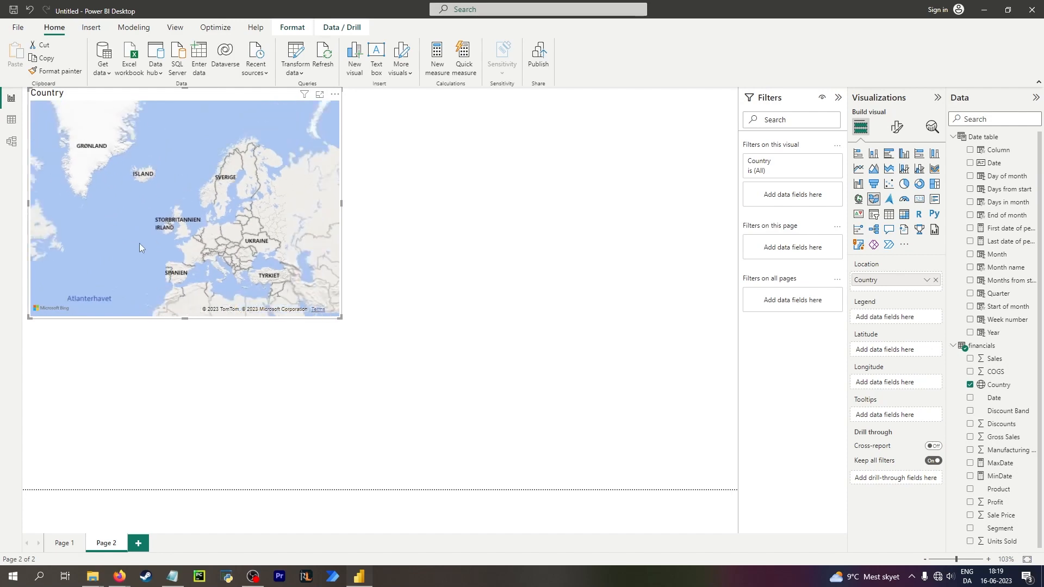
scroll(139, 243, down, 3)
click(11, 120)
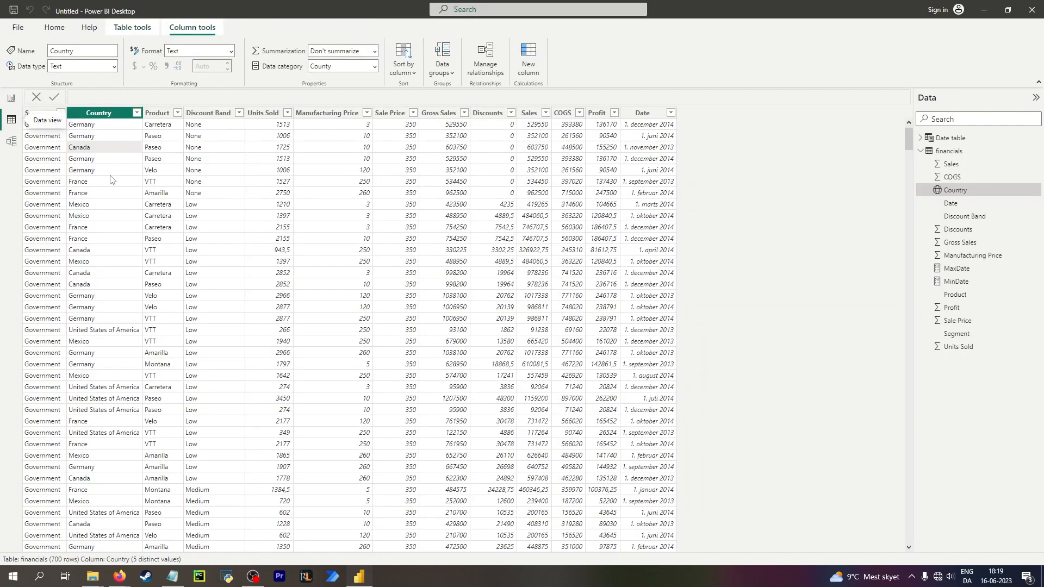
click(11, 99)
scroll(266, 245, up, 5)
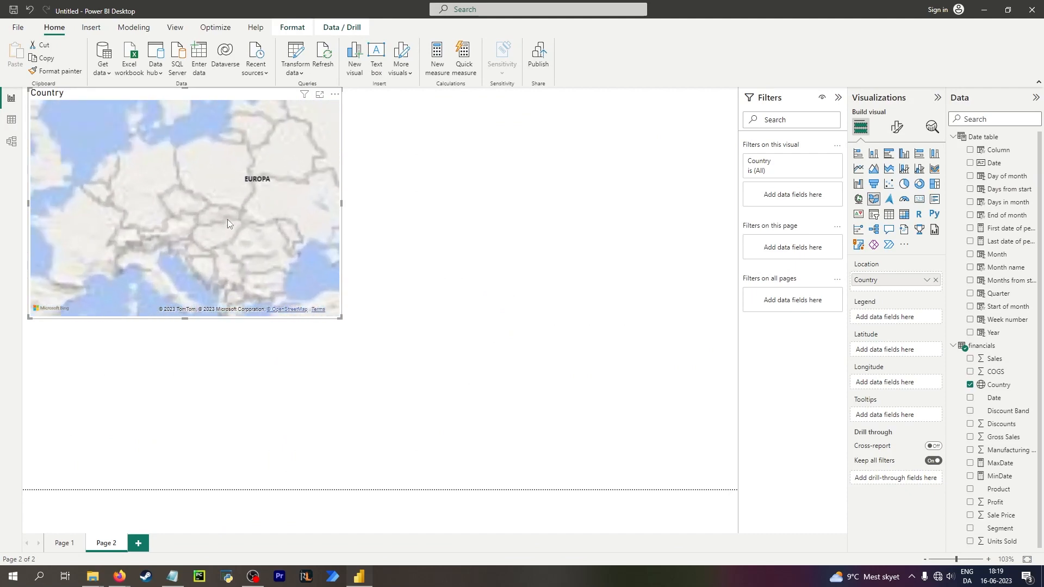
scroll(226, 229, down, 4)
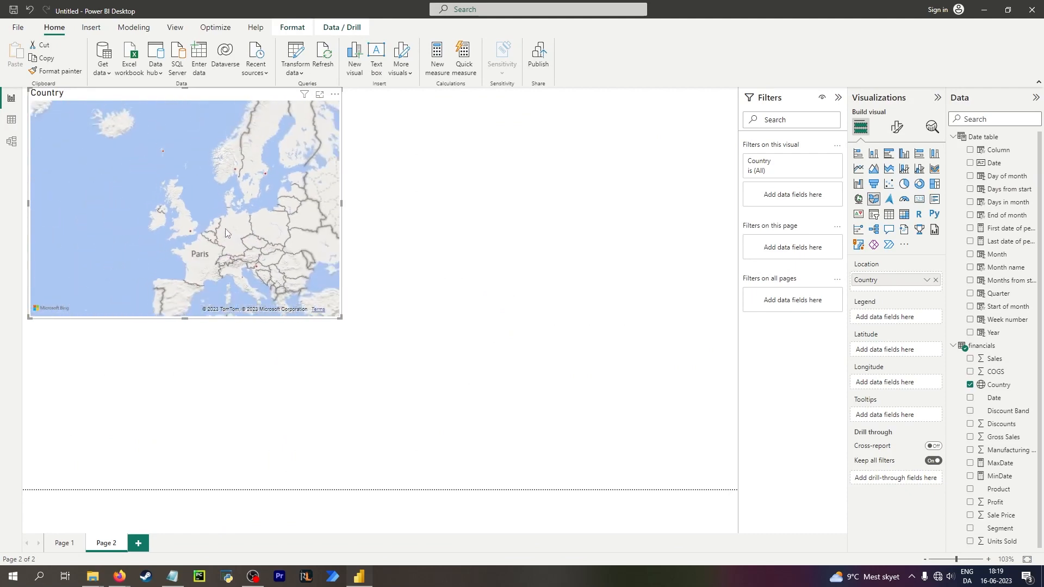
scroll(184, 188, up, 3)
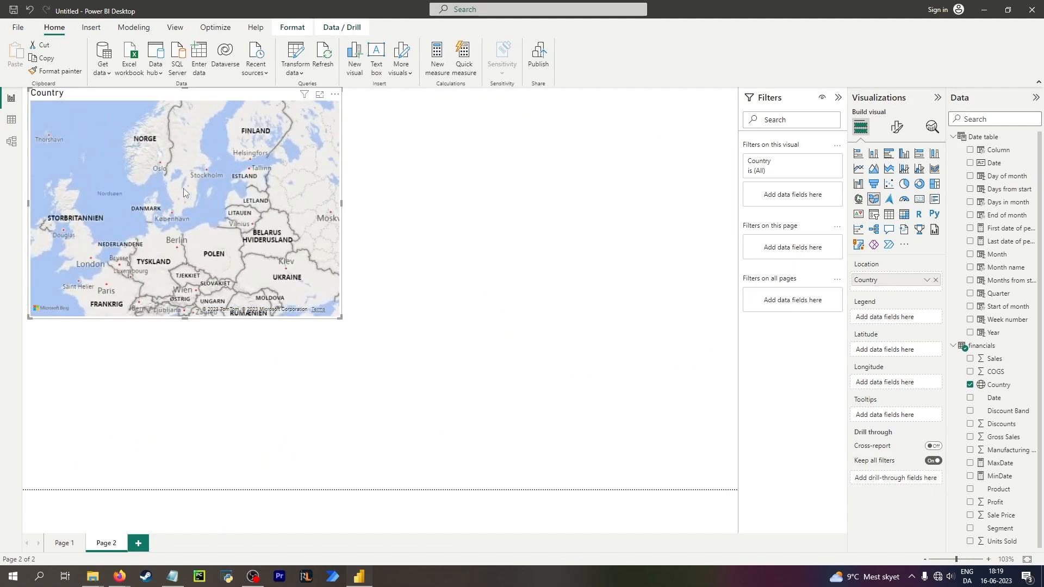
drag(184, 189, 240, 155)
scroll(261, 223, down, 1)
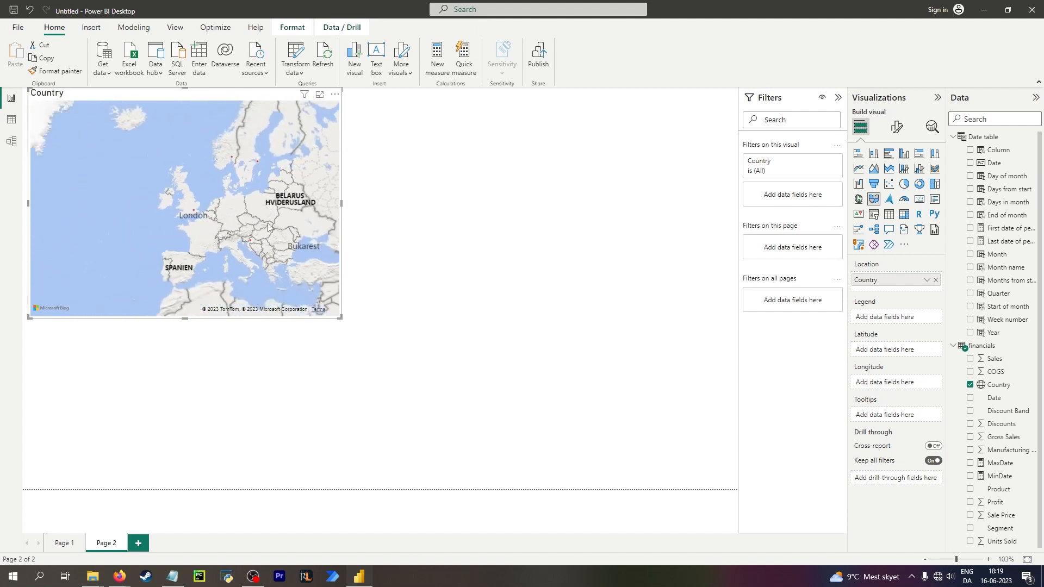
drag(267, 227, 87, 155)
scroll(188, 180, down, 1)
drag(266, 177, 334, 210)
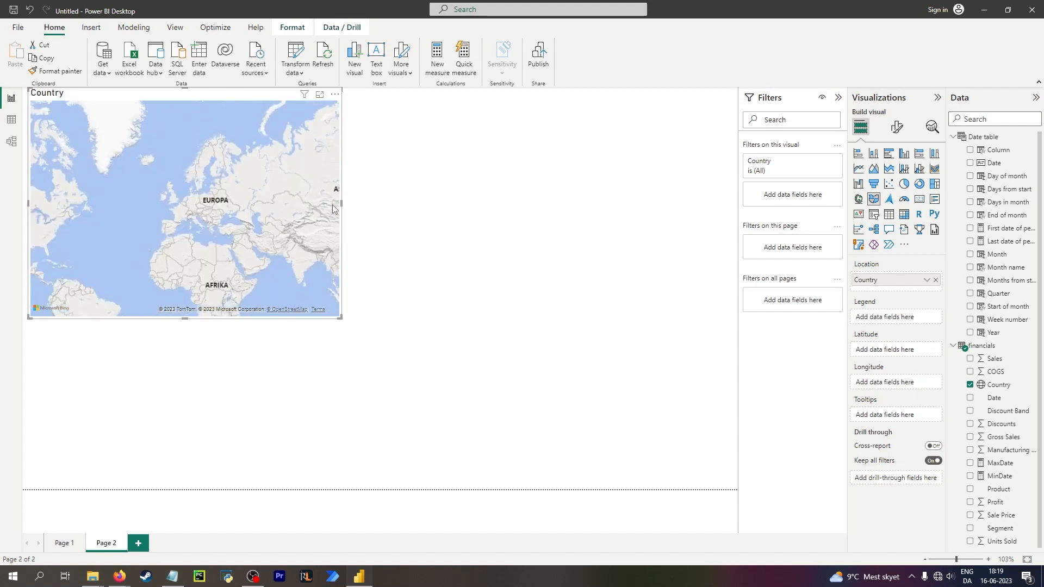
drag(66, 203, 125, 161)
scroll(92, 225, up, 1)
drag(274, 169, 54, 254)
scroll(201, 171, up, 1)
drag(201, 171, 241, 182)
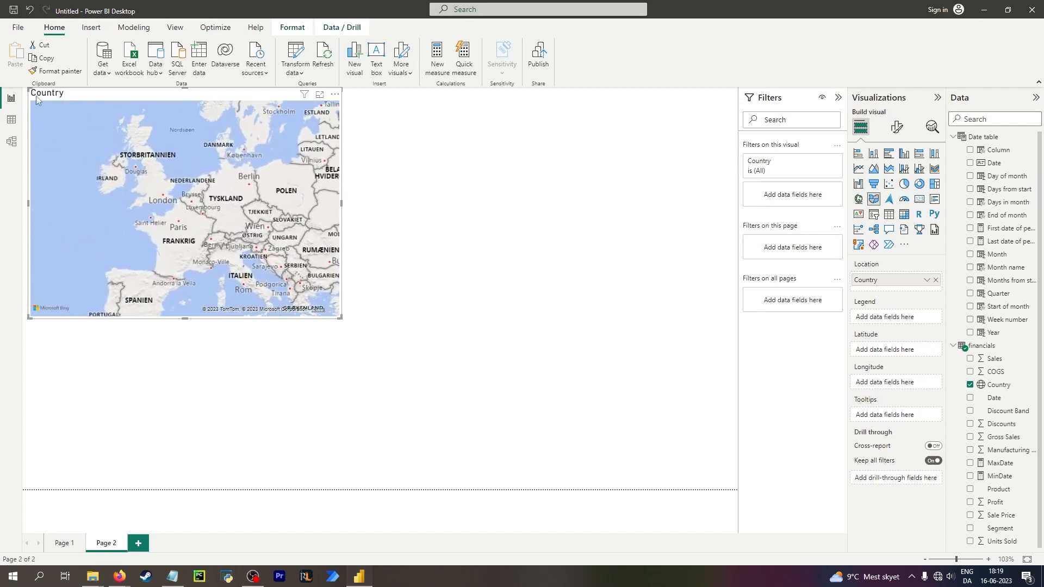
Open the Country column's filter list in the financials table to review its values.
click(11, 119)
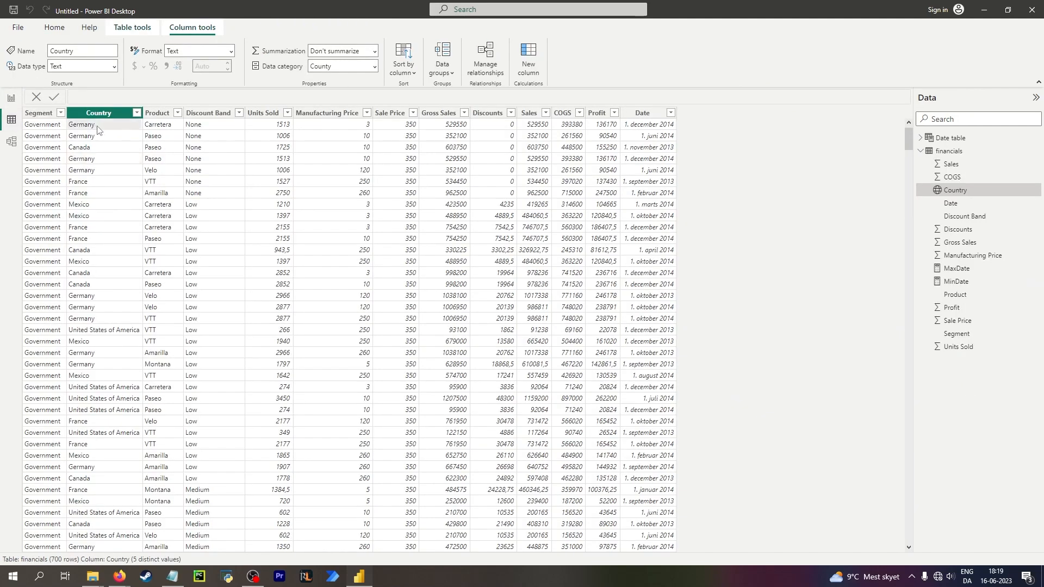
click(137, 113)
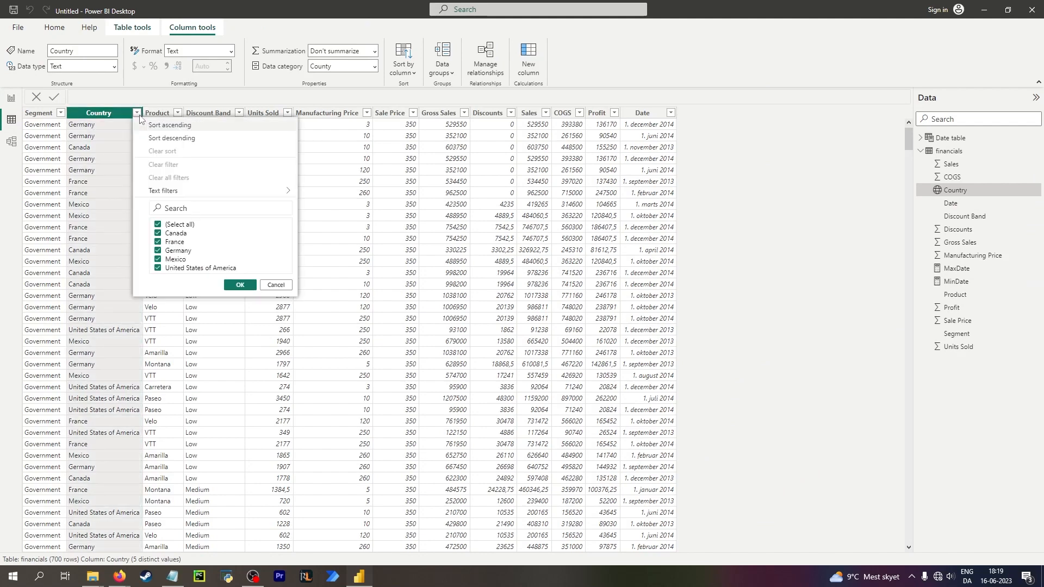
click(106, 134)
Add a calculated column to financials: Column = IF(financials[Country] = "Germany", "Tyskland", financials[Country]).
click(54, 30)
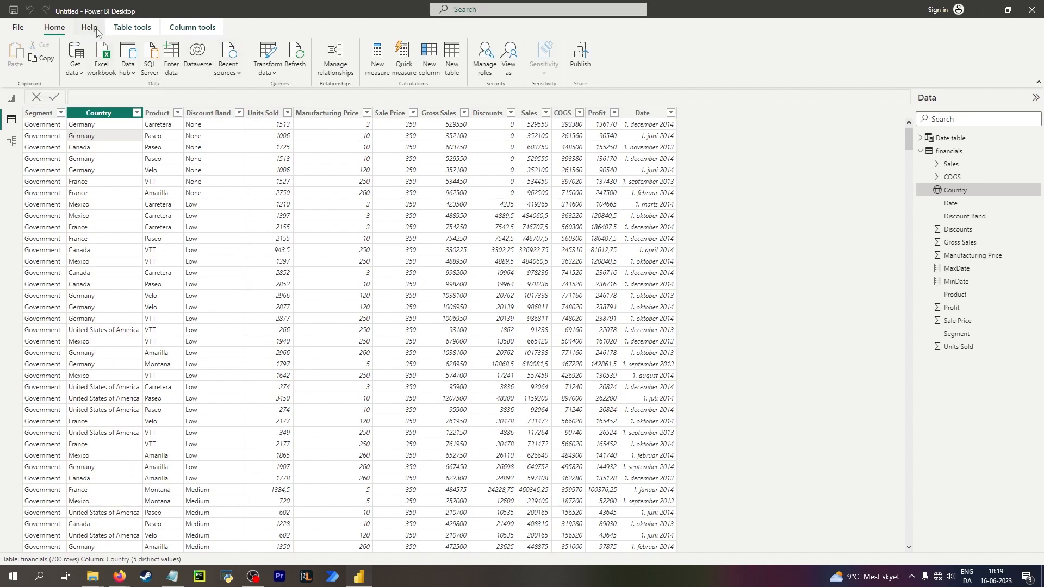
click(434, 60)
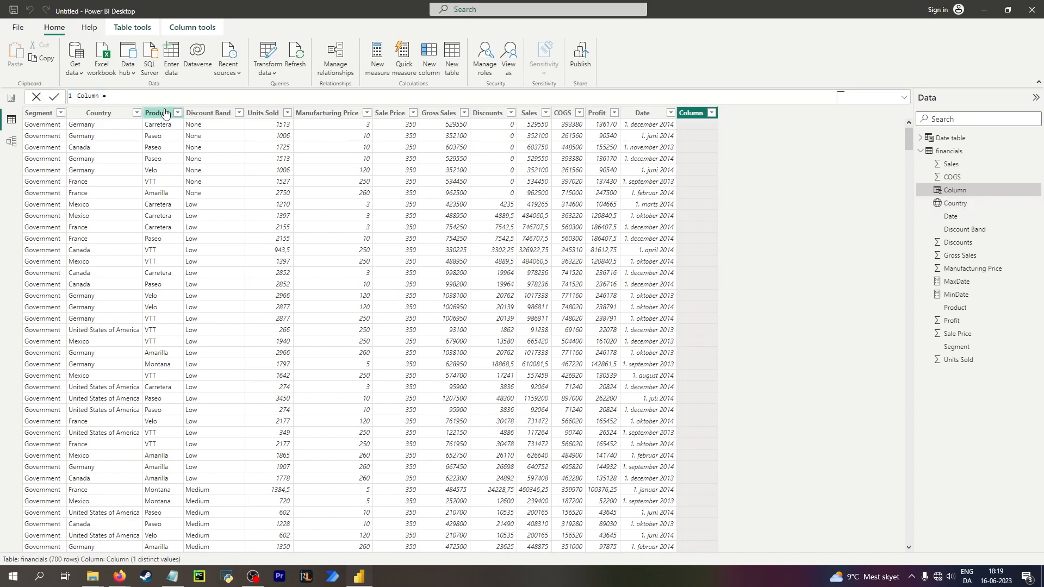
key(shift+Return)
key(shift+Return)
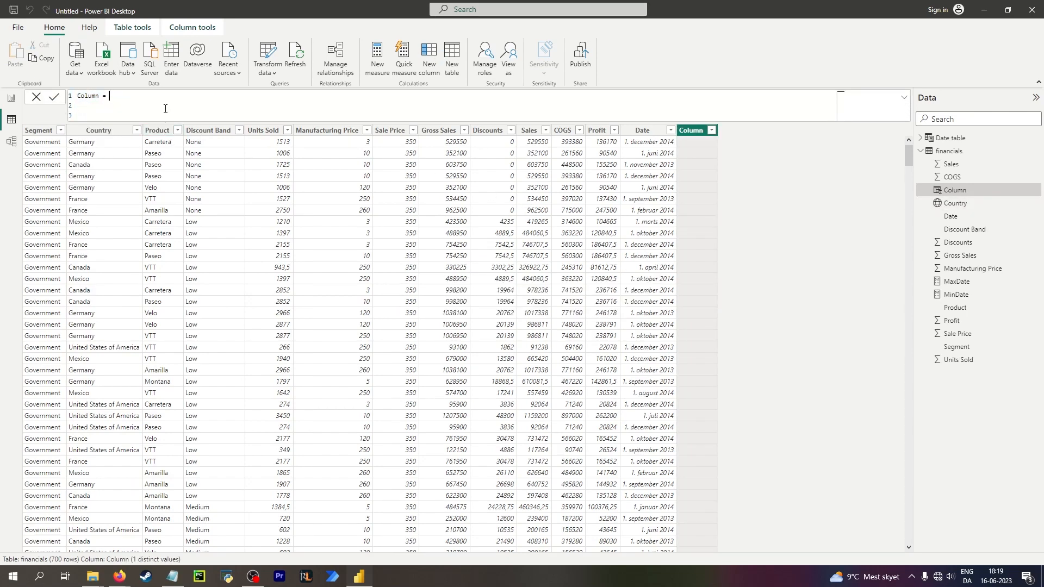
text(if)
key(BackSpace)
key(BackSpace)
key(BackSpace)
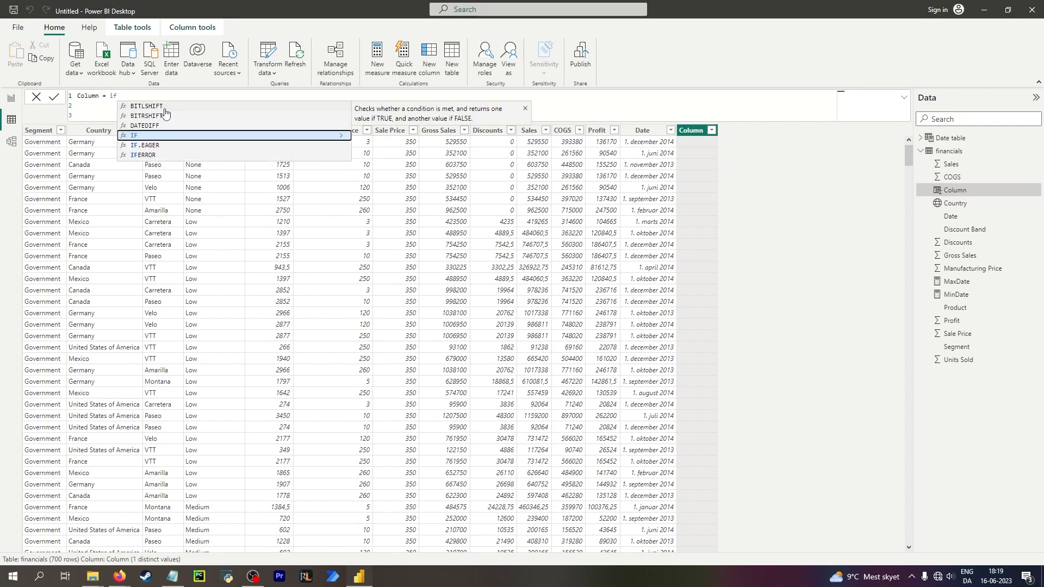
key(Tab)
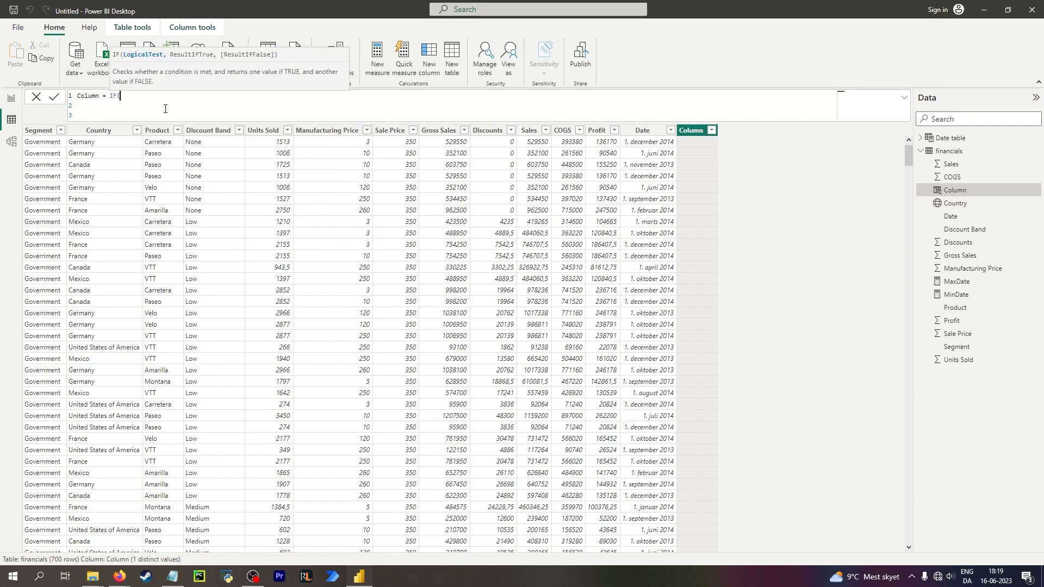
text(coun)
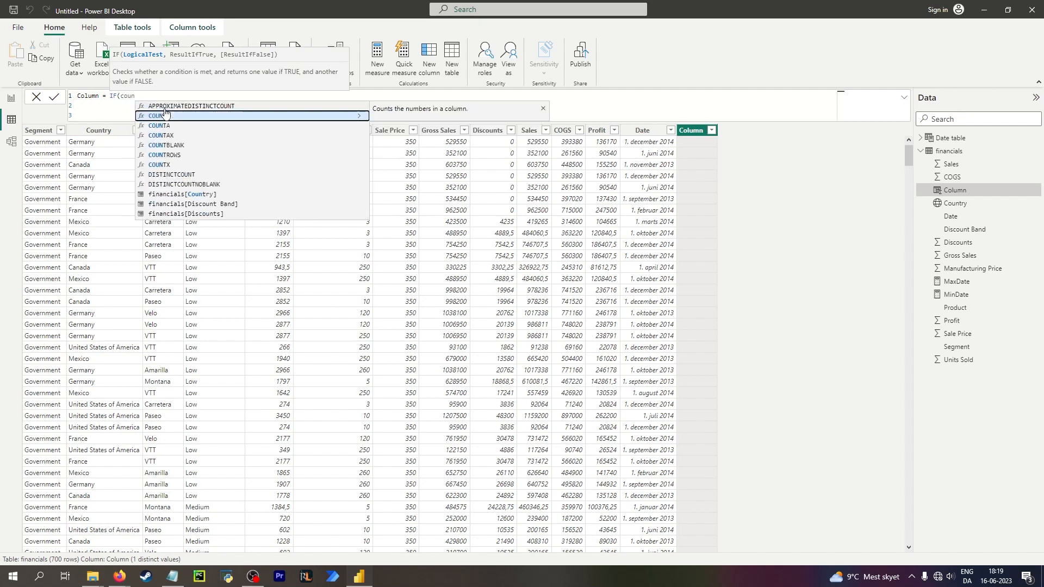
key(Down)
text(tr)
click(218, 116)
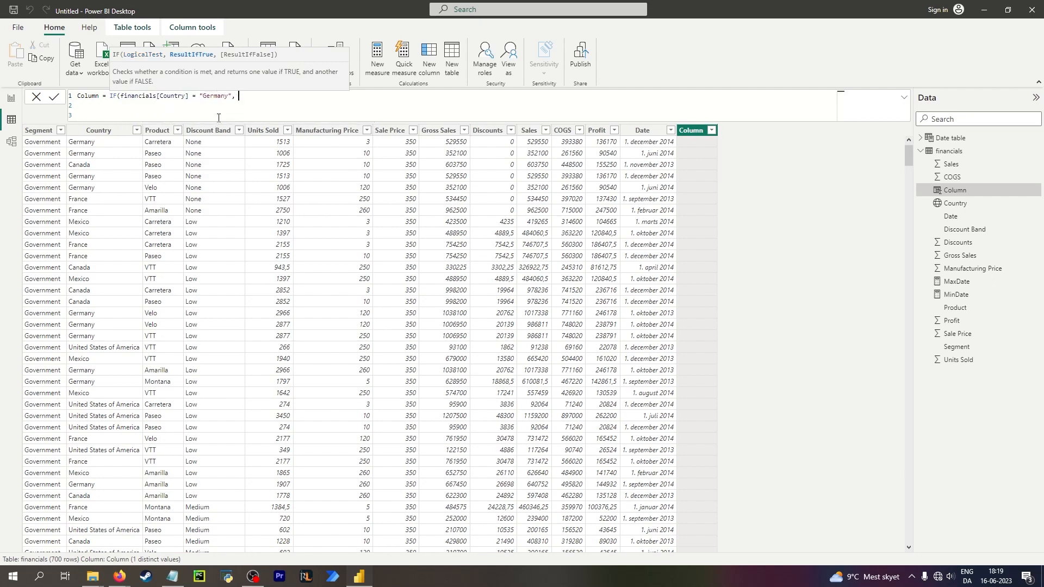
text(= "Germany", "Tyskland", countr)
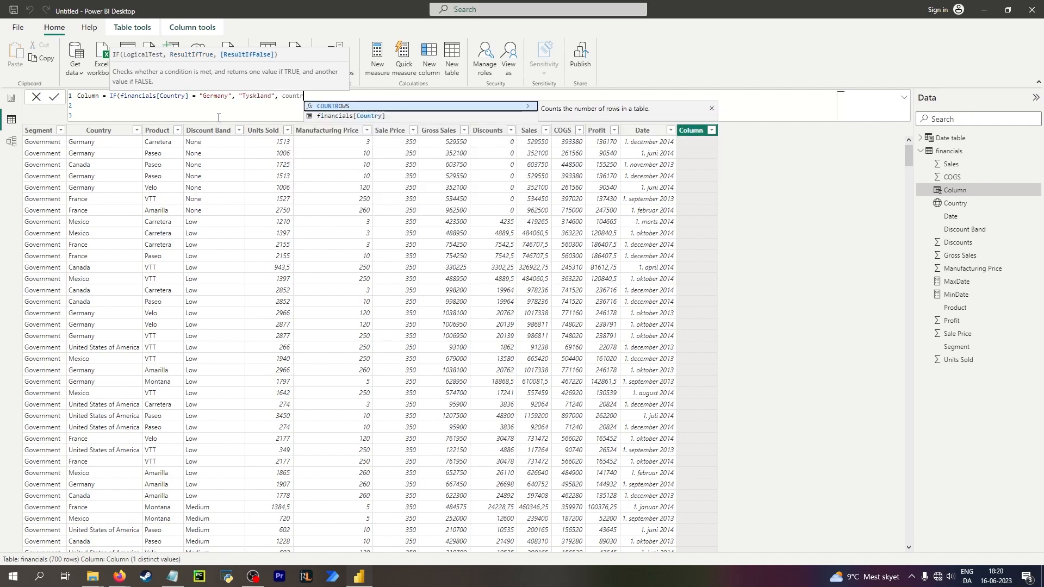
key(Down)
key(Tab)
text())
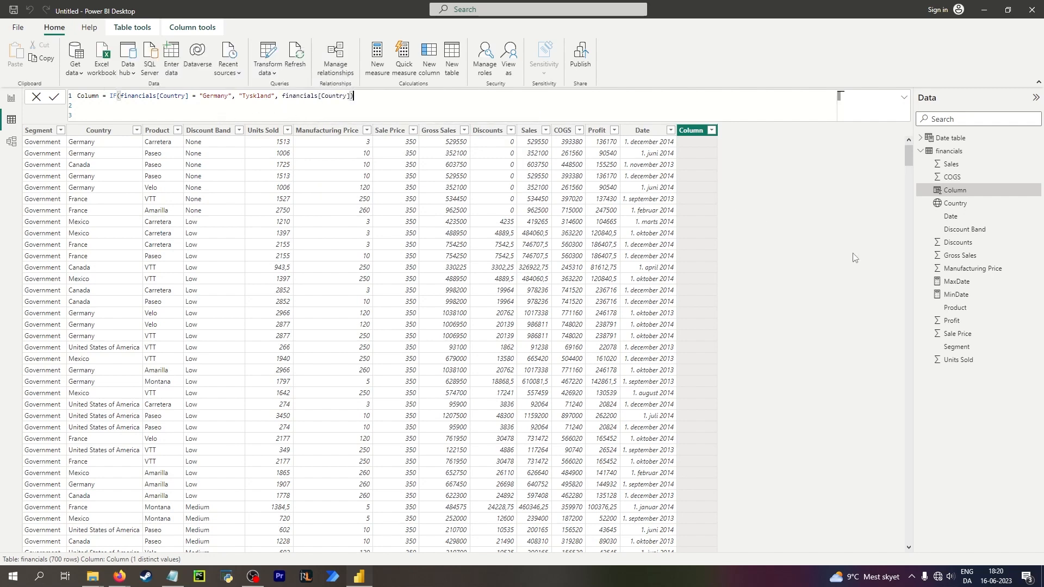
key(Return)
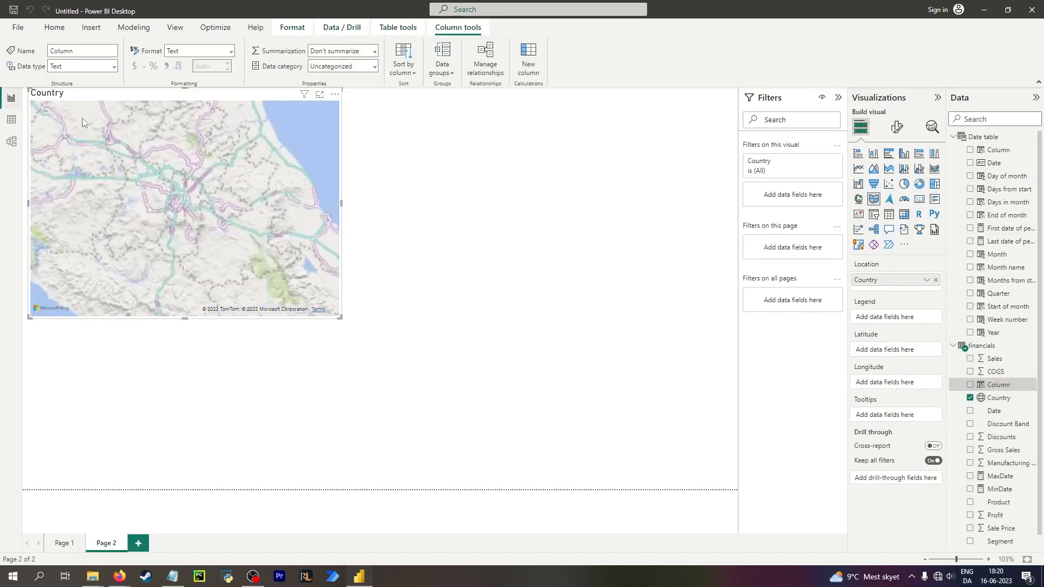
On the map page, remove the Country field from the filled map.
click(11, 98)
scroll(205, 224, down, 5)
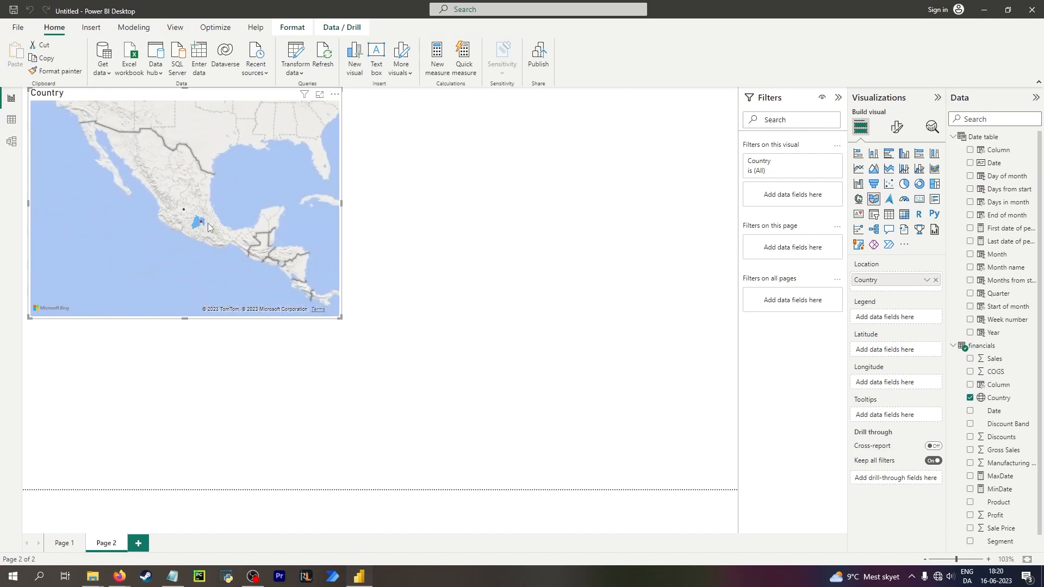
drag(221, 198, 79, 247)
scroll(217, 234, down, 2)
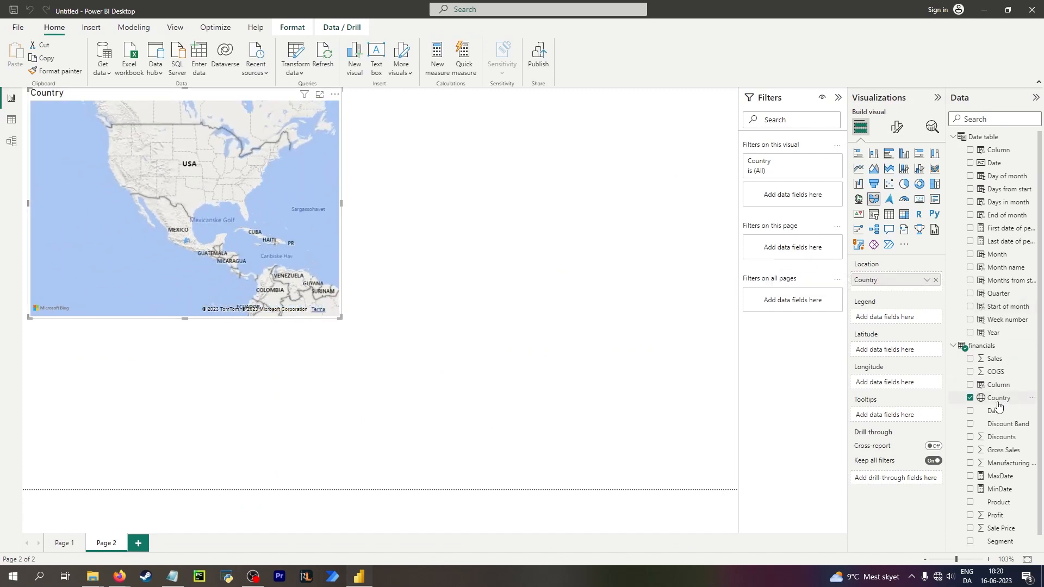
click(970, 398)
scroll(975, 410, down, 1)
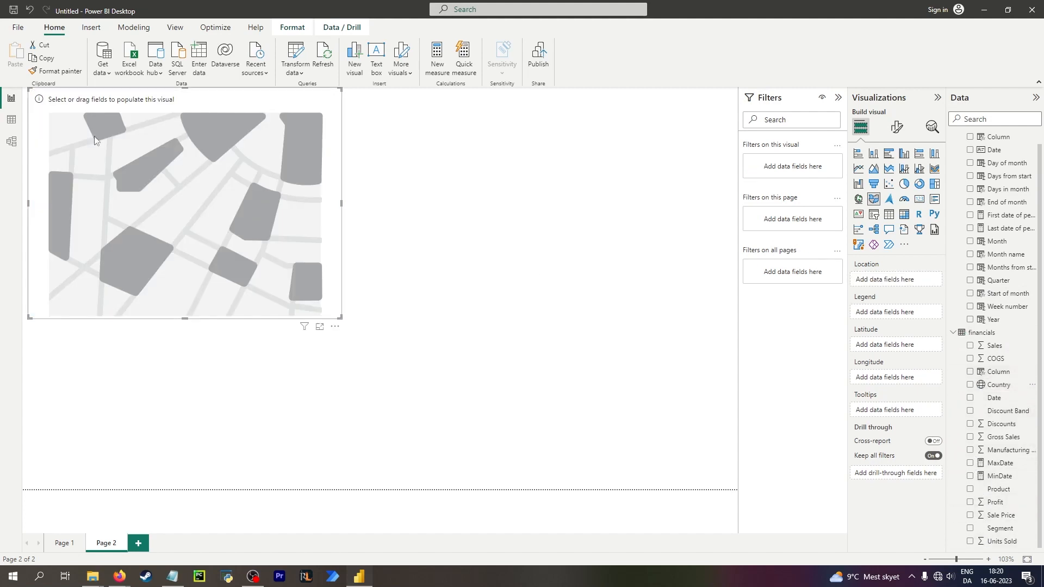
Rename the calculated column to NewGermany and add it as the filled map's location.
click(10, 119)
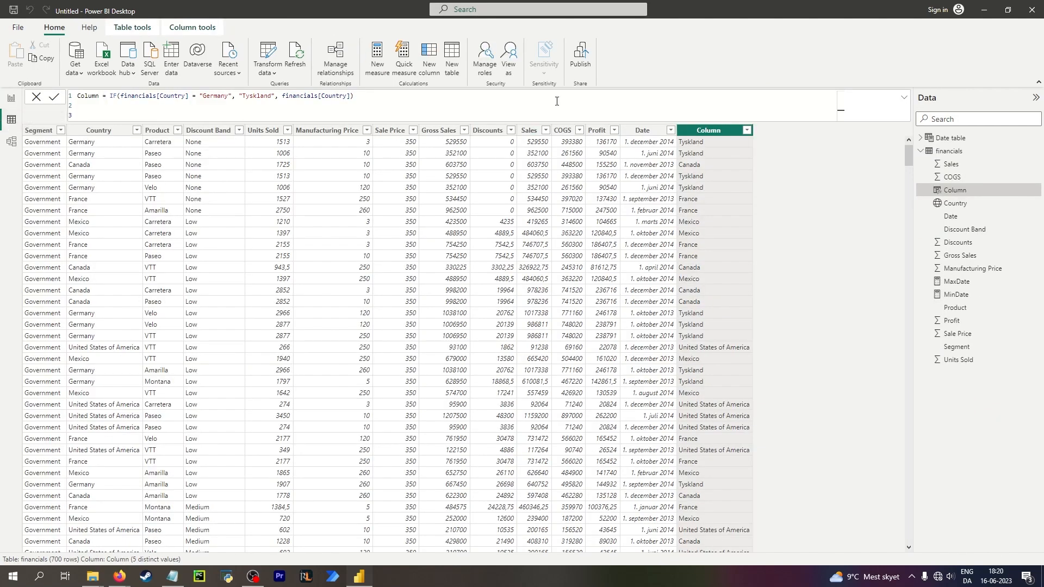
drag(98, 96, 71, 99)
text(NewGermany)
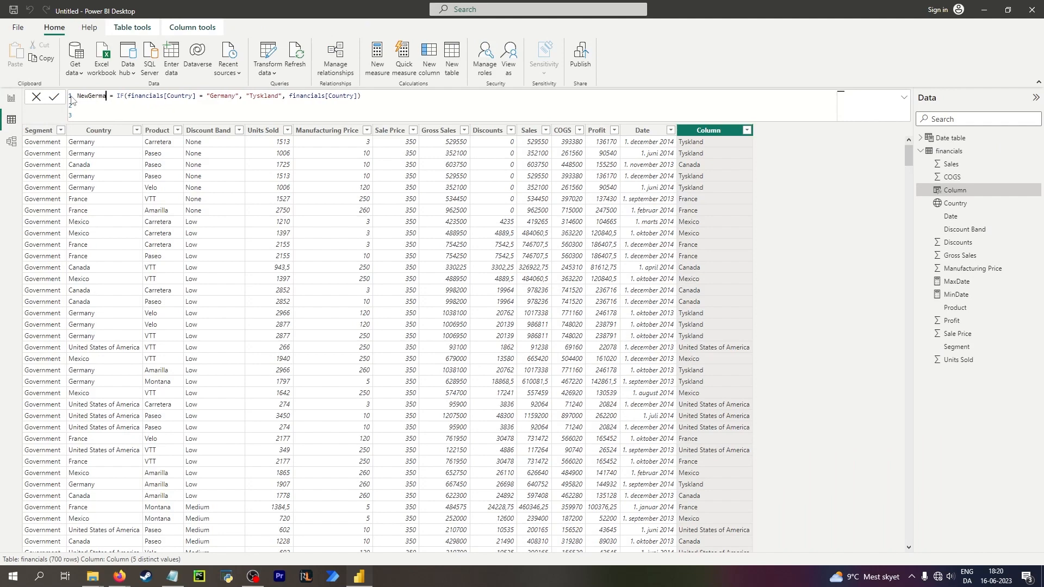
key(Return)
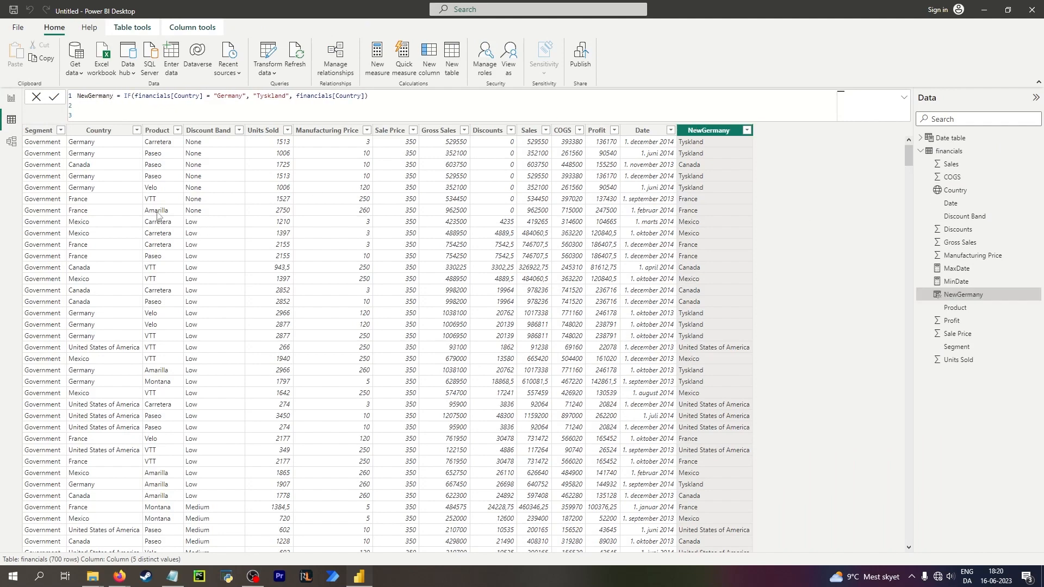
click(10, 98)
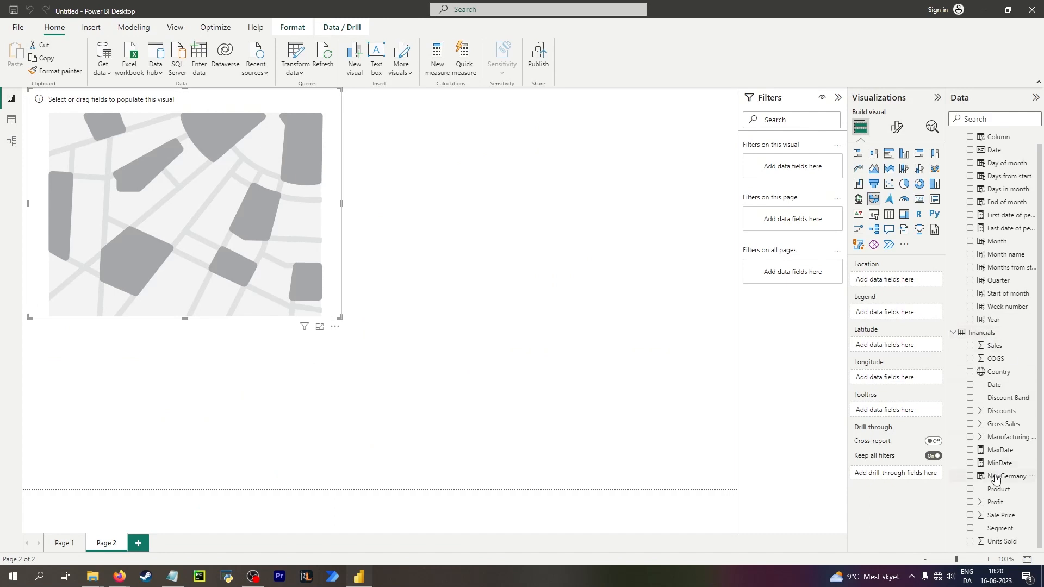
drag(1006, 476, 895, 278)
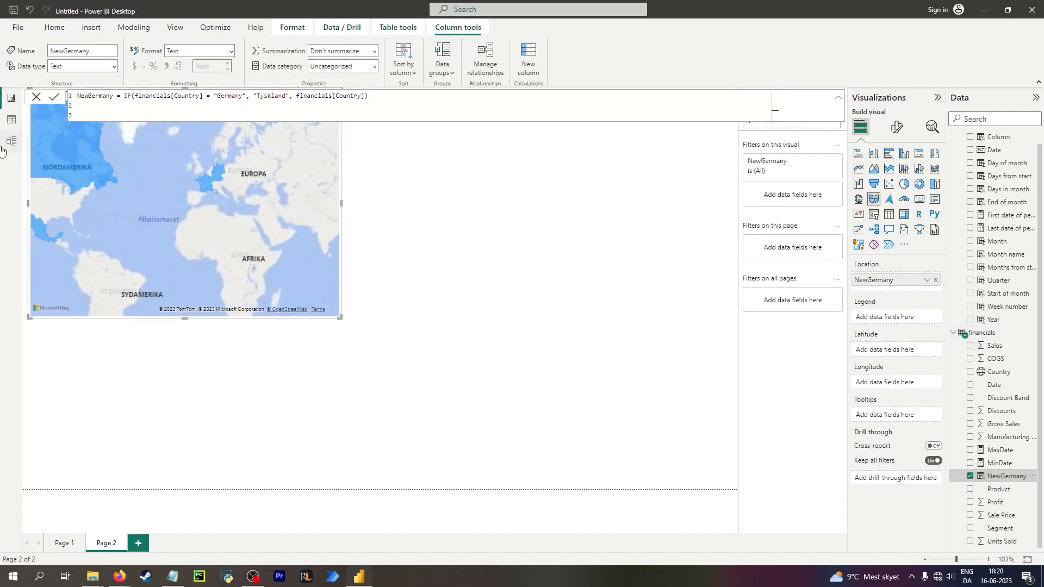
Set the NewGermany column's data category to County.
click(9, 121)
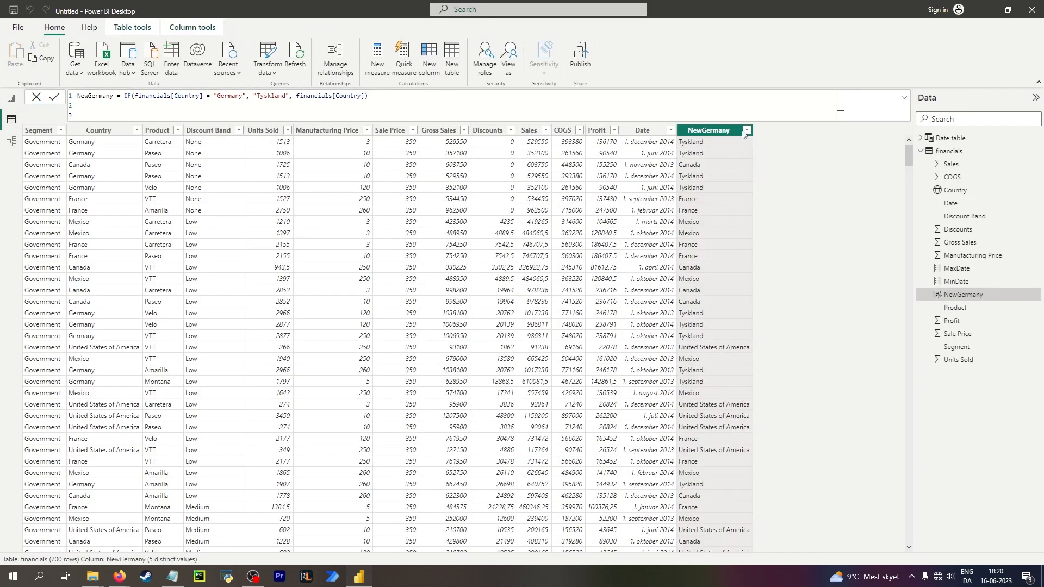
click(192, 27)
click(132, 28)
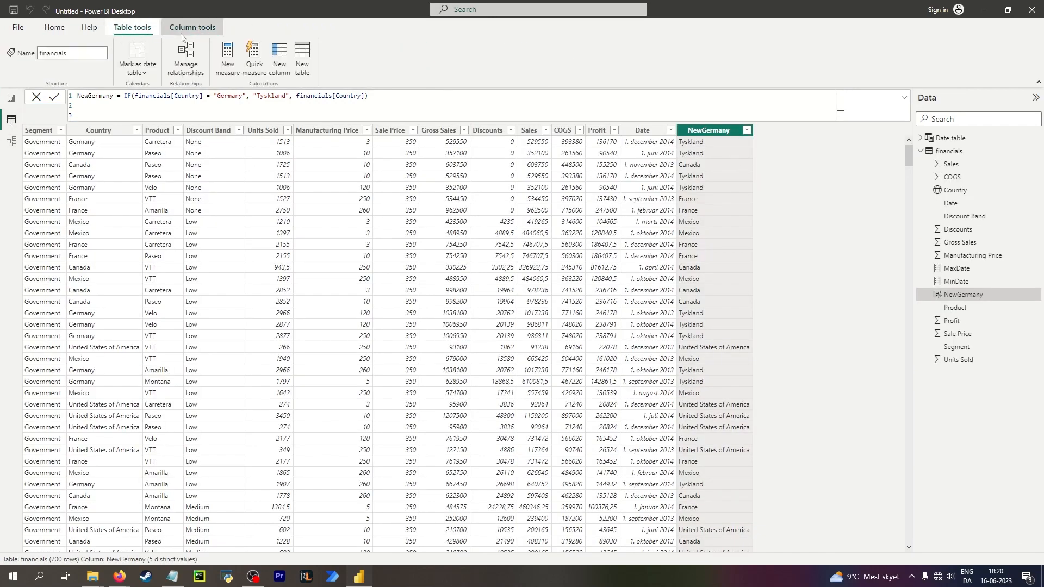
click(192, 27)
click(374, 67)
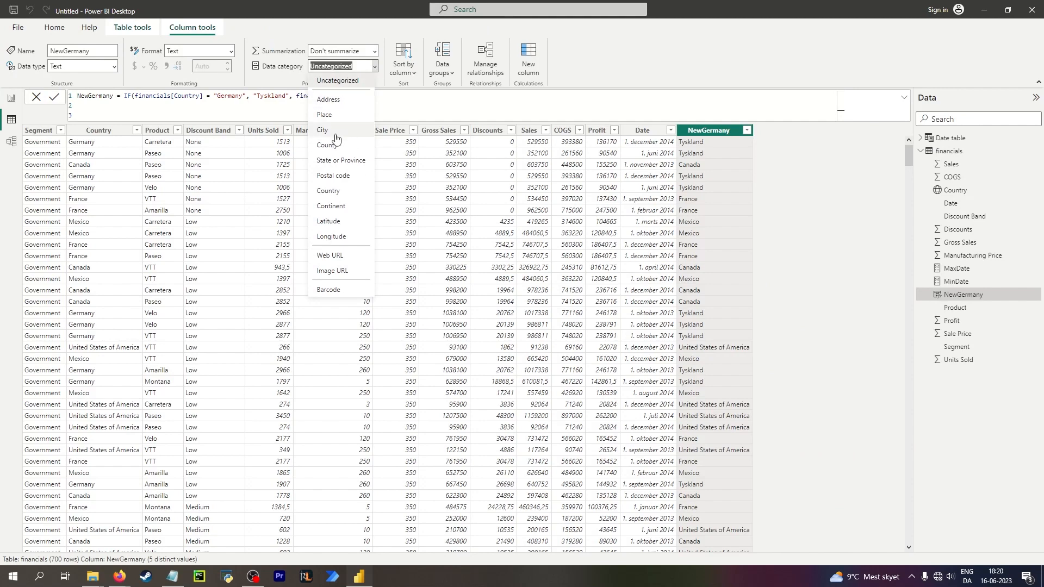
click(334, 140)
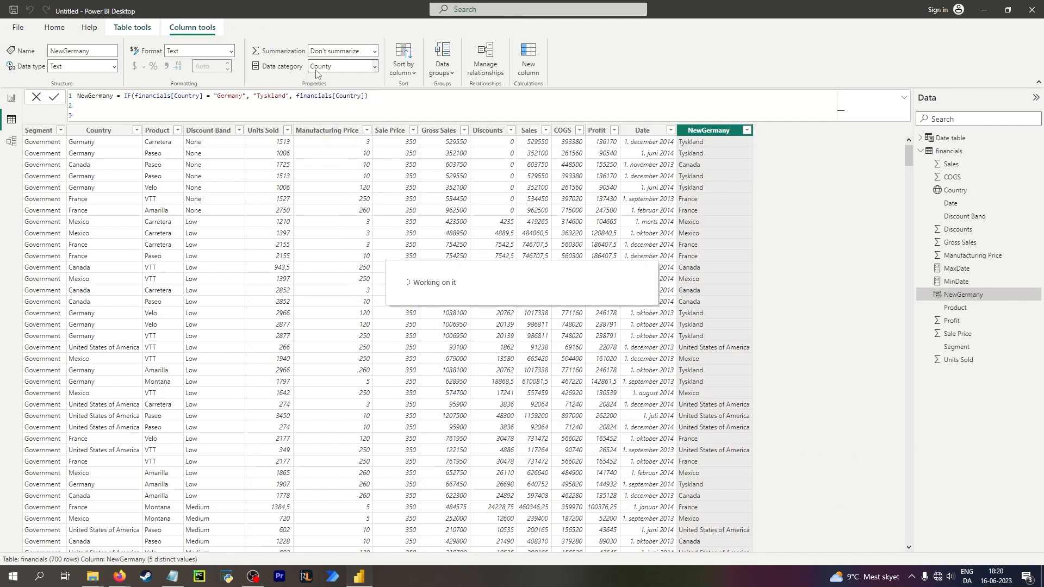
Delete the NewGermany column from the model.
click(100, 153)
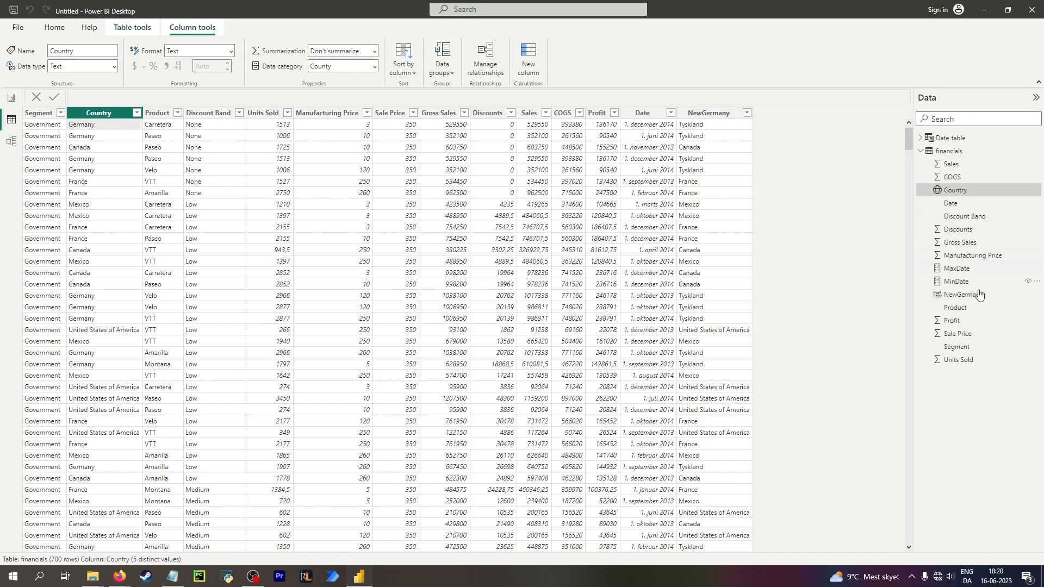
click(962, 297)
right_click(974, 296)
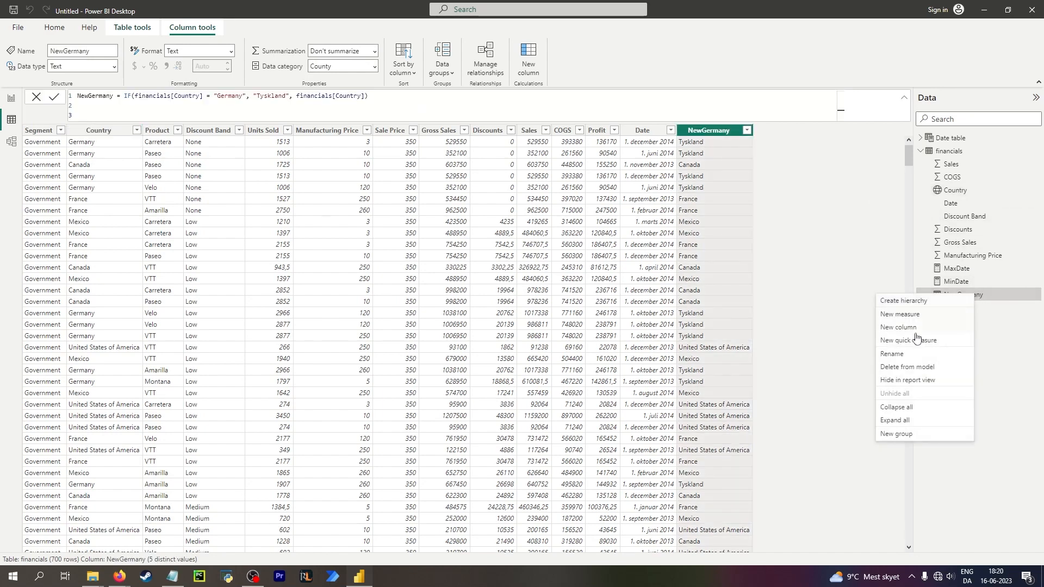
click(906, 367)
click(589, 306)
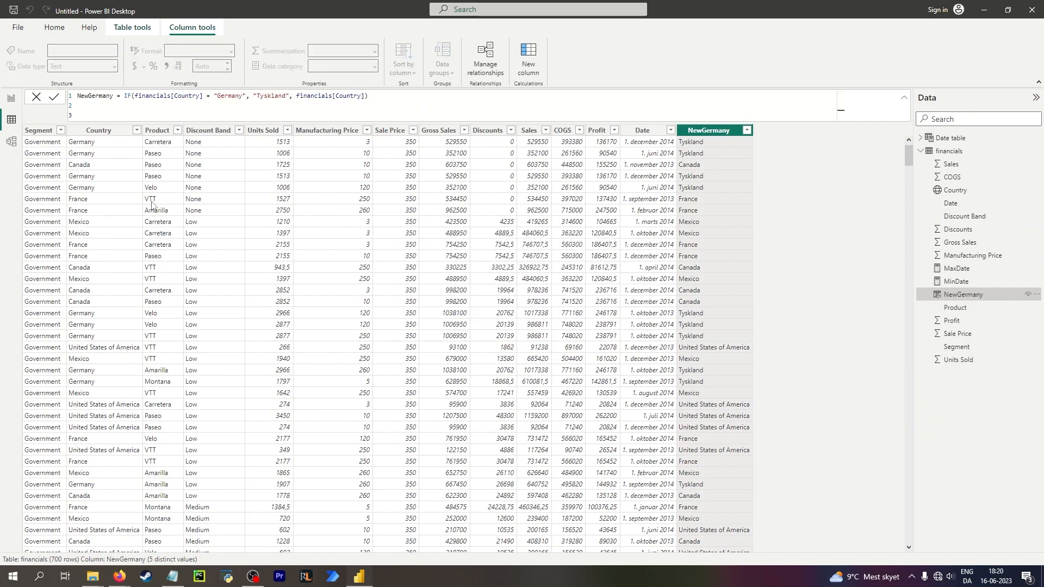
Set the Country column's data category to Country.
click(102, 147)
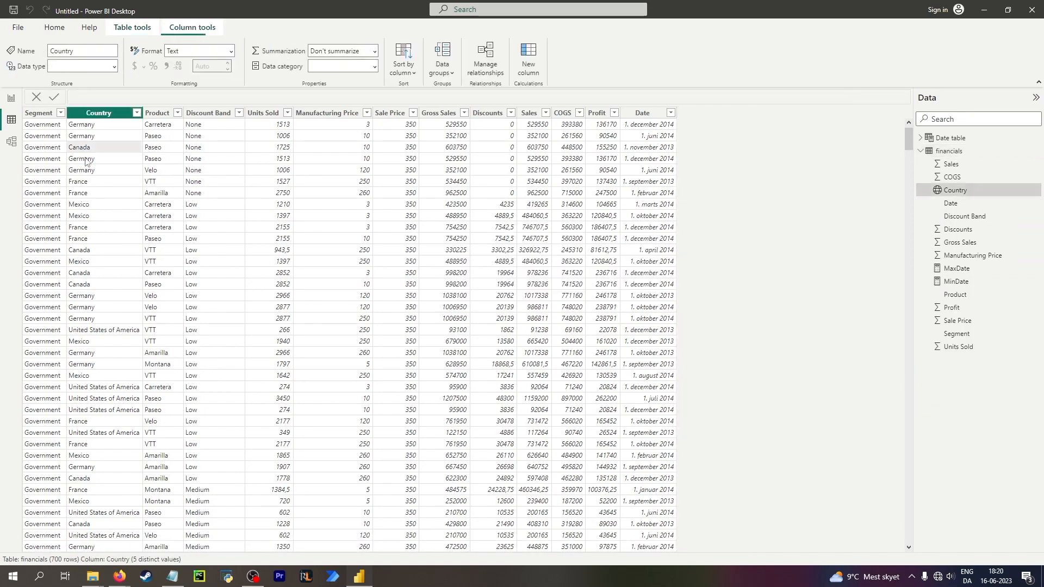
click(375, 66)
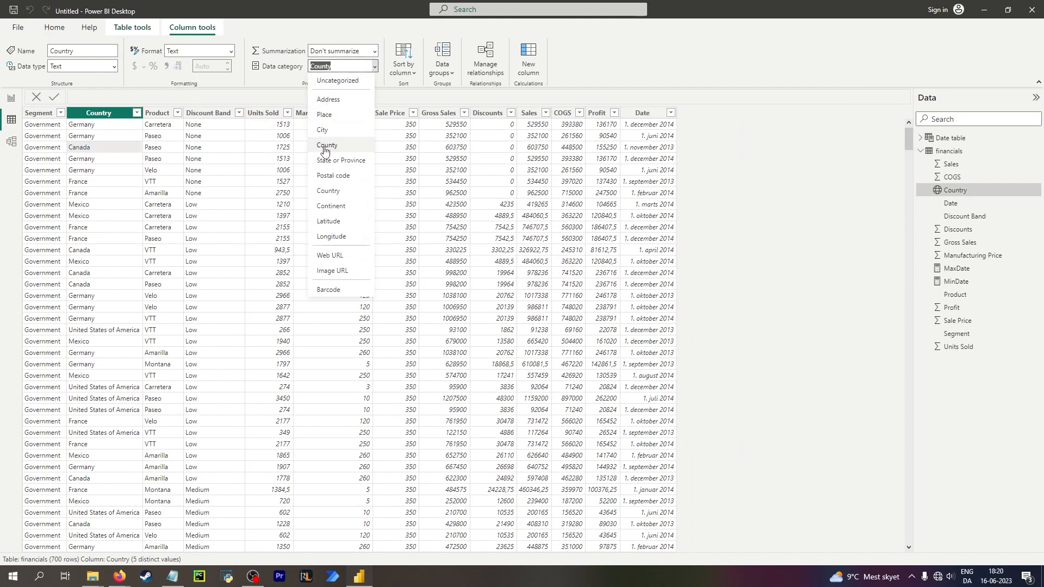
click(348, 191)
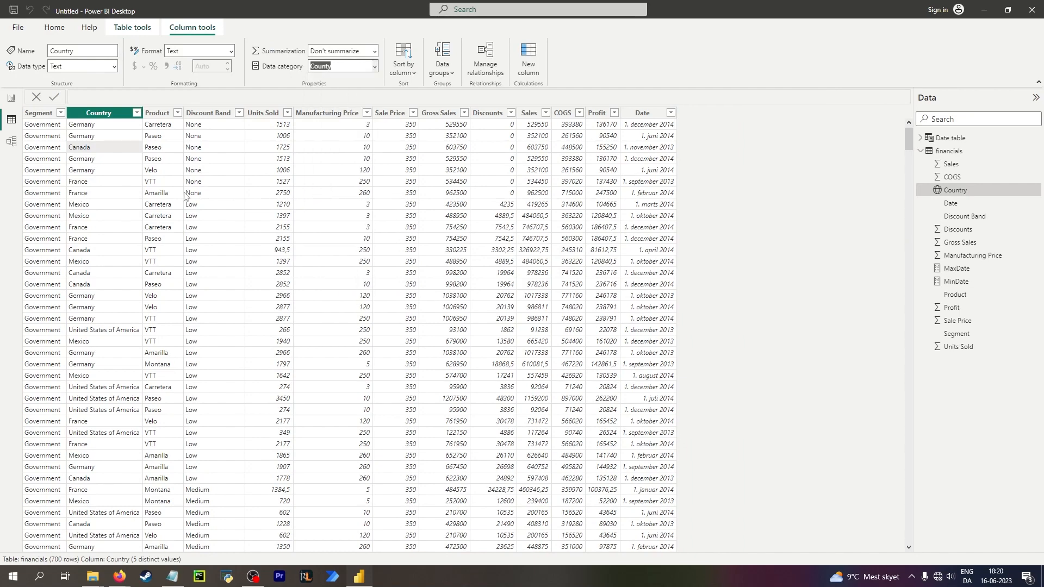
Place the Country field back as the filled map's location on the map page.
click(10, 108)
click(184, 223)
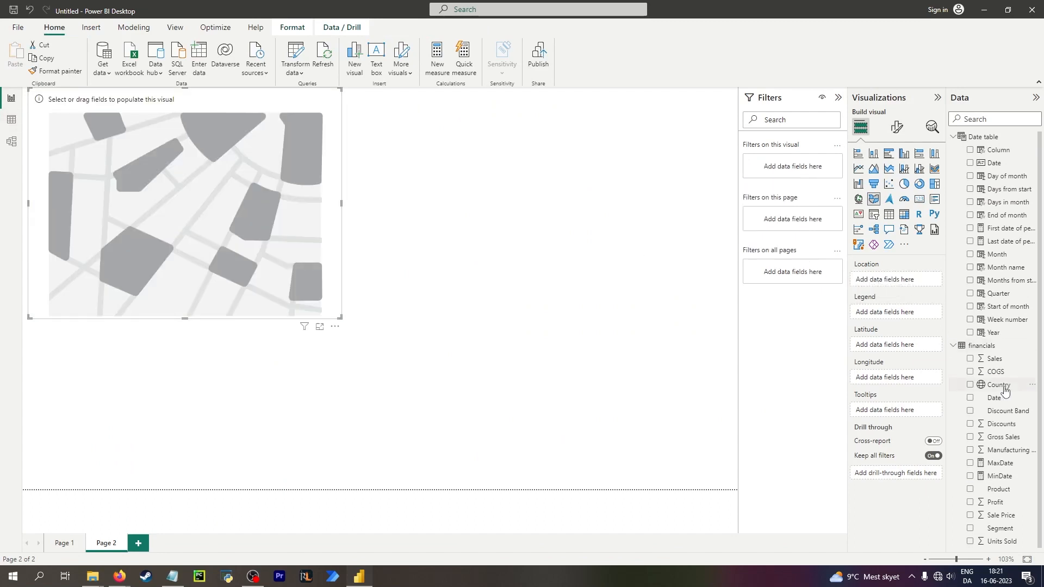
drag(998, 385, 886, 279)
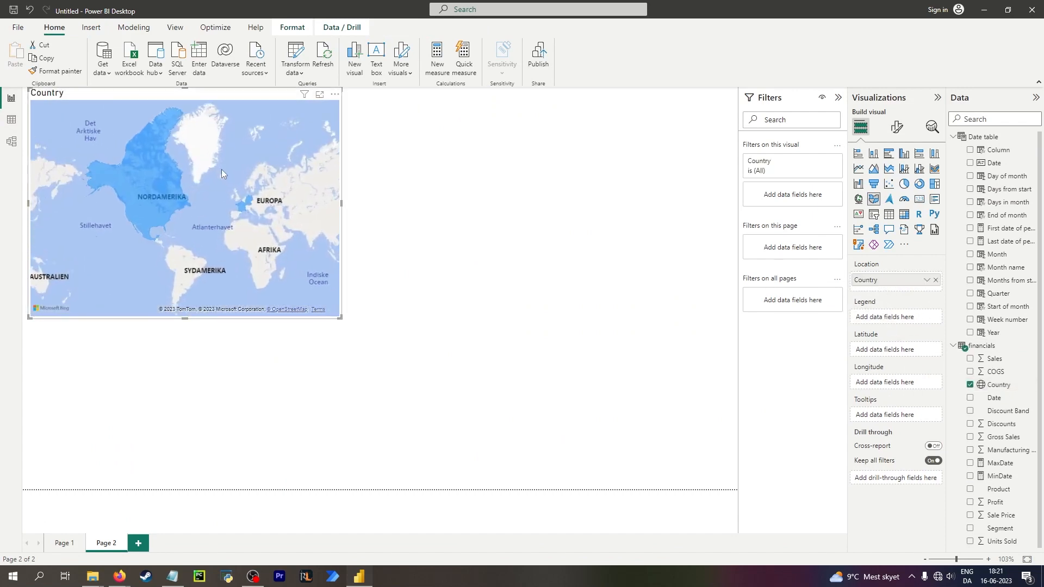
scroll(233, 211, up, 3)
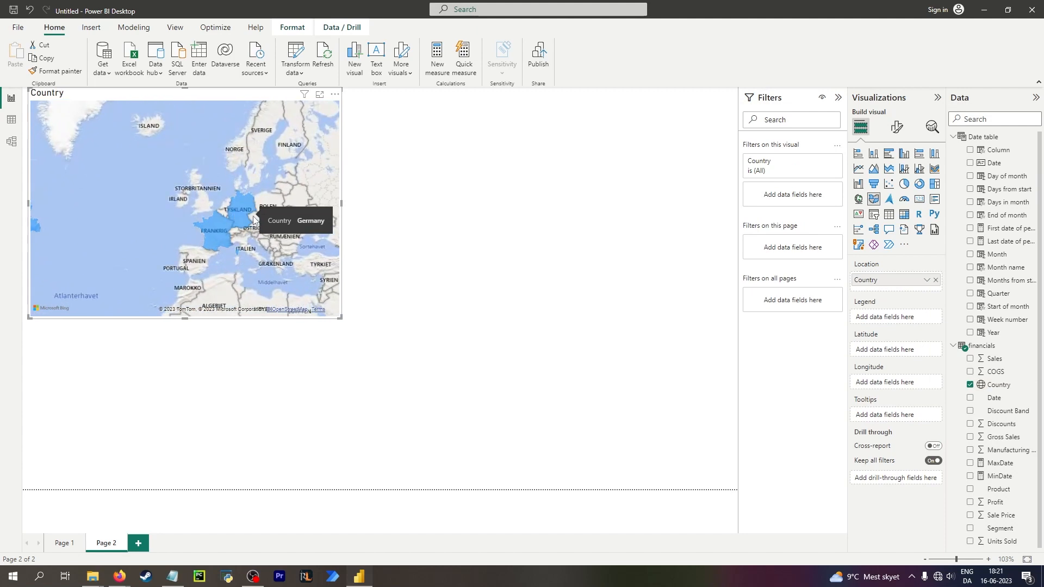
drag(265, 204, 220, 198)
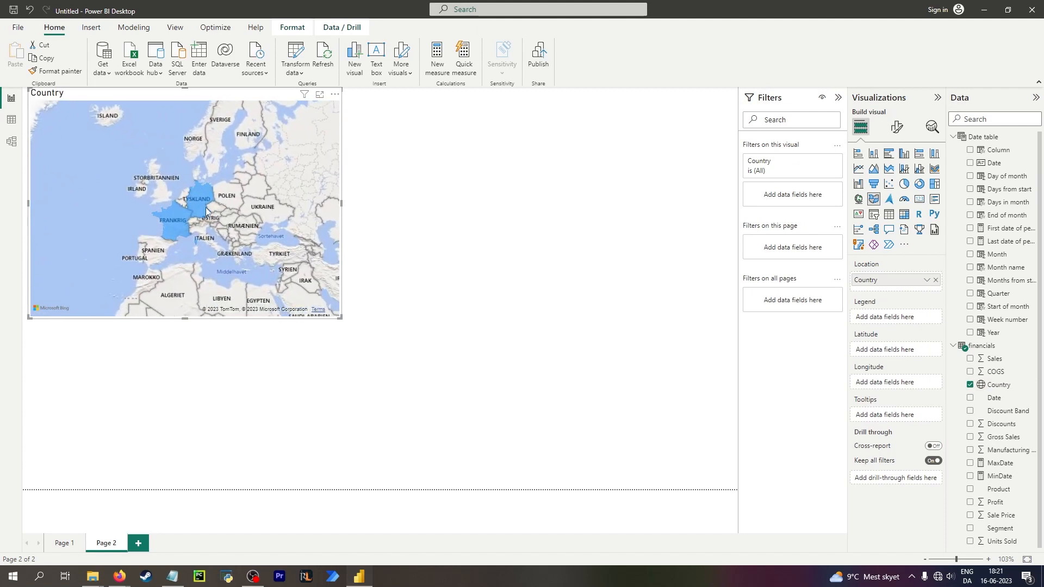
scroll(262, 228, up, 3)
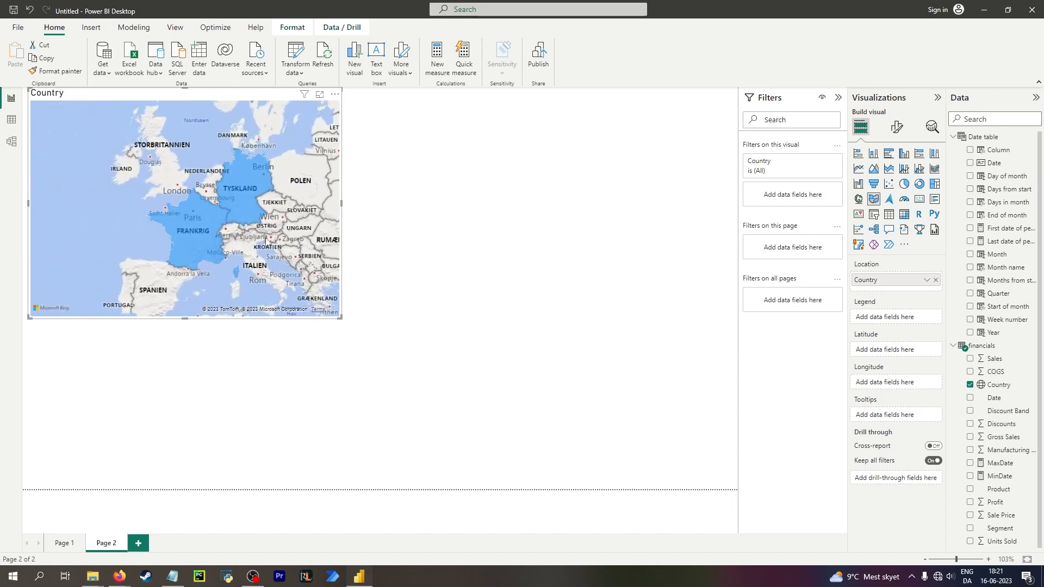
scroll(243, 239, up, 5)
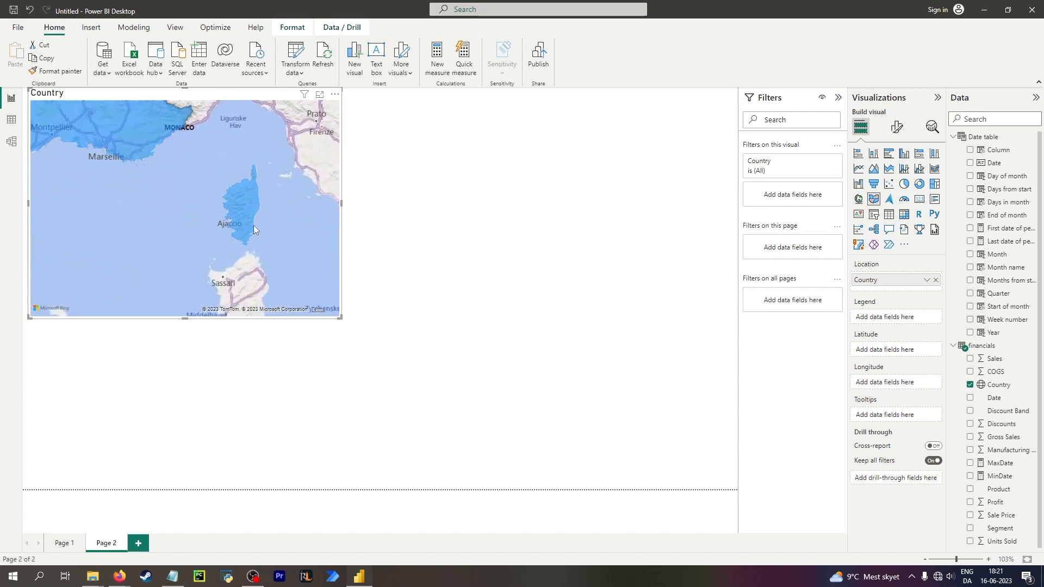
scroll(253, 225, up, 3)
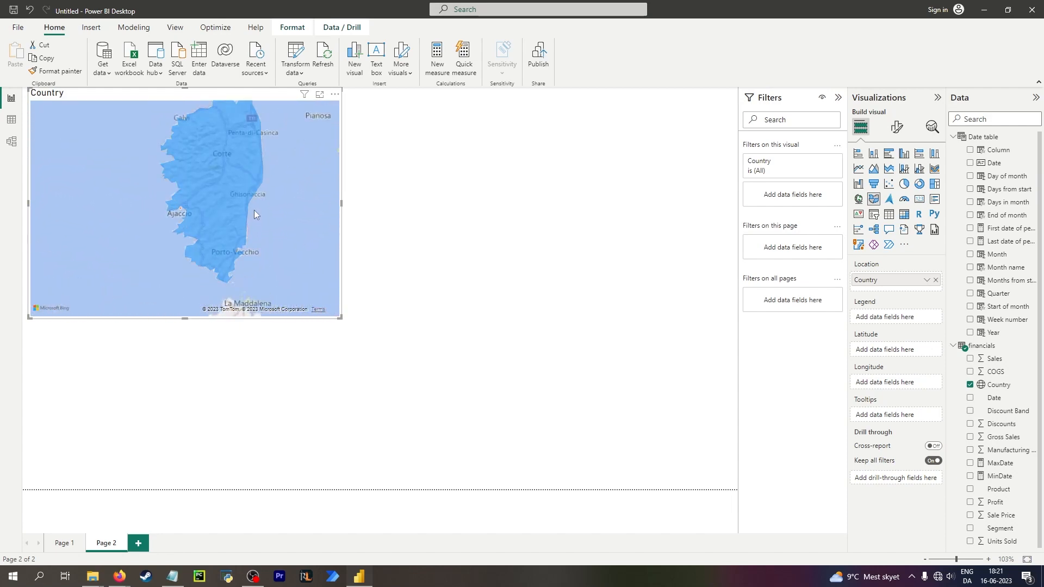
Zoom and pan the filled map to inspect the European countries, and switch between the two report pages.
scroll(256, 207, down, 6)
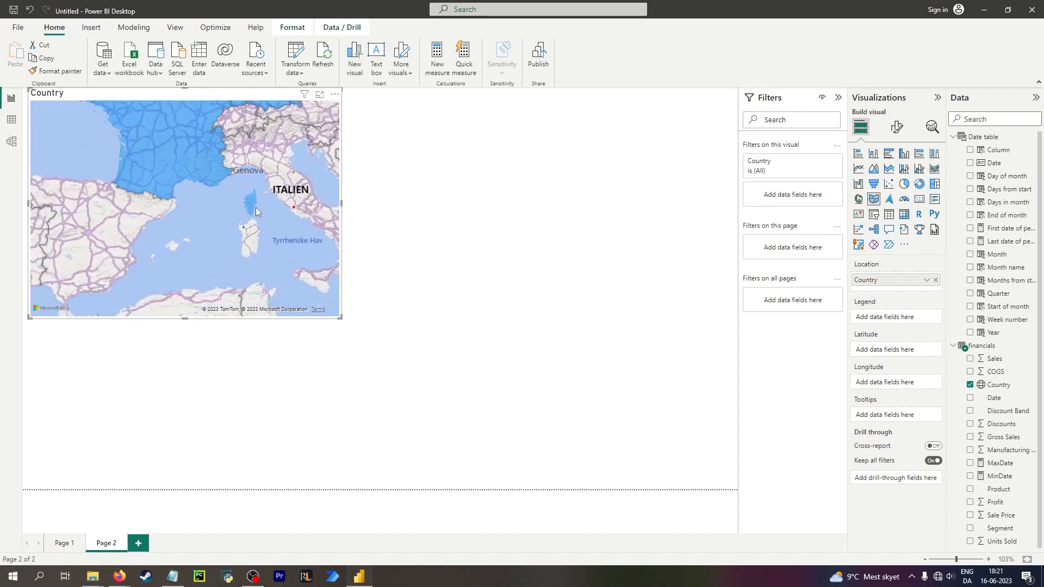
drag(272, 156, 240, 234)
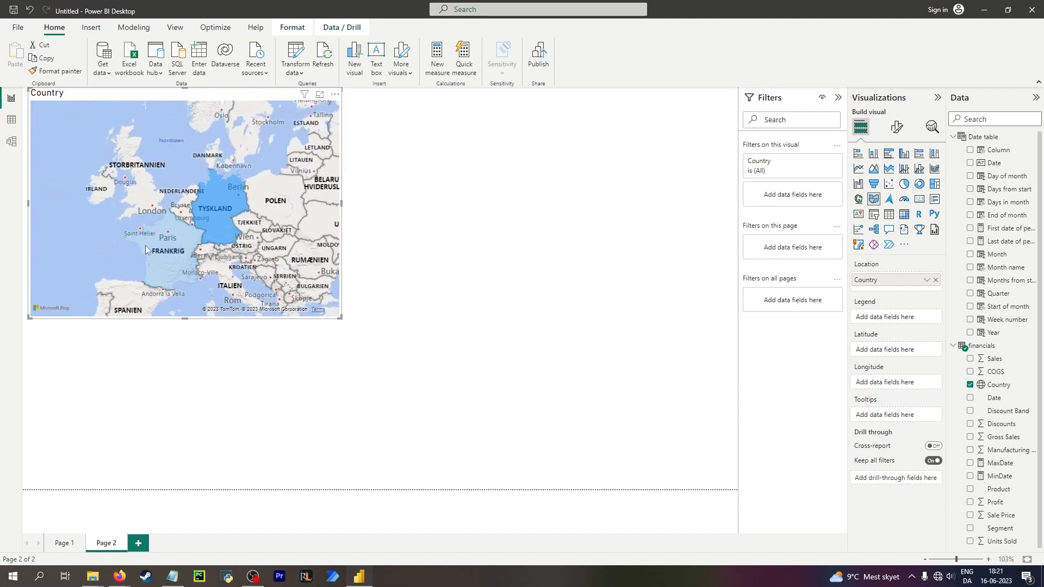
click(174, 250)
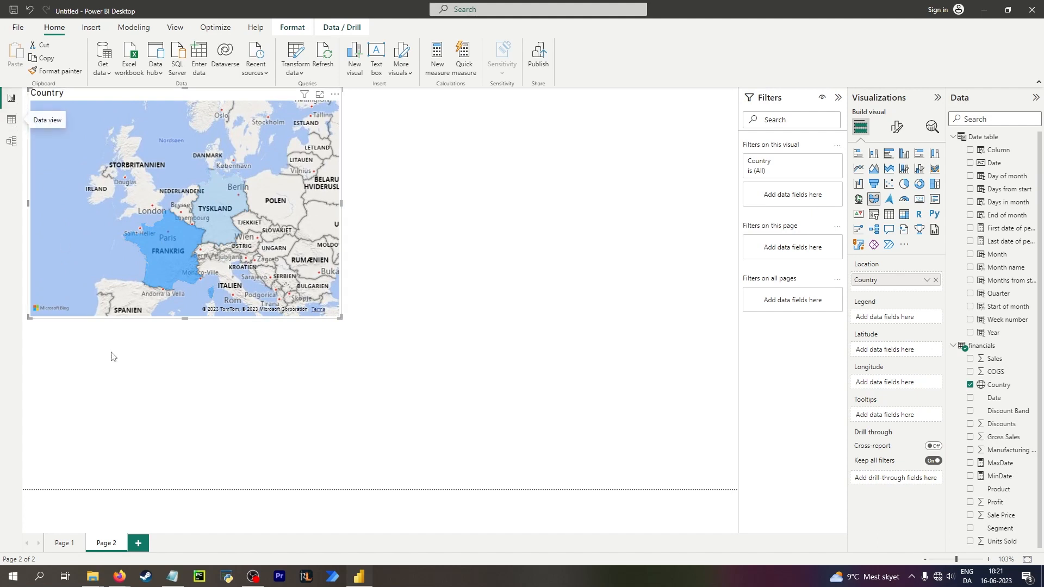
click(75, 541)
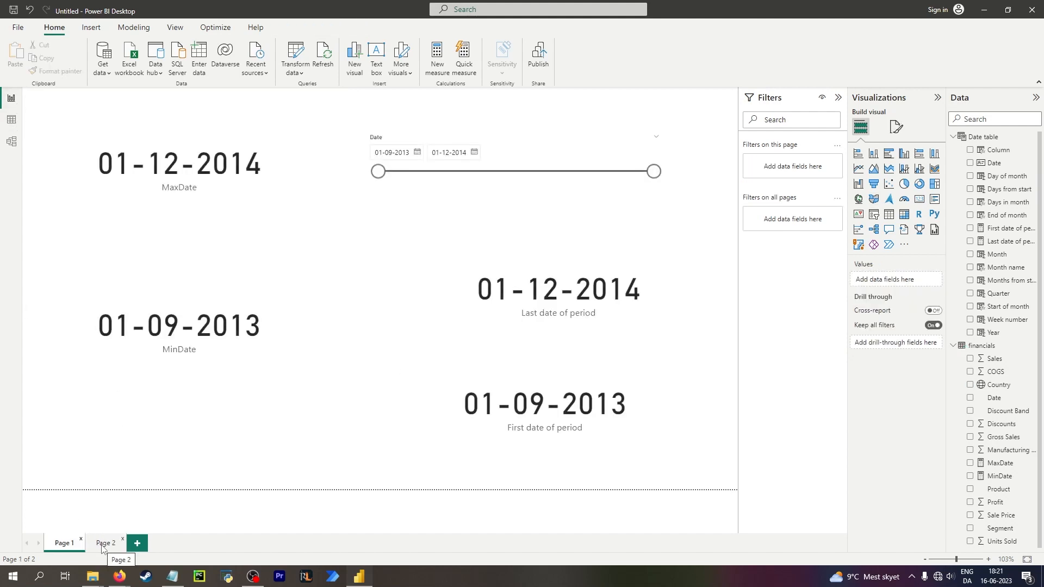
click(103, 543)
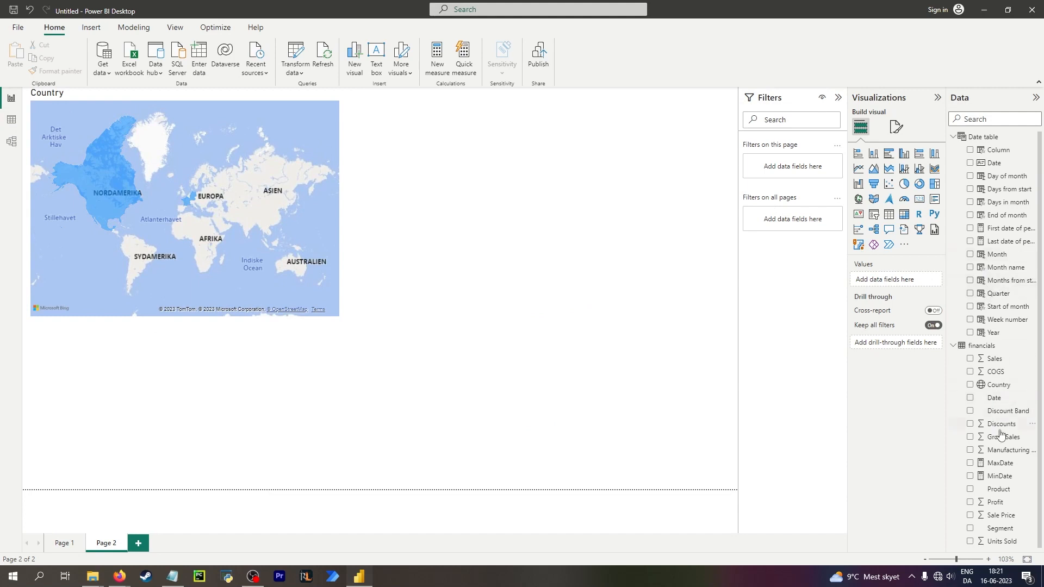
Add the Country field as a filter on all pages and select countries on the filled map to test highlighting.
drag(998, 385, 803, 224)
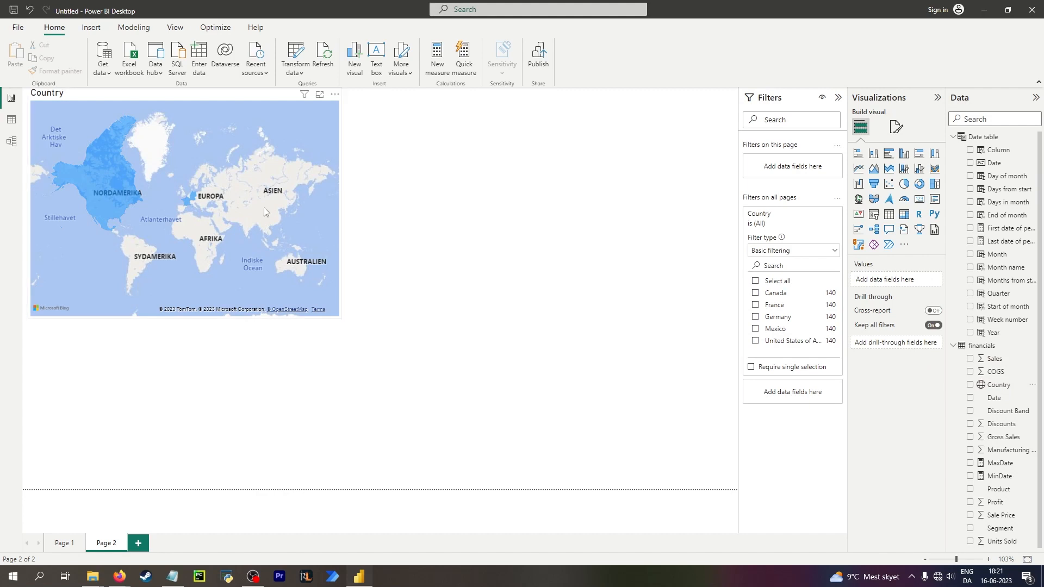
click(193, 196)
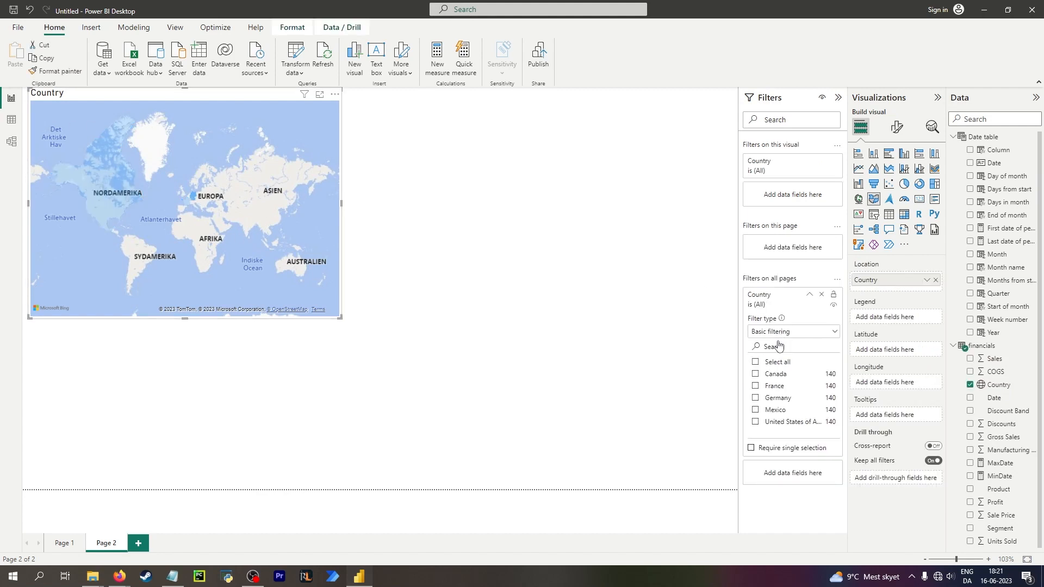
click(143, 192)
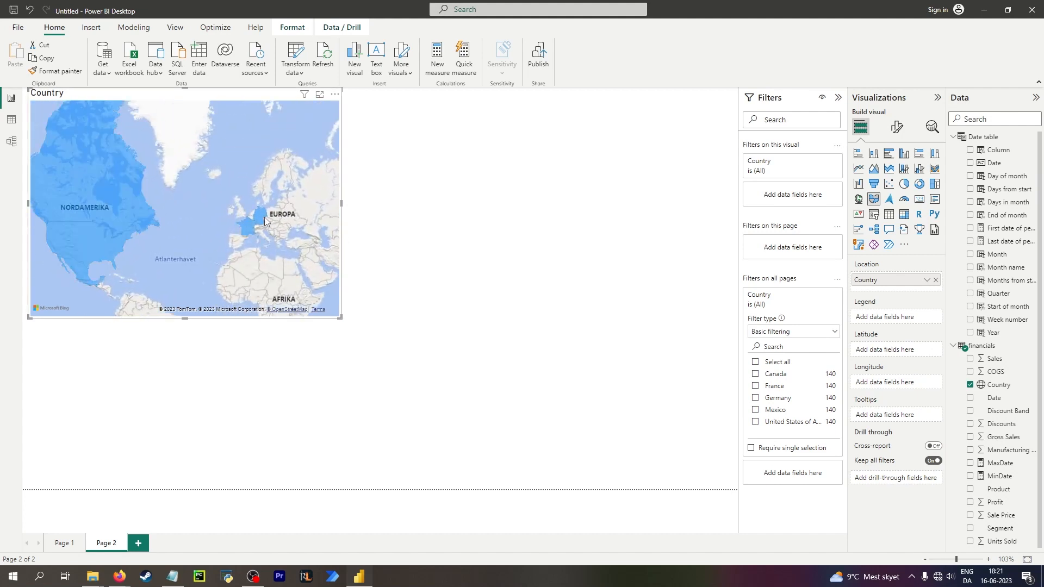
click(259, 218)
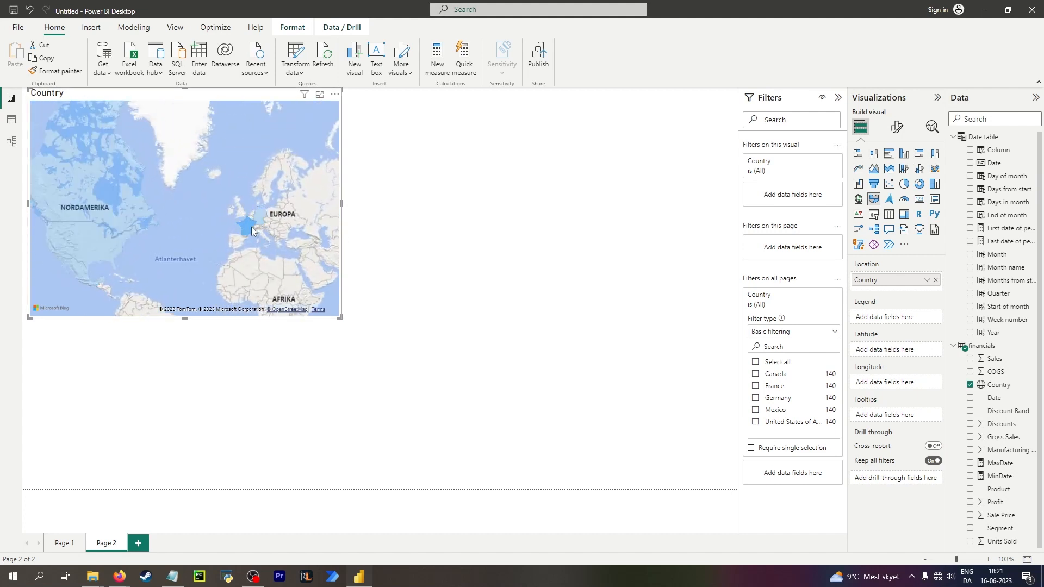
click(252, 227)
click(103, 187)
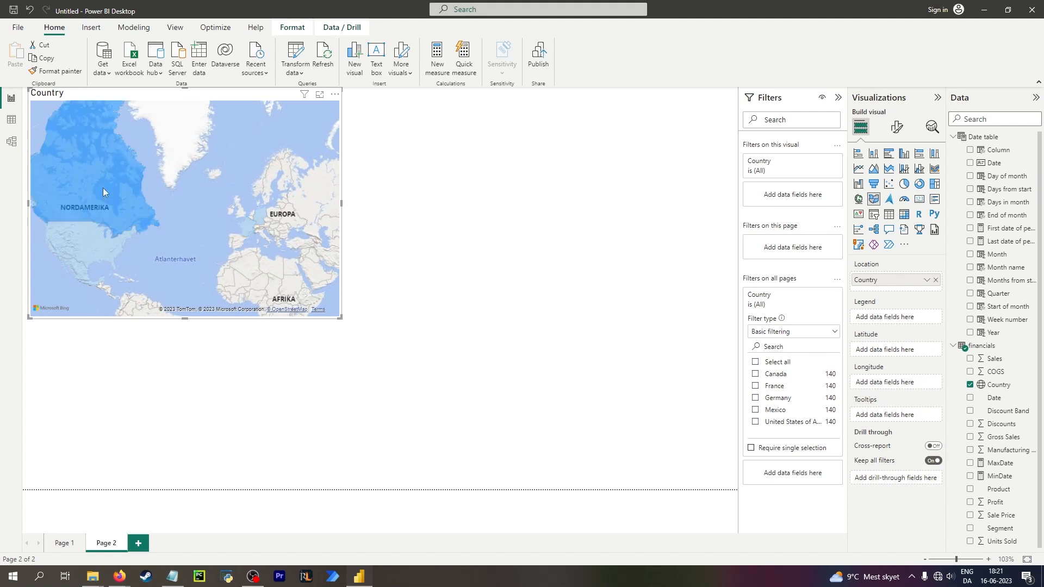
click(253, 225)
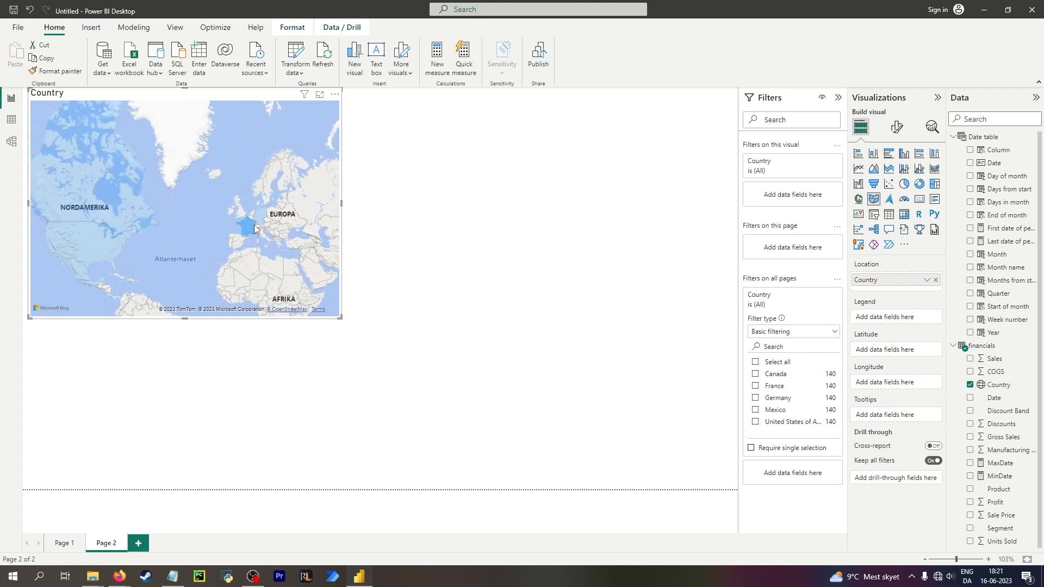
click(109, 196)
click(220, 212)
click(436, 253)
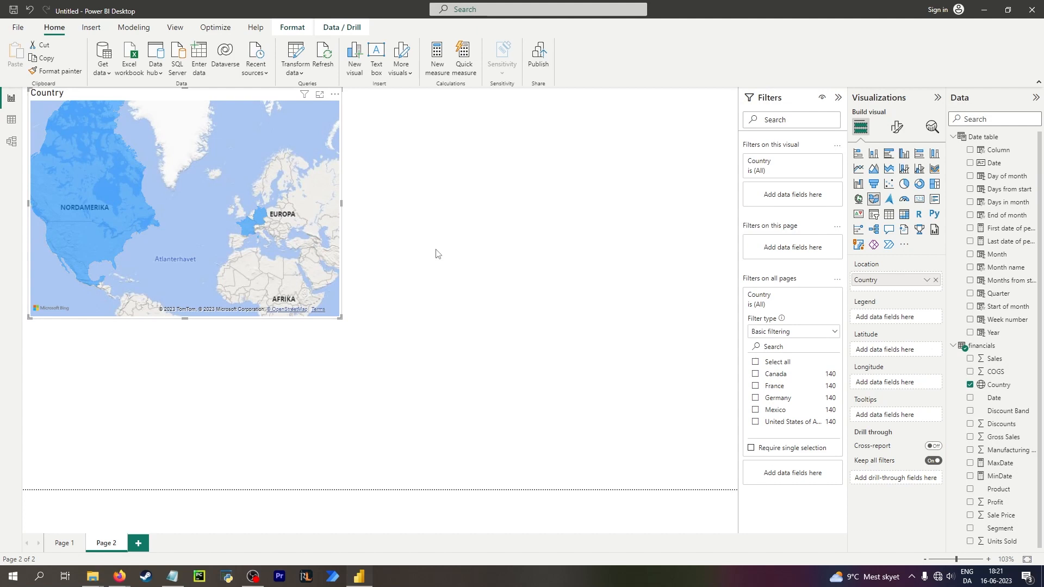
click(246, 227)
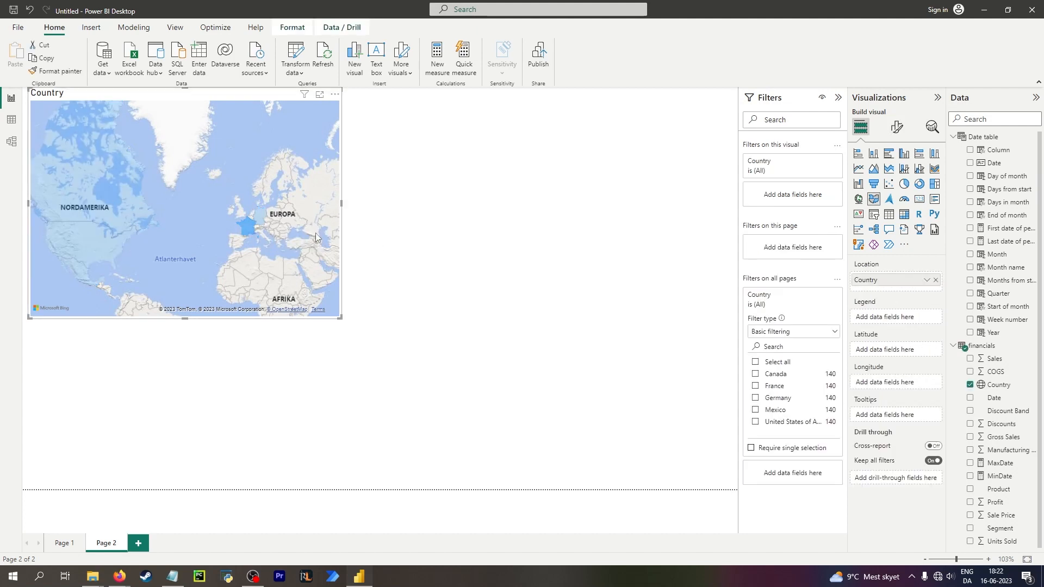
Filter all pages to France using the Country filter.
click(755, 374)
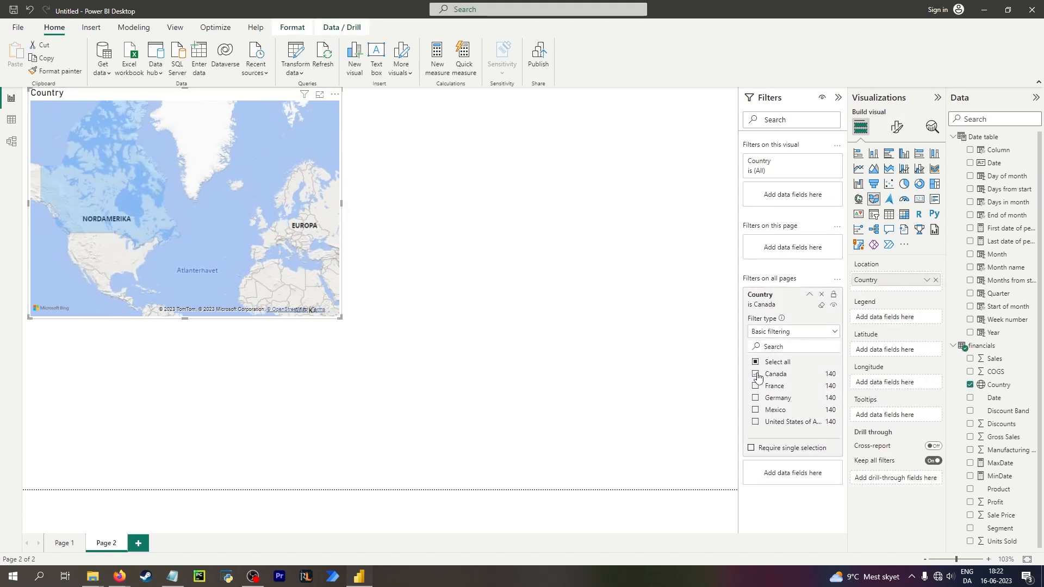
click(756, 375)
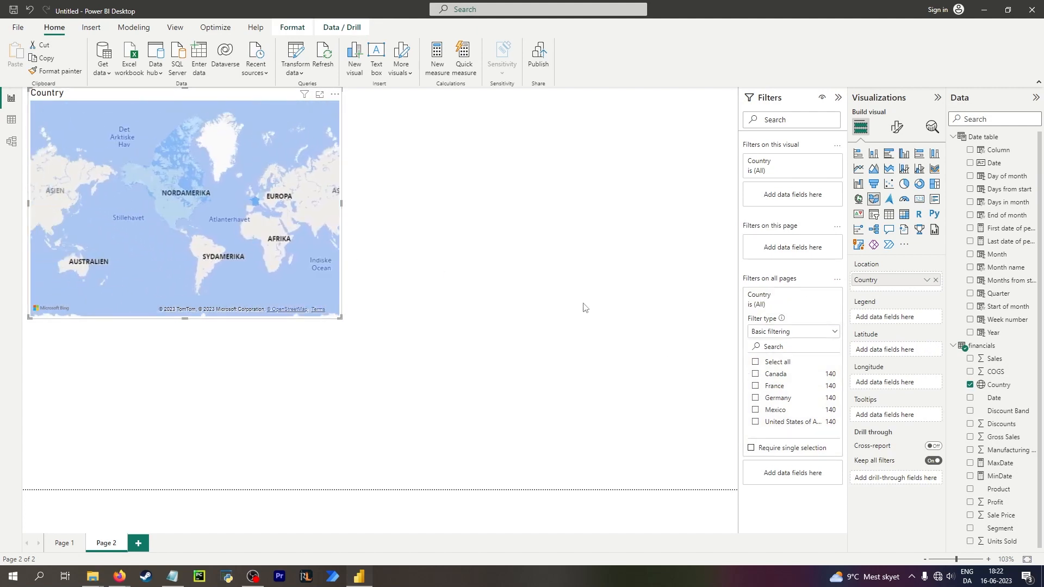
click(755, 385)
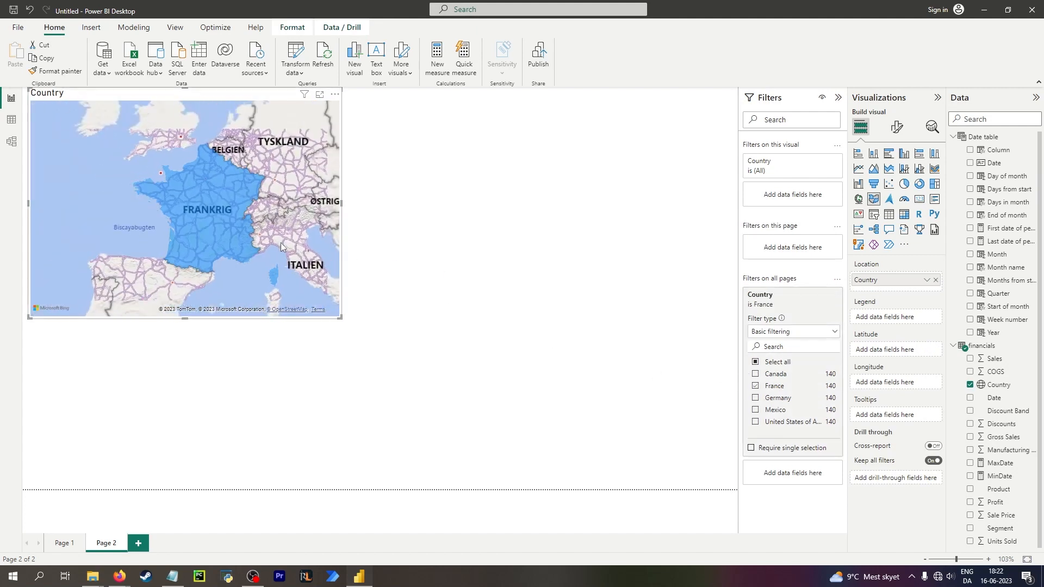
scroll(280, 242, down, 3)
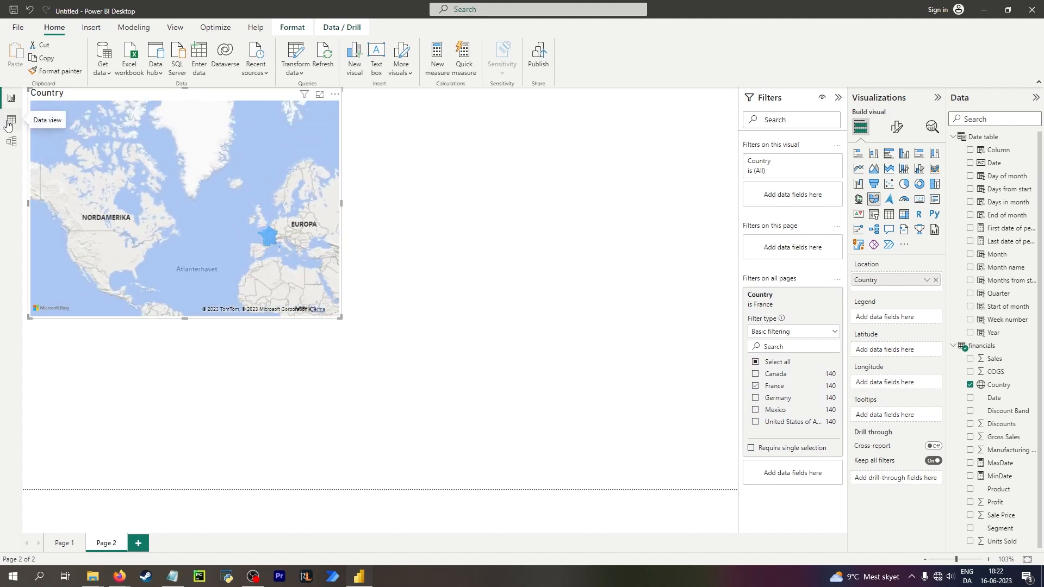
On Page 1, swap the positions of the First date of period and Last date of period cards.
click(61, 542)
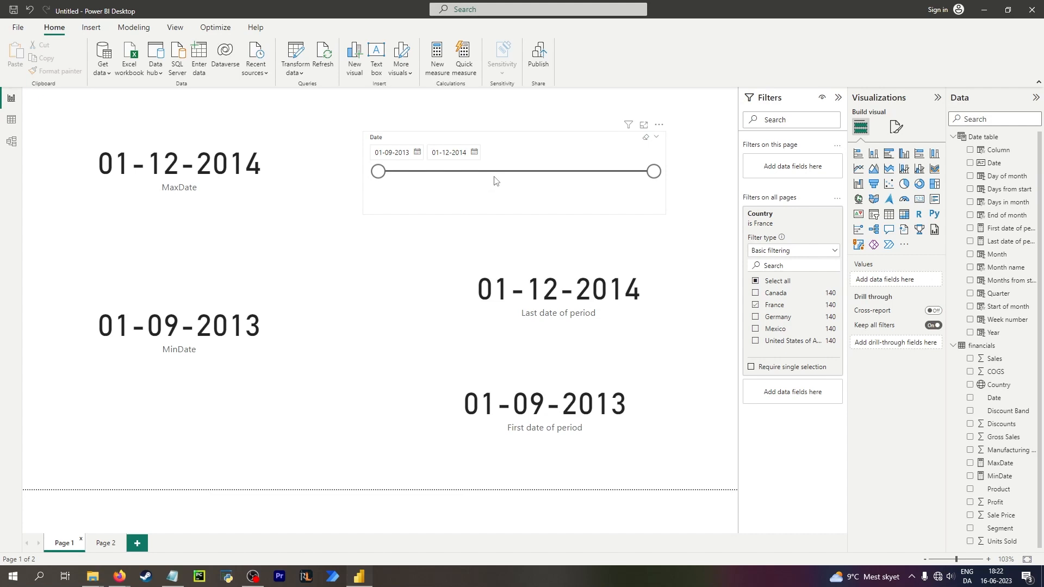
click(517, 145)
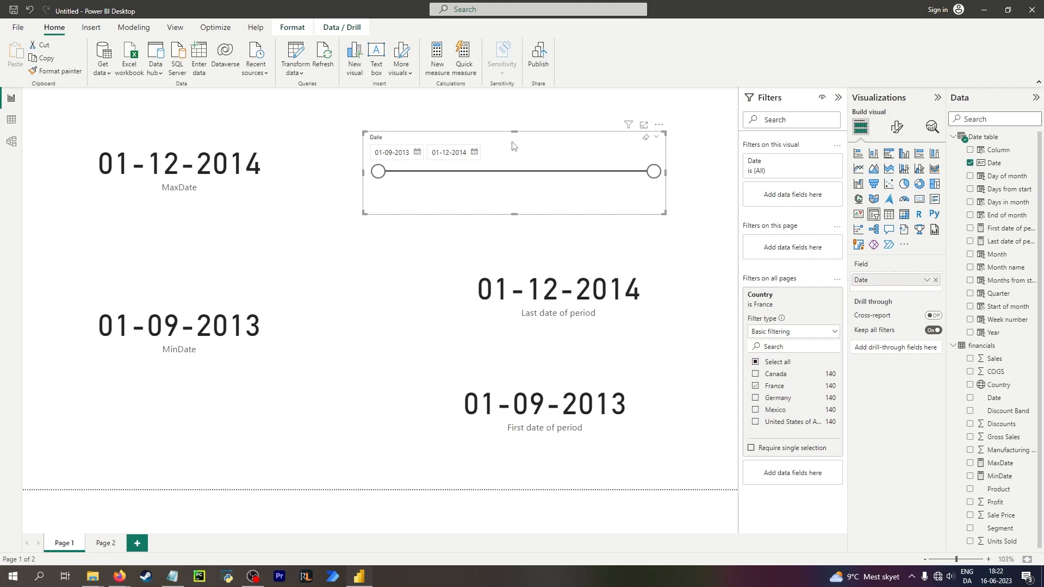
click(106, 541)
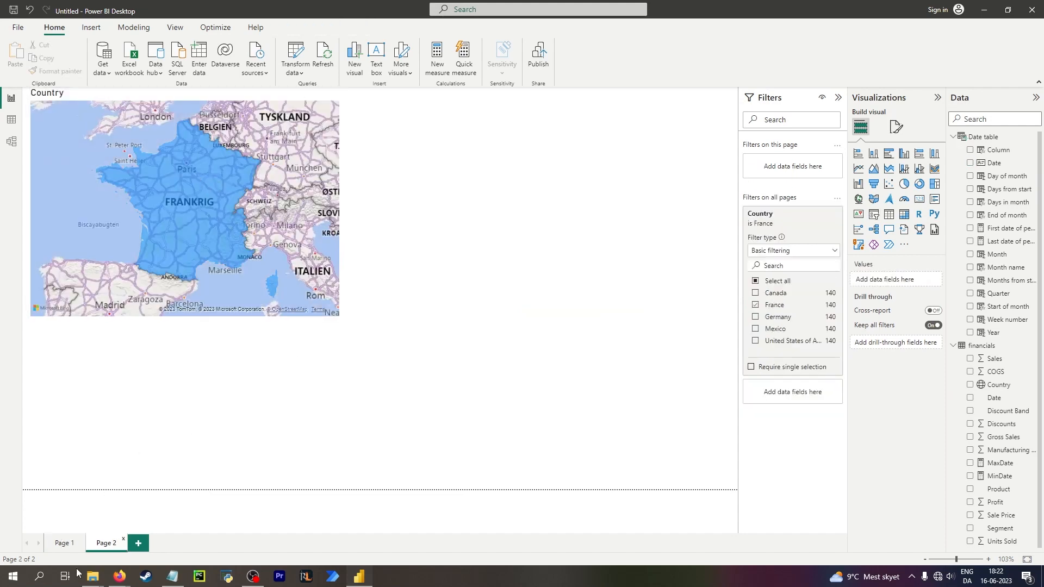
click(56, 543)
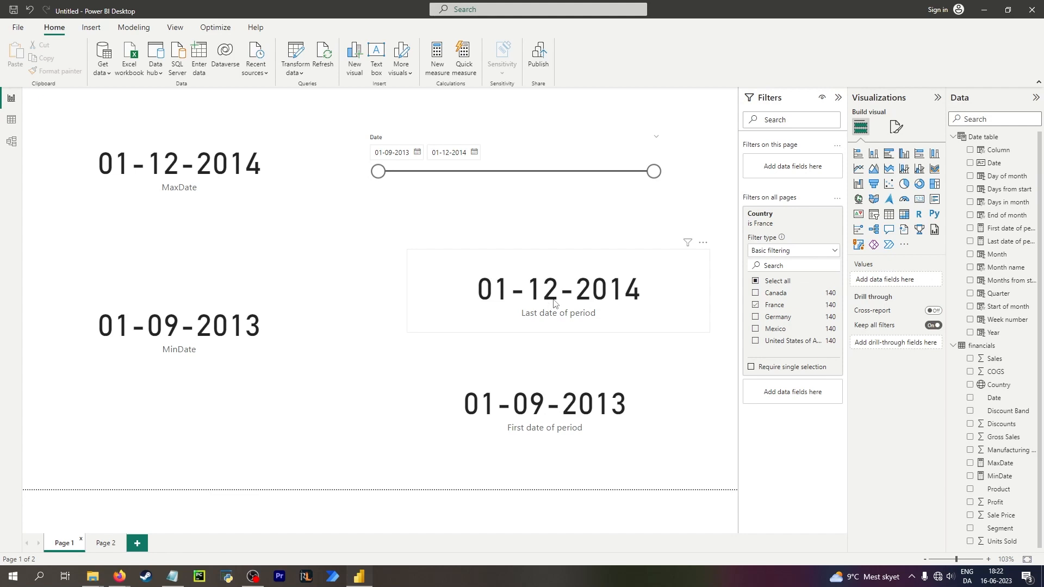
drag(507, 267, 315, 401)
drag(609, 405, 604, 273)
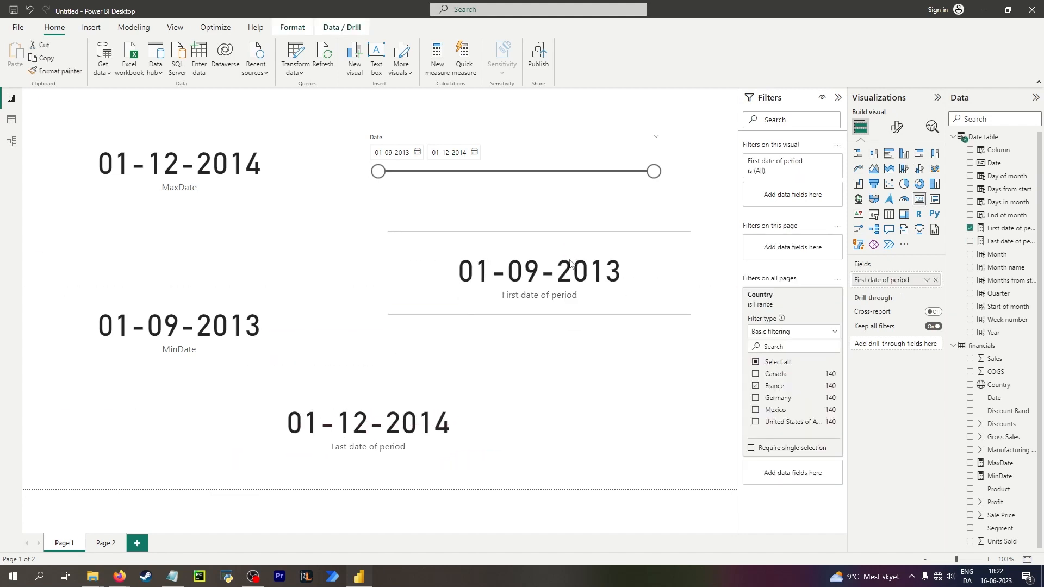
drag(415, 406, 598, 380)
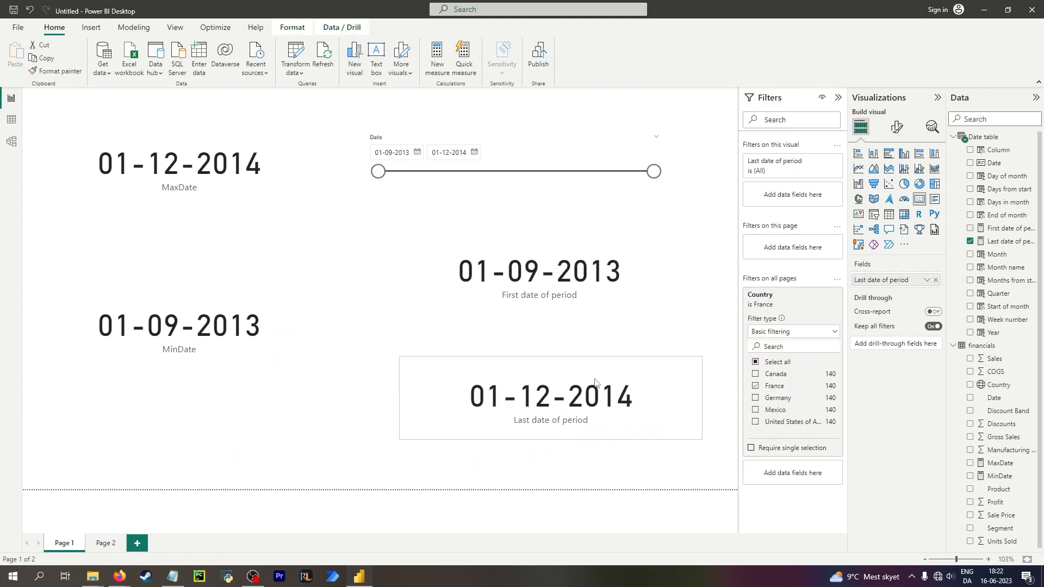
Turn on Require single selection in the Country filter and try selecting individual countries.
click(755, 398)
click(756, 397)
click(755, 409)
click(755, 421)
click(751, 447)
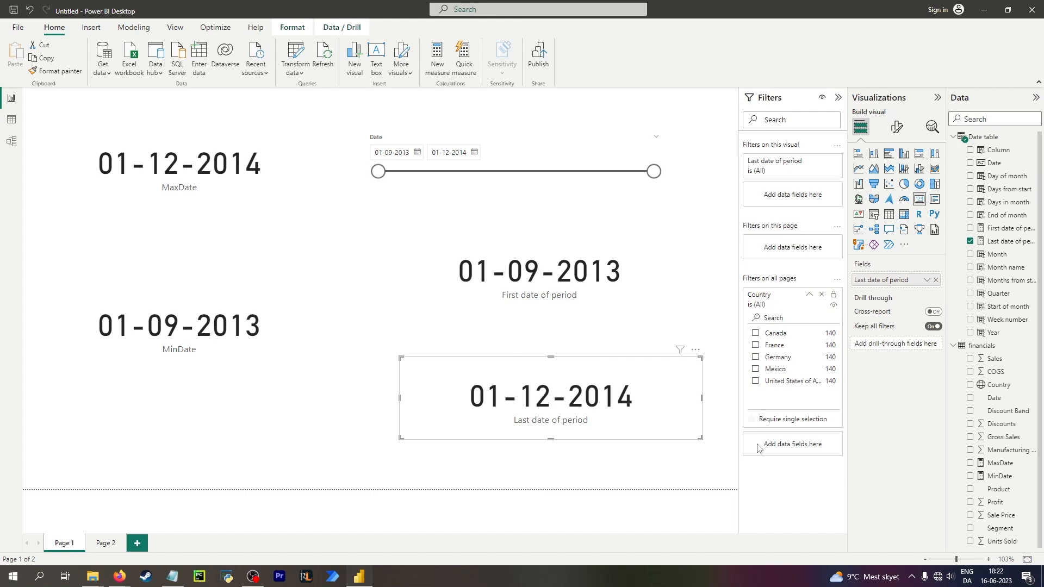
click(755, 357)
click(755, 345)
click(755, 334)
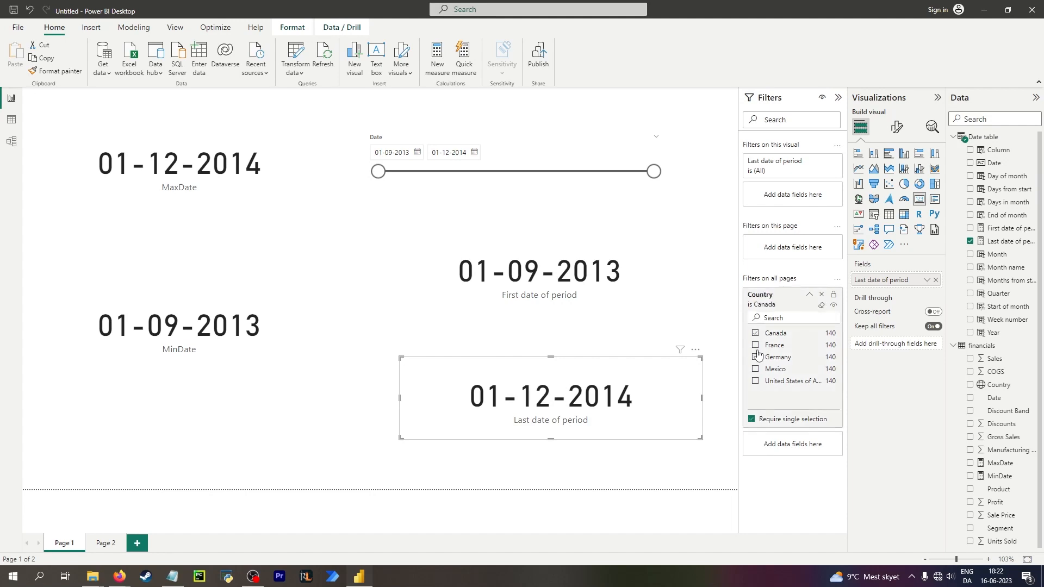
click(756, 357)
click(755, 381)
In data view, sort the financials table by Date descending and then ascending.
click(11, 121)
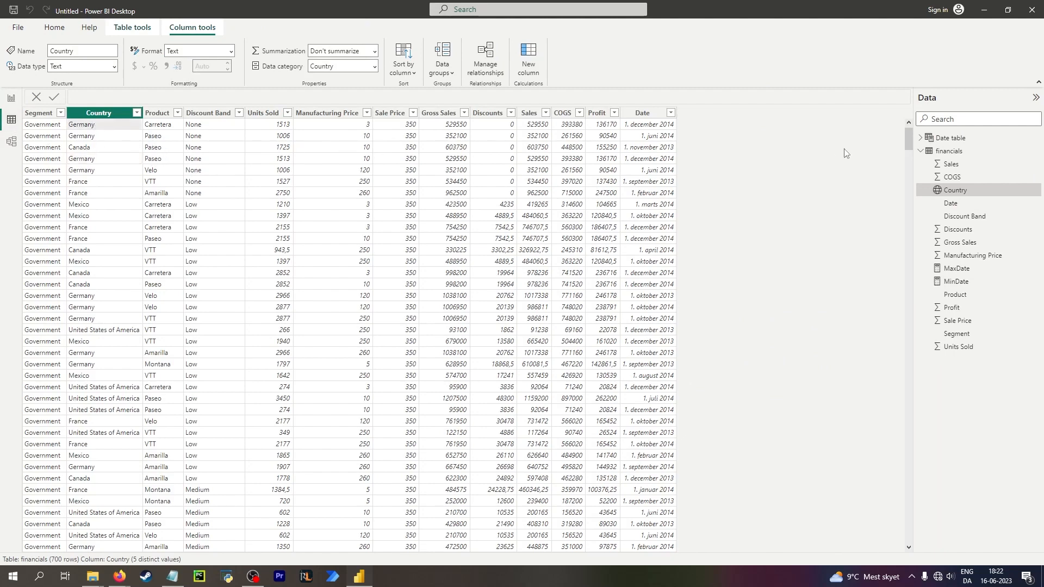
click(671, 112)
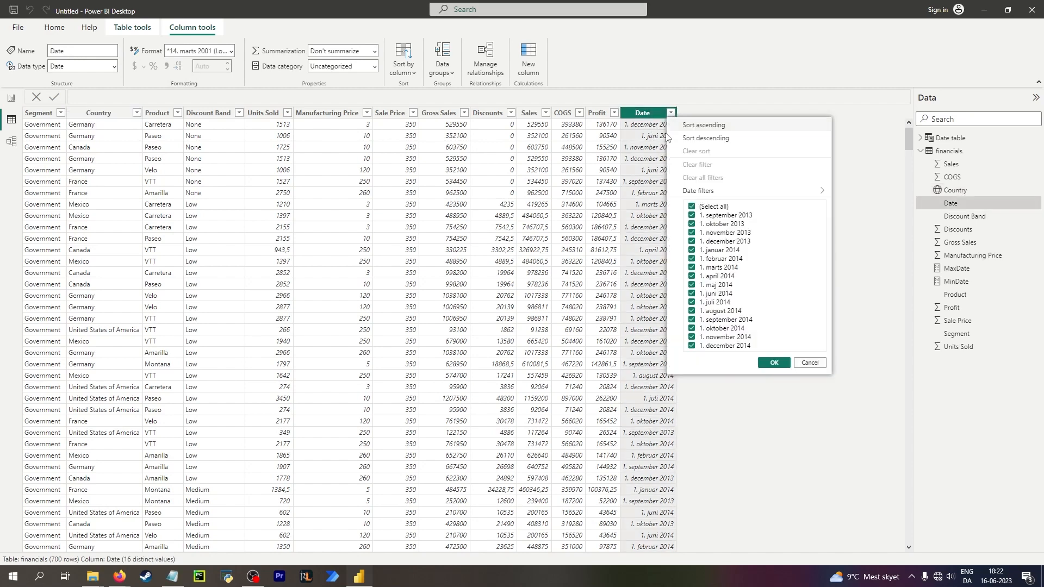
click(715, 138)
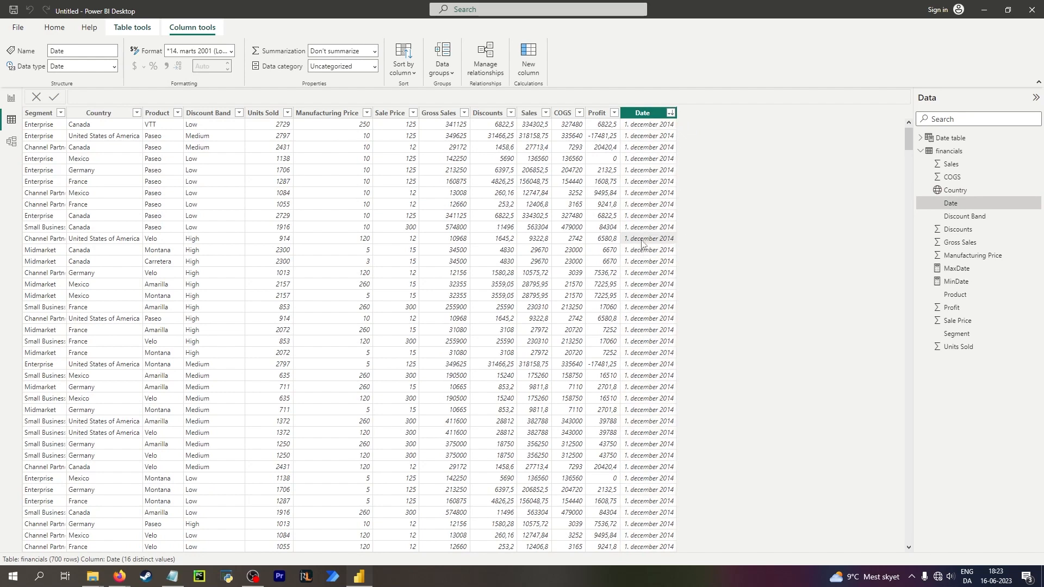
click(671, 113)
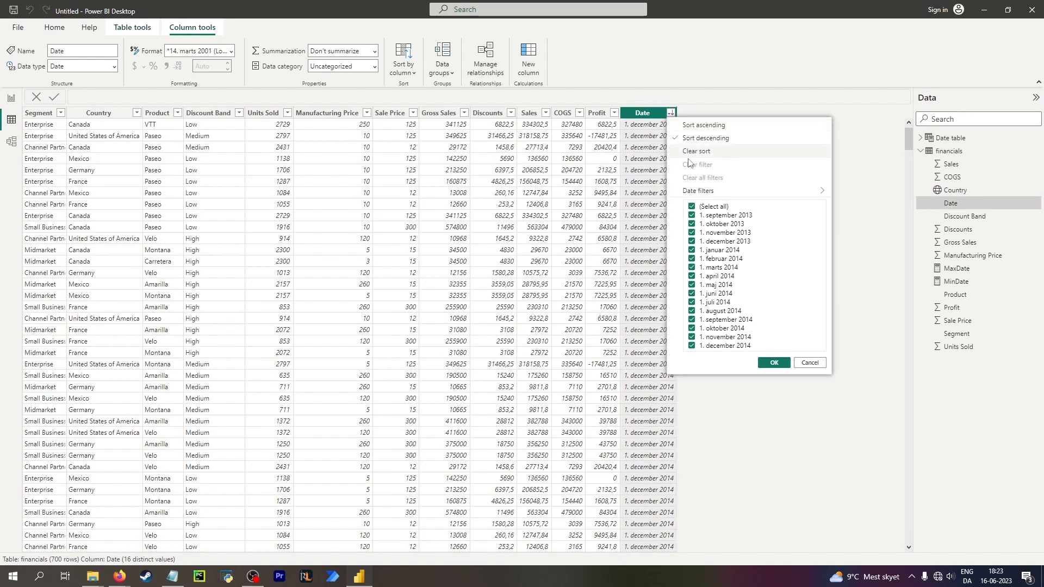
click(706, 125)
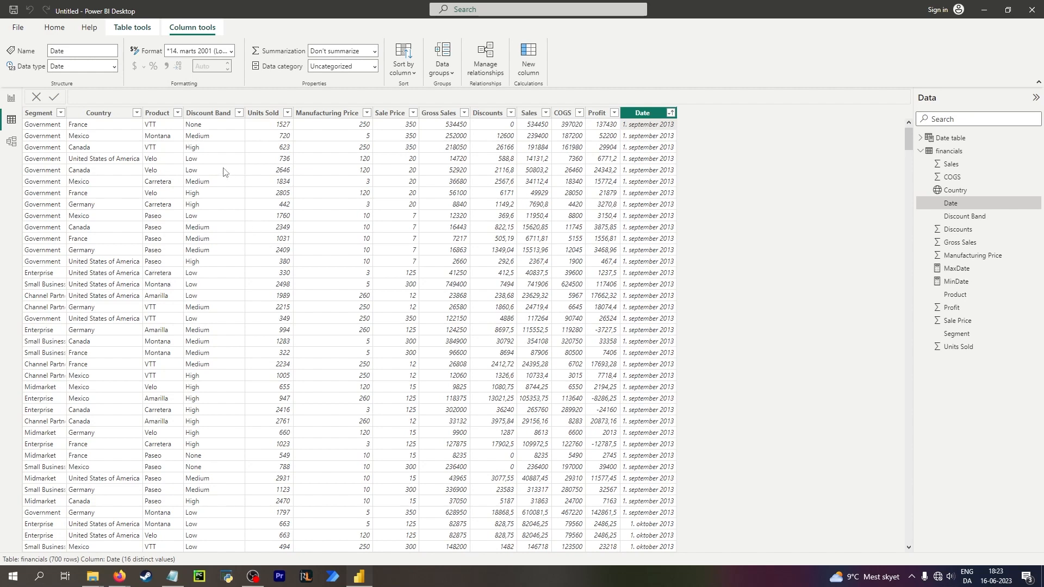
Inspect the Discount Band and Segment columns and their filter values.
click(222, 129)
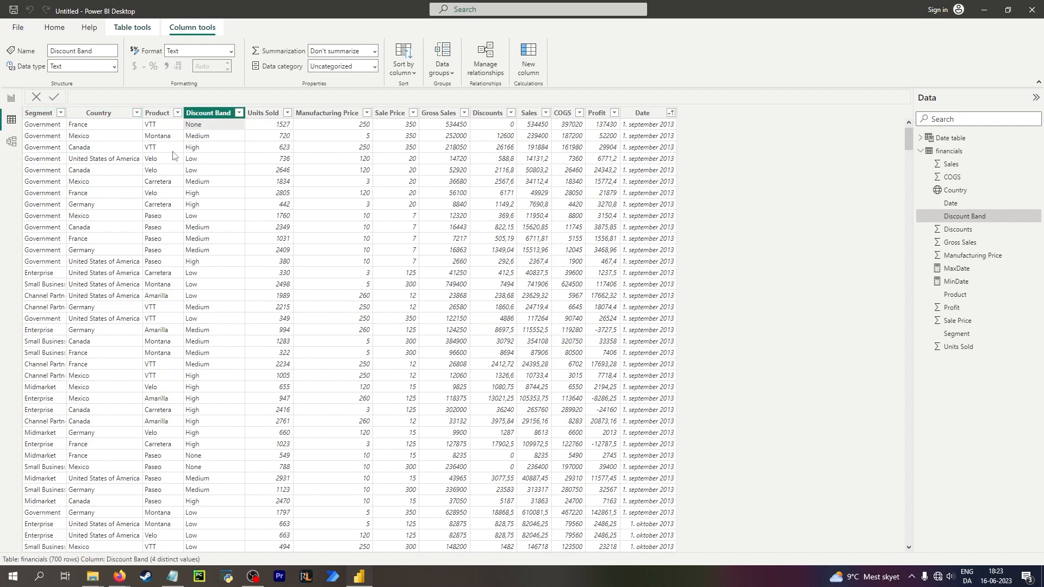
click(55, 193)
click(61, 113)
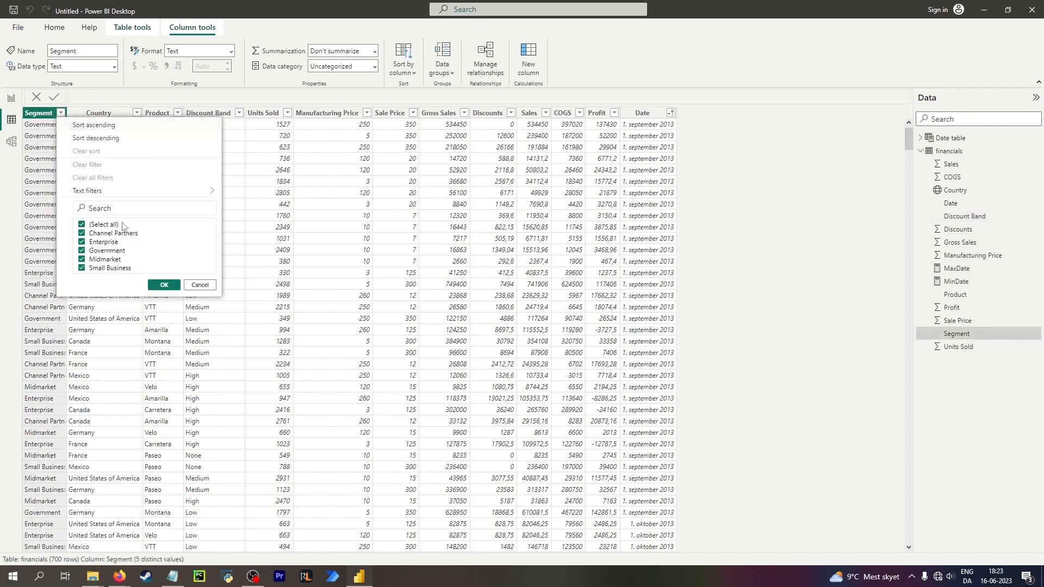
click(199, 285)
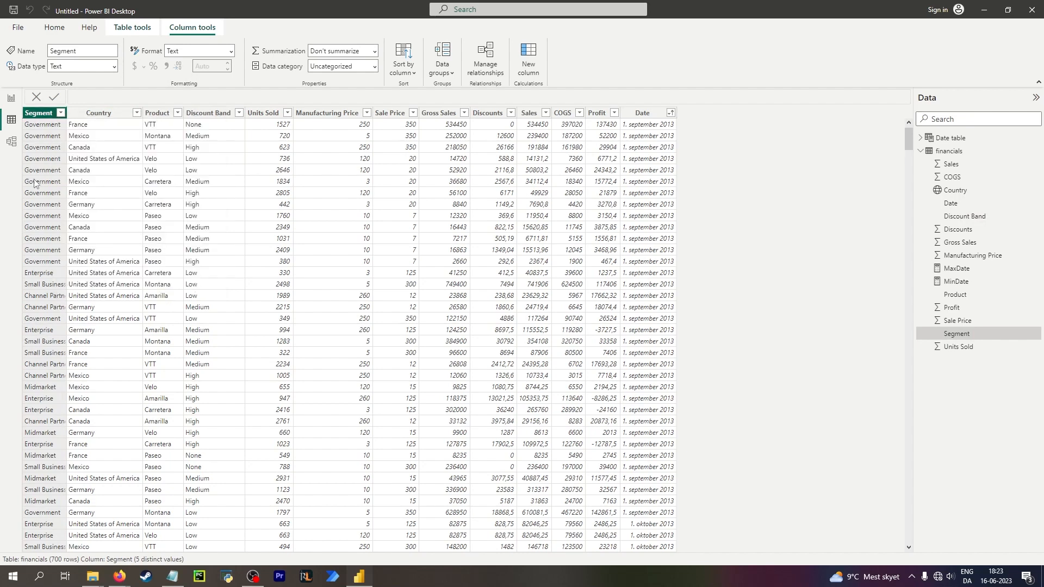
Add a calculated column Governmental = IF(financials[Segment] = "Government", TRUE(), FALSE()) to the financials table.
click(526, 60)
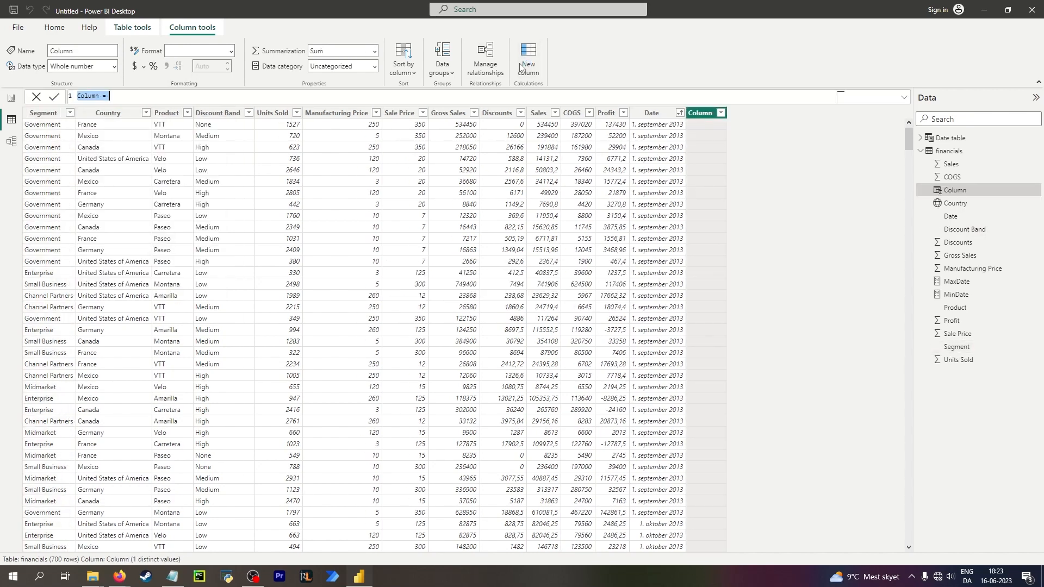
text(Governmental = IF()
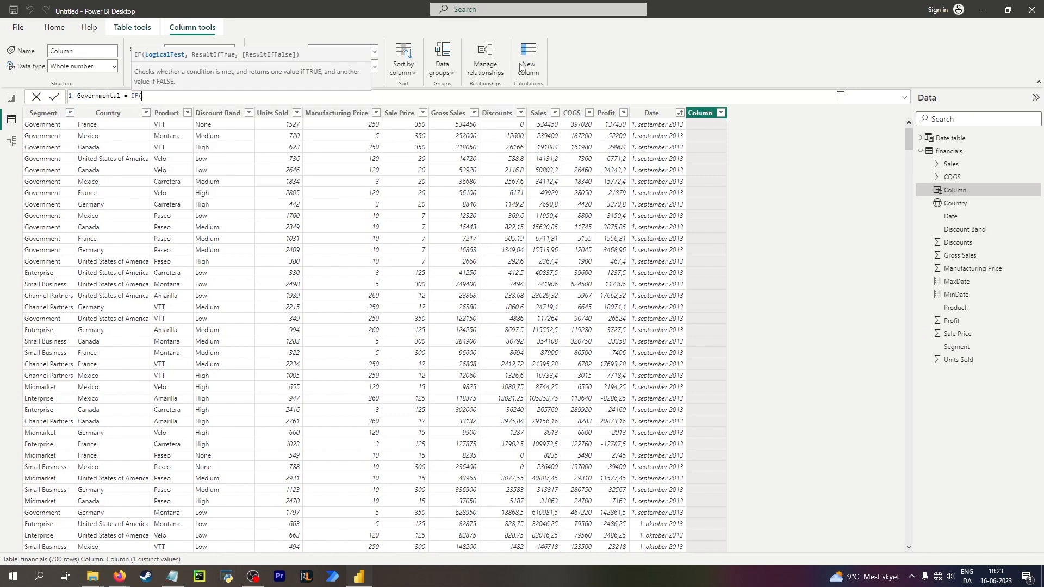
text(financials[Segment] = "Government", )
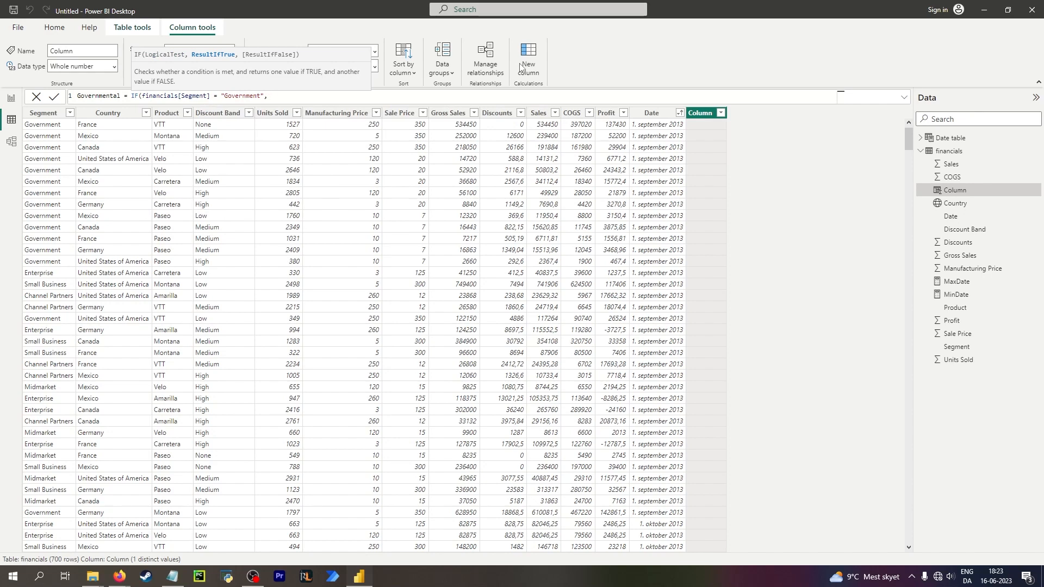
text(TRUE(), Fa)
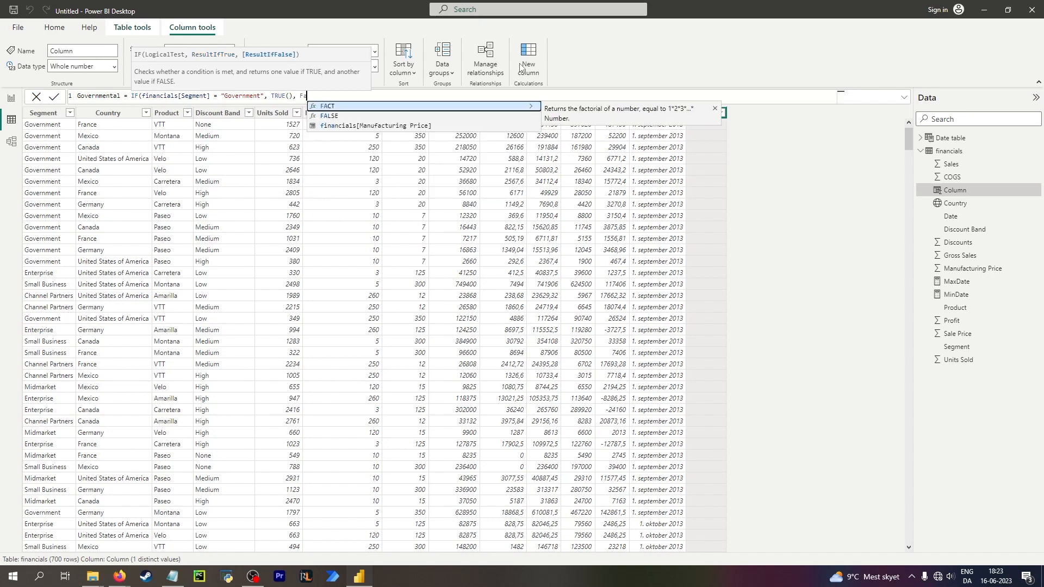
text(lse())
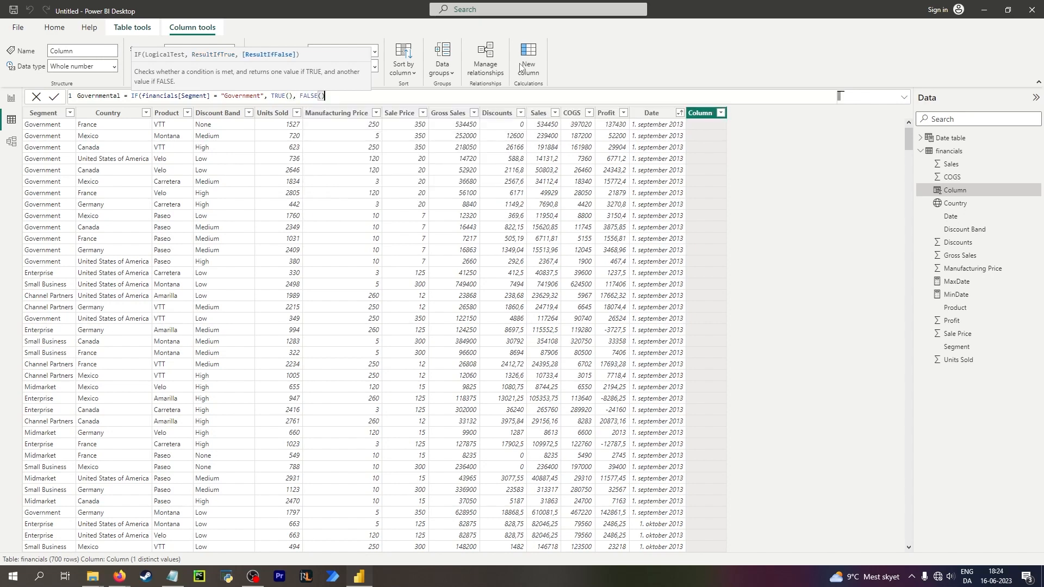
text())
key(Return)
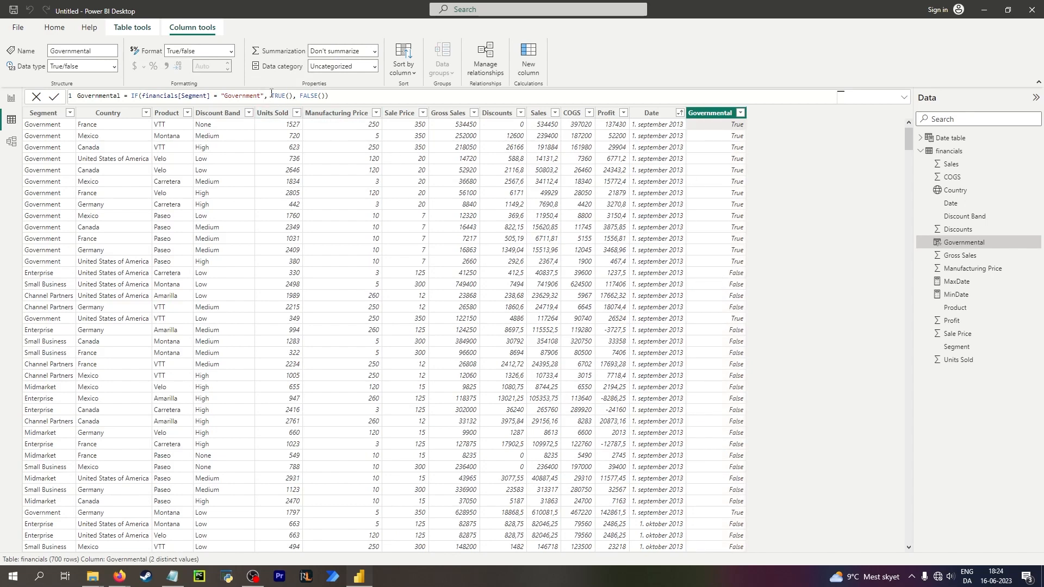
Change the Governmental formula to return "Governmental" and "Not governmental" instead of TRUE() and FALSE().
drag(272, 96, 296, 96)
text("Governmental)
drag(326, 96, 352, 95)
text(")
text(Not governmental)
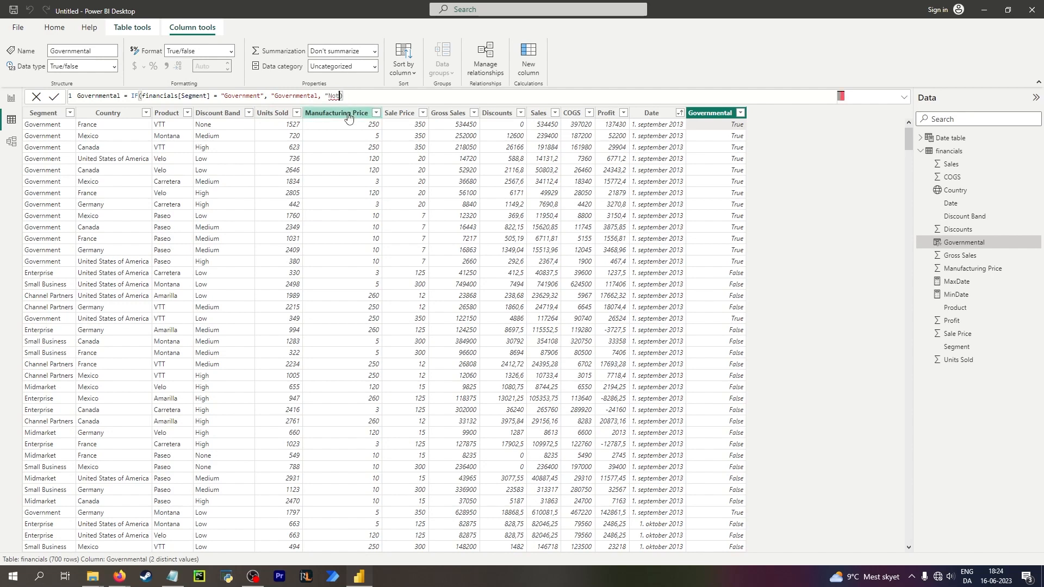
text(")
click(317, 96)
text(")
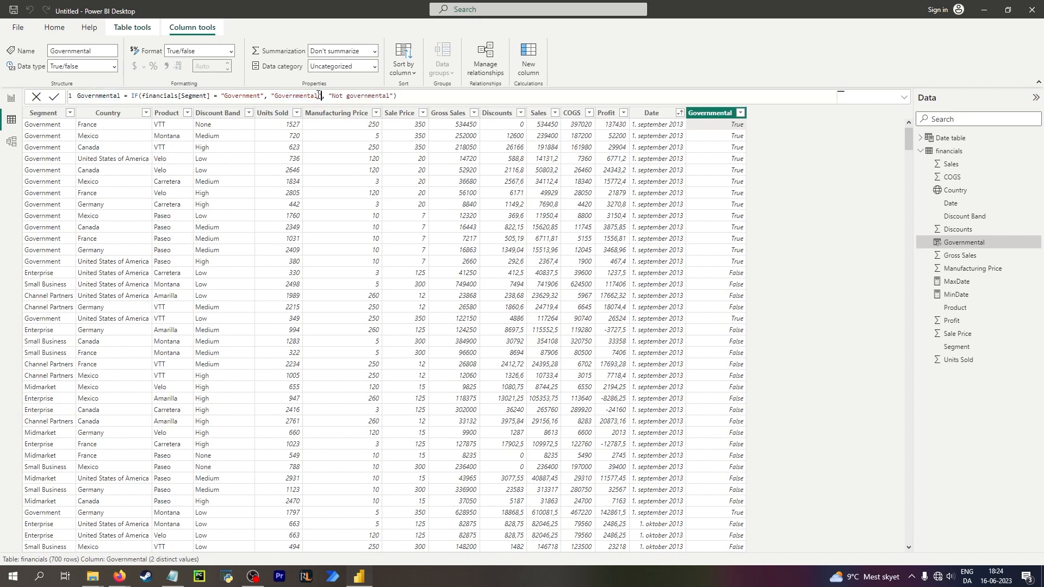
key(Return)
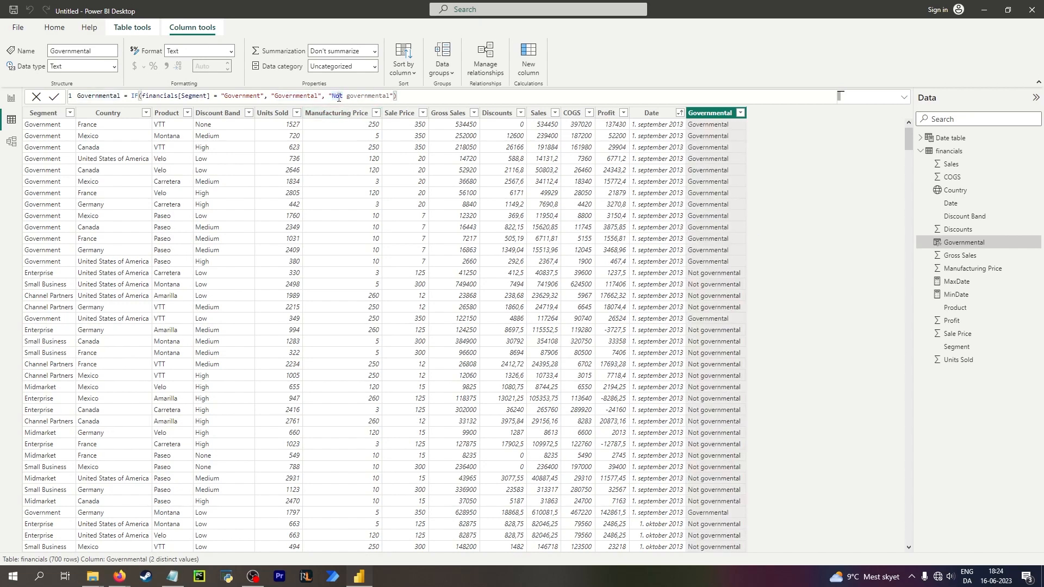
Retype "Not" at the start of the false-branch text in the Governmental formula.
drag(331, 96, 346, 96)
key(BackSpace)
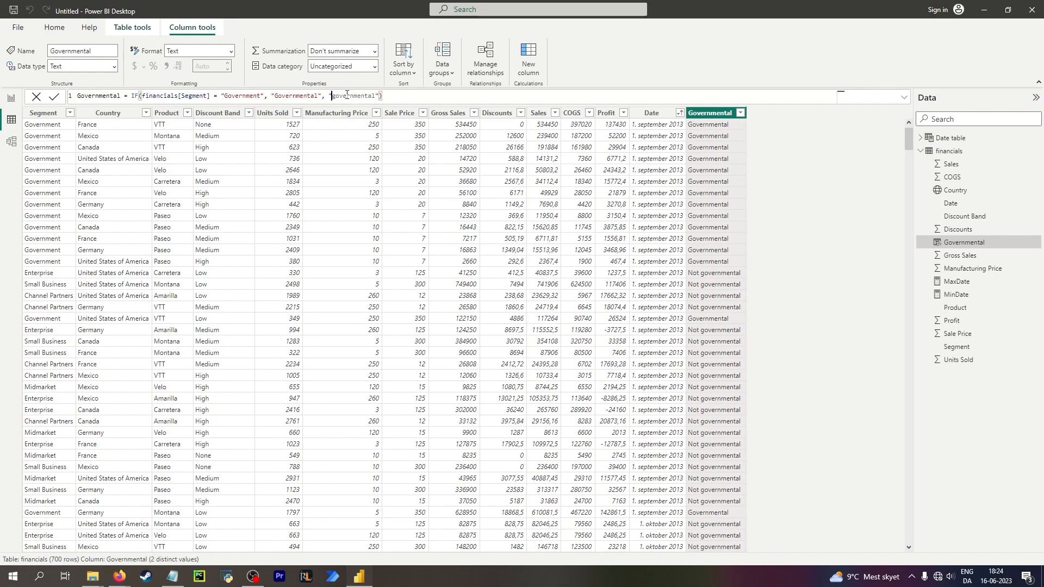
text(Not)
click(124, 132)
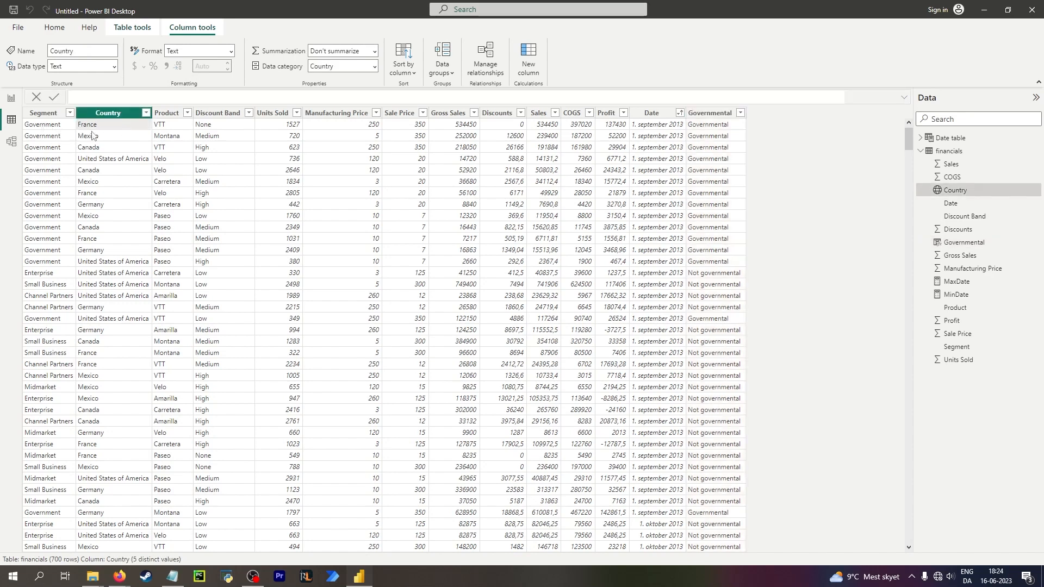
click(11, 99)
click(9, 122)
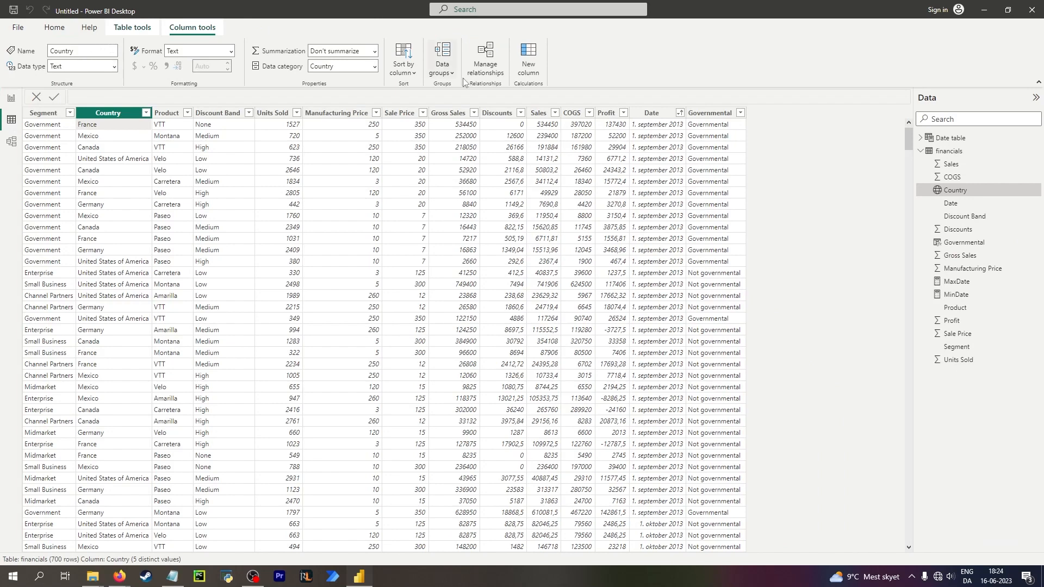
click(528, 55)
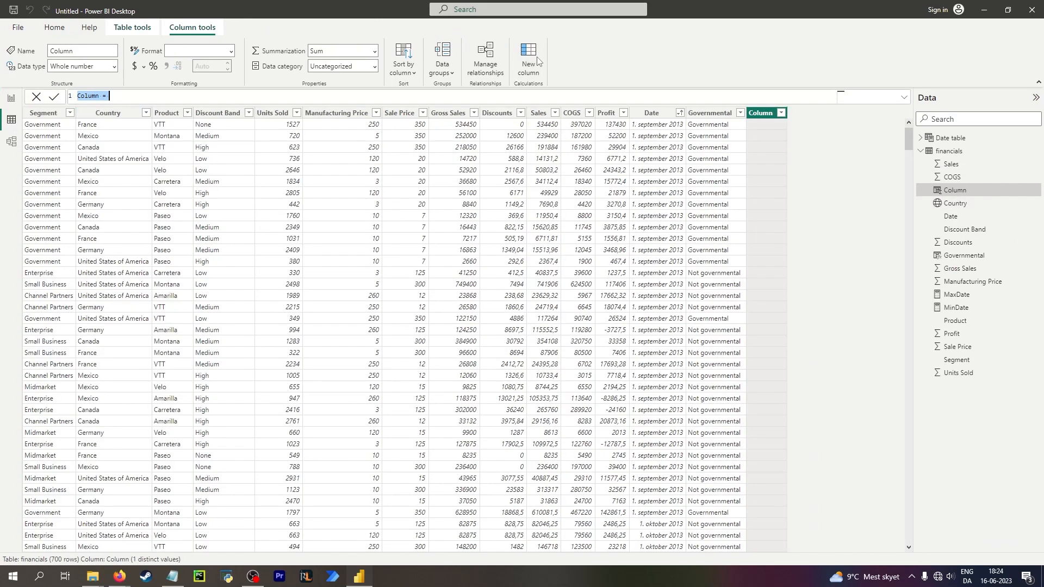
text(NA)
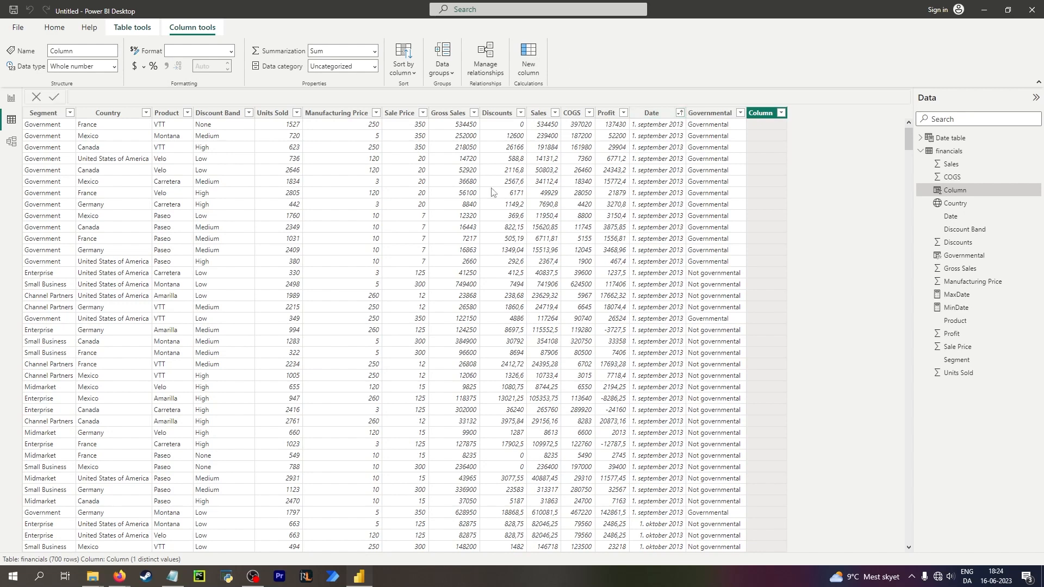
click(36, 97)
On Page 2, select the Country map and clear the United States selection in the Country filter.
click(11, 98)
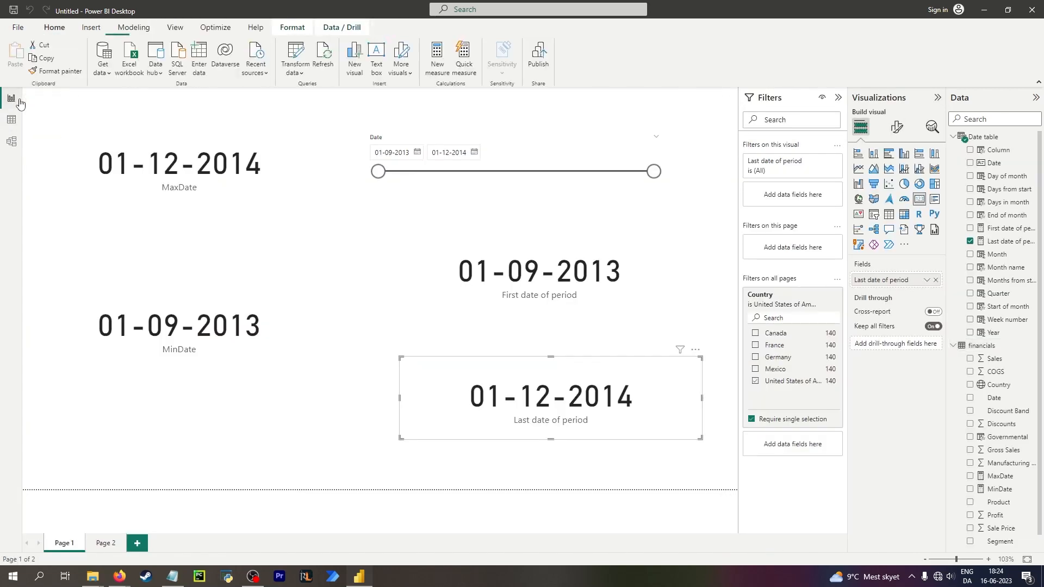
click(106, 542)
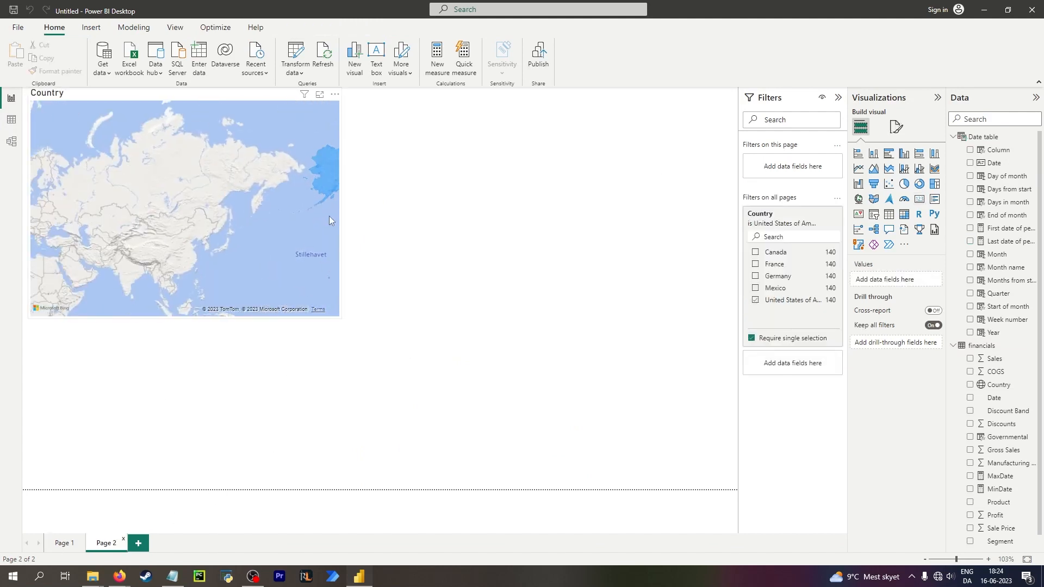
click(228, 184)
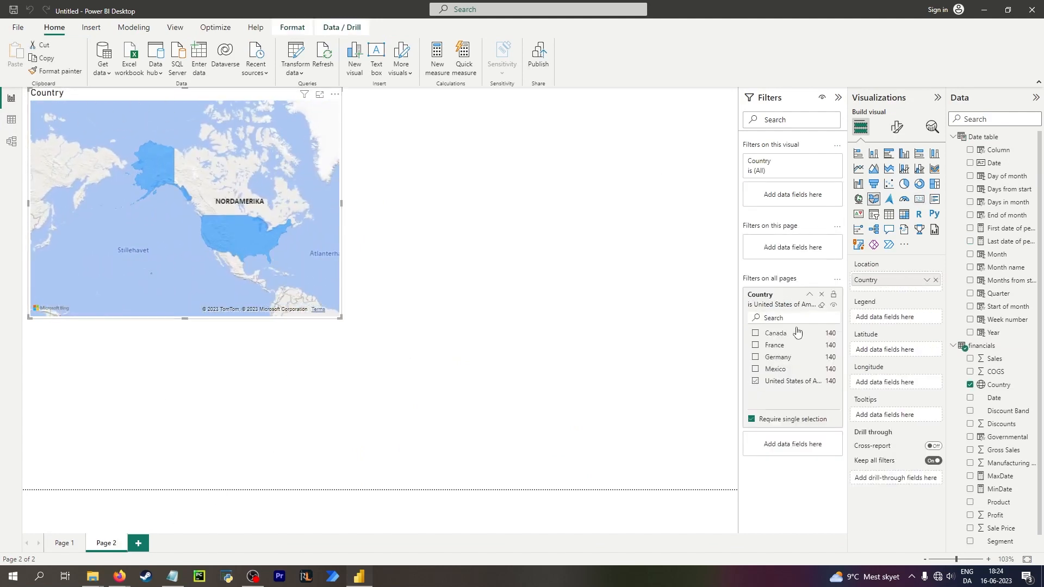
click(755, 381)
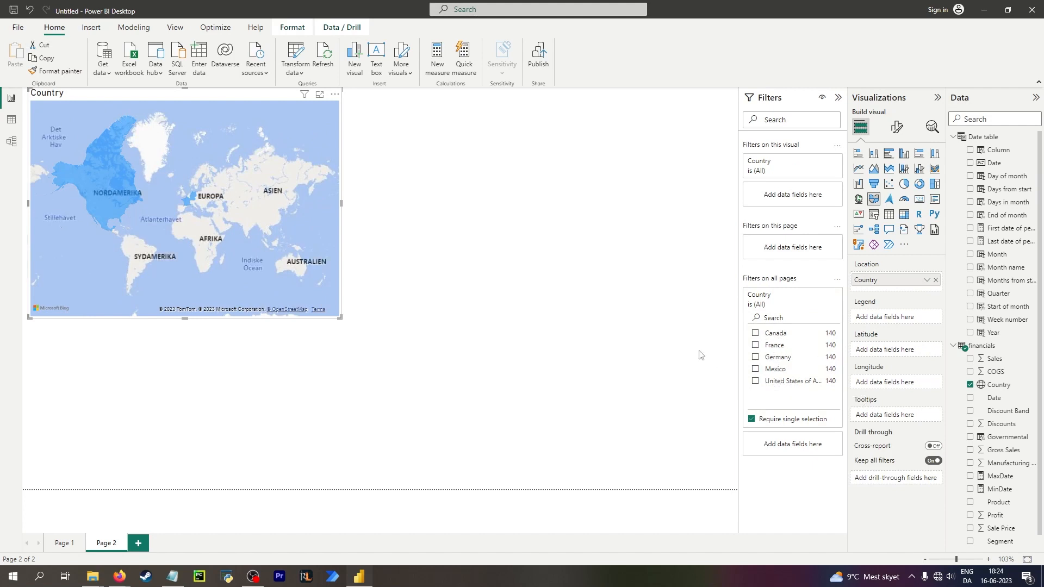
Examine the North America region on the Country map.
drag(202, 146, 295, 163)
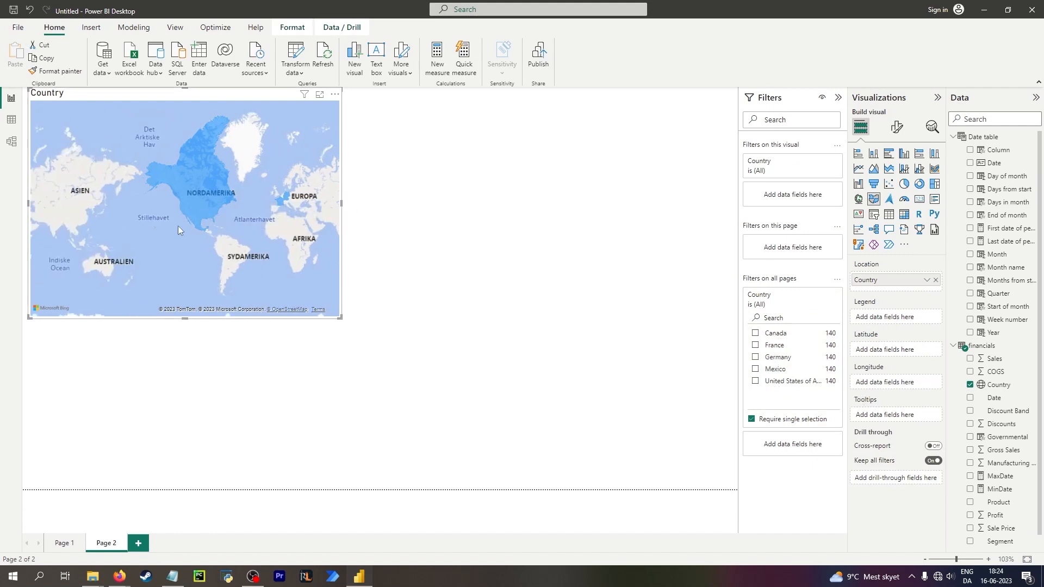
scroll(192, 217, up, 2)
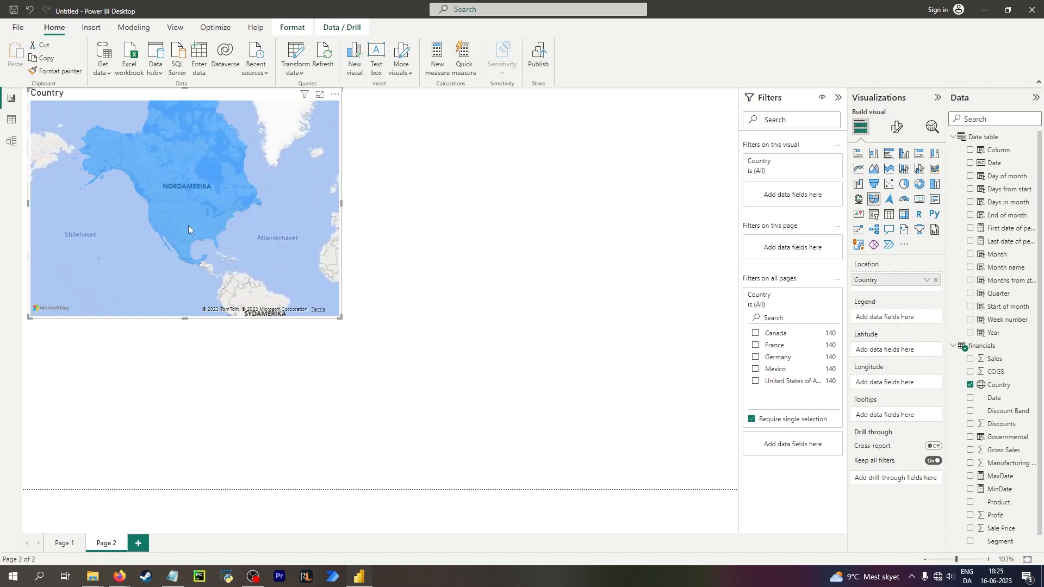
scroll(81, 184, down, 2)
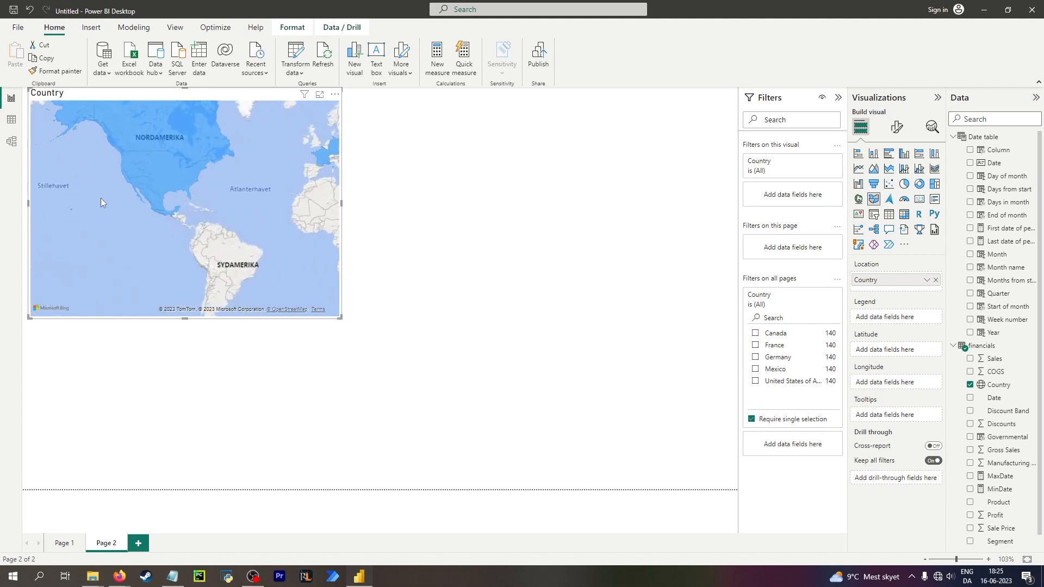
drag(149, 228, 181, 260)
drag(142, 200, 139, 222)
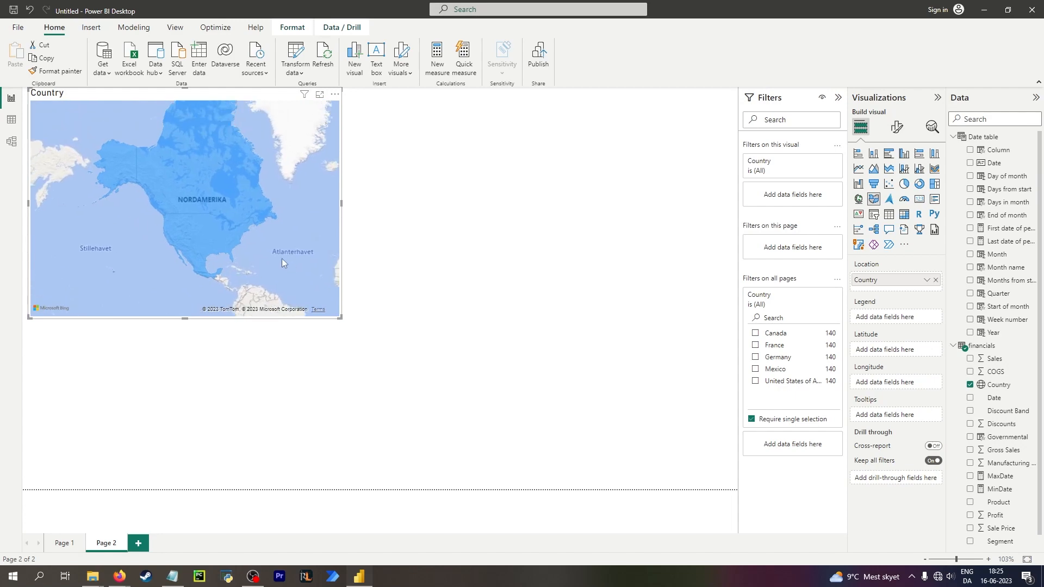
In data view, start a new calculated column in financials with the formula North America = in.
click(11, 120)
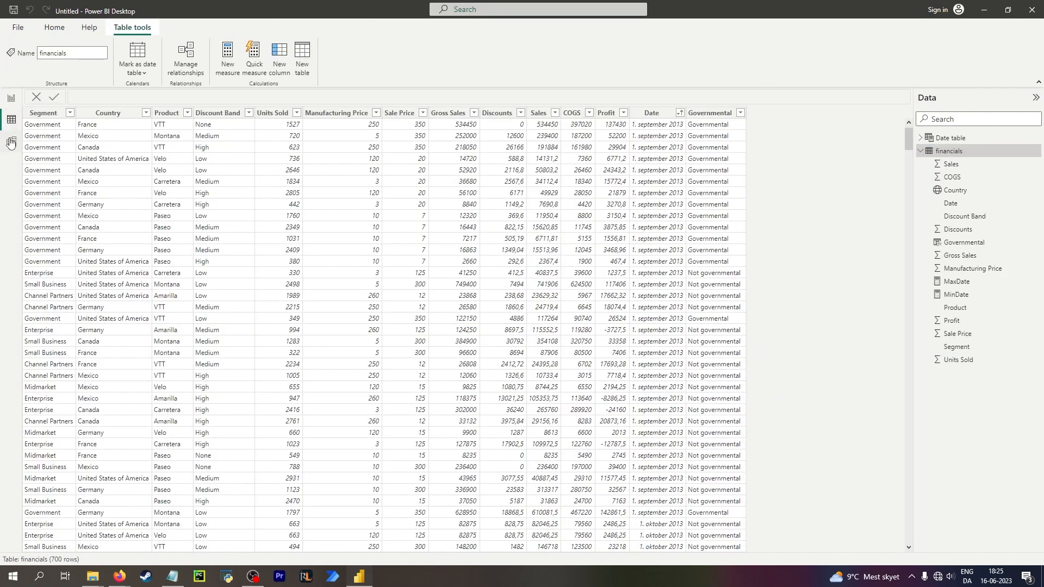
click(10, 99)
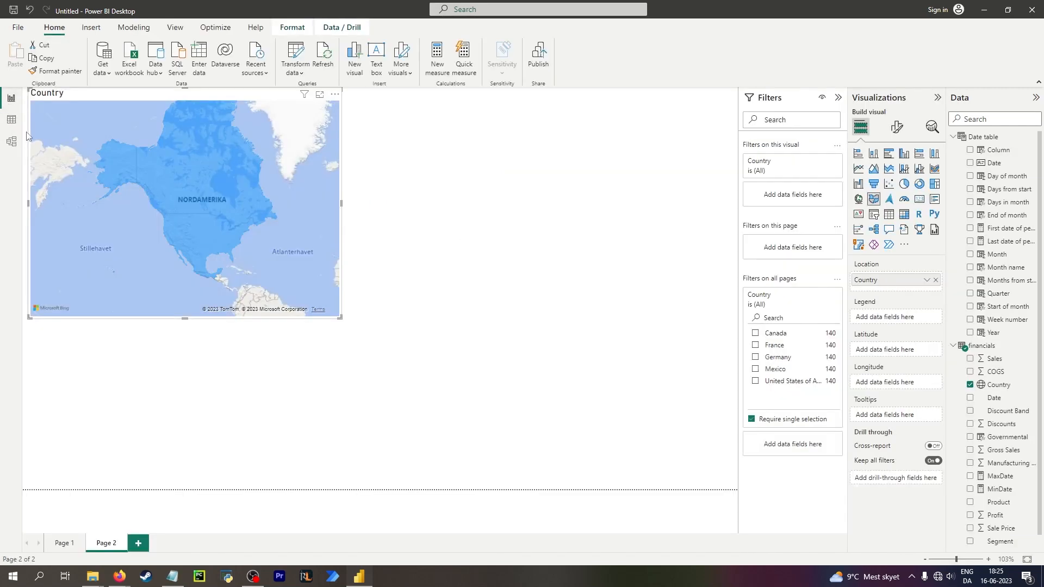
click(12, 122)
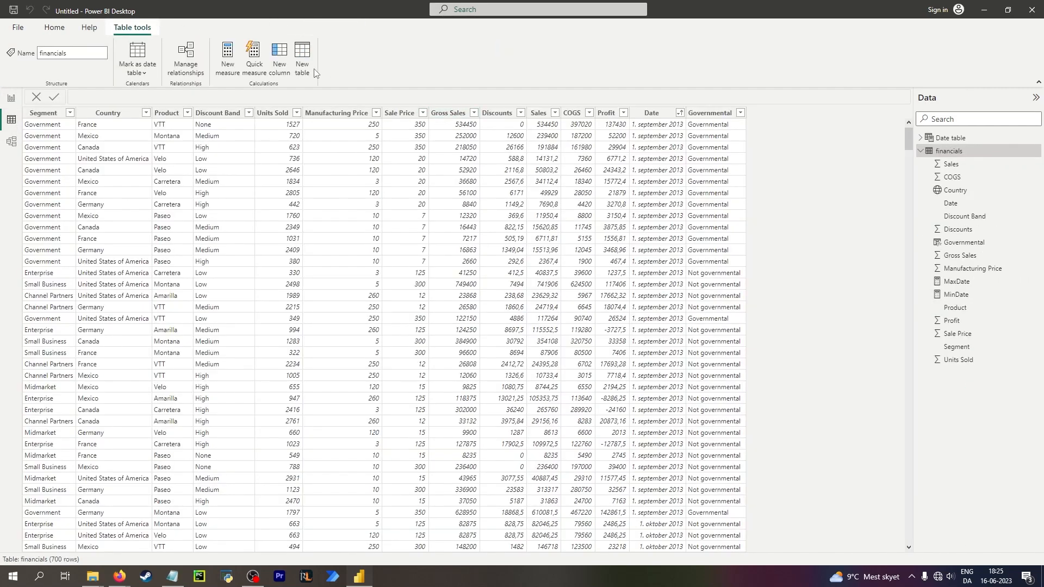
click(280, 60)
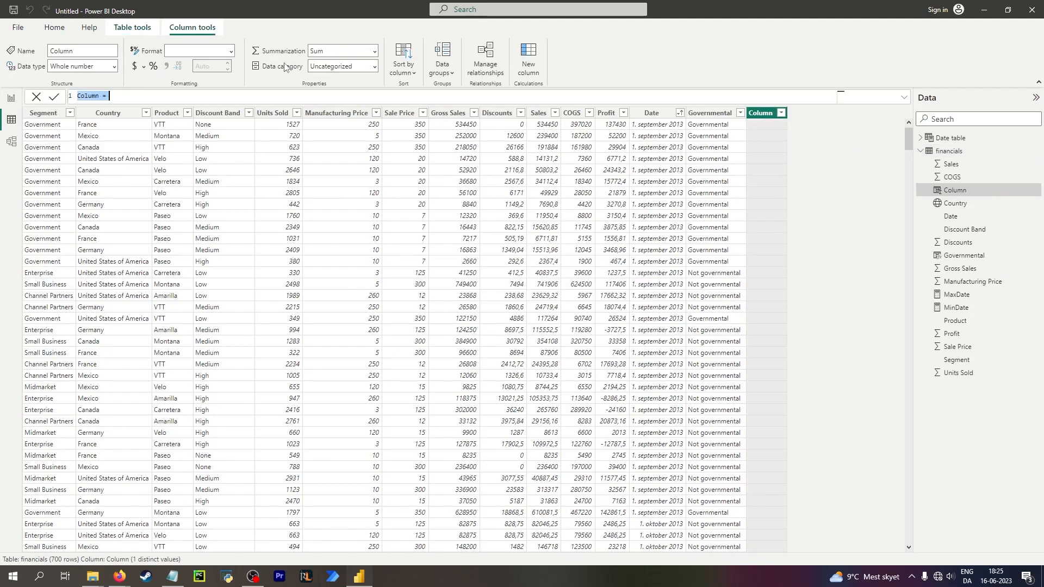
text(North America = sw)
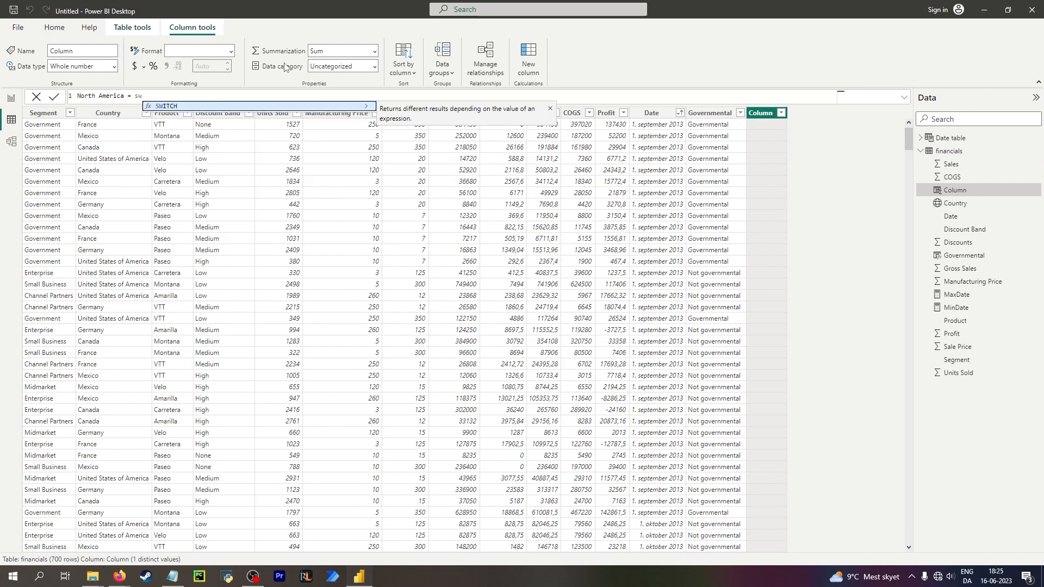
key(BackSpace)
key(BackSpace)
text(in)
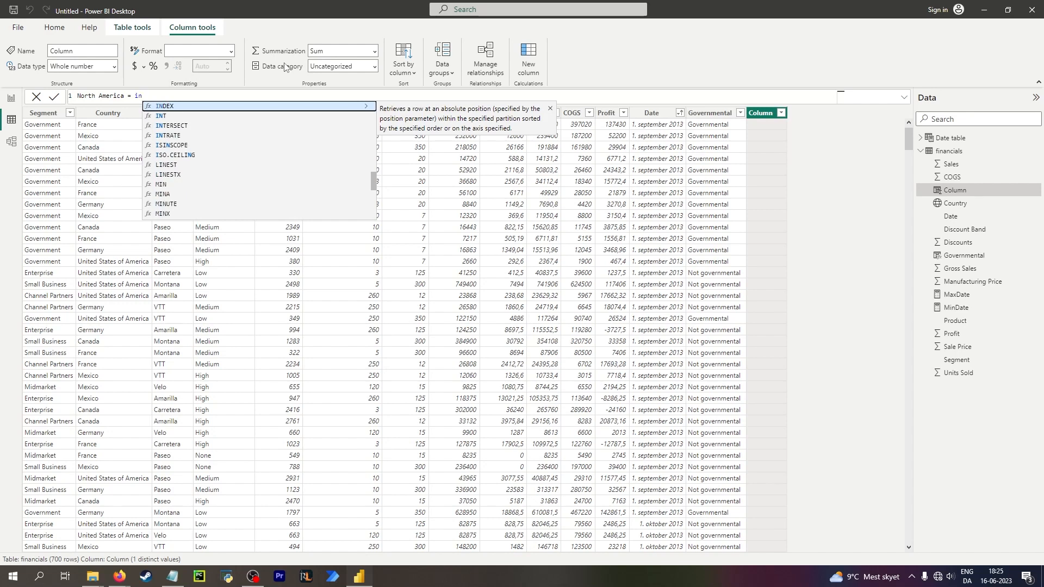
Browse the DAX function suggestion list for the new column formula.
key(Up)
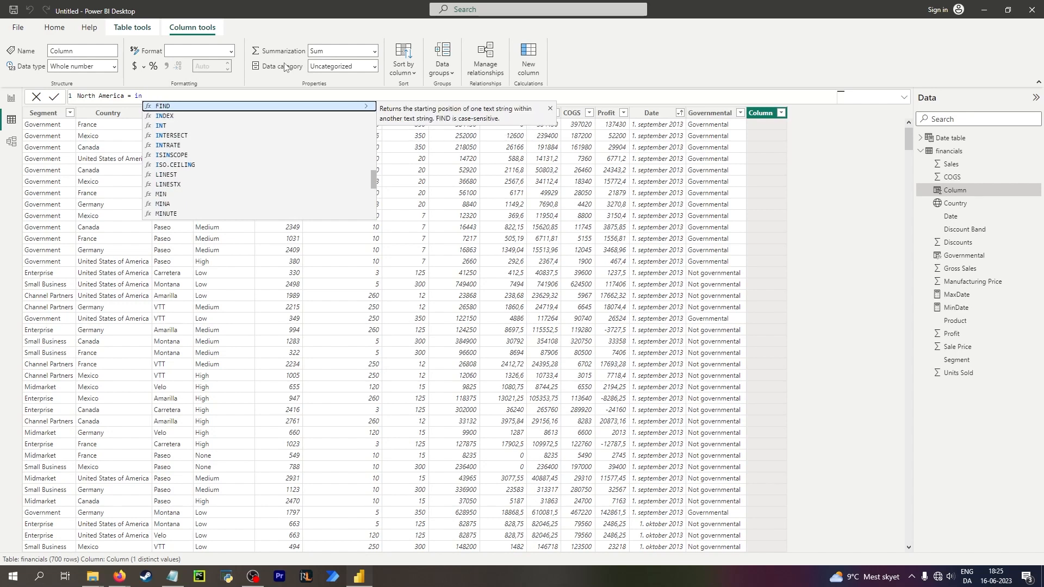
scroll(200, 182, up, 2)
scroll(201, 180, down, 2)
key(Down)
key(Down)
scroll(242, 170, down, 5)
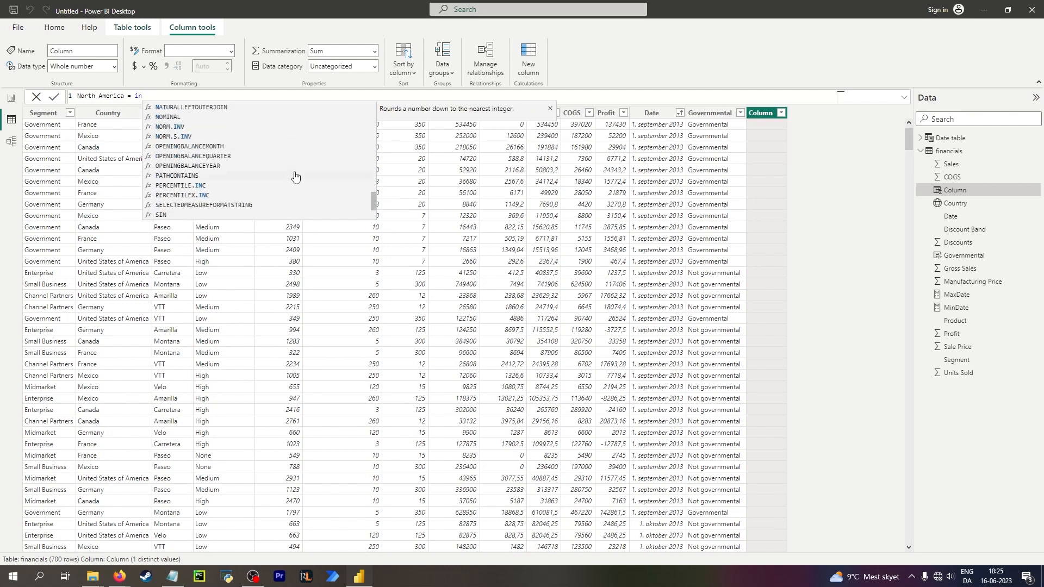
scroll(294, 176, up, 8)
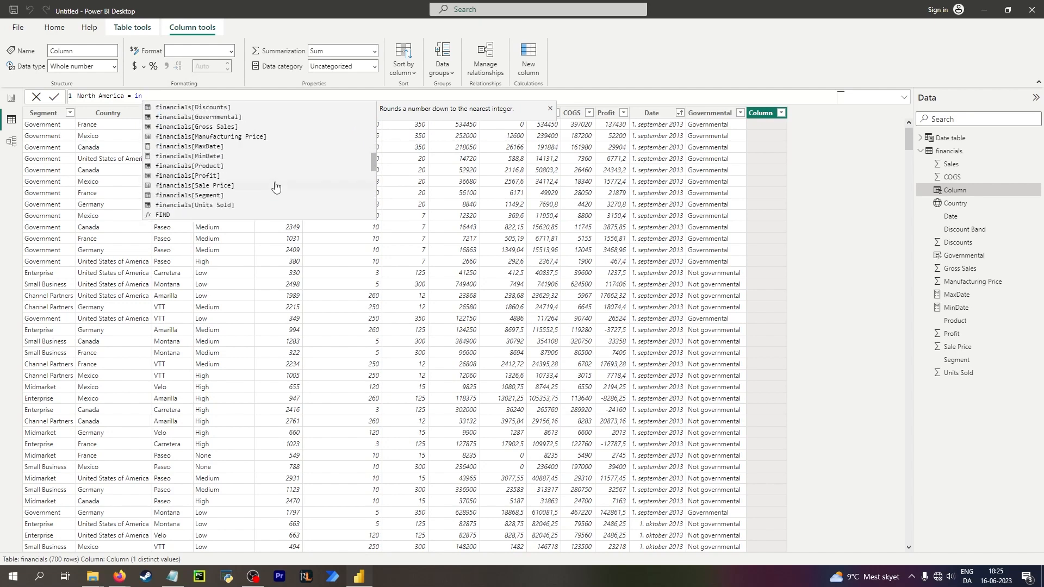
key(Escape)
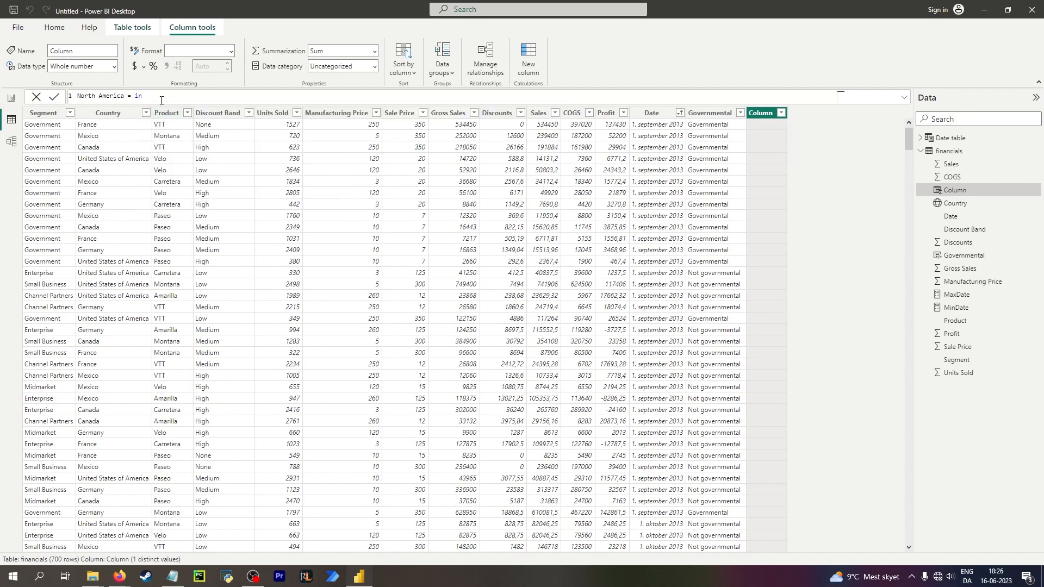
Switch to the browser to consult the SQLBI article on the DAX IN operator, then return.
mouse_move(136, 100)
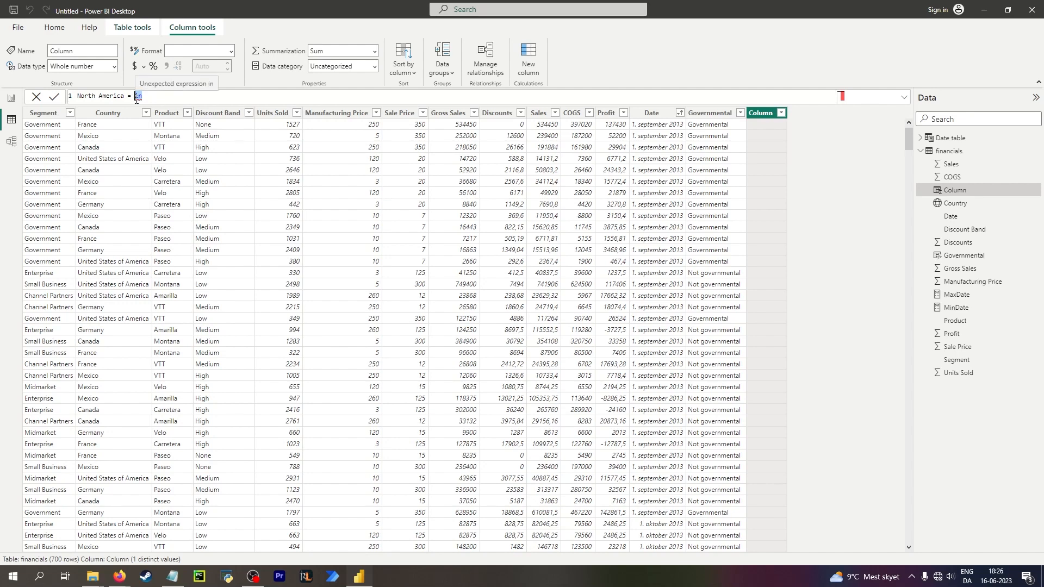
key(alt+Tab)
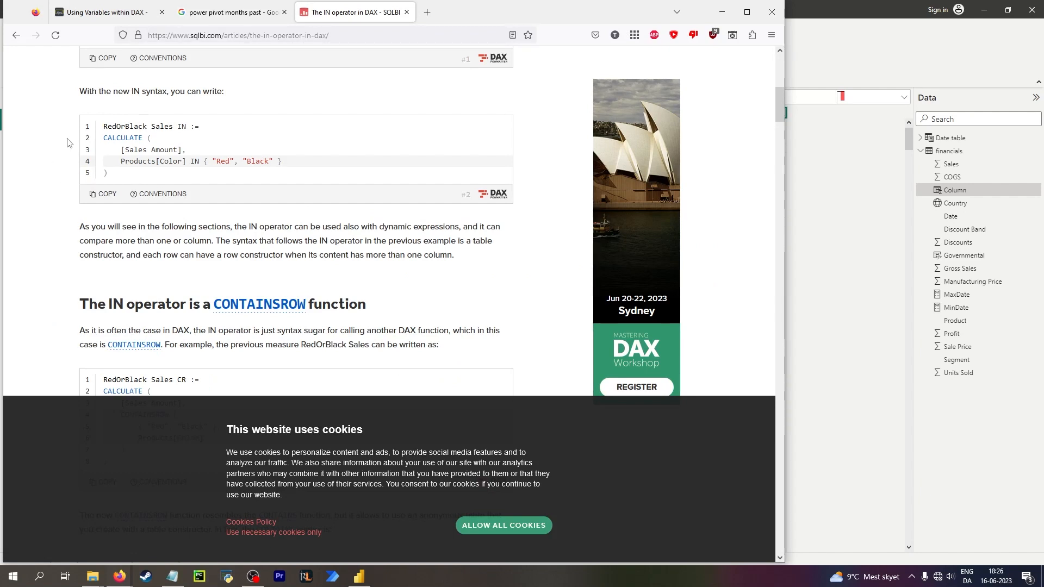
drag(190, 160, 197, 157)
key(alt+Tab)
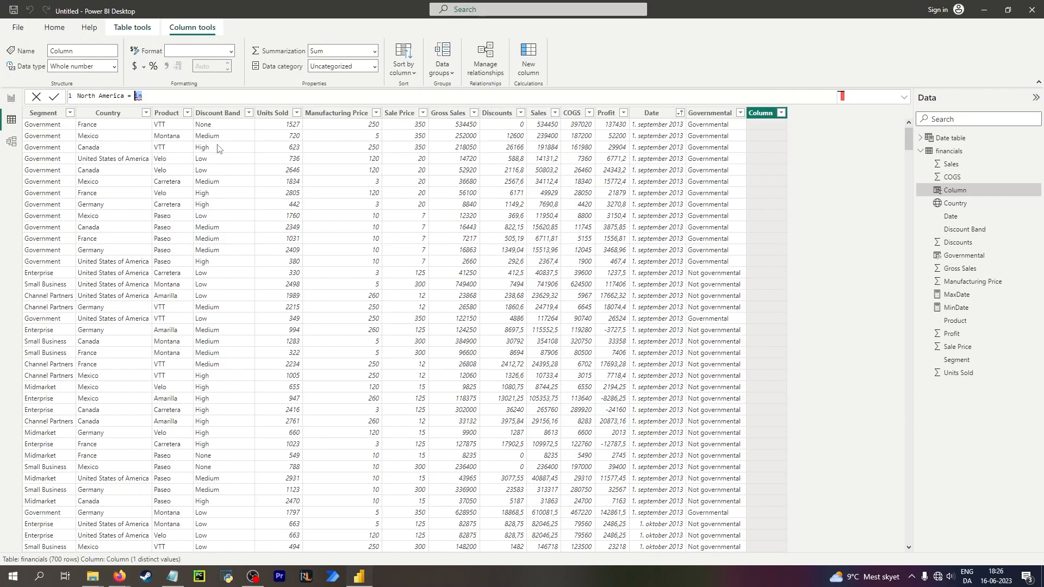
Rewrite the North America column formula to begin an IF that tests whether financials[Country] is in a list.
key(alt+Tab)
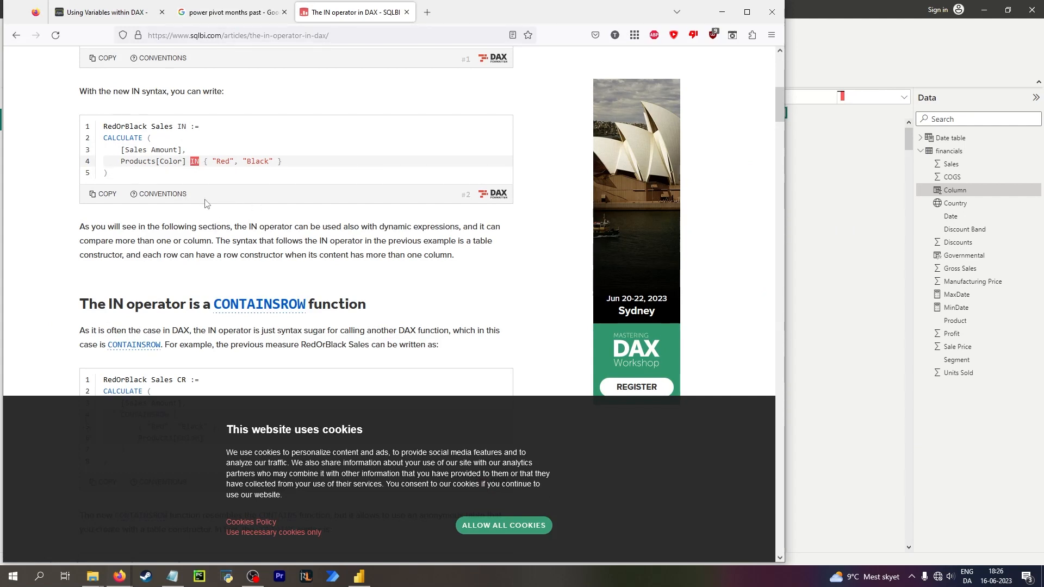
click(833, 20)
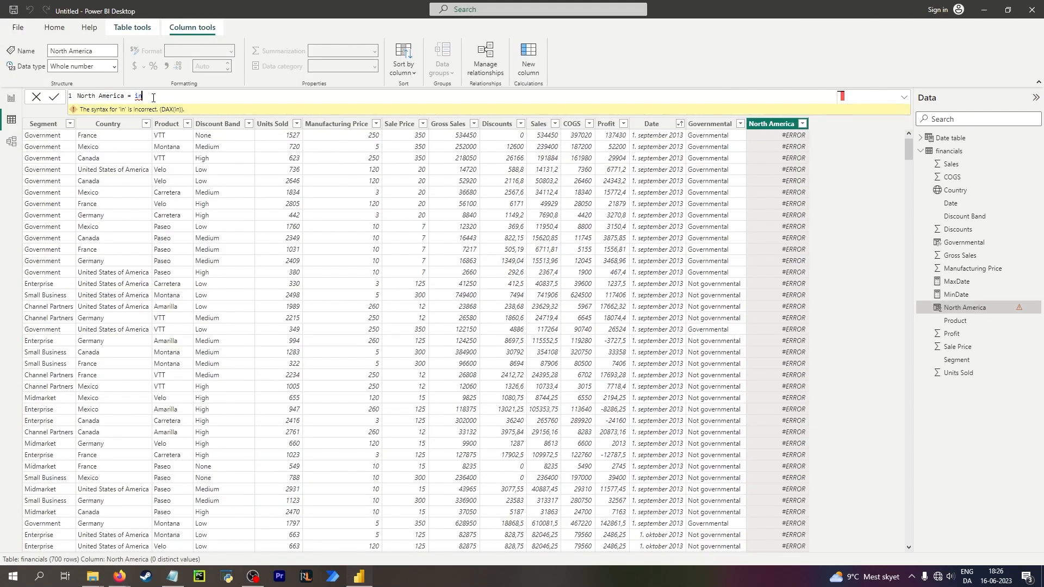
double_click(139, 96)
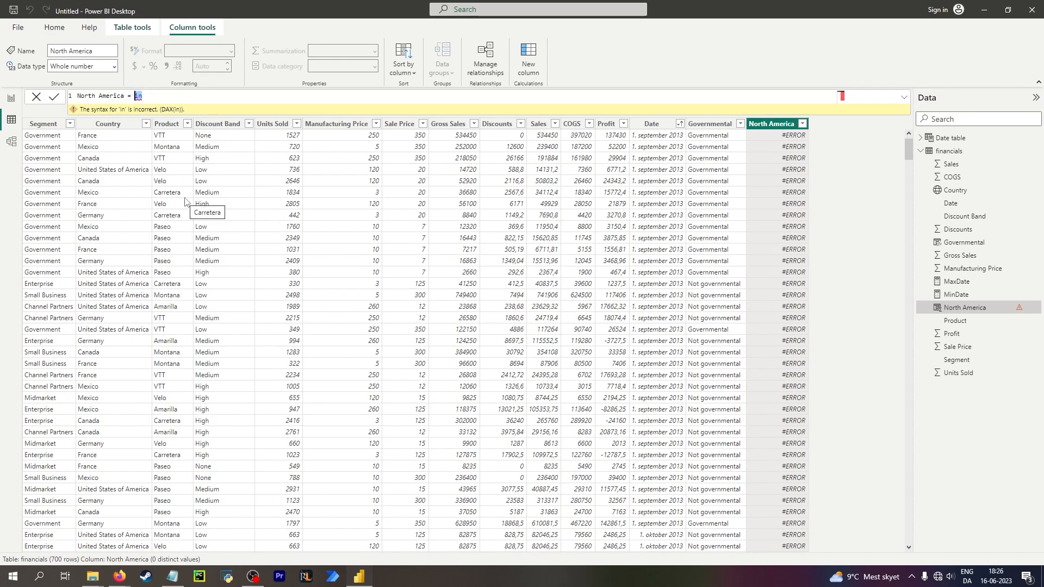
text(if)
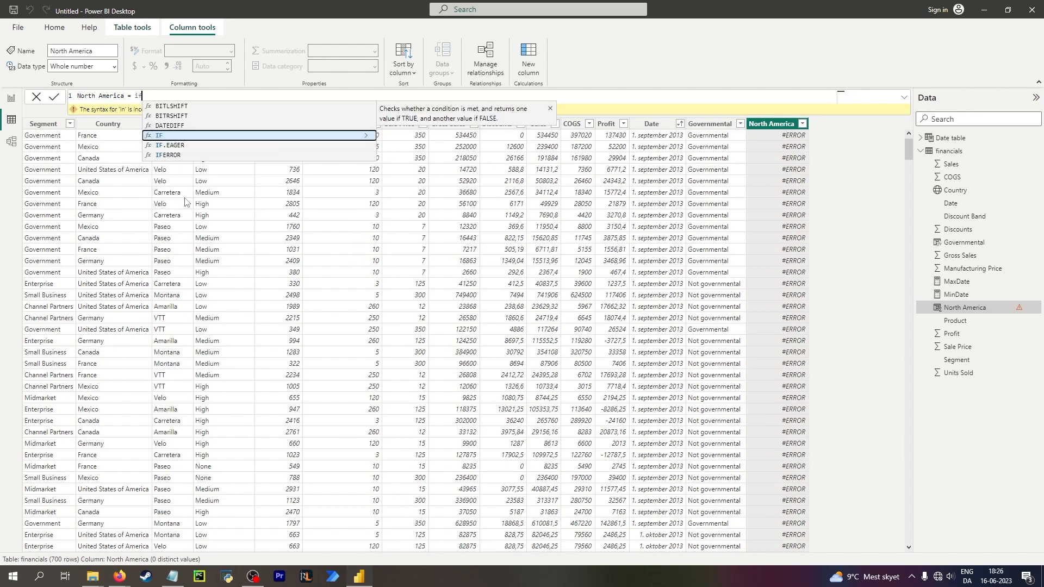
key(Tab)
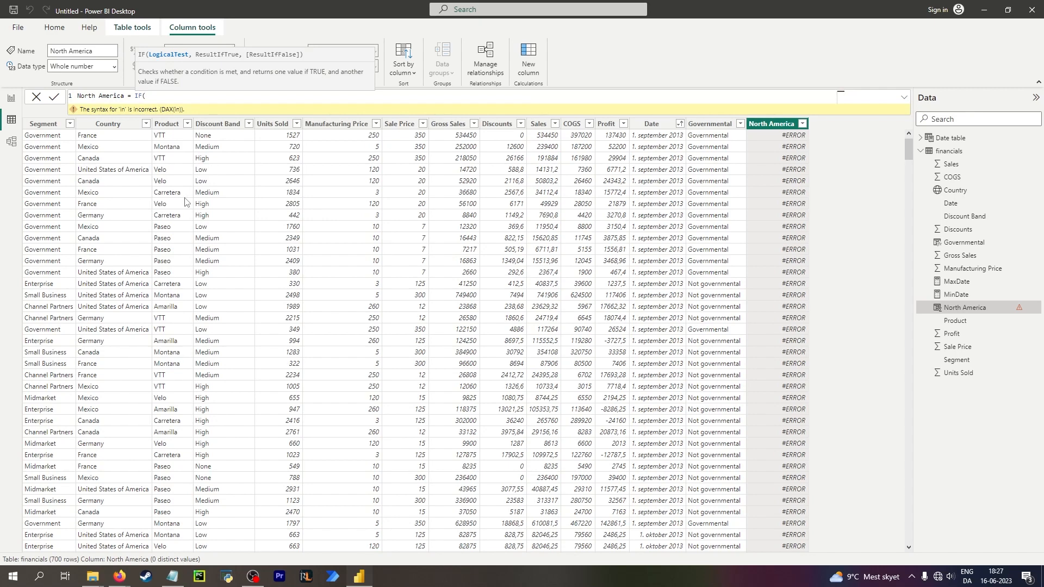
text(countr)
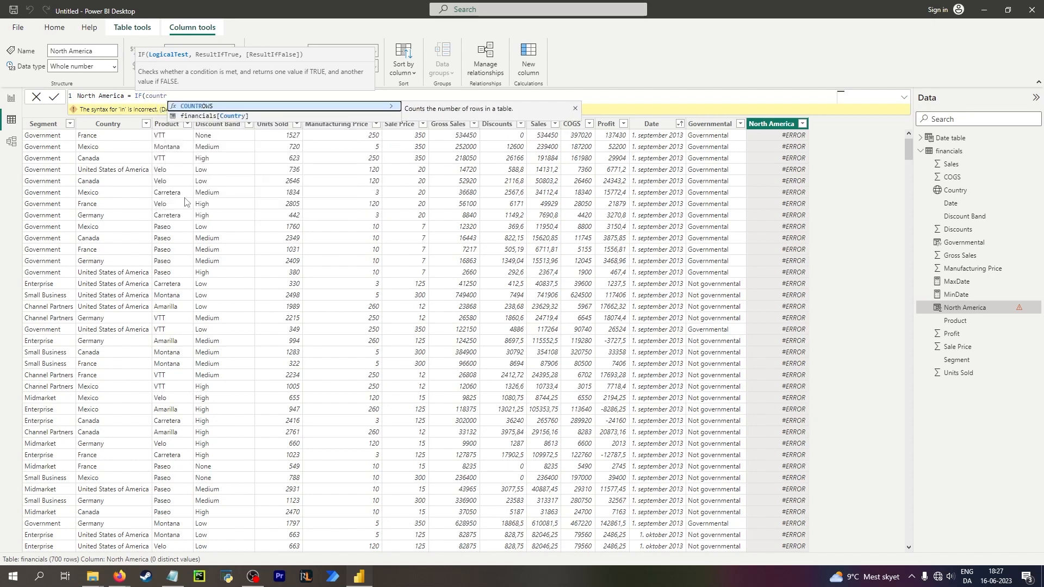
key(Down)
key(Tab)
text(in )
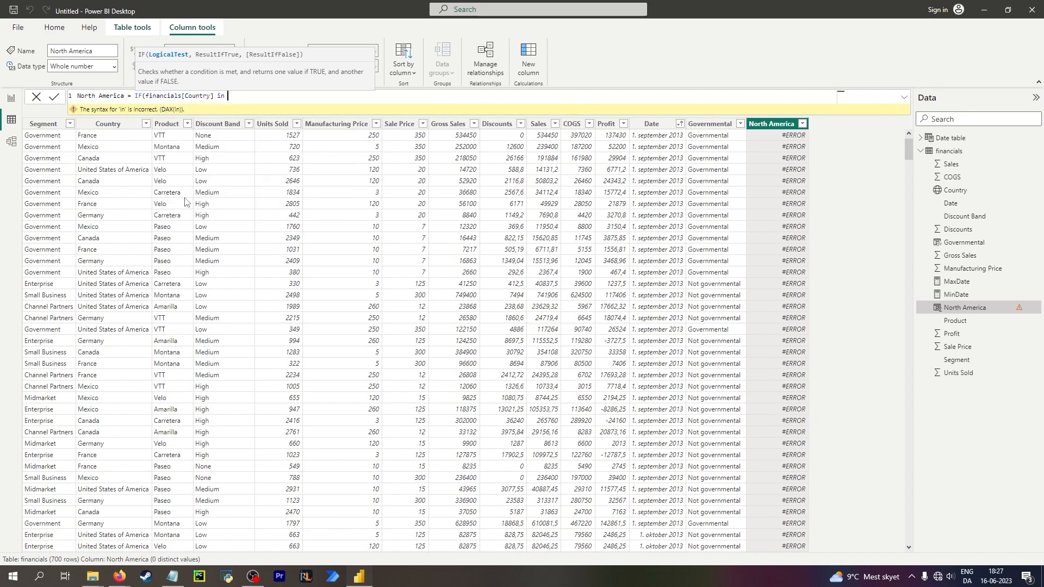
text({"United States of America", "Mexico", "Canada")
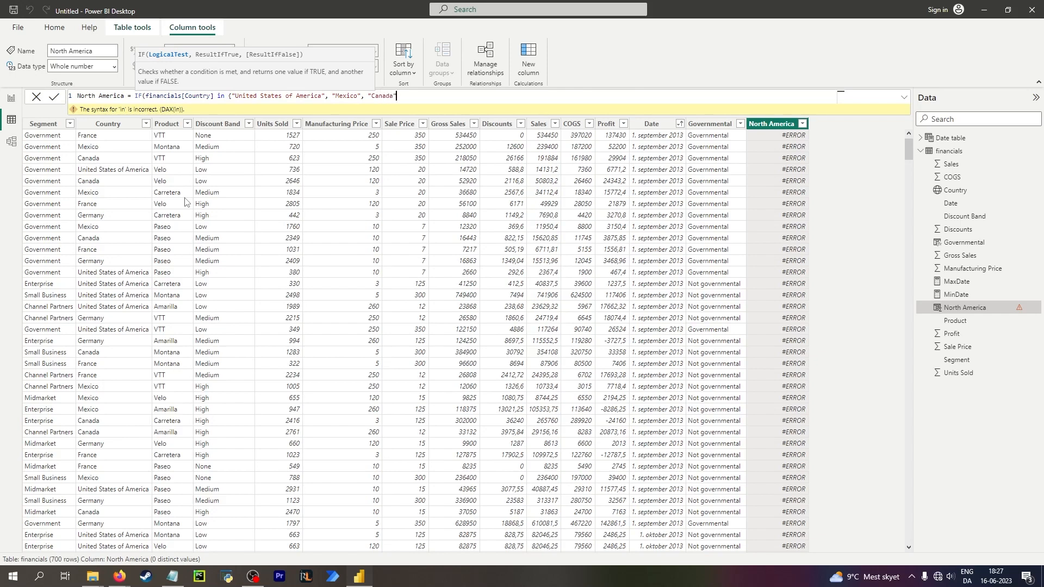
text(}, "North America", "Not North America"))
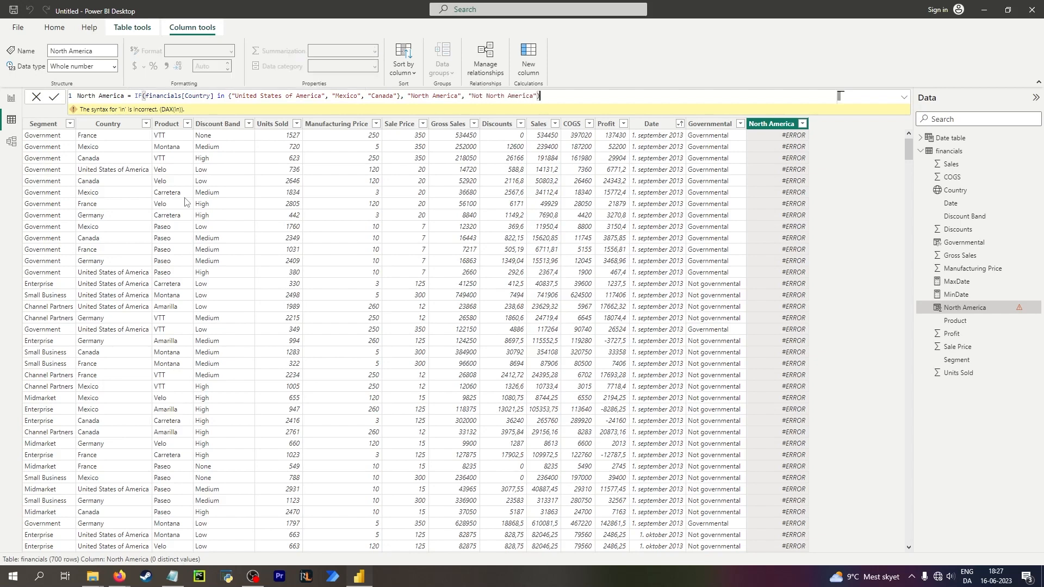
Complete the formula with the list {"United States of America", "Mexico", "Canada"}, returning "North America" or "Not North America", and commit it.
key(Return)
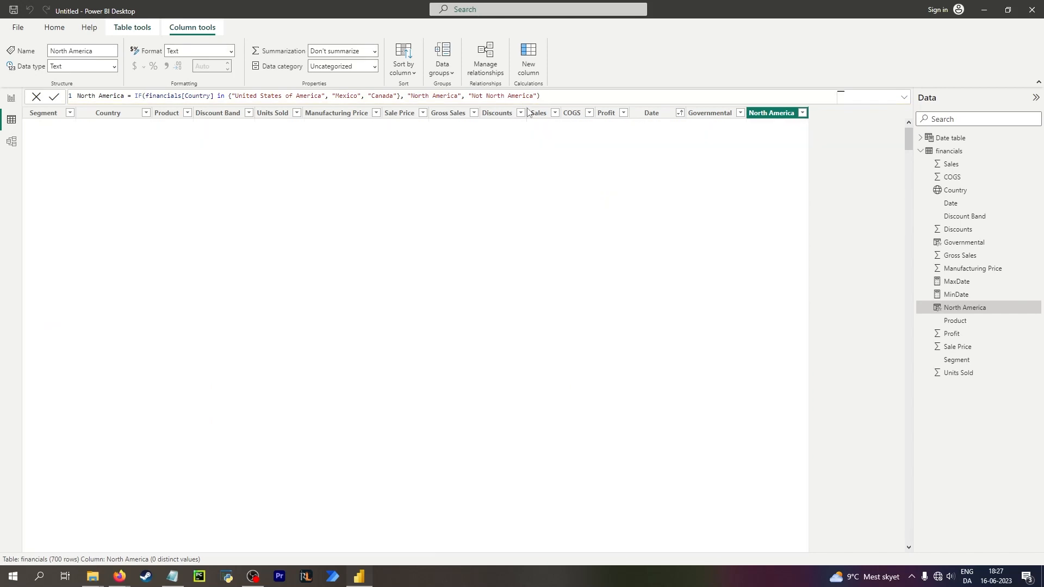
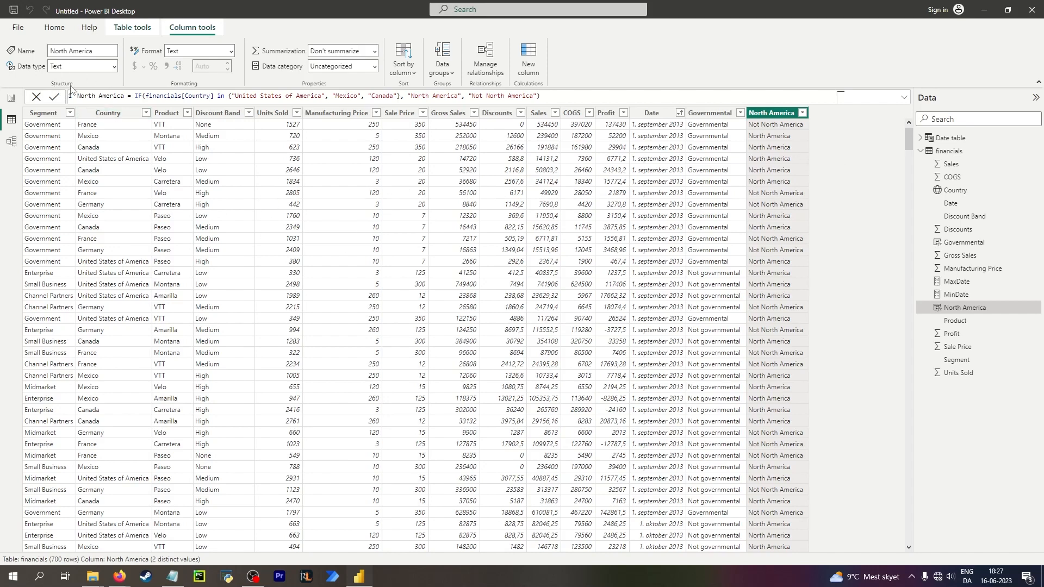
Copy the North America column's IF formula and paste it into a new calculated column in the financials table.
drag(79, 96, 544, 96)
key(ctrl+c)
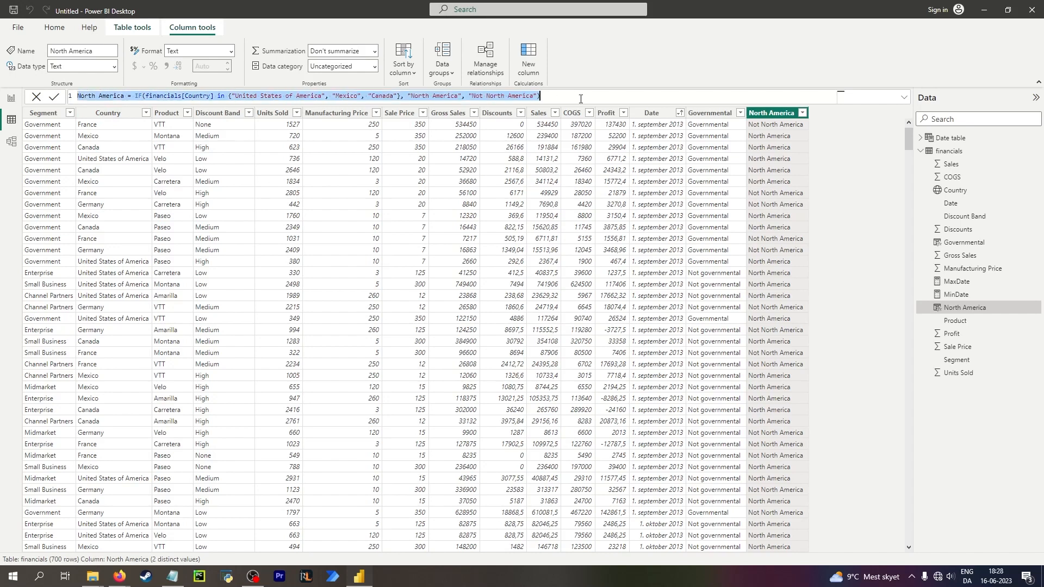
click(54, 27)
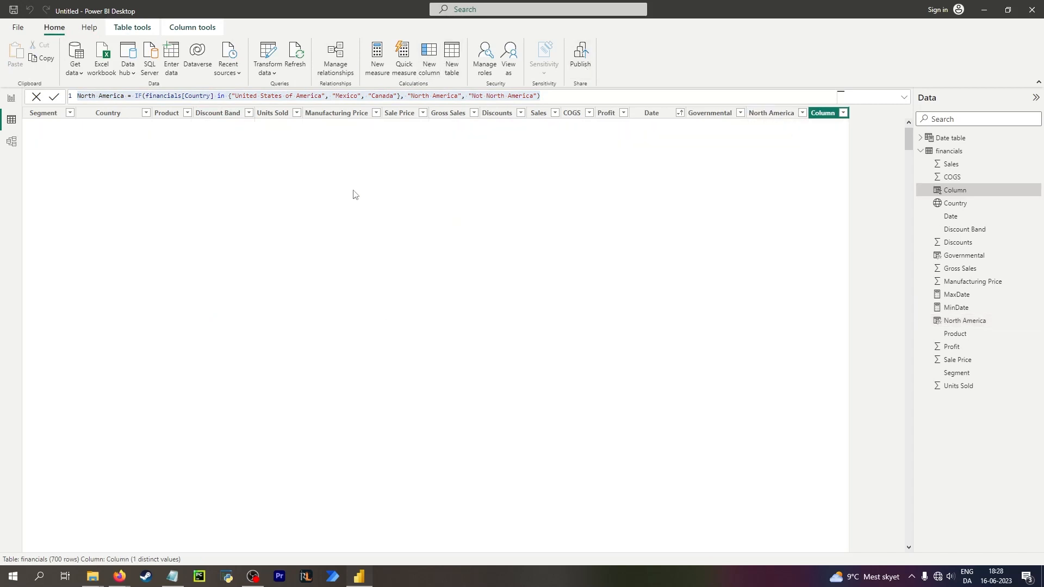
key(ctrl+v)
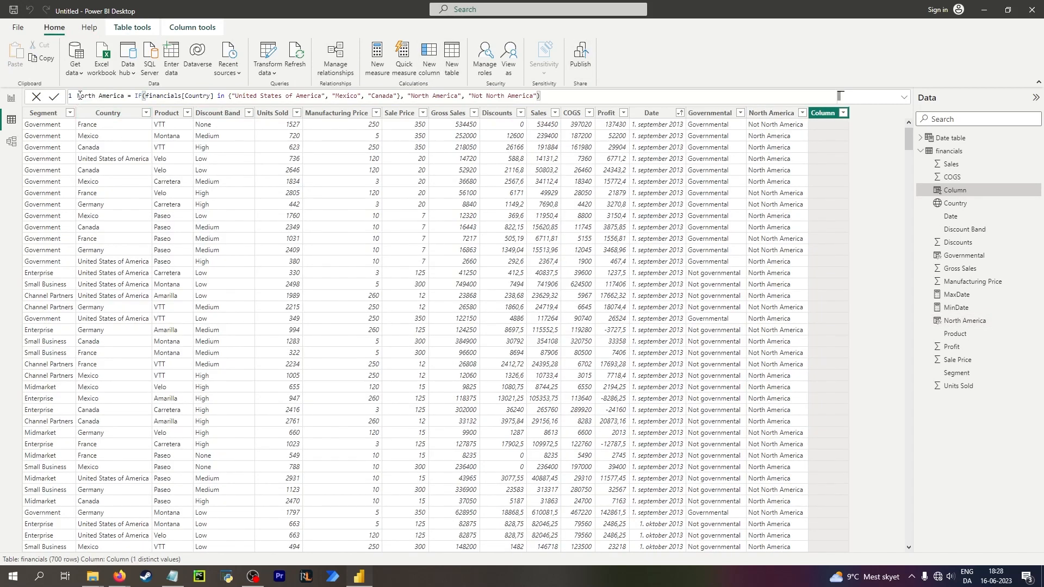
Rename the pasted column to Europe and change its country list to "France" and "Germany".
drag(79, 96, 125, 94)
text(Er)
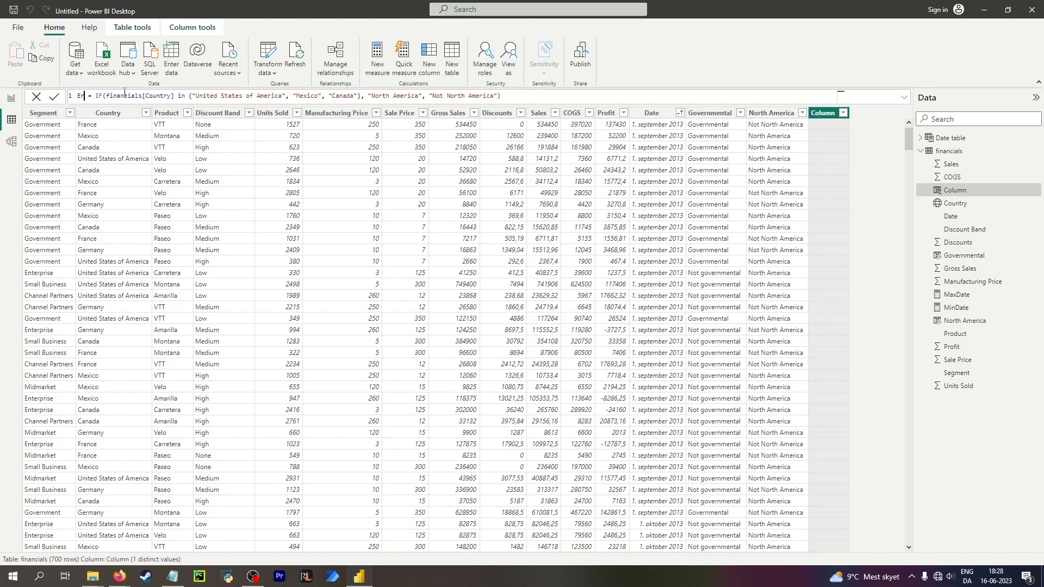
text(rope)
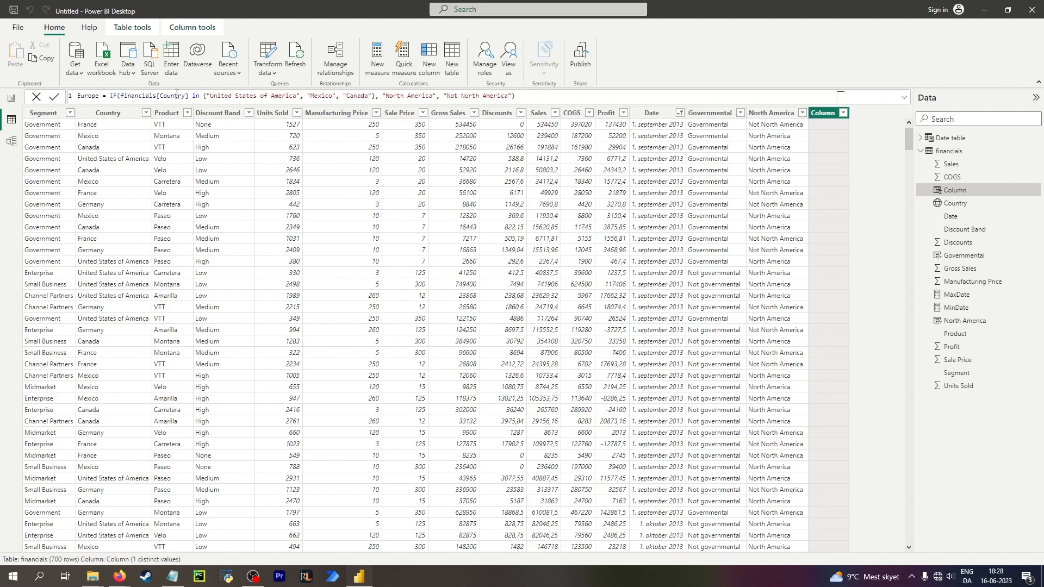
drag(211, 96, 296, 96)
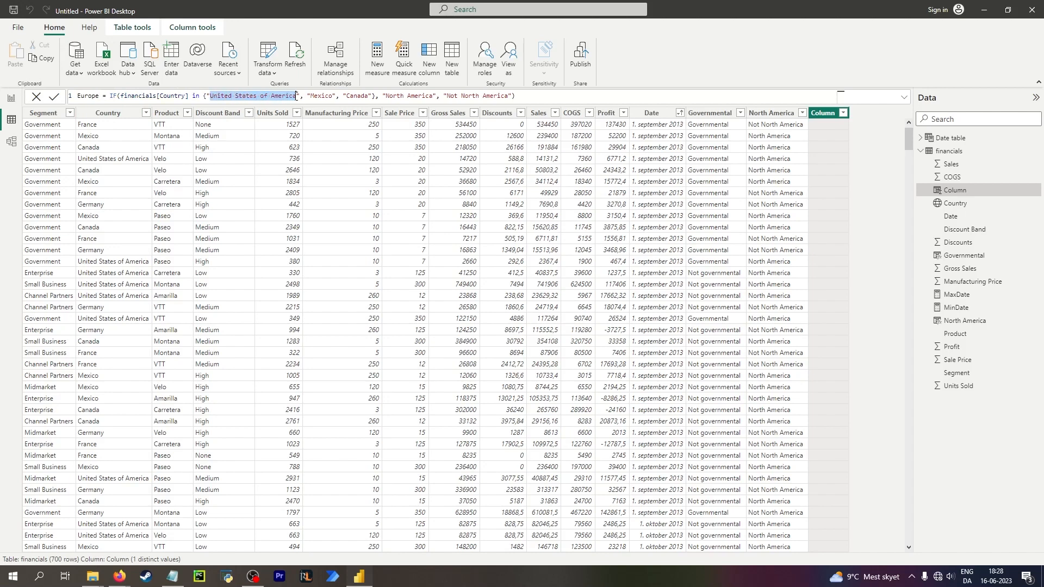
text(France)
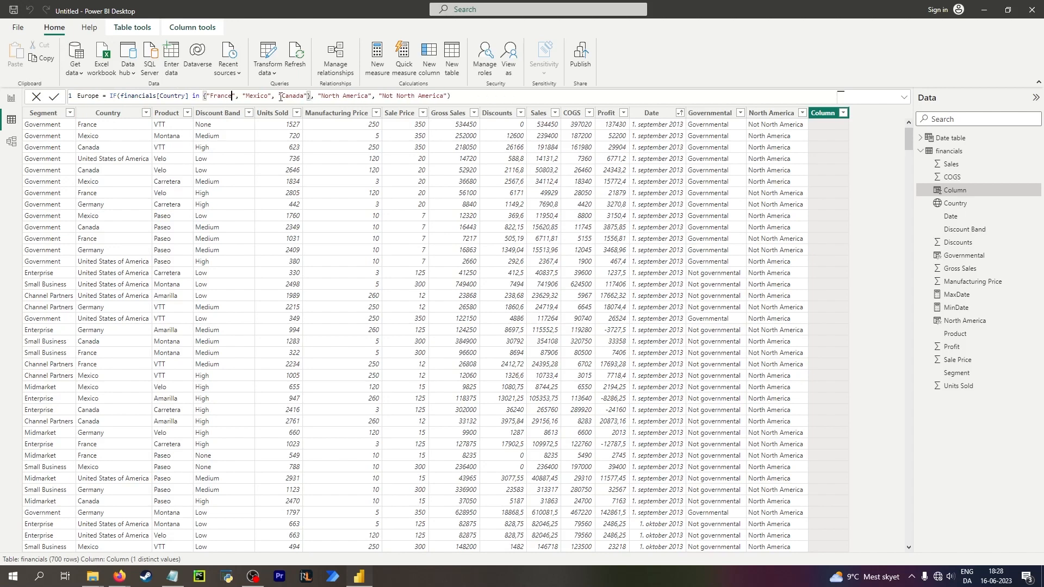
drag(247, 95, 271, 96)
text(Germany)
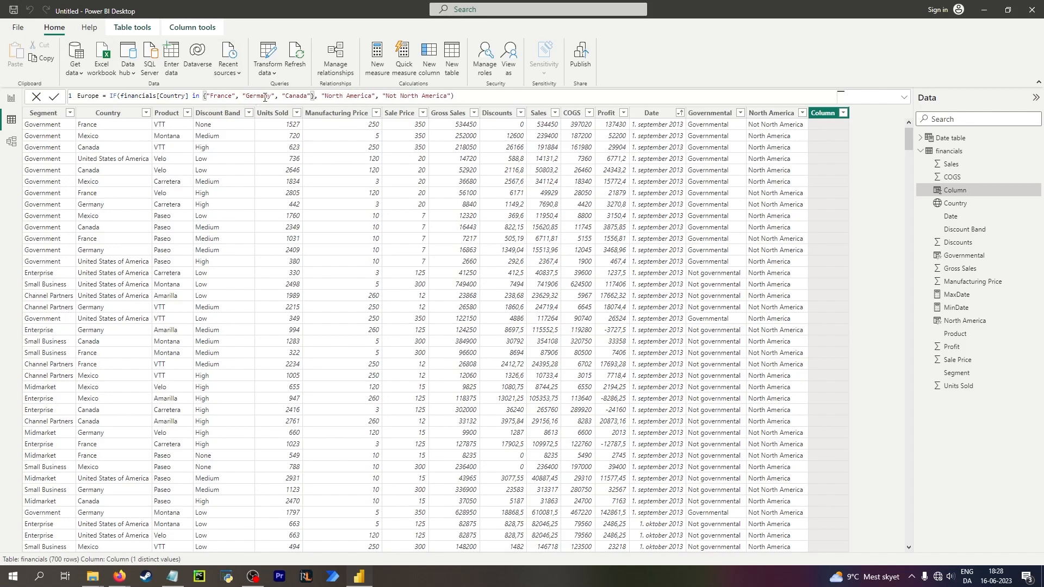
drag(277, 96, 311, 96)
key(BackSpace)
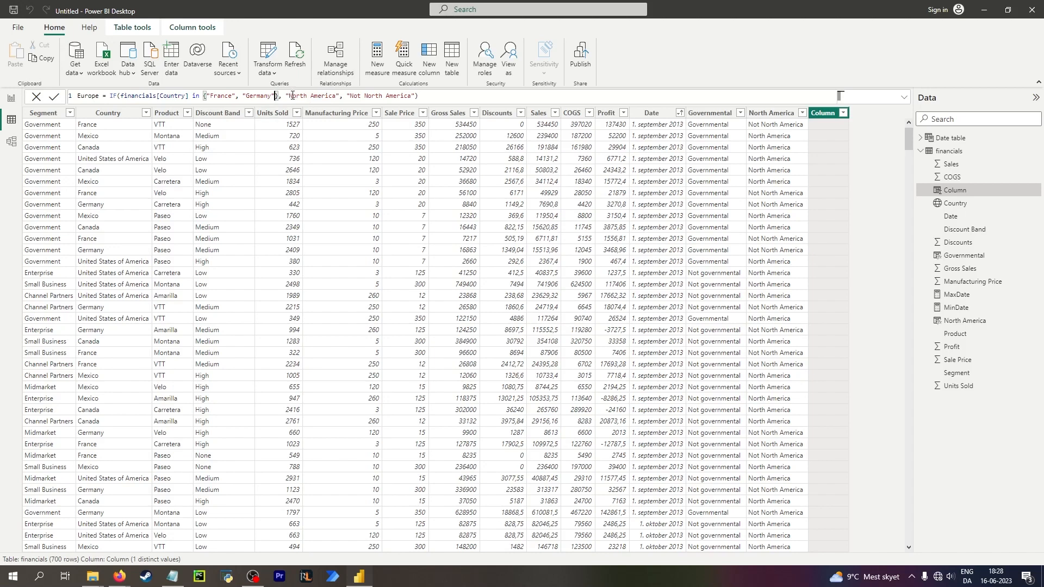
Set the formula's result labels to "Europe" and "Not Europe" and commit the column.
drag(291, 96, 337, 95)
text(Europe)
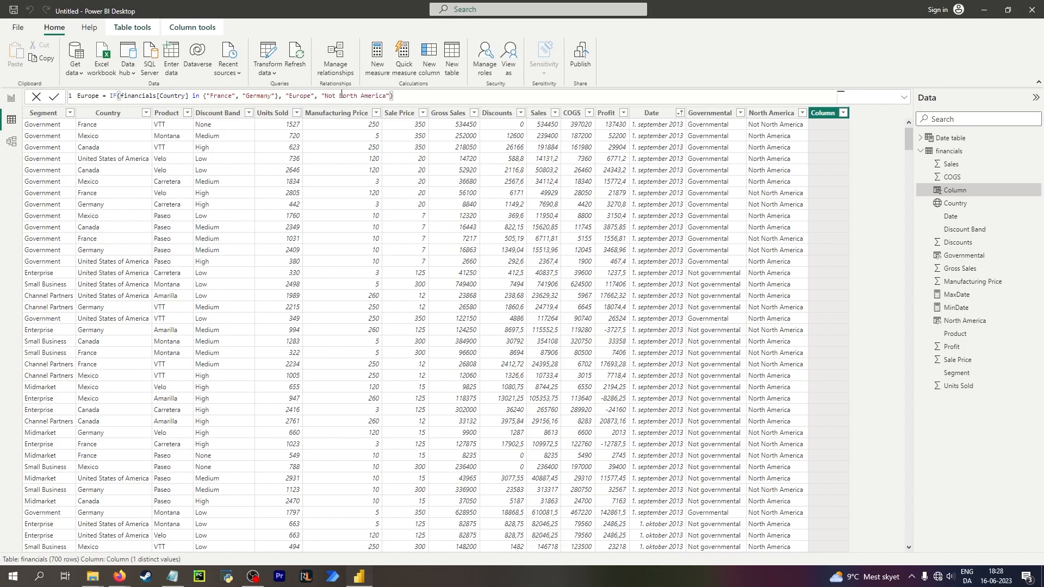
drag(340, 96, 388, 96)
text(Europe)
key(Return)
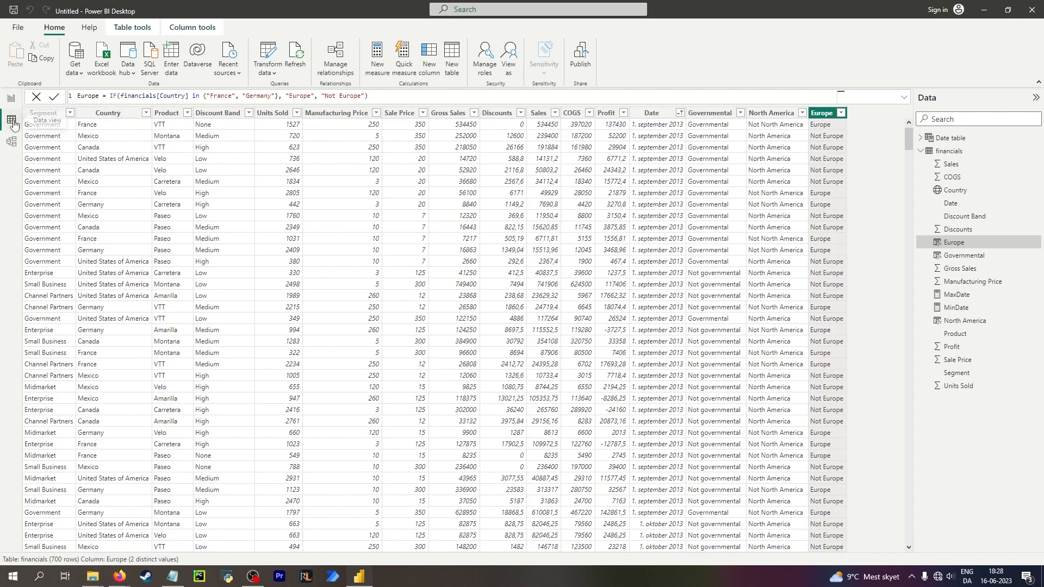
Save the report file.
right_click(945, 420)
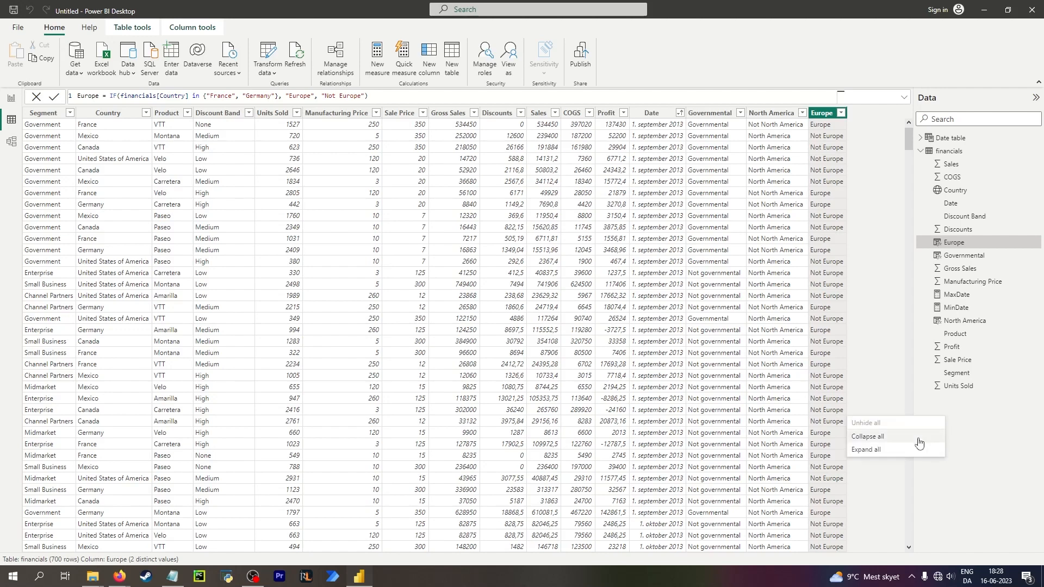
key(ctrl+s)
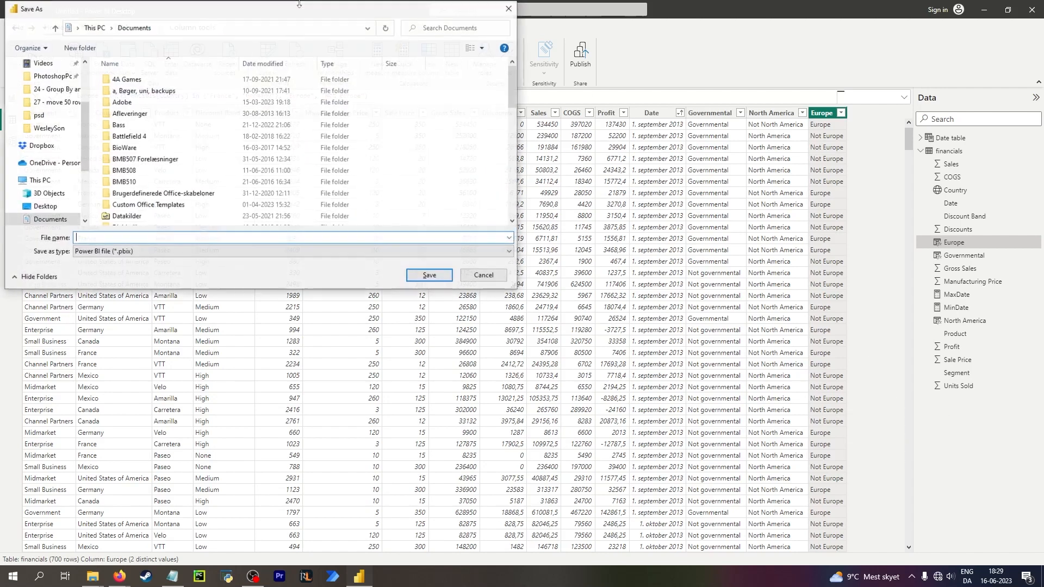
key(Escape)
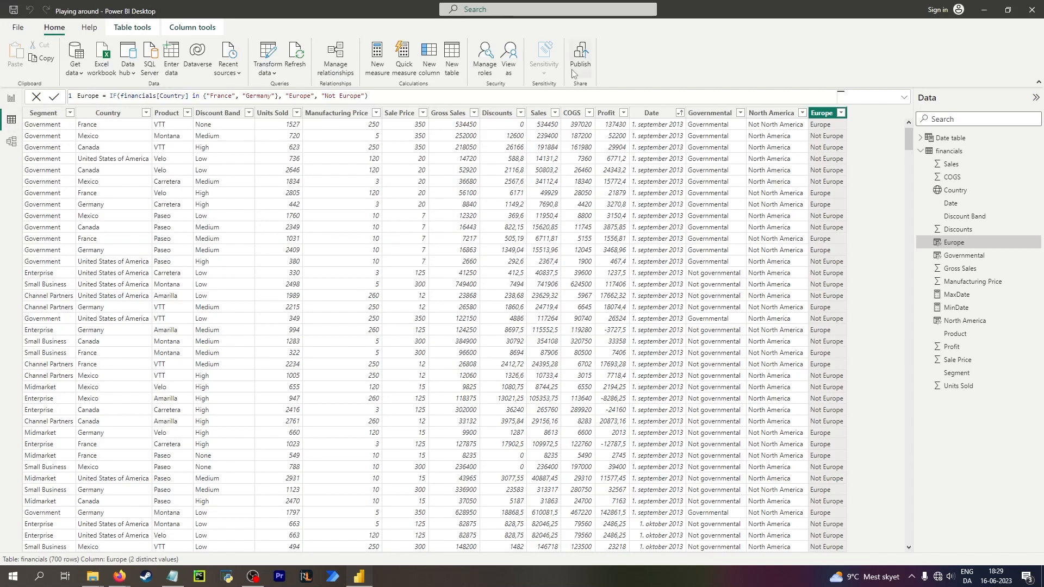
Create a new calculated table named Unique countries starting with the DISTINCT function.
click(452, 57)
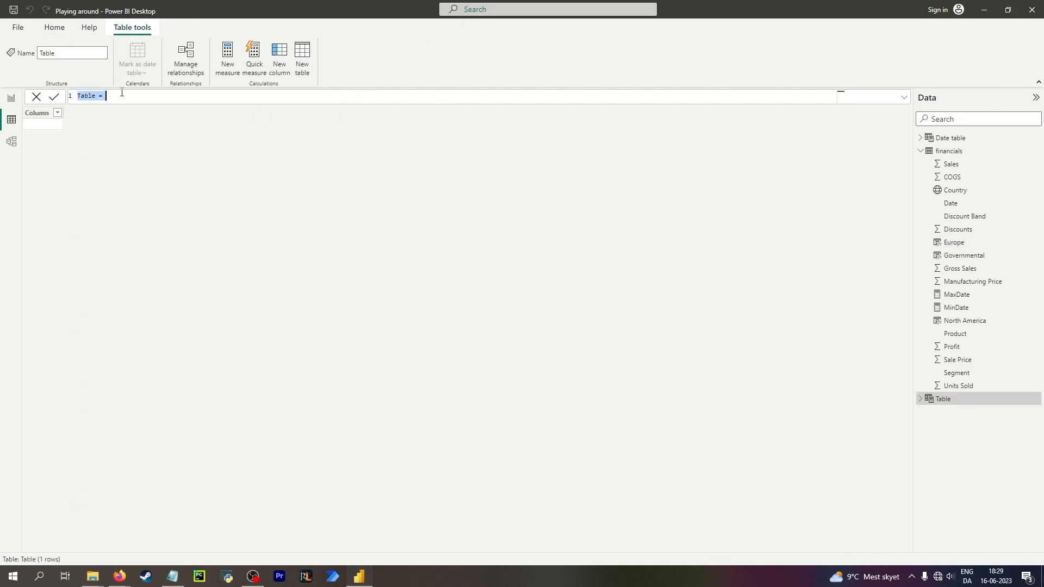
text(Unique countries = )
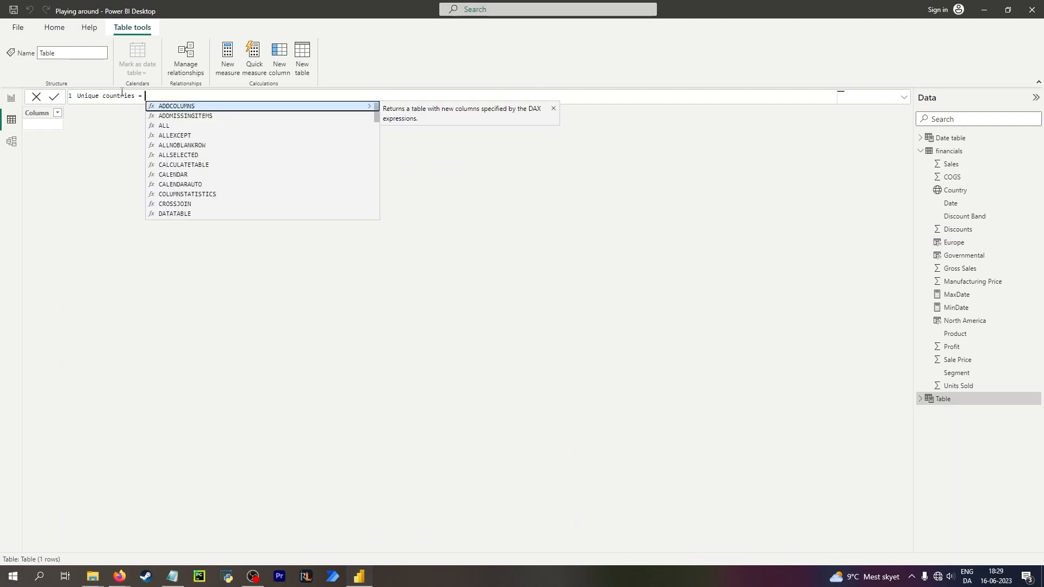
text(uni)
key(BackSpace)
key(BackSpace)
key(BackSpace)
text(di)
key(Tab)
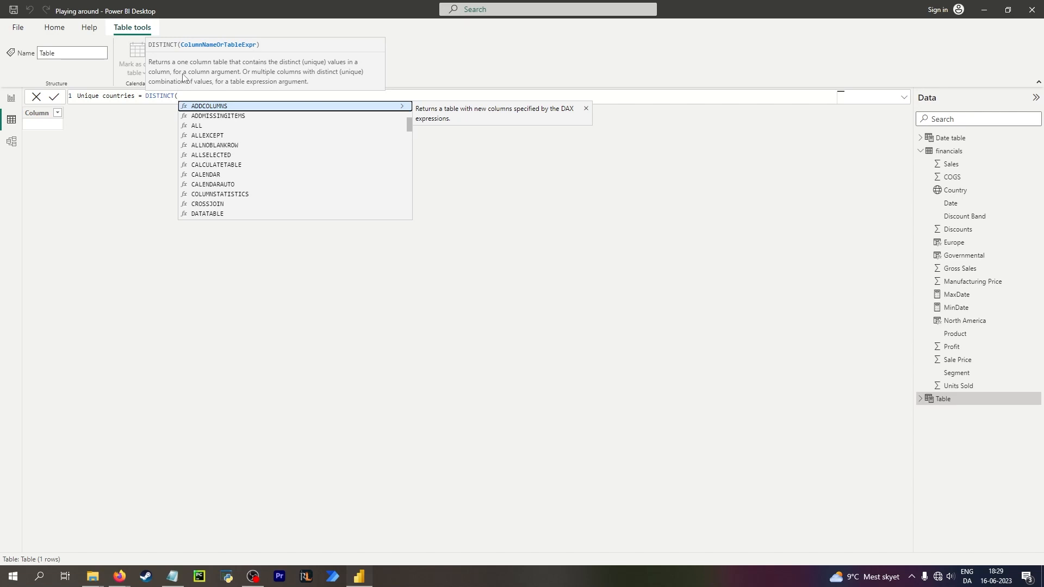
Pass financials[Country] to DISTINCT, close the parenthesis, and commit the table.
text(cou)
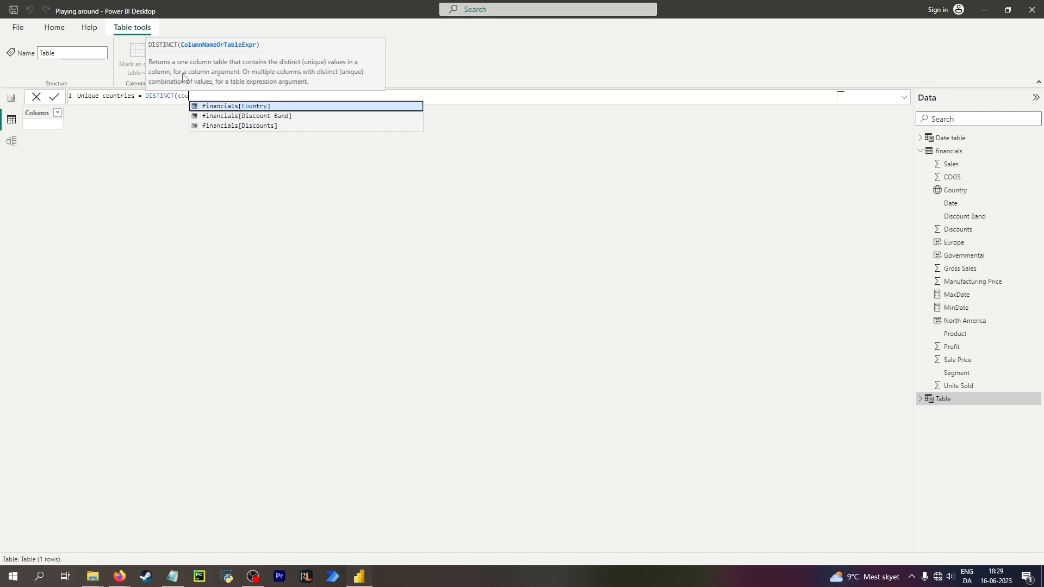
key(Tab)
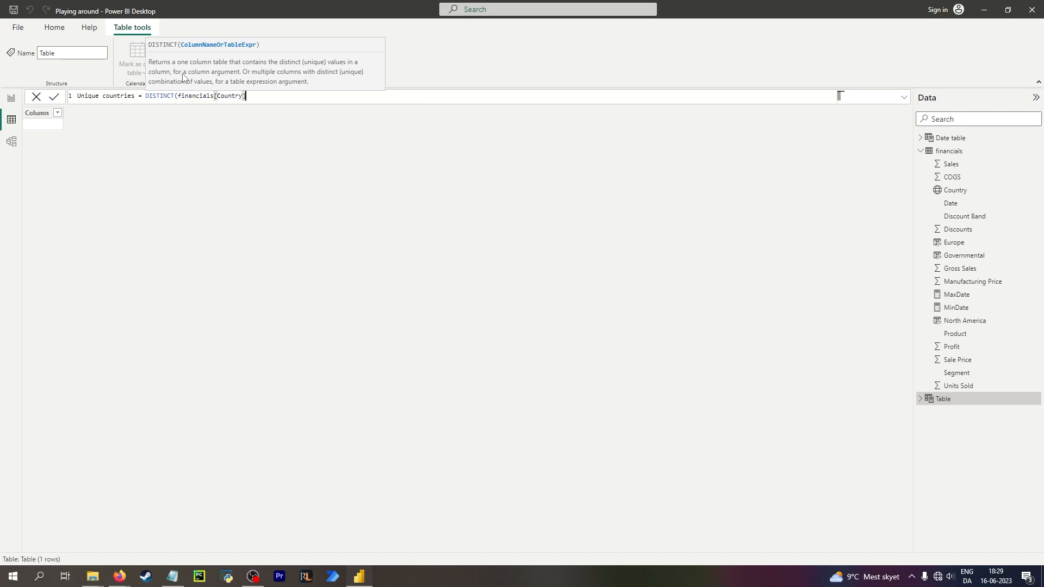
text())
key(Return)
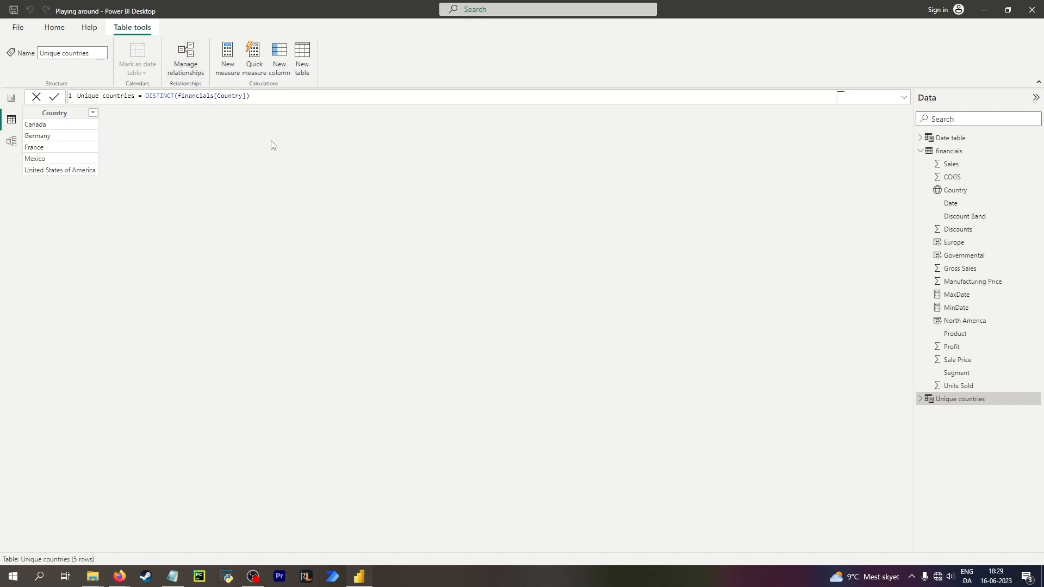
click(245, 96)
click(174, 97)
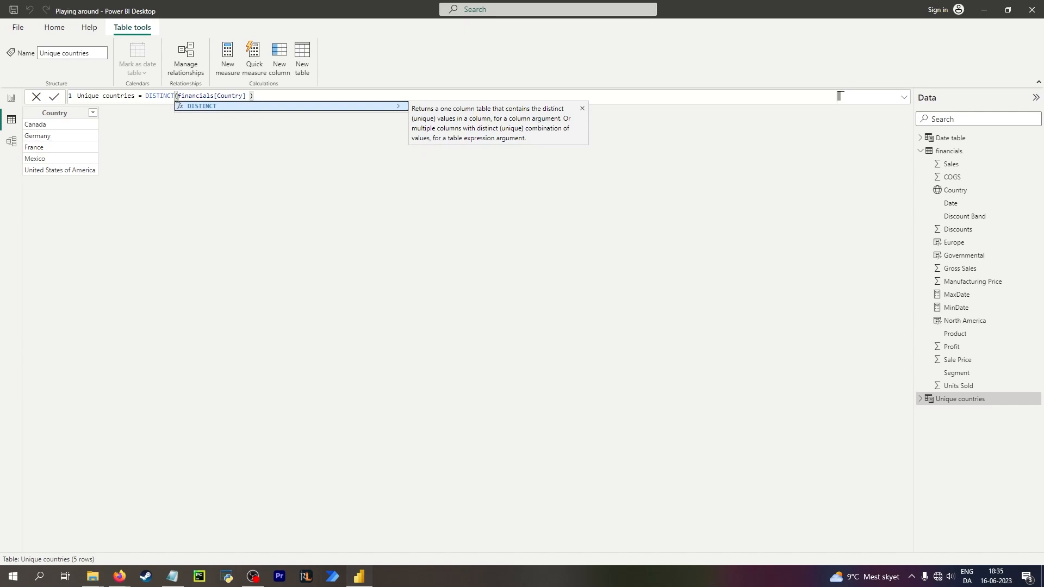
click(250, 97)
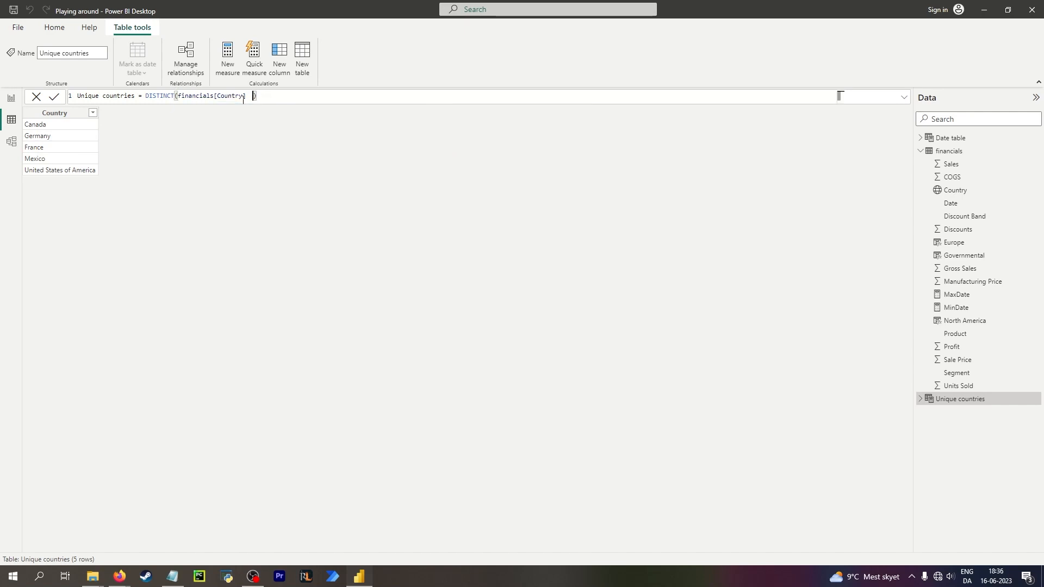
key(BackSpace)
Insert a space between DISTINCT and its opening parenthesis in the Unique countries formula.
click(168, 97)
double_click(162, 98)
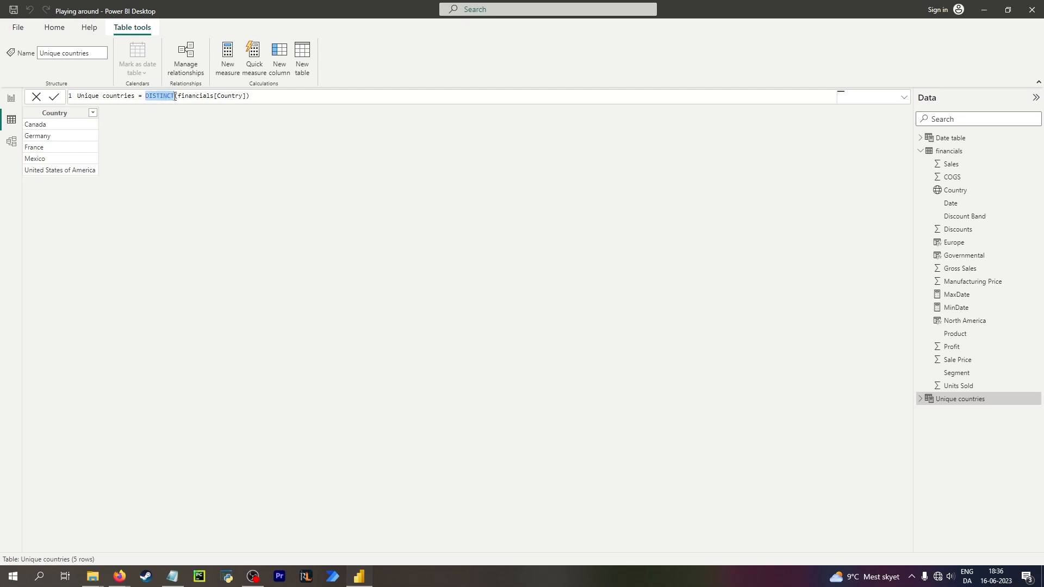
click(175, 96)
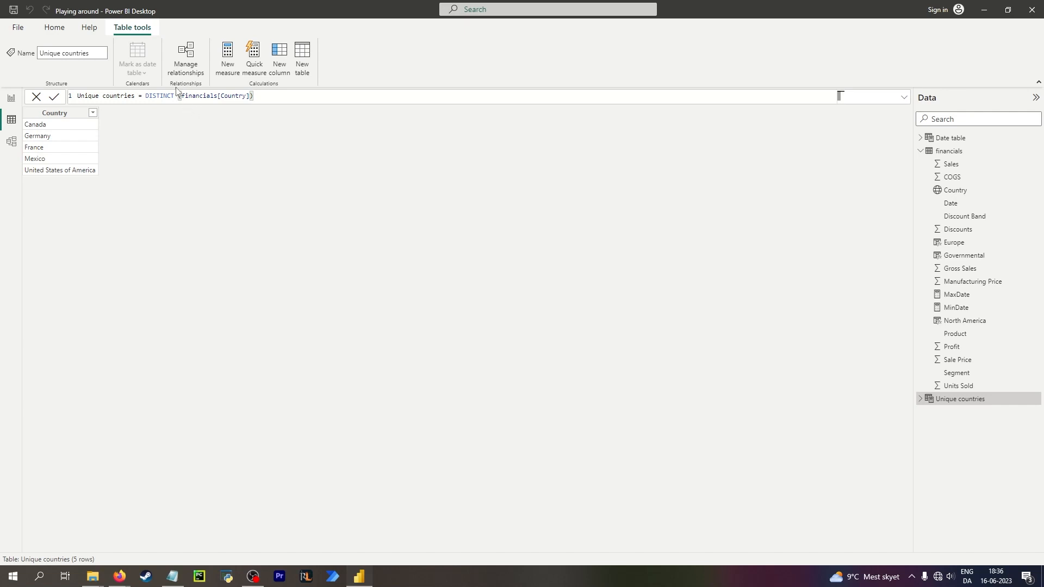
key(Return)
click(174, 96)
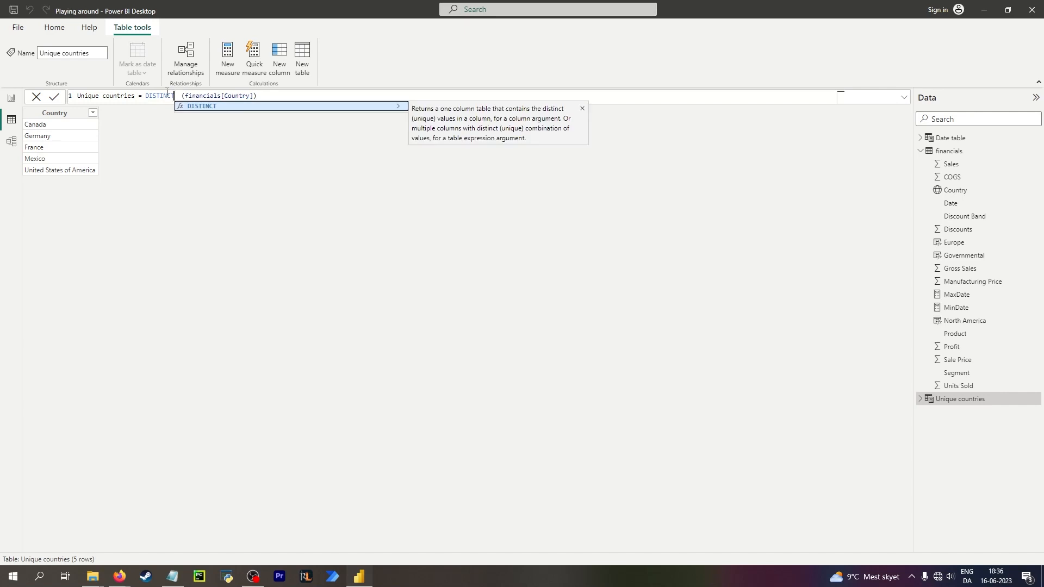
click(180, 95)
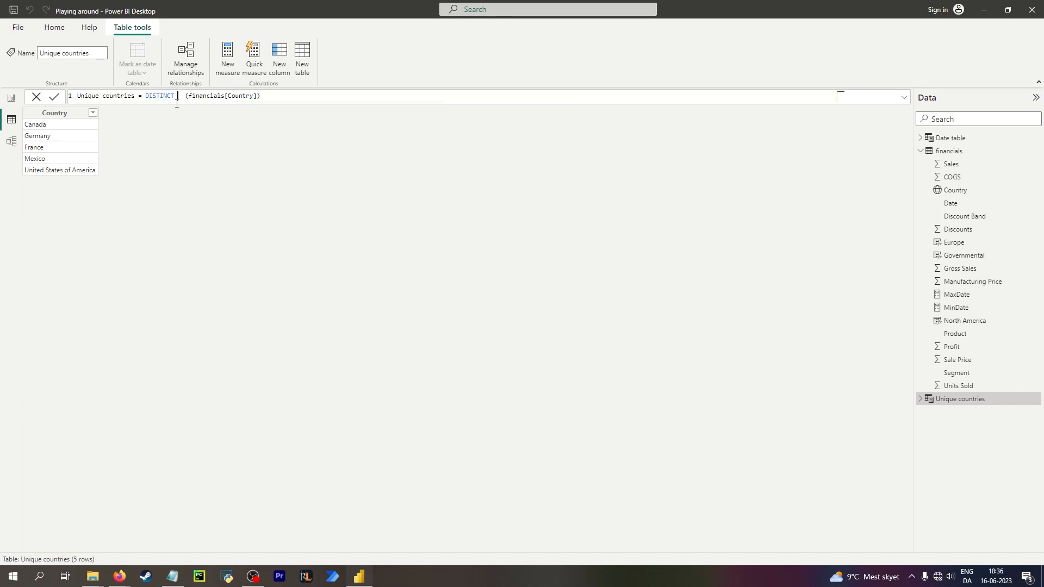
key(BackSpace)
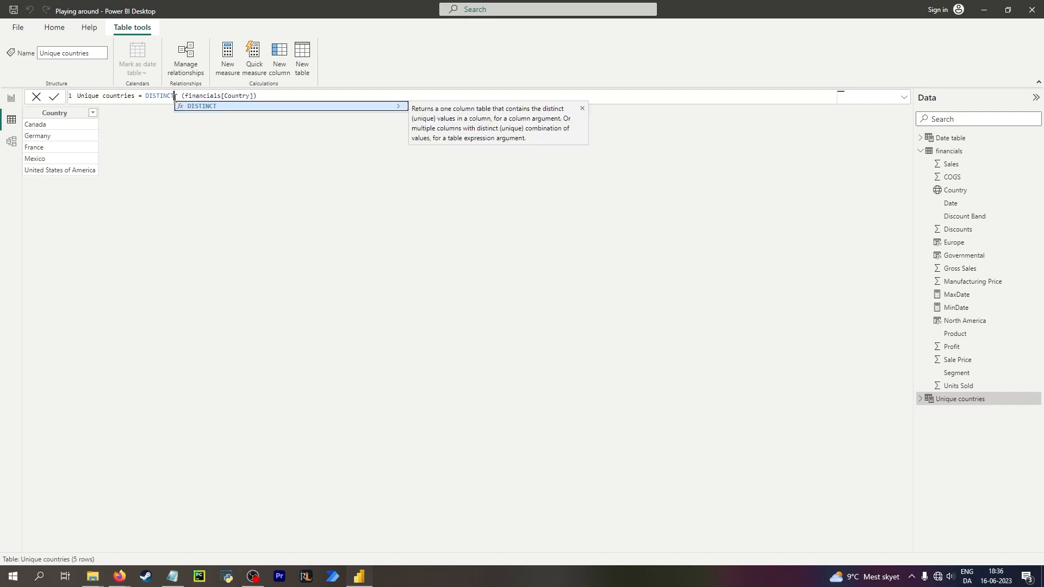
click(238, 166)
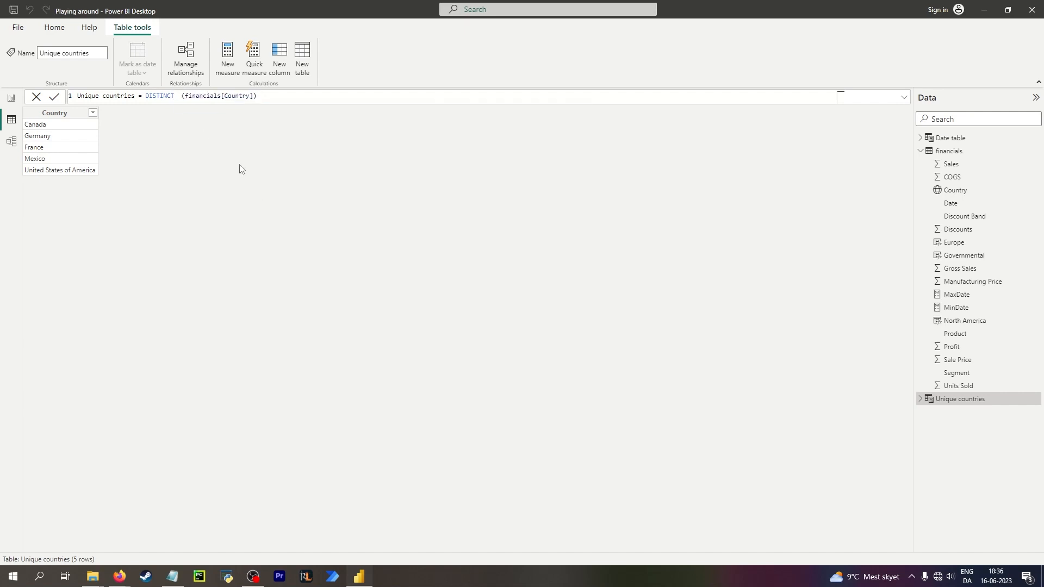
click(180, 97)
key(BackSpace)
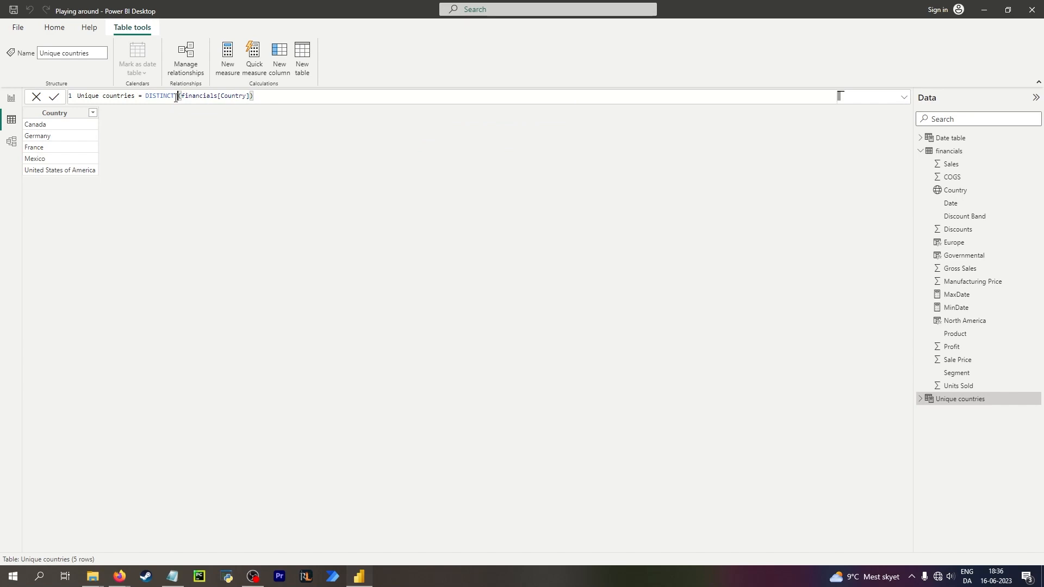
click(176, 97)
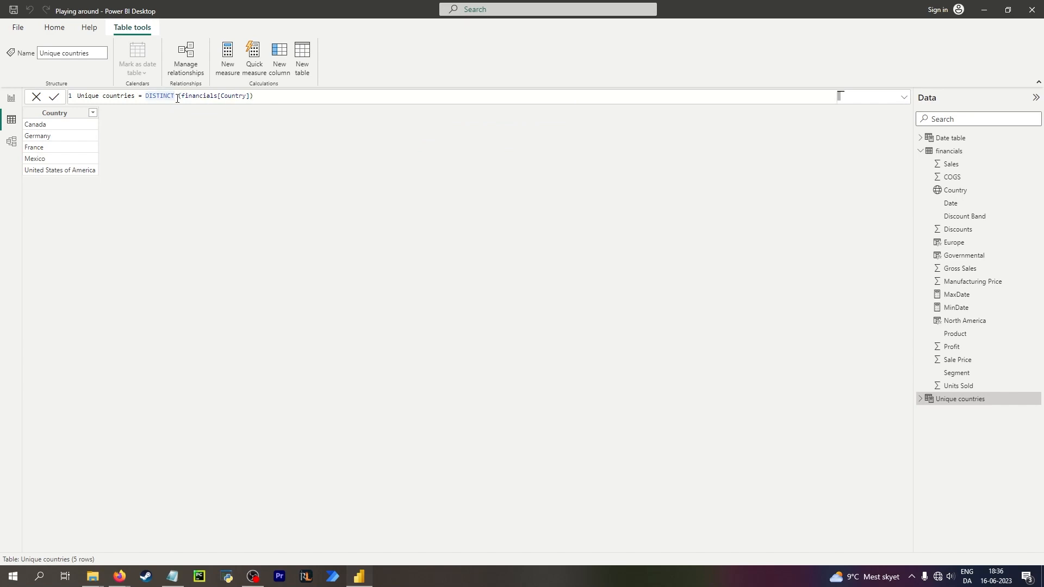
key(BackSpace)
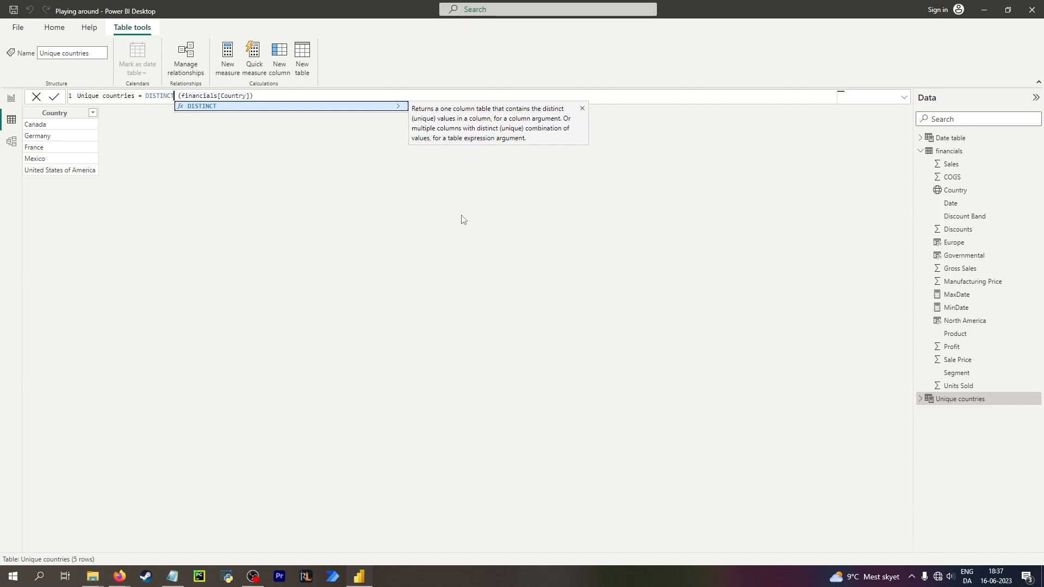
click(234, 157)
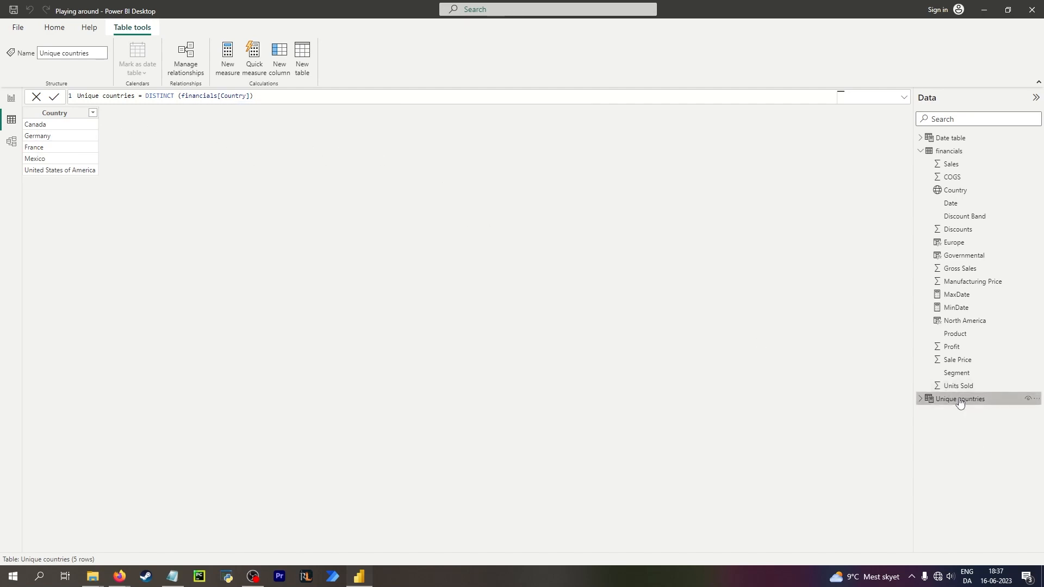
Open the Date table in the data view.
mouse_move(959, 402)
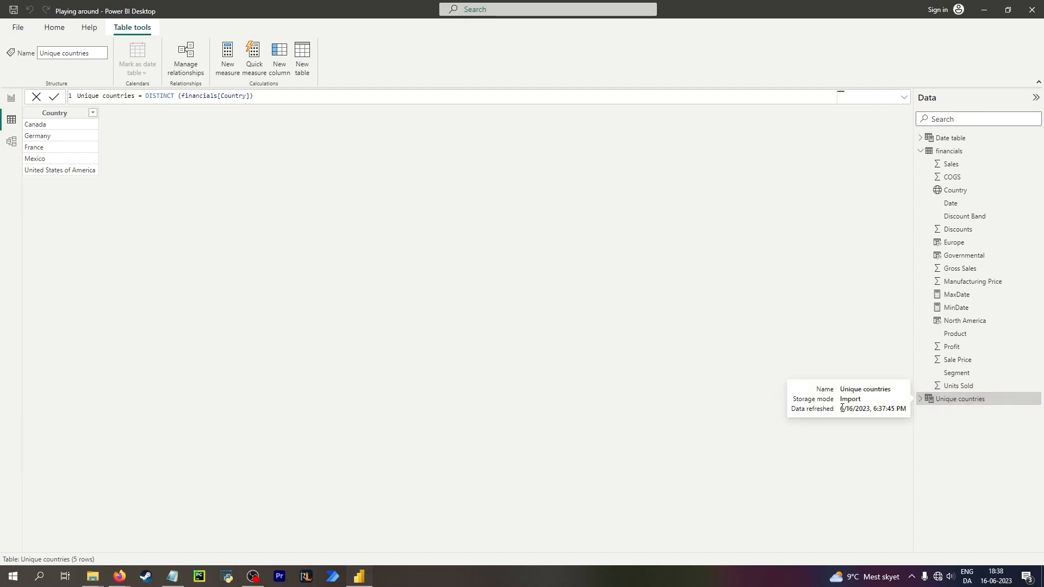
drag(851, 408, 904, 409)
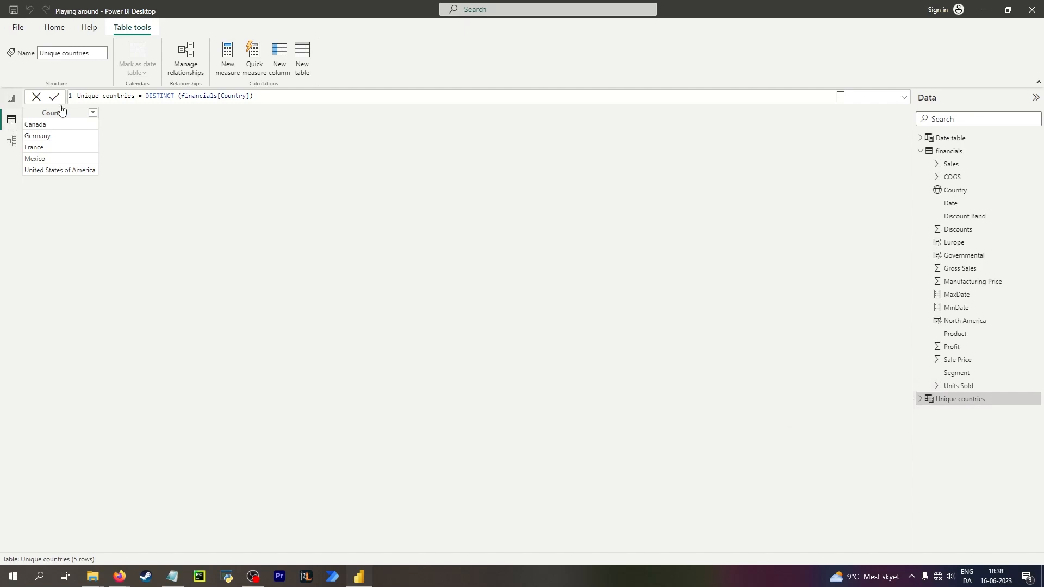
click(957, 138)
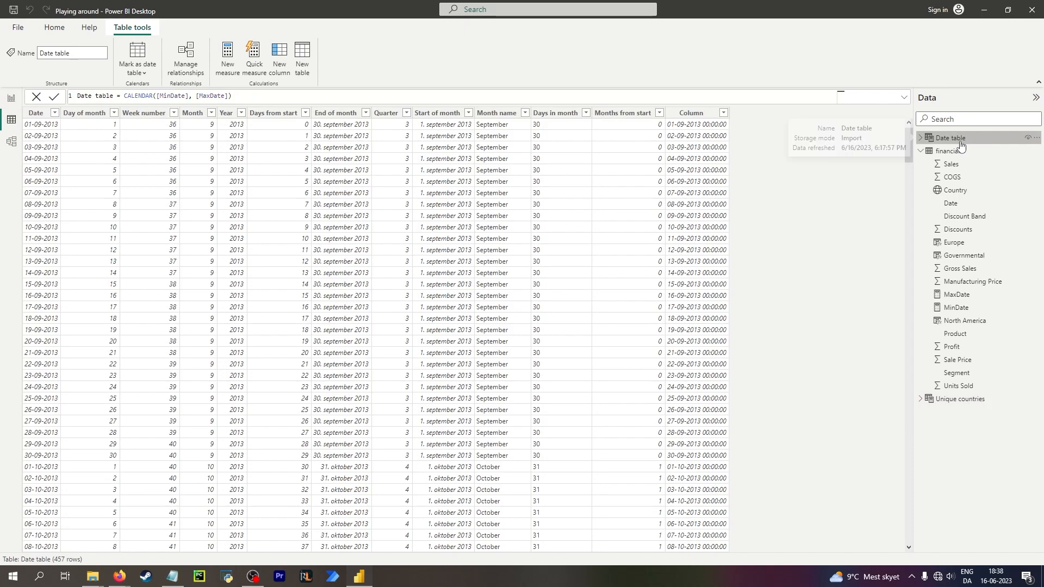
Set the data type of the FIRSTDATE-based Column in the Date table to Date.
click(697, 126)
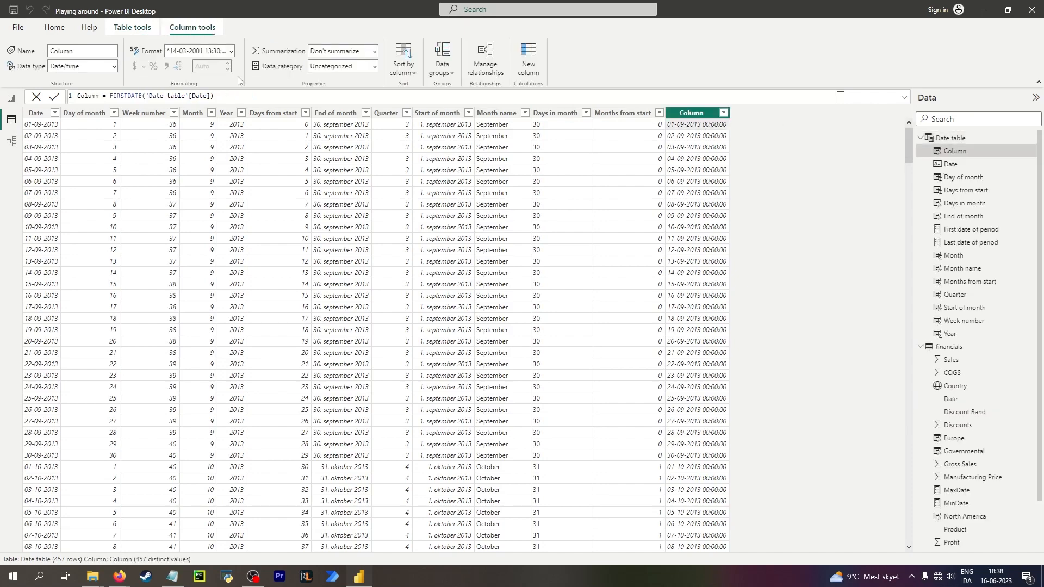
click(114, 67)
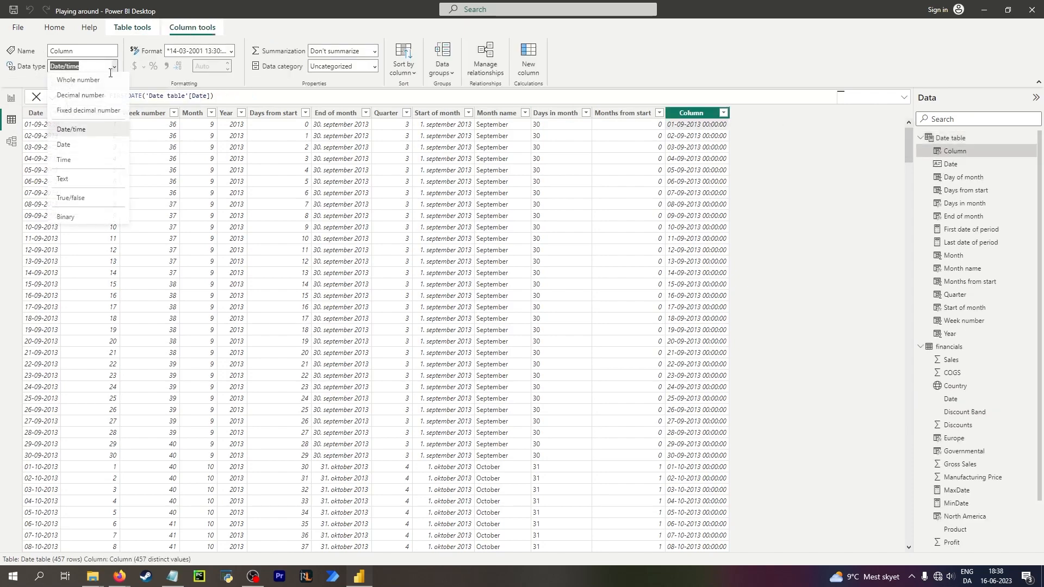
click(82, 145)
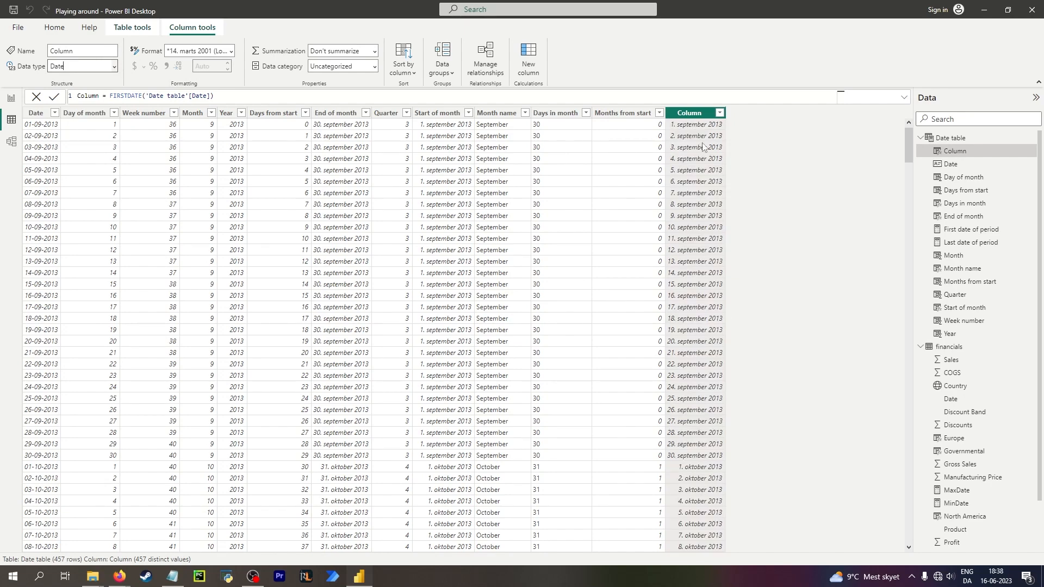
Delete the calculated Column from the Date table.
right_click(703, 114)
click(687, 114)
right_click(689, 114)
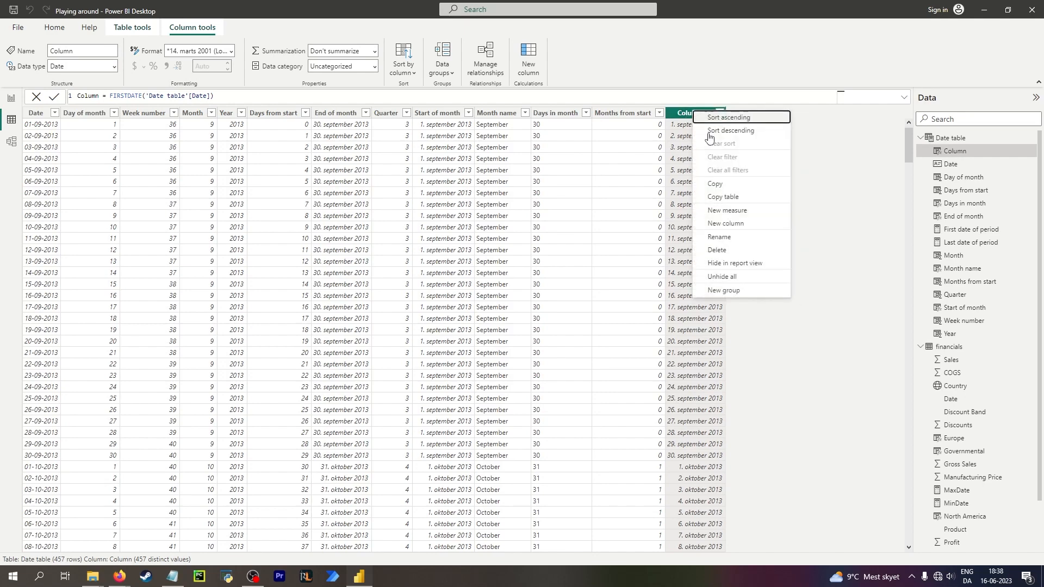
click(734, 250)
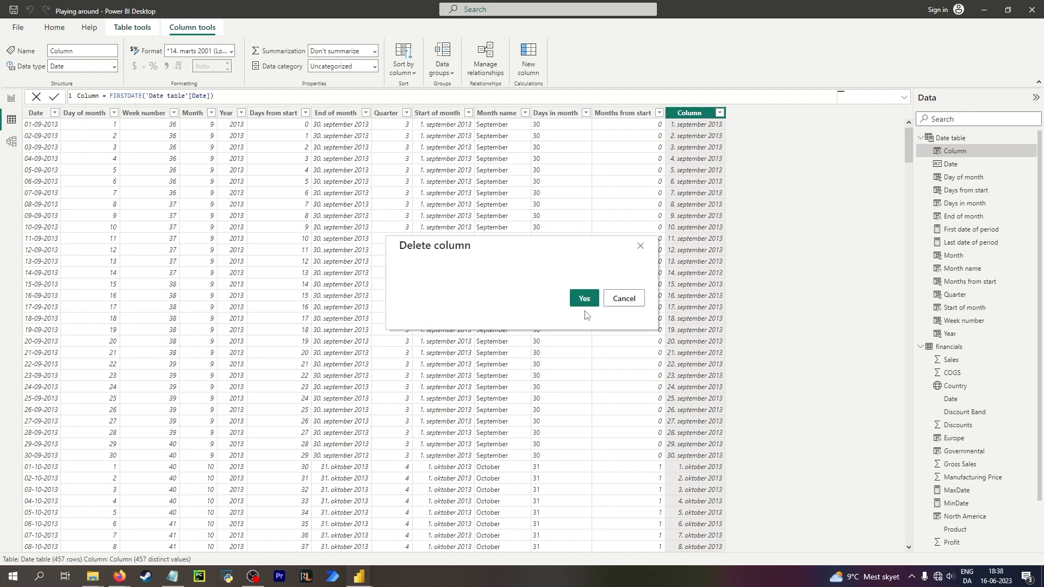
click(584, 298)
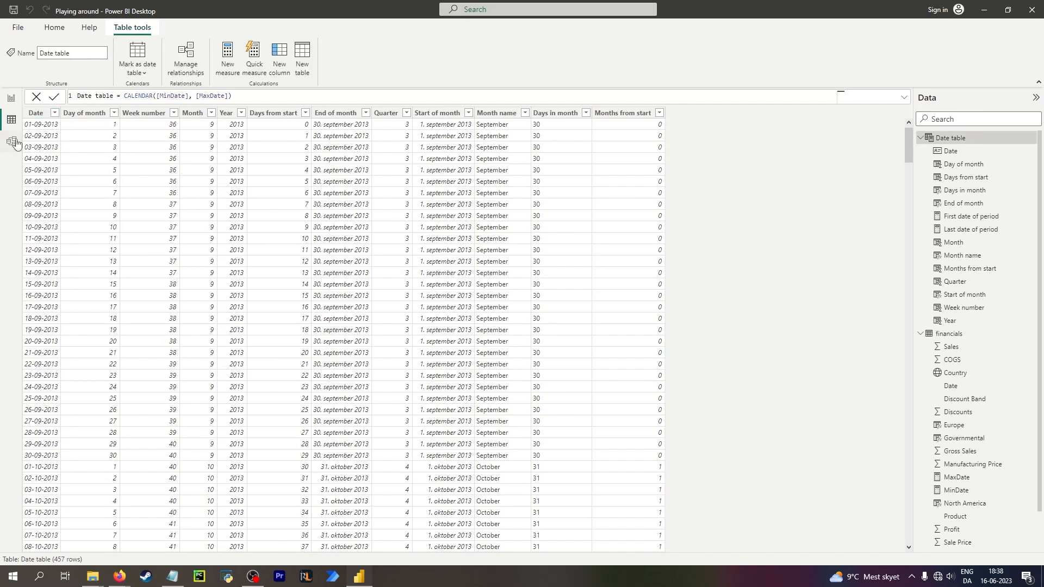
In the model view, hide the financials Date field in report view.
click(11, 142)
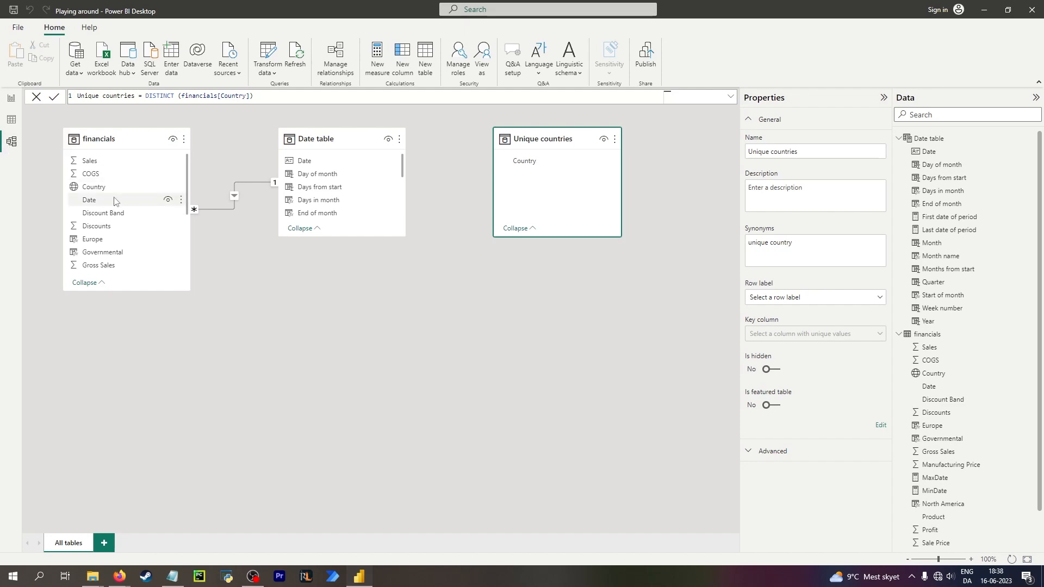
click(249, 182)
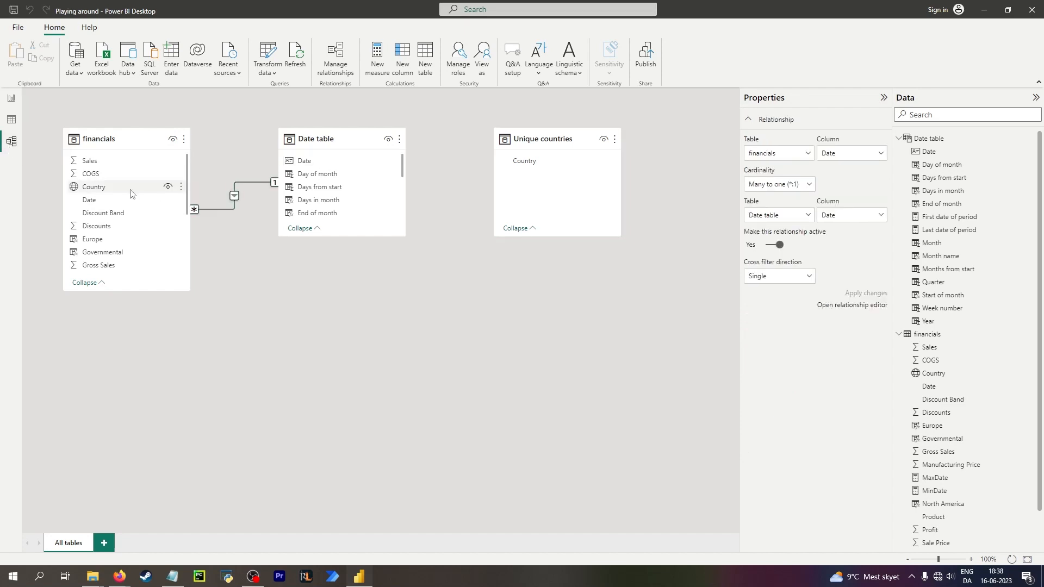
right_click(104, 201)
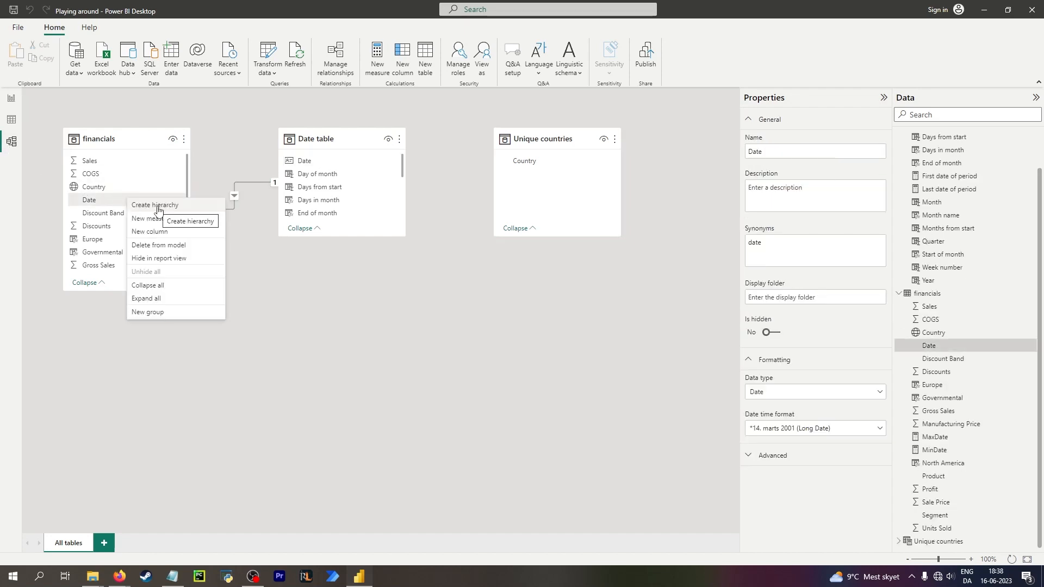
click(170, 262)
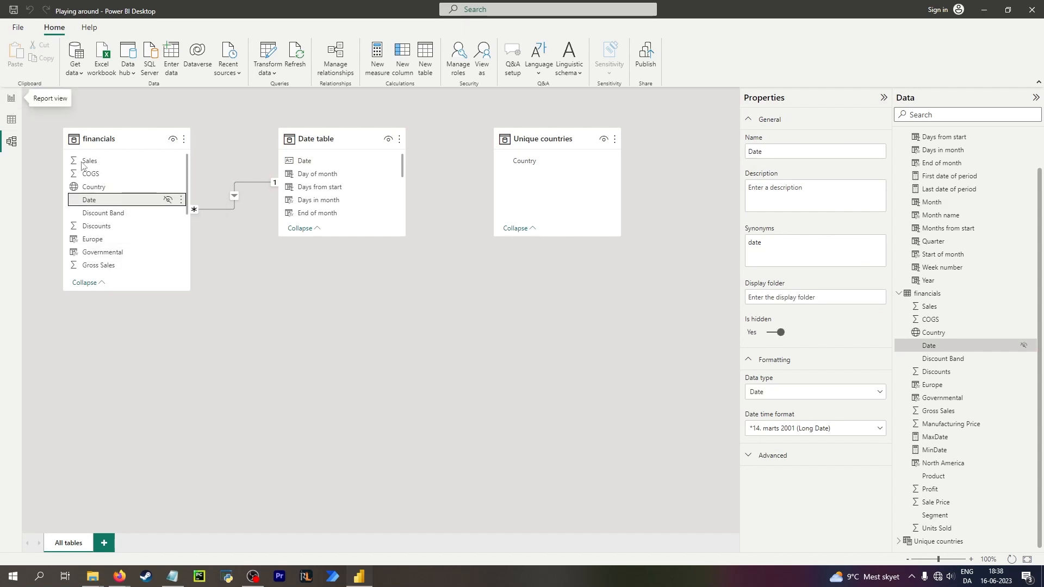
Open the financials table in the data view.
click(11, 98)
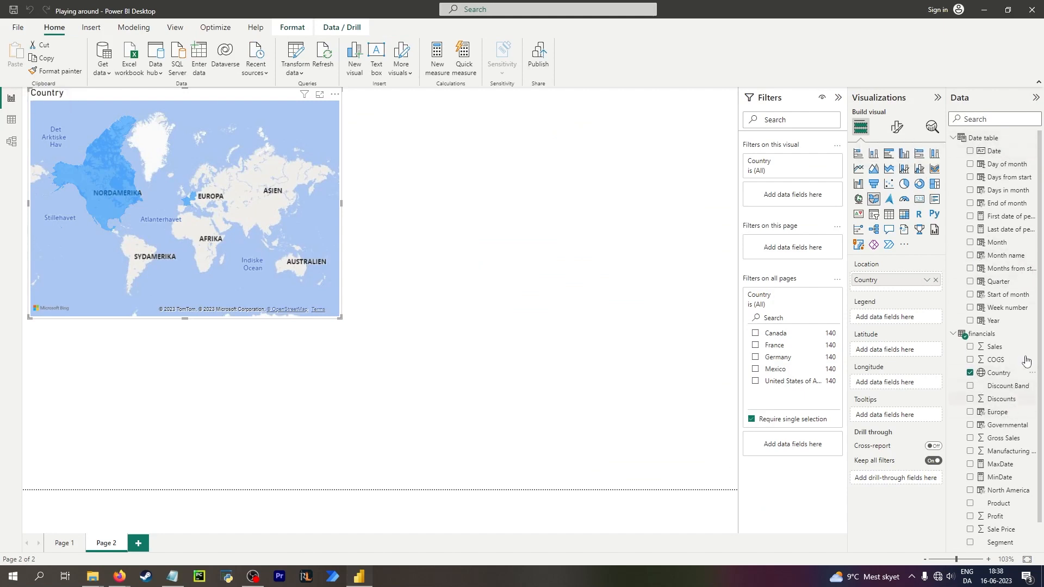
click(11, 119)
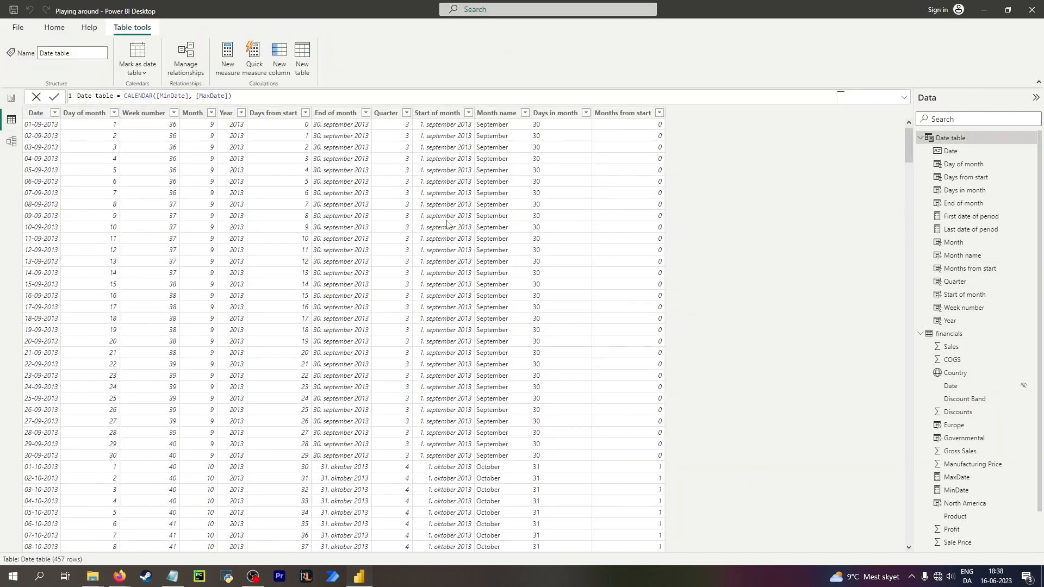
scroll(973, 304, down, 2)
click(950, 293)
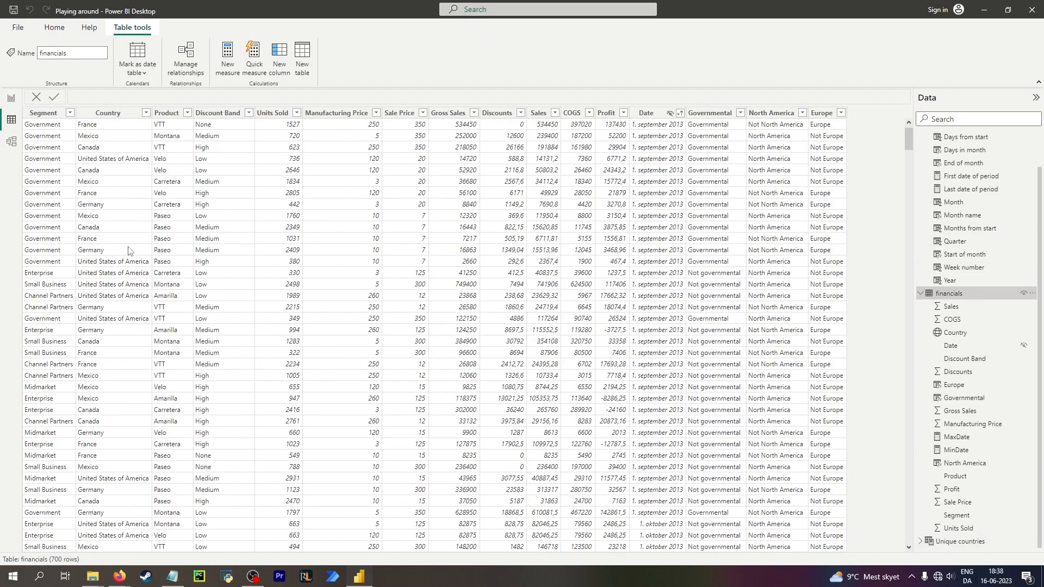
Inspect the distinct values listed for the Product and Discount Band columns of financials.
click(167, 113)
click(187, 113)
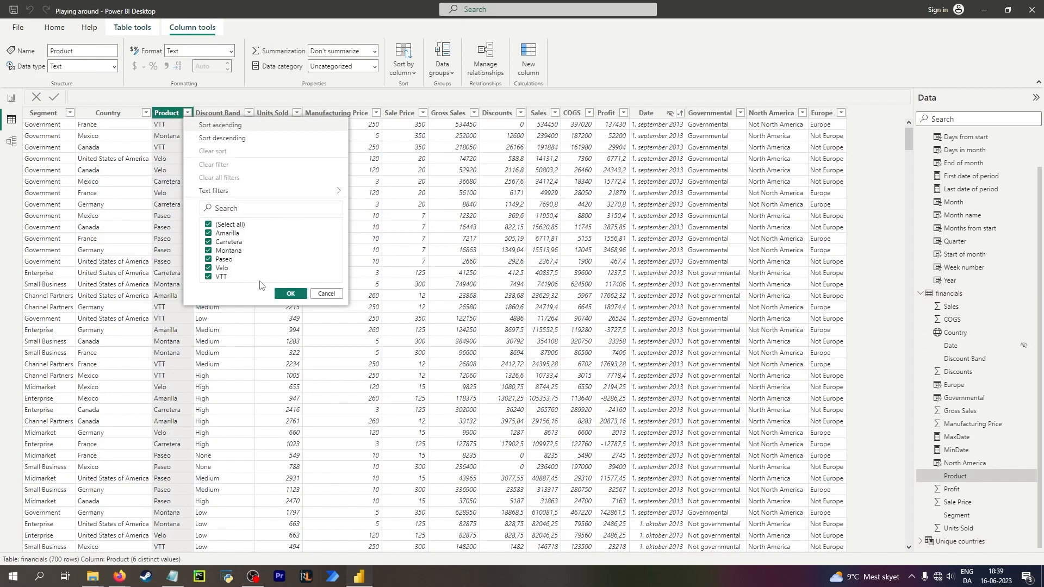
click(326, 293)
click(218, 113)
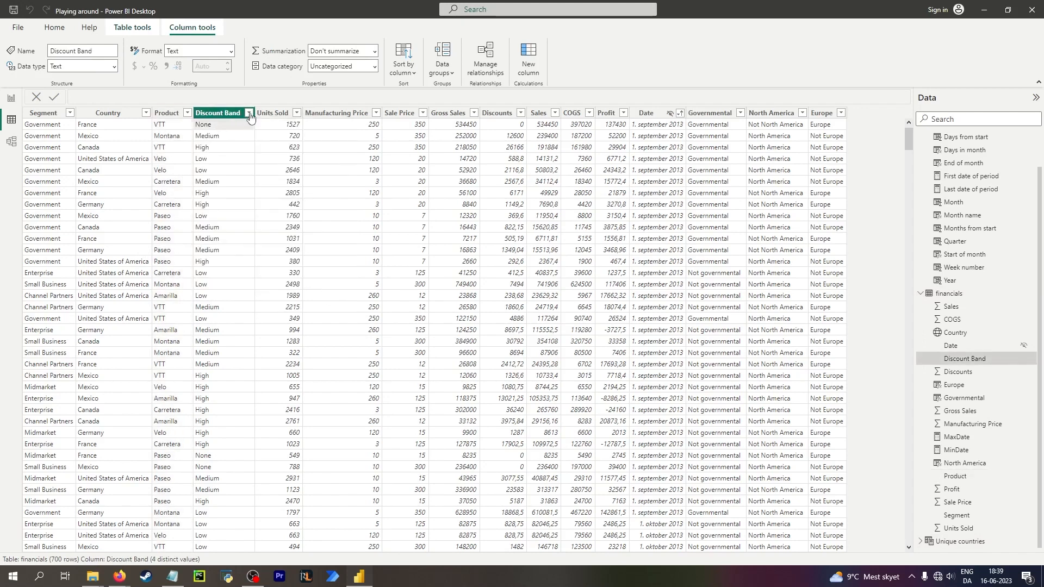
click(249, 113)
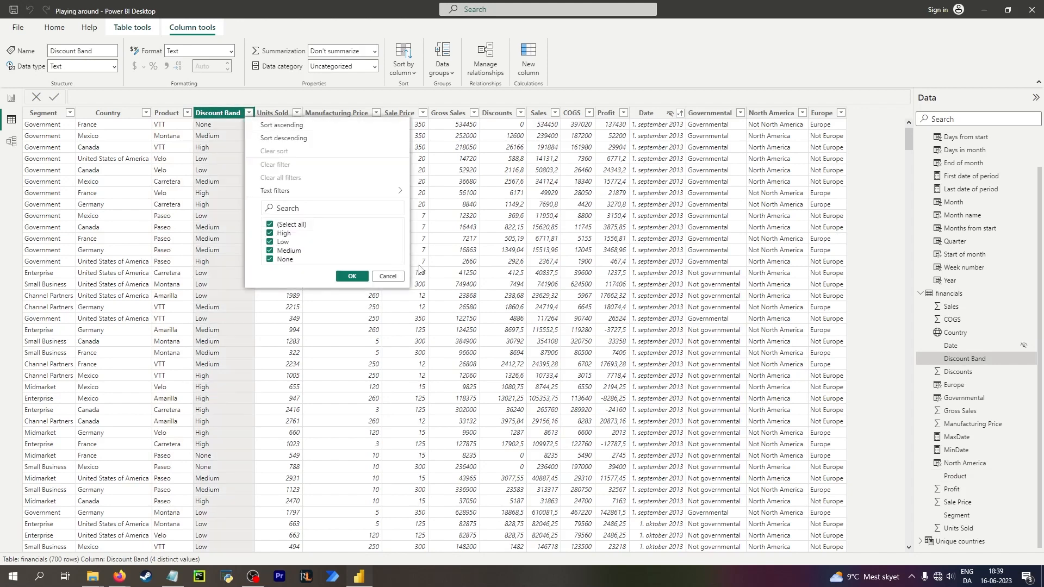
click(402, 278)
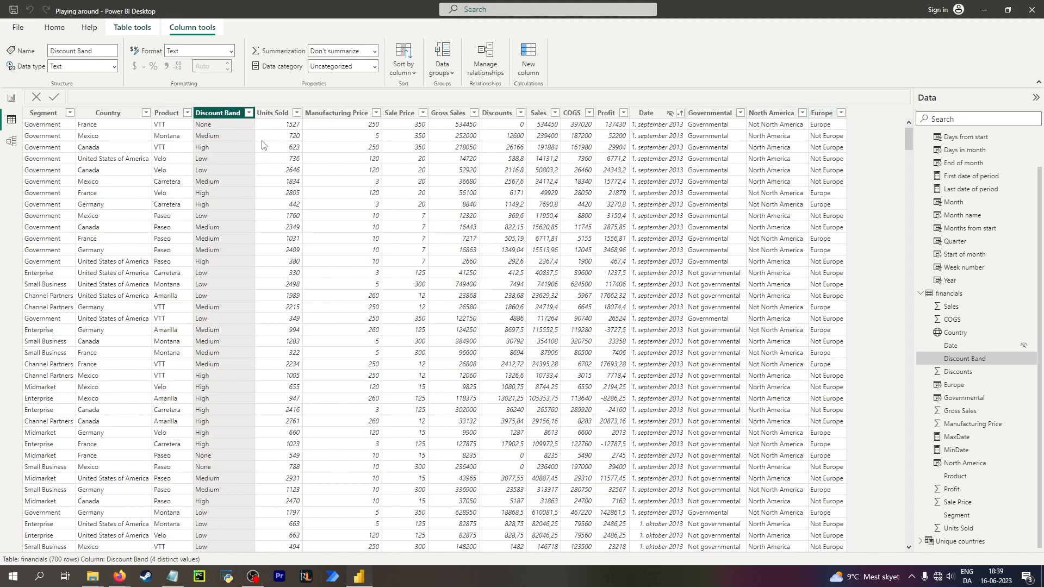
click(821, 113)
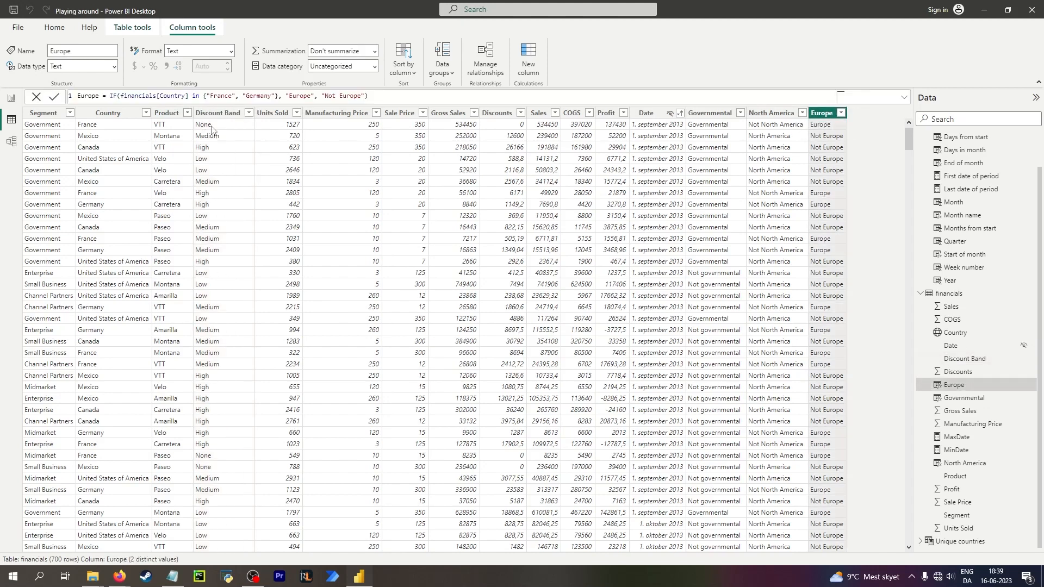
click(210, 133)
click(249, 113)
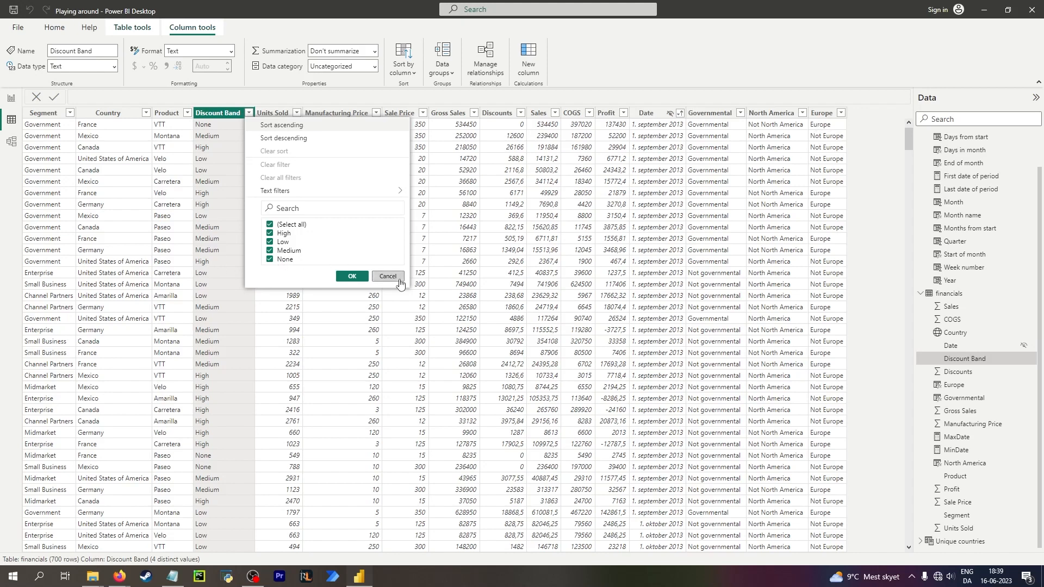
click(381, 277)
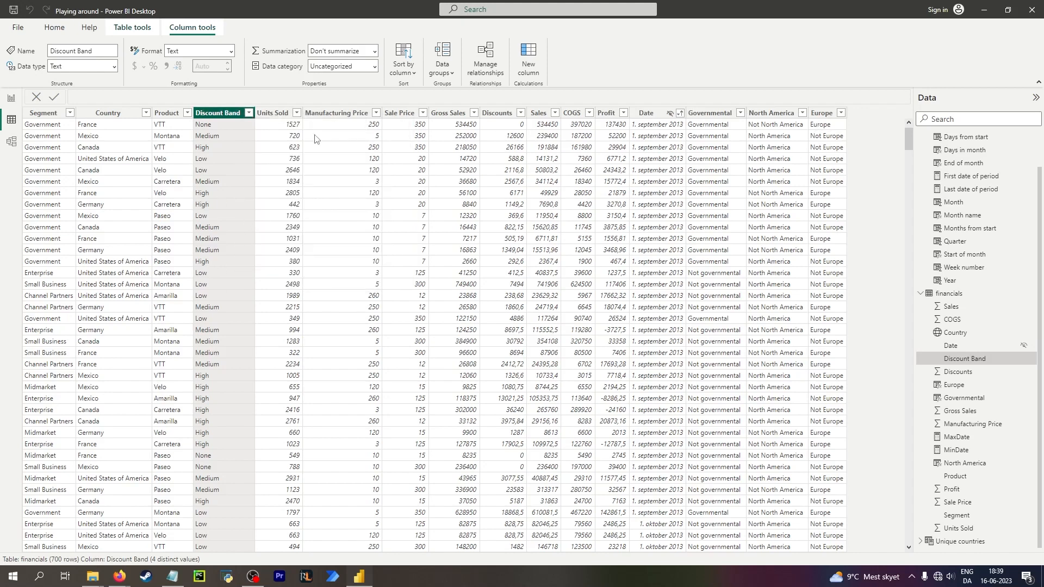
Add a calculated column Discount = IF(financials[Discount Band] = "None", "No", "Yes") to financials.
click(532, 62)
text(D)
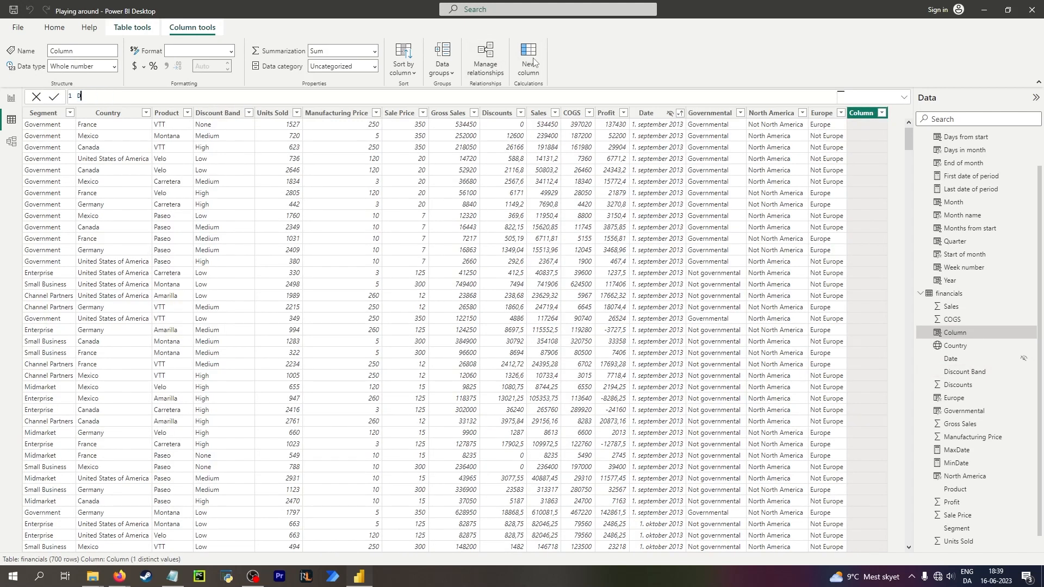
text(iscount = IF()
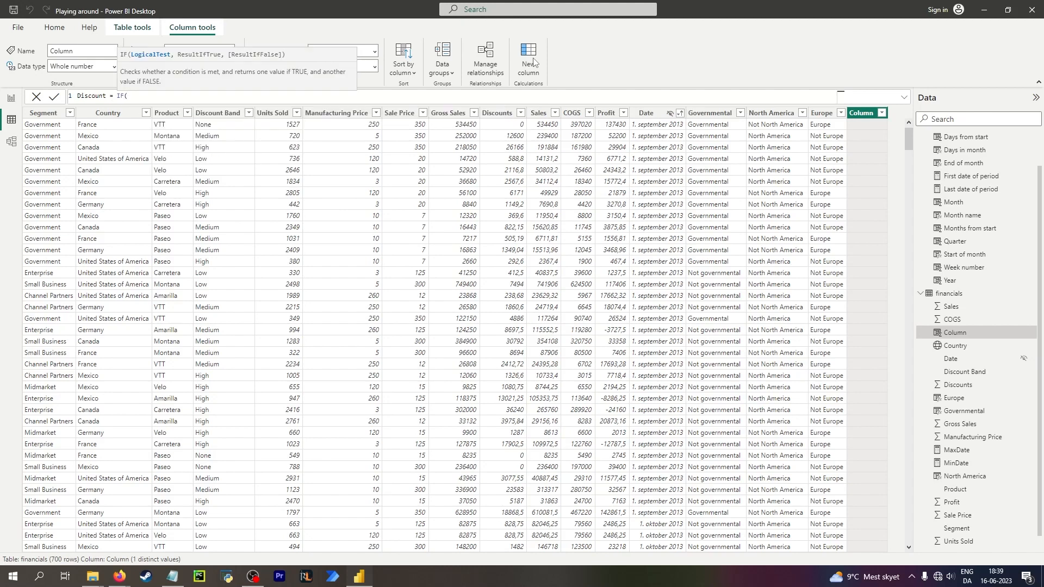
text(di)
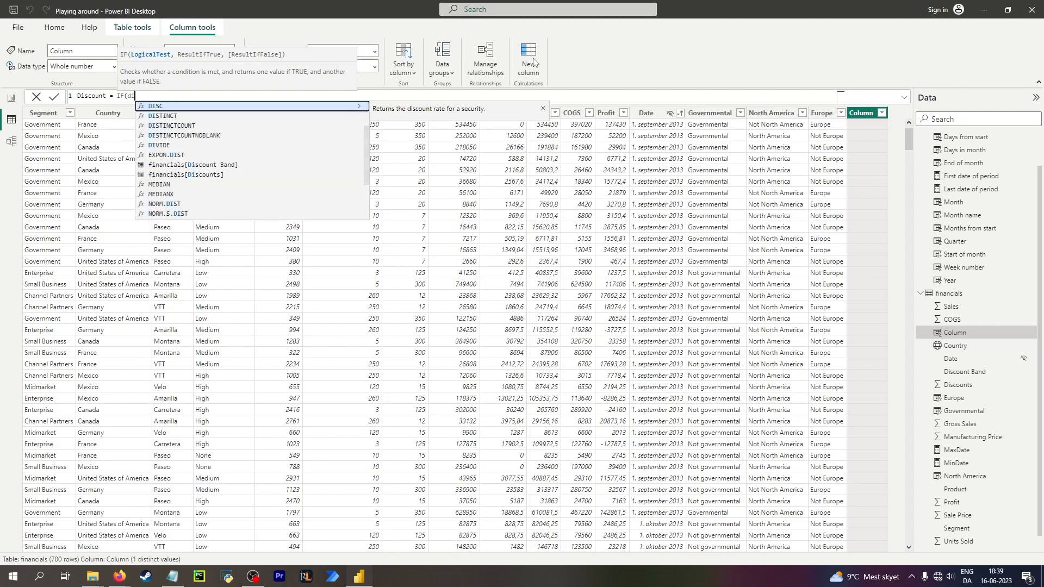
text(sc)
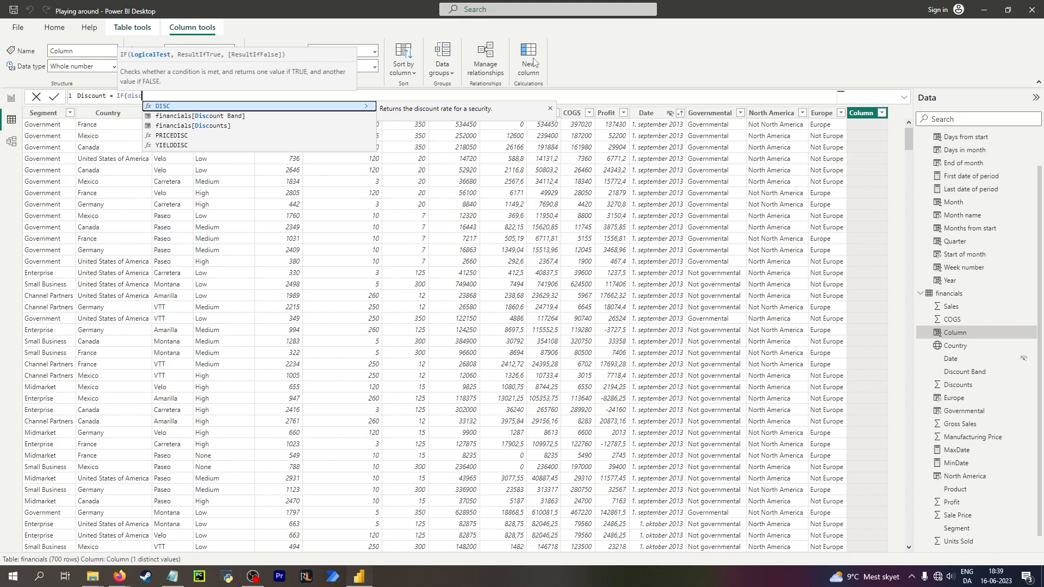
key(Down)
key(Tab)
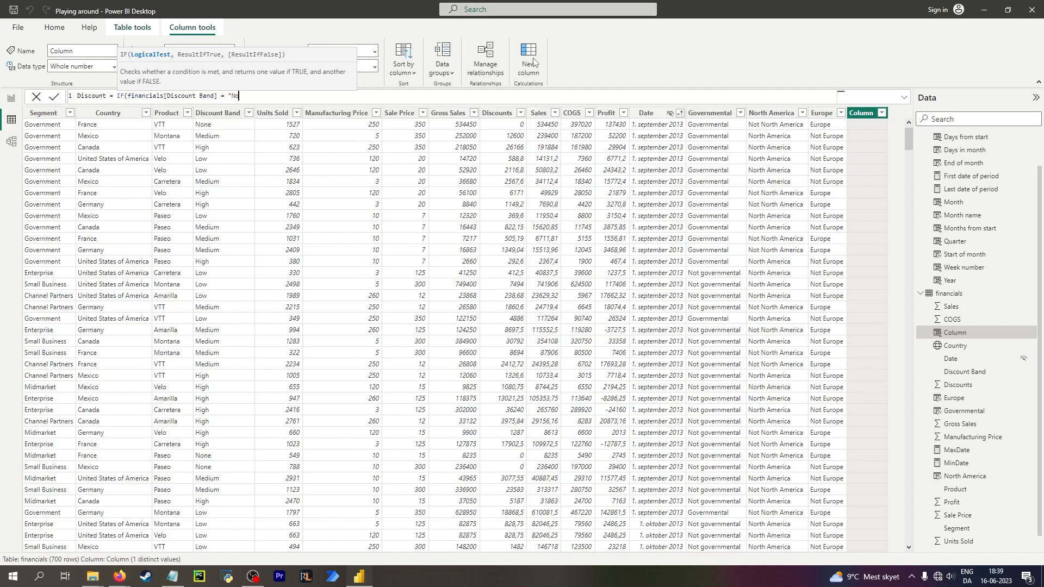
text(= "None", "No")
text(, "Y)
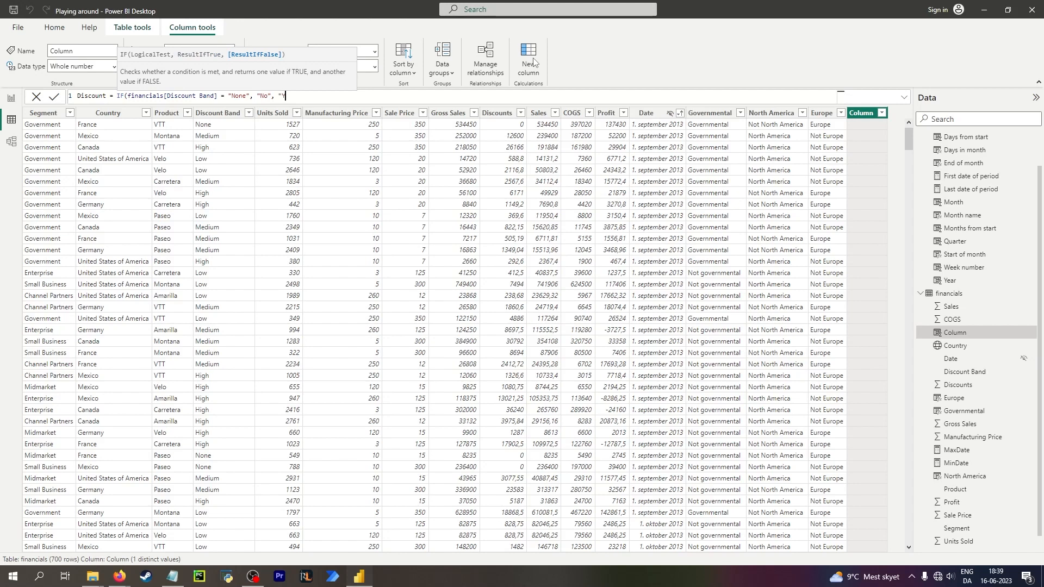
text(es"))
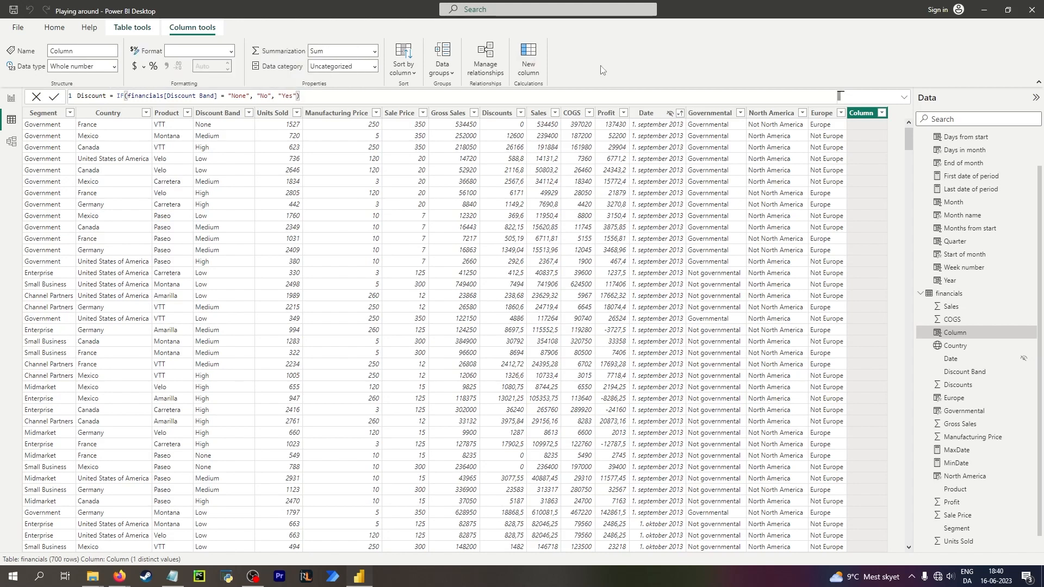
key(Return)
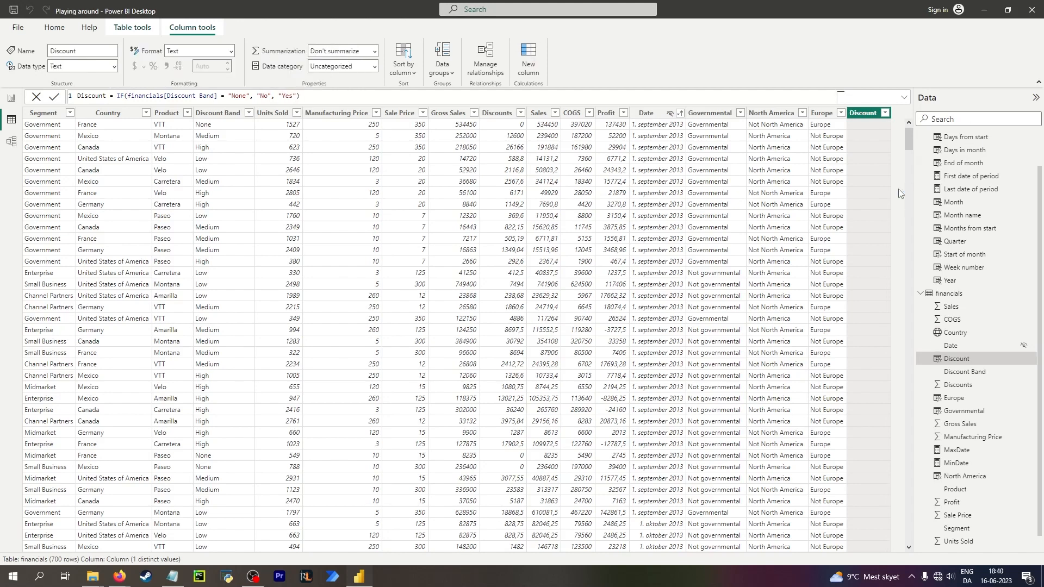
Change the Units Sold column's data type to Whole number.
click(273, 128)
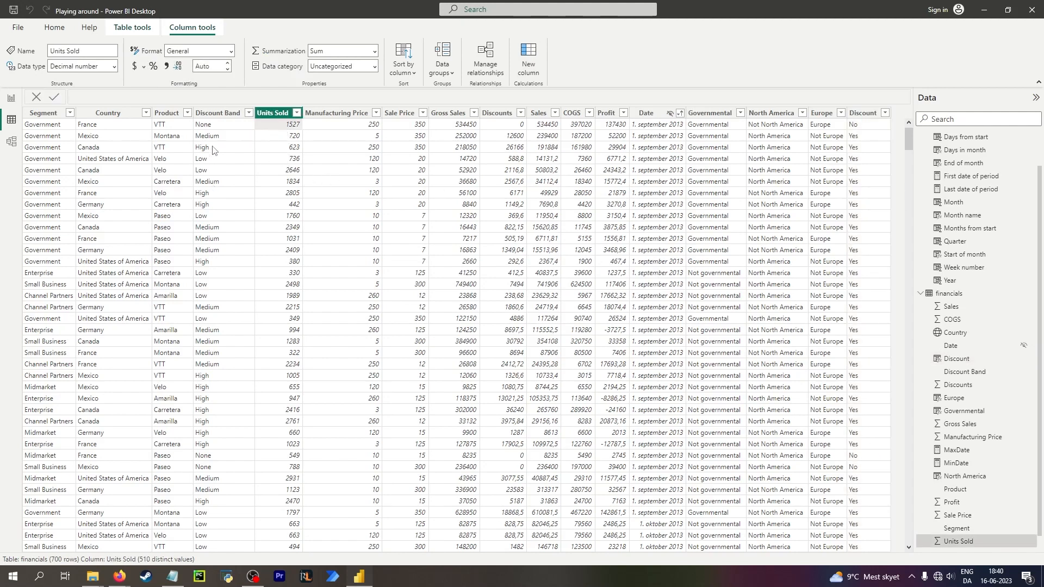
click(207, 149)
click(283, 137)
click(114, 68)
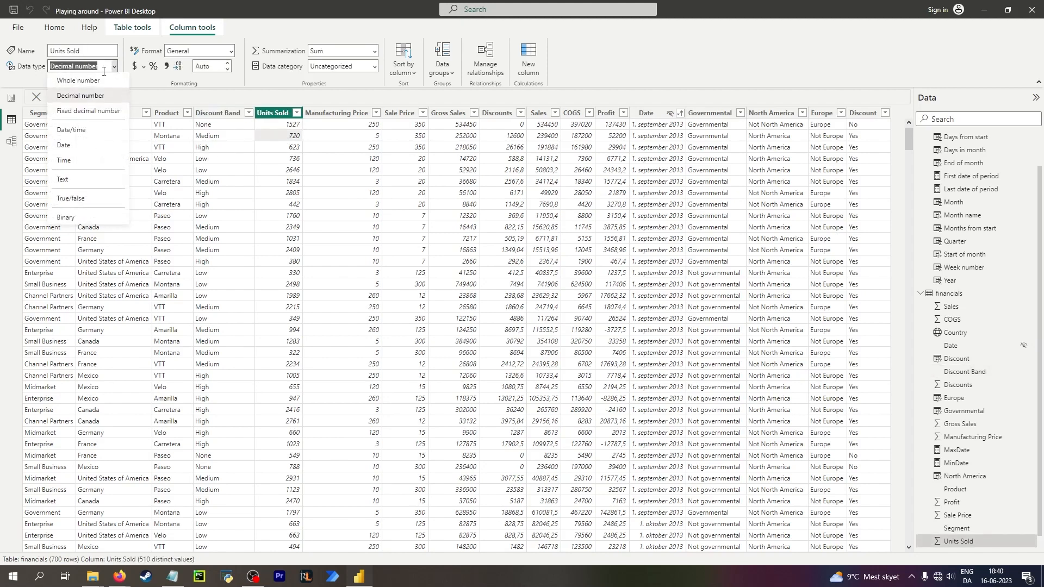
click(297, 113)
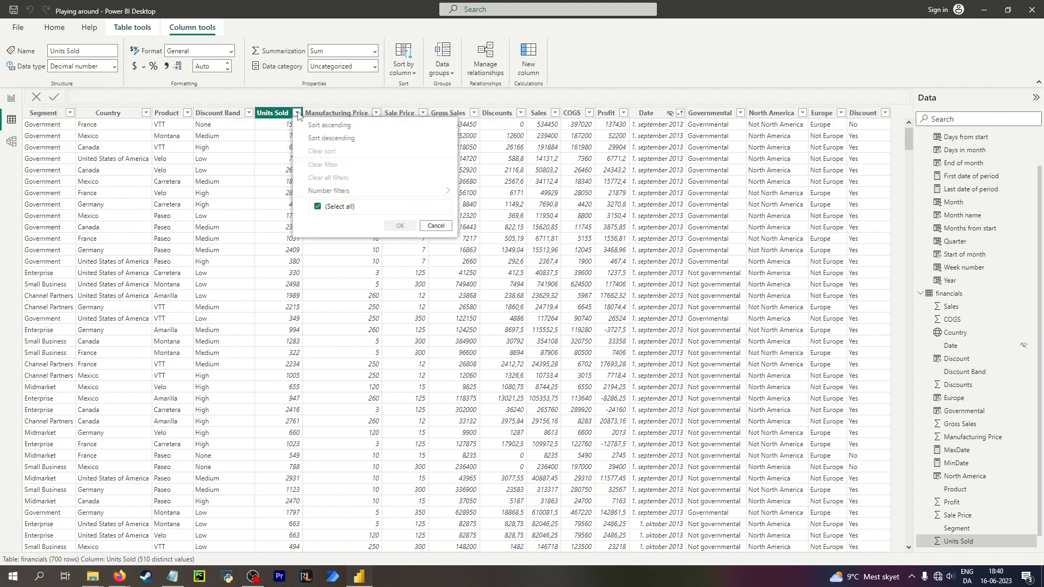
click(276, 136)
click(114, 66)
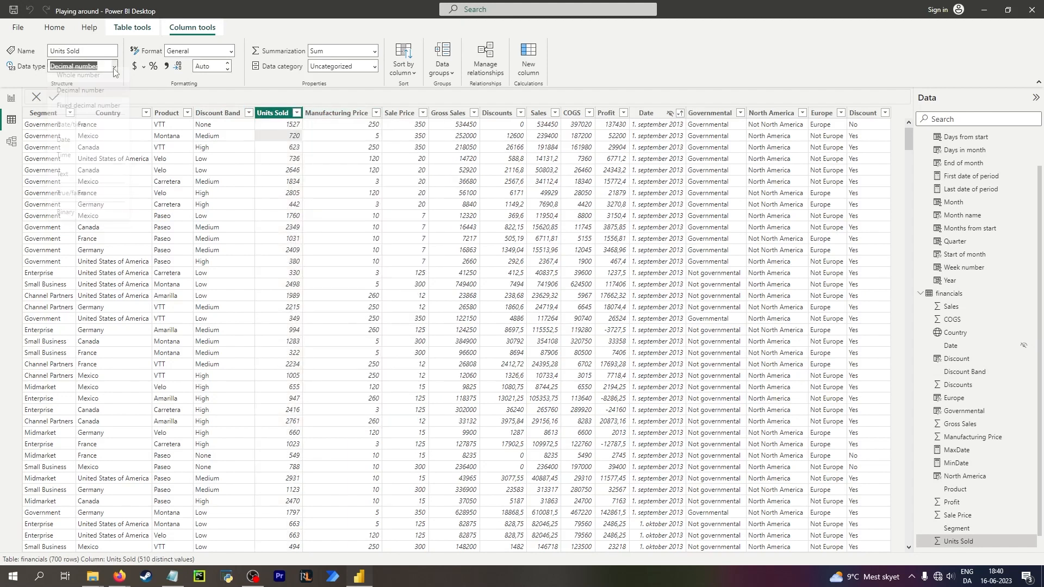
click(93, 81)
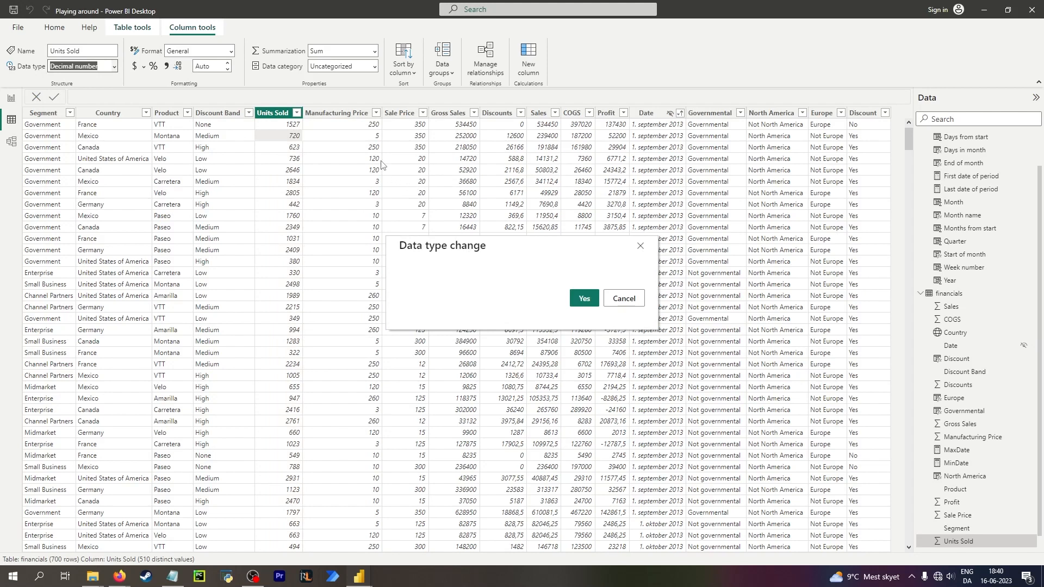
click(583, 298)
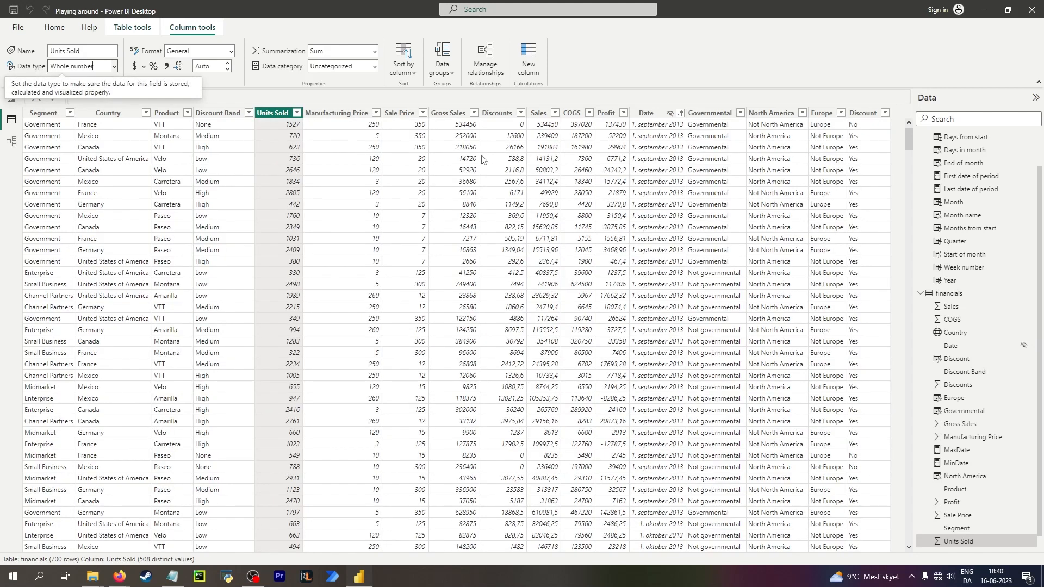
Format the Units Sold column as Whole number with a thousands separator.
right_click(683, 137)
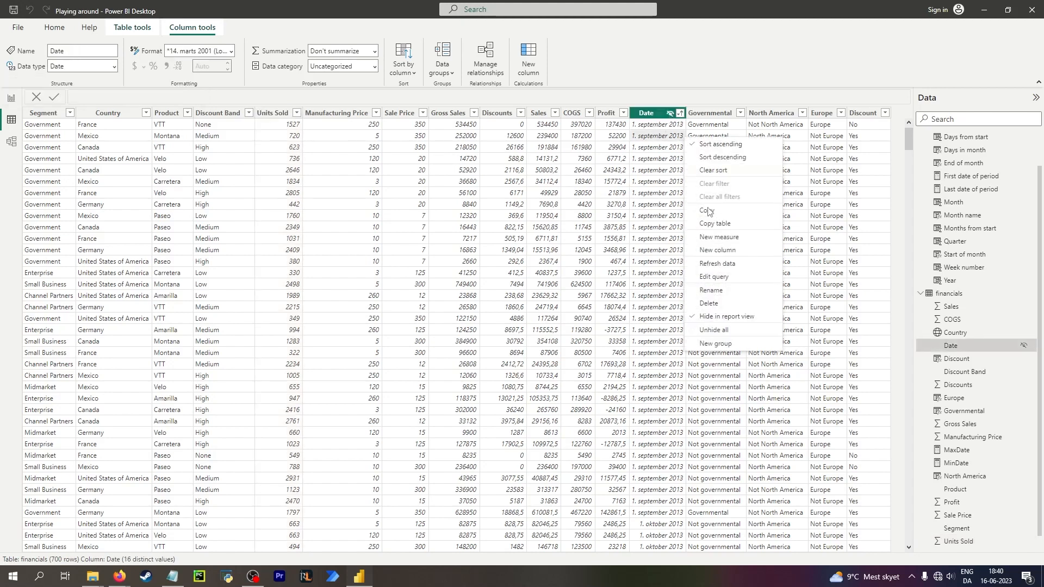
click(274, 150)
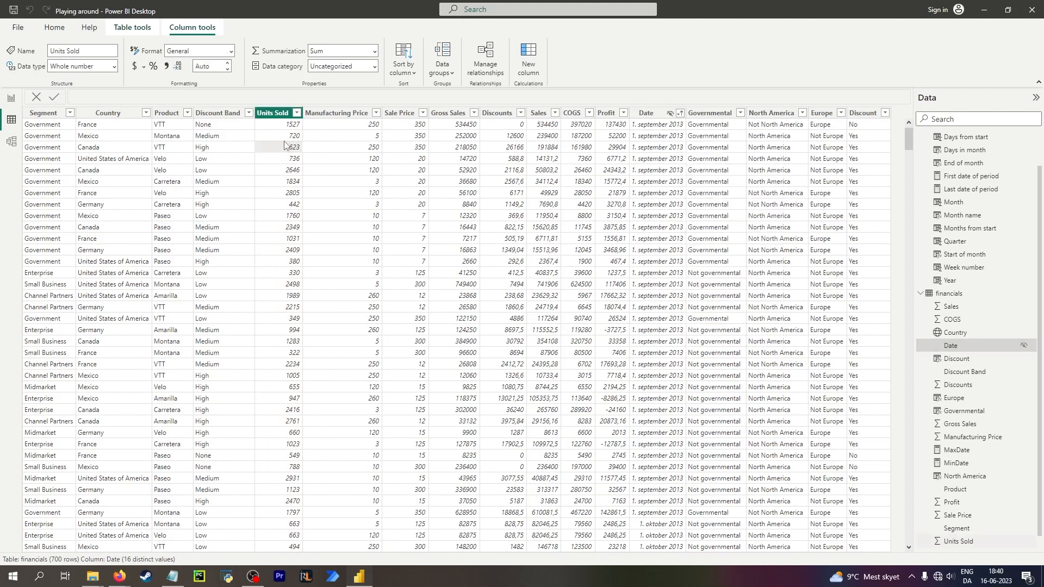
click(222, 51)
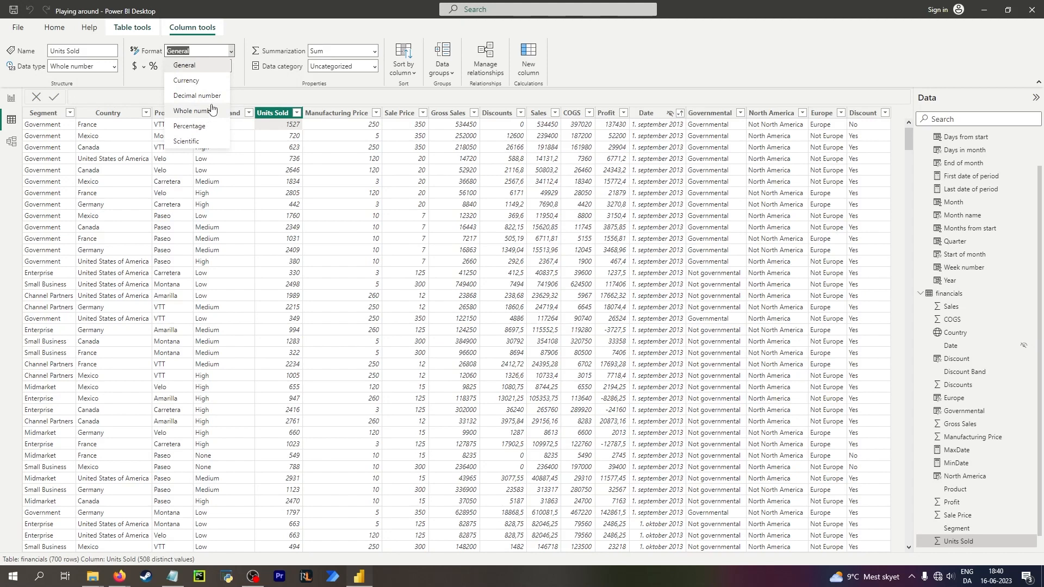
click(245, 26)
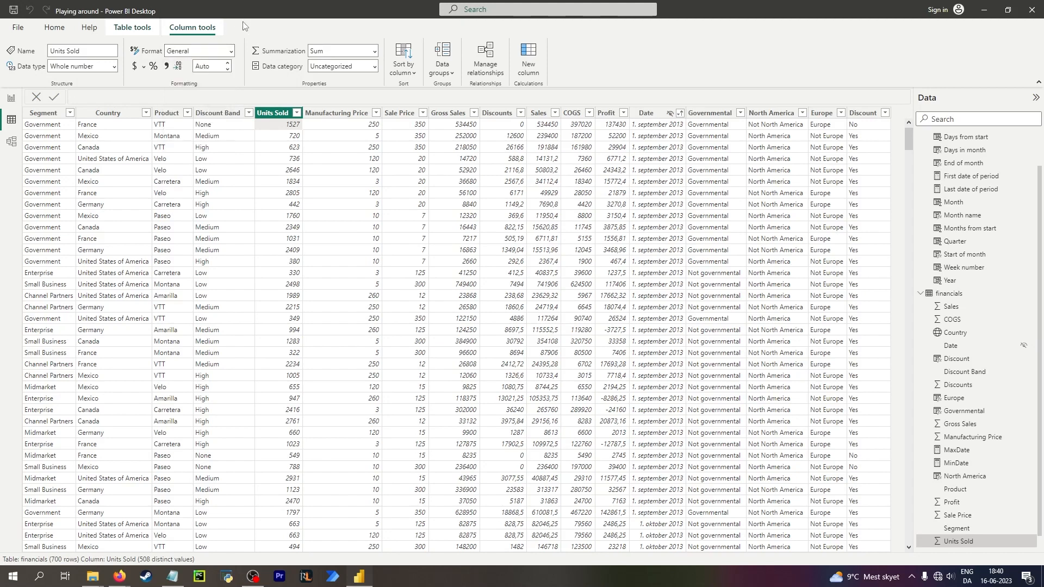
click(166, 67)
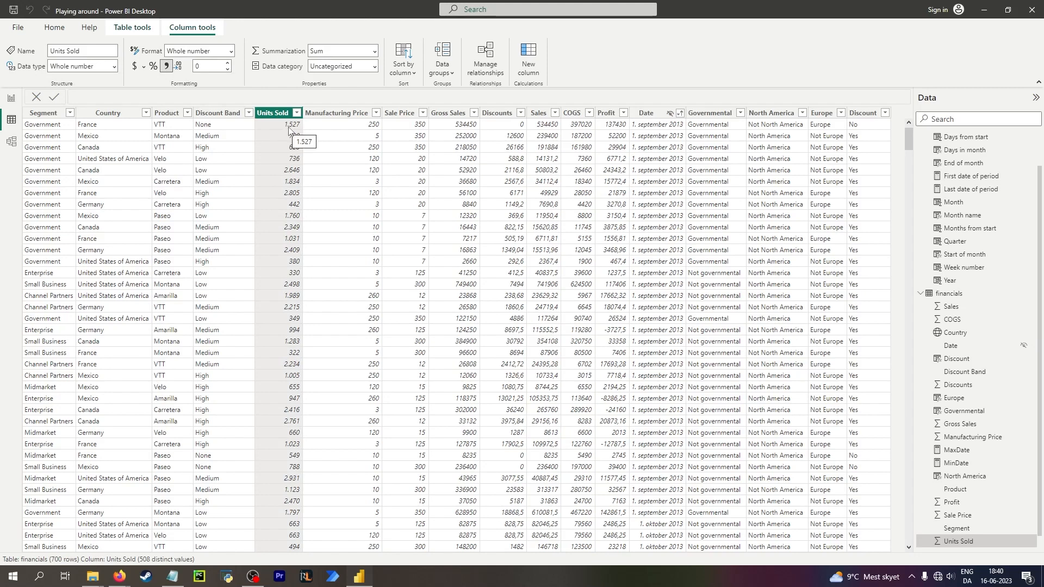
click(231, 51)
click(194, 66)
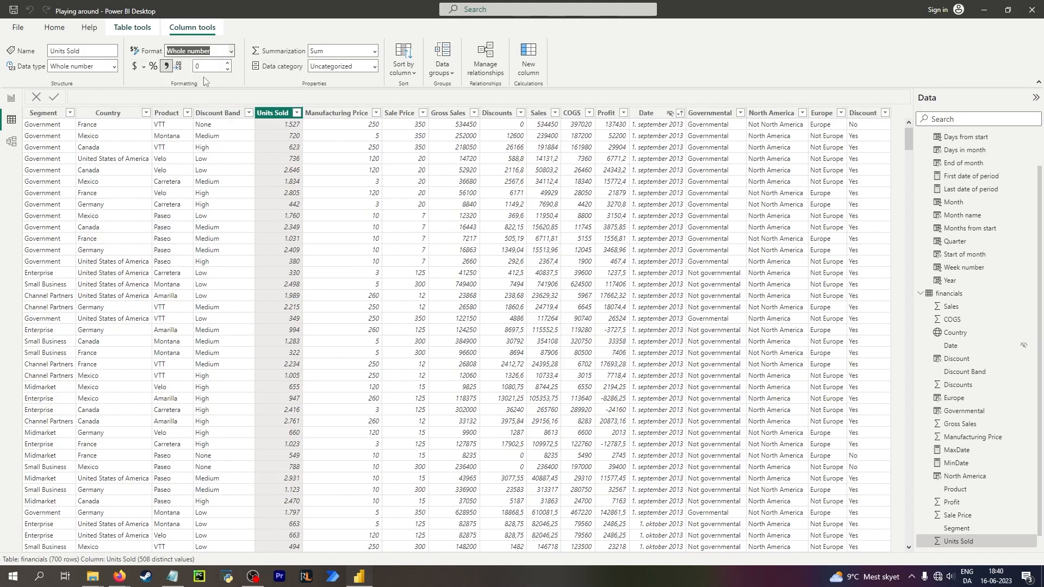
click(167, 66)
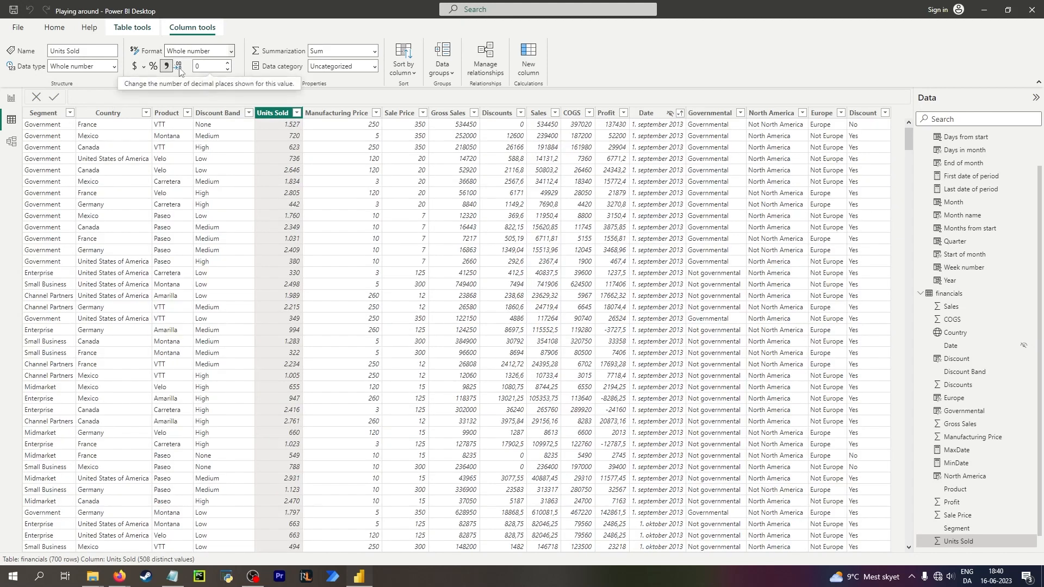
click(229, 63)
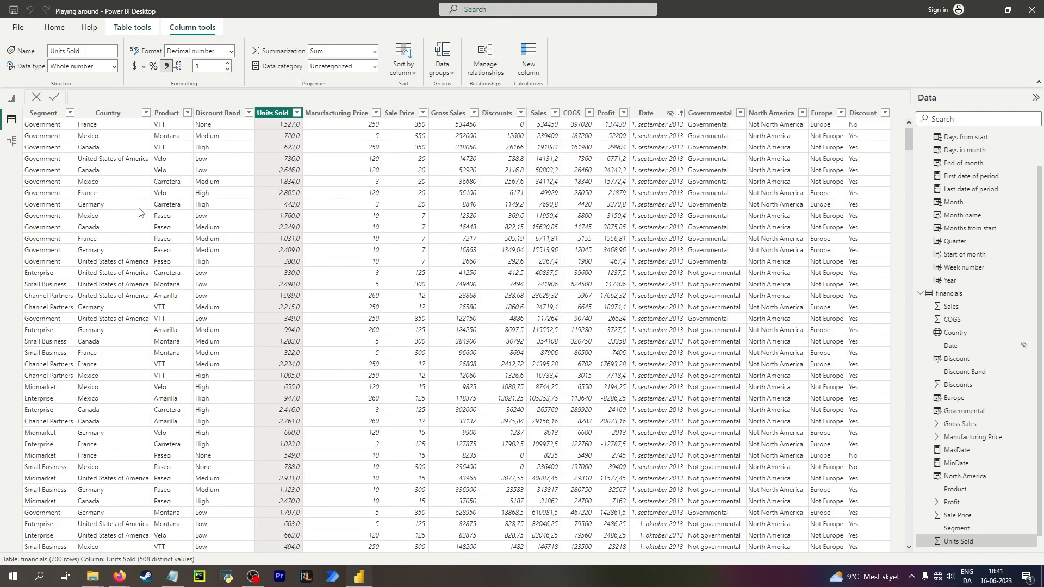
click(230, 50)
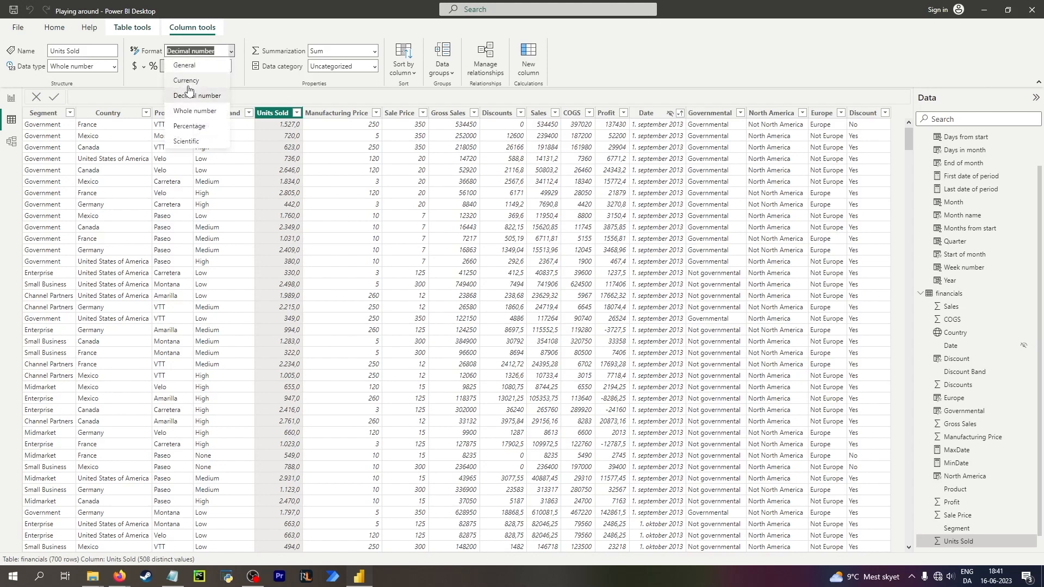
click(202, 111)
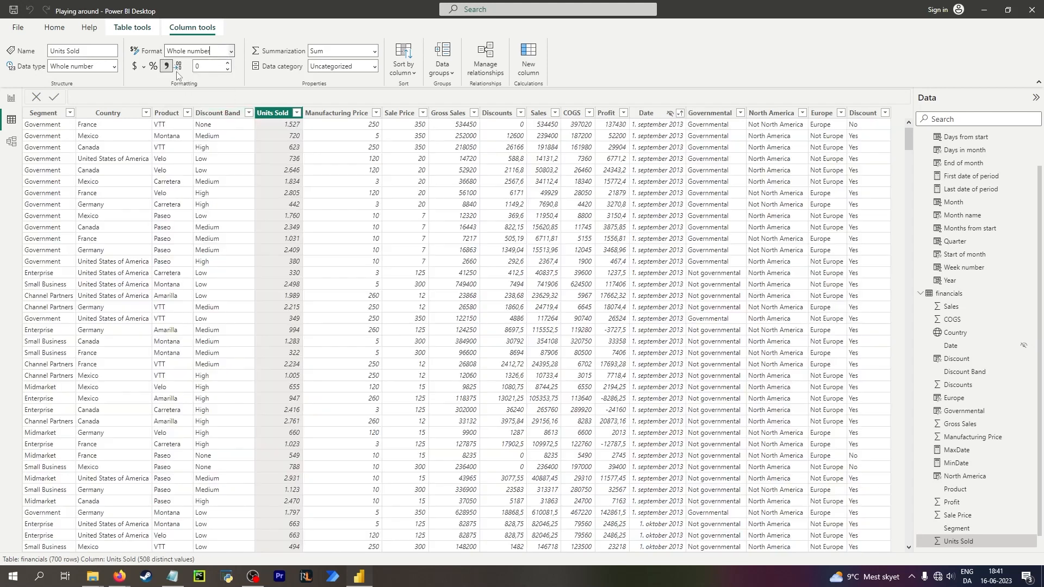
Change the Manufacturing Price column's data type to Decimal number.
click(274, 123)
click(345, 125)
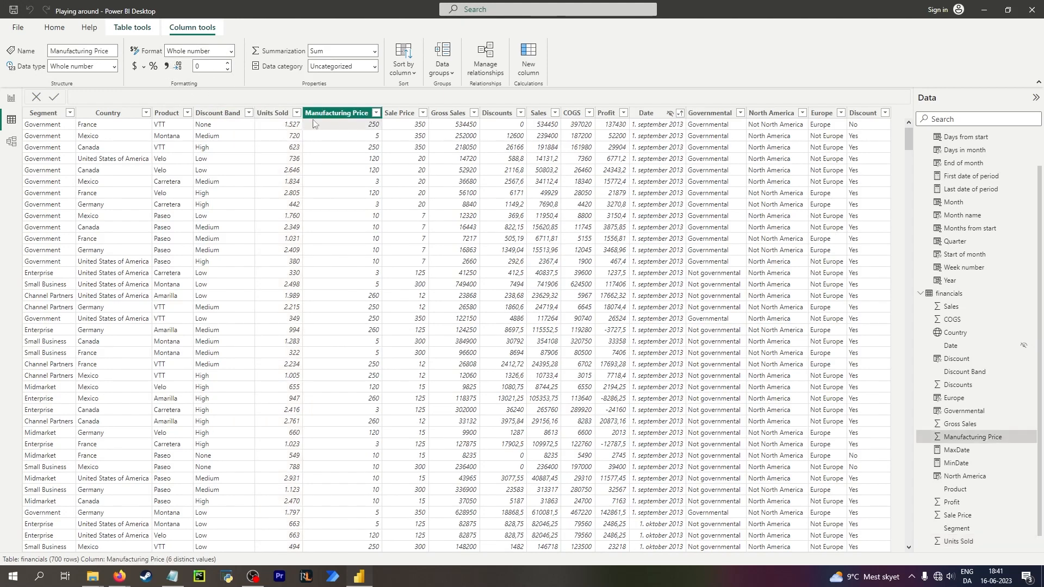
click(115, 66)
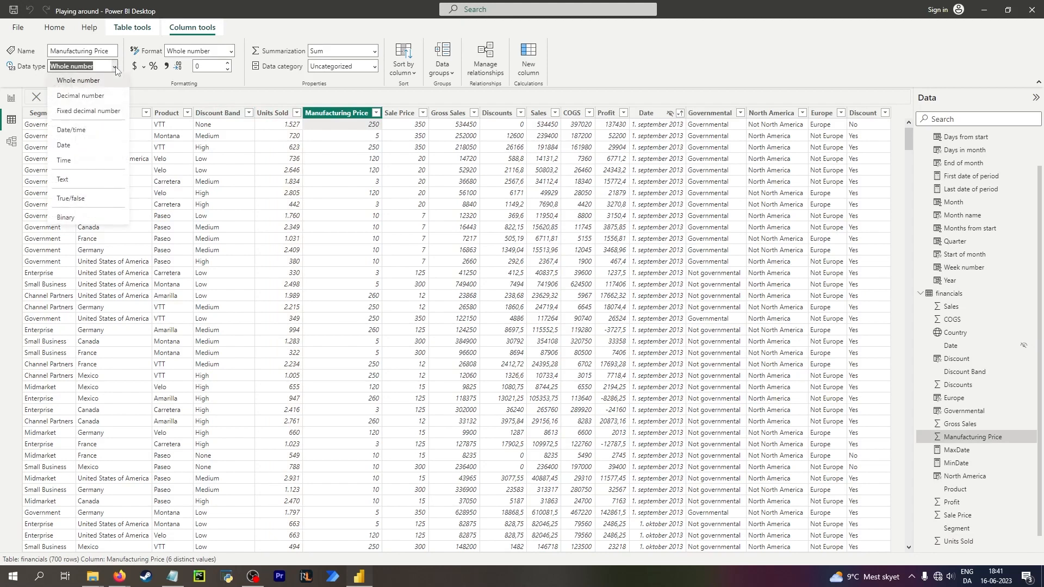
click(286, 95)
click(377, 112)
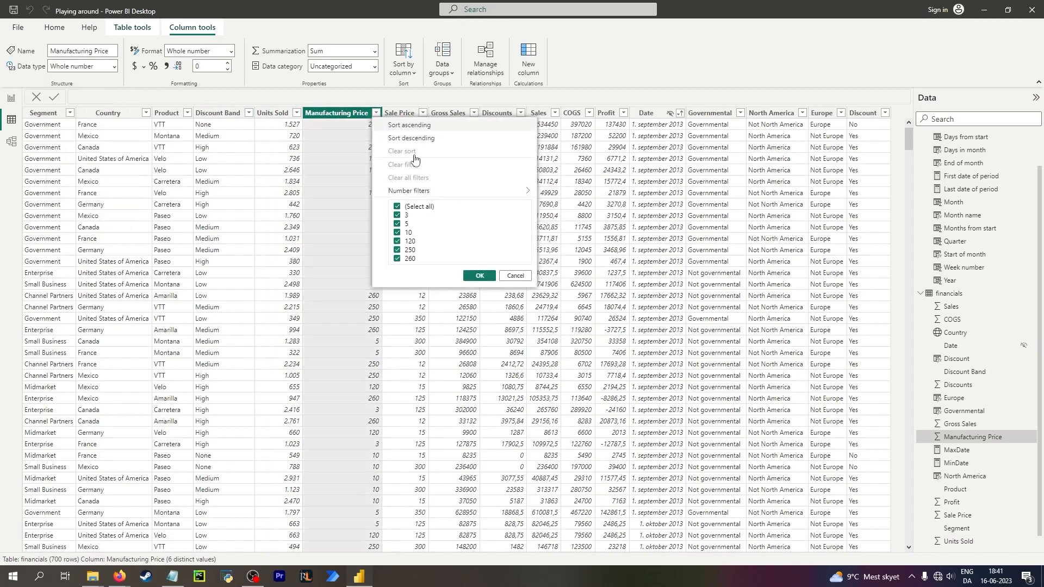
click(516, 276)
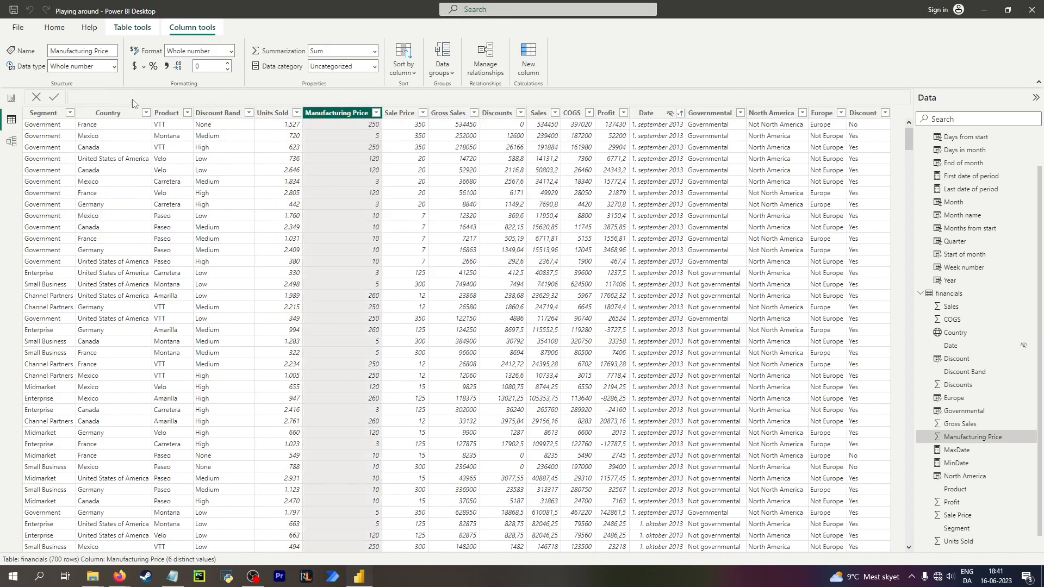
click(114, 68)
click(100, 95)
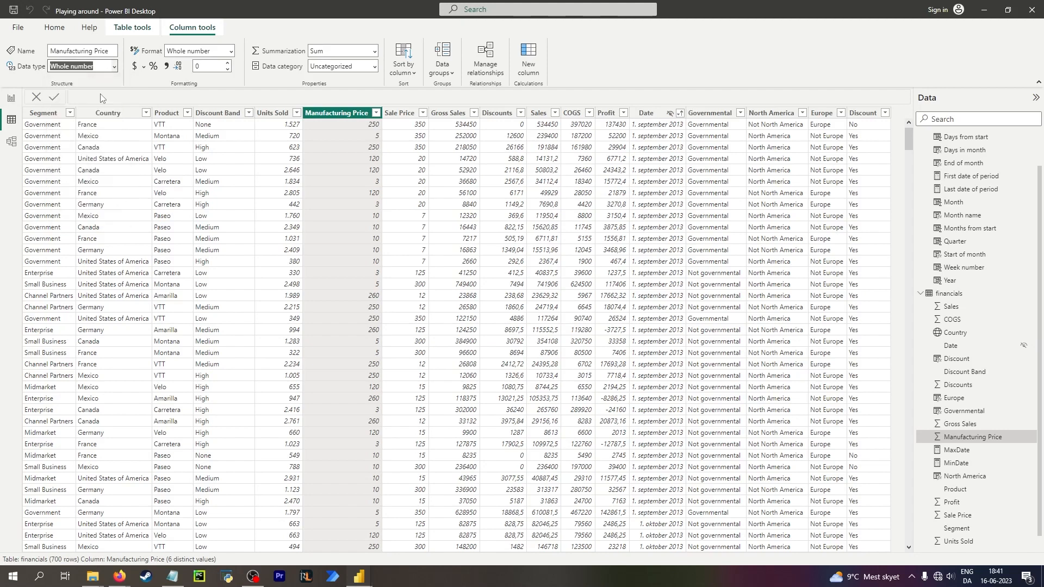
click(580, 298)
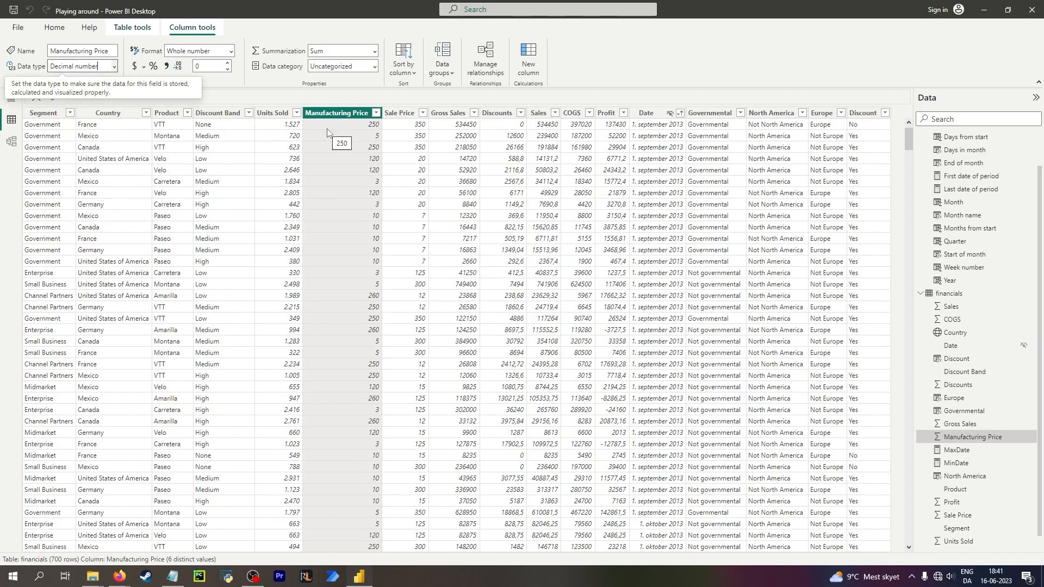
Change the Manufacturing Price column's data type to Fixed decimal number, confirming the change.
click(113, 66)
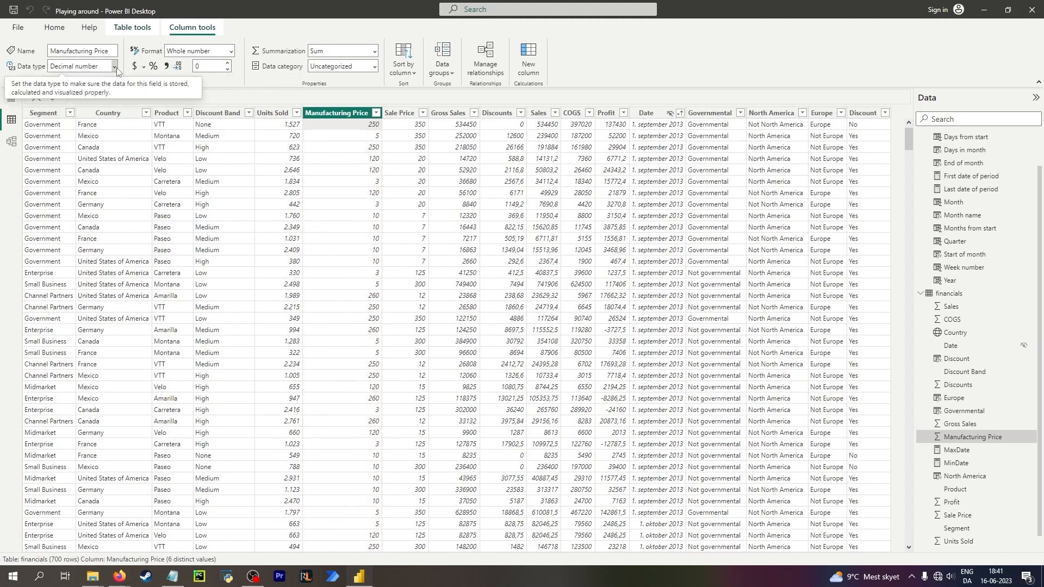
click(101, 111)
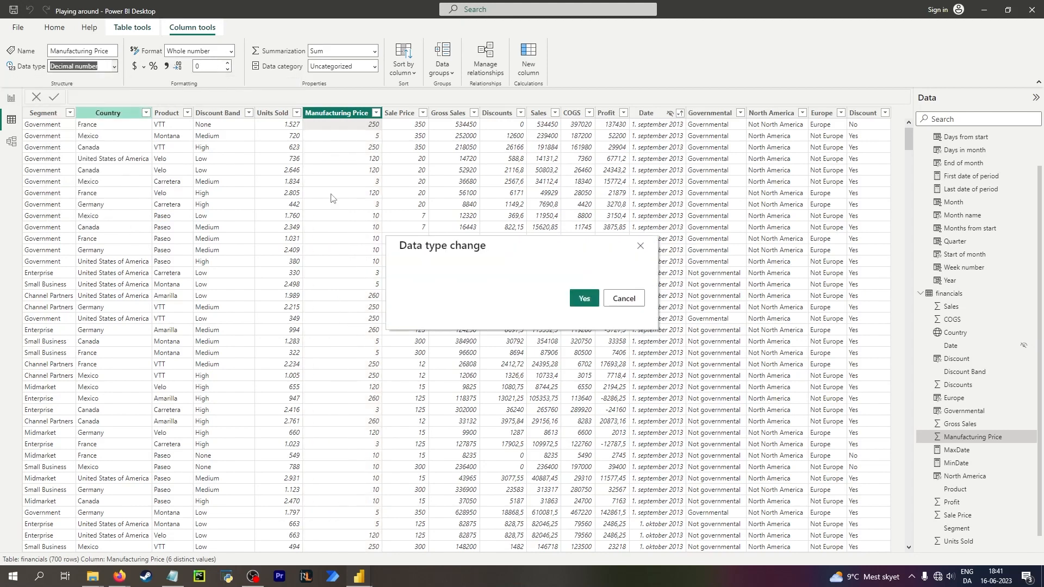
click(573, 298)
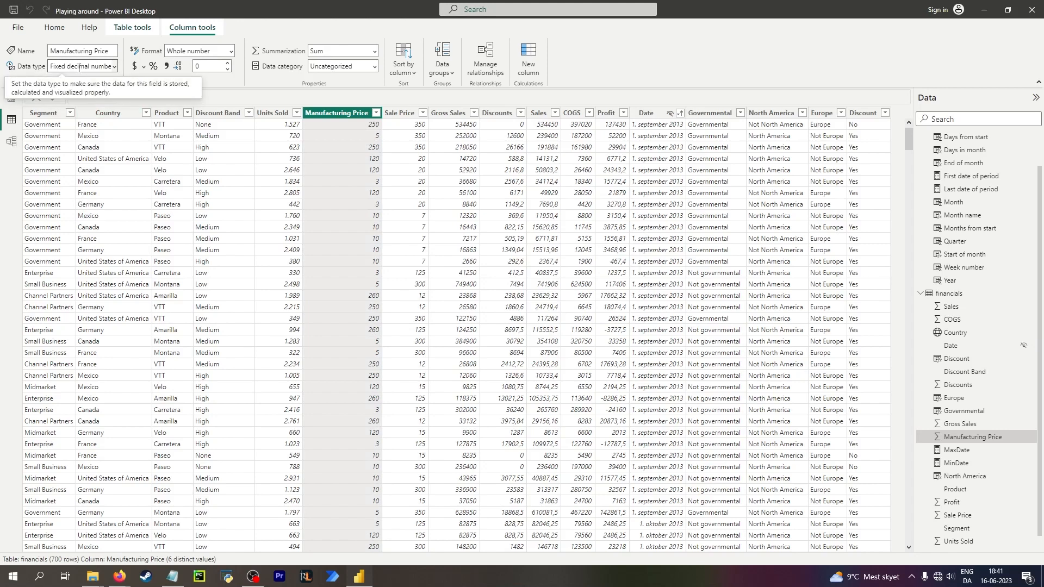
click(113, 68)
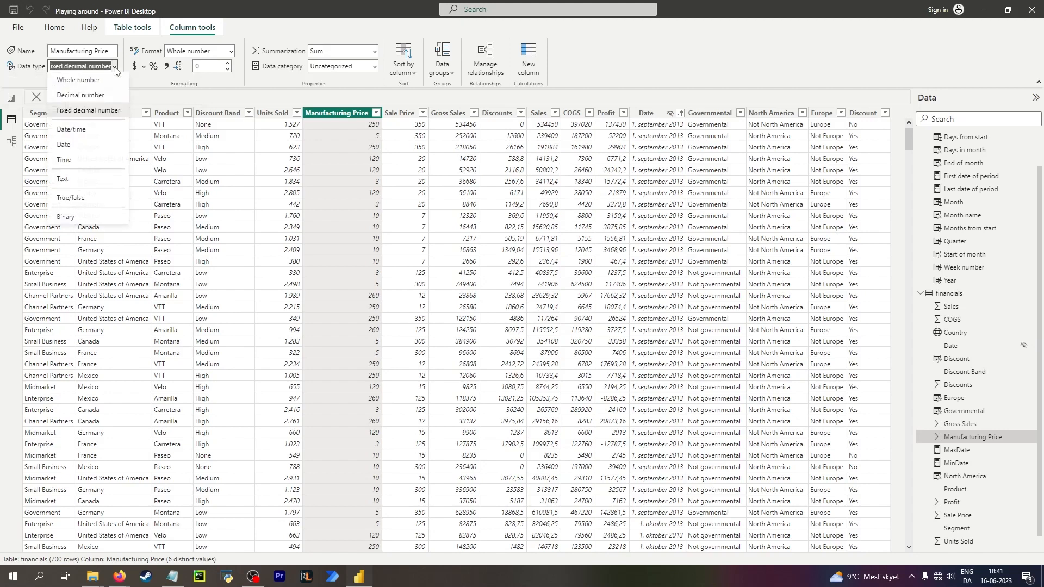
click(105, 108)
click(228, 62)
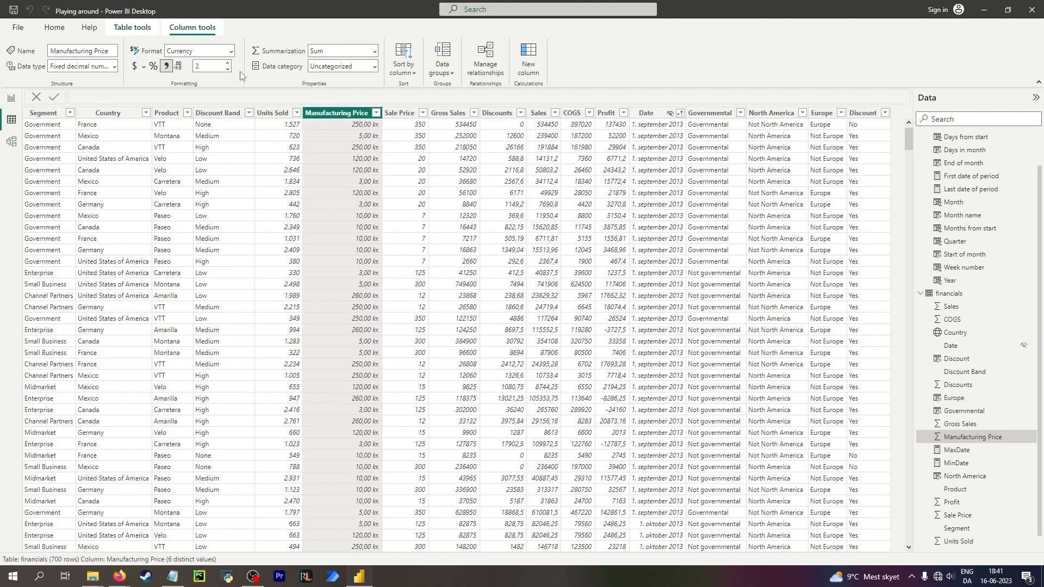
Set the Manufacturing Price currency symbol to $ English (United States).
click(369, 125)
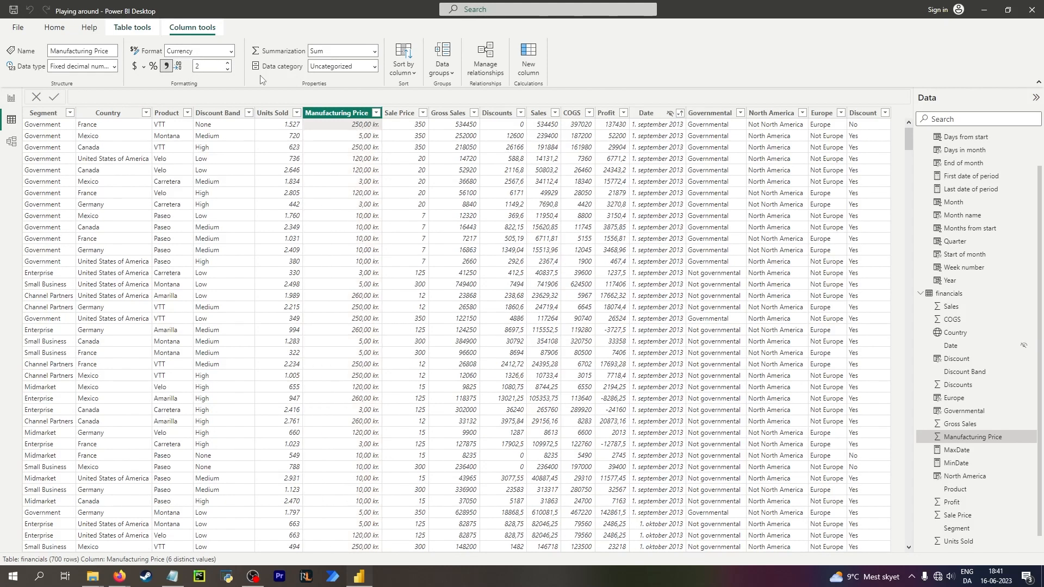
click(231, 51)
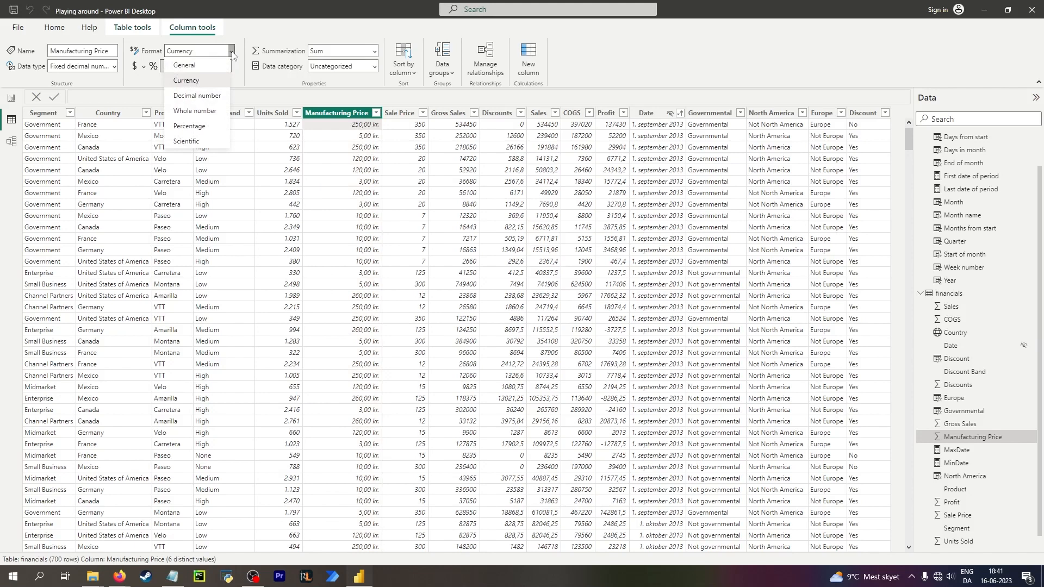
right_click(340, 127)
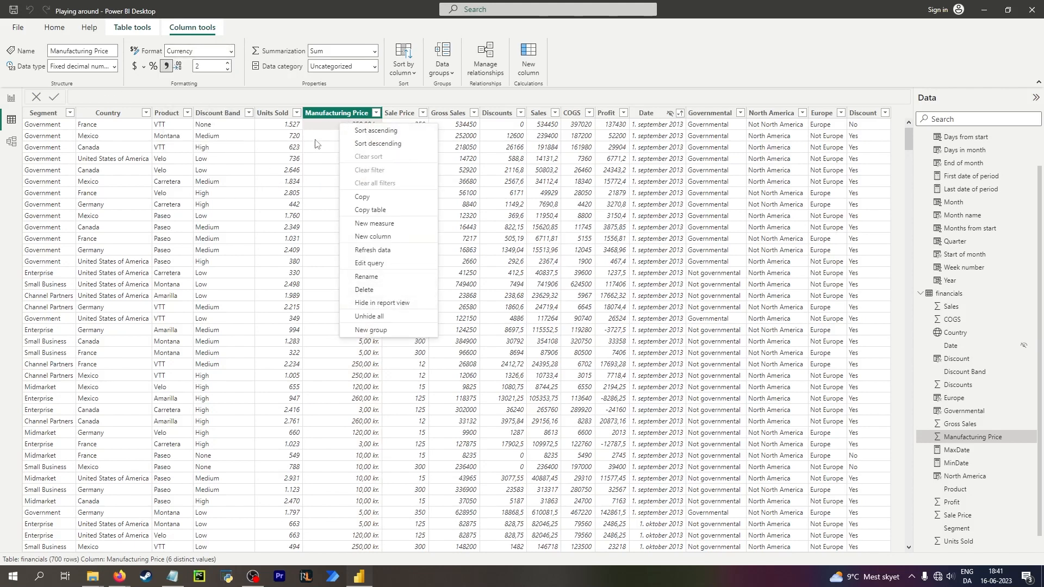
click(330, 129)
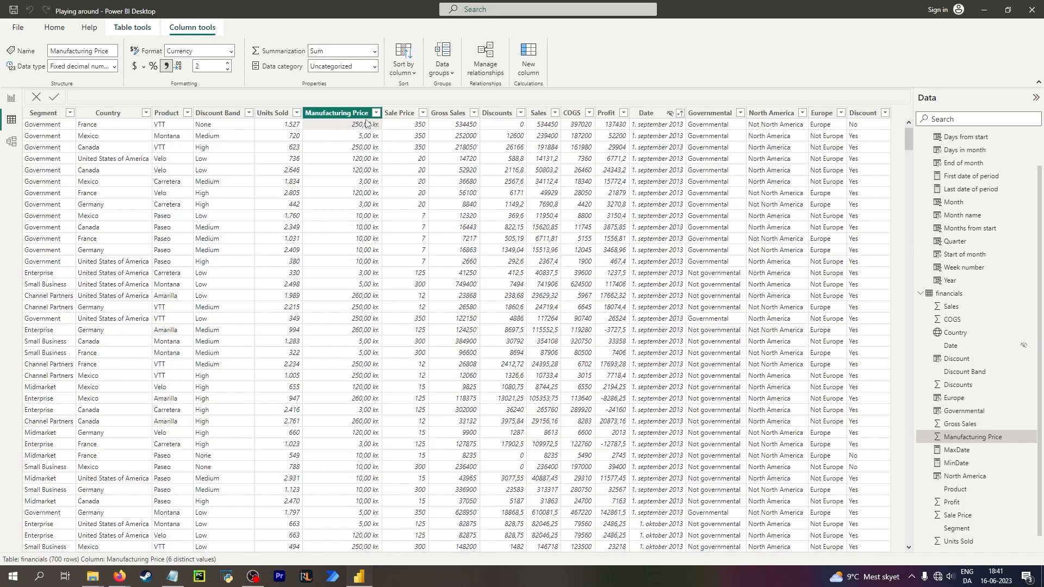
click(231, 52)
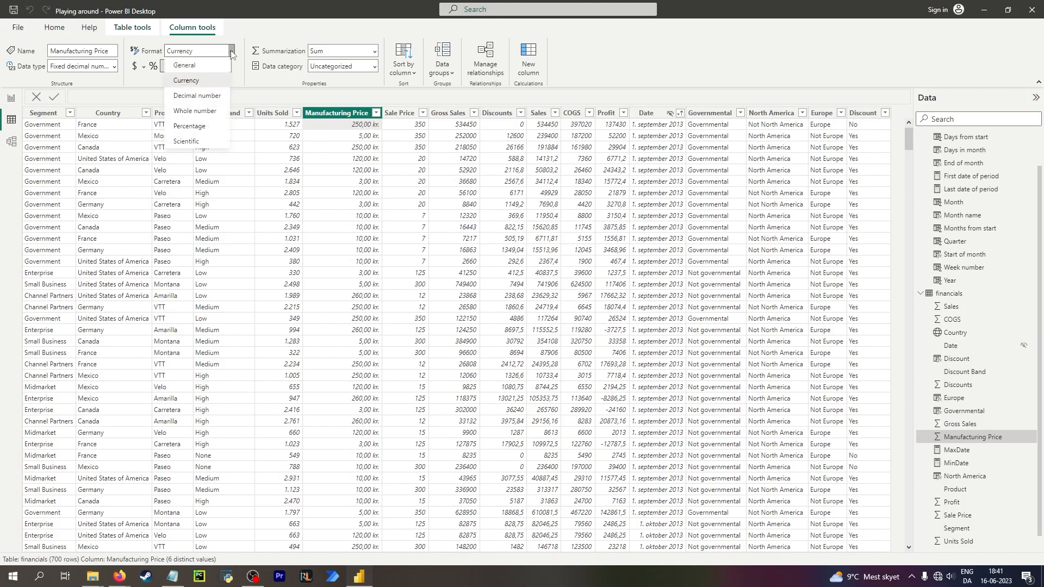
click(231, 52)
double_click(147, 51)
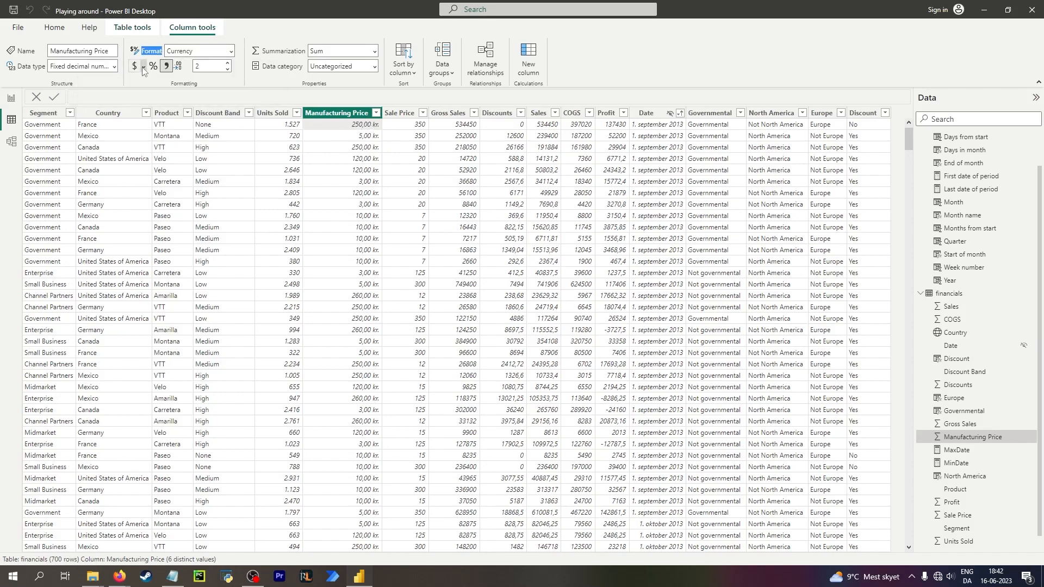
click(143, 66)
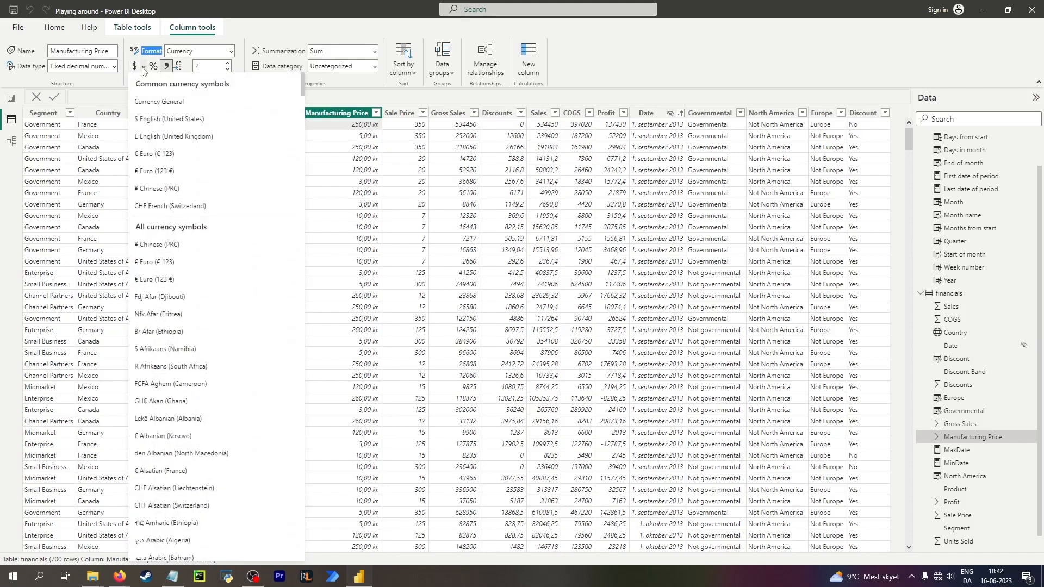
click(207, 120)
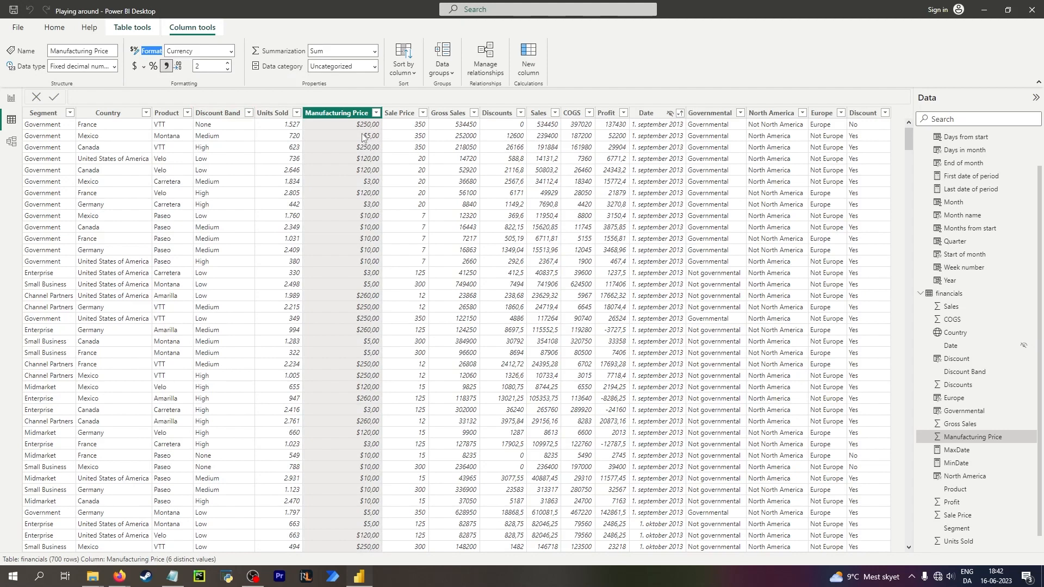
Change the Sale Price column's data type to Fixed decimal number.
click(404, 128)
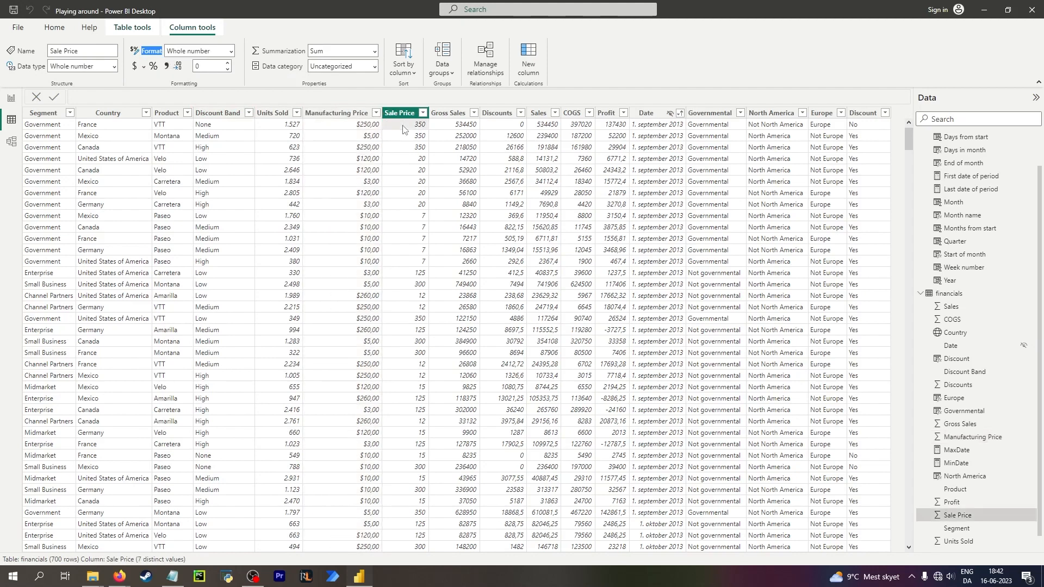
click(353, 127)
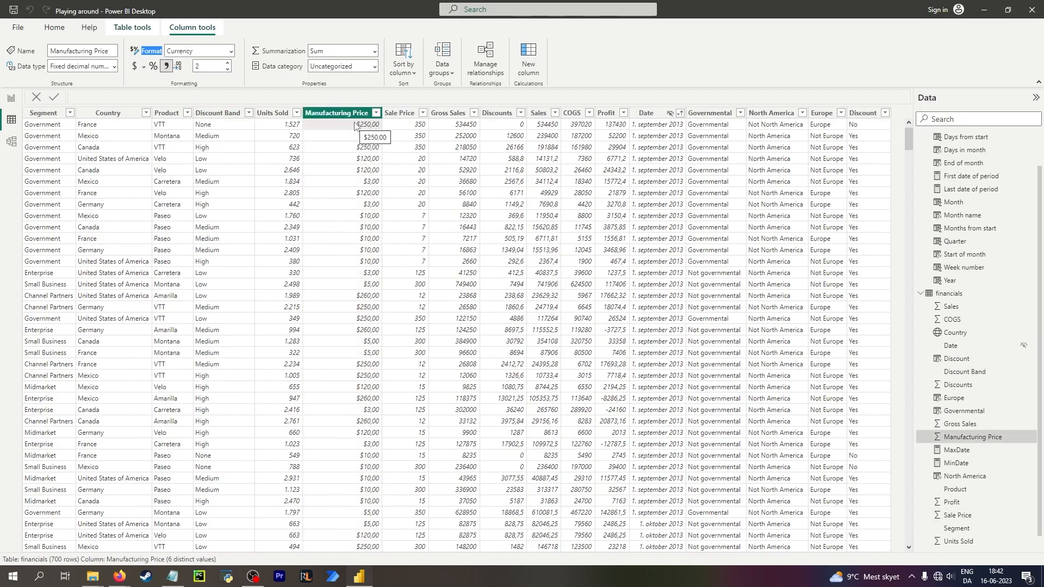
right_click(354, 125)
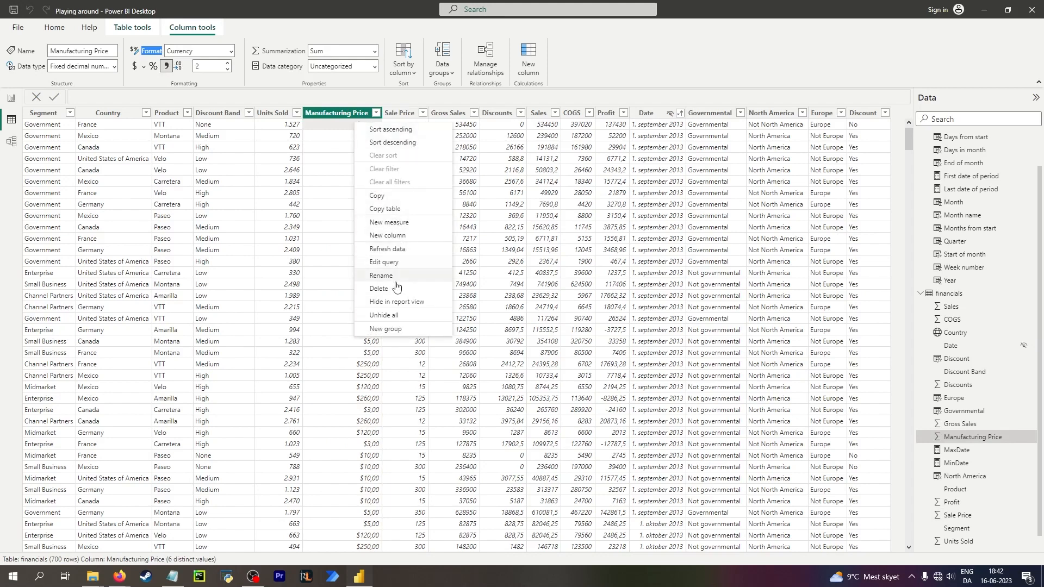
click(343, 131)
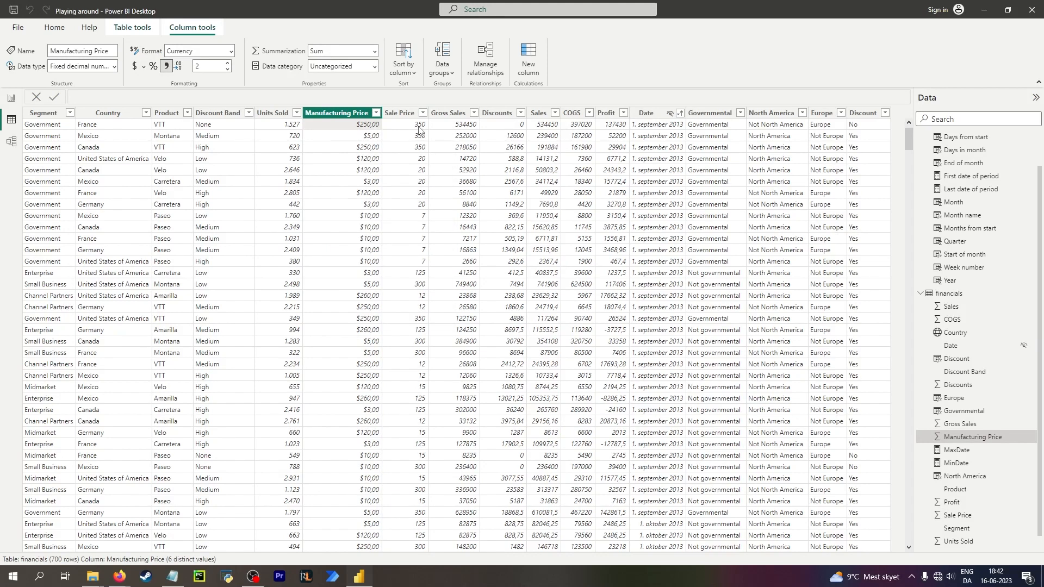
click(420, 133)
click(115, 66)
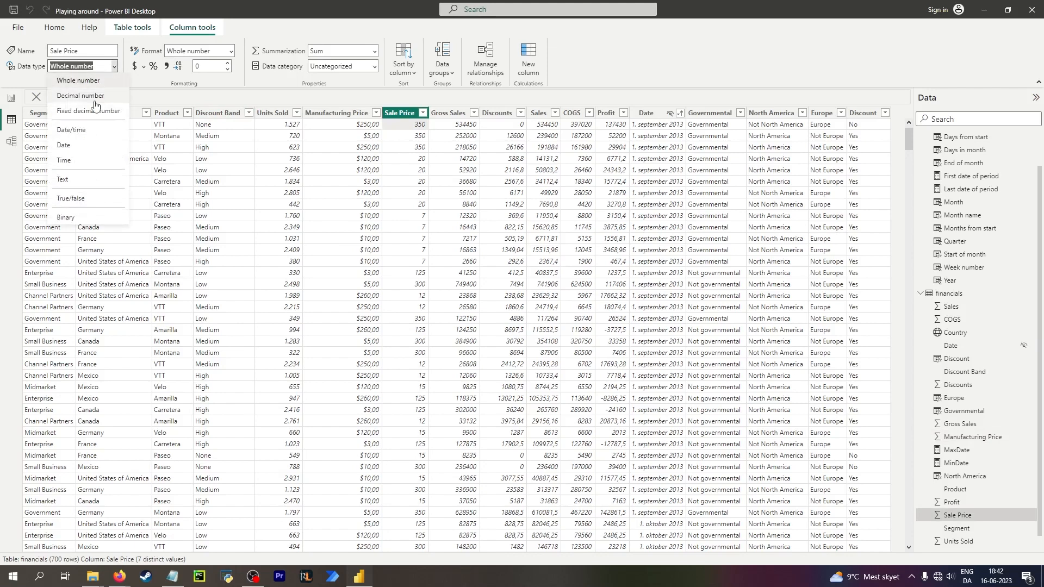
click(73, 88)
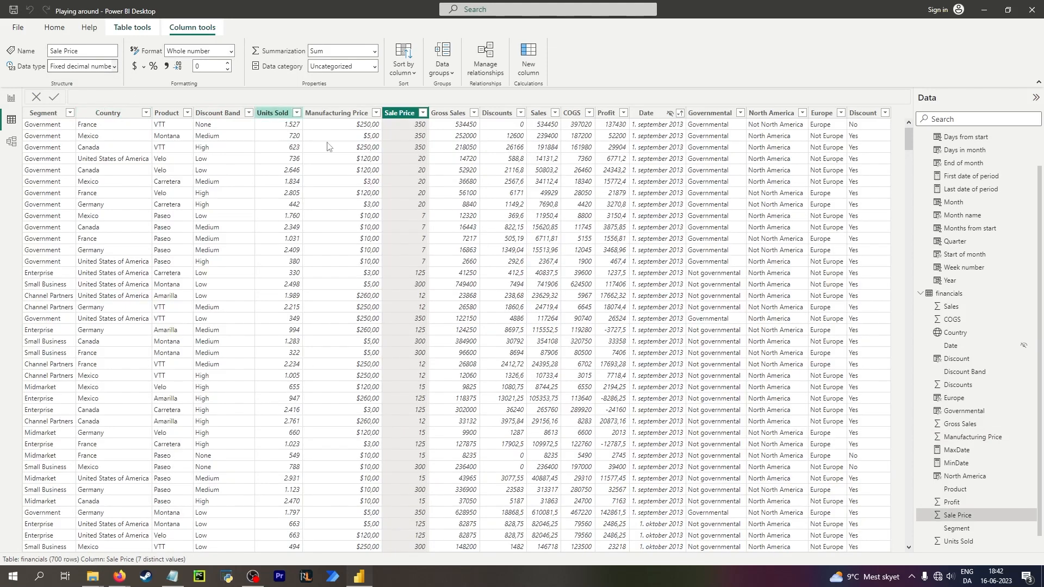
Format the Sale Price column as Currency with 2 decimal places.
click(367, 125)
click(397, 126)
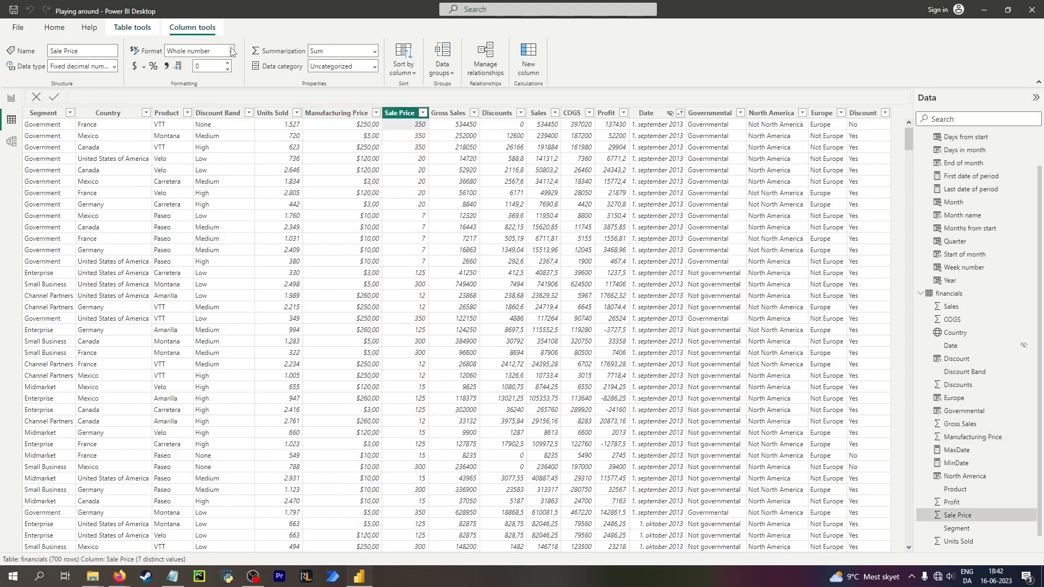
click(230, 51)
click(210, 80)
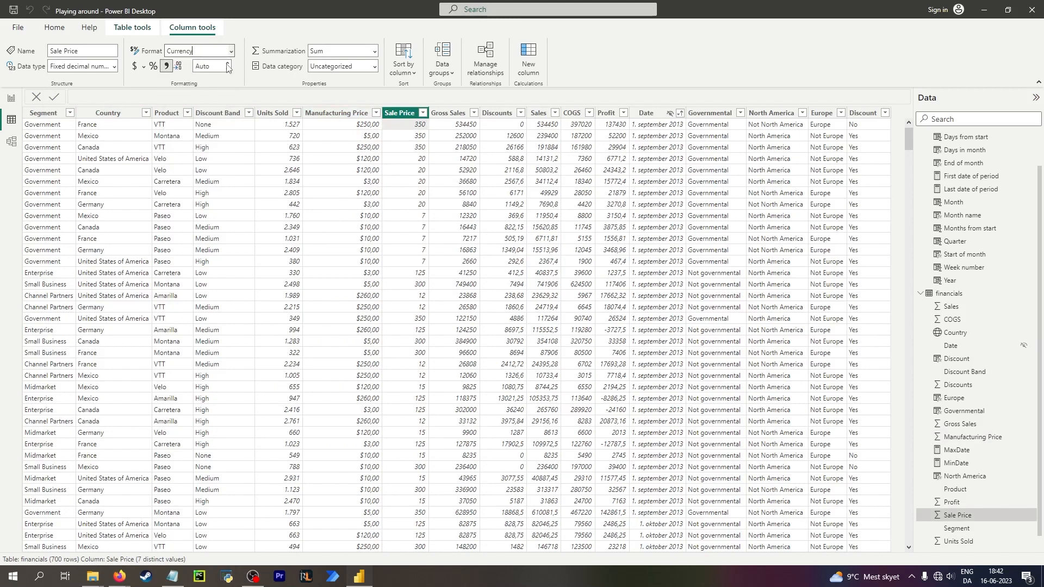
click(227, 67)
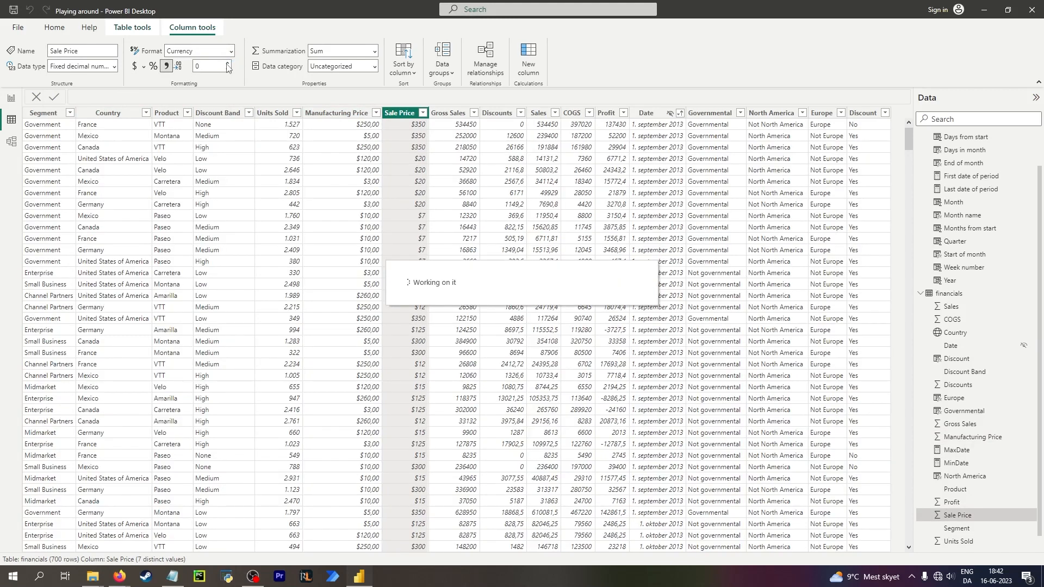
text(0)
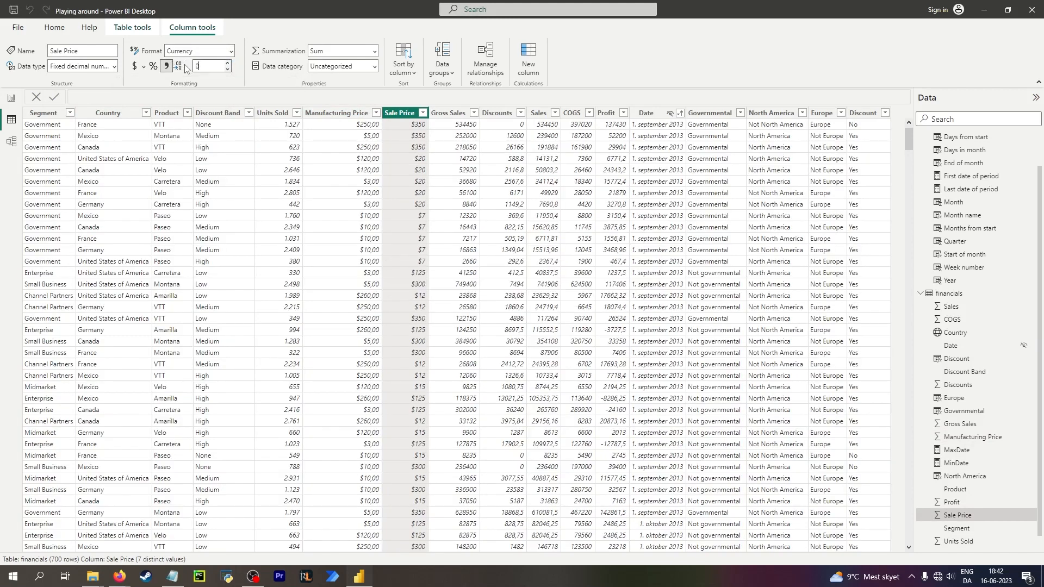
Change the Gross Sales column's data type to Whole number, confirming the change.
click(459, 128)
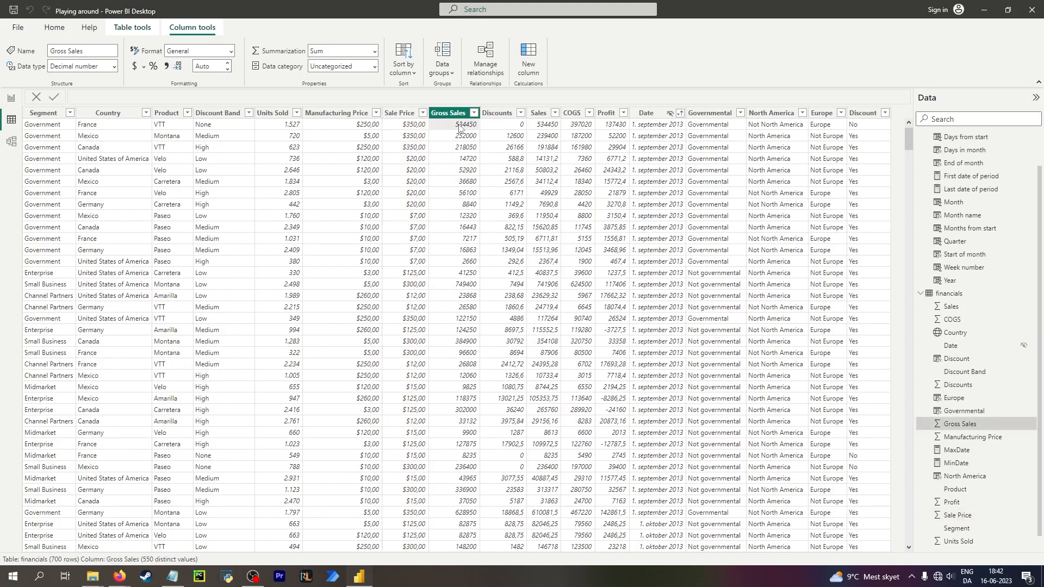
click(114, 66)
click(95, 81)
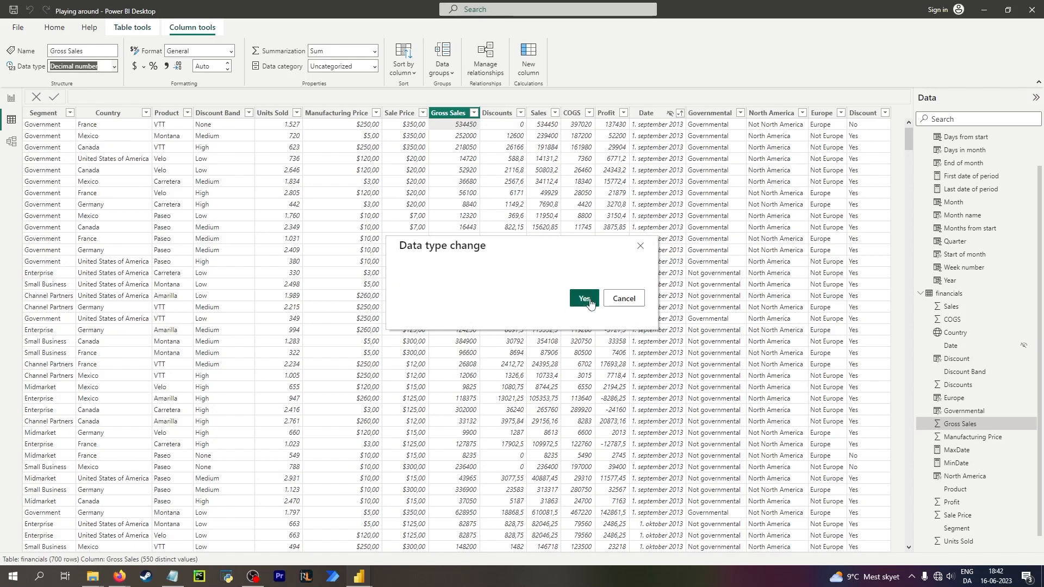
click(581, 298)
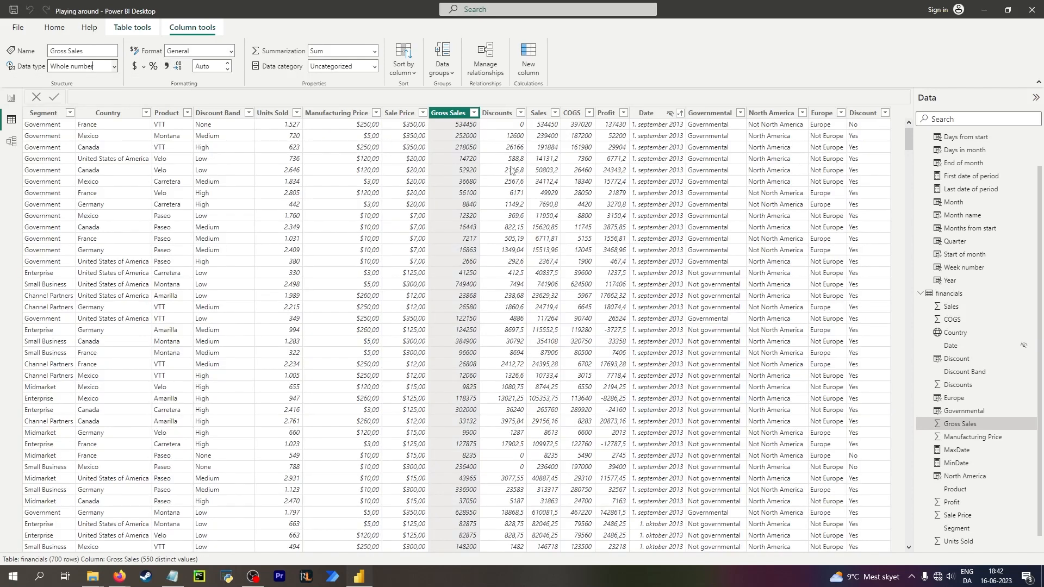
Compare the formatting of the Manufacturing Price and Sale Price columns.
click(352, 116)
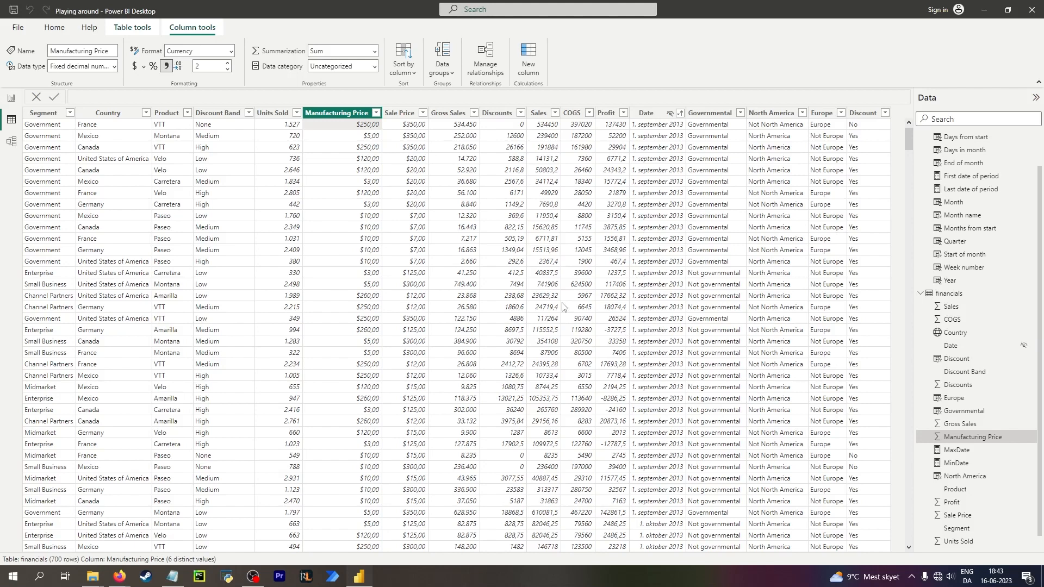
click(400, 117)
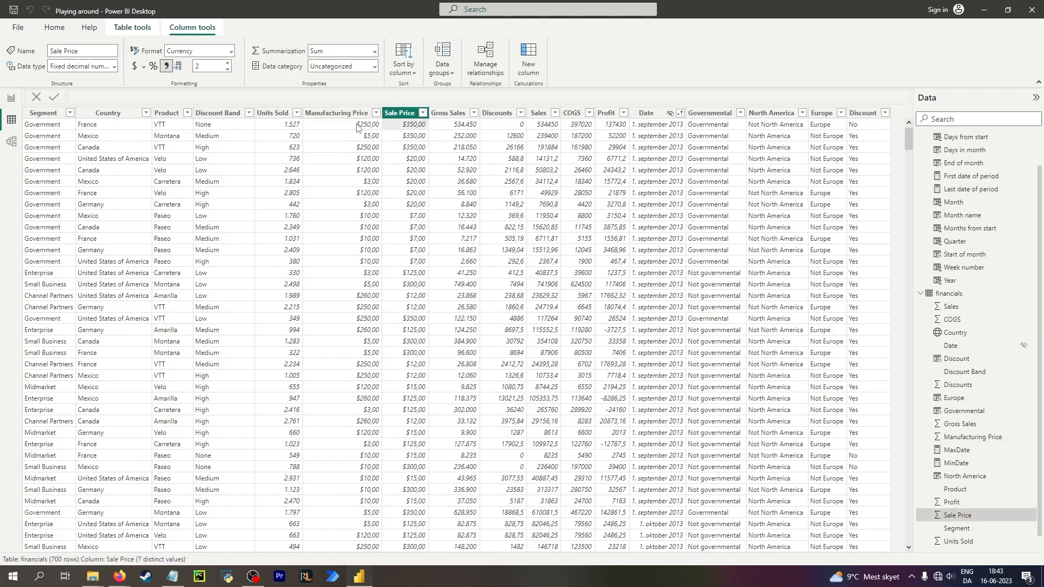
click(371, 119)
click(405, 115)
click(325, 125)
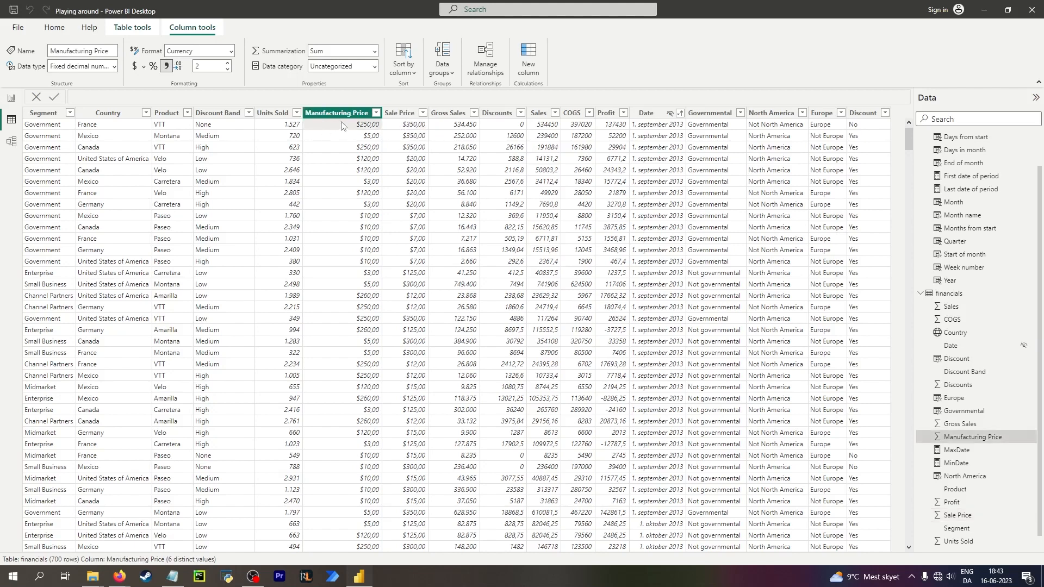
Add a new calculated column and start its formula as Manufacturing grouping = SWITCH( with blank lines below.
click(526, 56)
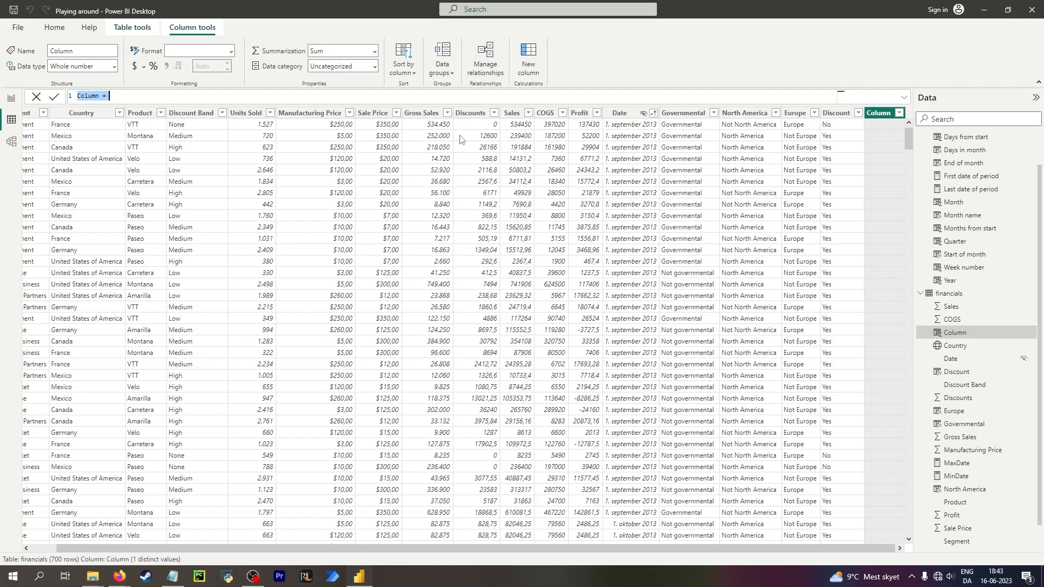
text(Manufacturing grouping)
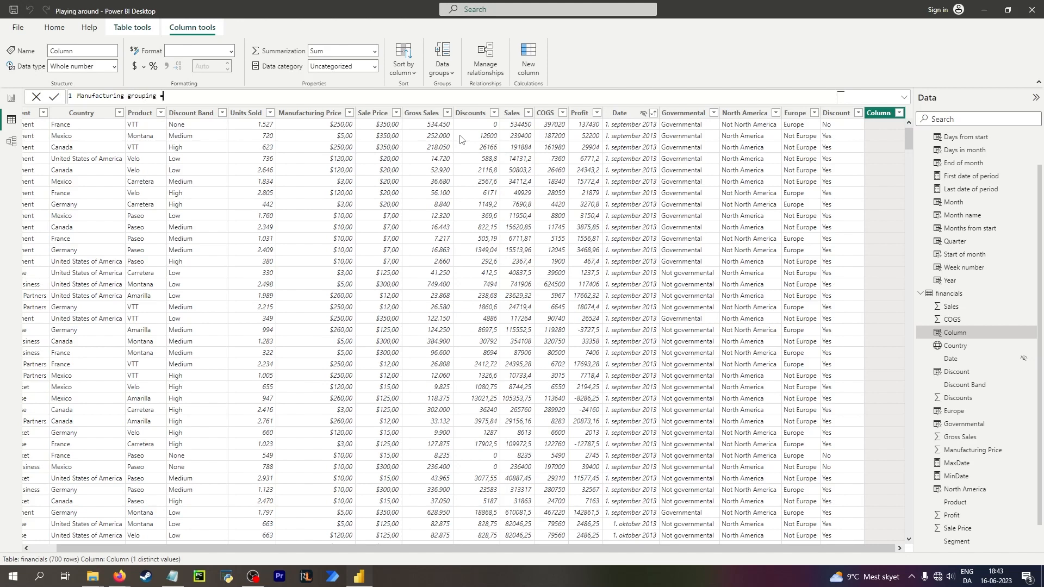
text(= swit)
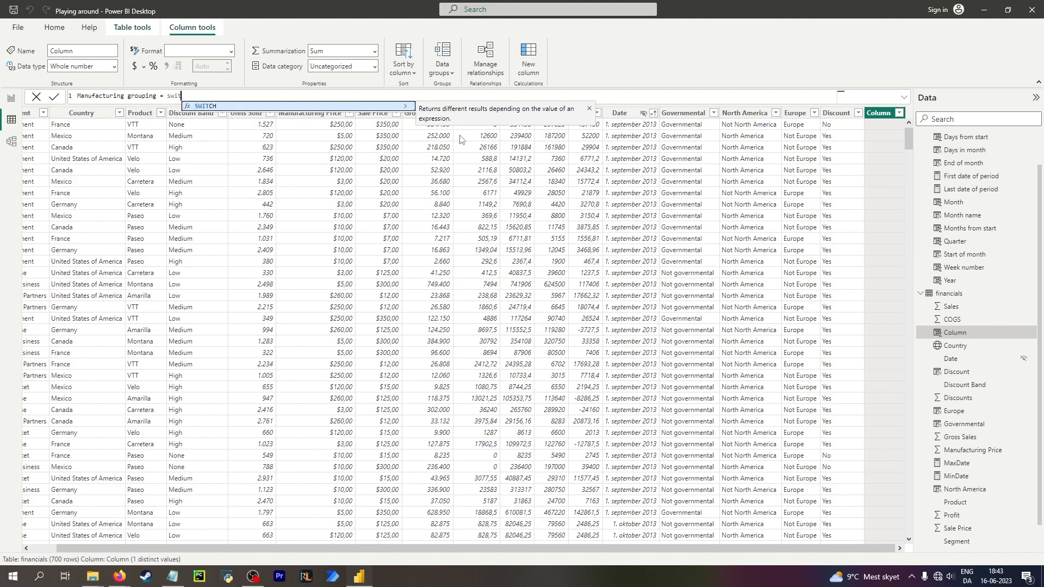
key(Tab)
key(shift+Return)
key(shift+Return)
key(shift+Return)
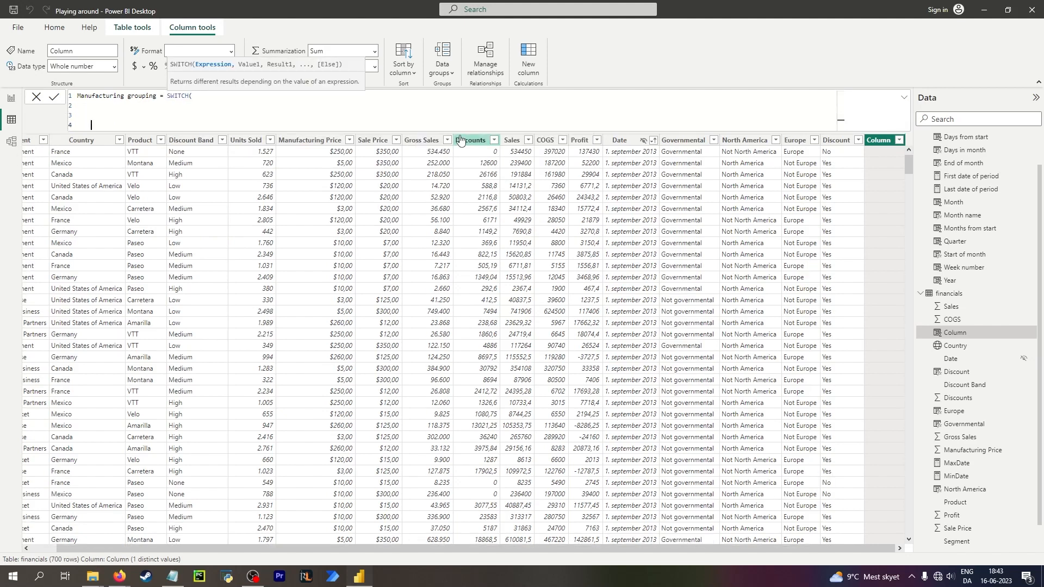
click(193, 94)
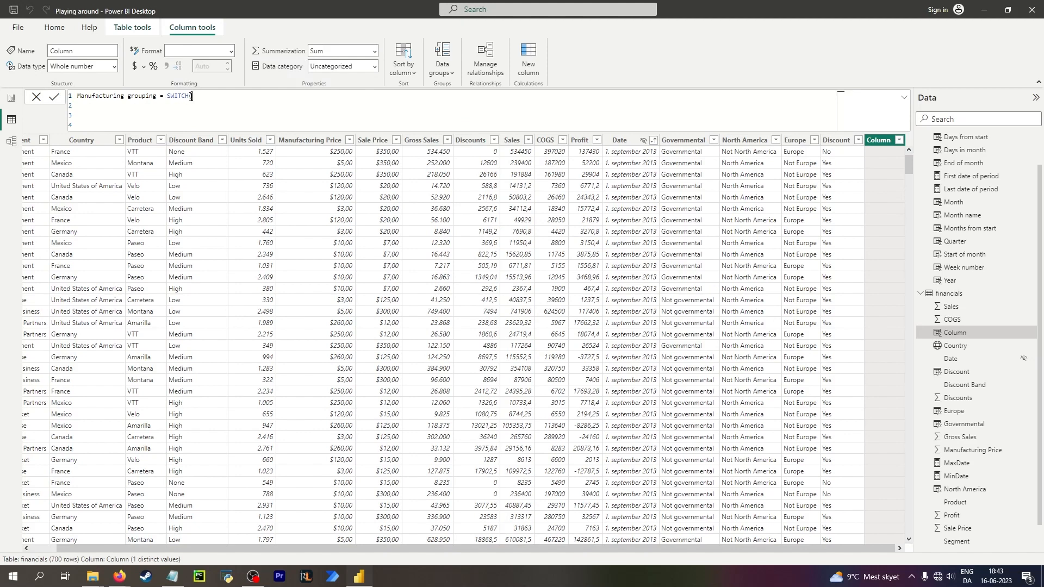
key(Left)
key(BackSpace)
key(BackSpace)
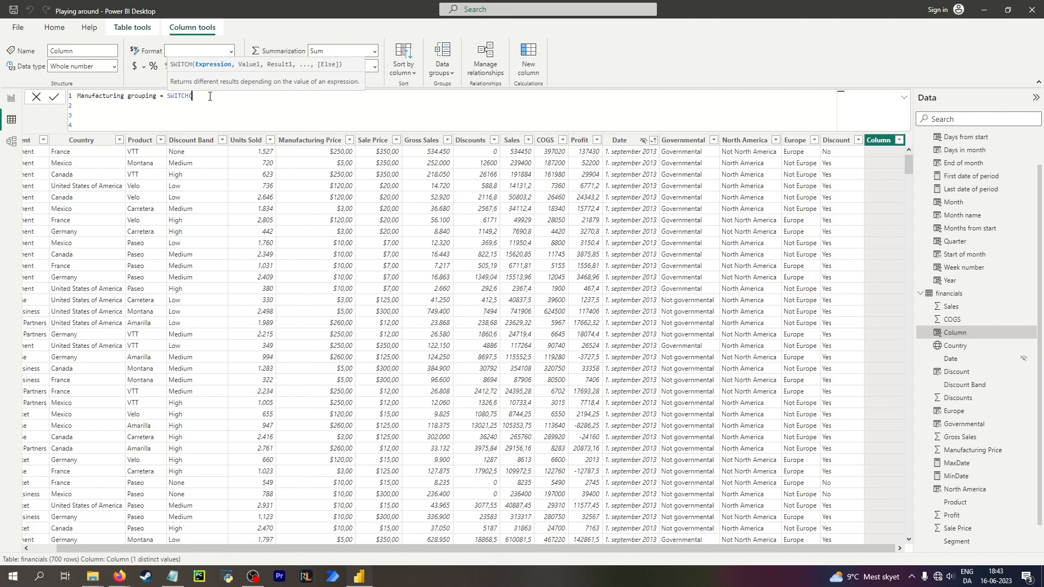
text(tr)
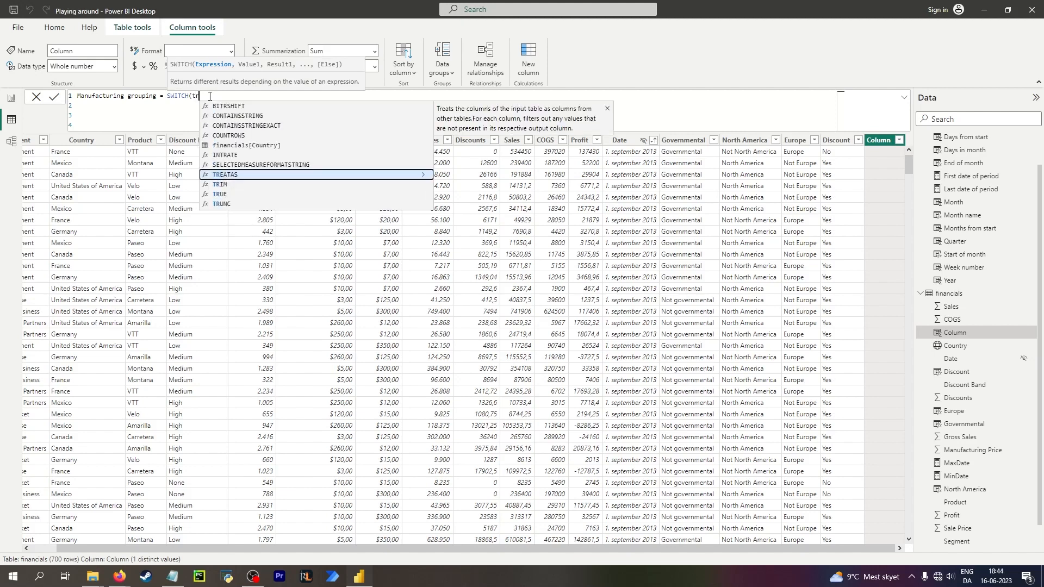
key(BackSpace)
key(BackSpace)
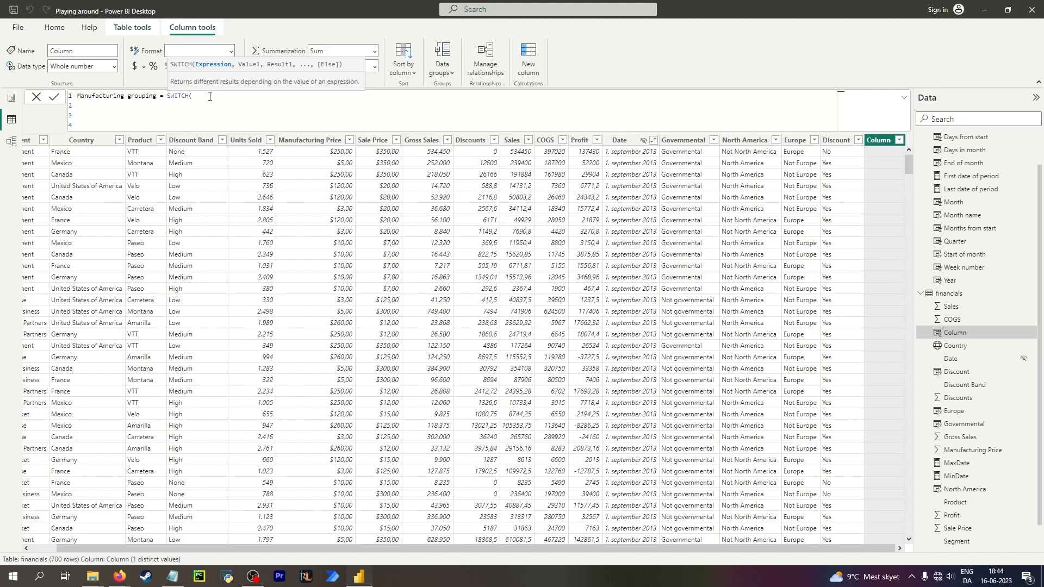
Complete the SWITCH with financials[Manufacturing Price], < 50 and "Cheap", then commit the column.
text(manu)
key(Tab)
text(,)
key(shift+Return)
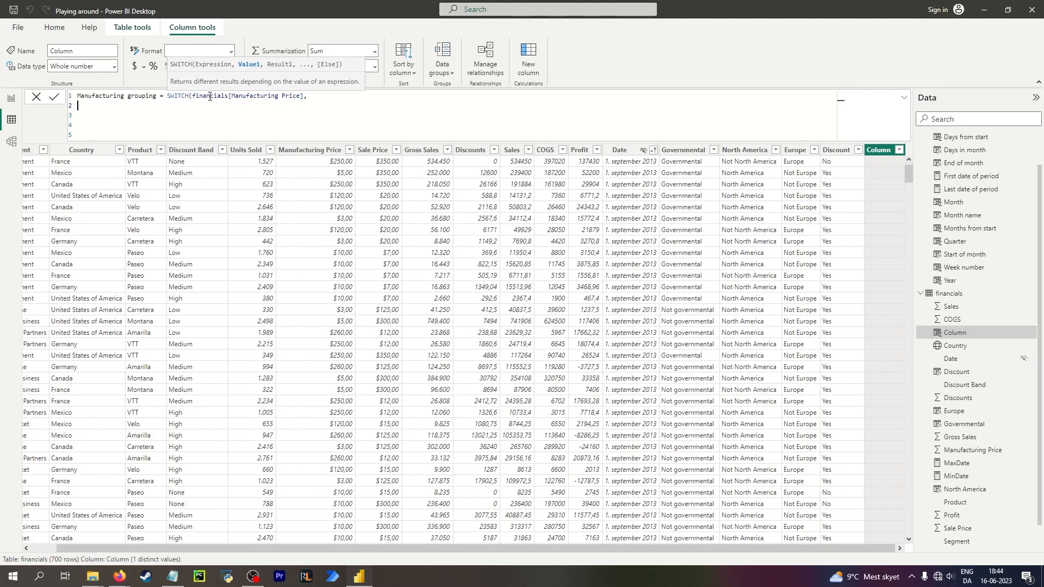
text(<)
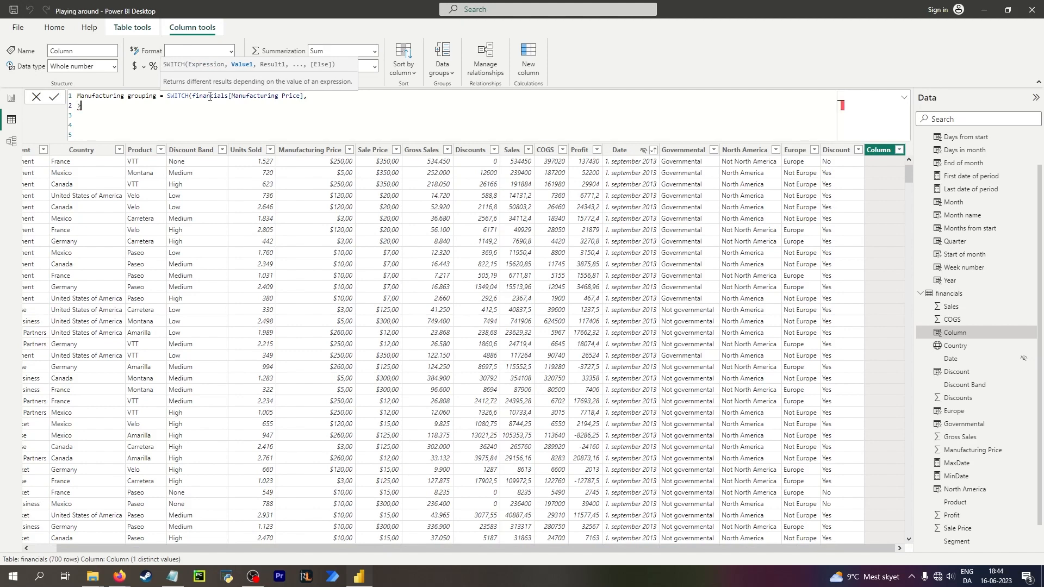
key(BackSpace)
text(<)
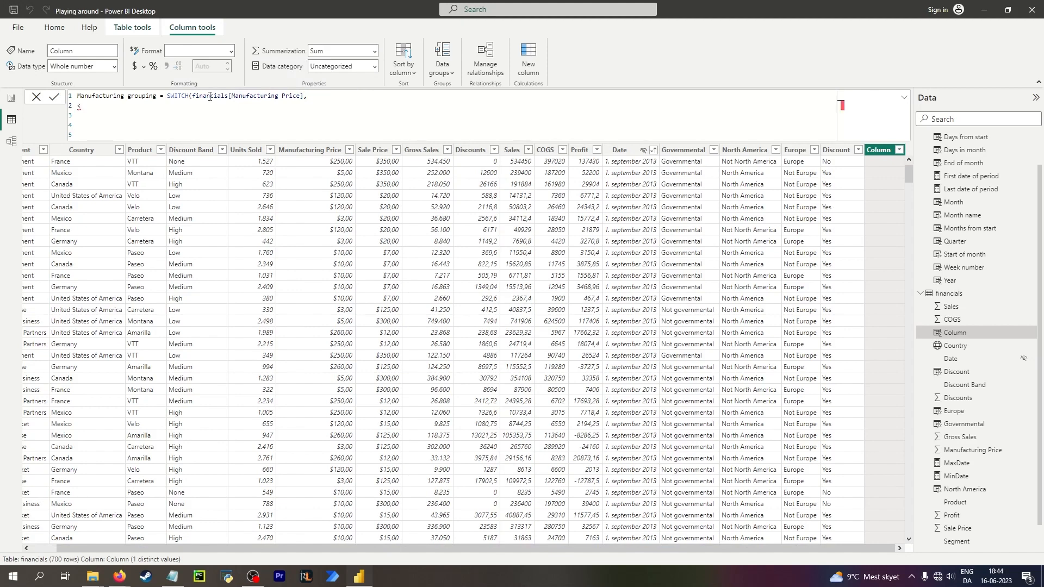
text( 50,)
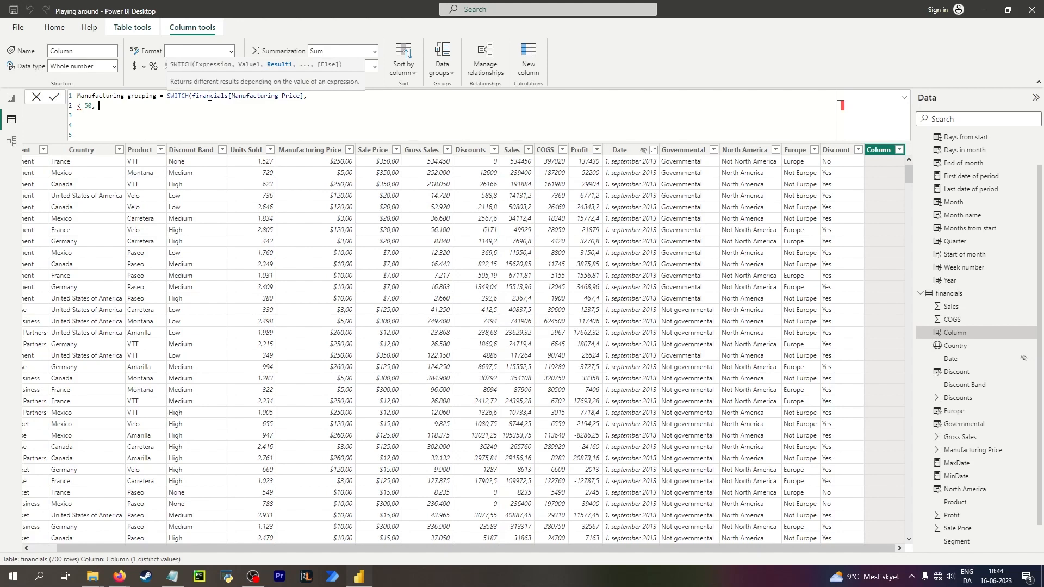
text("Cheap"))
key(Return)
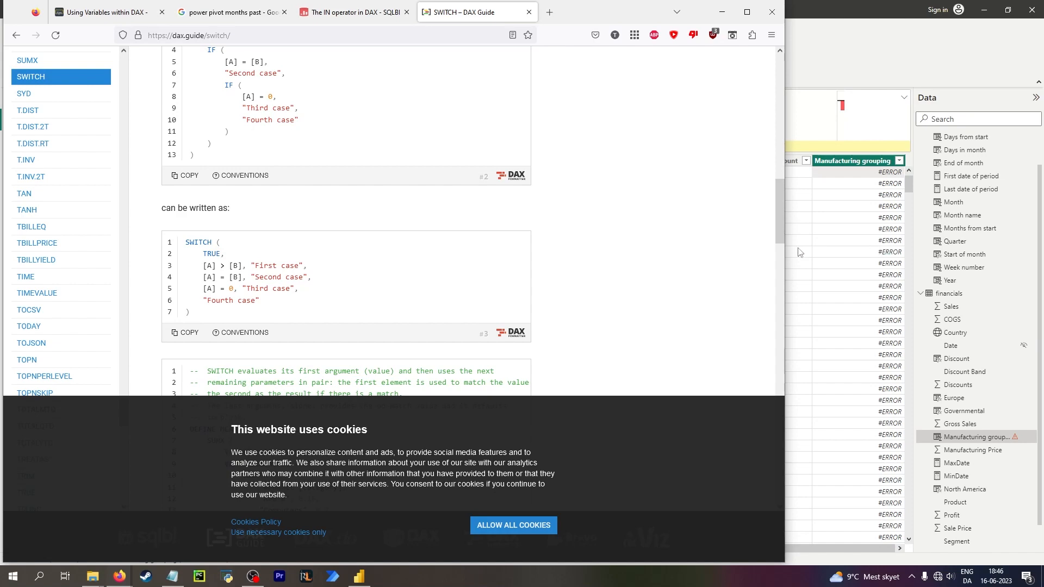
Copy financials[Manufacturing Price] into the second line so the condition reads financials[Manufacturing Price] < 50.
right_click(863, 246)
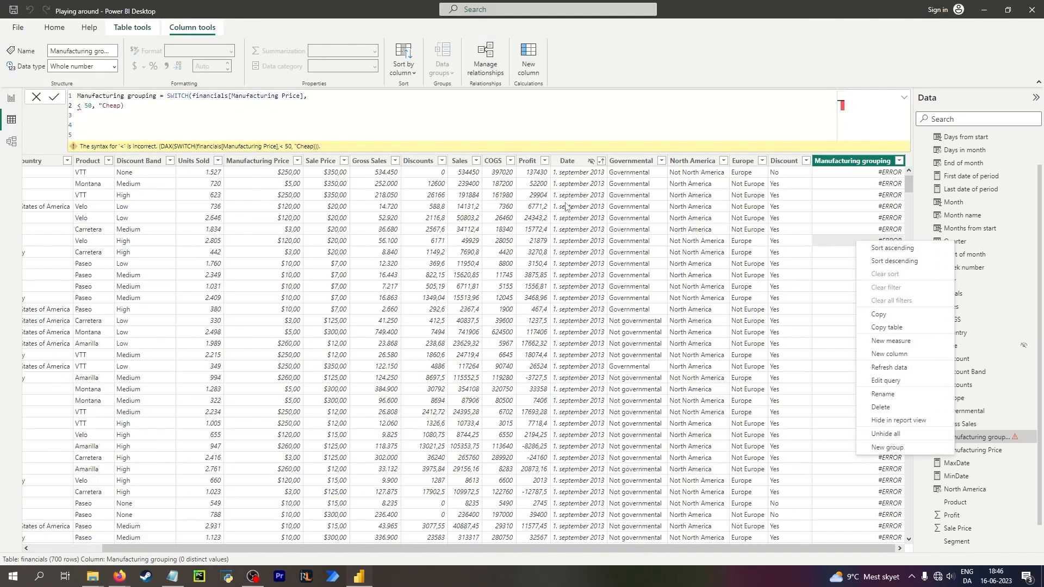
click(201, 104)
drag(192, 96, 302, 96)
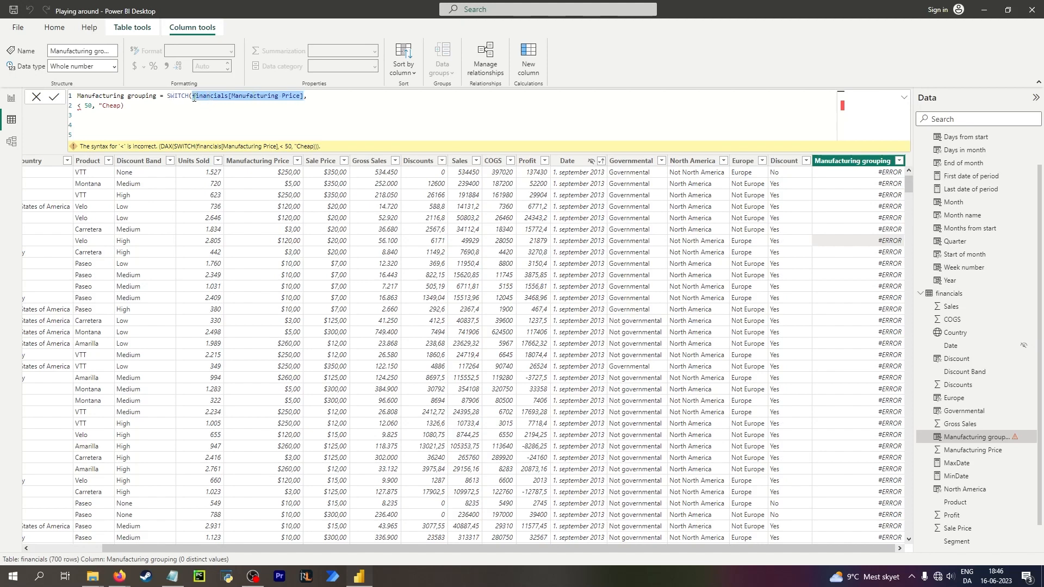
drag(193, 95, 304, 97)
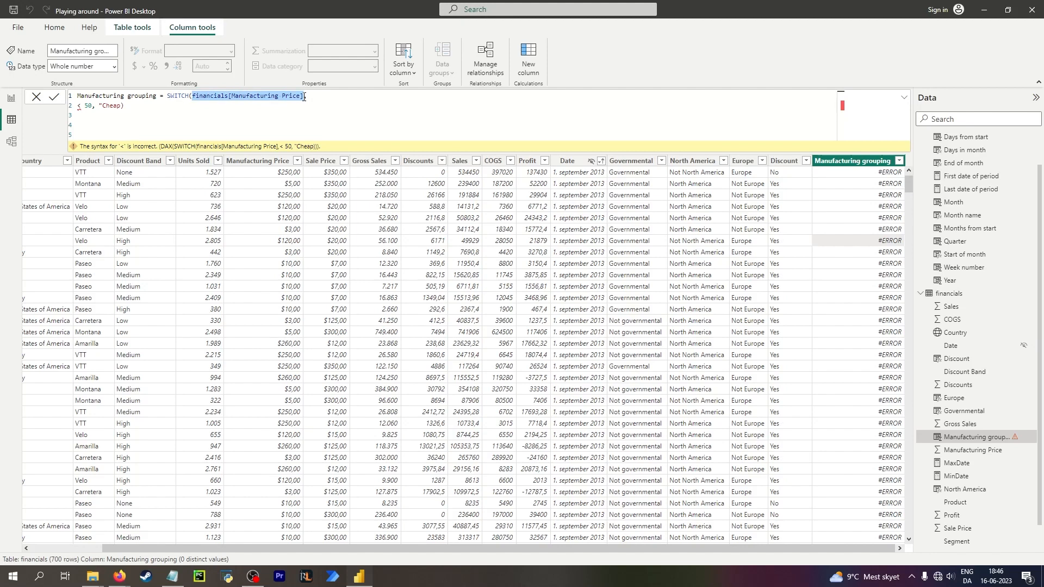
click(79, 106)
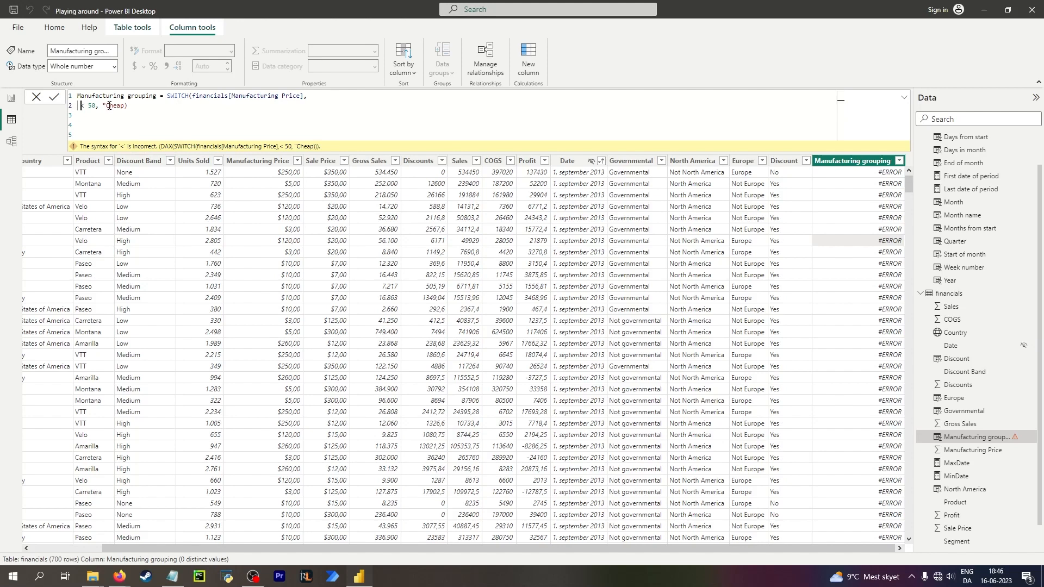
drag(192, 96, 304, 98)
key(ctrl+c)
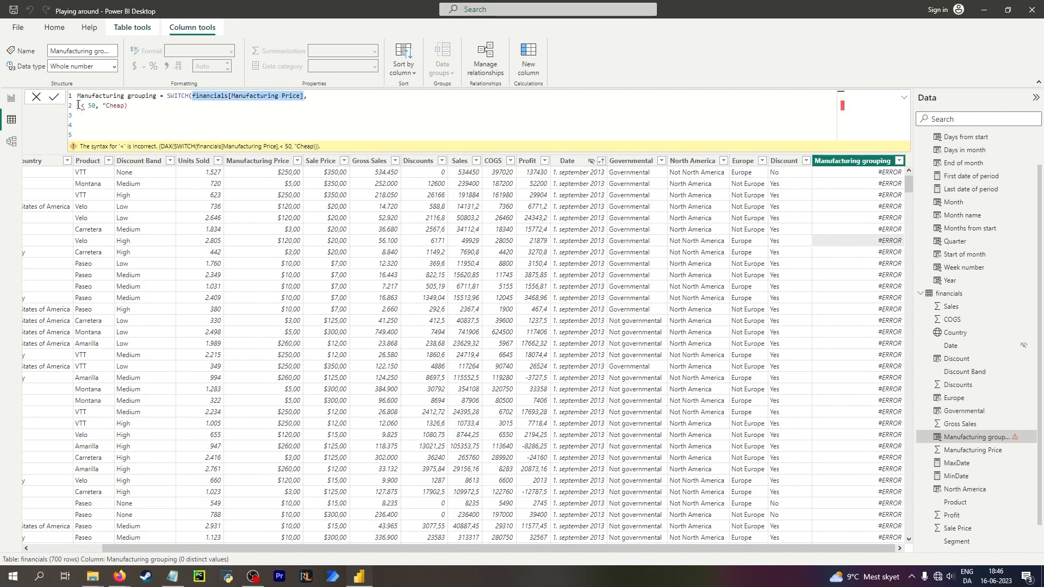
click(78, 104)
key(ctrl+v)
Close the "Cheap" string, delete the extra empty lines, and commit the formula.
click(853, 319)
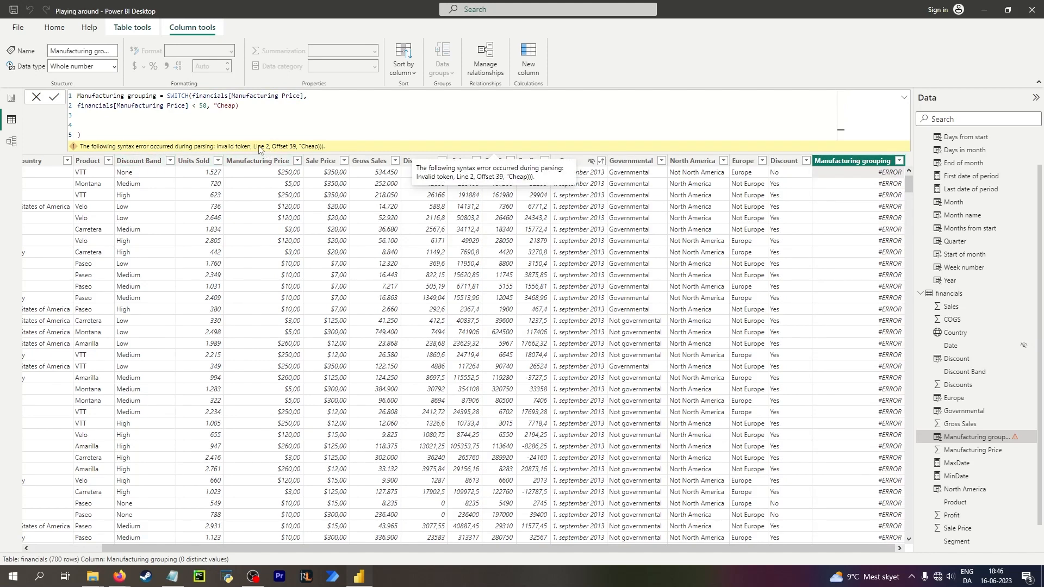
click(227, 107)
key(Right)
key(Right)
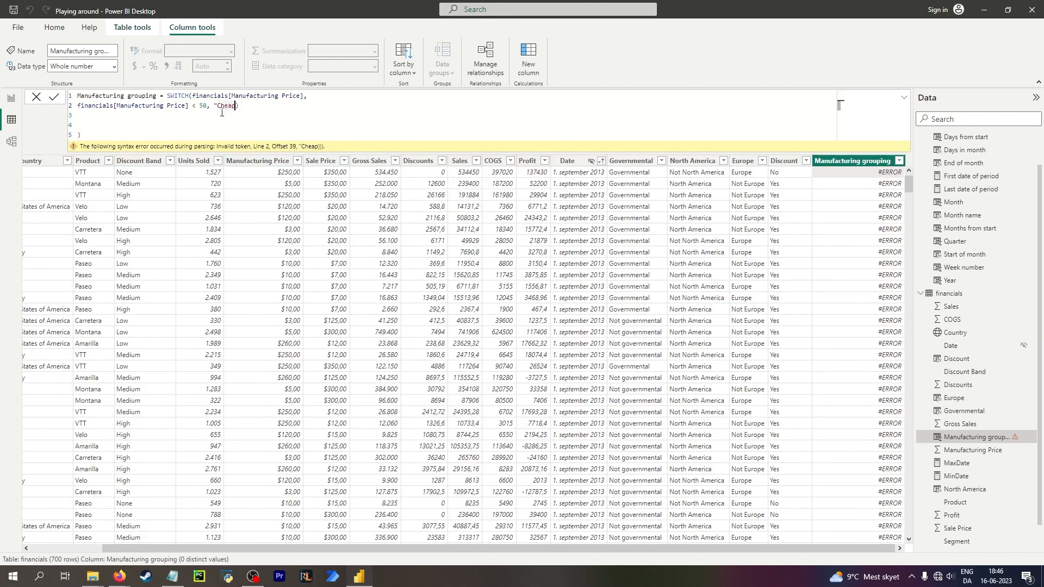
text(")
drag(82, 136, 78, 118)
key(BackSpace)
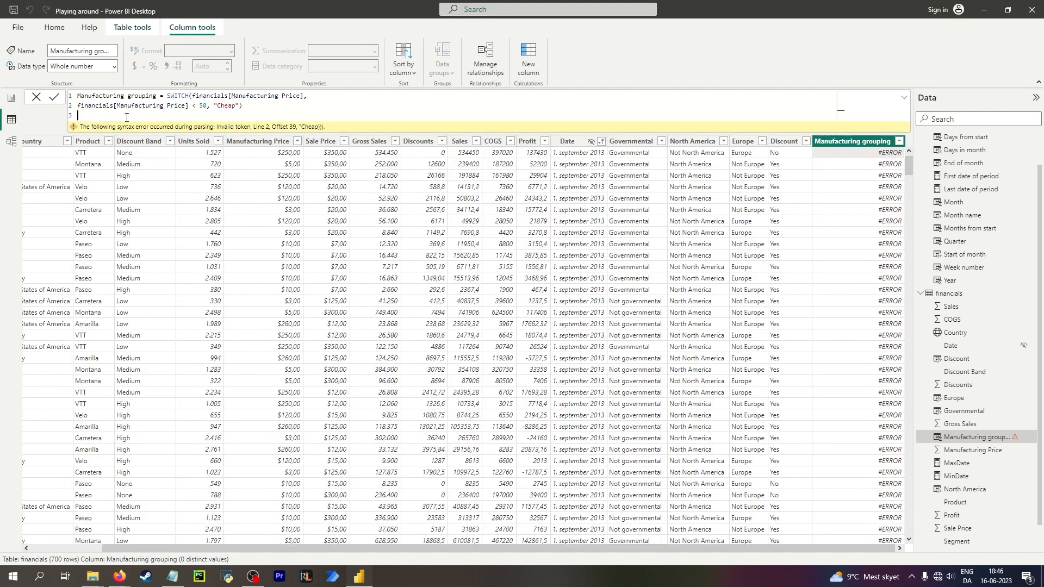
click(833, 275)
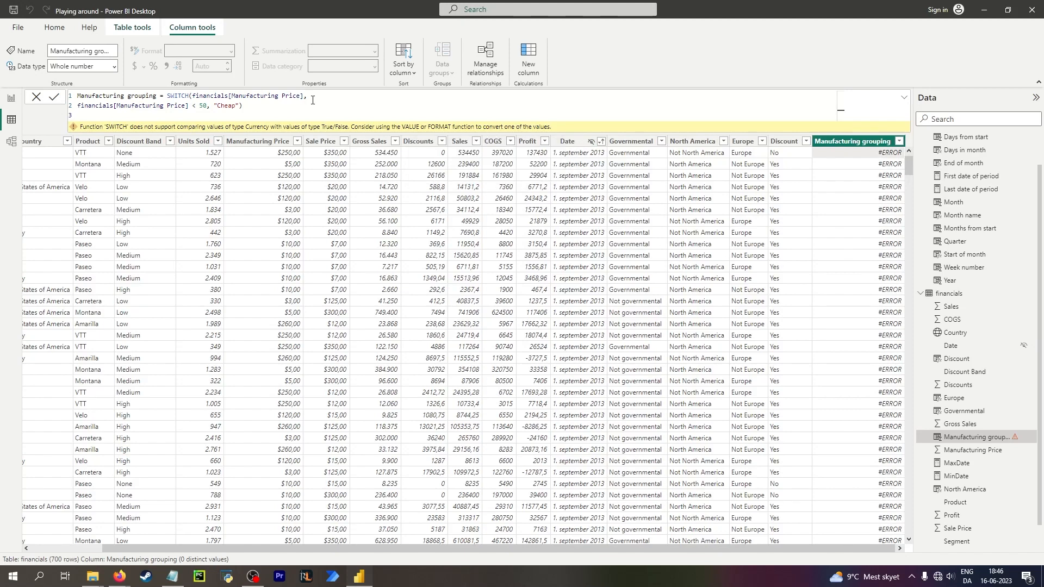
Replace the first SWITCH argument with True and commit the Manufacturing grouping column.
drag(303, 95, 193, 95)
text(True)
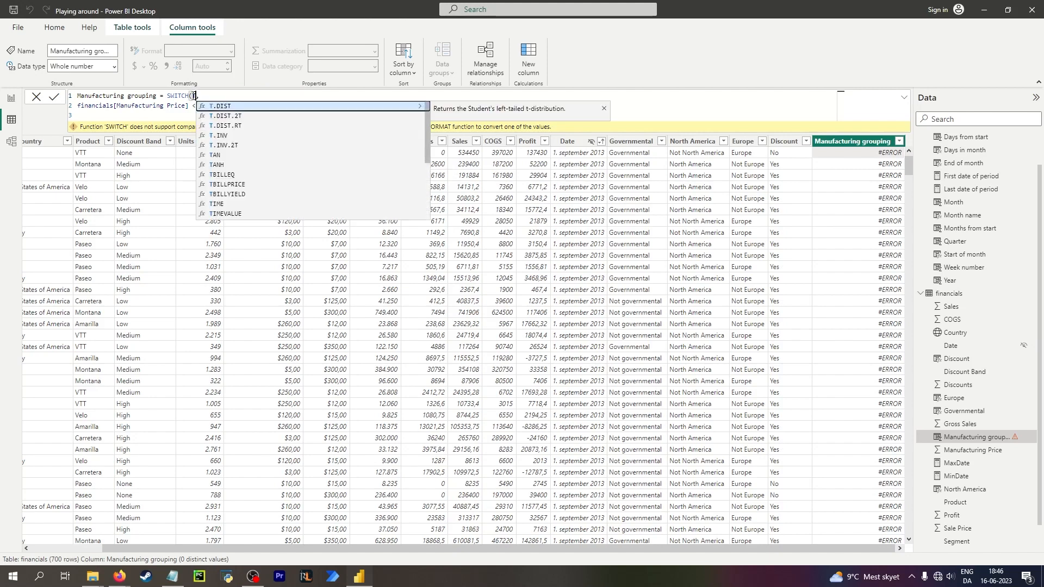
key(Return)
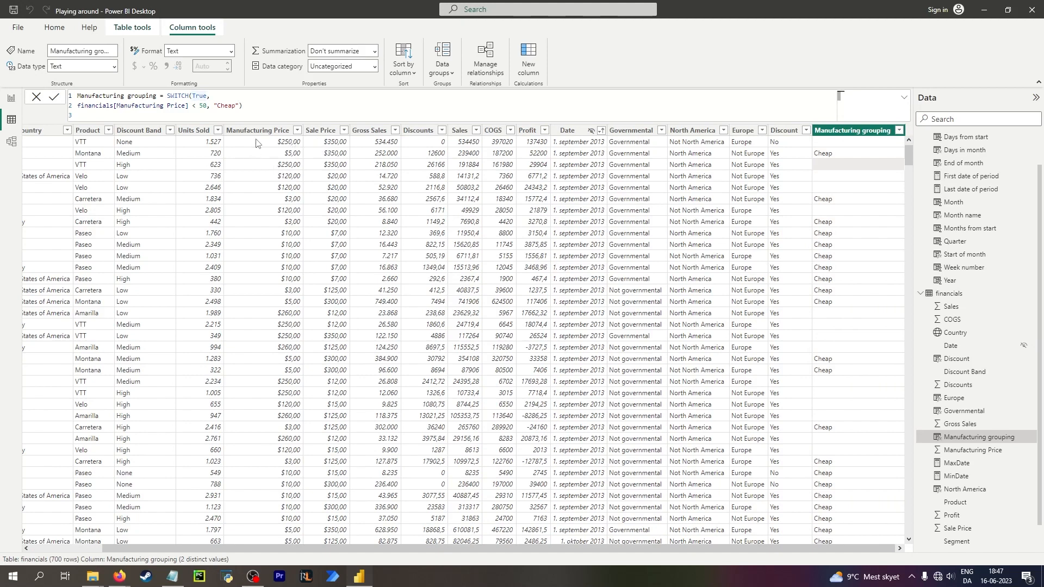
click(375, 66)
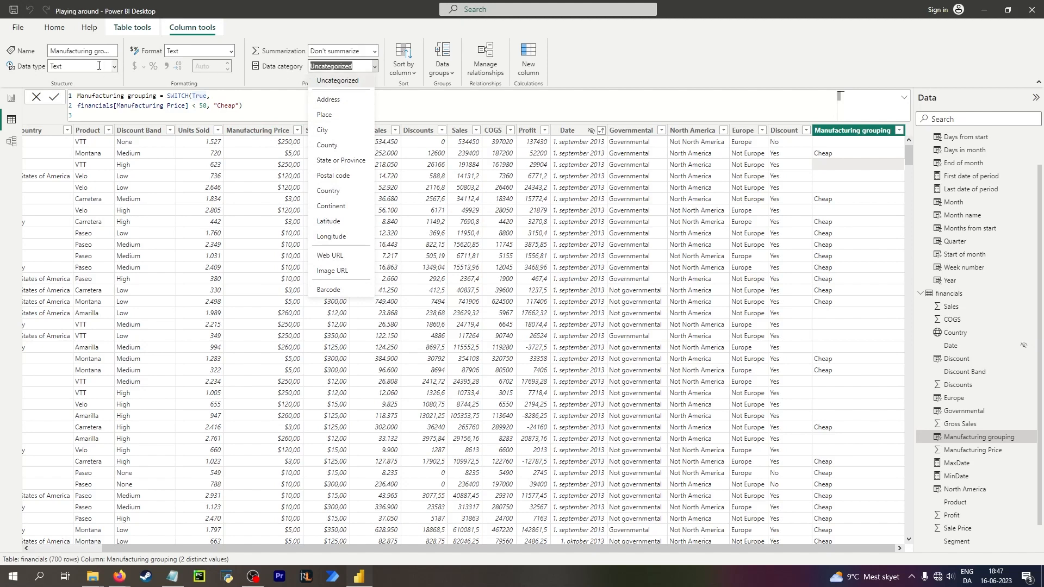
click(225, 97)
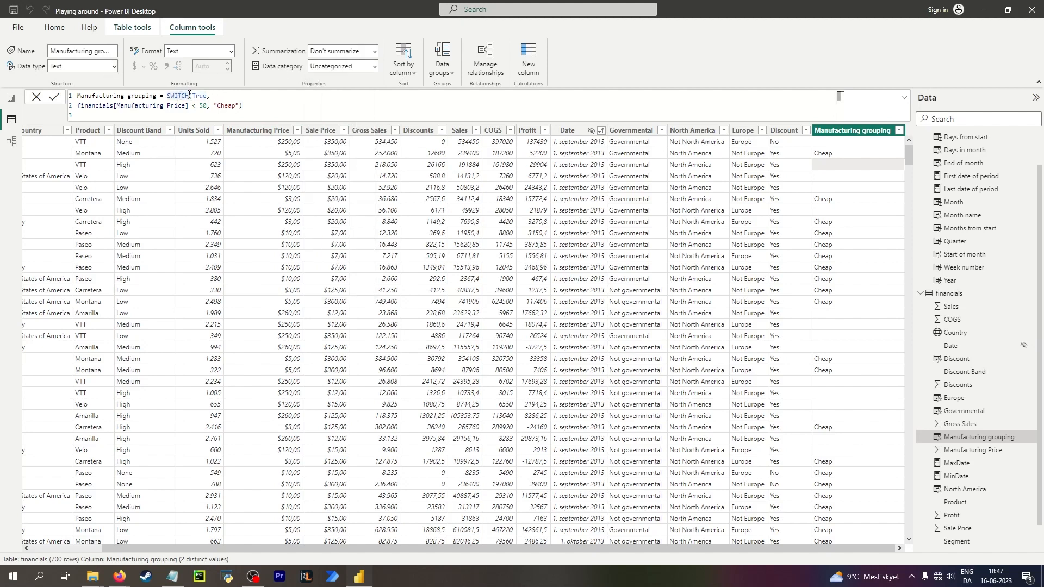
Try to retype the True argument and its comma on the SWITCH formula's first line.
click(191, 95)
key(Delete)
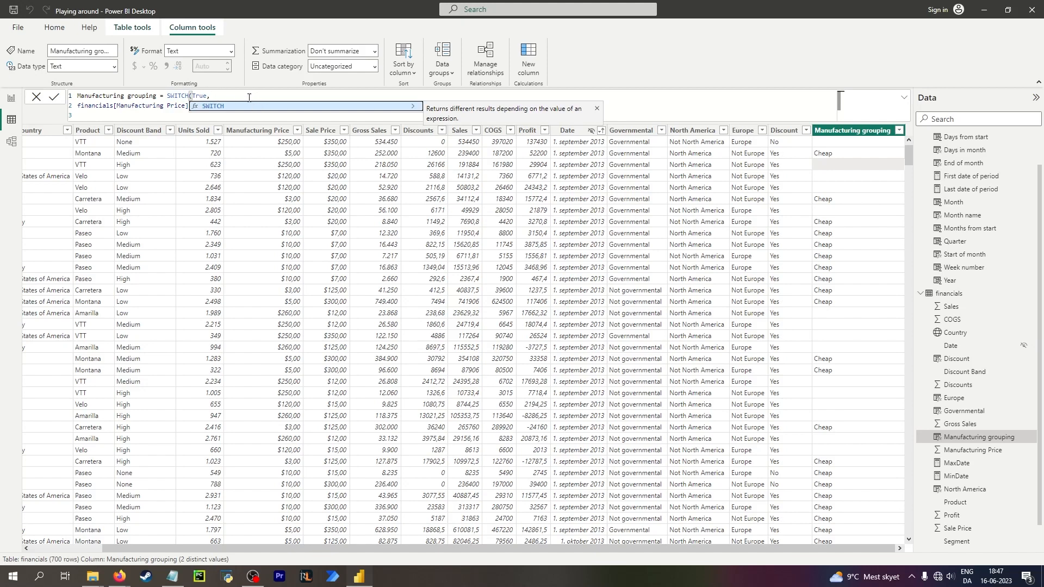
click(208, 95)
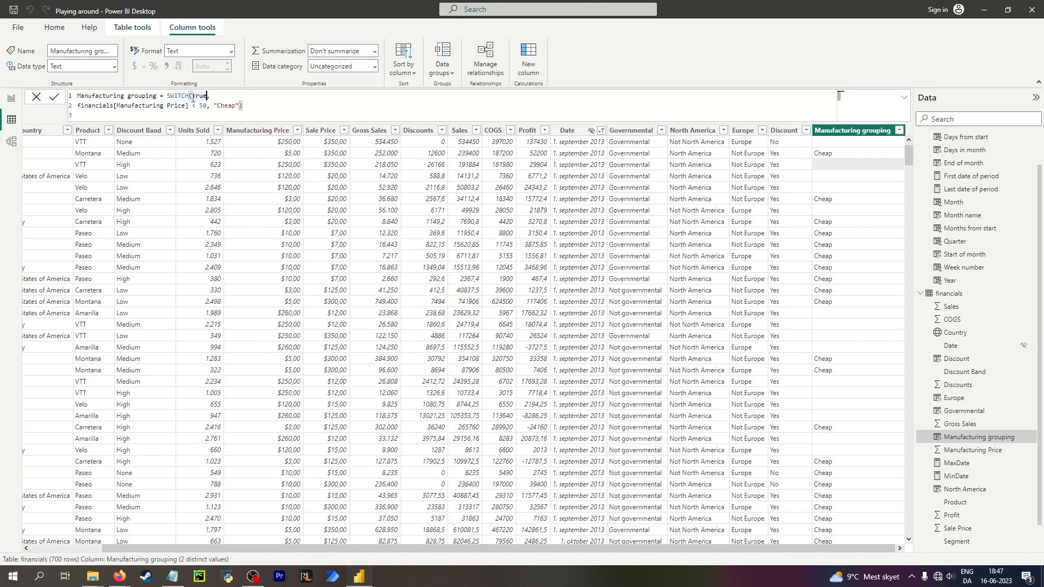
click(191, 96)
click(194, 96)
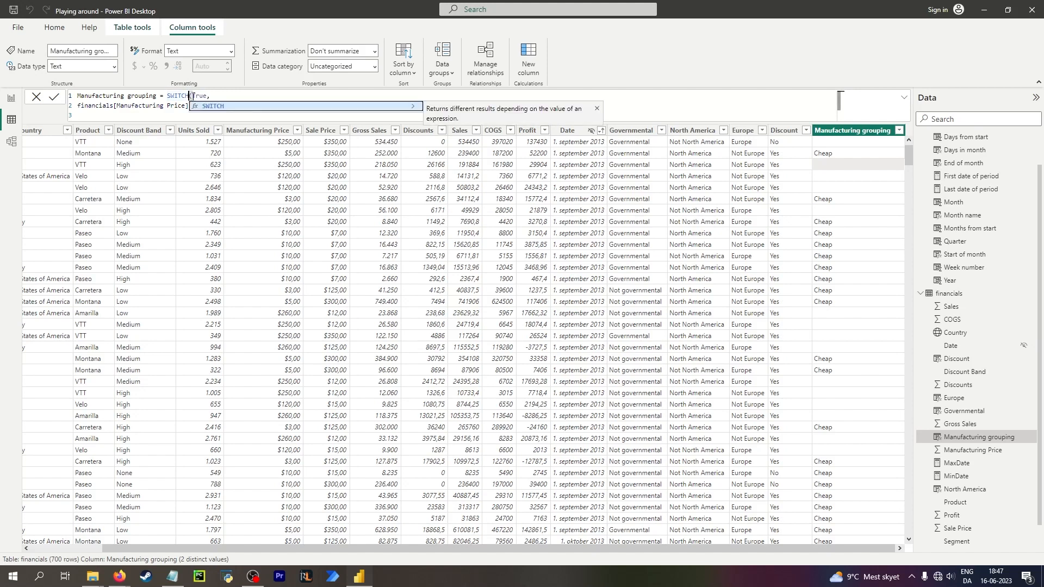
key(Right)
key(Right)
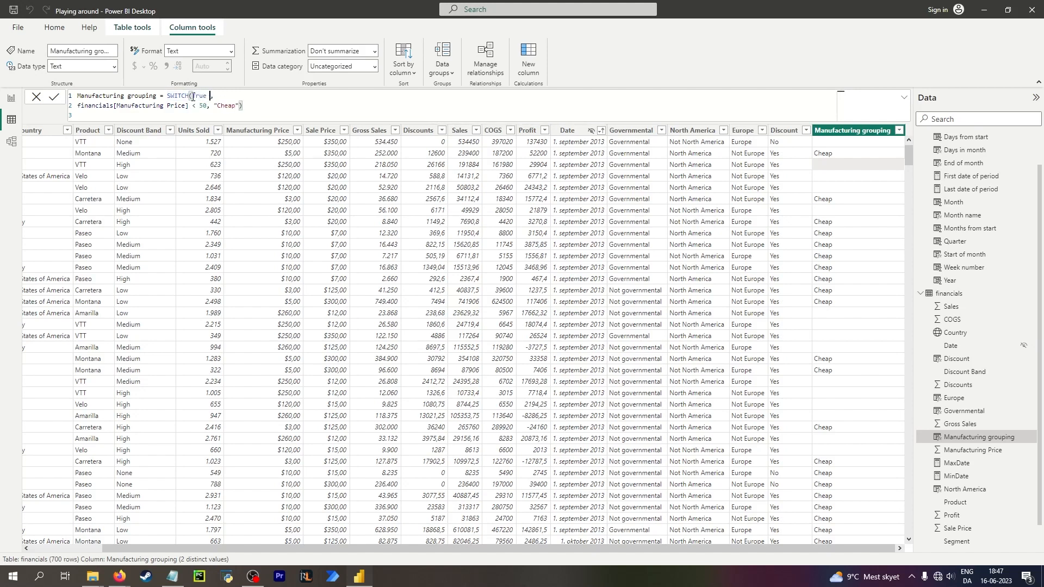
key(BackSpace)
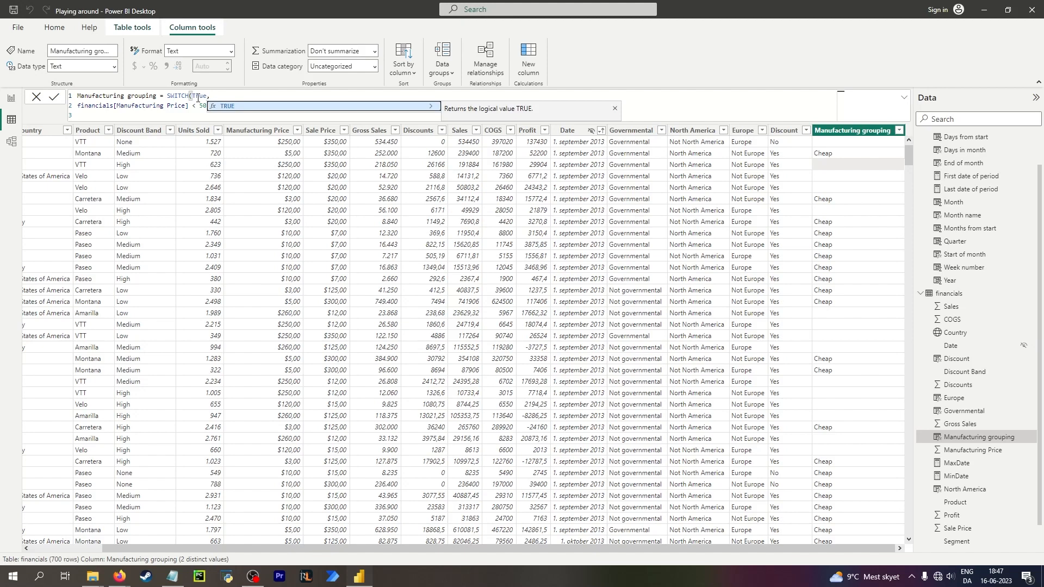
click(181, 105)
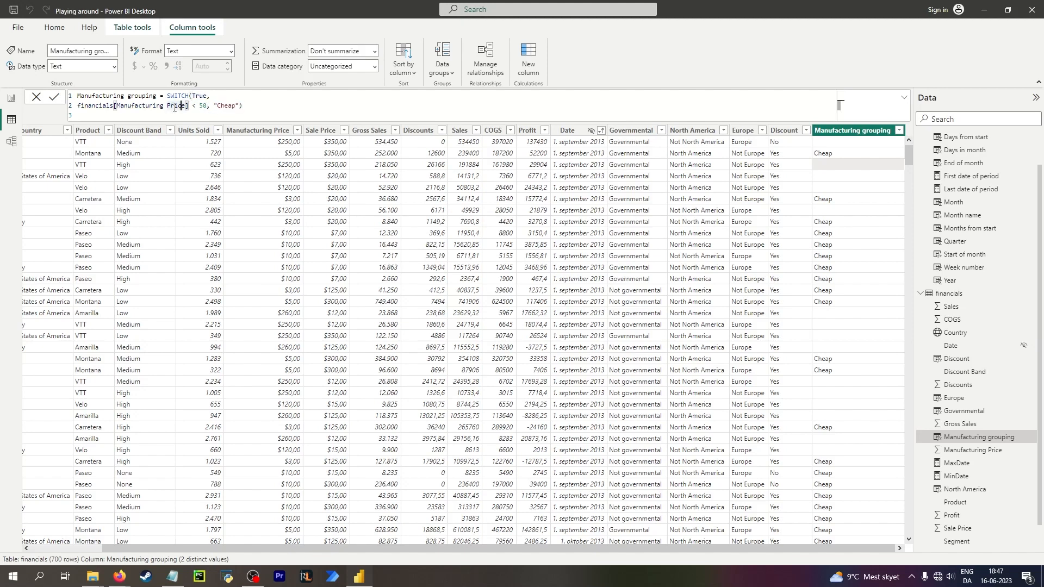
click(206, 96)
text(,)
Add a comma after "Cheap" and open a new line for the next SWITCH condition.
click(239, 105)
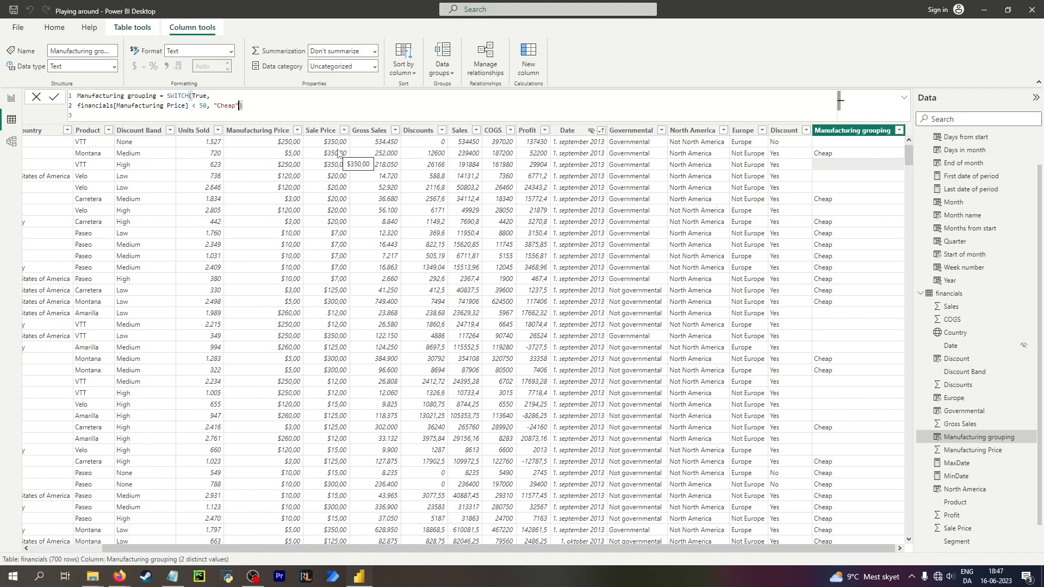
text(,)
key(shift+Return)
key(shift+Return)
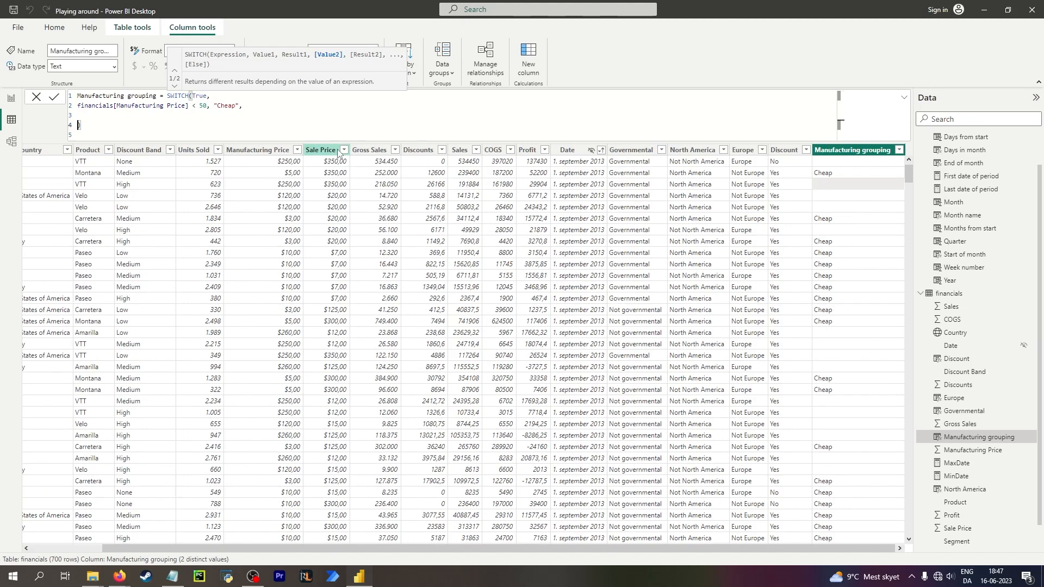
key(Down)
key(BackSpace)
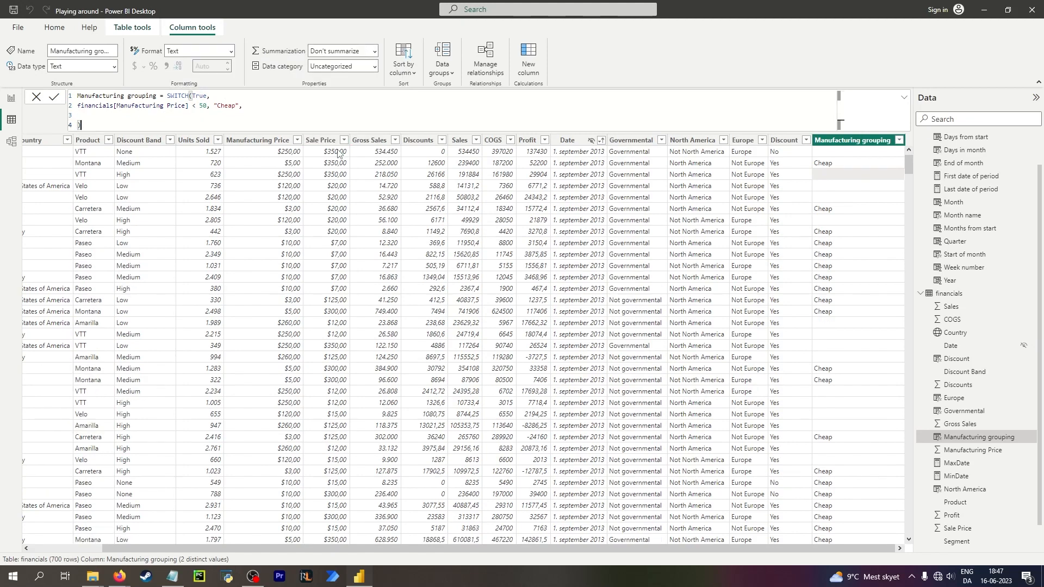
Write the second condition financials[Manufacturing Price] < 100, "Okay", on the new line.
key(Up)
text(fin)
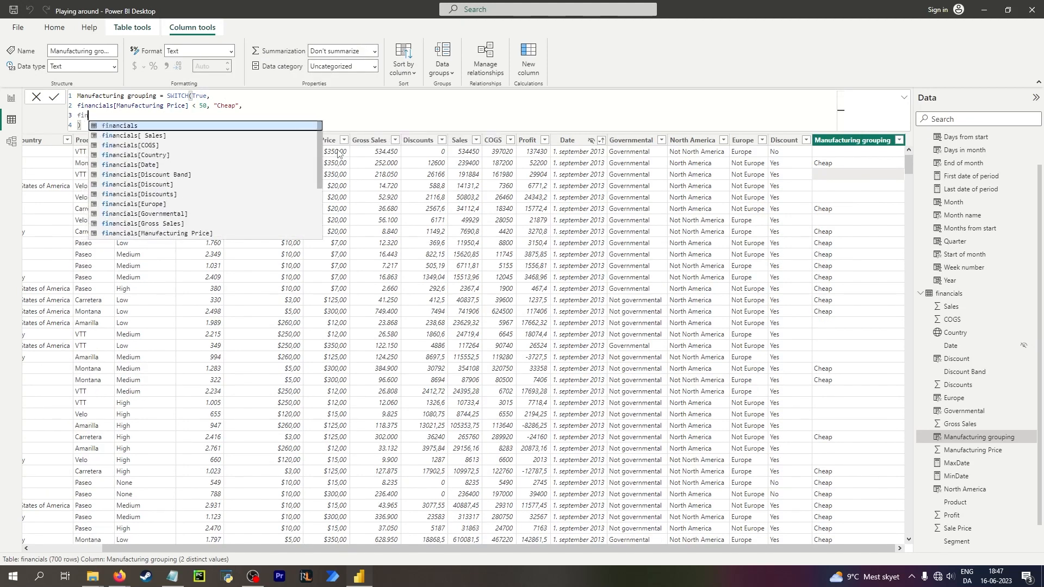
key(Up)
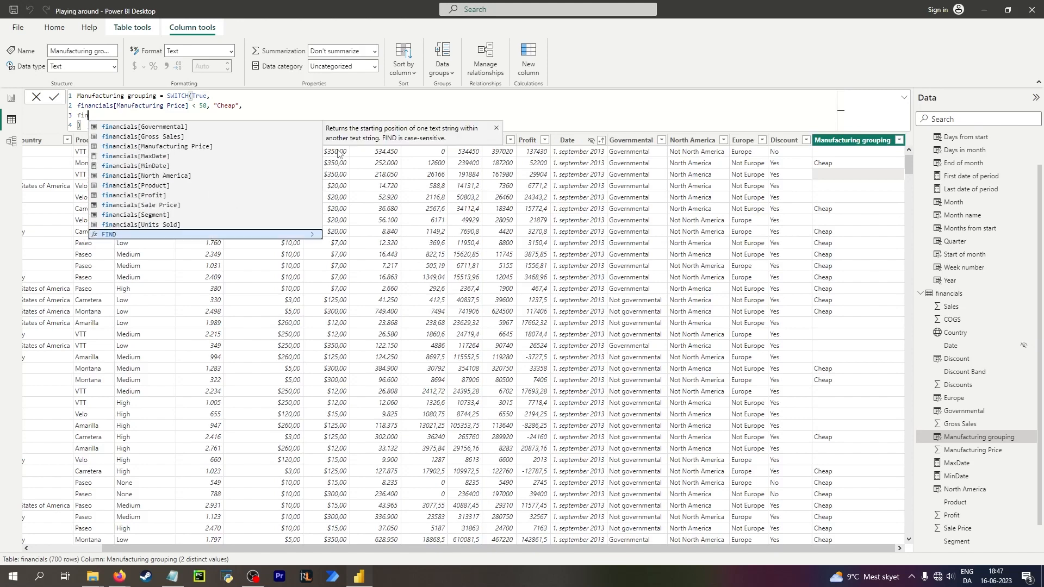
key(Up)
key(Up)
key(Up)
key(Up)
key(Up)
key(Up)
key(Up)
key(Up)
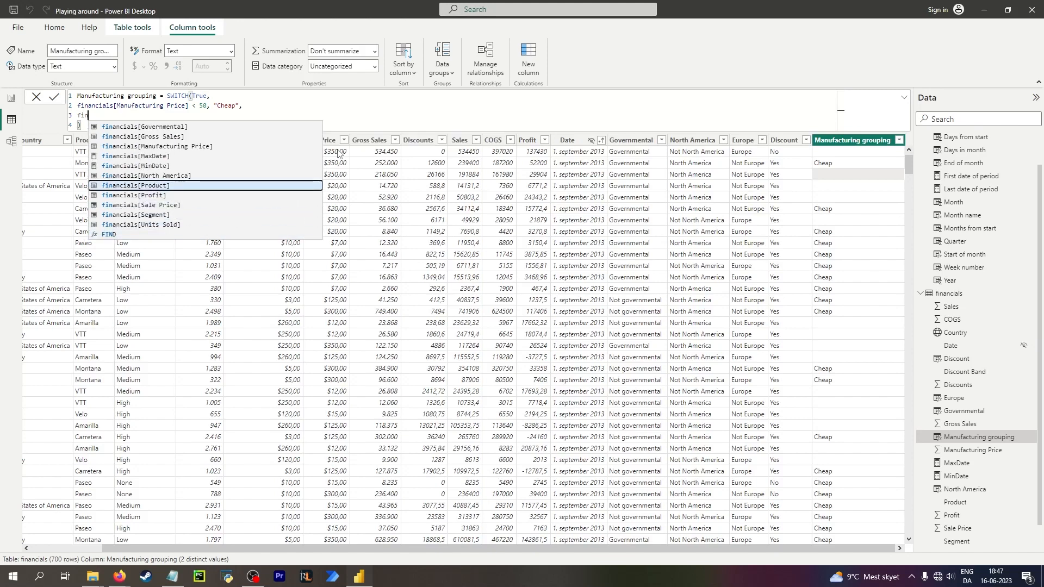
key(Up)
key(Tab)
text(<)
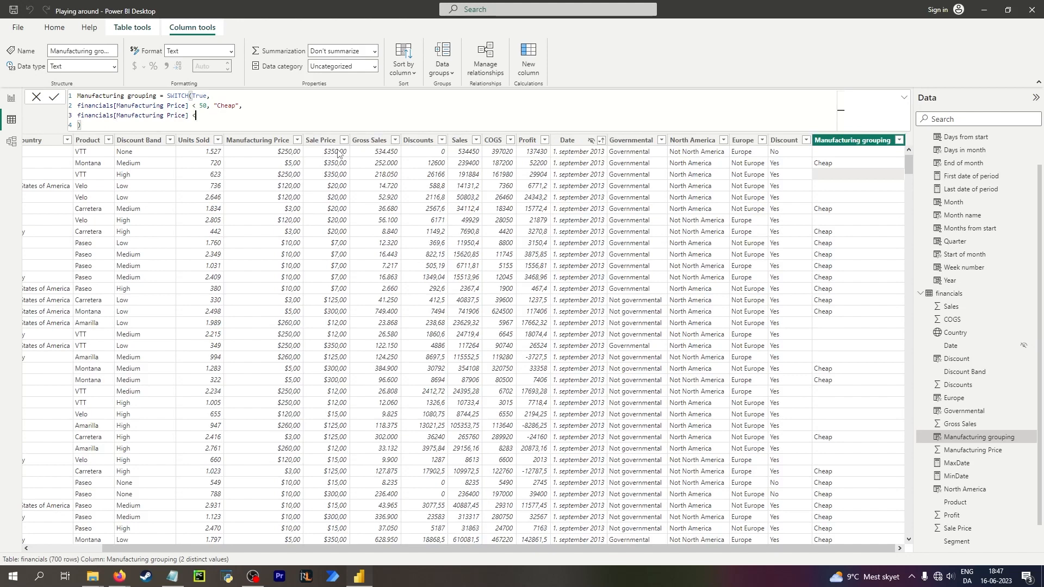
text( 100,)
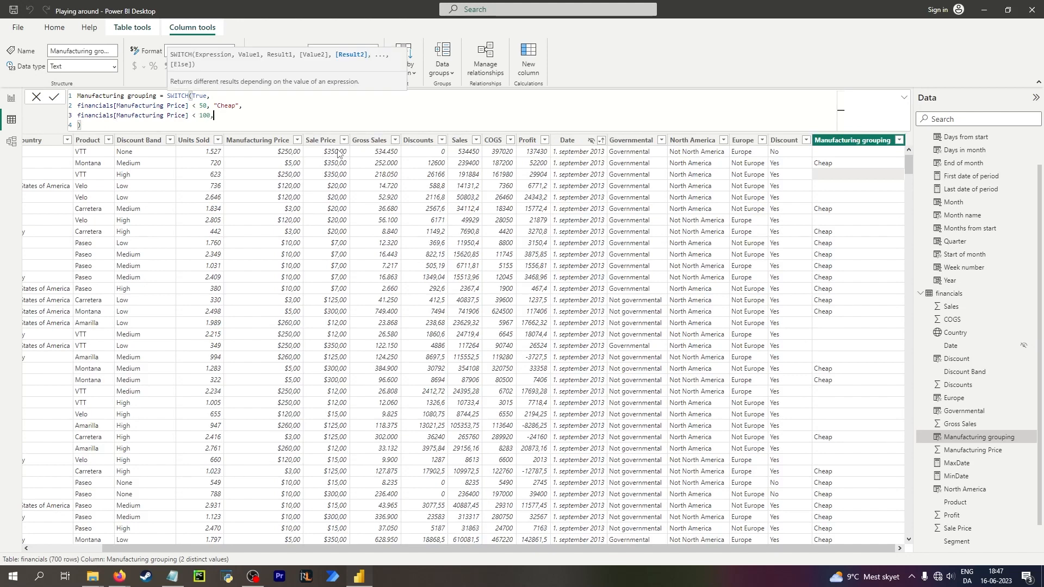
text( "Okay",)
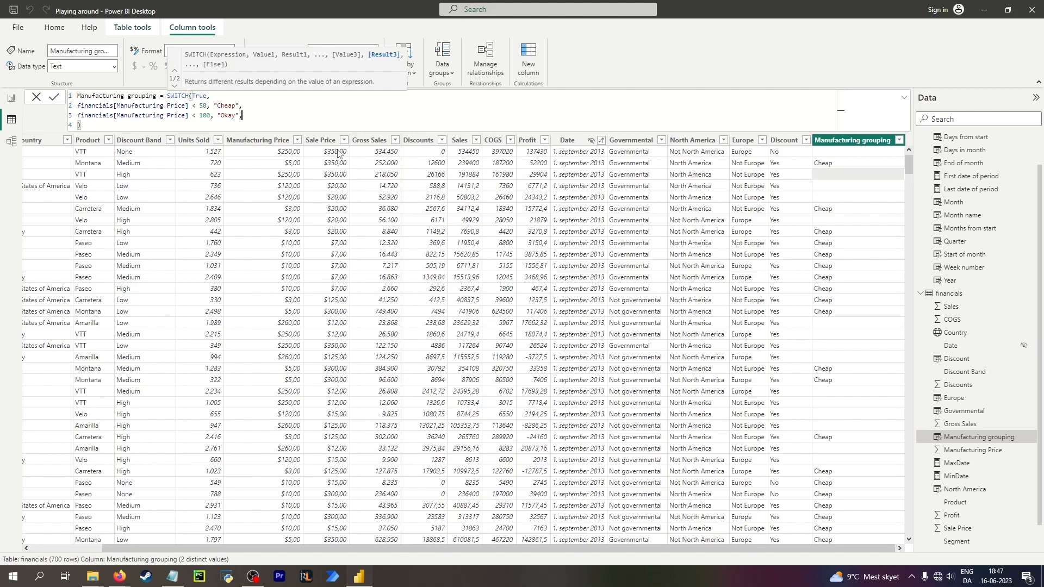
Add "Expensive" as the default result on a new fourth line and commit the Manufacturing grouping formula.
key(shift+Return)
text(manu)
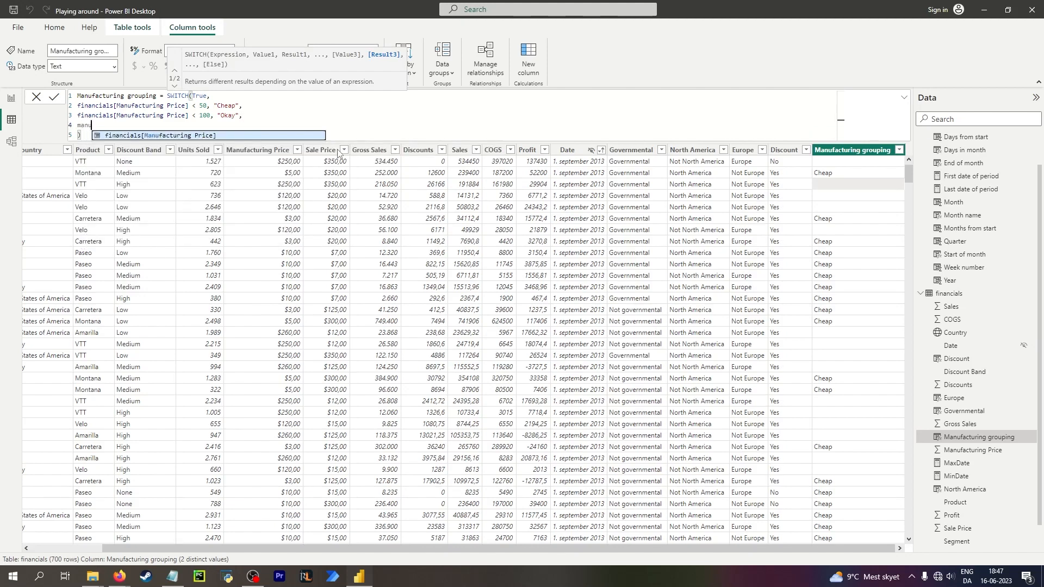
key(Tab)
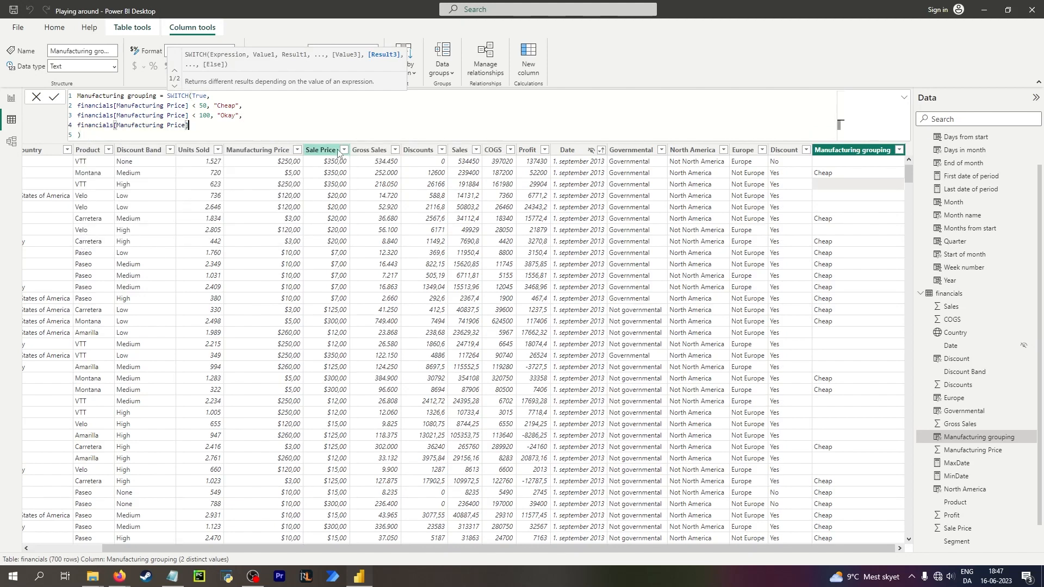
text(<)
key(BackSpace)
key(ctrl+shift+Left)
key(ctrl+shift+Left)
key(ctrl+shift+Left)
key(ctrl+shift+Left)
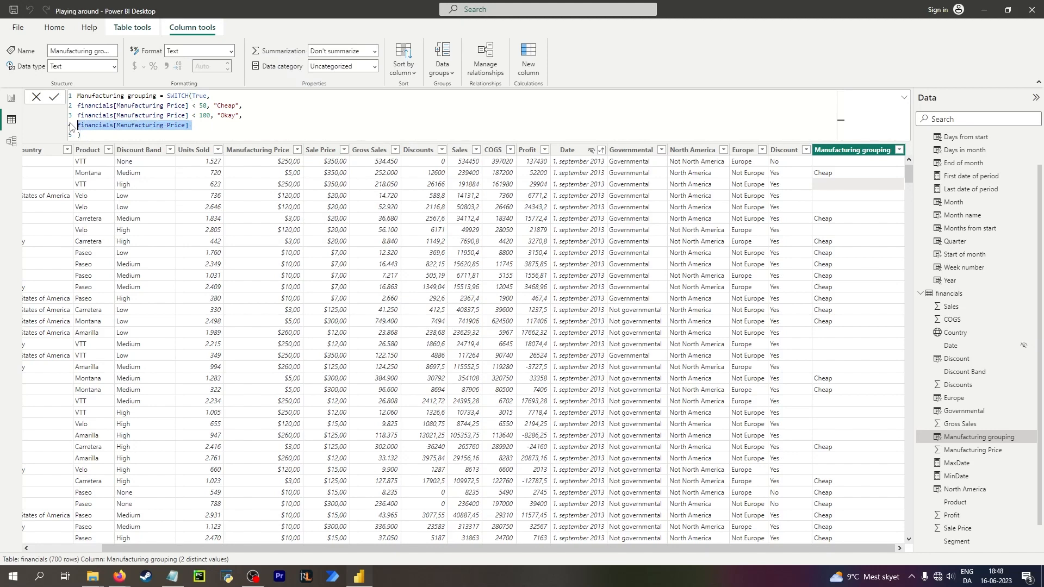
key(BackSpace)
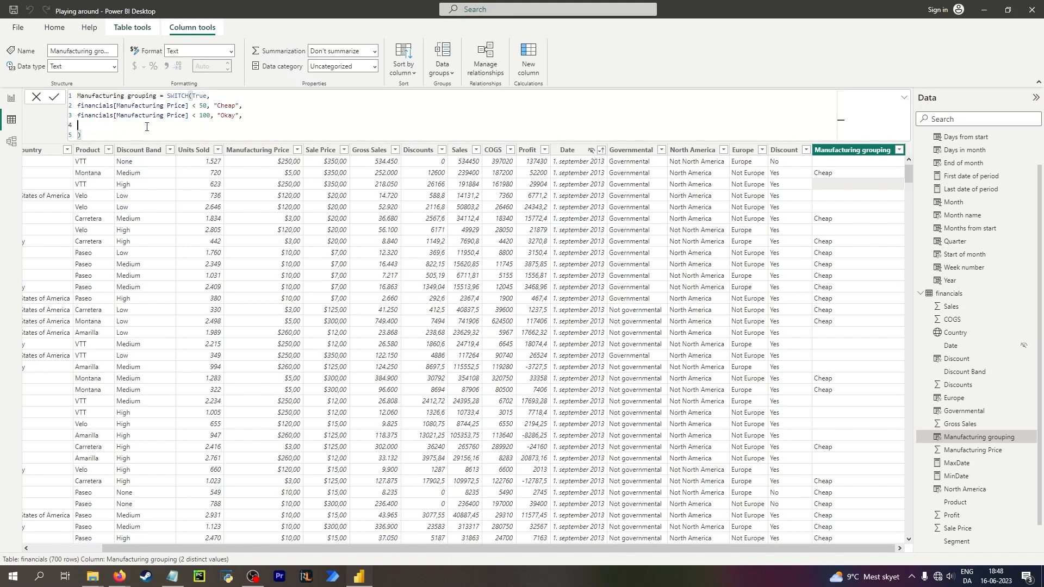
text("Expensive")
key(Return)
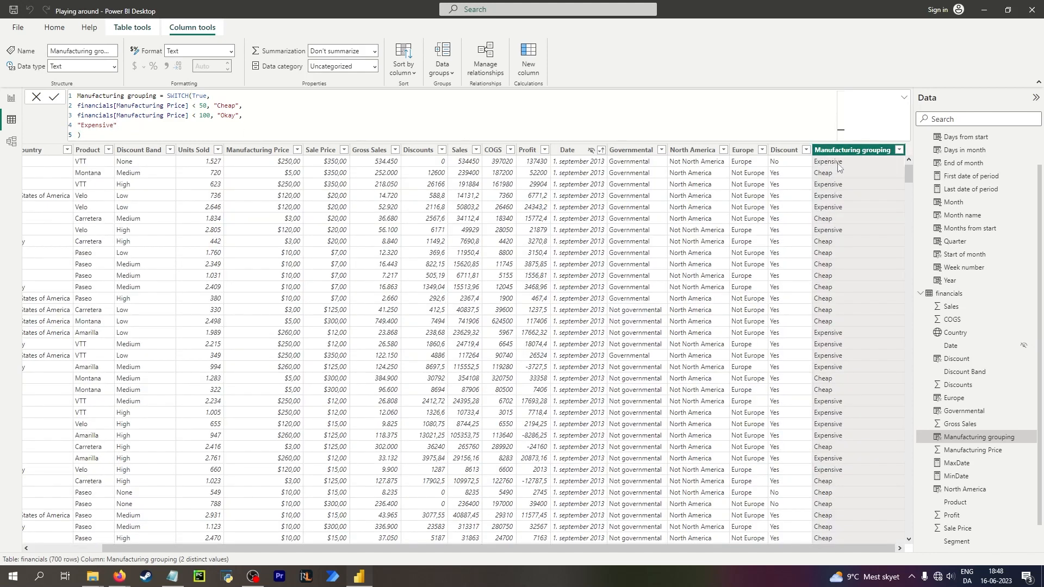
Inspect the SWITCH formula's condition lines against the Manufacturing grouping values in the table.
click(145, 125)
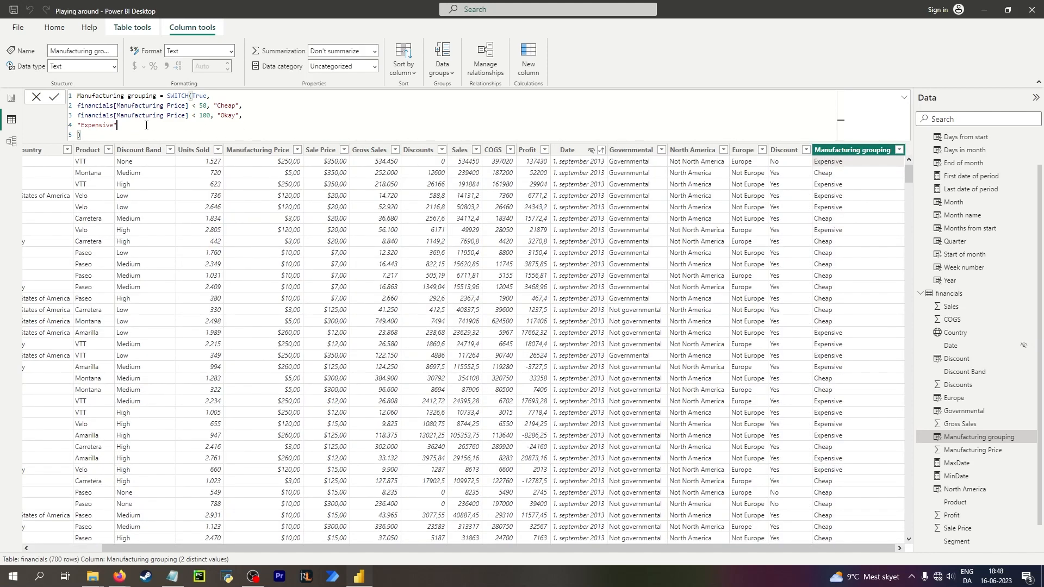
click(209, 104)
drag(197, 115, 207, 115)
drag(77, 115, 200, 117)
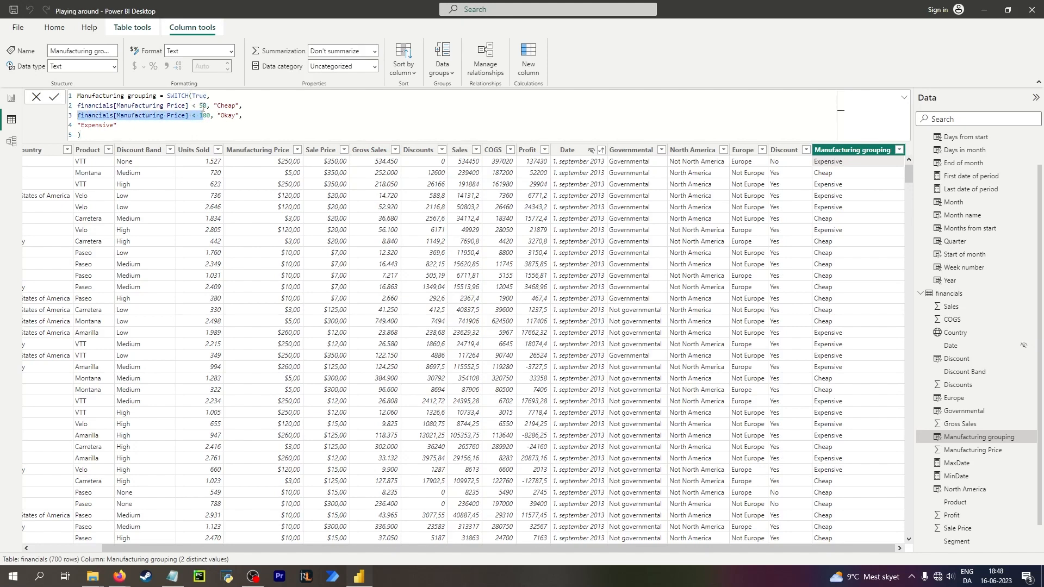
click(205, 117)
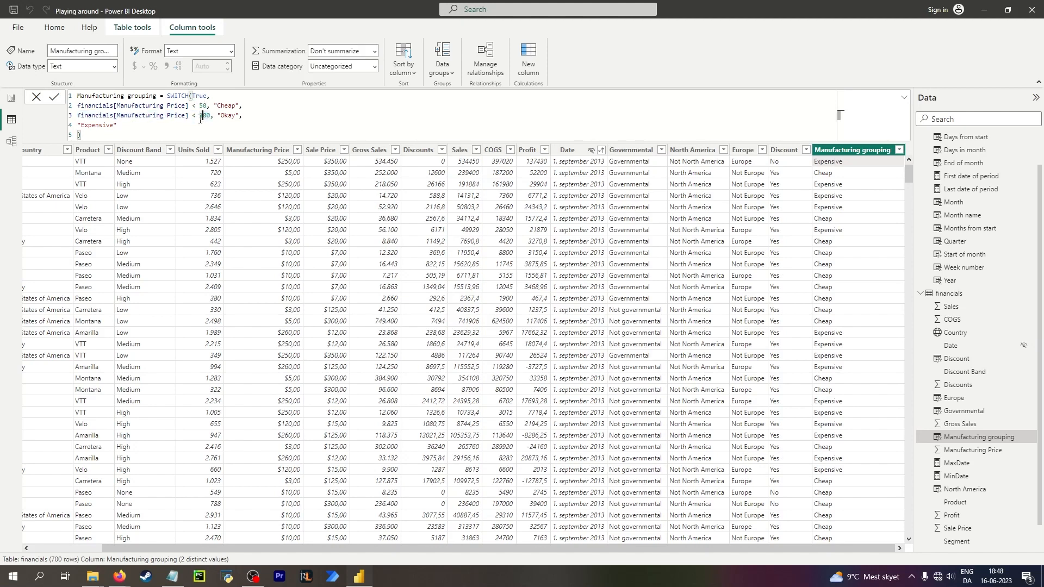
click(102, 125)
click(873, 292)
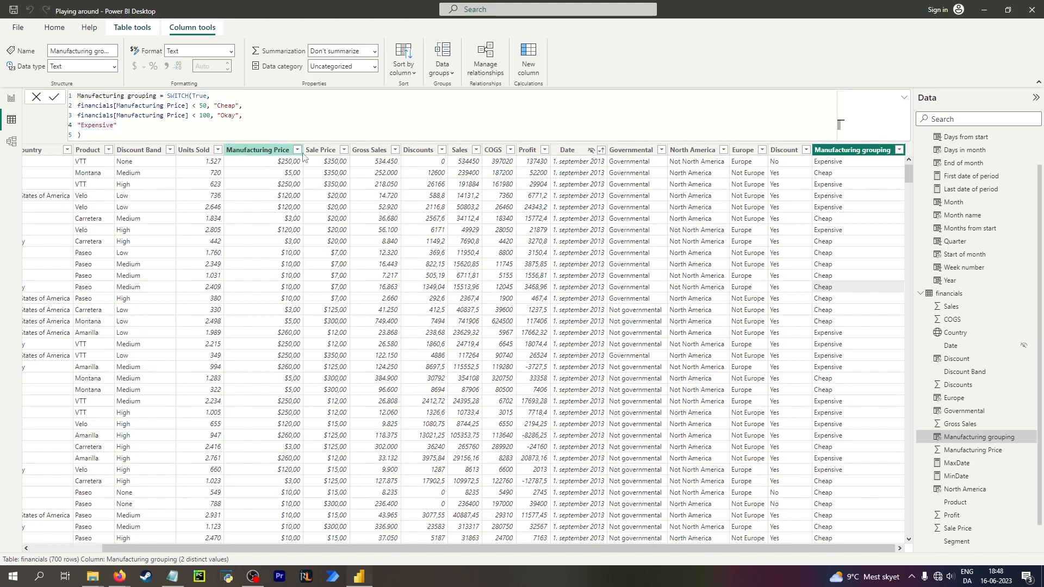
click(857, 216)
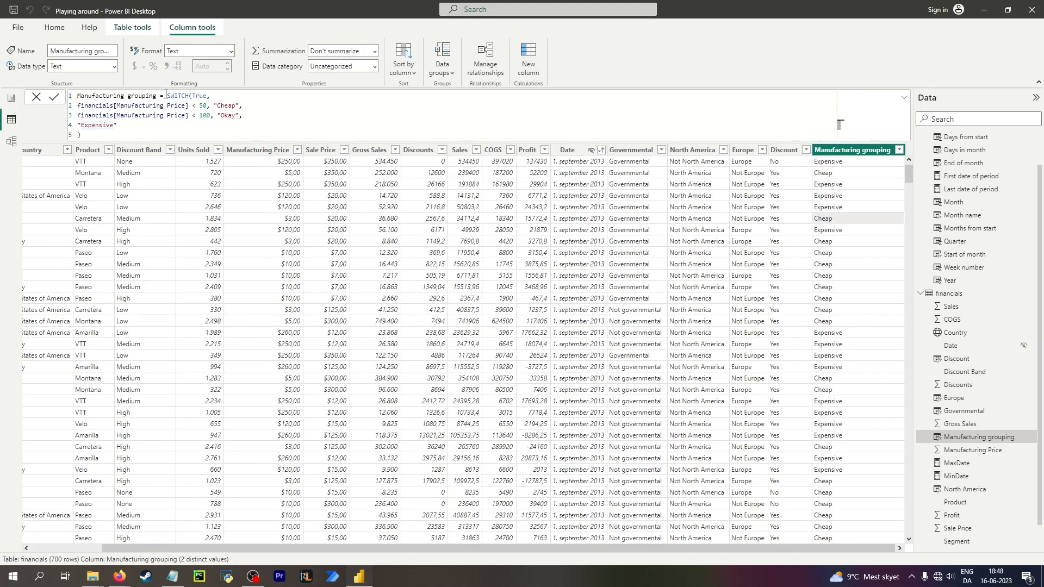
click(203, 96)
Switch to the browser to examine the SWITCH examples on the DAX Guide page, then return.
key(alt+Tab)
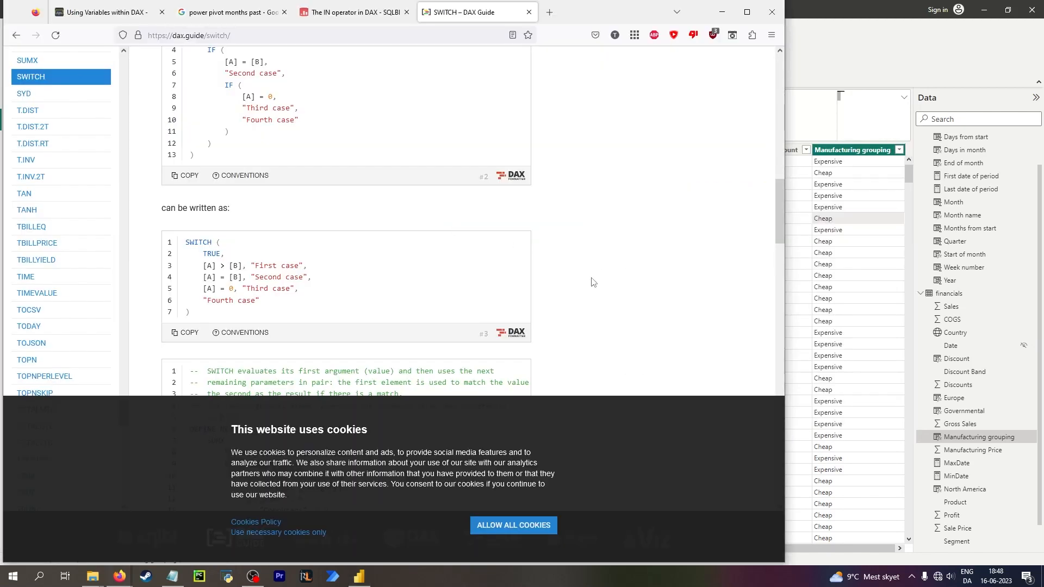
scroll(591, 282, up, 3)
scroll(597, 279, down, 8)
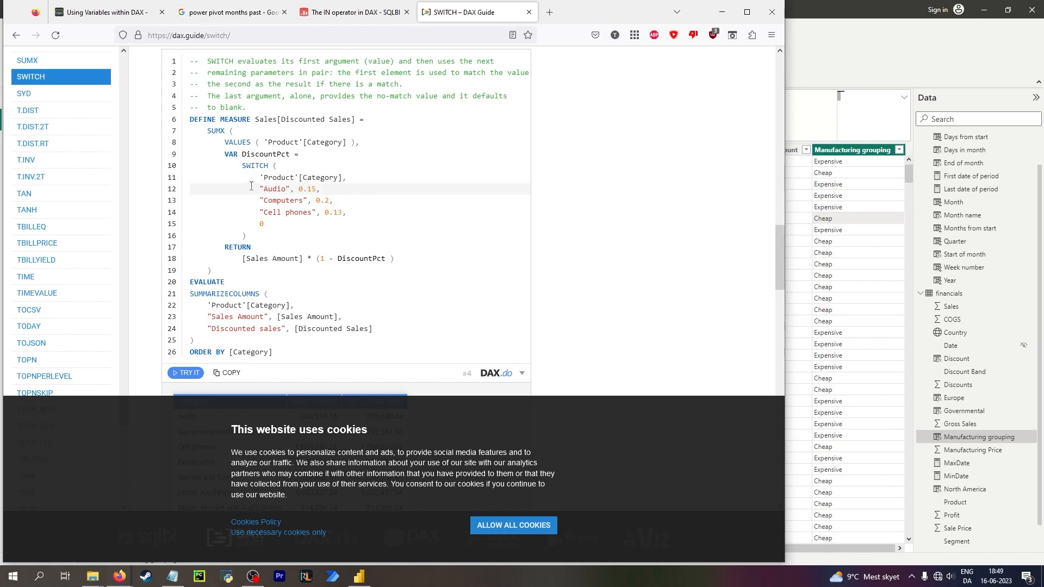
click(721, 11)
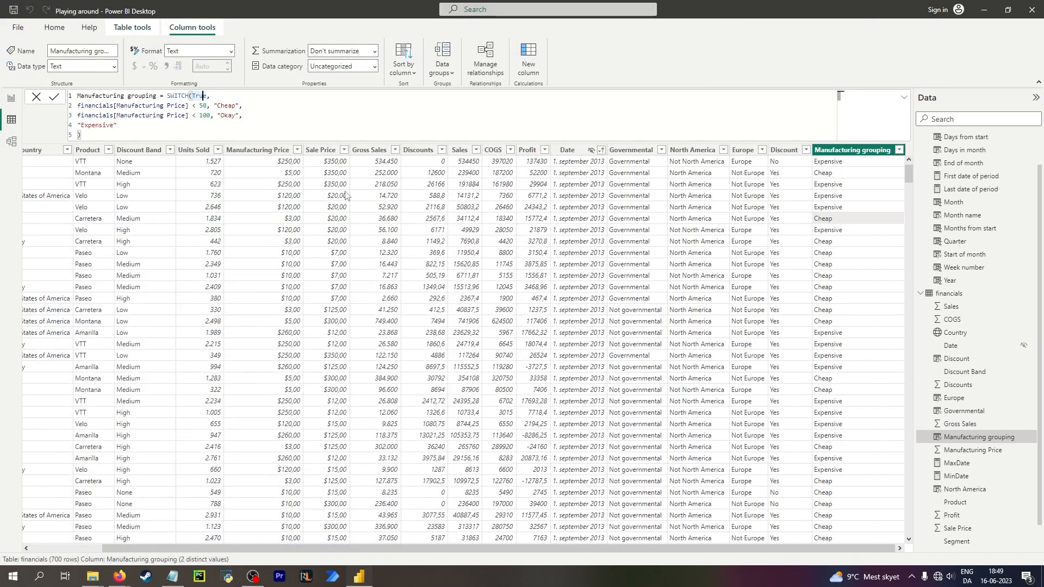
Examine the Product, Country, Discount, COGS and Governmental columns' data types, formats and formulas.
click(103, 164)
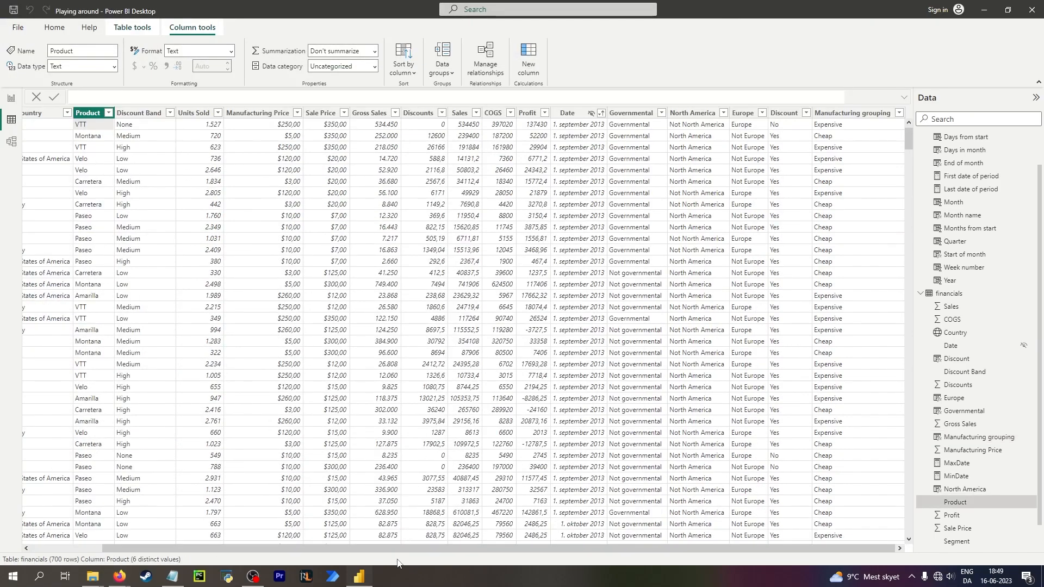
drag(352, 549, 282, 553)
click(108, 133)
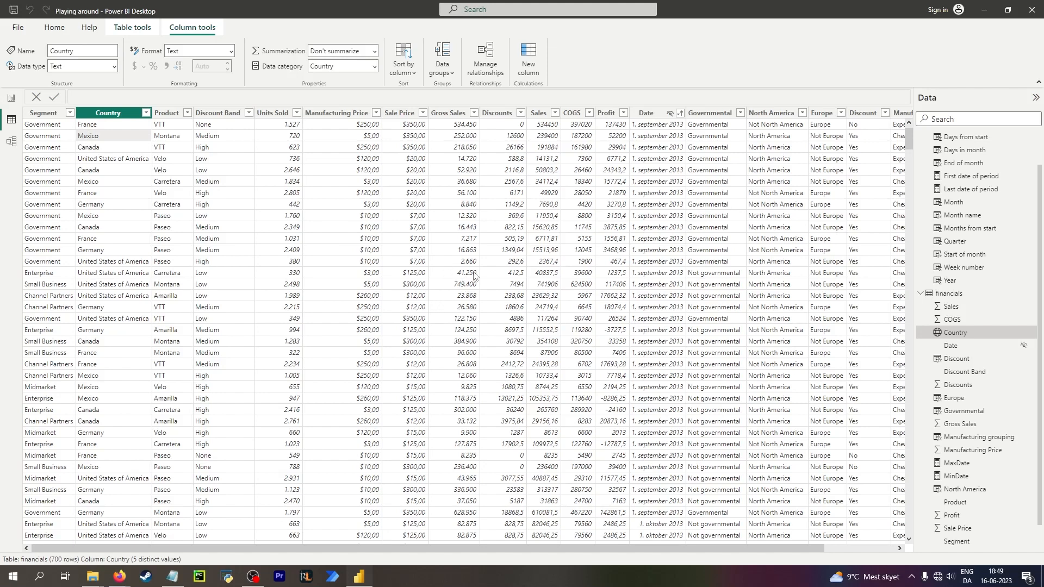
click(868, 152)
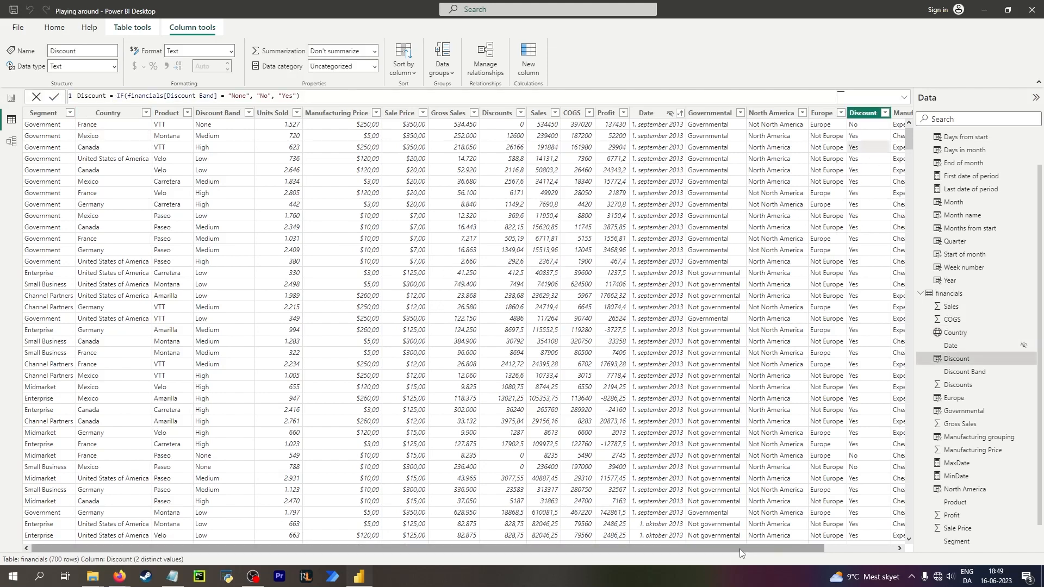
drag(739, 549, 818, 549)
click(489, 163)
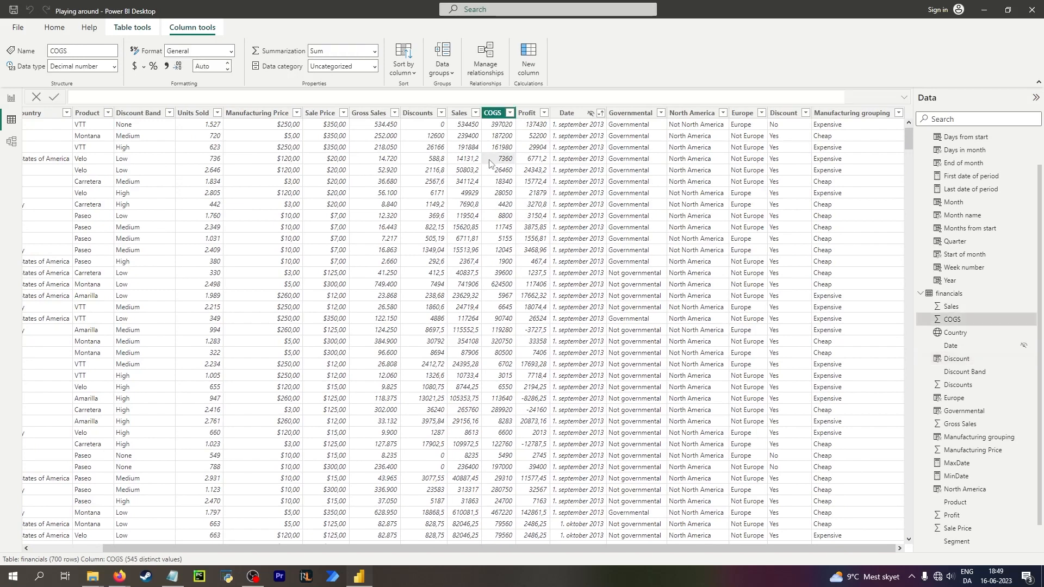
click(537, 170)
click(603, 169)
click(642, 169)
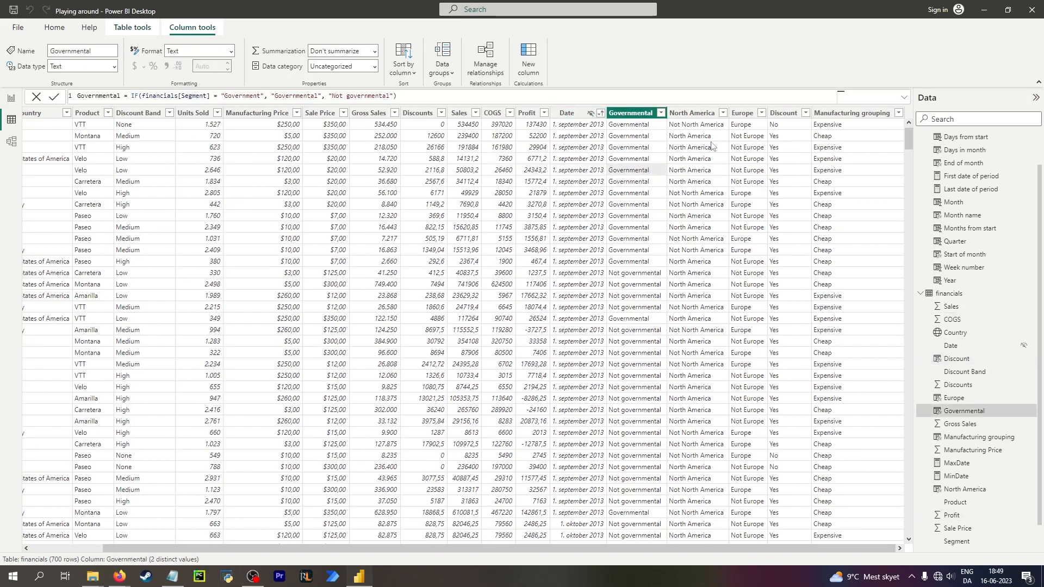
click(503, 159)
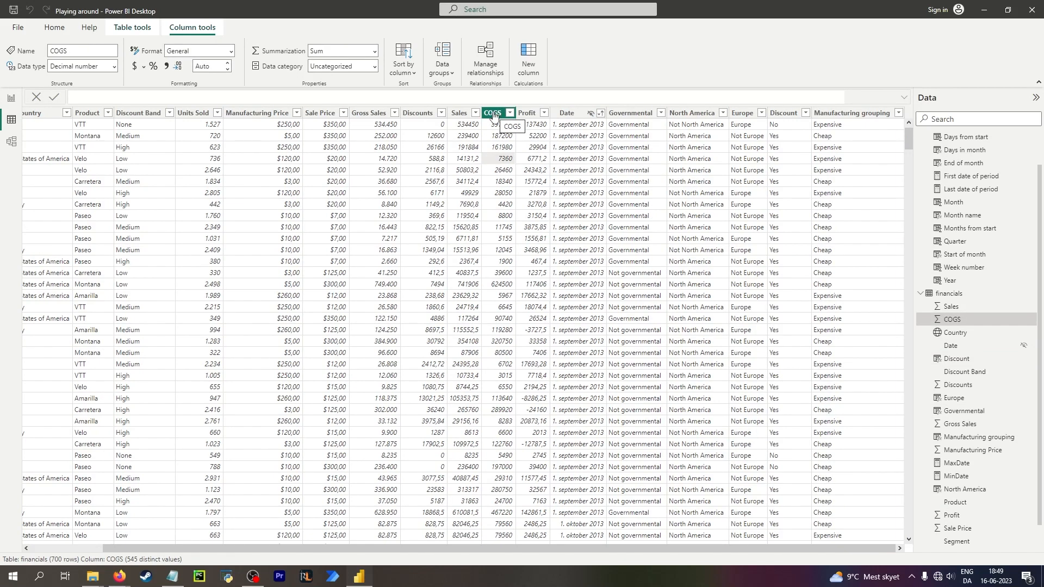
click(634, 158)
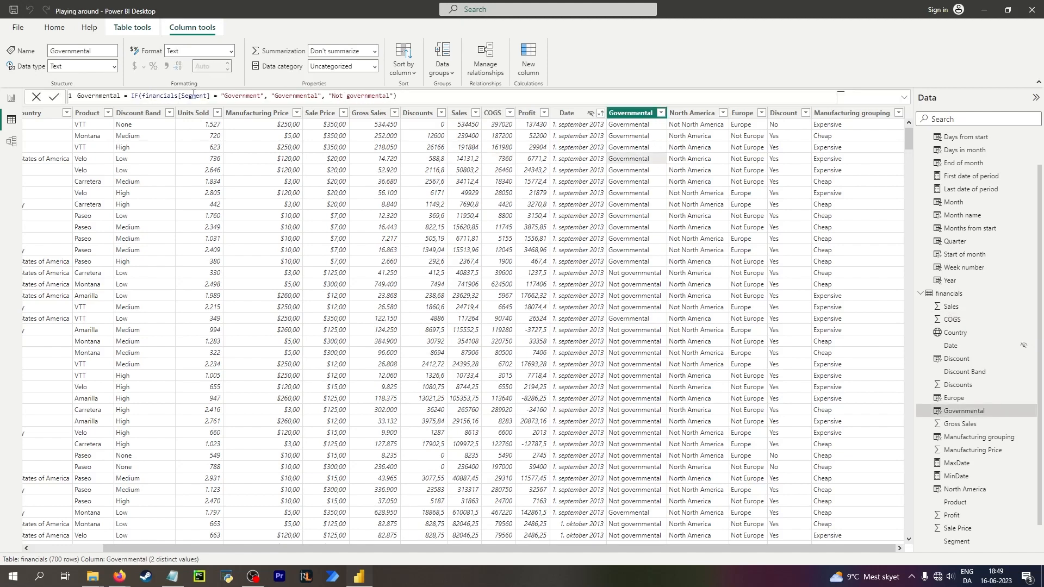
Compare the Discounts, Gross Sales, Sales, Sale Price, Manufacturing Price and Discount Band columns' data types and formats.
click(411, 113)
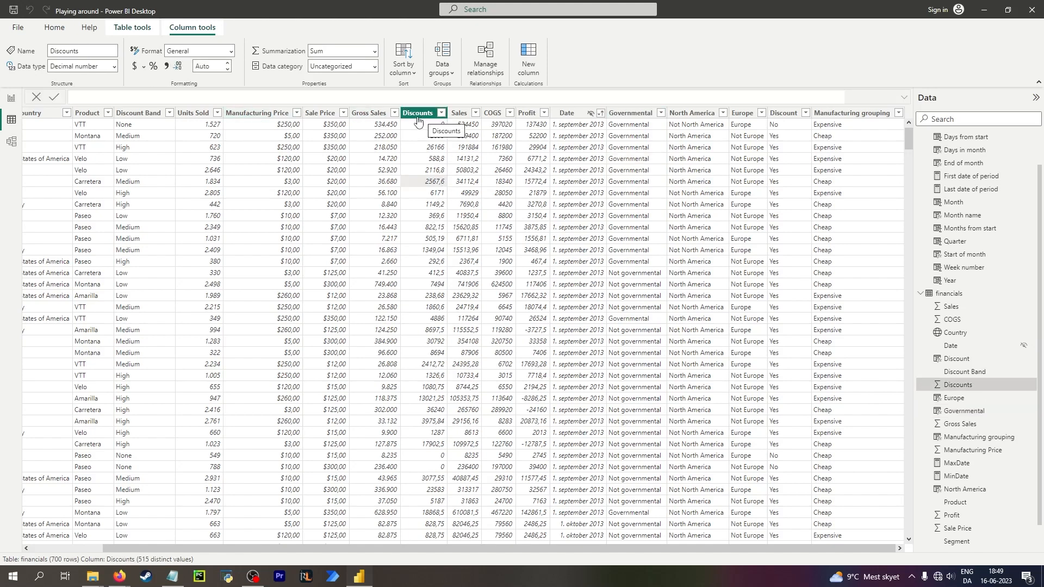
click(644, 115)
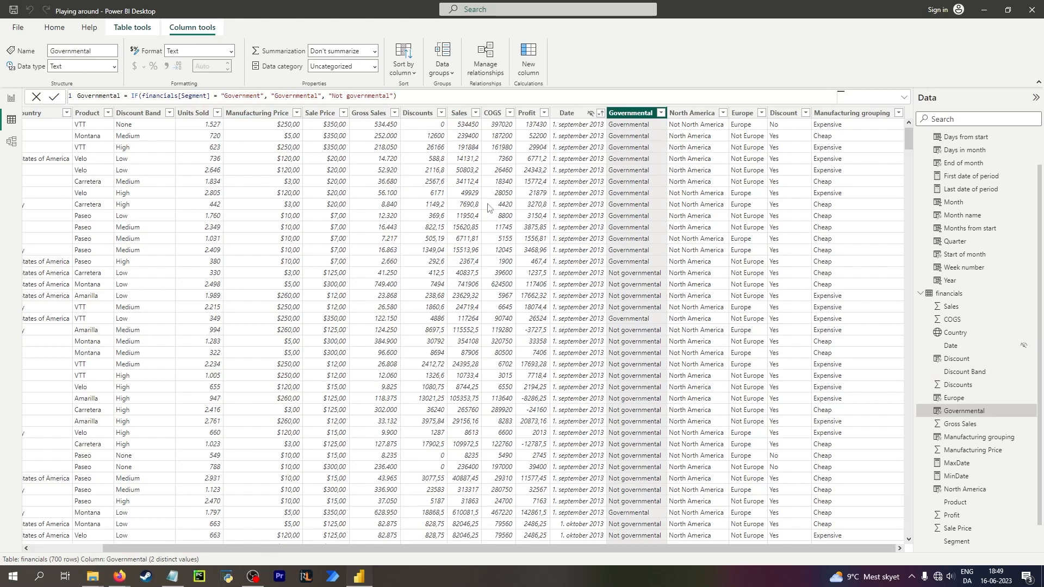
click(463, 208)
click(499, 206)
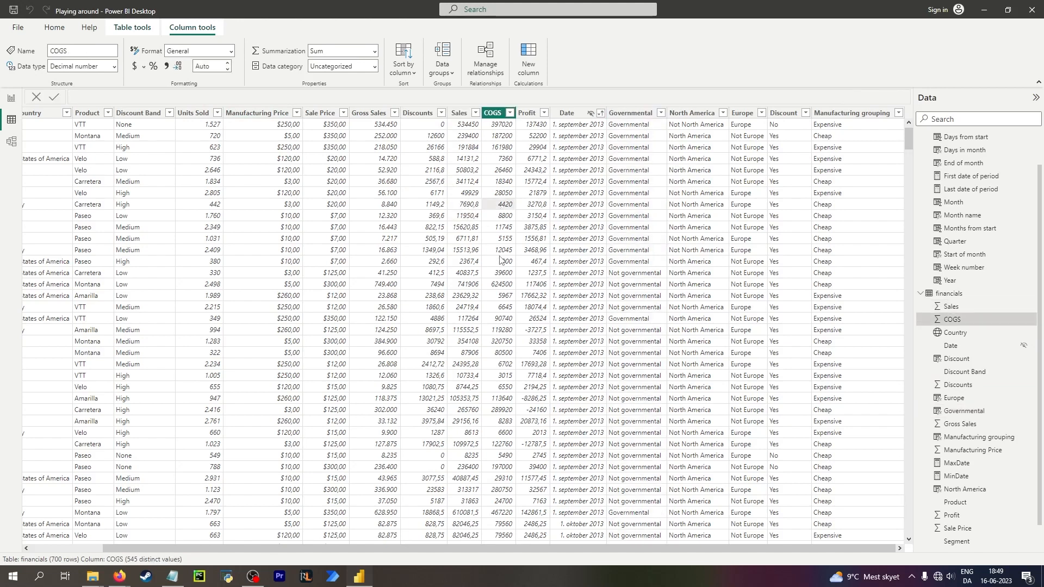
click(381, 159)
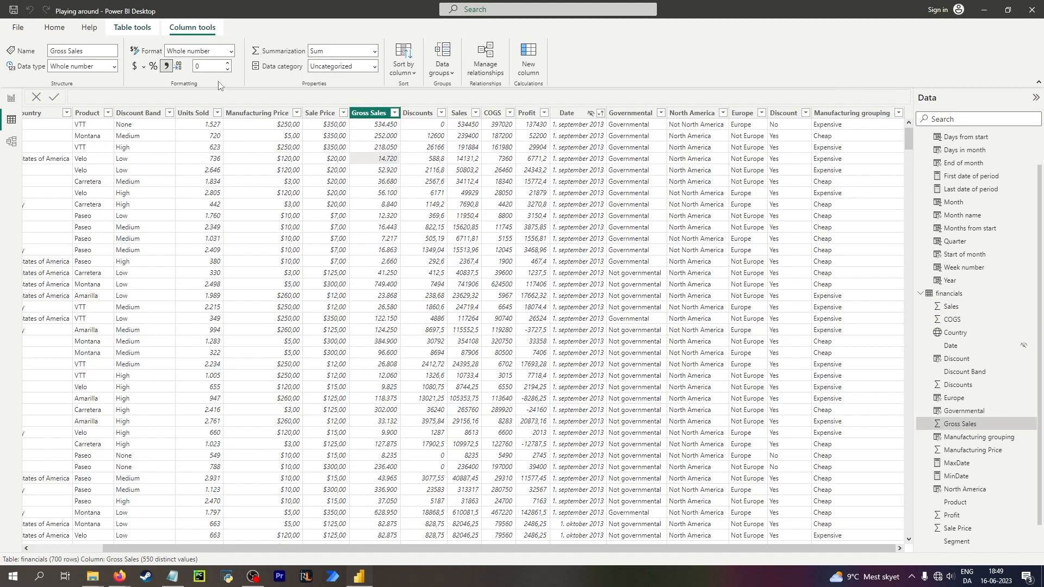
click(425, 128)
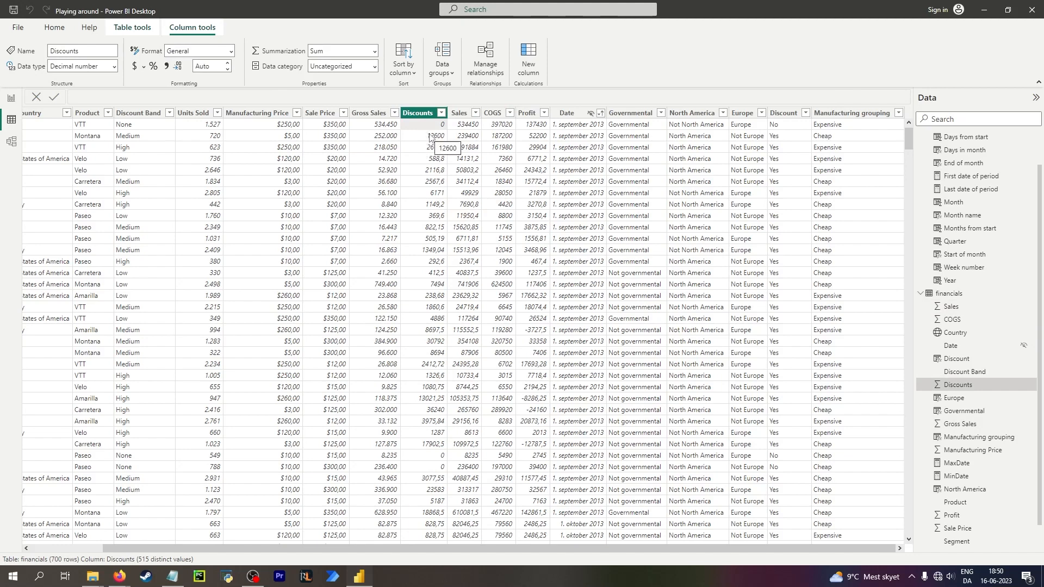
click(354, 125)
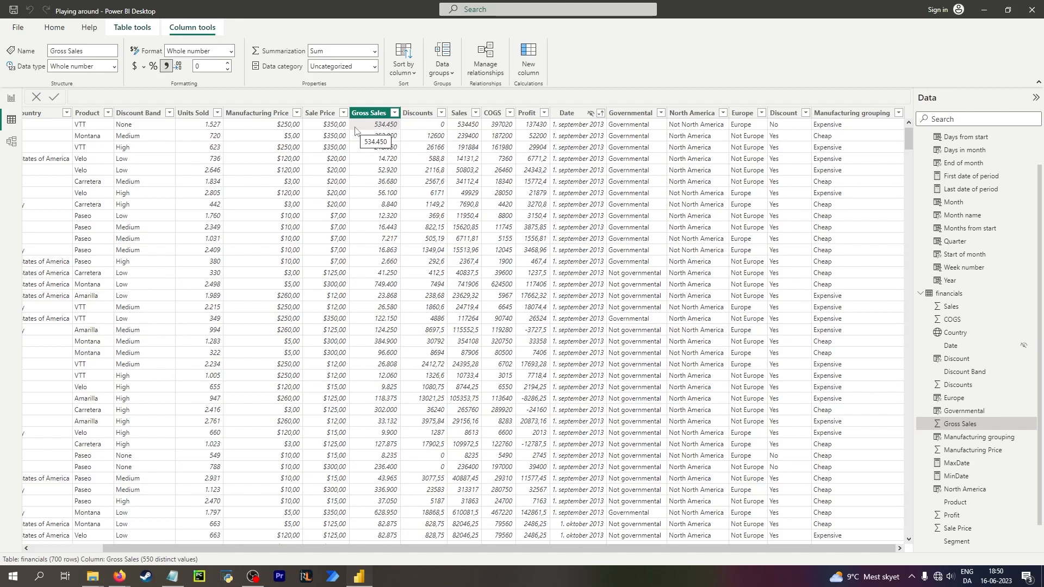
click(324, 130)
click(253, 128)
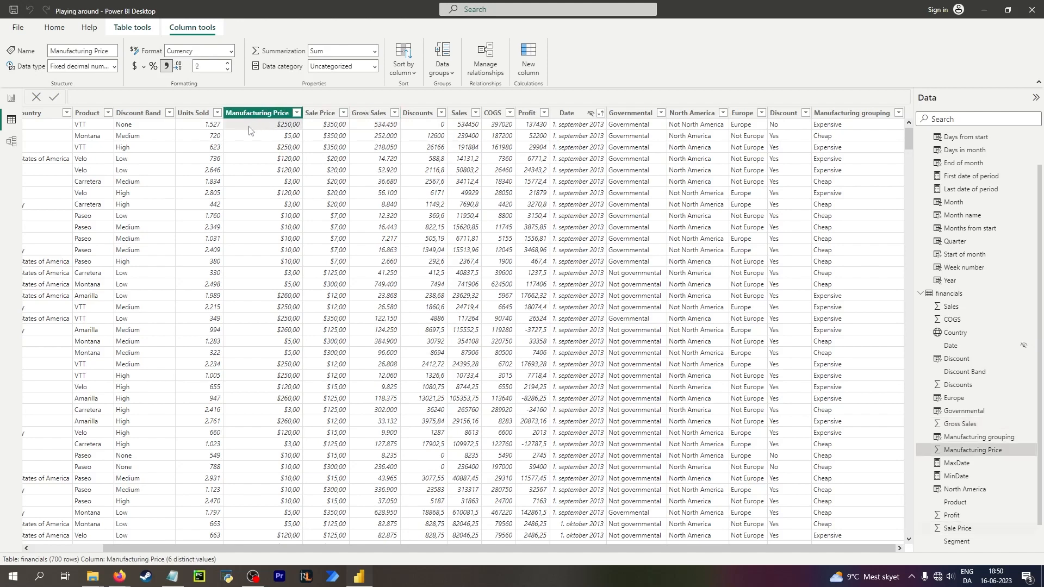
click(378, 131)
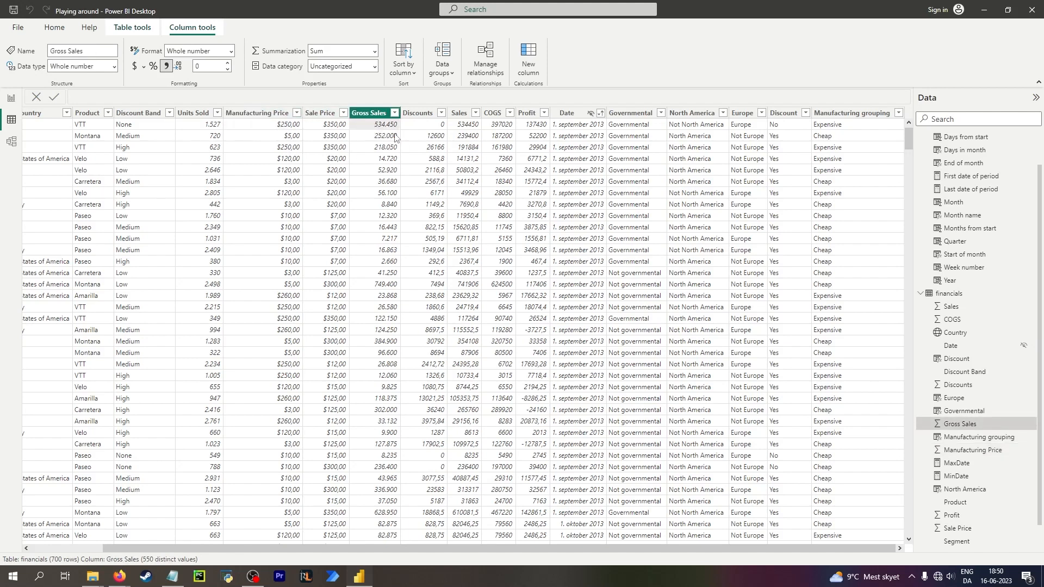
click(457, 128)
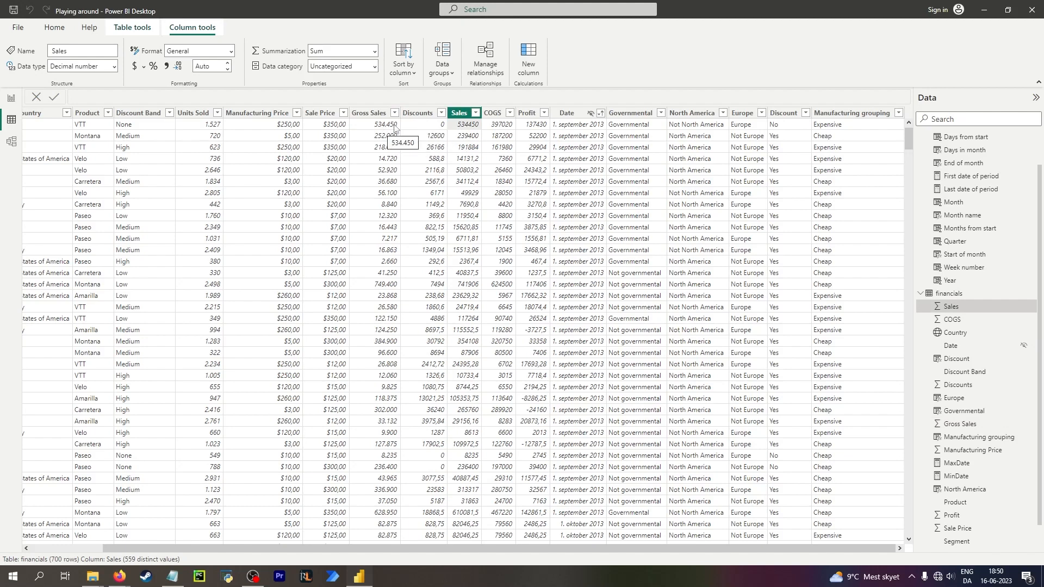
click(438, 115)
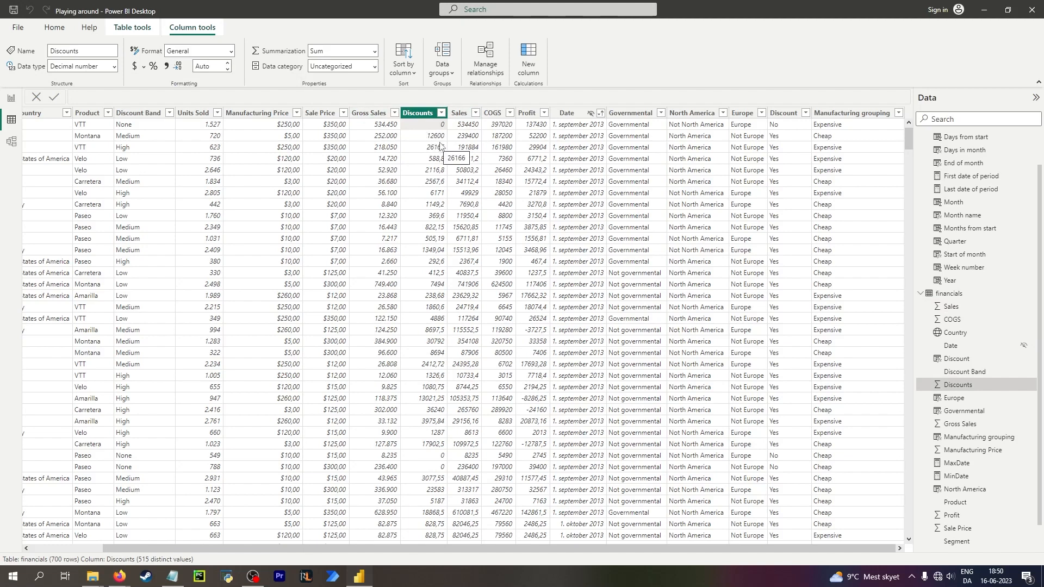
click(378, 136)
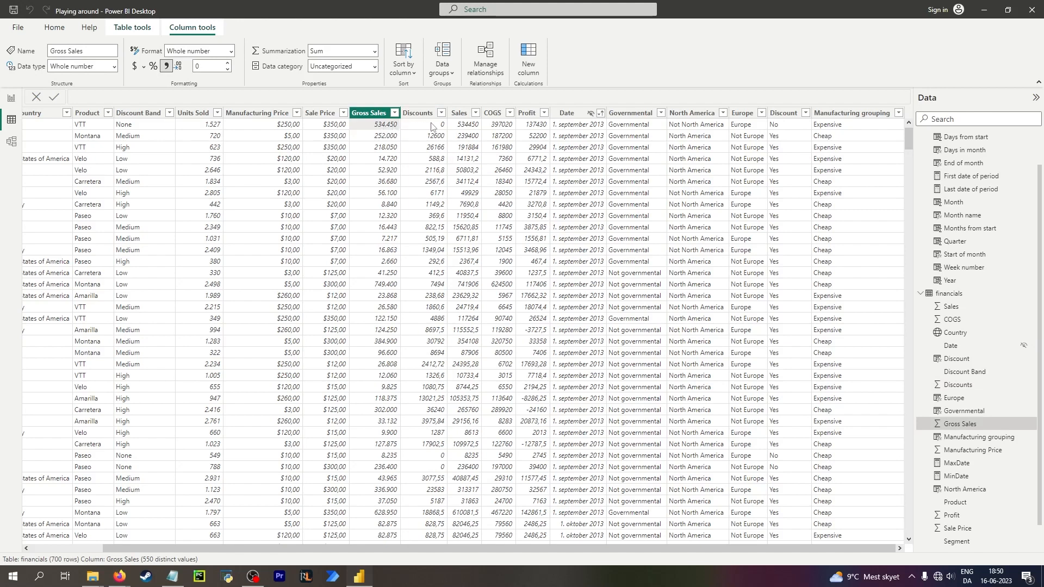
click(132, 127)
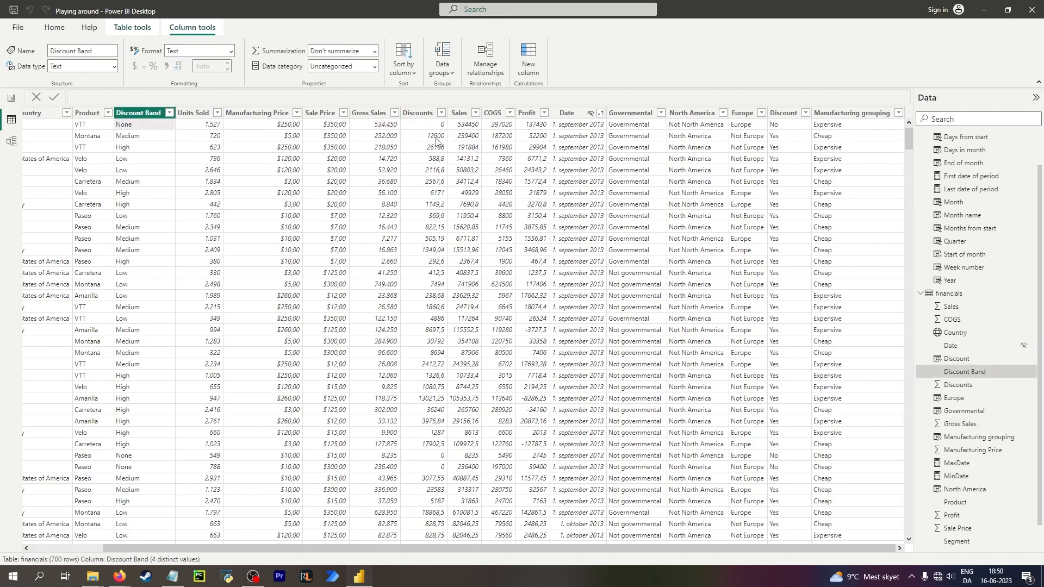
click(436, 136)
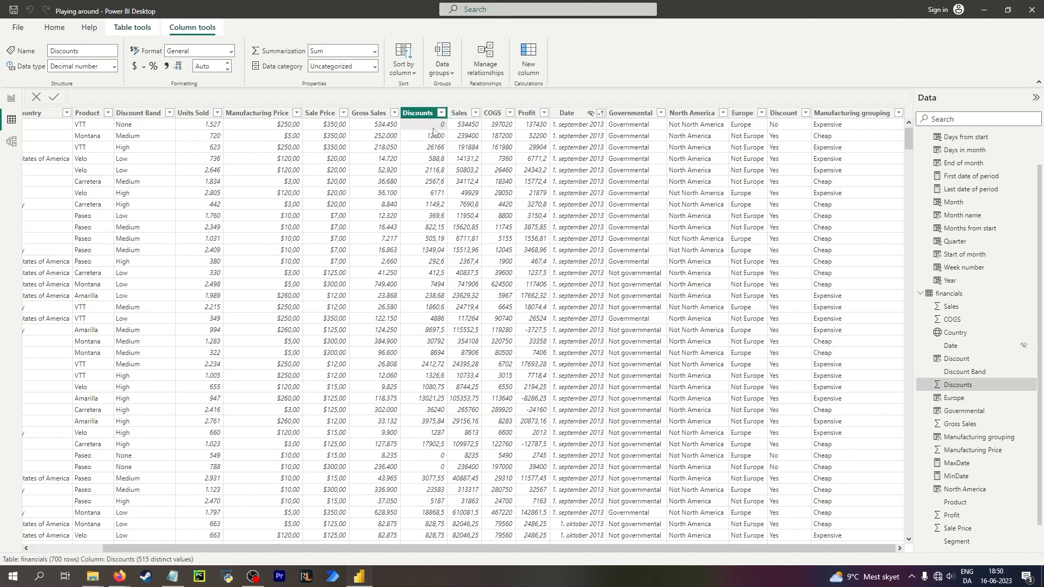
click(371, 125)
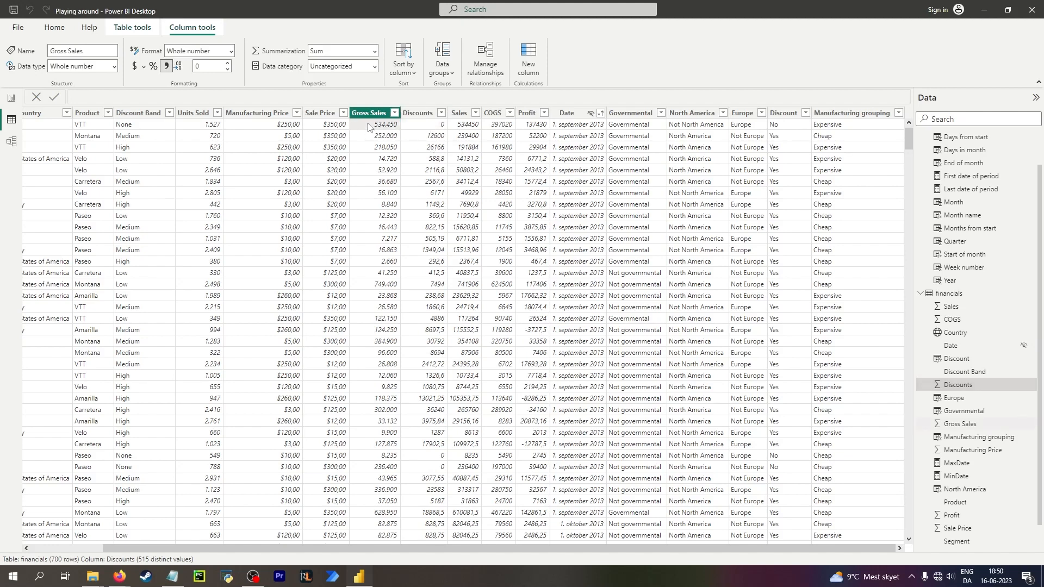
click(469, 131)
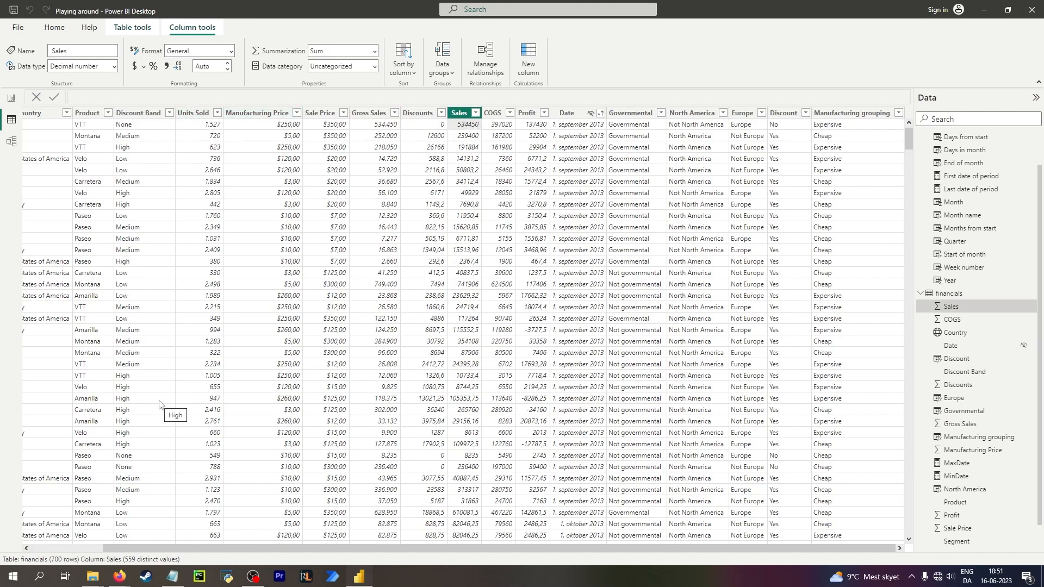
Open the Calculator and multiply 350 − 250 by 137430 to check the first row's figures.
key(XF86Calculator)
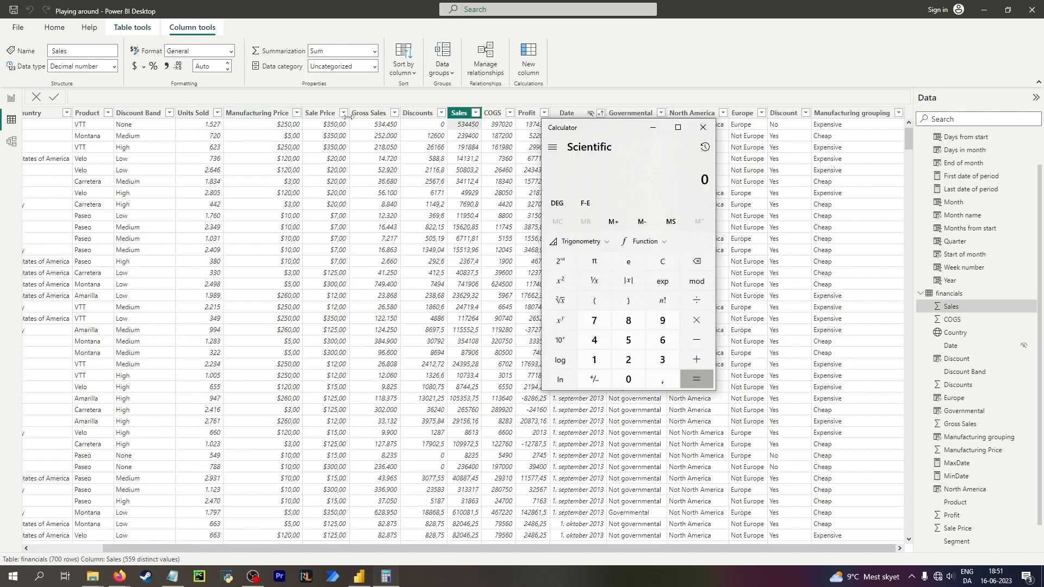
text(350)
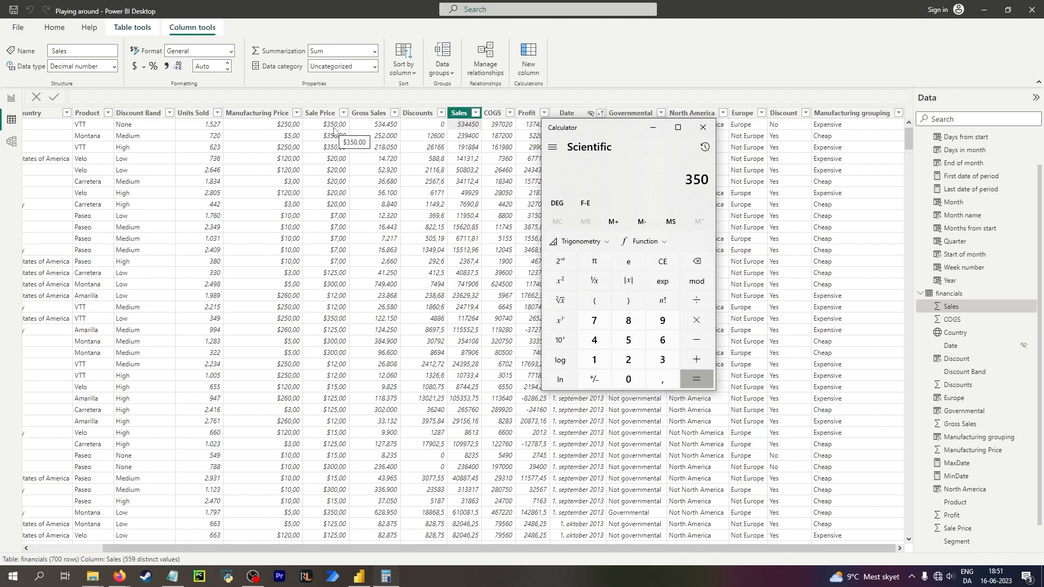
text(-250)
key(Return)
text(*)
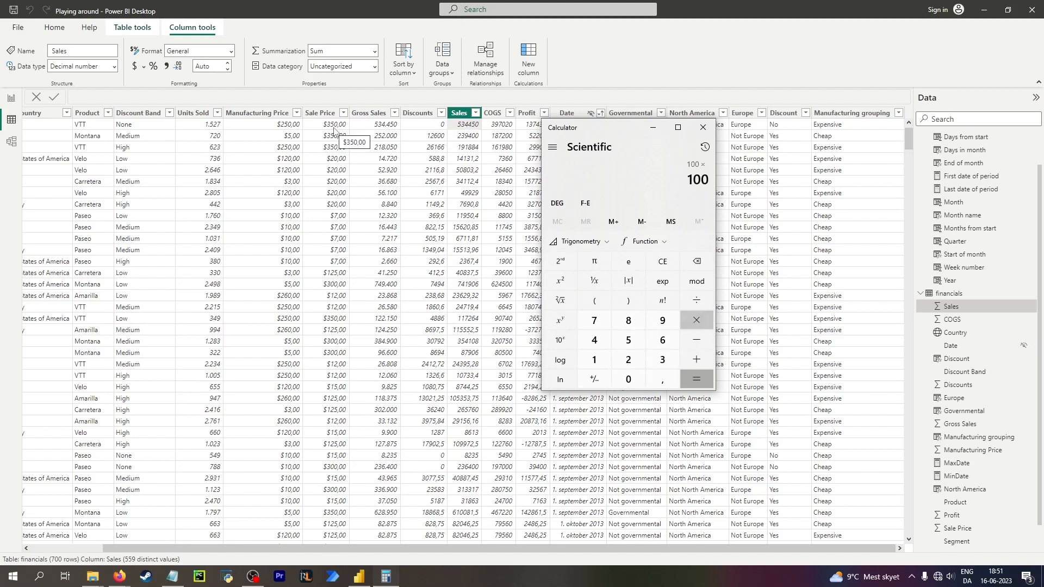
drag(598, 138, 618, 129)
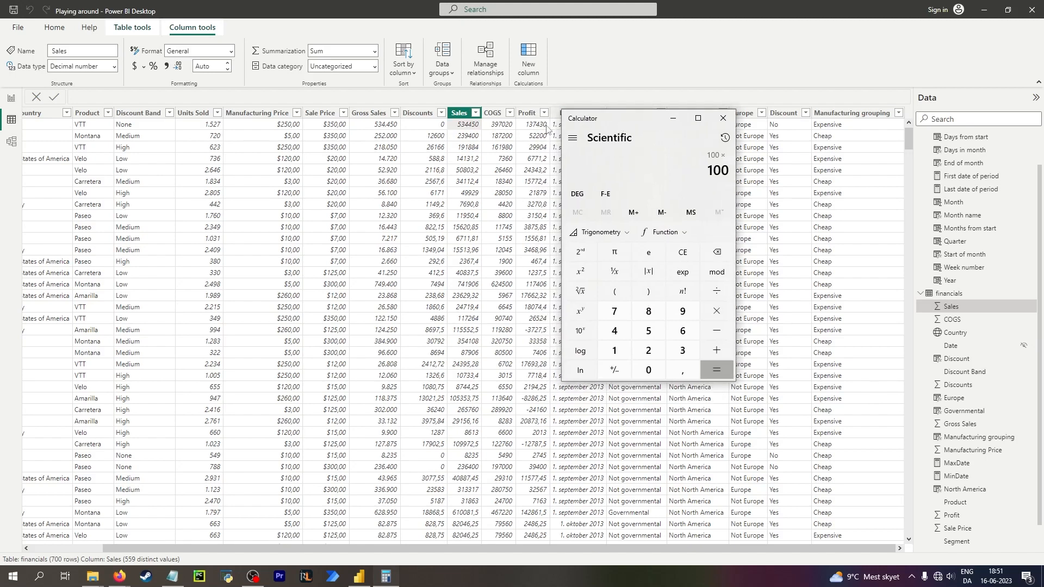
text(137430)
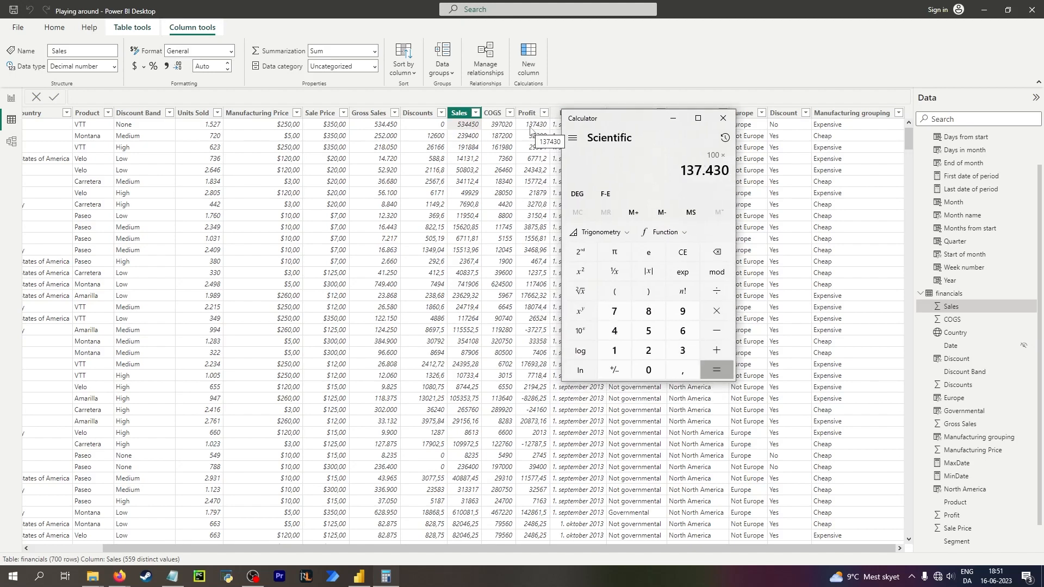
key(Return)
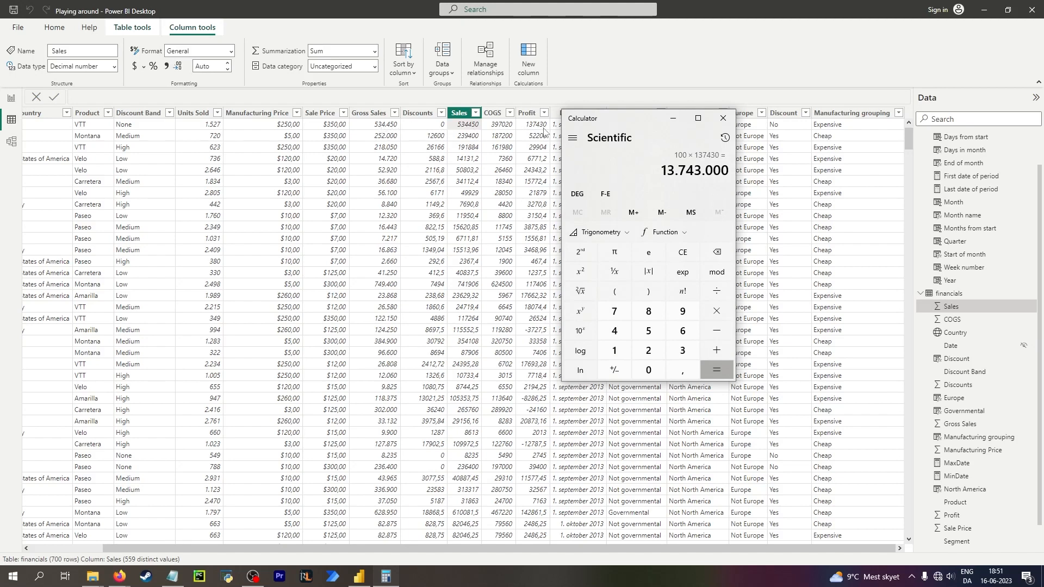
Clear the Calculator and compute (350 − 250) × 1527 for the first row's units sold.
key(Escape)
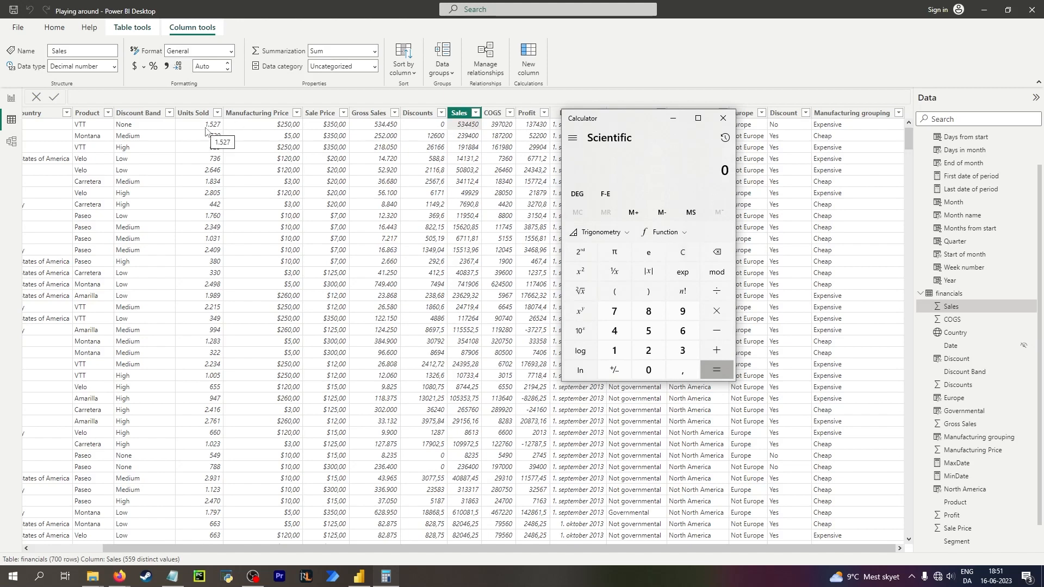
key(1)
key(Escape)
text(350-250)
key(Return)
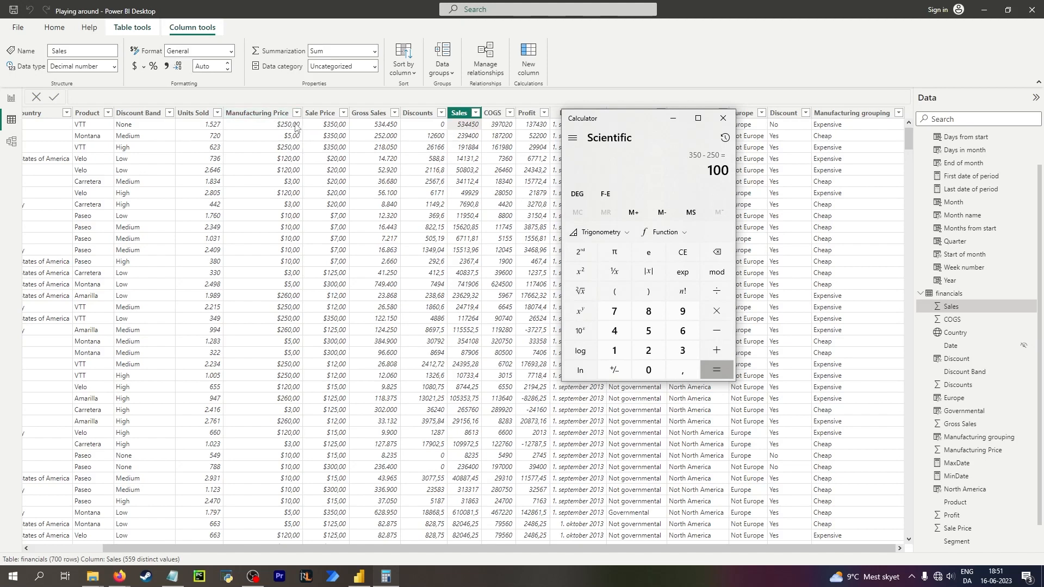
text(*1527)
key(Return)
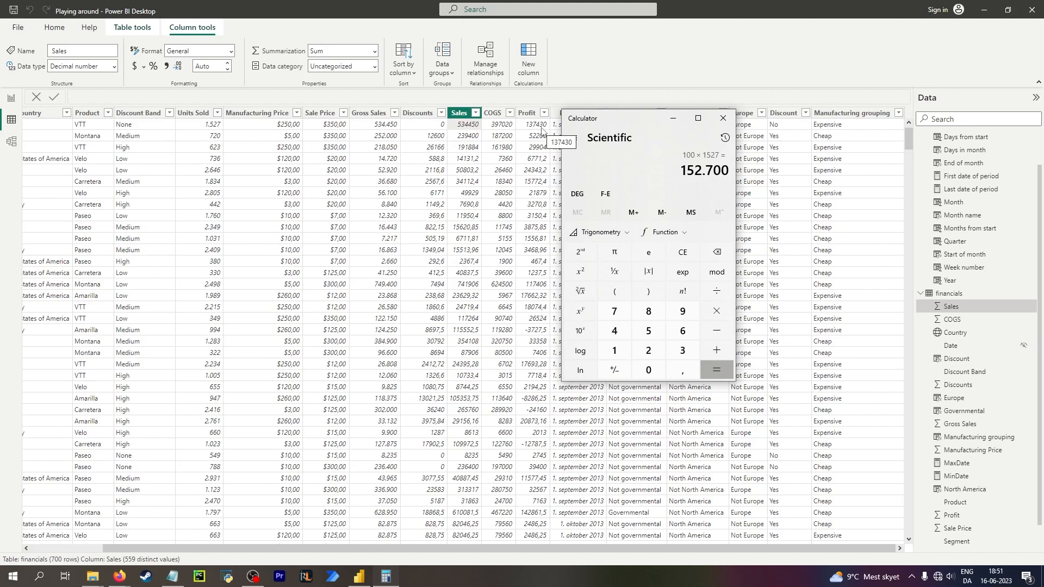
Move the Calculator beside the table and recompute 1527 × 100.
drag(590, 122, 580, 146)
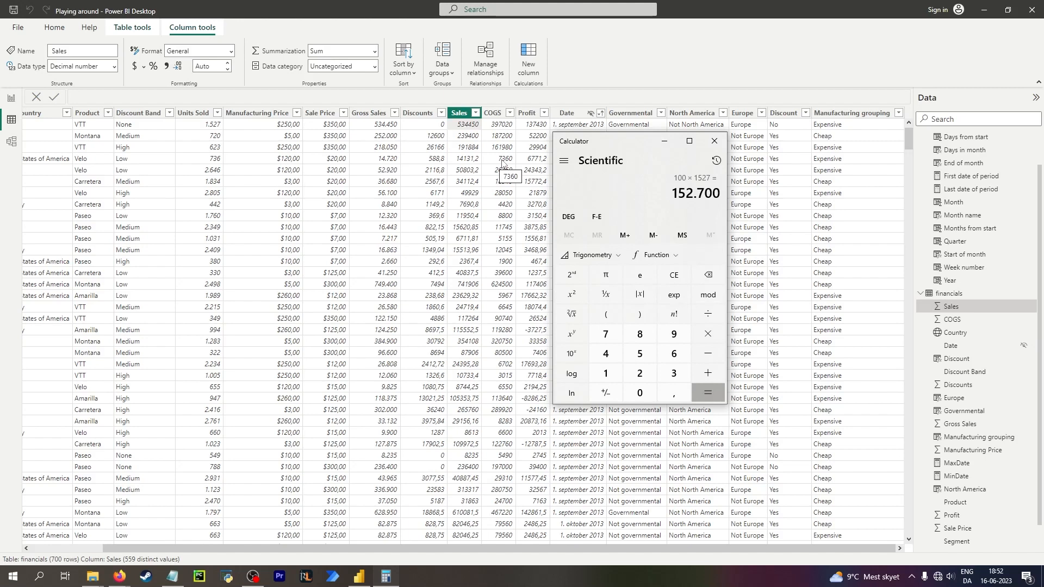
key(Escape)
text(1)
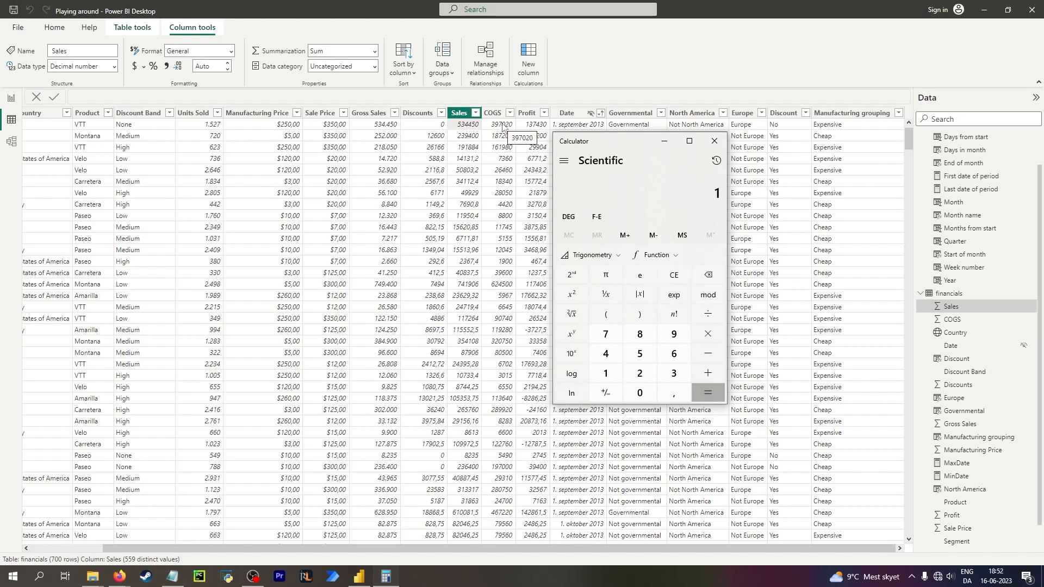
text(527 × 100)
key(Return)
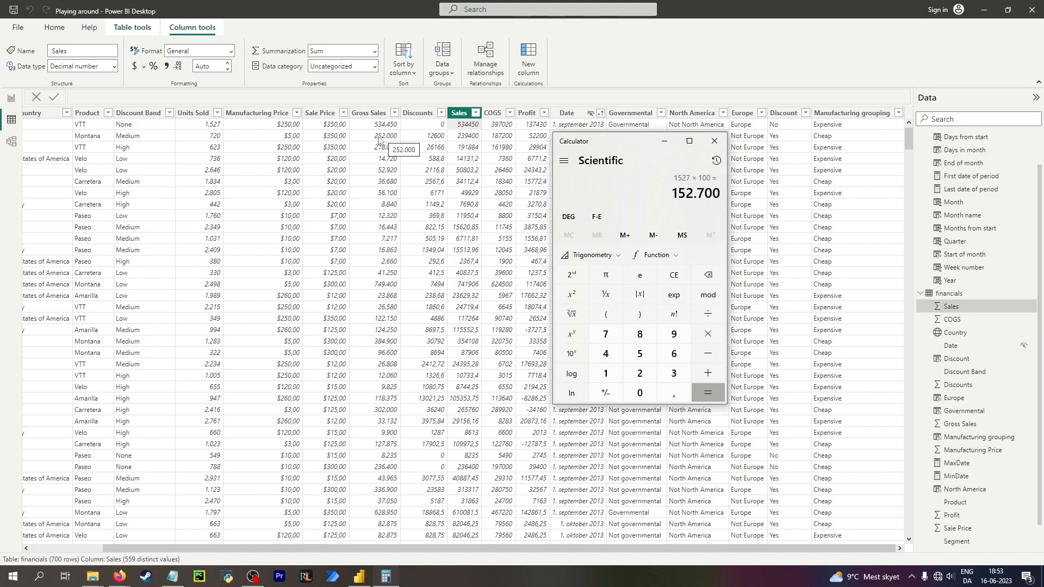
Format the Discounts column with 2 decimal places and a thousands separator.
click(432, 140)
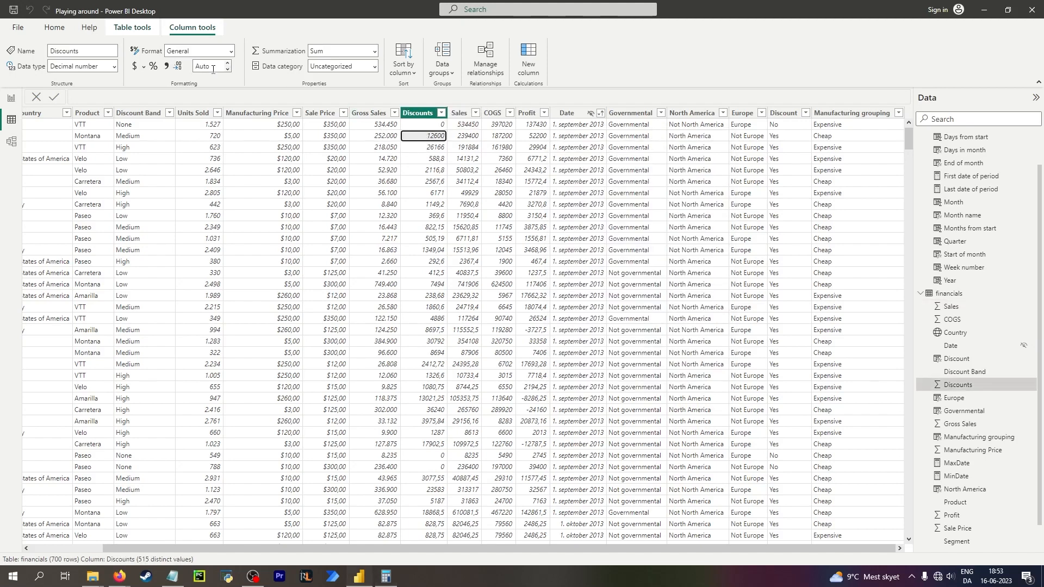
click(114, 66)
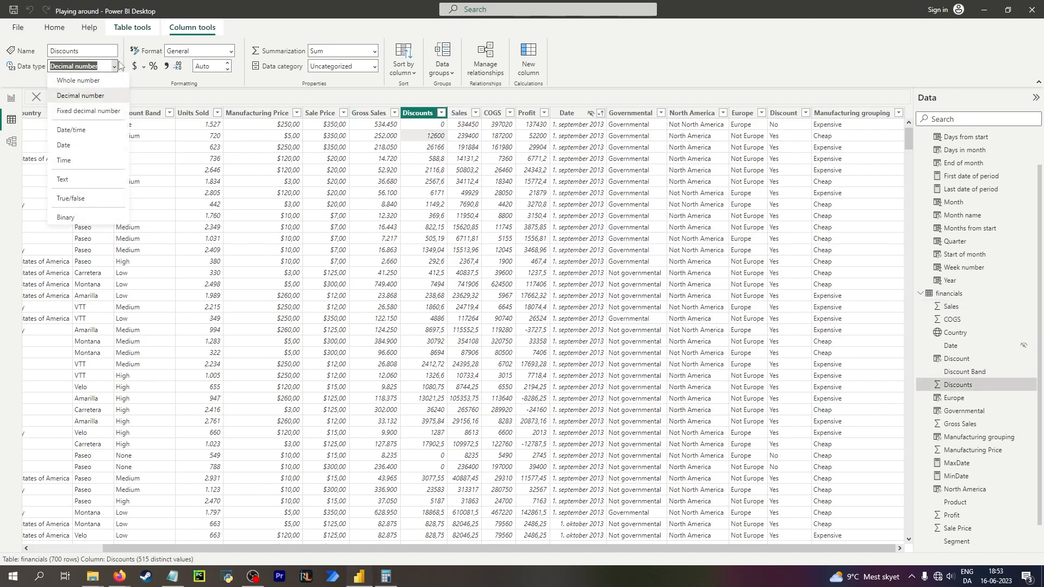
click(227, 67)
text(2)
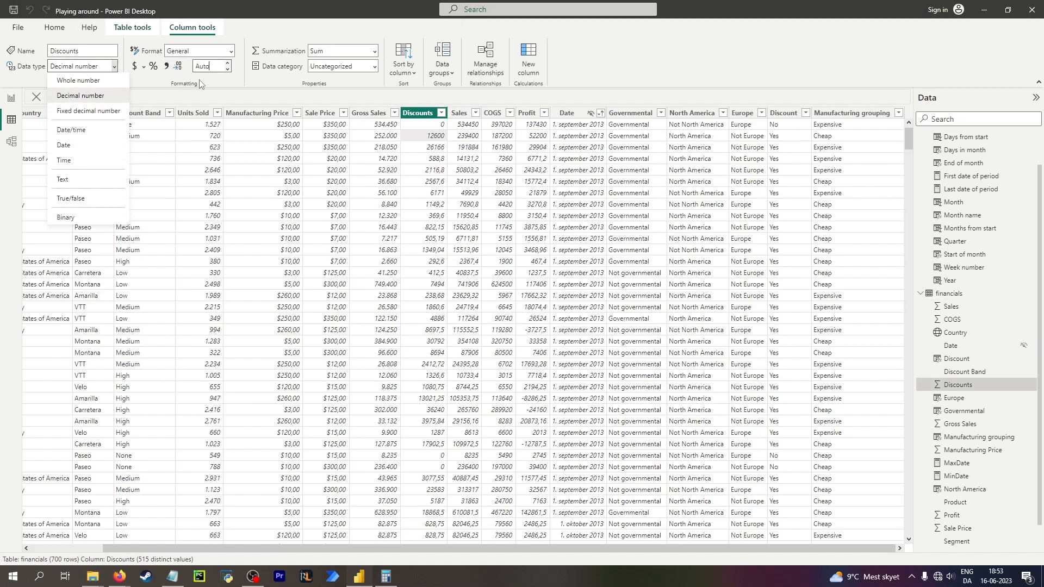
key(Return)
click(166, 68)
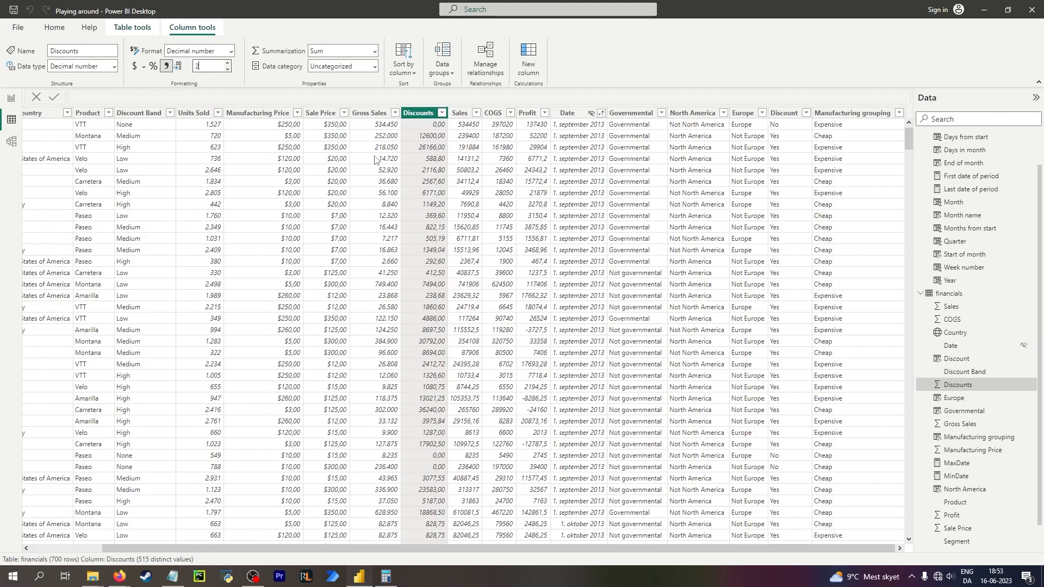
Format the Sales column with 2 decimal places and a thousands separator.
click(472, 136)
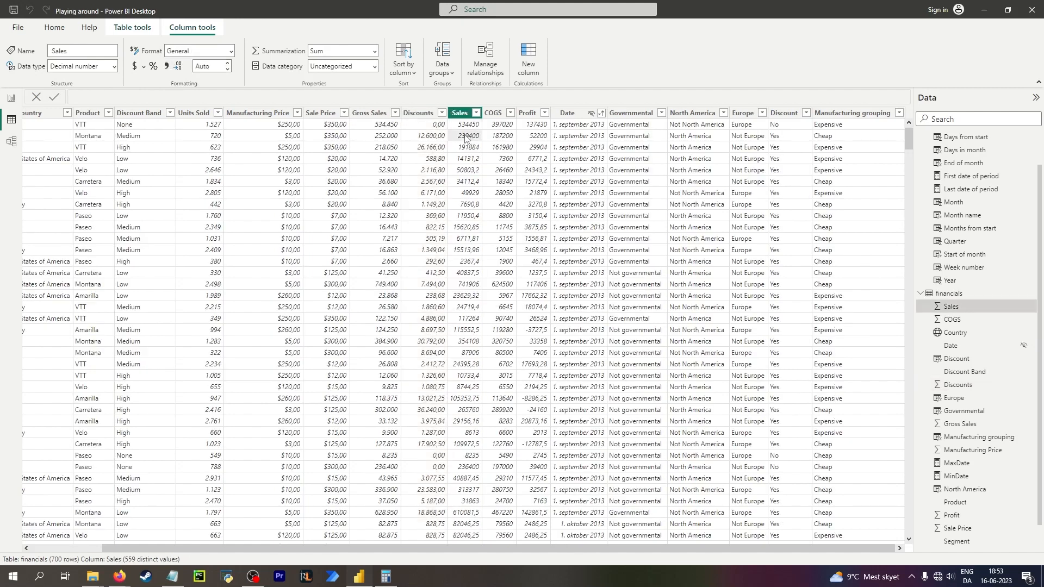
click(215, 65)
text(2)
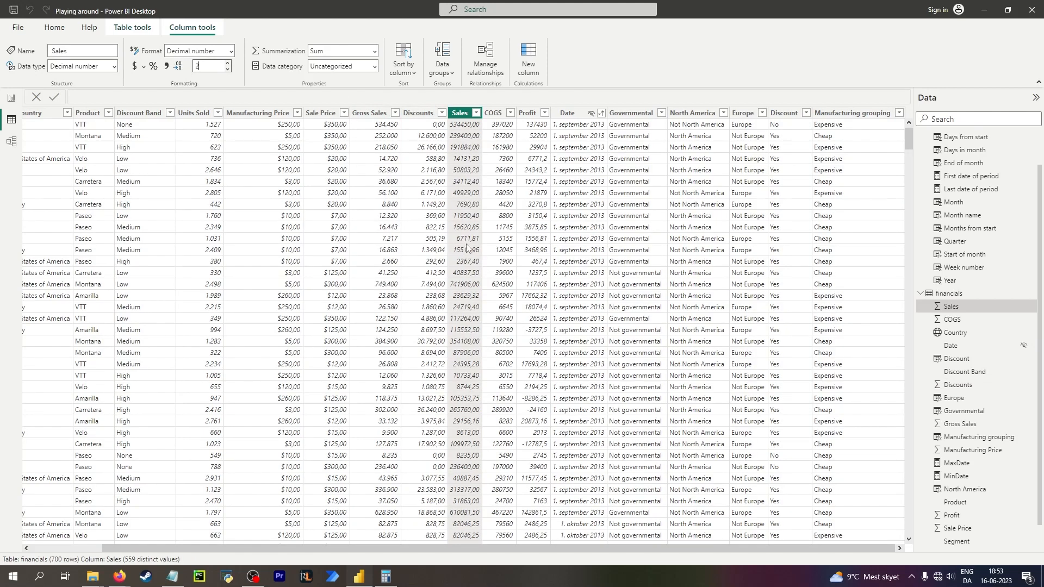
click(165, 65)
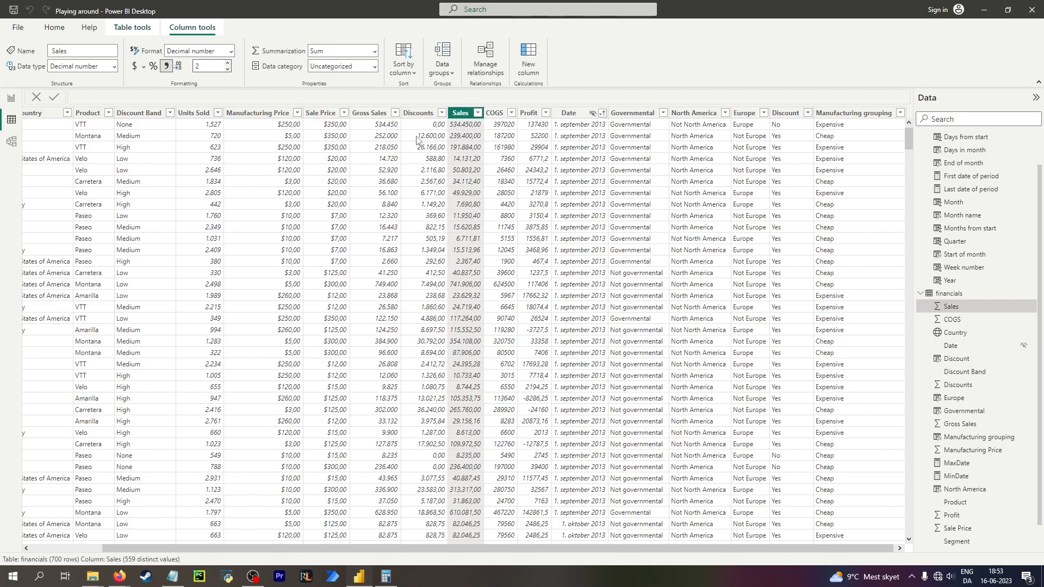
right_click(463, 113)
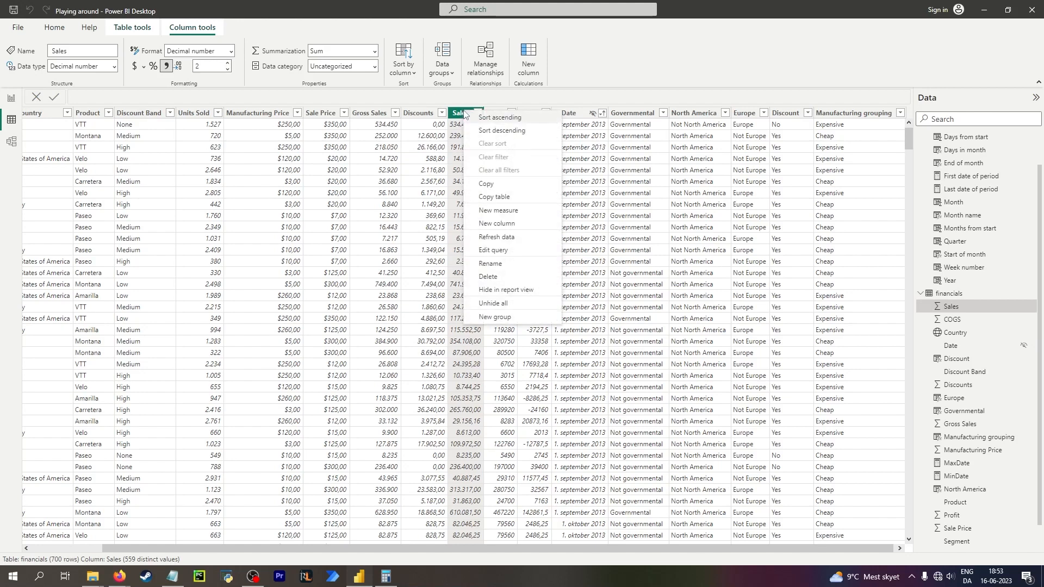
click(319, 100)
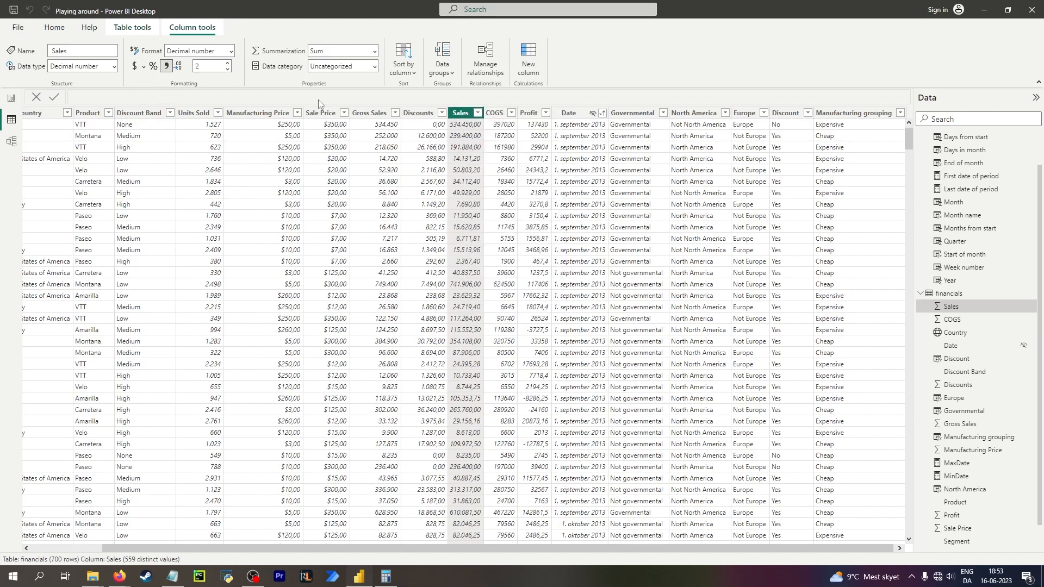
right_click(462, 115)
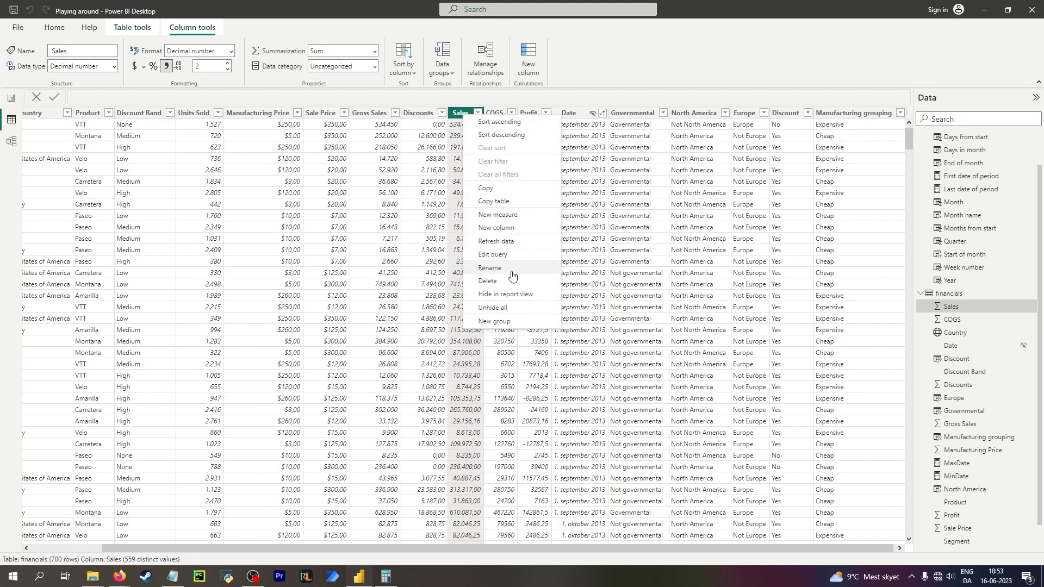
right_click(975, 305)
right_click(975, 306)
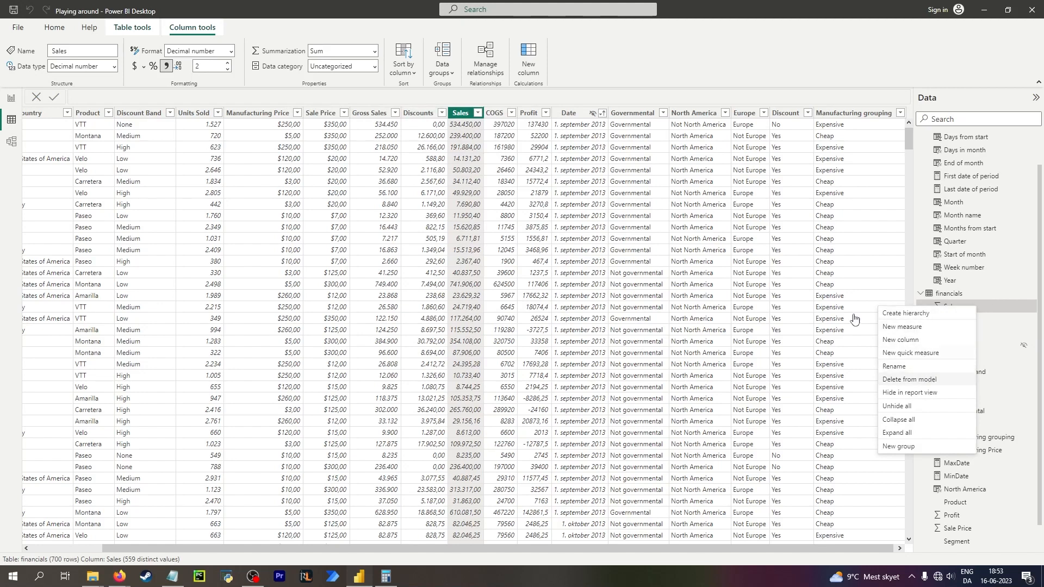
click(423, 137)
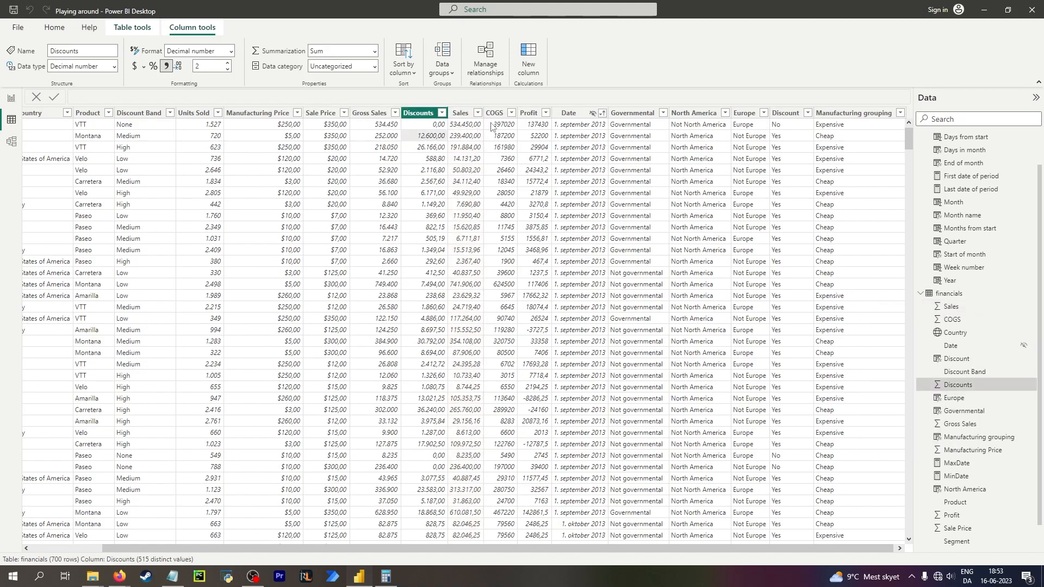
Open the Calculator and compute 534450 − 397020 to check the first row's Profit against Sales and COGS.
click(500, 128)
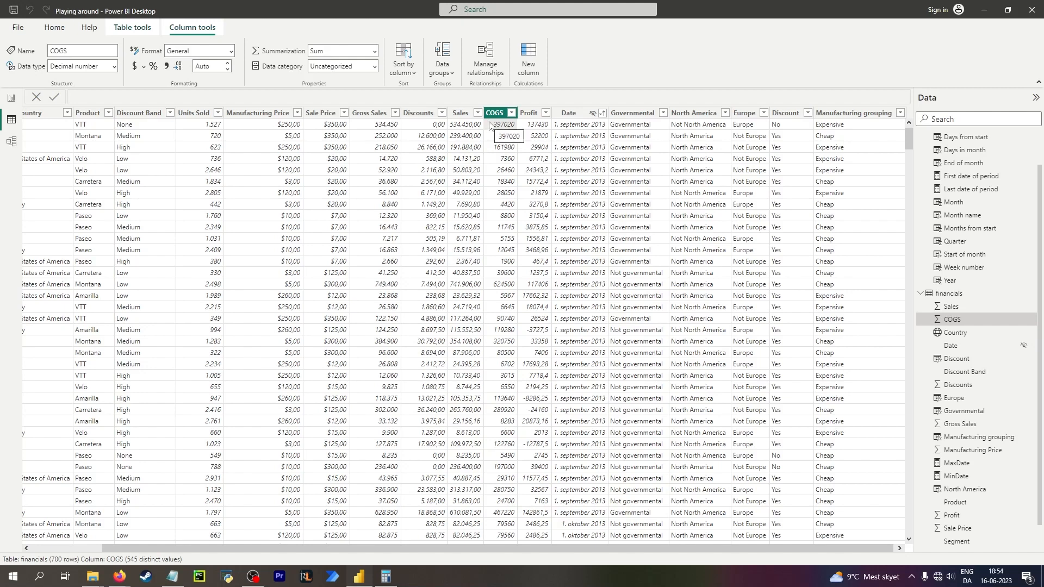
click(390, 578)
drag(618, 145, 633, 148)
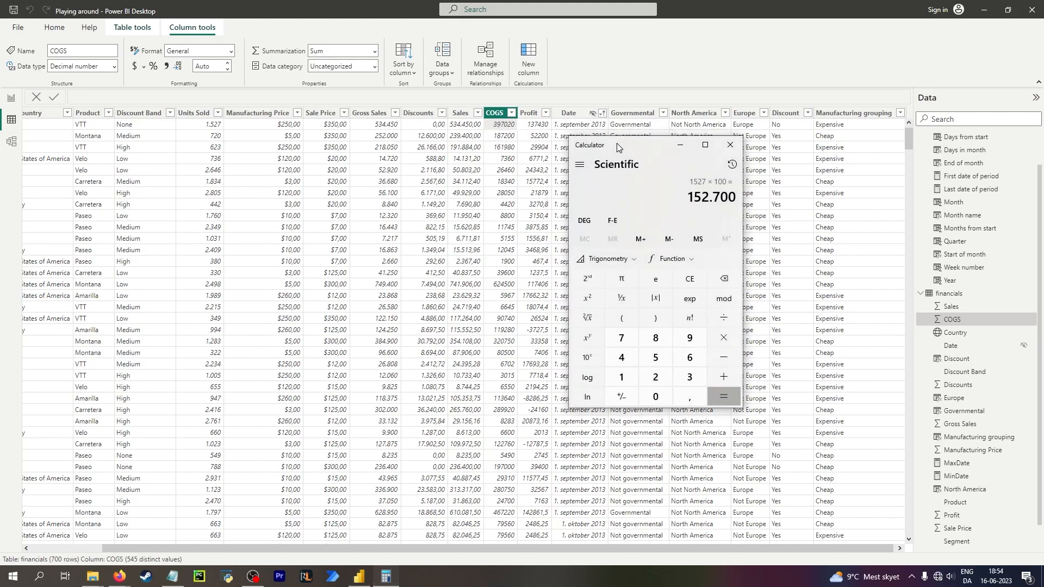
key(Escape)
text(34)
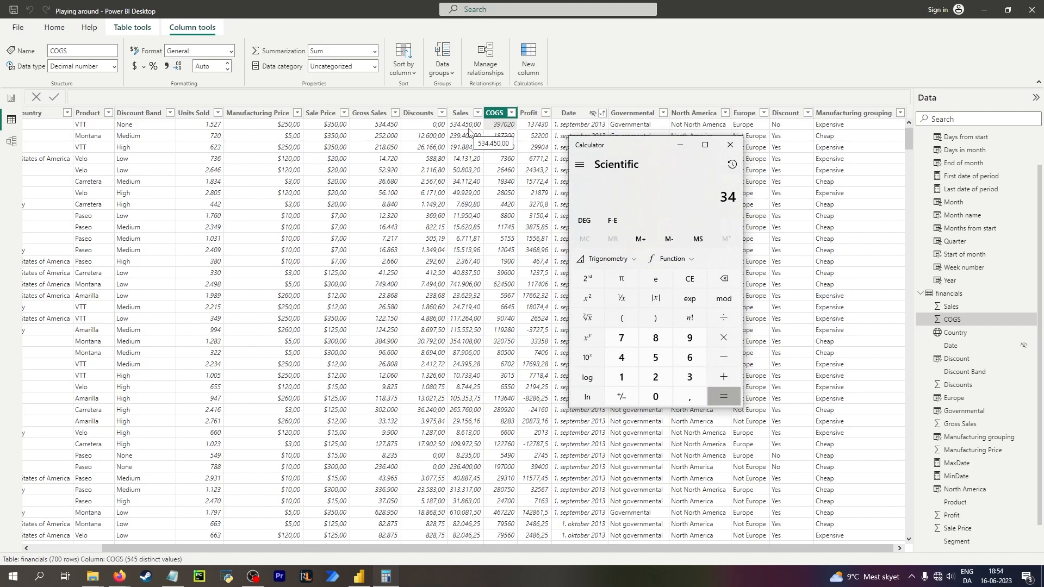
key(BackSpace)
text(3)
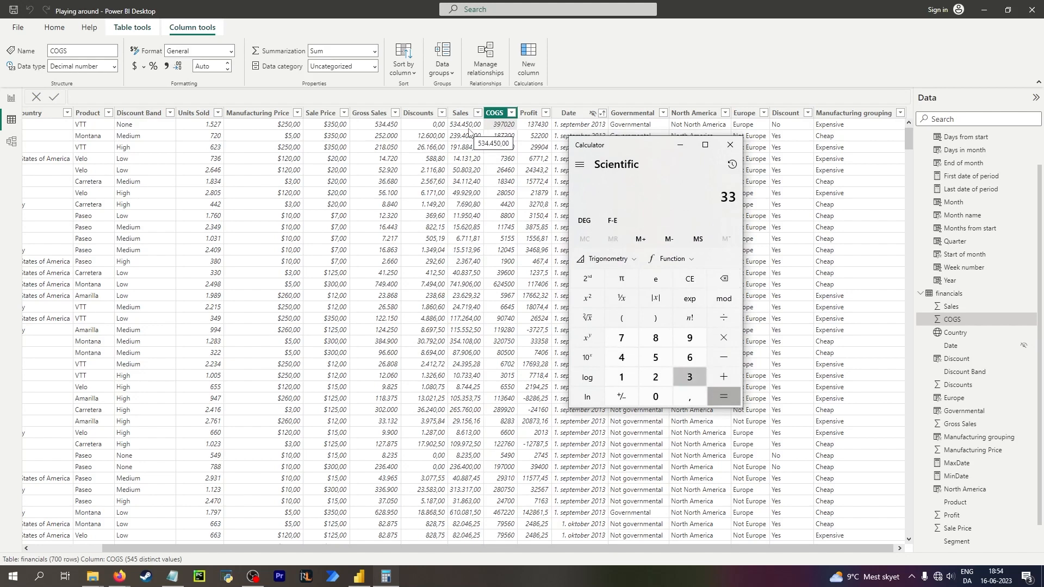
key(BackSpace)
key(BackSpace)
text(534.450)
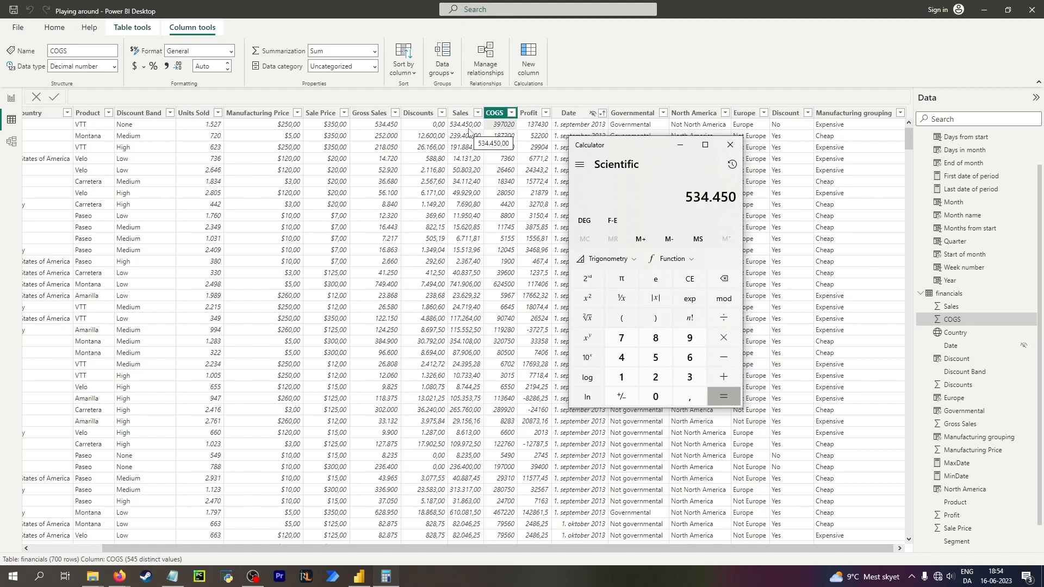
key(minus)
text(3970020)
key(Return)
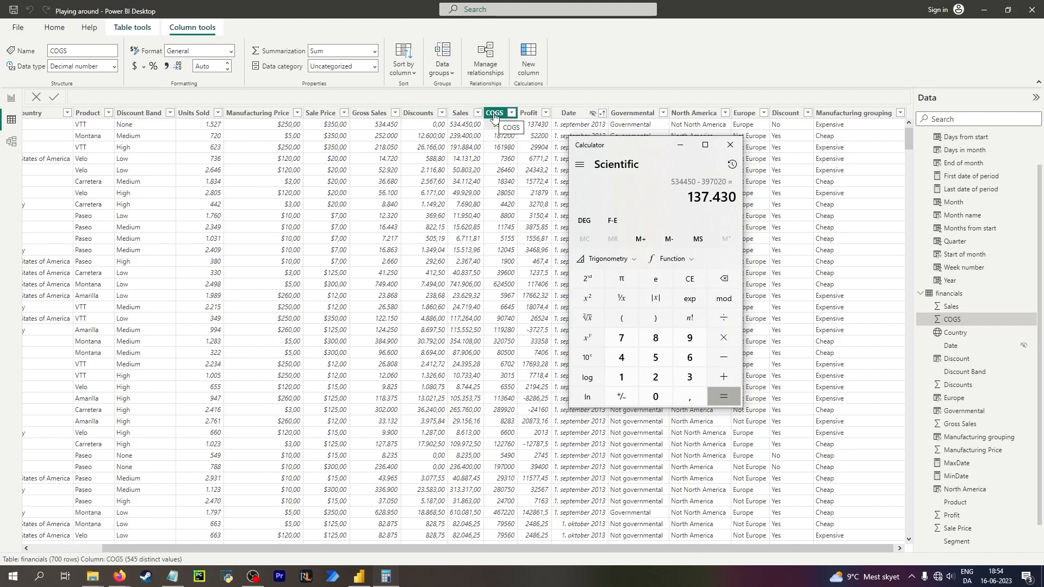
key(Escape)
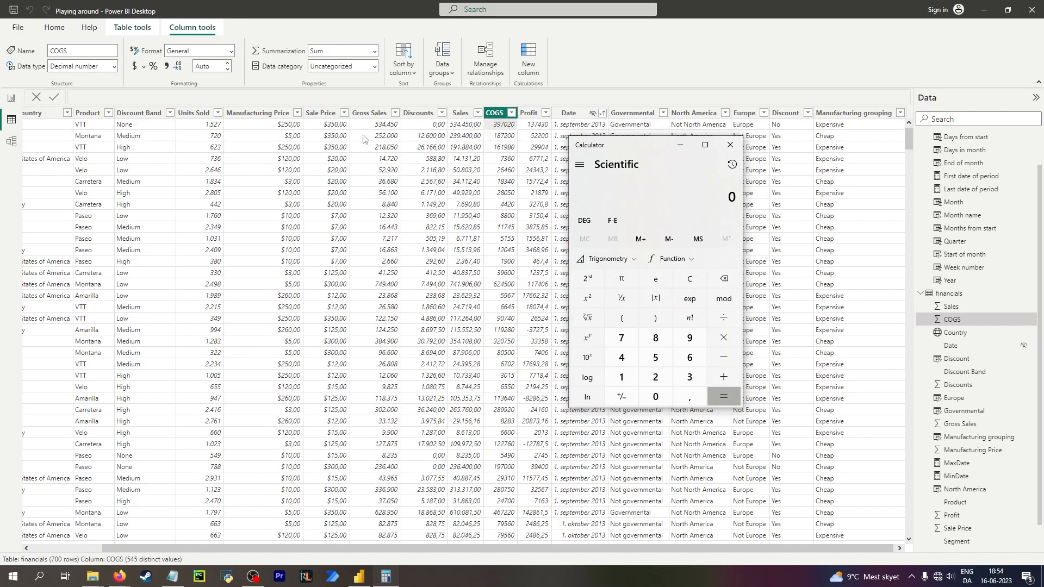
Compute 345 × 720 in the Calculator, then minimize it.
text(345 × 720)
key(Return)
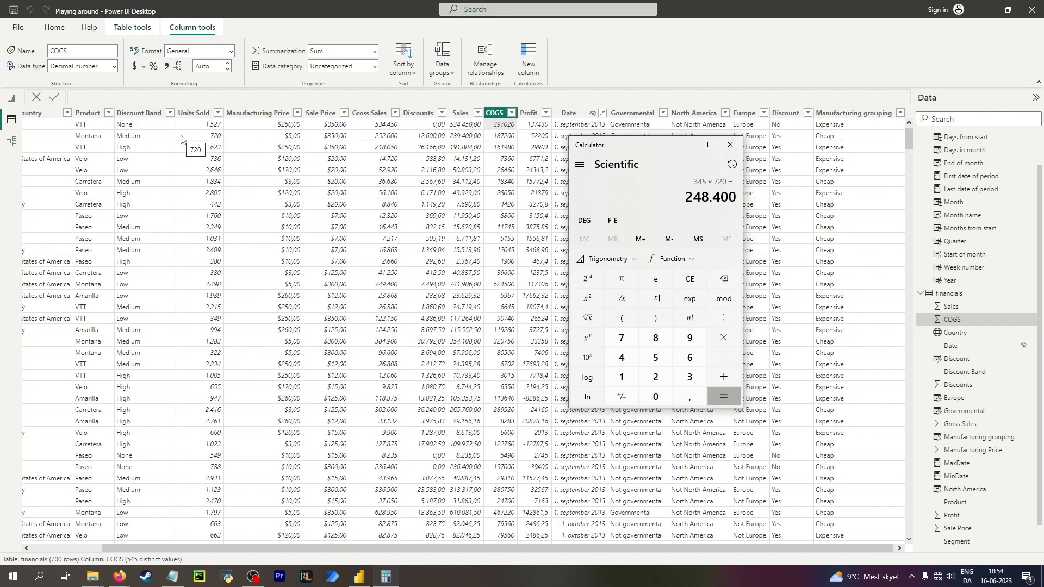
key(Escape)
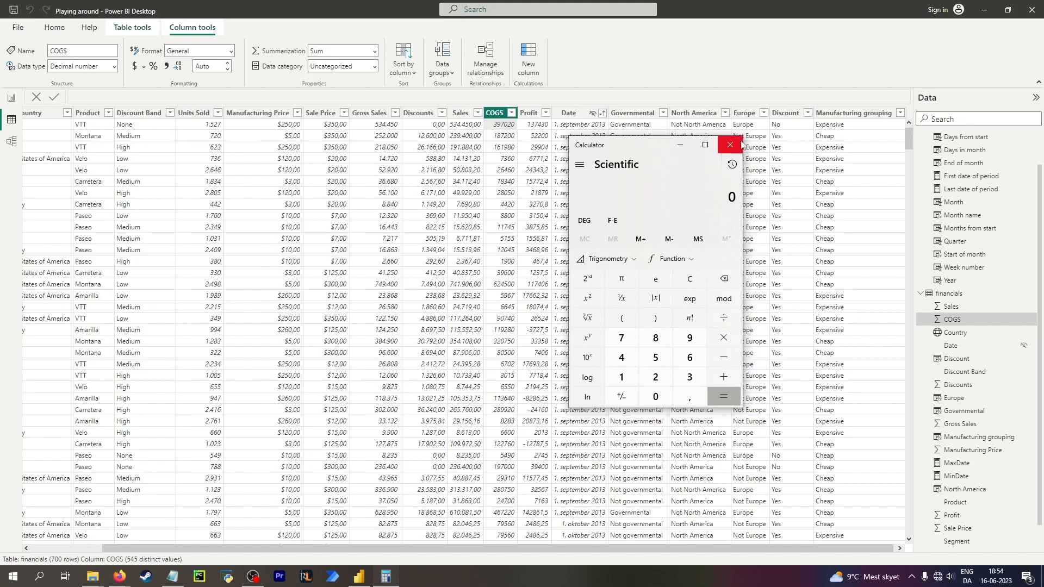
click(679, 144)
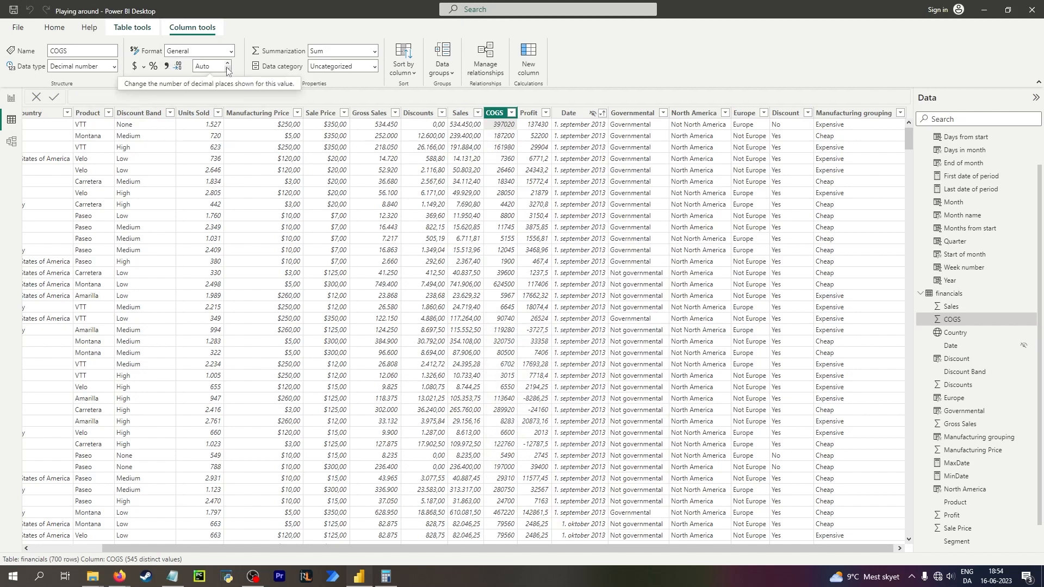
Apply the thousands separator to the COGS column.
click(166, 66)
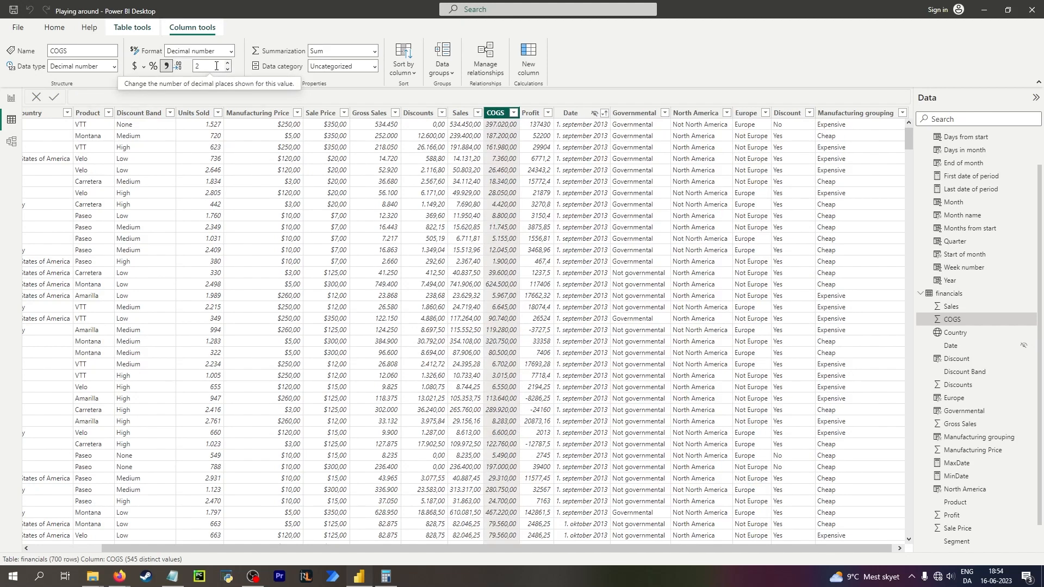
click(461, 113)
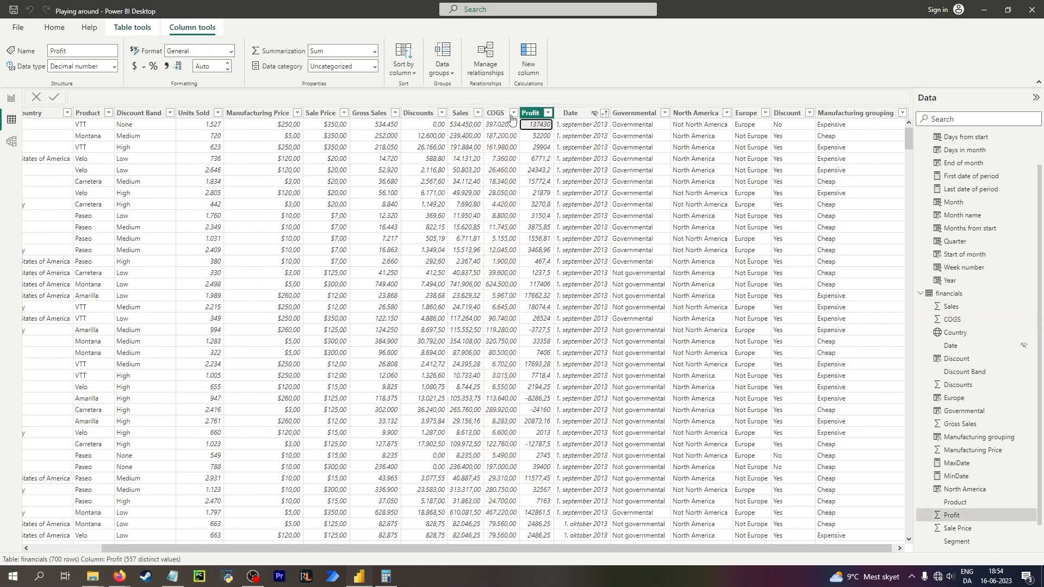
click(525, 114)
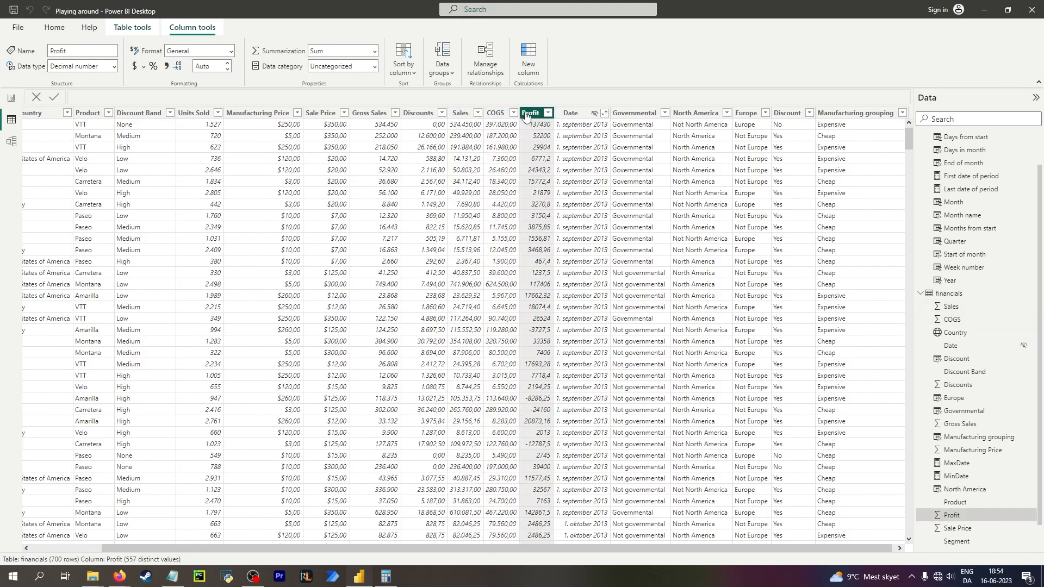
Change the Sales column's format to Currency.
click(461, 113)
click(114, 67)
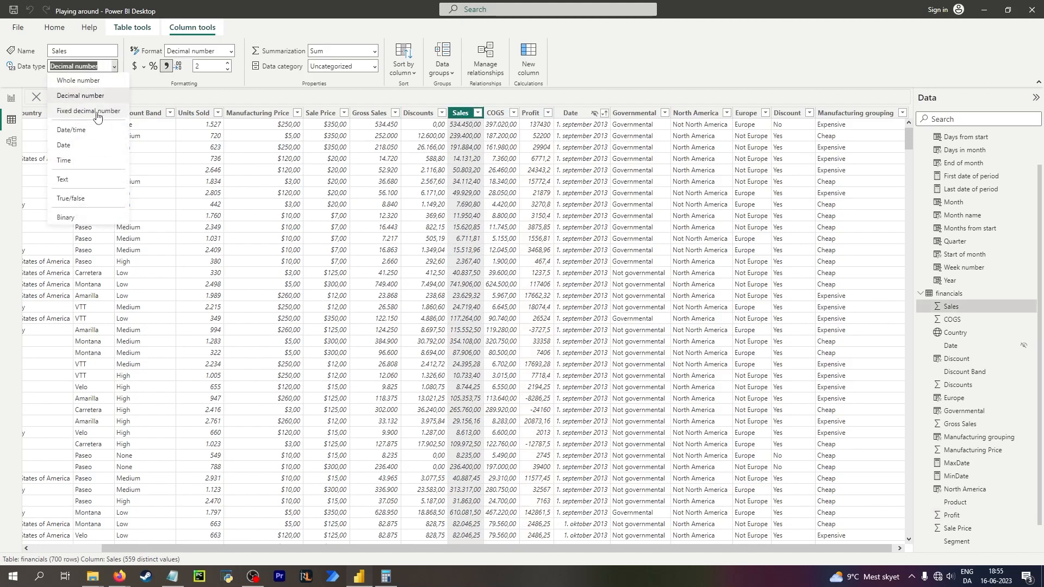
click(231, 51)
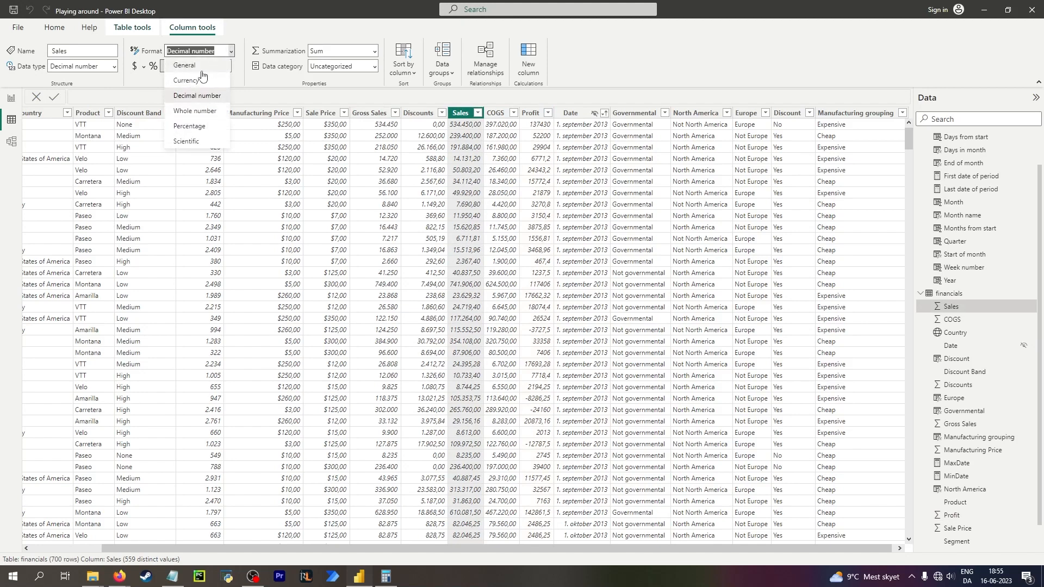
click(196, 82)
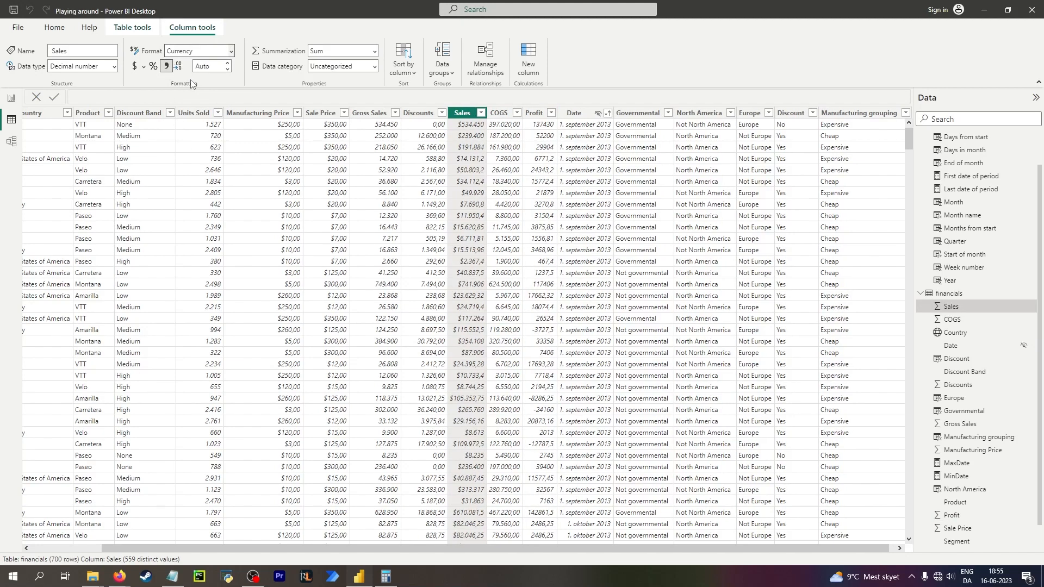
Change the COGS column's format to Currency.
click(500, 129)
click(231, 51)
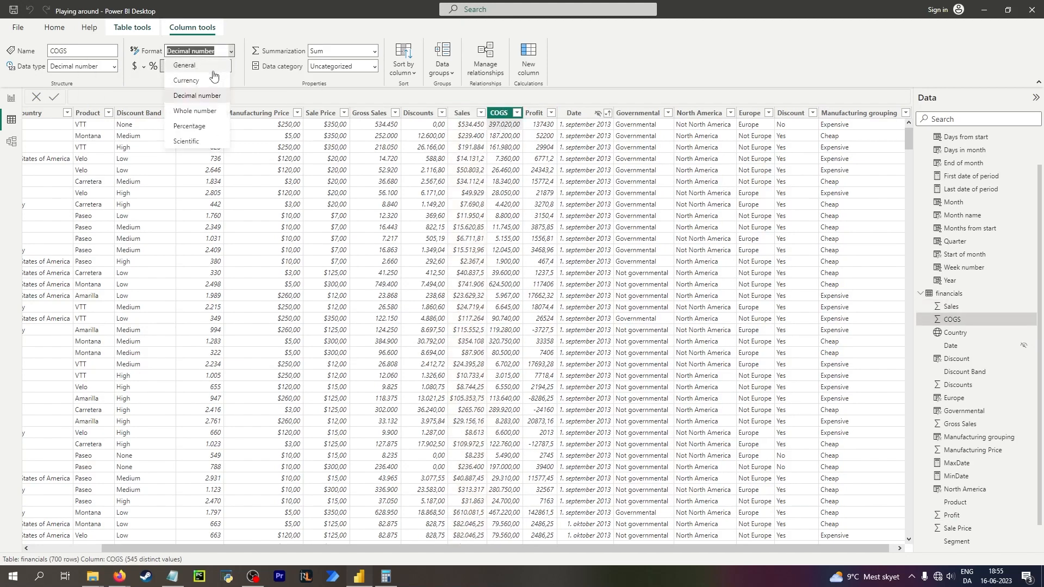
click(205, 78)
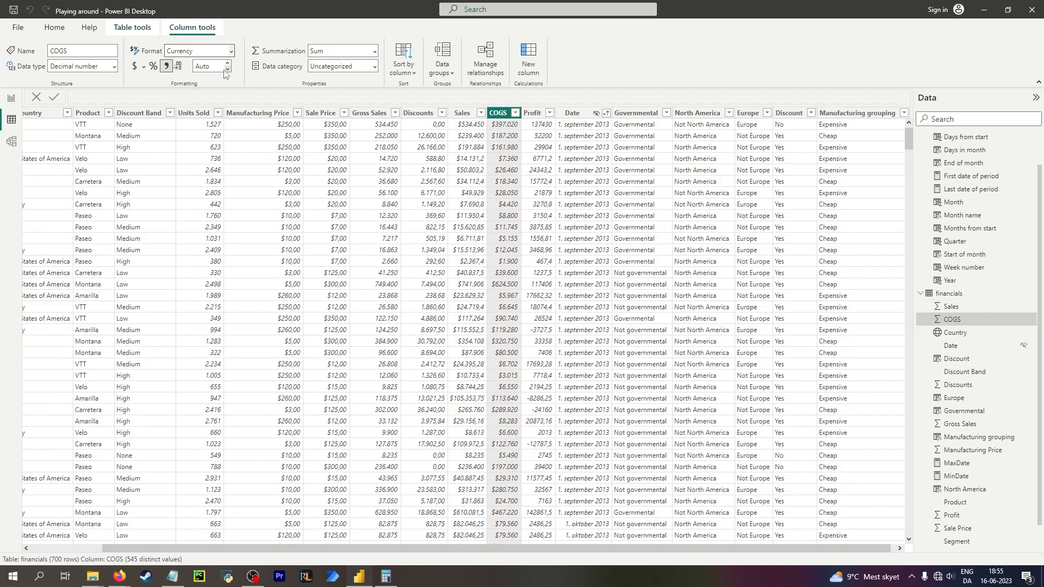
Set the Sales column's currency format to 2 decimal places.
click(466, 113)
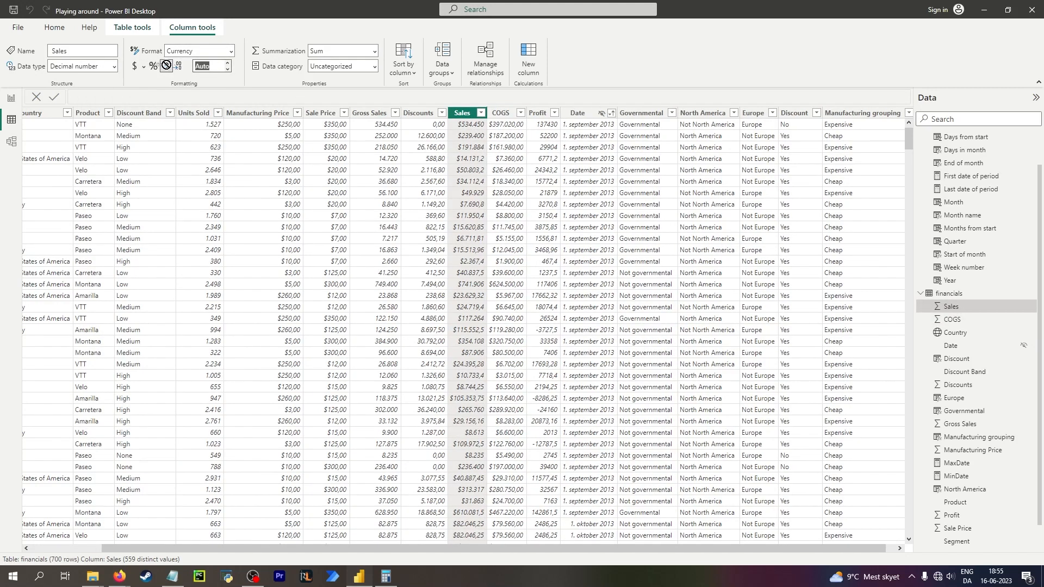
click(209, 66)
text(2)
key(Return)
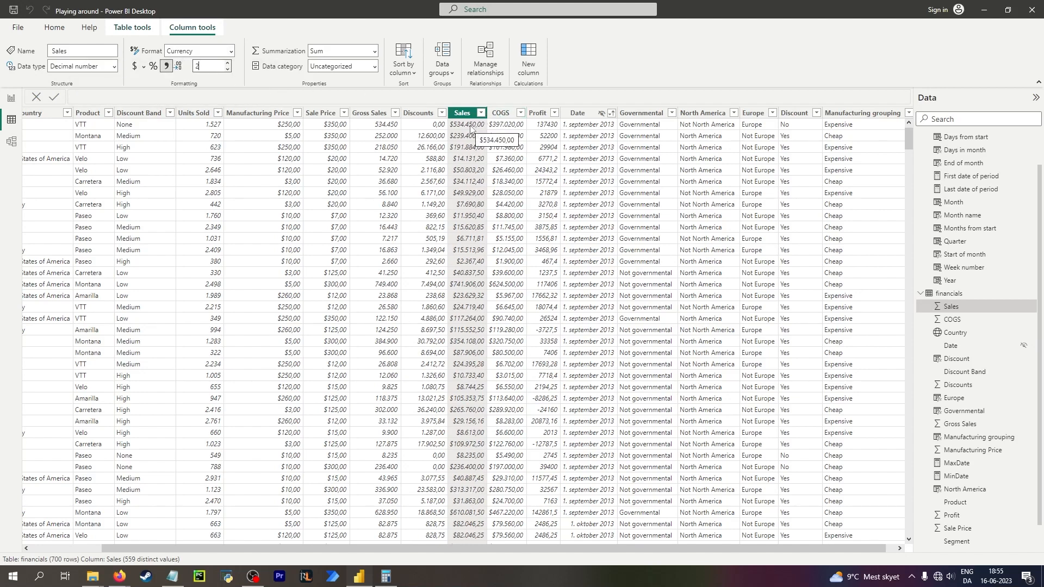
Change the Profit column's format to Currency and save the report.
click(493, 128)
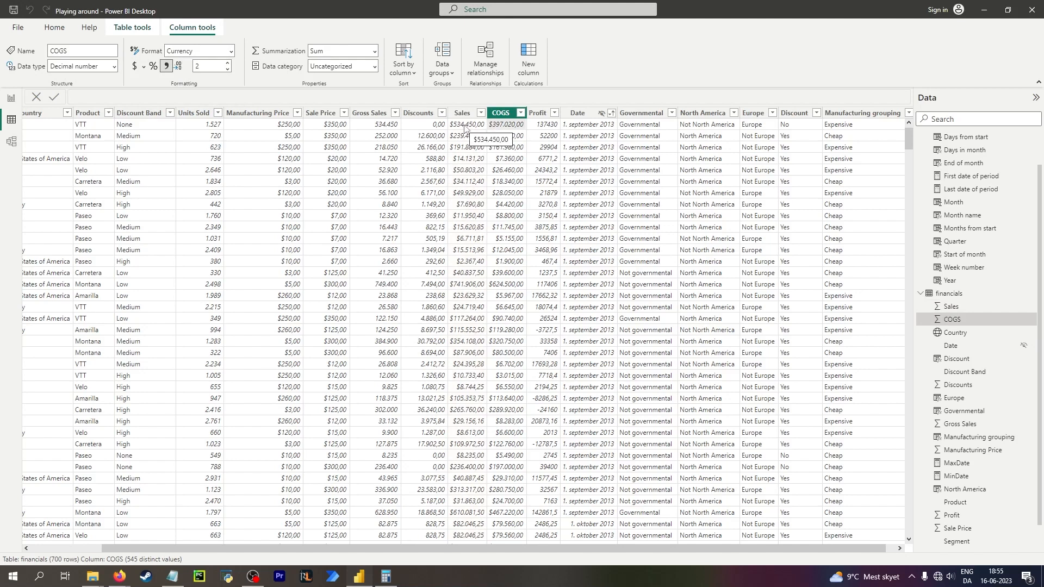
click(549, 129)
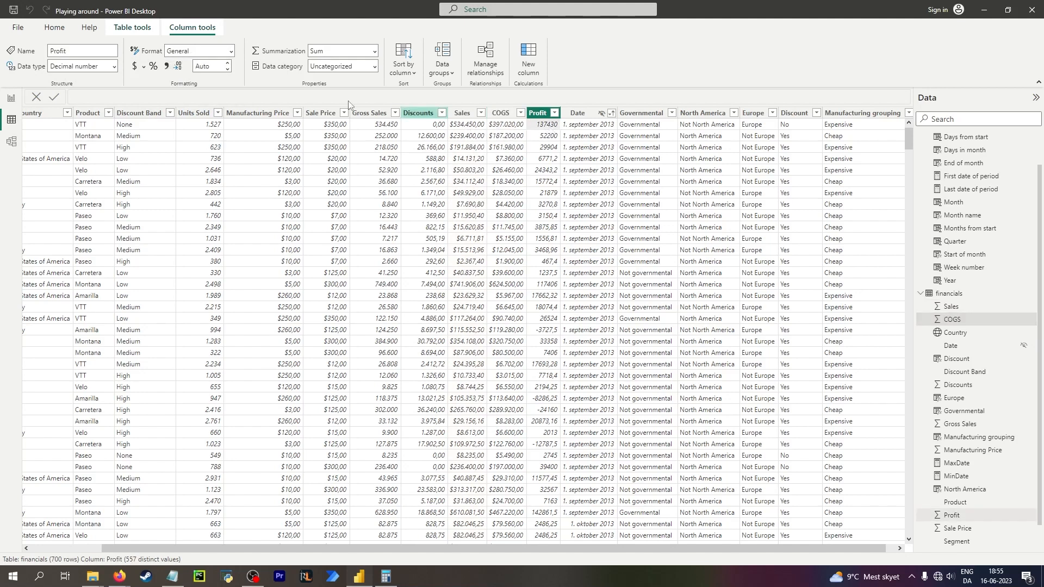
click(230, 52)
click(185, 81)
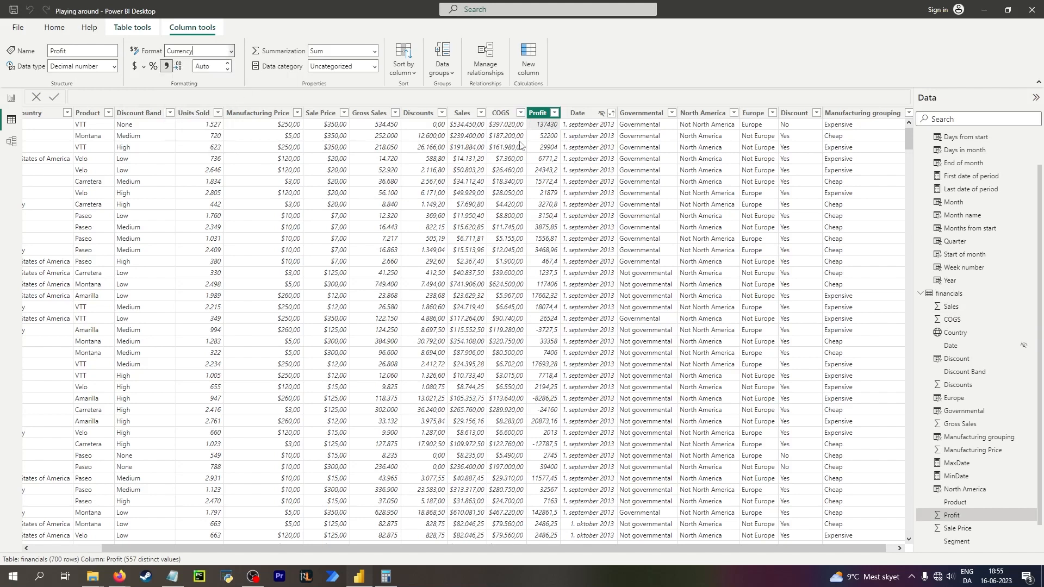
click(15, 11)
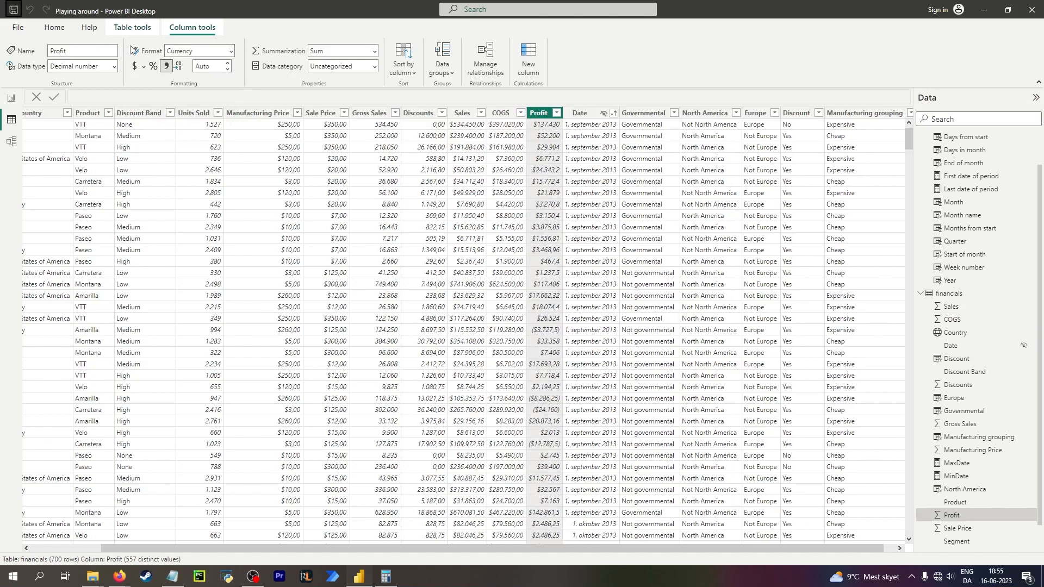
Set the Profit column's currency format to 2 decimal places.
click(516, 128)
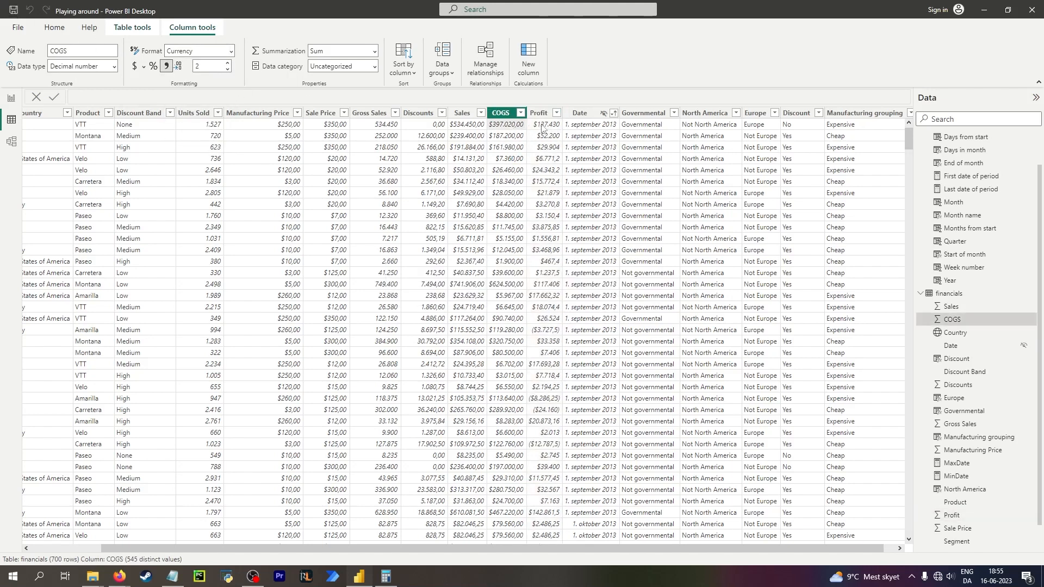
click(541, 126)
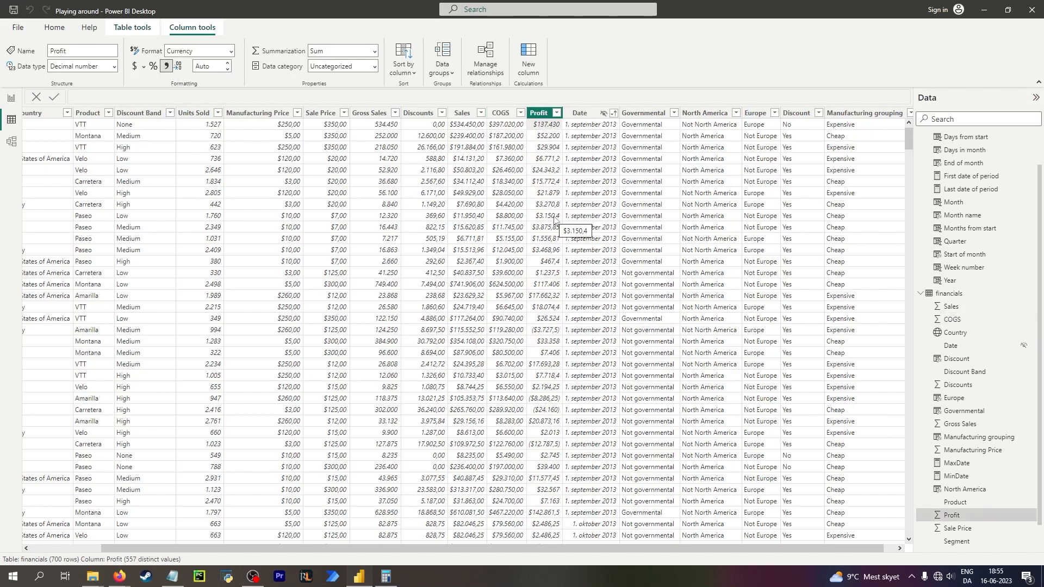
click(210, 66)
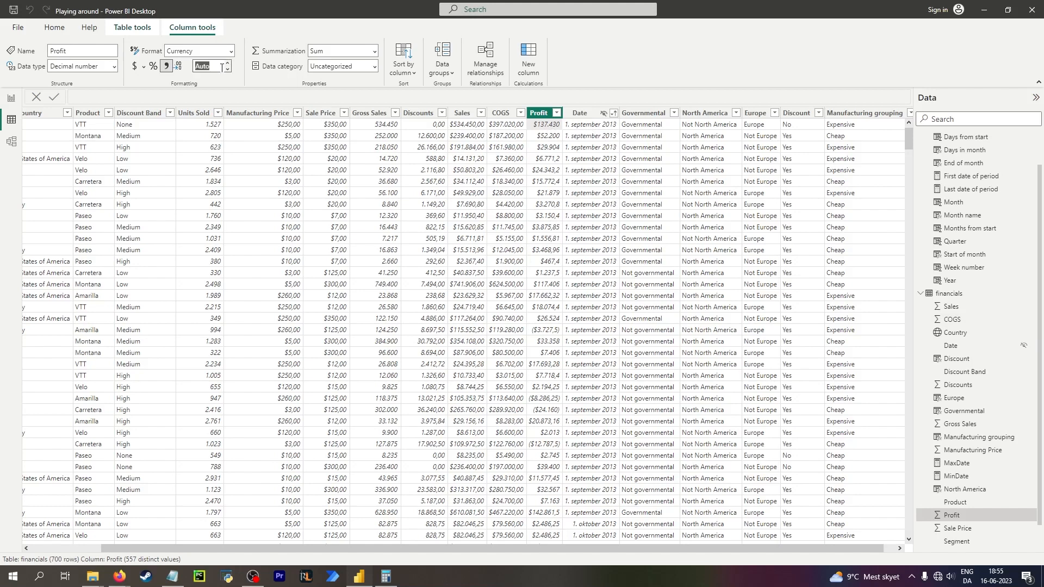
text(2)
key(Return)
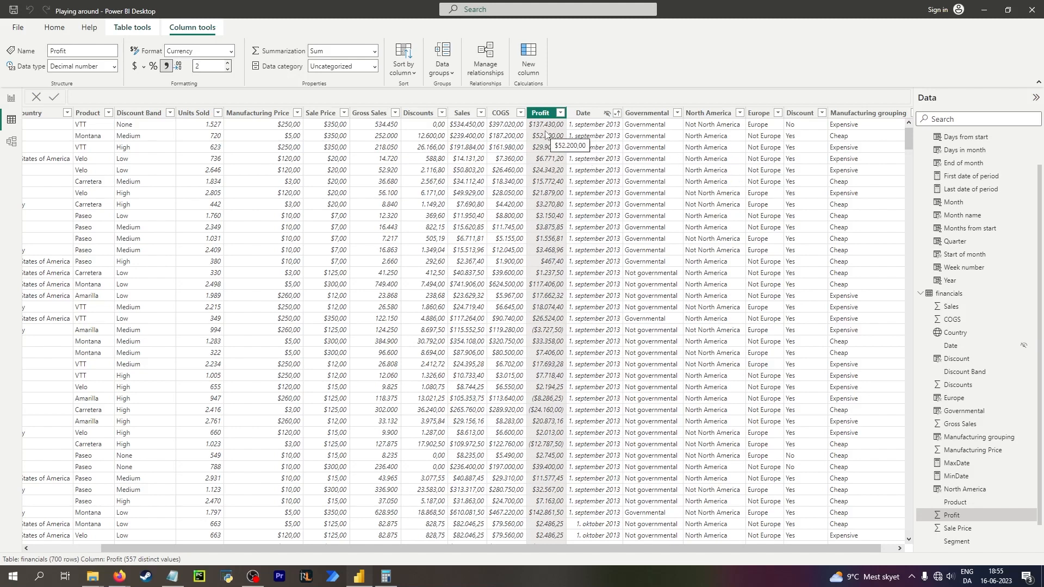
click(861, 135)
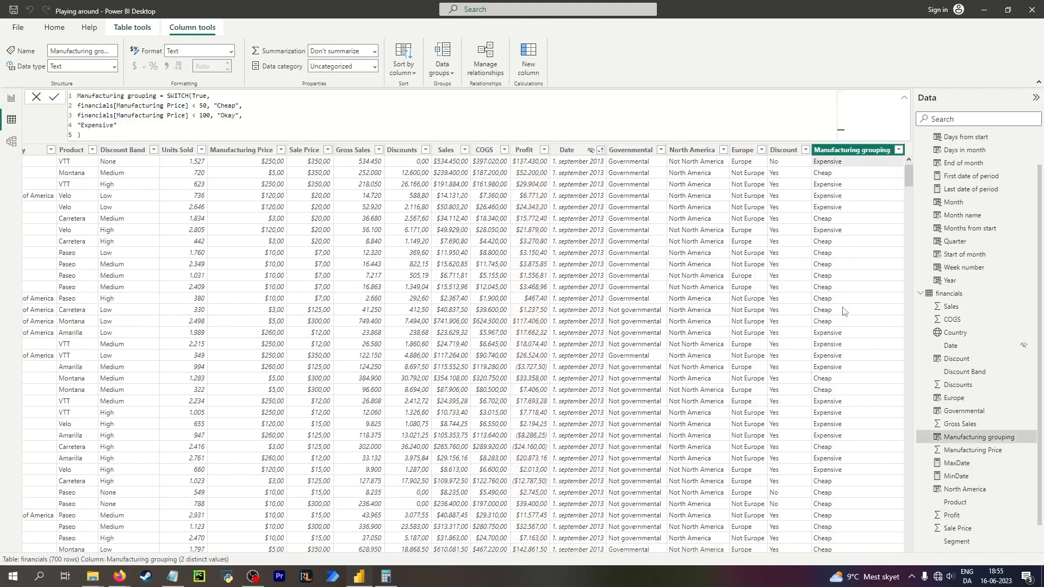
click(528, 60)
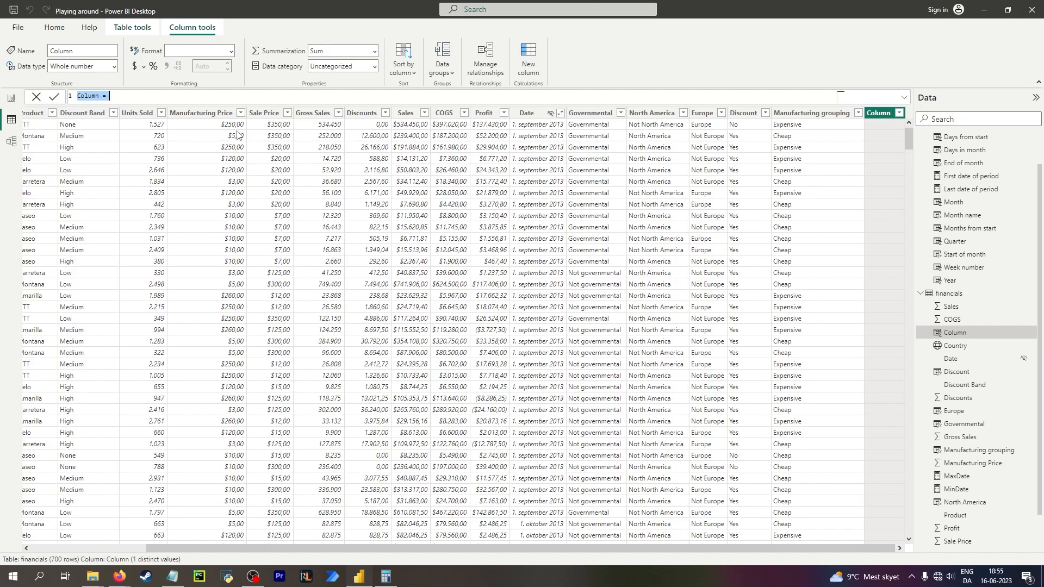
click(107, 95)
double_click(87, 96)
text(Difference between Sale and Ma)
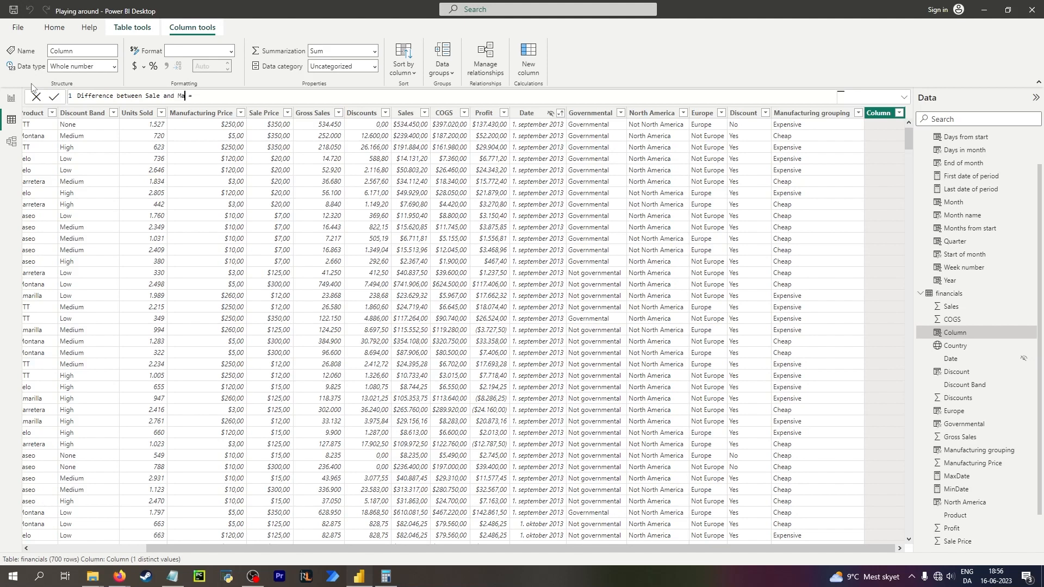
text(nufacturing price)
drag(283, 100, 5, 98)
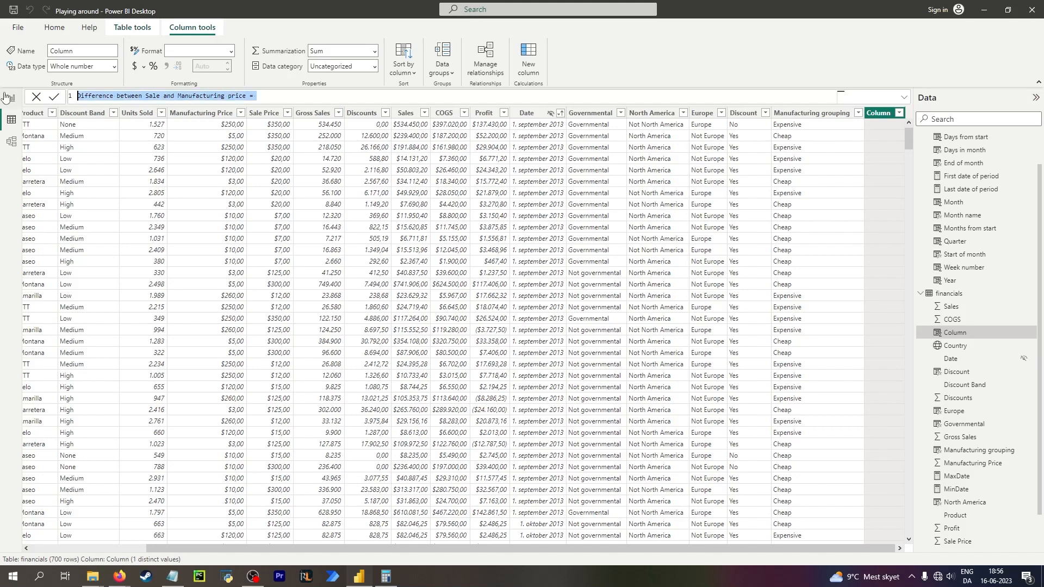
key(BackSpace)
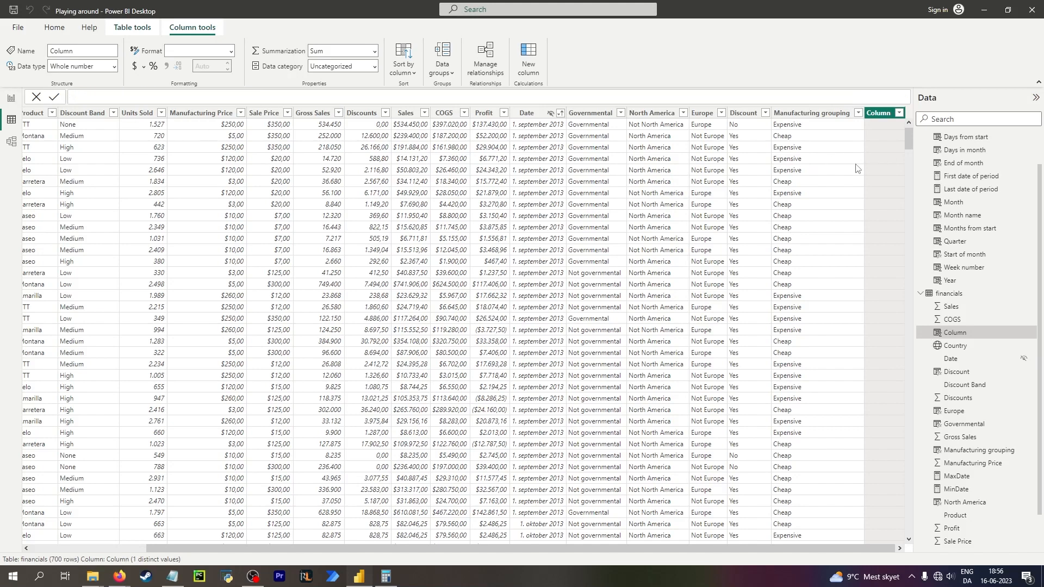
click(868, 194)
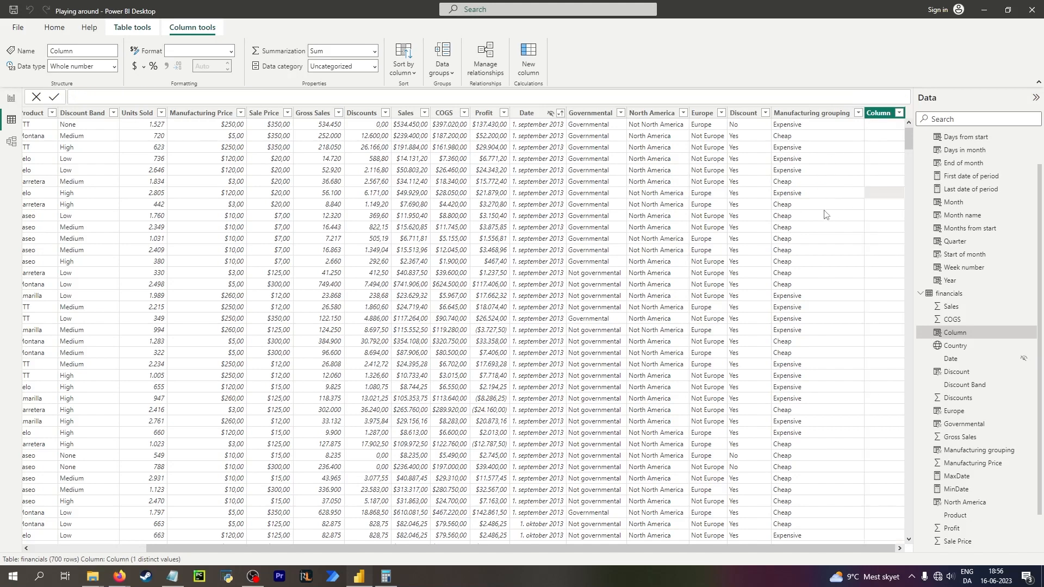
click(852, 217)
click(887, 182)
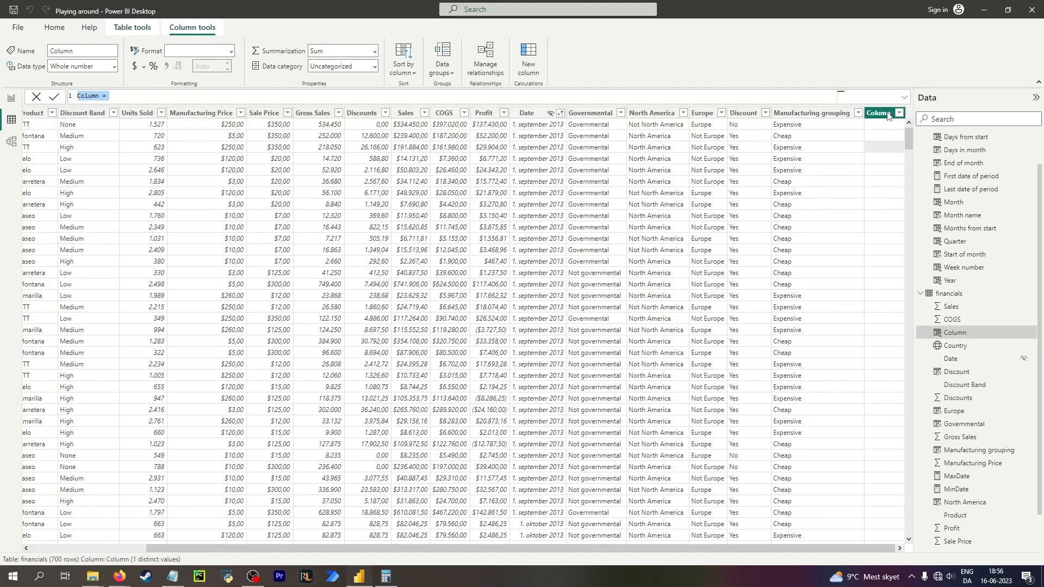
right_click(889, 115)
click(914, 278)
click(838, 207)
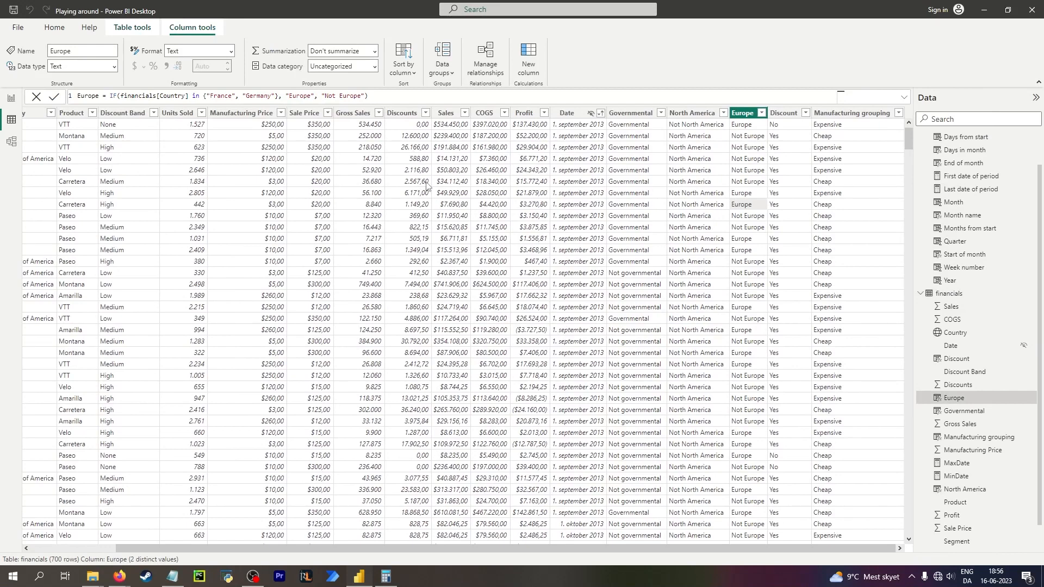
Compare the Discount Band and Discounts columns and compute 12600 divided by 252000 in Calculator.
click(122, 148)
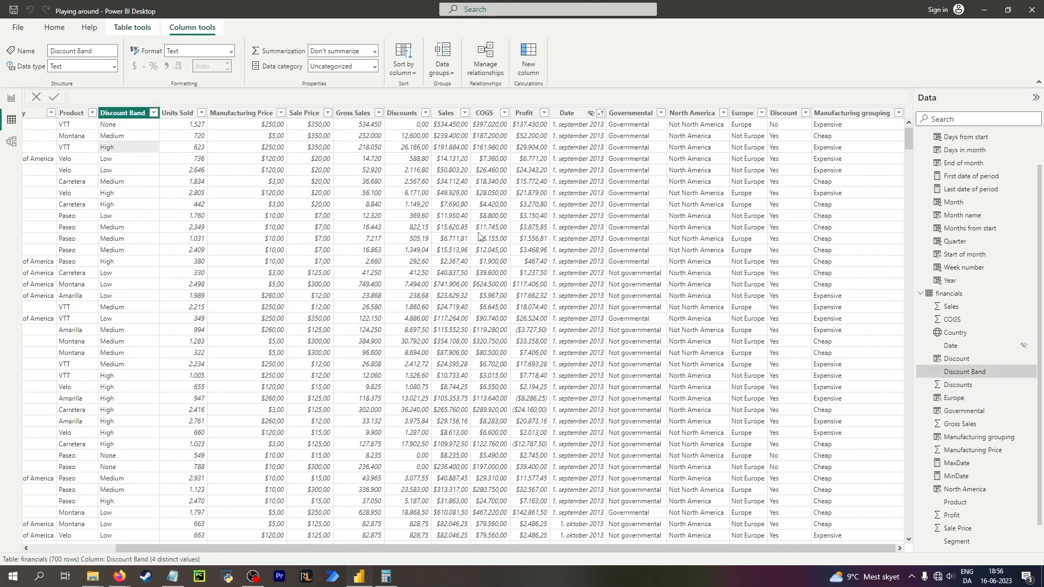
click(411, 149)
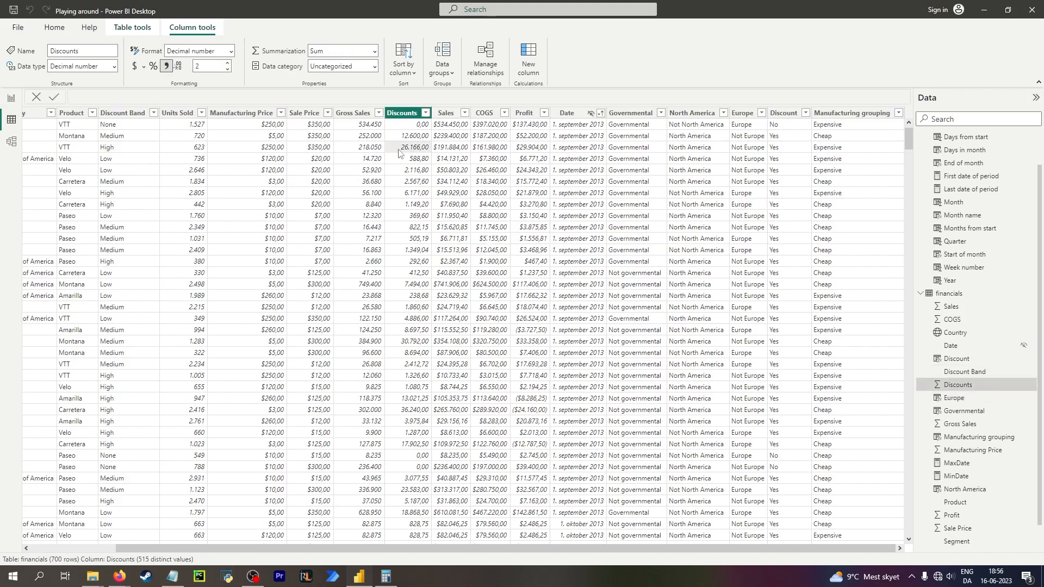
click(130, 144)
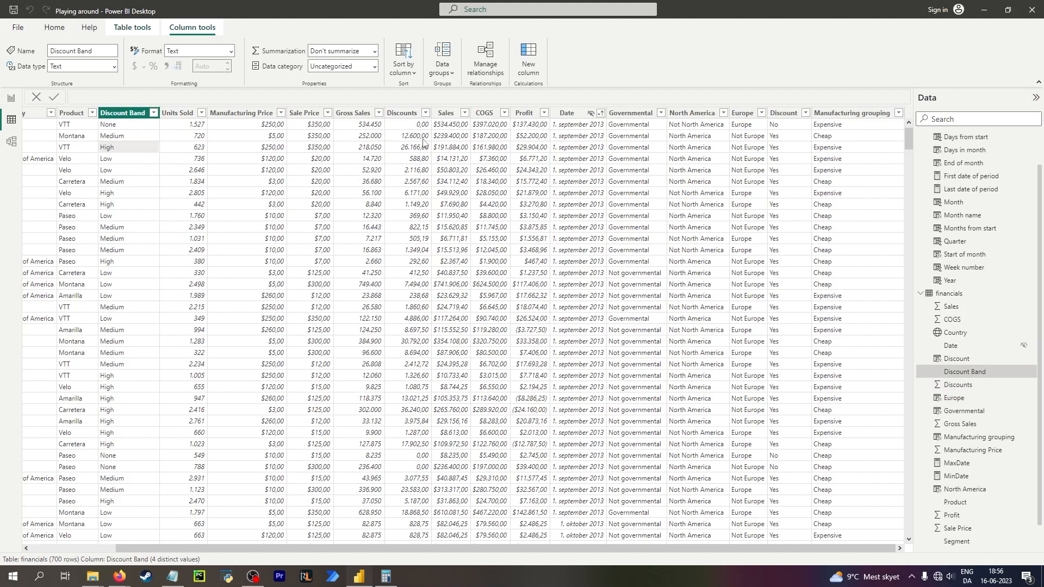
click(422, 138)
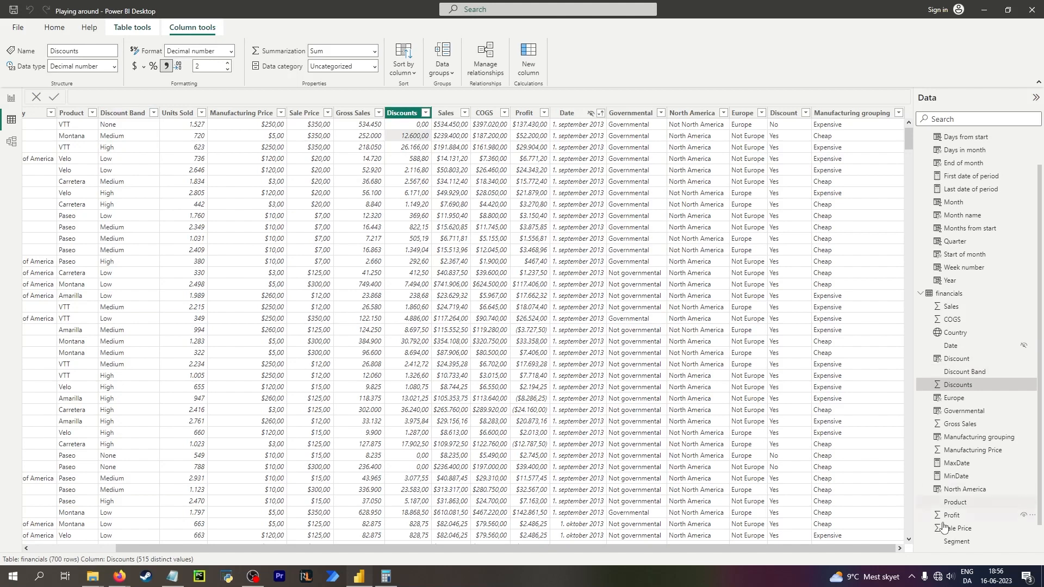
scroll(948, 530, down, 1)
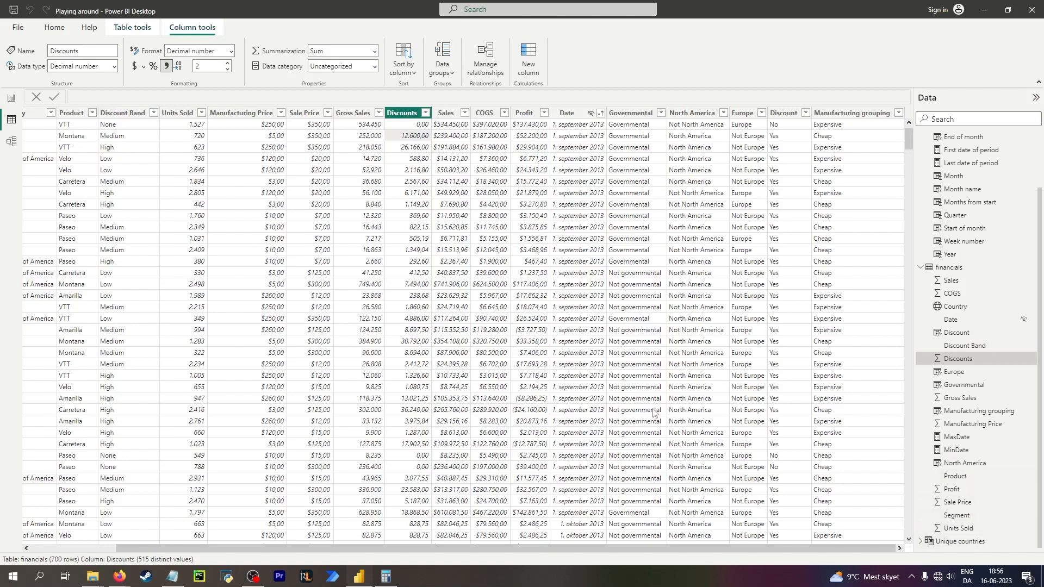
click(386, 576)
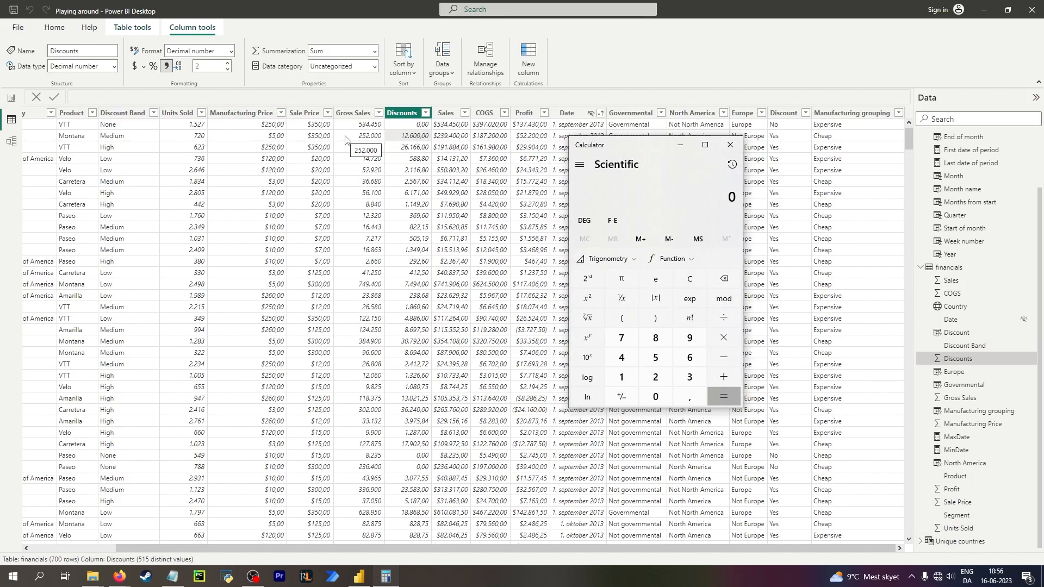
text(25)
key(Escape)
text(12600/25200)
text(00)
key(Return)
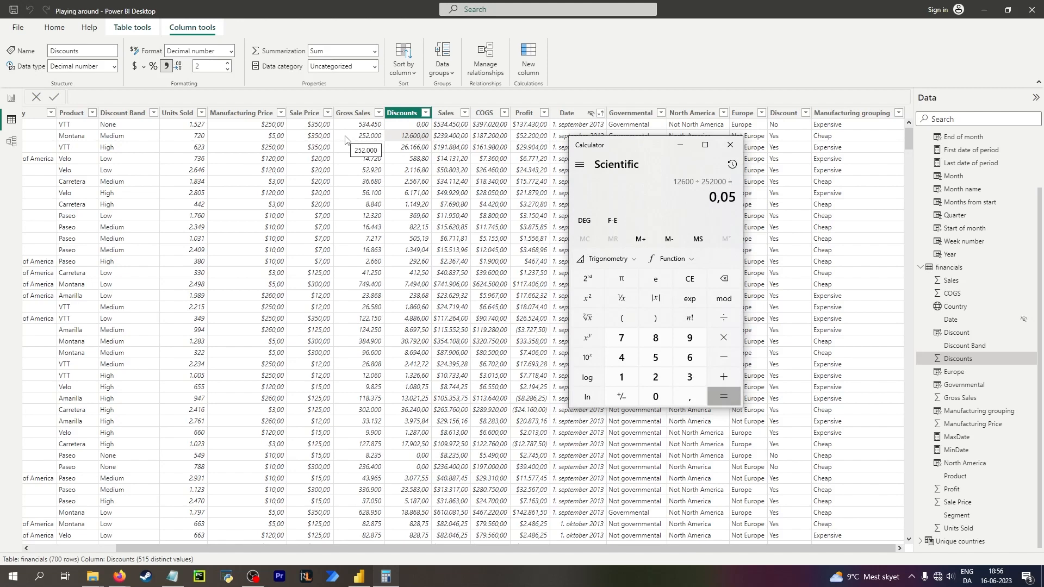
key(Escape)
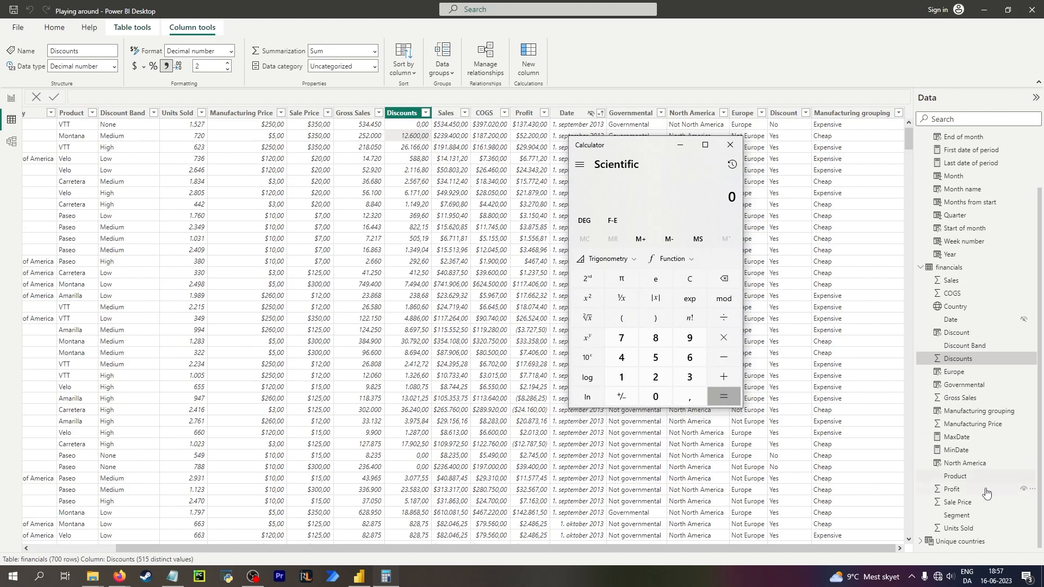
Create a new calculated table, entering Discounts as its expression.
click(964, 543)
right_click(959, 542)
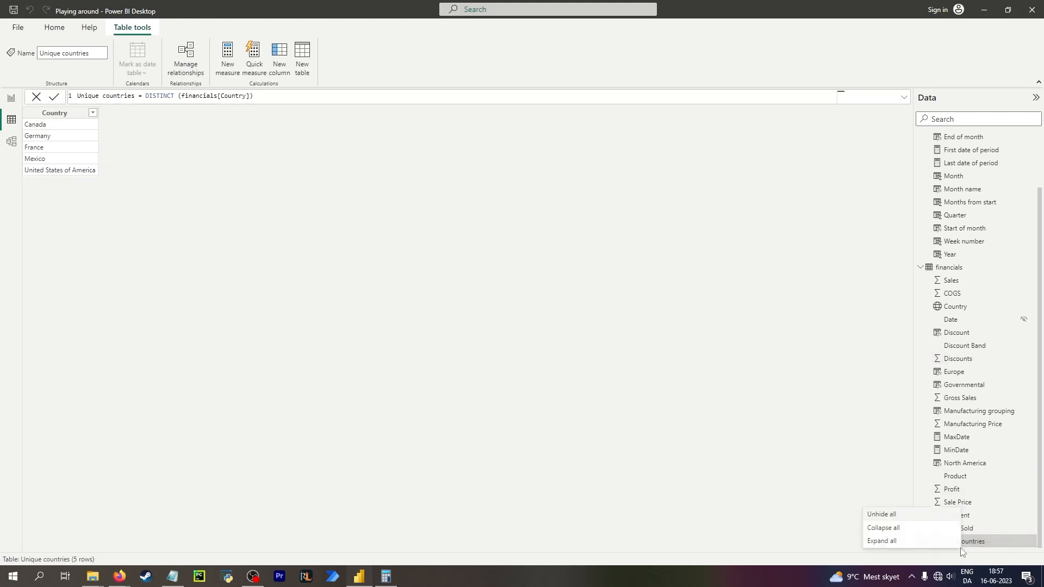
right_click(990, 291)
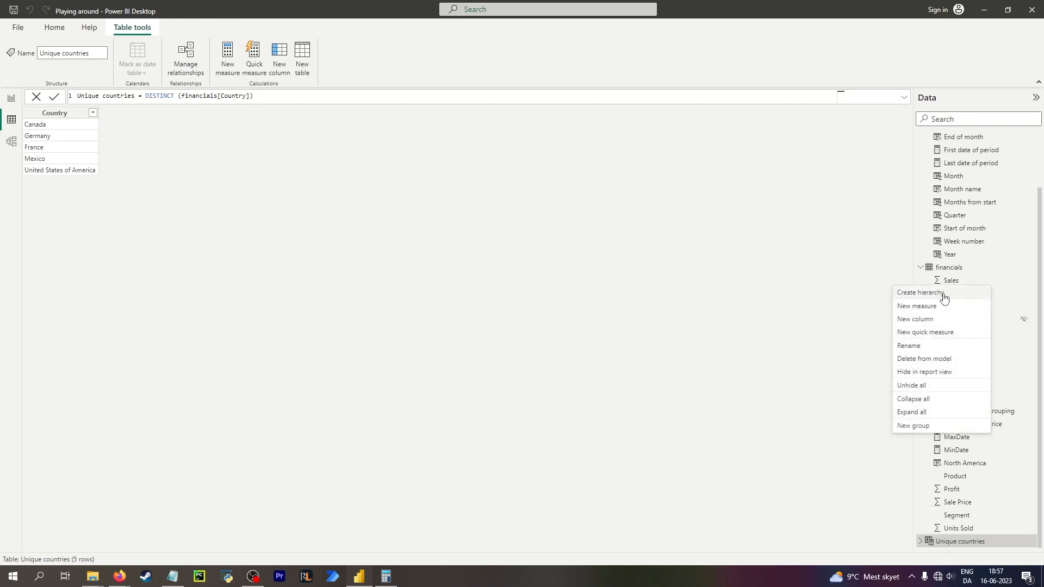
click(319, 68)
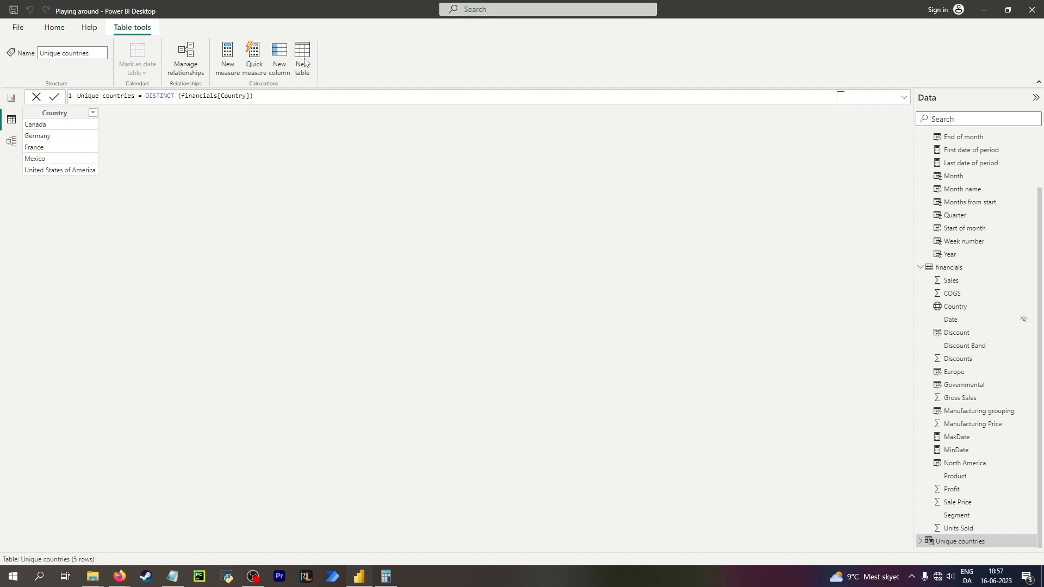
click(302, 55)
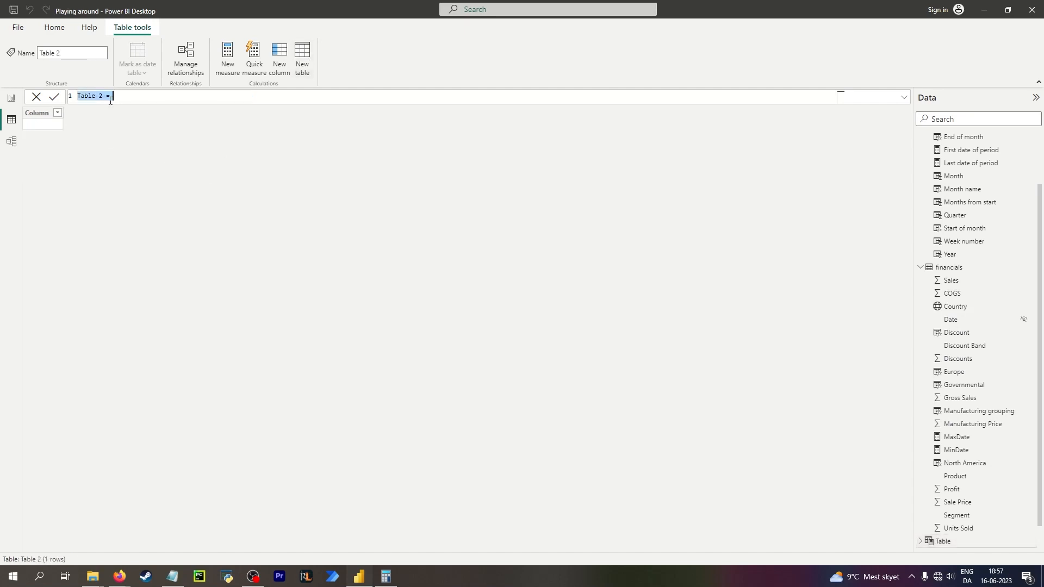
text(Discounts)
key(Return)
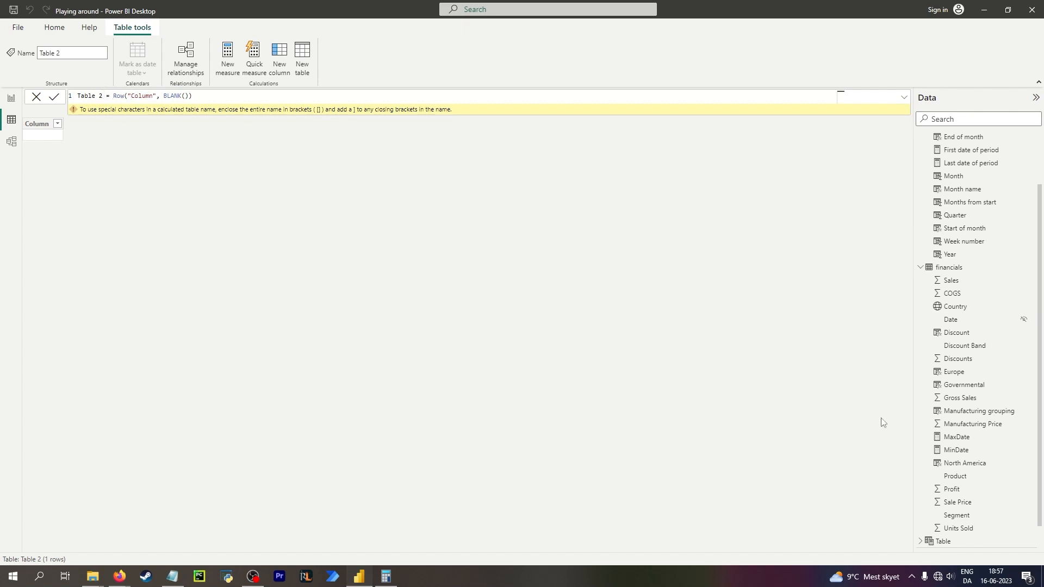
Inspect the formulas of the Table and Table 2 calculated tables.
scroll(957, 441, down, 1)
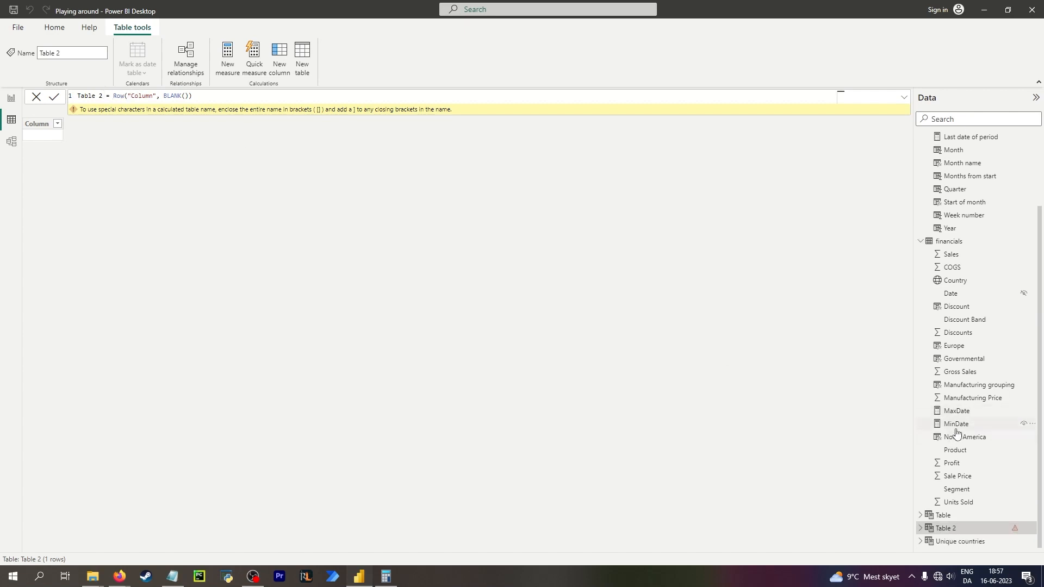
click(956, 515)
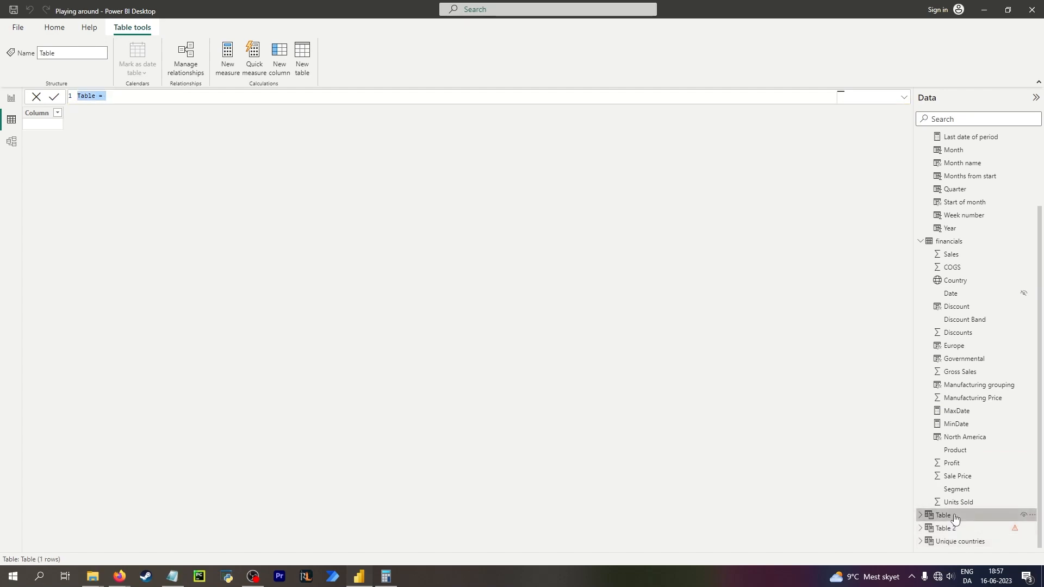
right_click(954, 514)
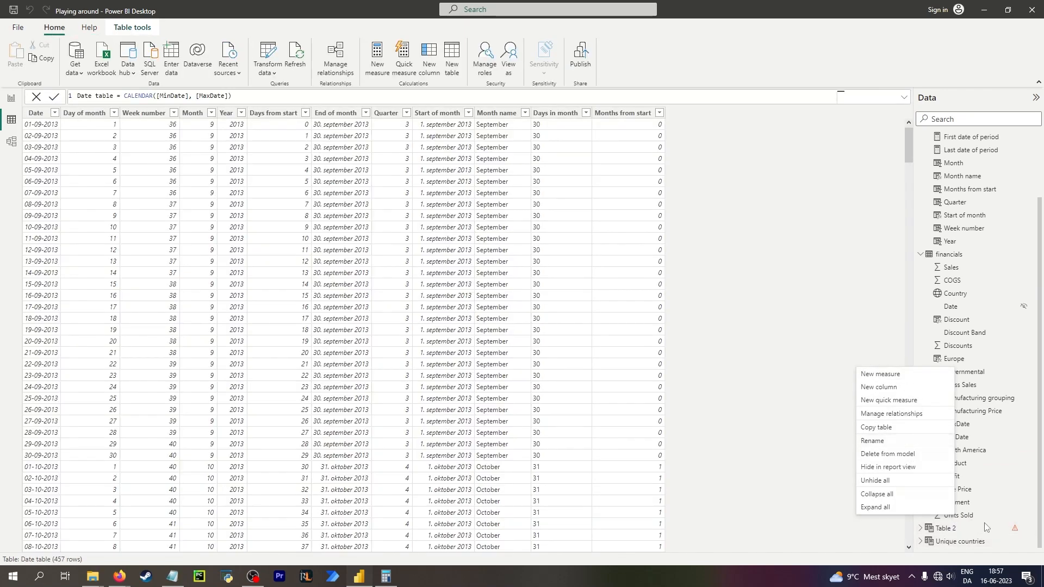
click(945, 528)
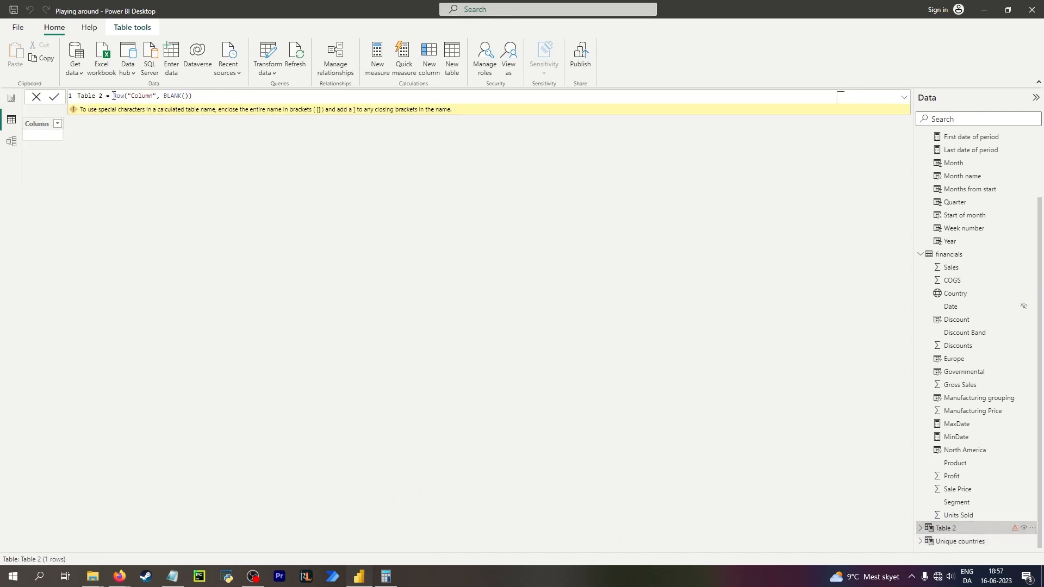
click(113, 96)
click(144, 96)
click(37, 125)
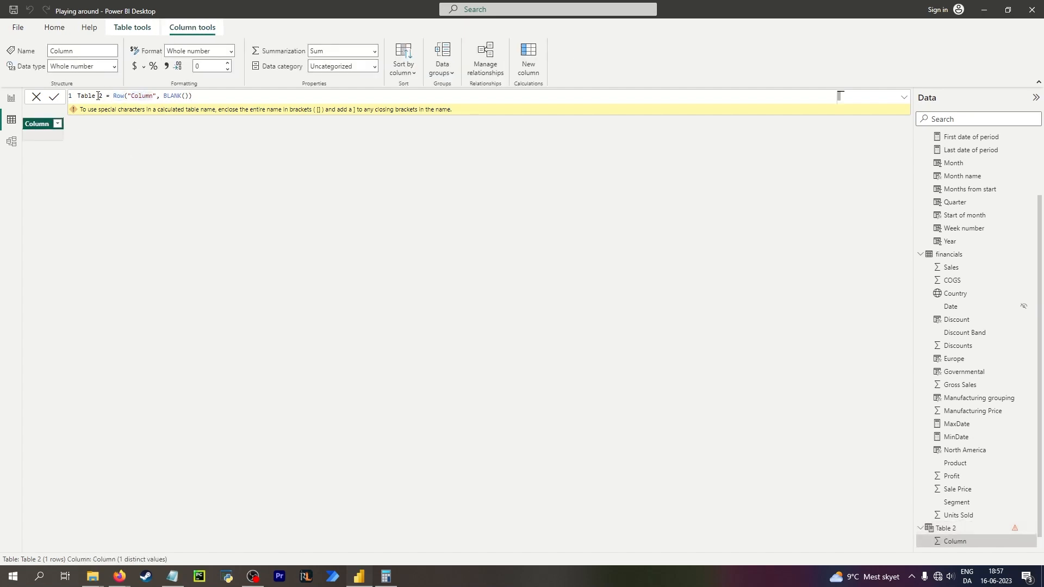
Try to replace Table 2's formula with a table function beginning with tab.
drag(112, 97, 193, 96)
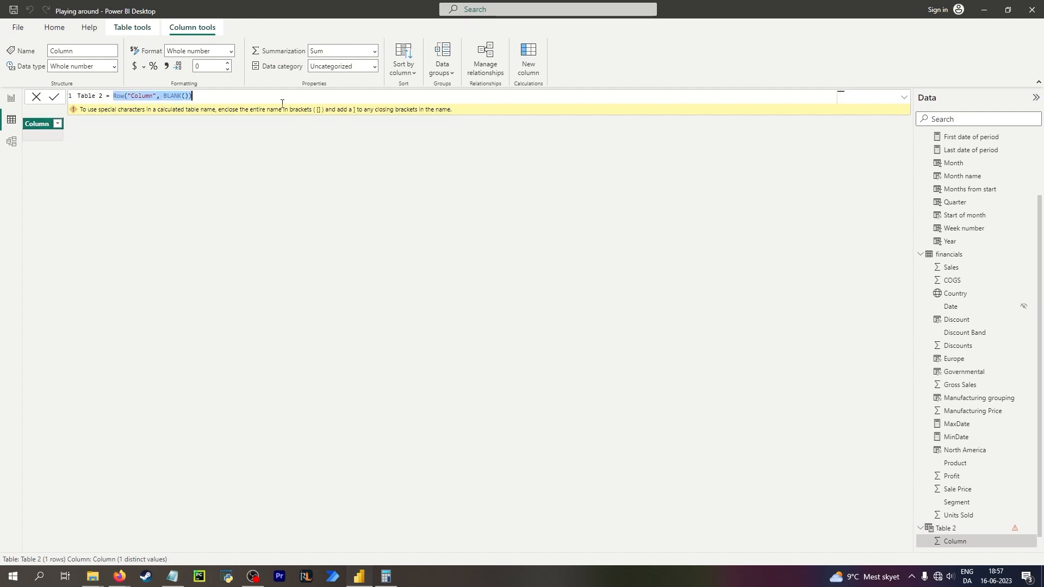
text(tab)
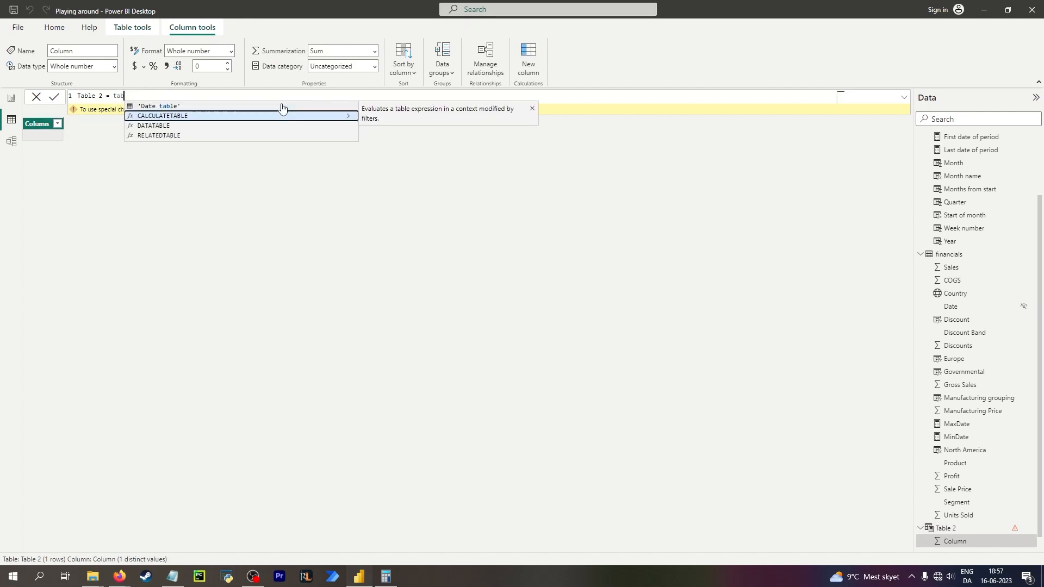
key(Down)
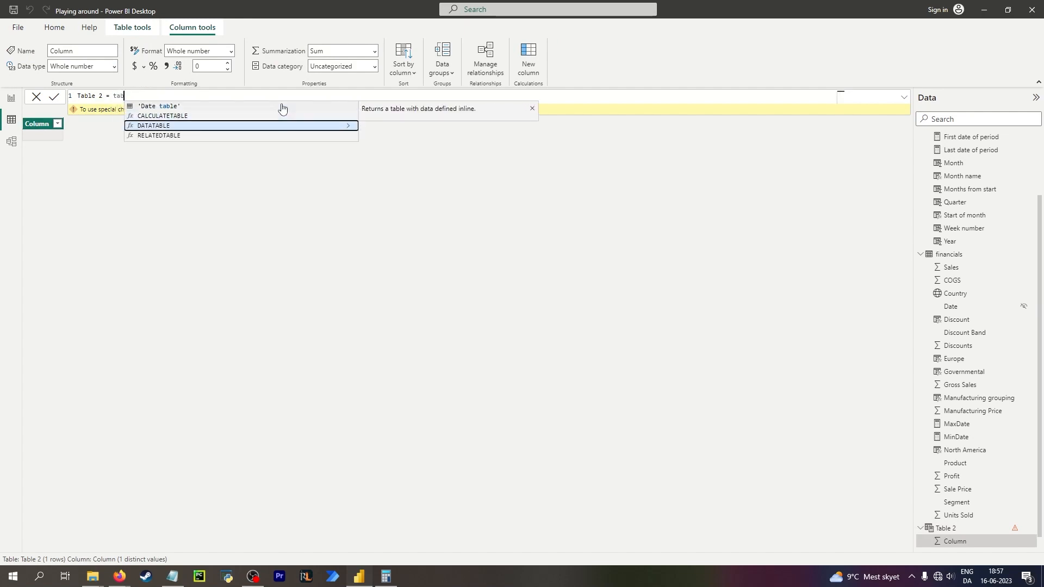
key(Down)
key(Up)
key(Up)
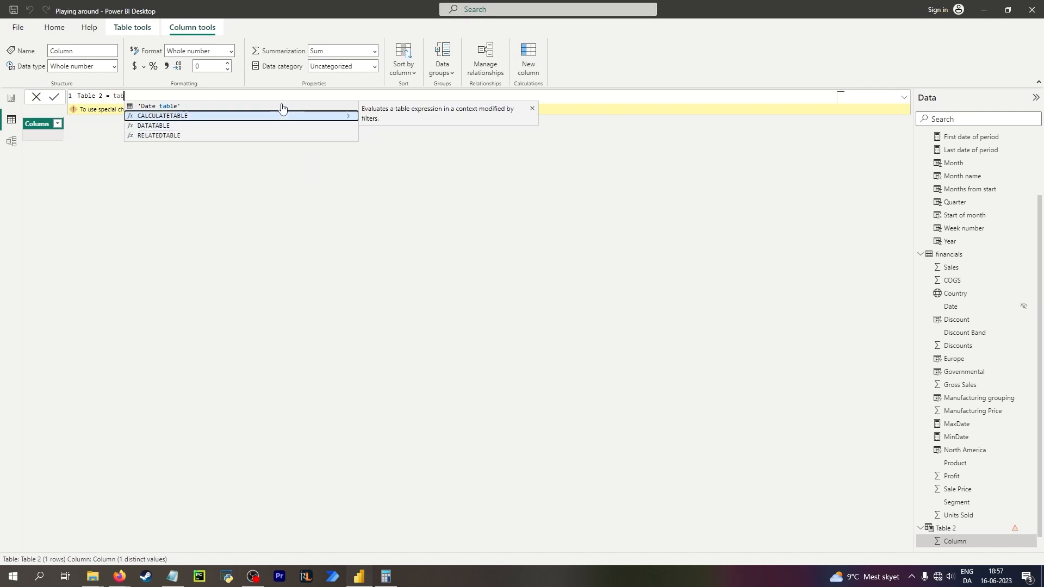
click(220, 260)
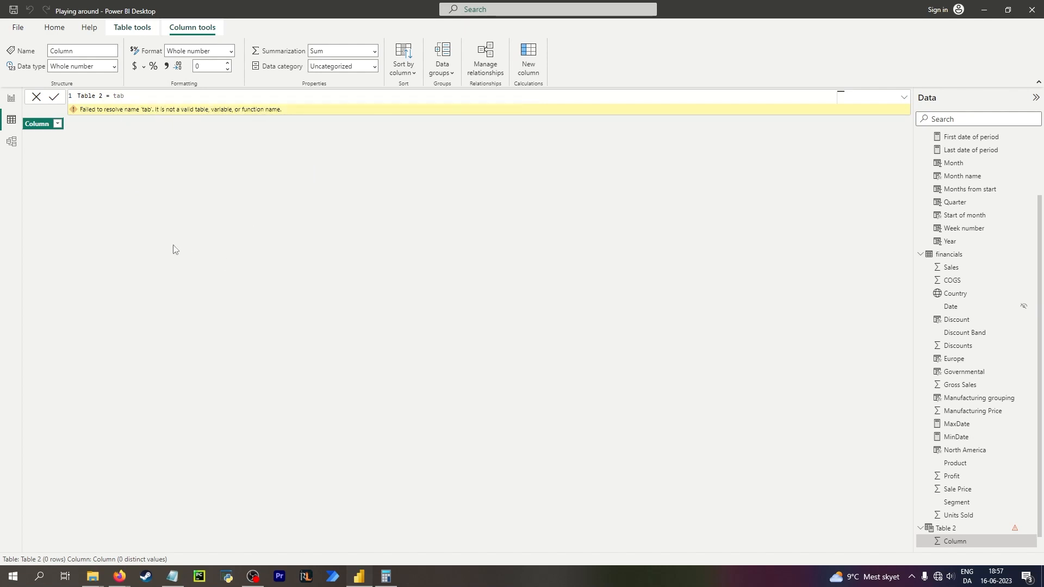
Redefine Table 2 with the formula ROW("a", "b").
drag(124, 95, 115, 93)
text(row)
key(Tab)
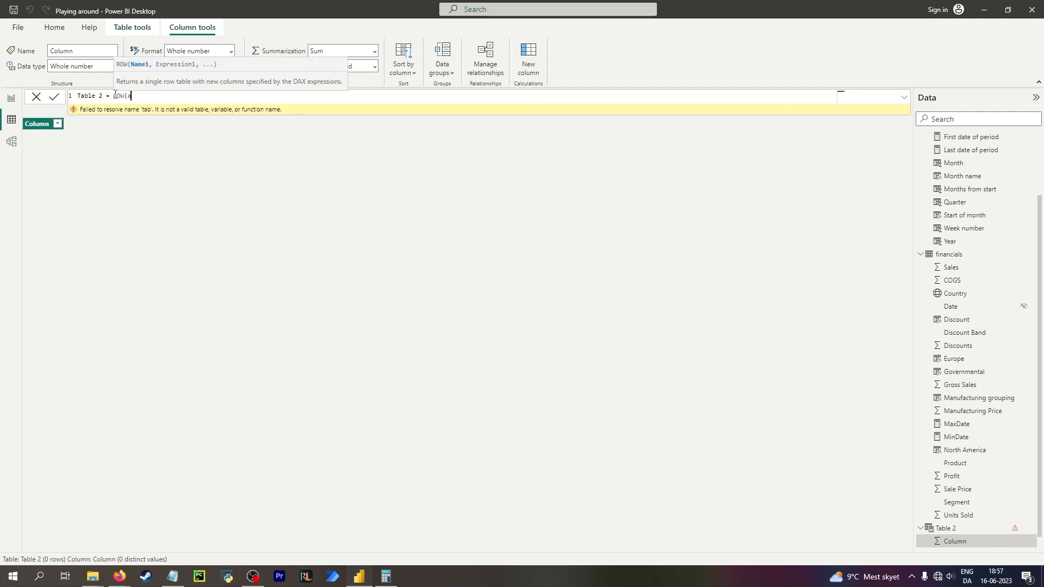
text("a", "b"))
key(Return)
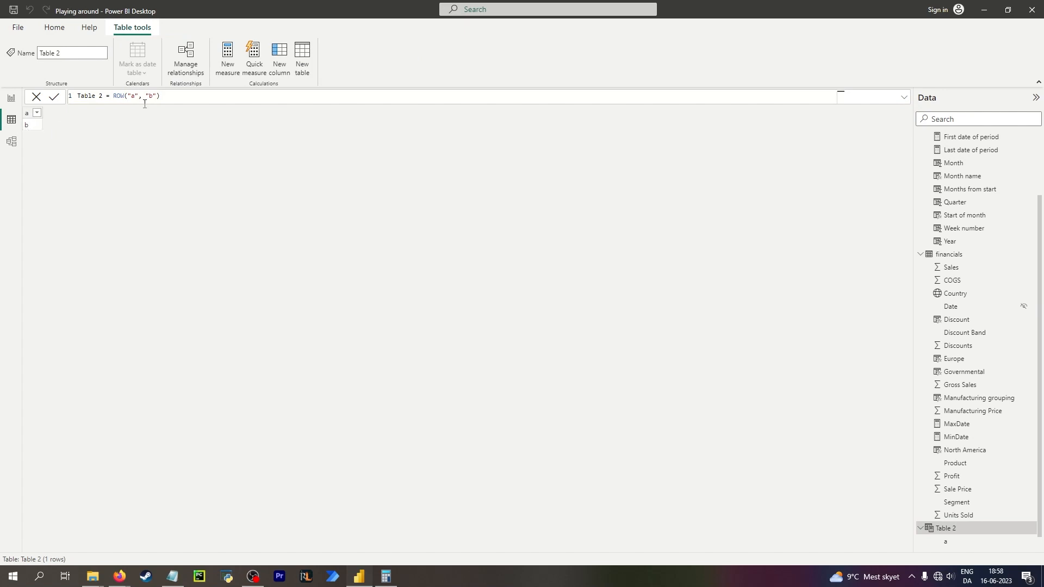
Try rewriting Table 2's ROW formula with braced value lists {"a", "b"} and {"1", "2"} on separate lines.
click(128, 95)
text({)
key(End)
key(Left)
text(})
text(})
text(,)
key(shift+Return)
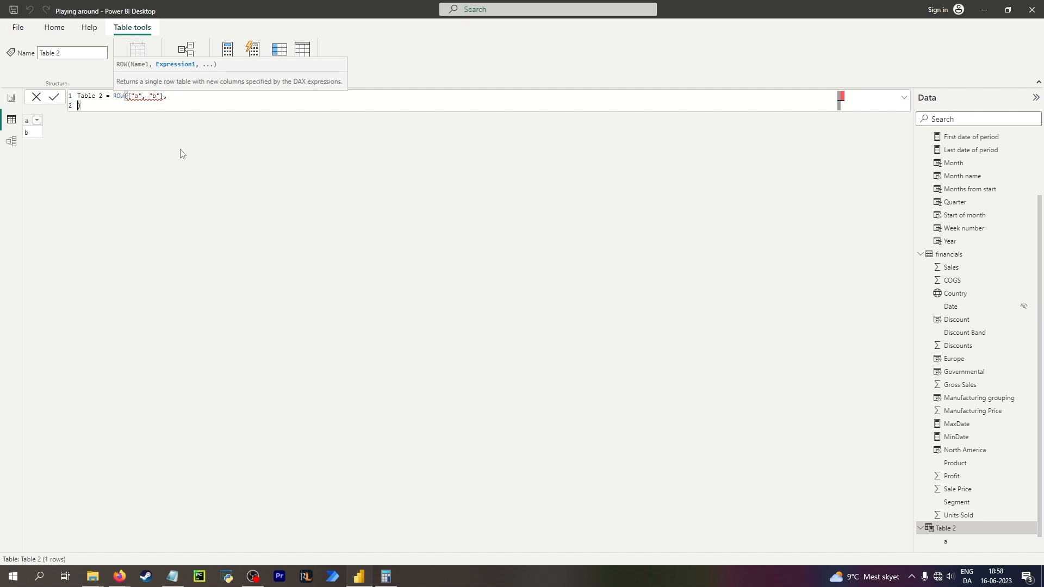
click(164, 95)
click(125, 174)
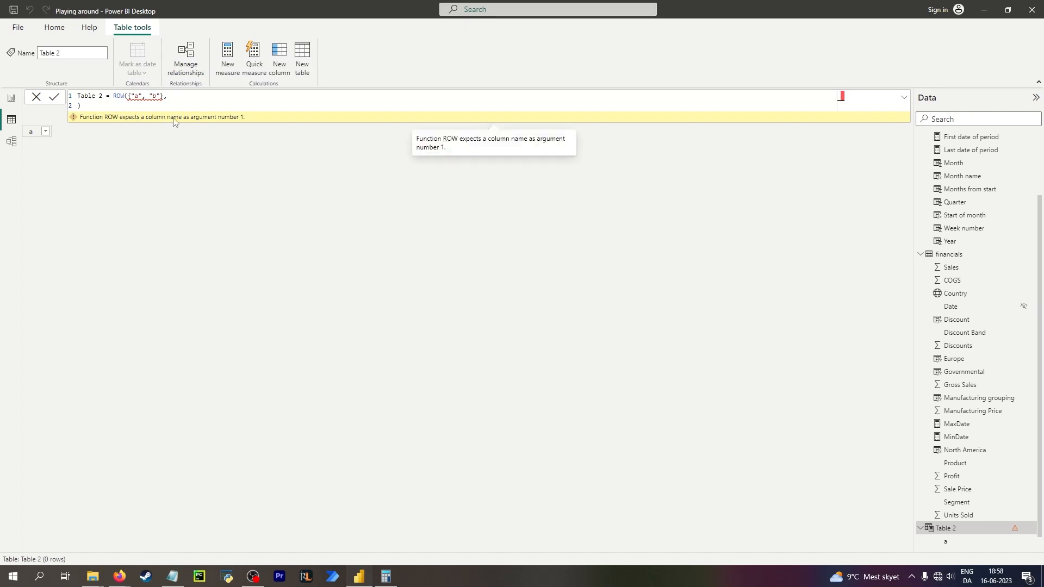
double_click(154, 96)
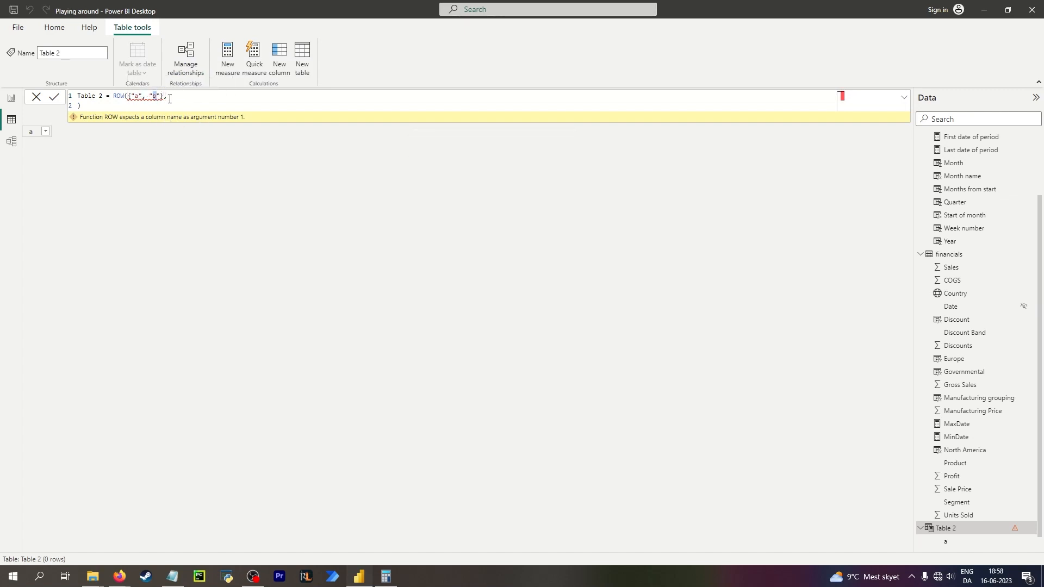
click(170, 99)
key(shift+Return)
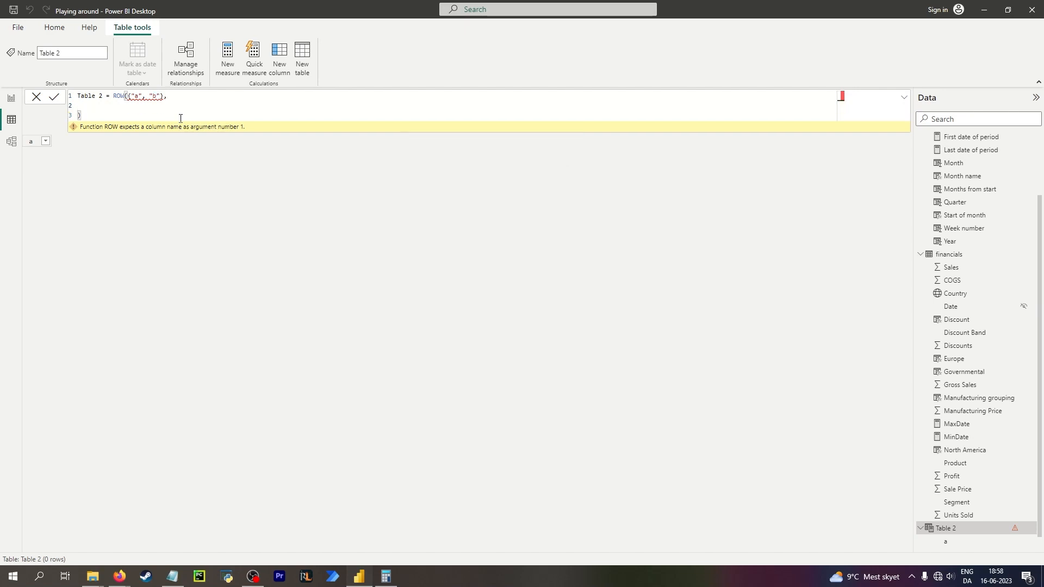
text({"1", )
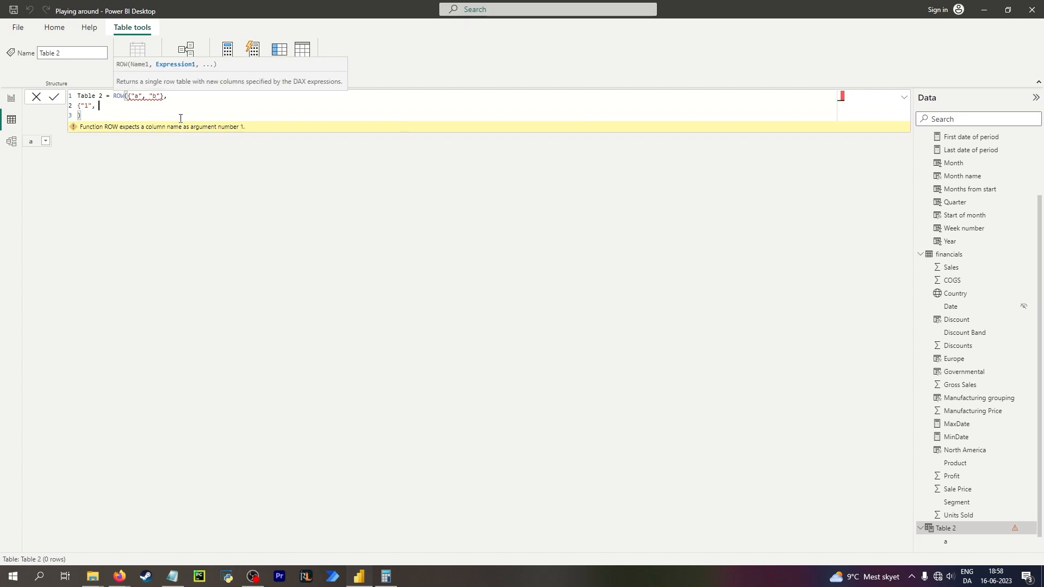
text("b2"})
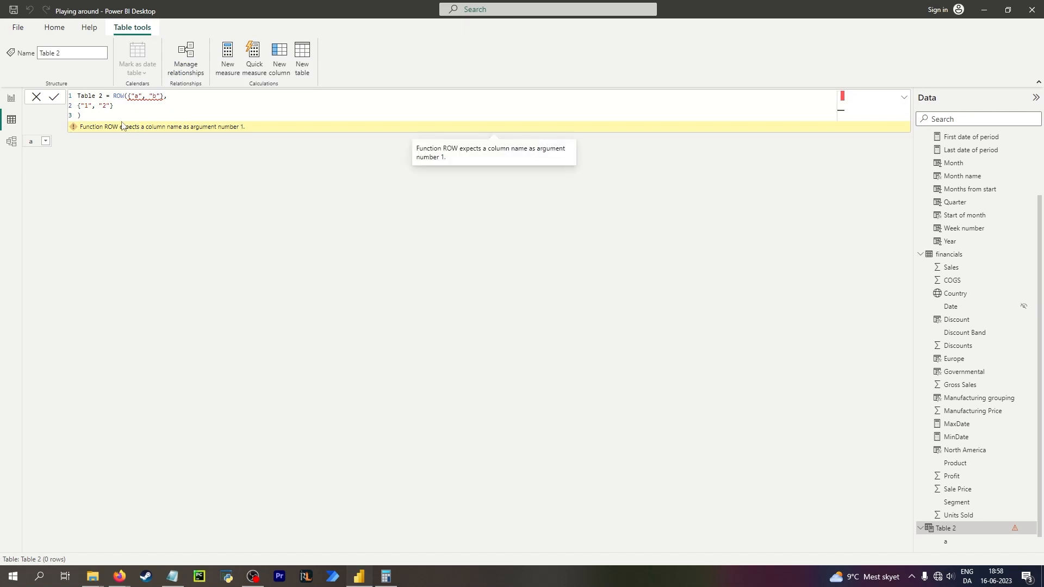
Remove the braces and the second line, restoring Table 2's formula to ROW("a", "b").
click(130, 97)
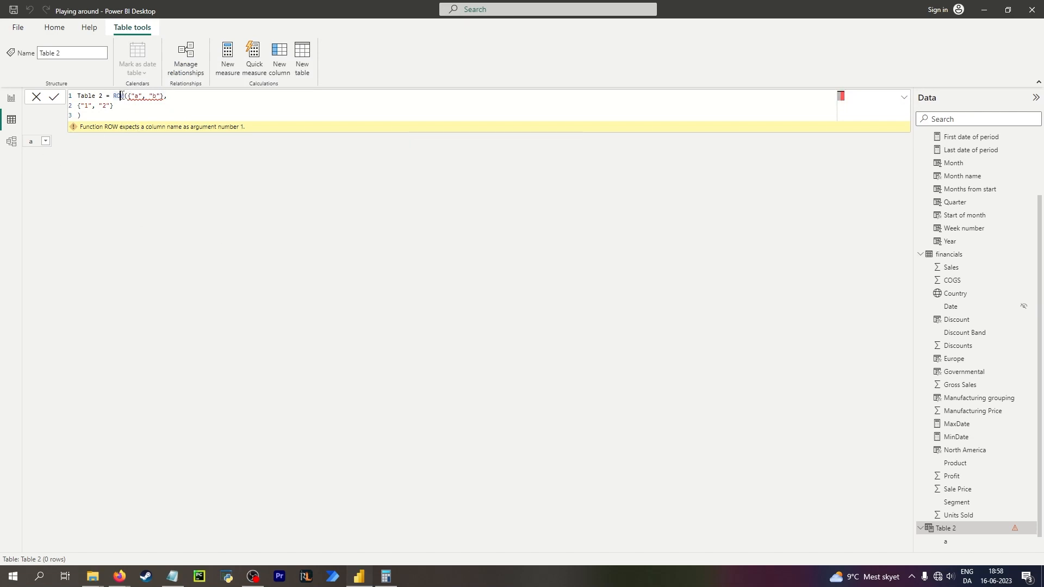
key(Delete)
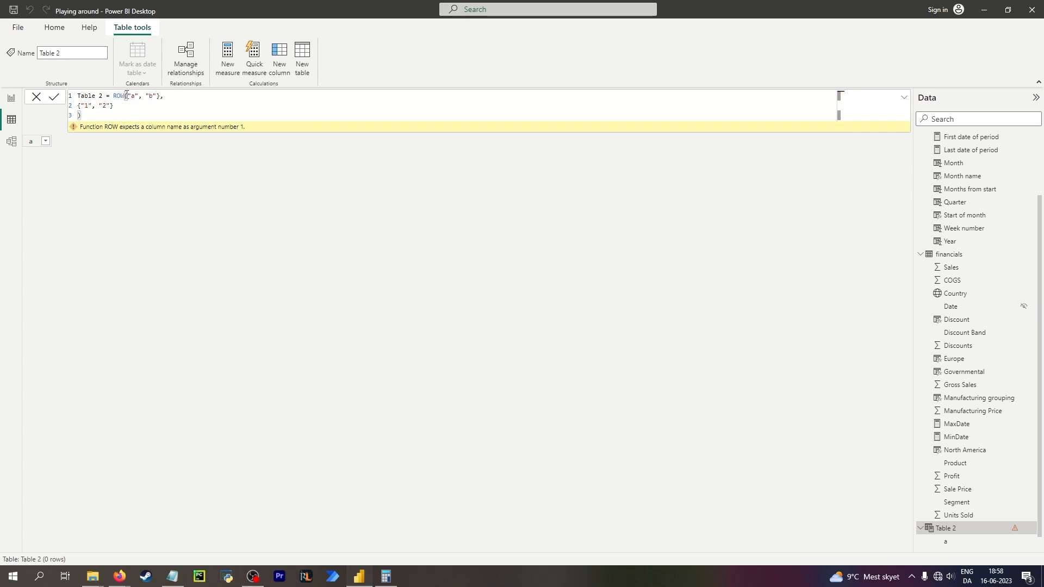
key(BackSpace)
text(()
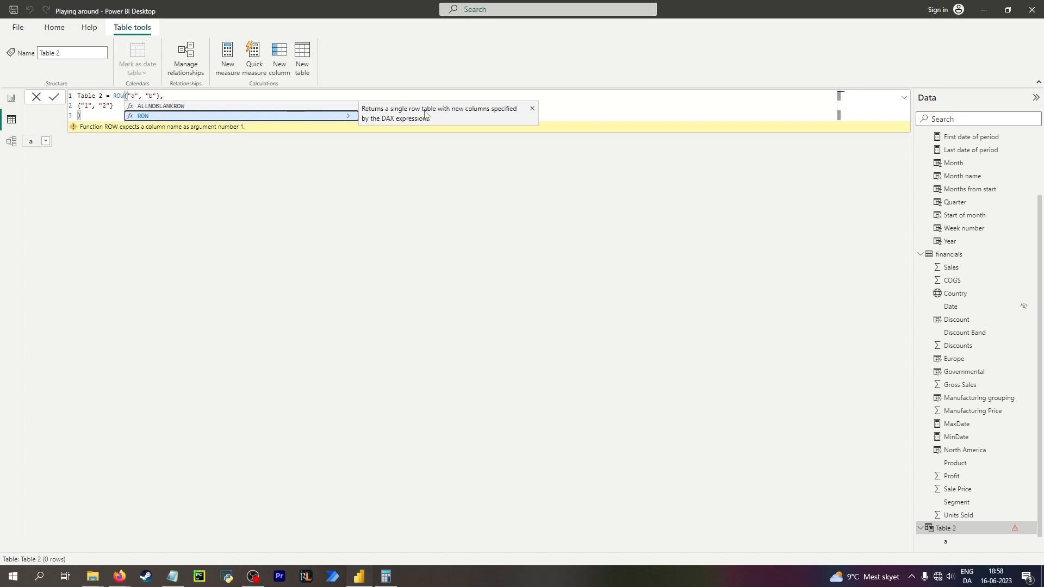
key(Right)
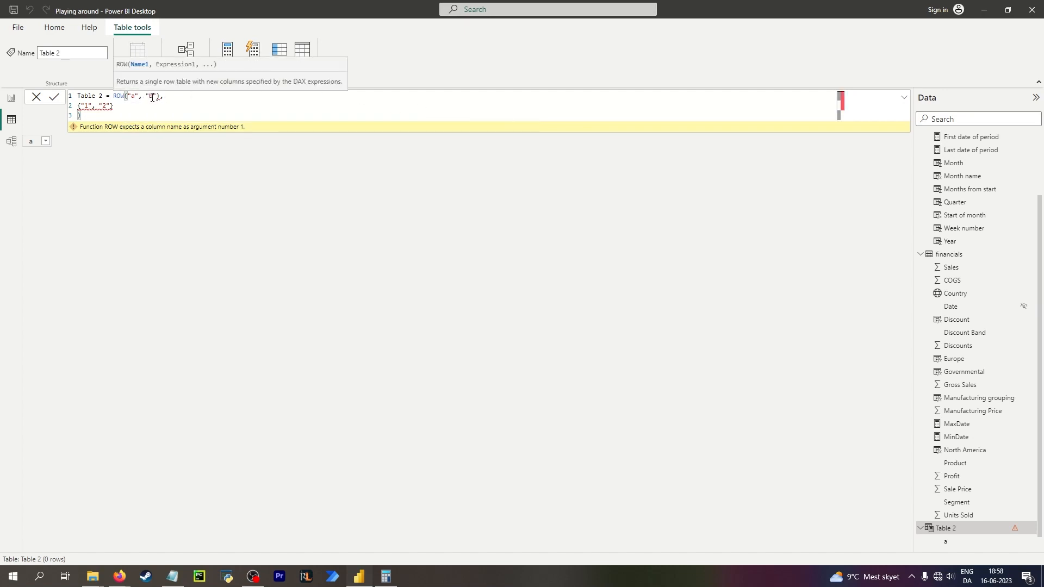
click(157, 97)
key(BackSpace)
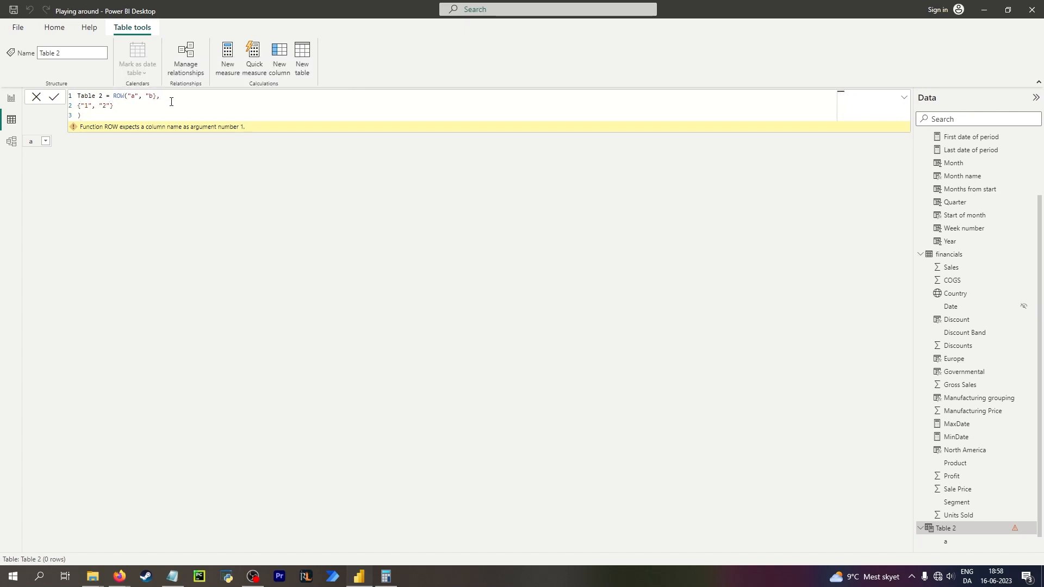
text("))
click(113, 106)
key(BackSpace)
key(BackSpace)
key(BackSpace)
key(BackSpace)
key(BackSpace)
key(BackSpace)
key(BackSpace)
key(BackSpace)
key(BackSpace)
key(BackSpace)
key(BackSpace)
key(BackSpace)
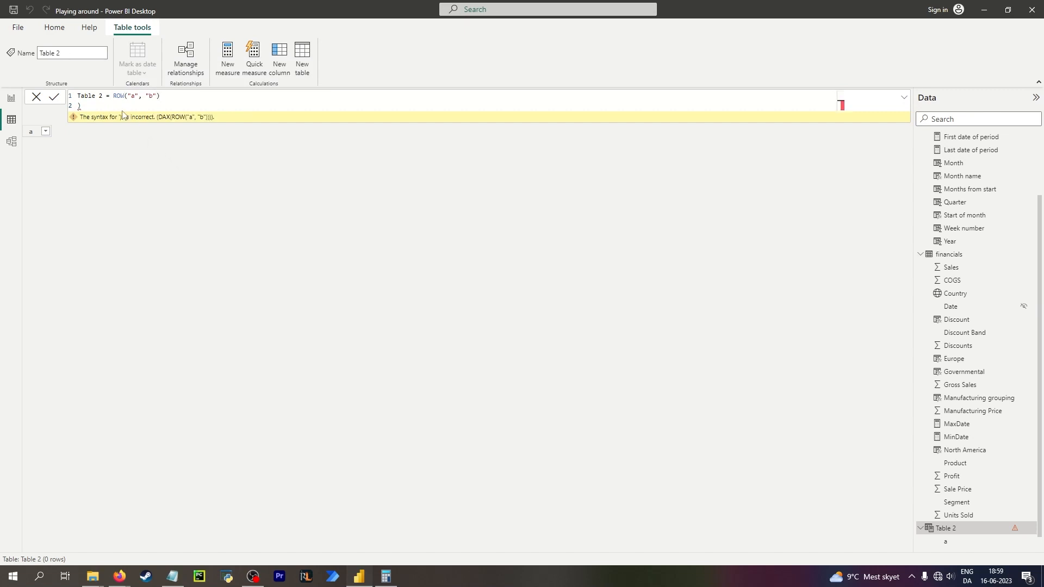
key(BackSpace)
key(BackSpace)
key(Return)
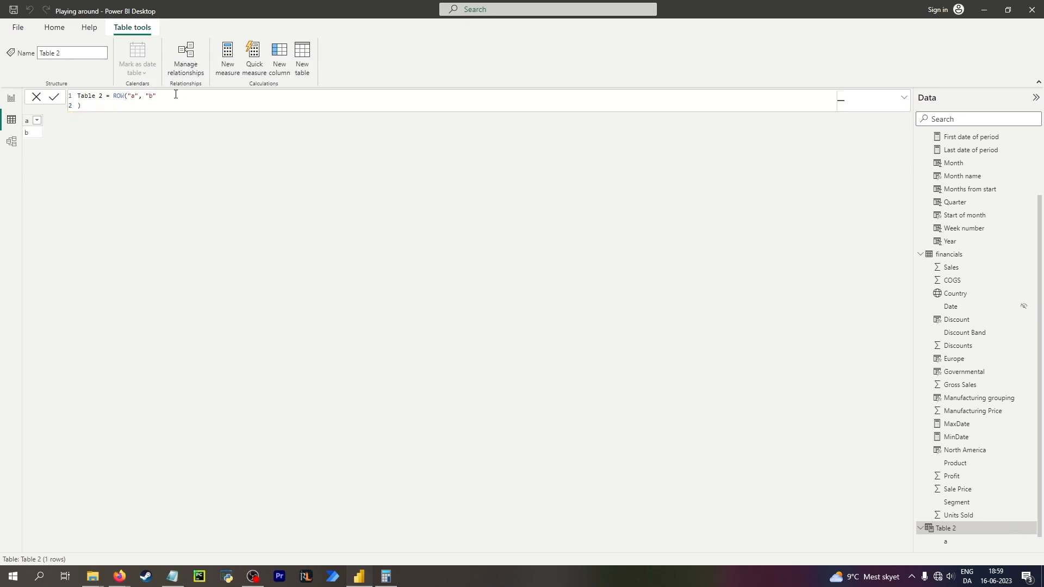
Redefine Table 2 as ROW("a", "1", "b", "2") to produce columns a and b.
click(28, 114)
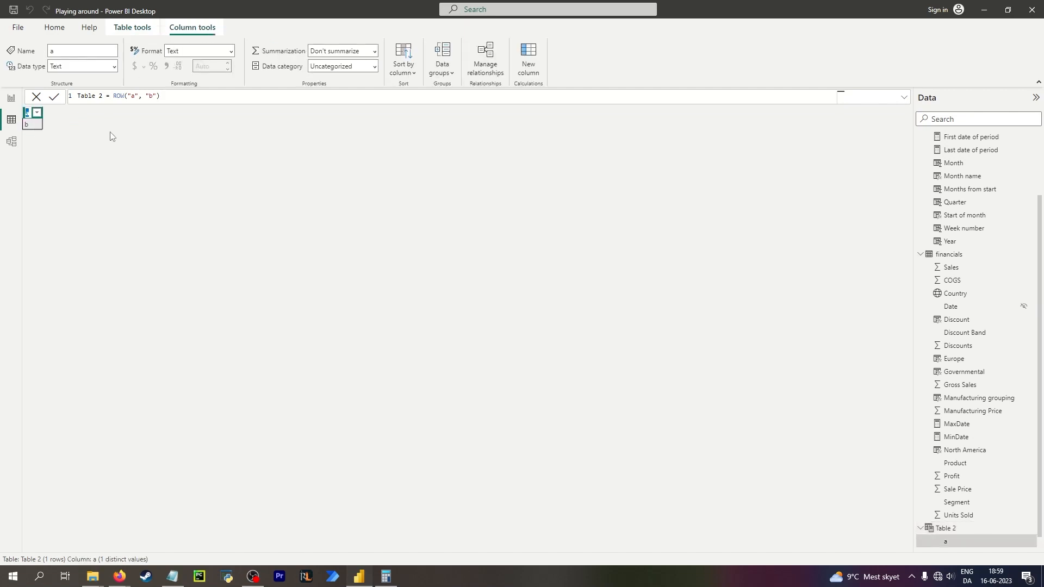
drag(159, 96, 112, 97)
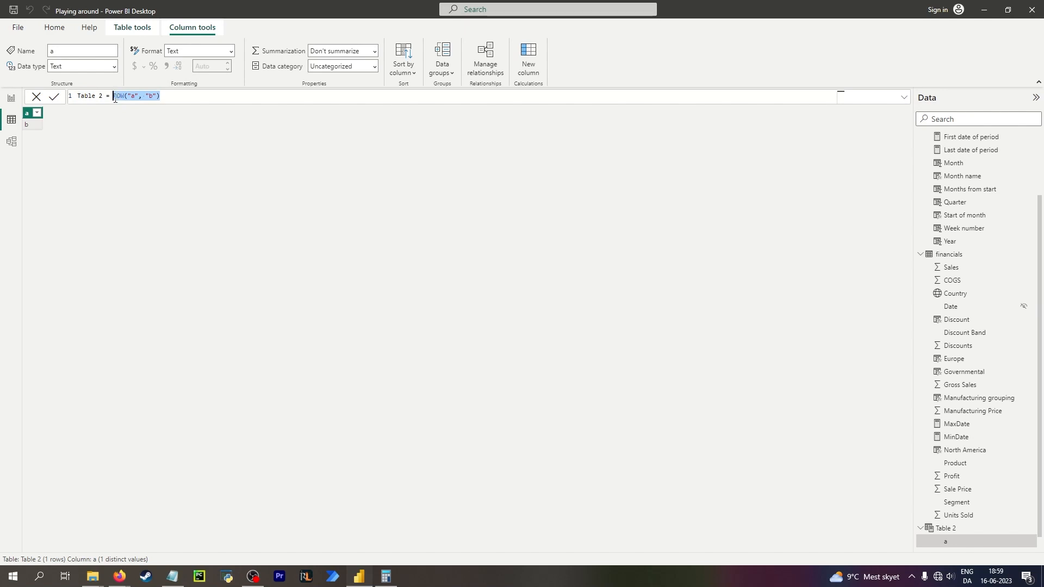
text(ro)
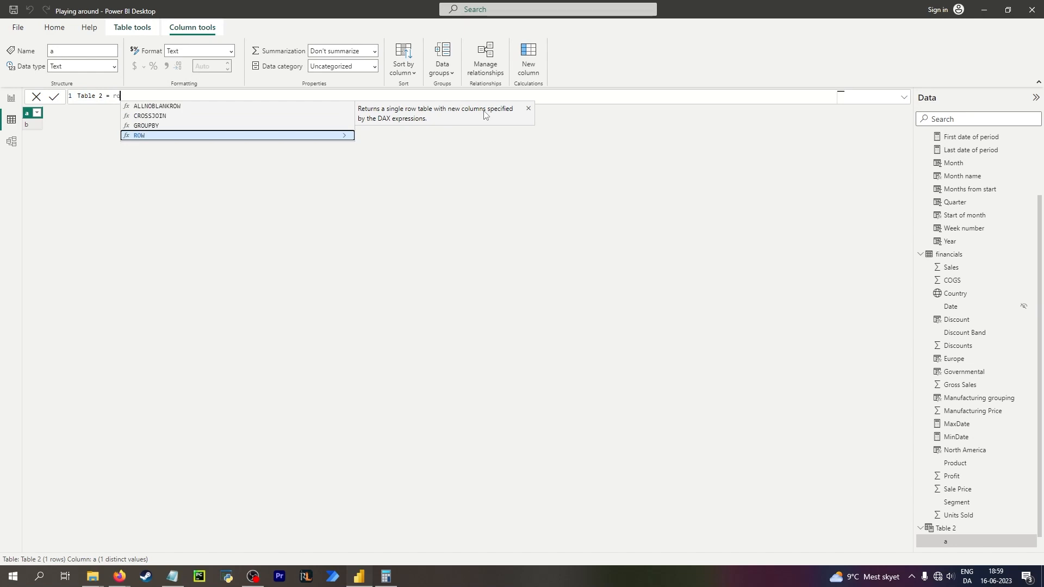
key(Tab)
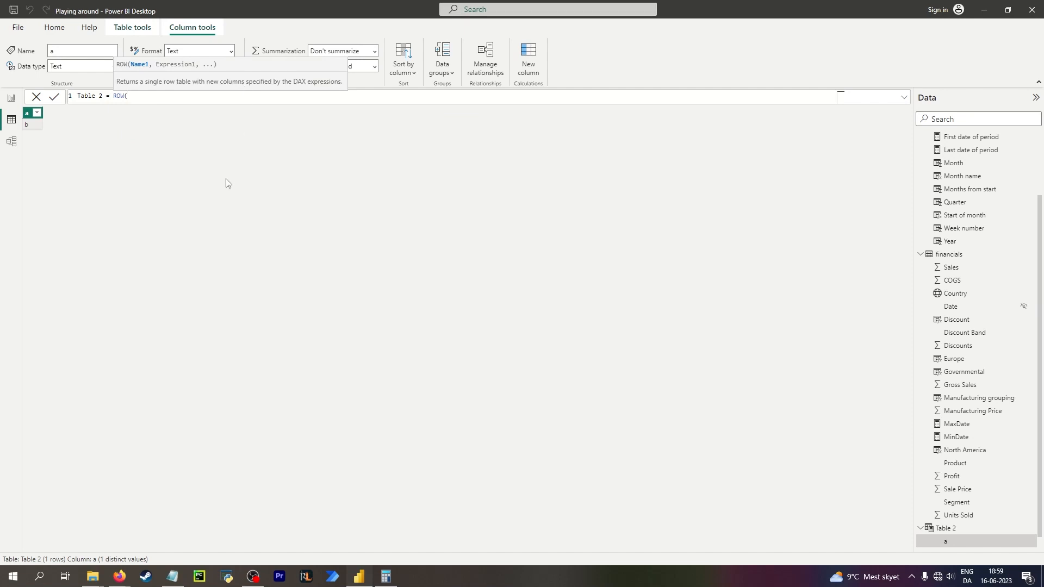
text("a", "1", "b", "2")
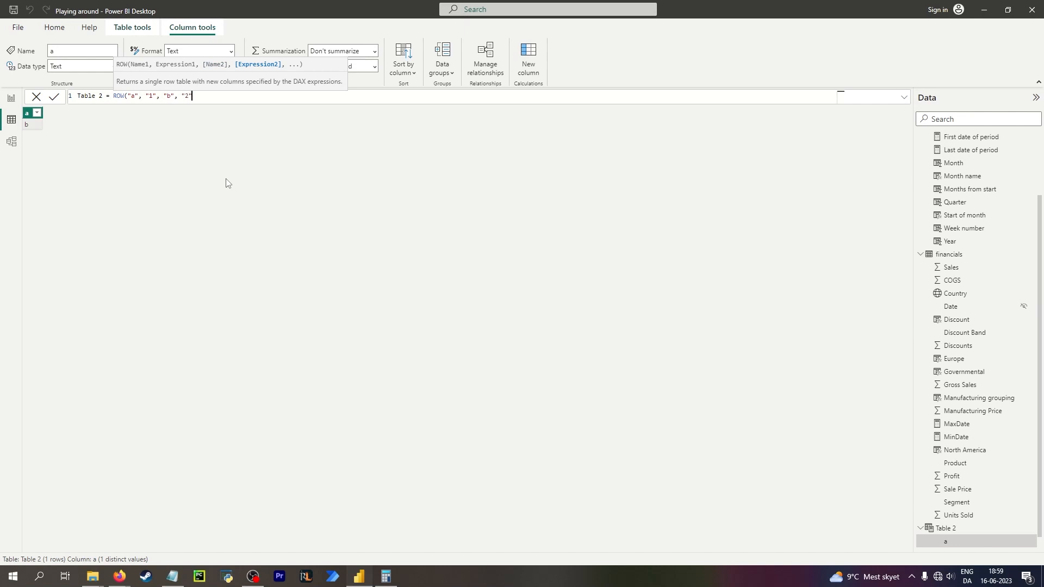
text())
key(Return)
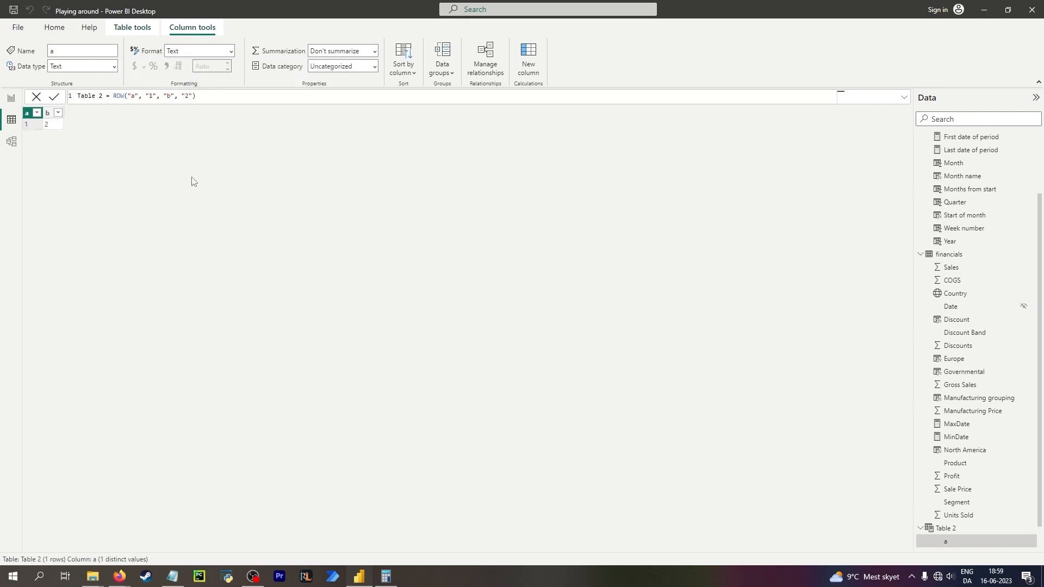
Delete the Table 2 calculated table from the model.
right_click(26, 115)
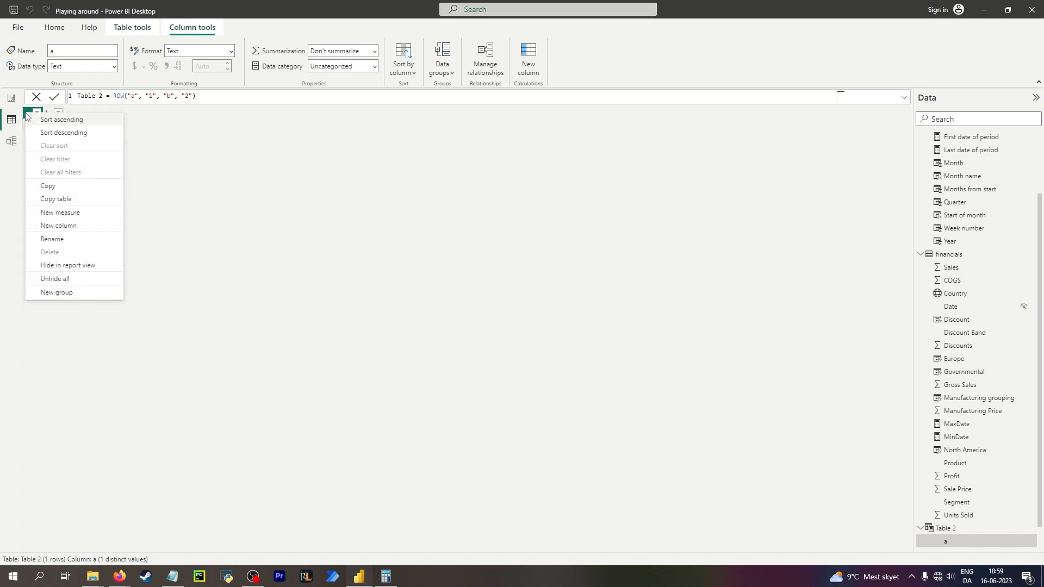
click(264, 184)
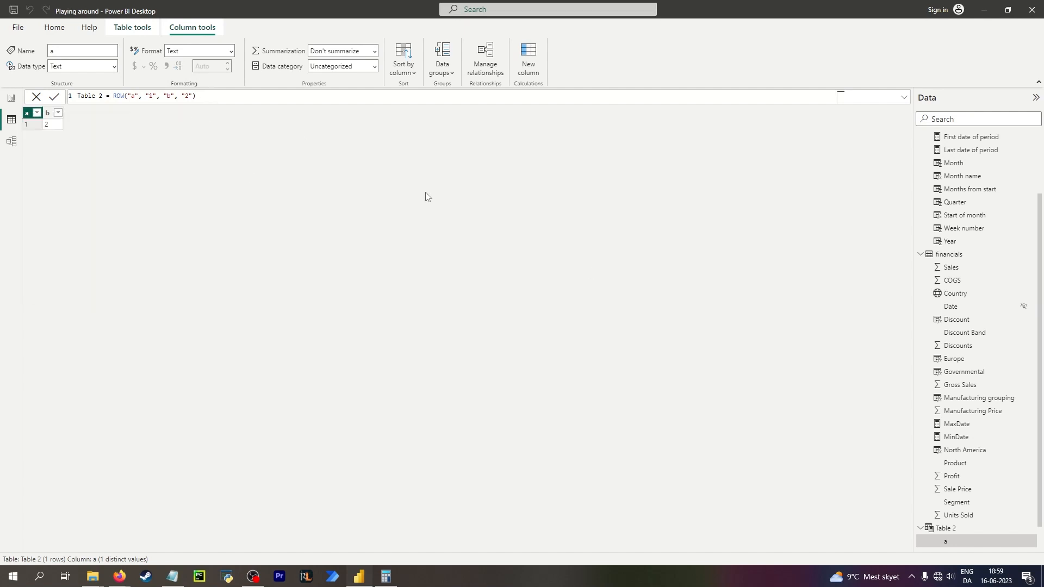
click(952, 529)
right_click(955, 529)
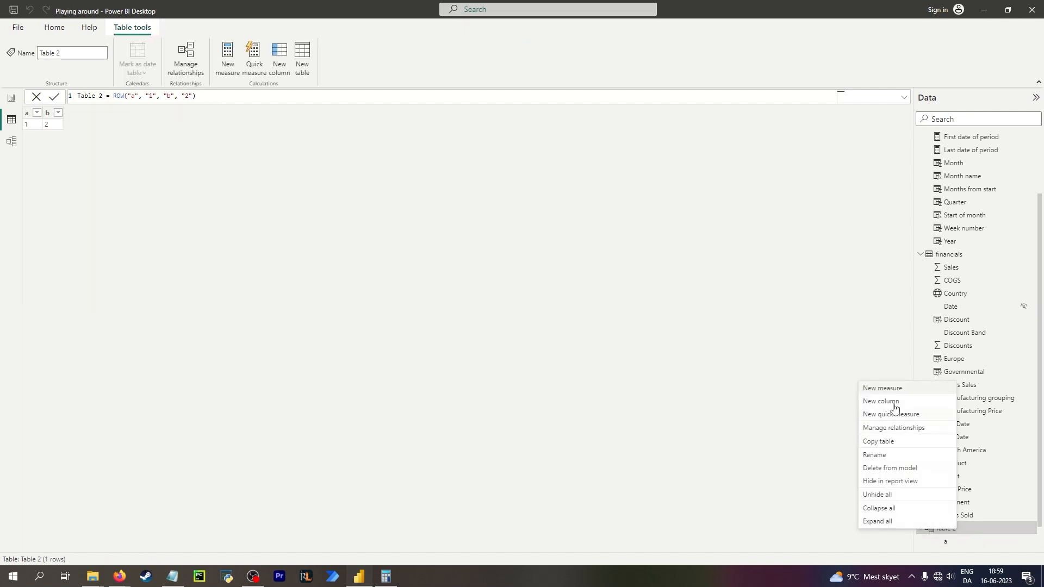
click(886, 469)
click(572, 297)
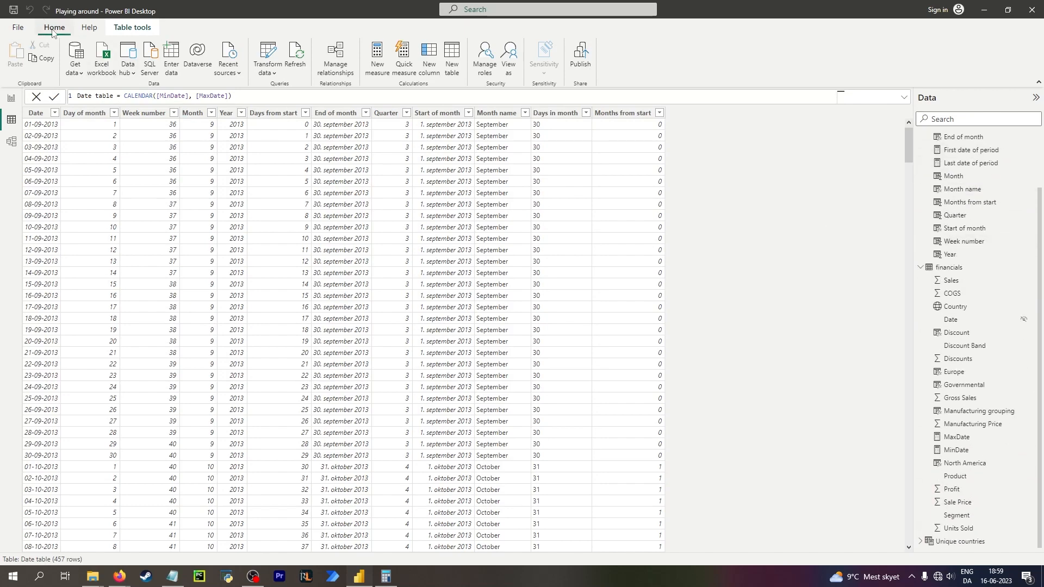
click(452, 68)
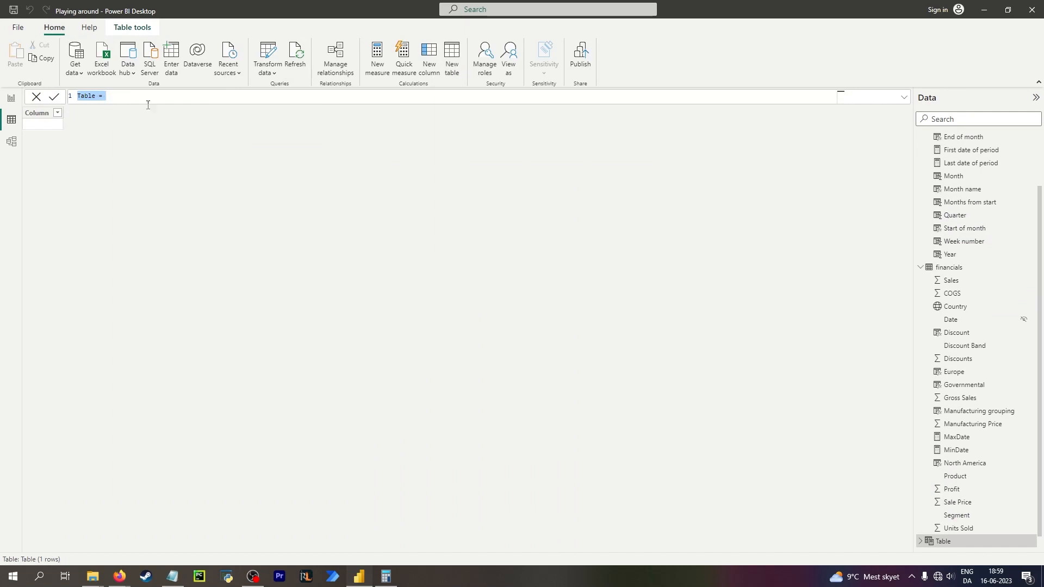
click(164, 98)
click(119, 164)
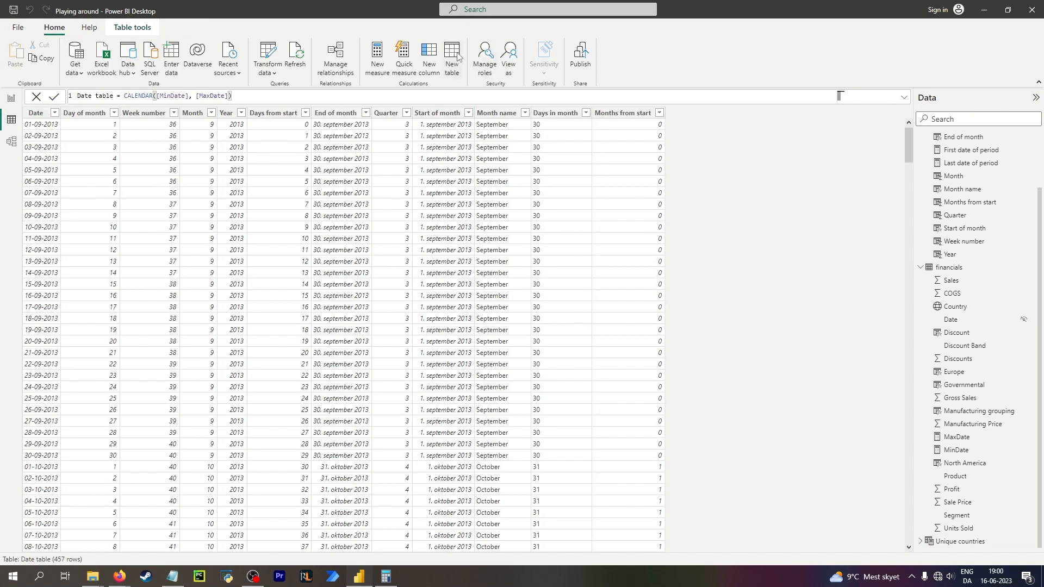
Create a new calculated table and start an ADDCOLUMNS(ROW( formula, then cut it back to just "add" and leave the formula bar.
click(454, 54)
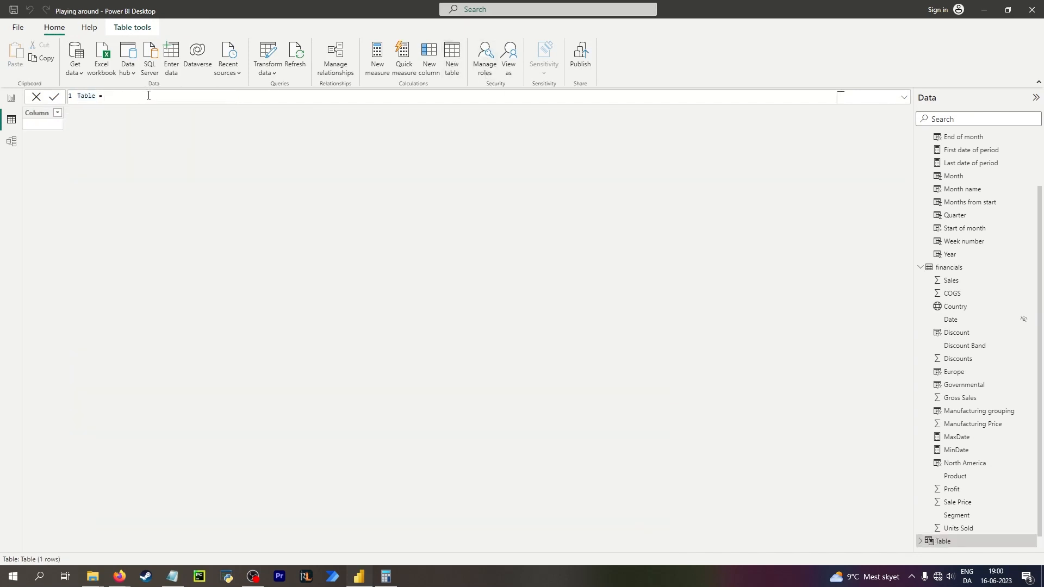
text(col)
key(Up)
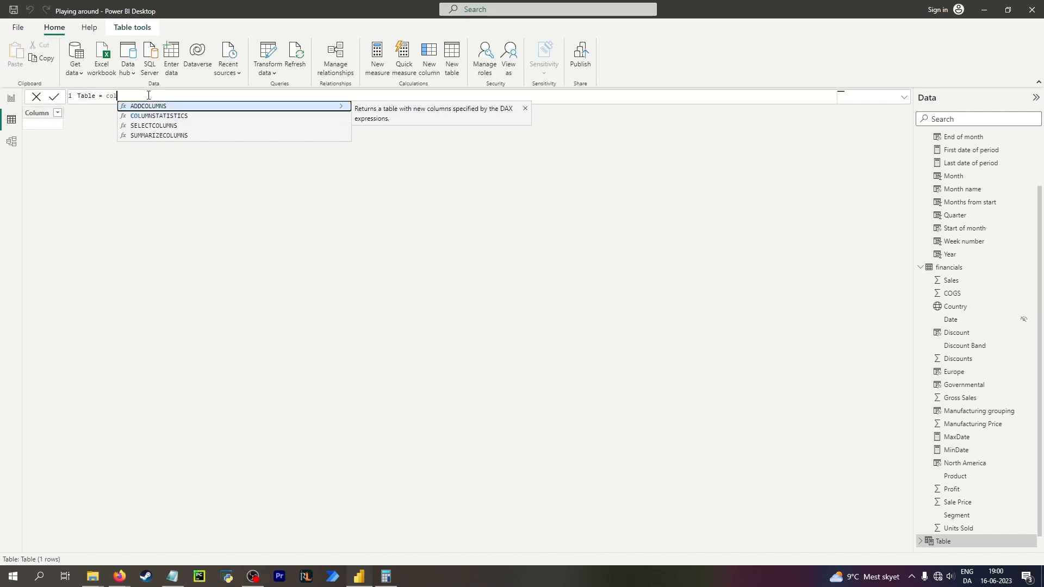
key(Tab)
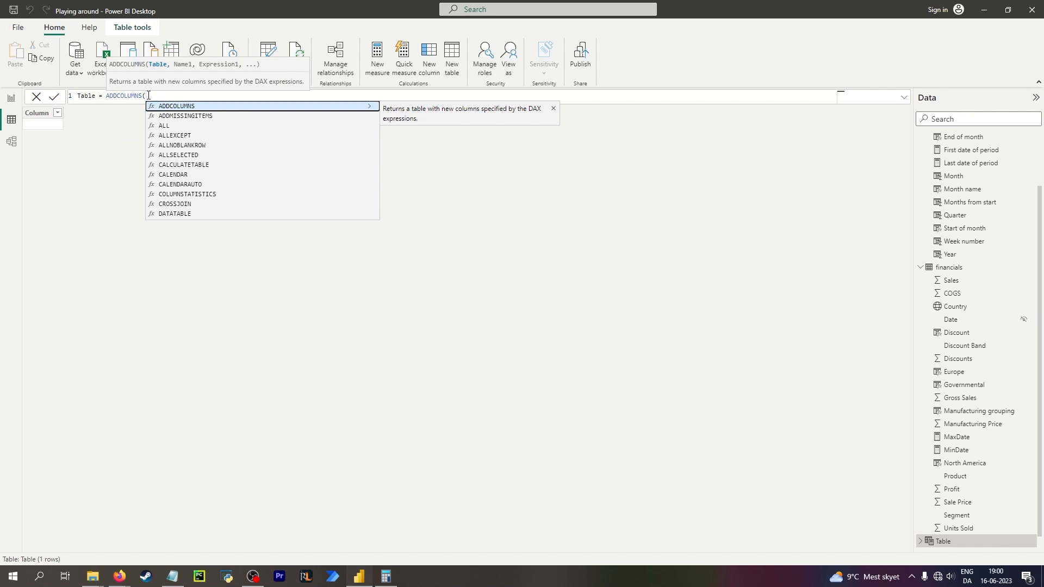
text(ro)
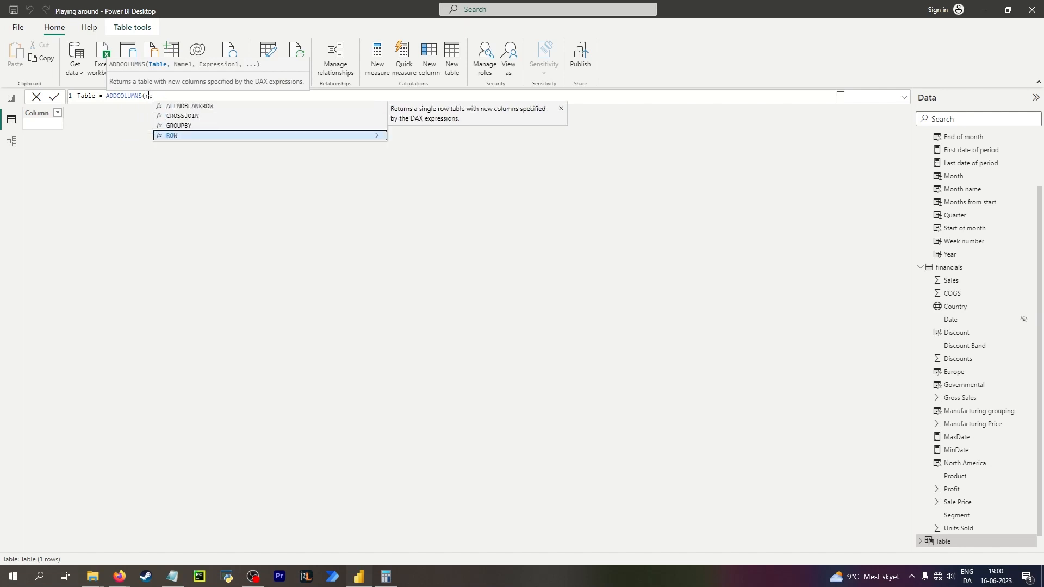
key(Tab)
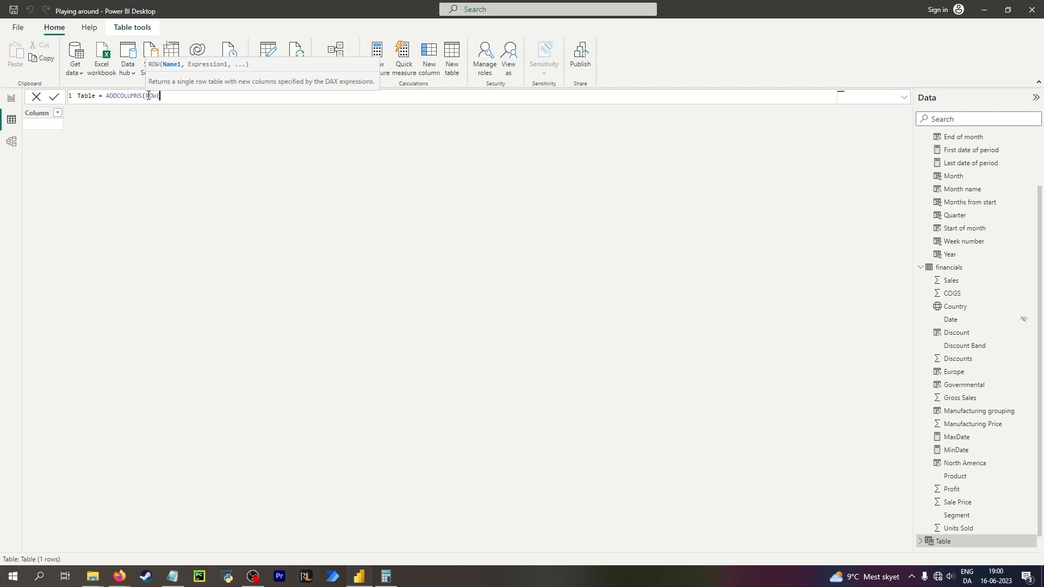
key(BackSpace)
key(BackSpace)
key(BackSpace)
key(BackSpace)
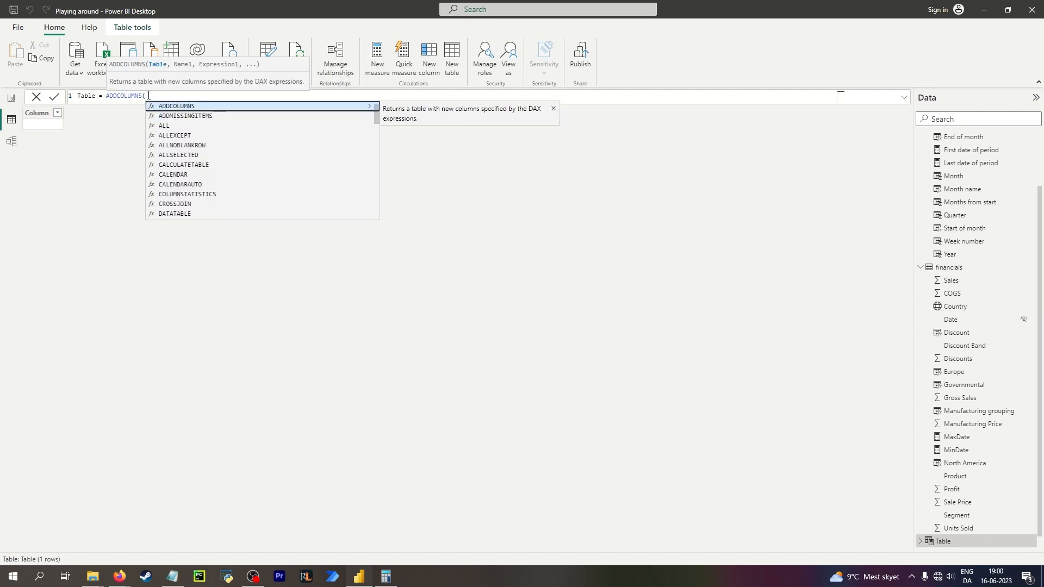
key(BackSpace)
key(BackSpace)
key(BackSpace)
key(BackSpace)
key(BackSpace)
key(BackSpace)
key(BackSpace)
key(BackSpace)
key(BackSpace)
key(BackSpace)
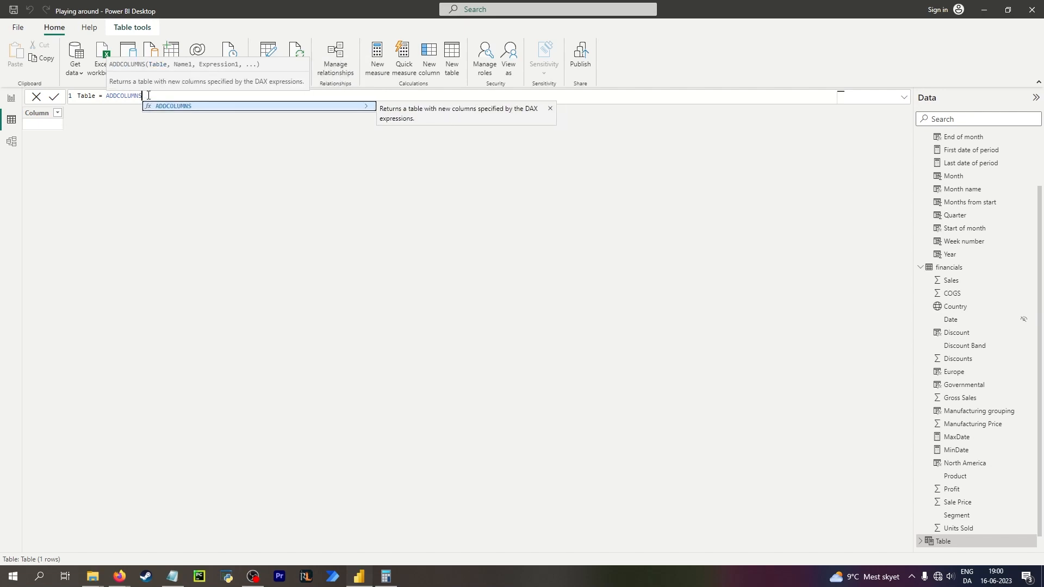
text(dd)
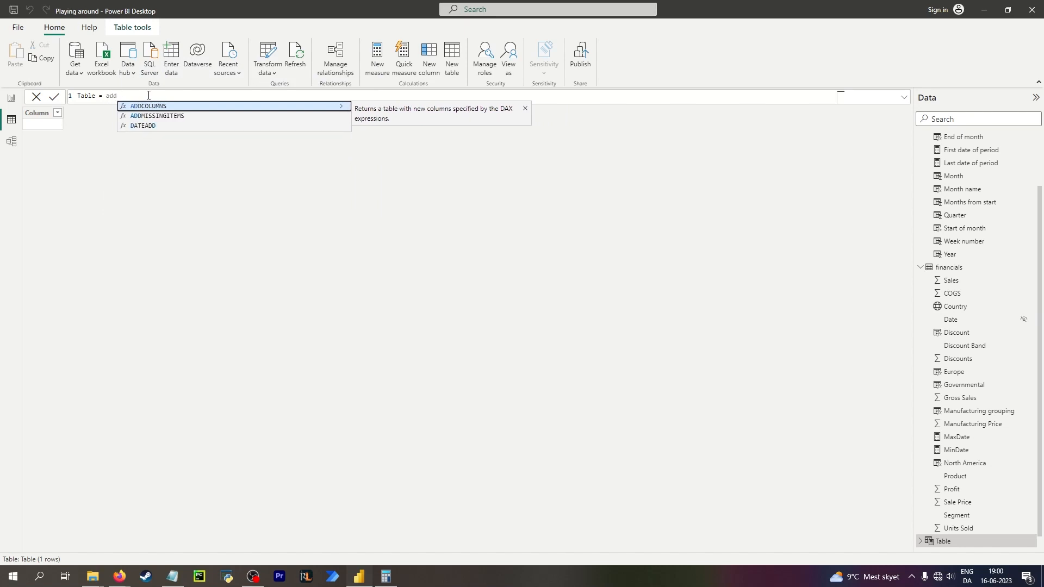
key(Down)
key(Down)
key(Up)
key(Up)
click(459, 296)
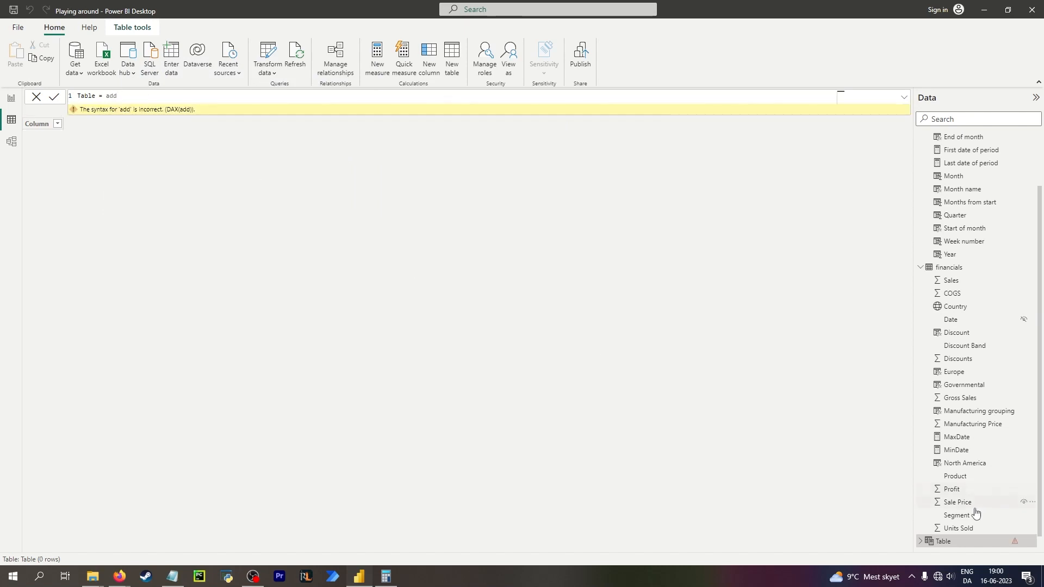
Open the Unique countries table to examine its DISTINCT formula, then return to the new Table.
scroll(974, 513, down, 1)
click(961, 540)
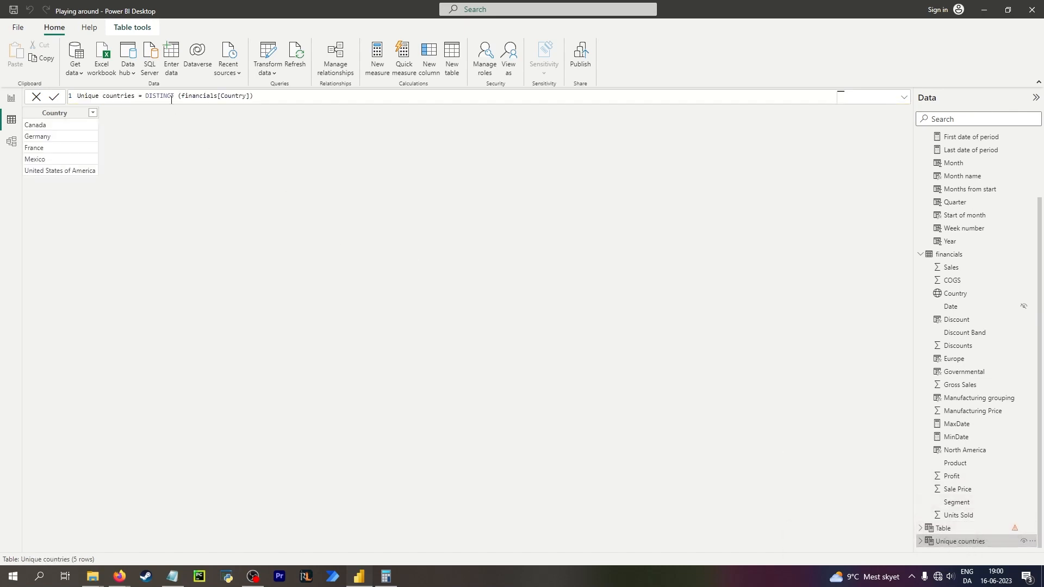
click(52, 114)
click(976, 527)
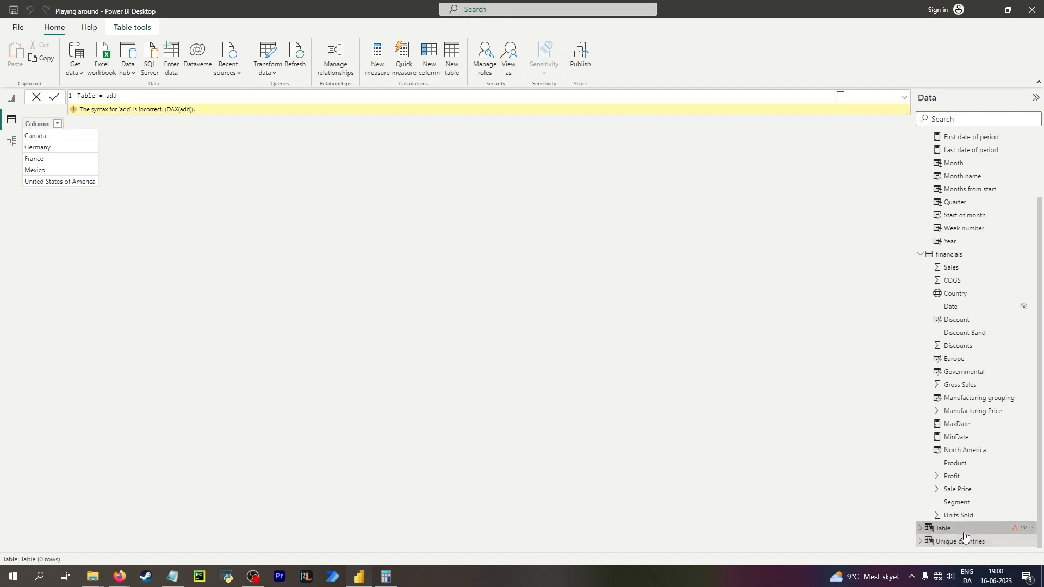
Redefine Table as DISTINCT(financials[Discount Band]).
double_click(107, 96)
text(dis)
key(Tab)
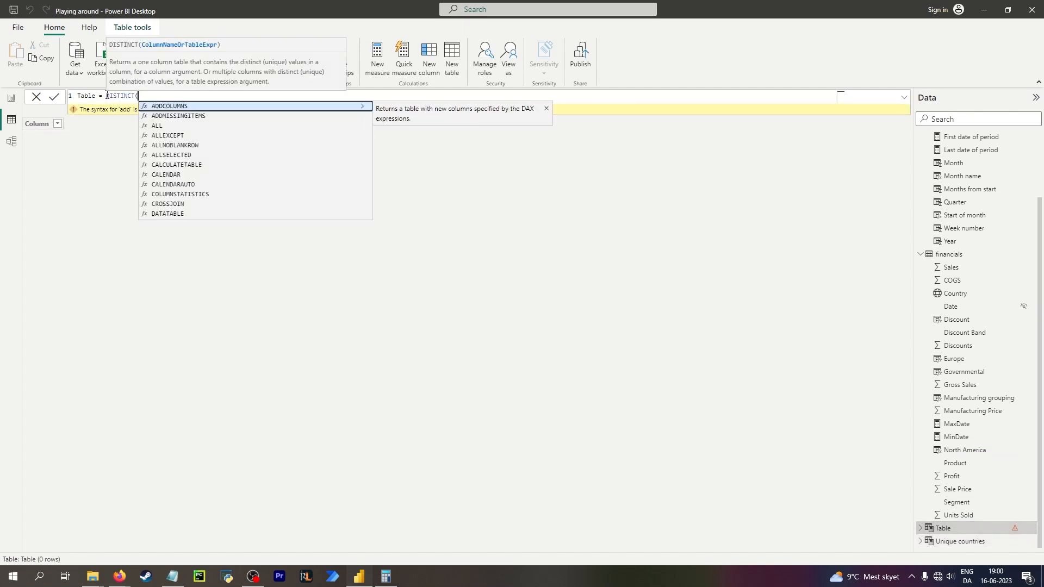
text(disc)
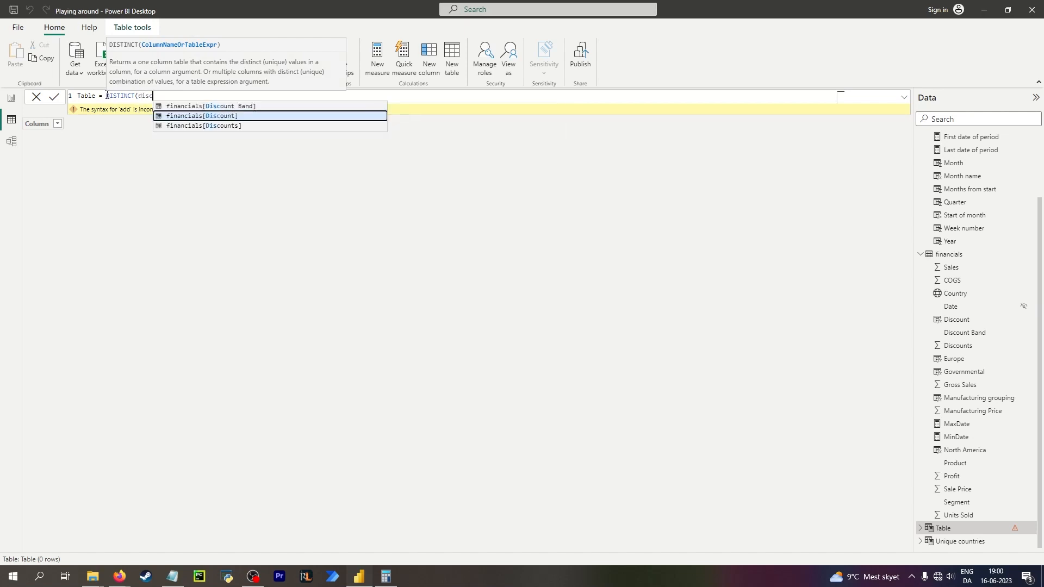
key(Up)
key(Tab)
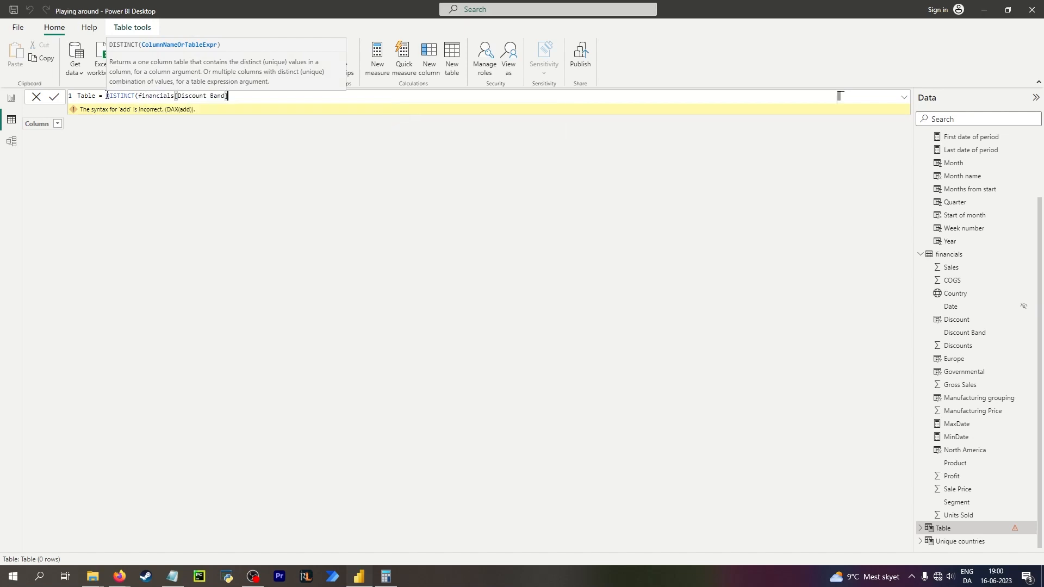
key(Return)
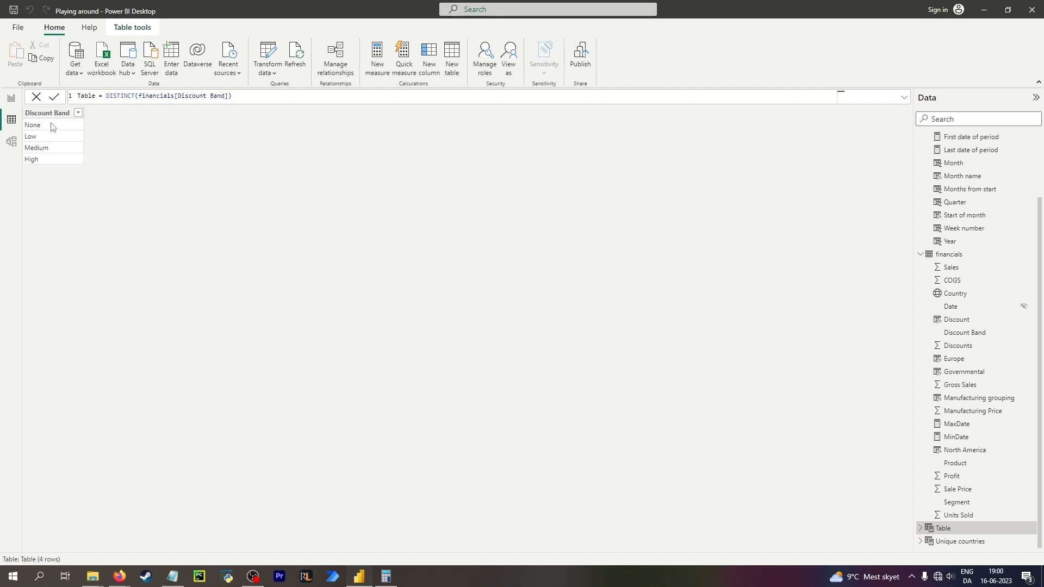
Add a new column to Table beginning ADDCOLUMNS('Table', "Discount %", SWITCH('Table'[Discount Band], followed by blank lines.
click(51, 124)
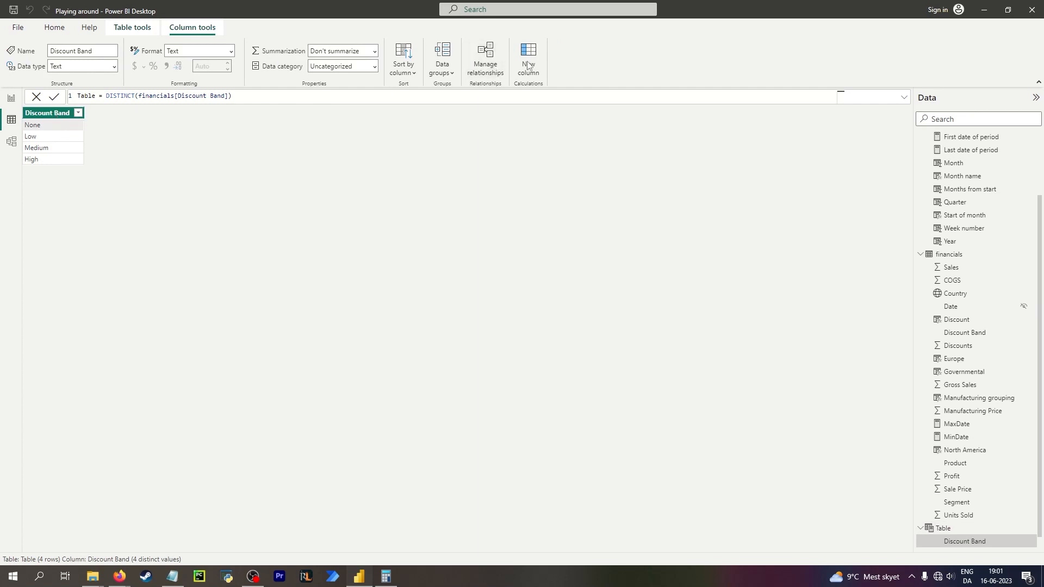
click(145, 94)
text(add)
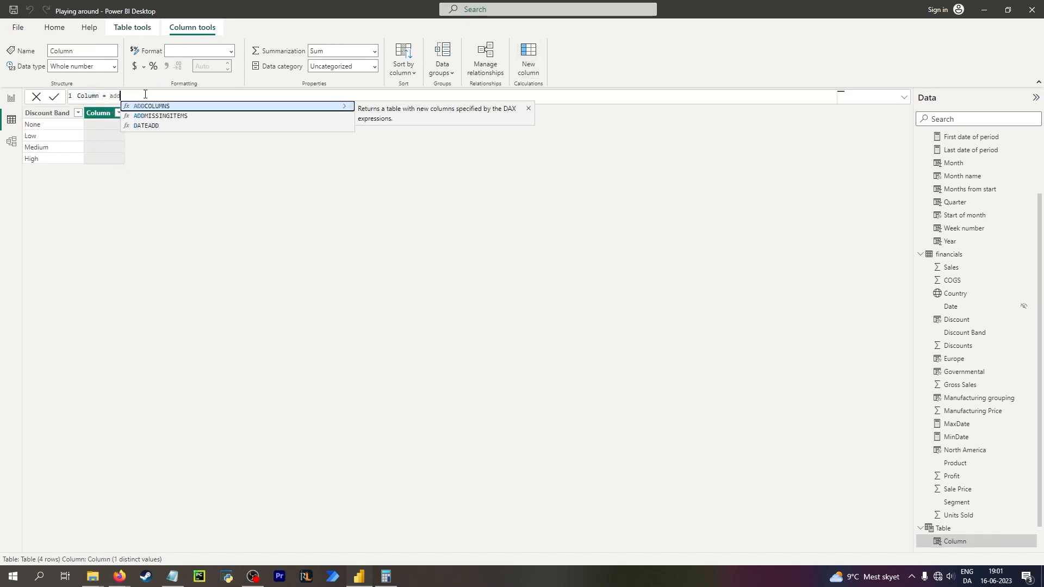
key(Tab)
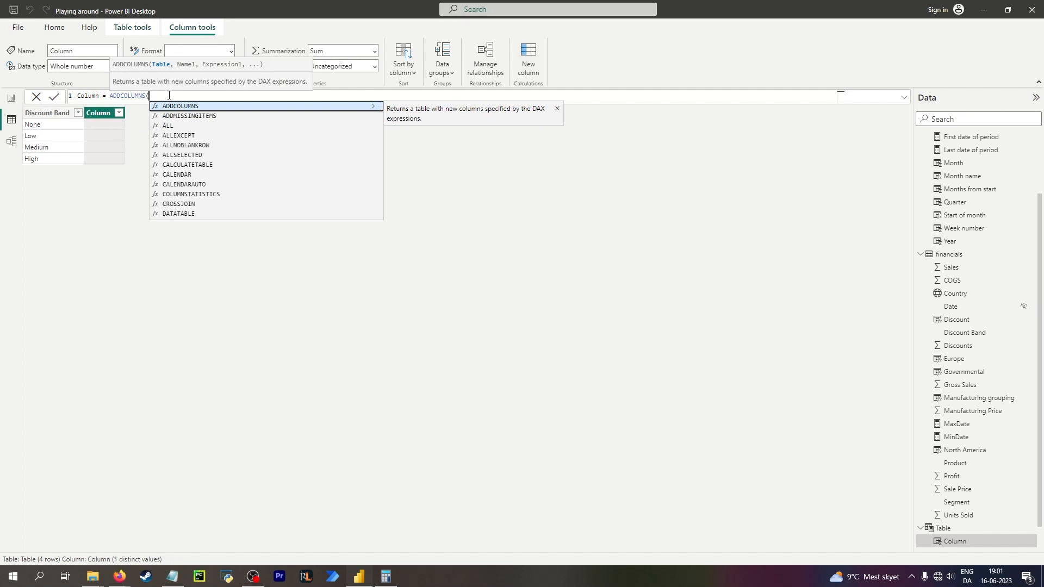
text(tab)
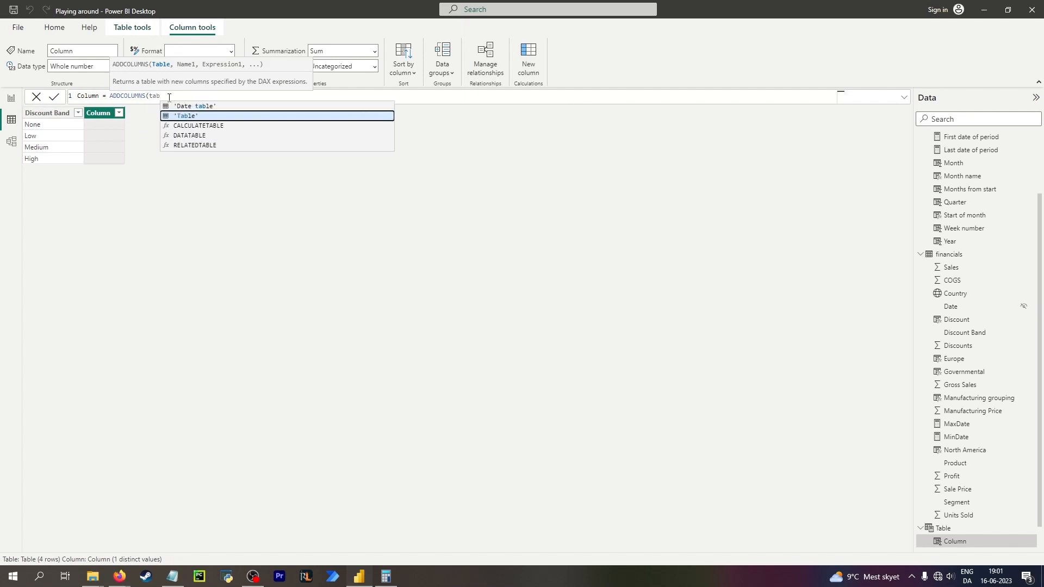
key(Tab)
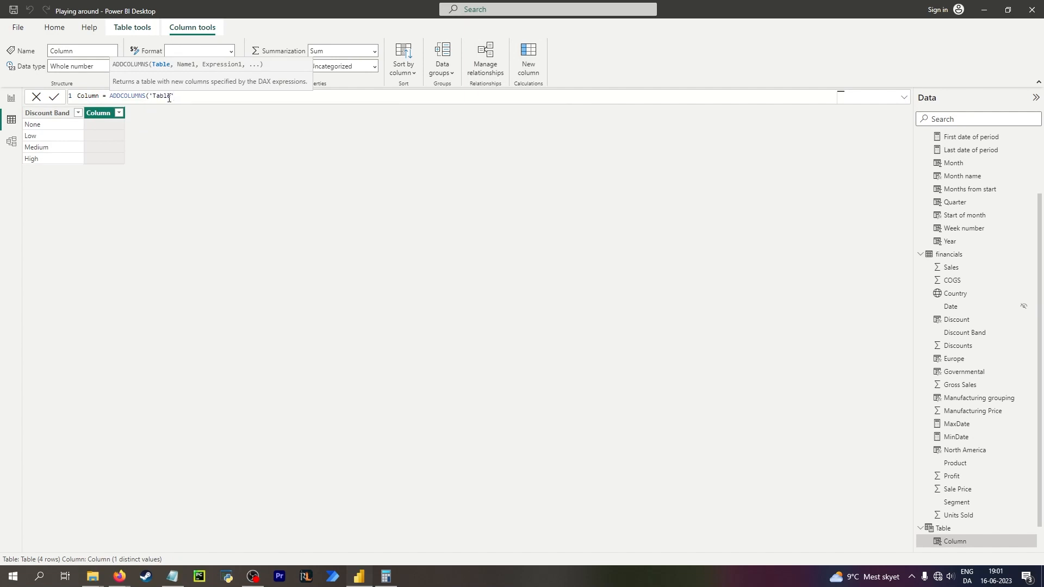
text(,)
text("Discount %", SWITCH()
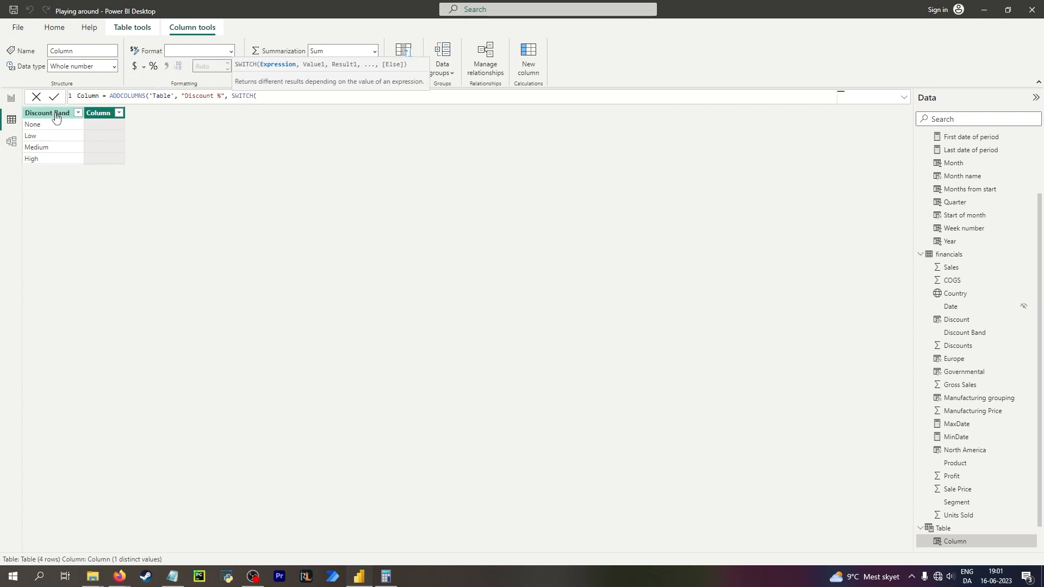
text(disc)
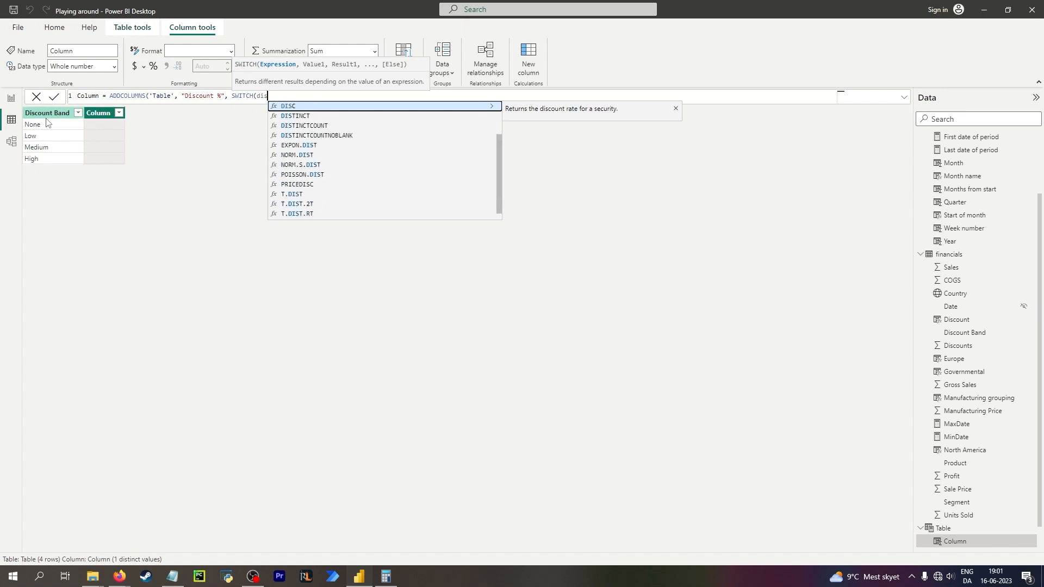
key(Tab)
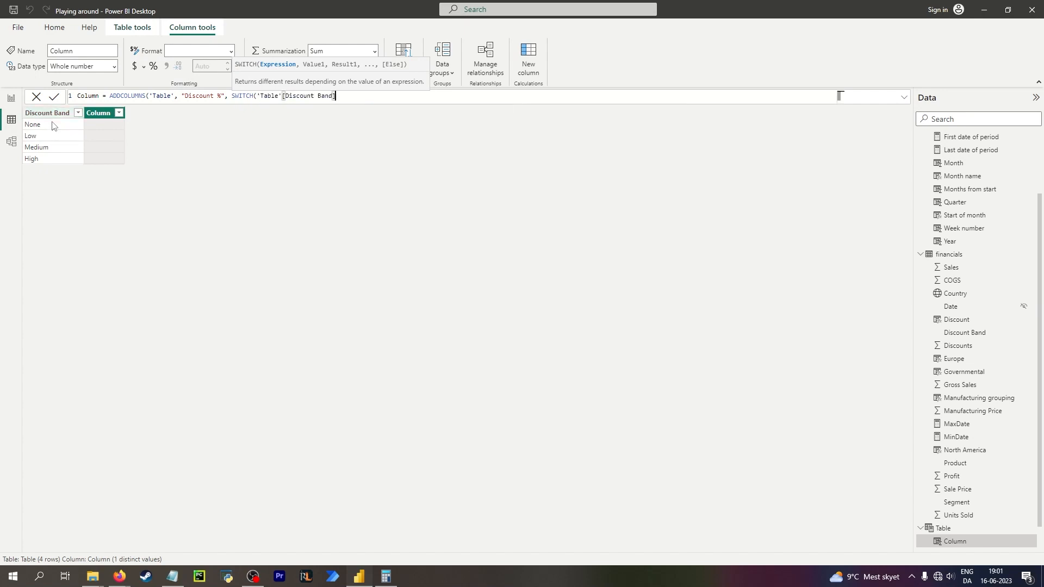
text(,)
key(shift+Return)
key(shift+Return)
key(shift+Return)
key(shift+Return)
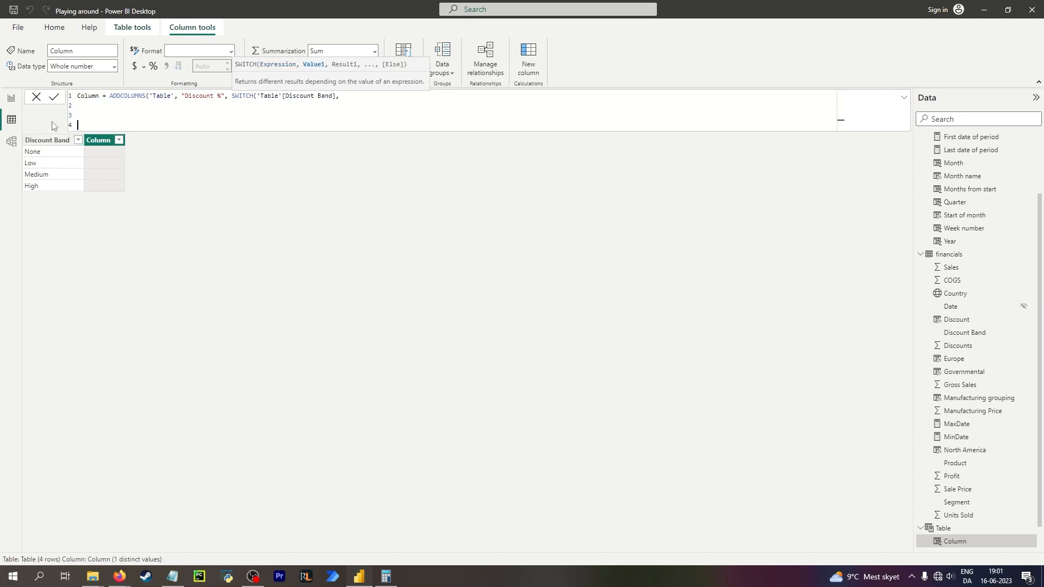
Enter SWITCH cases mapping "None" to 0, "Low" to 0,01 and "Medium" to 0.05 on separate lines.
key(Up)
key(Up)
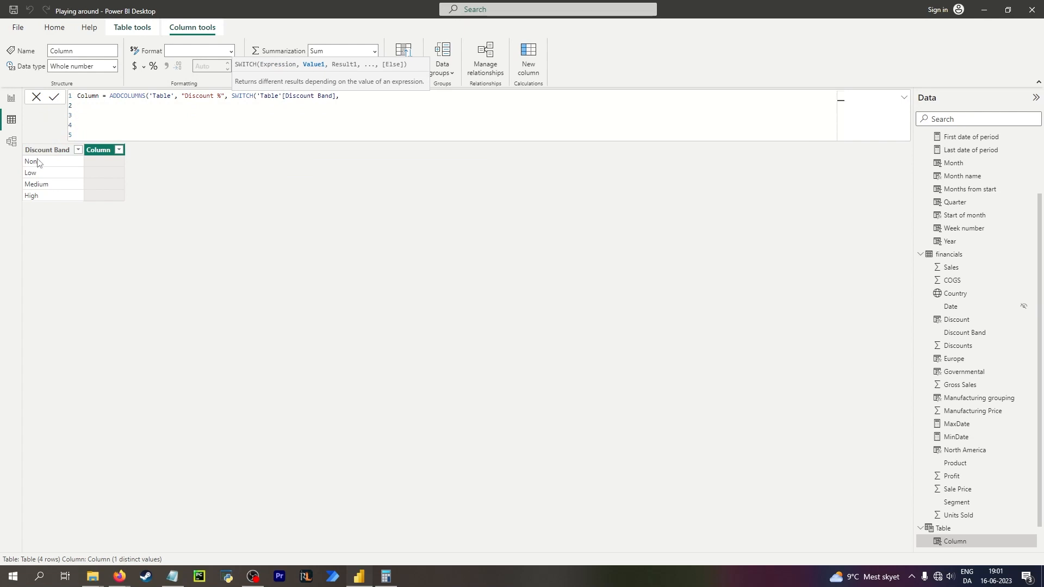
text("None", 0,)
key(Return)
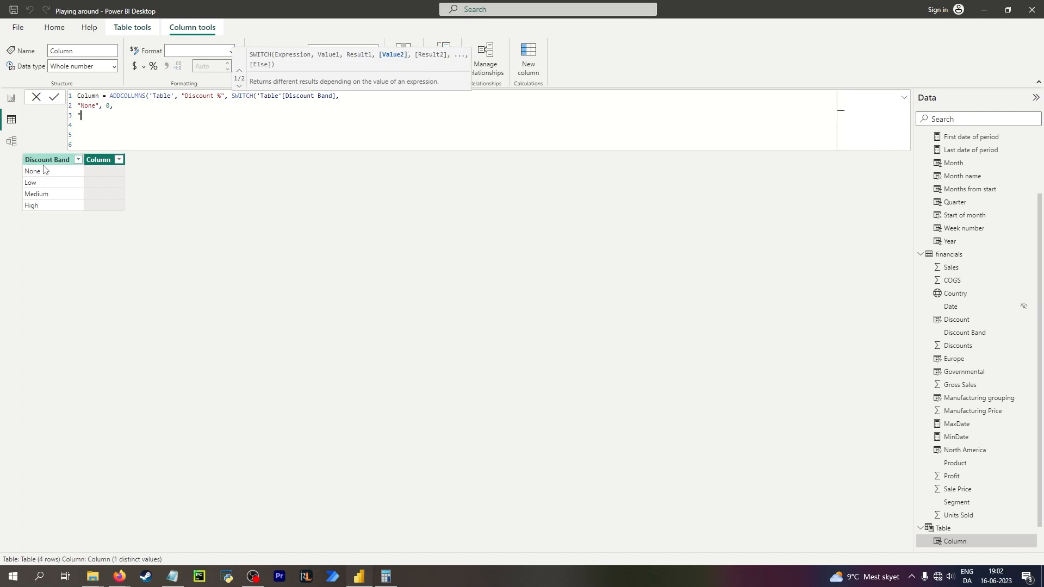
text("Low",)
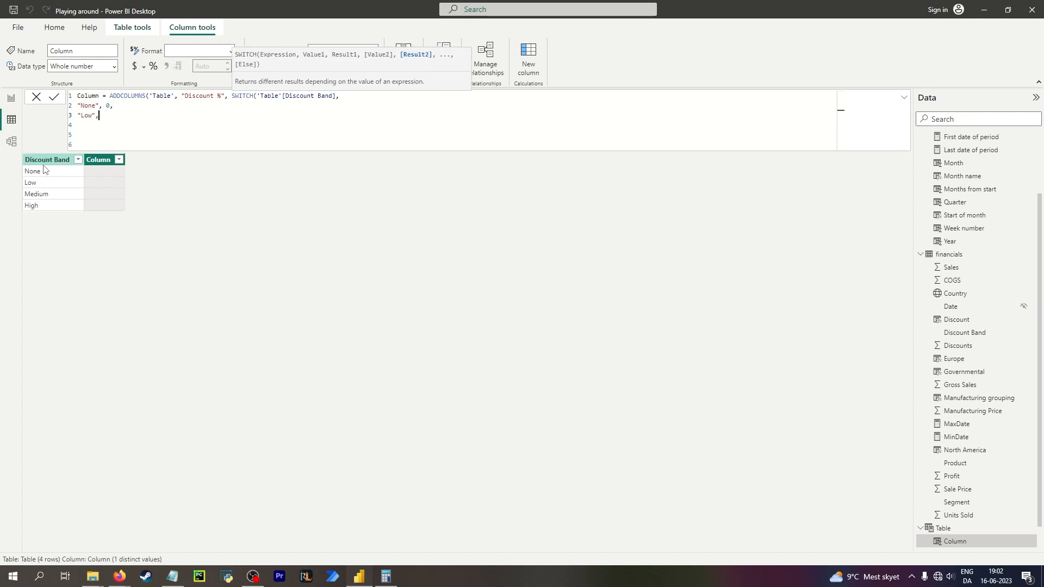
text( 0,01)
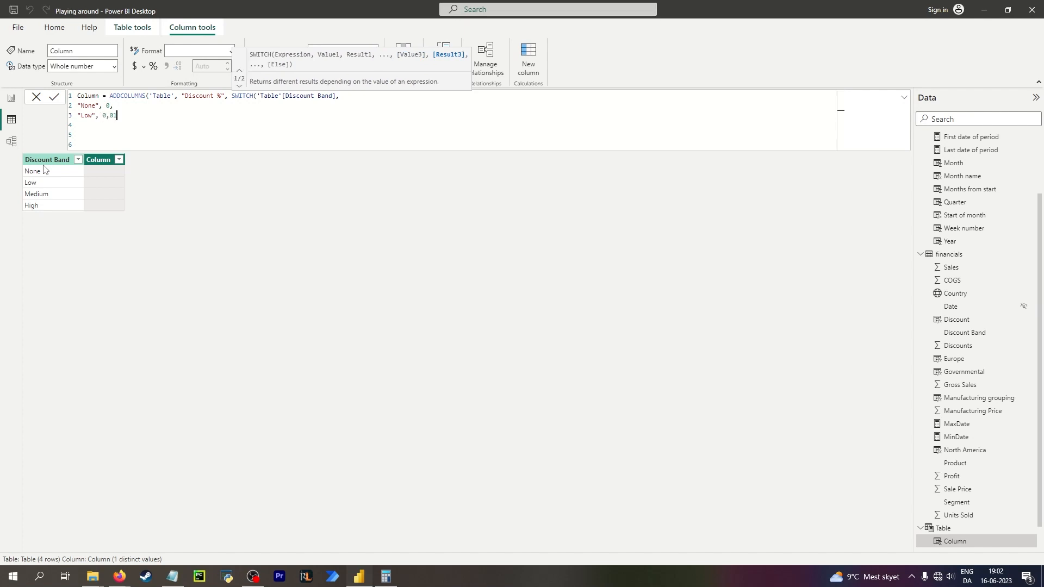
text(M)
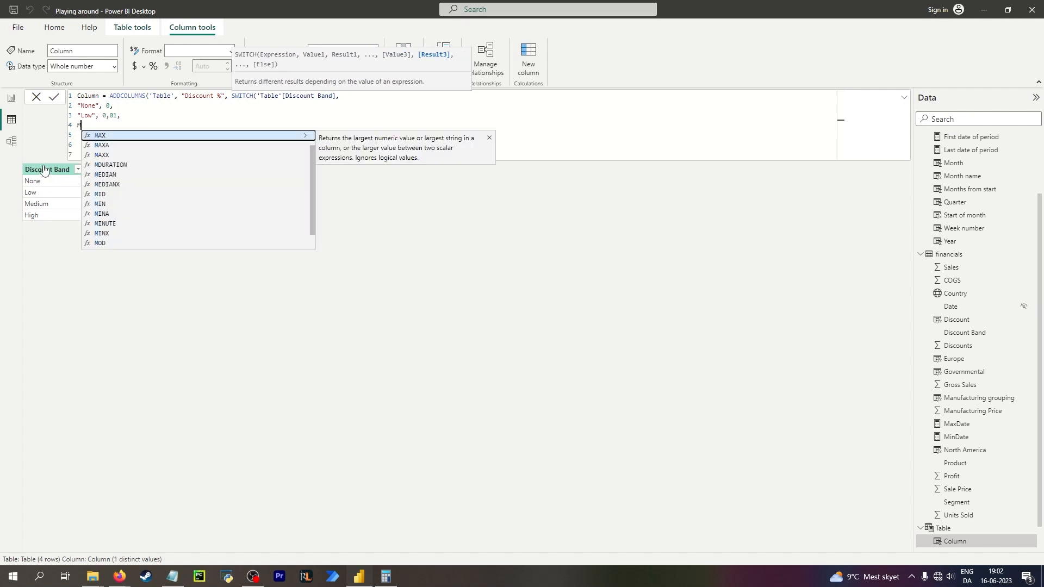
key(BackSpace)
text("Medi)
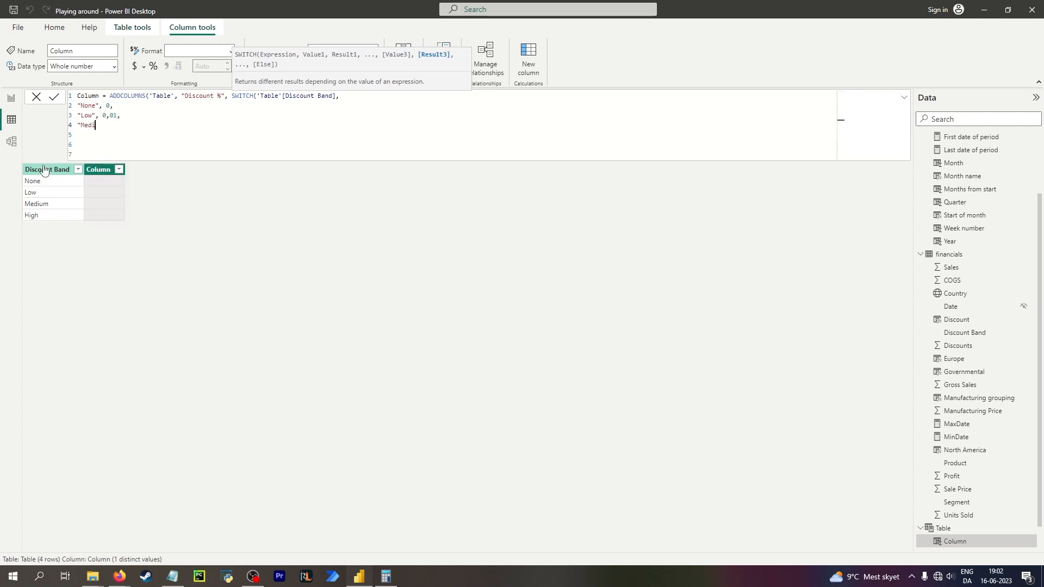
text(um", 0,0)
key(BackSpace)
key(BackSpace)
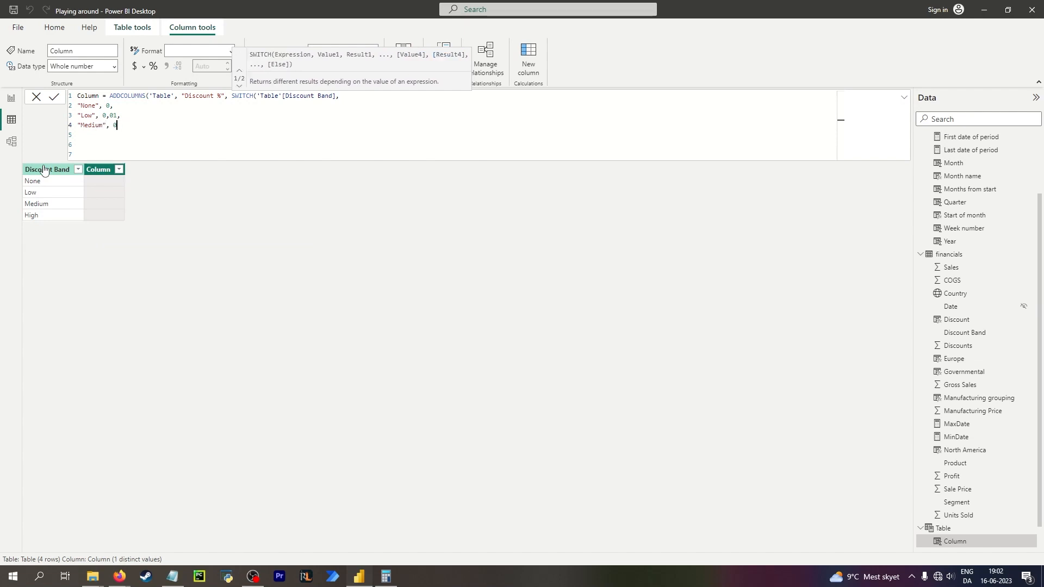
text(.05)
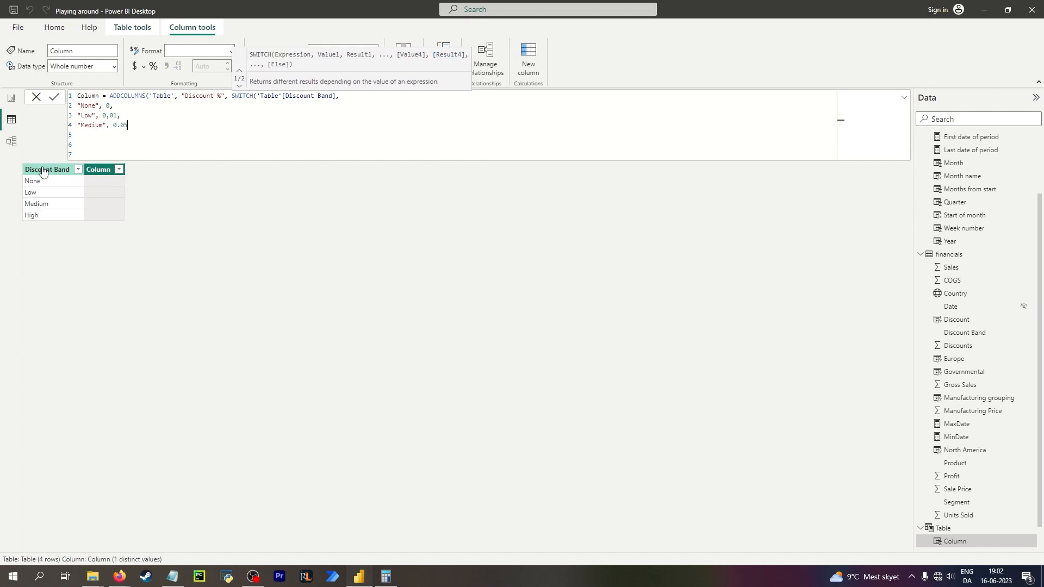
Complete the SWITCH with a "High", 0.08 case and add the missing comma after the Medium case.
click(107, 115)
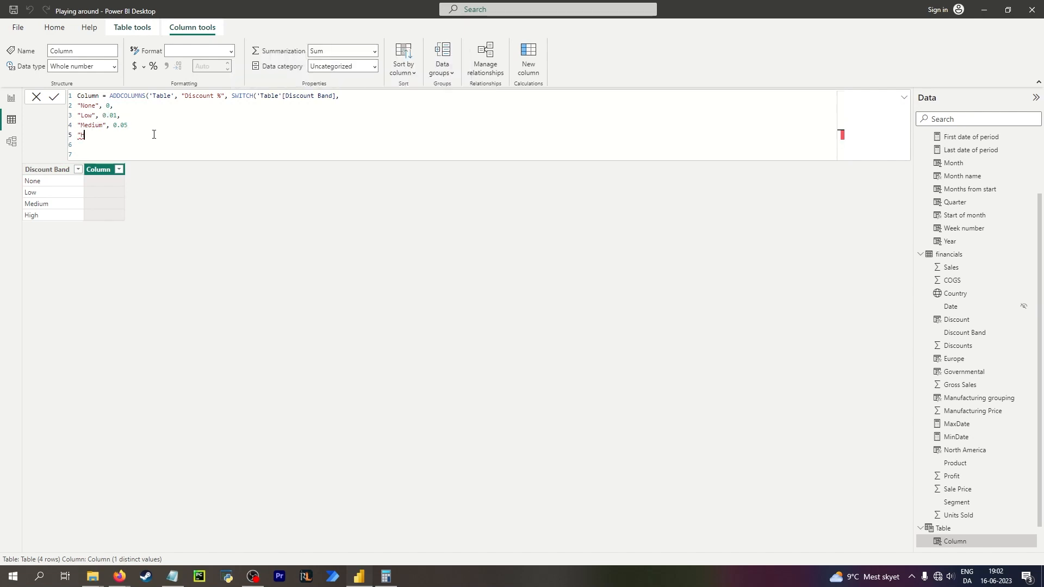
text(", 0.08)
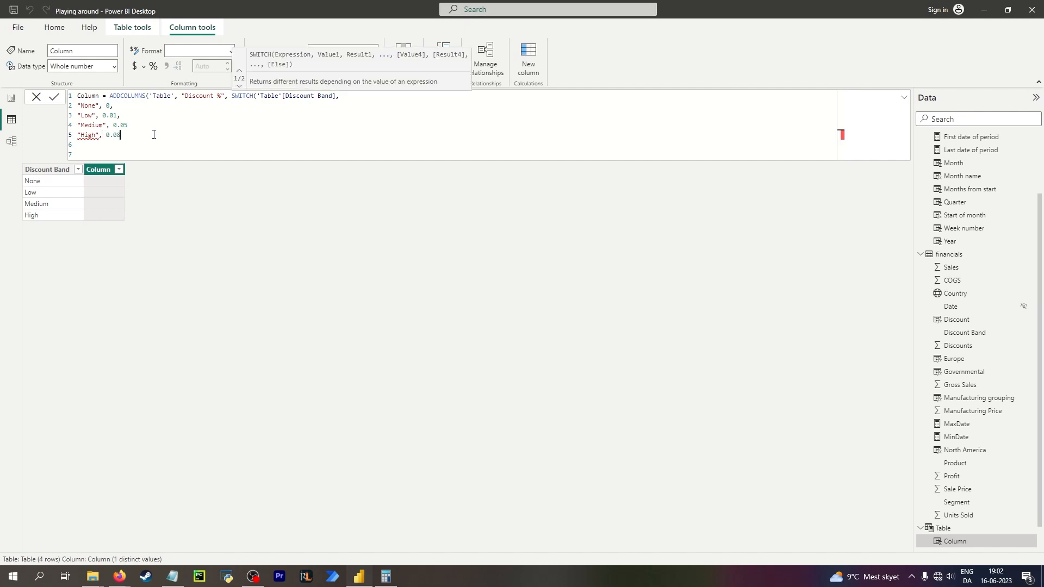
text())
key(Up)
key(End)
text(,)
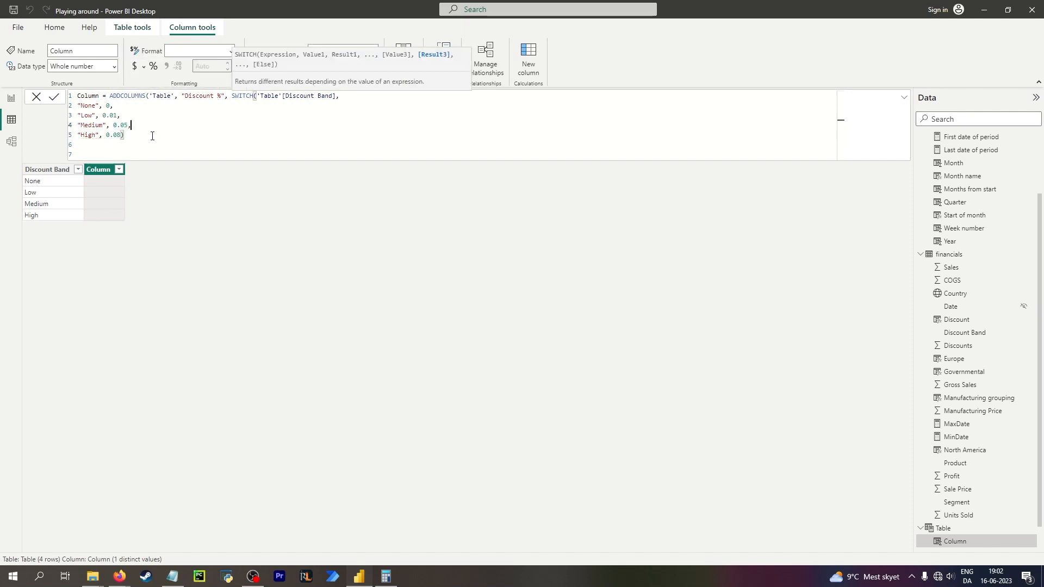
Close the ADDCOLUMNS formula with a parenthesis and commit the column.
key(Down)
key(Down)
key(Down)
text())
key(Return)
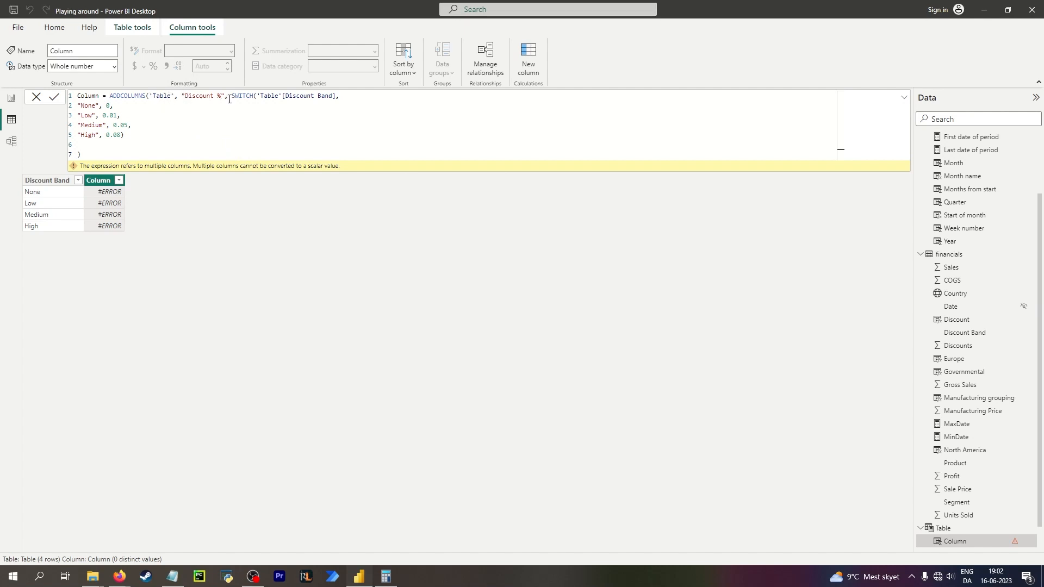
Cut the SWITCH expression out of the formula and delete the erroring column from Table.
drag(230, 96, 197, 134)
key(ctrl+c)
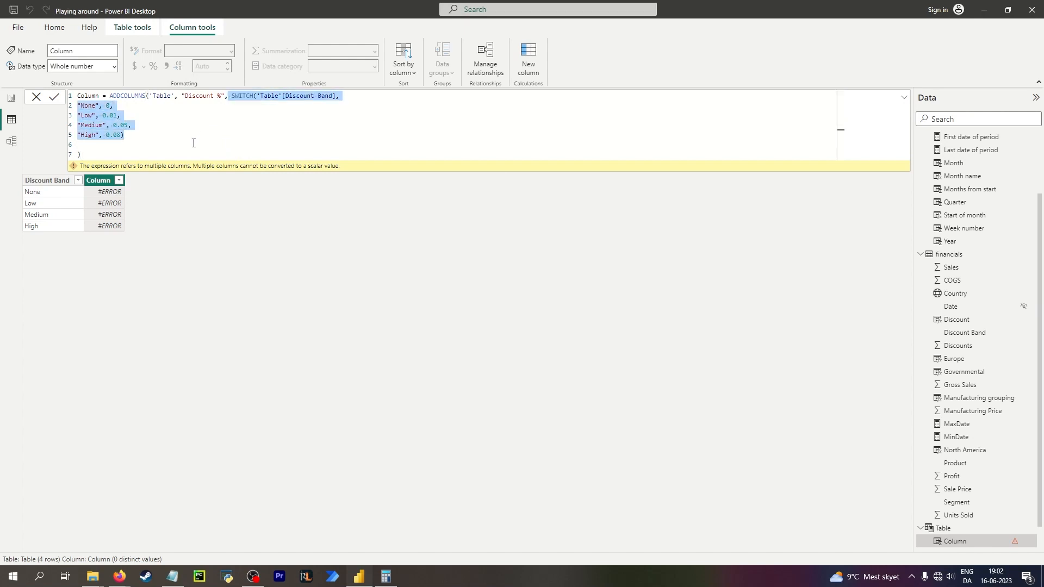
key(BackSpace)
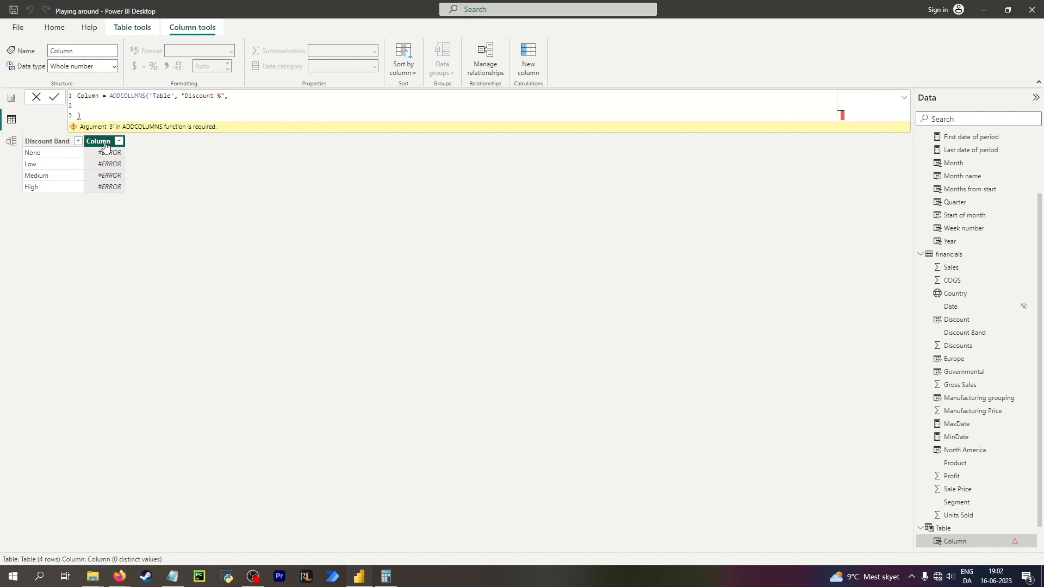
right_click(104, 145)
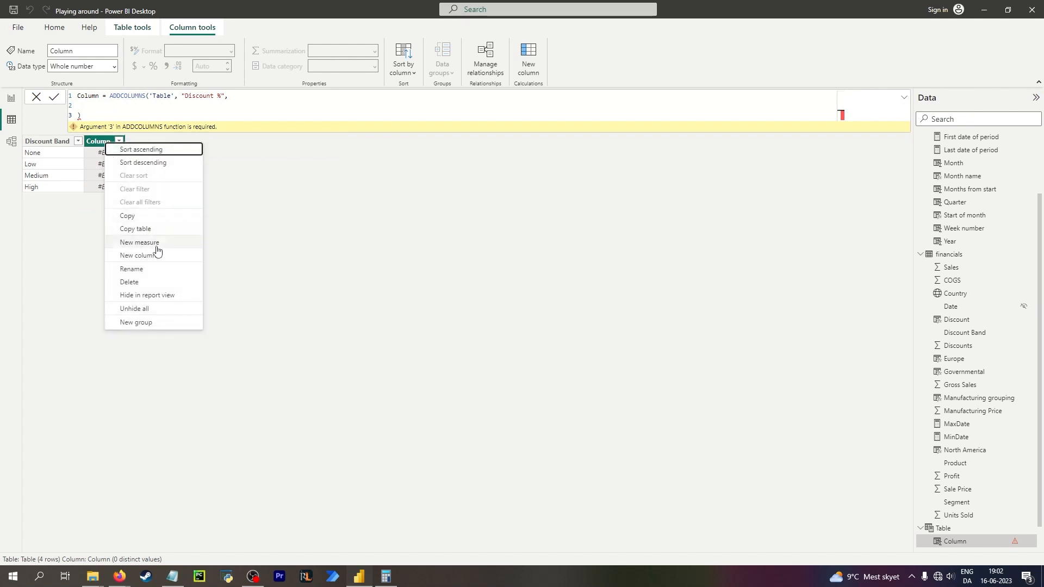
click(155, 282)
click(580, 296)
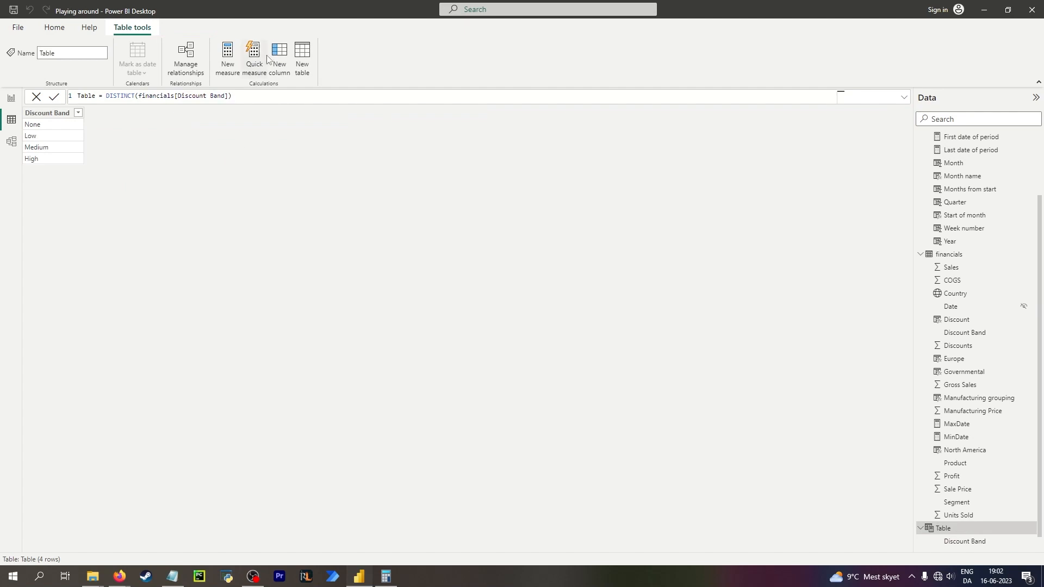
Add a new column to Table and paste the SWITCH expression as its formula.
click(282, 57)
click(103, 97)
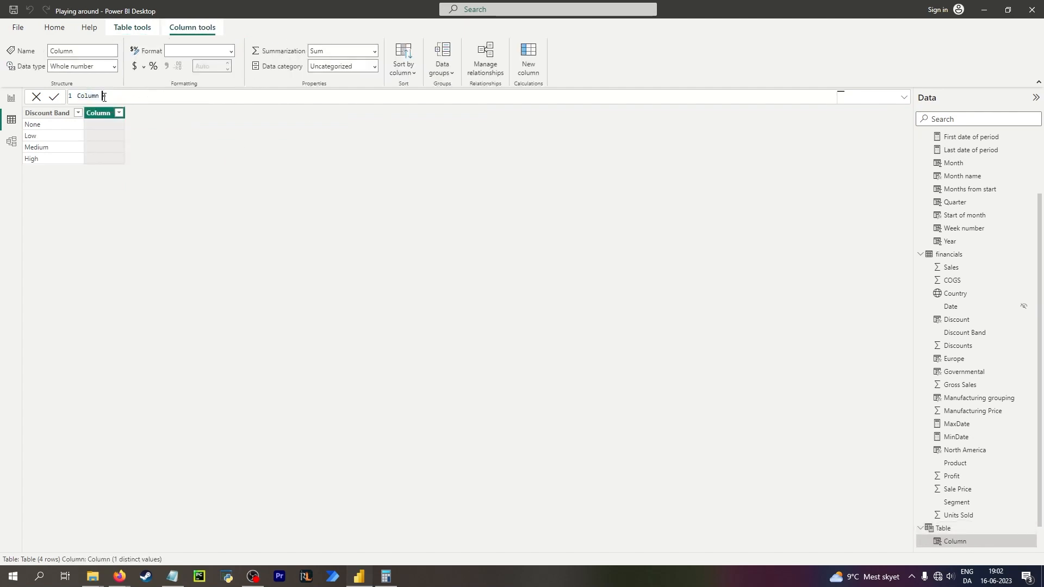
key(ctrl+v)
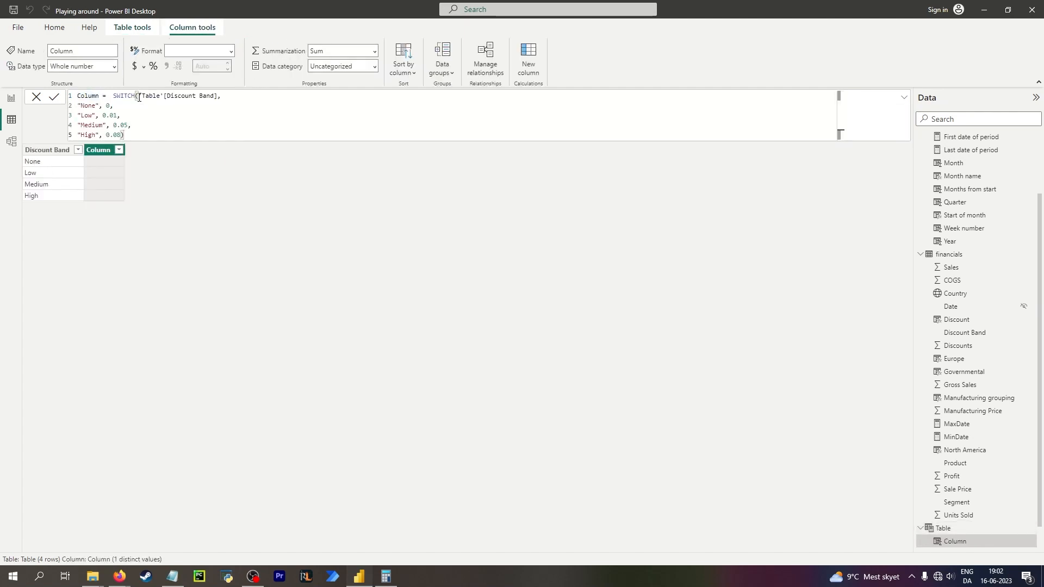
click(190, 243)
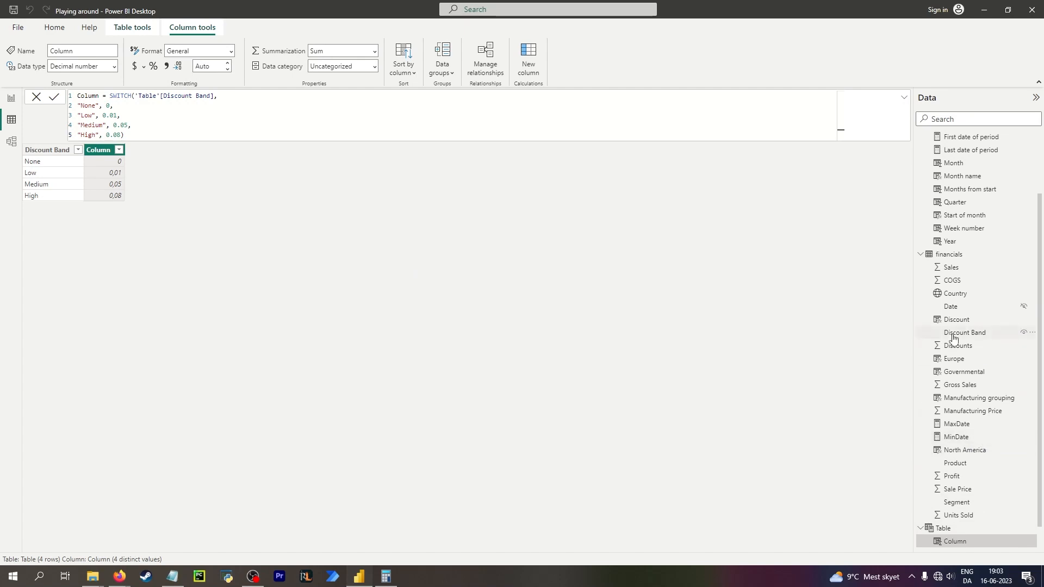
Compute Discounts divided by Gross Sales for Low-band rows of the financials table in Calculator.
click(949, 254)
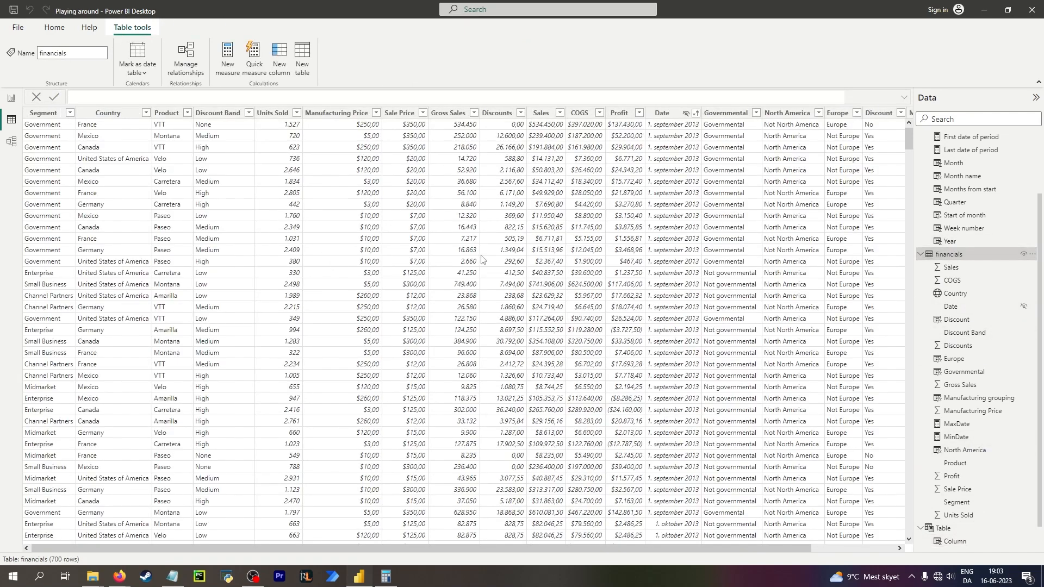
click(391, 574)
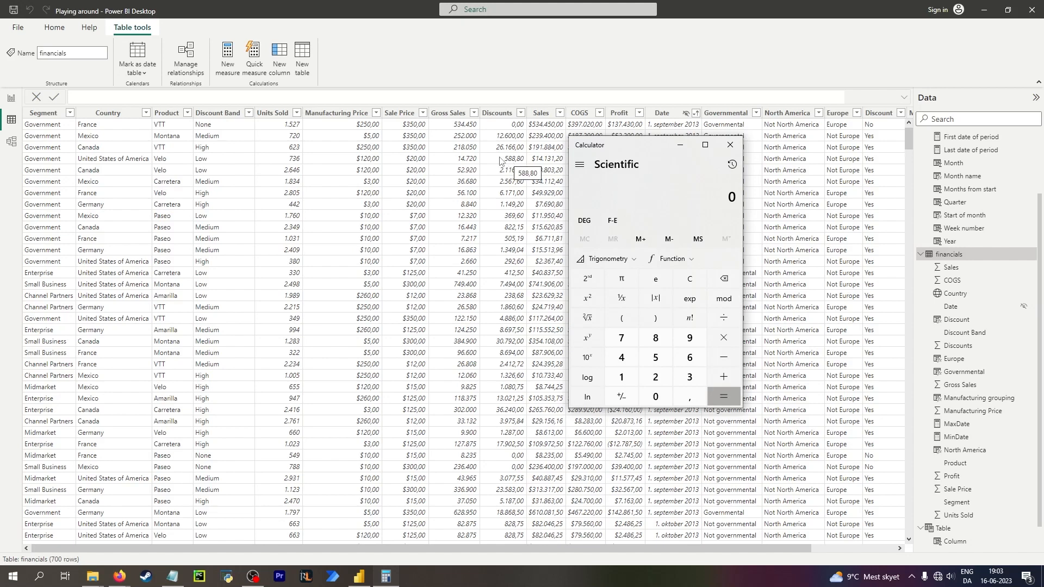
text(14)
key(Escape)
text(588,8 ÷ )
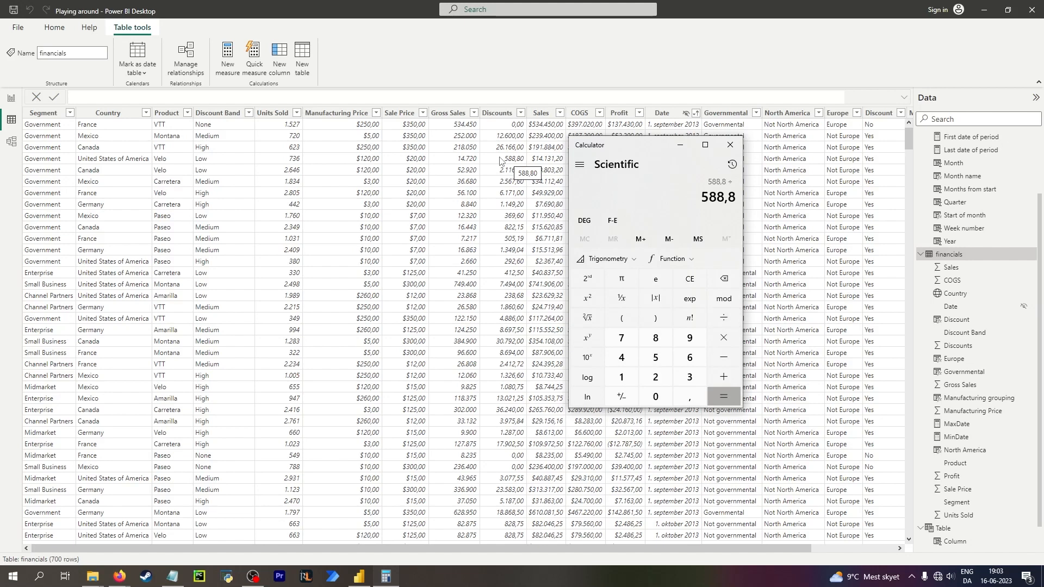
text(14720)
key(Return)
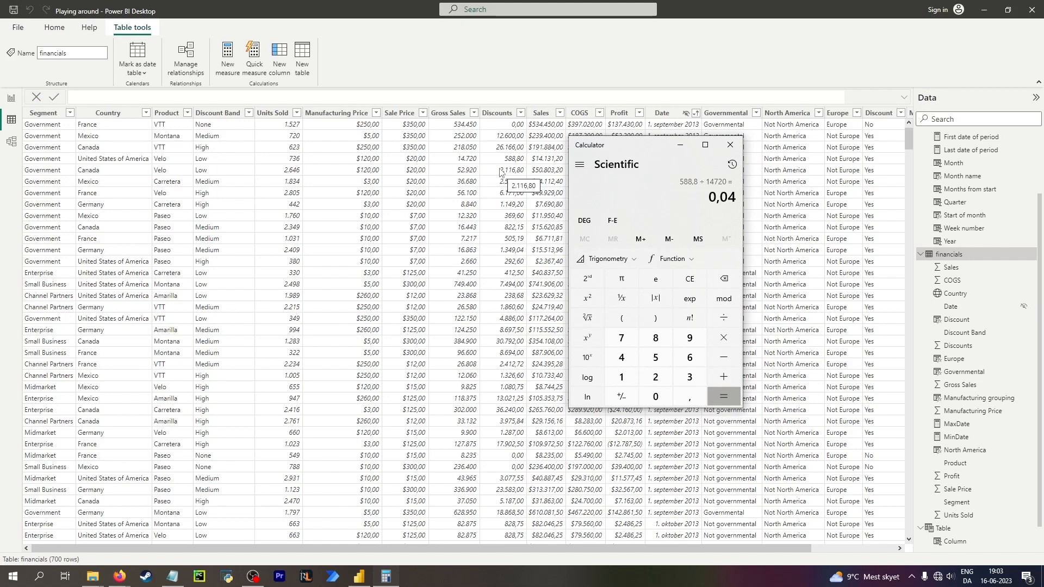
key(Escape)
text(2116,8 ÷ 52)
text(920)
key(Return)
scroll(956, 408, down, 1)
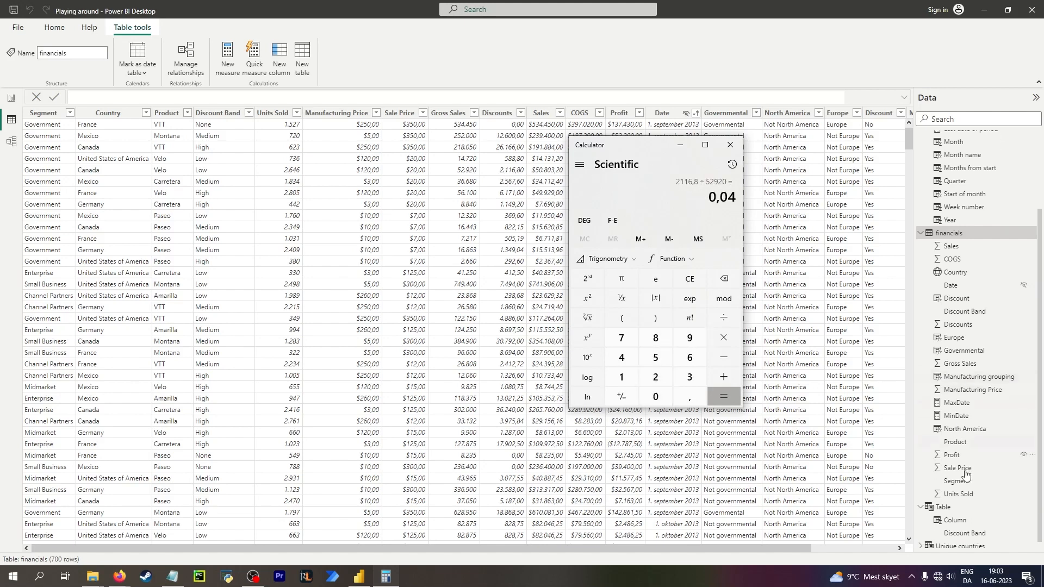
Rename the SWITCH column in Table to Discount %.
click(972, 530)
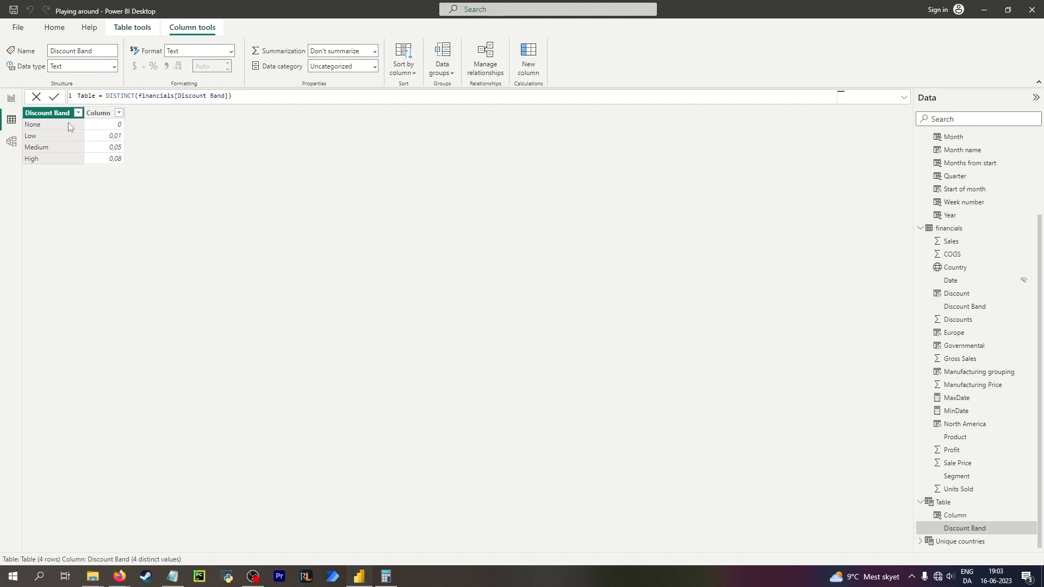
click(100, 113)
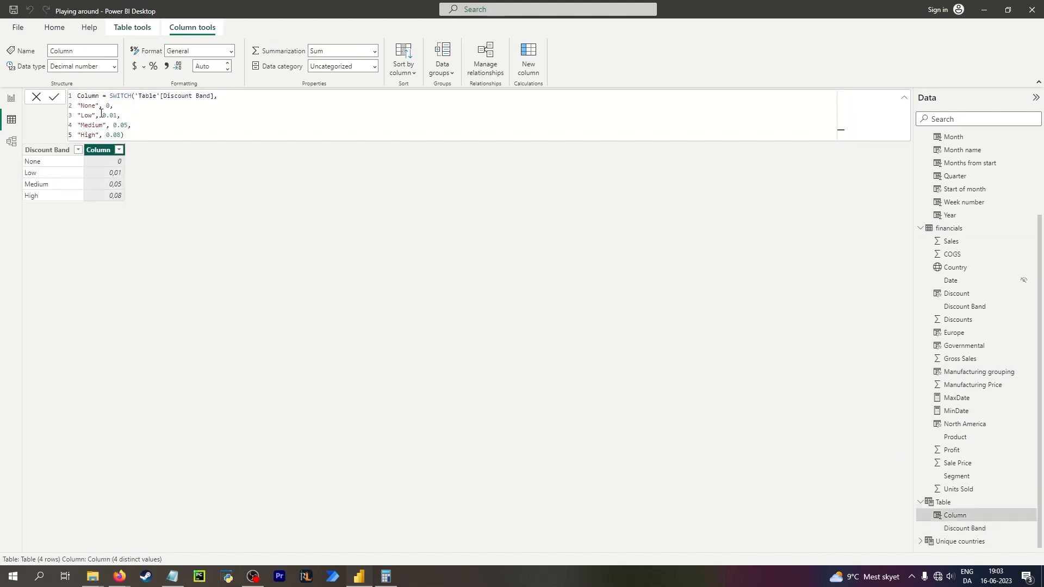
double_click(109, 148)
text(Disco)
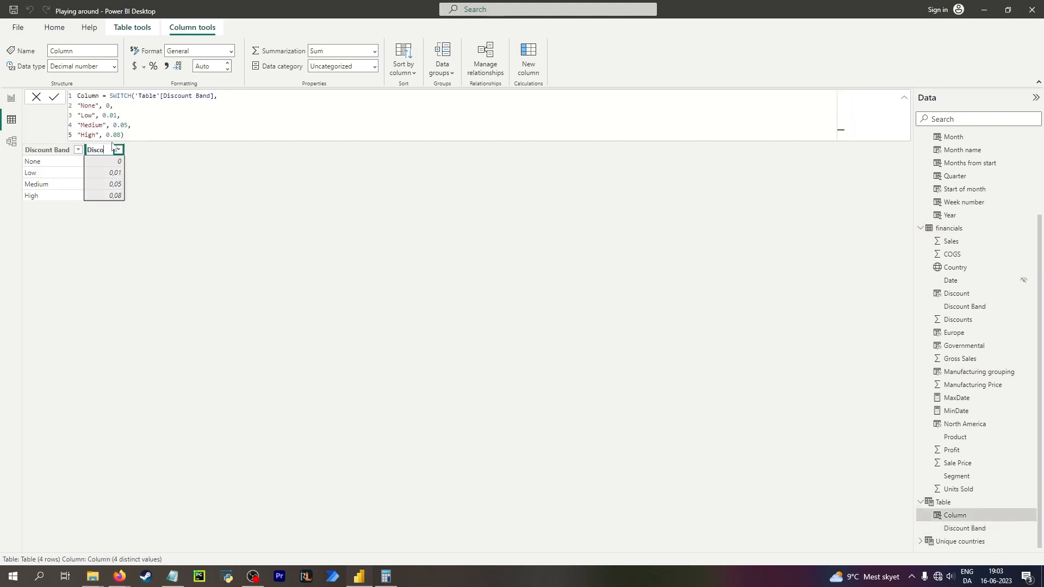
text(unt %)
key(Return)
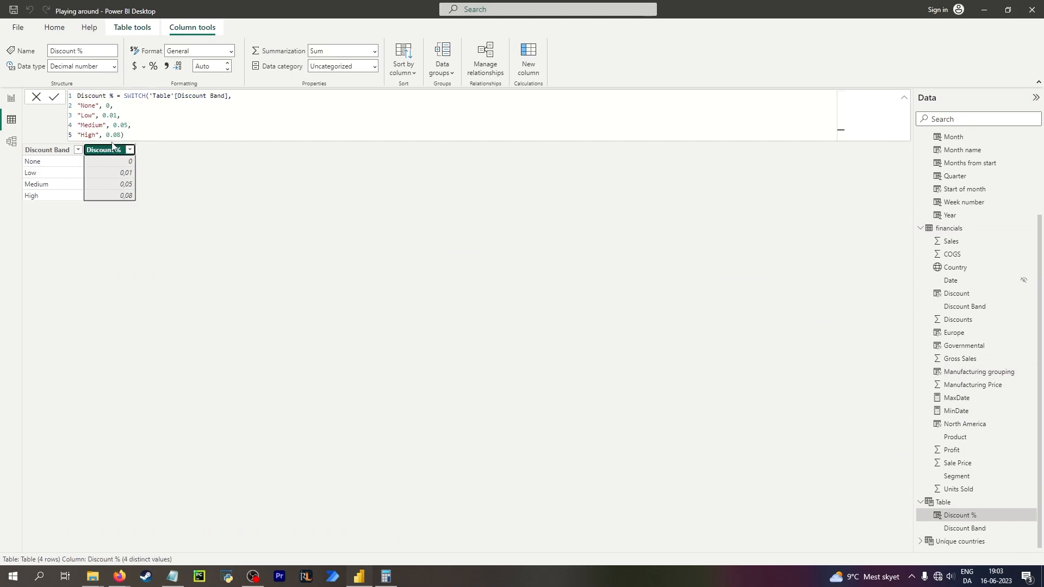
Change the Low case result in the Discount % formula to 0.04.
click(113, 105)
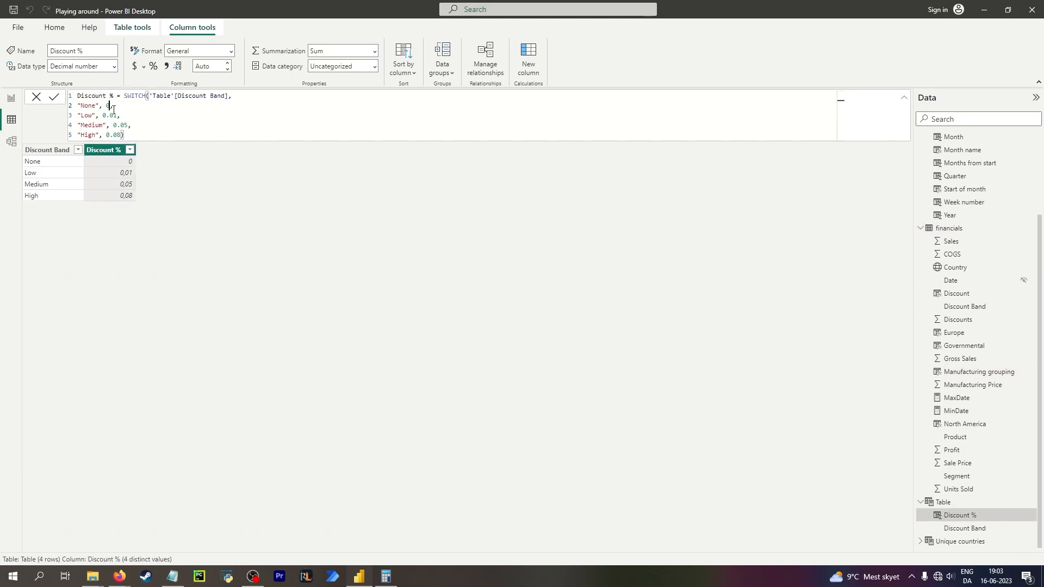
click(116, 114)
key(BackSpace)
text(4)
Compute Discounts divided by Gross Sales for a Medium-band row of financials in Calculator.
click(948, 228)
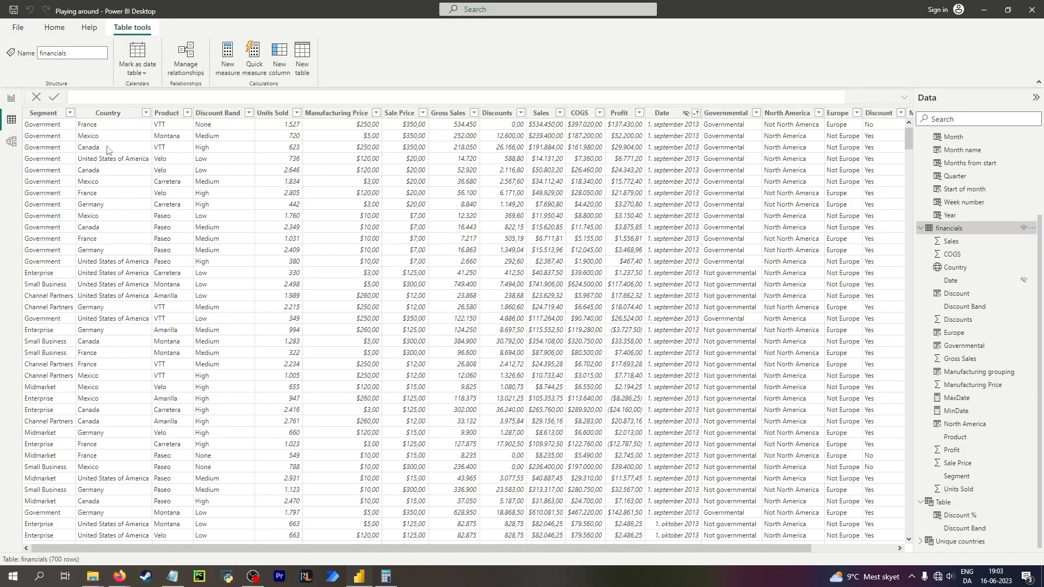
click(474, 182)
key(alt+Tab)
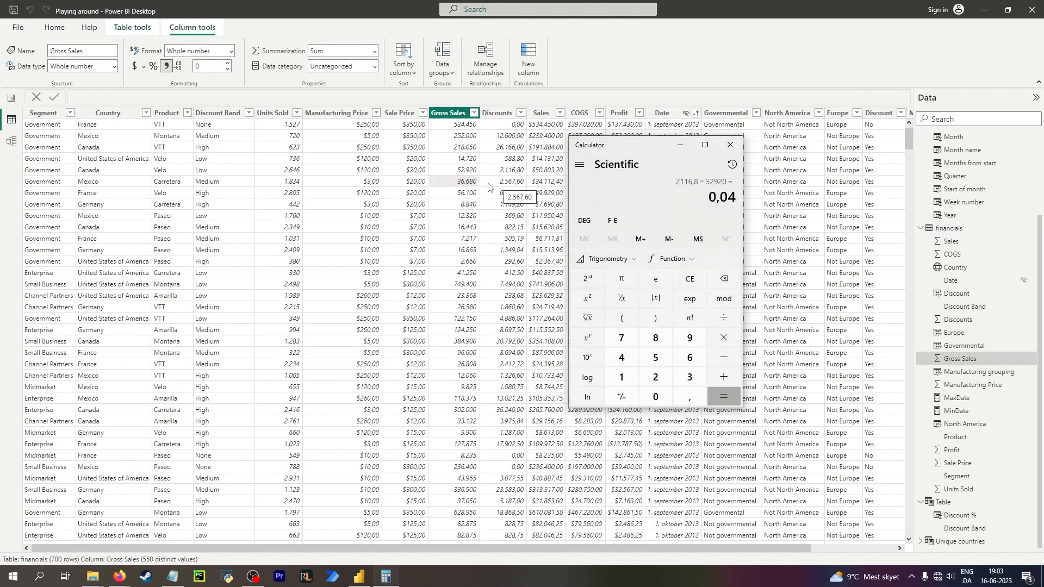
text(2567,6 ÷ 36.680)
key(Return)
Change the Medium case result in the Discount % formula to 0.07.
click(965, 528)
click(124, 136)
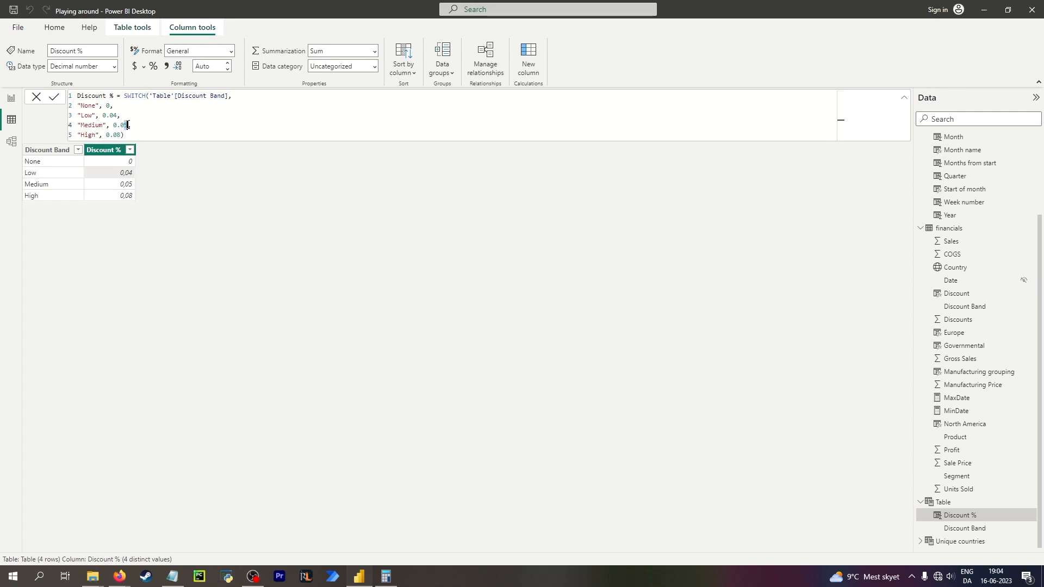
text(7)
key(Return)
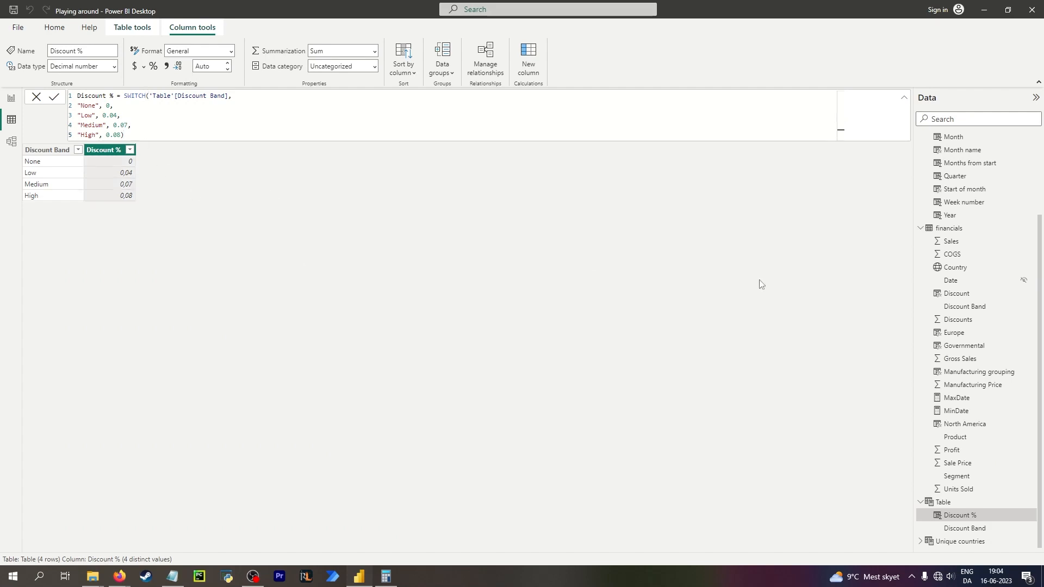
Compute Discounts divided by Gross Sales for a High-band row of financials in Calculator.
click(974, 232)
key(alt+Tab)
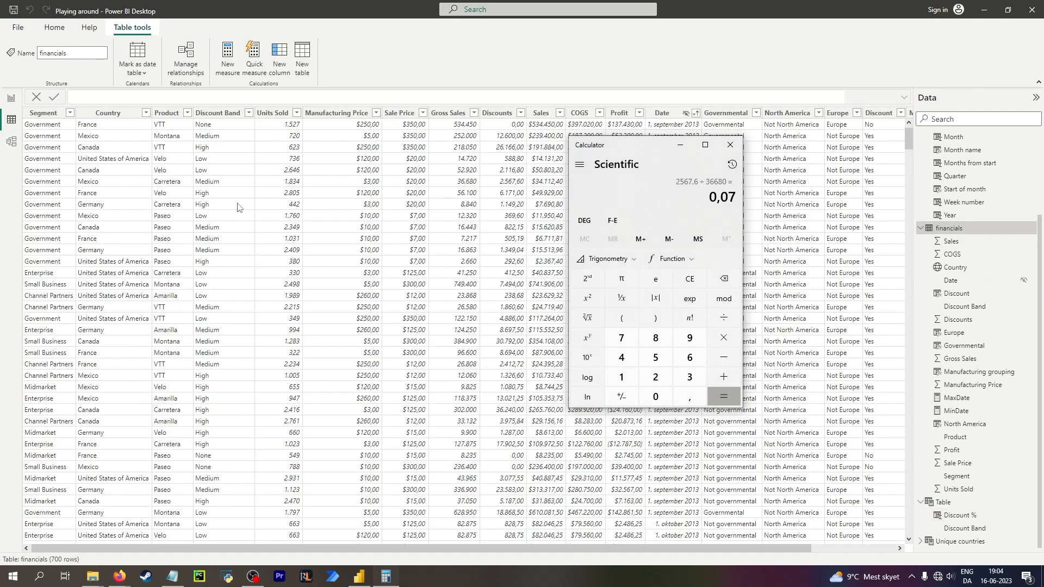
key(Escape)
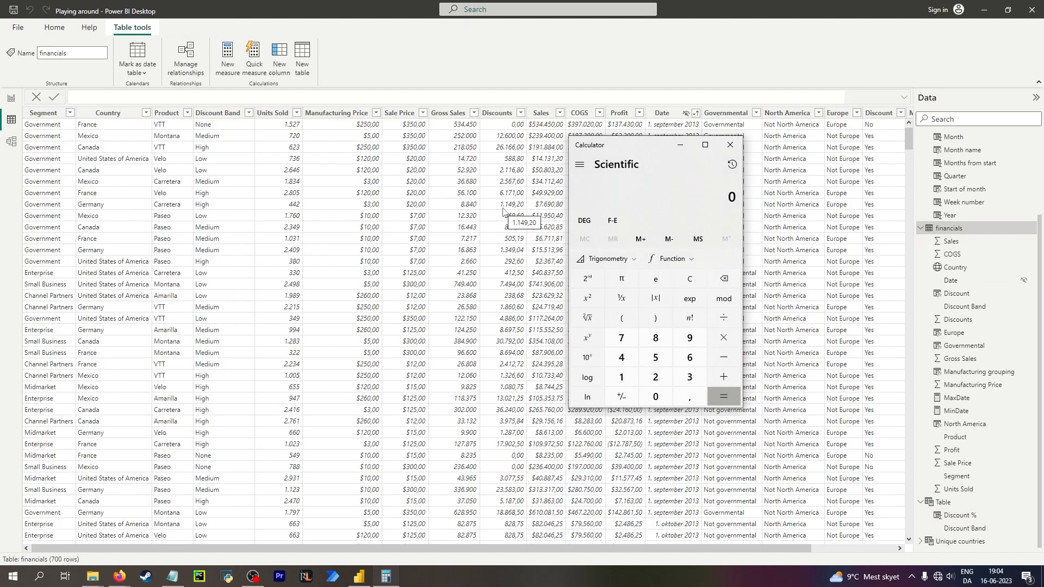
text(1149,2)
text(/8840)
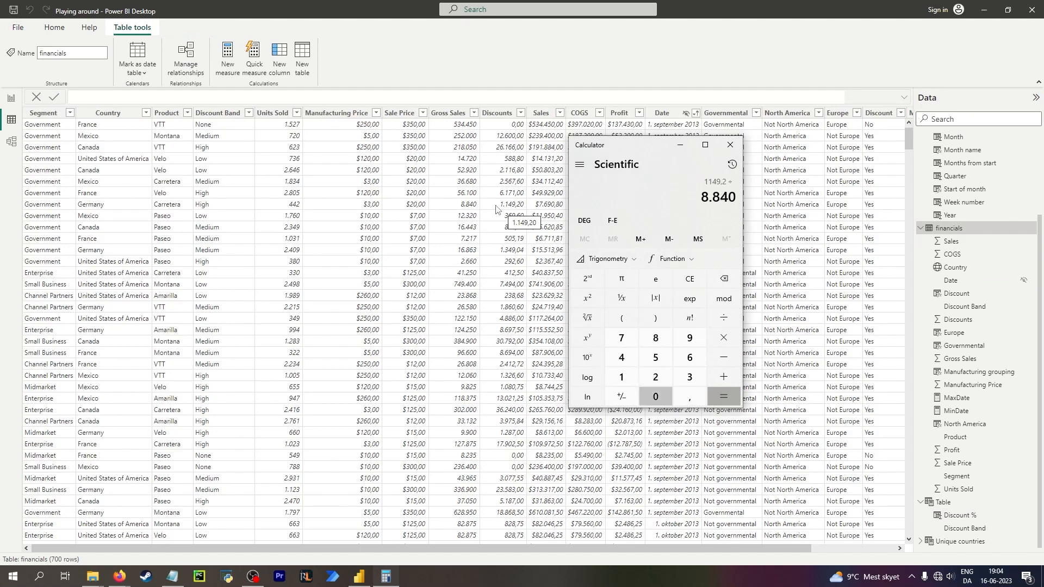
key(Return)
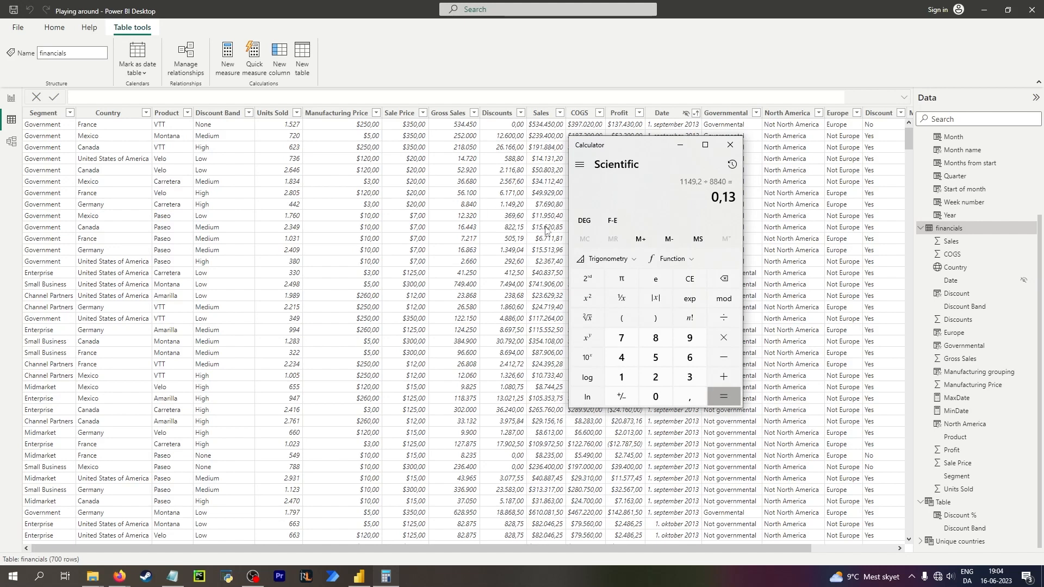
Change the High case result in the Discount % formula to 0.13.
click(965, 528)
click(124, 155)
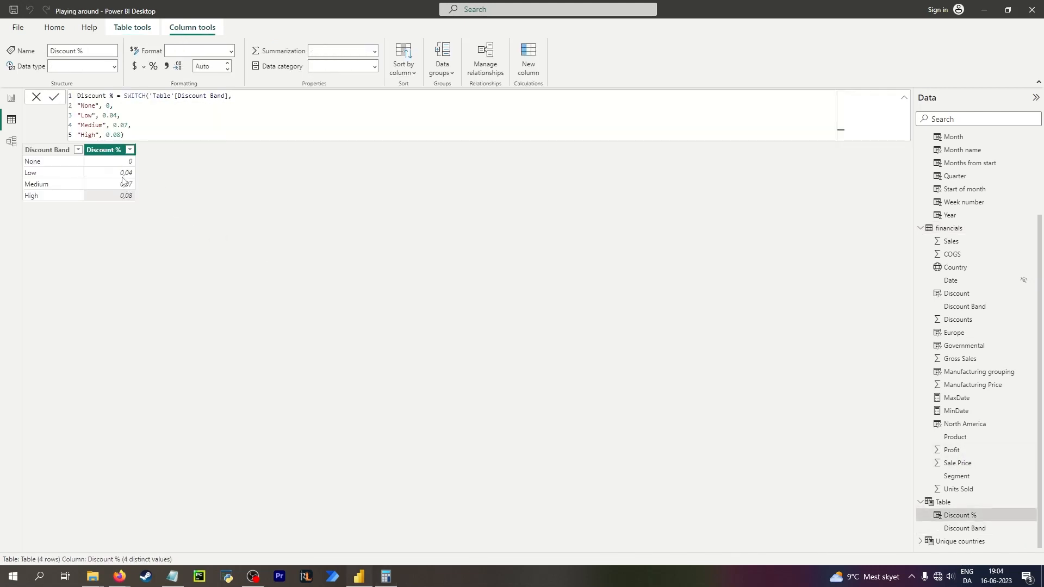
drag(121, 135, 113, 134)
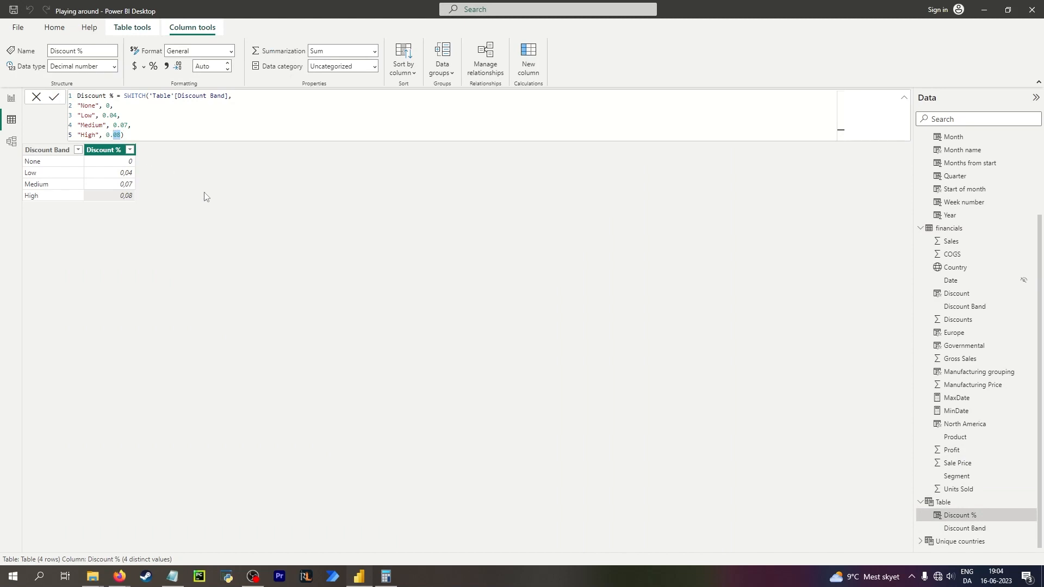
text(13)
key(Return)
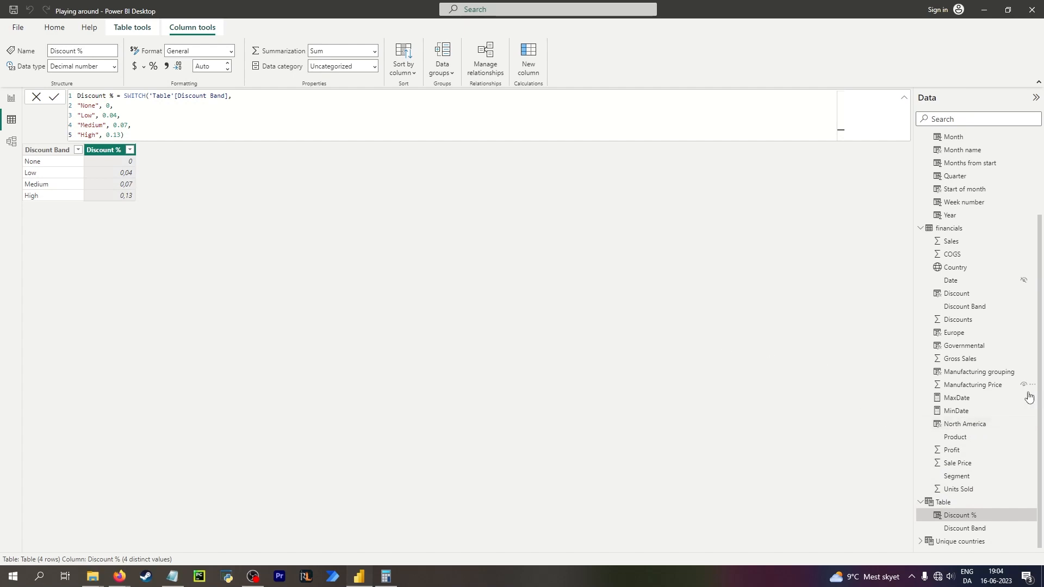
Browse the financials table columns and switch to the model diagram.
click(959, 234)
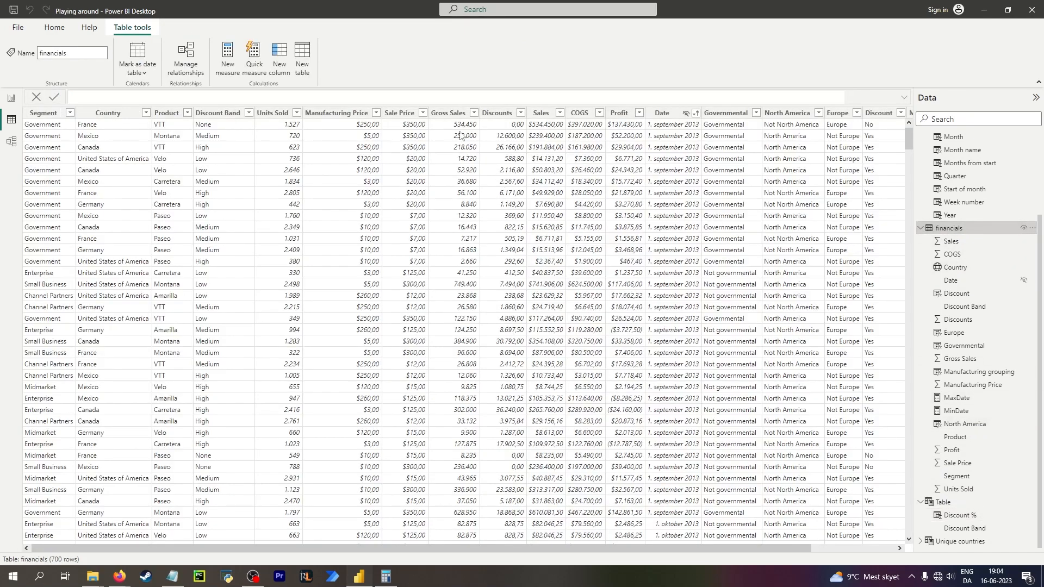
click(503, 114)
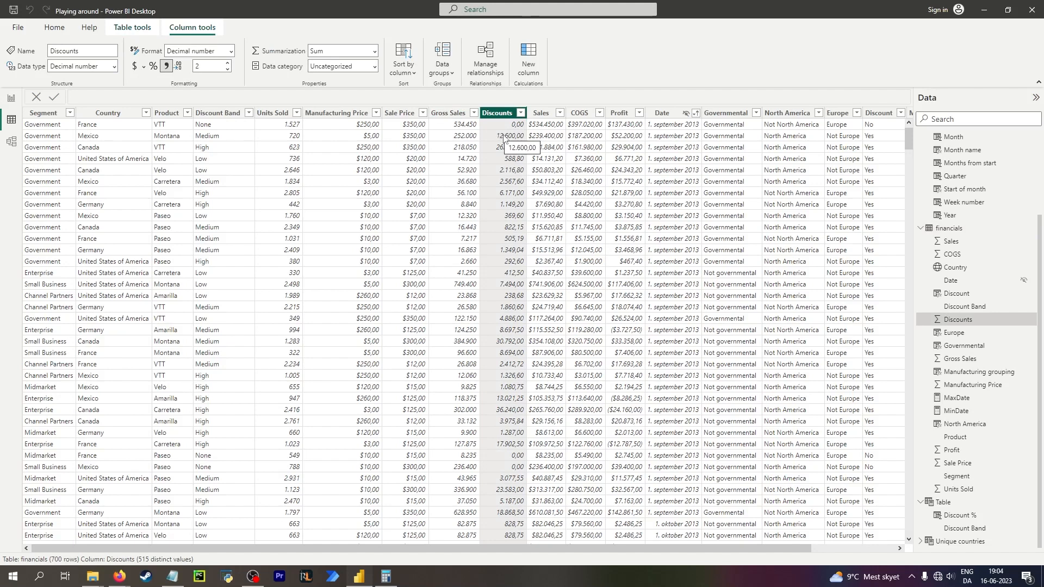
scroll(787, 553, right, 3)
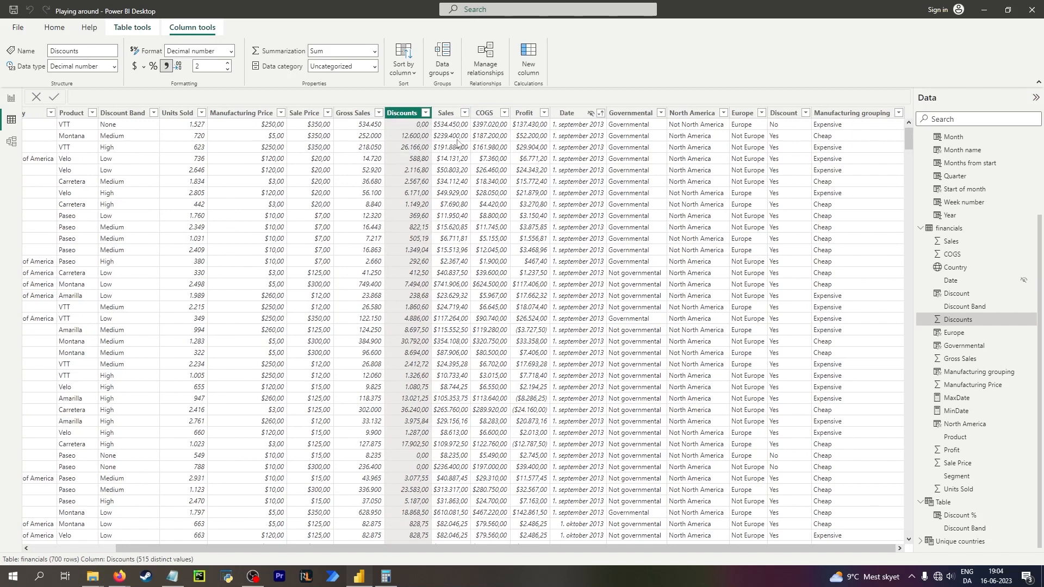
click(449, 210)
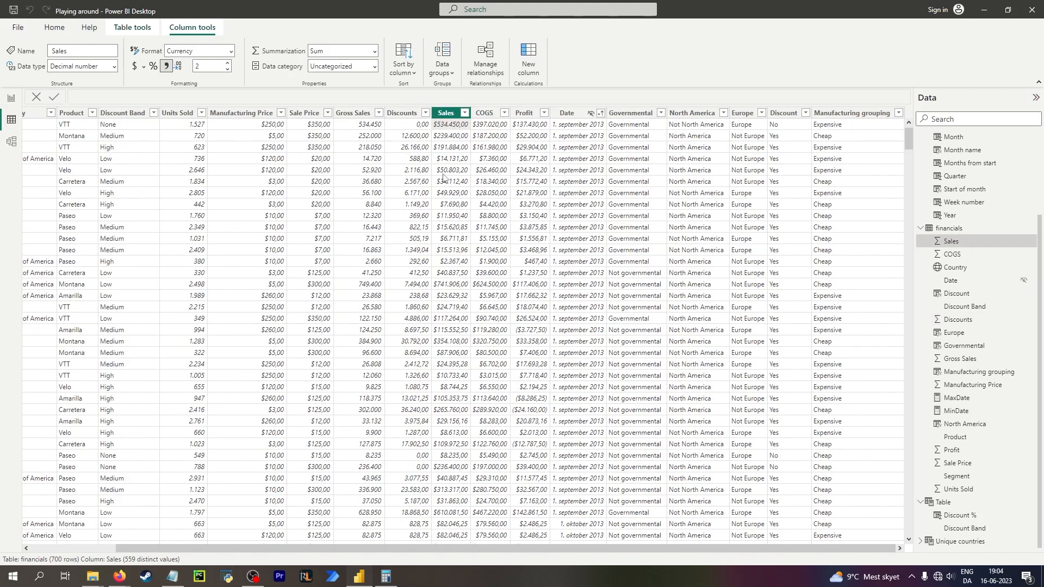
click(11, 142)
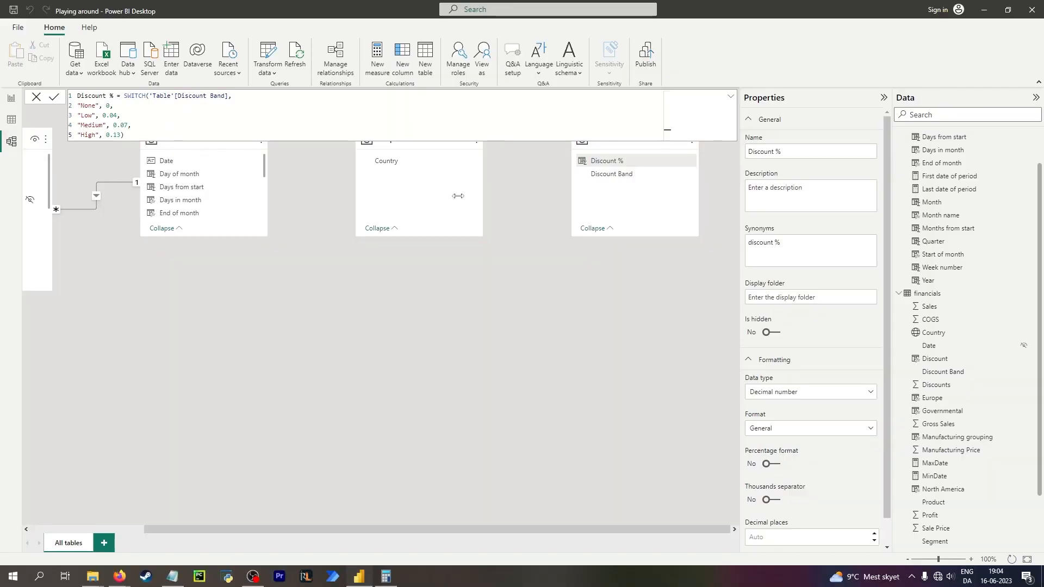
Move the financials table card into the middle of the model diagram below the other tables.
click(503, 299)
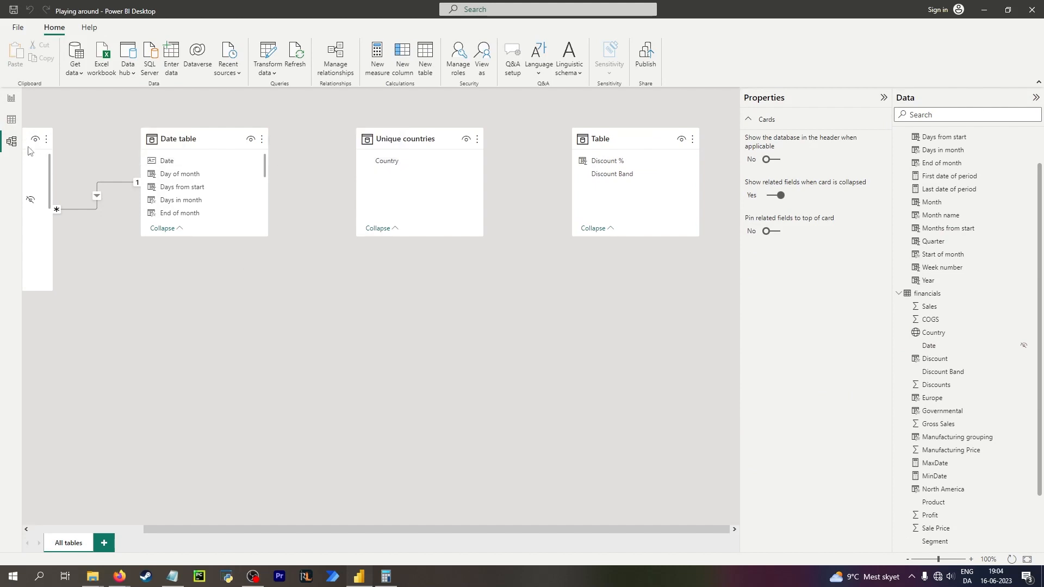
drag(39, 136, 435, 326)
drag(395, 162, 414, 377)
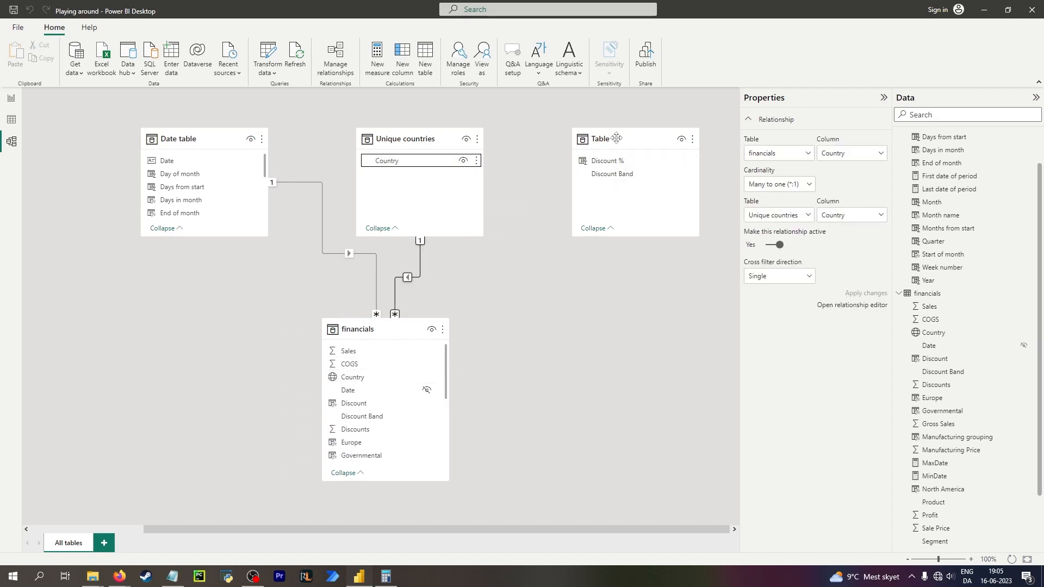
Rearrange the Table and financials cards and relate Table's Discount Band to financials' Discount Band.
drag(617, 138, 162, 137)
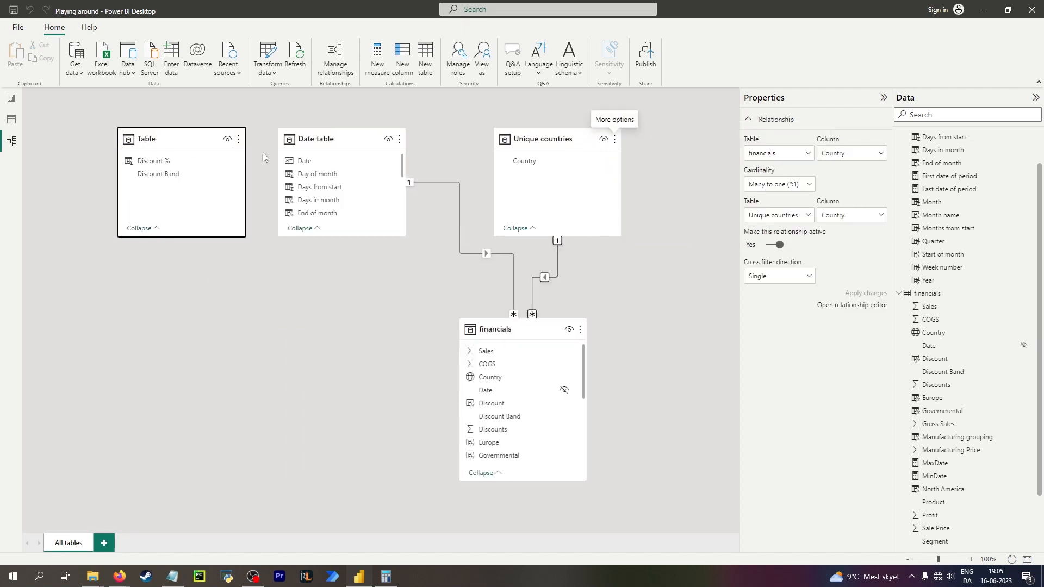
drag(505, 324, 305, 326)
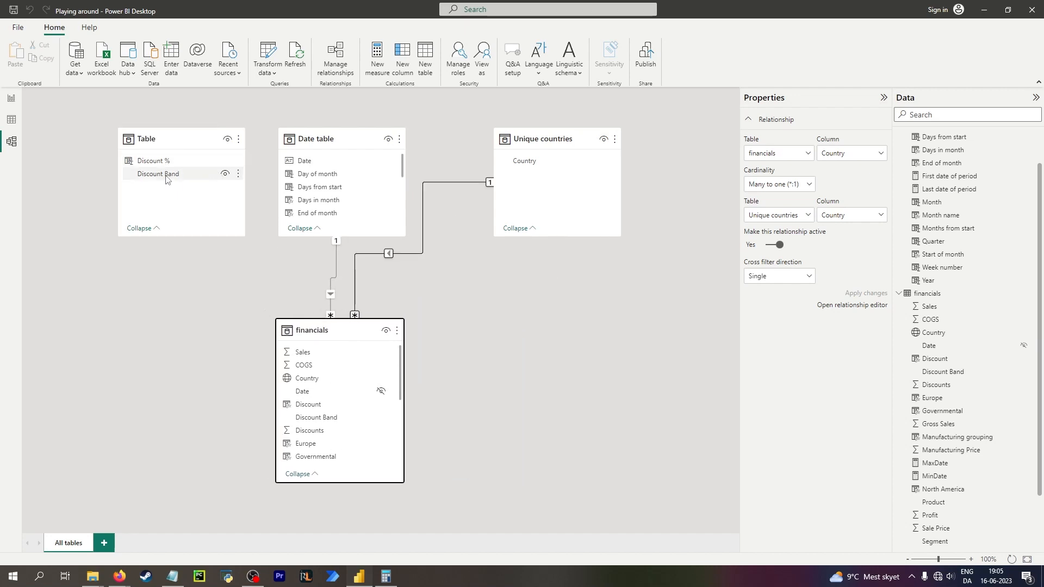
drag(167, 173, 354, 418)
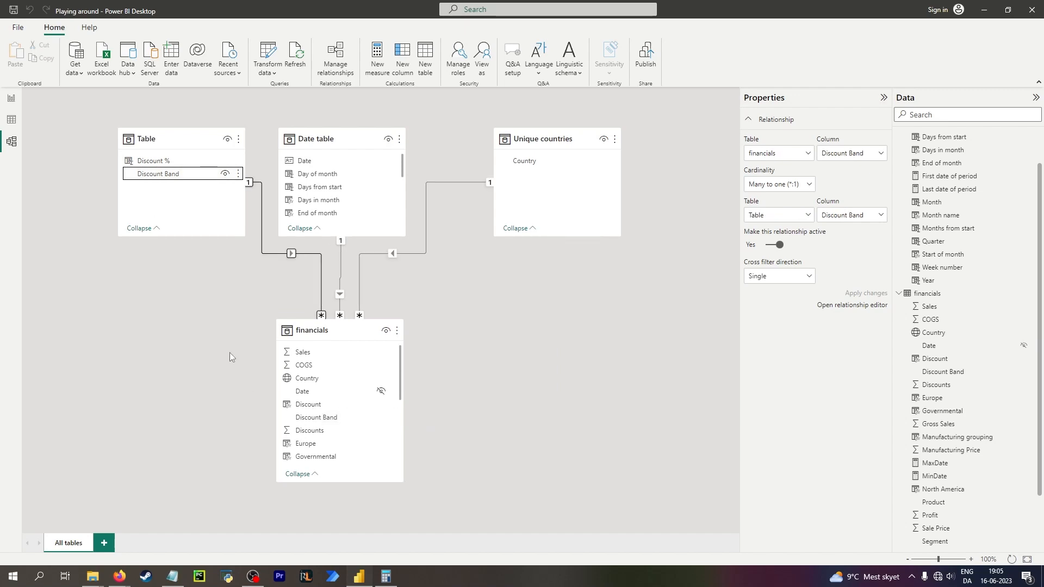
Add a new blank report page.
click(11, 119)
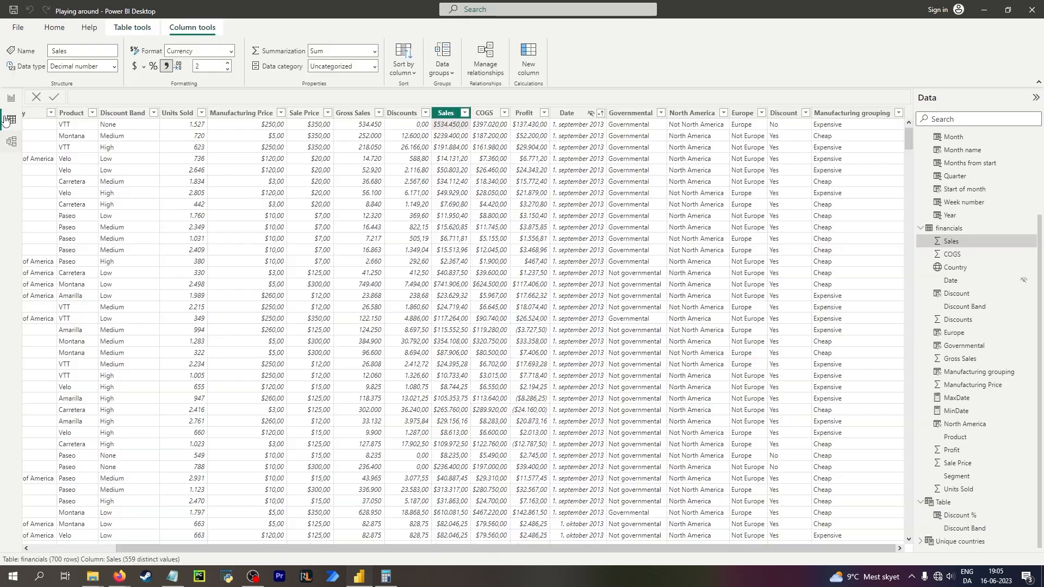
drag(413, 551, 287, 550)
click(17, 99)
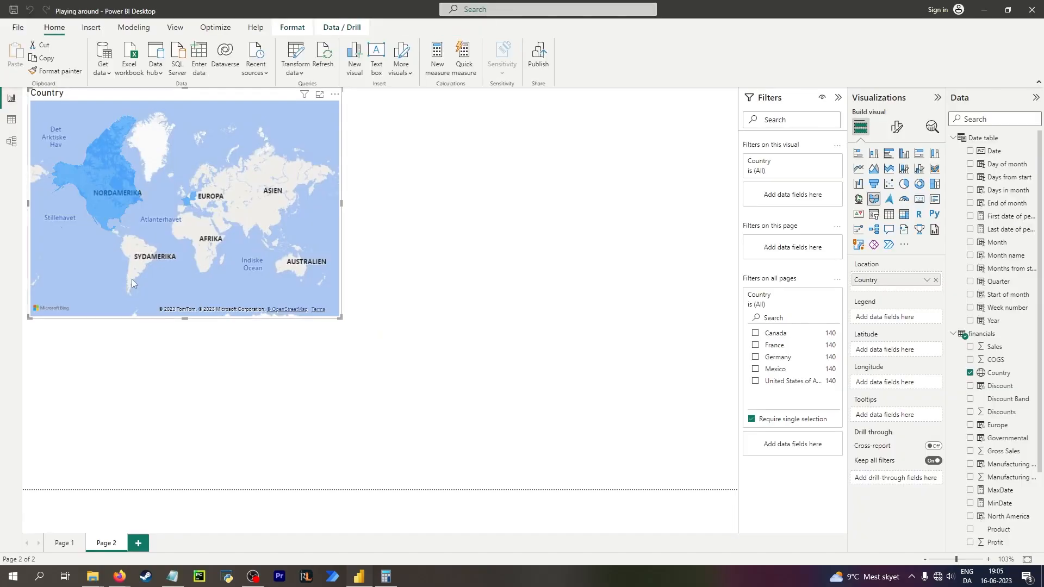
click(139, 544)
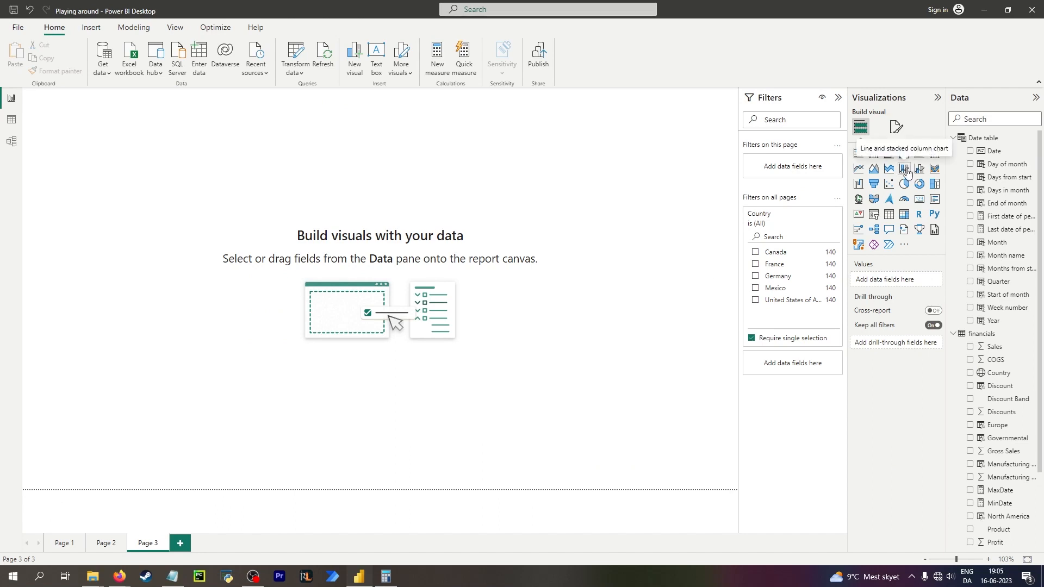
scroll(990, 326, down, 3)
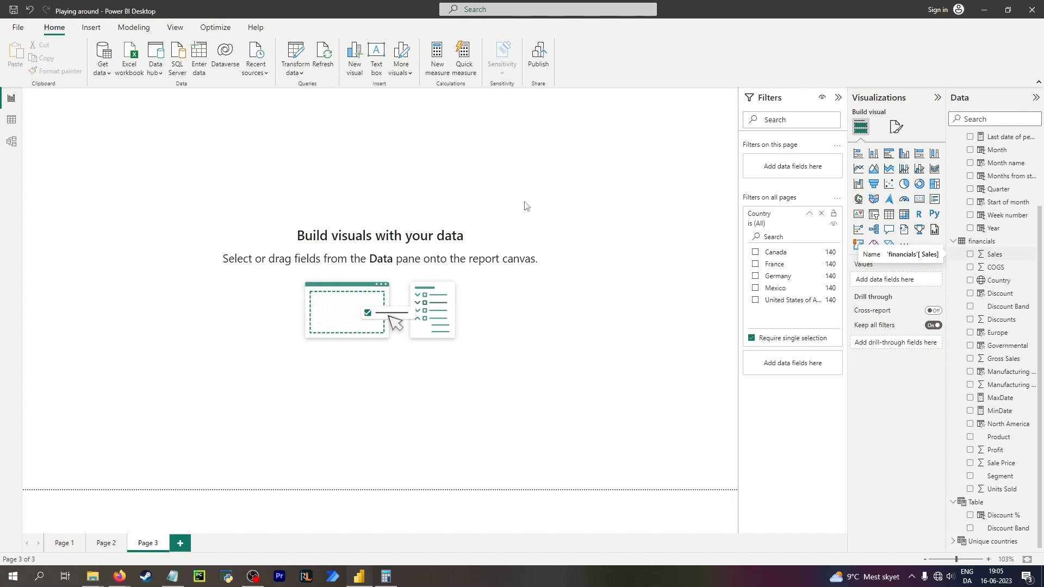
Create a new measure in the financials table named DiscountMeasure.
click(12, 119)
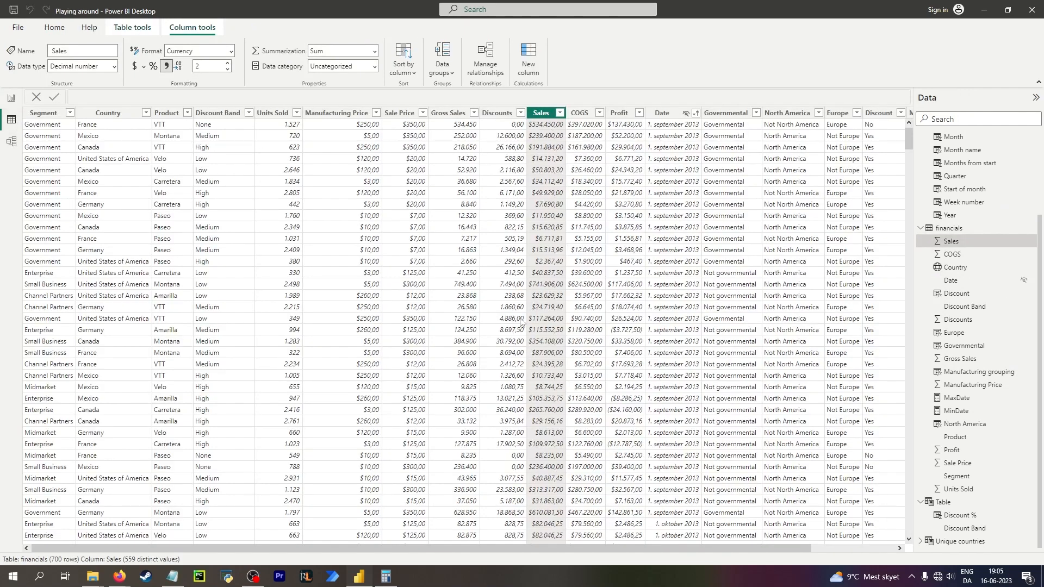
drag(602, 547, 742, 554)
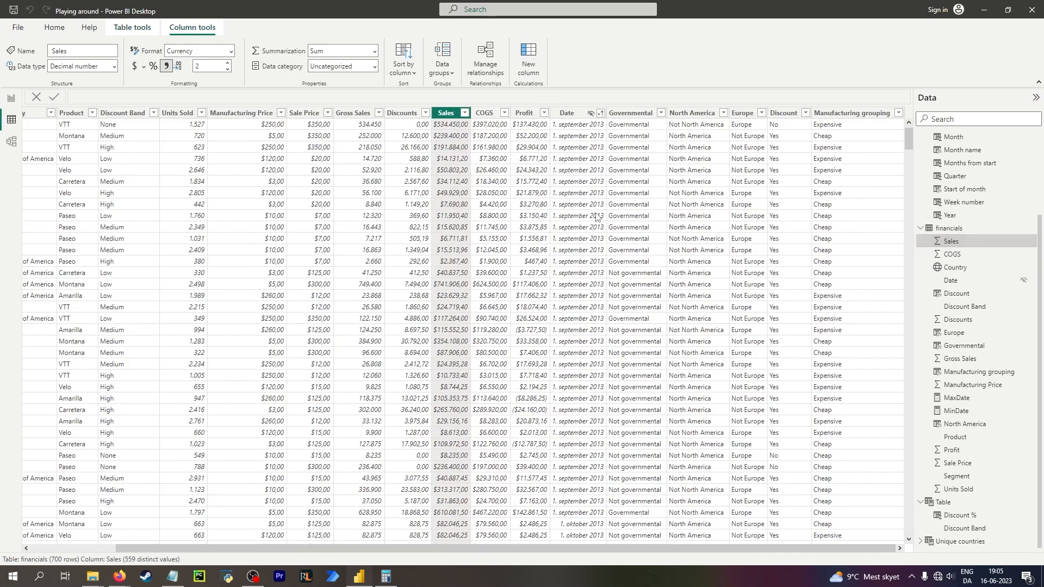
click(408, 116)
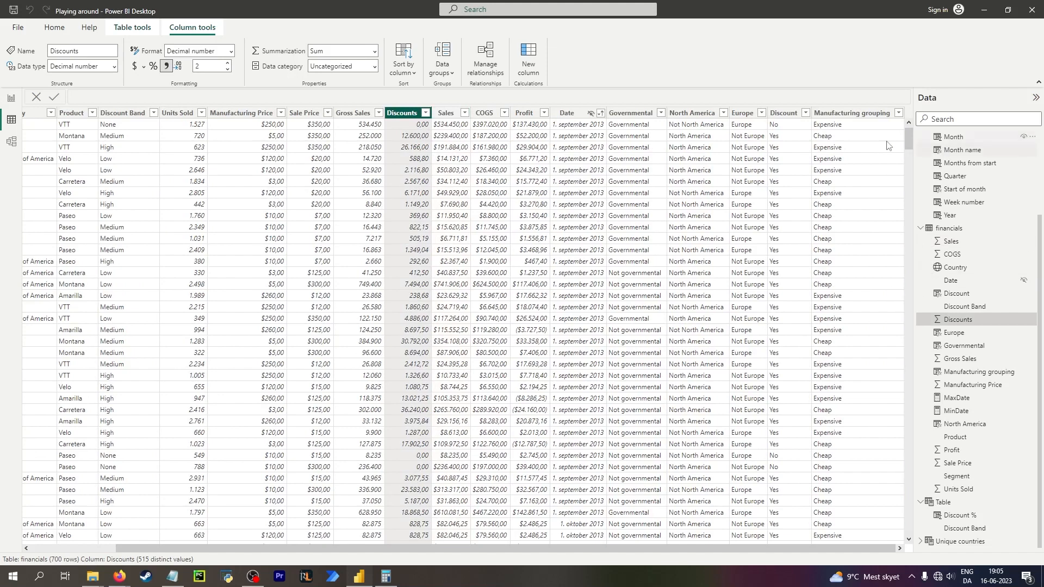
click(50, 29)
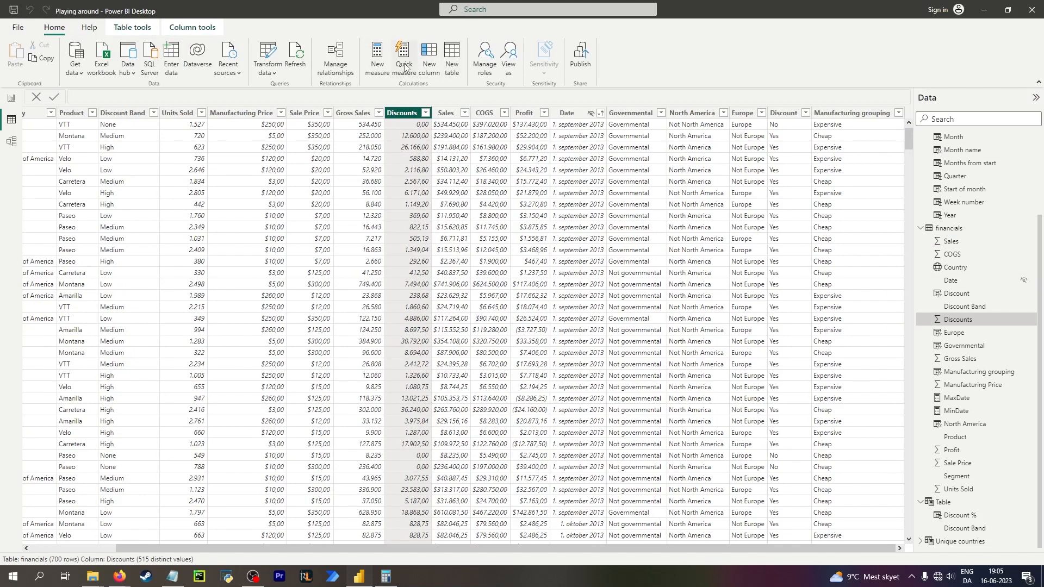
click(376, 57)
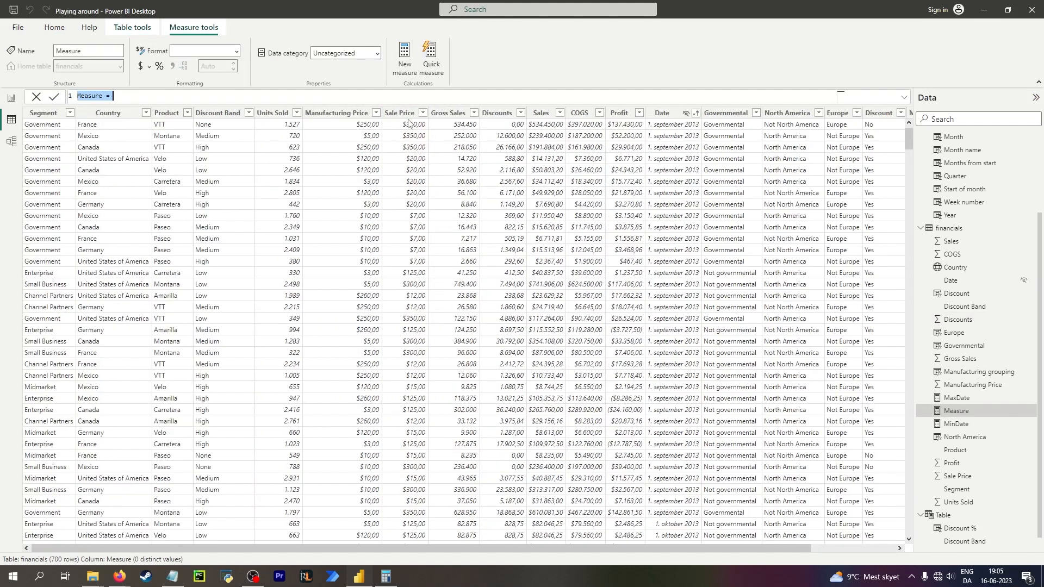
drag(654, 547, 740, 546)
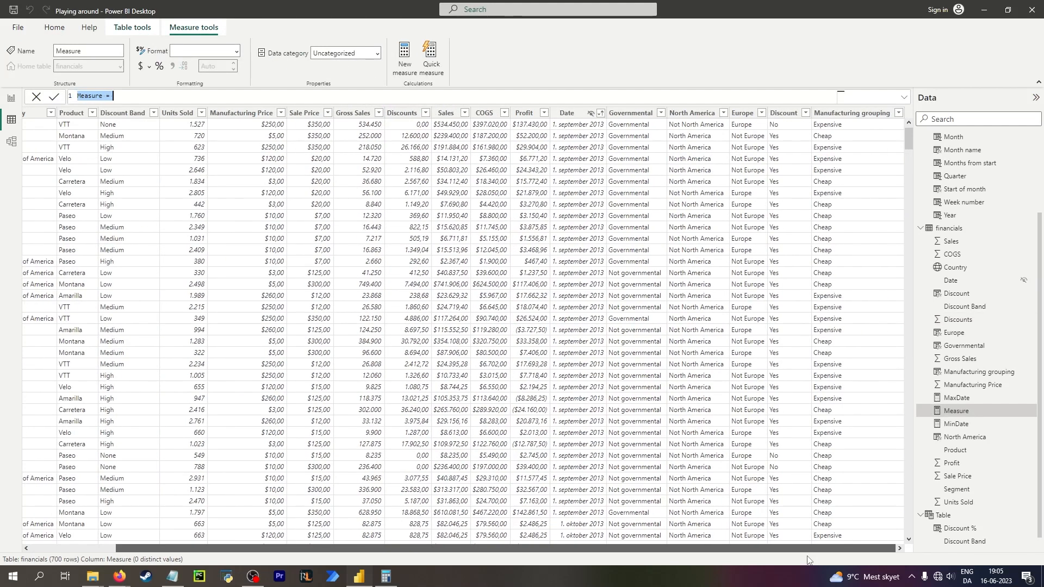
double_click(100, 94)
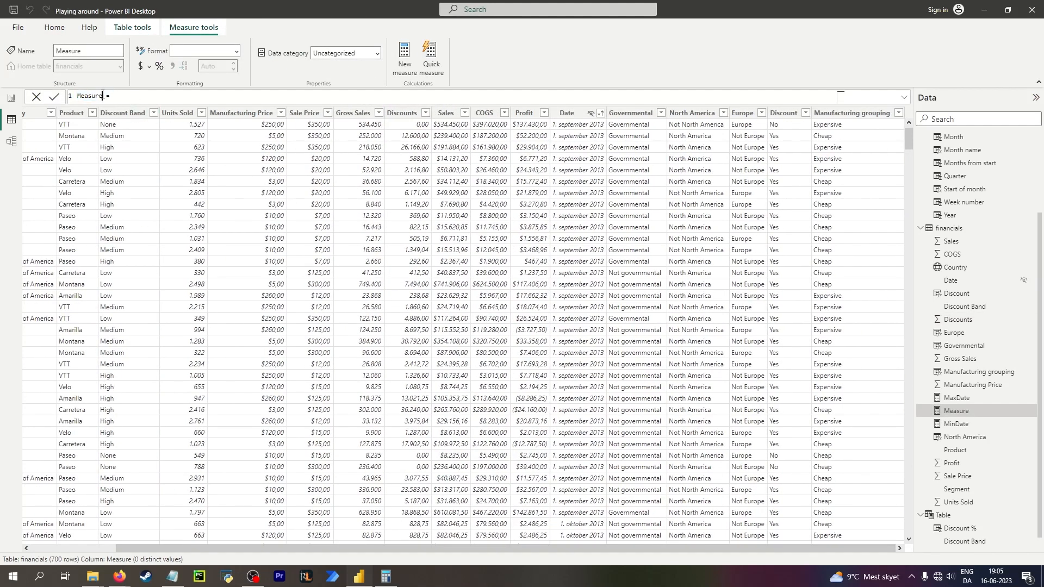
text(DiscountMeasure = rel)
key(BackSpace)
key(BackSpace)
key(BackSpace)
click(987, 474)
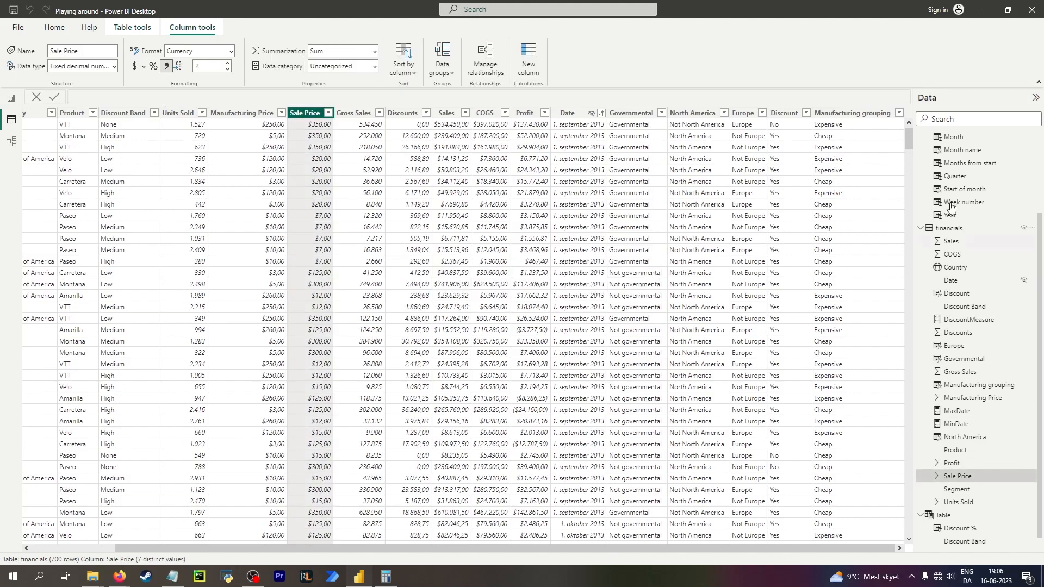
Add another new measure and start its formula with a reference to the financials table.
click(57, 29)
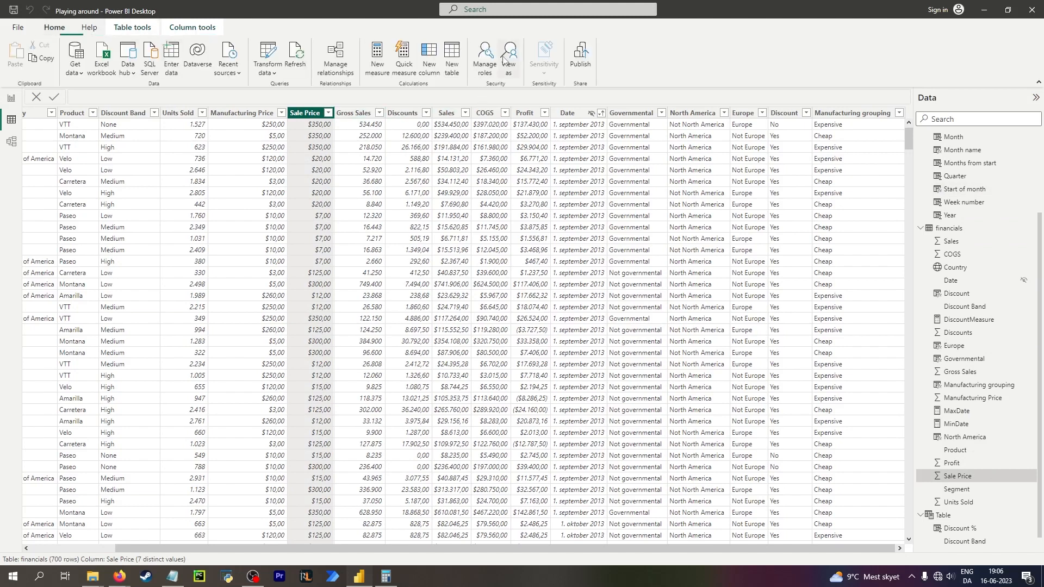
click(378, 57)
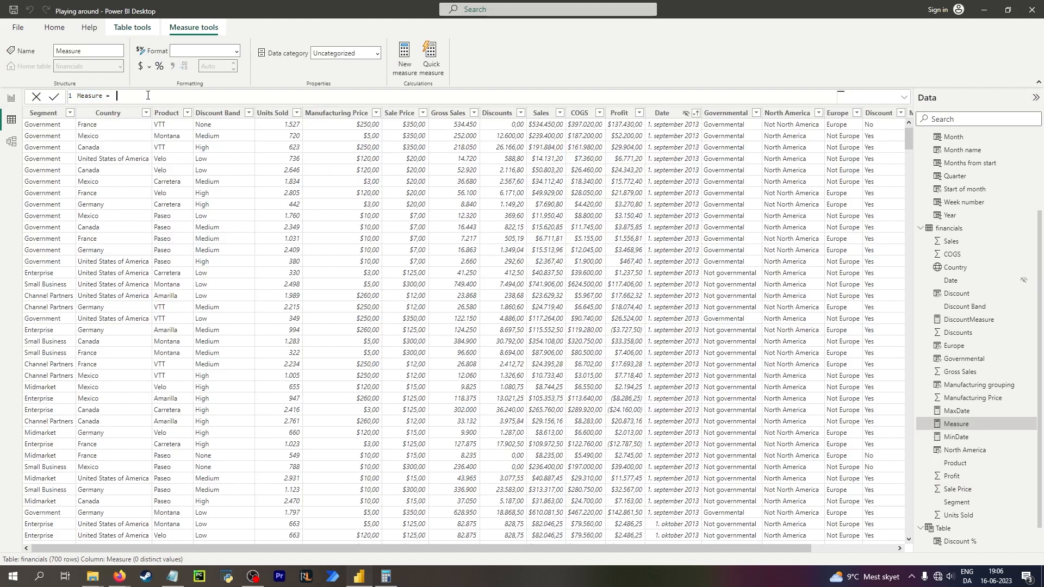
text(a)
key(BackSpace)
text(rela)
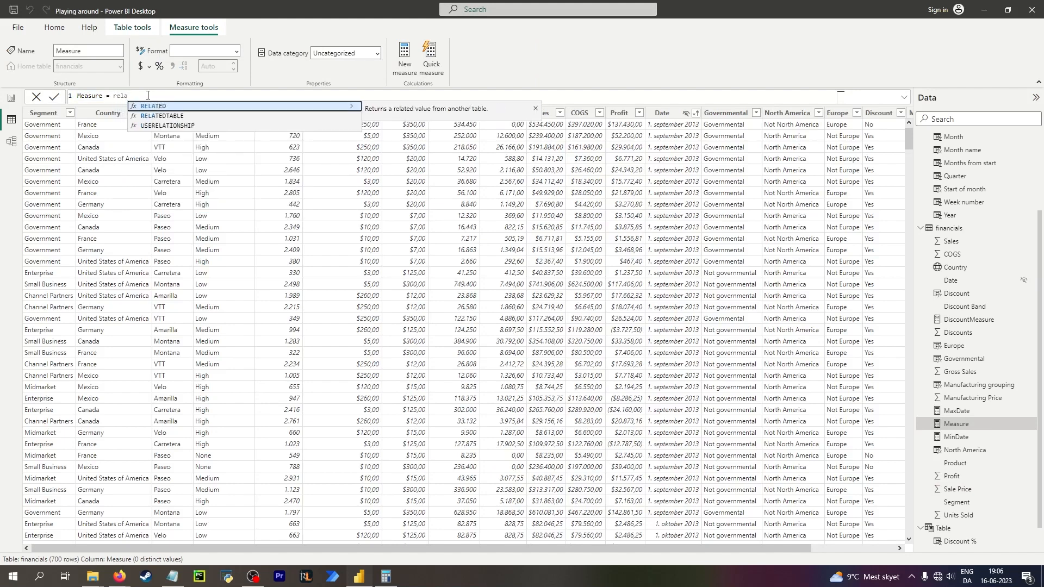
key(Tab)
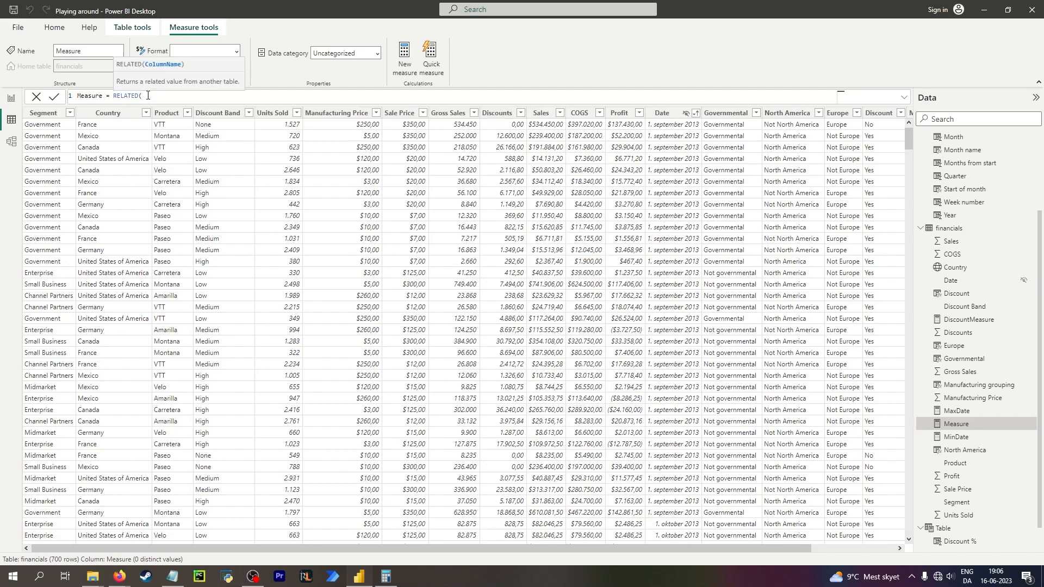
text(d)
key(BackSpace)
key(BackSpace)
key(BackSpace)
key(BackSpace)
key(BackSpace)
key(BackSpace)
key(BackSpace)
key(BackSpace)
key(BackSpace)
key(BackSpace)
key(BackSpace)
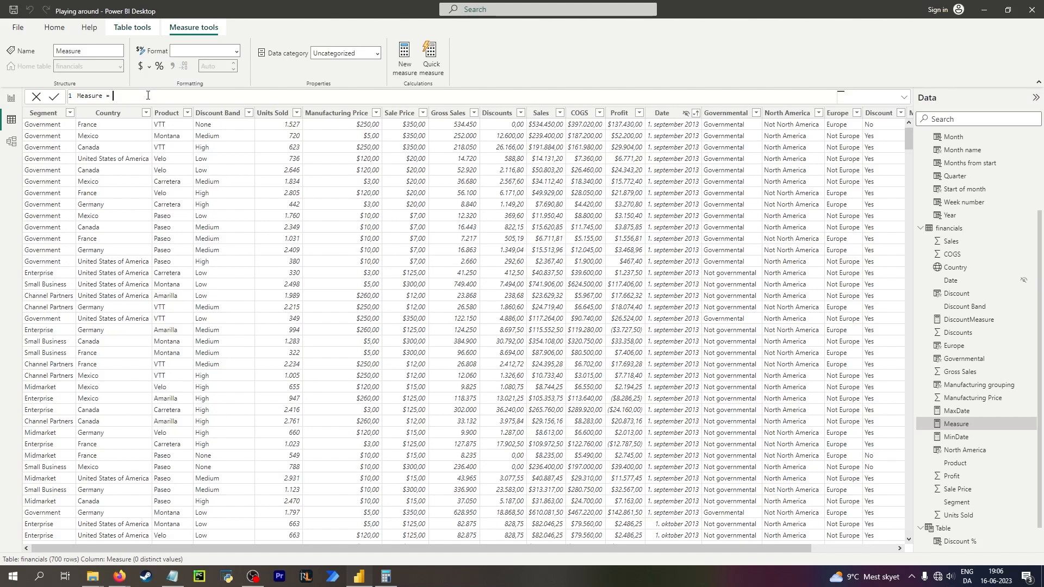
text(gross)
key(BackSpace)
key(BackSpace)
key(BackSpace)
key(BackSpace)
key(BackSpace)
text(fin)
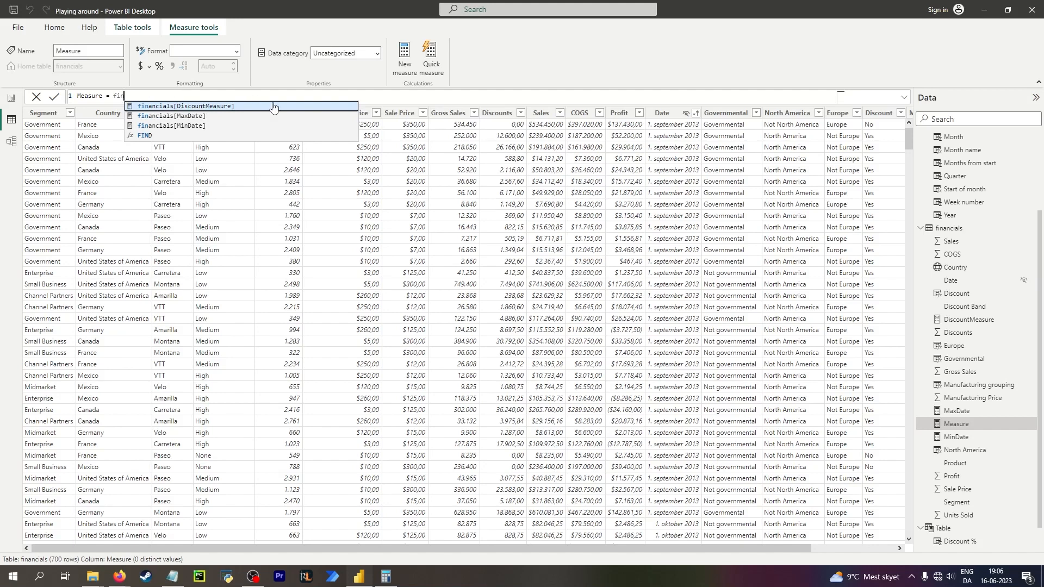
click(973, 411)
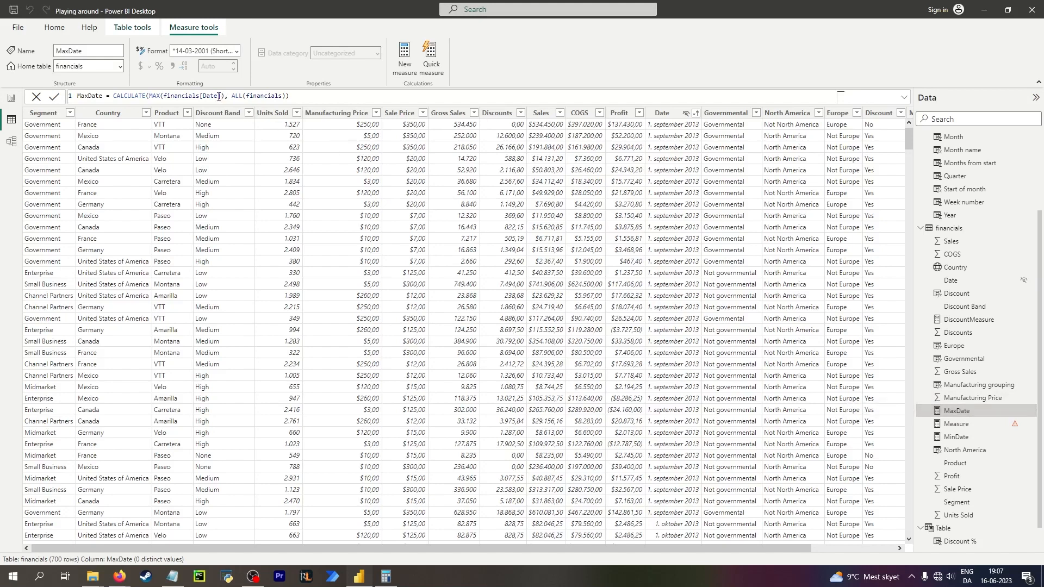
click(963, 424)
drag(125, 96, 112, 96)
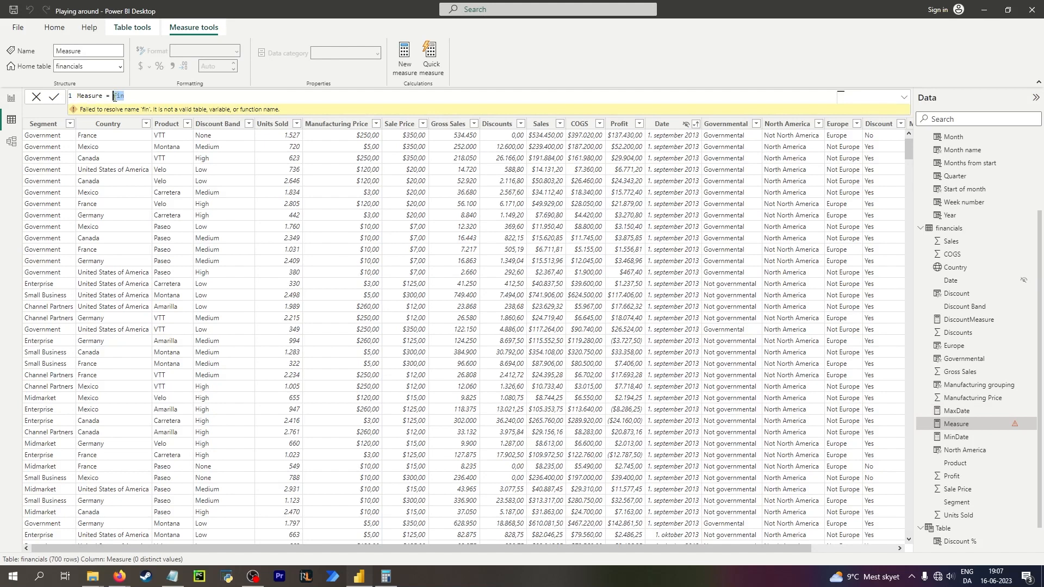
text(MAX()
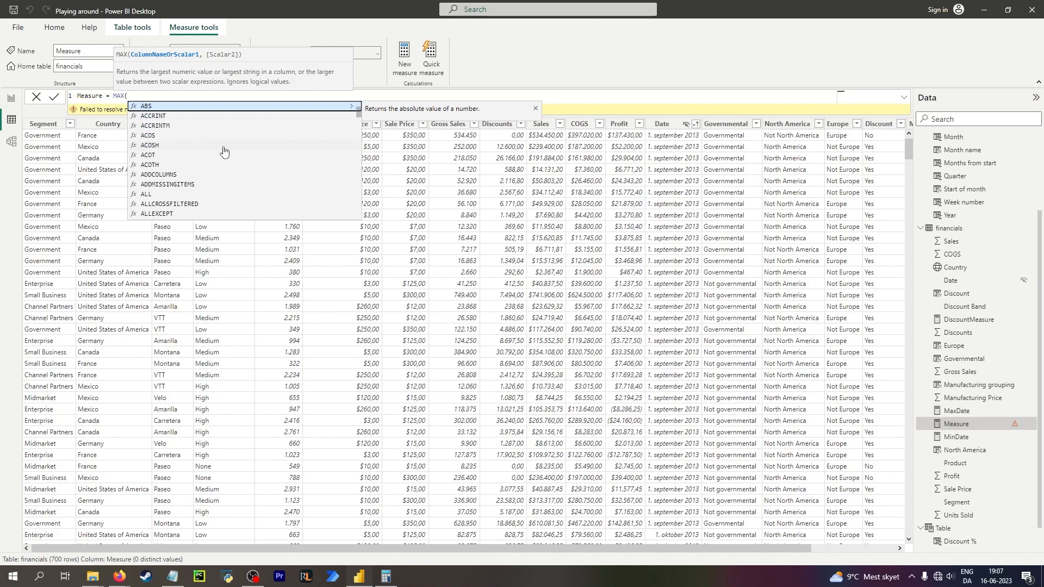
text(gro)
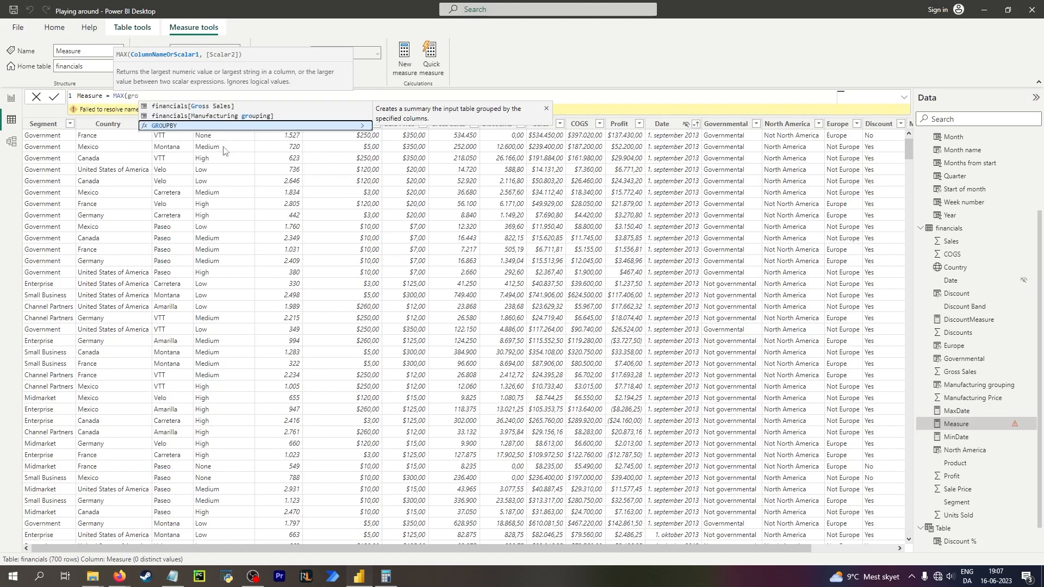
key(BackSpace)
key(BackSpace)
key(BackSpace)
key(BackSpace)
key(BackSpace)
key(BackSpace)
key(BackSpace)
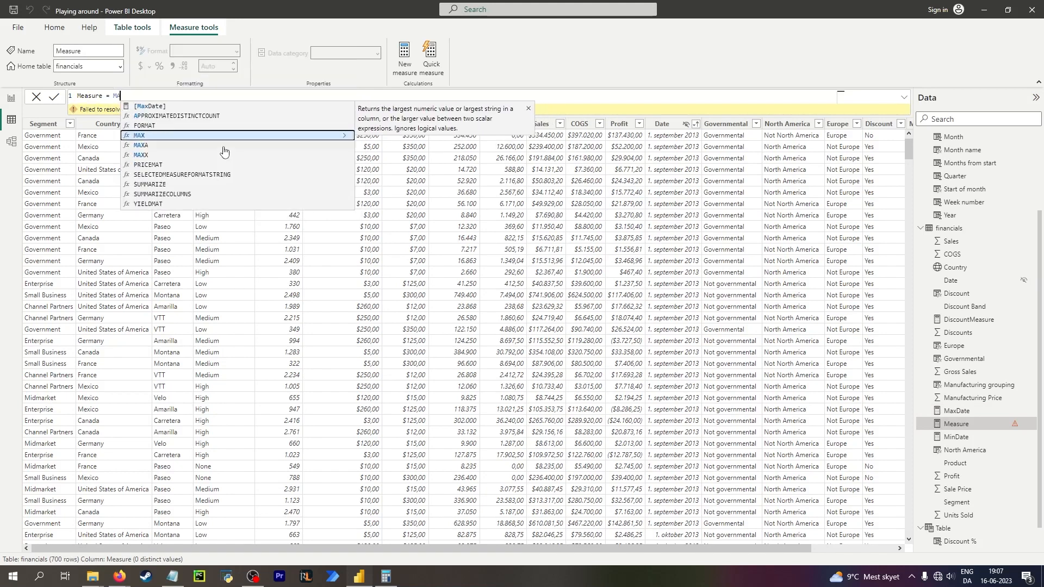
text(rela)
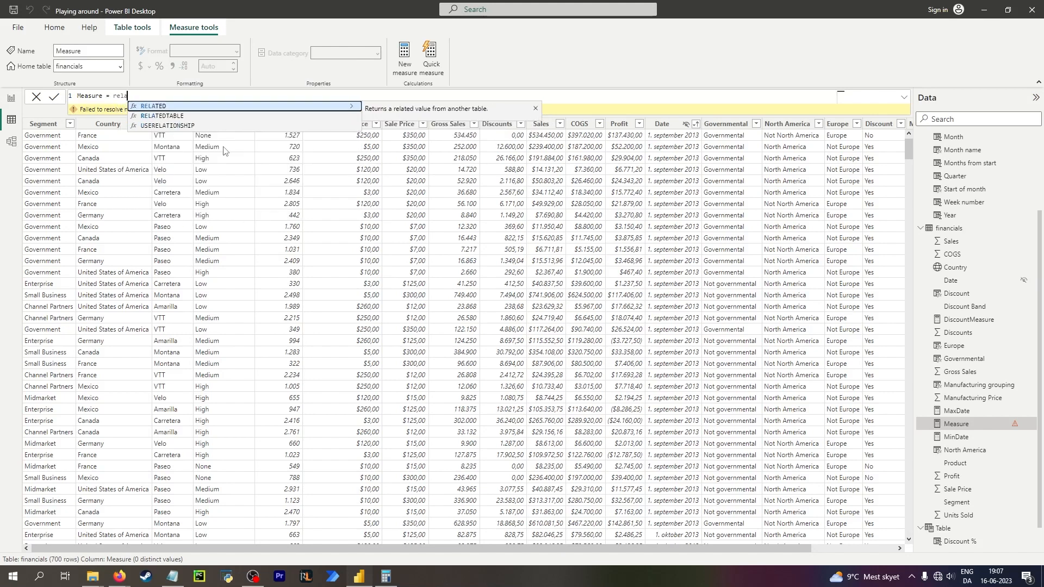
key(Down)
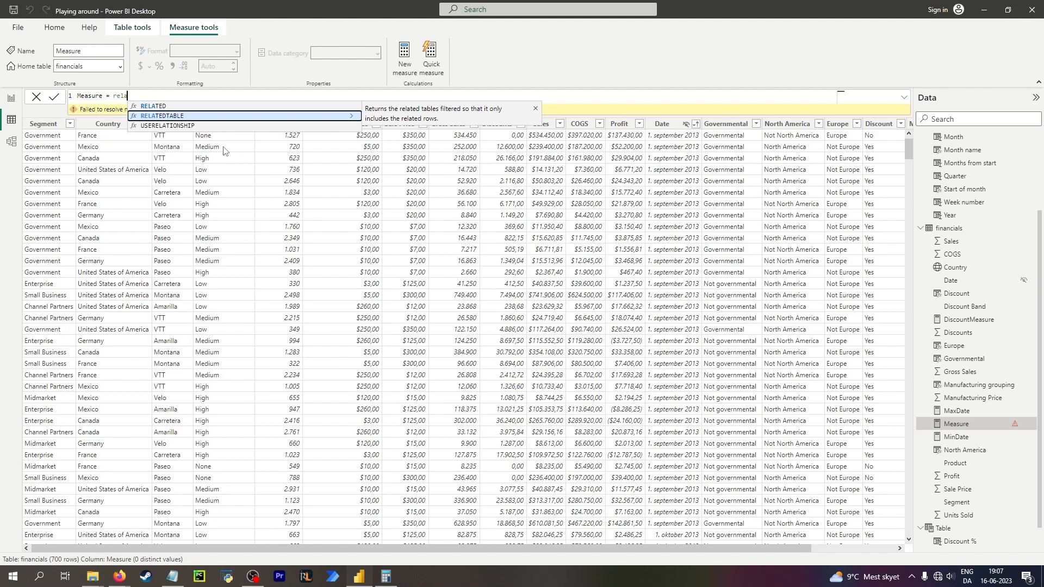
key(Tab)
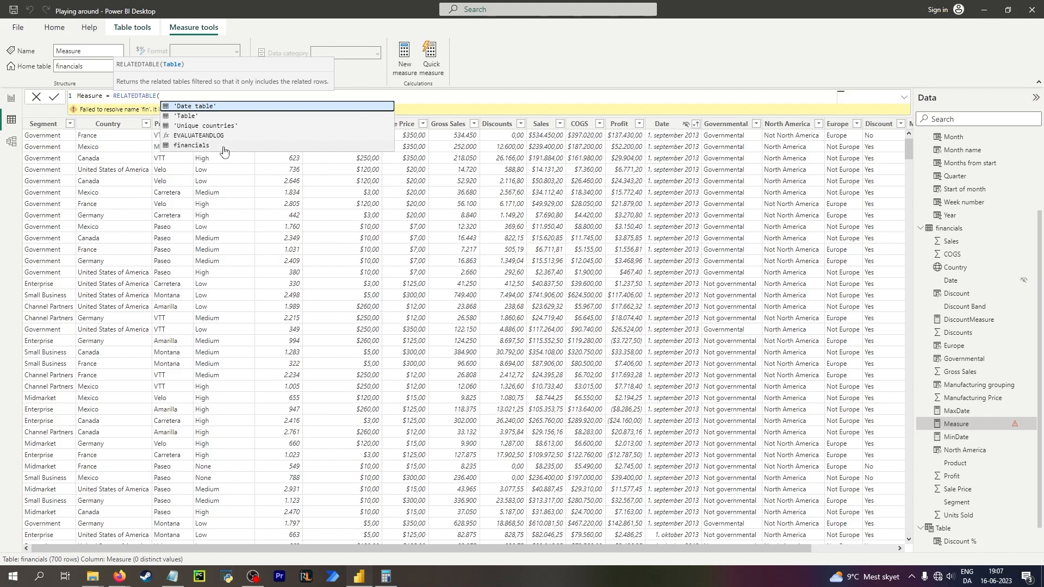
key(Down)
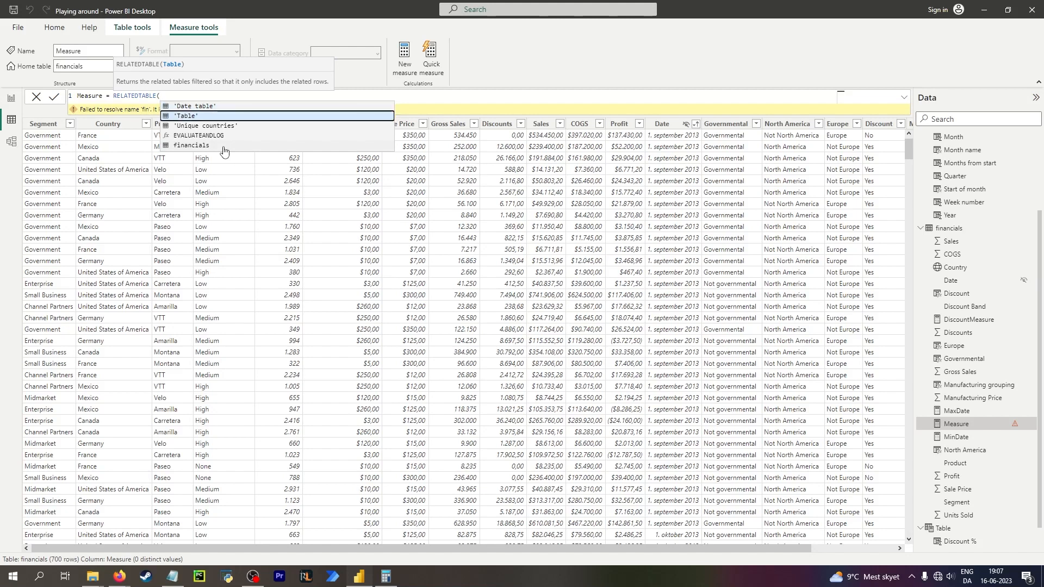
key(Up)
key(Down)
key(Down)
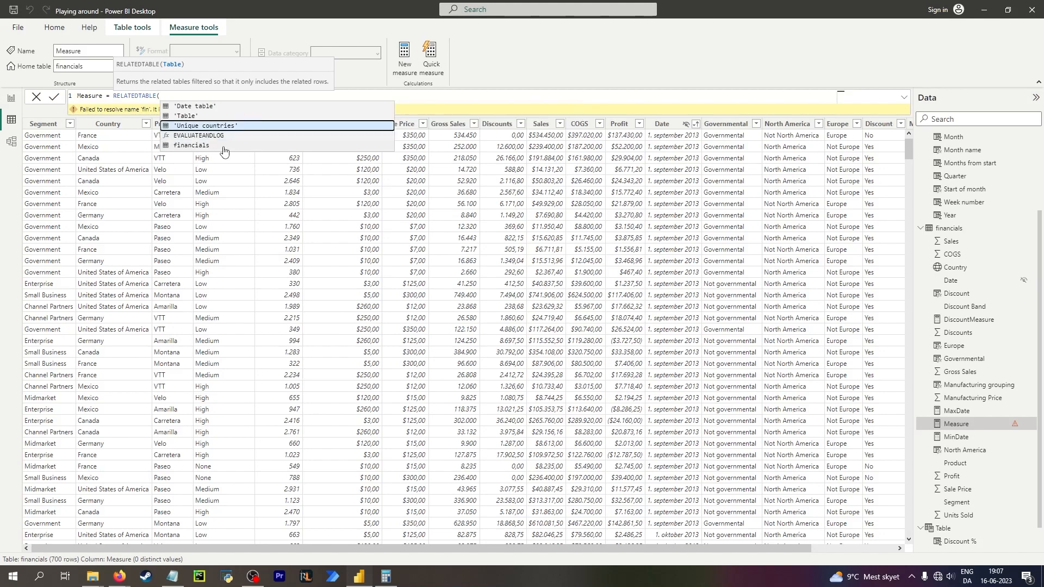
key(Up)
key(Up)
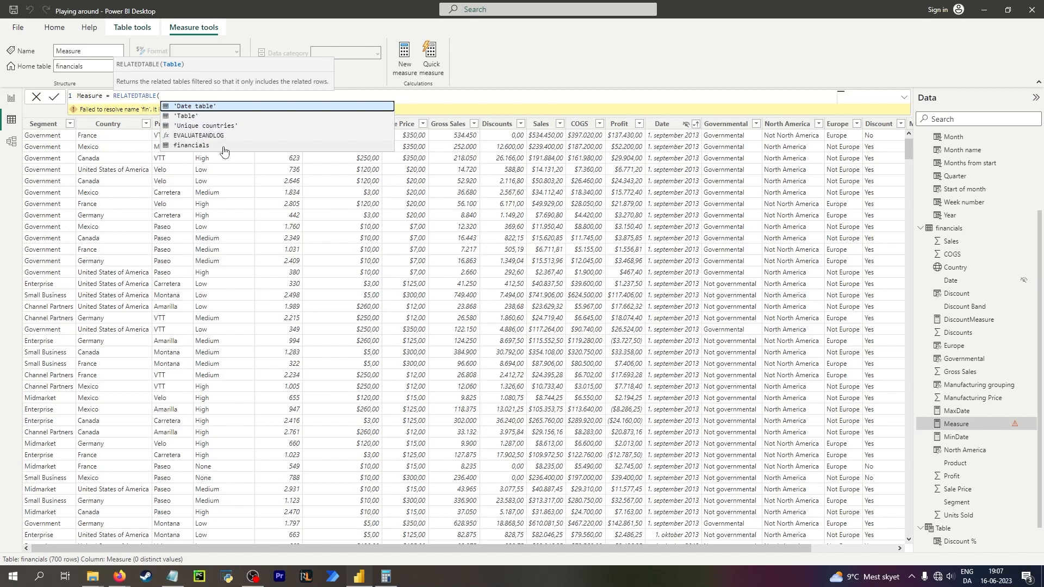
key(BackSpace)
key(BackSpace)
key(BackSpace)
key(BackSpace)
key(BackSpace)
key(BackSpace)
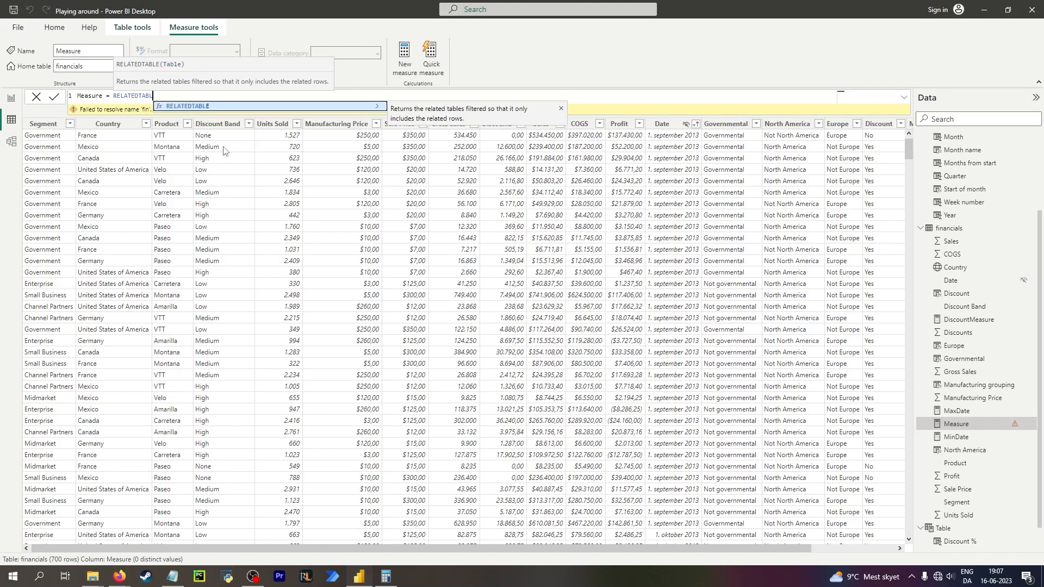
text(()
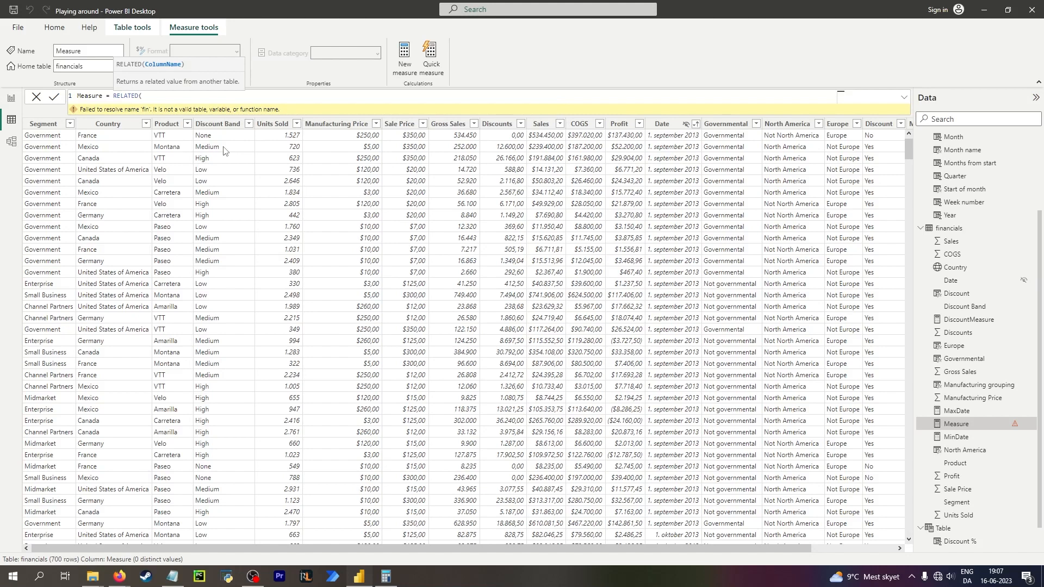
key(BackSpace)
key(BackSpace)
key(BackSpace)
key(BackSpace)
key(BackSpace)
key(BackSpace)
key(BackSpace)
key(BackSpace)
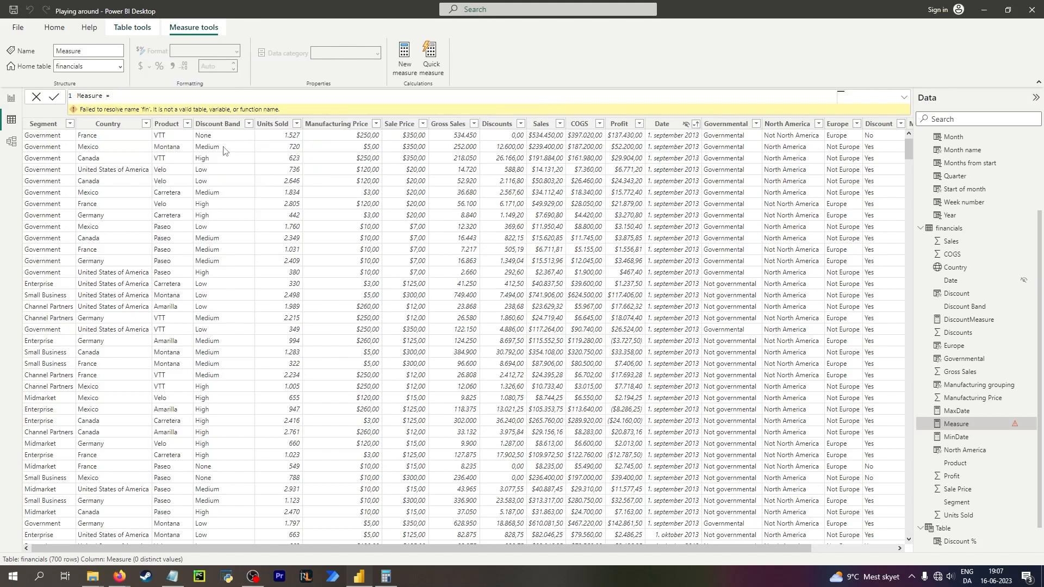
Write the new measure's formula as SUM(financials[Gross Sales]).
text(gro)
key(BackSpace)
key(BackSpace)
key(BackSpace)
text(sum)
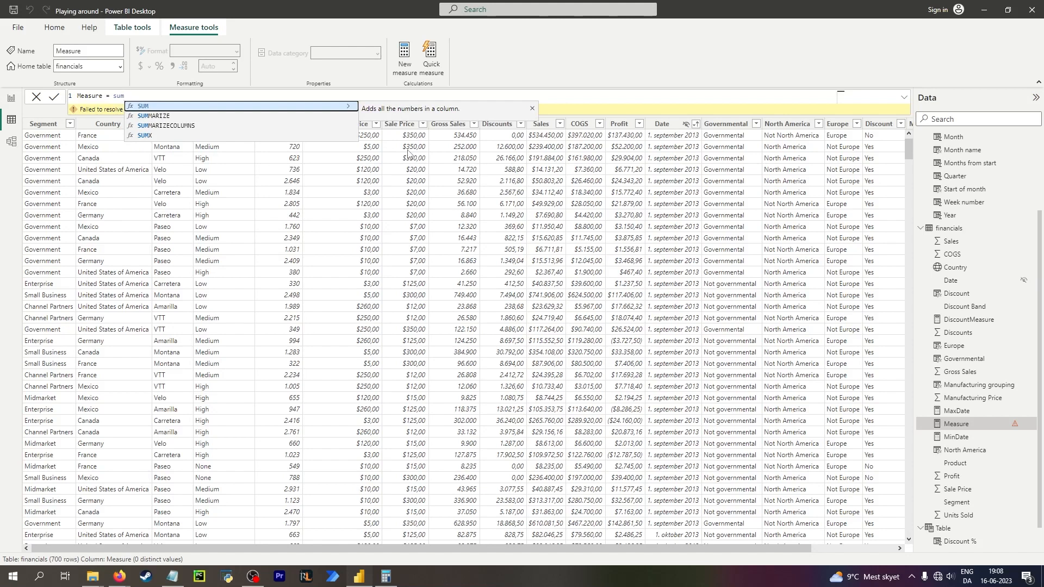
key(Tab)
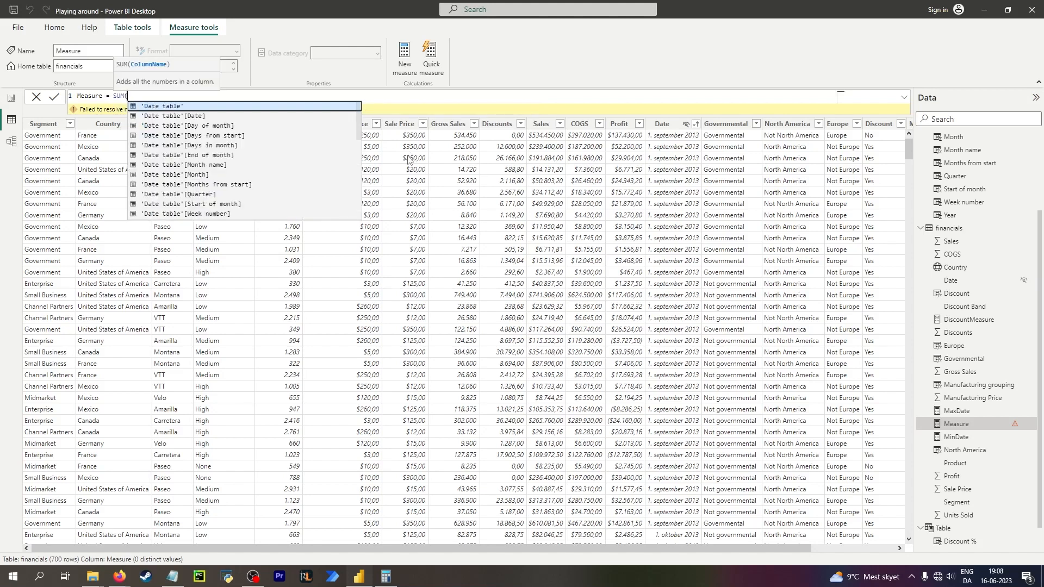
text(gross)
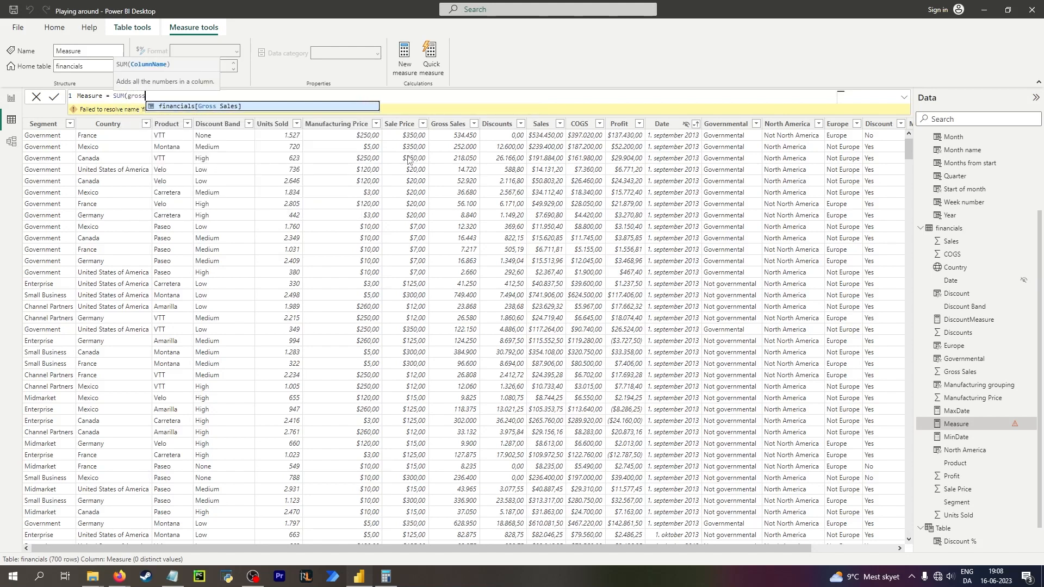
key(Tab)
text())
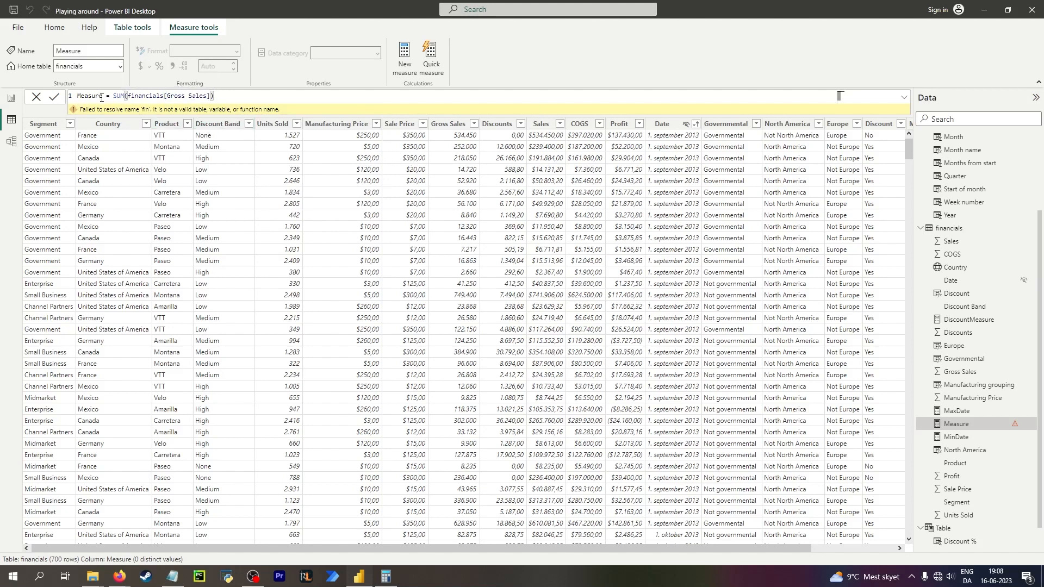
Rename the measure SumGrossSales, commit it and reopen it in the financials table.
drag(103, 97, 61, 103)
text(SumGrossSale)
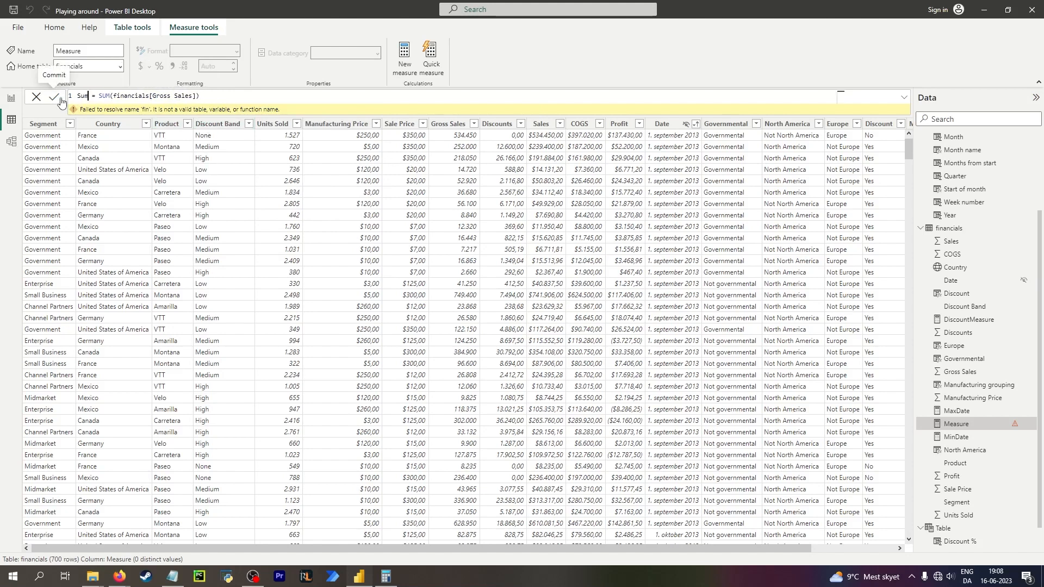
text(s)
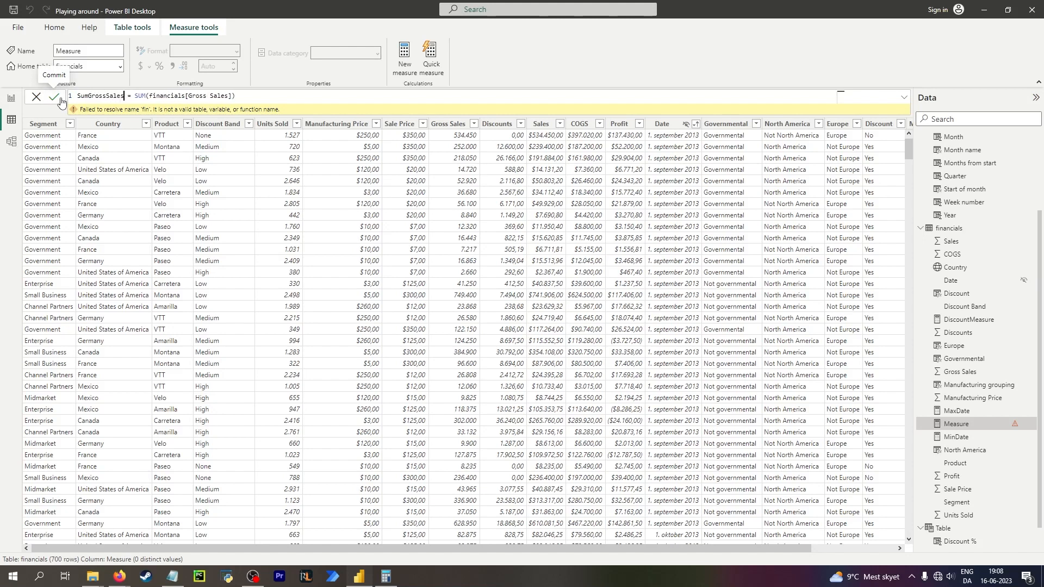
click(950, 254)
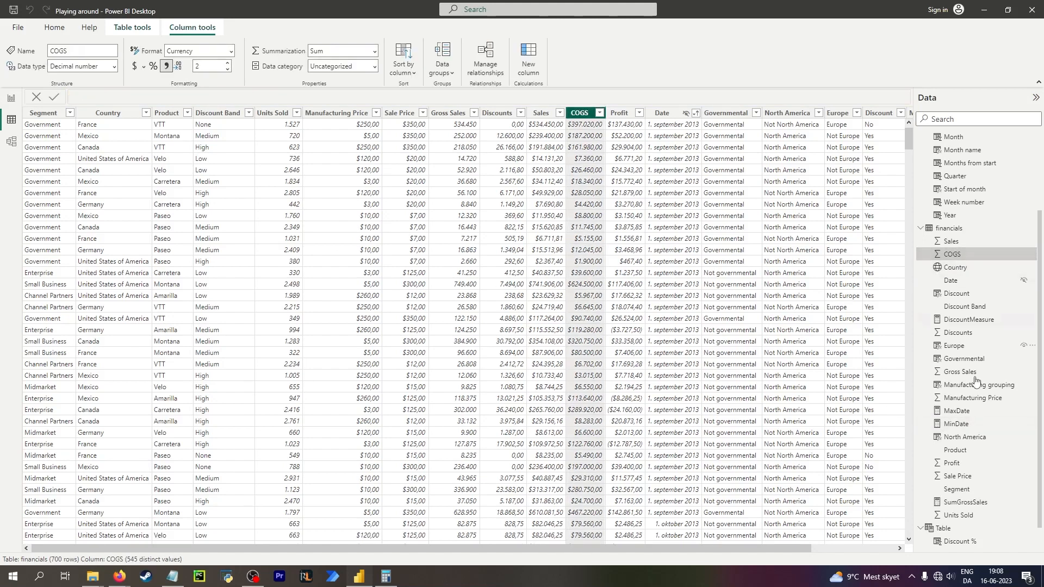
click(962, 501)
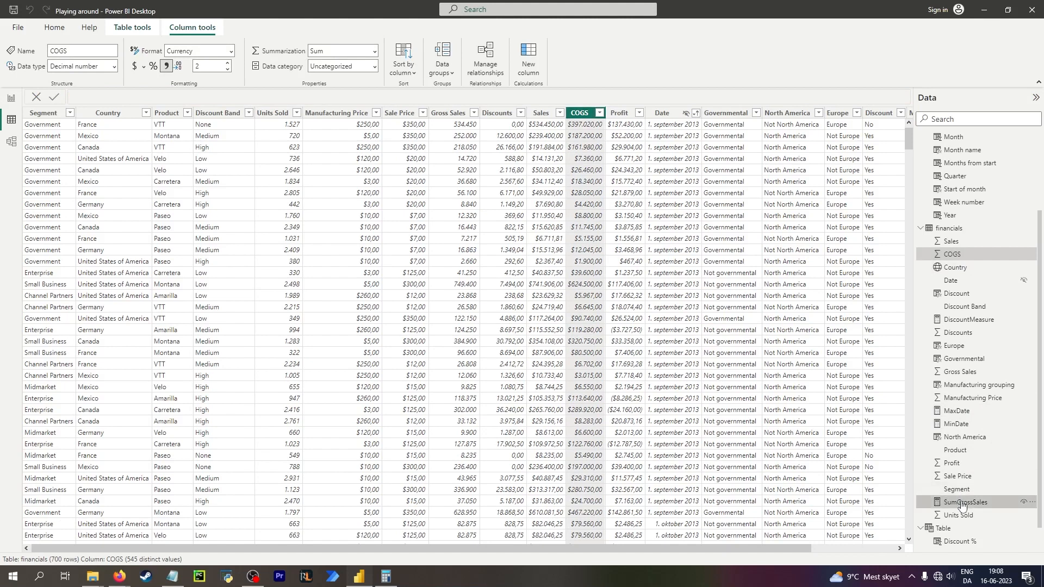
drag(801, 549, 886, 548)
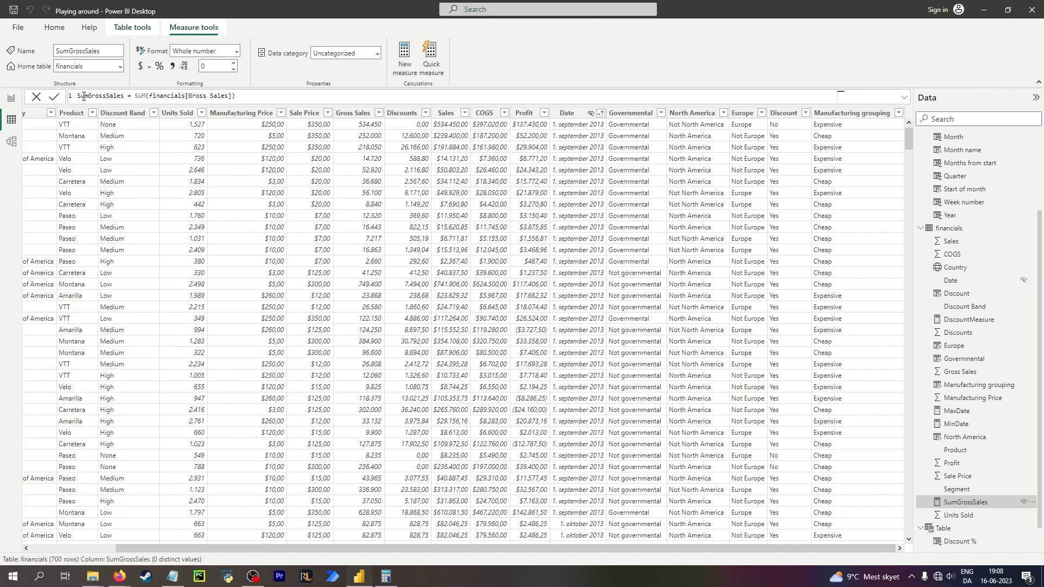
Insert a stacked bar chart on the report page using Country, and remove the Country filter from all pages.
click(11, 98)
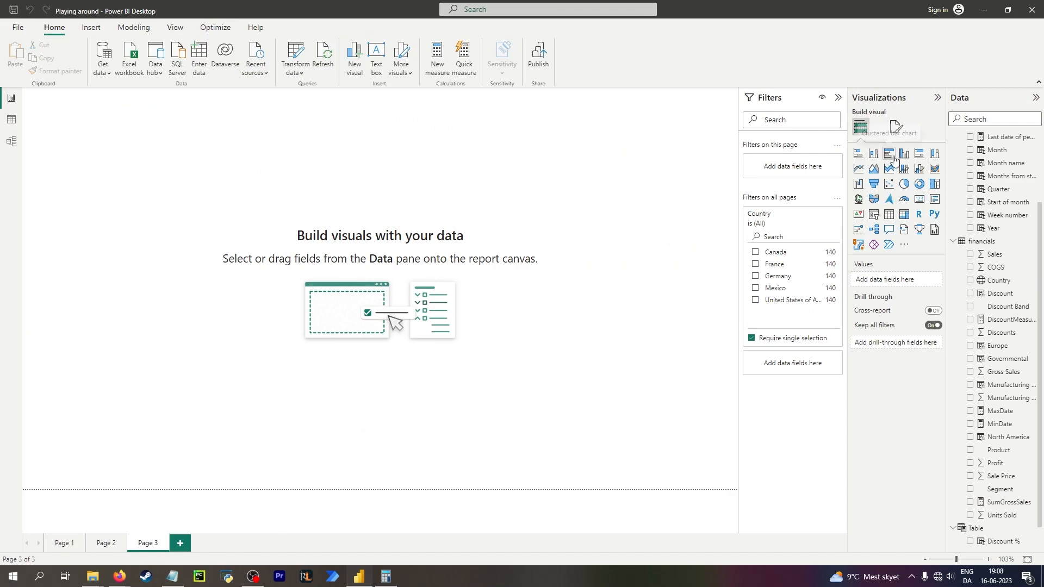
click(858, 155)
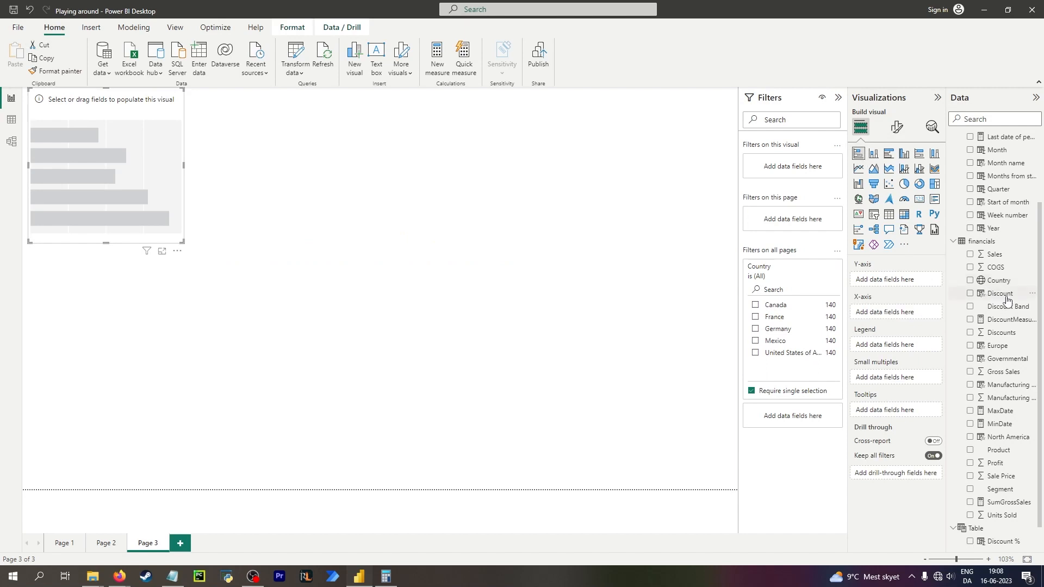
drag(998, 282, 898, 319)
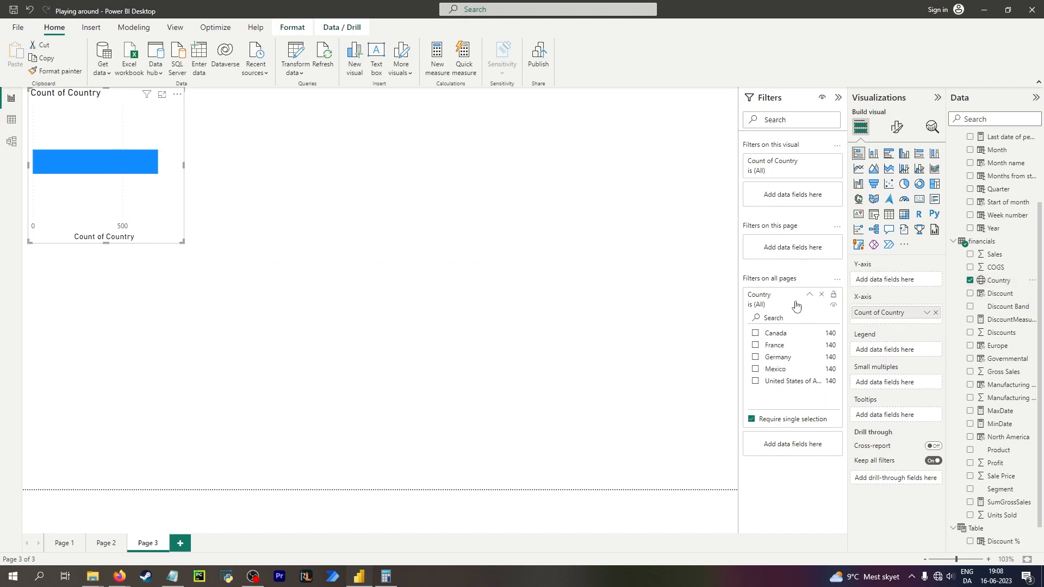
click(821, 295)
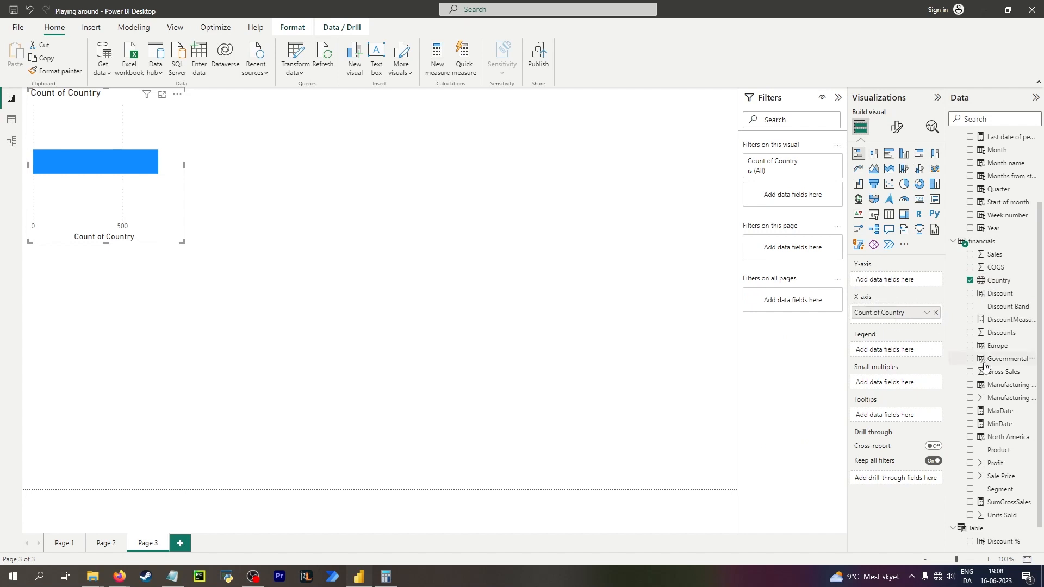
Add the SumGrossSales measure to the bar chart and place Country on the Y-axis.
drag(1008, 503, 896, 280)
mouse_move(891, 316)
mouse_down()
mouse_move(888, 279)
mouse_move(892, 315)
mouse_up()
drag(1003, 503, 904, 274)
click(970, 502)
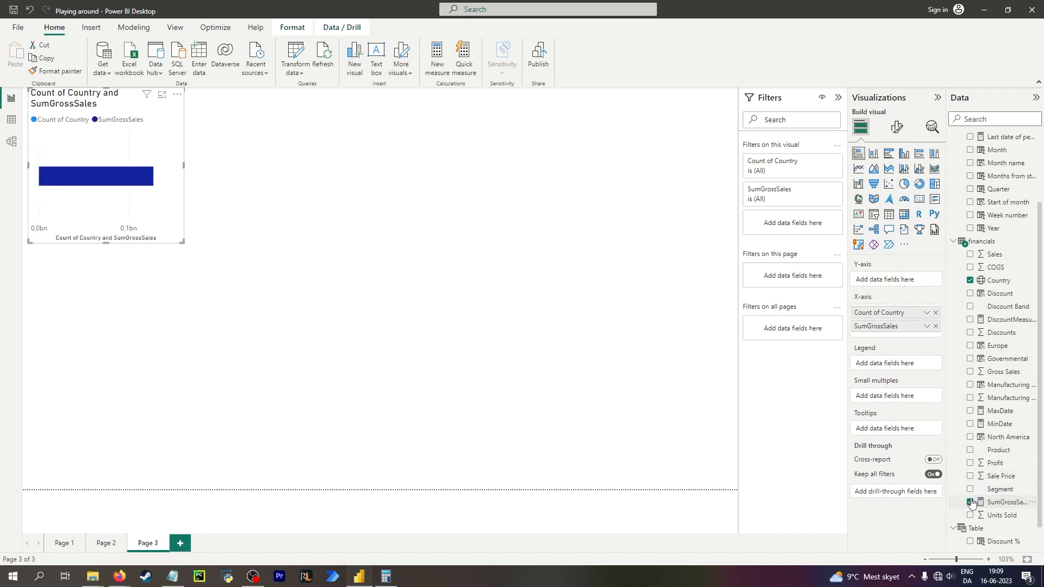
drag(875, 315, 877, 283)
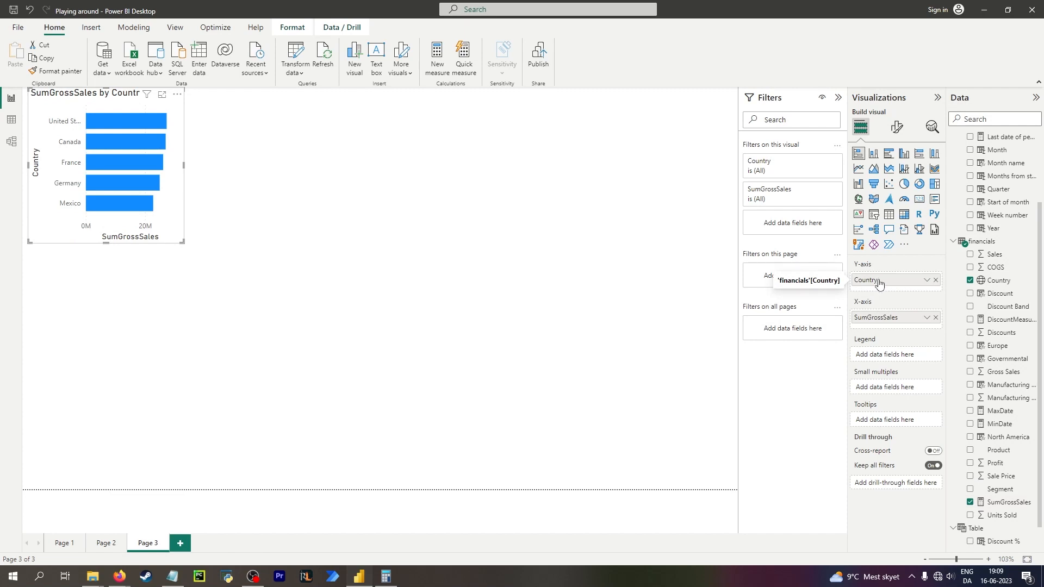
Switch the chart's visual type to a stacked column chart.
click(874, 157)
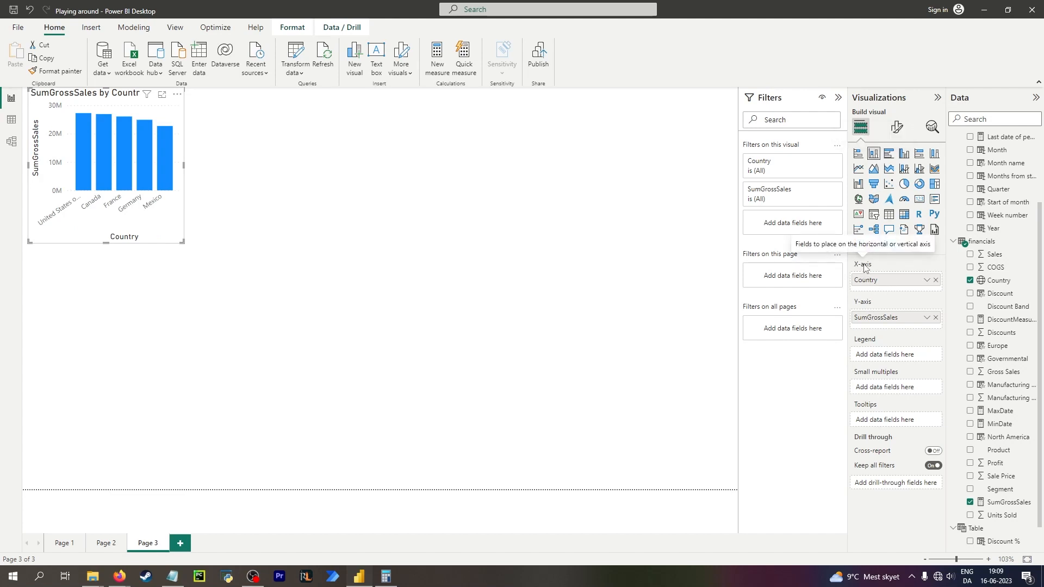
click(859, 155)
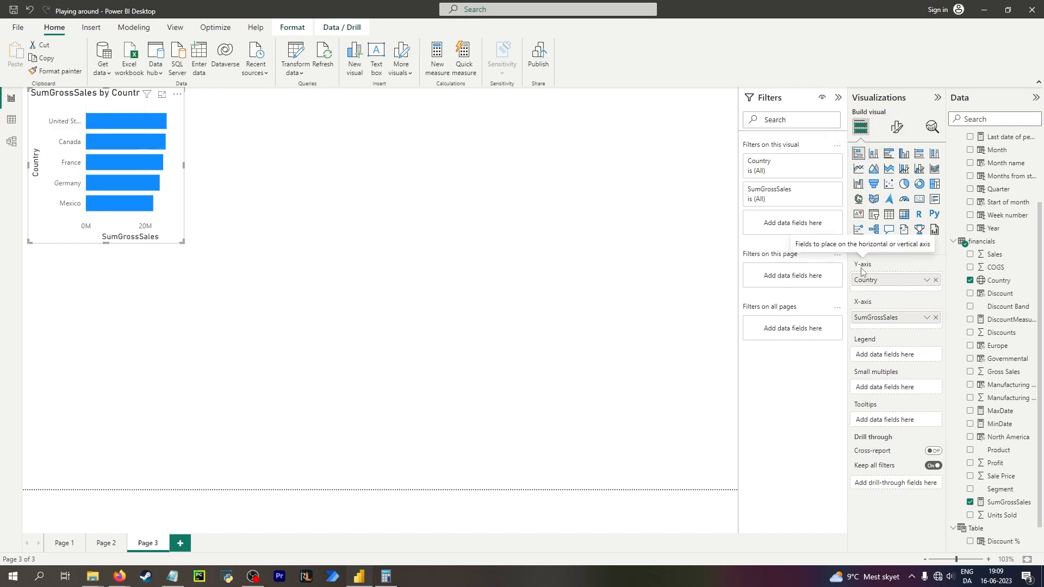
click(872, 154)
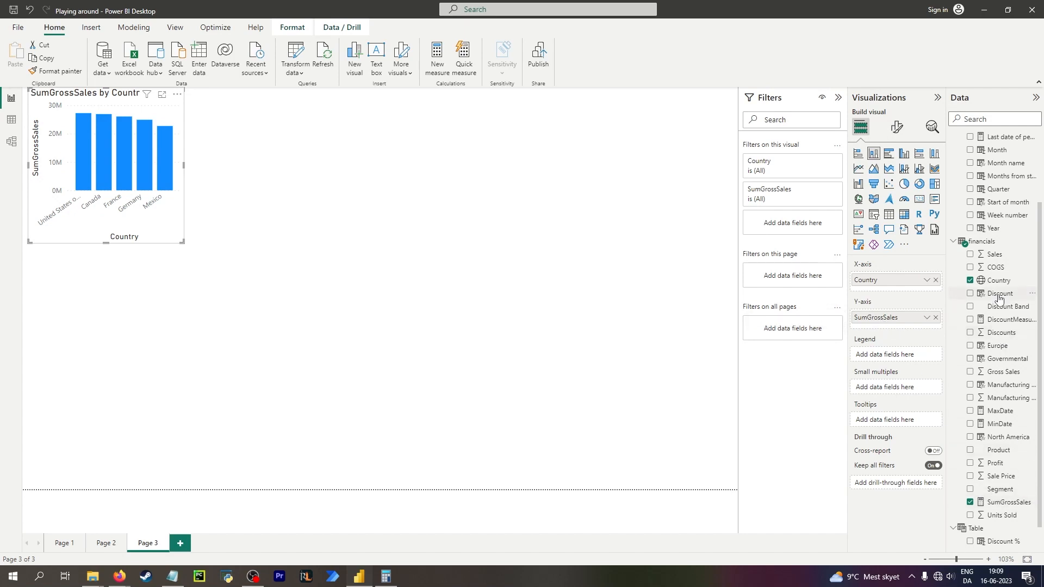
Add Gross Sales as a second value, change the visual to a clustered column chart and enlarge it.
drag(1005, 372, 892, 334)
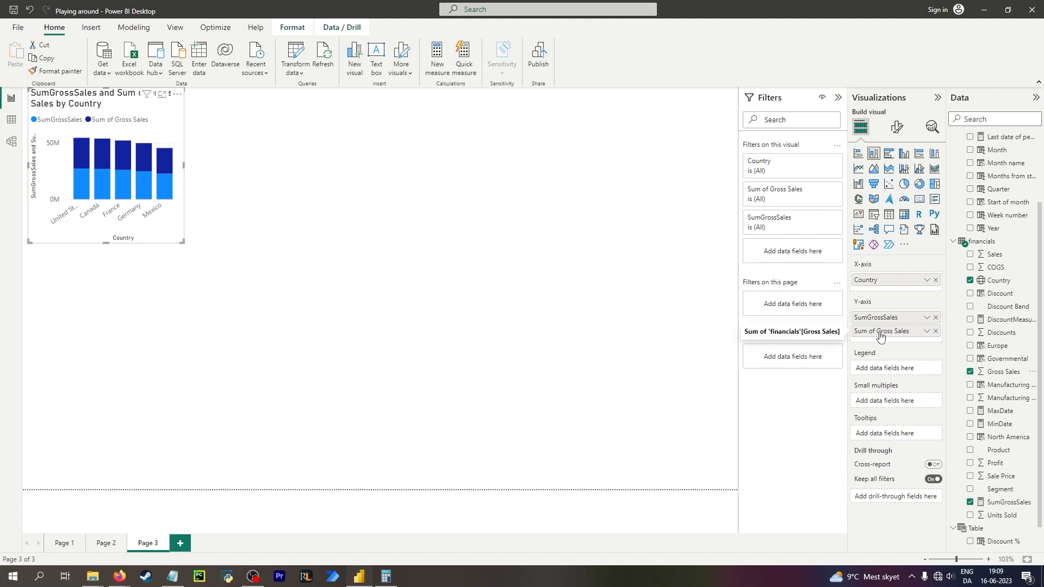
click(904, 154)
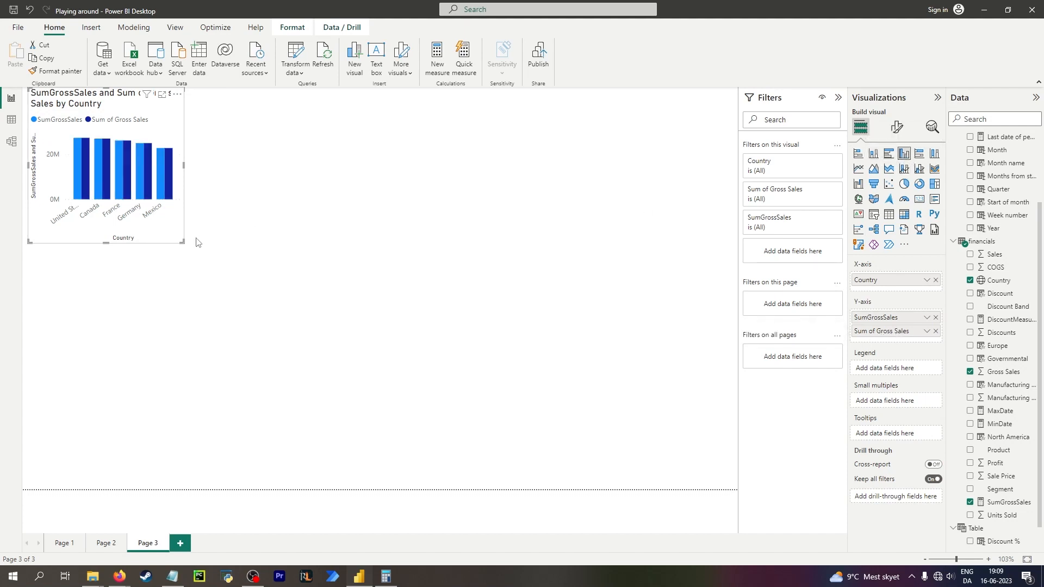
drag(184, 242, 305, 313)
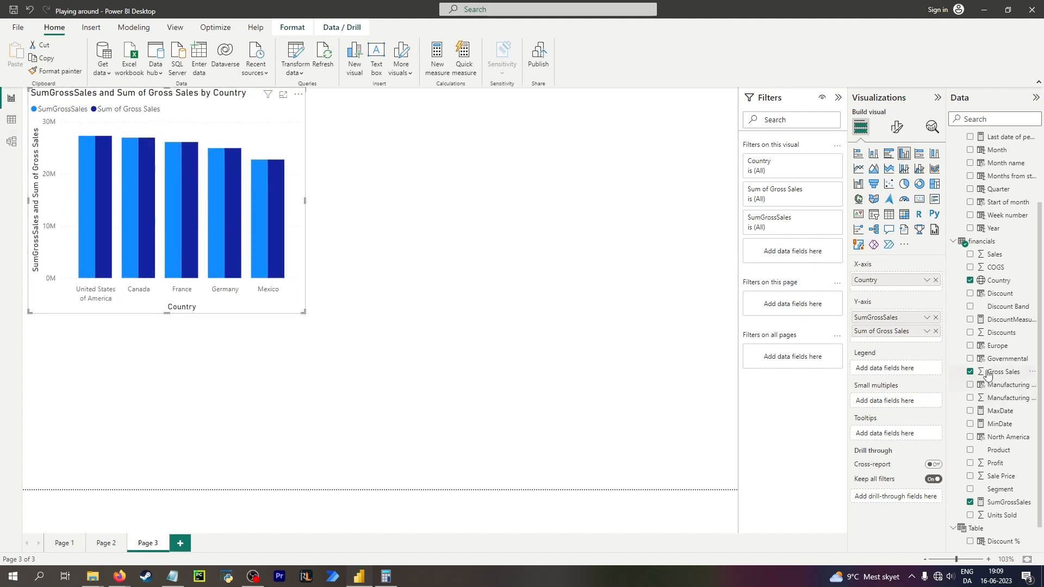
Insert a card visual below the chart showing the SumGrossSales measure.
click(572, 214)
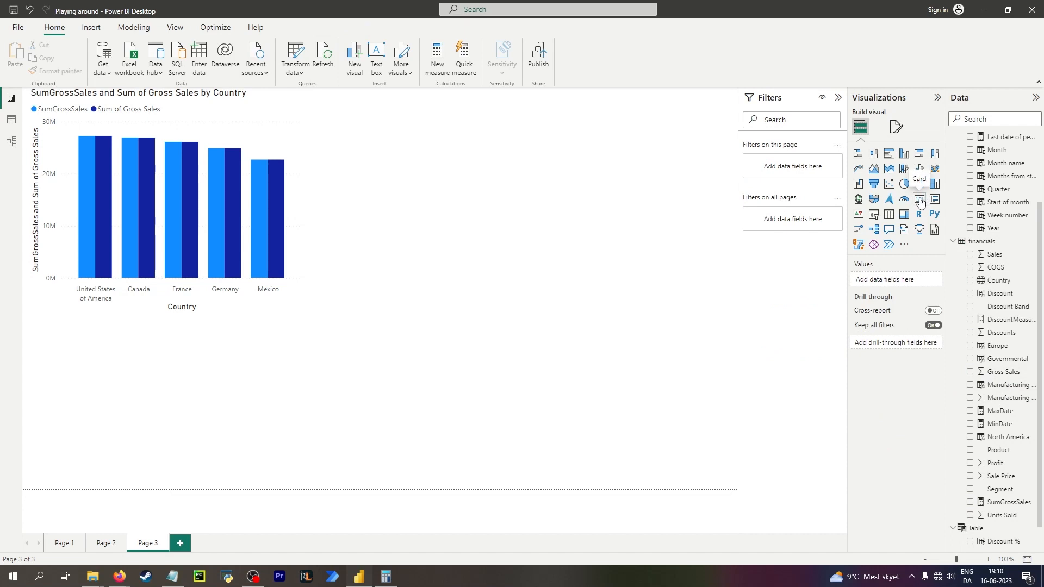
click(919, 200)
click(256, 199)
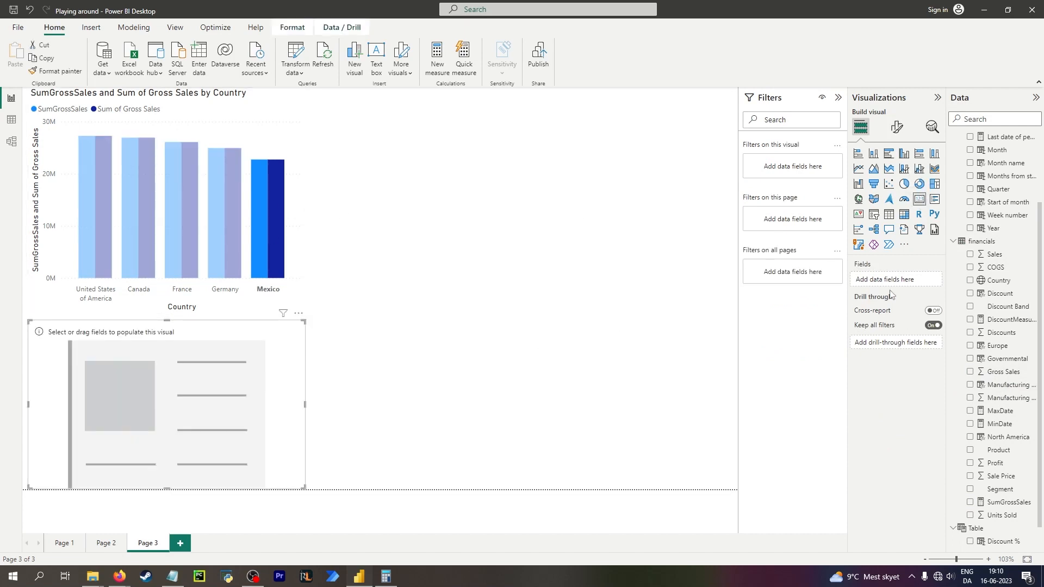
click(1004, 508)
drag(1004, 509, 255, 398)
Select individual country columns in the chart to cross-filter the SumGrossSales card.
click(349, 198)
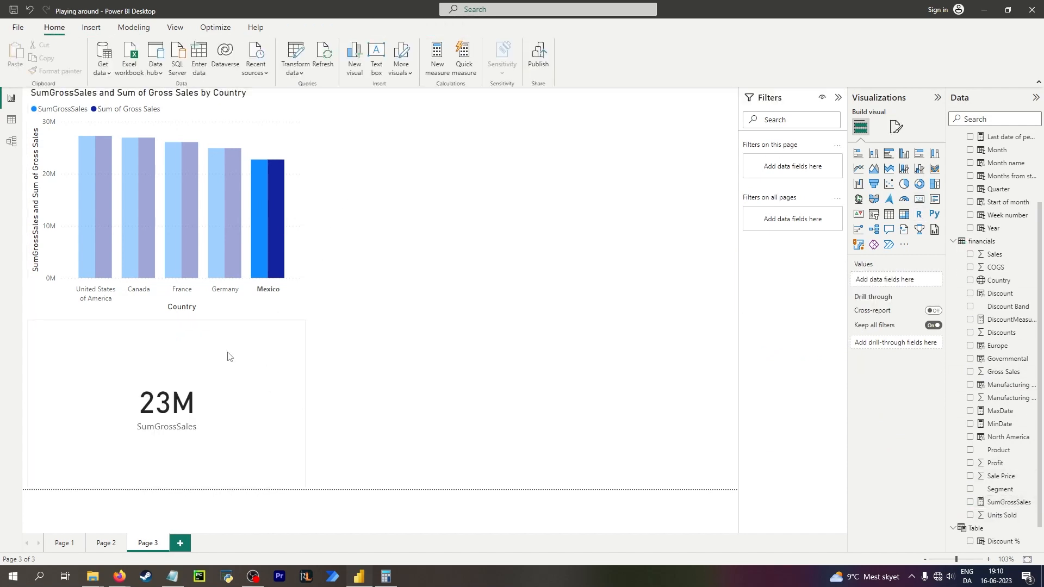
click(228, 188)
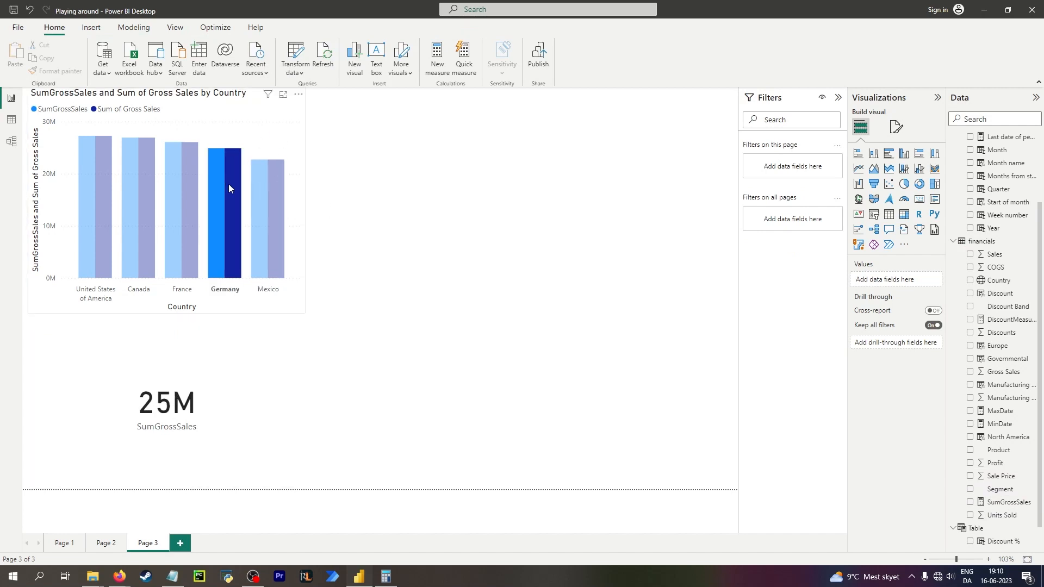
click(221, 204)
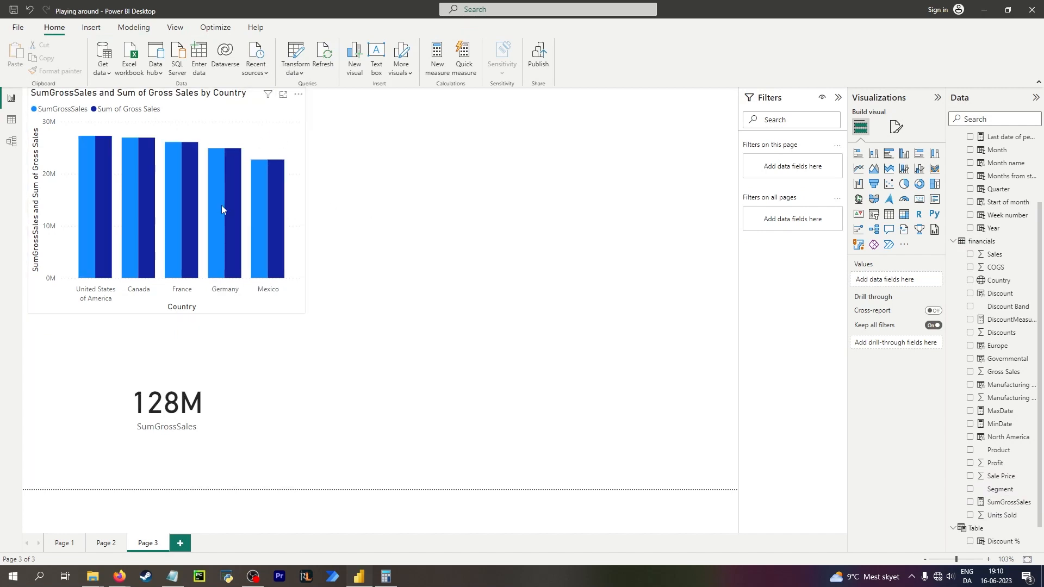
click(215, 207)
click(215, 206)
Create a new measure named TotalSumSales and begin its formula with CALCULATE(.
click(437, 57)
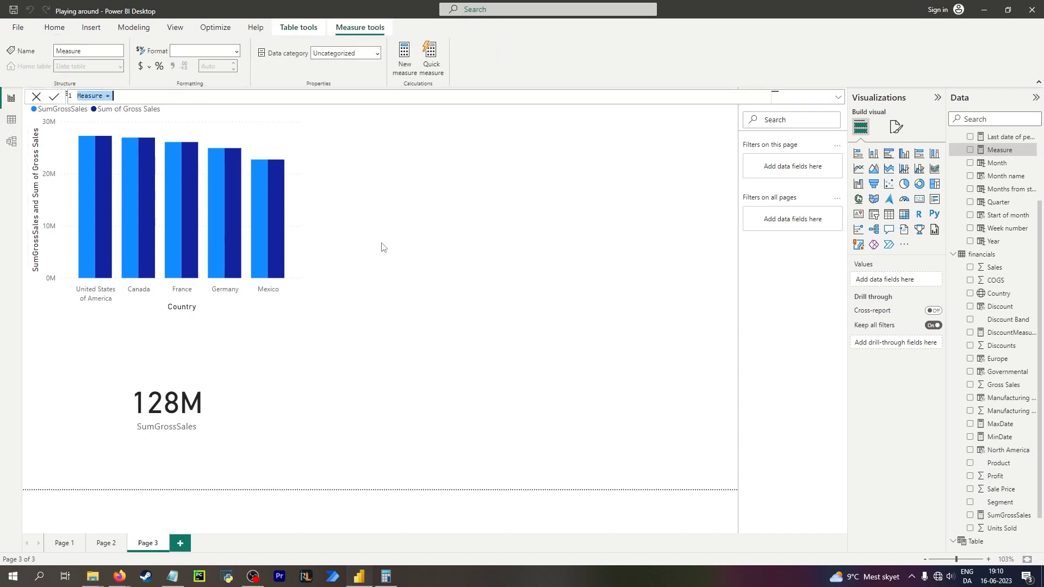
text(TotalSumSales = CALCULATE()
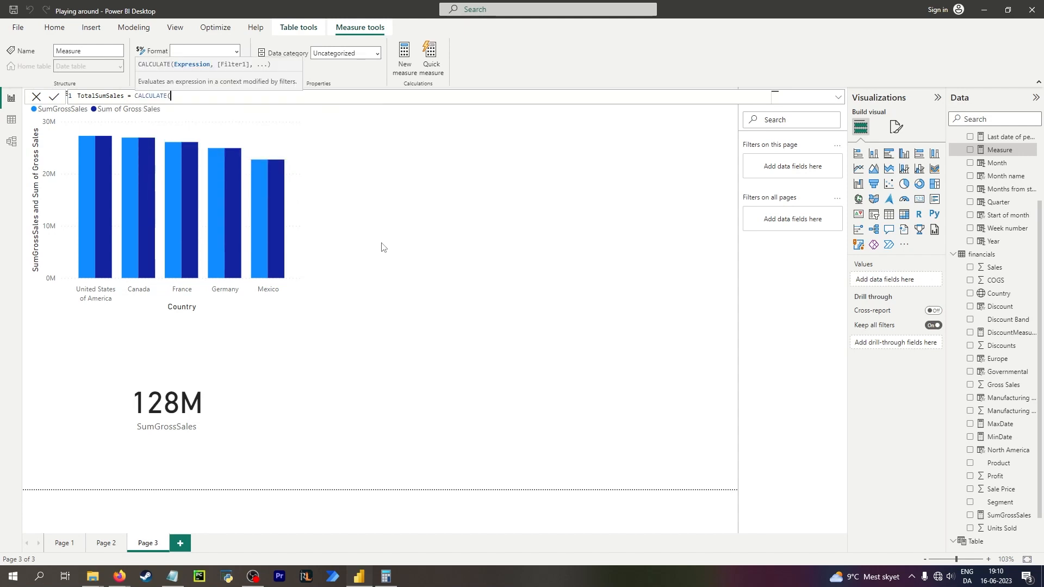
text(sum(financials[Gross Sales])
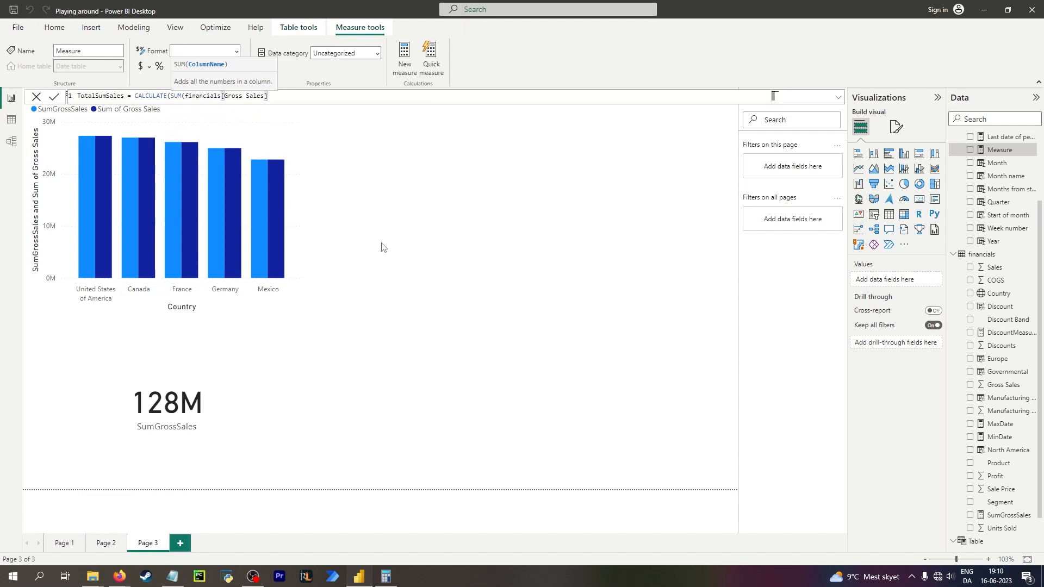
text(), a)
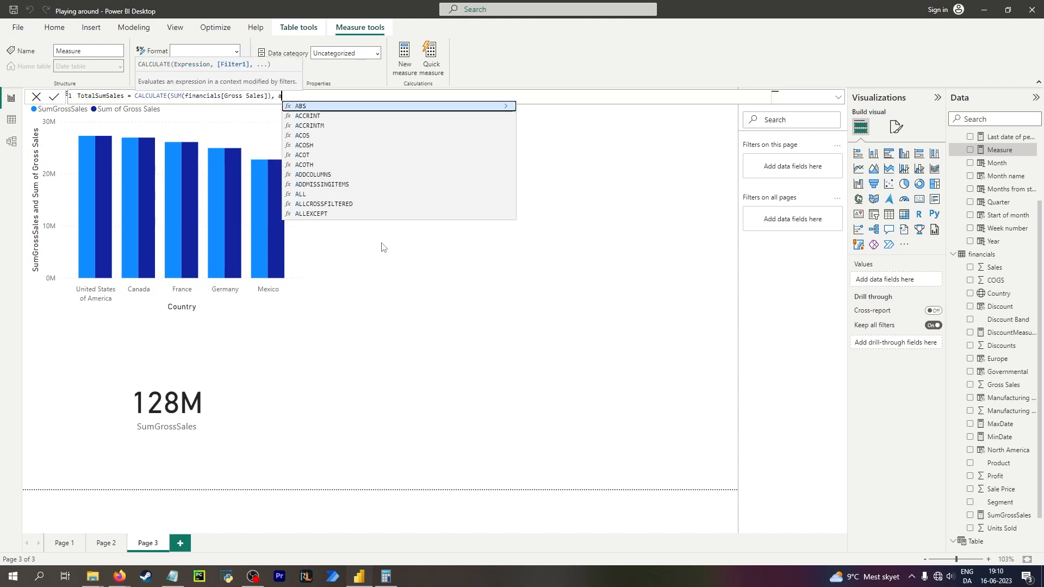
text(ll()
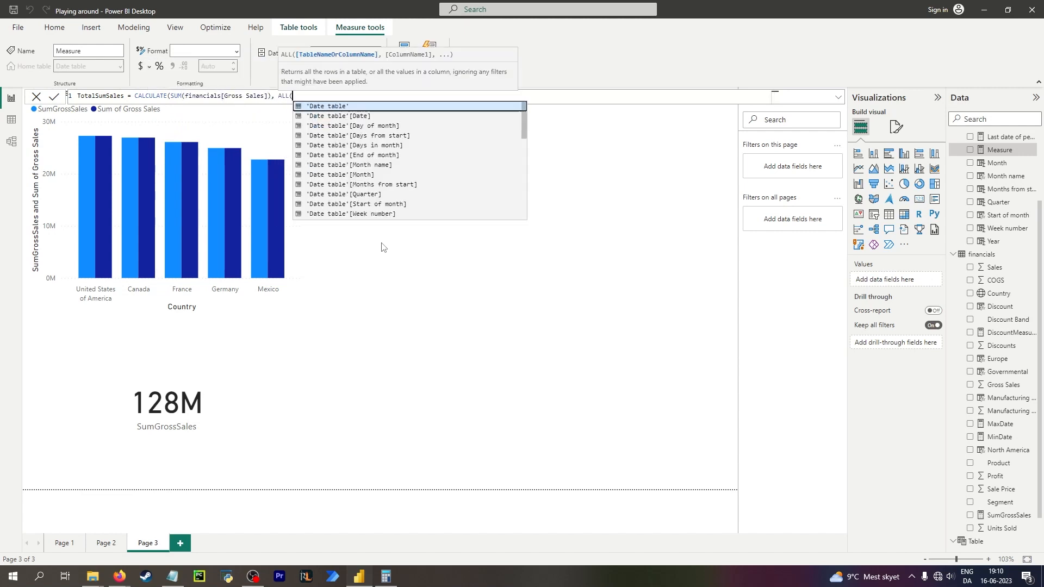
text(financials)
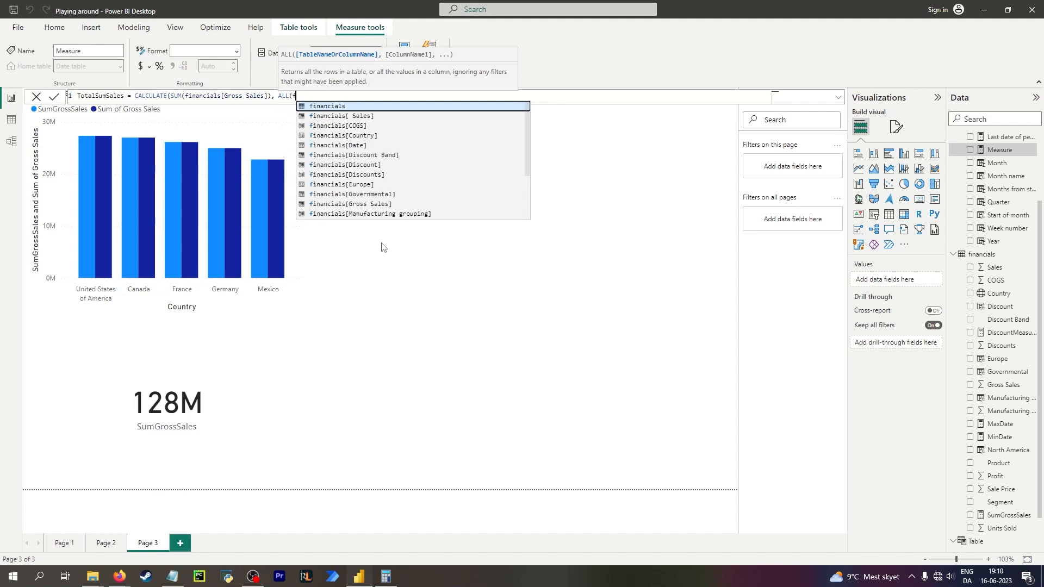
text()))
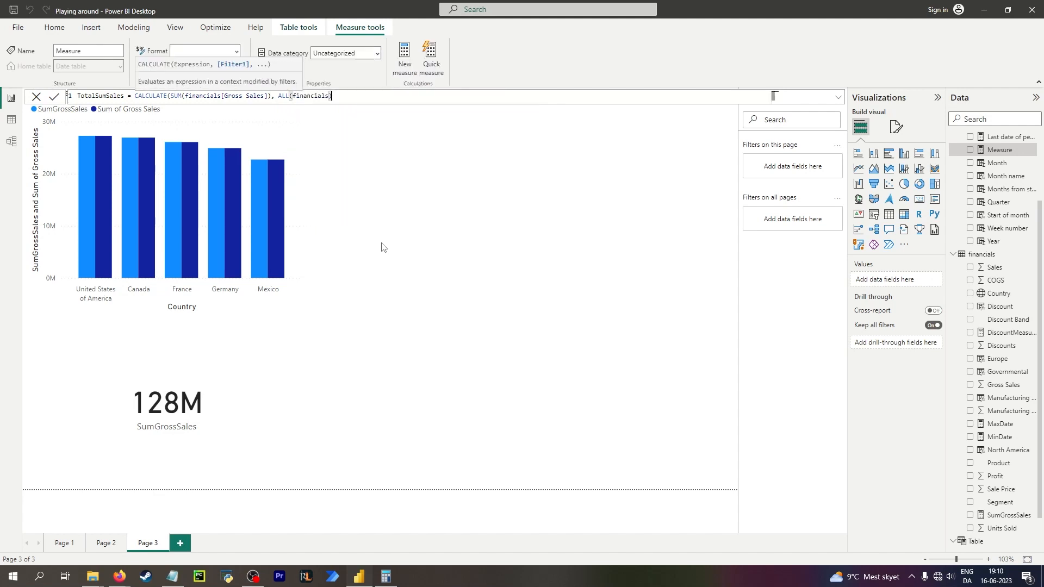
Complete TotalSumSales as CALCULATE(SUM(financials[Gross Sales]), ALL(financials)) and commit the measure.
key(Return)
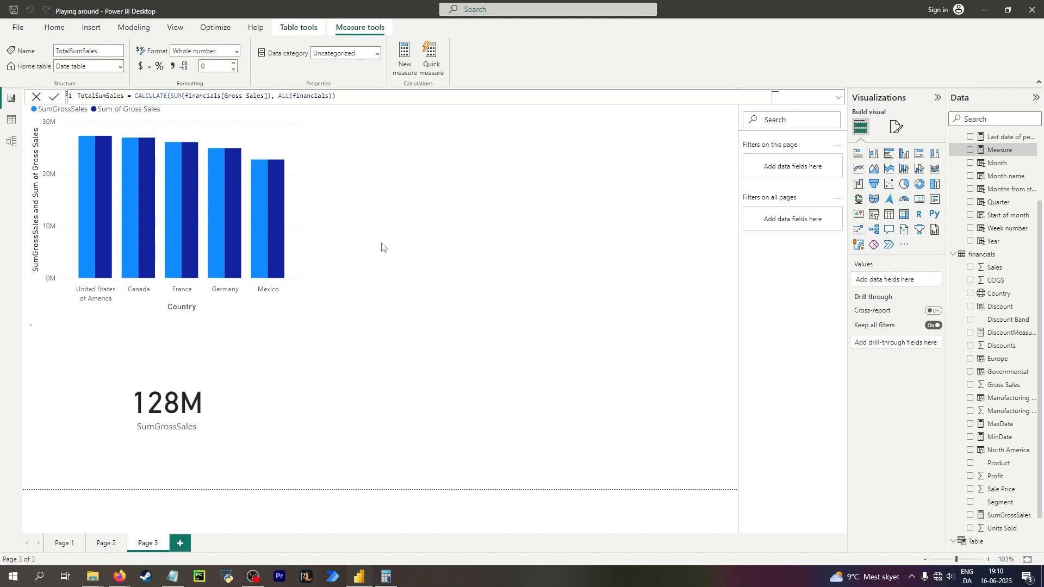
Select the Mexico and Germany columns to check how the card responds to cross-filtering.
click(266, 224)
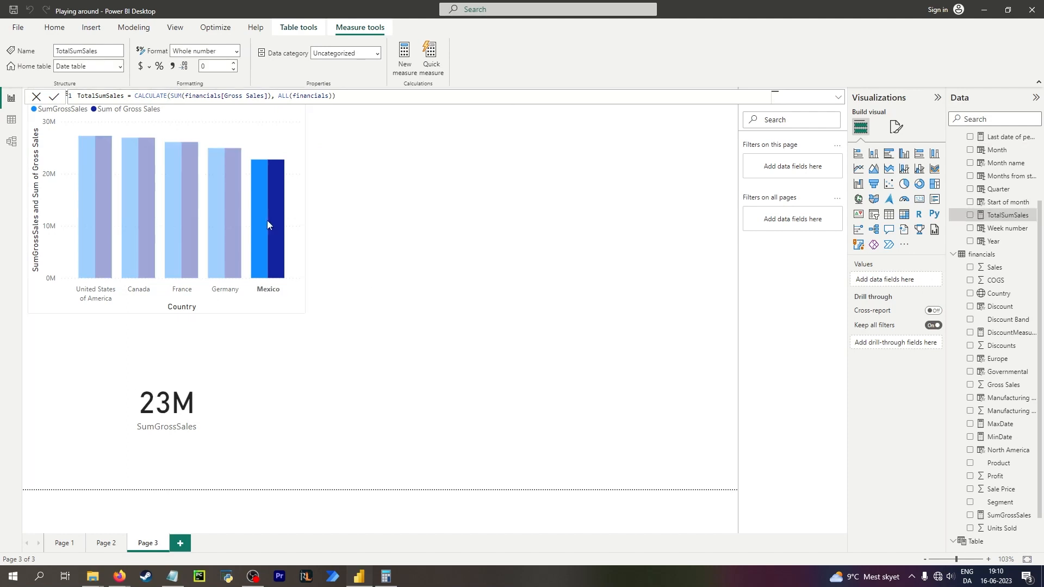
click(230, 222)
click(445, 282)
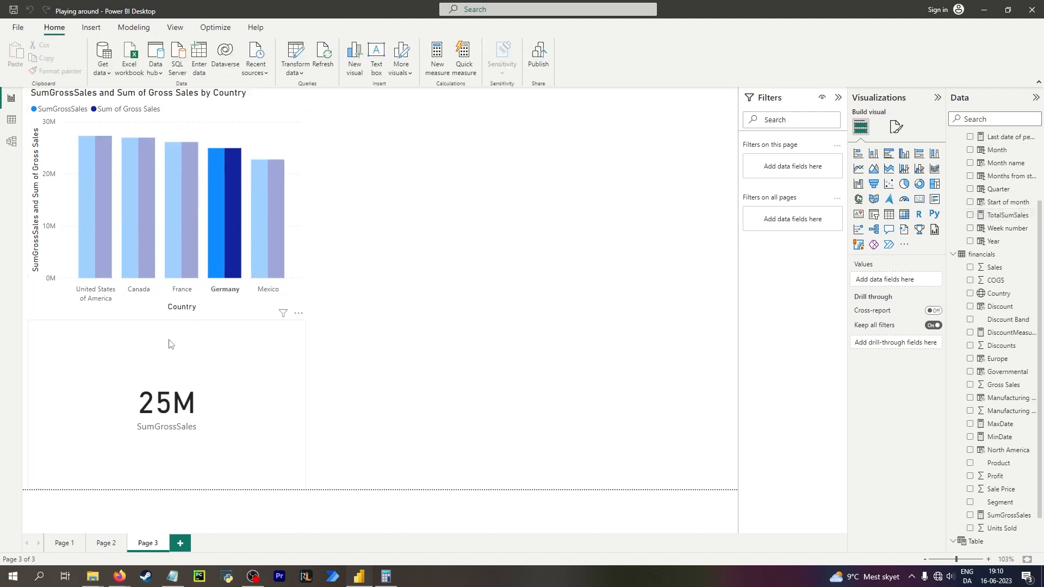
Add an empty card visual, locate the TotalSumSales measure and set its home table to financials.
click(919, 199)
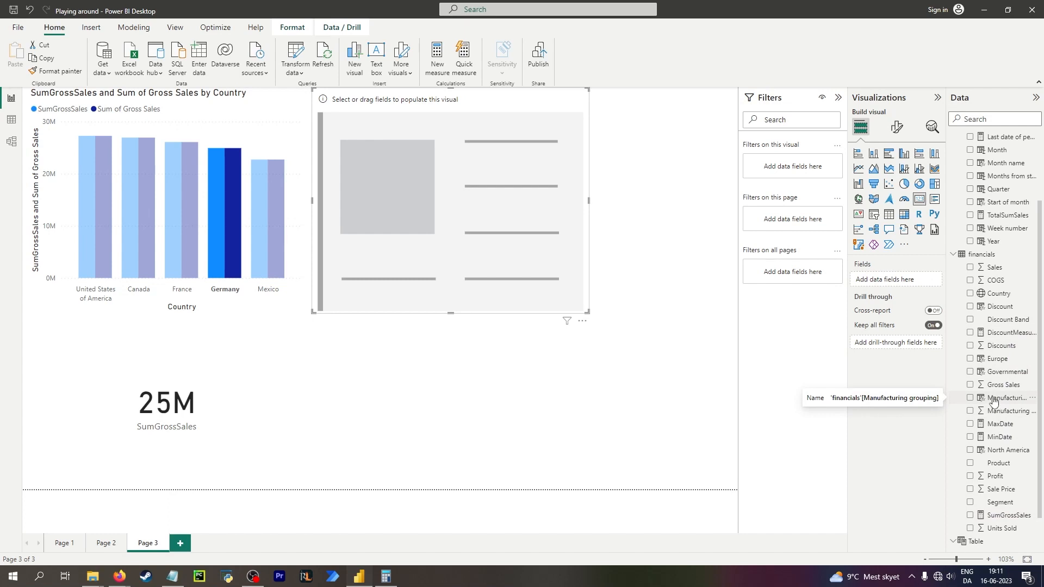
scroll(993, 401, up, 3)
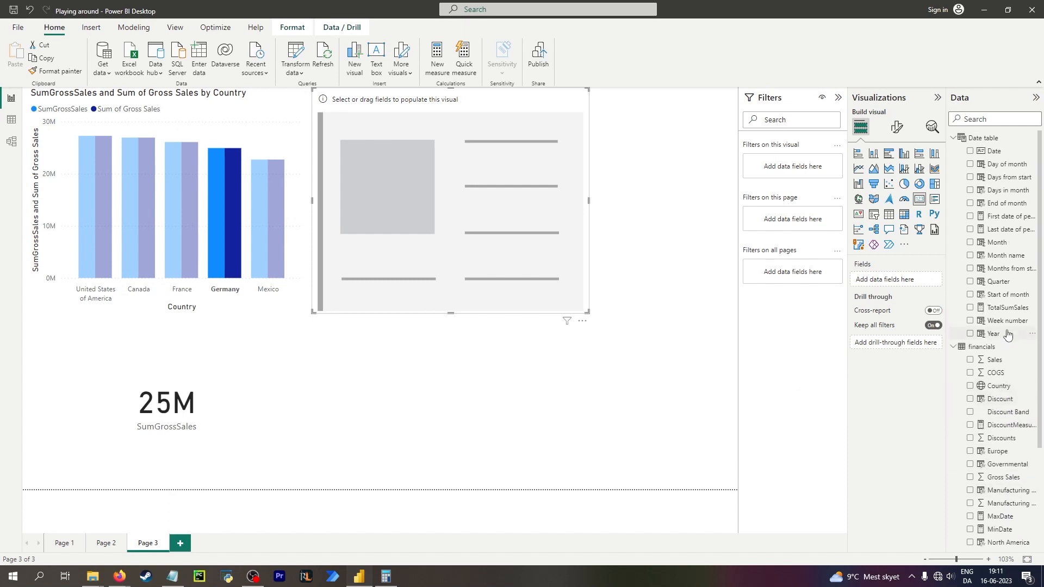
click(998, 118)
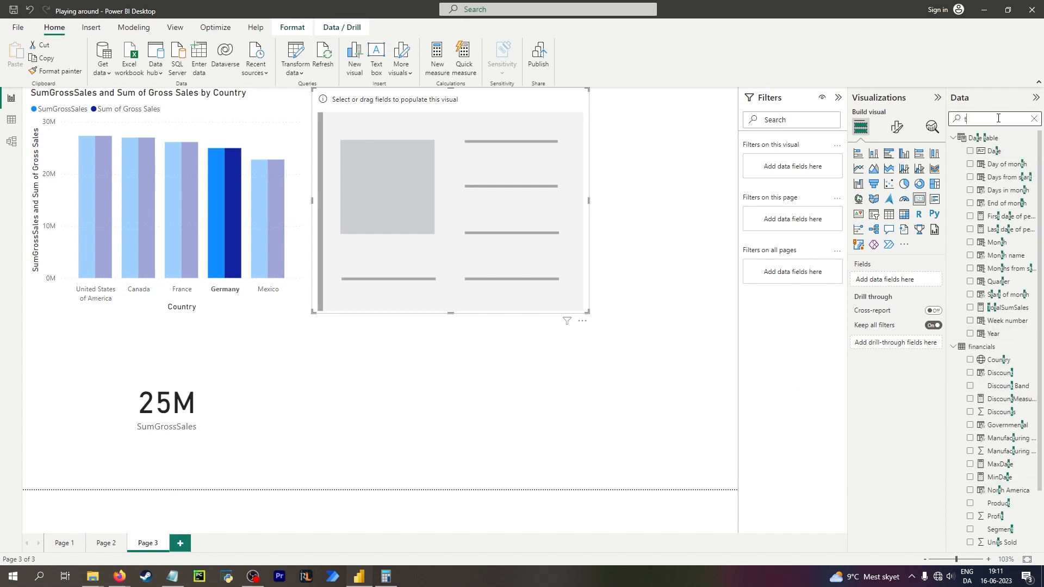
text(to)
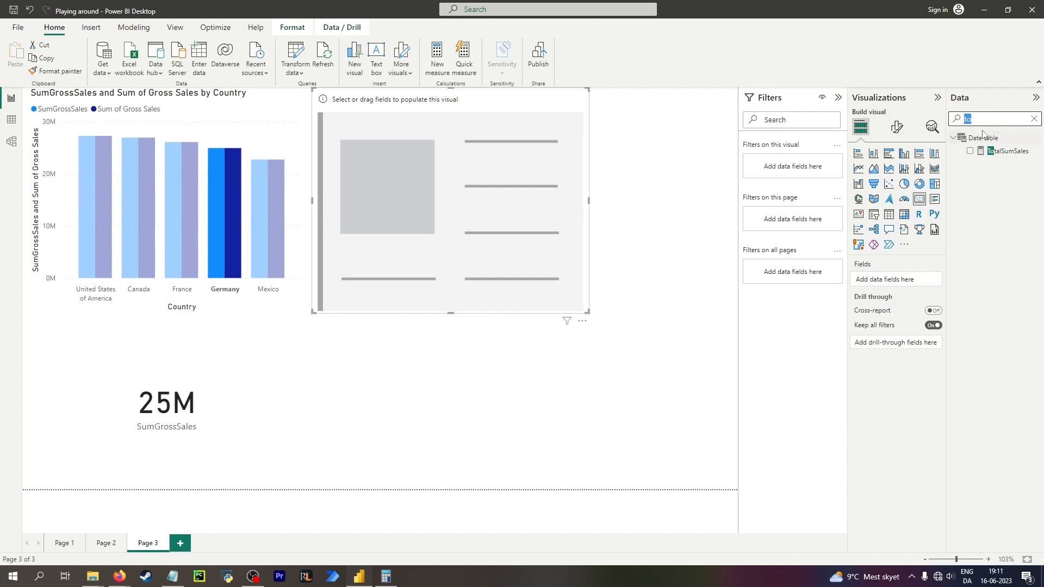
key(BackSpace)
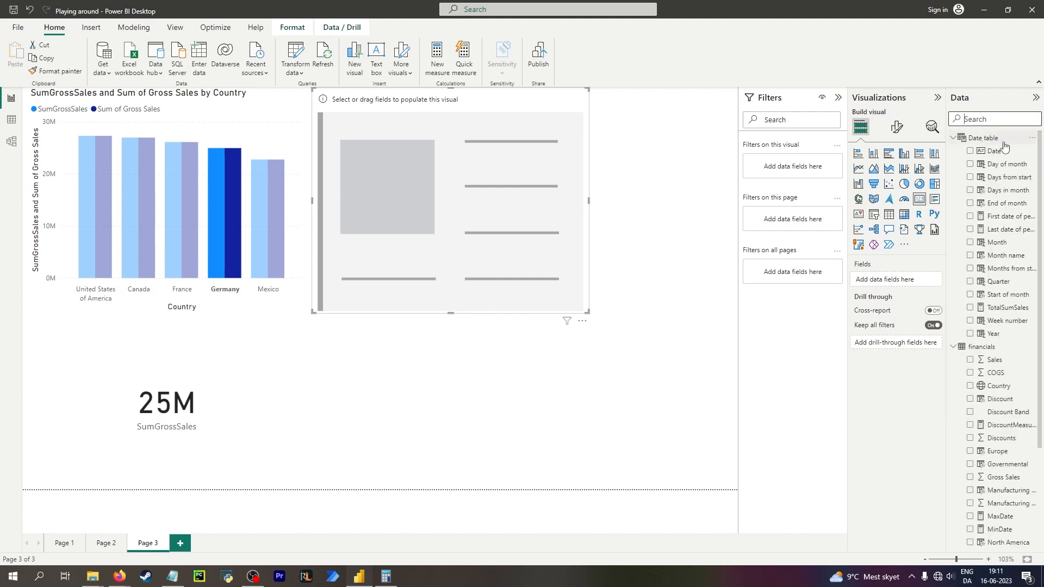
click(1006, 309)
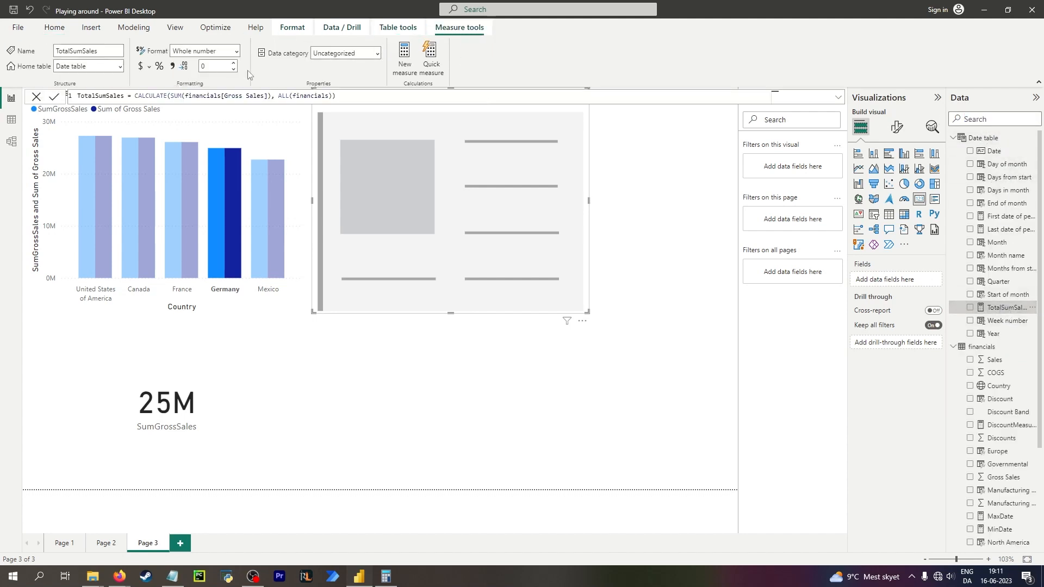
click(120, 66)
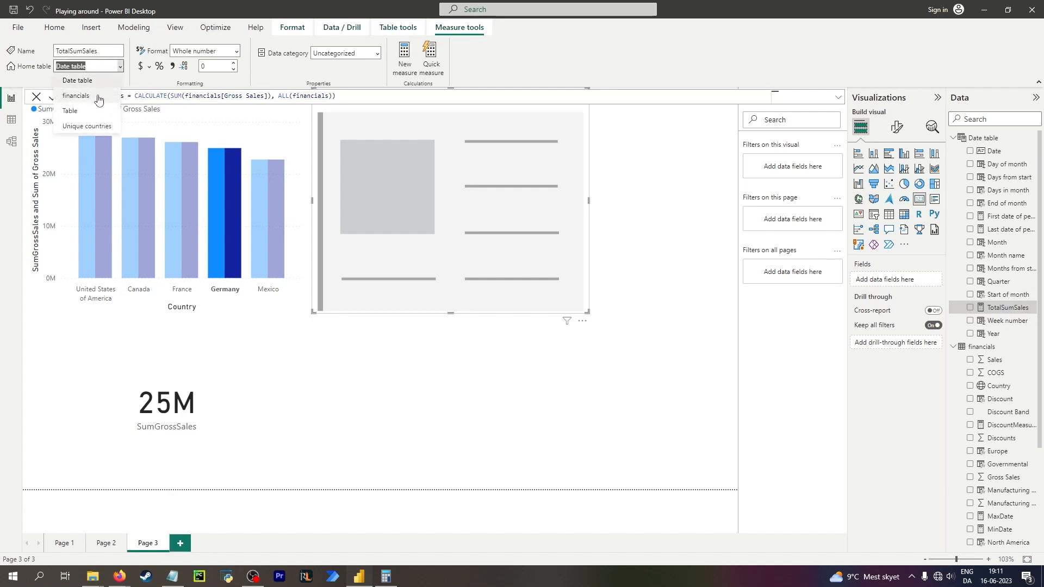
click(76, 96)
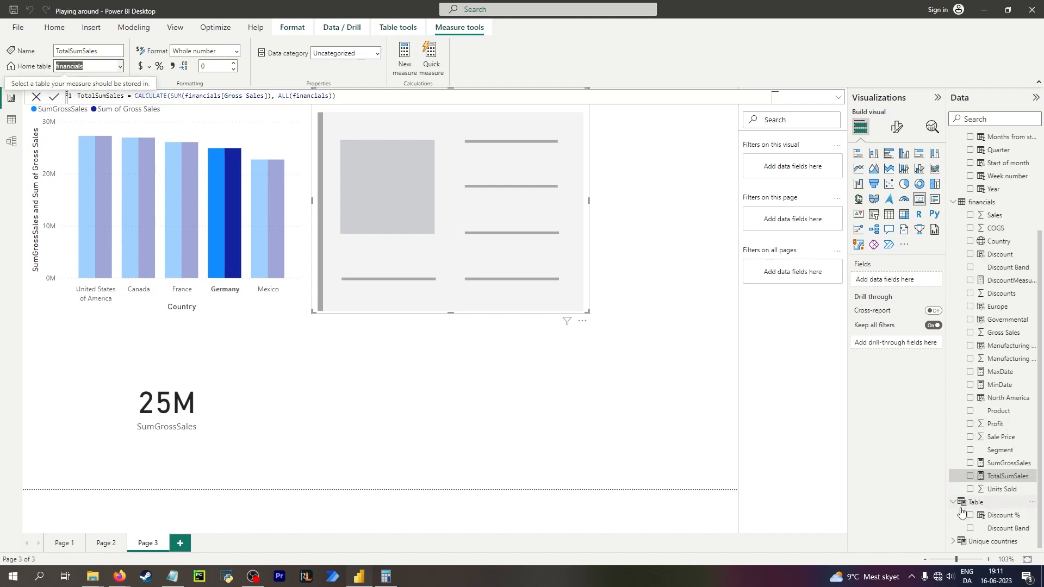
Add the TotalSumSales measure to a new visual below the chart and turn it into a card.
click(613, 424)
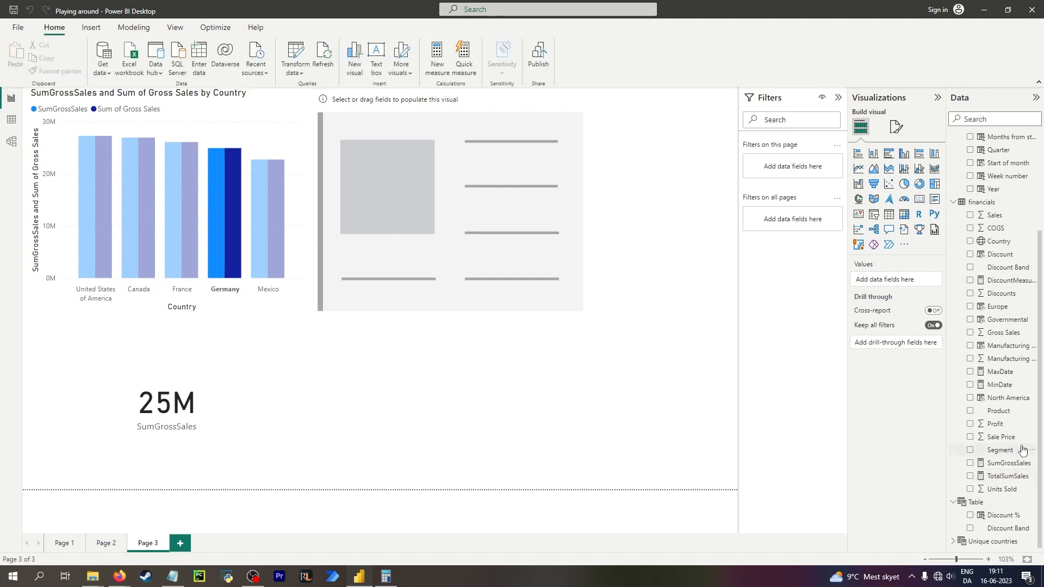
scroll(1014, 452, up, 3)
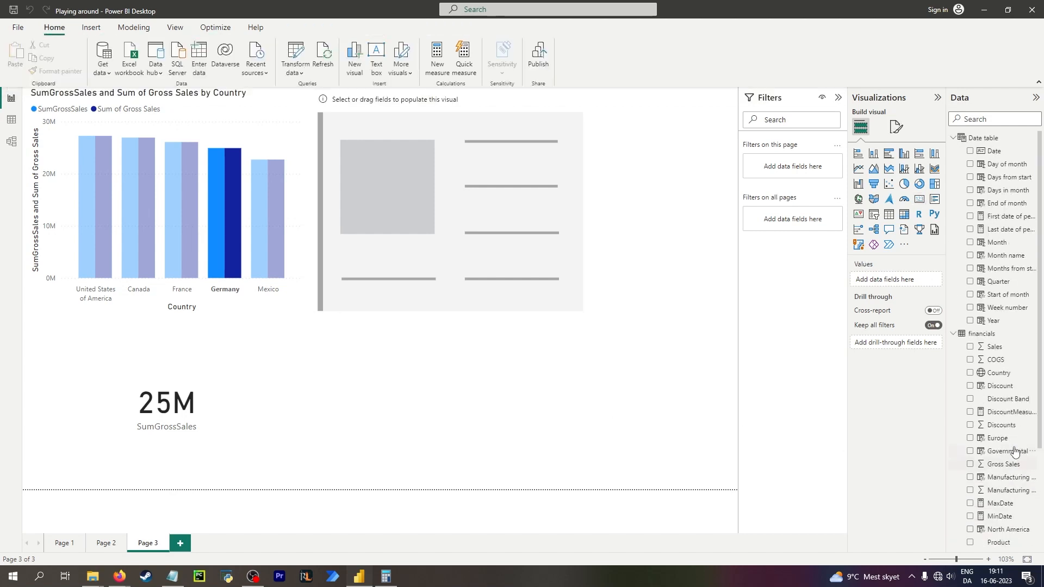
scroll(1011, 456, down, 3)
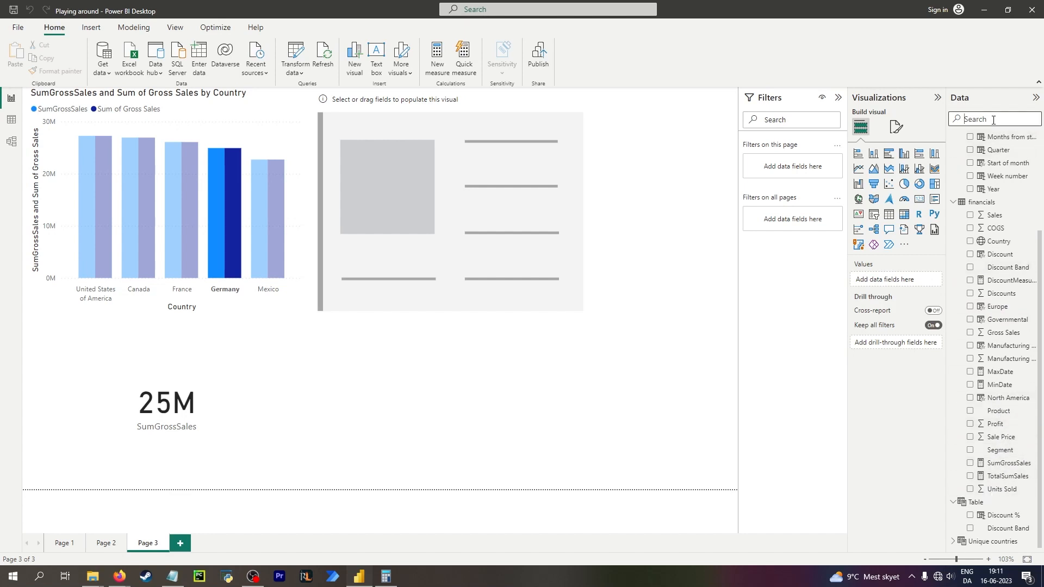
text(tot)
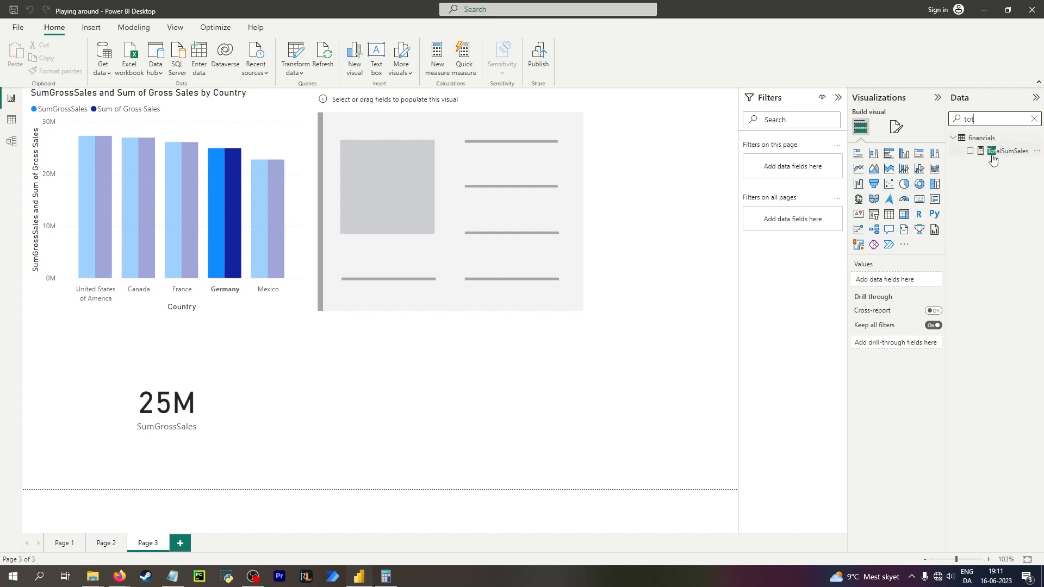
click(1033, 118)
scroll(959, 331, down, 3)
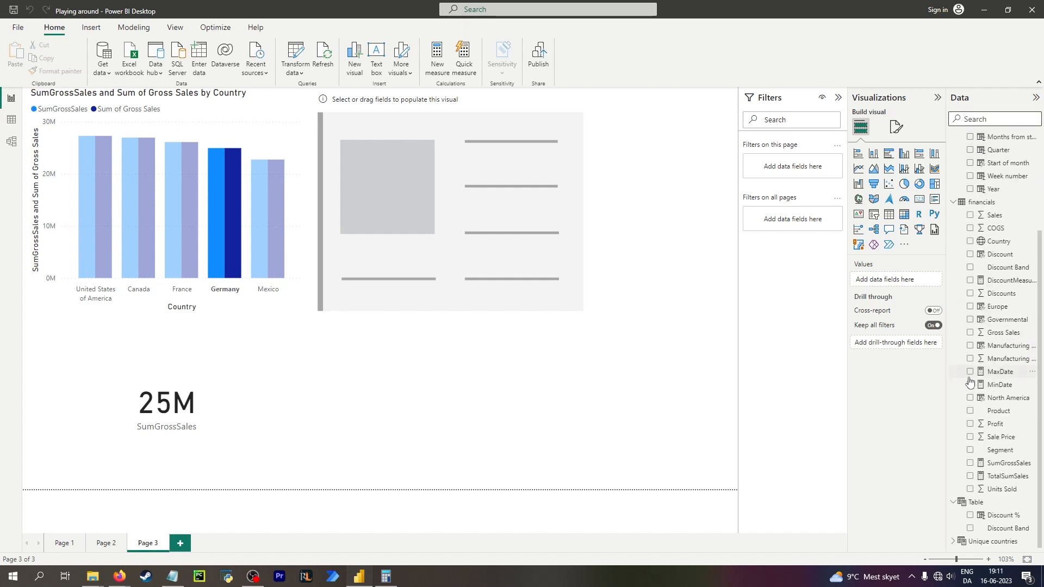
click(968, 475)
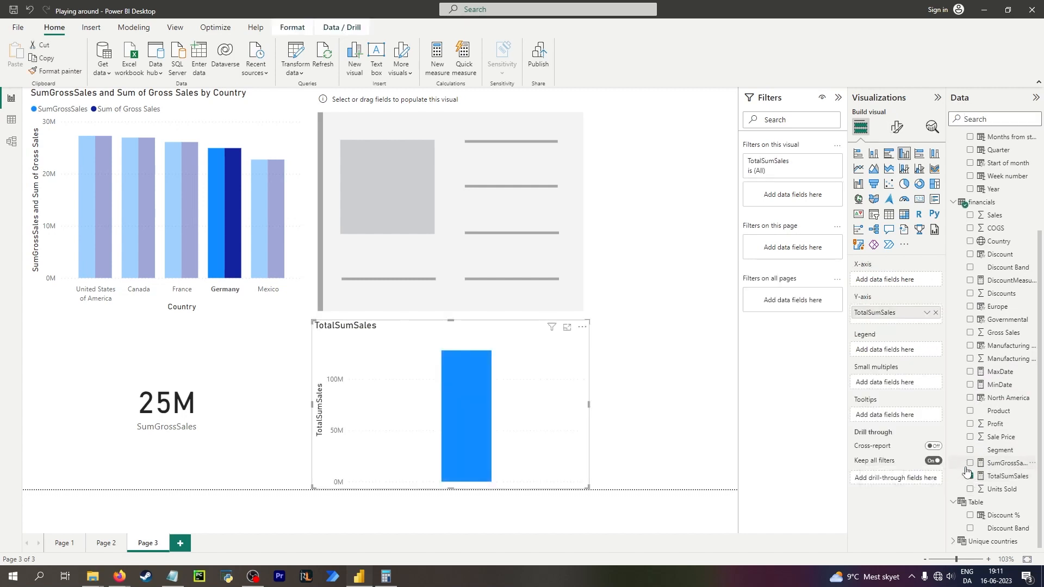
click(919, 203)
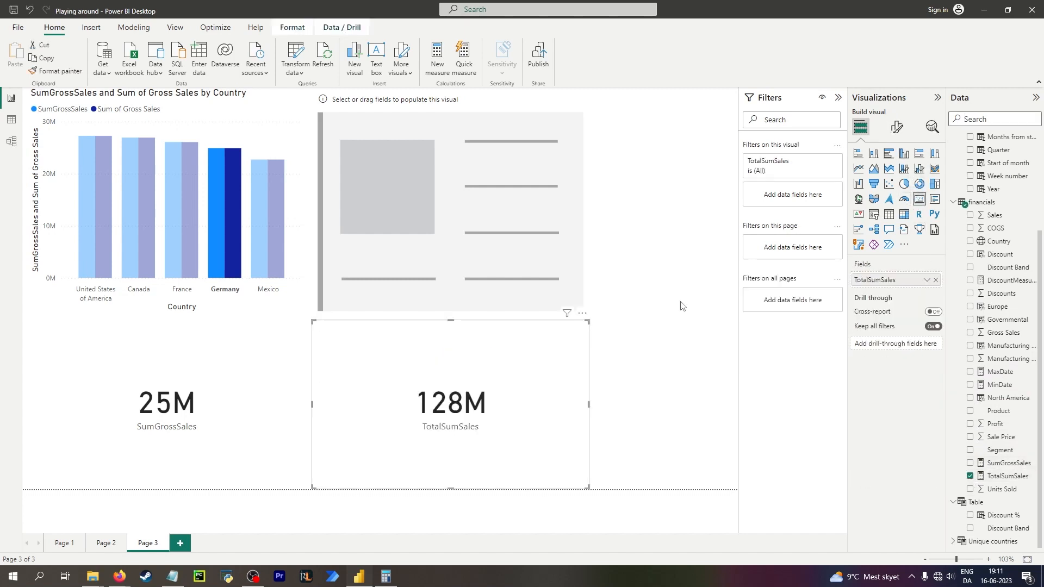
Select and deselect the Germany column to compare how the SumGrossSales and TotalSumSales cards respond.
click(230, 217)
click(230, 217)
click(230, 217)
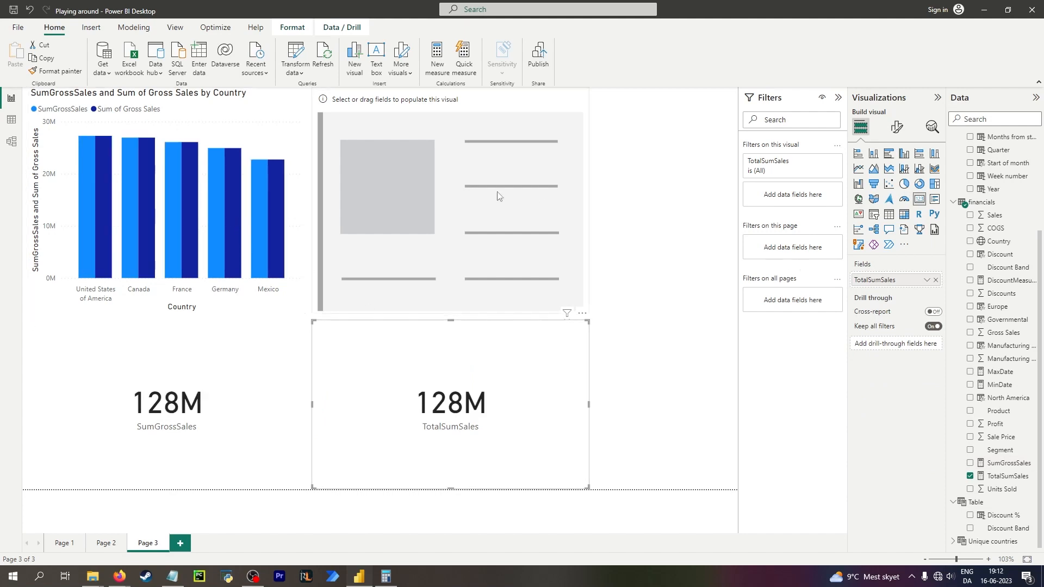
click(509, 231)
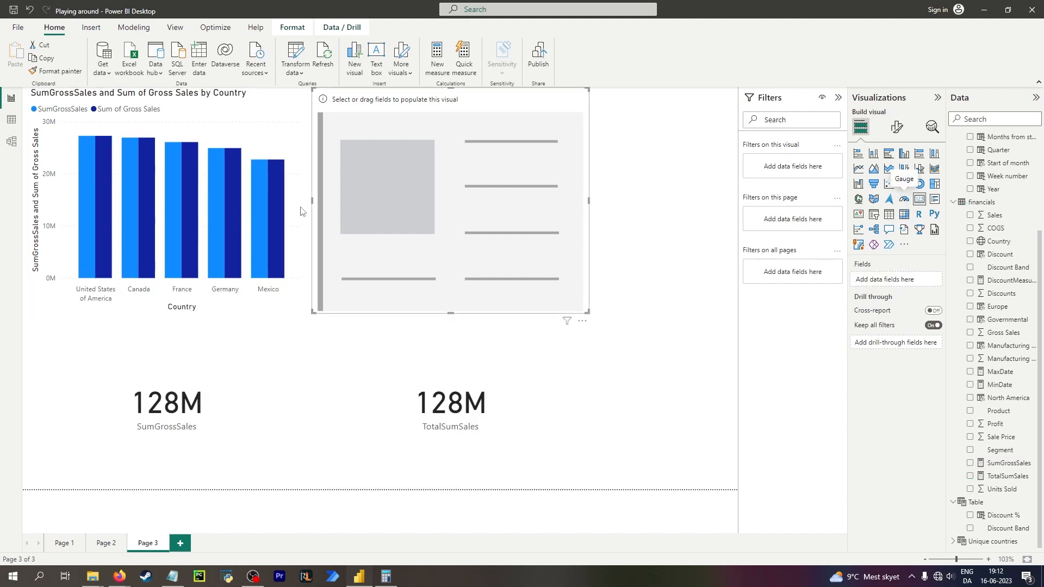
click(227, 244)
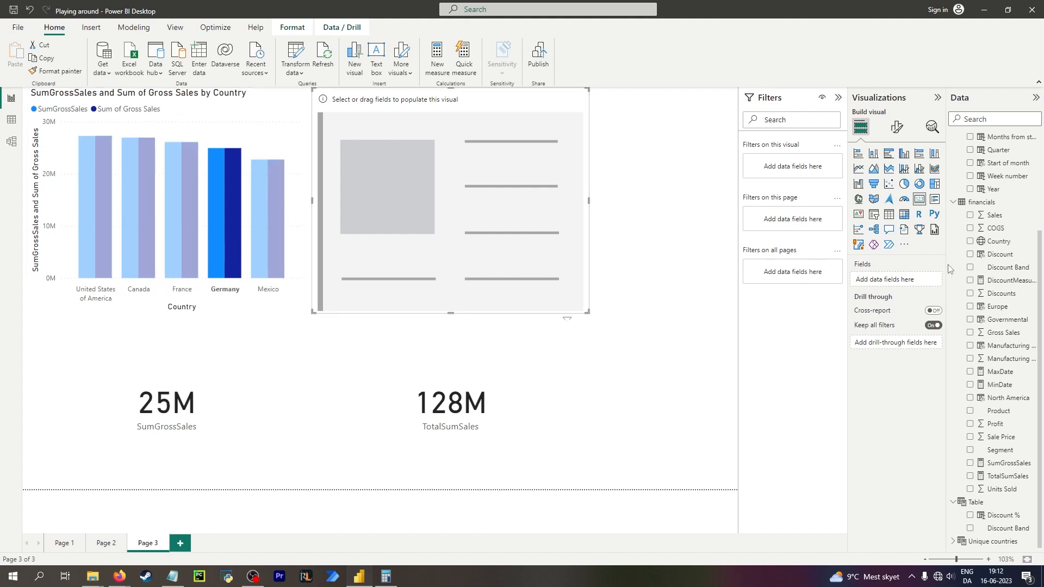
Add the Date table's Year field to the empty top visual and convert it into a slicer.
scroll(1005, 334, up, 5)
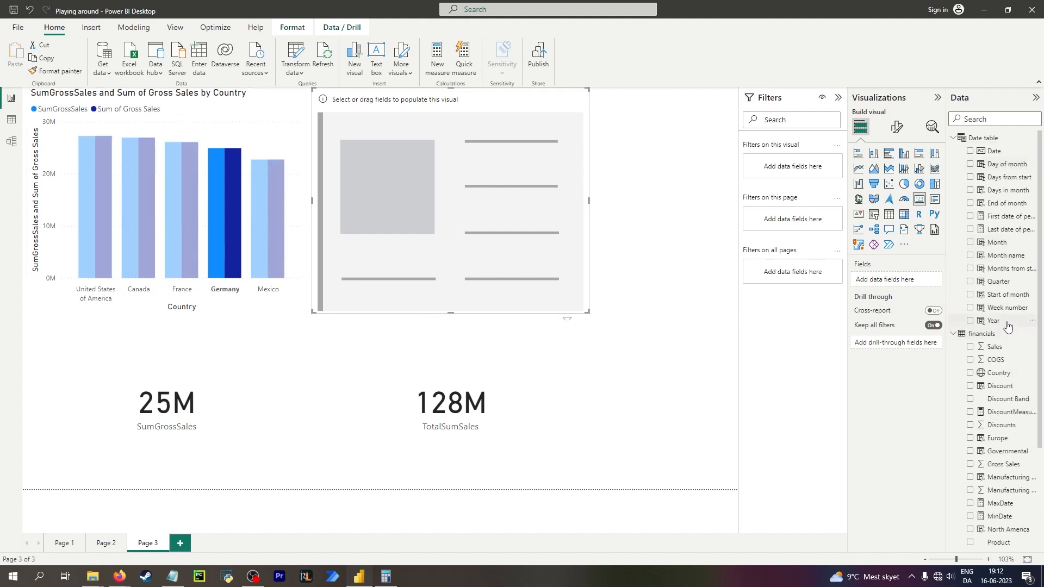
click(1006, 322)
click(970, 321)
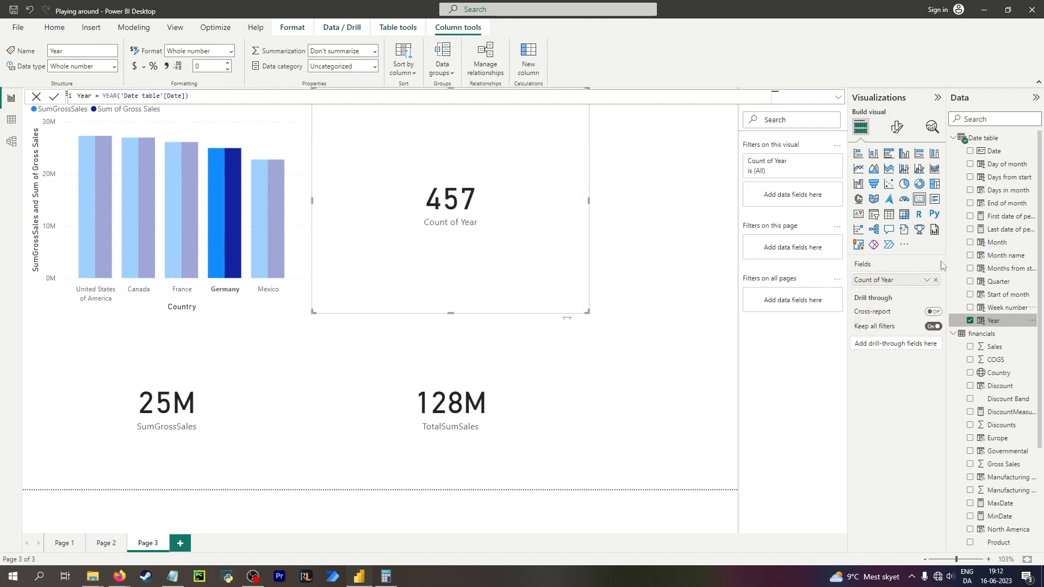
click(888, 153)
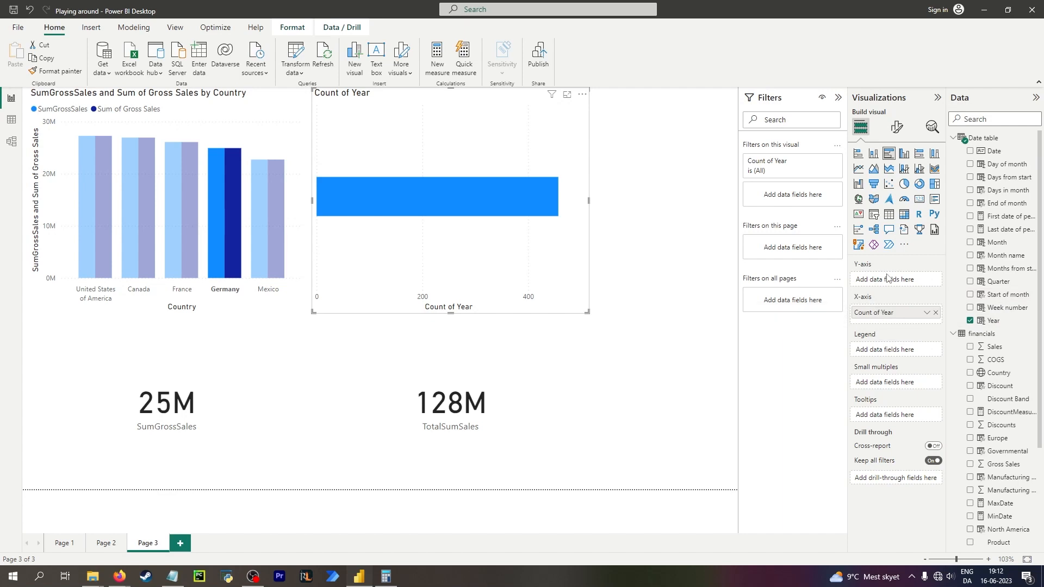
click(903, 154)
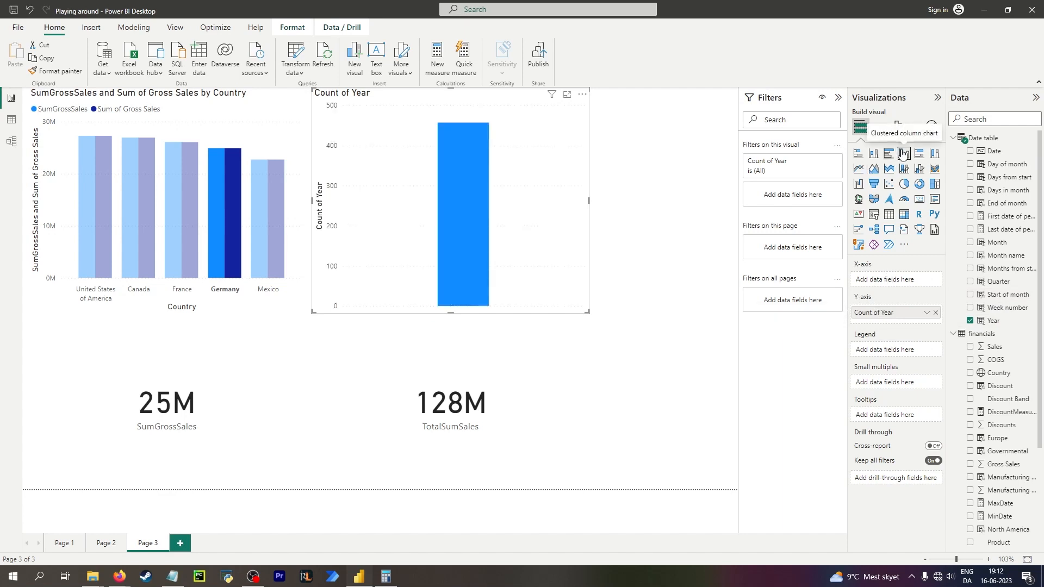
click(874, 216)
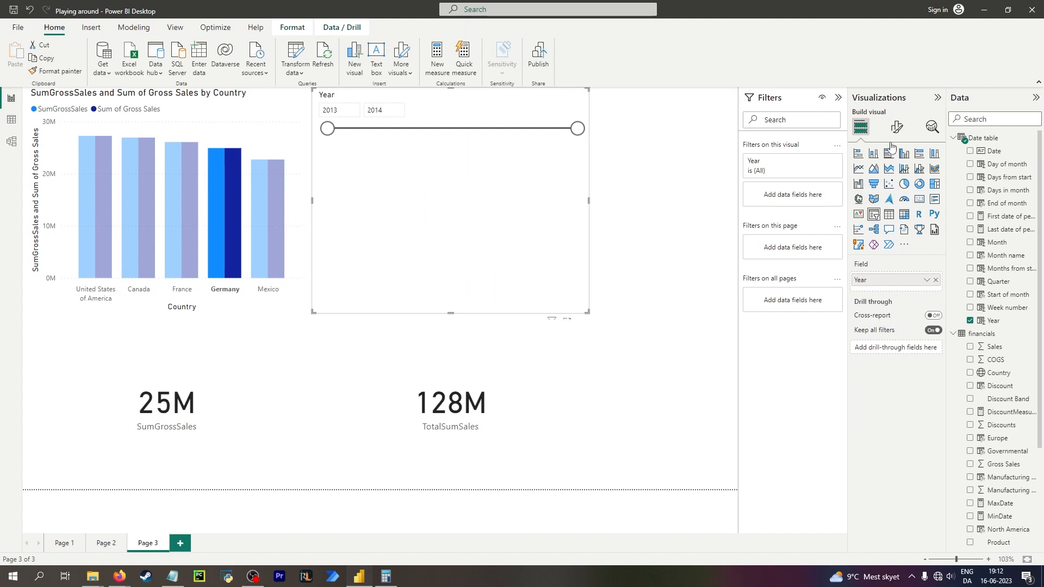
Set the Year slicer's style to Dropdown.
click(897, 127)
click(875, 203)
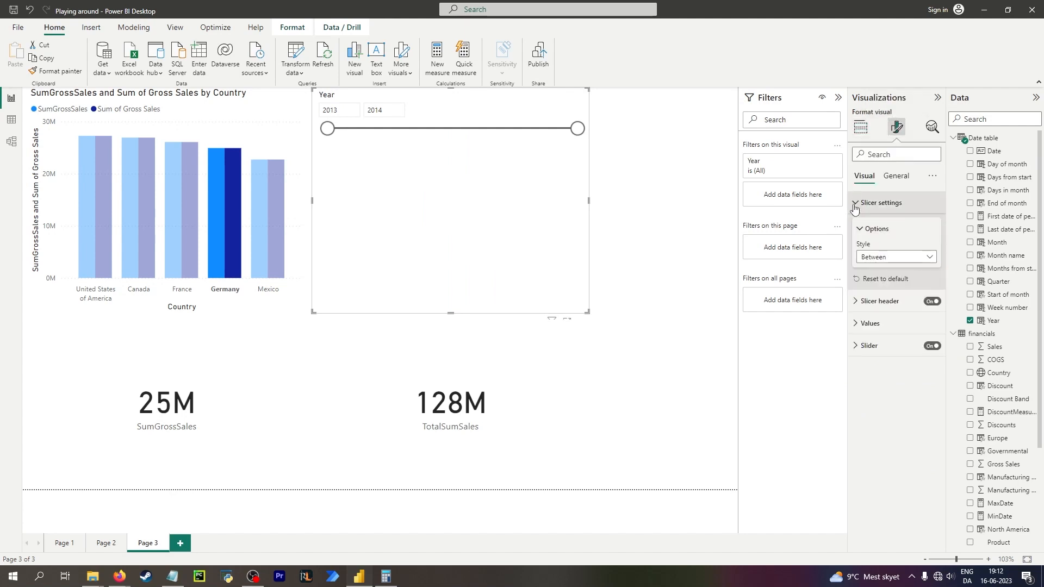
click(896, 257)
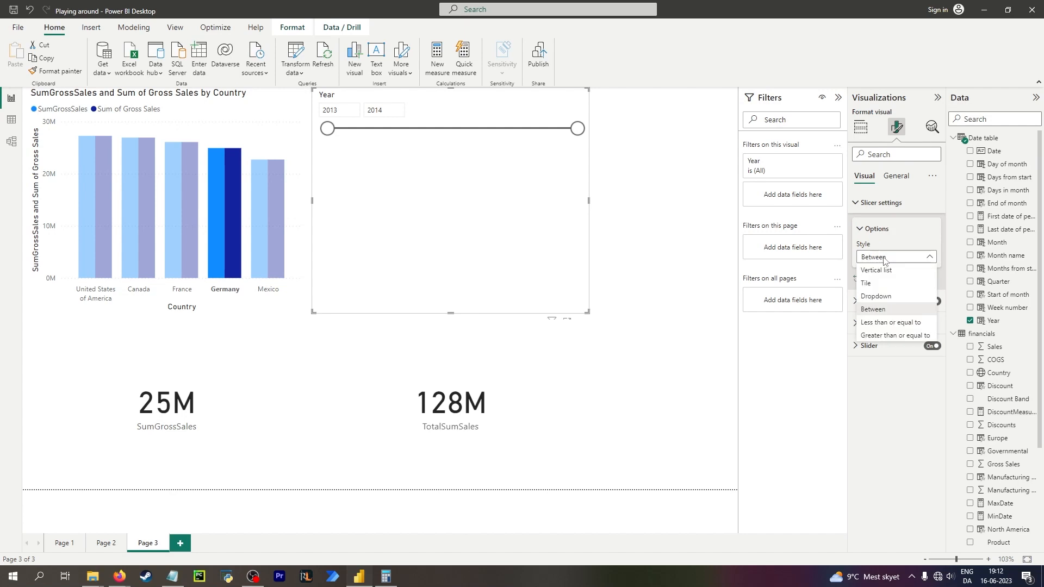
click(889, 294)
Filter the Year slicer to 2013 only.
click(389, 111)
click(326, 128)
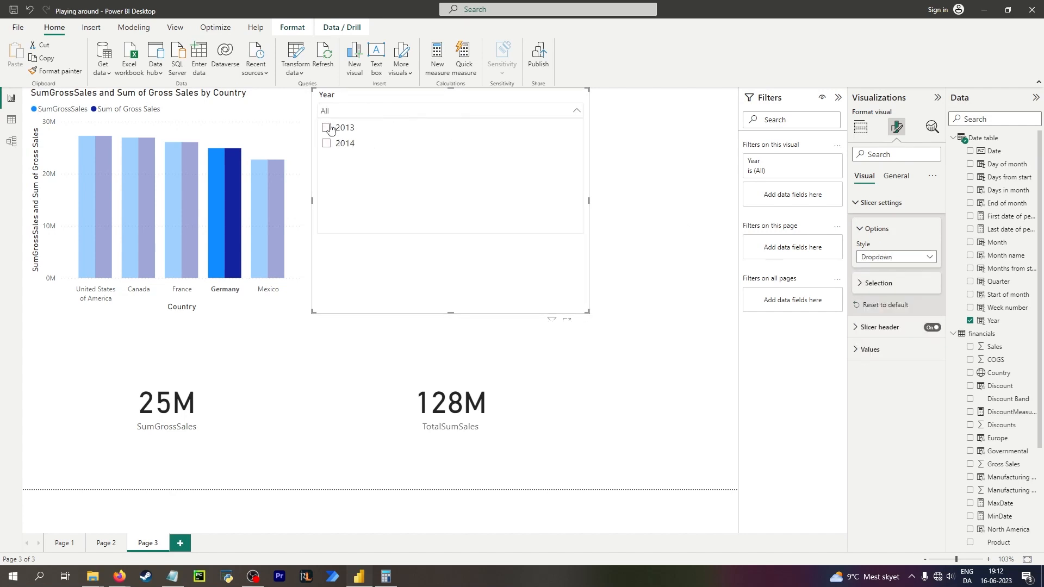
click(326, 127)
click(327, 143)
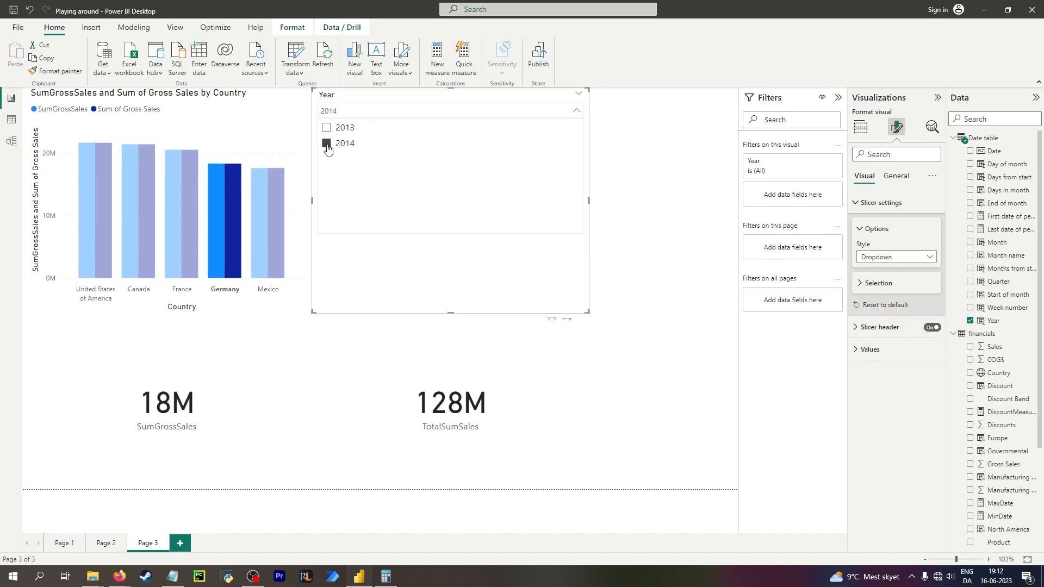
click(326, 128)
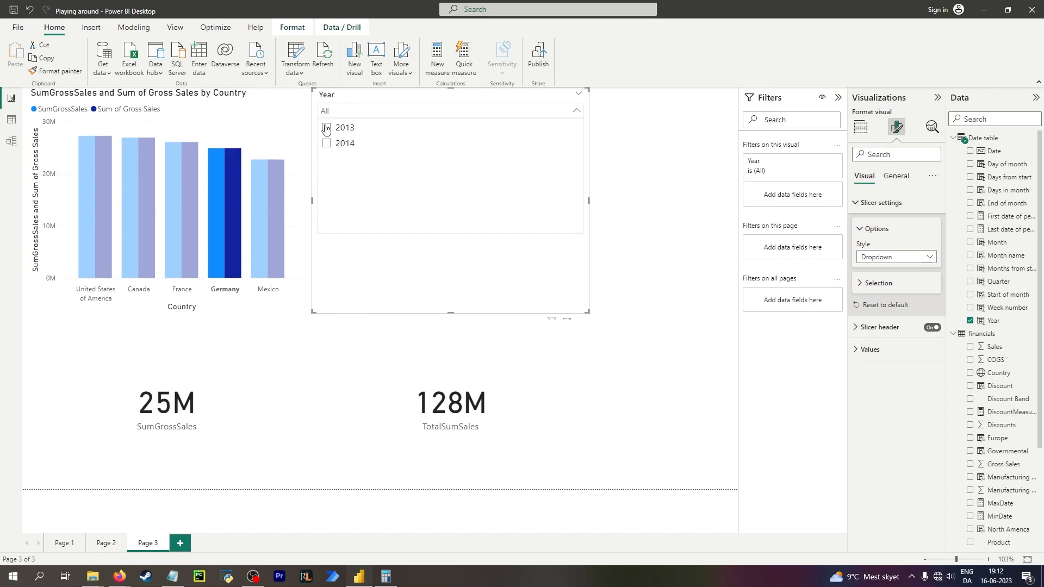
Select the TotalSumSales card and open the TotalSumSales measure to review its formula.
click(474, 390)
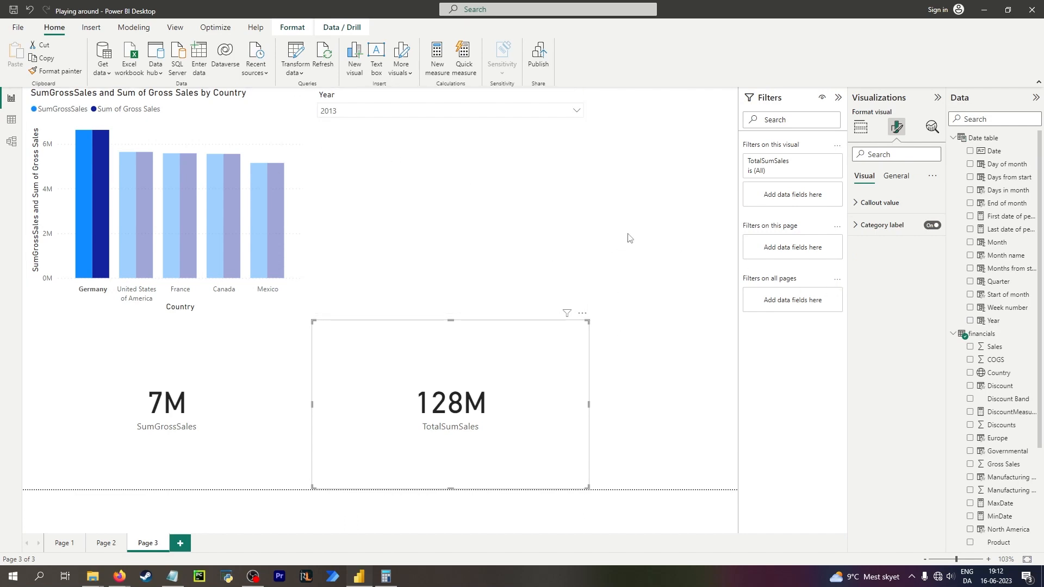
scroll(1008, 294, down, 3)
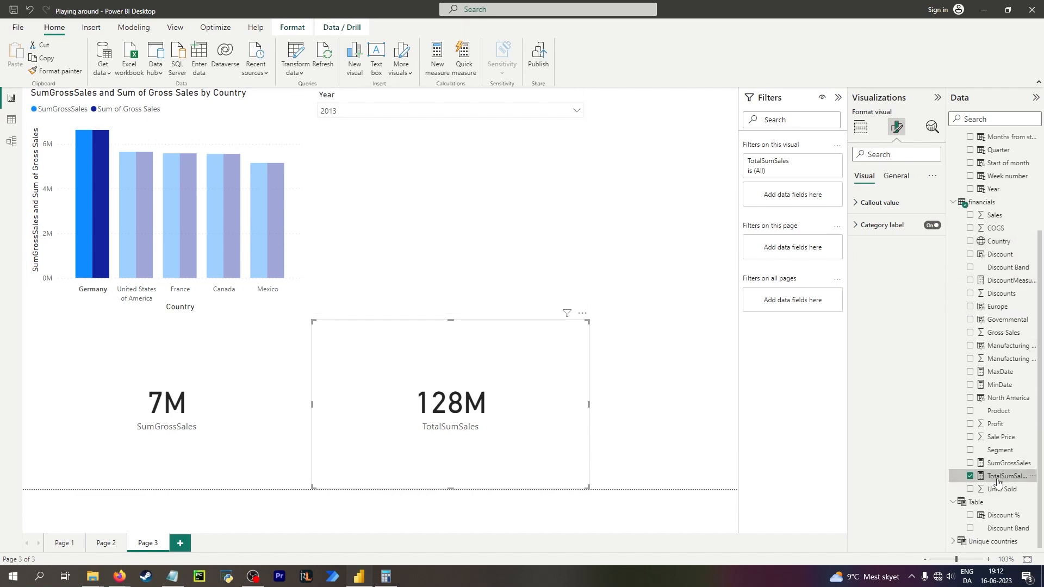
click(1006, 476)
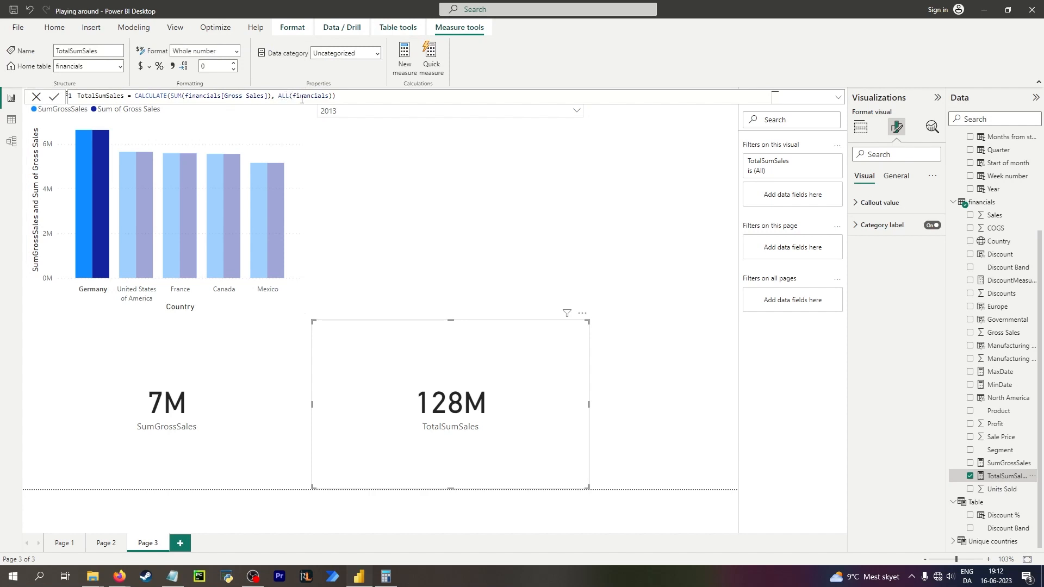
scroll(984, 288, up, 3)
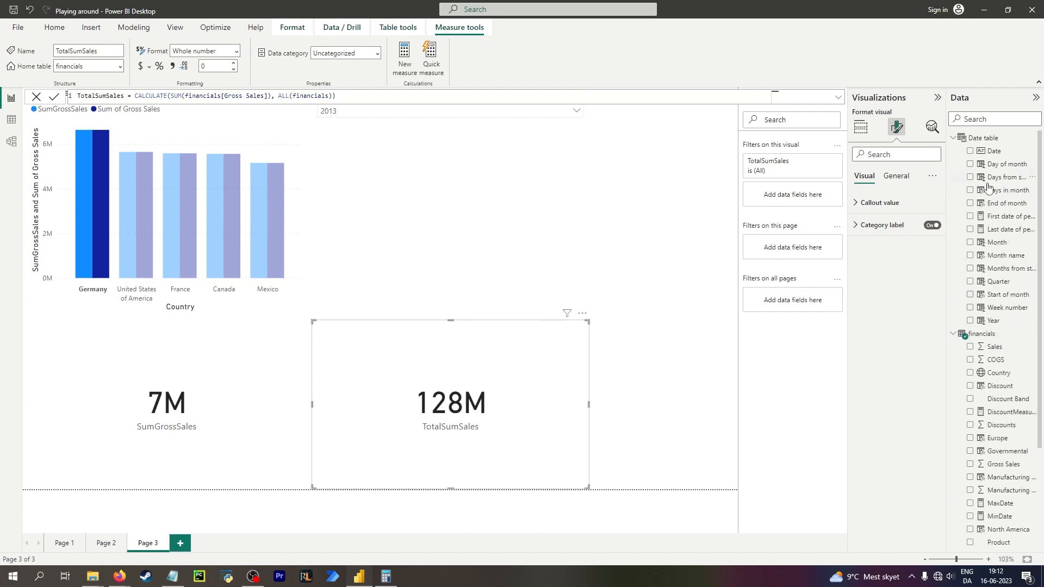
scroll(992, 217, down, 3)
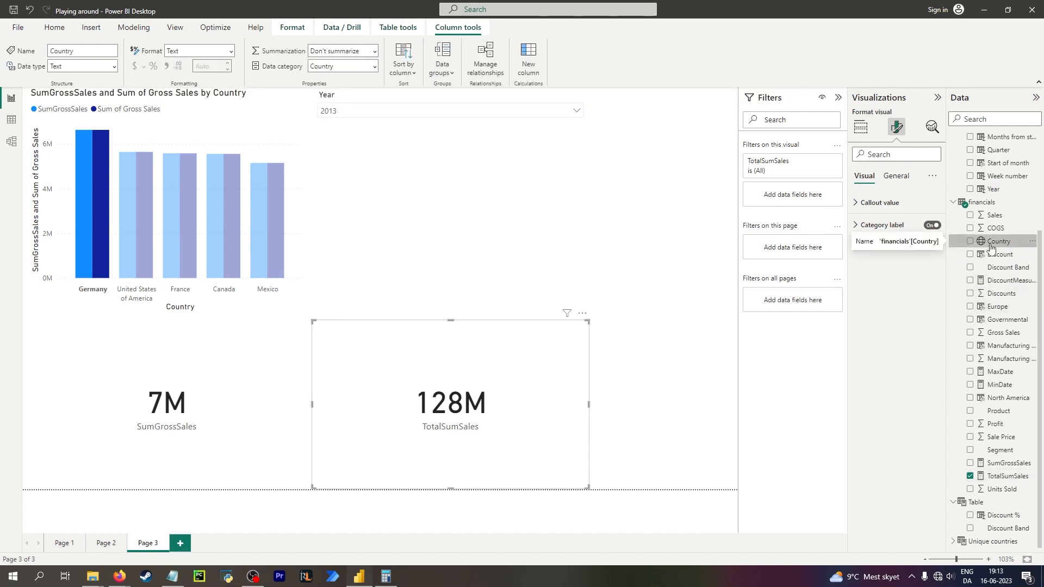
Inspect the TotalSumSales formula, expanding and collapsing the formula bar while switching between visuals.
click(582, 236)
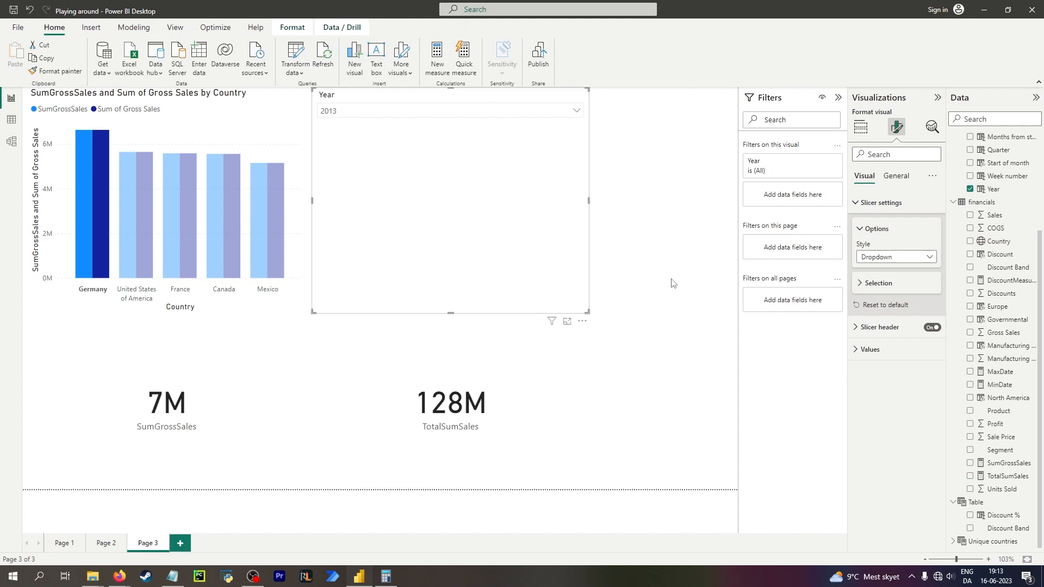
click(653, 243)
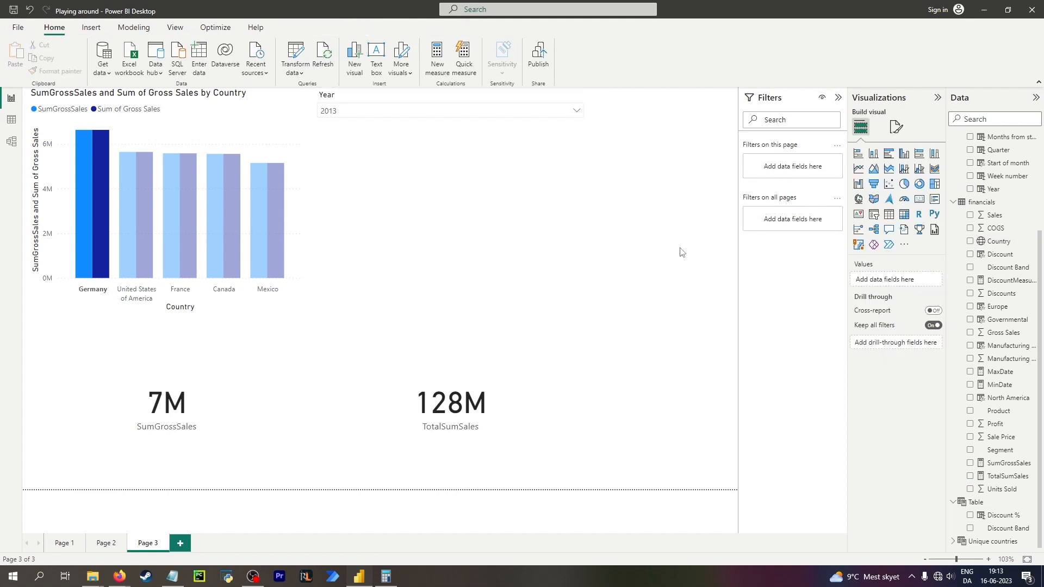
click(489, 384)
click(432, 279)
click(655, 280)
click(1009, 476)
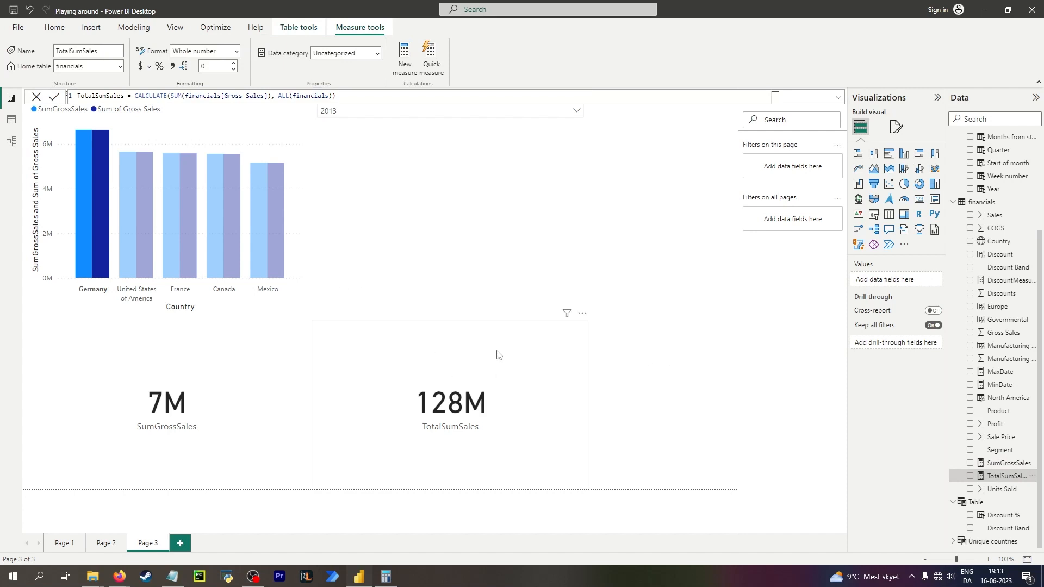
click(838, 98)
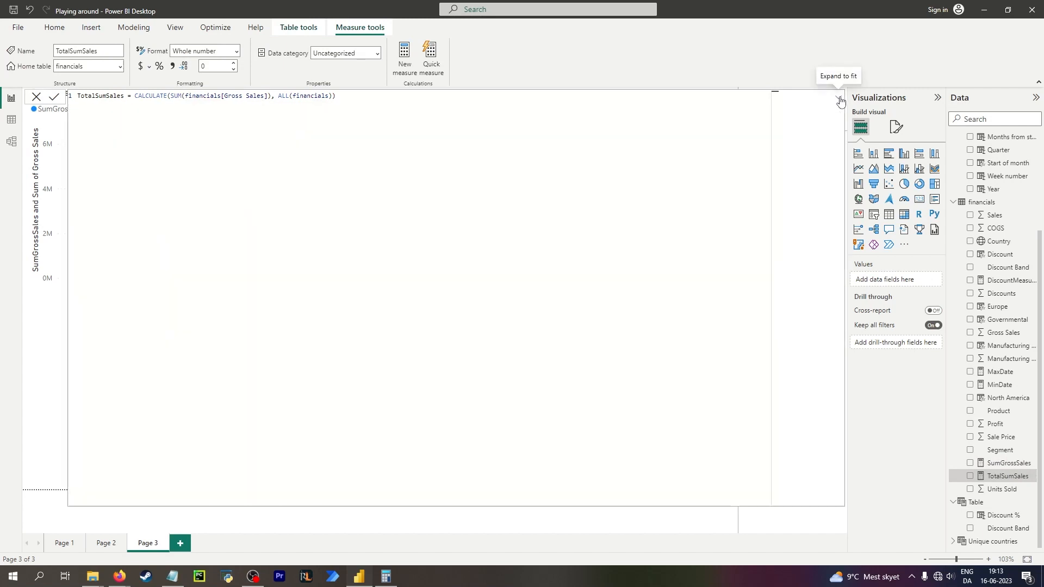
click(839, 99)
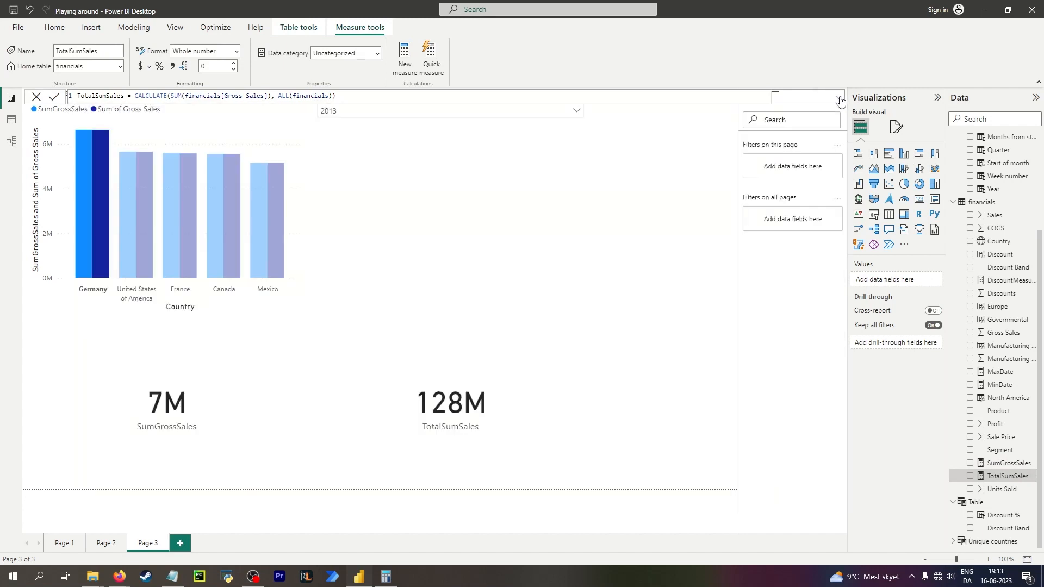
click(629, 254)
Compare the SumGrossSales and TotalSumSales formulas against their cards under the 2013 slicer filter.
click(455, 113)
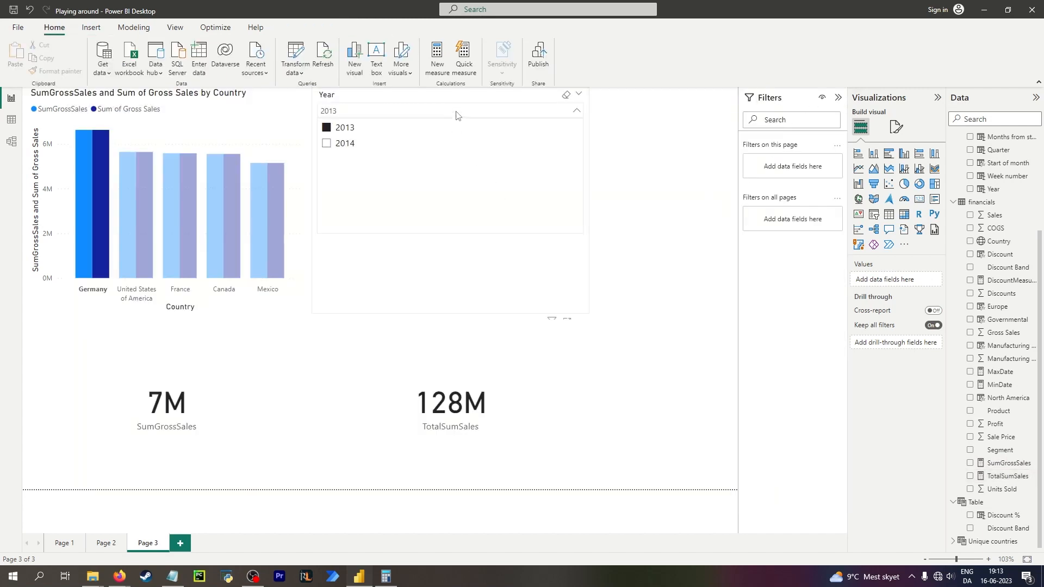
click(458, 112)
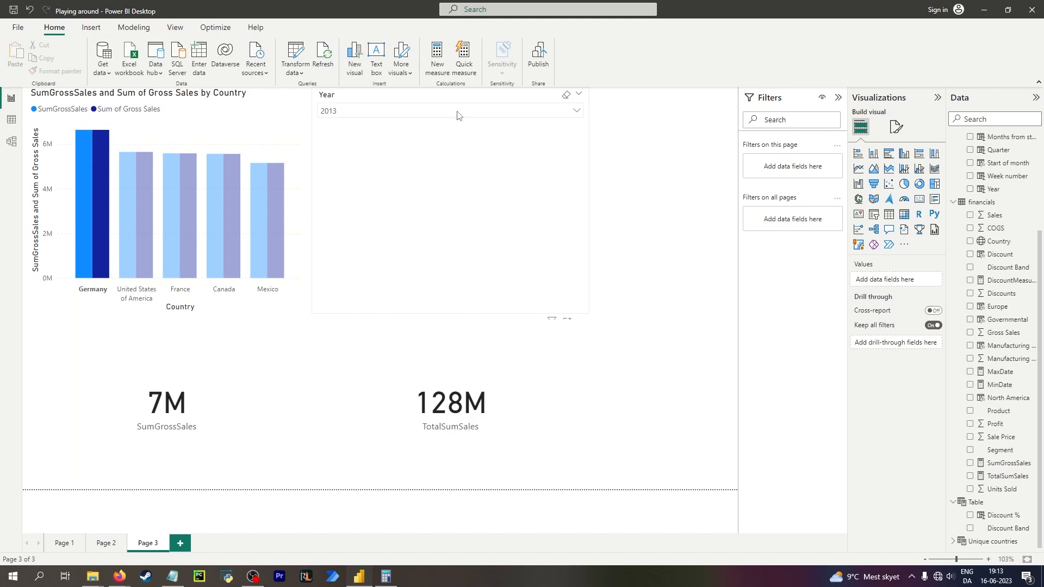
click(462, 367)
click(200, 384)
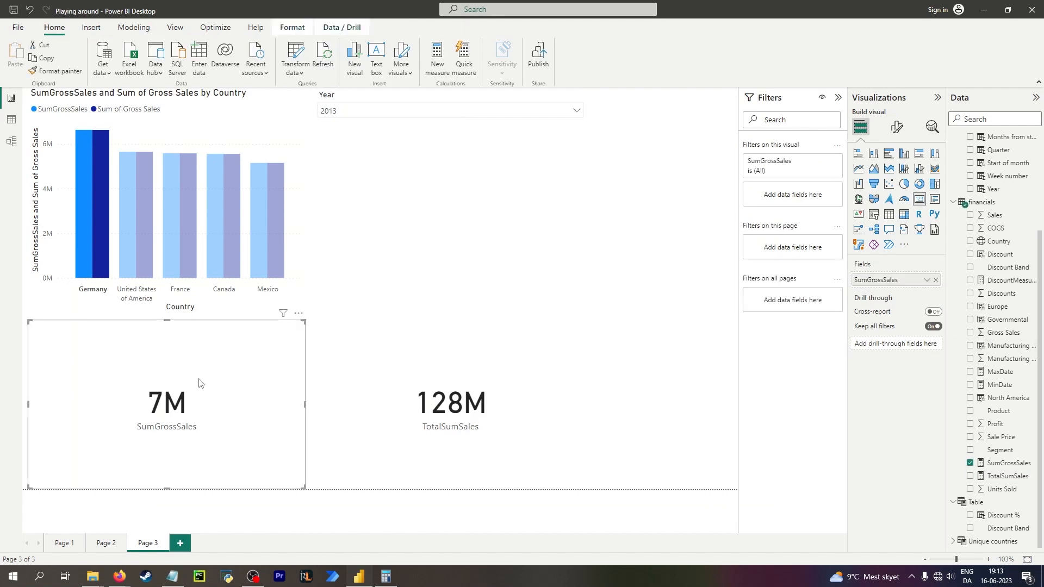
click(316, 399)
click(1009, 462)
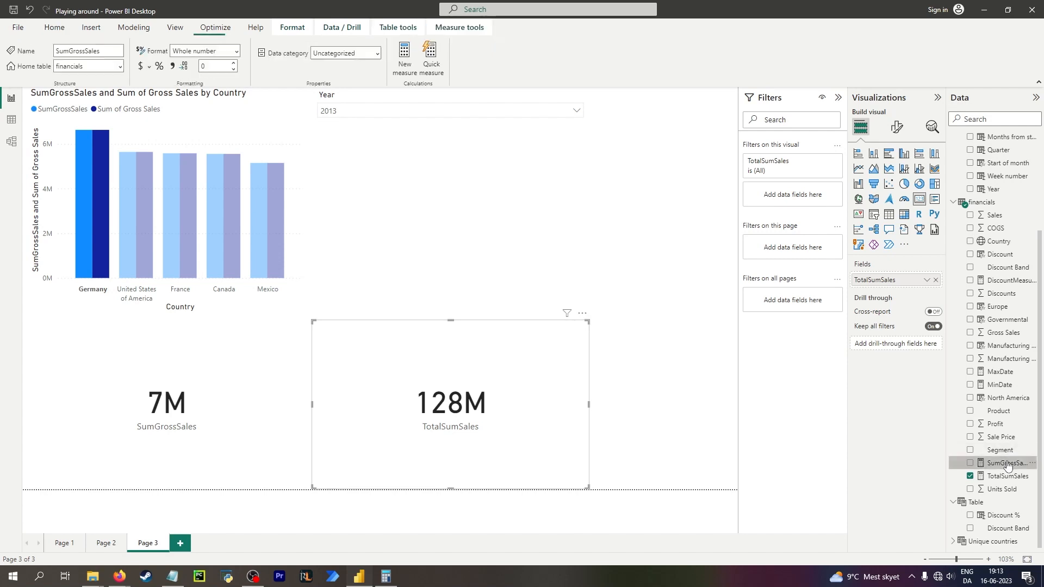
click(1006, 476)
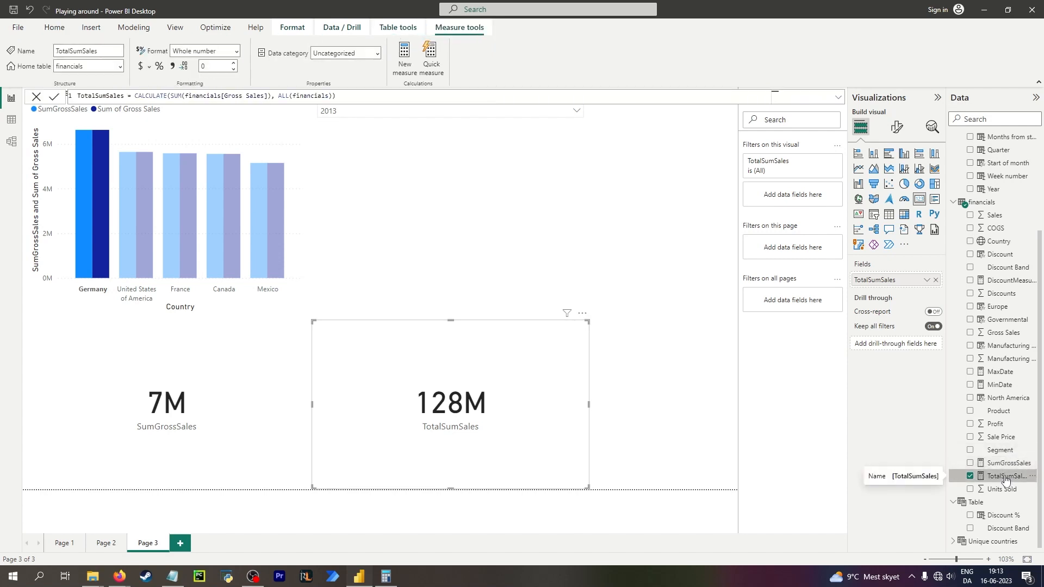
click(1001, 463)
scroll(1000, 446, up, 5)
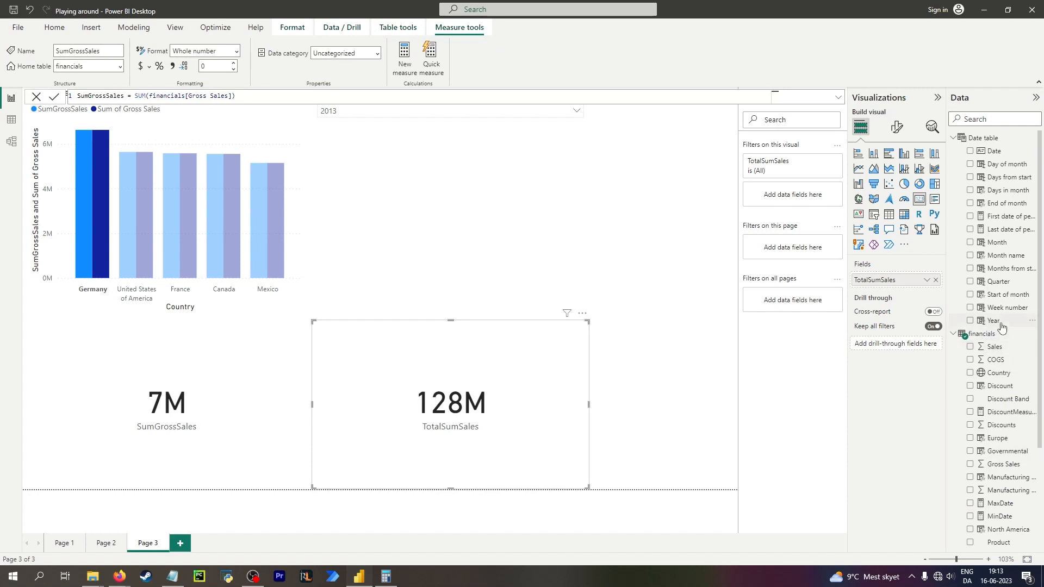
click(662, 312)
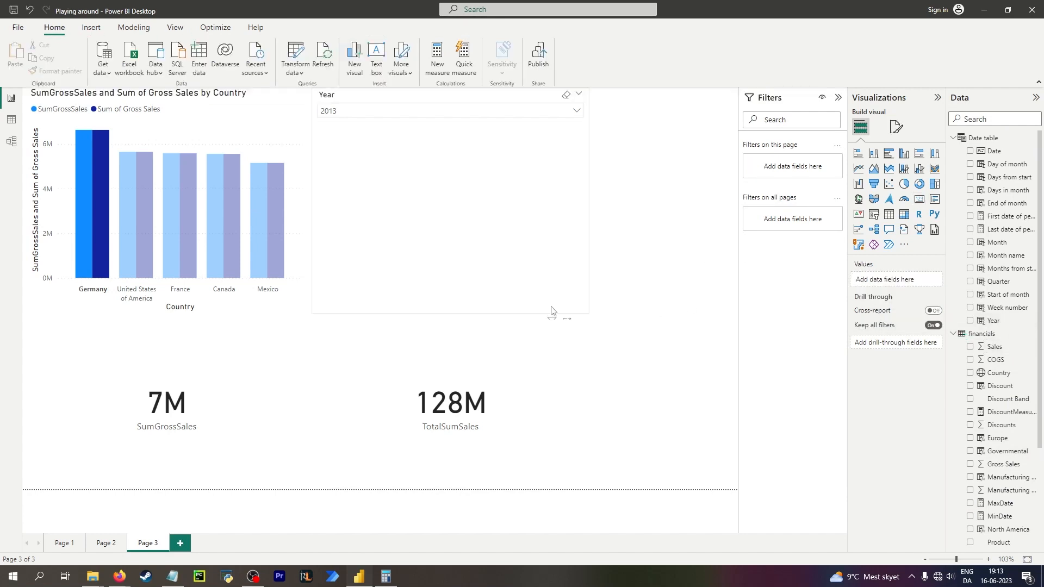